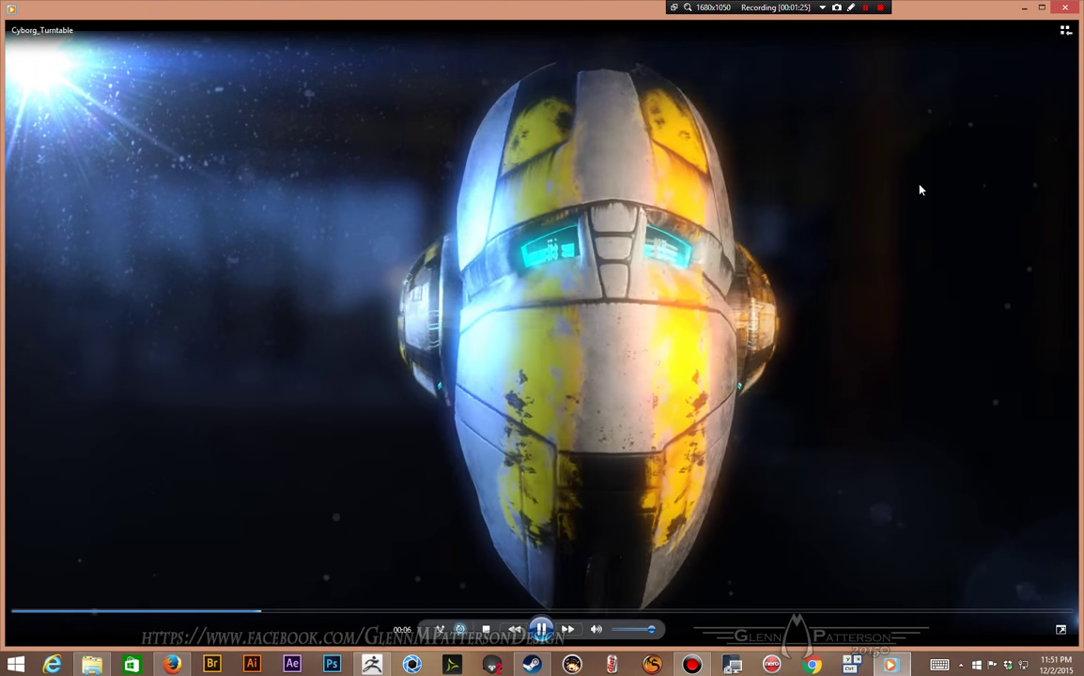
Step: Switch from the video player to ZBrush and open the GreebleGenerator_v1_1.ZPR project from the GreebleProPack v1.1 folder
click(1064, 7)
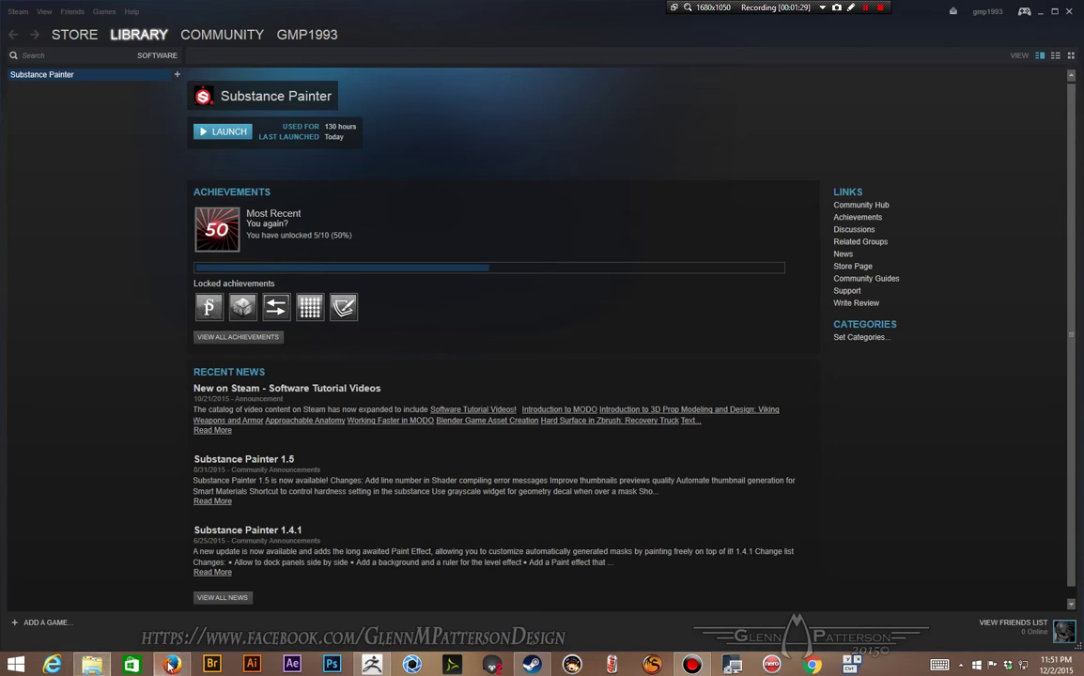
click(372, 665)
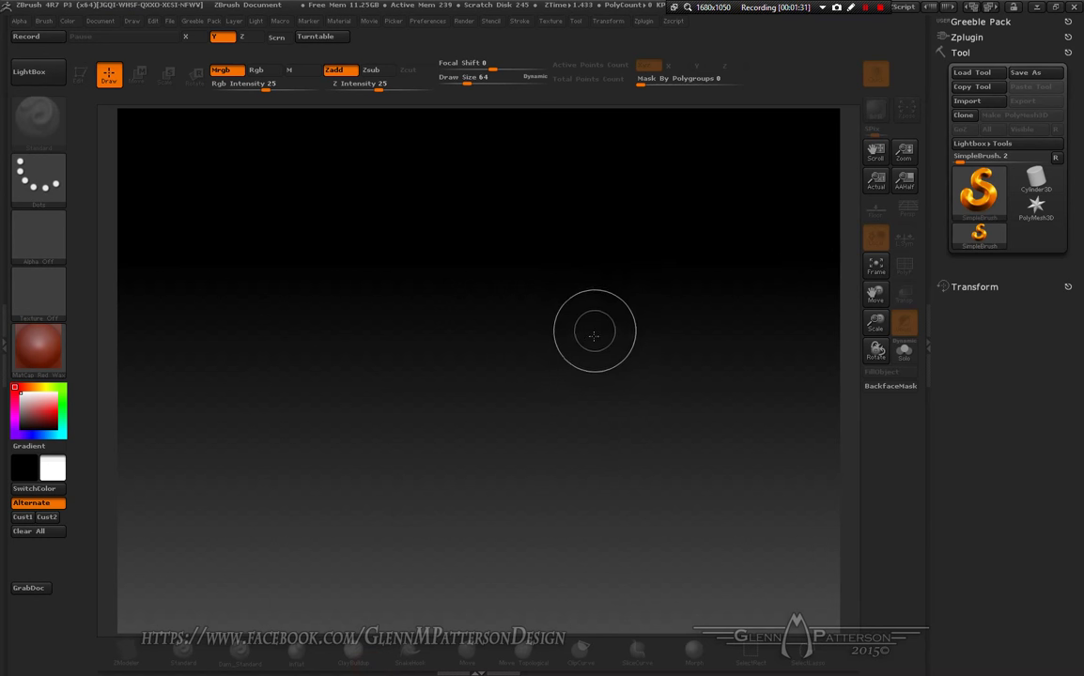
click(170, 21)
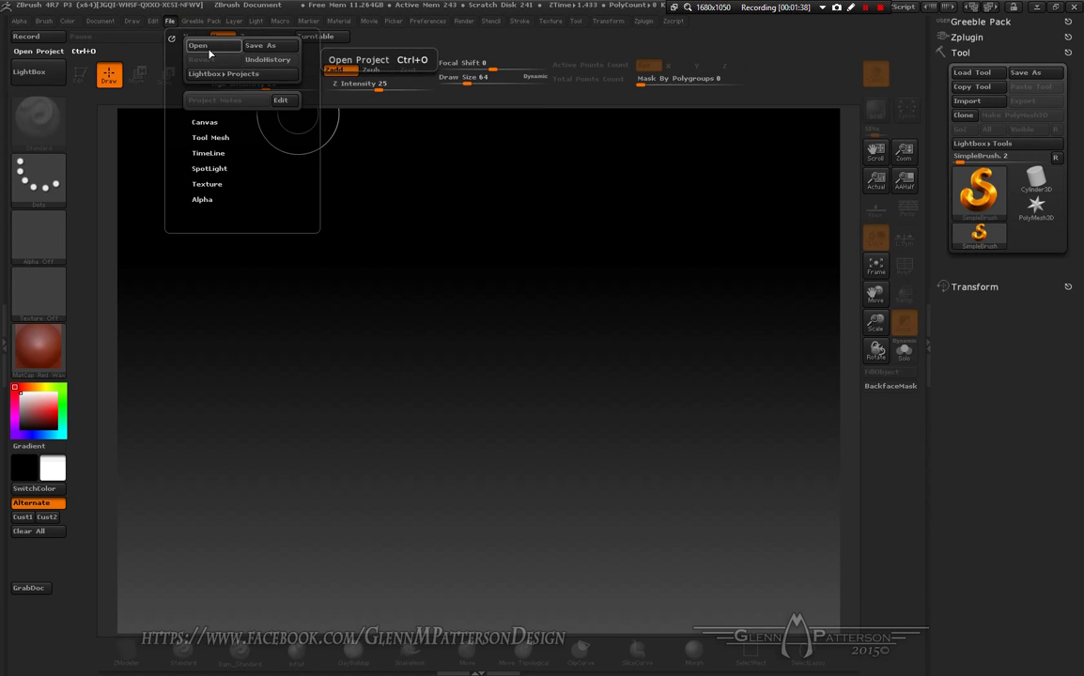
click(209, 51)
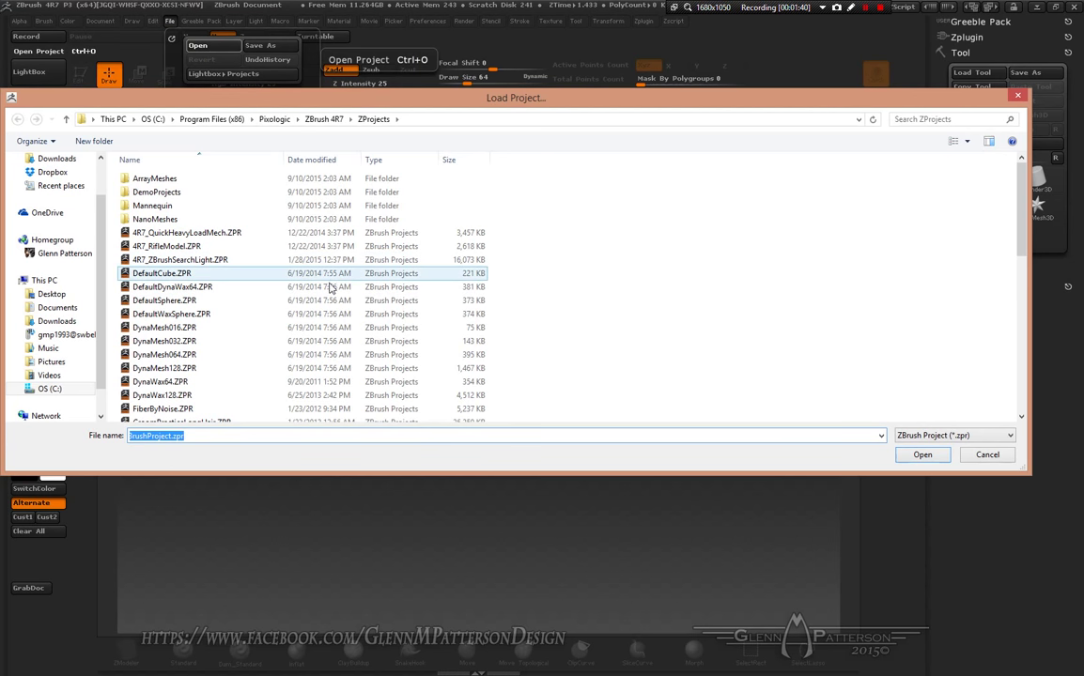
click(65, 188)
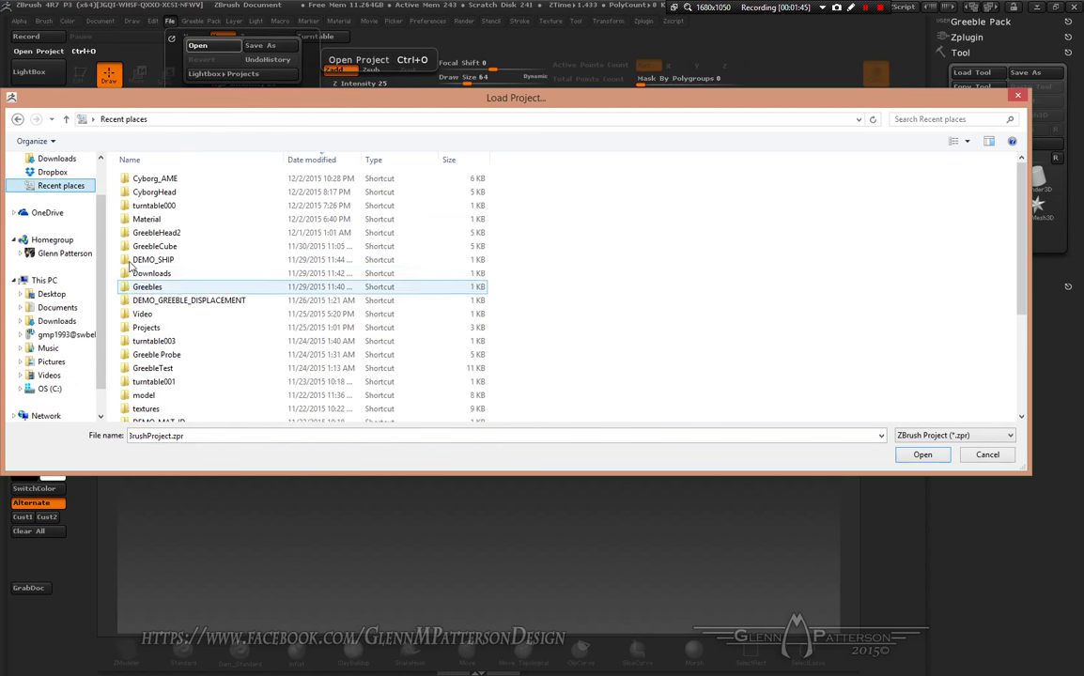
click(213, 370)
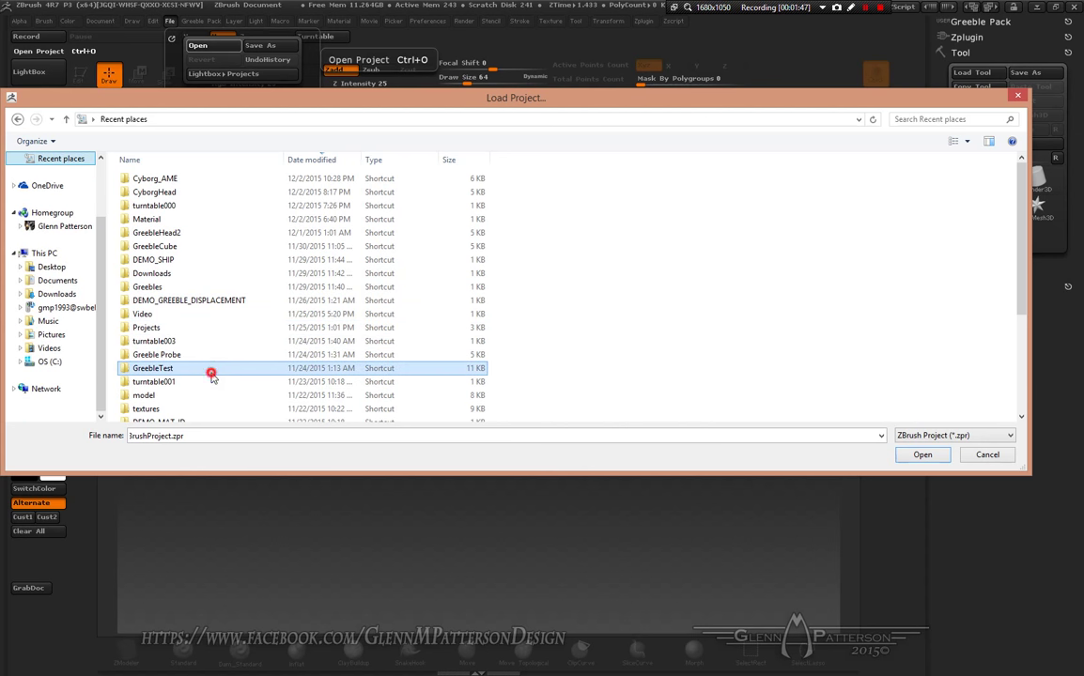
scroll(230, 324, down, 3)
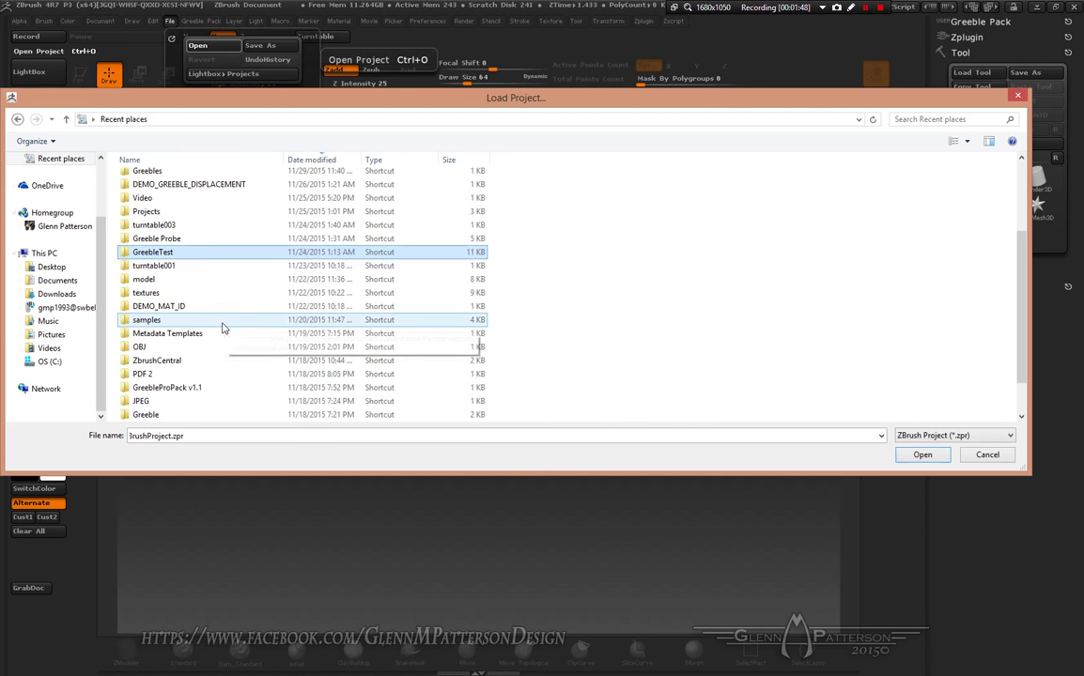
double_click(125, 388)
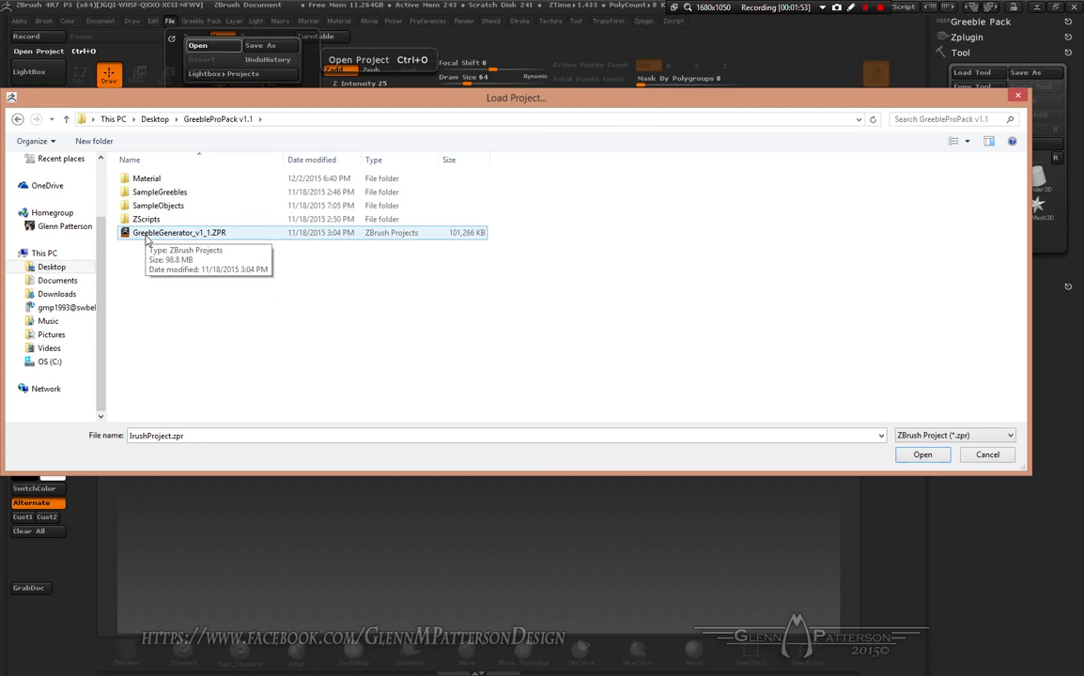
double_click(142, 234)
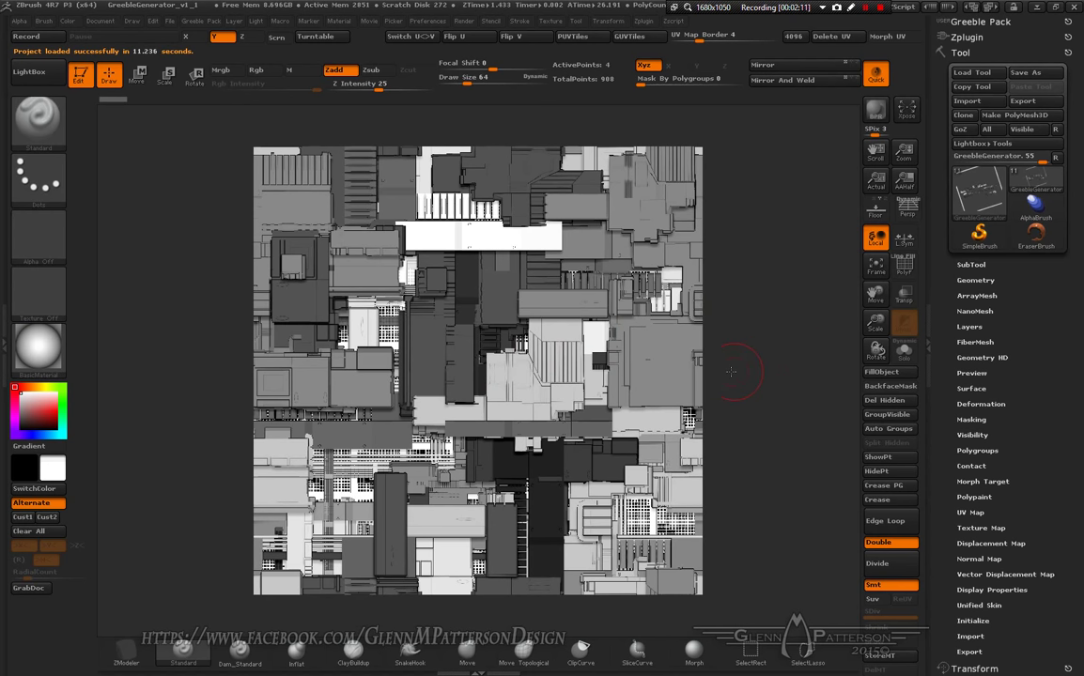
Step: Show the NanoMesh settings and make the Tech-Panels-PRO subtool active
click(975, 310)
key(n)
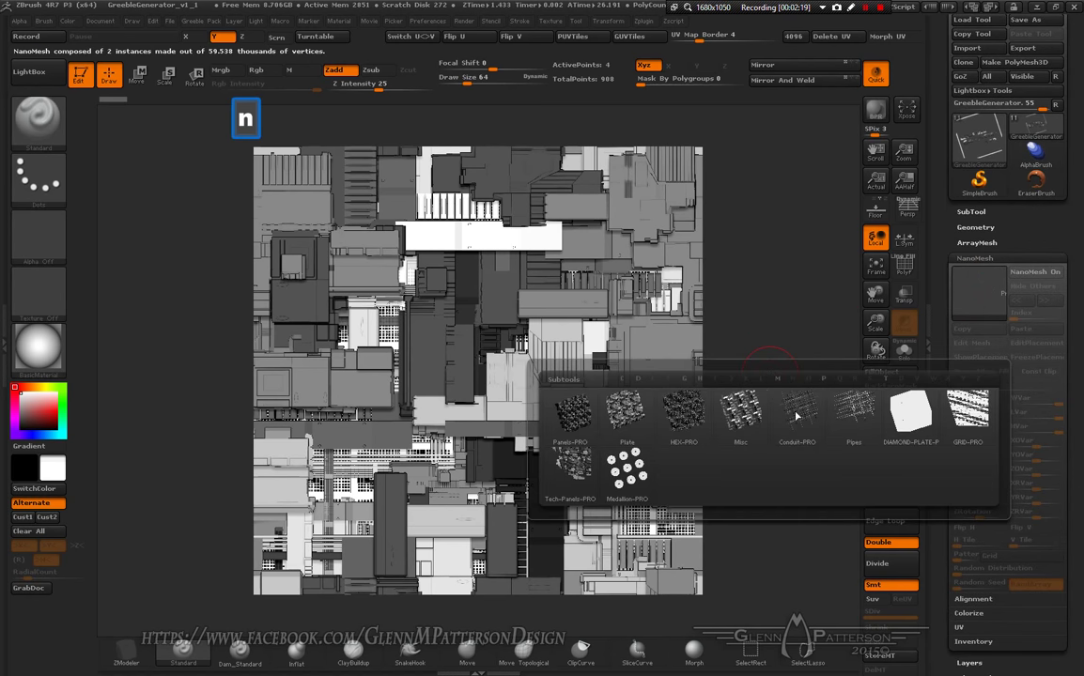
click(571, 470)
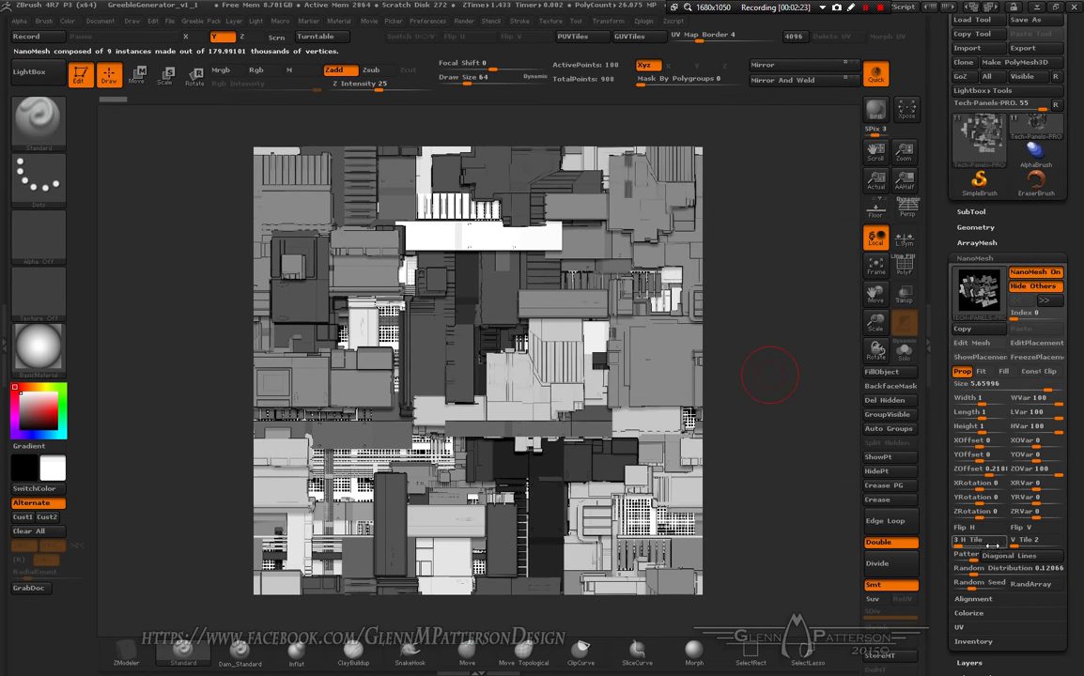
Step: Try several random seeds for the Tech-Panels-PRO NanoMesh, ending on 23405, and set its size to about 6.07
click(971, 584)
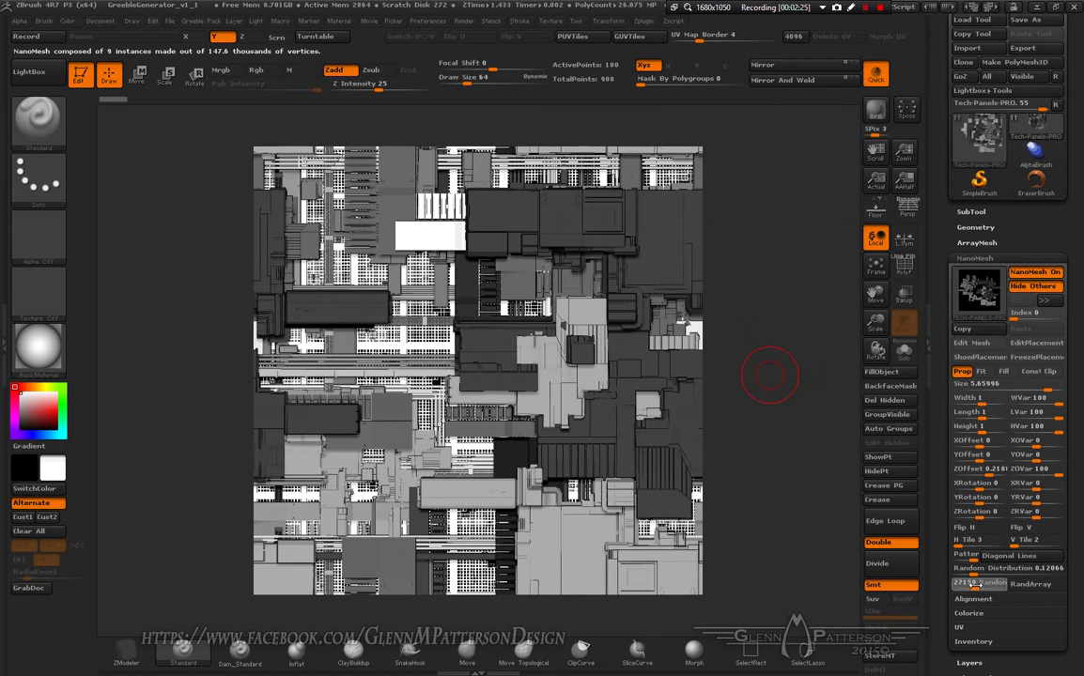
click(974, 584)
click(973, 584)
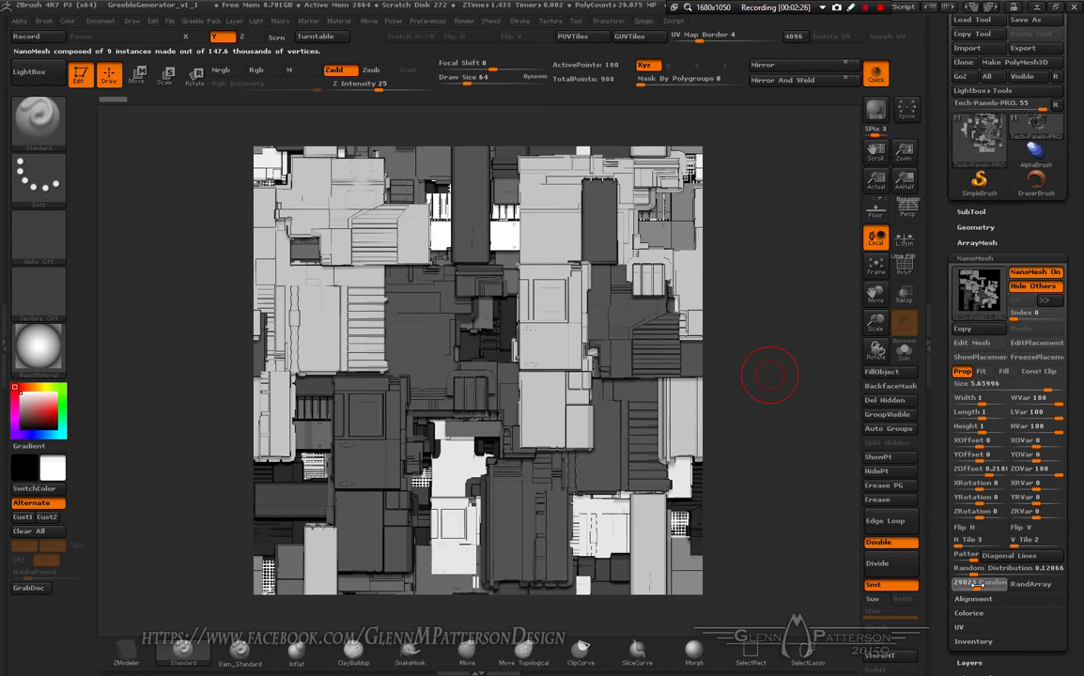
click(973, 585)
click(973, 584)
click(973, 585)
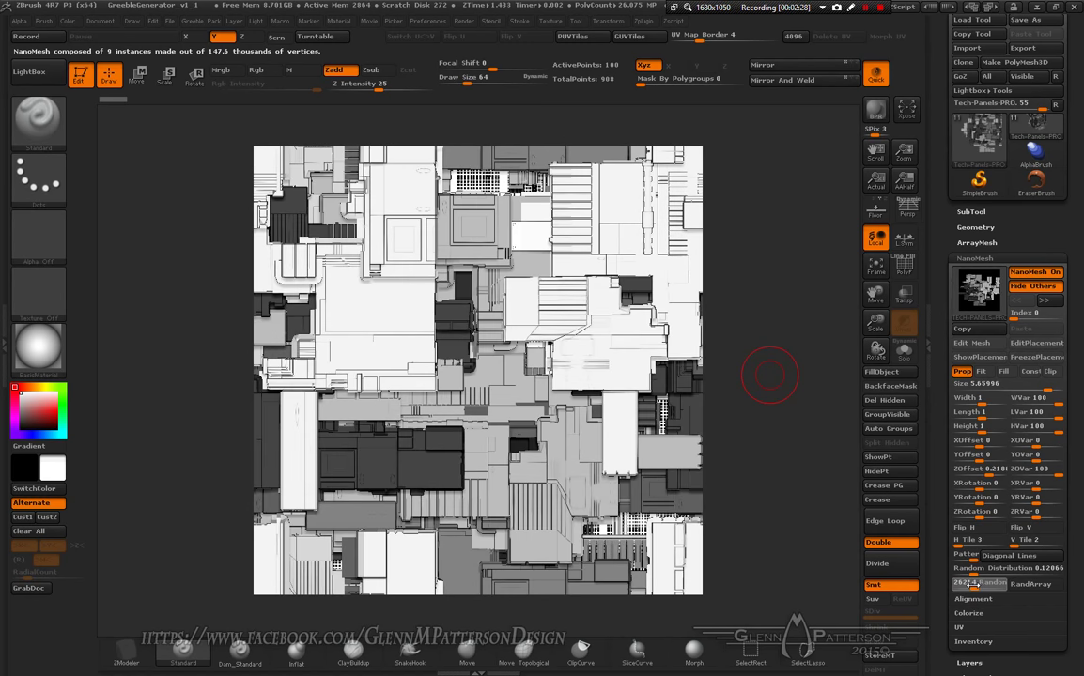
click(973, 584)
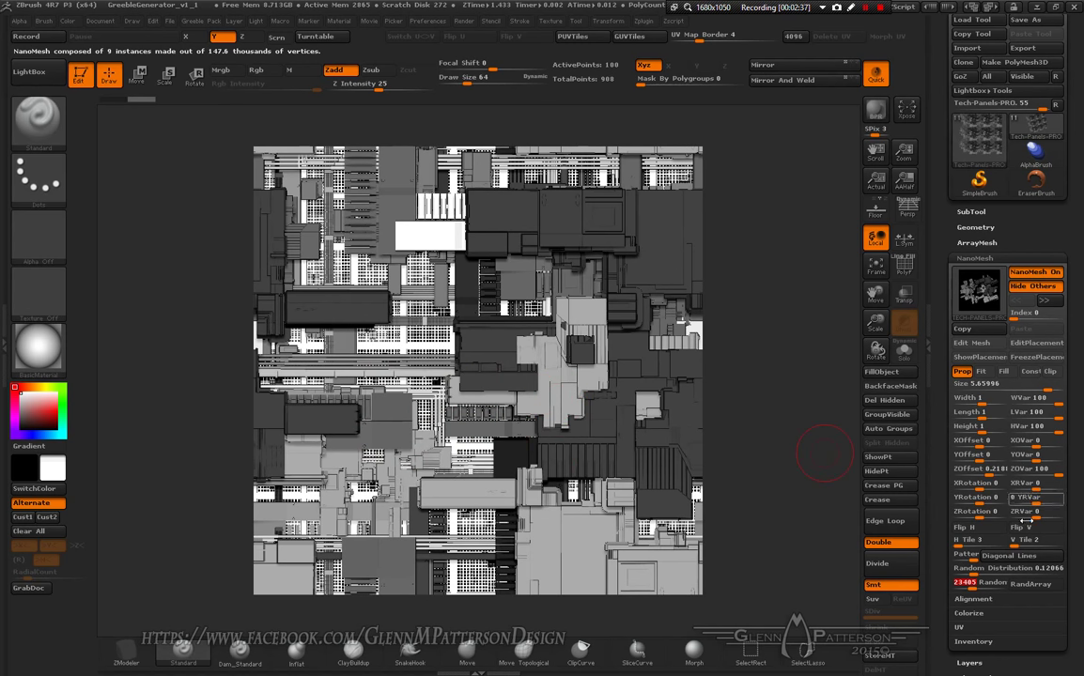
click(997, 387)
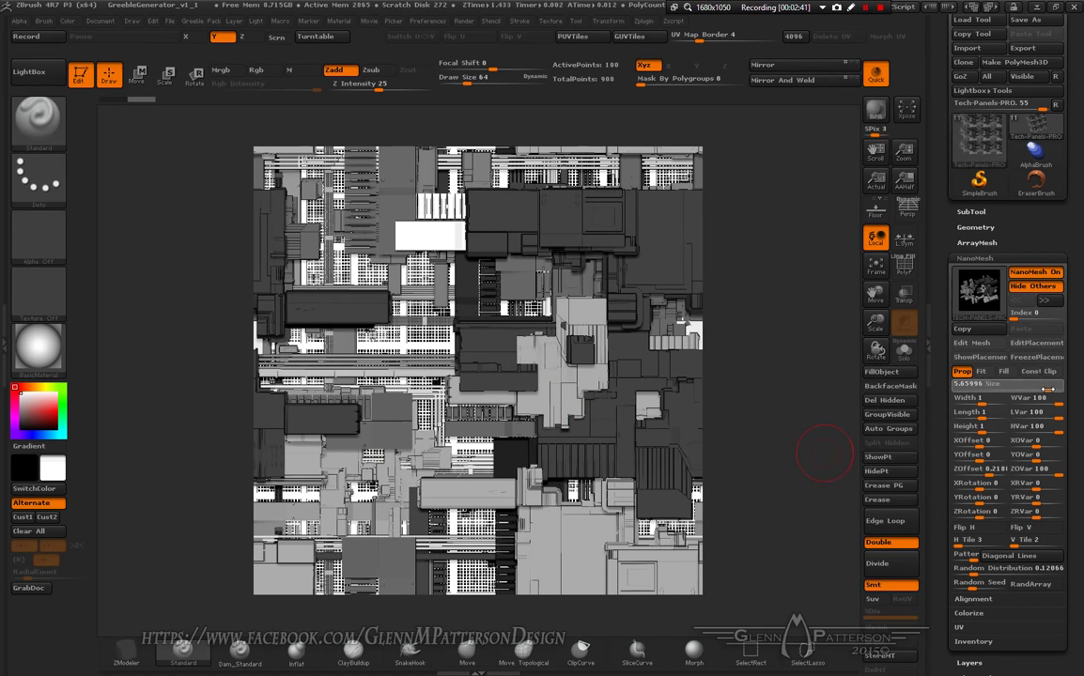
drag(1048, 389, 1048, 388)
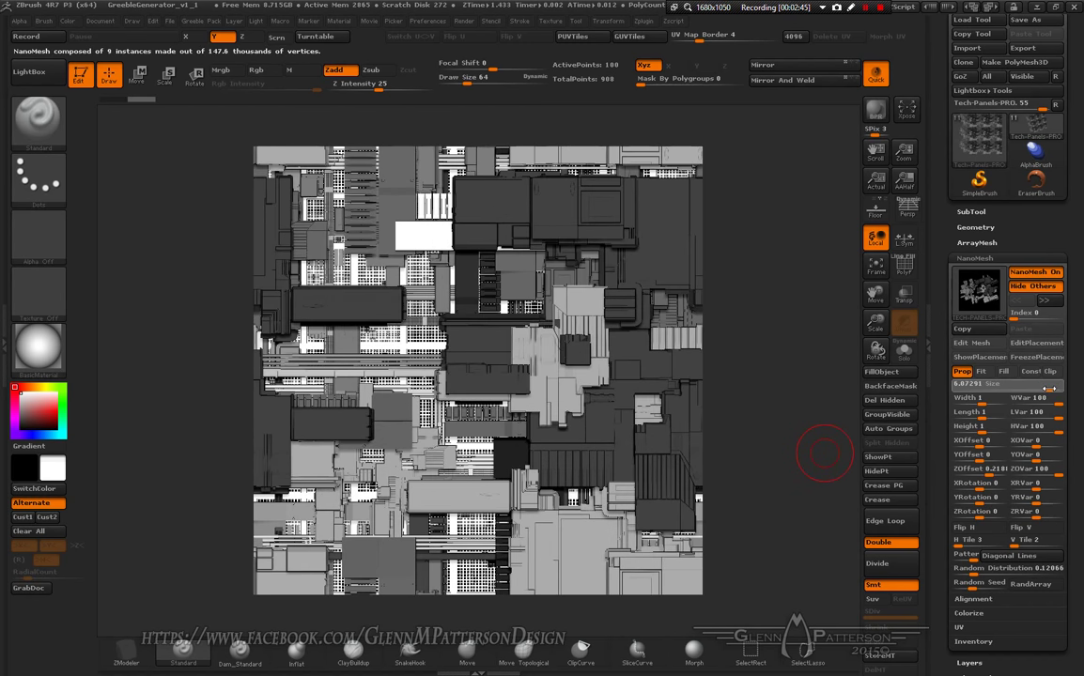
Step: Make the Misc subtool active and change its NanoMesh random seed to 30895
key(n)
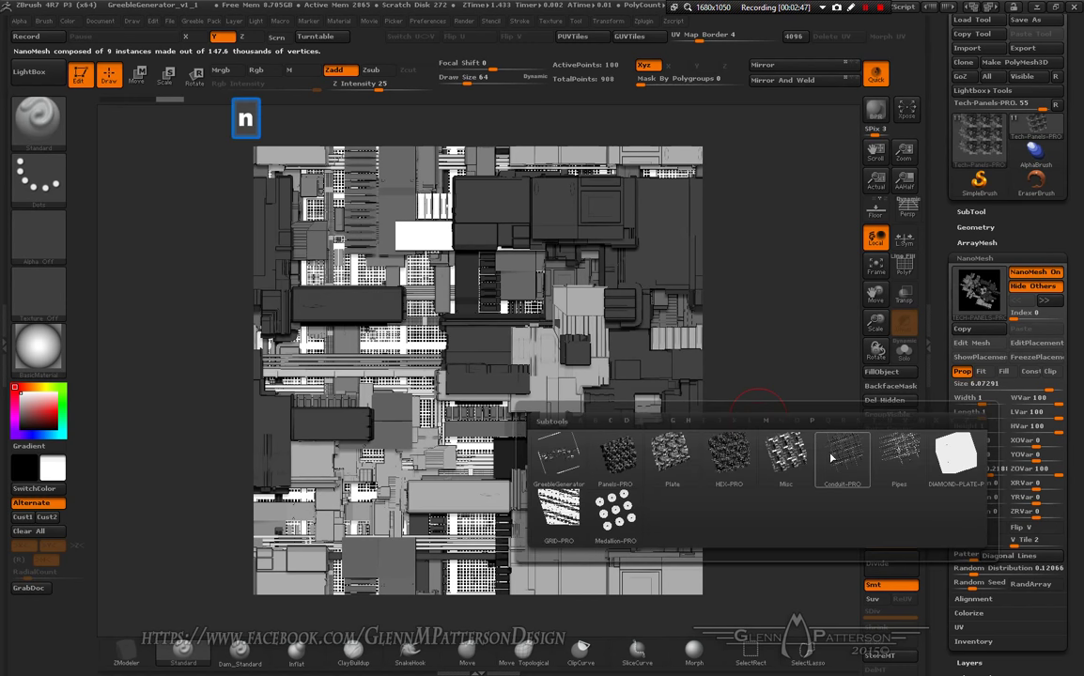
click(791, 476)
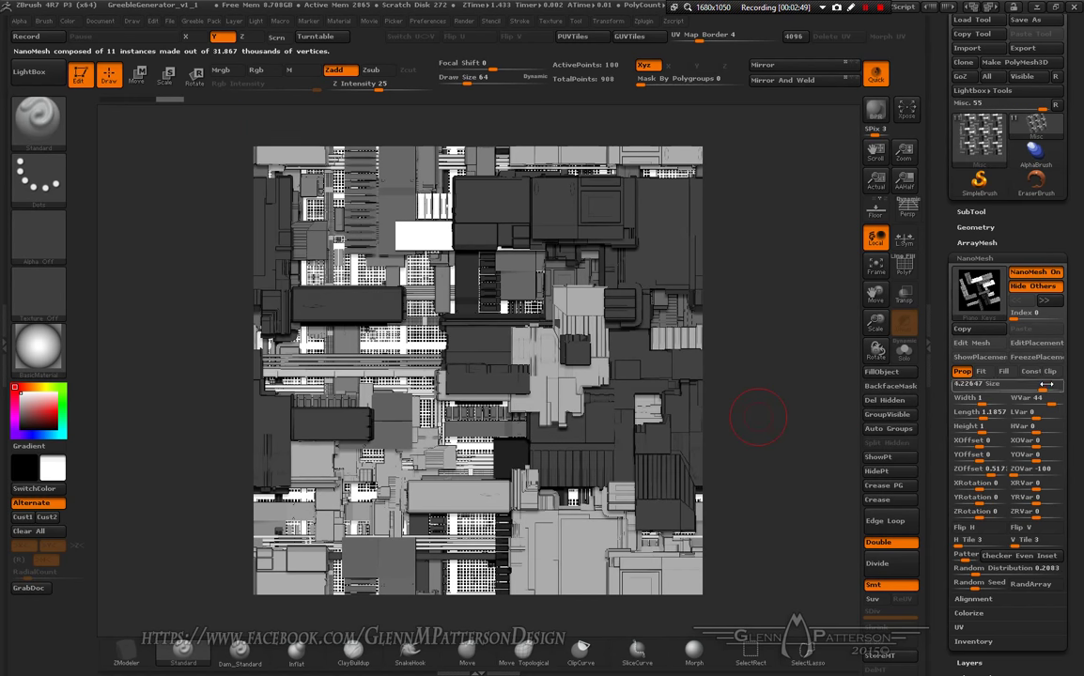
click(977, 585)
click(977, 585)
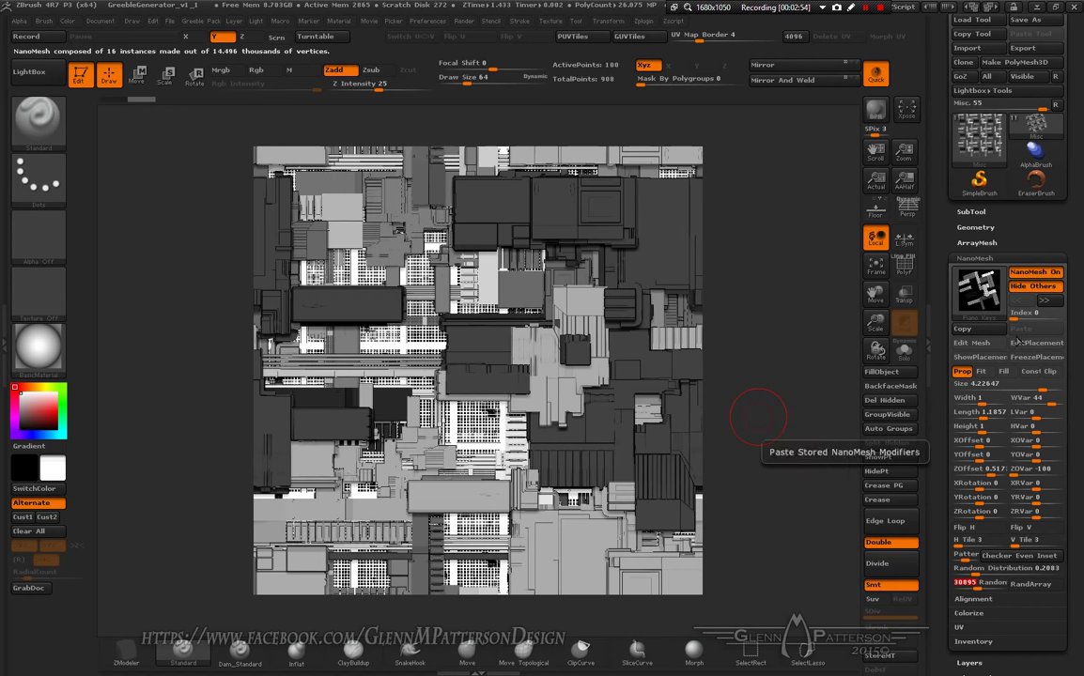
Step: Set the Misc NanoMesh size to about 4.73 and its Z offset to about 0.66
drag(1043, 388, 1058, 388)
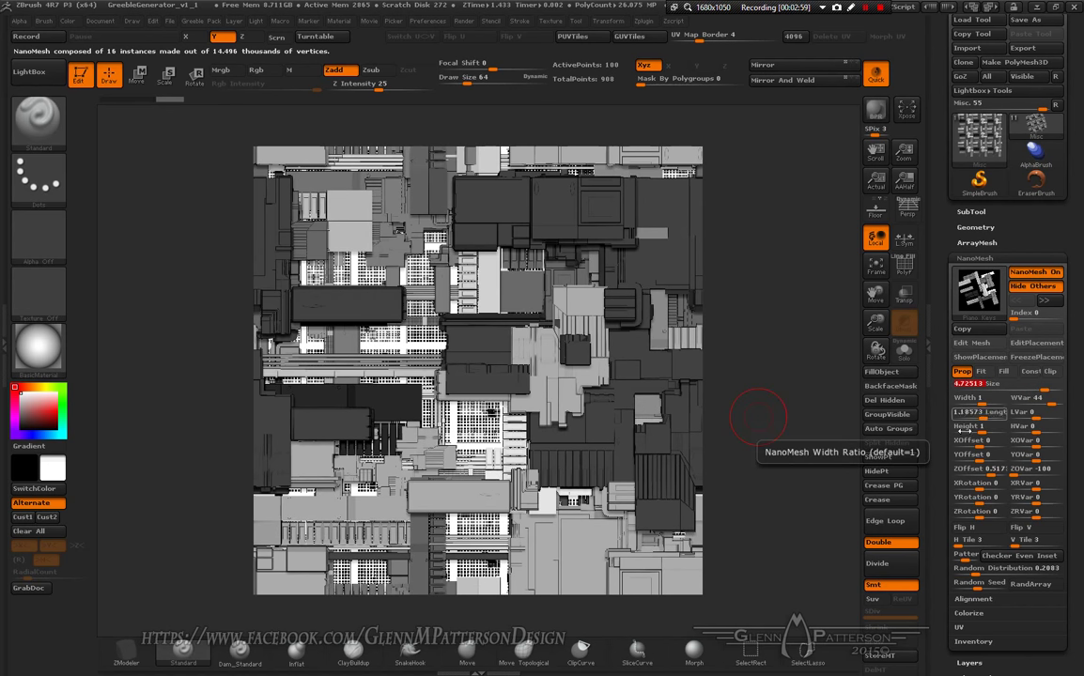
drag(989, 474, 993, 474)
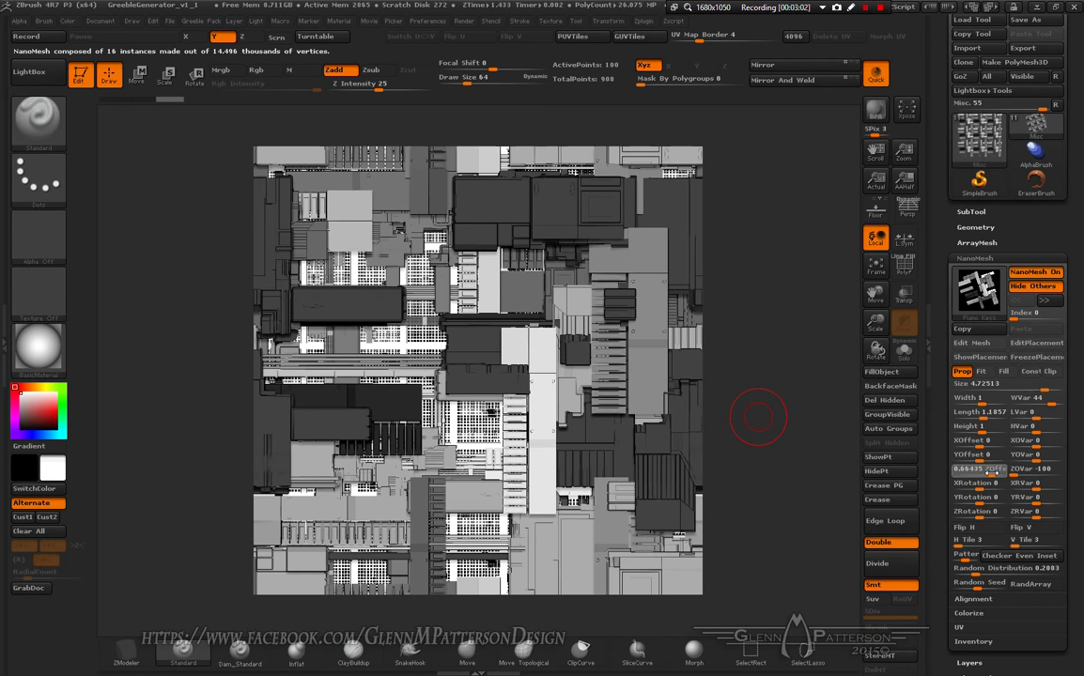
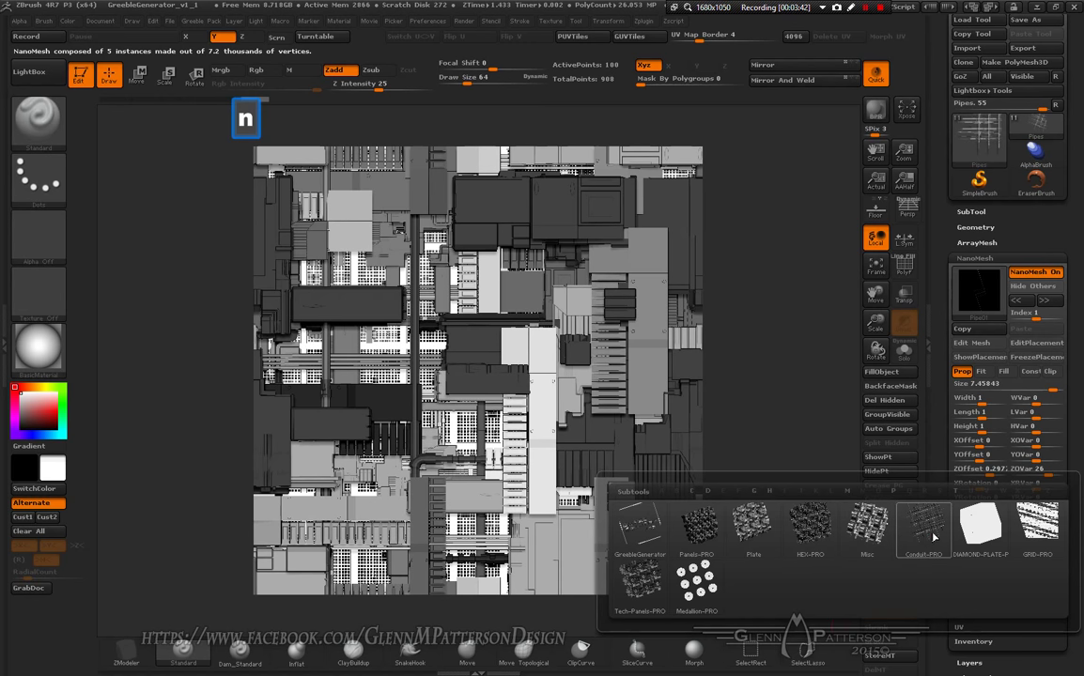
Step: Make the Conduit-PRO subtool active and try several NanoMesh random seeds, ending on 23405
click(923, 531)
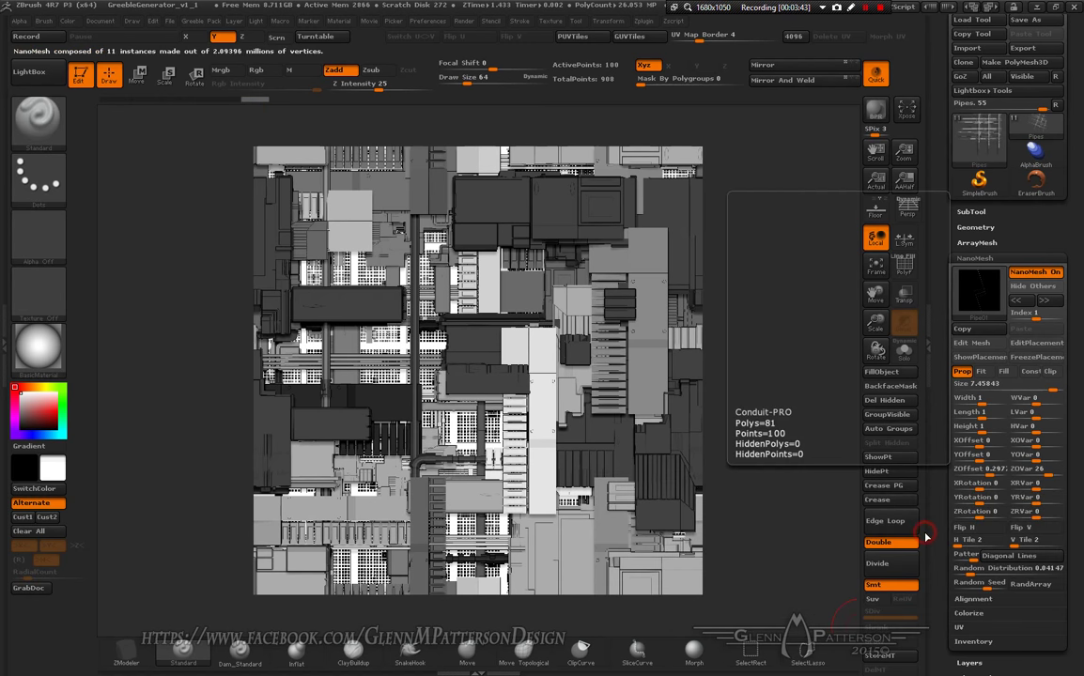
click(977, 585)
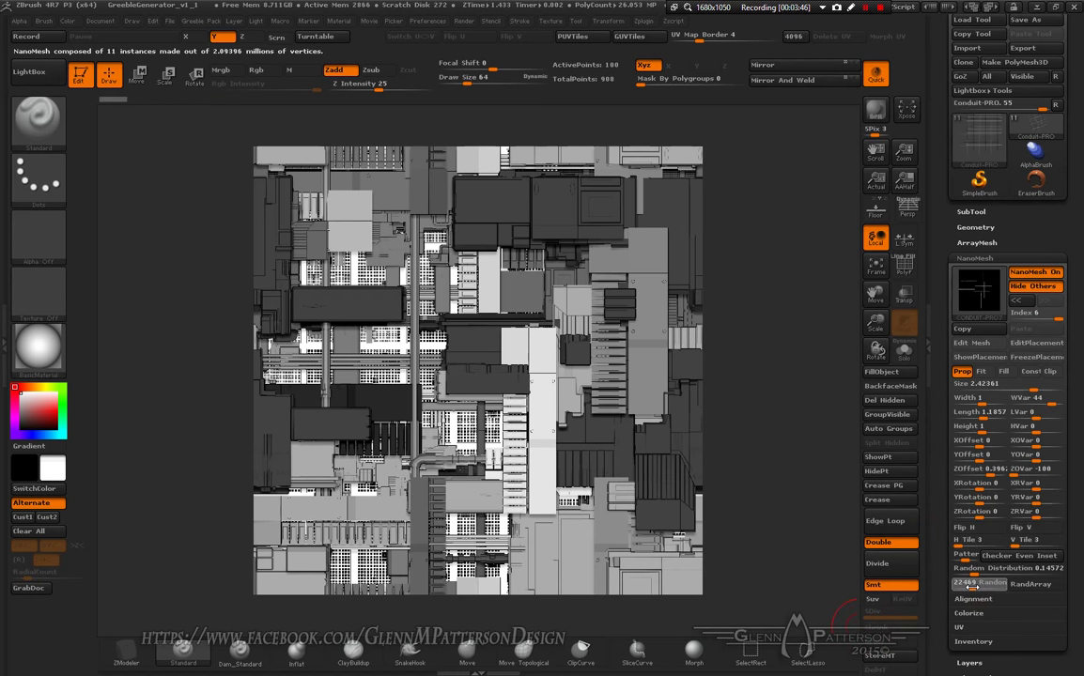
click(968, 585)
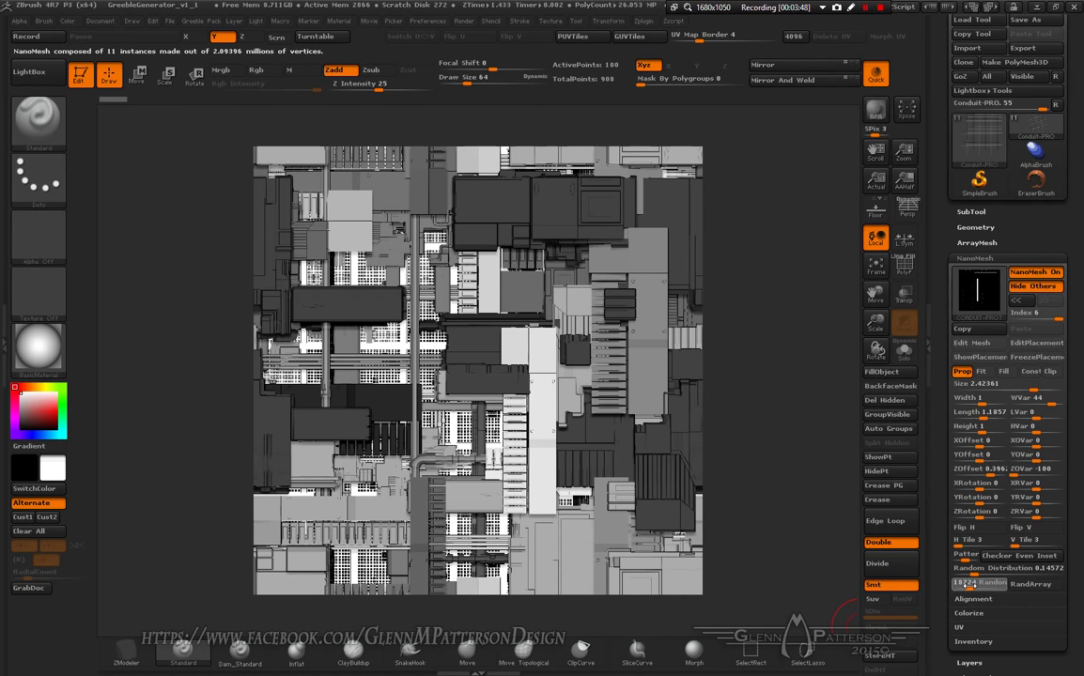
click(968, 585)
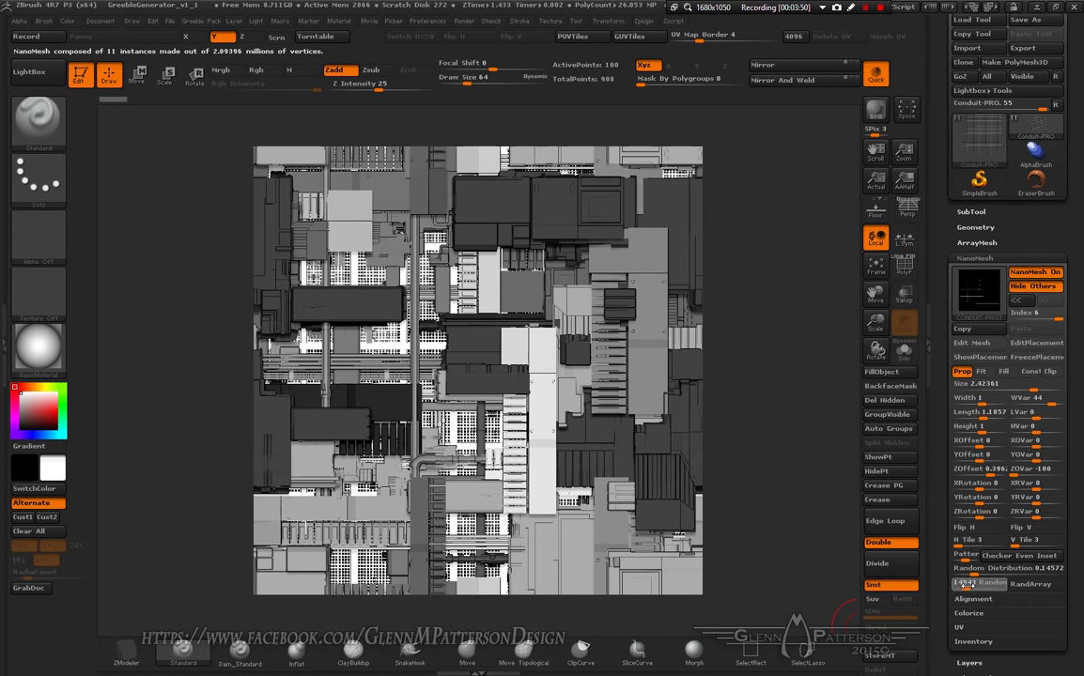
click(967, 584)
click(968, 585)
click(967, 584)
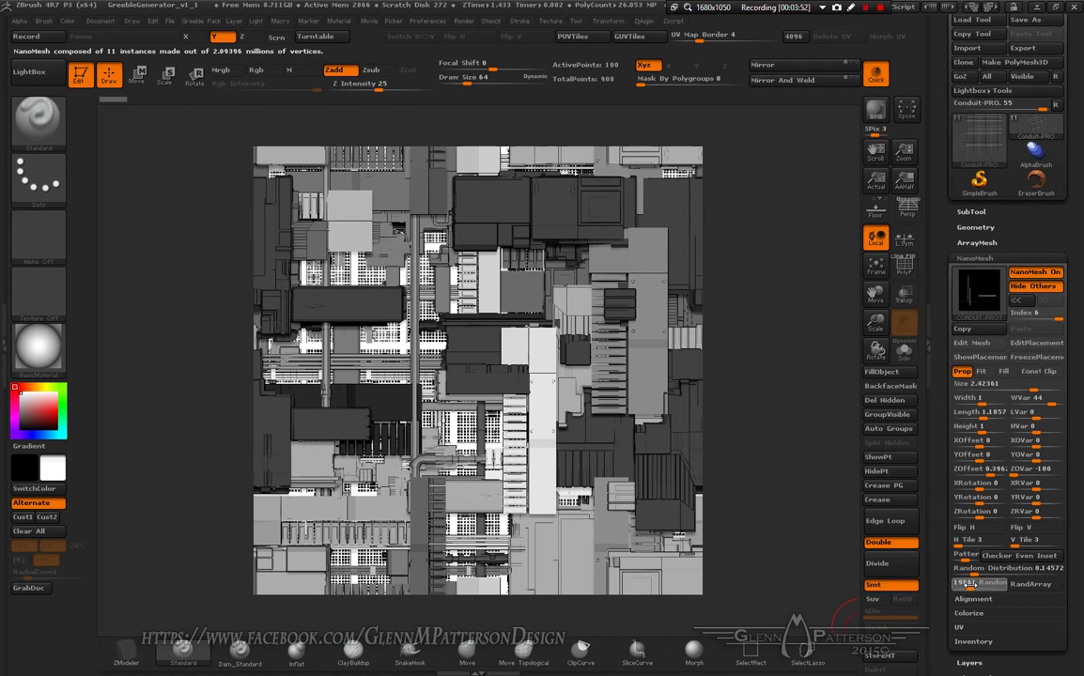
click(968, 585)
click(967, 584)
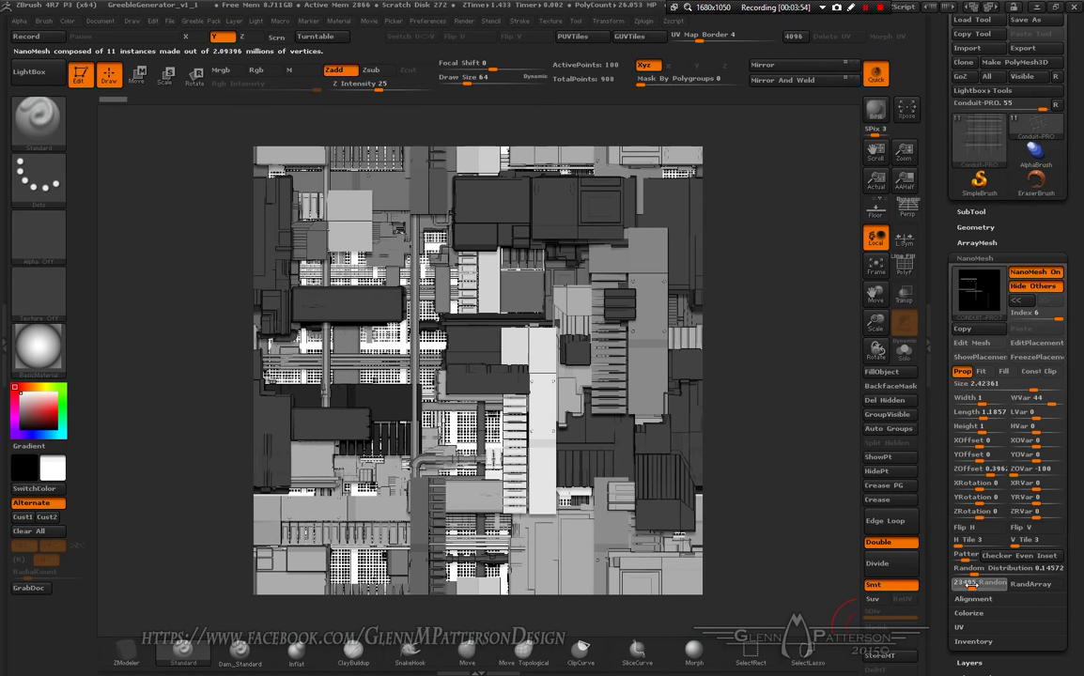
click(967, 584)
click(967, 584)
click(968, 584)
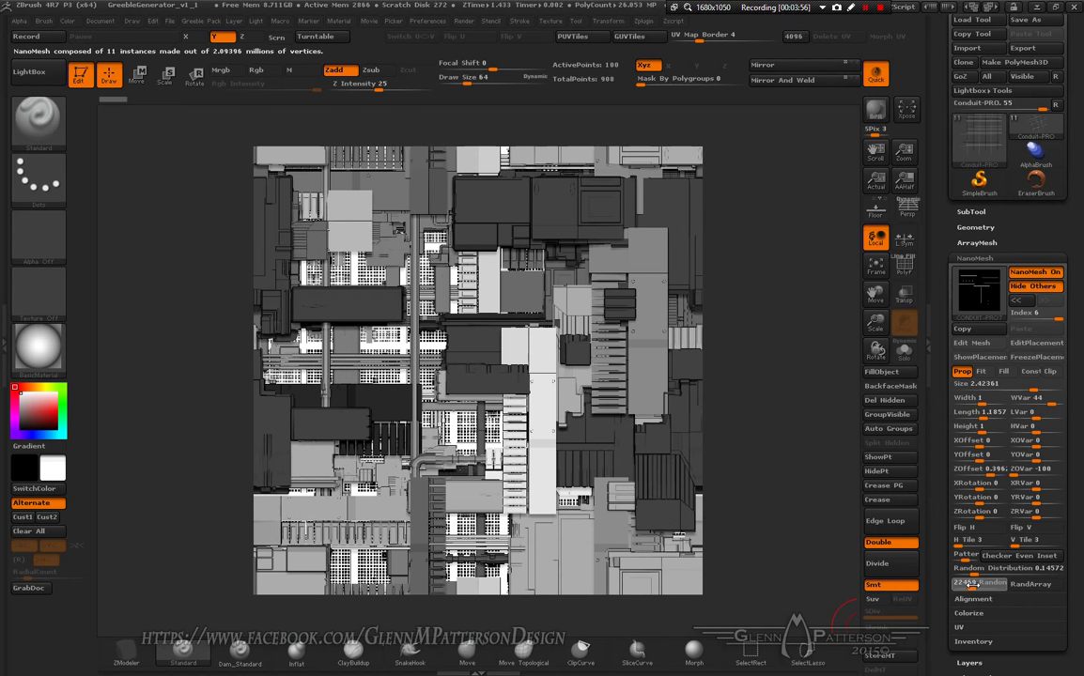
click(968, 584)
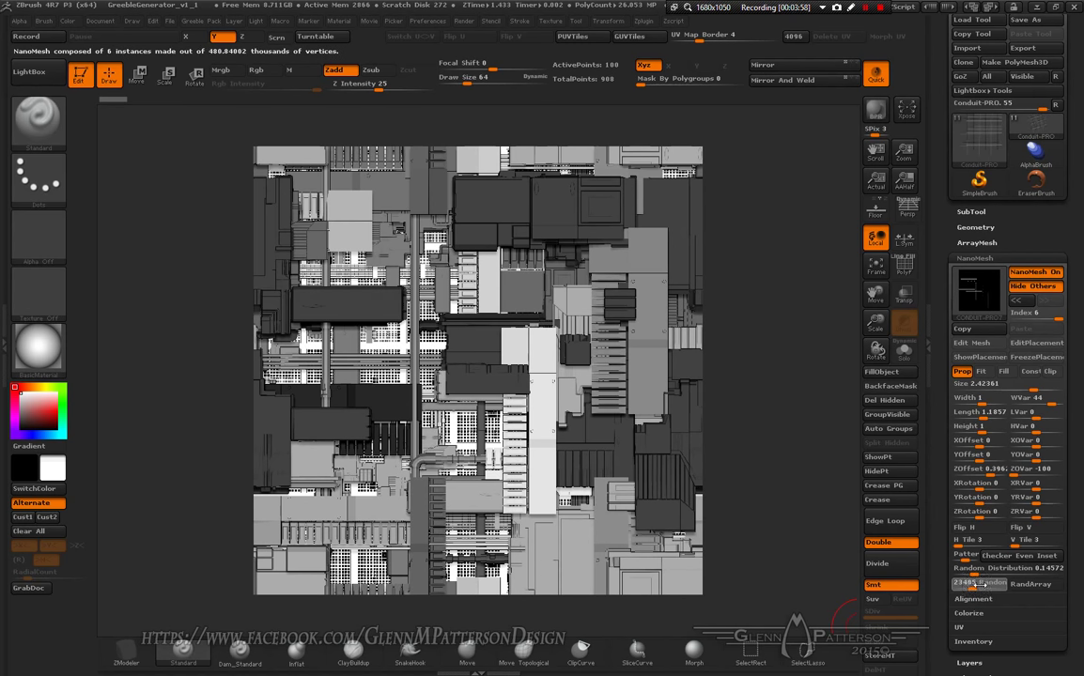
Step: Flip the Conduit-PRO NanoMesh horizontally and vertically, and change its random seed to 21982
click(974, 532)
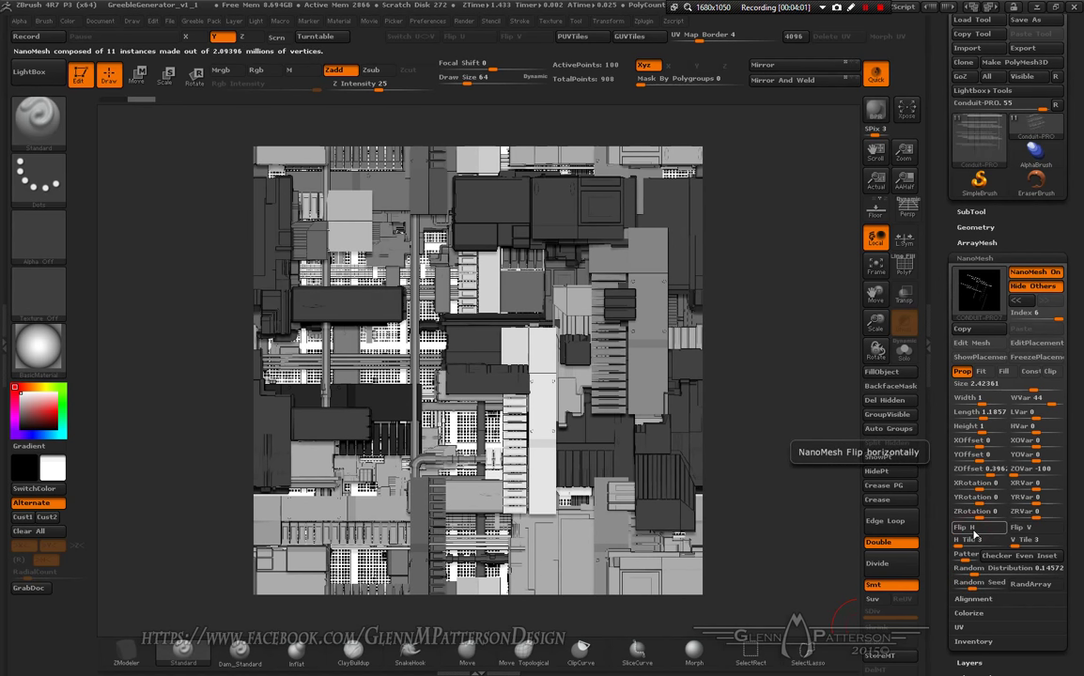
click(1029, 528)
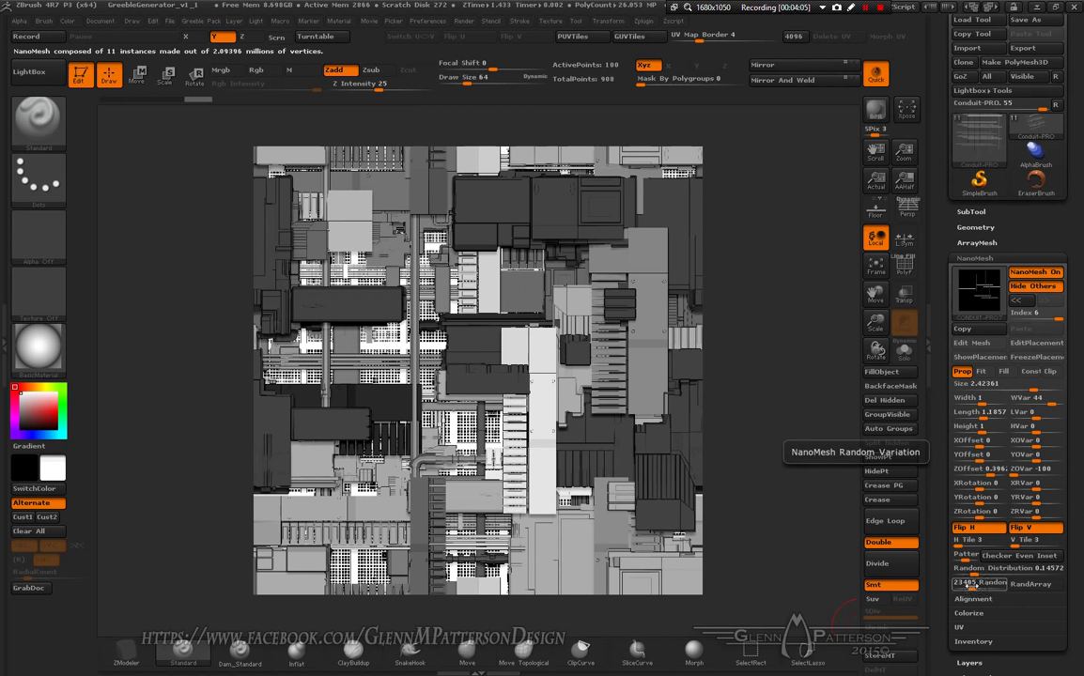
click(971, 584)
drag(972, 589, 970, 589)
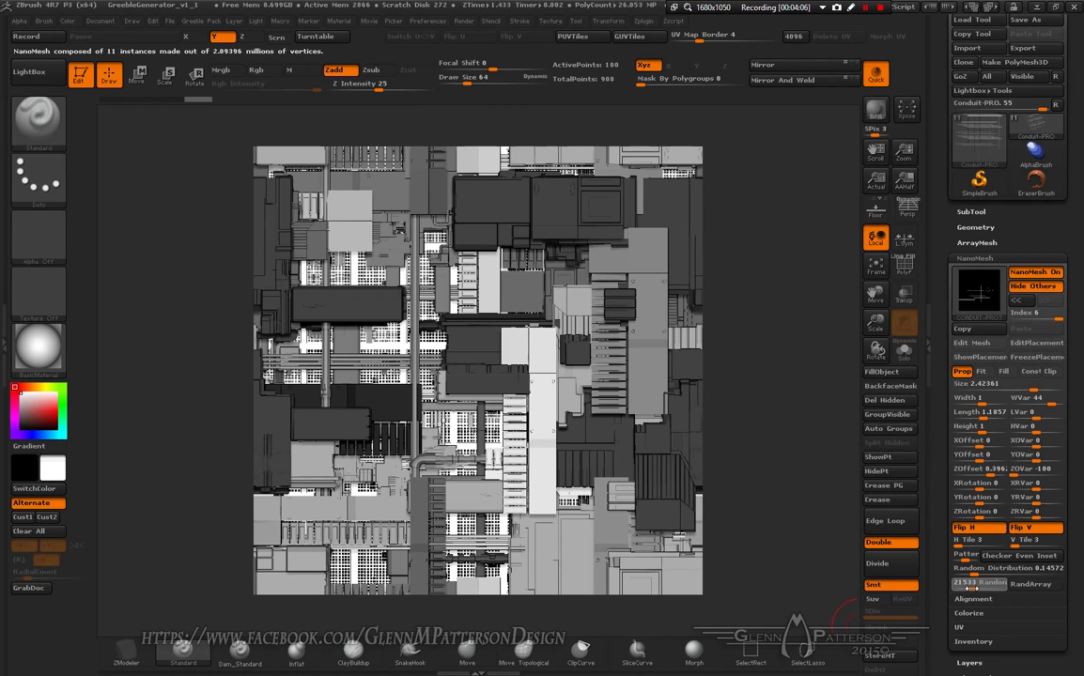
click(971, 584)
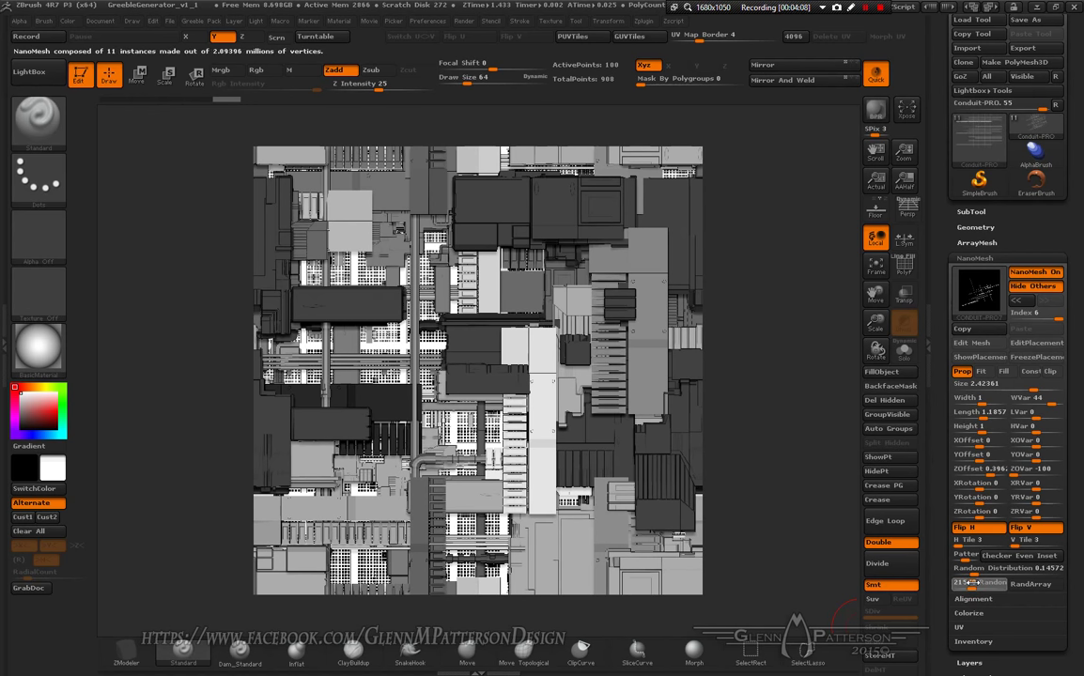
click(978, 584)
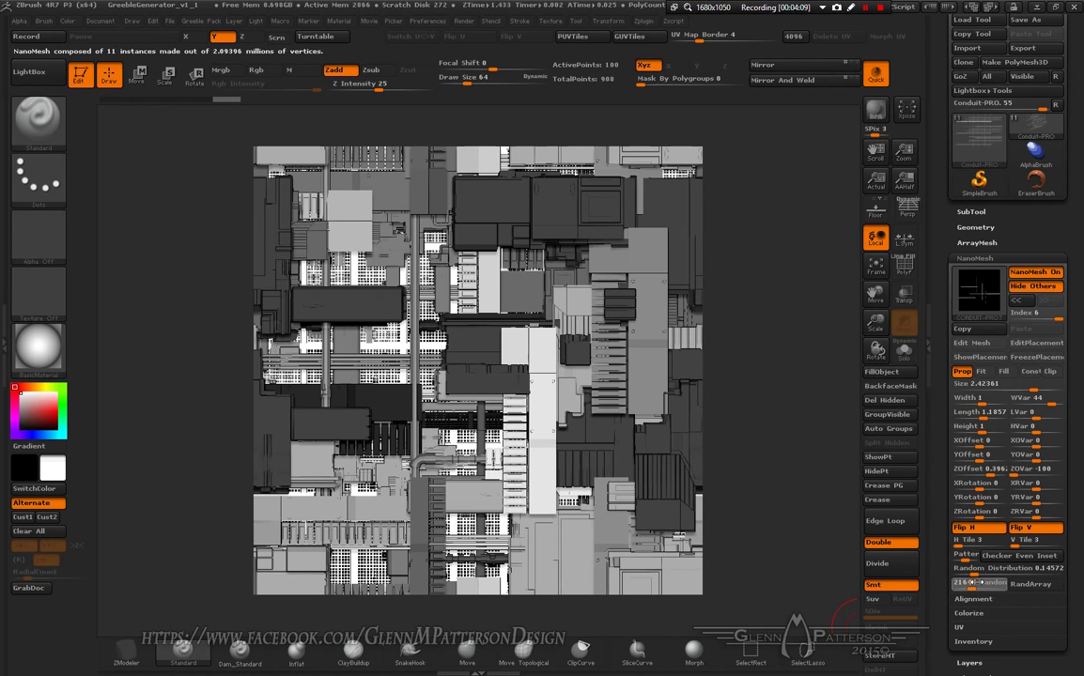
click(978, 583)
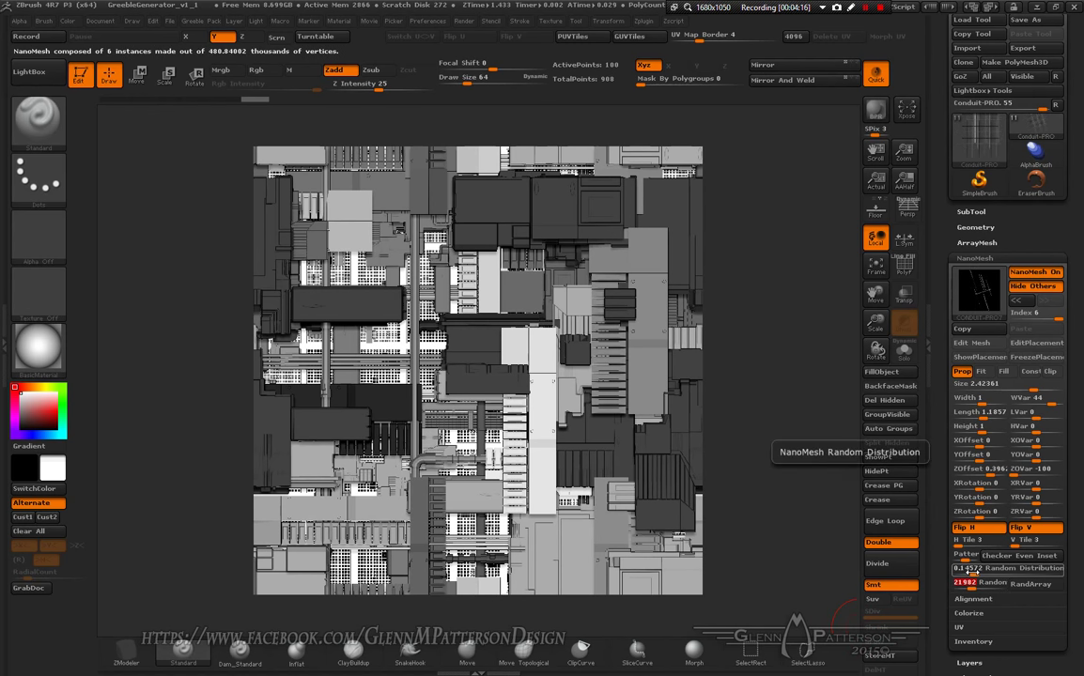
Step: Set the Conduit-PRO NanoMesh random distribution to about 0.2083 and its random seed to 23405
drag(972, 572, 974, 572)
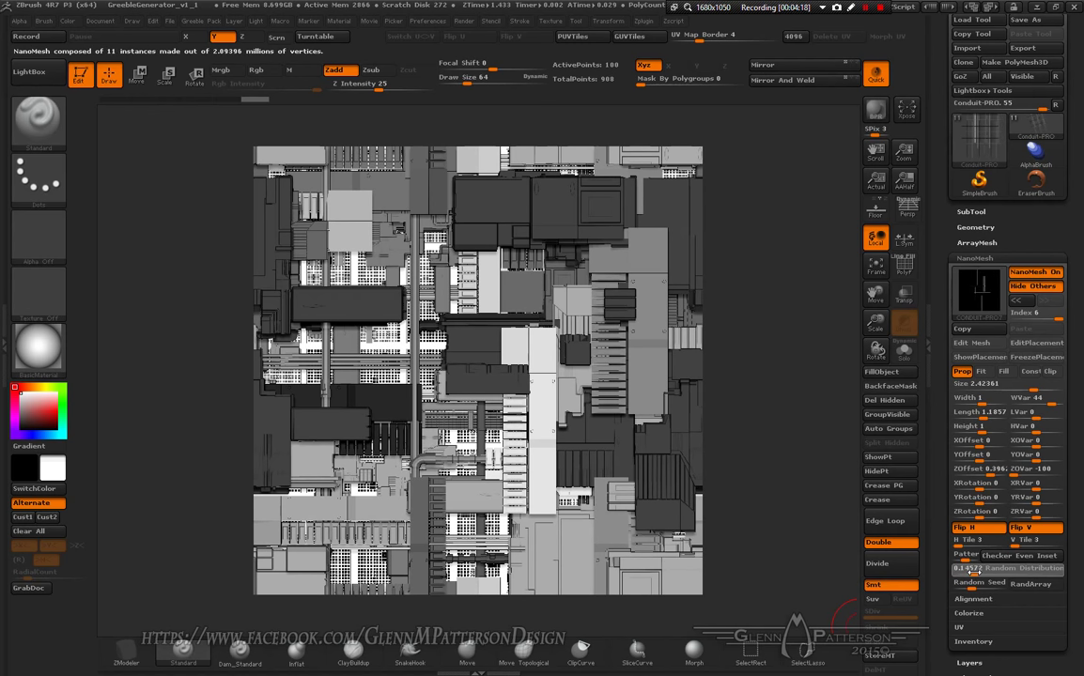
click(967, 570)
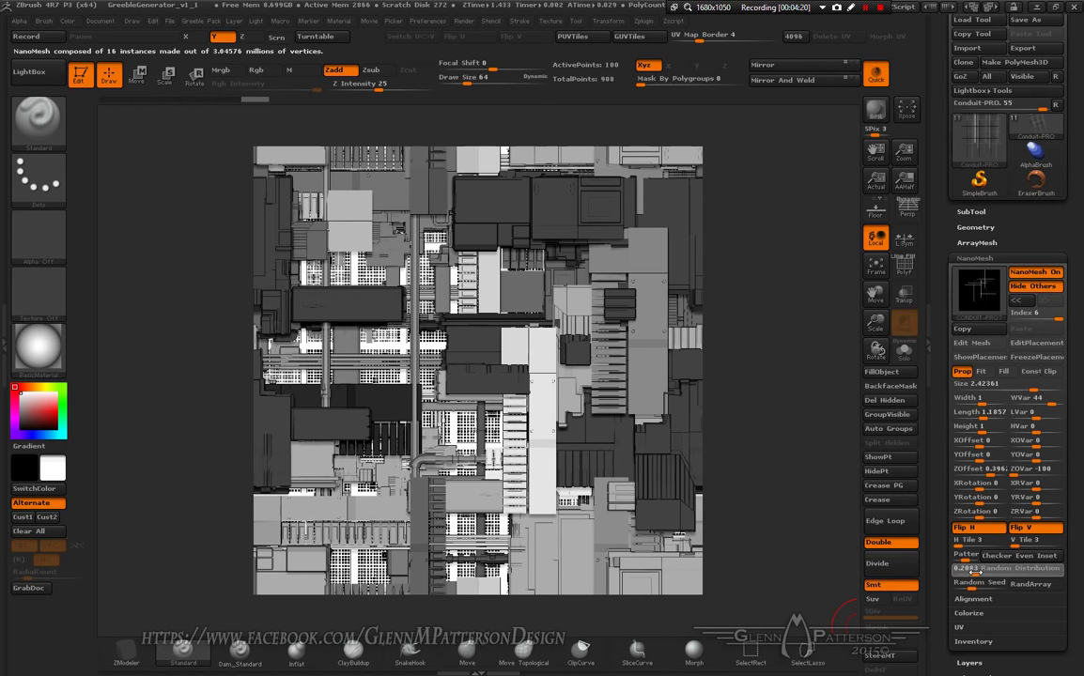
click(967, 583)
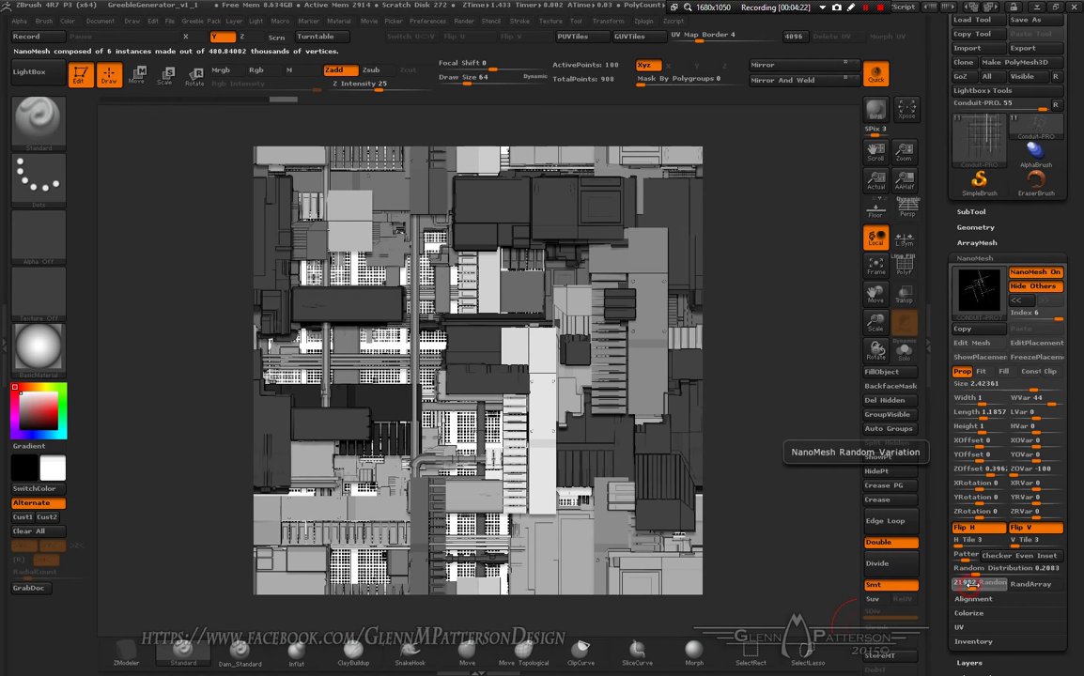
click(968, 584)
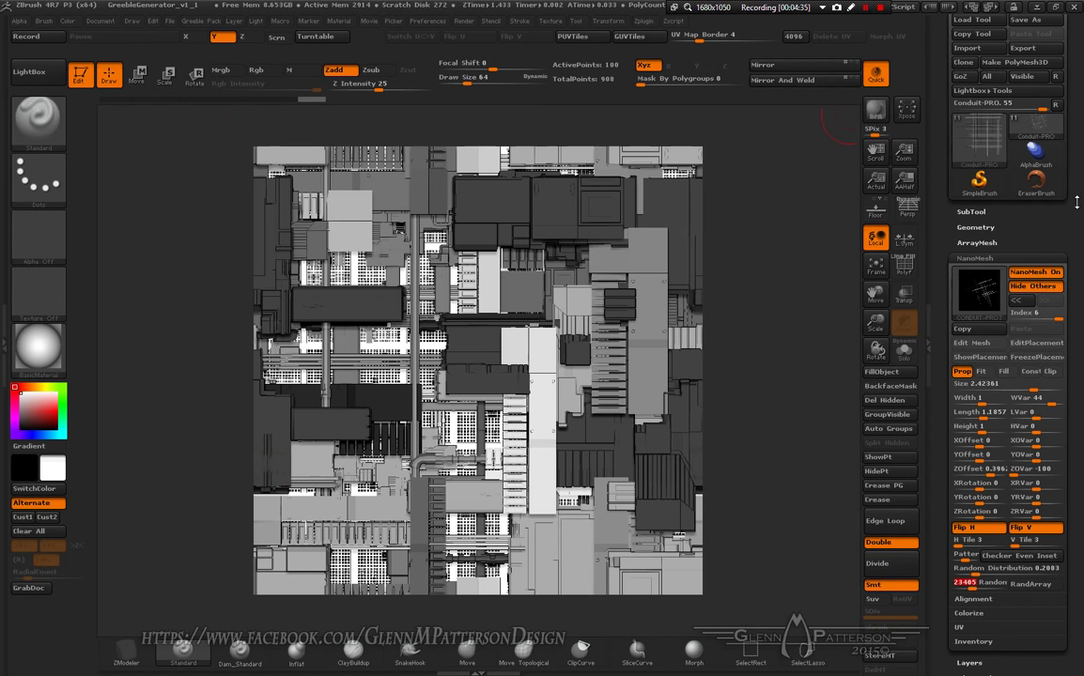
Step: Dock the Macro palette above the Tool palette and expand its list of macros
scroll(1077, 202, up, 2)
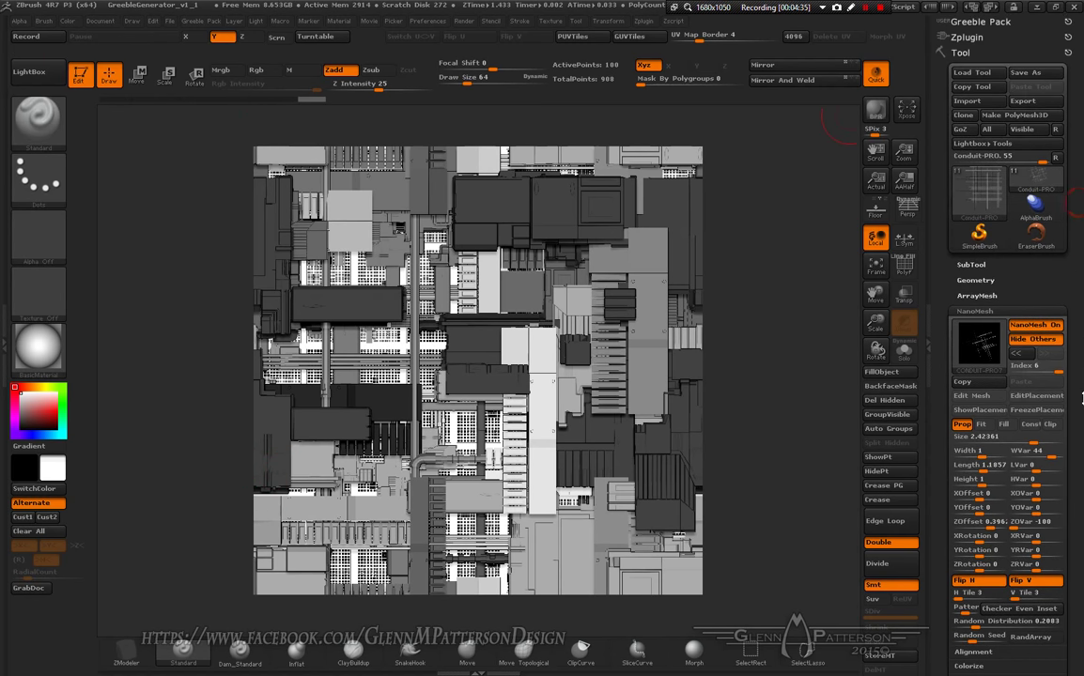
click(279, 21)
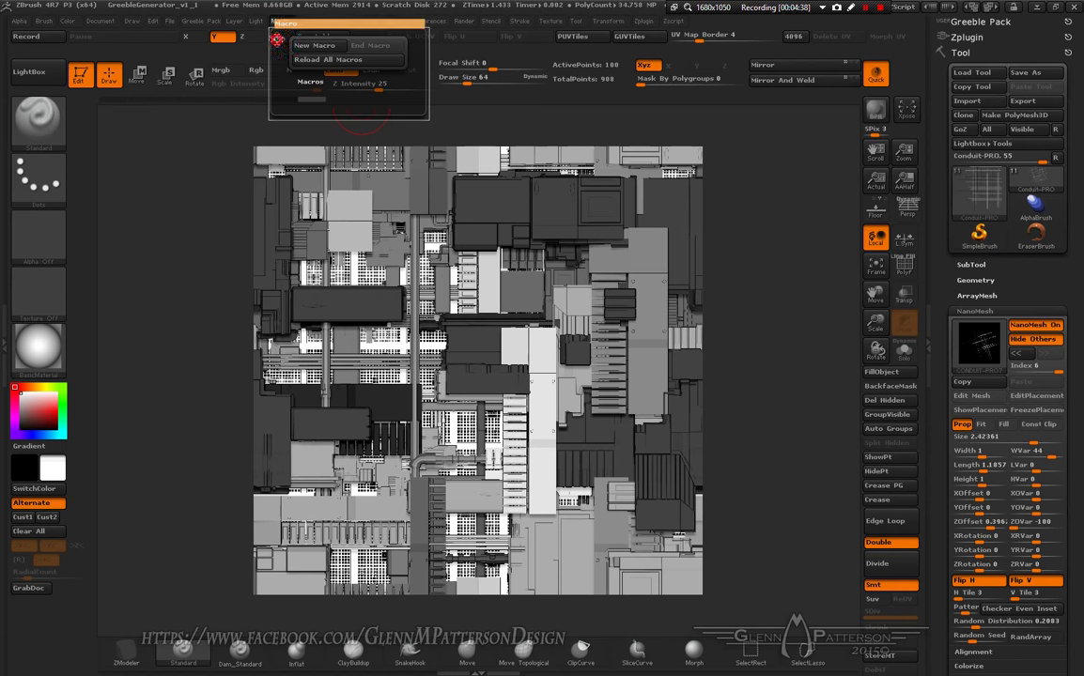
drag(277, 38, 958, 267)
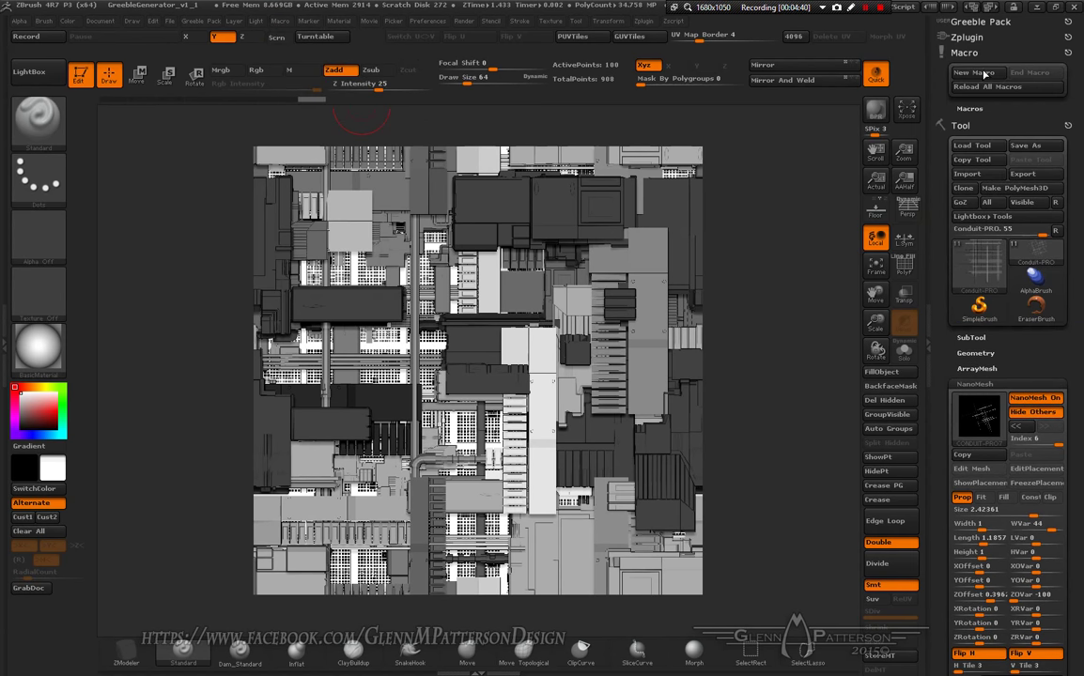
click(968, 109)
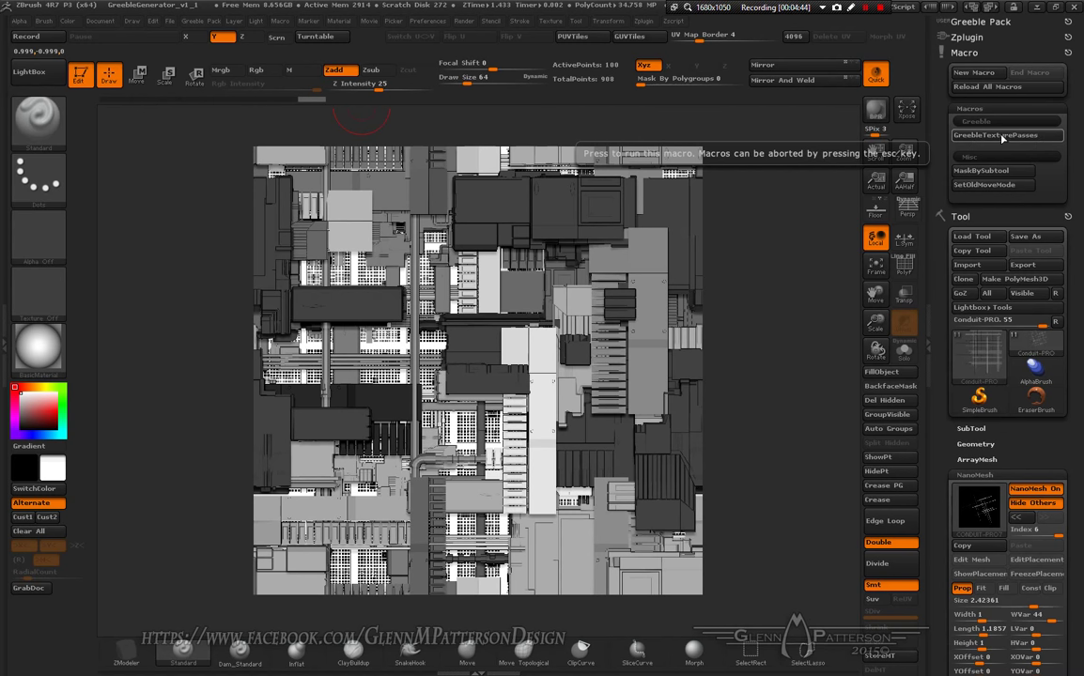
Step: Show the Texture palette and run the GreebleTexturePasses macro to generate the texture maps, dismissing its closing message
click(4, 310)
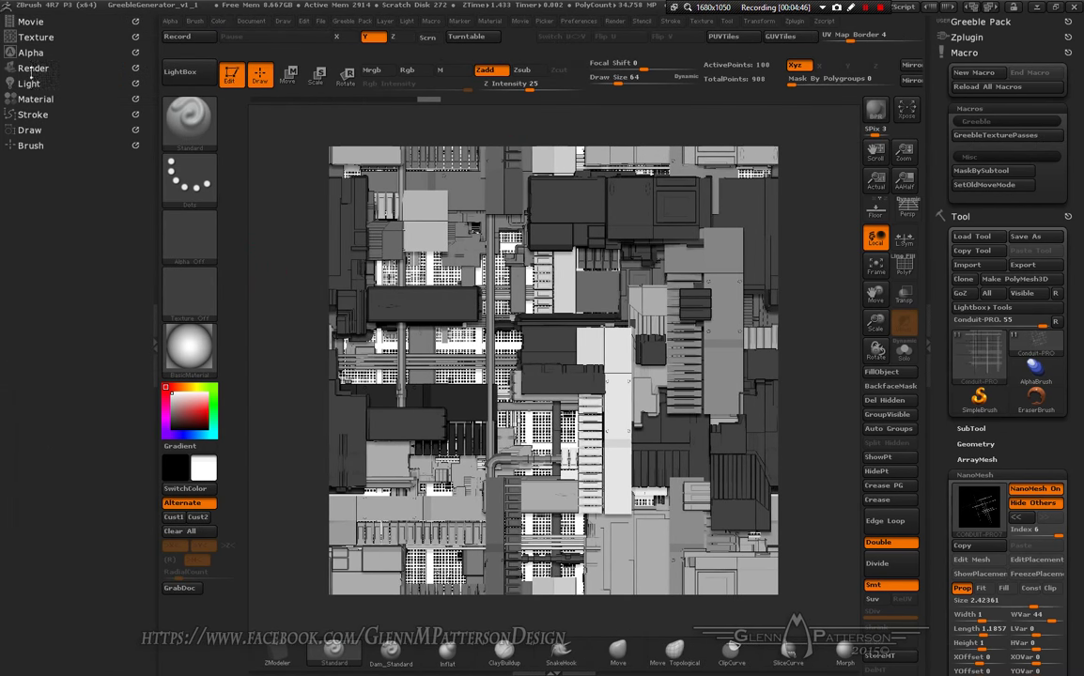
click(33, 37)
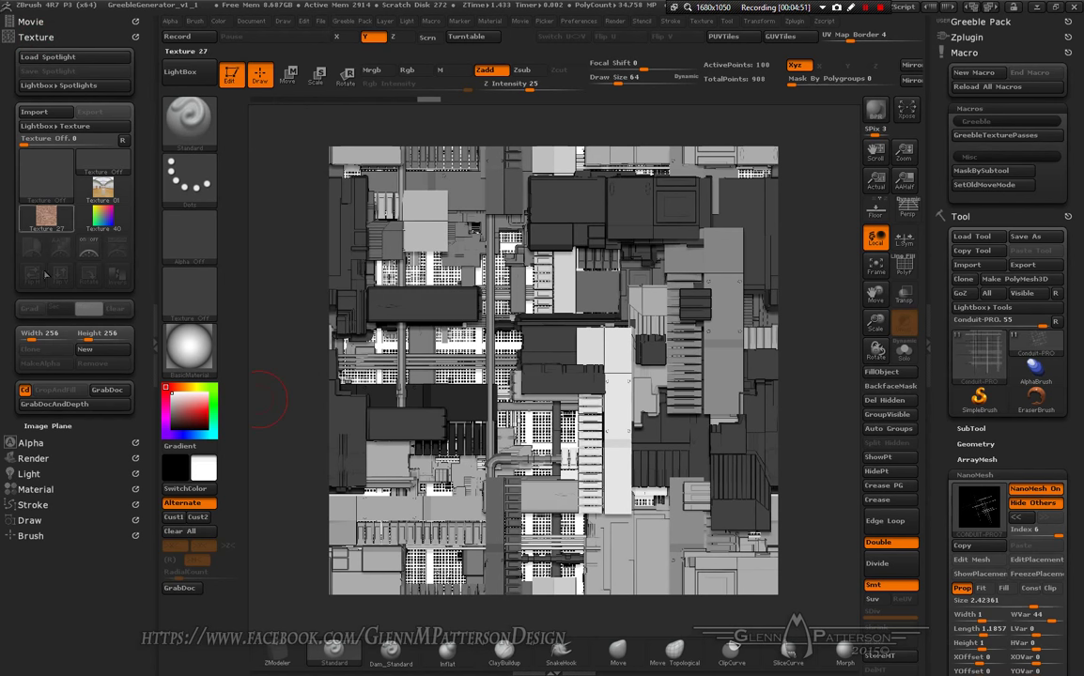
click(989, 136)
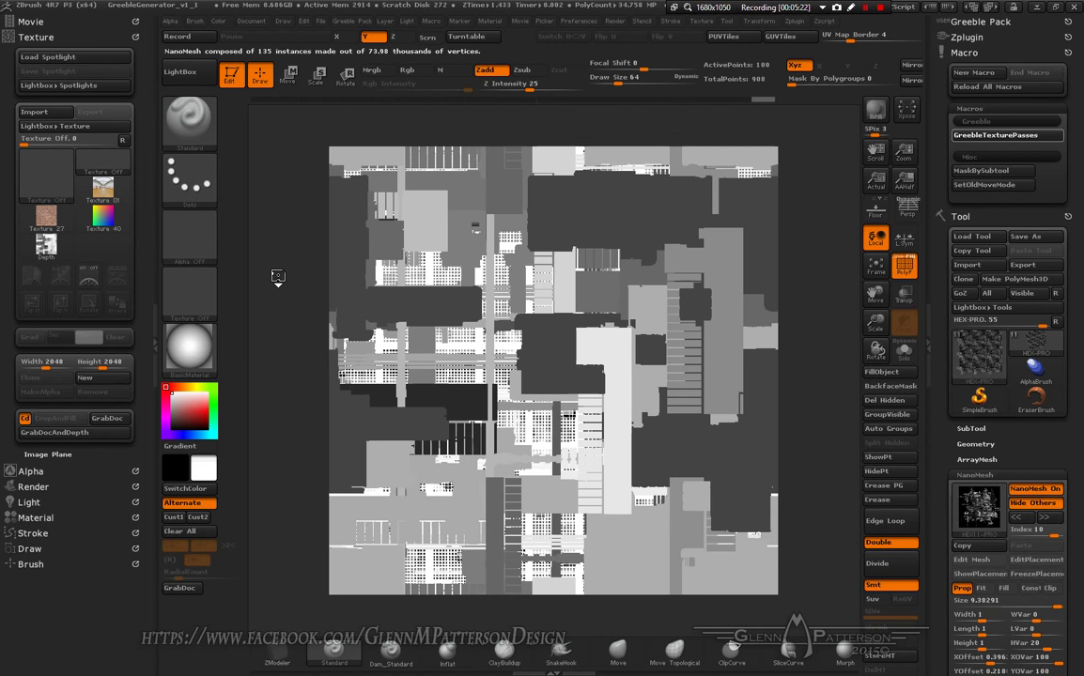
key(F9)
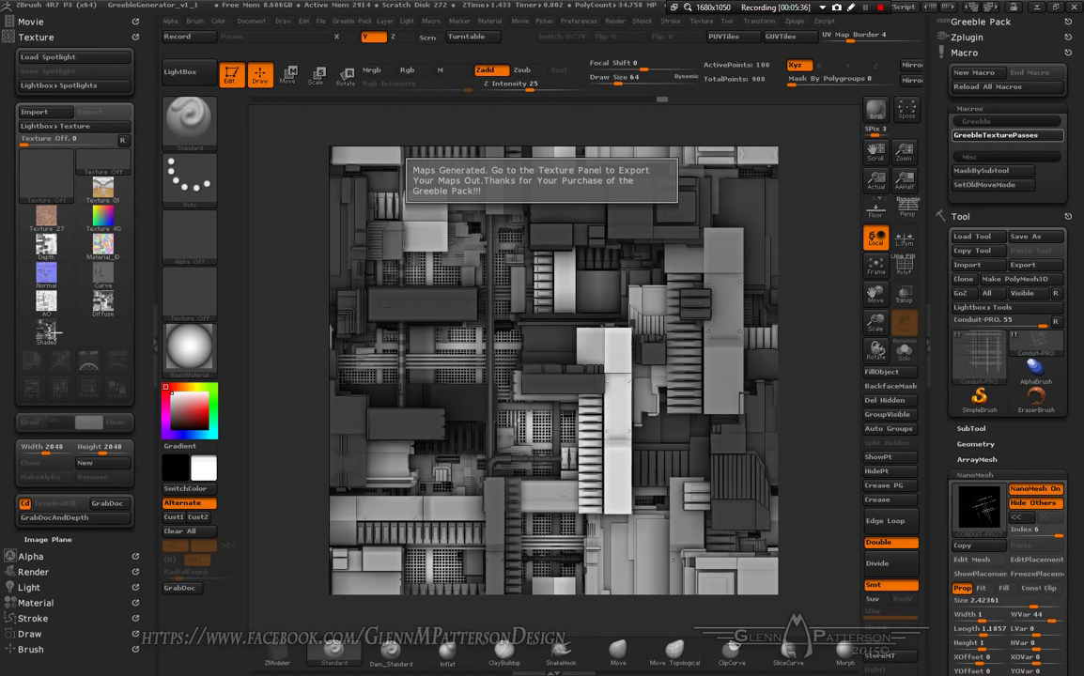
click(287, 394)
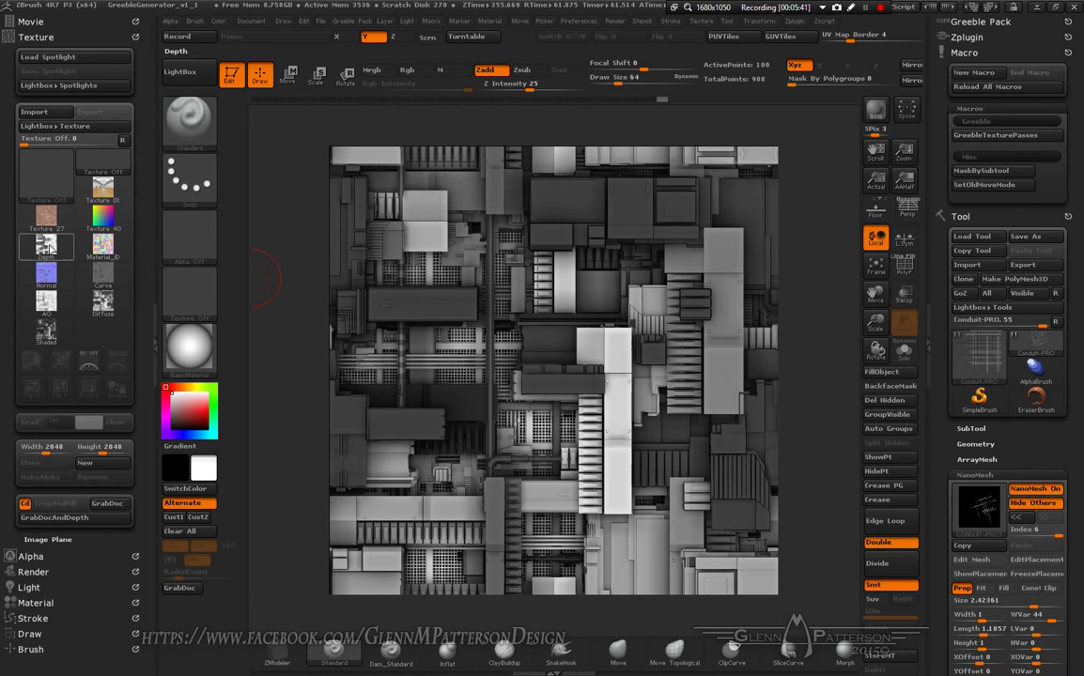
Step: Preview the generated maps, including Depth, Material_ID, Normal and Diffuse
mouse_move(47, 245)
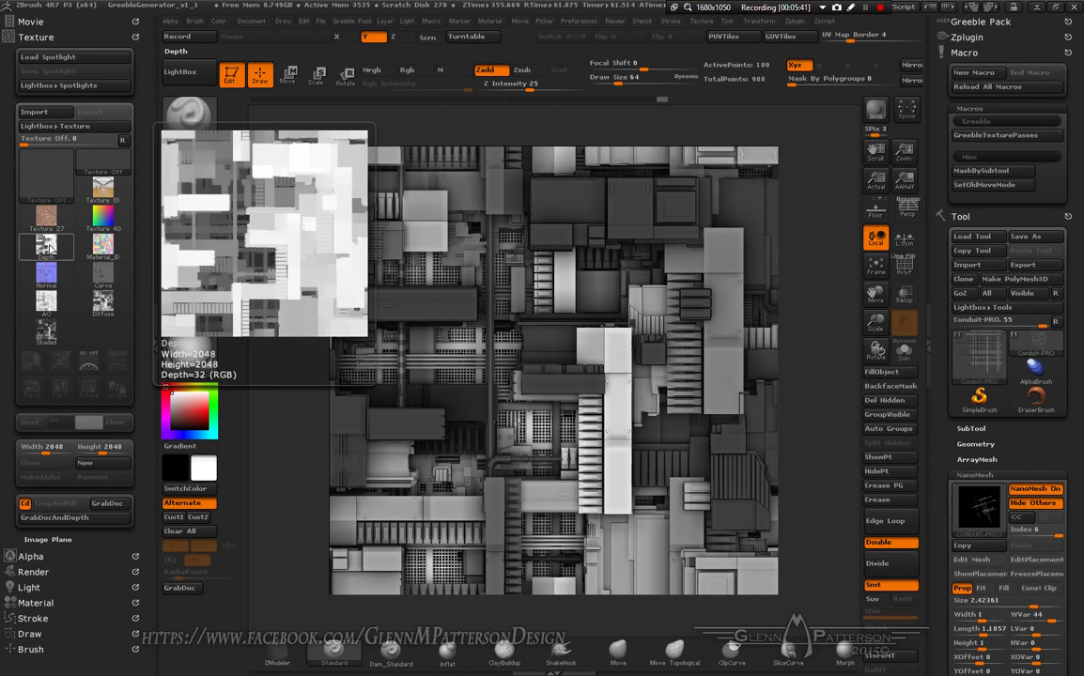
mouse_move(102, 249)
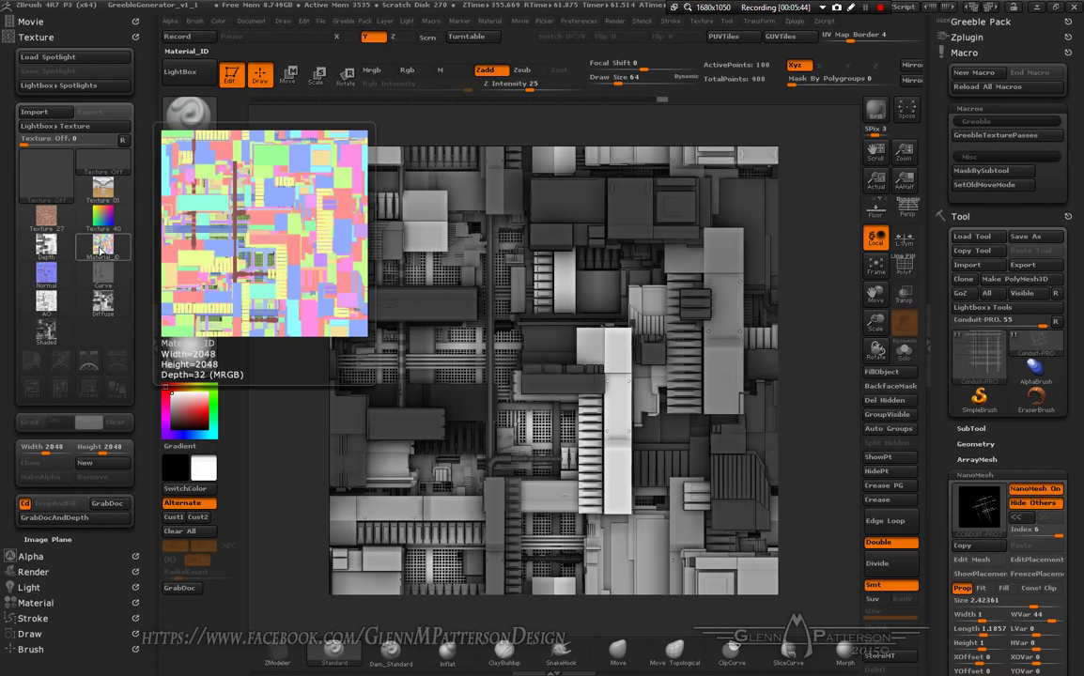
mouse_move(109, 279)
mouse_move(46, 279)
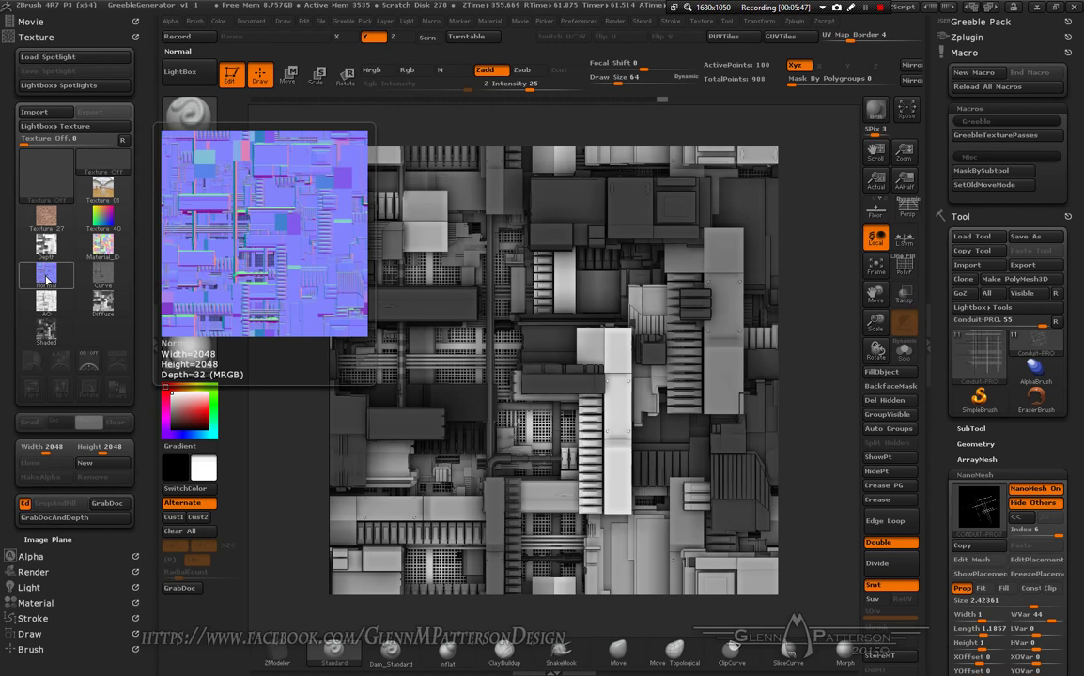
mouse_move(51, 317)
mouse_move(96, 313)
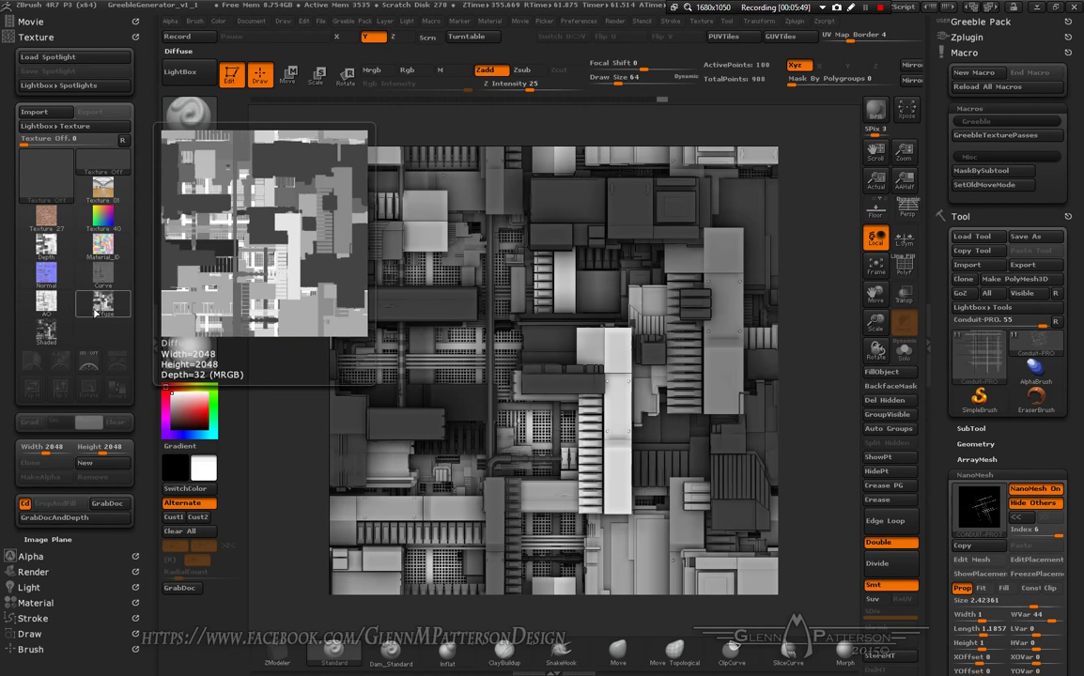
mouse_move(44, 340)
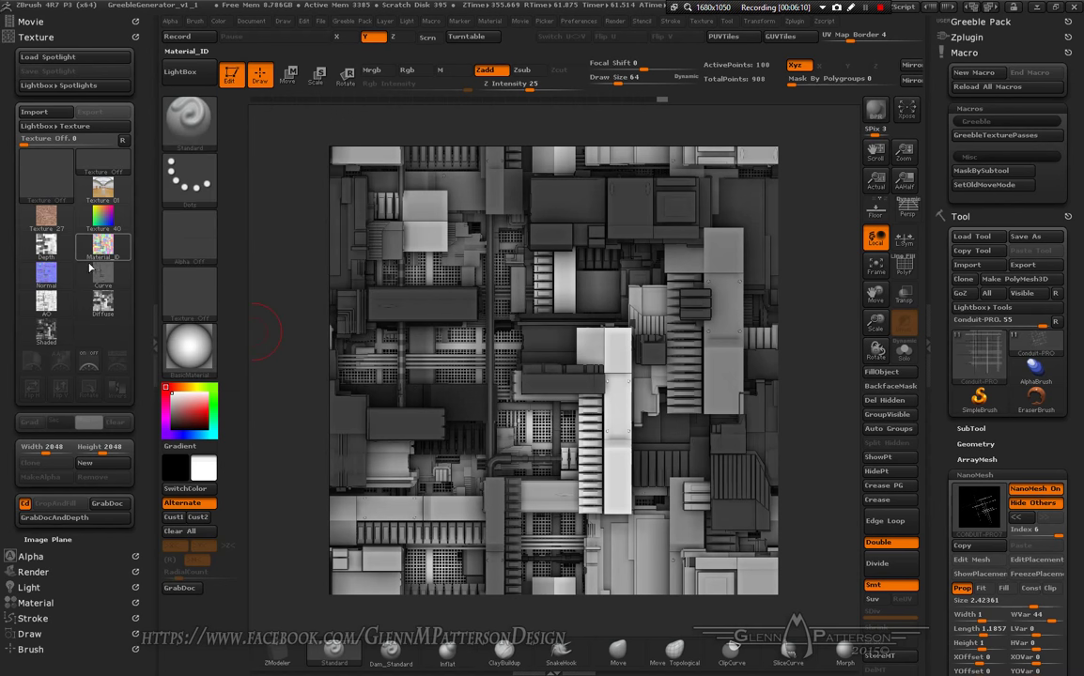
Step: Start exporting the Depth map, creating and opening a new folder named Greeble inside DEMO_GREEBLE_DISPLACEMENT as its destination
click(44, 244)
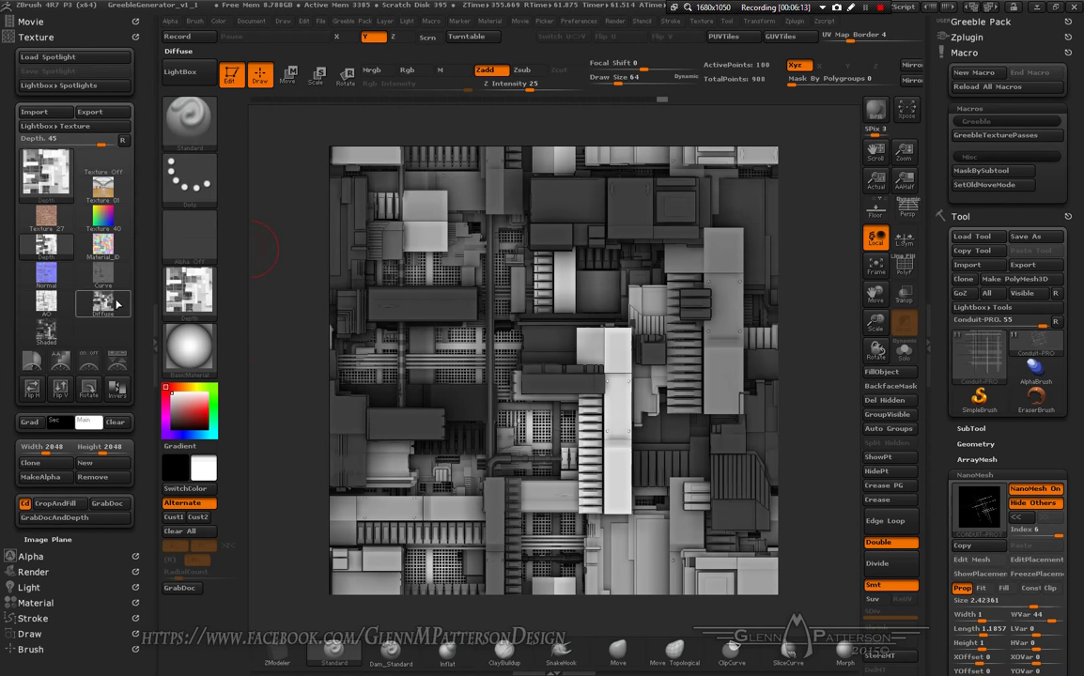
click(89, 112)
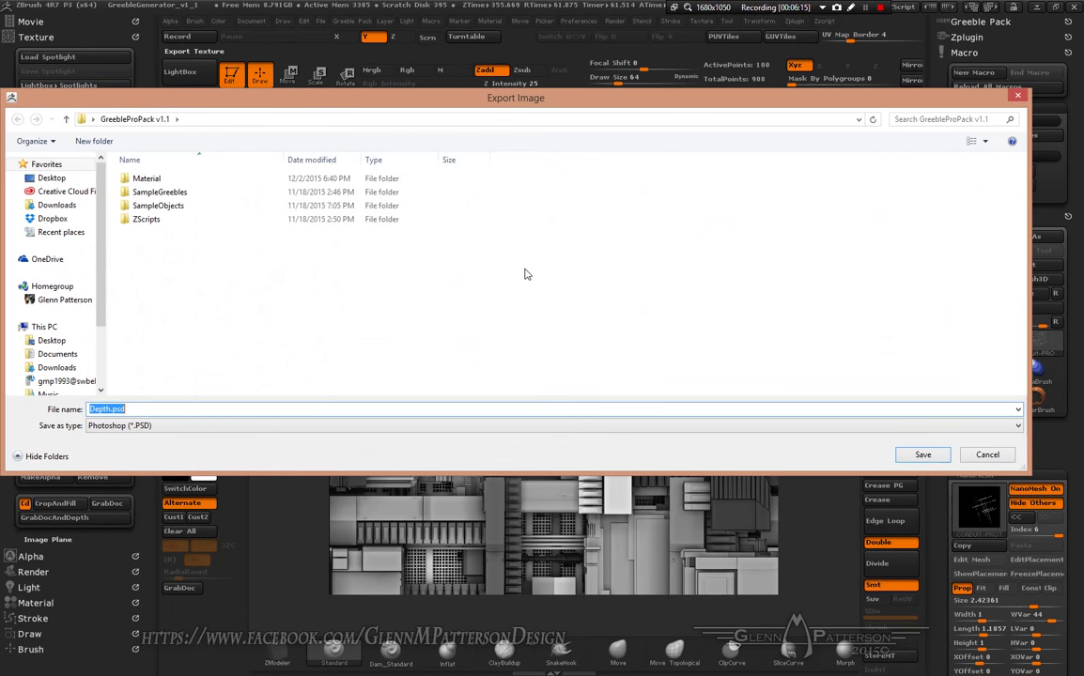
click(62, 233)
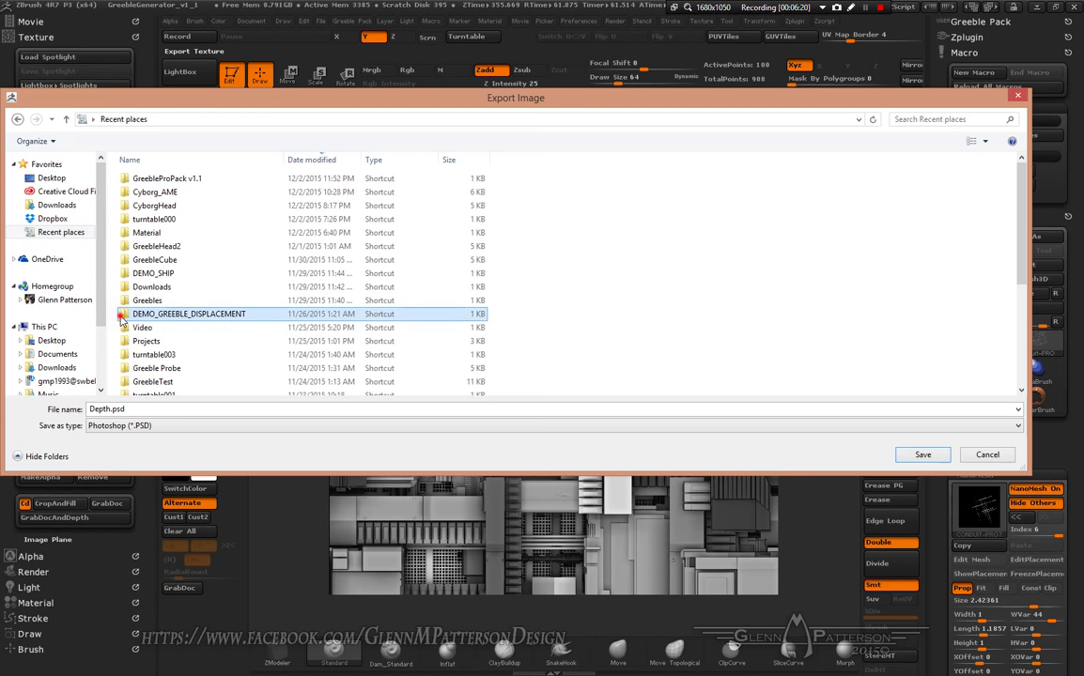
double_click(123, 315)
click(94, 141)
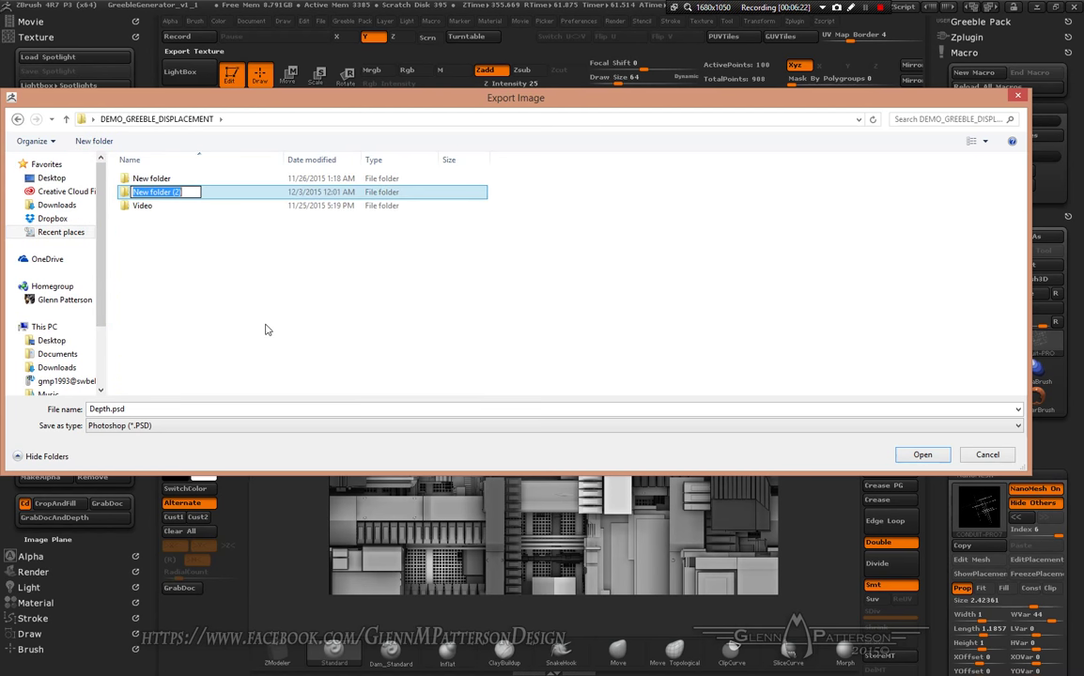
text(Greeble)
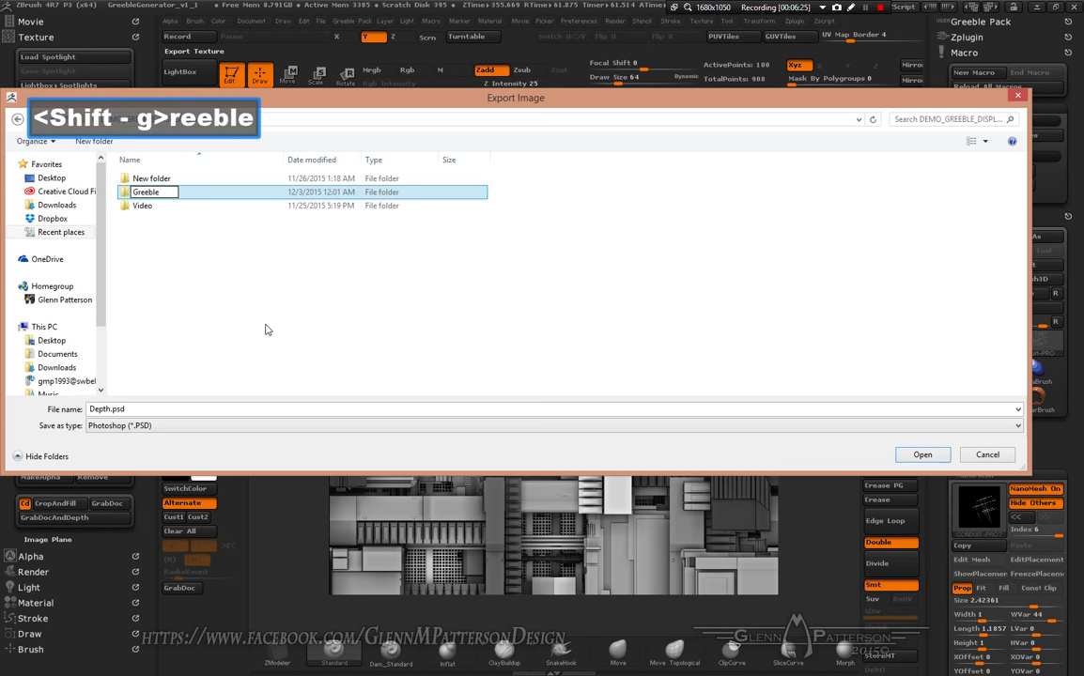
key(Return)
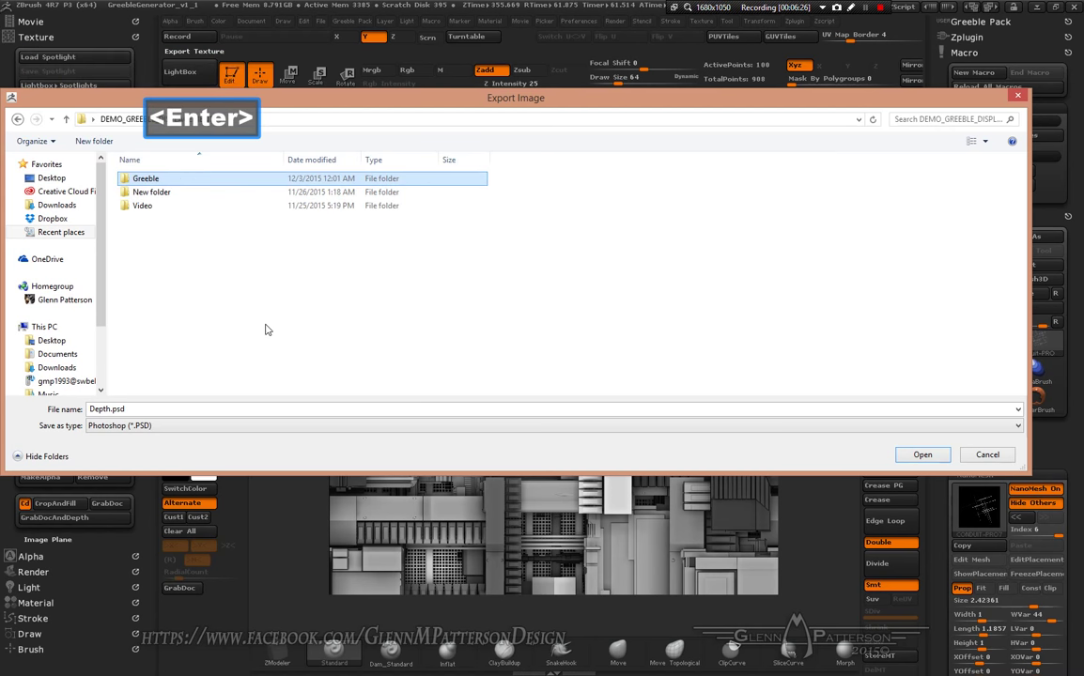
key(Return)
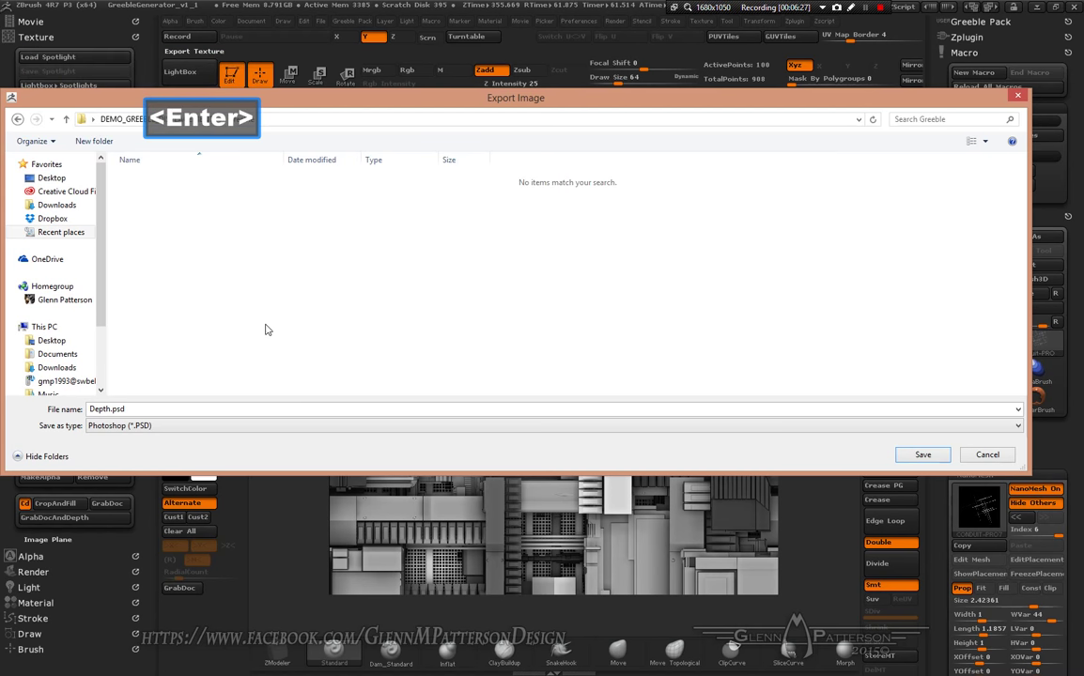
Step: Set the export format to TIFF and save the Depth map as Depth.tif in the Greeble folder
click(232, 428)
click(217, 476)
click(922, 454)
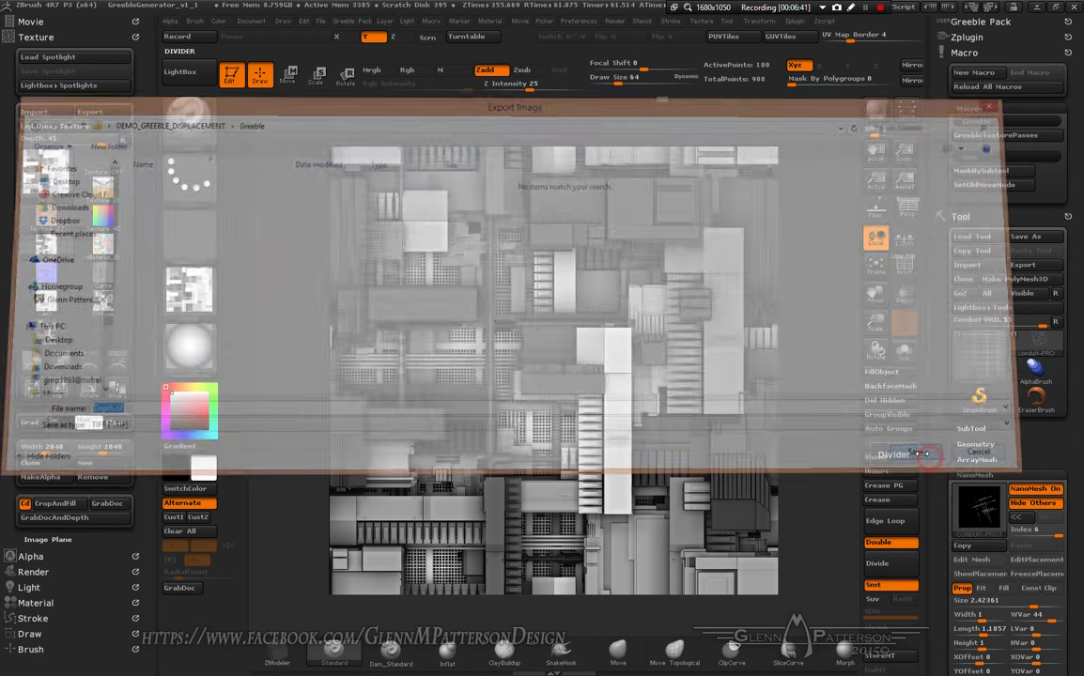
Step: Export the Material_ID and Normal maps to the Greeble folder as Material_ID.tif and Normal.tif
click(101, 250)
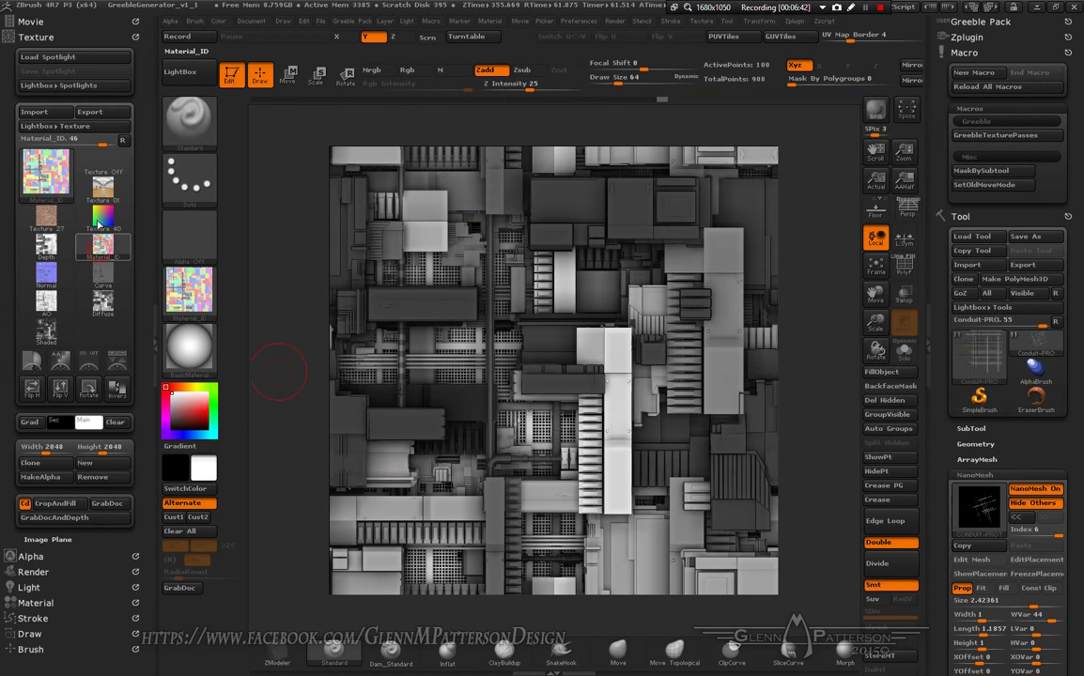
click(108, 116)
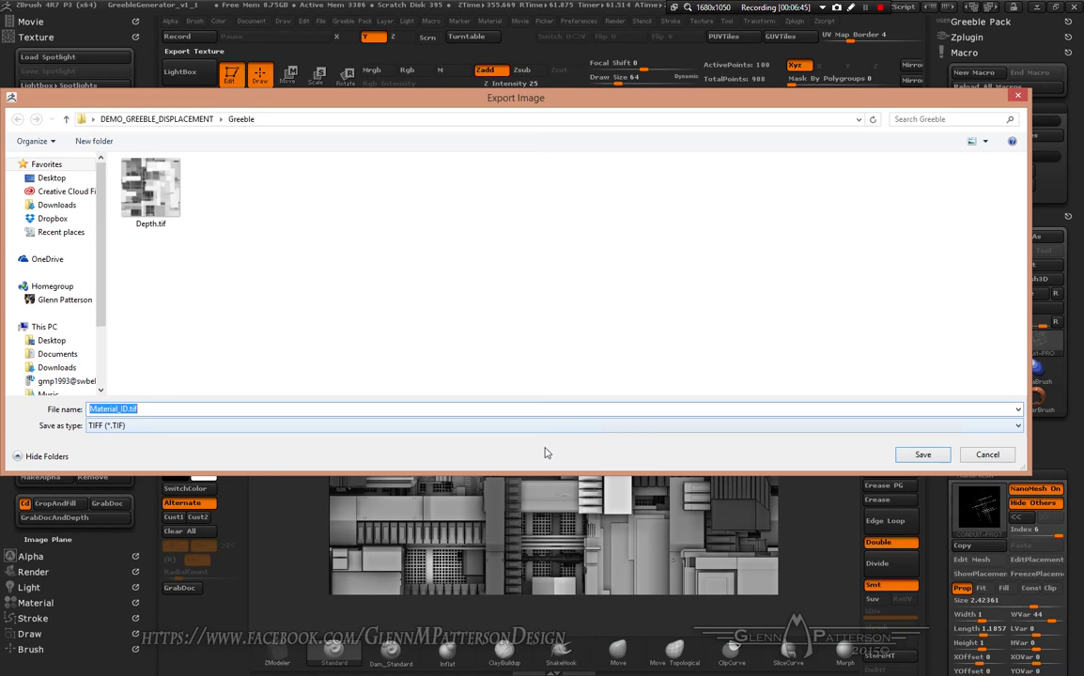
click(921, 455)
click(46, 274)
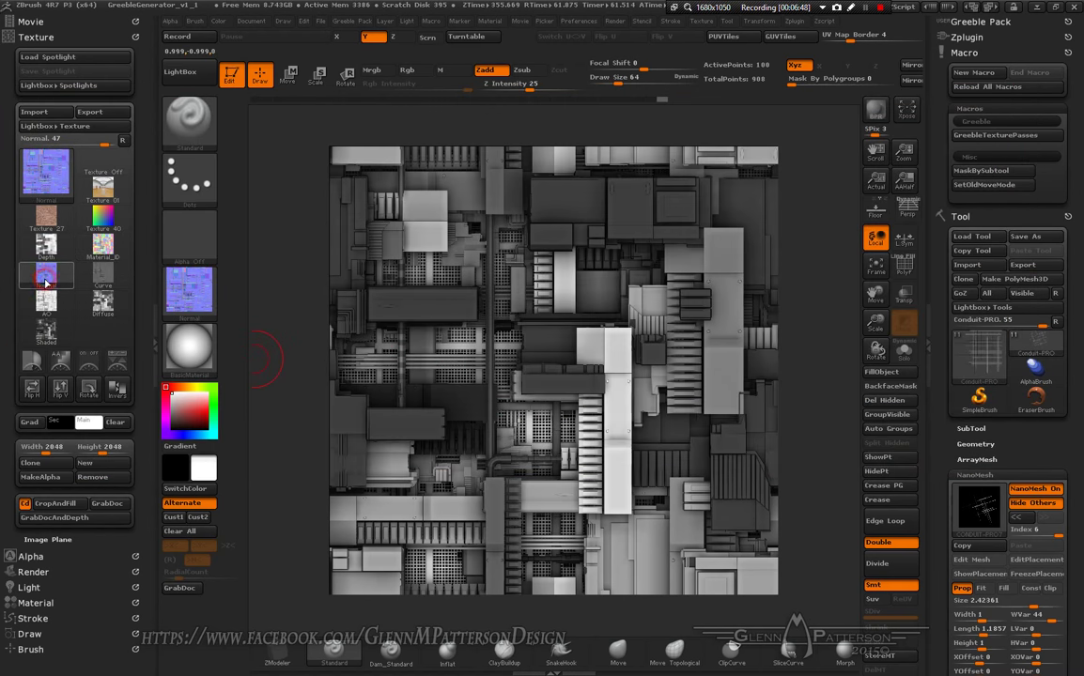
click(104, 113)
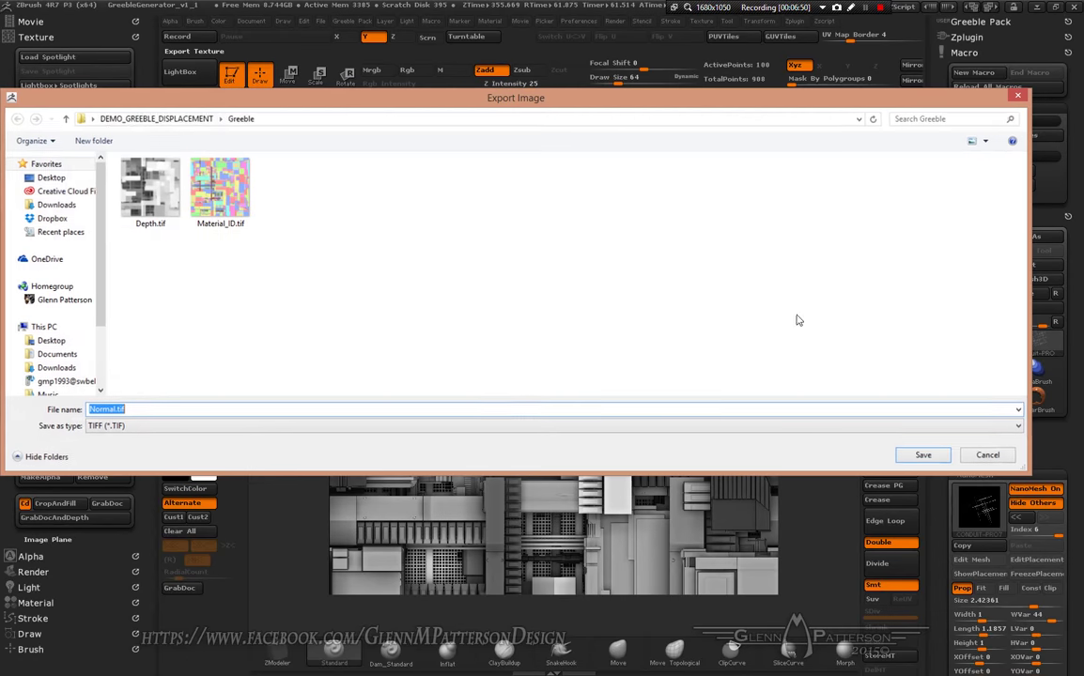
click(917, 453)
Step: Export the Curve and AO maps to the Greeble folder as Curve.tif and AO.tif
click(102, 274)
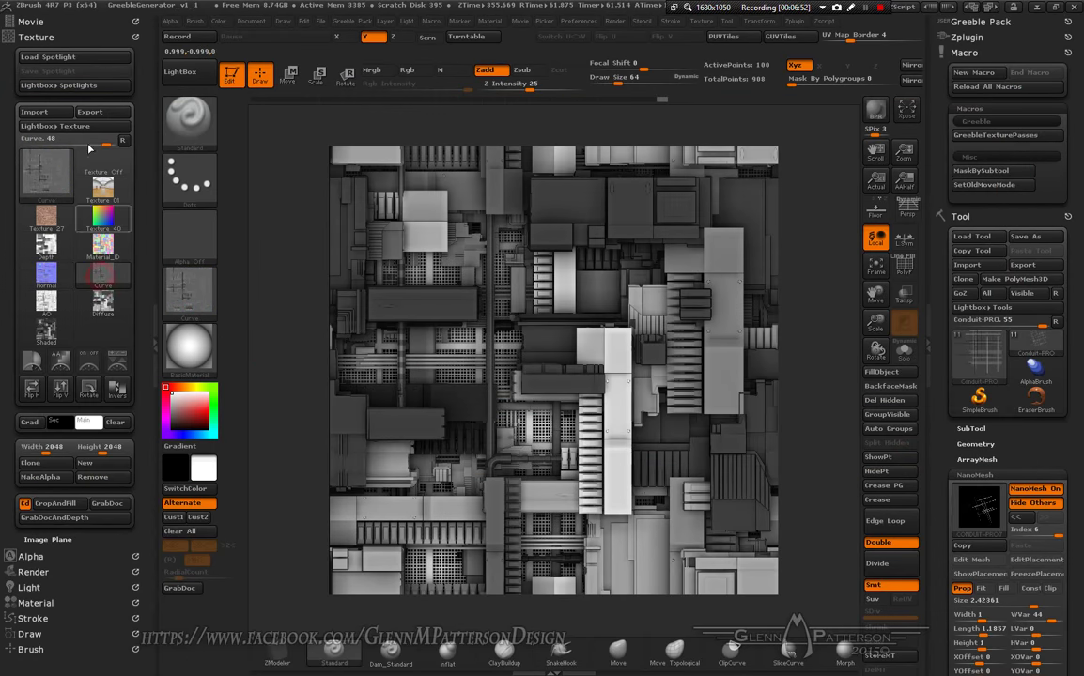
click(91, 111)
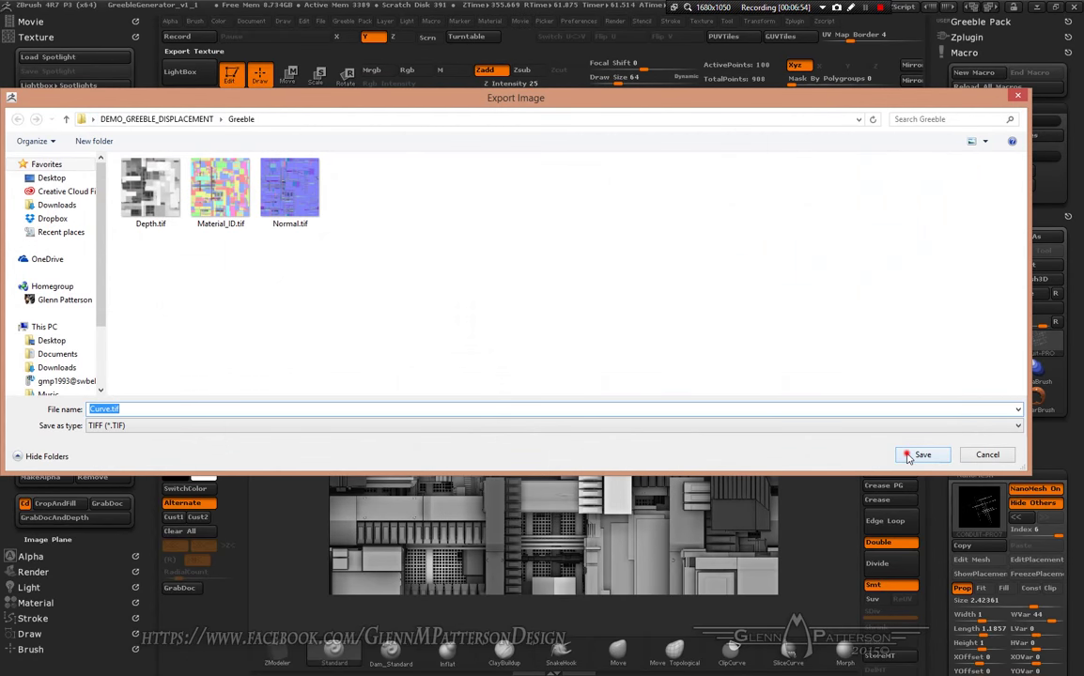
click(916, 456)
click(47, 313)
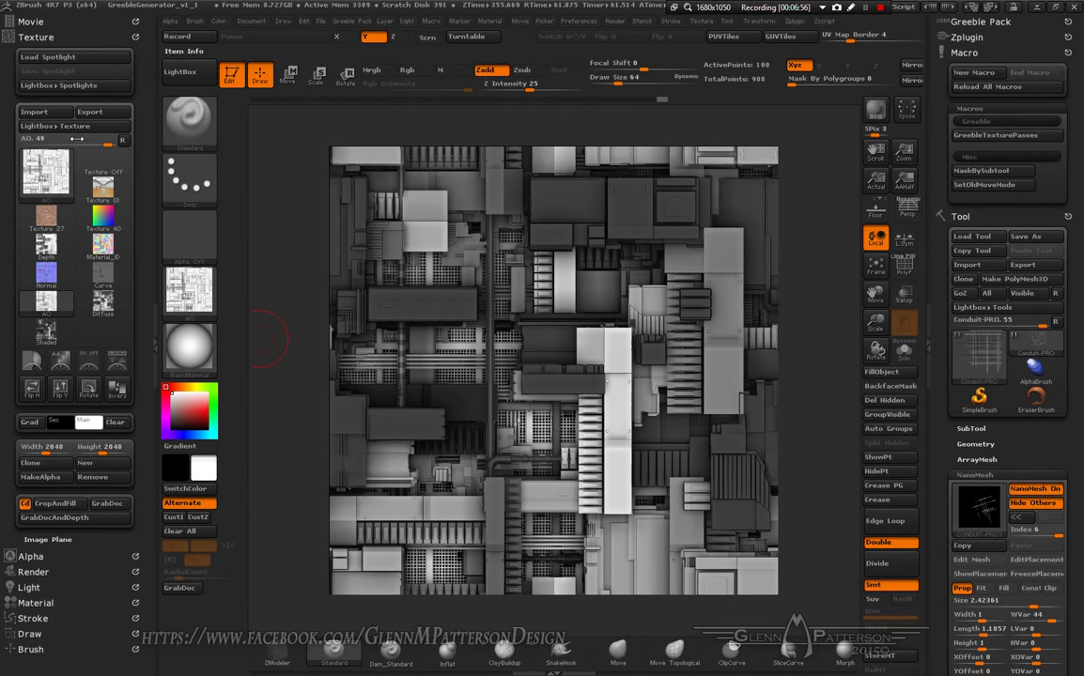
click(89, 111)
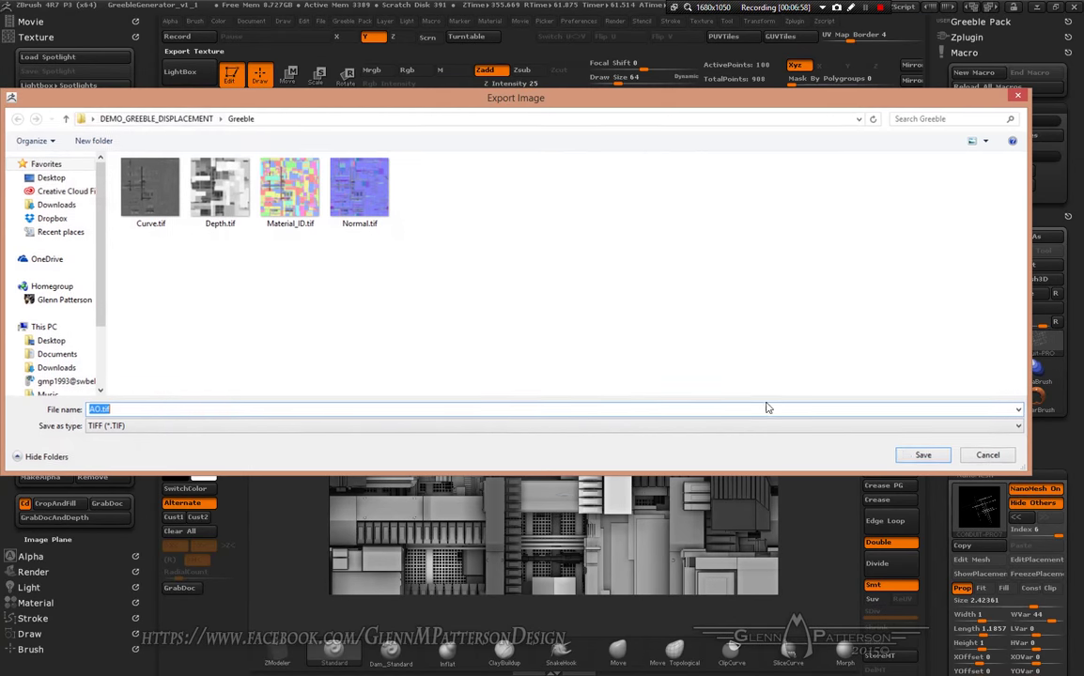
click(917, 454)
Step: Export the Diffuse and Shaded maps to the Greeble folder as Diffuse.tif and Shaded.tif
click(98, 303)
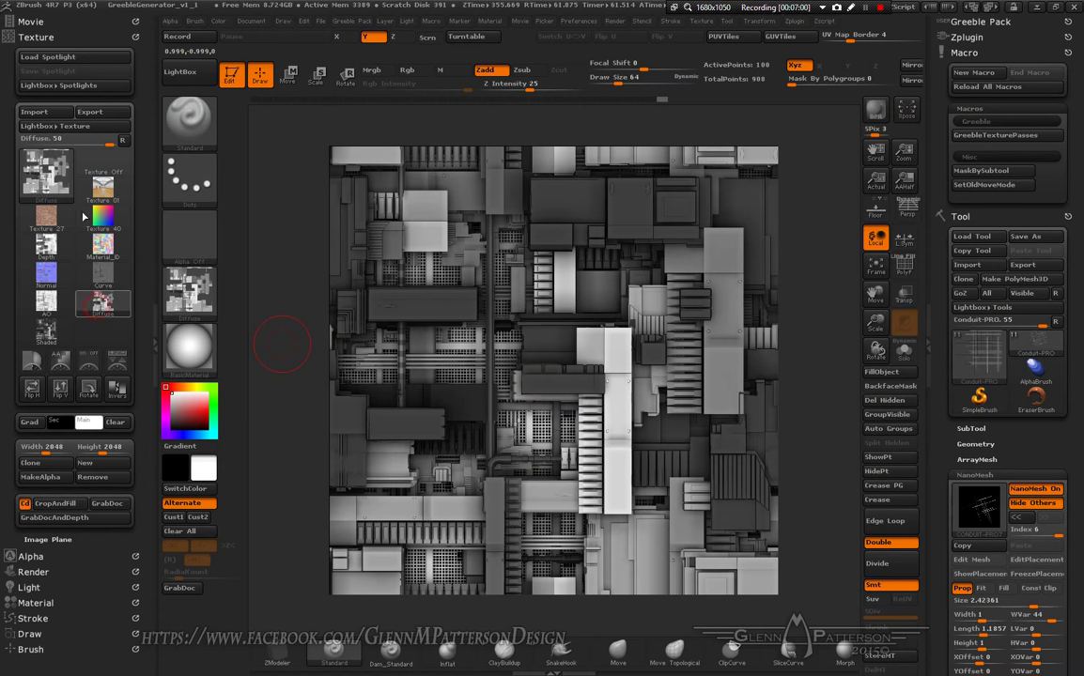
click(89, 111)
click(916, 456)
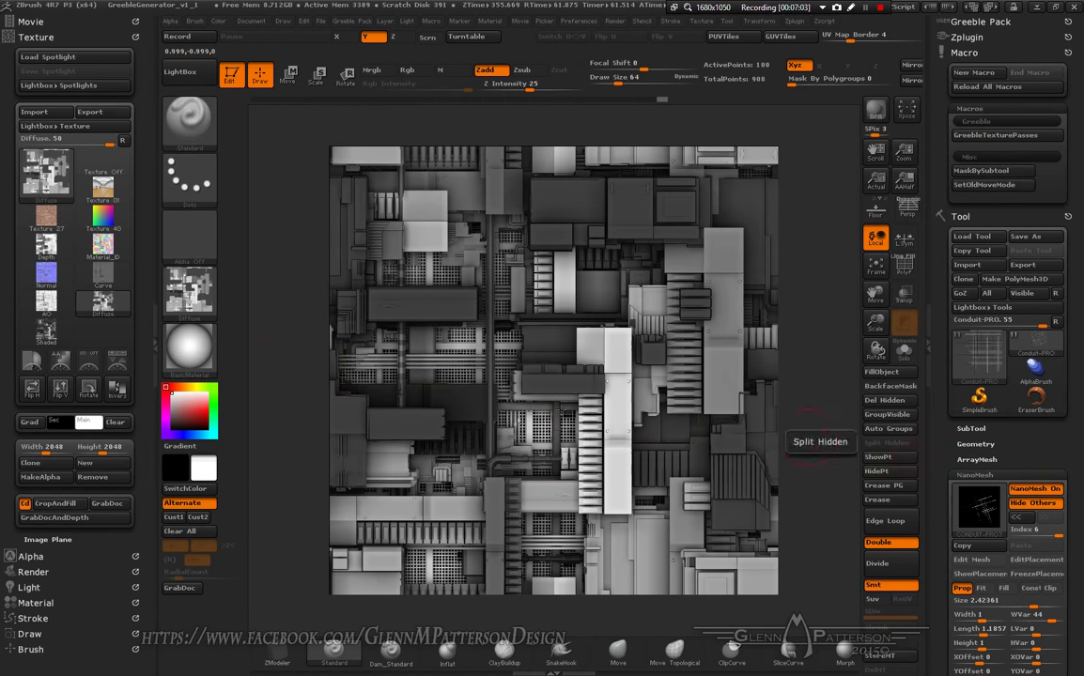
click(110, 114)
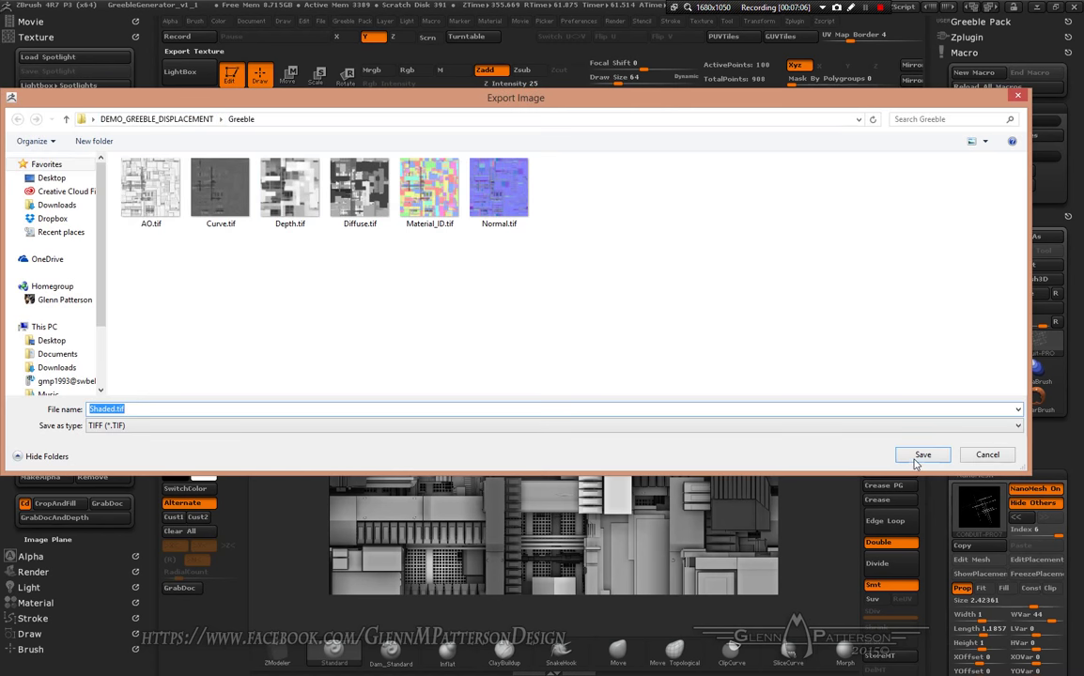
click(917, 459)
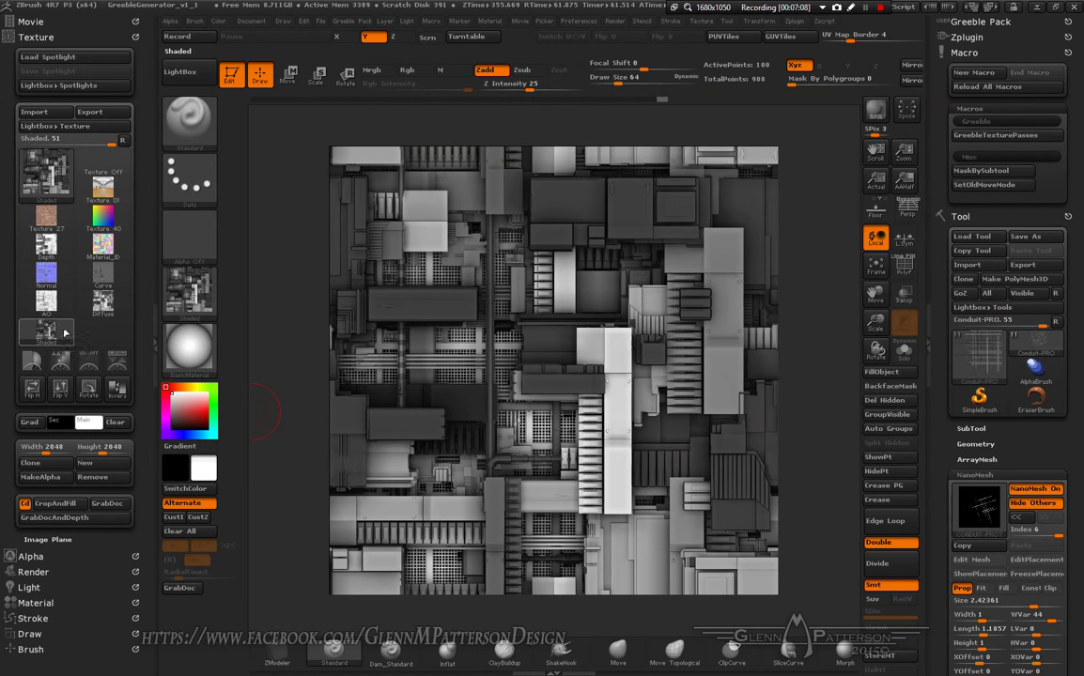
Step: Hide the tray holding the Texture palette and collapse the NanoMesh settings and the Macro palette
click(154, 337)
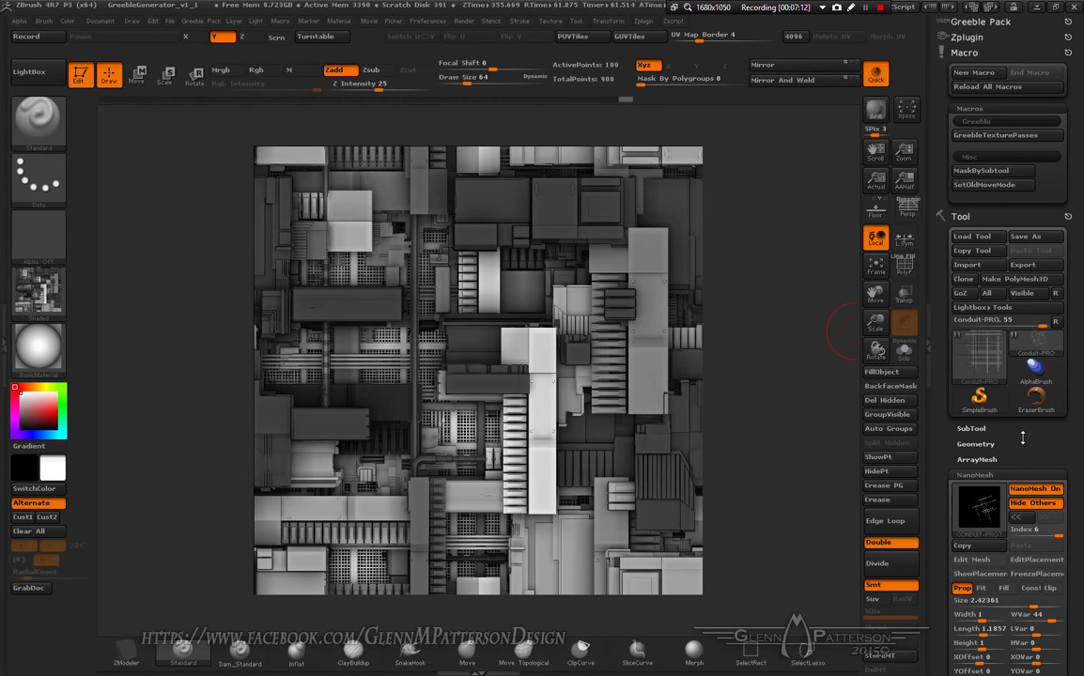
click(977, 476)
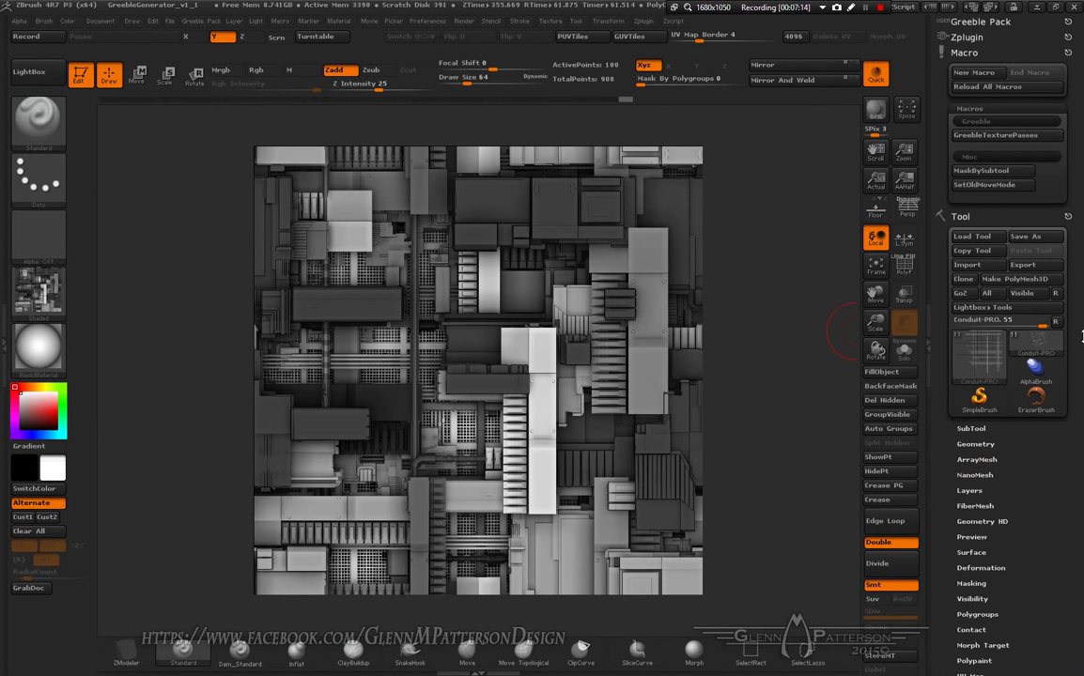
click(965, 53)
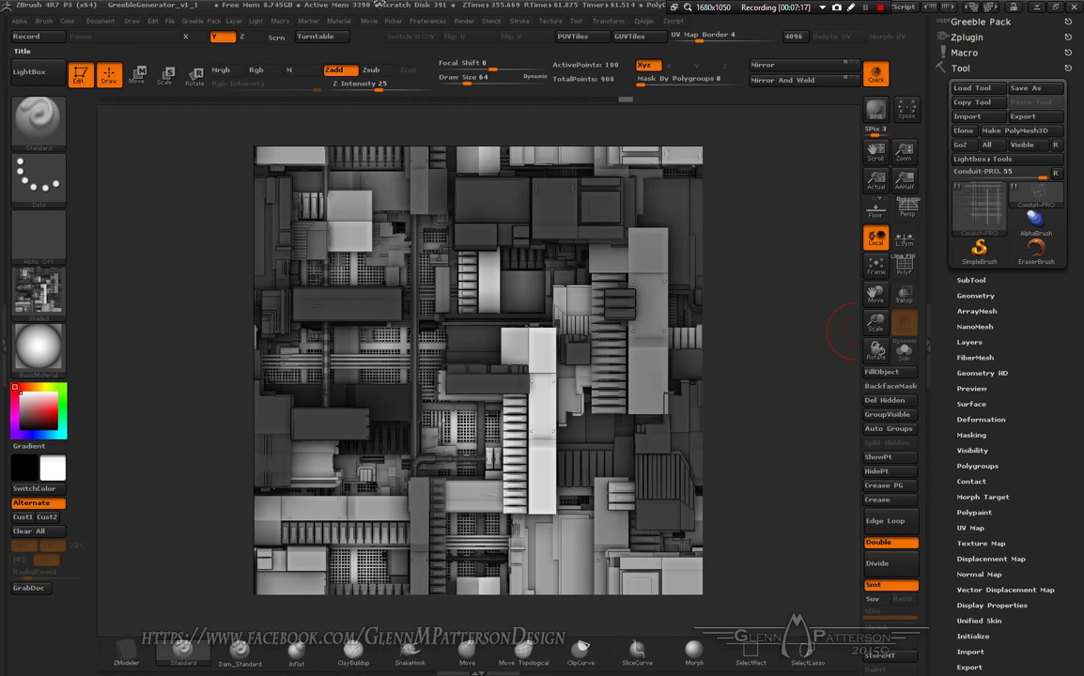
Step: Fully initialize the program twice, discarding all tools and document data, and set the current material to BasicMaterial
click(427, 20)
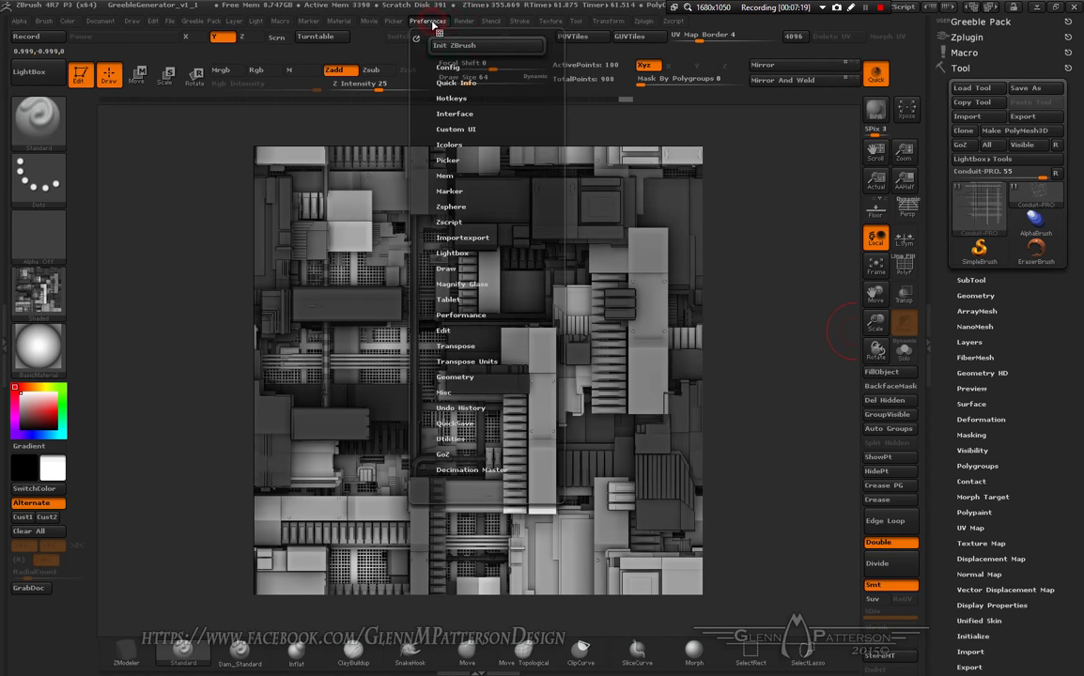
click(461, 45)
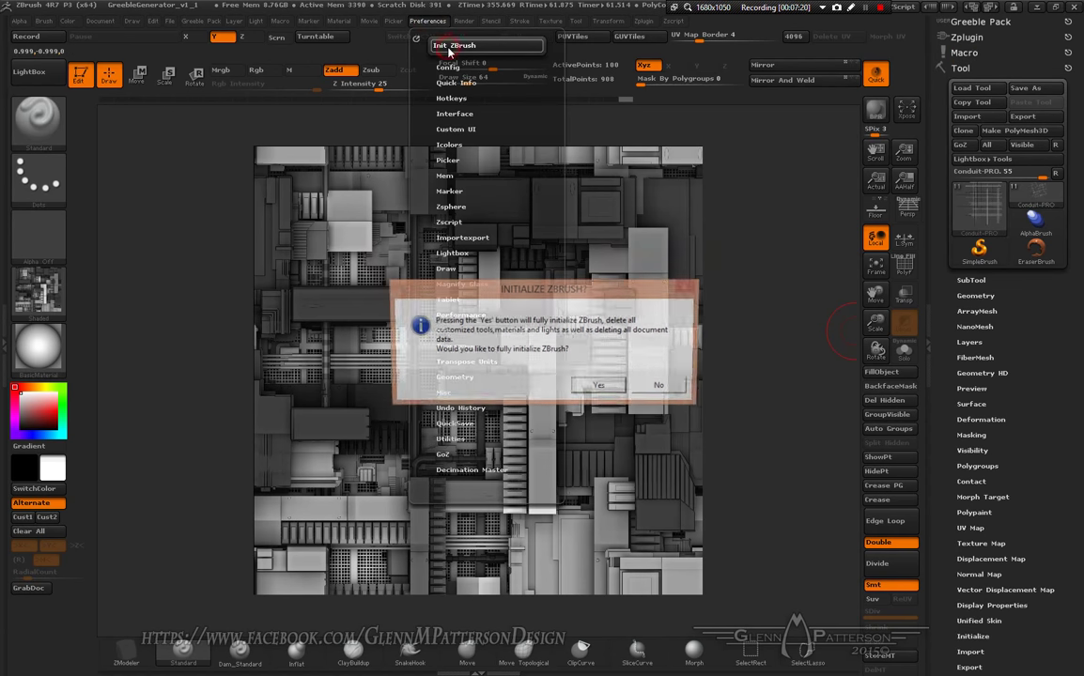
click(611, 388)
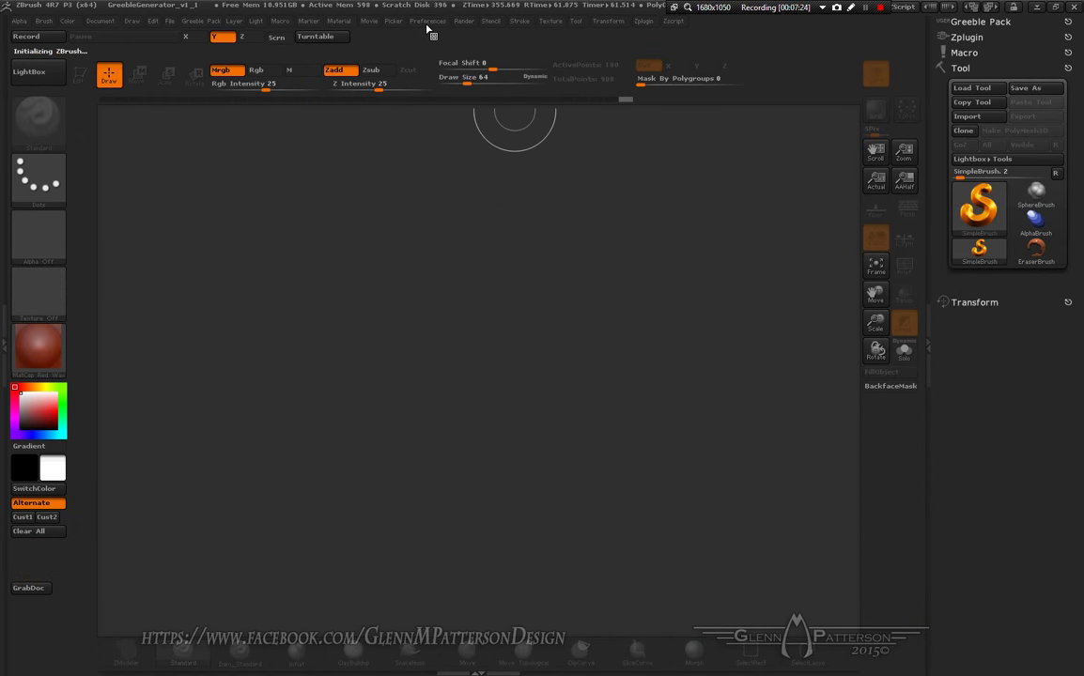
click(428, 21)
click(460, 45)
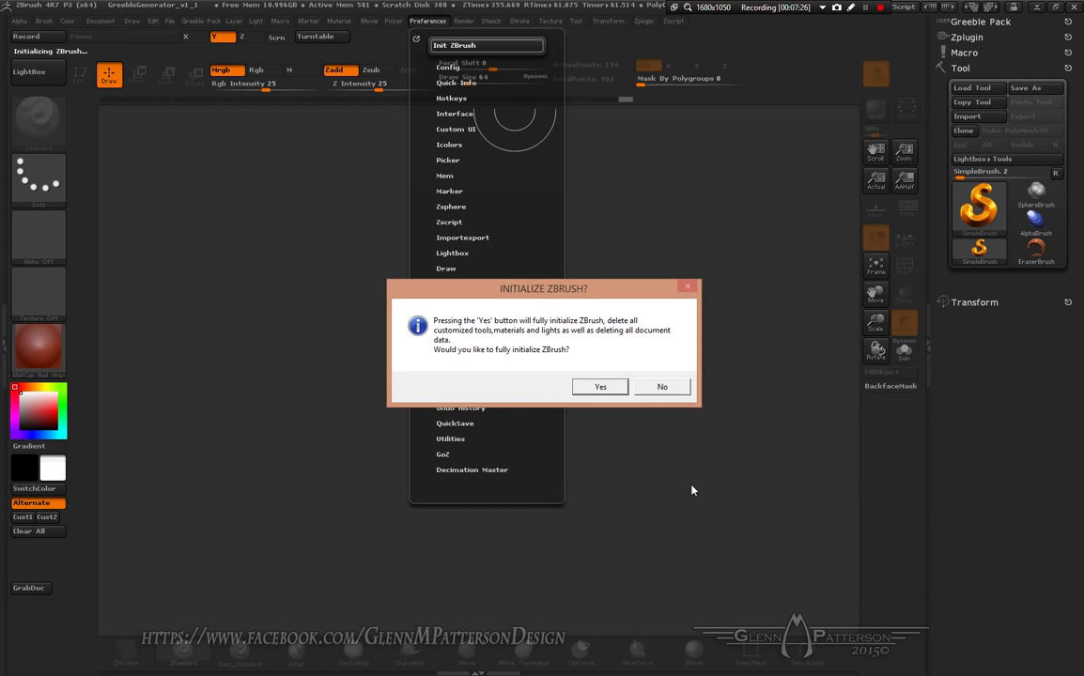
click(612, 388)
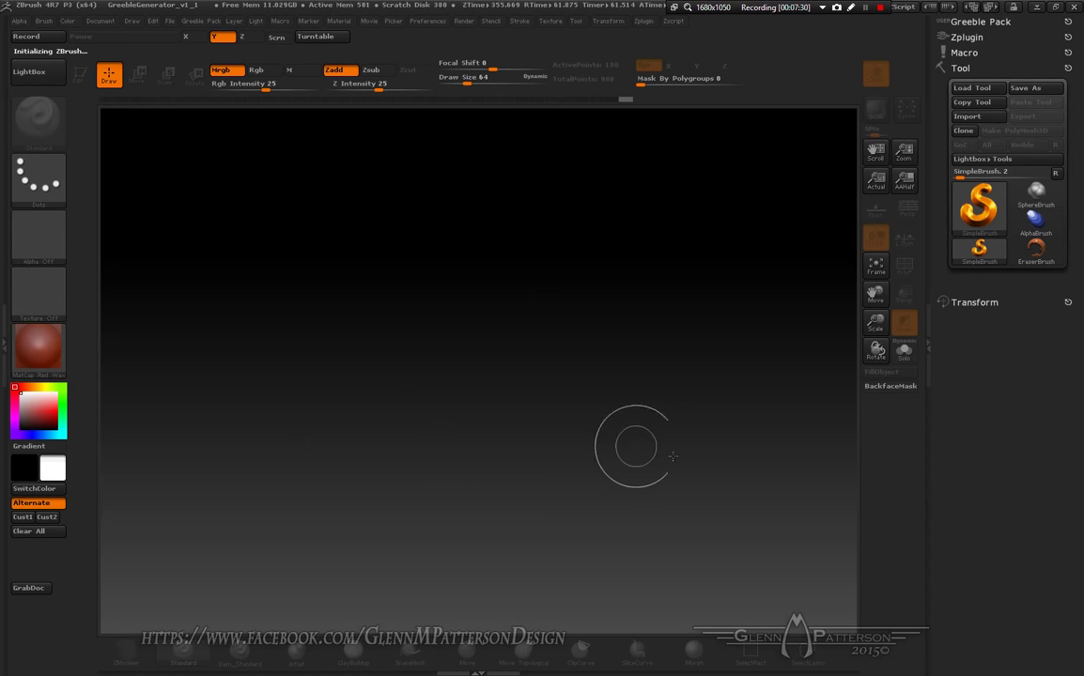
click(52, 340)
click(168, 534)
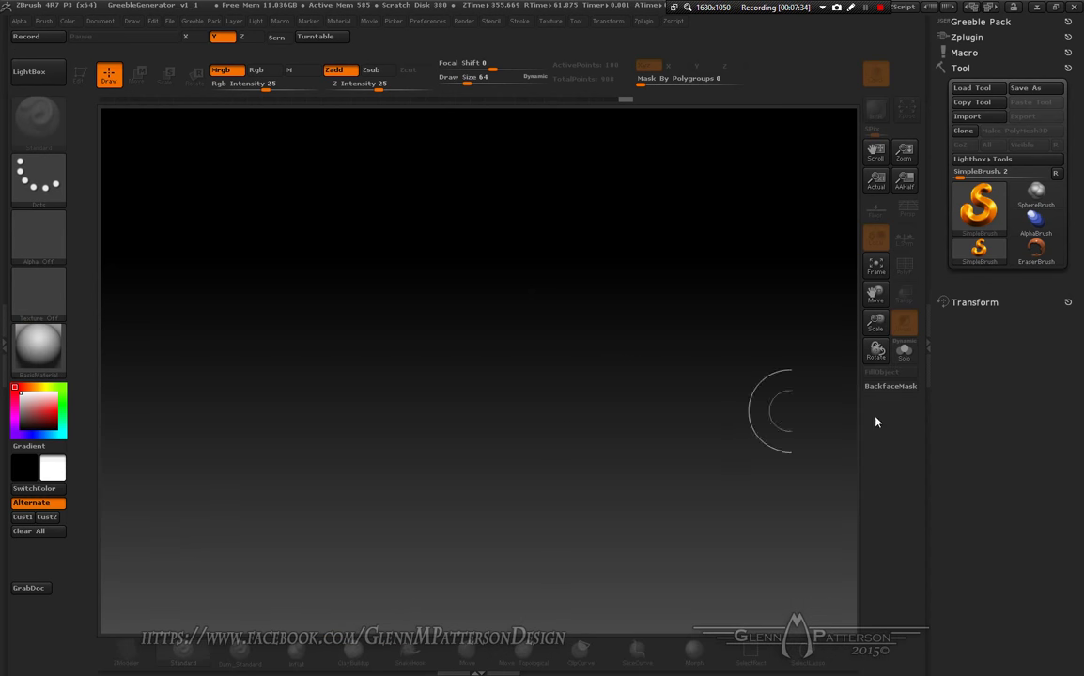
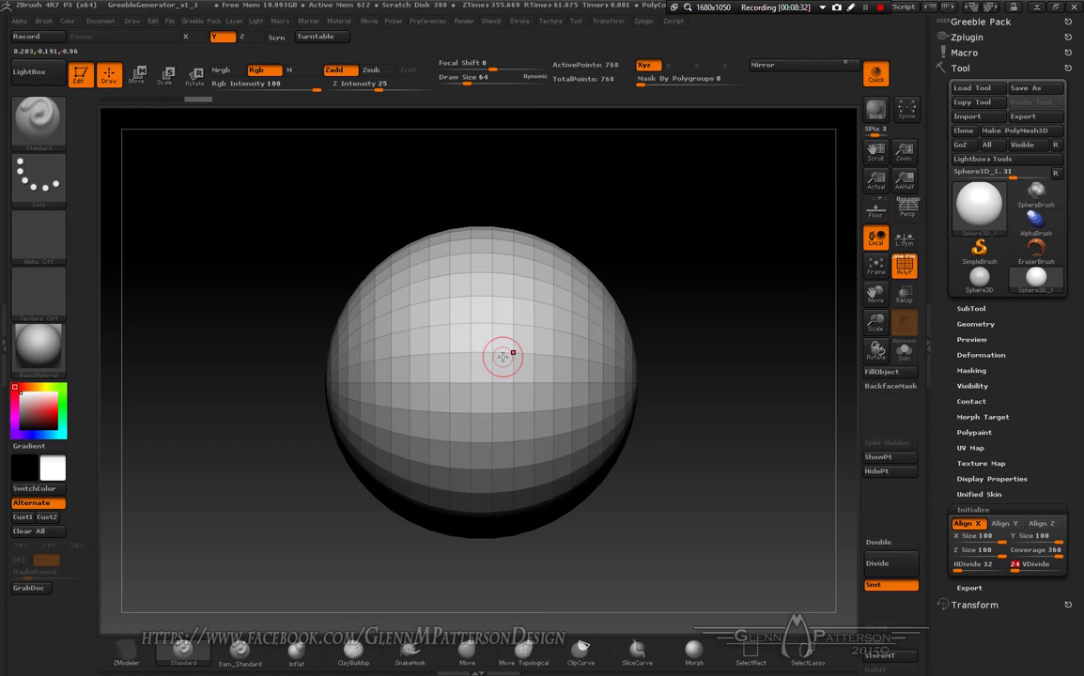
Step: Convert the sphere to a PolyMesh3D and turn on X-axis symmetry
click(1014, 133)
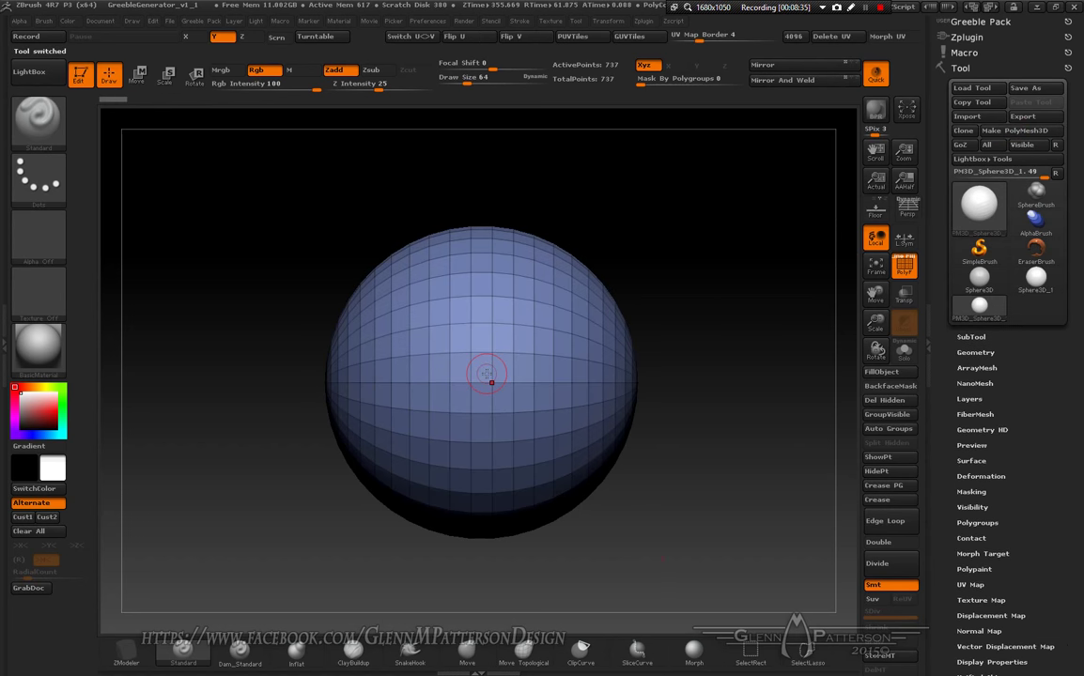
key(x)
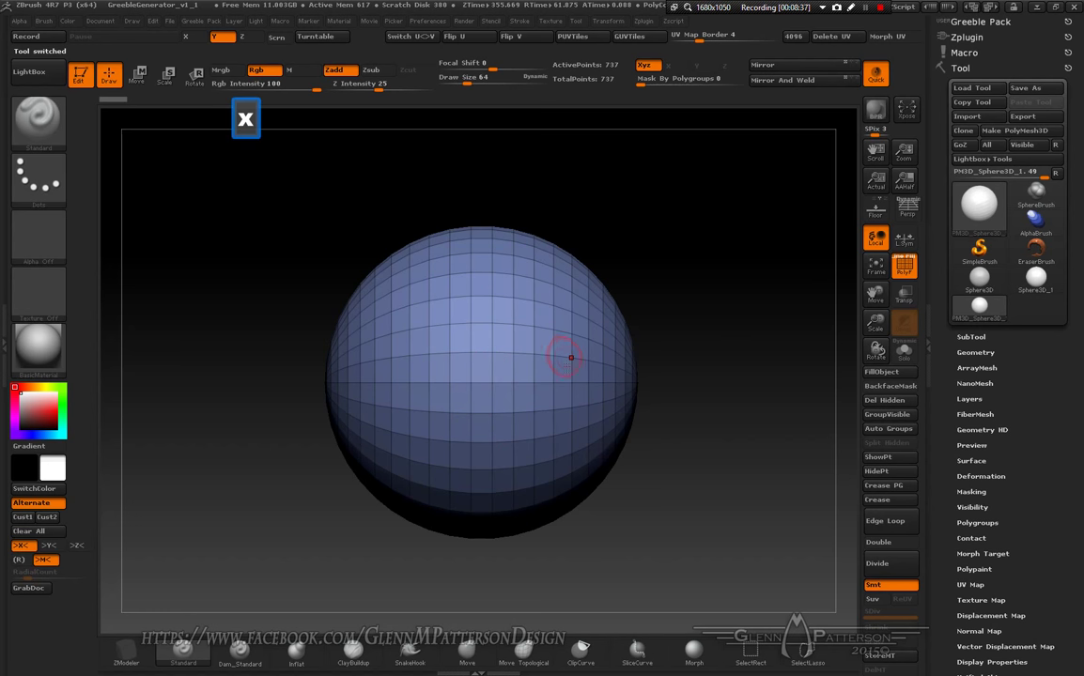
Step: Select the ZModeler brush and set its polygon action to Polygroup
click(141, 651)
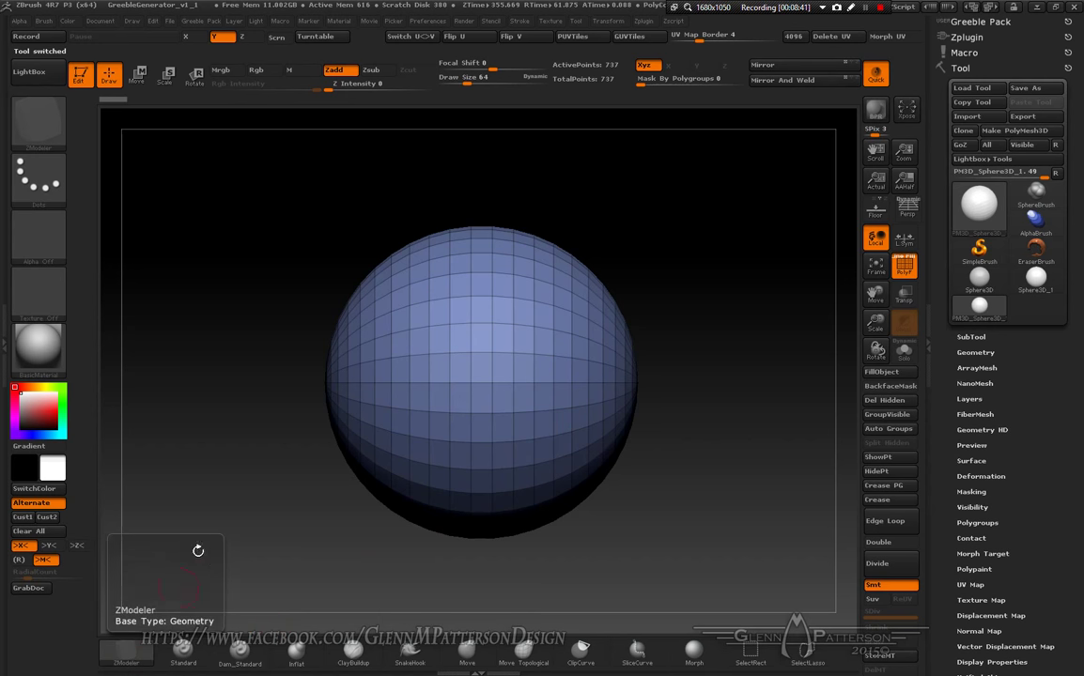
key(b)
key(z)
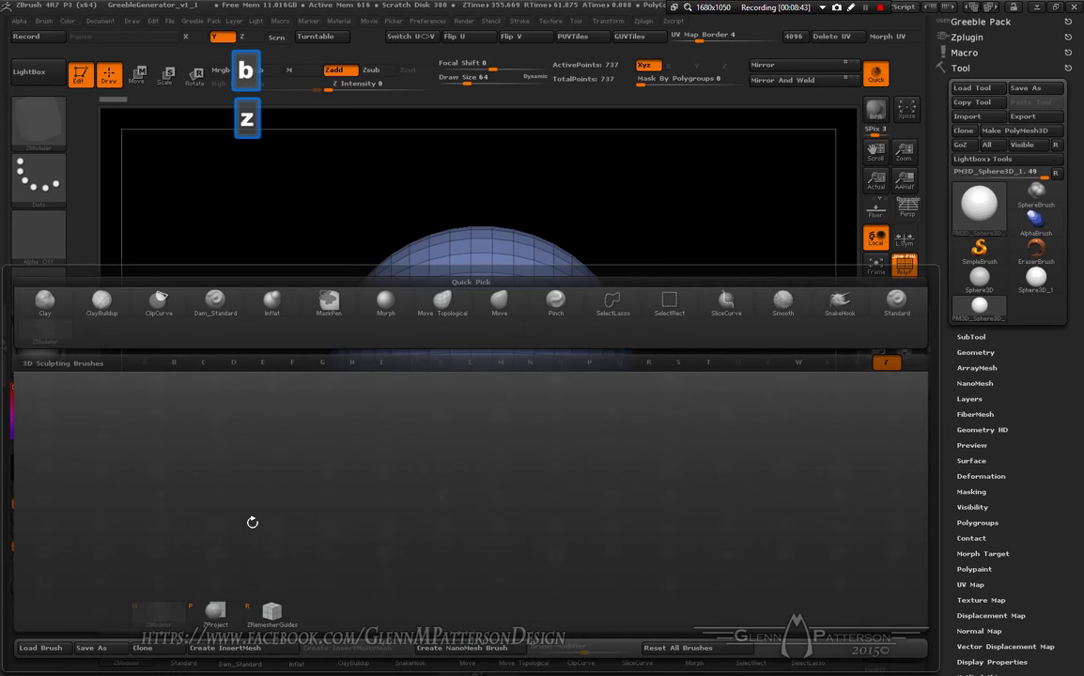
key(m)
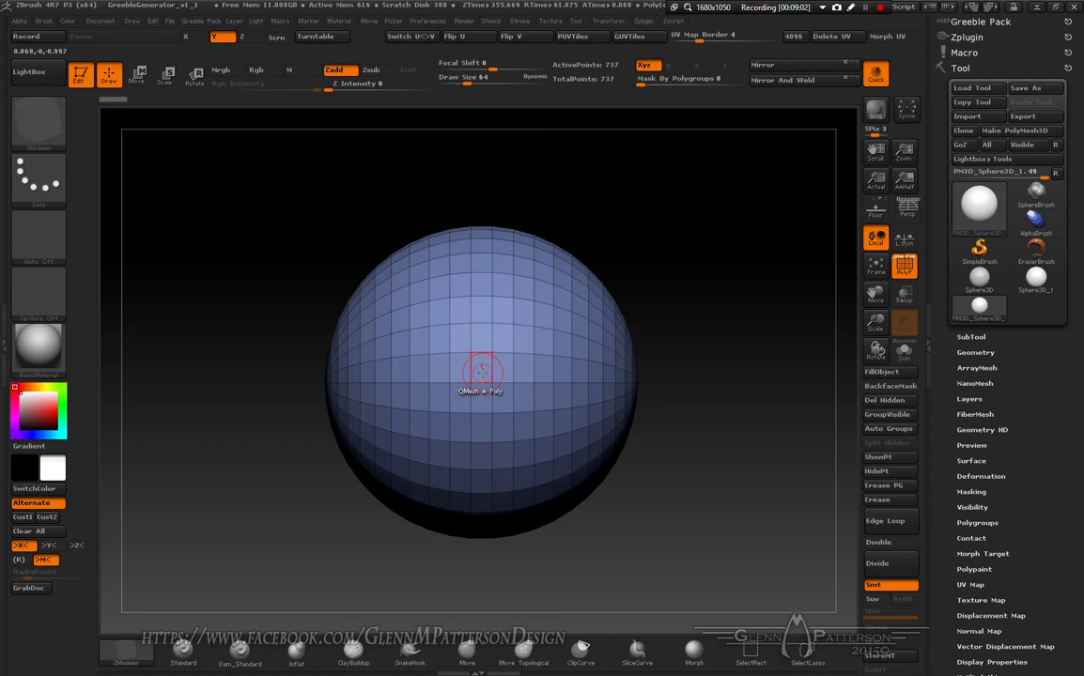
key(space)
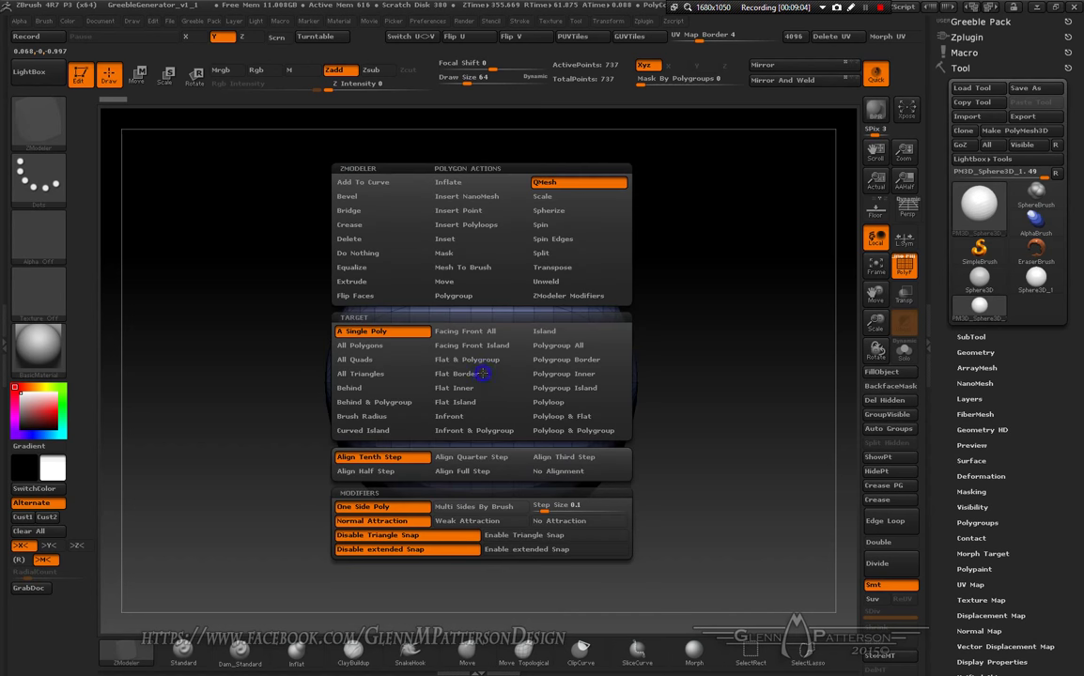
click(464, 297)
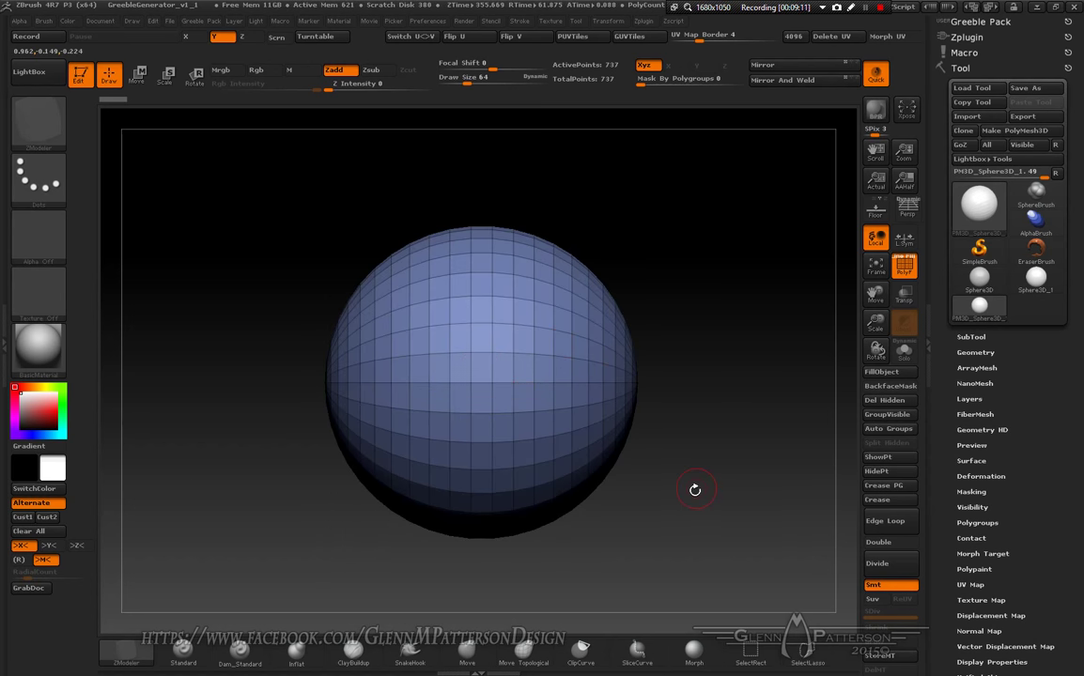
Step: Examine the sphere's UV layout by morphing it to its flat UVs and back to the 3D shape
drag(695, 497, 697, 501)
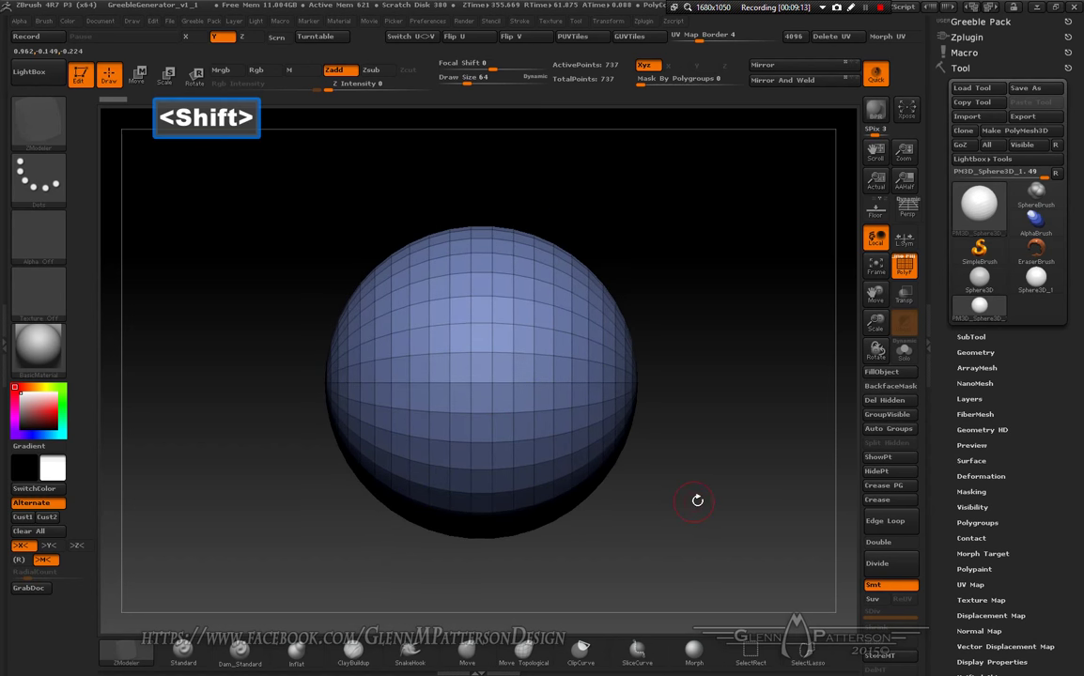
click(973, 584)
drag(1041, 389, 1042, 381)
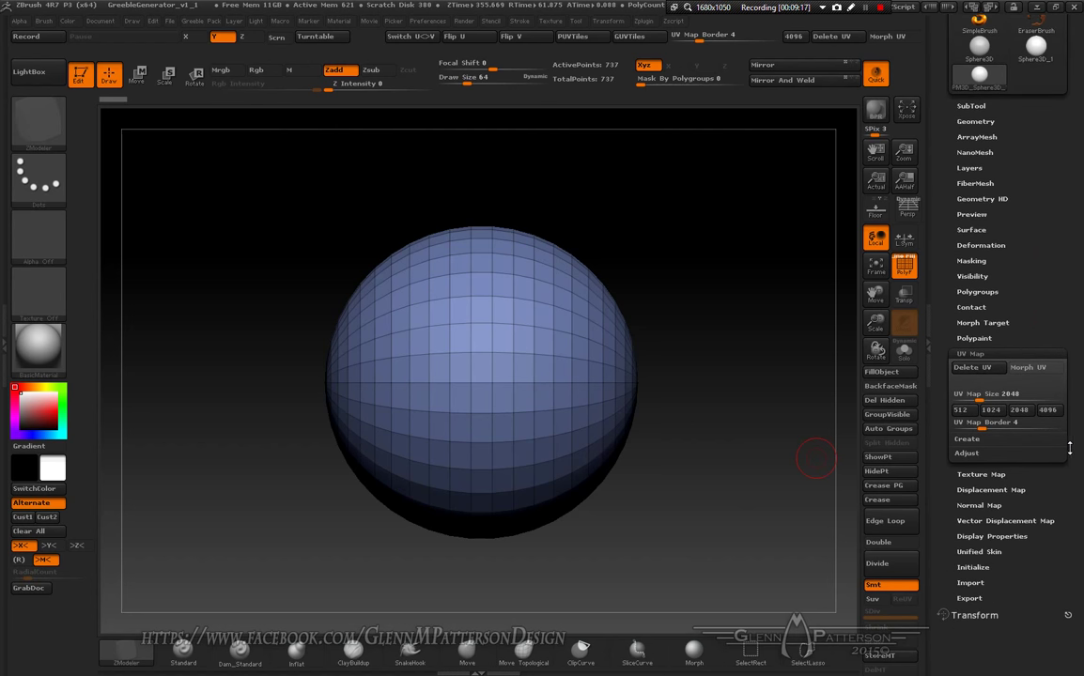
click(1034, 368)
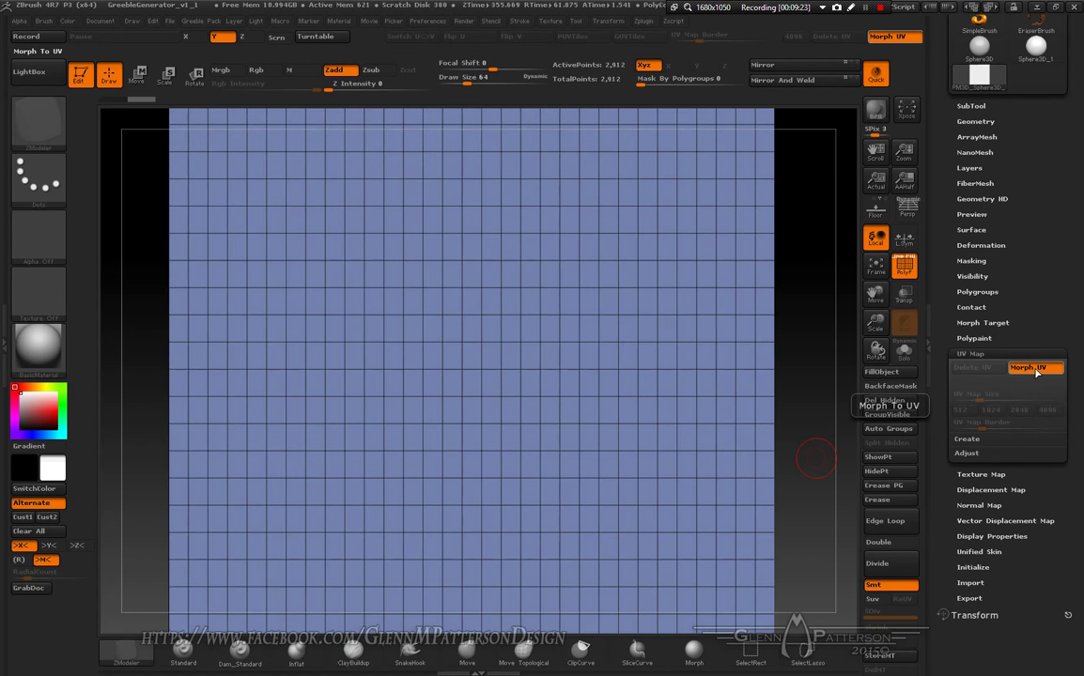
click(877, 268)
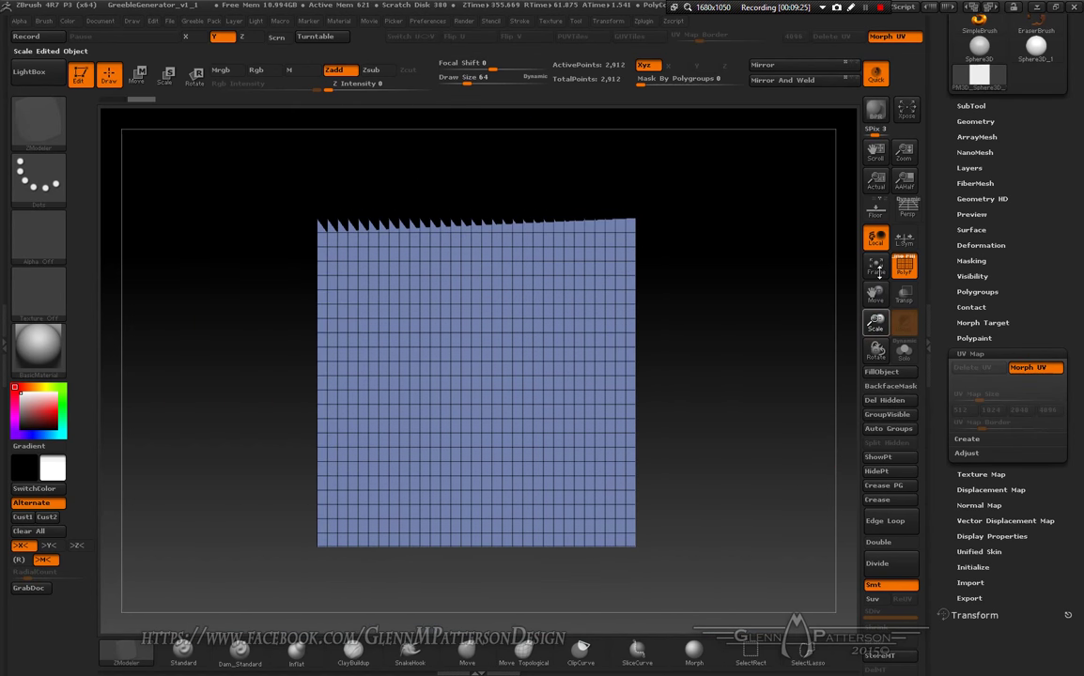
mouse_move(752, 475)
mouse_down()
mouse_move(676, 482)
mouse_move(755, 479)
mouse_move(744, 484)
mouse_up()
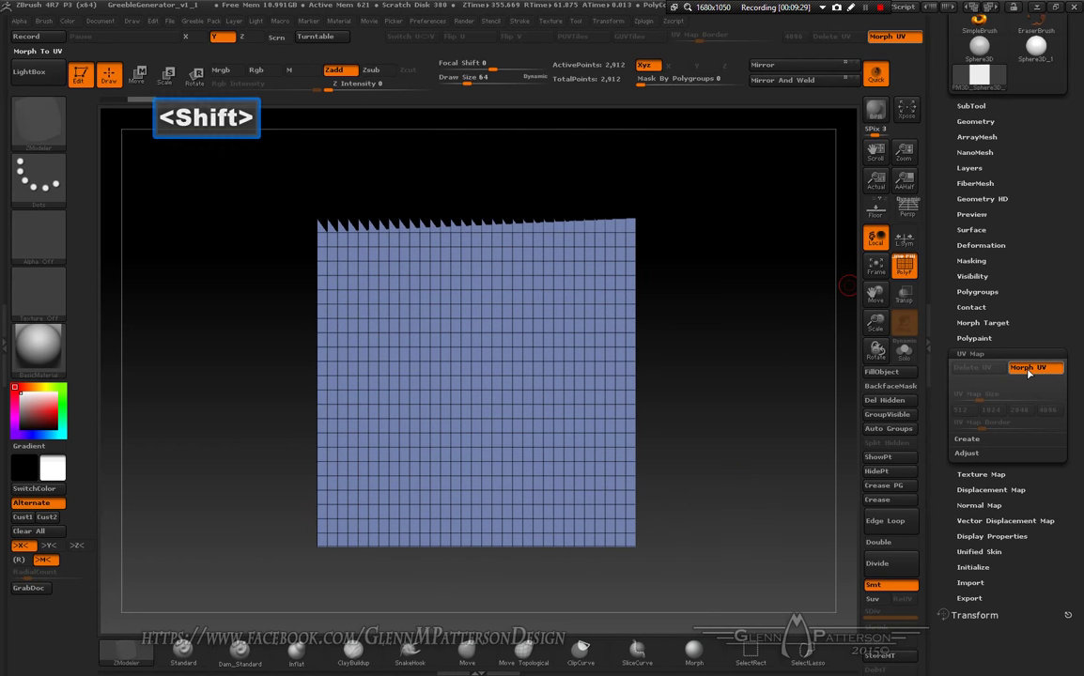
click(1028, 370)
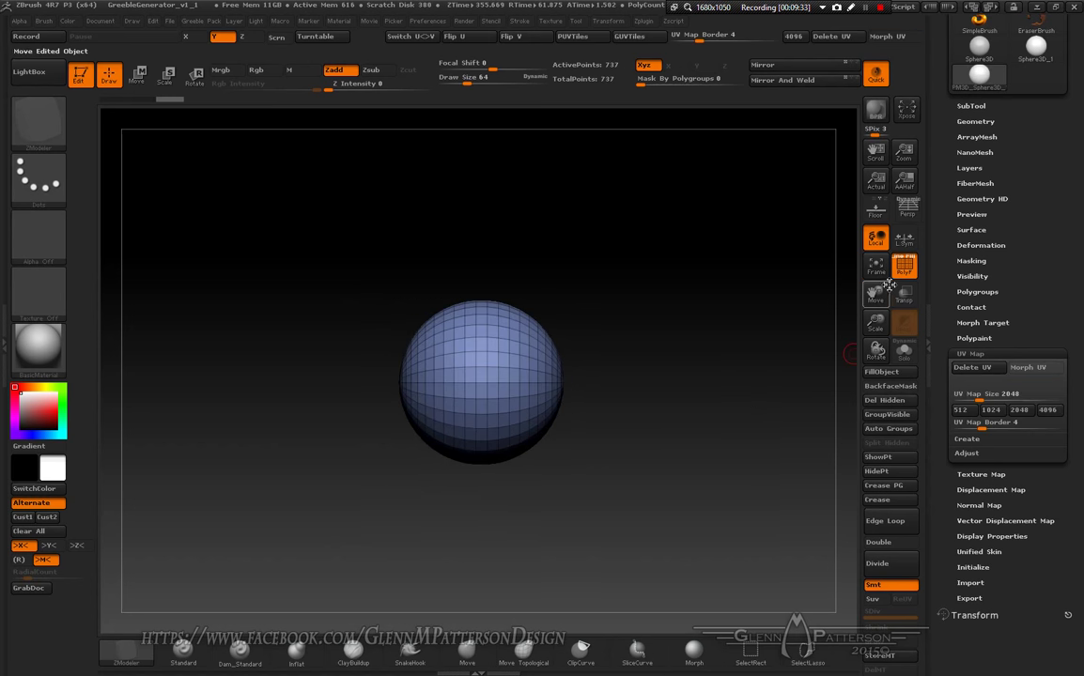
click(876, 266)
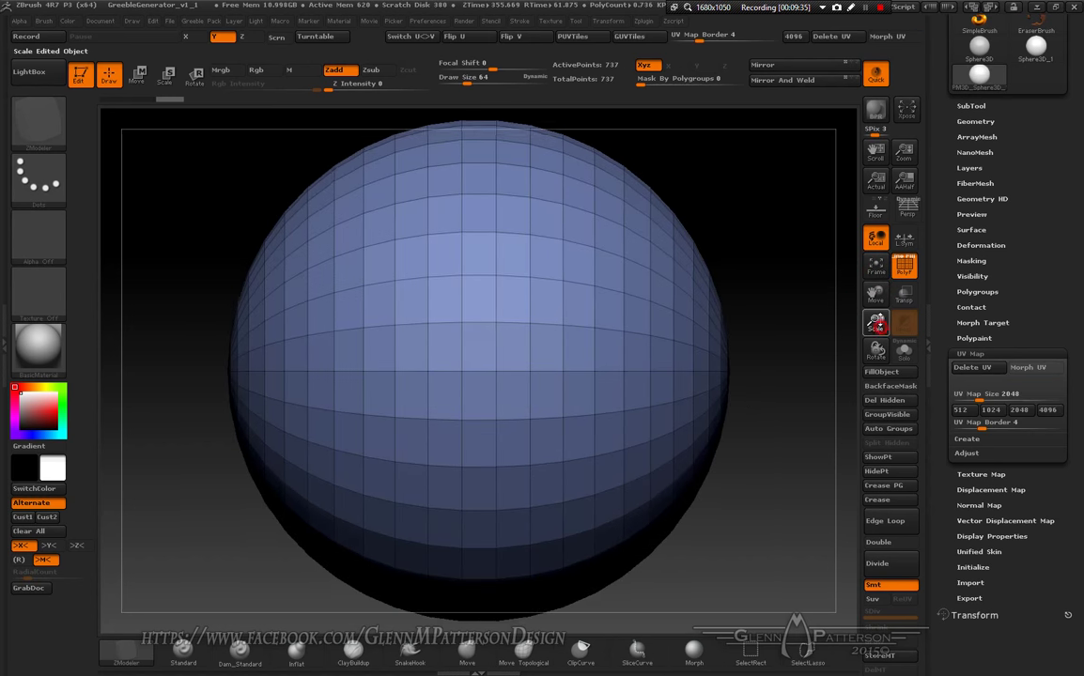
drag(876, 322, 874, 352)
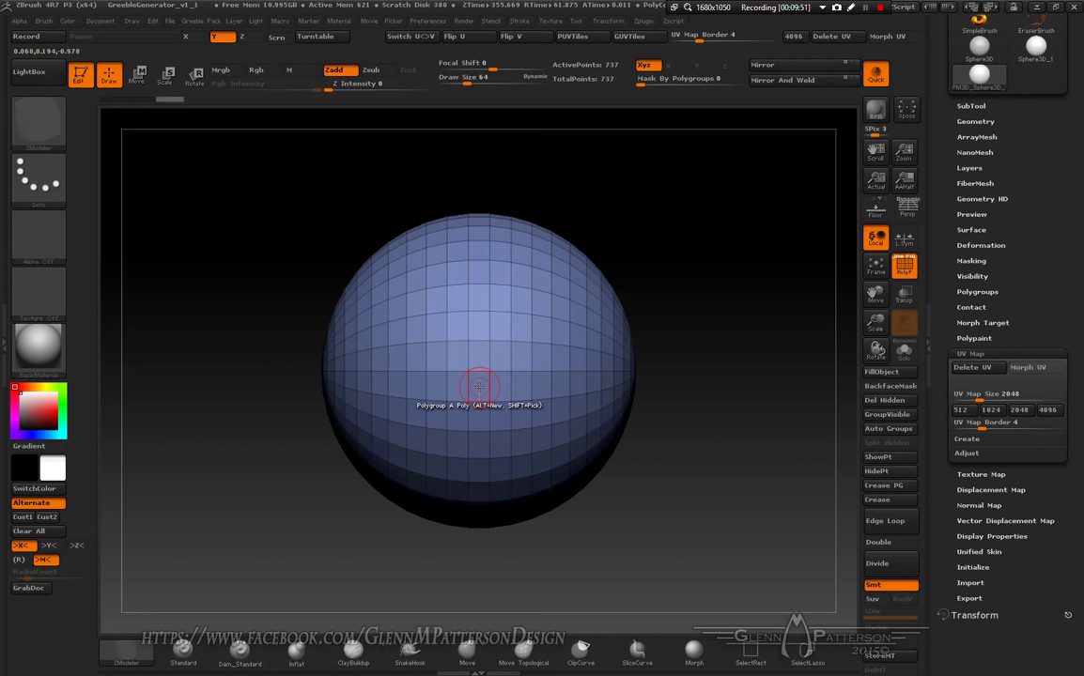
Step: Set the Polygroup target to Polyloop and assign a new polygroup to the sphere's central vertical loop
key(space)
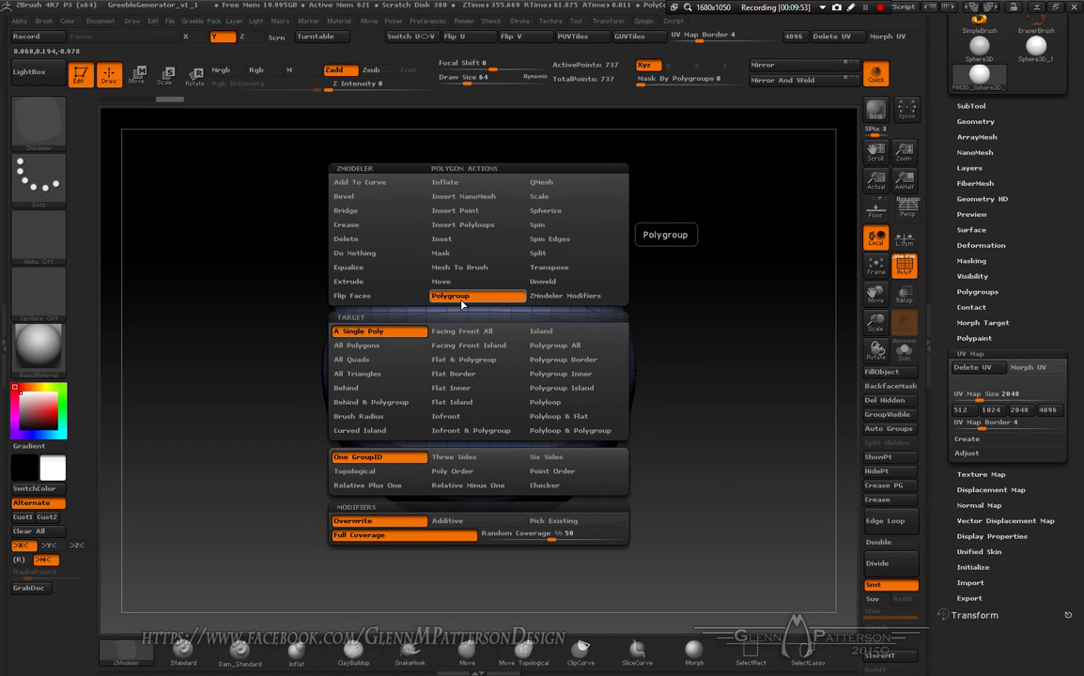
click(545, 416)
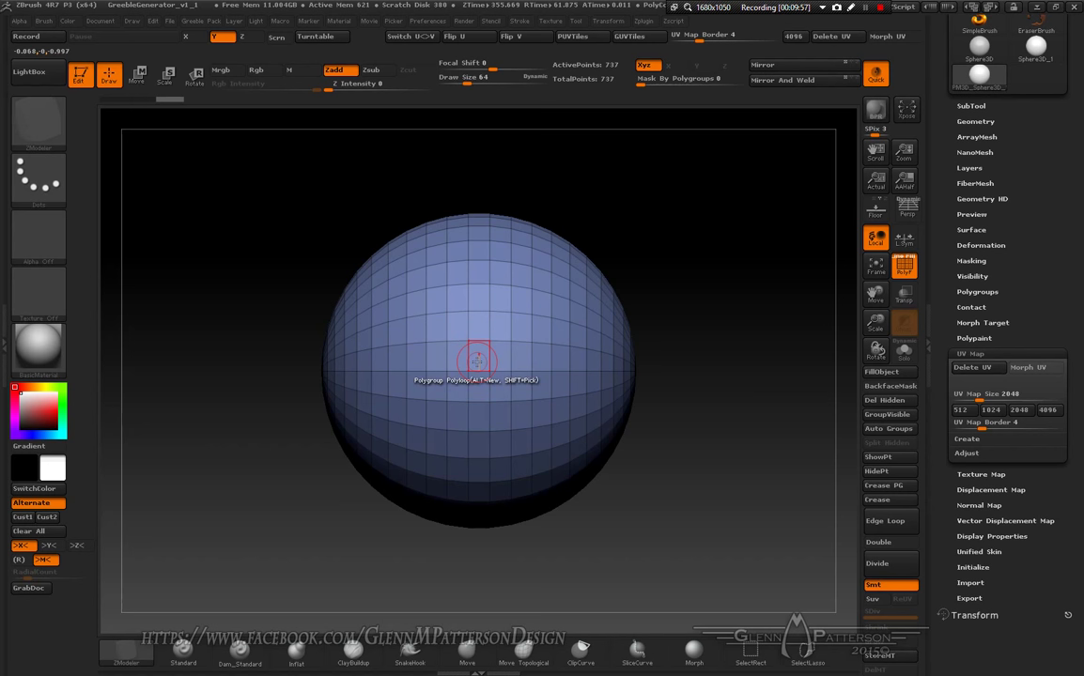
click(478, 360)
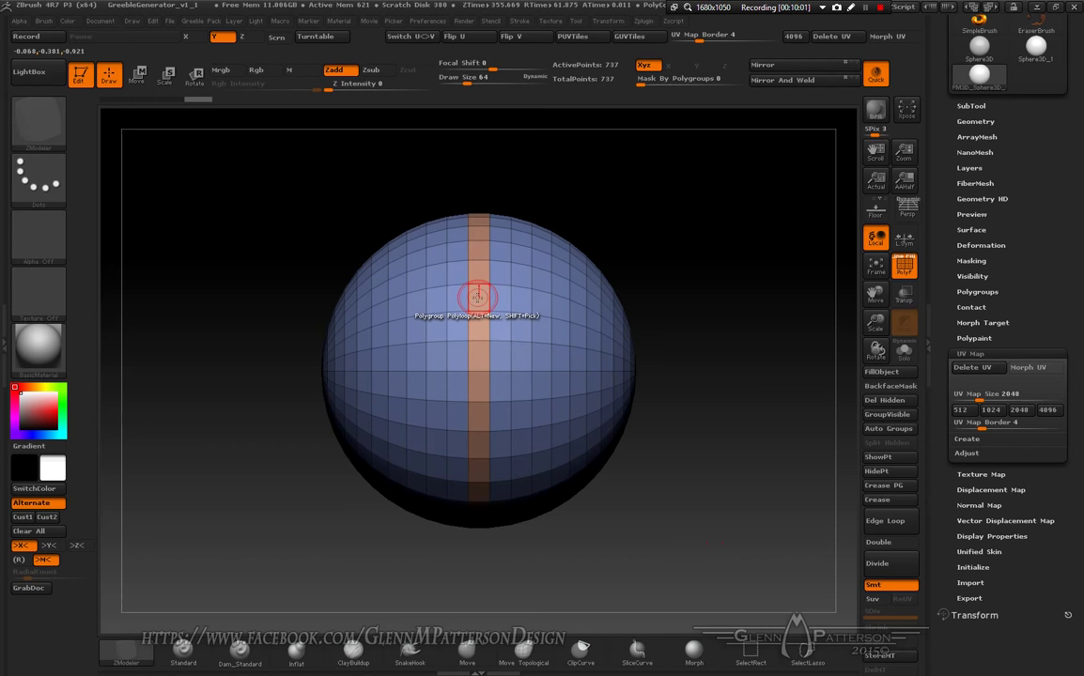
Step: Set the ZModeler polygon action to Inflate with the Polygroup All target and shrink the central band inward to a narrow core
key(space)
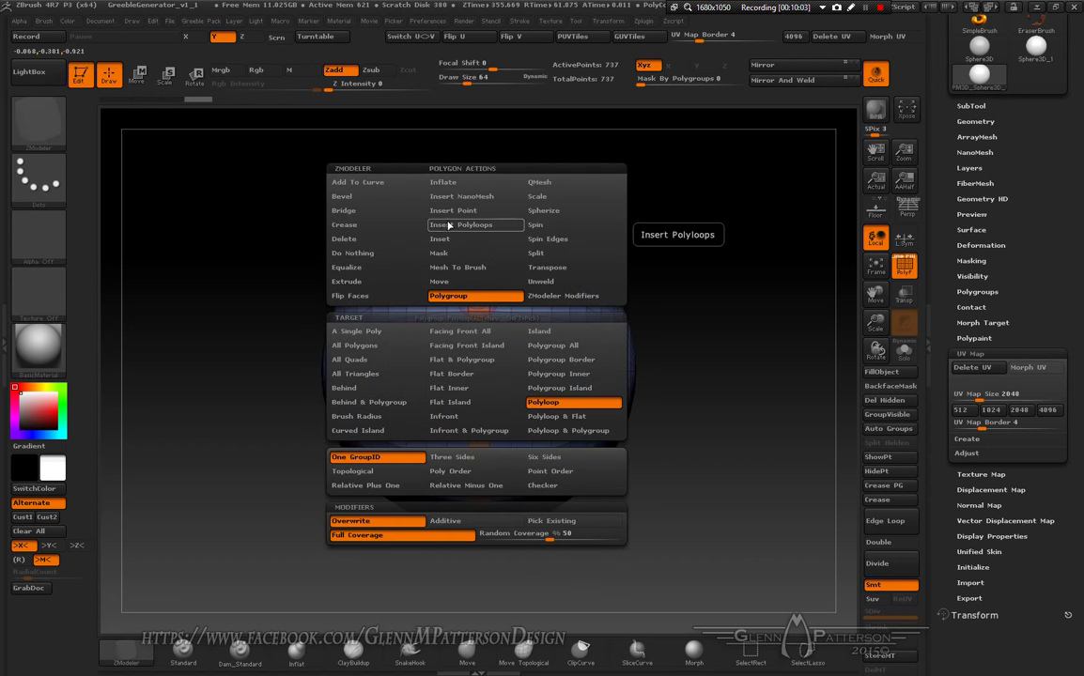
click(460, 183)
click(554, 347)
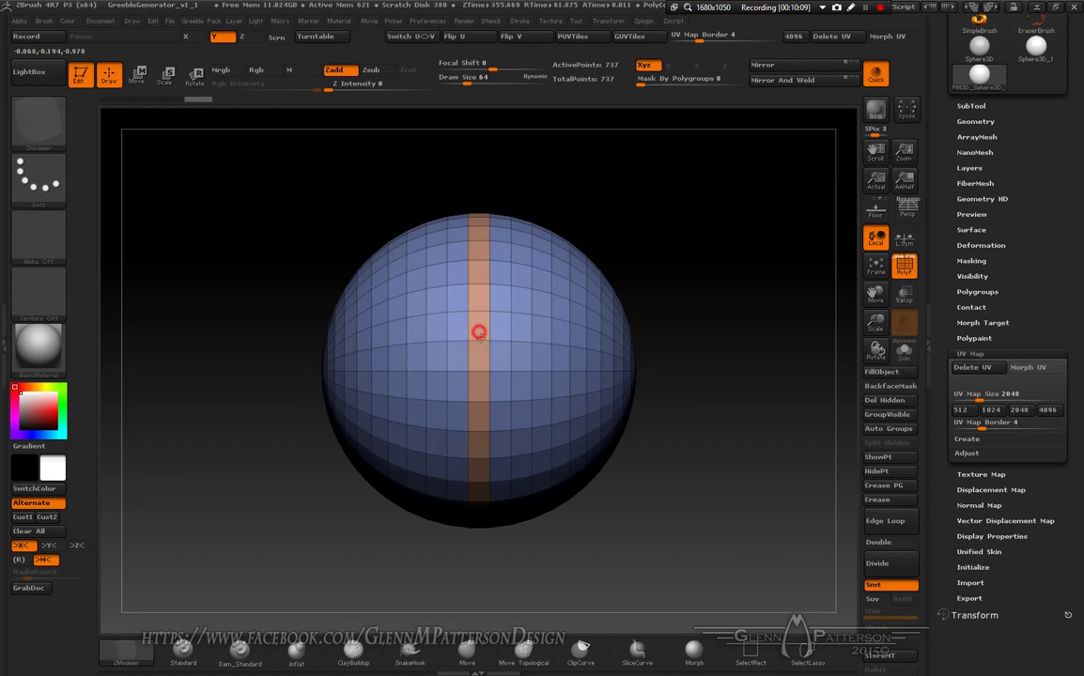
drag(478, 329, 479, 364)
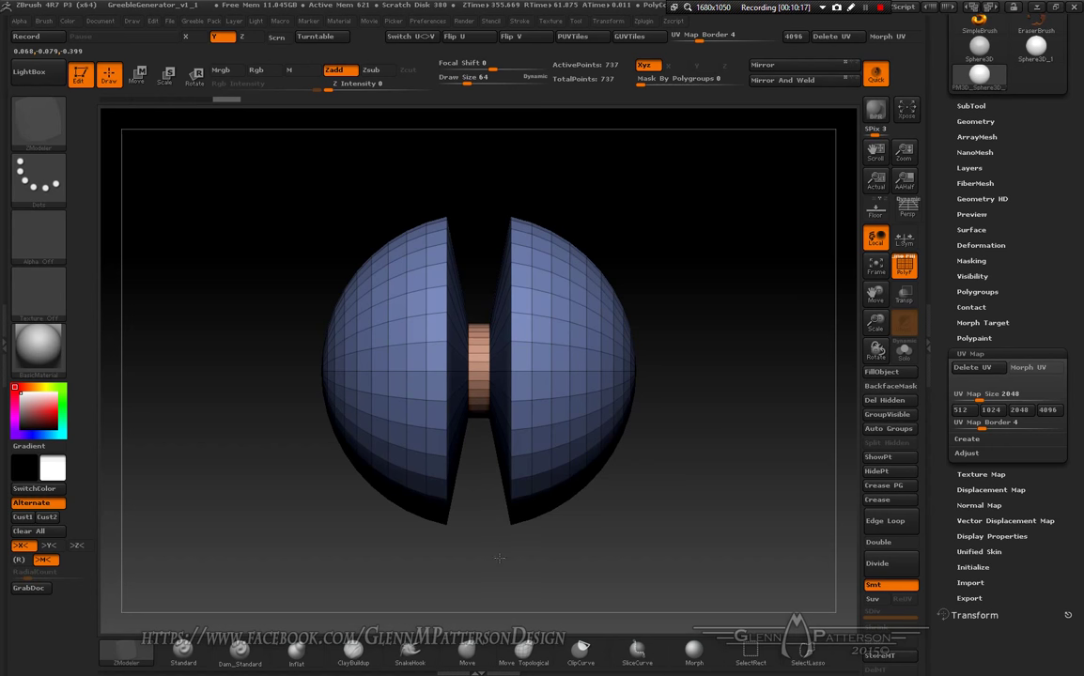
mouse_move(719, 435)
mouse_down()
mouse_move(720, 473)
mouse_move(744, 523)
mouse_move(705, 458)
mouse_move(718, 393)
mouse_move(699, 261)
mouse_move(711, 226)
mouse_move(723, 454)
mouse_up()
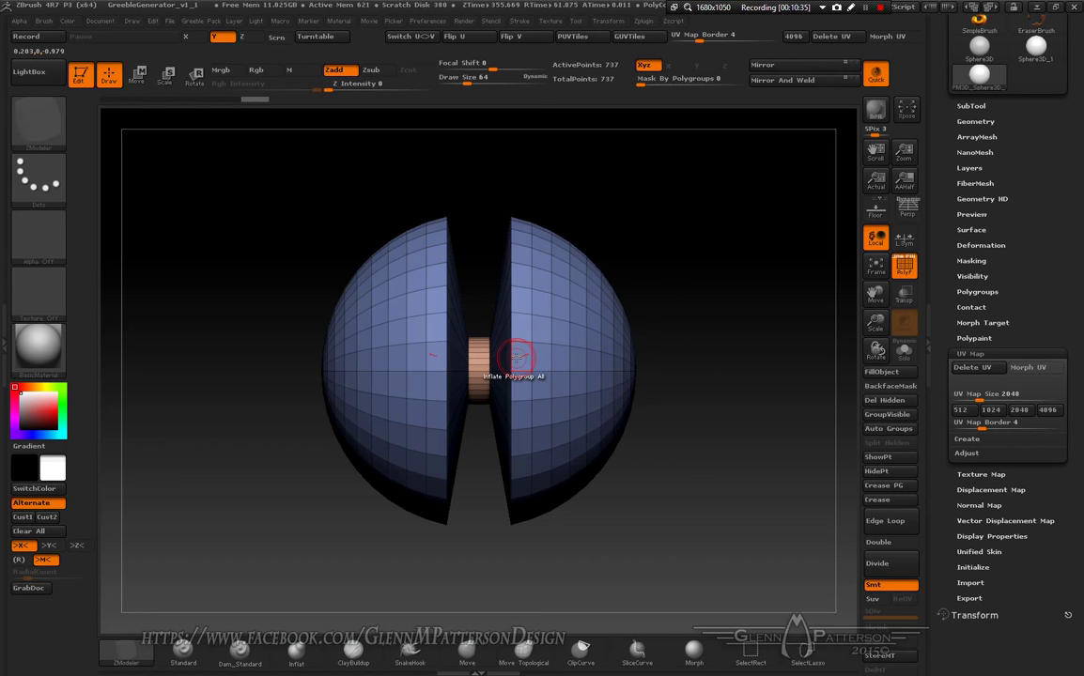
Step: Activate Move and flip the transpose line to run horizontally from the mesh centre towards the opposite half, undoing any accidental change
click(137, 75)
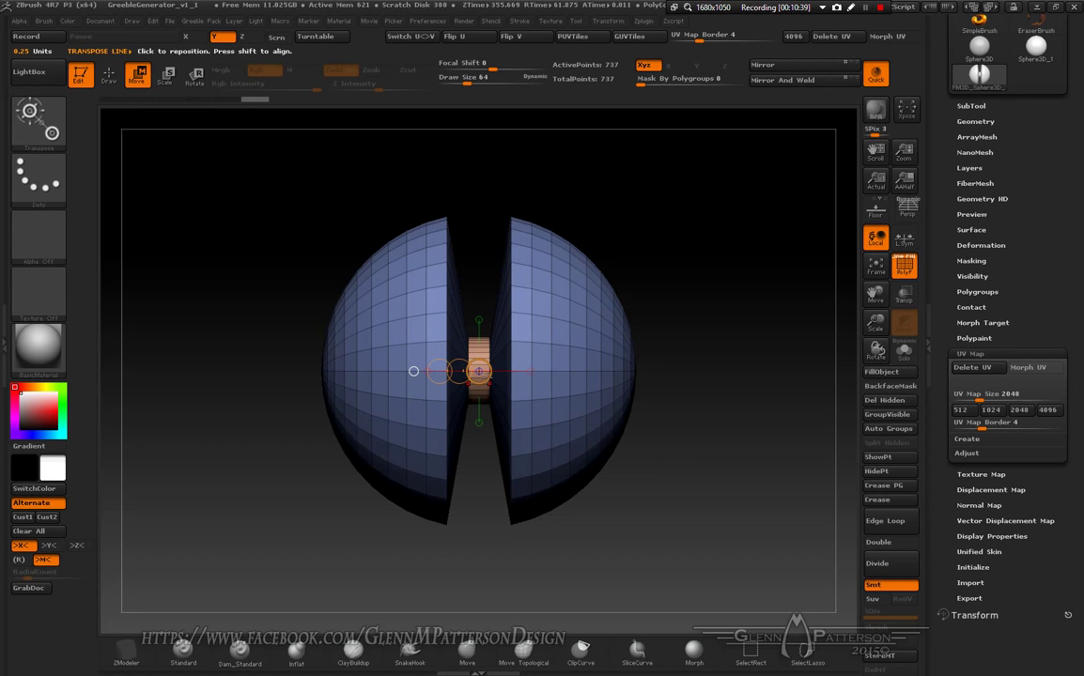
drag(414, 371, 537, 371)
key(ctrl+z)
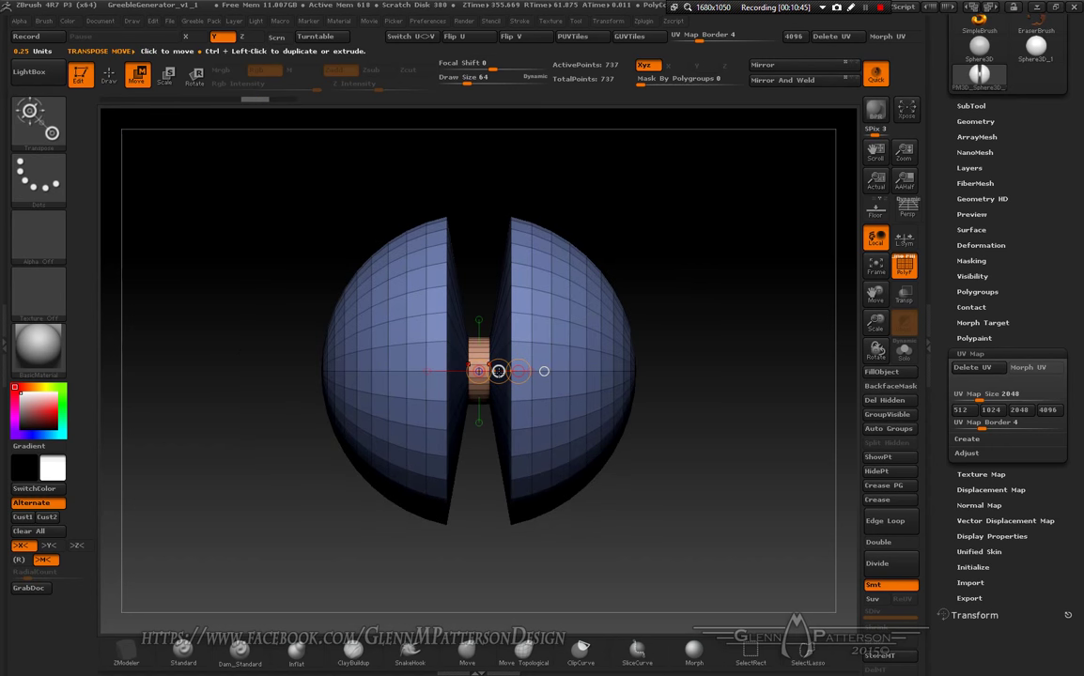
Step: Isolate the central band's polygroup, mask it, and show the whole mesh again with only the band masked
key(ctrl)
key(ctrl+shift)
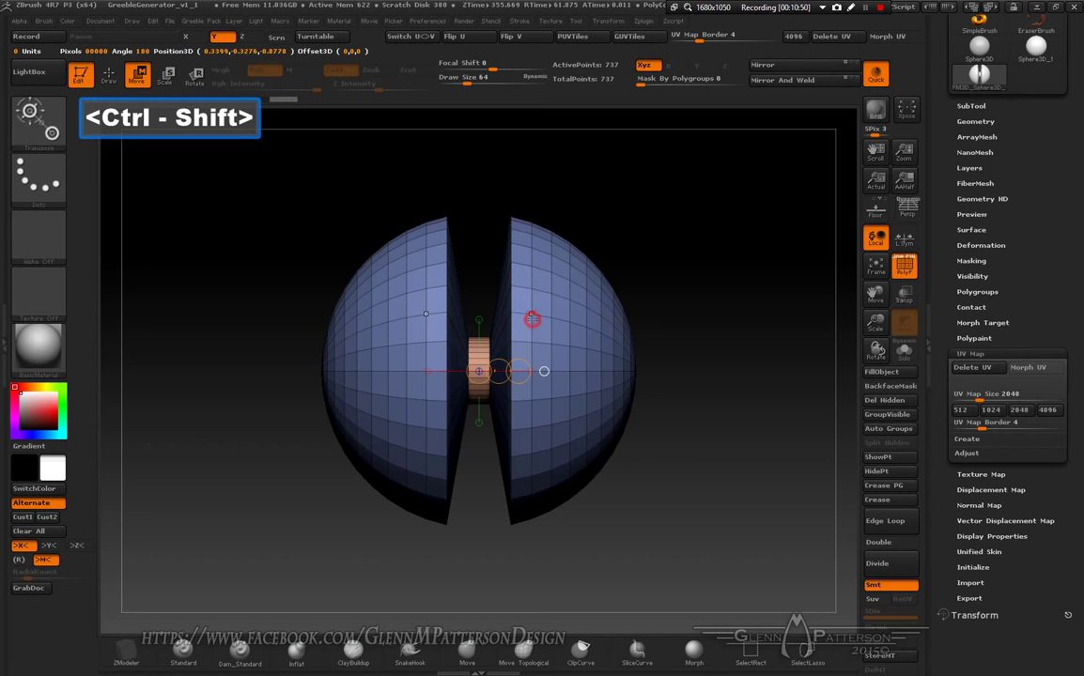
click(106, 81)
key(ctrl+shift)
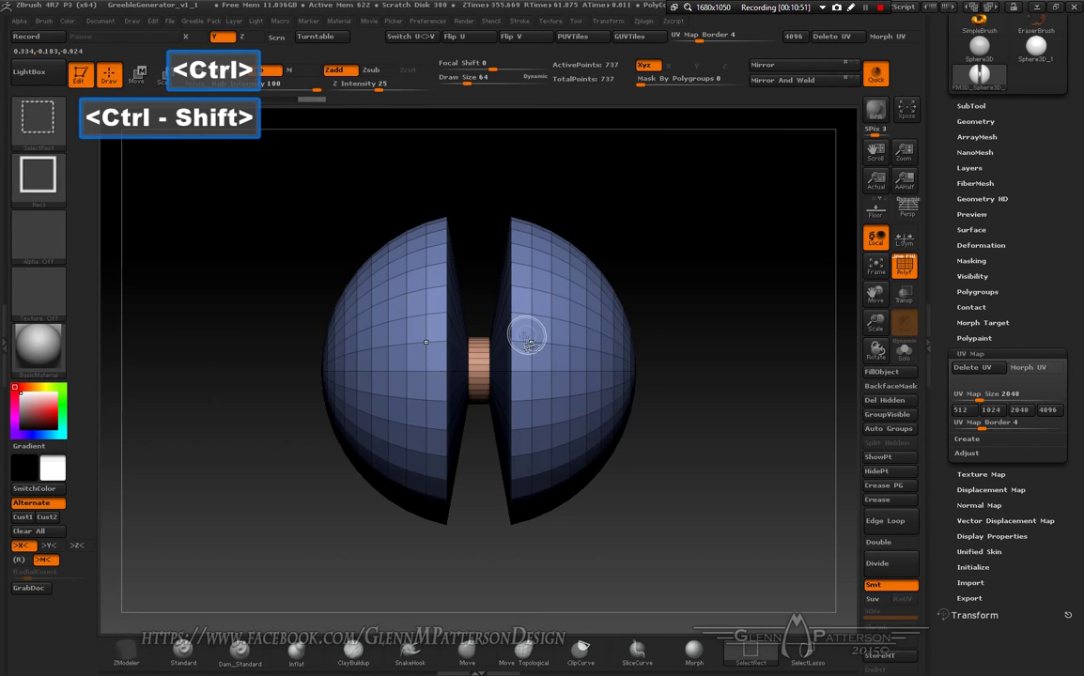
ctrl+click(742, 465)
ctrl+shift+click(745, 466)
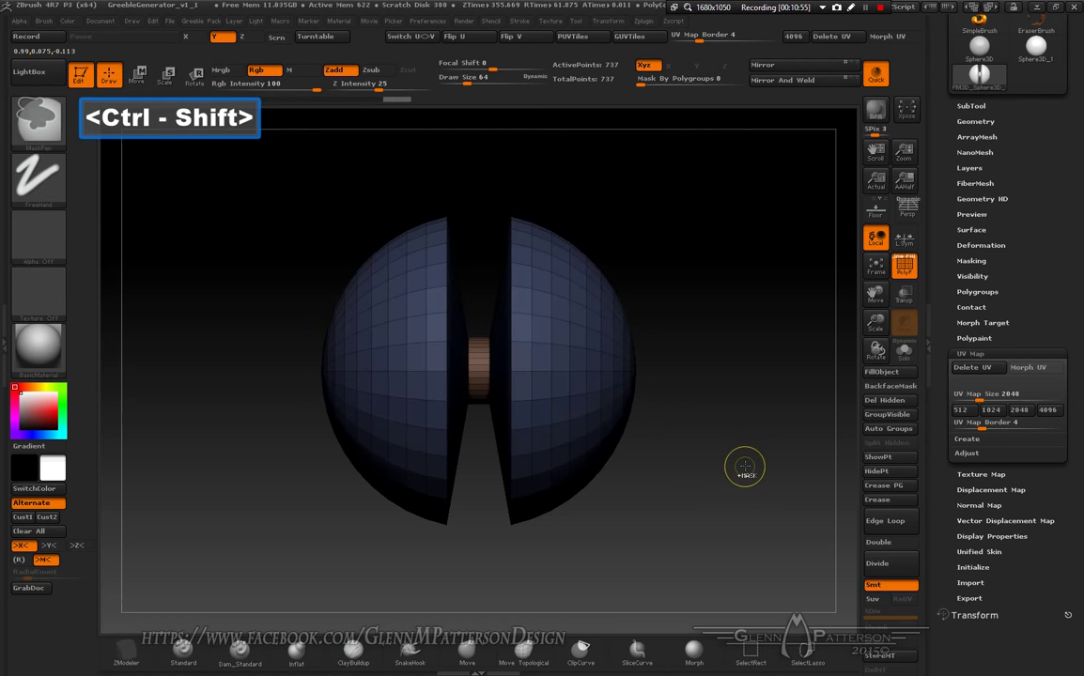
key(b)
key(z)
key(m)
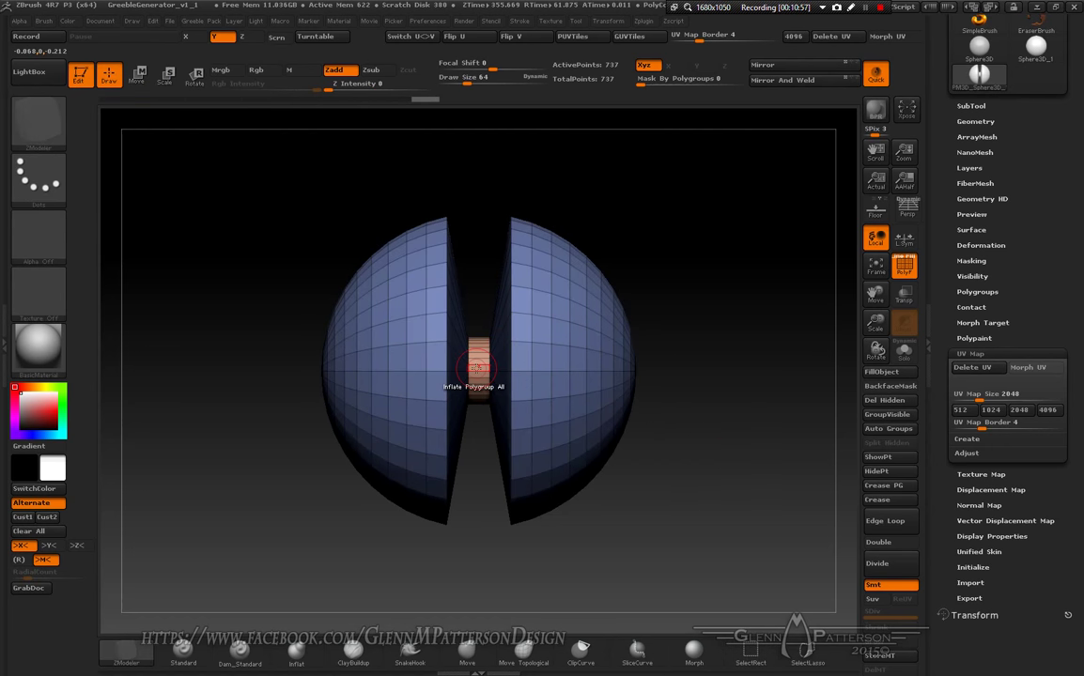
ctrl+shift+click(612, 385)
ctrl+shift+click(631, 399)
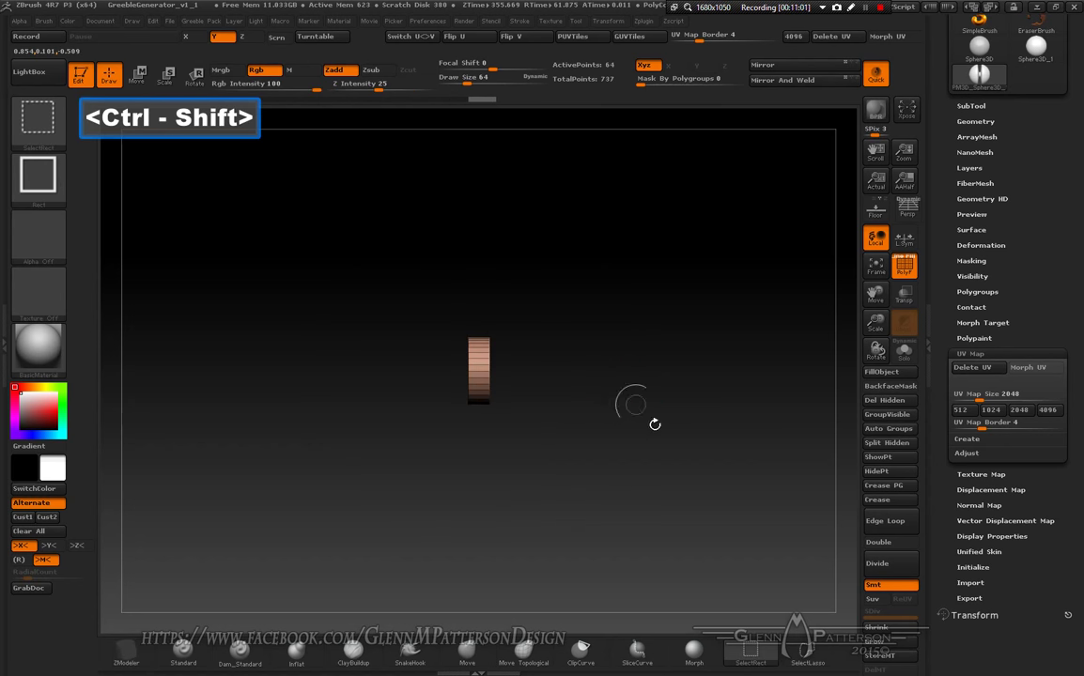
ctrl+shift+click(686, 471)
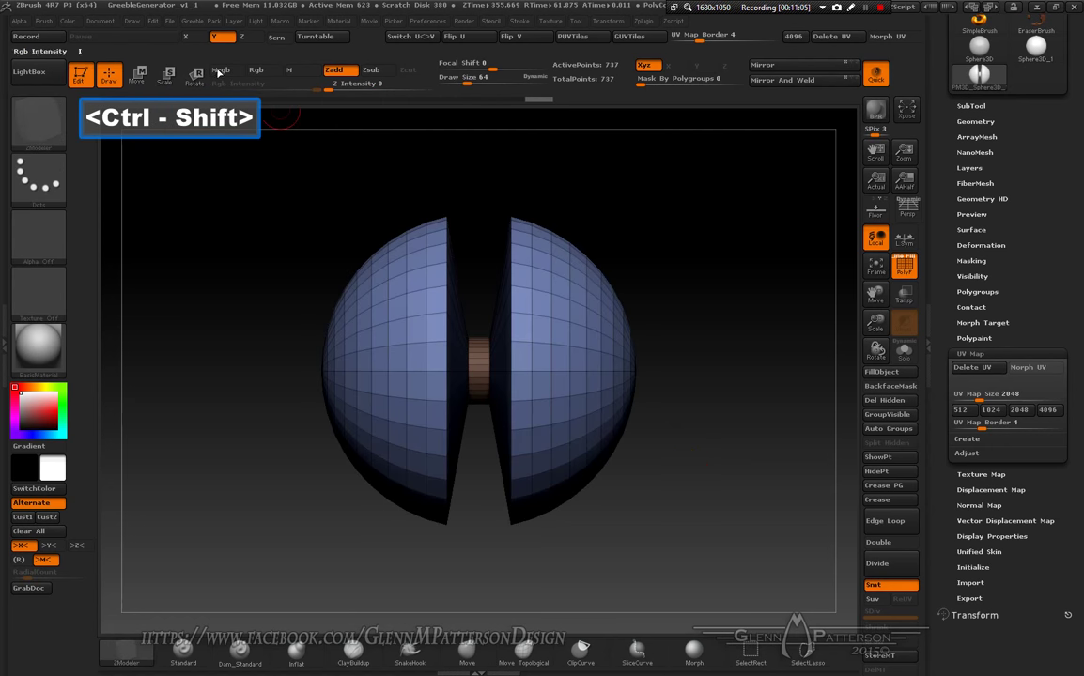
Step: Move the two unmasked sphere halves symmetrically outward along X, away from the masked central band
key(w)
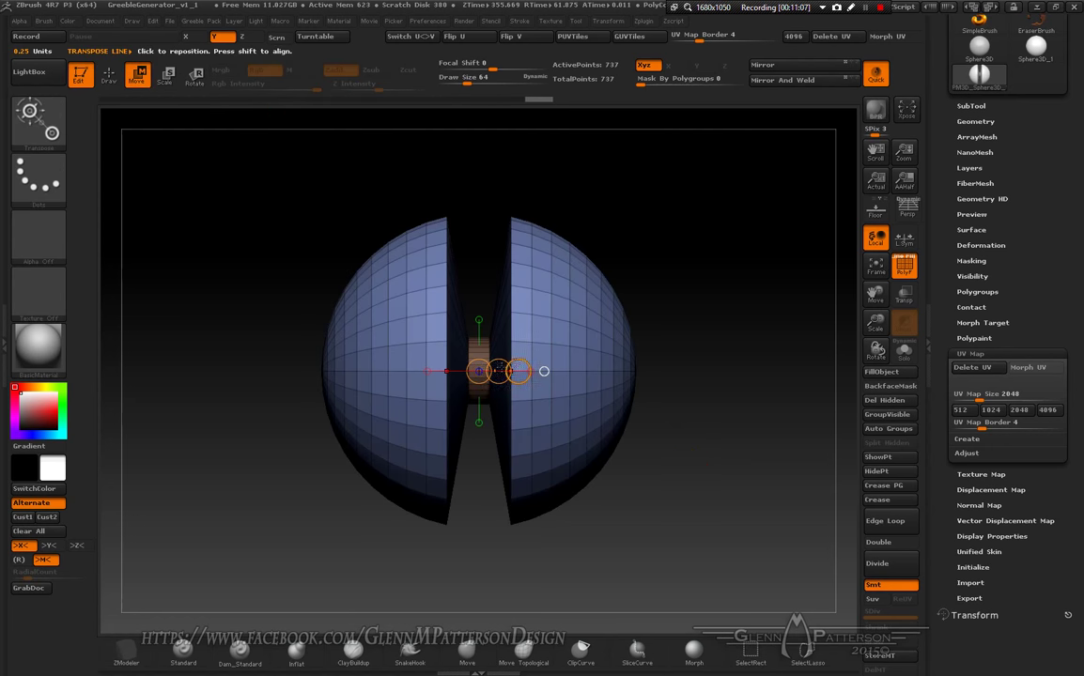
drag(499, 371, 491, 372)
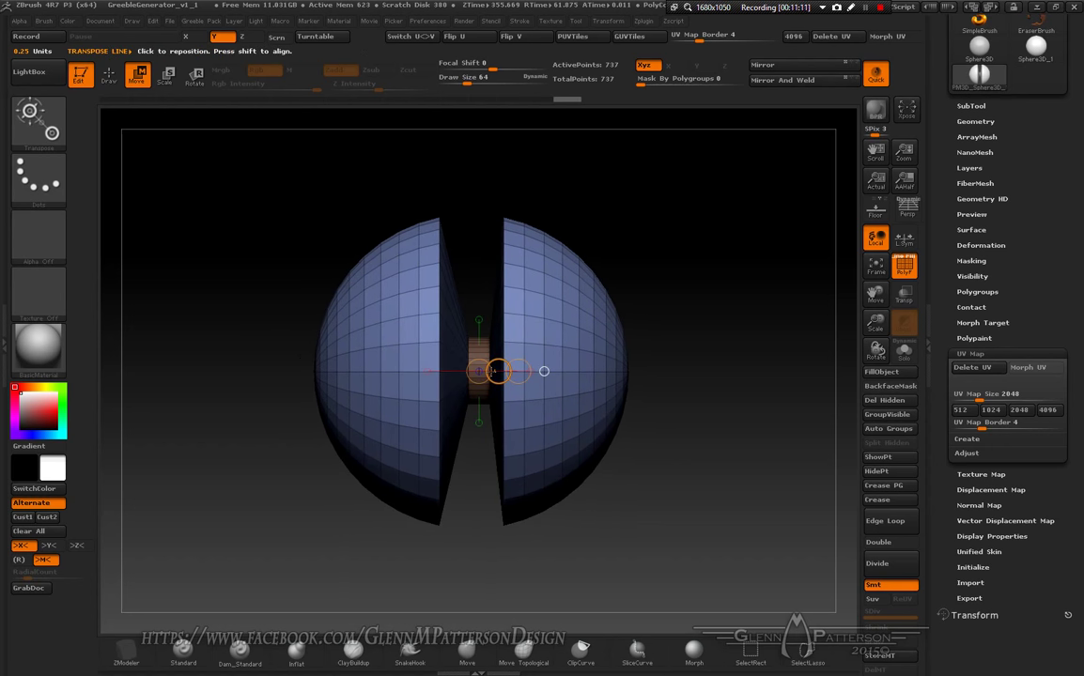
key(ctrl+z)
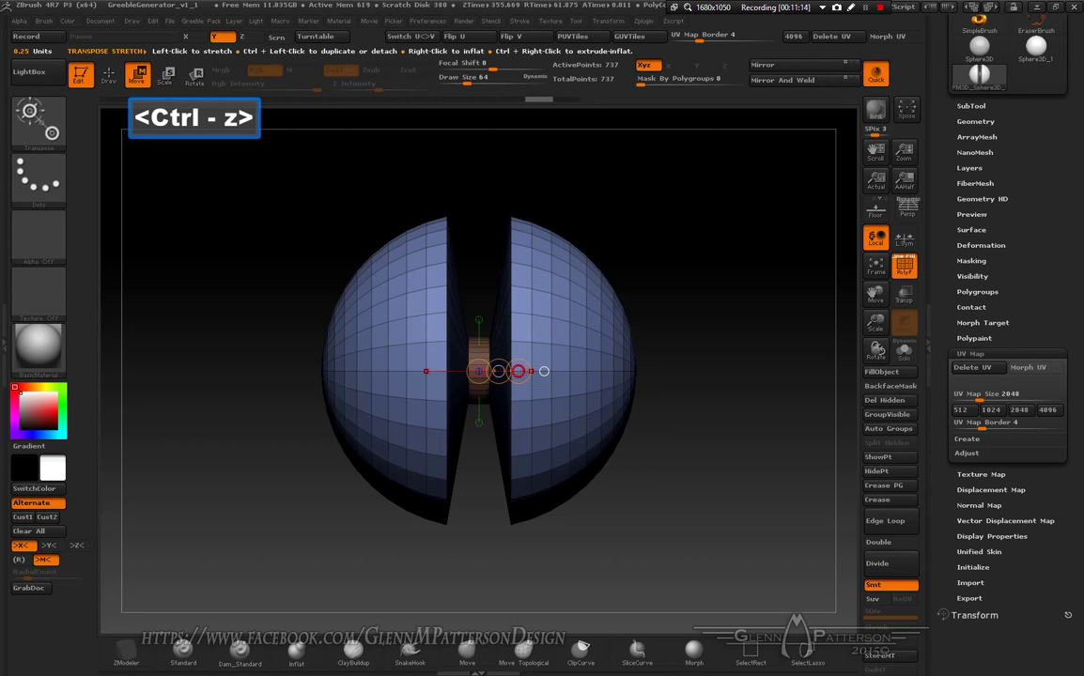
click(549, 372)
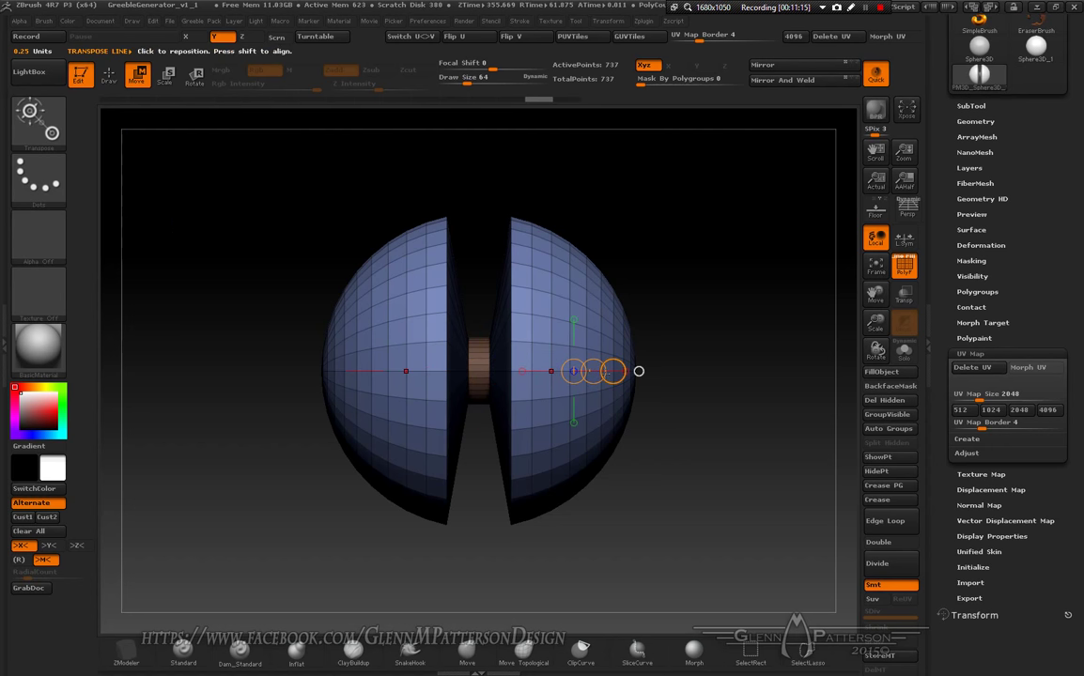
mouse_move(612, 371)
mouse_down()
mouse_move(649, 371)
mouse_move(564, 371)
mouse_move(606, 371)
mouse_up()
key(ctrl+z)
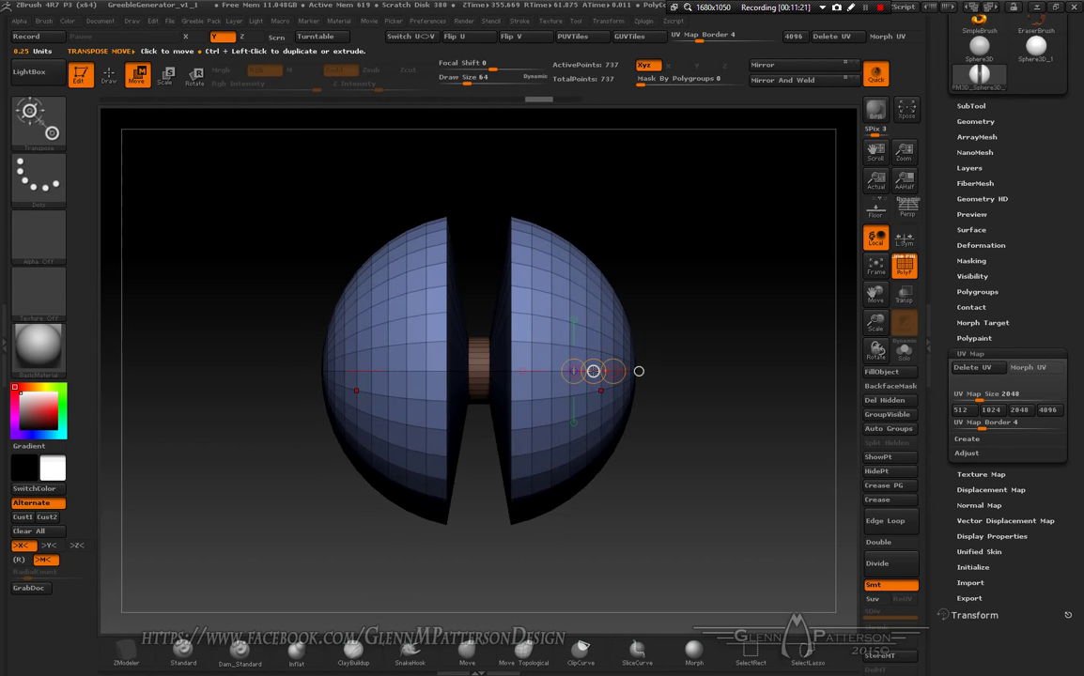
drag(593, 371, 743, 363)
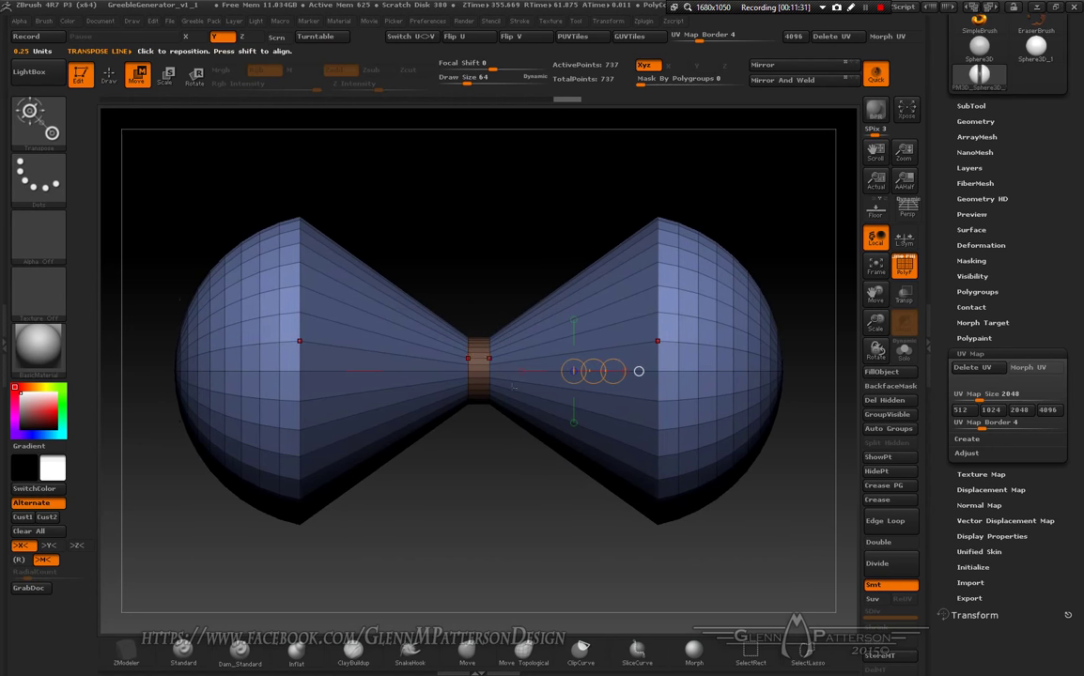
Step: Invert the mask and stretch the narrow central core outward along X until it meets both sphere halves
key(ctrl)
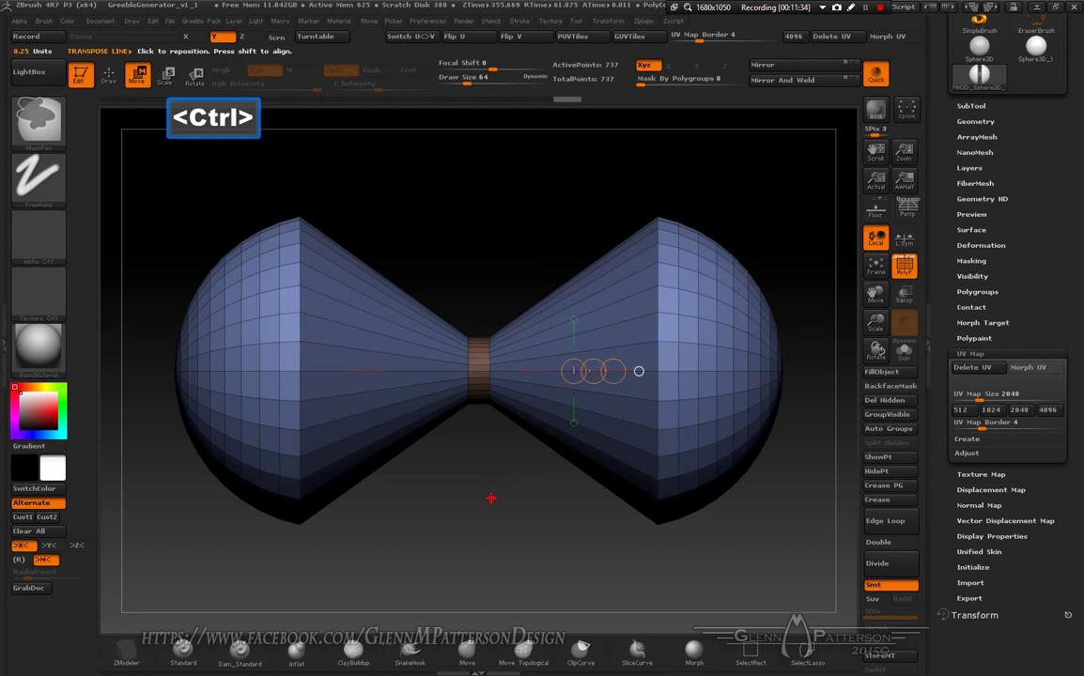
ctrl+click(491, 497)
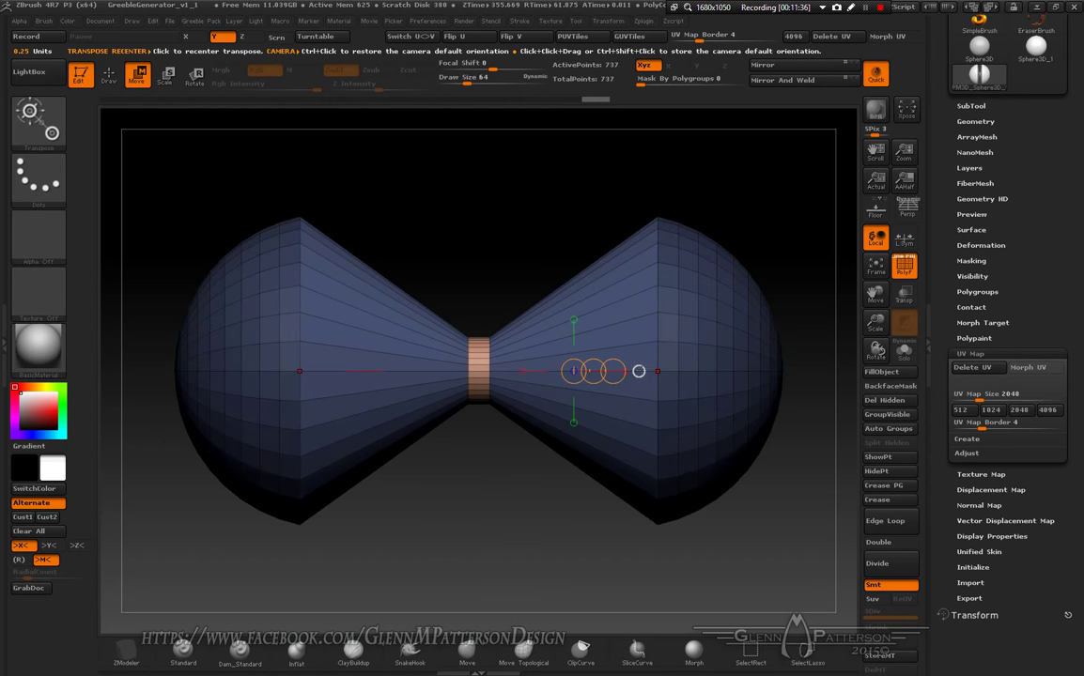
click(639, 371)
click(425, 371)
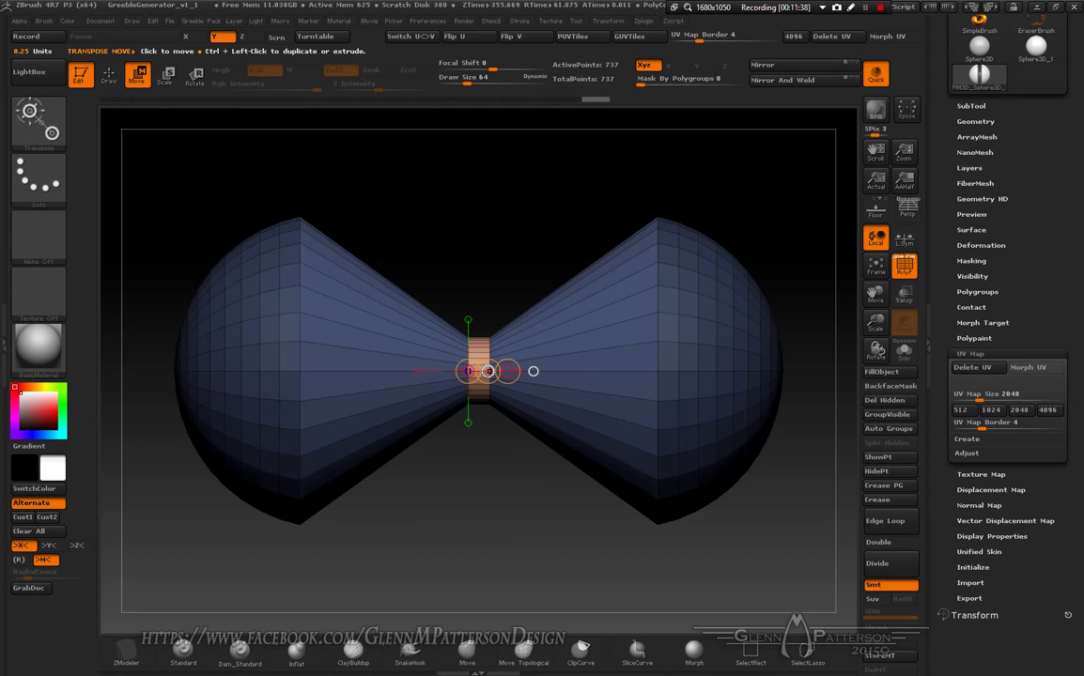
shift+drag(489, 371, 320, 377)
Step: Clear the mask from the mesh and return to Draw mode
ctrl+drag(513, 512, 446, 454)
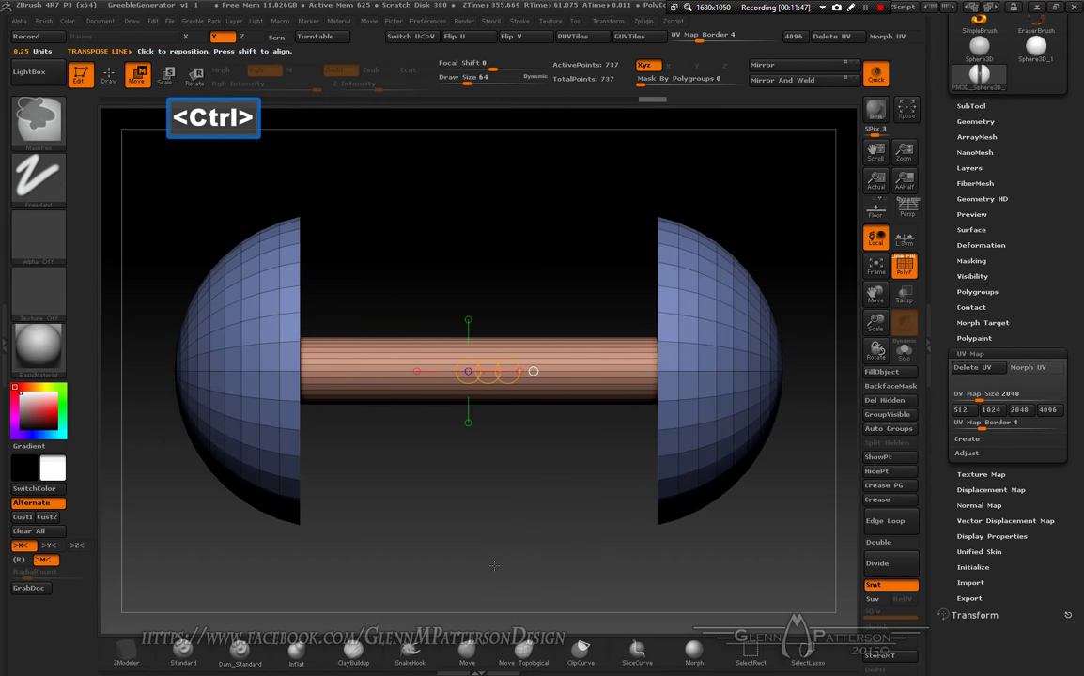
drag(552, 524, 564, 489)
shift+drag(625, 487, 551, 497)
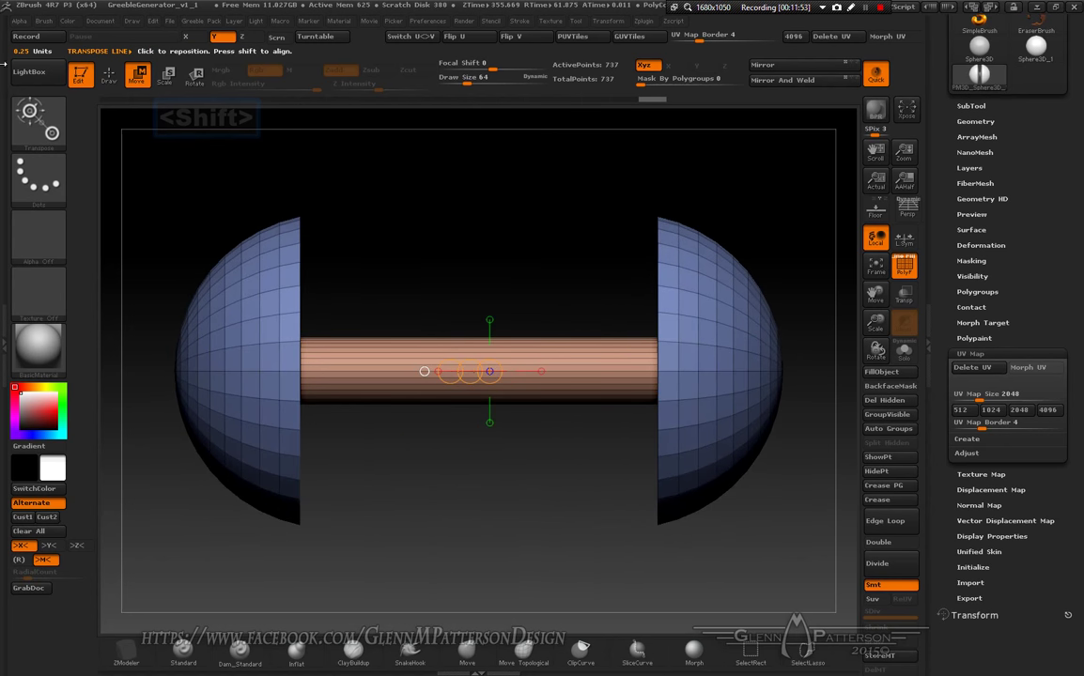
key(q)
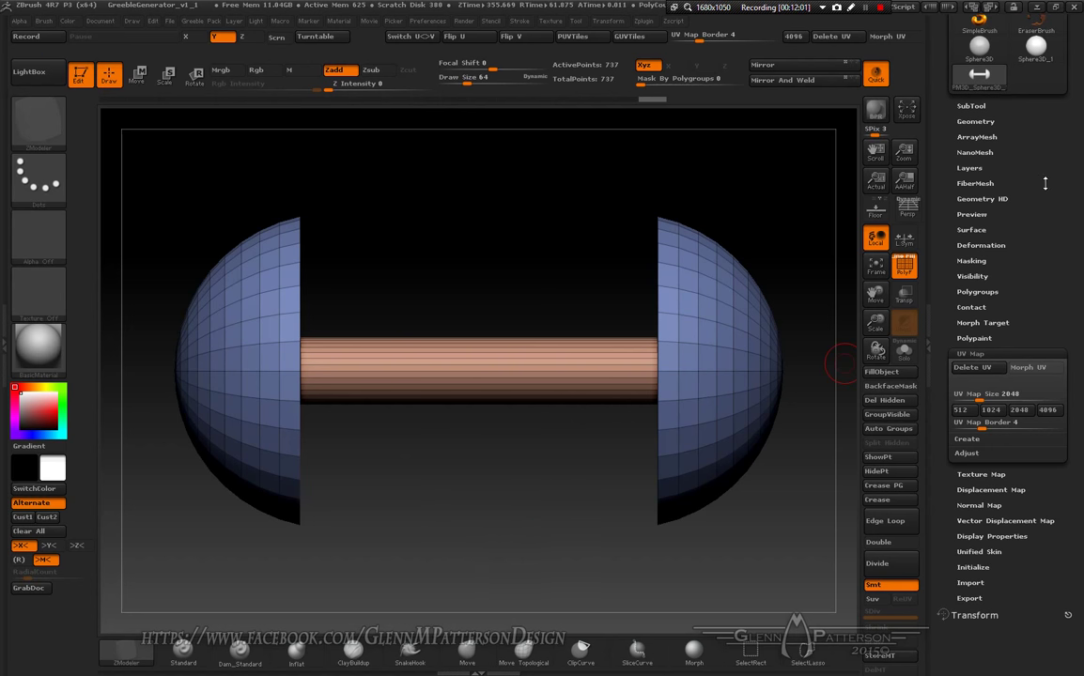
Step: Rename the dumbbell-shaped subtool as Ears
drag(1046, 183, 1044, 404)
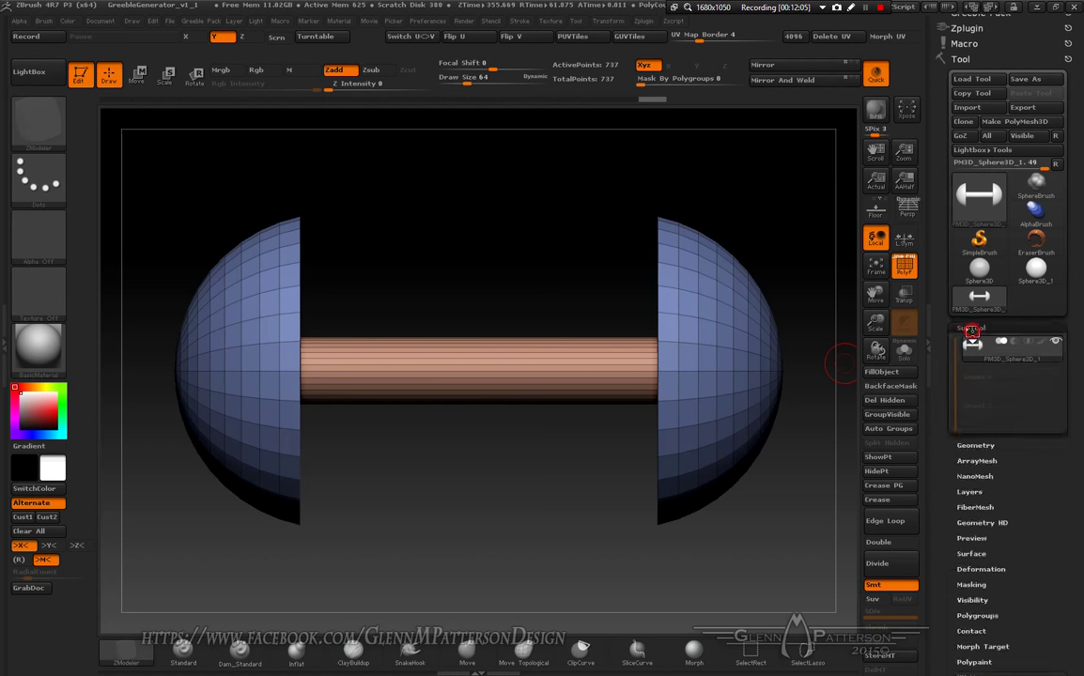
click(971, 326)
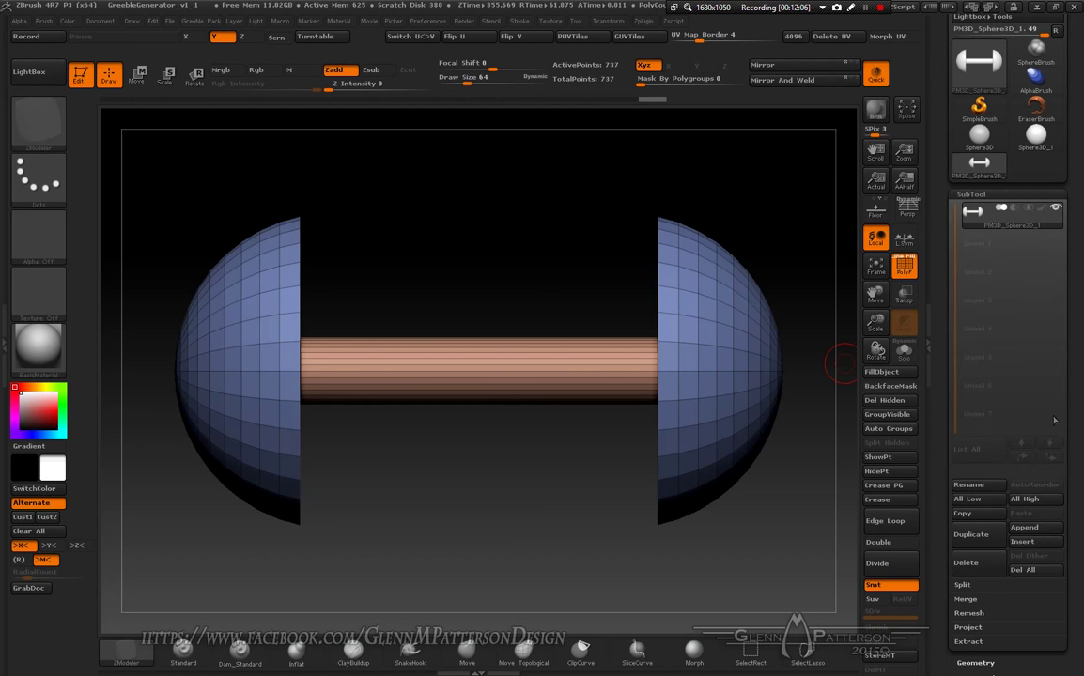
click(982, 486)
text(Ears)
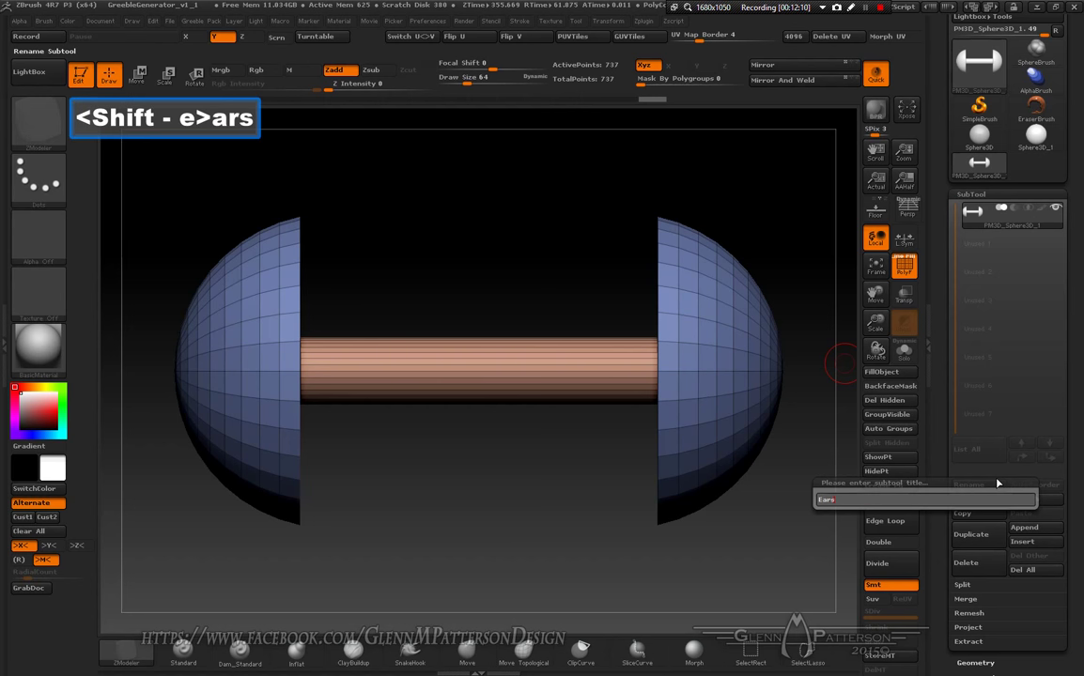
key(Return)
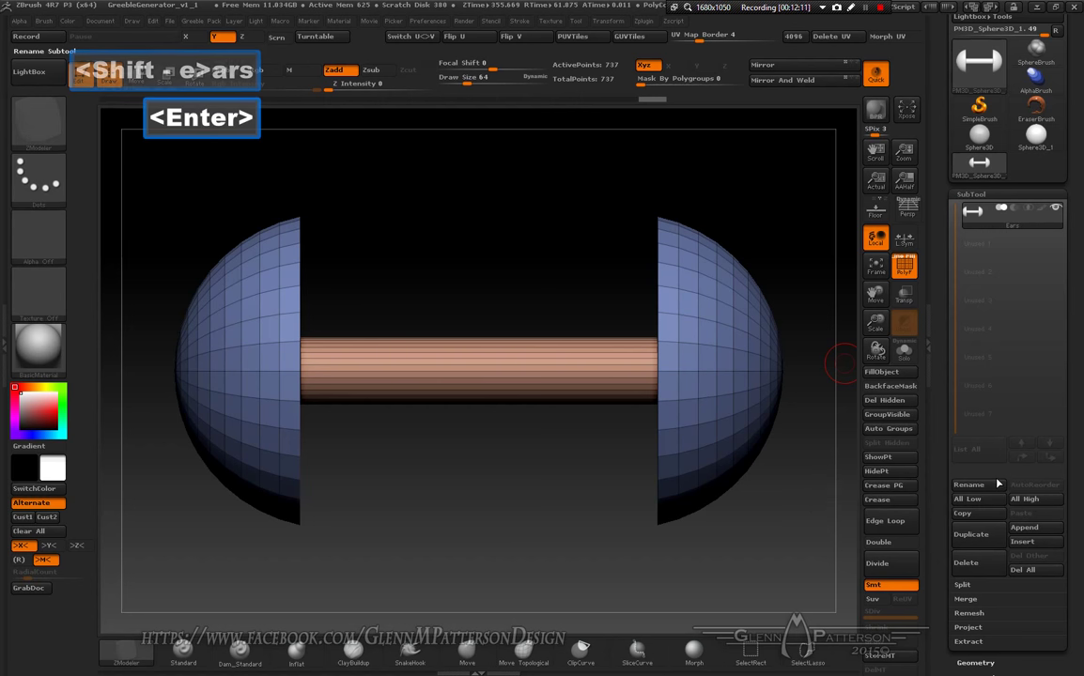
Step: Switch to the Cylinder3D primitive and align it to the X axis in its Initialize settings
mouse_move(470, 497)
mouse_down()
mouse_move(399, 492)
mouse_move(540, 490)
mouse_move(480, 495)
mouse_up()
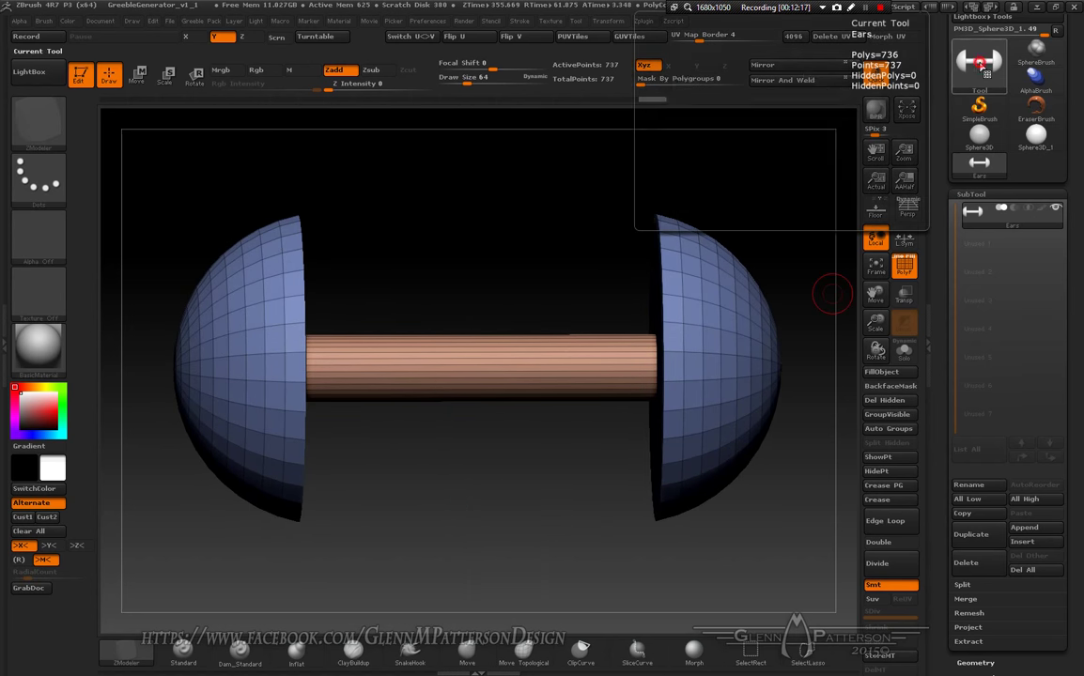
click(982, 64)
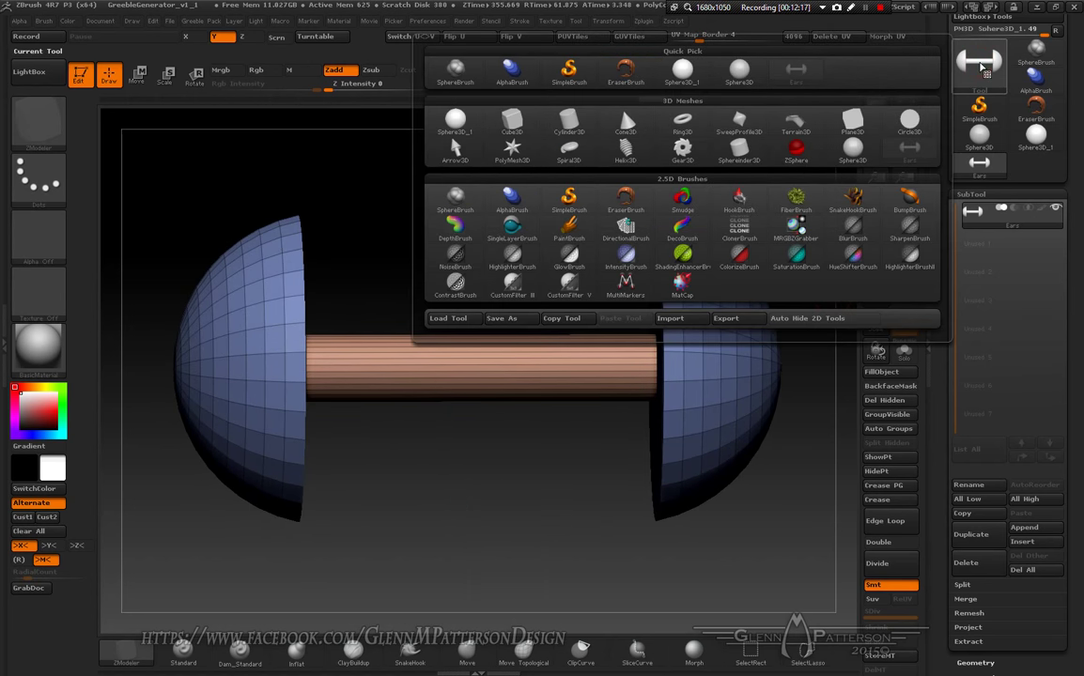
click(565, 129)
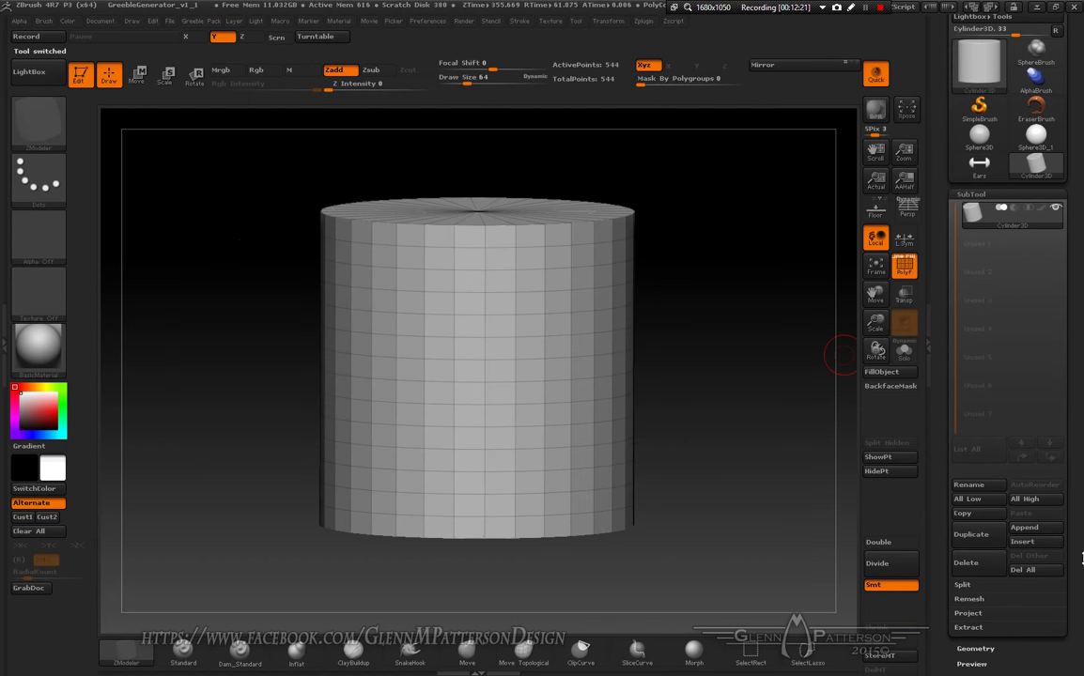
drag(1075, 557, 1080, 408)
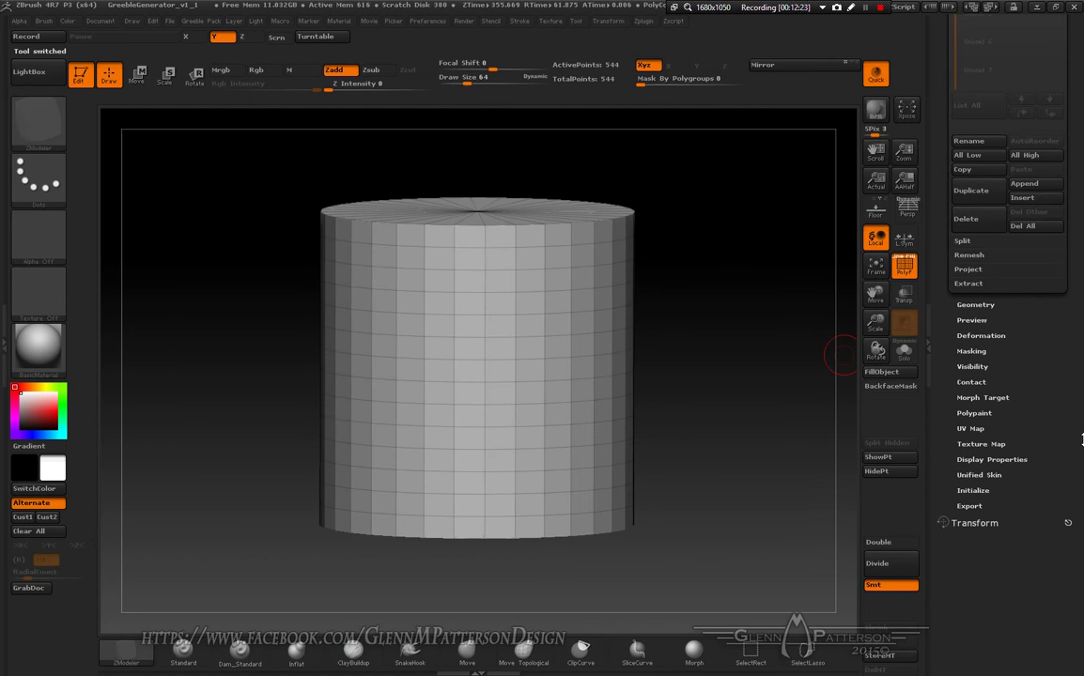
click(973, 491)
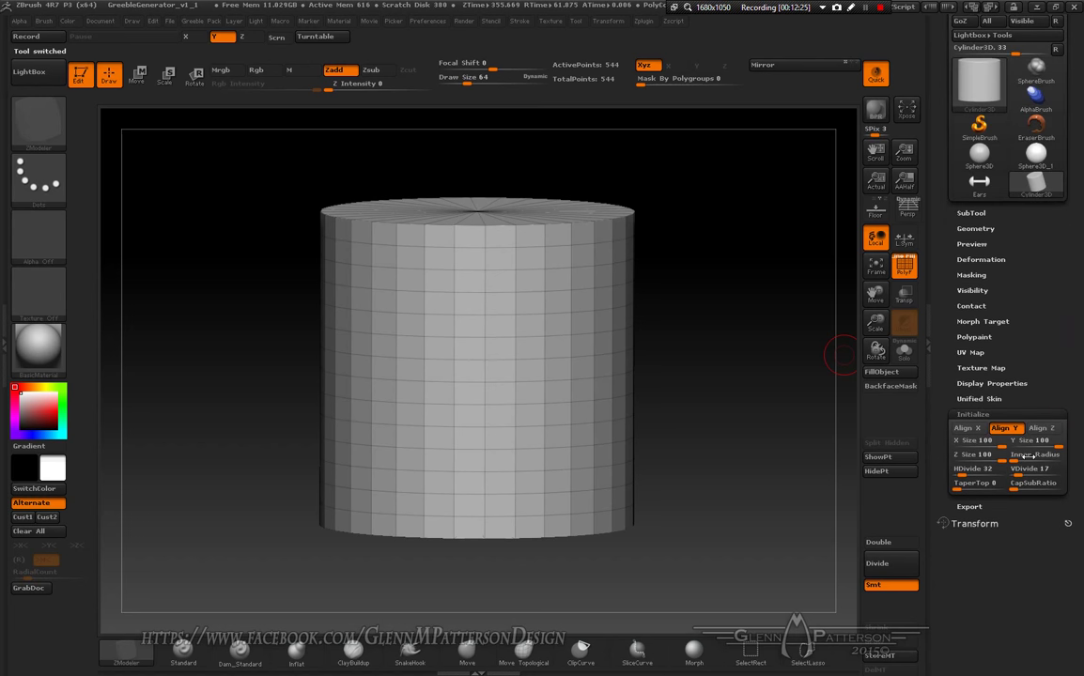
click(968, 428)
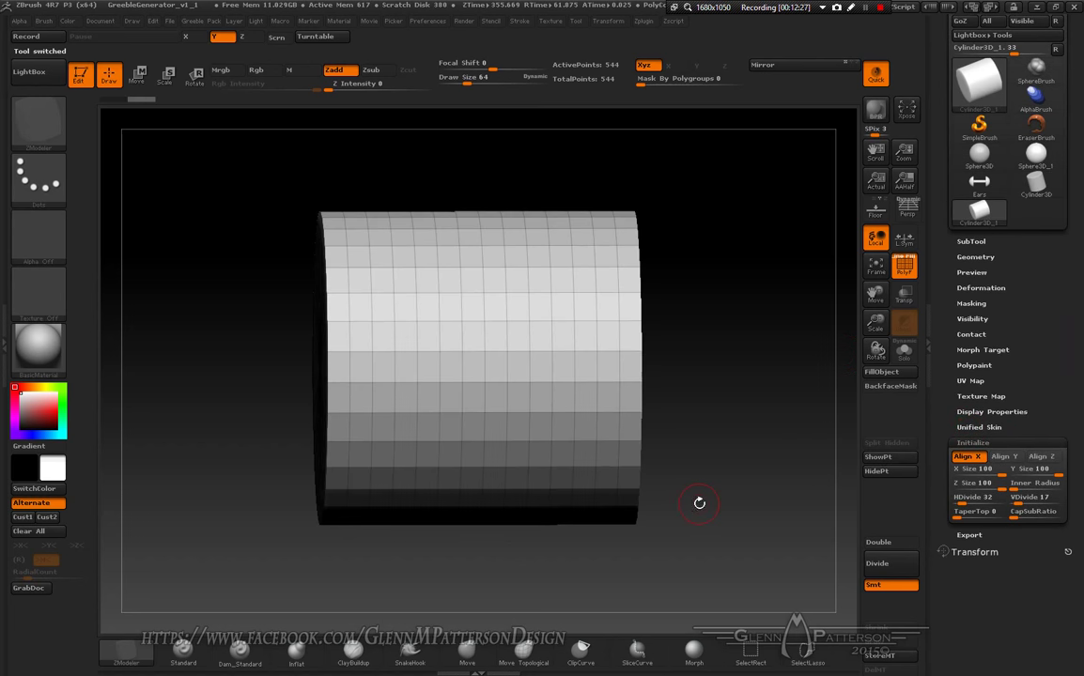
Step: Hollow out the cylinder with an Inner Radius of 73 and set HDivide to 57 and VDivide to 14
drag(699, 504, 834, 495)
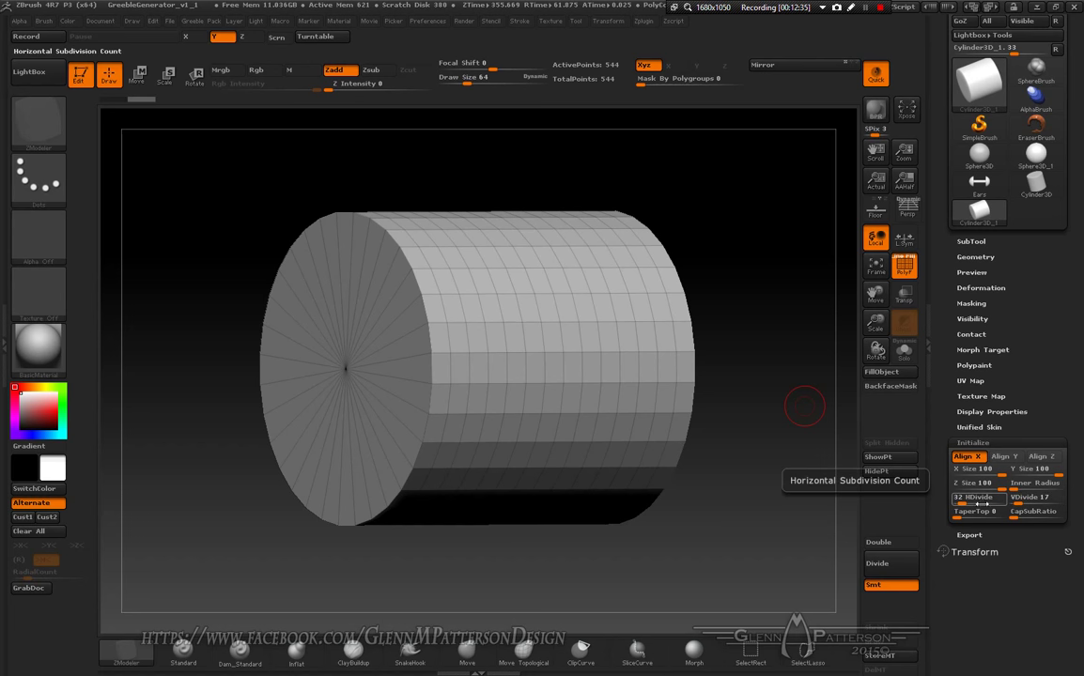
drag(1017, 503, 966, 502)
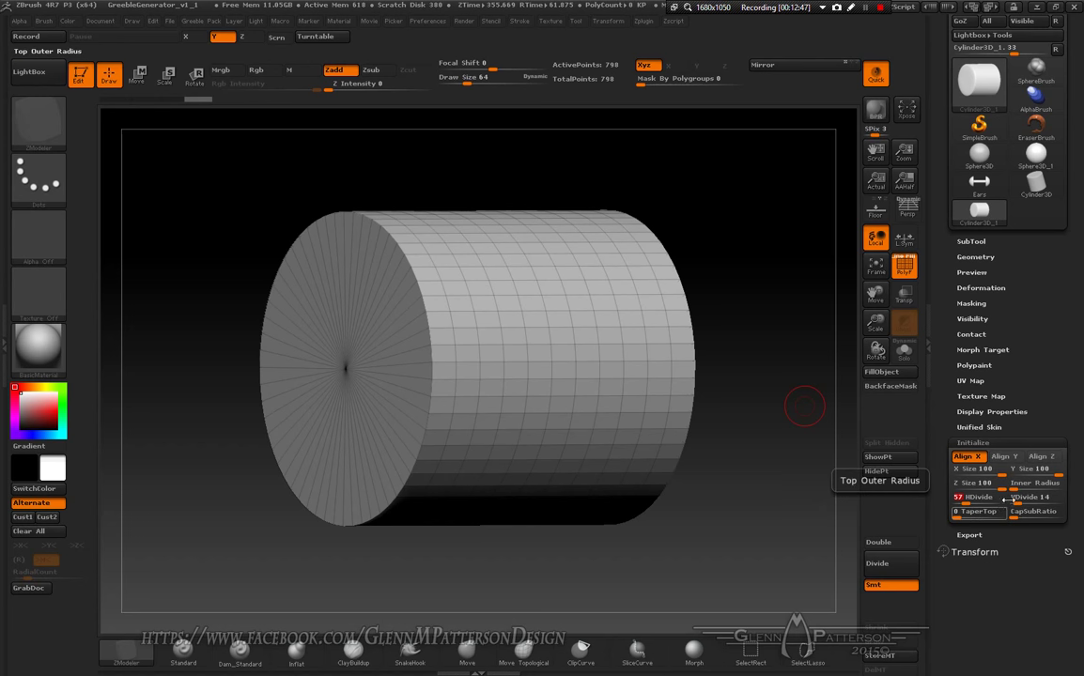
drag(1014, 485, 1045, 488)
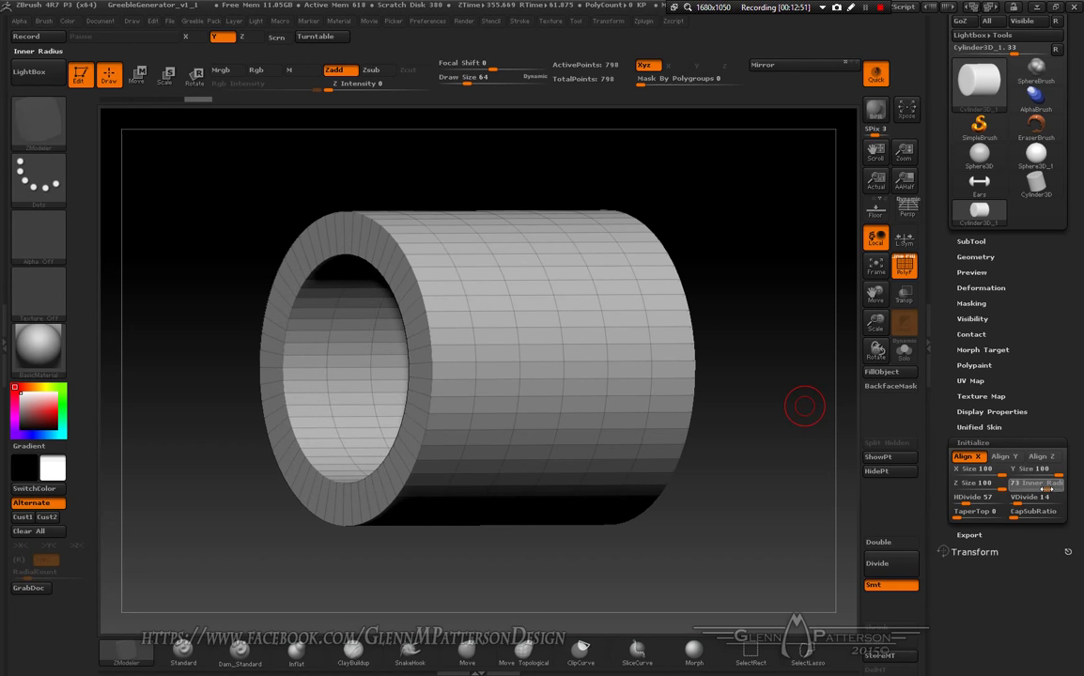
mouse_move(677, 547)
mouse_down()
mouse_move(702, 550)
mouse_move(631, 555)
mouse_move(677, 553)
mouse_up()
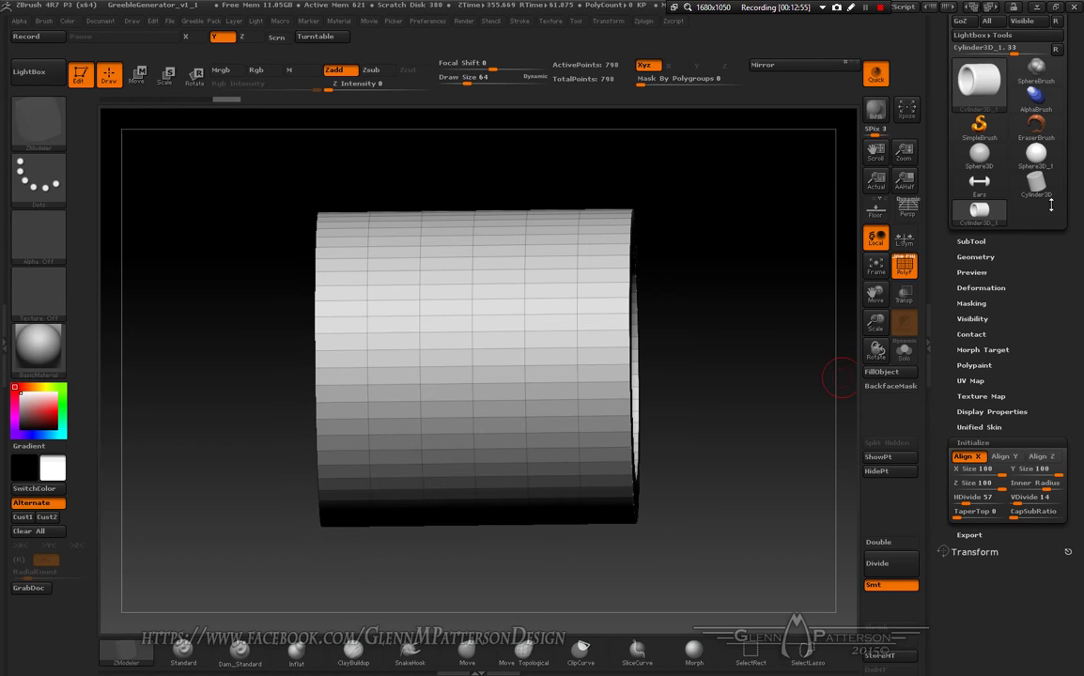
Step: Convert the hollow cylinder to a PolyMesh3D and append the cylinder to the Ears tool as a second subtool
drag(1051, 301, 1069, 407)
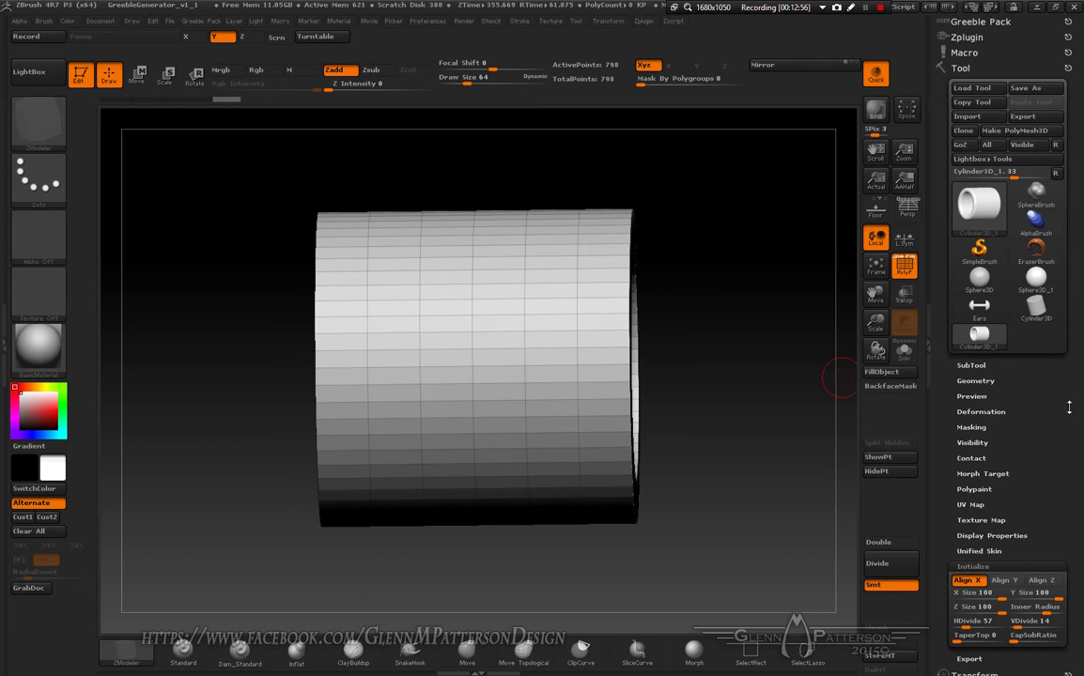
click(1015, 131)
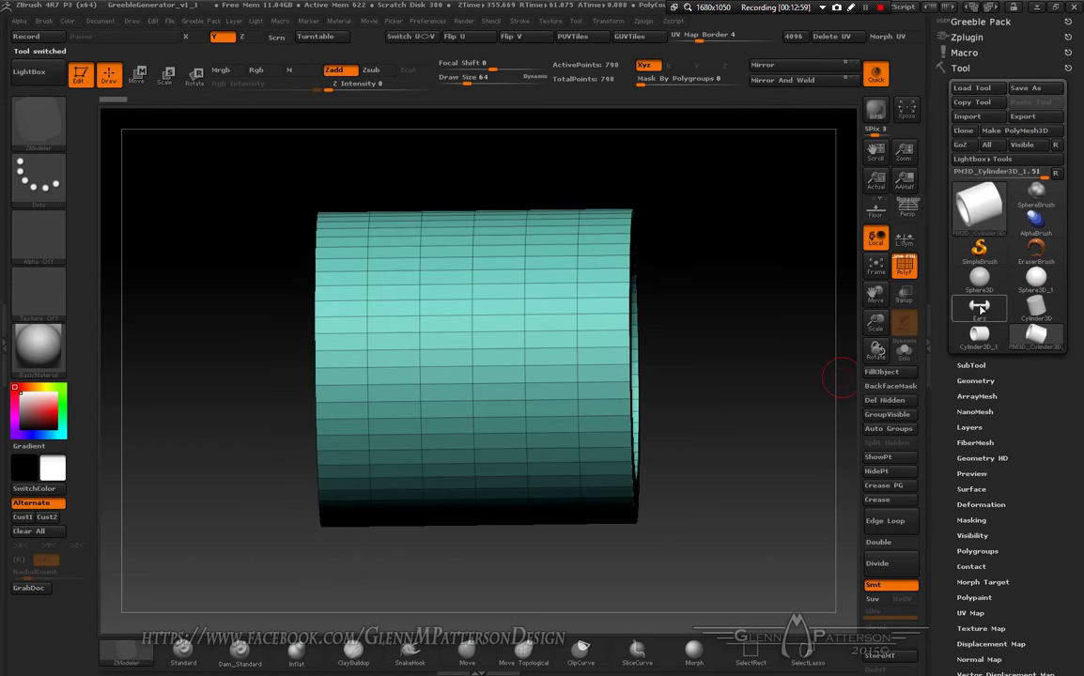
click(980, 306)
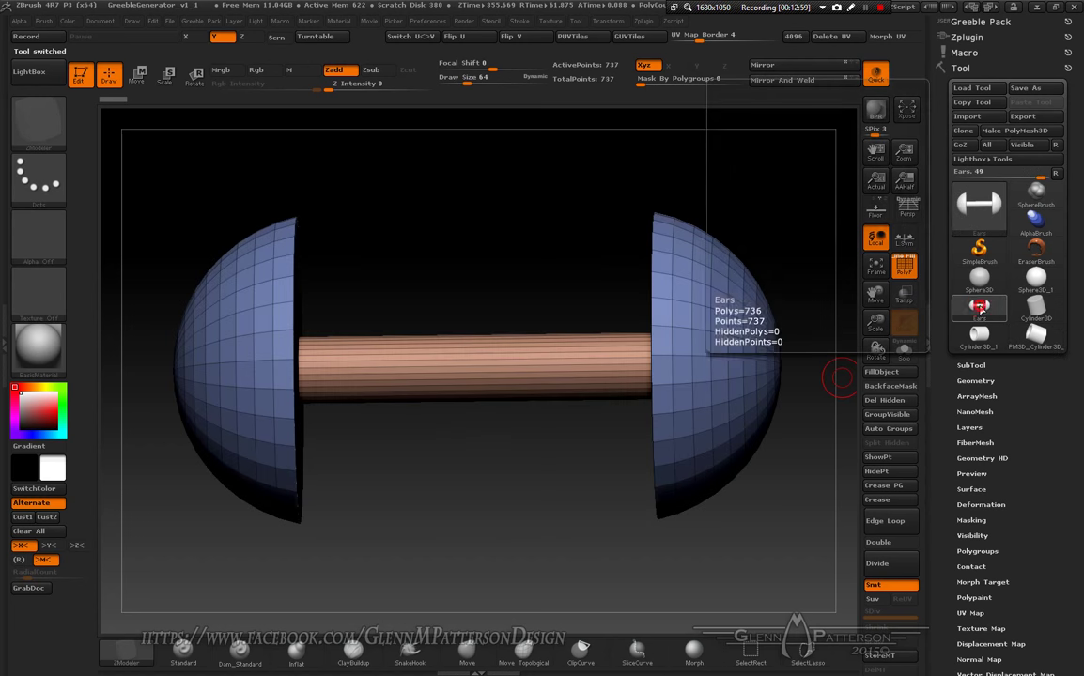
click(971, 365)
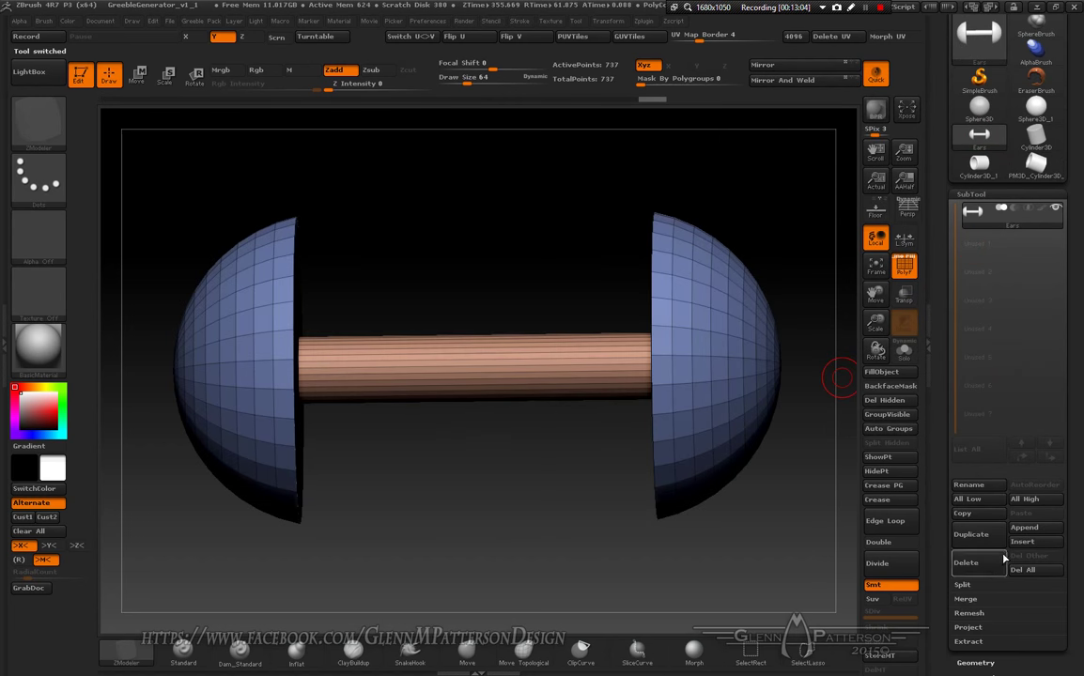
click(1022, 528)
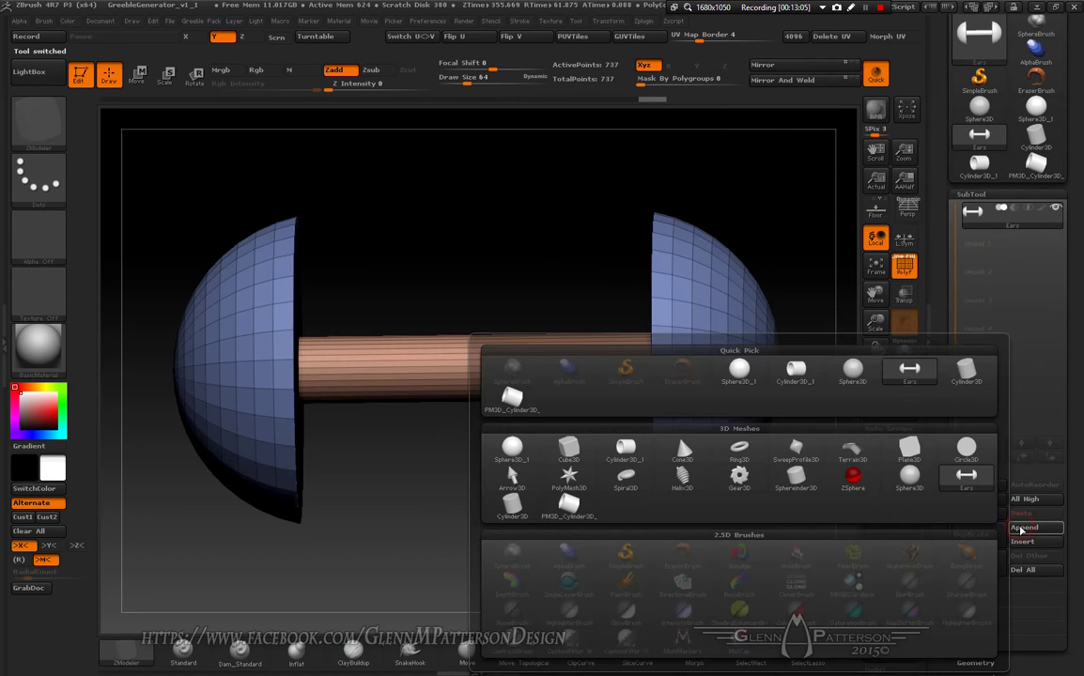
click(798, 379)
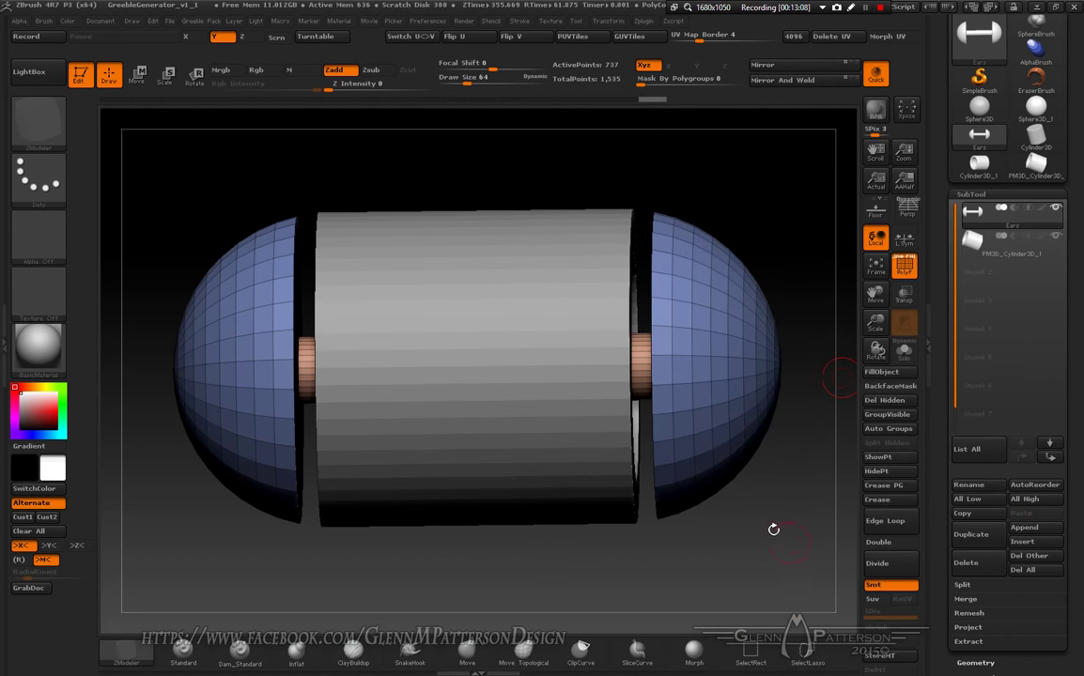
Step: Select the appended cylinder subtool and rename it as Head
mouse_move(782, 546)
mouse_down()
mouse_move(667, 548)
mouse_move(777, 549)
mouse_up()
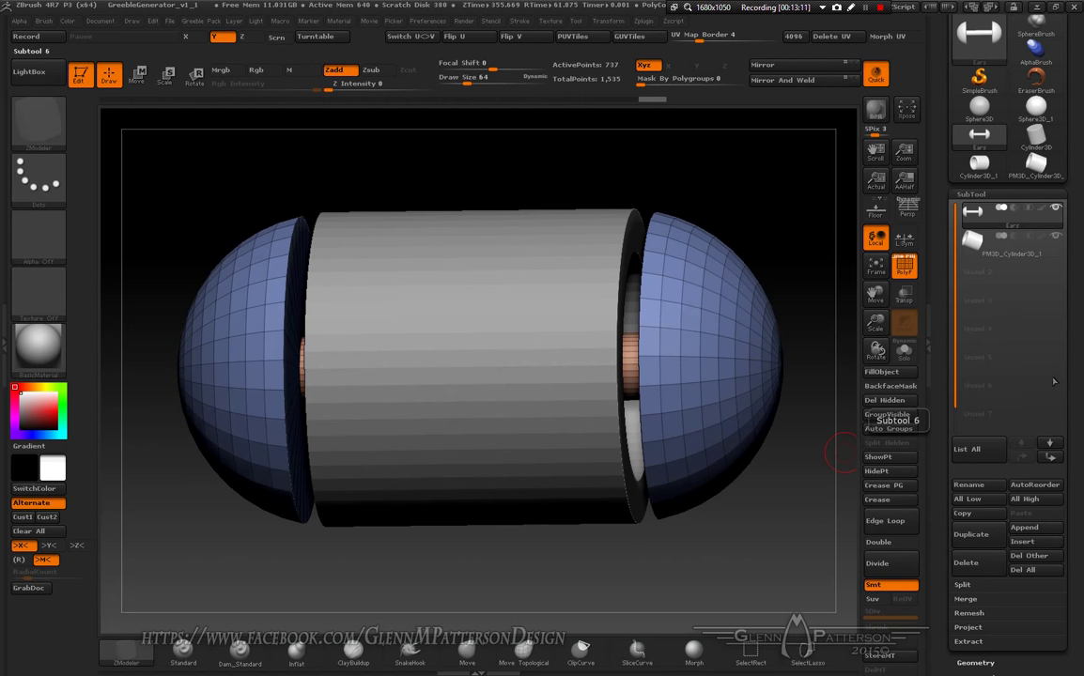
click(1060, 251)
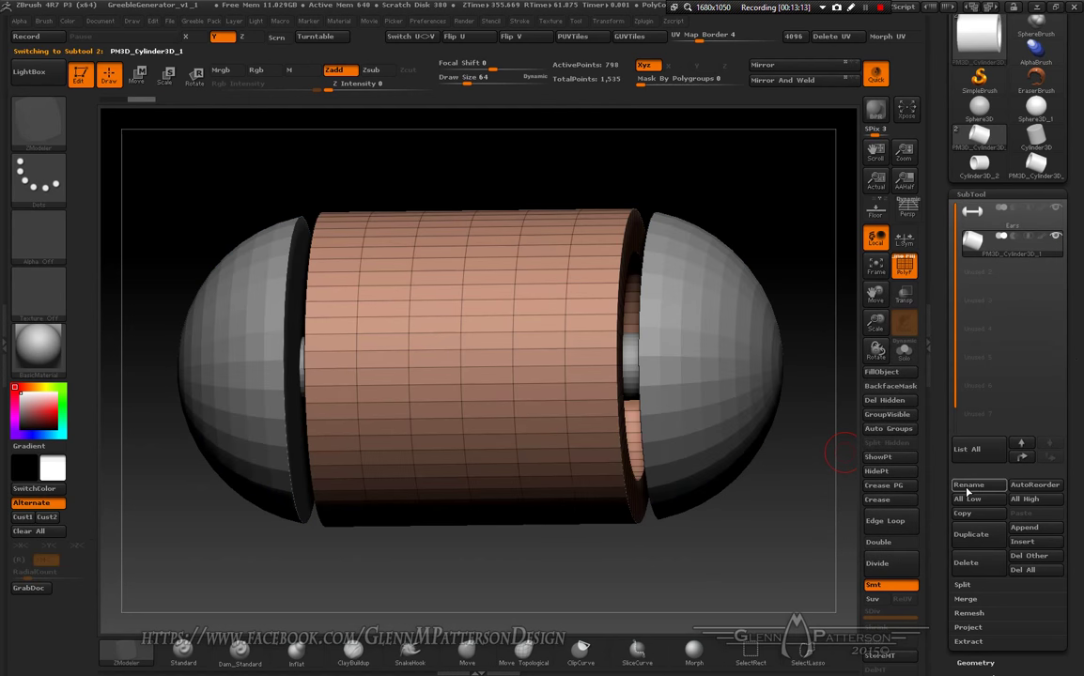
click(968, 486)
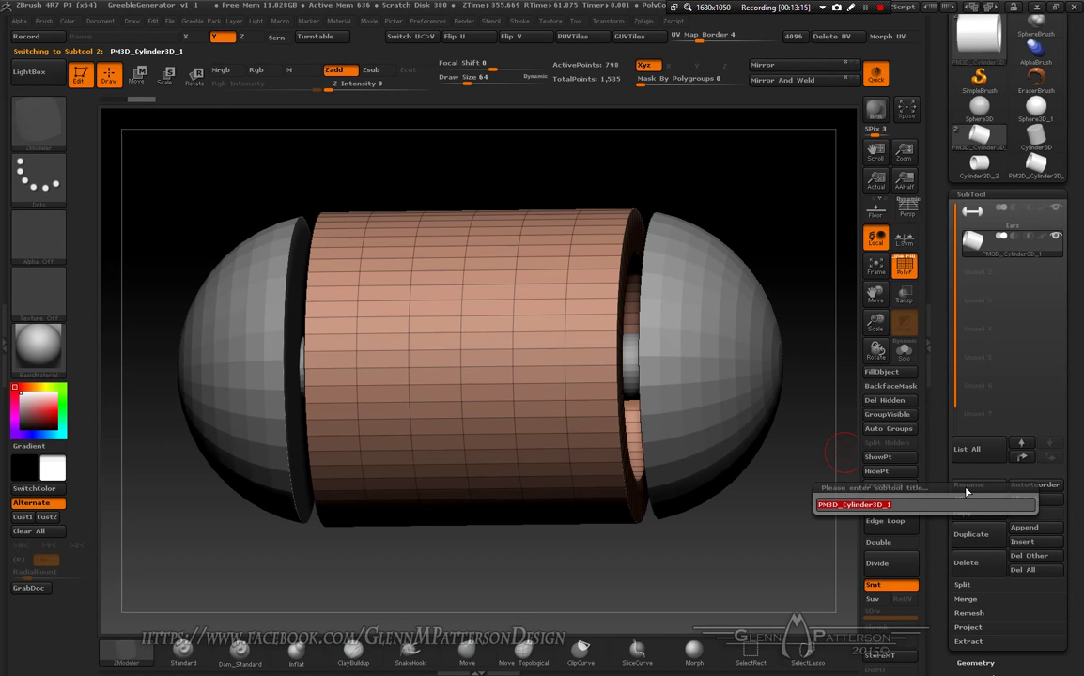
text(Head)
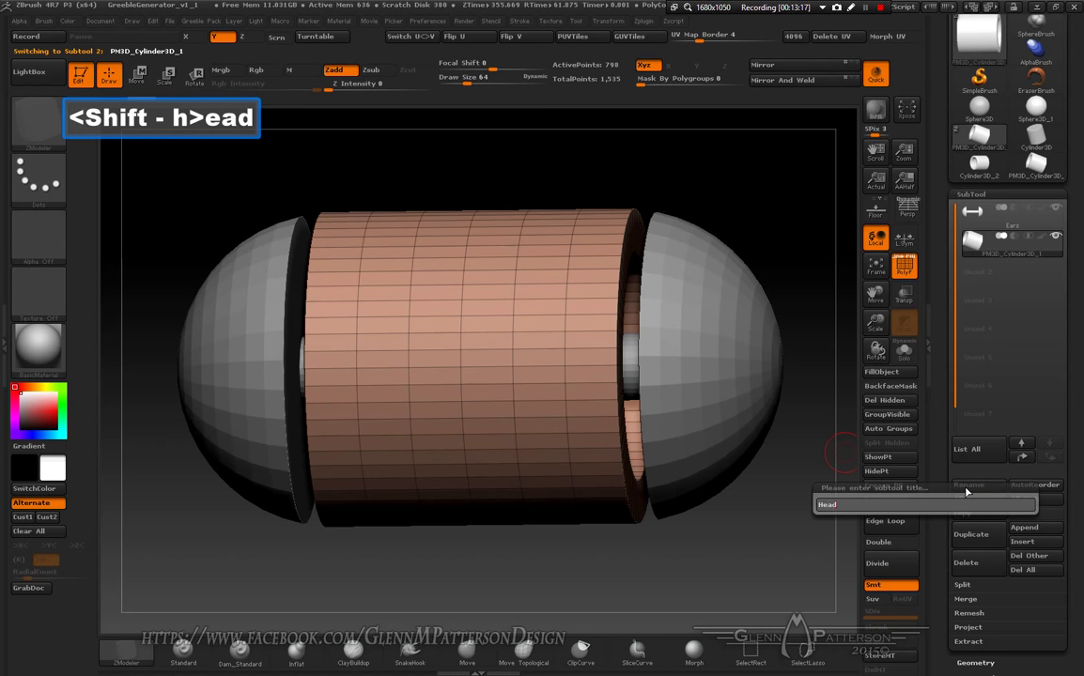
key(Return)
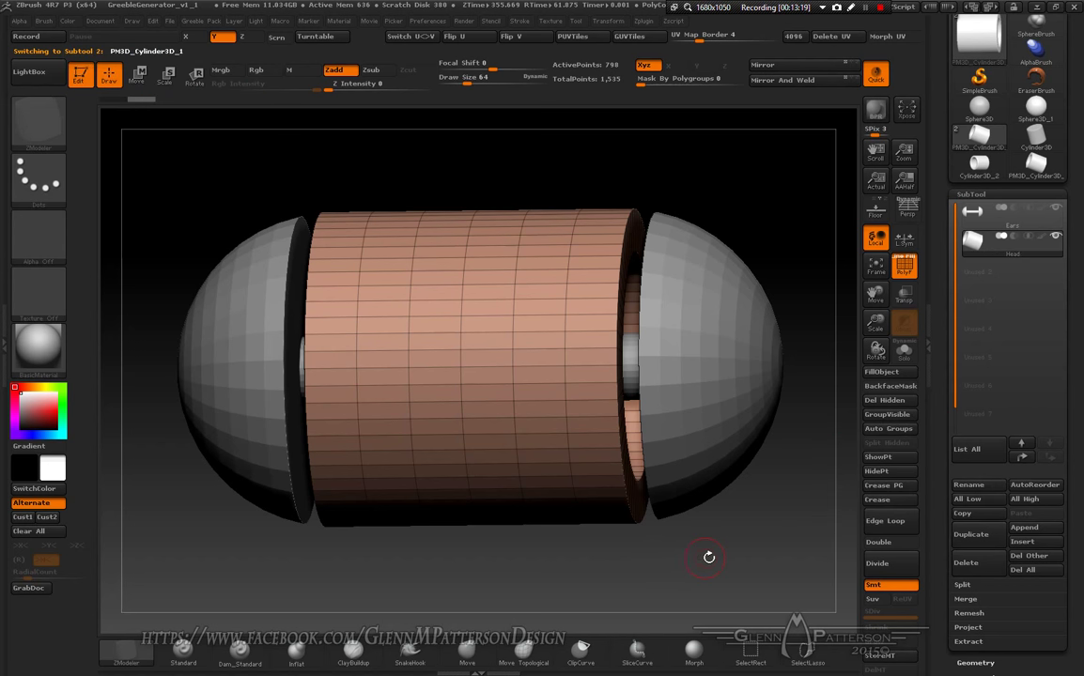
Step: Show the Head subtool in Solo mode and split its surface into polygroups with Groups By Normals
drag(711, 558, 684, 556)
click(900, 357)
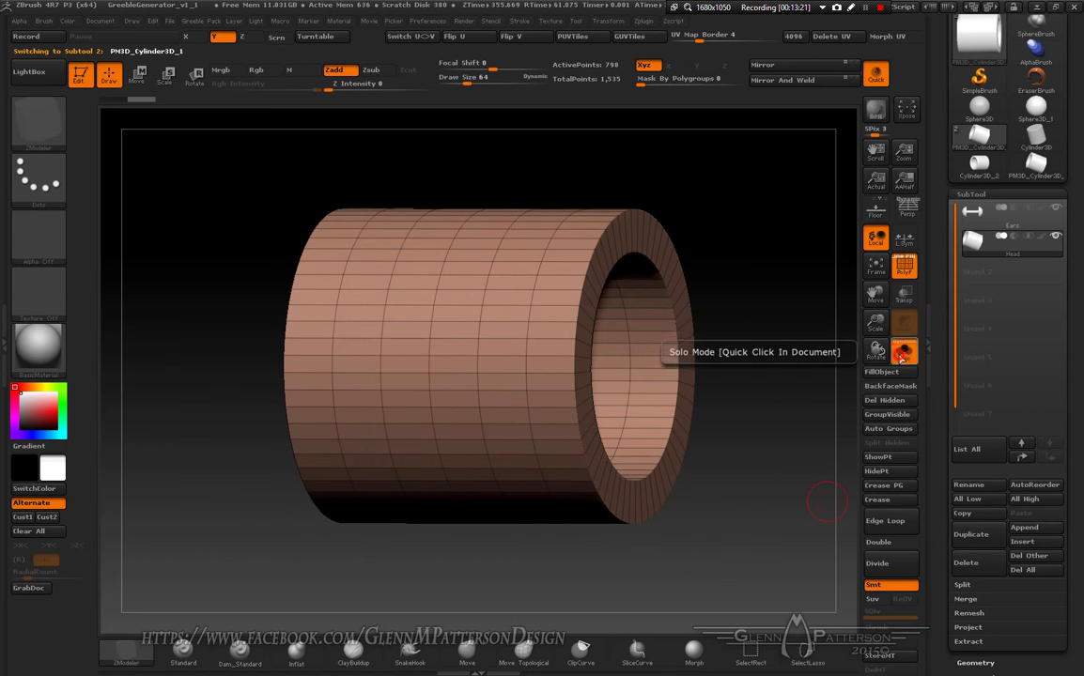
drag(1081, 502, 1067, 393)
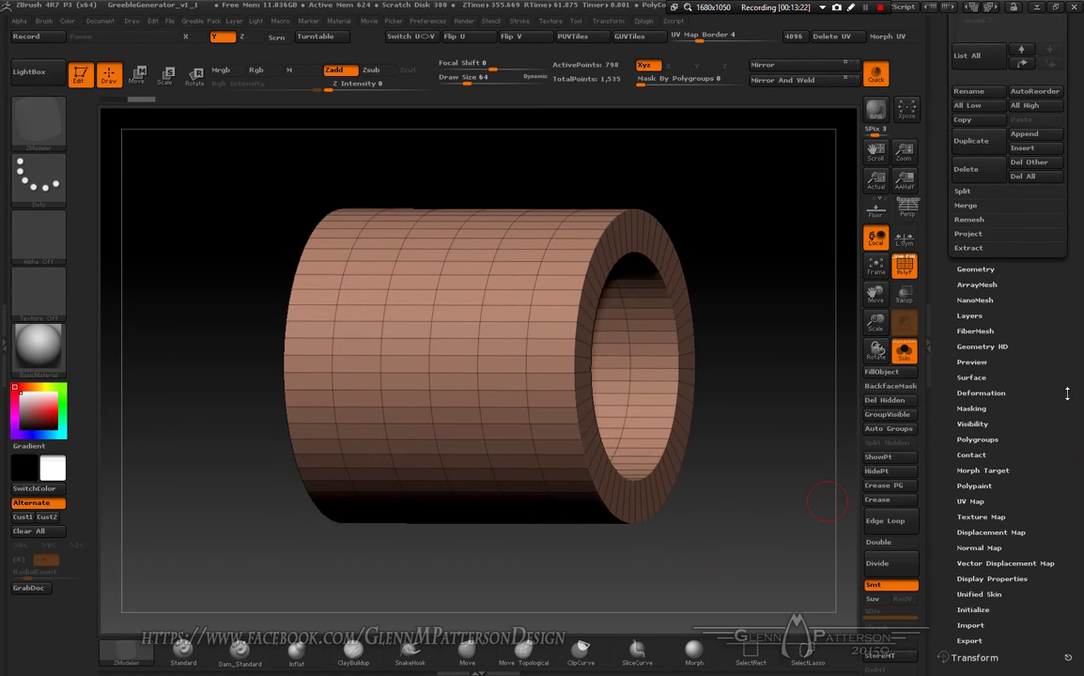
click(969, 439)
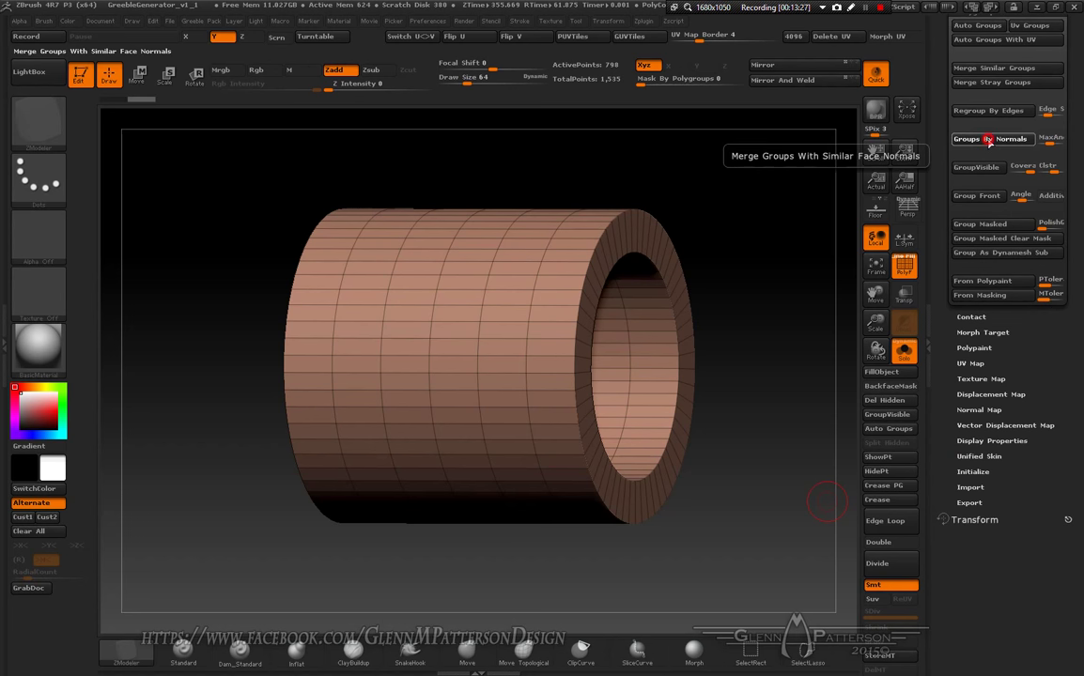
click(988, 141)
Step: Isolate the polygroup of the Head cylinder's outer wall
mouse_move(742, 601)
mouse_down()
mouse_move(719, 568)
mouse_move(768, 561)
mouse_move(757, 561)
mouse_up()
key(ctrl+shift)
ctrl+shift+click(530, 389)
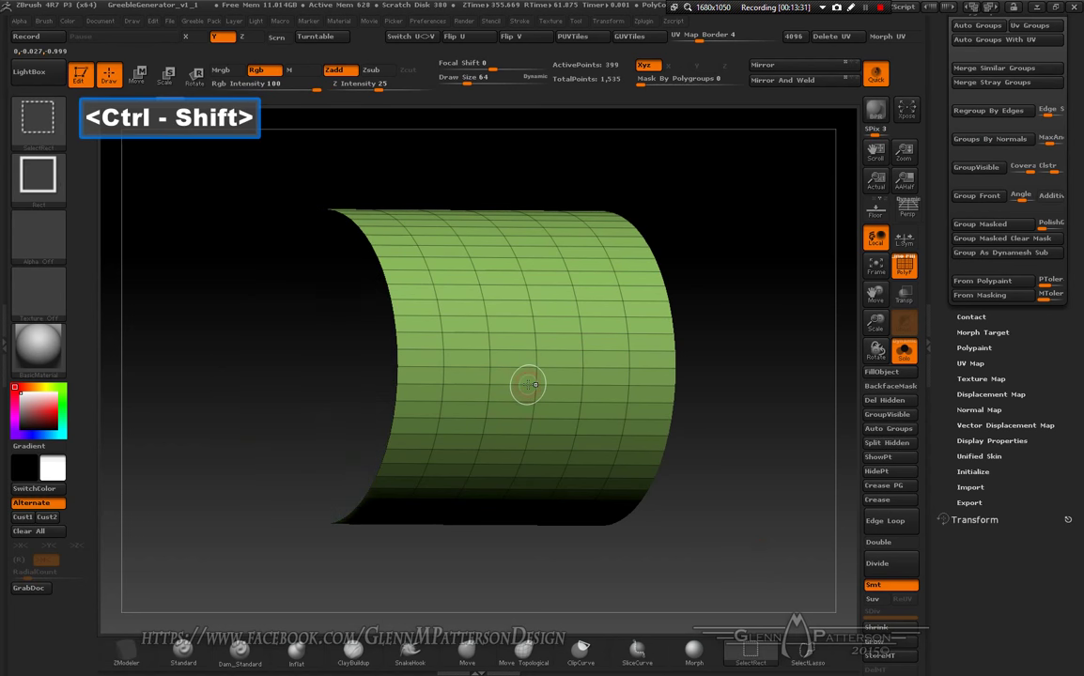
Step: Isolate the Head cylinder's two end rings and combine them into one polygroup with GroupVisible
ctrl+shift+click(528, 385)
ctrl+shift+click(492, 366)
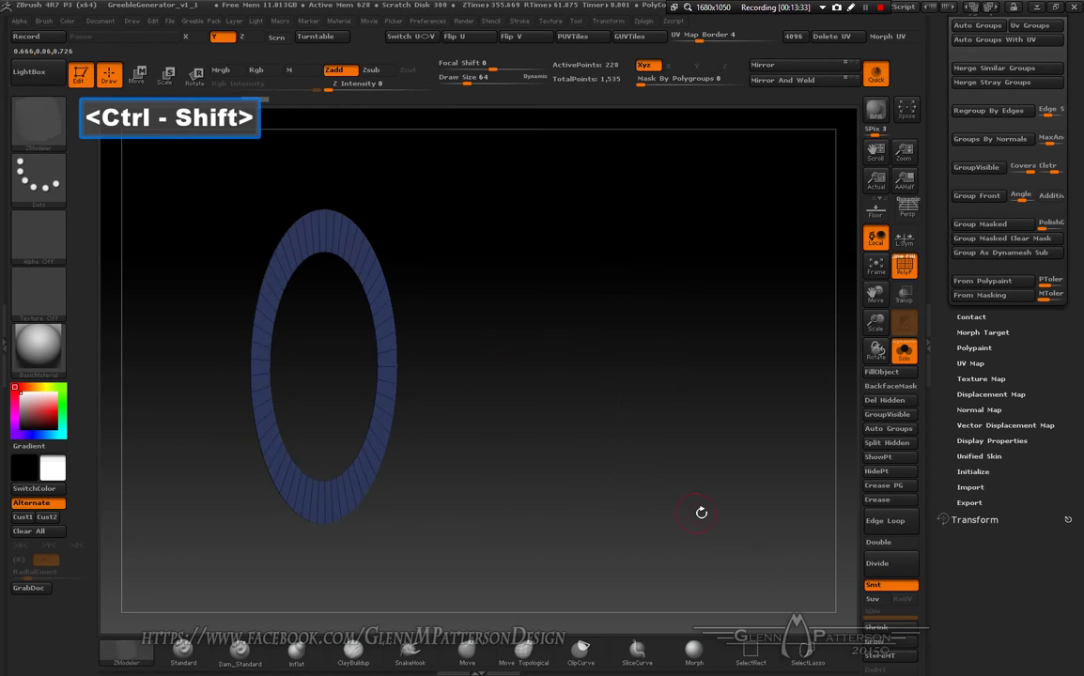
mouse_move(702, 513)
mouse_down()
mouse_move(634, 516)
mouse_move(700, 514)
mouse_up()
ctrl+shift+click(827, 487)
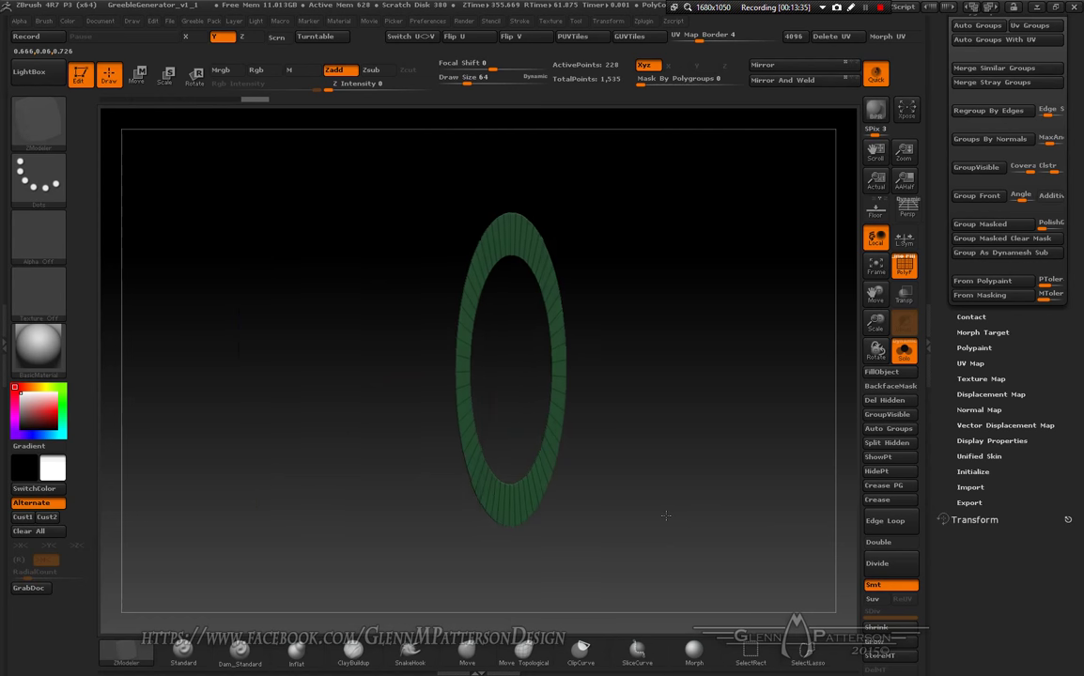
scroll(1075, 372, up, 5)
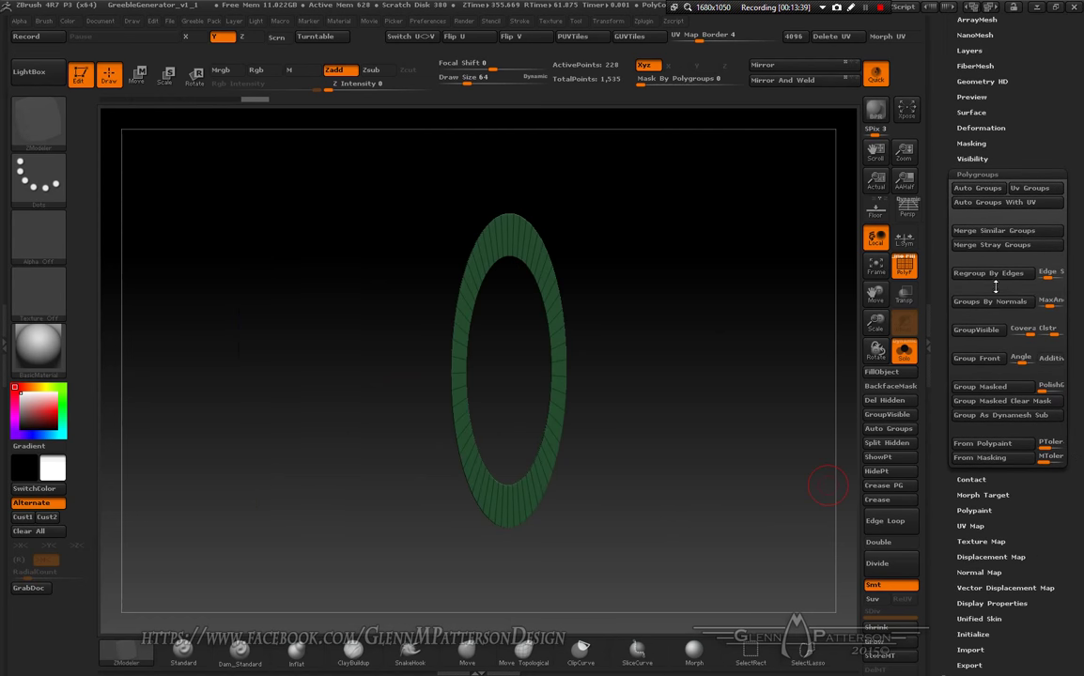
click(976, 329)
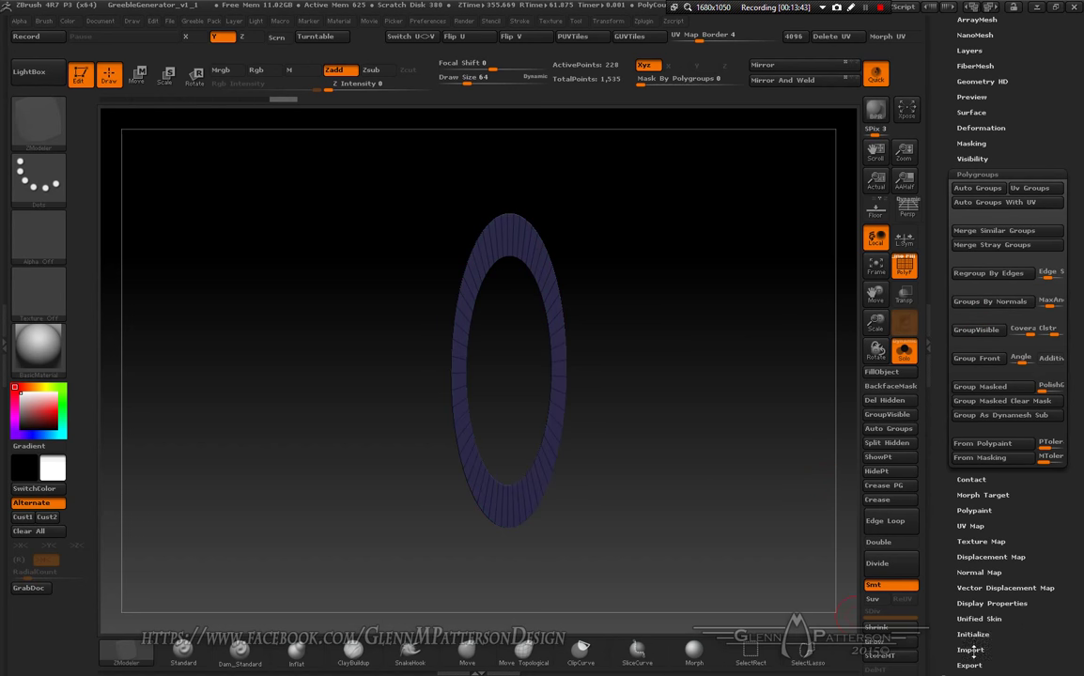
Step: Enable double-sided display for the Head subtool in its display properties
scroll(1010, 620, down, 3)
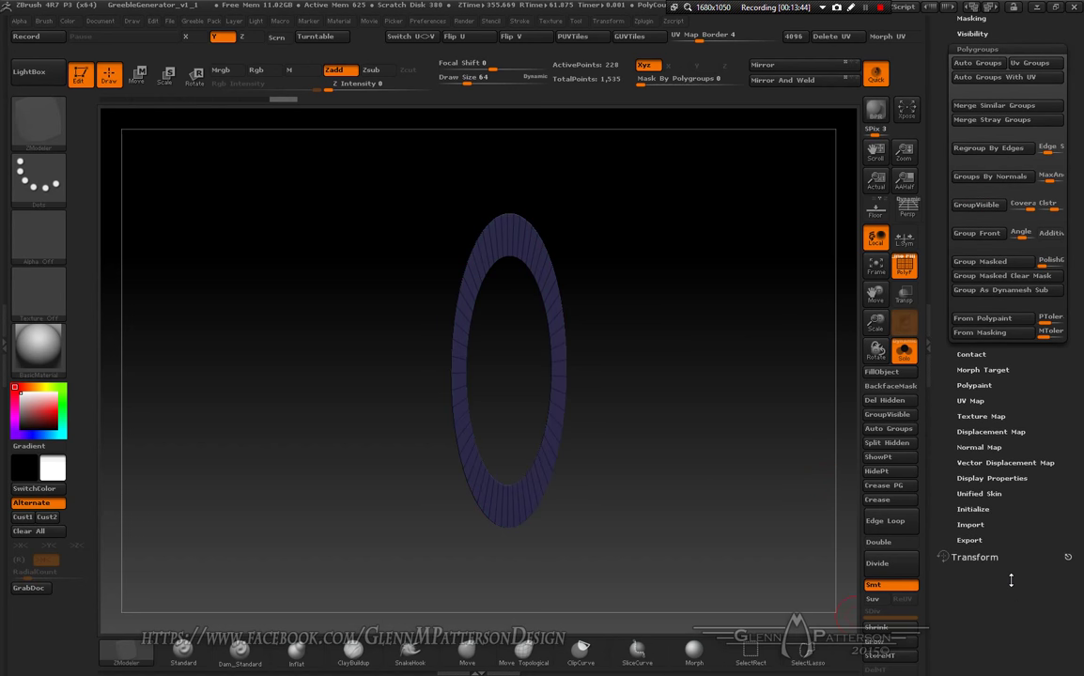
click(973, 478)
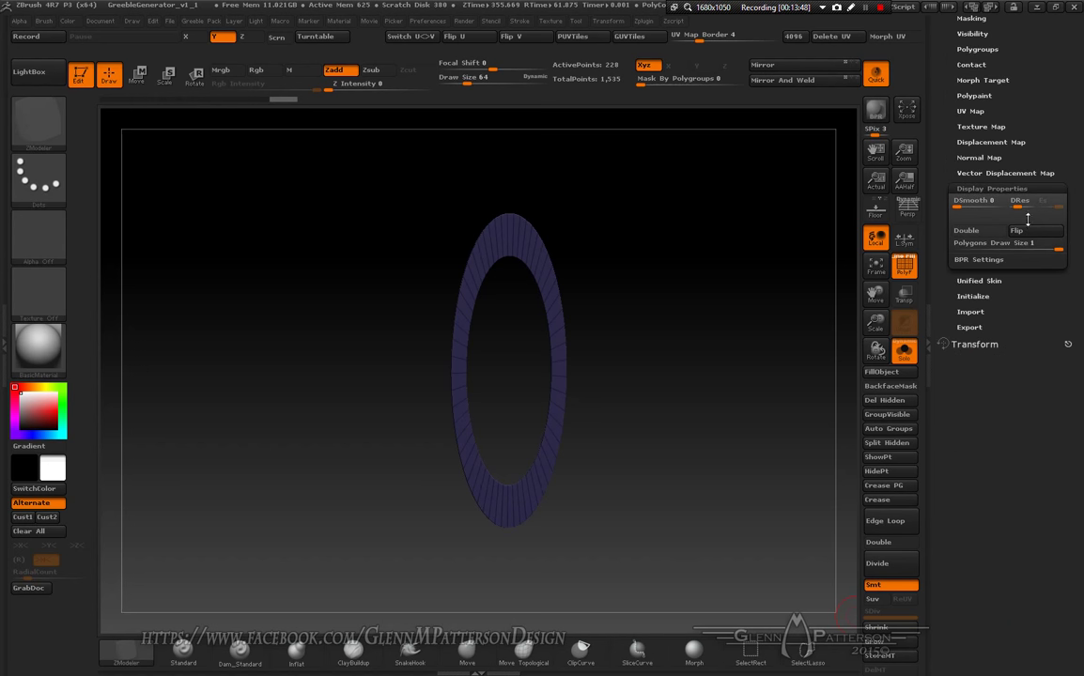
click(981, 231)
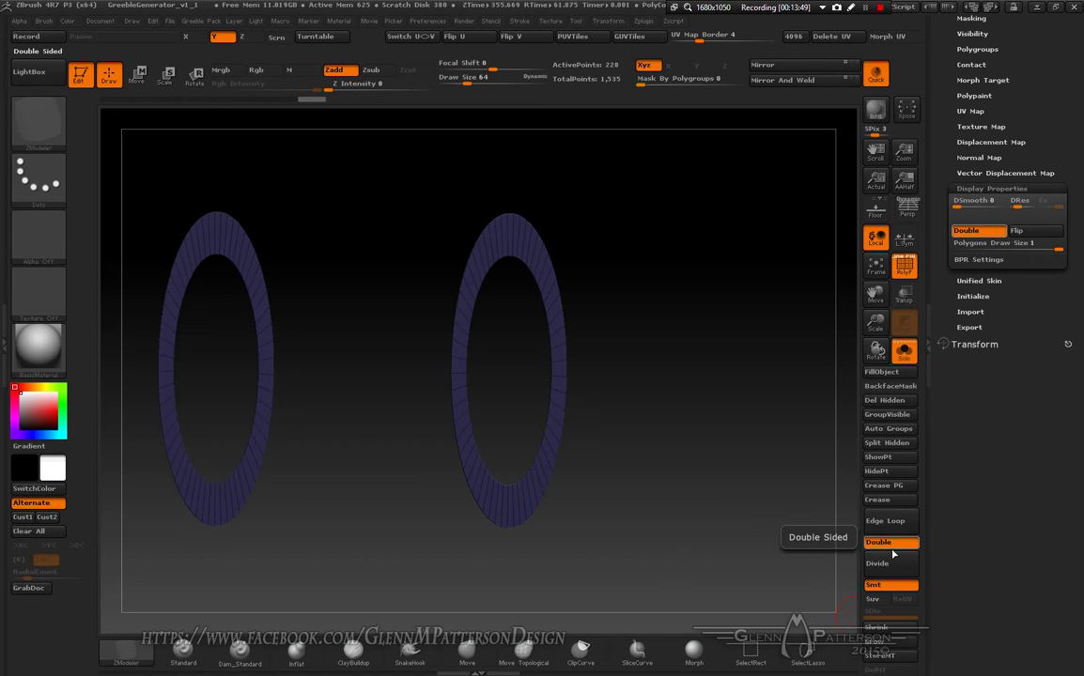
Step: Unhide all parts of the Head cylinder and turn off Solo mode to show the Ears as well
drag(1010, 440, 1022, 607)
drag(641, 517, 689, 561)
ctrl+shift+click(731, 512)
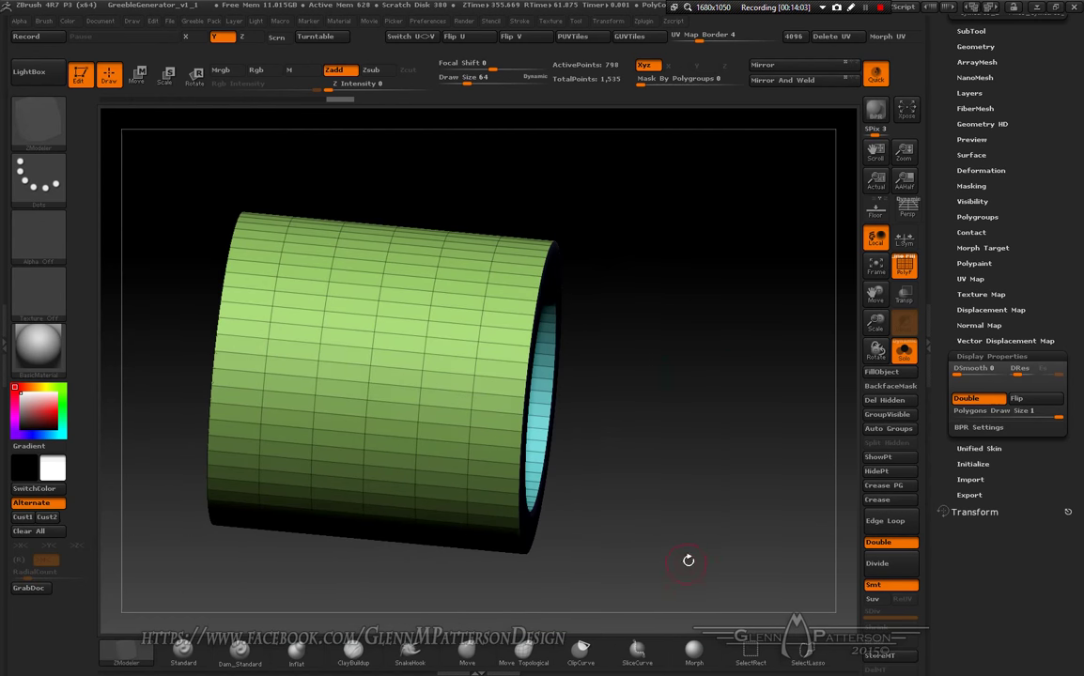
click(904, 354)
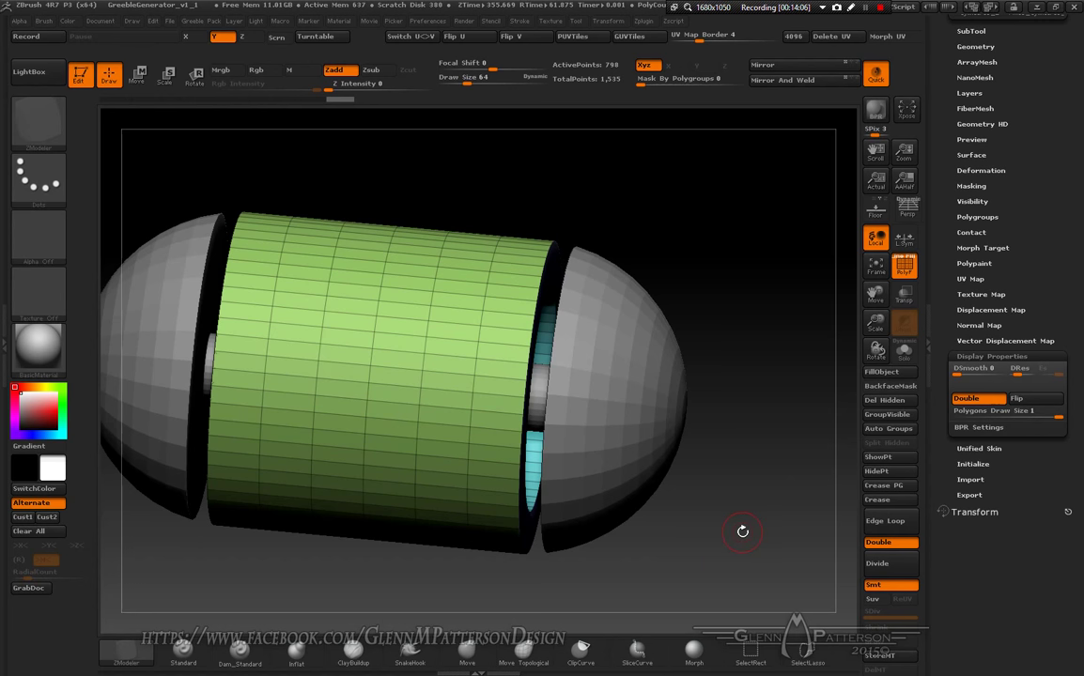
Step: With X symmetry on, scale up the Head cylinder from a straight view until its ends meet the Ears, and return to Draw mode
shift+drag(735, 533, 739, 531)
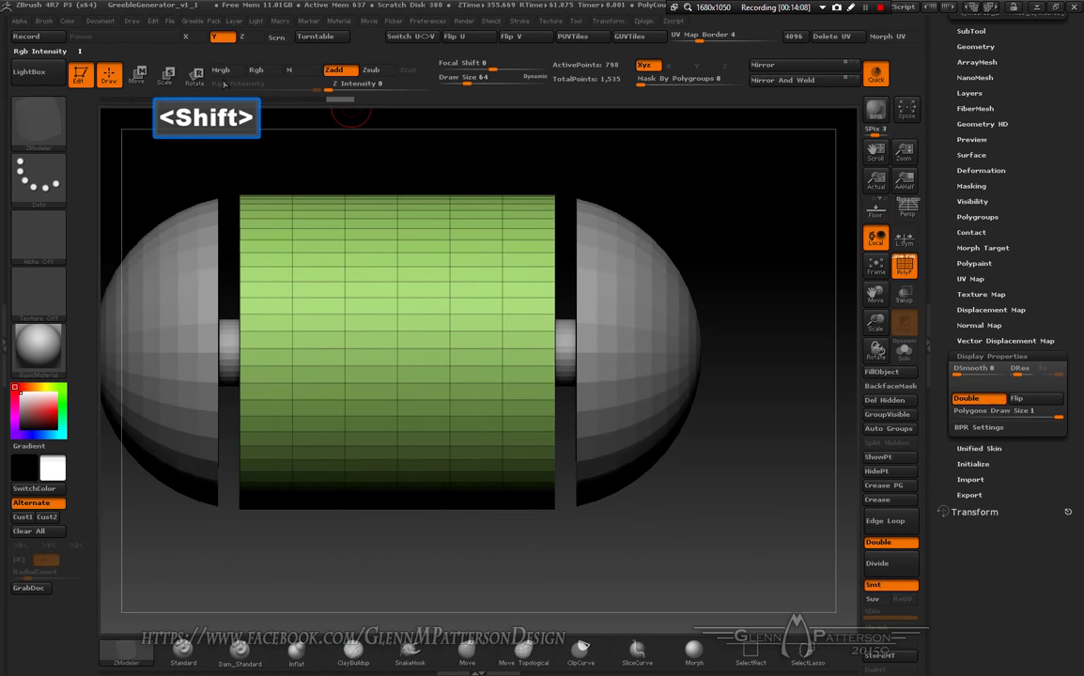
click(168, 82)
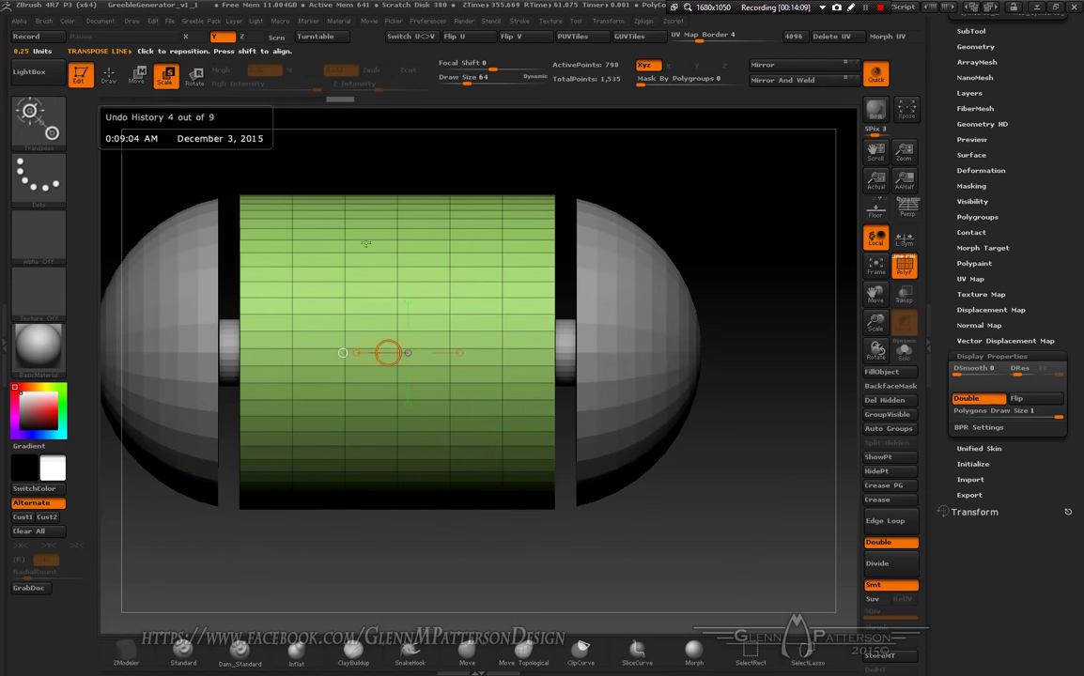
key(x)
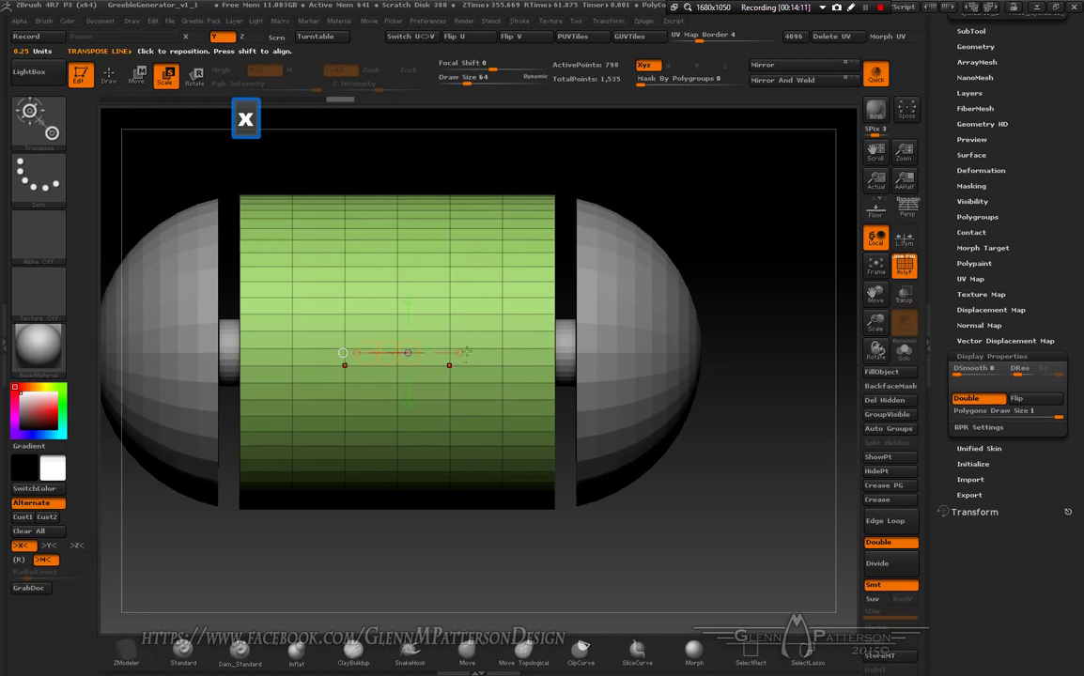
click(460, 353)
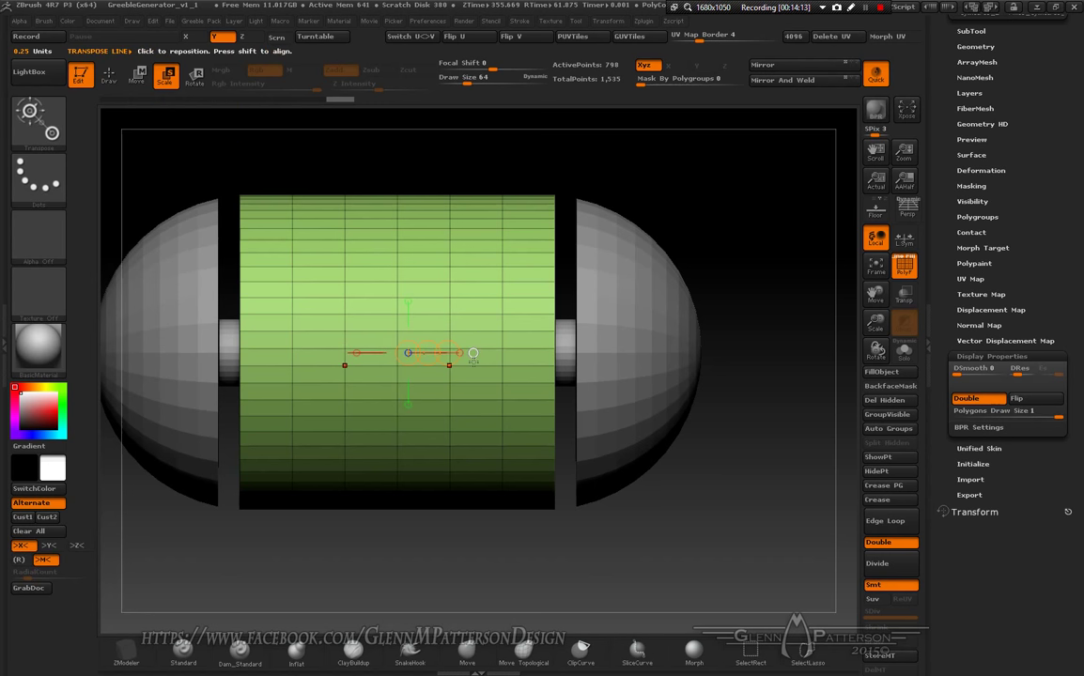
click(472, 352)
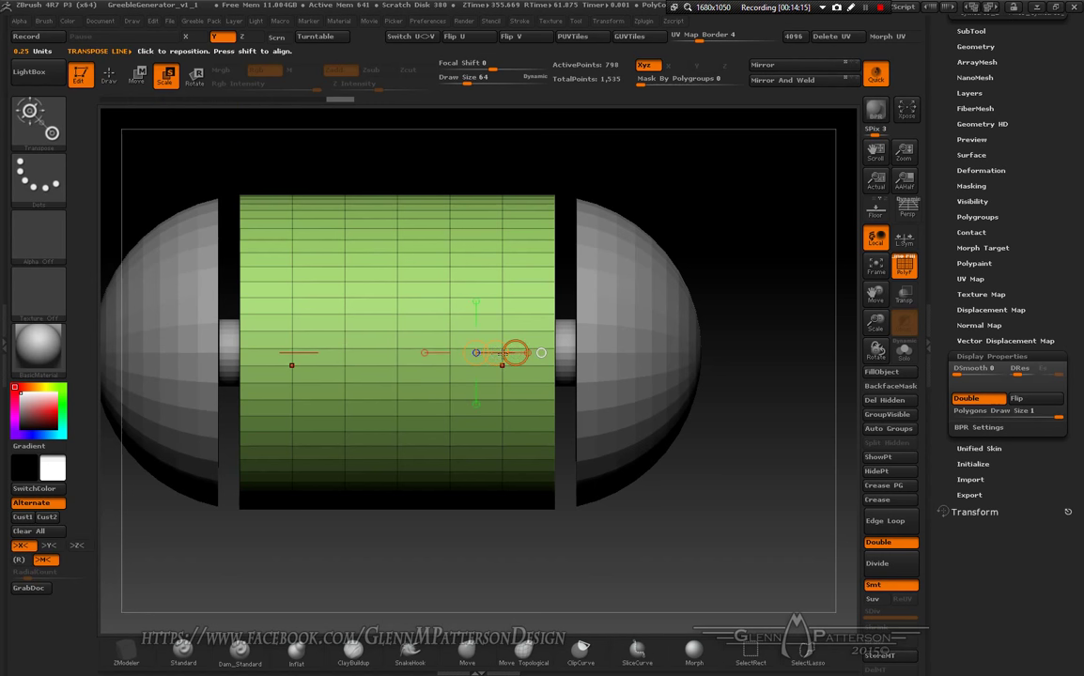
drag(515, 353, 529, 355)
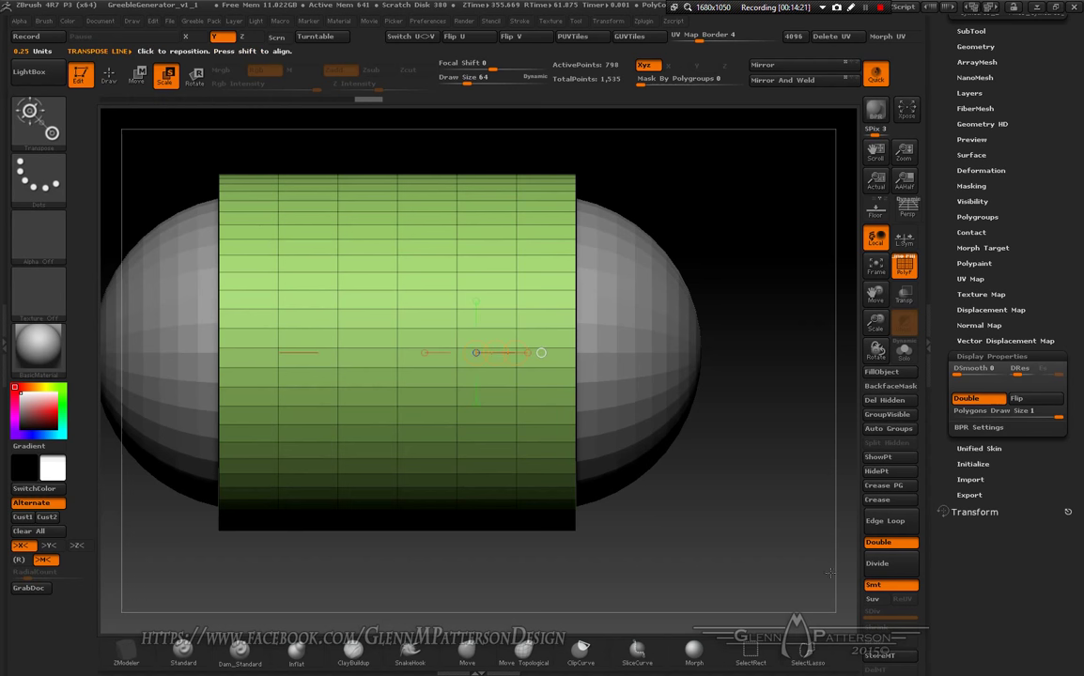
drag(749, 536, 709, 537)
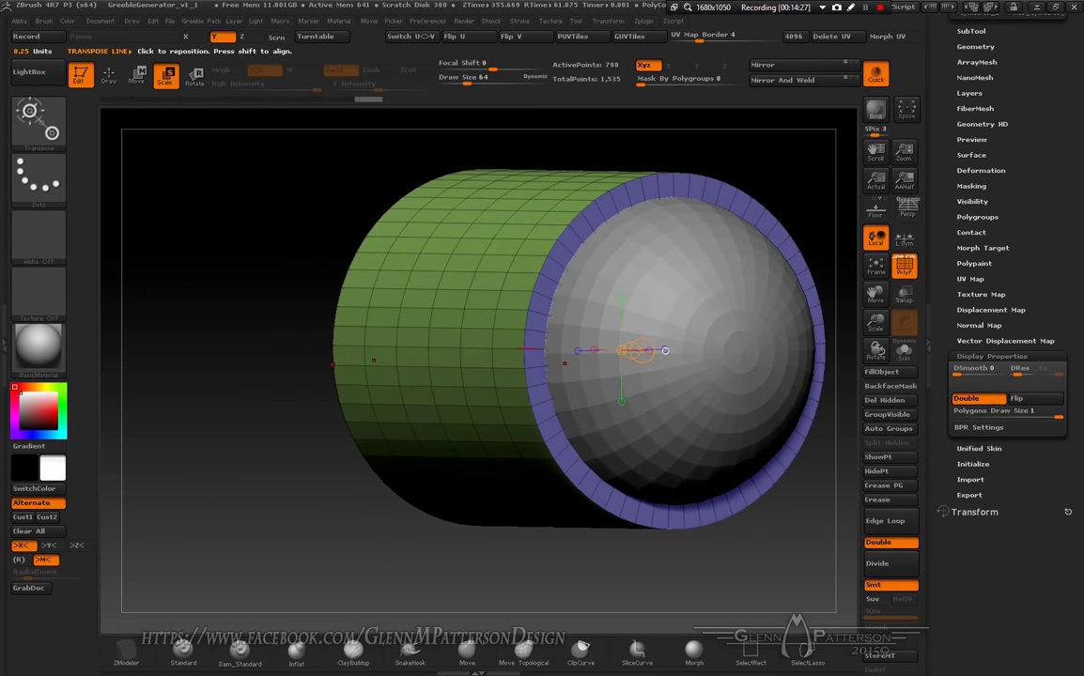
click(109, 75)
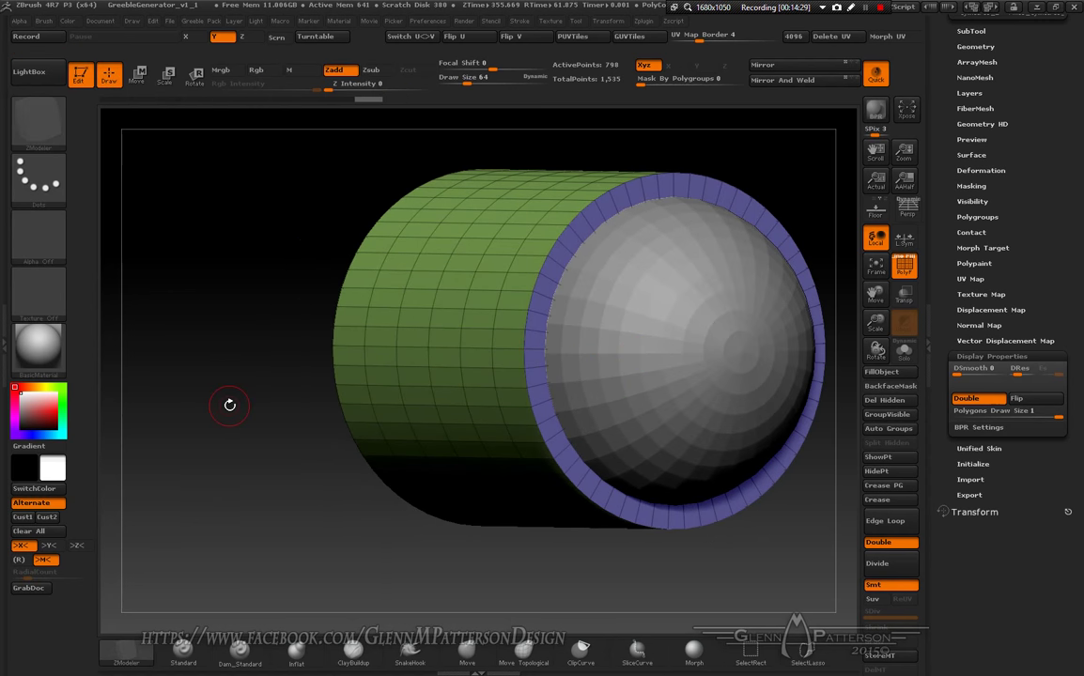
Step: Set the brush auto-masking option Mask By Polygroups to 100
key(F9)
drag(875, 322, 876, 321)
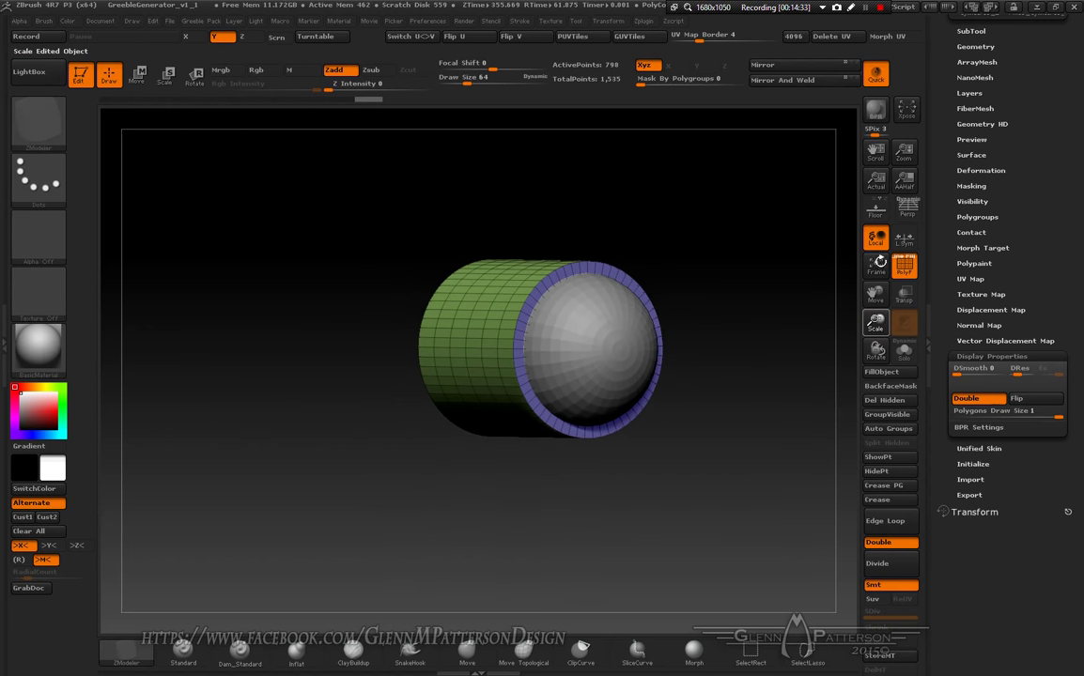
click(5, 322)
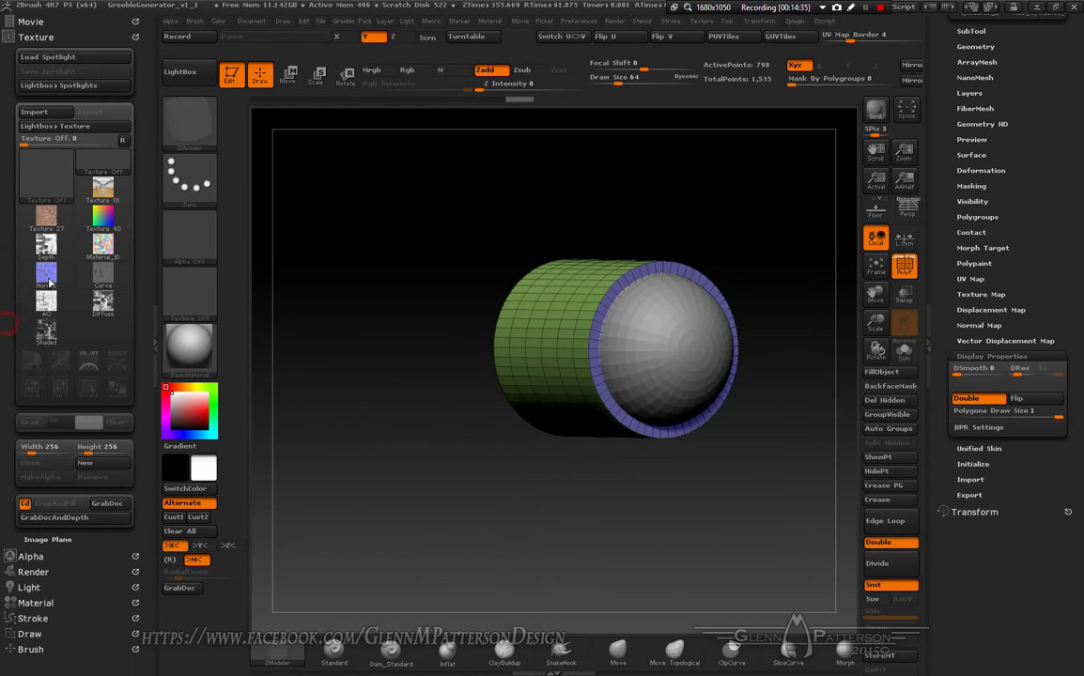
click(48, 36)
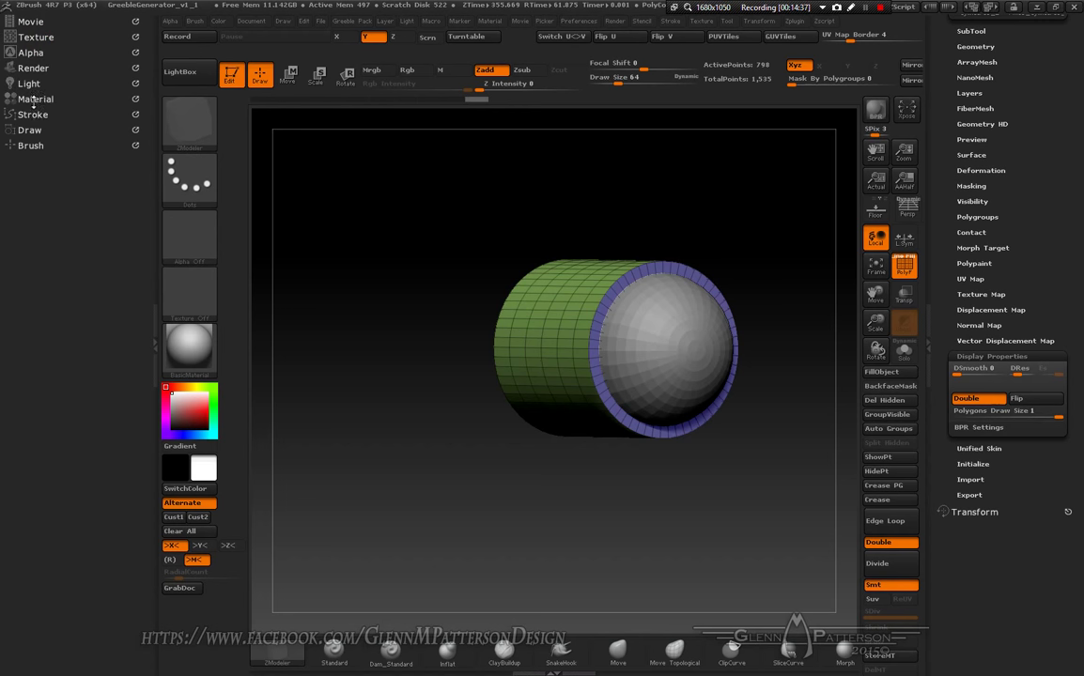
click(29, 144)
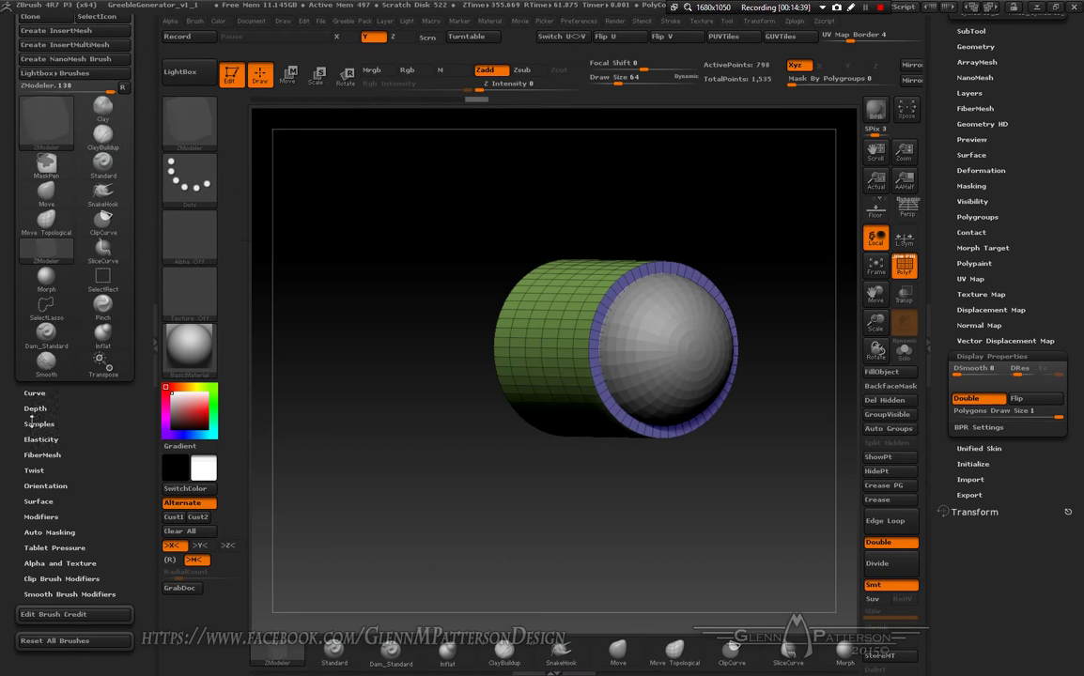
click(49, 532)
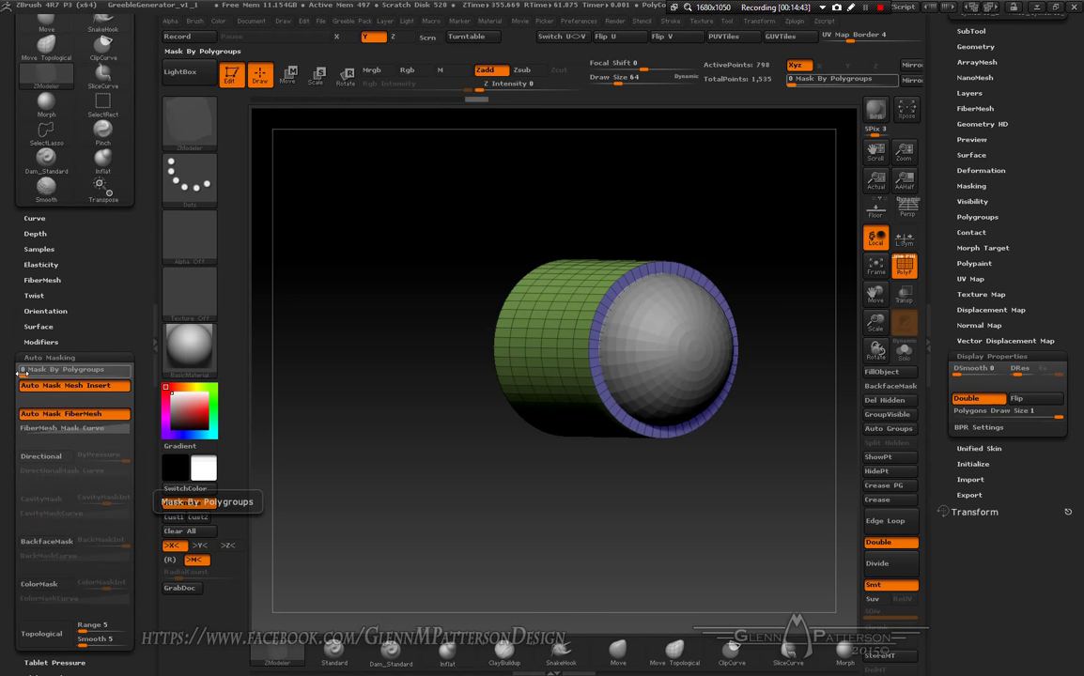
drag(18, 371, 110, 381)
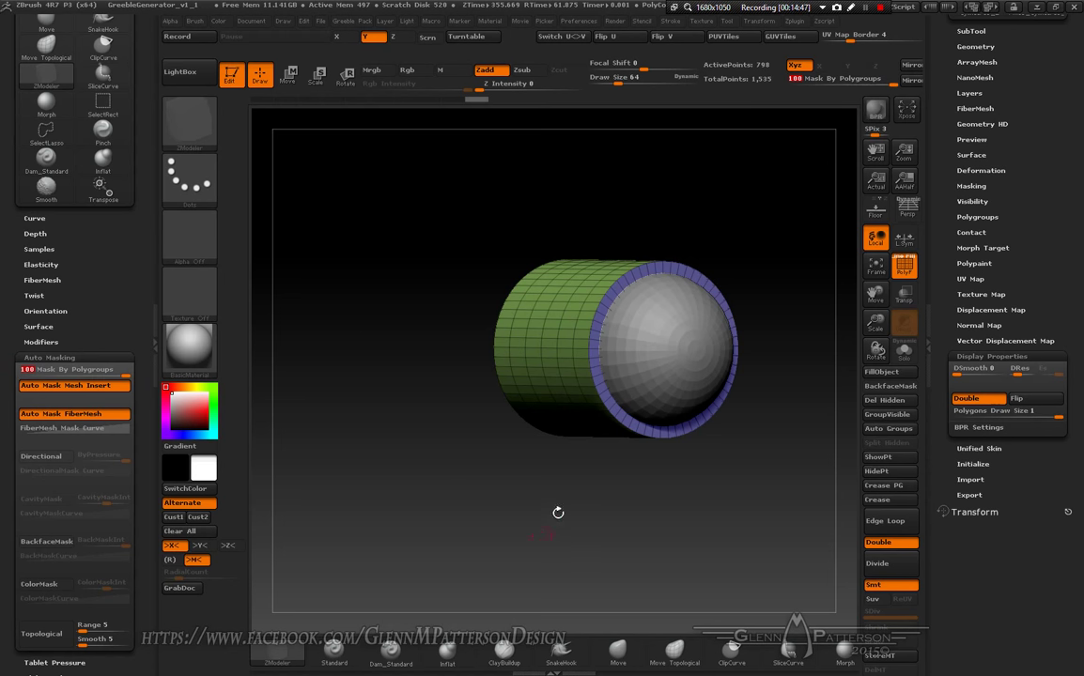
Step: Choose the Move brush and set its Draw Size to 741
click(617, 658)
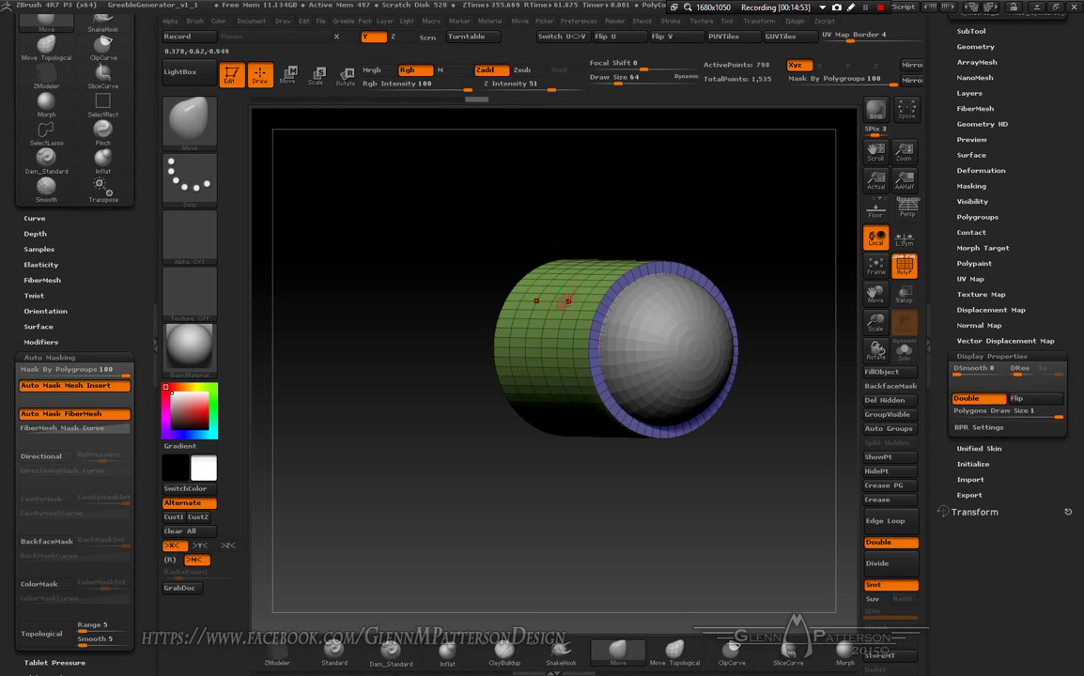
key(space)
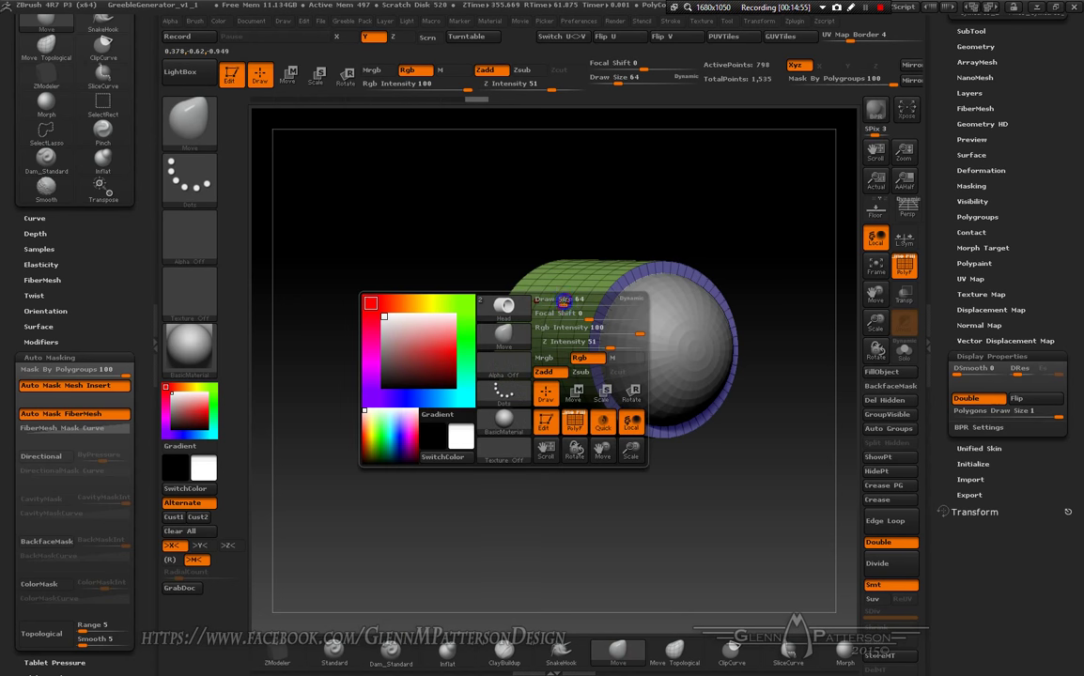
drag(565, 301, 627, 301)
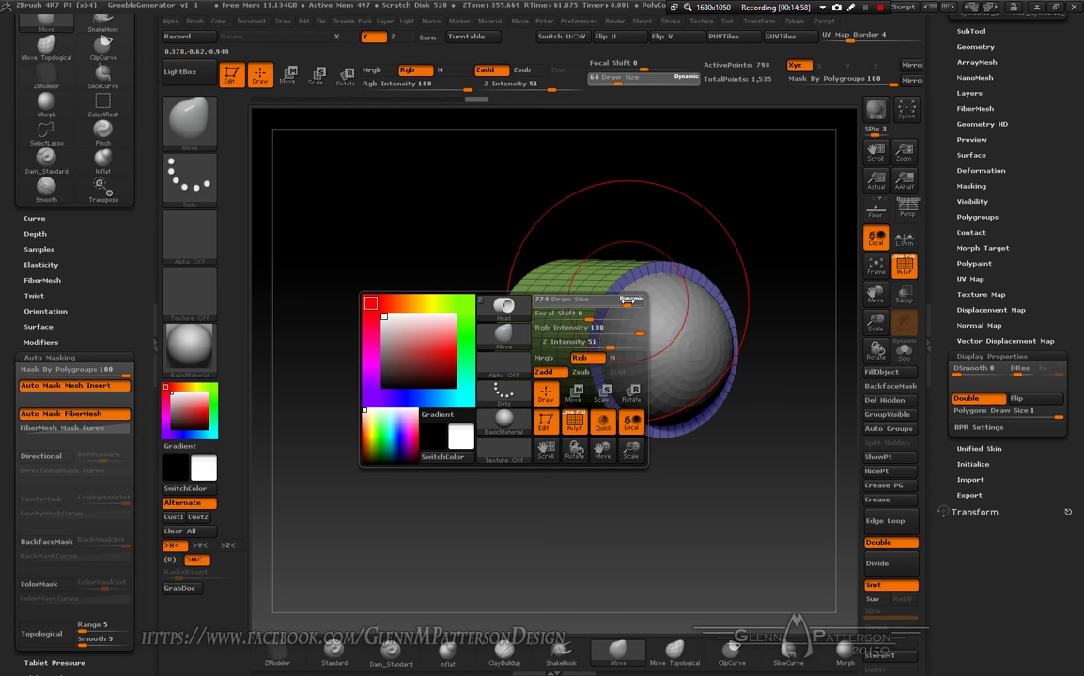
Step: Try pulling the Head's outer wall outward with the Move brush and undo the stroke
mouse_move(543, 303)
mouse_down()
mouse_move(484, 273)
mouse_move(470, 287)
mouse_move(496, 300)
mouse_move(479, 193)
mouse_move(496, 299)
mouse_move(541, 224)
mouse_move(514, 300)
mouse_up()
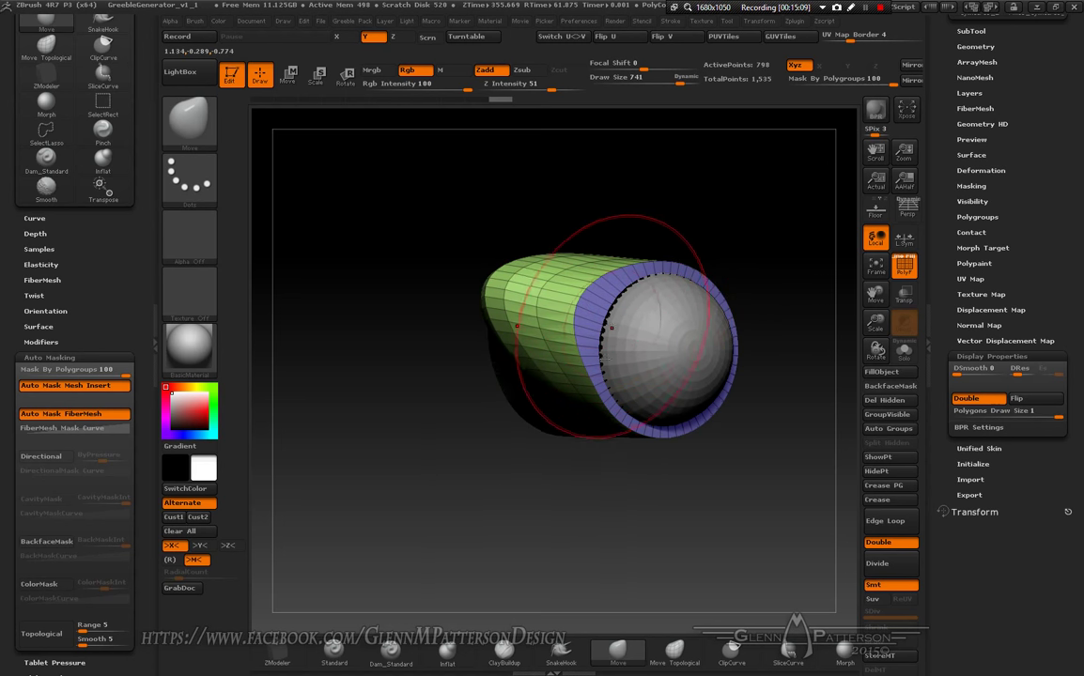
drag(580, 491, 632, 510)
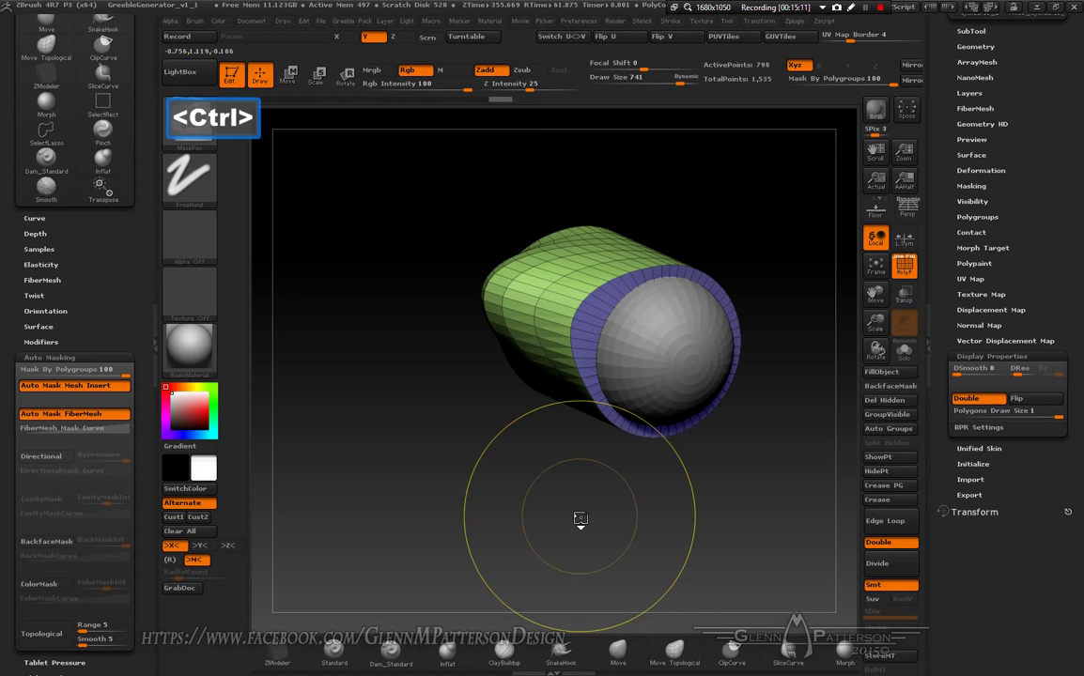
key(ctrl+z)
drag(573, 524, 607, 521)
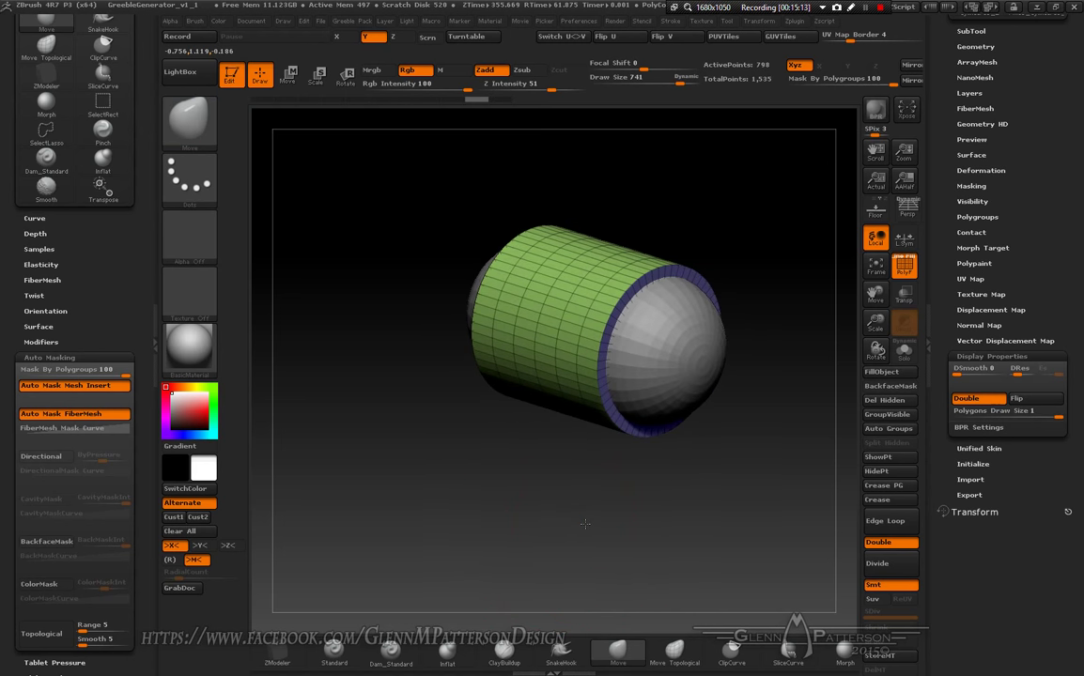
Step: Mask the entire Head subtool and clear the mask again
ctrl+shift+drag(573, 297, 575, 302)
ctrl+shift+click(553, 507)
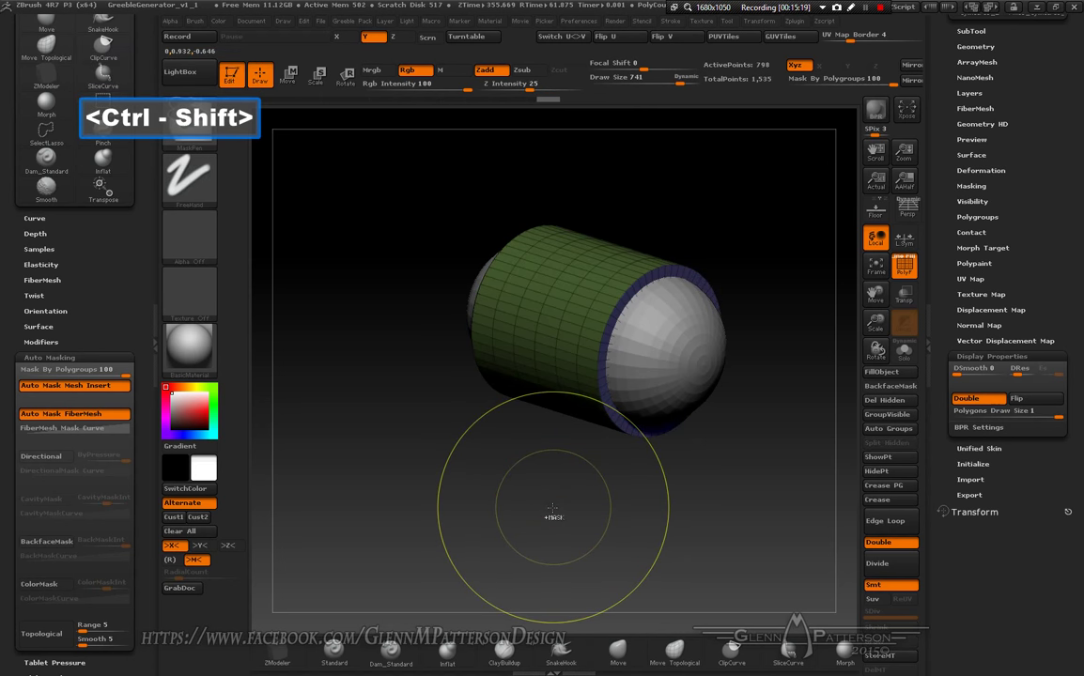
ctrl+click(553, 508)
drag(541, 509, 528, 246)
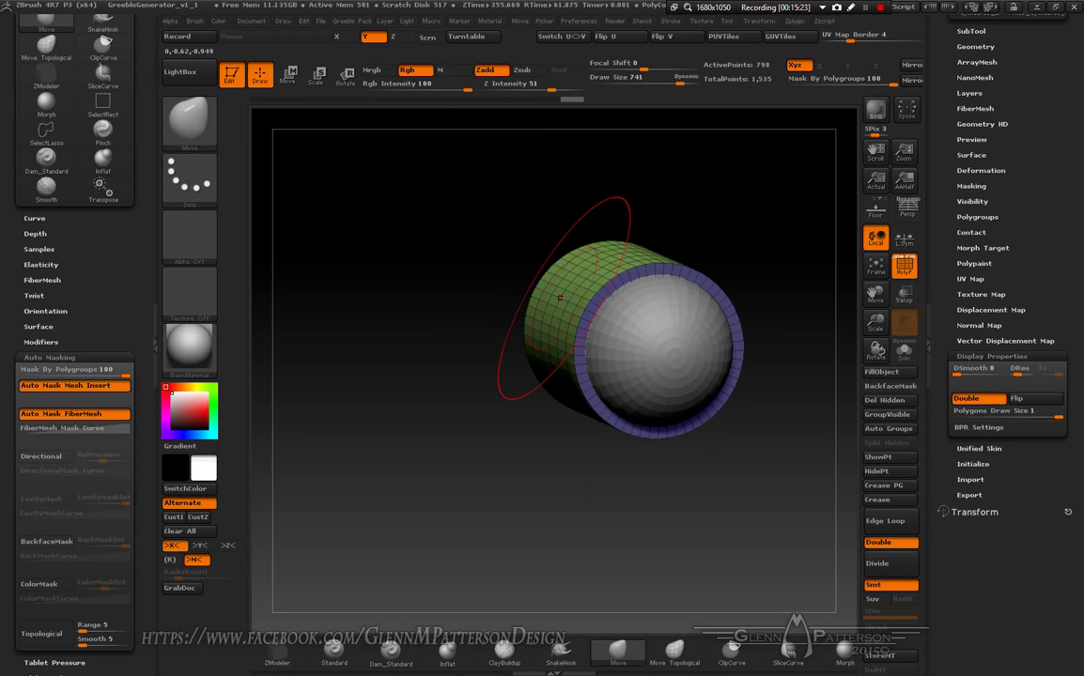
Step: Try stretching the upper part of the Head's green outer wall with the Move brush and undo the edit
drag(561, 298, 577, 241)
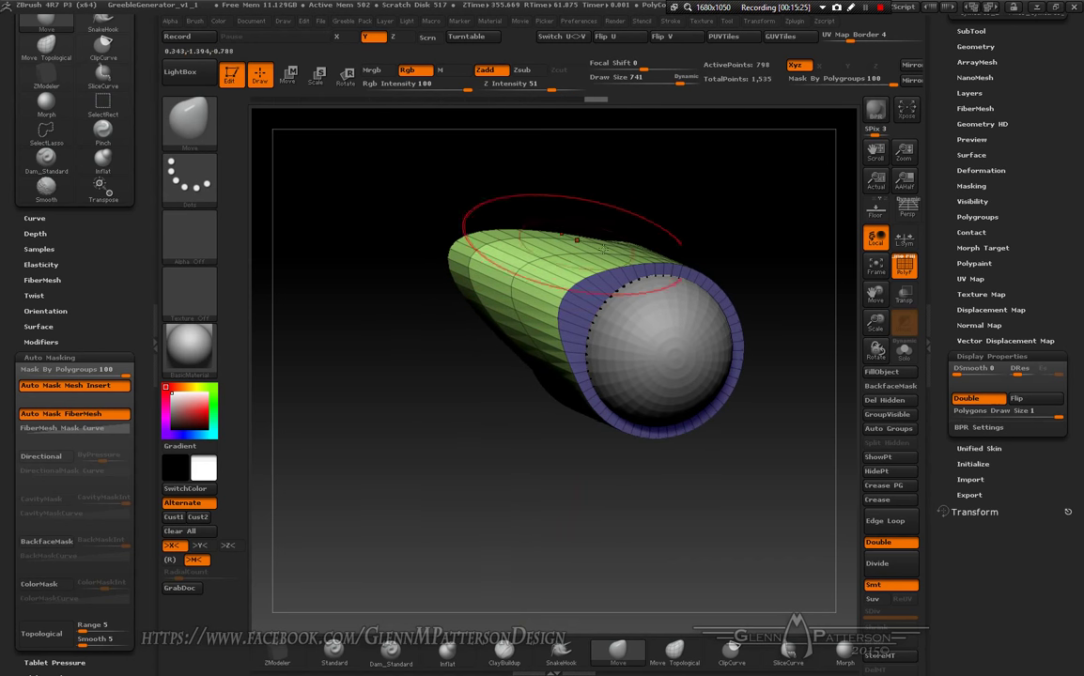
key(ctrl+z)
key(ctrl+z)
key(ctrl+z)
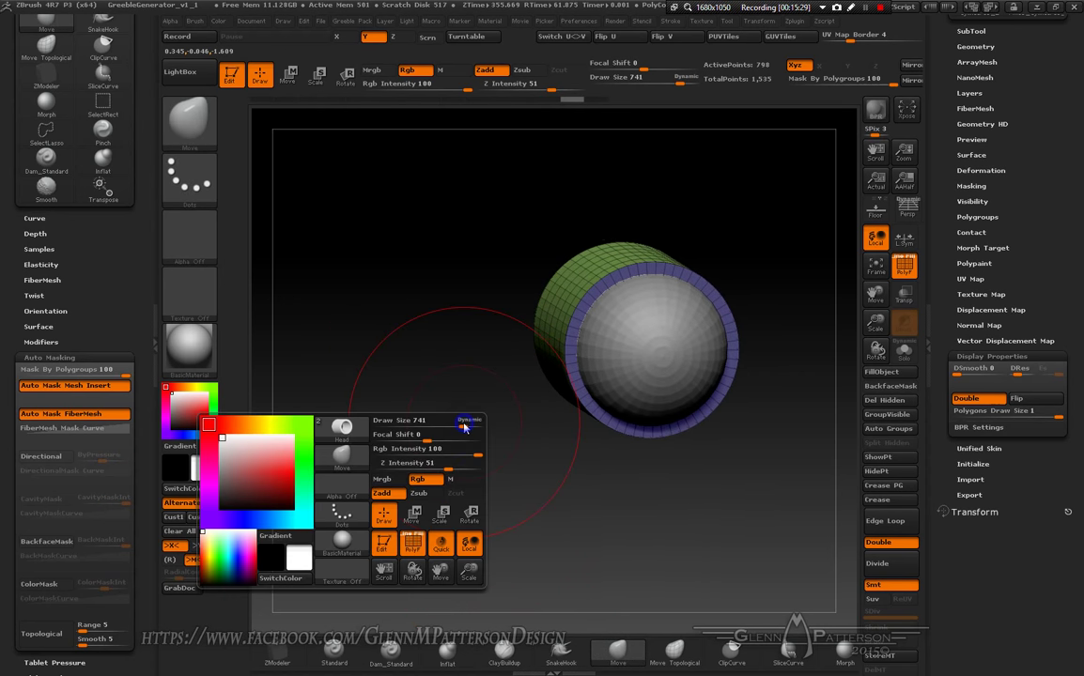
Step: Increase the Move brush's Draw Size to 1000 and align the model to a straight side view
key(space)
drag(460, 421, 491, 421)
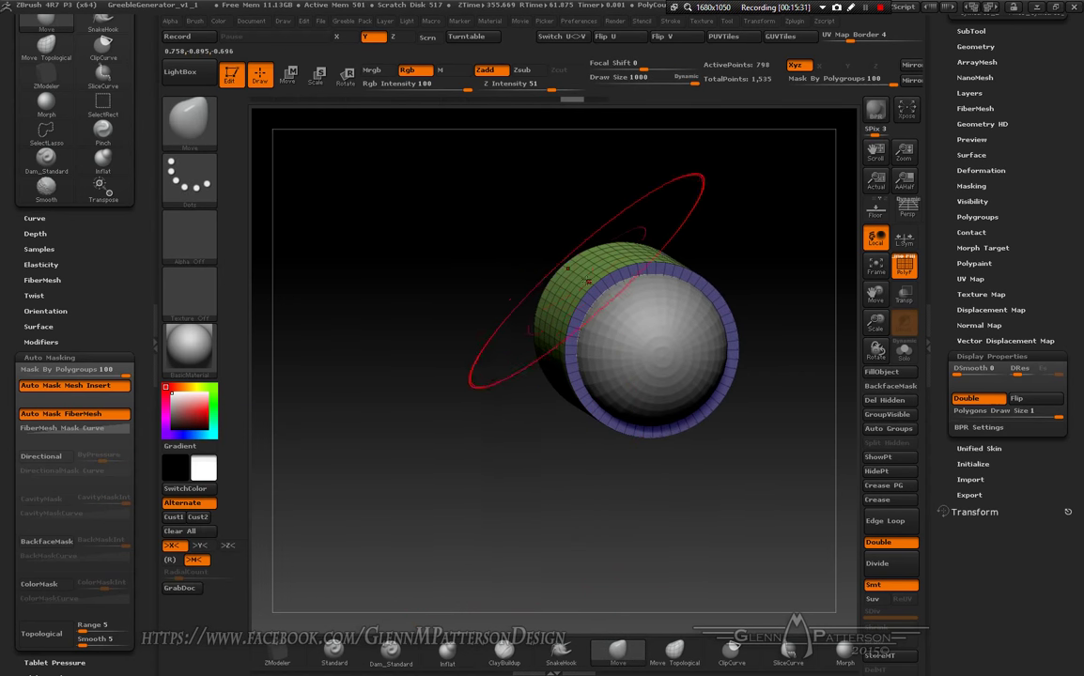
mouse_move(535, 455)
mouse_down()
mouse_move(559, 455)
mouse_move(559, 334)
mouse_move(475, 442)
mouse_move(542, 462)
mouse_up()
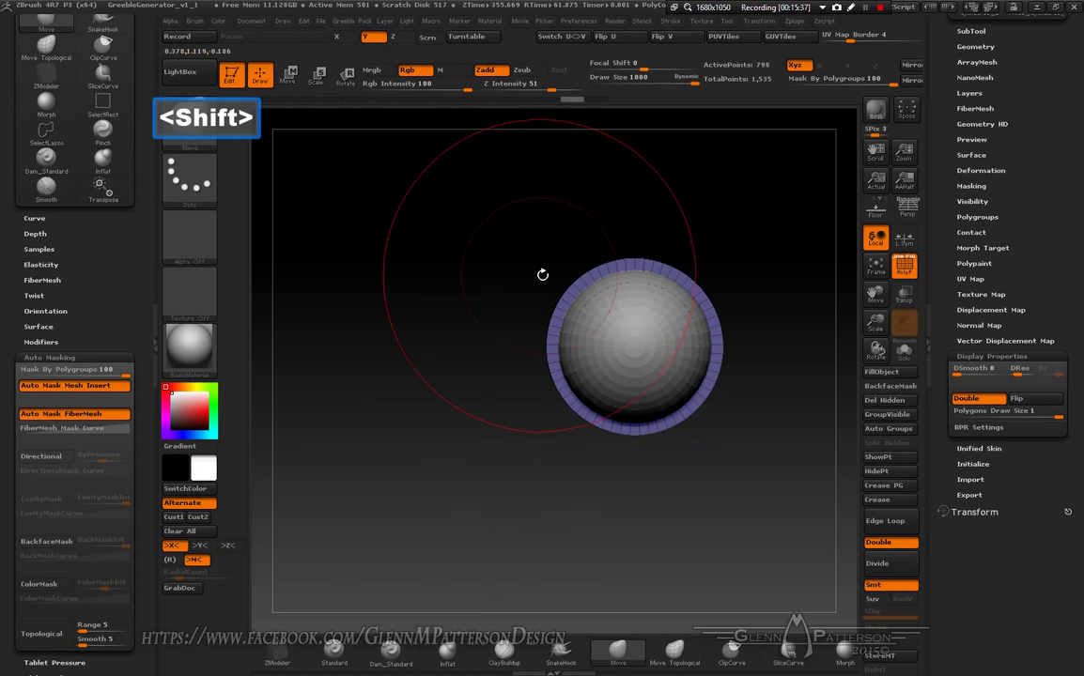
Step: Reshape the Head's round outline in side view with the Move brush, extending its upper rear, upper front and lower rear areas outward
drag(575, 275, 505, 213)
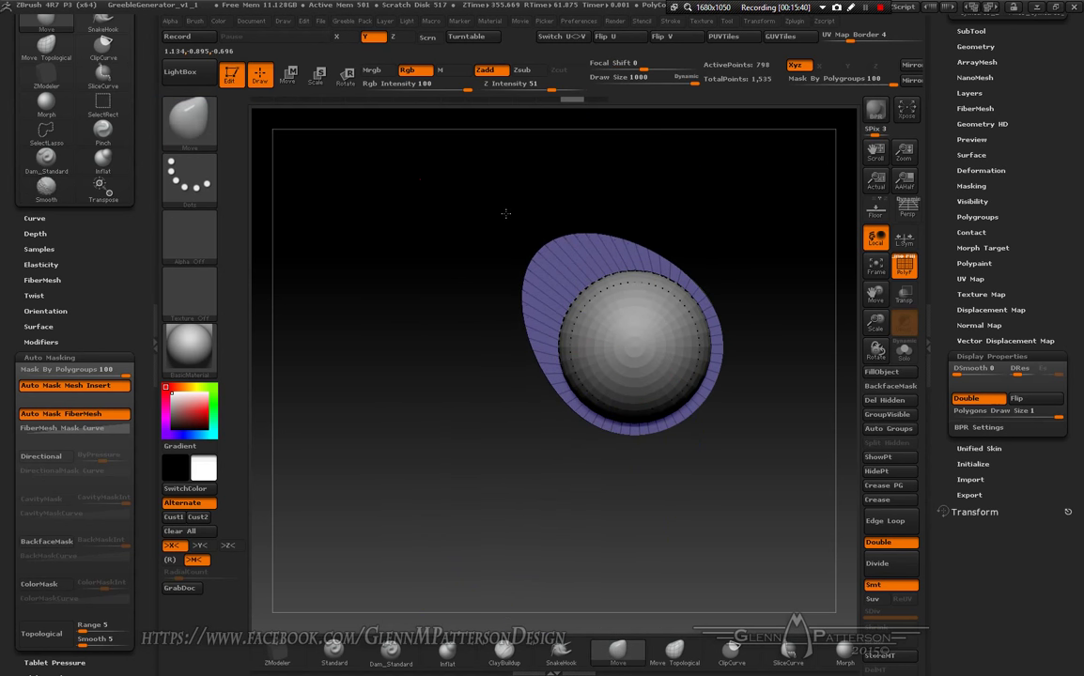
drag(683, 261, 719, 141)
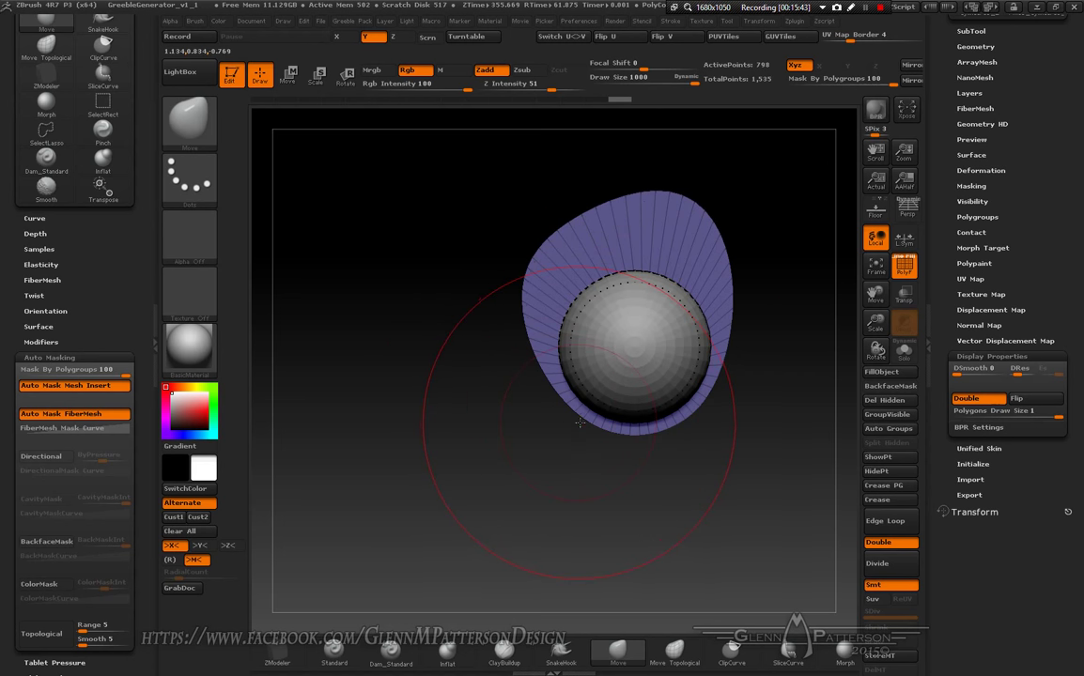
drag(570, 434, 429, 597)
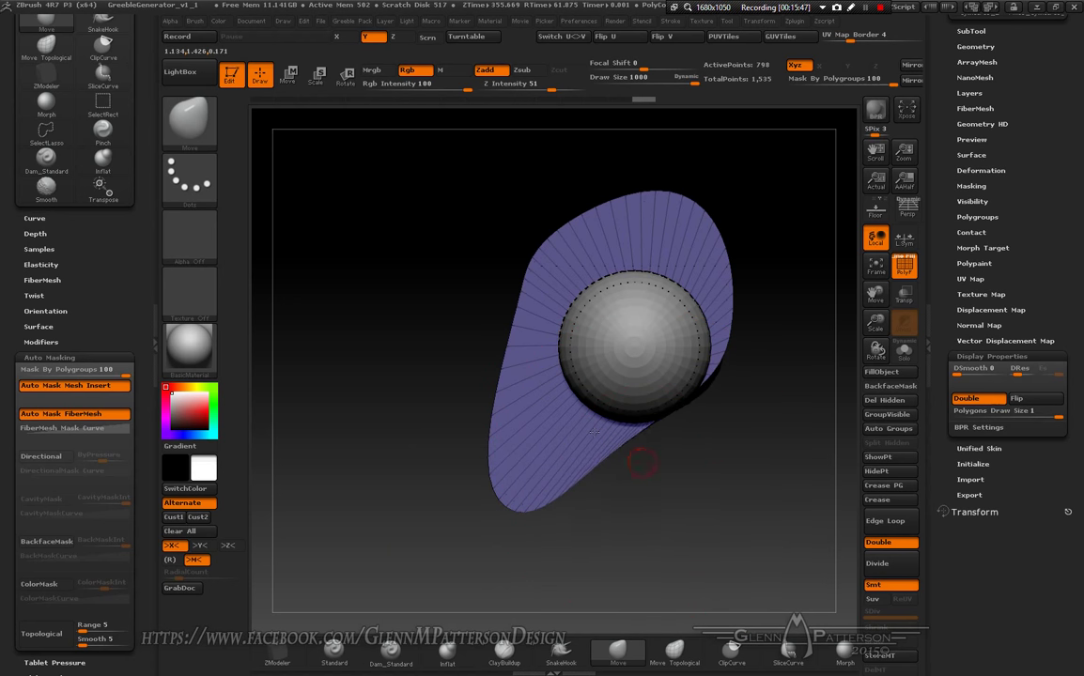
mouse_move(661, 496)
mouse_down()
mouse_move(694, 513)
mouse_move(724, 470)
mouse_move(702, 357)
mouse_move(763, 346)
mouse_up()
drag(610, 203, 599, 158)
Step: Pull the Head's front and rear edges slightly farther outward from the Ears mesh with the Move brush
mouse_move(696, 499)
mouse_down()
mouse_move(699, 527)
mouse_move(685, 528)
mouse_move(673, 563)
mouse_up()
right_drag(672, 563, 640, 545)
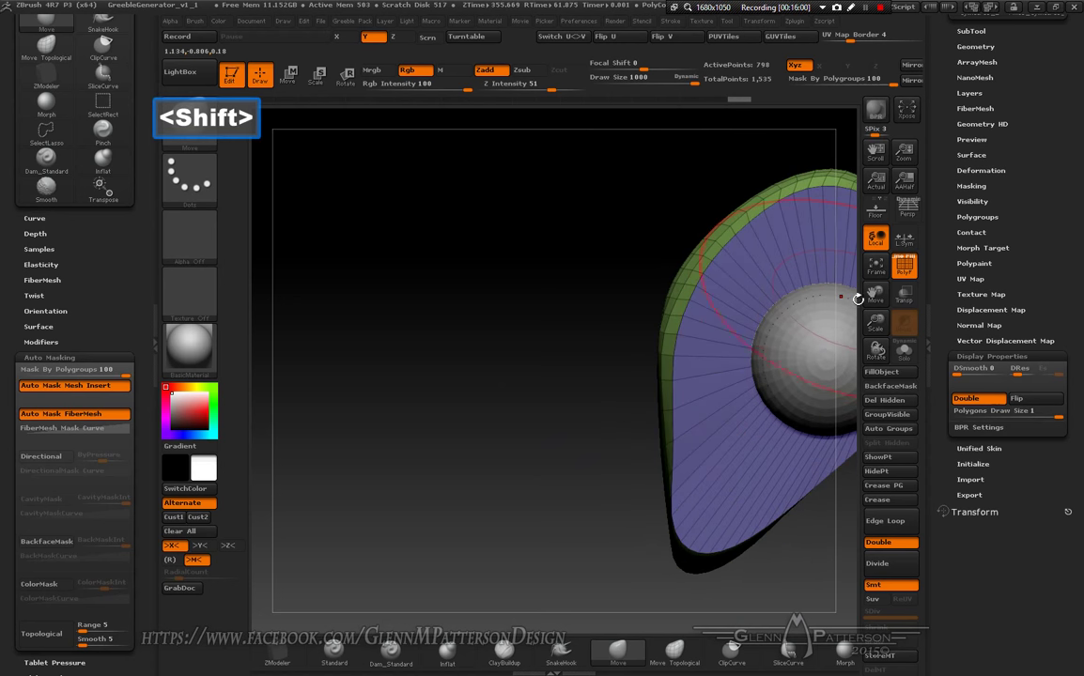
drag(873, 294, 733, 264)
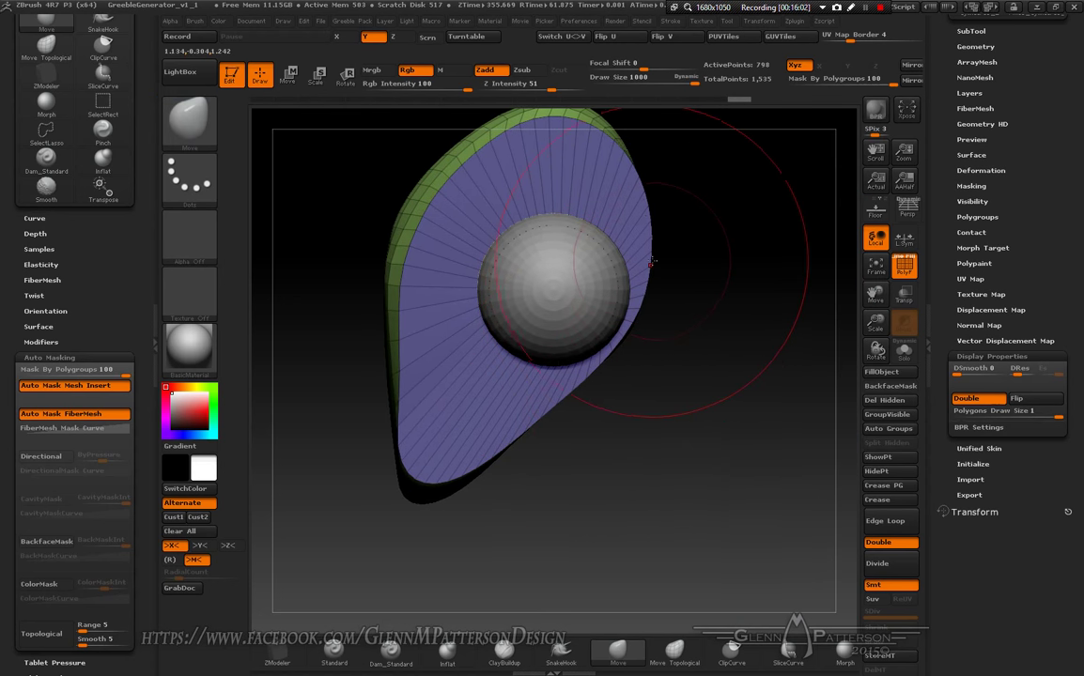
drag(645, 280, 652, 281)
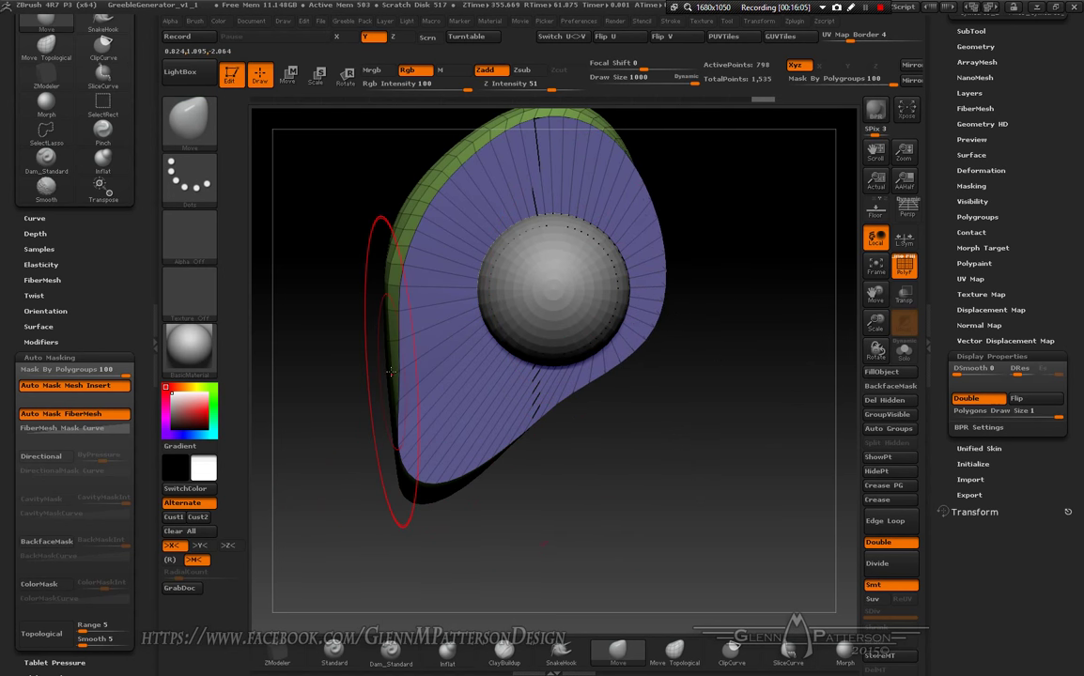
mouse_move(391, 372)
mouse_down()
mouse_move(345, 375)
mouse_move(369, 374)
mouse_up()
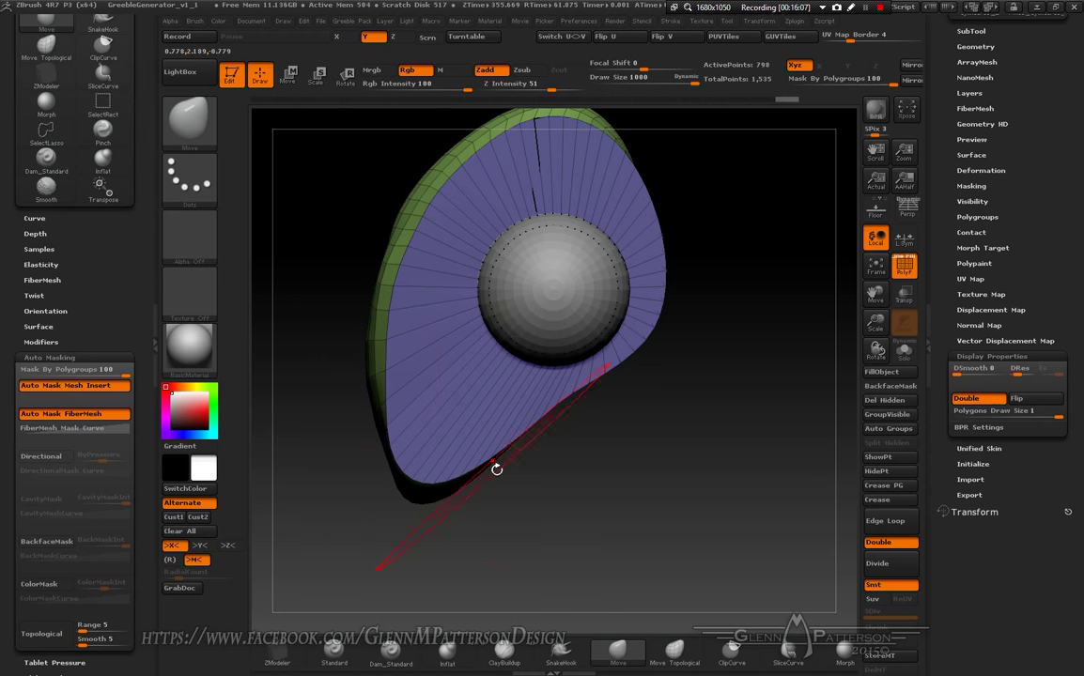
Step: Lower the Smooth brush's Z Intensity to 12 and smooth the rim between the Head's side faces and green outer wall
drag(598, 510, 791, 368)
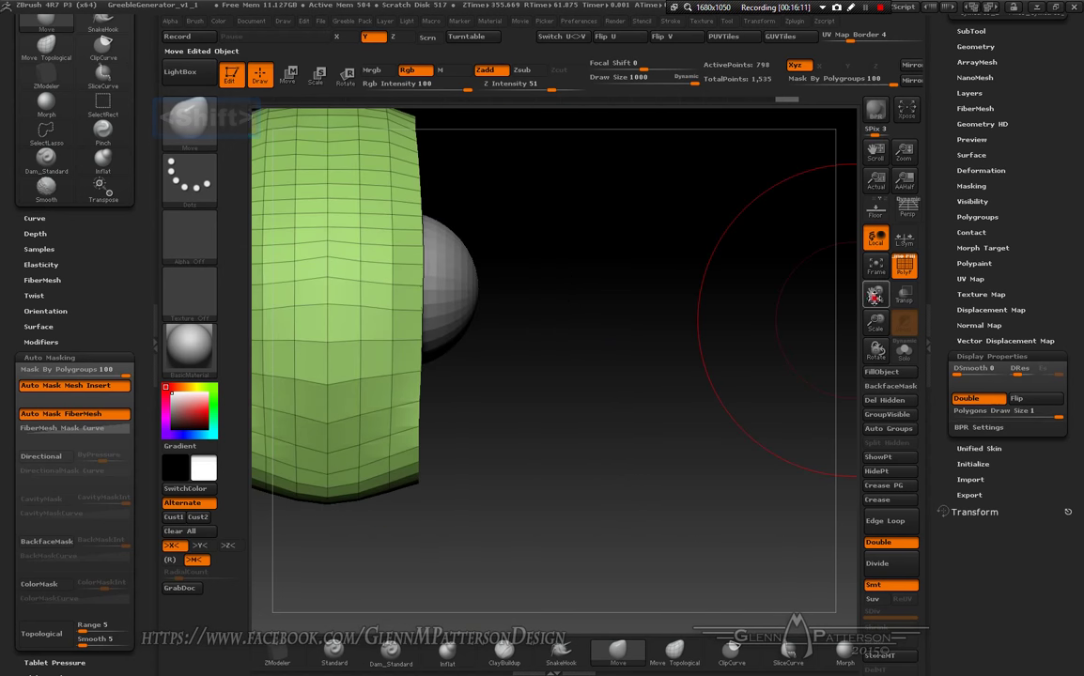
drag(875, 295, 986, 303)
drag(766, 186, 747, 188)
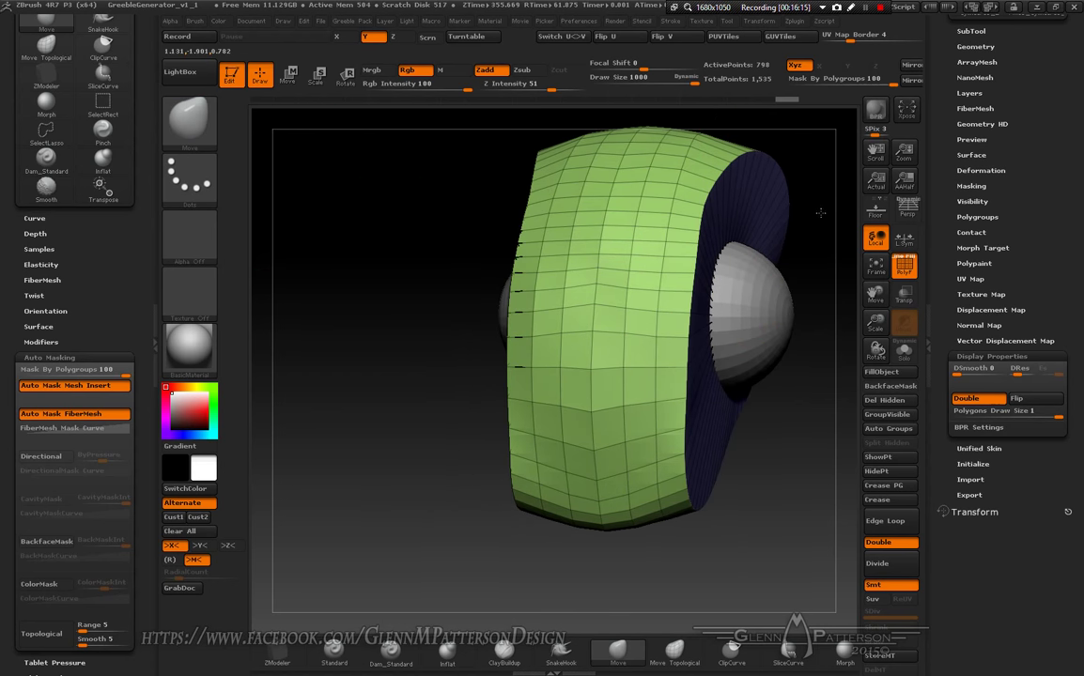
drag(691, 510, 624, 512)
drag(696, 552, 777, 612)
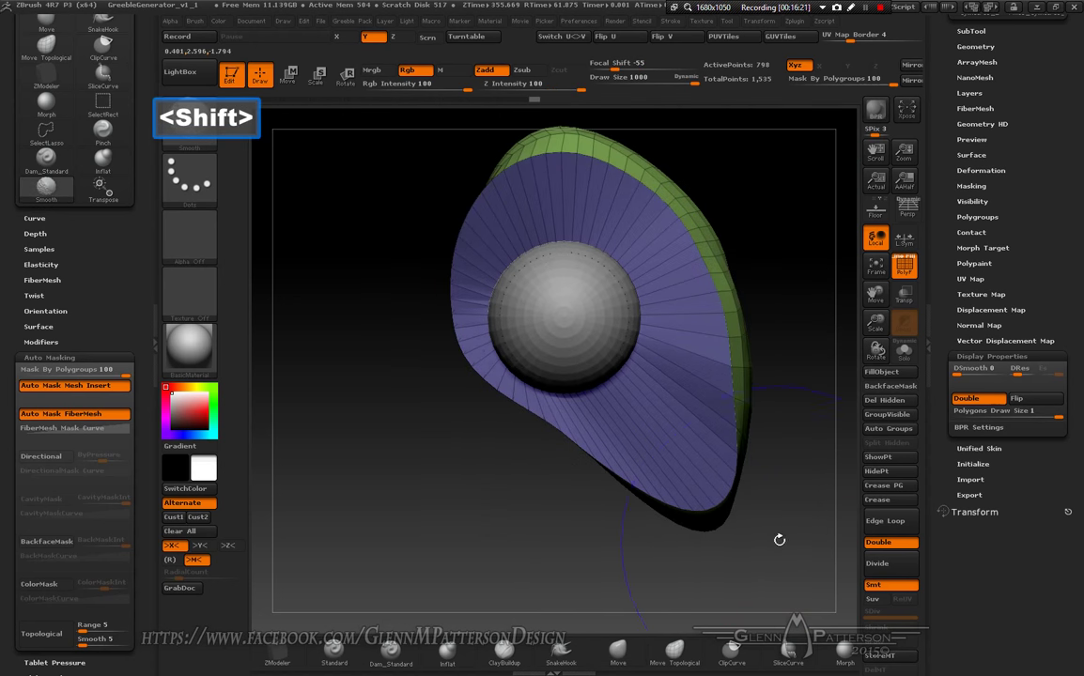
key(shift)
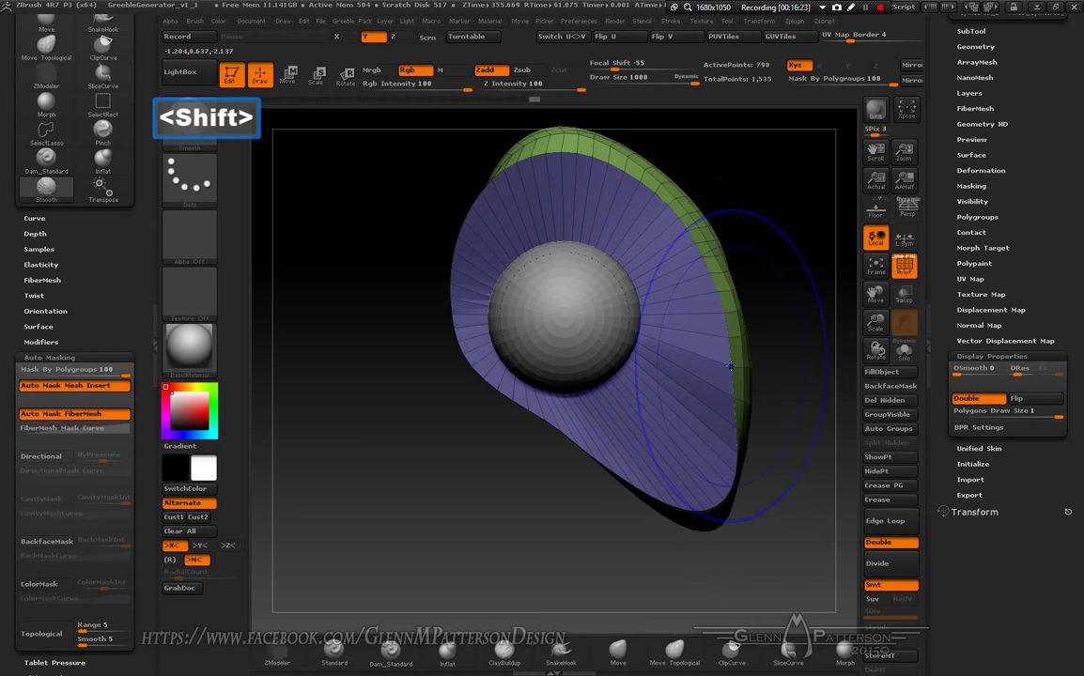
key(shift)
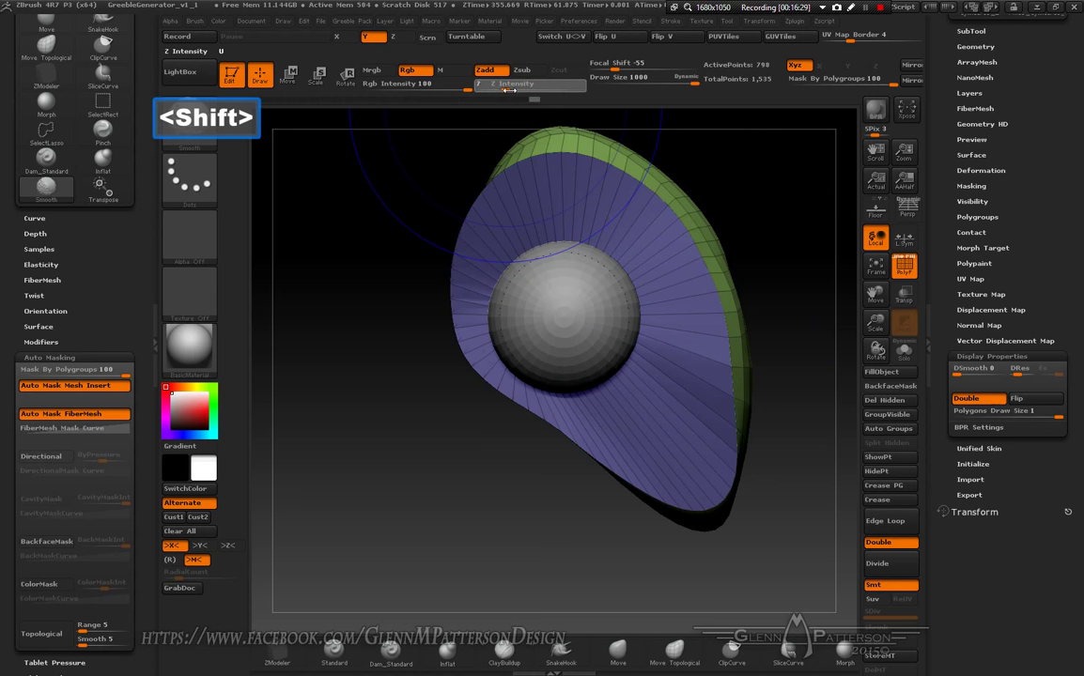
mouse_move(733, 392)
shift+mouse_down()
mouse_move(745, 368)
mouse_move(722, 272)
mouse_move(683, 218)
mouse_move(612, 159)
mouse_move(513, 160)
shift+mouse_up()
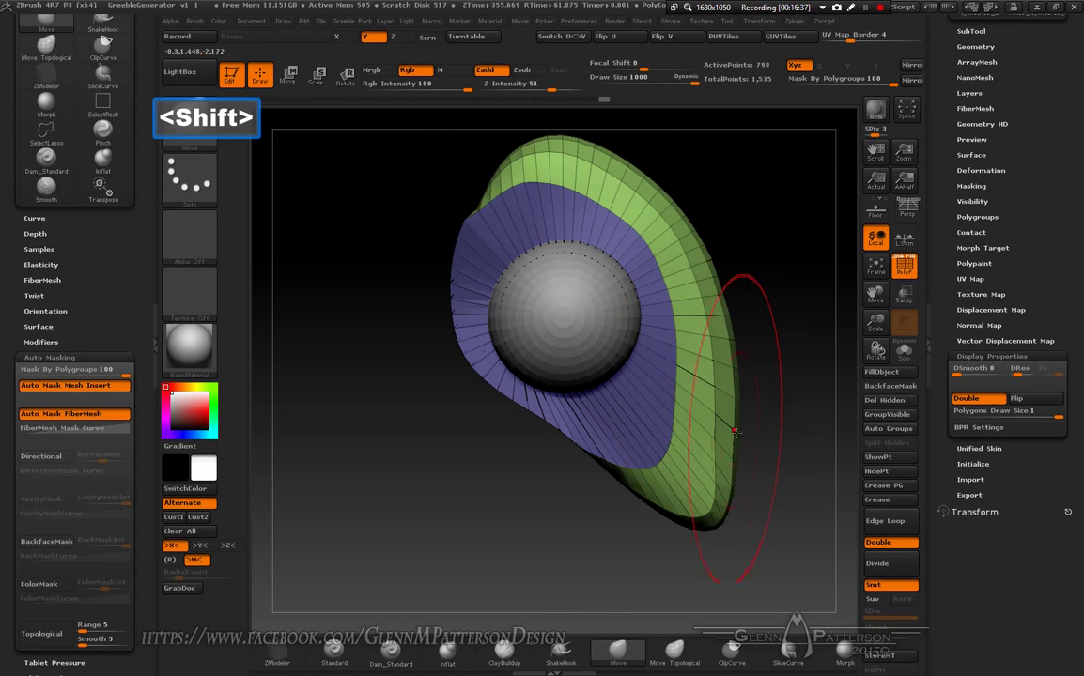
Step: Refine the Head's front edge and underside around the Ears mesh with brush strokes
mouse_move(747, 437)
mouse_down()
mouse_move(769, 445)
mouse_move(812, 432)
mouse_up()
mouse_move(491, 267)
shift+mouse_down()
mouse_move(517, 294)
mouse_move(523, 357)
shift+mouse_up()
shift+drag(527, 404, 570, 474)
mouse_move(738, 520)
mouse_down()
mouse_move(567, 480)
mouse_move(581, 483)
mouse_up()
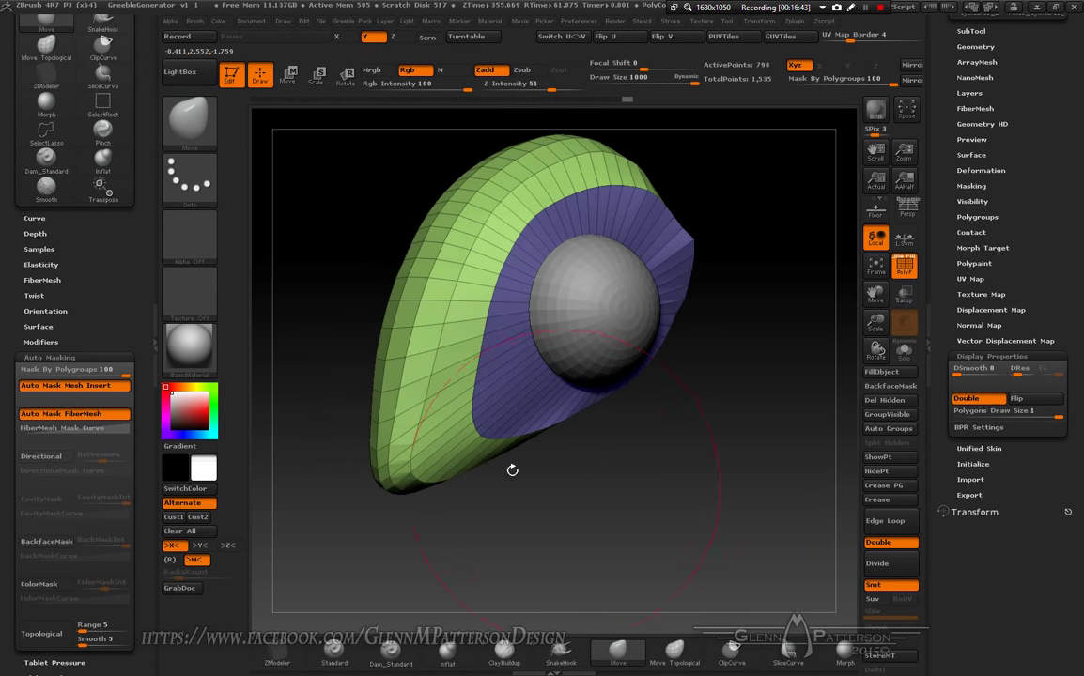
Step: Try reshaping the lower rear of the Head's green outer wall and undo the stroke
key(shift)
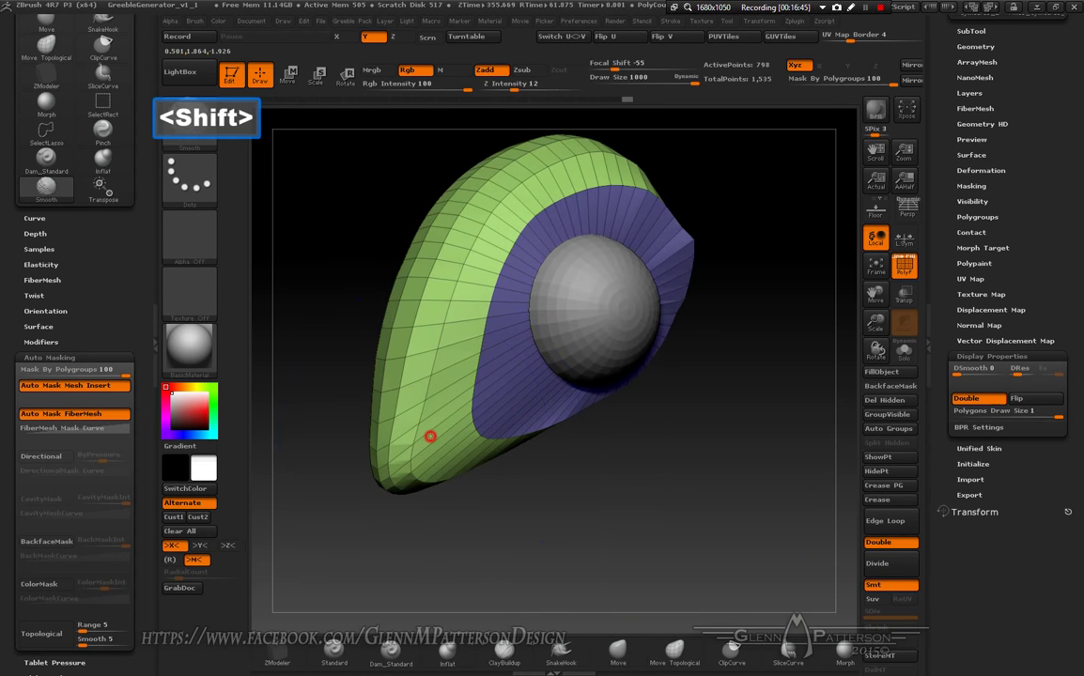
mouse_move(430, 437)
shift+mouse_down()
mouse_move(410, 395)
mouse_move(442, 420)
shift+mouse_up()
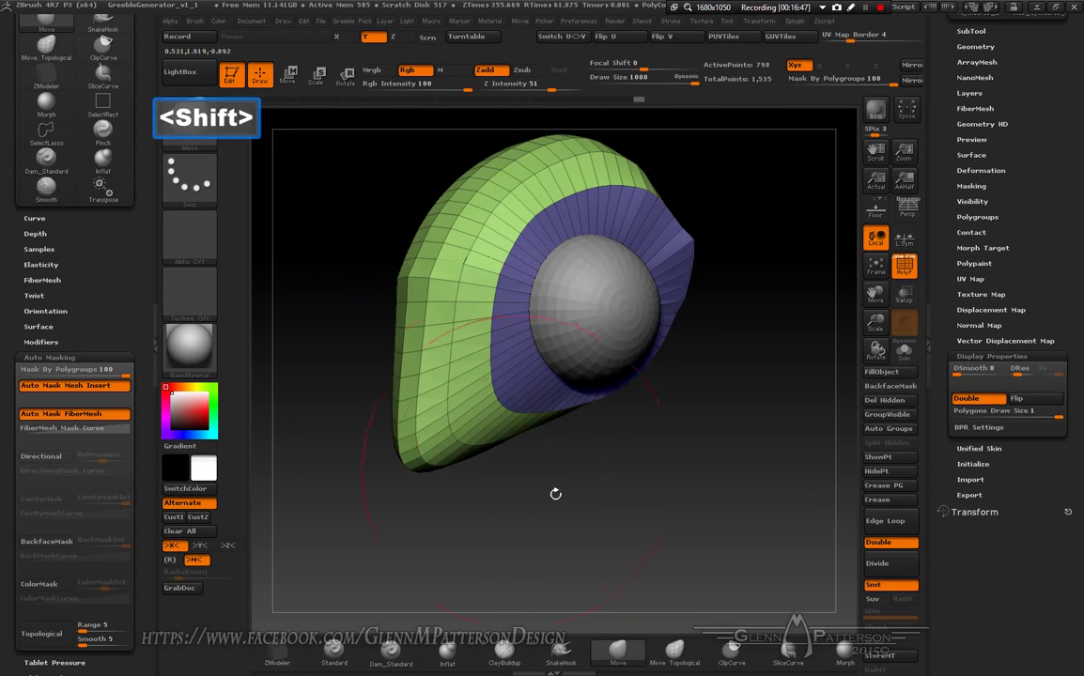
key(ctrl+z)
Step: Polish the Head's surface with the Polish By Features and Polish By Groups deformations
drag(540, 481, 657, 488)
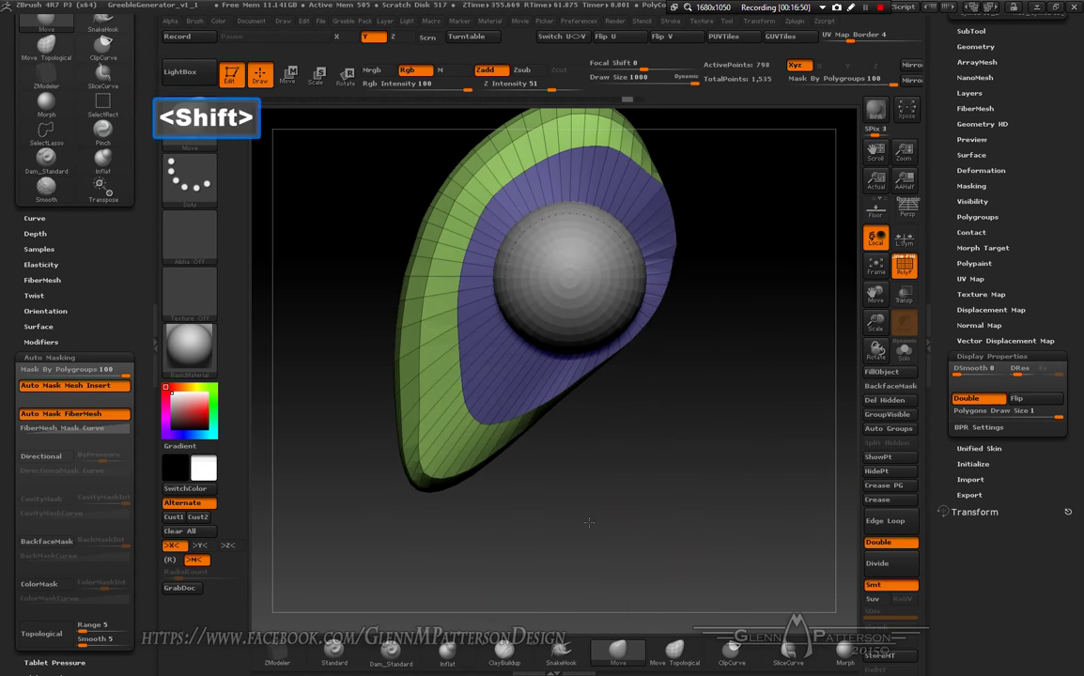
click(982, 170)
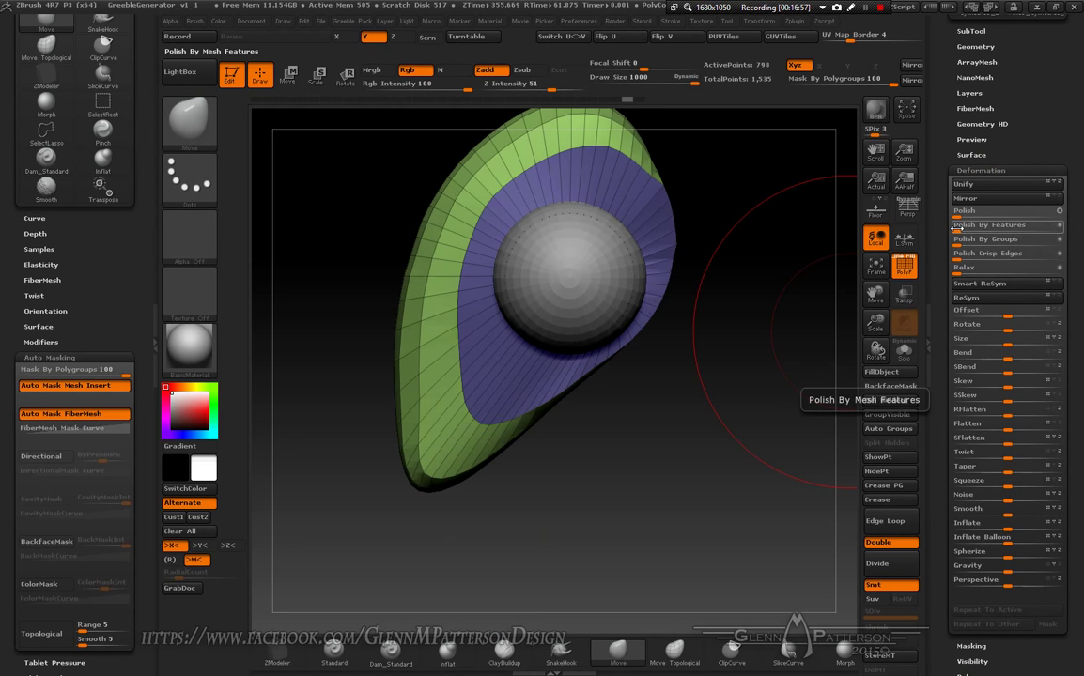
drag(970, 227, 978, 229)
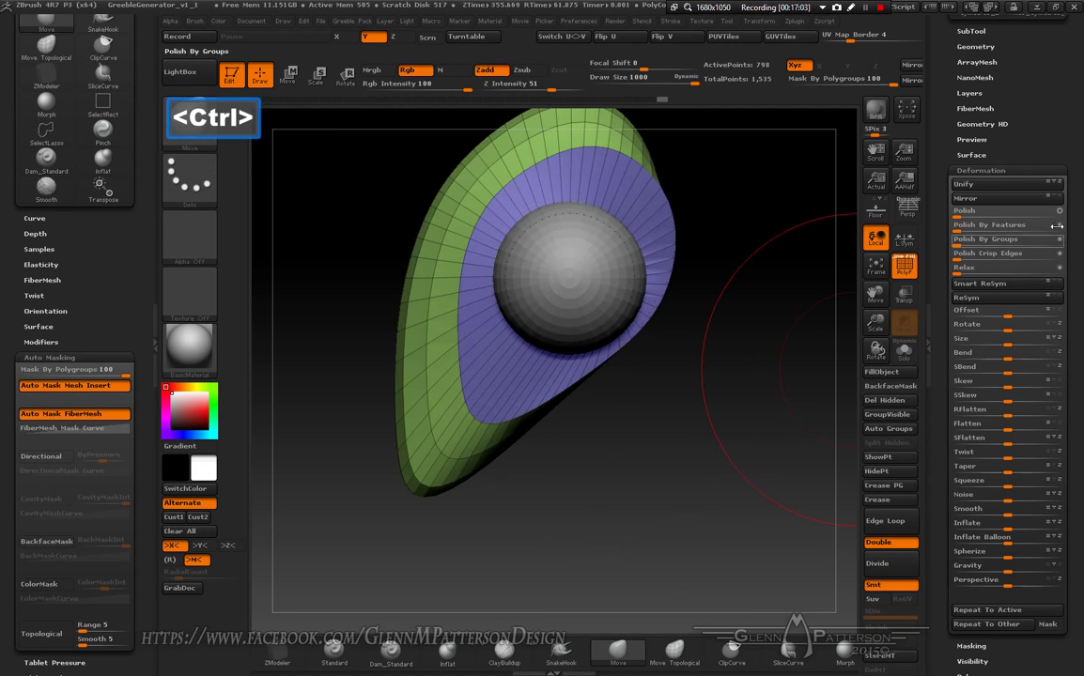
drag(967, 228, 981, 244)
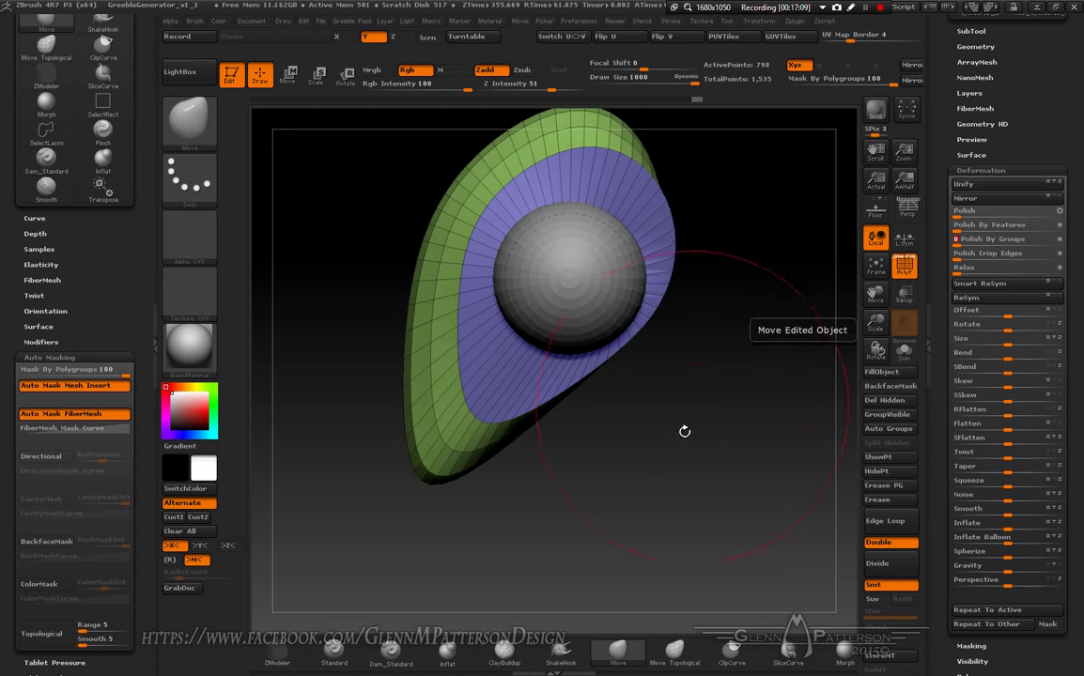
Step: Reduce the Draw Size to 468 and draw the front rim of the Head's purple side face inward around the Ears mesh
drag(685, 430, 697, 461)
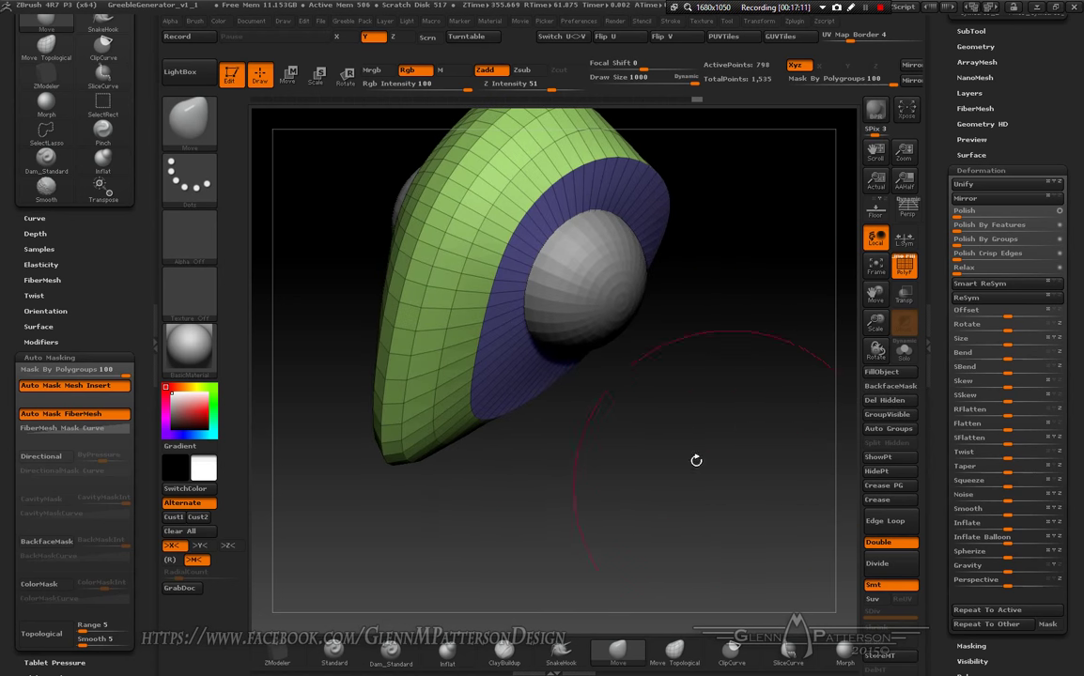
key(space)
drag(485, 322, 455, 327)
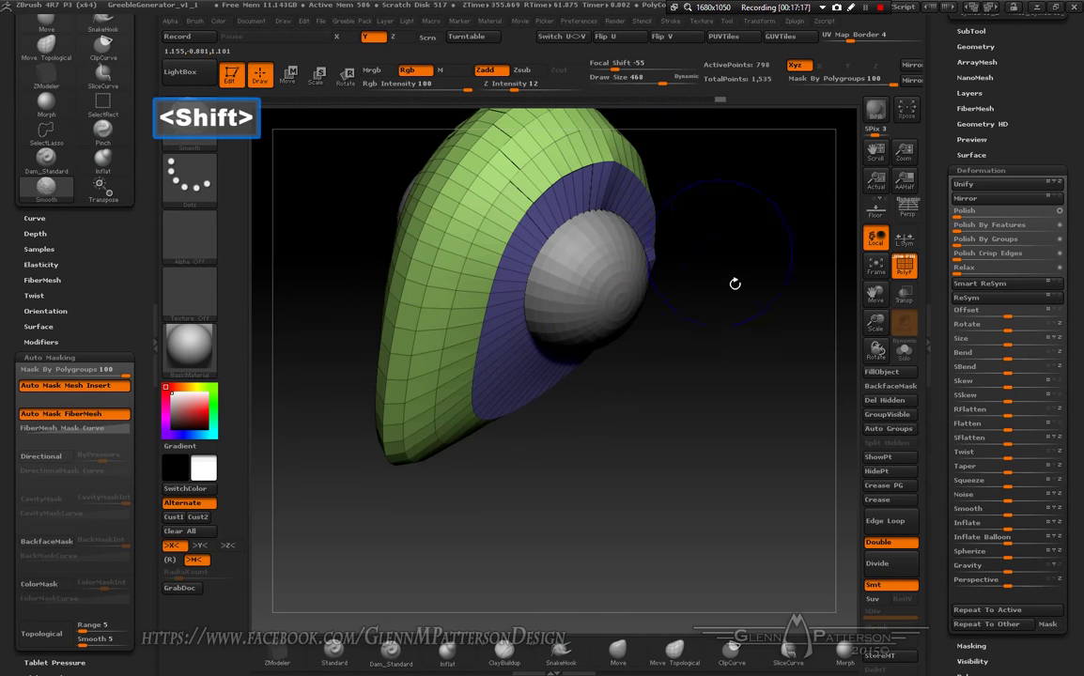
Step: Reapply the last polish to the Head and bring its lower edge up toward the Ears mesh with Move and smoothing strokes
mouse_move(738, 283)
shift+mouse_down()
mouse_move(731, 298)
mouse_move(800, 267)
shift+mouse_up()
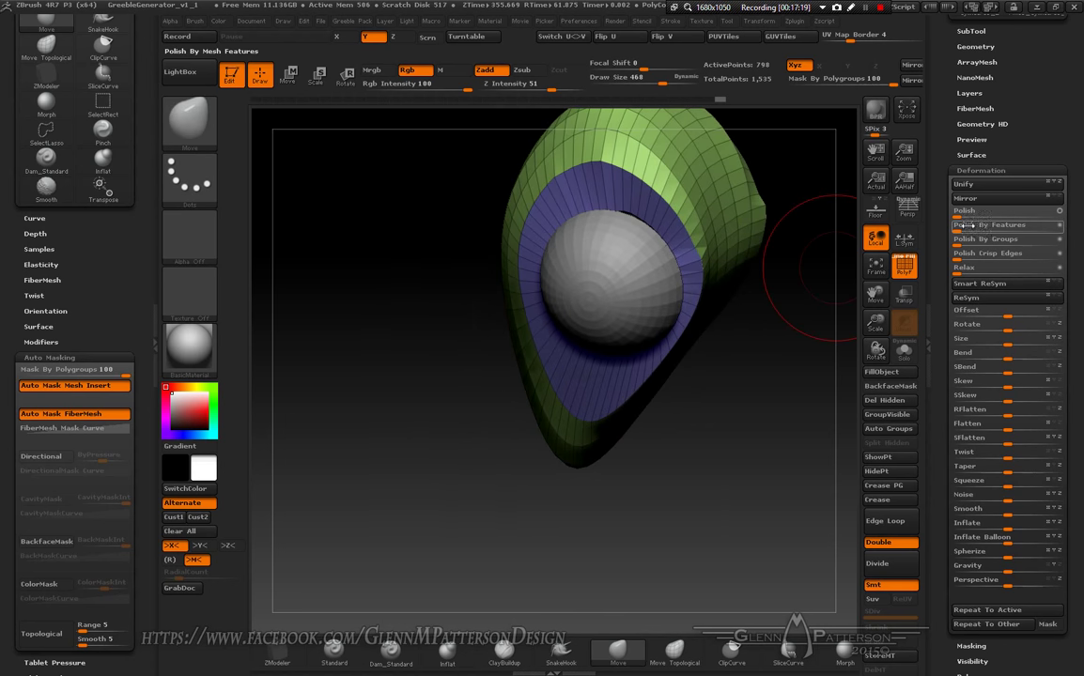
click(991, 609)
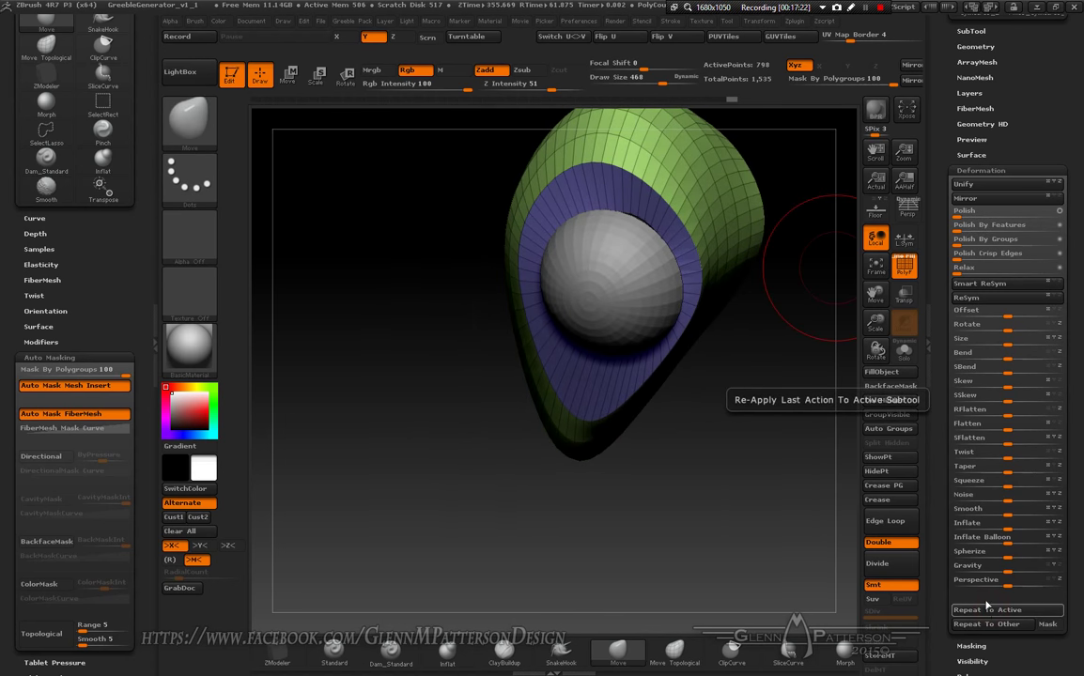
drag(713, 537, 838, 482)
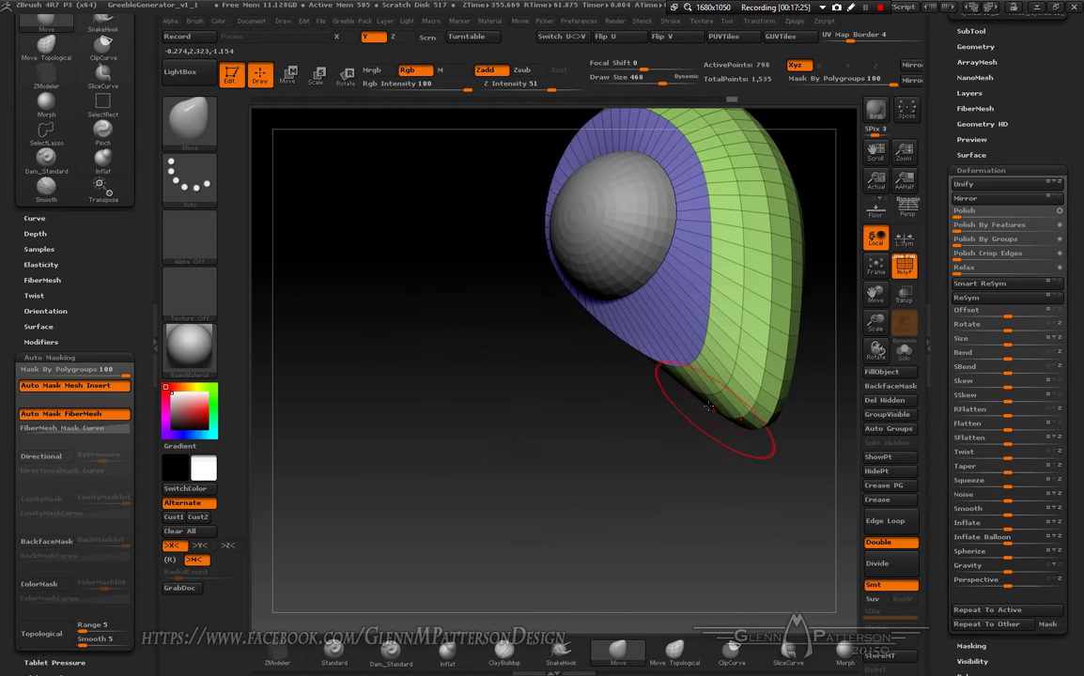
shift+drag(693, 374, 724, 223)
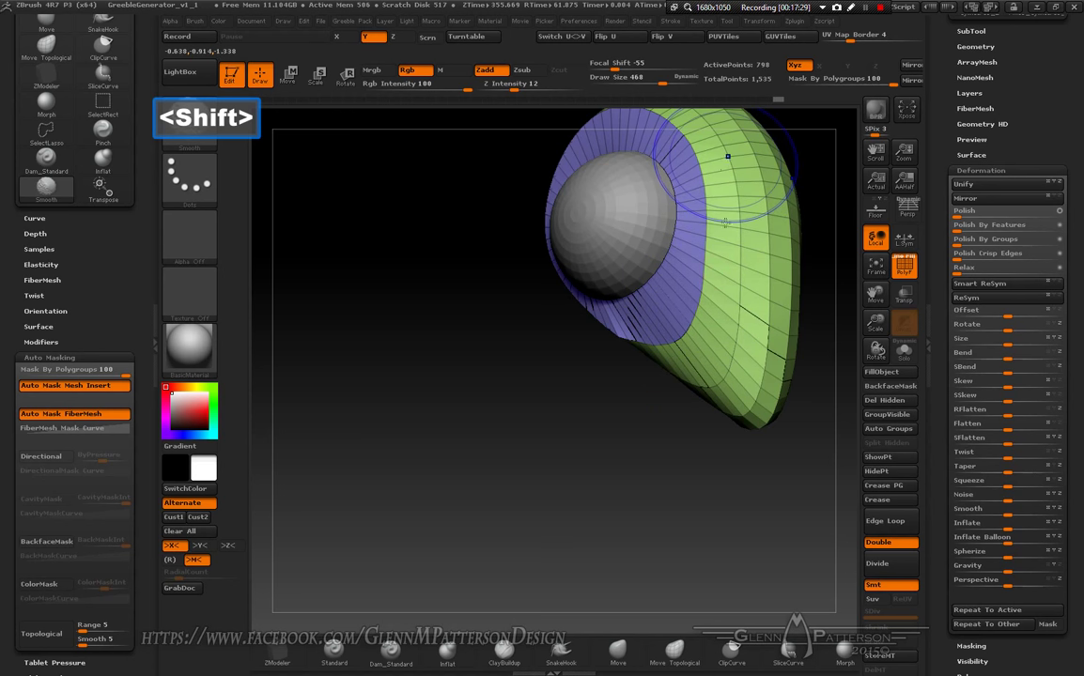
drag(1008, 516, 1037, 516)
Step: Increase the Draw Size to 854 and push the Head's underside up below the Ears mesh in side view
drag(686, 533, 635, 498)
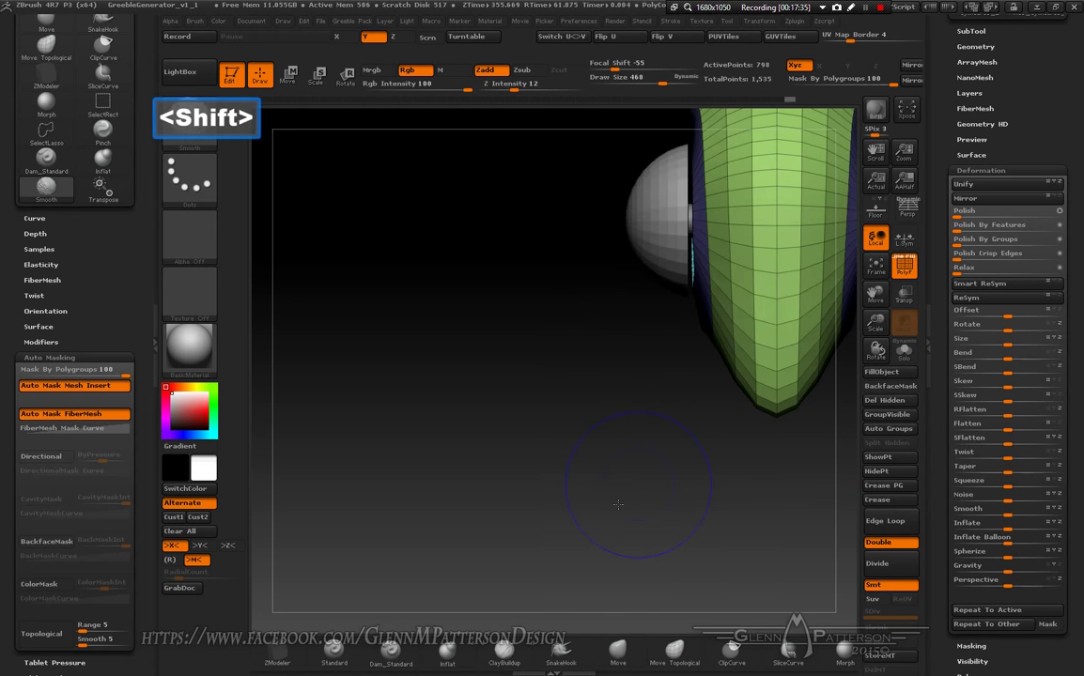
drag(704, 531, 636, 516)
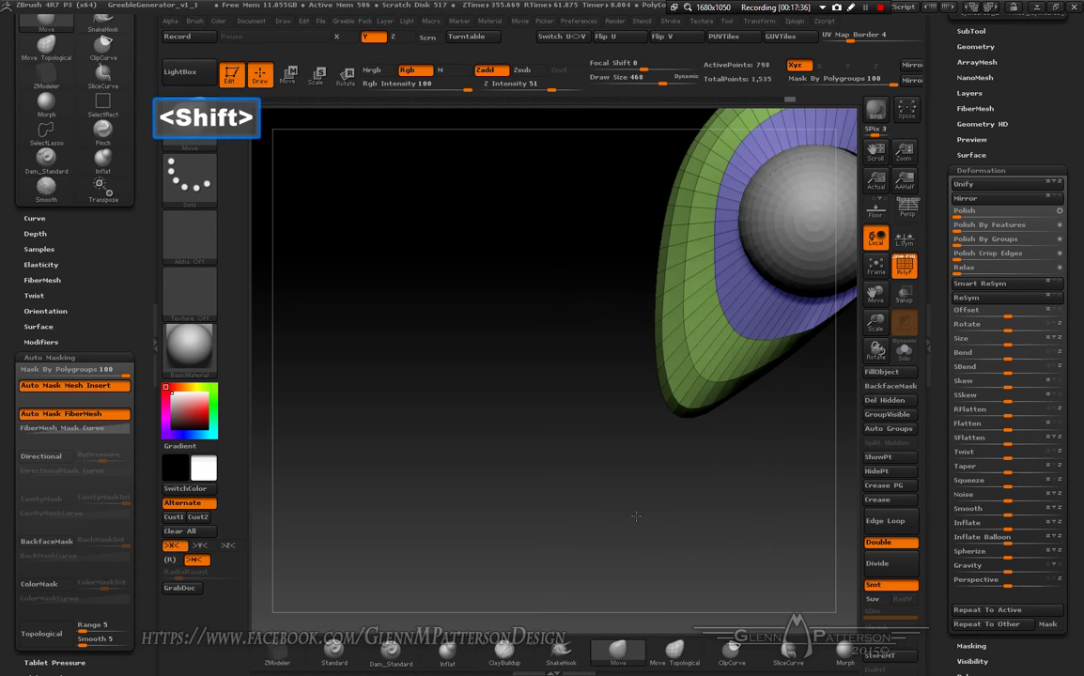
click(875, 268)
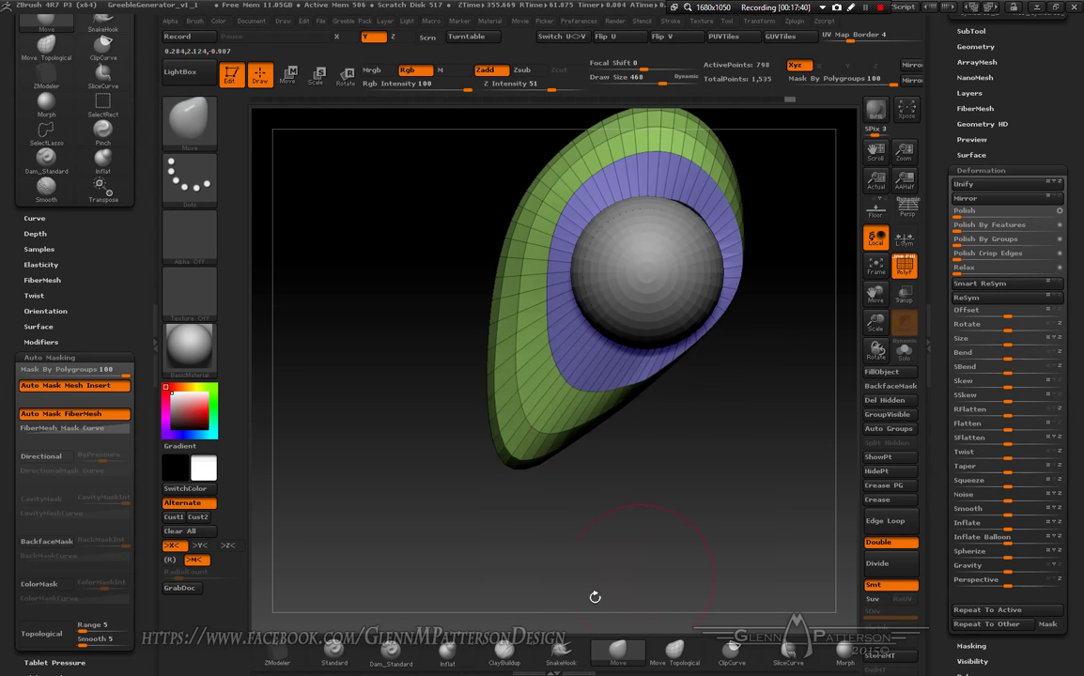
key(space)
mouse_move(576, 445)
mouse_down()
mouse_move(602, 448)
mouse_move(593, 412)
mouse_move(615, 382)
mouse_move(604, 370)
mouse_up()
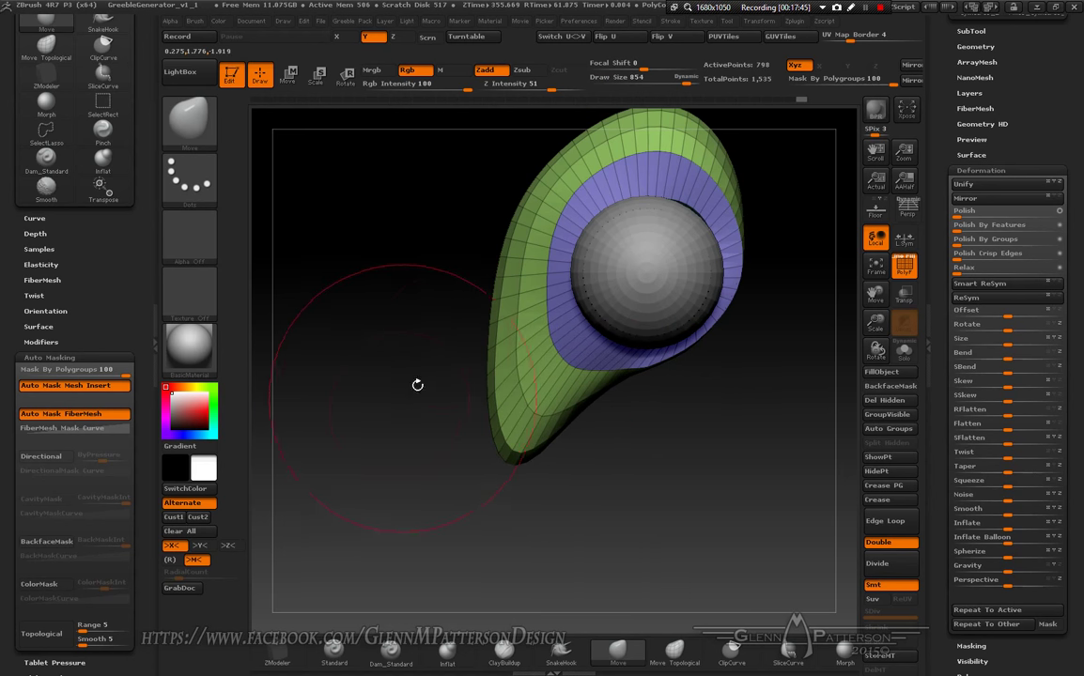
Step: Bulge the Head's rear curve outward, shorten its lower tip with the Move brush, and smooth the lower rear edge
drag(497, 262, 480, 257)
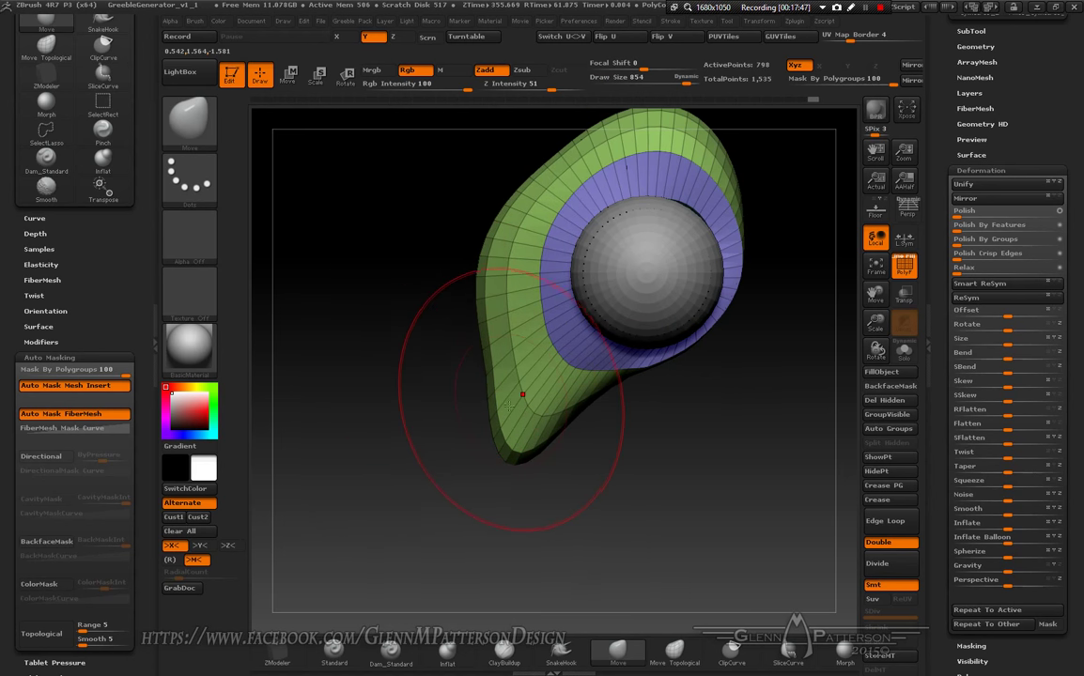
mouse_move(508, 406)
mouse_down()
mouse_move(496, 430)
mouse_move(537, 430)
mouse_move(543, 411)
mouse_up()
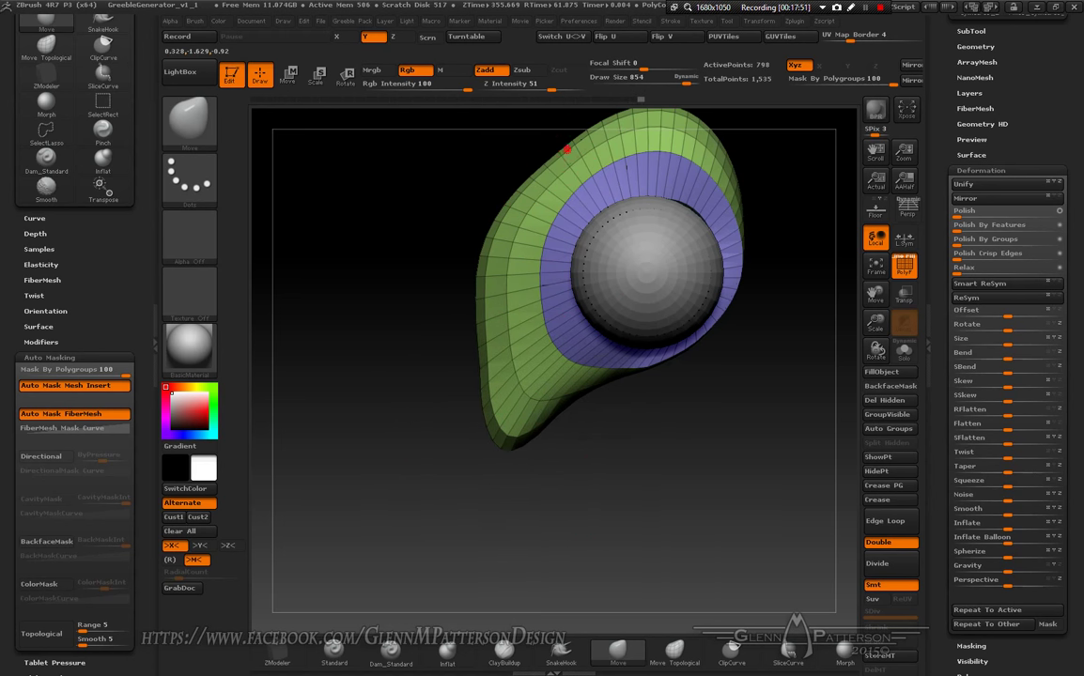
drag(566, 148, 552, 134)
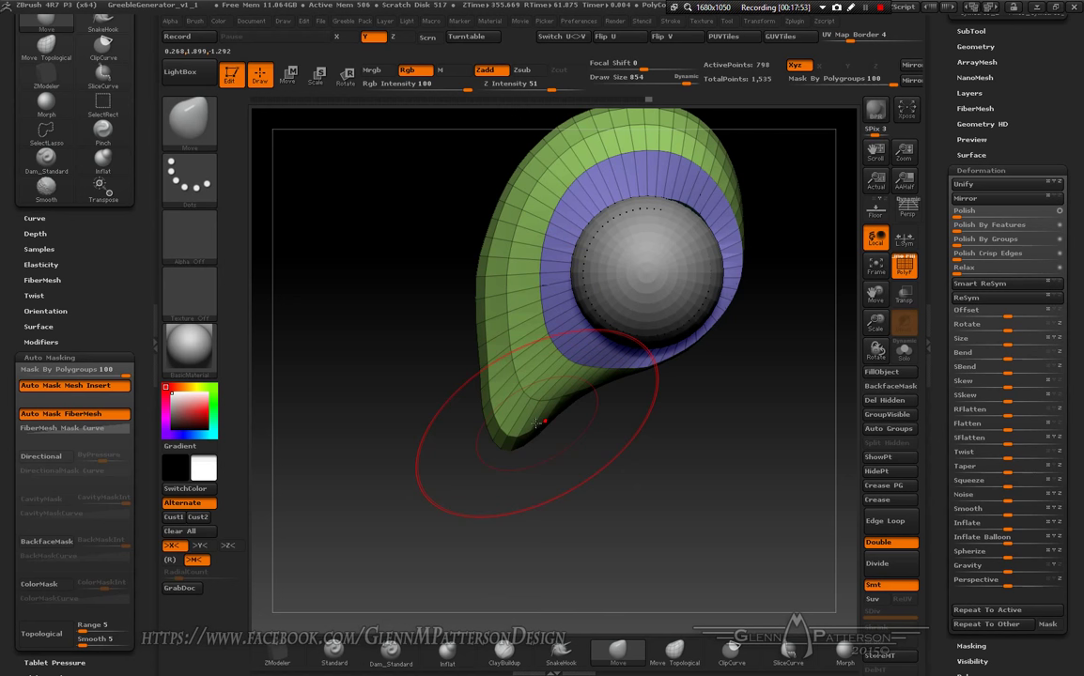
drag(537, 422, 558, 411)
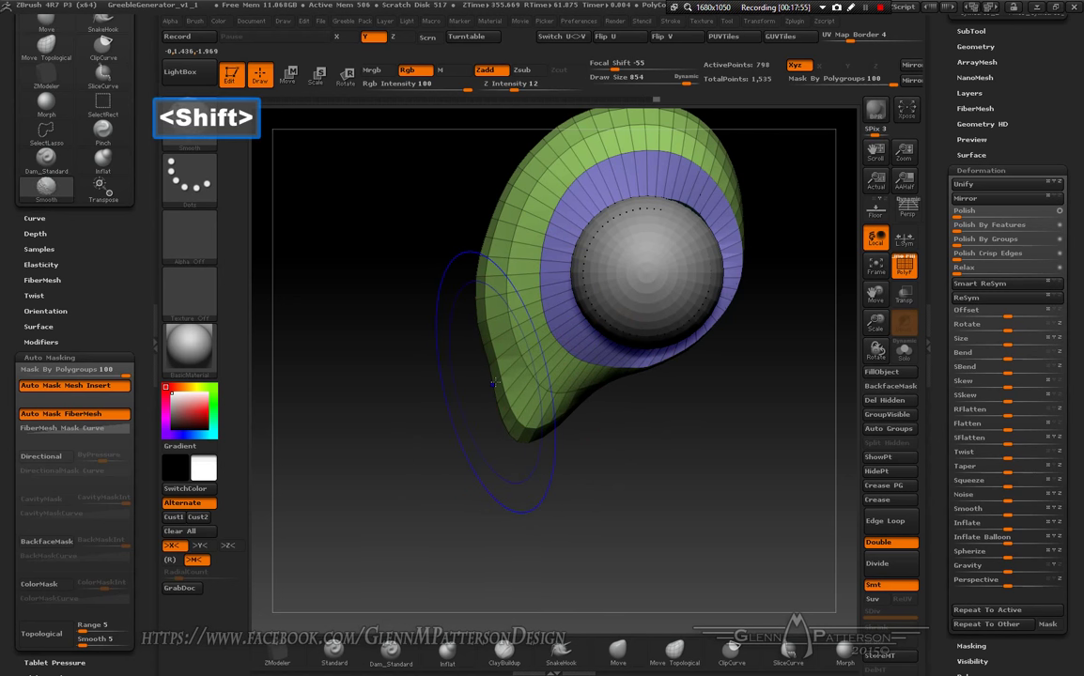
shift+drag(493, 383, 496, 432)
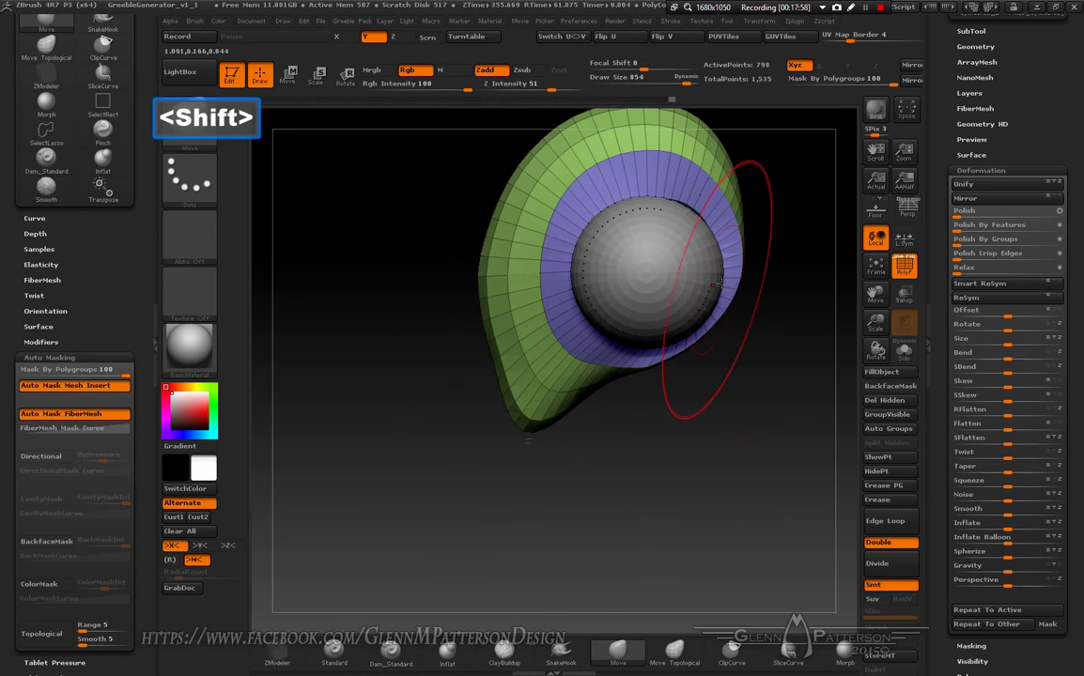
Step: Smooth the Head's green front surface between the Ears and refine its upper side around the purple rim
drag(801, 324, 657, 324)
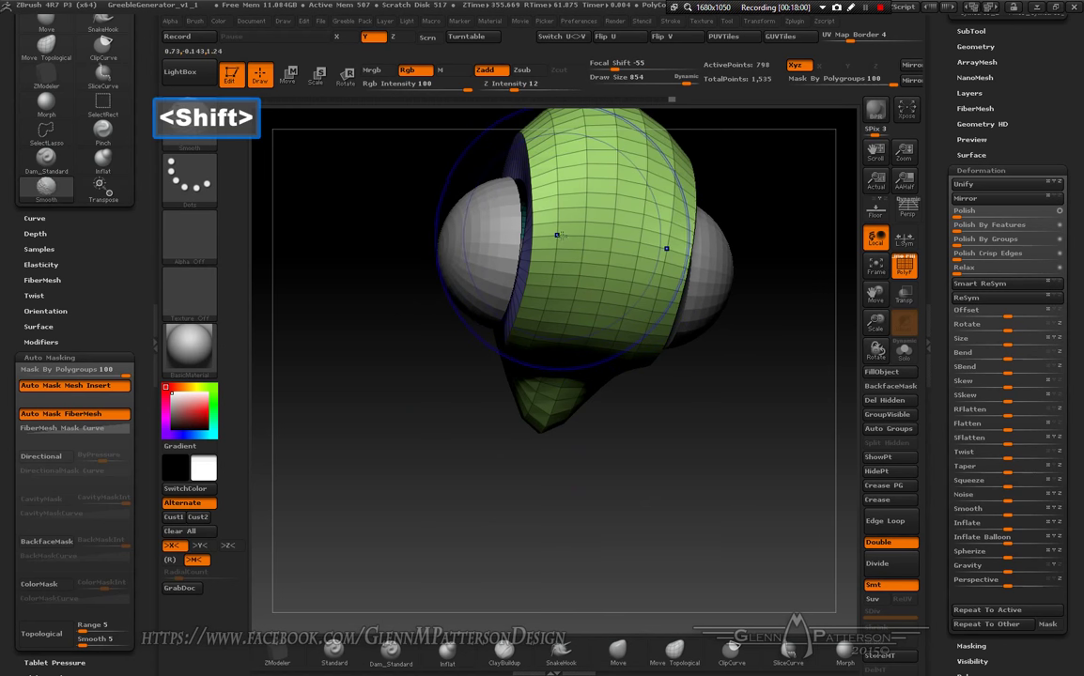
mouse_move(559, 235)
shift+mouse_down()
mouse_move(559, 156)
mouse_move(566, 186)
shift+mouse_up()
drag(489, 468, 680, 486)
drag(587, 190, 589, 208)
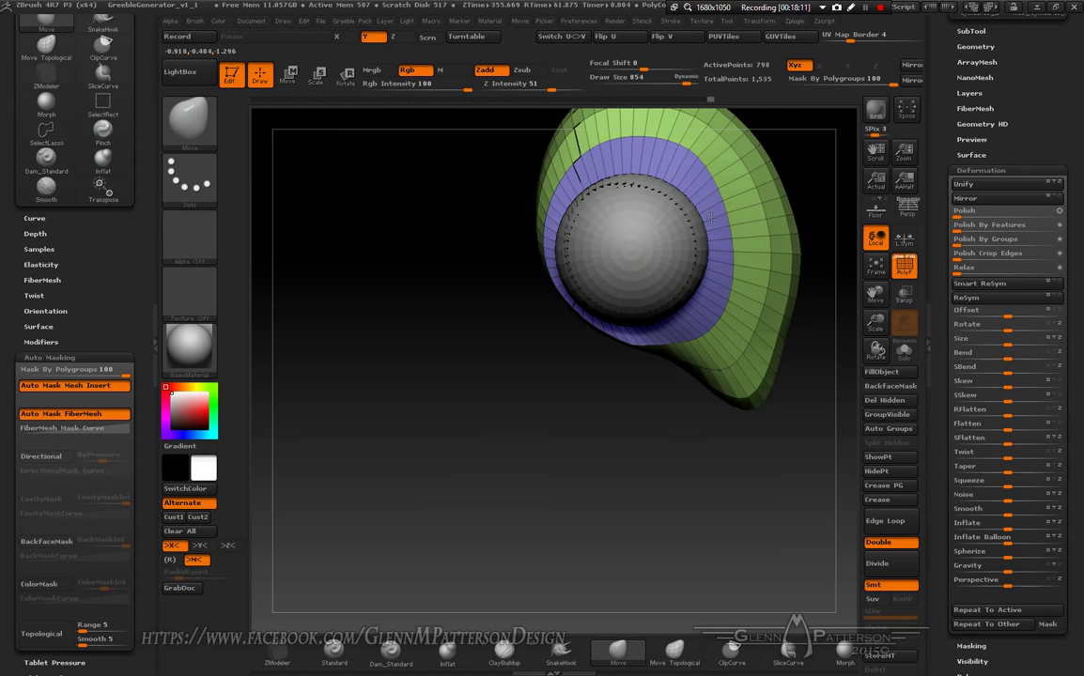
Step: Smooth the Head's underside below the Ears mesh and soften its lower tip
key(shift)
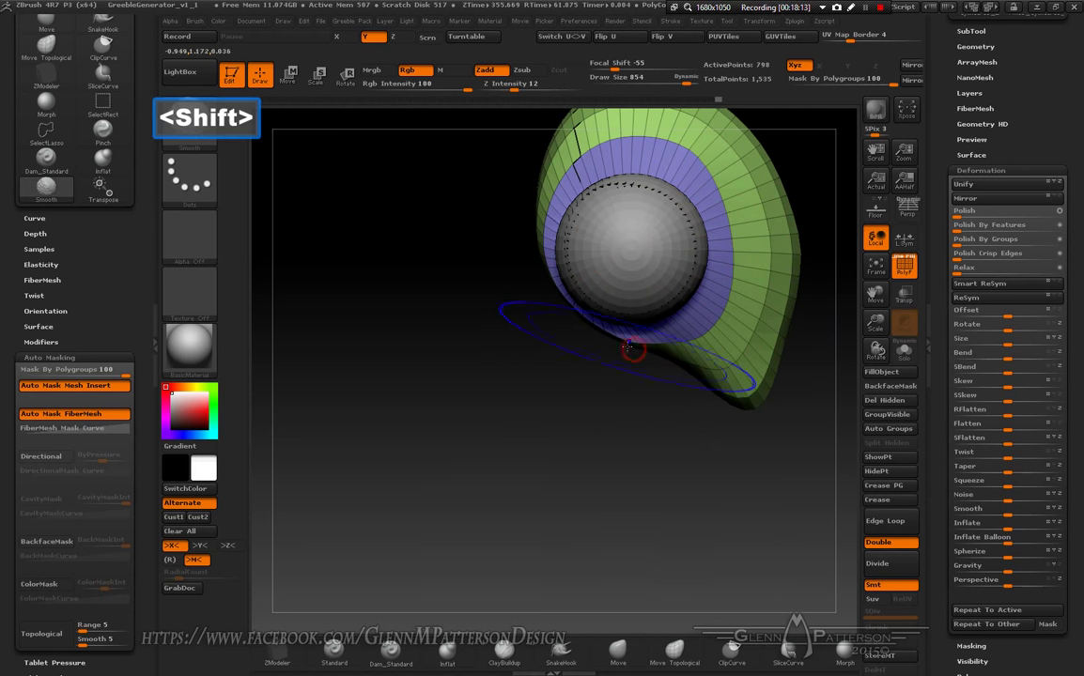
shift+drag(600, 438, 779, 451)
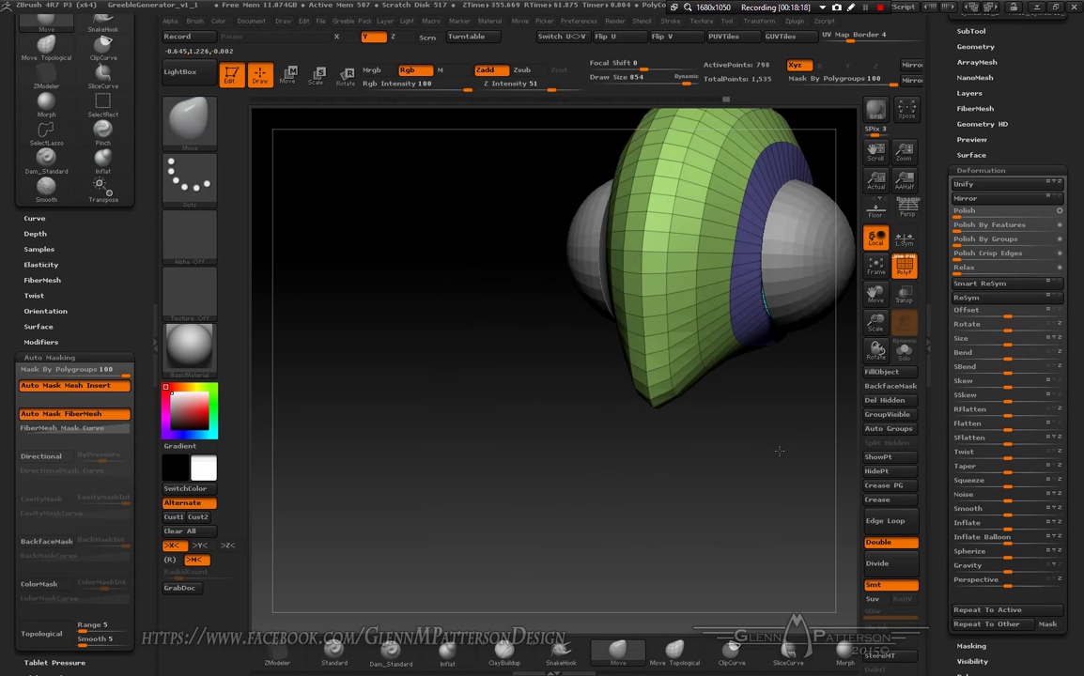
key(shift)
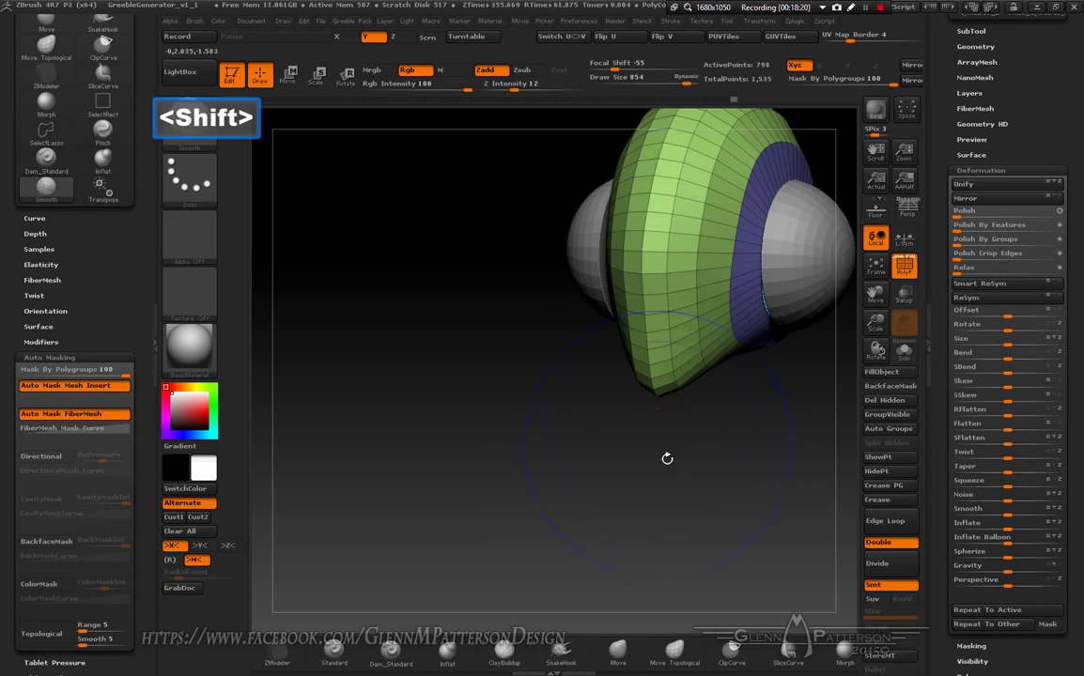
mouse_move(666, 457)
shift+mouse_down()
mouse_move(741, 478)
mouse_move(738, 500)
mouse_move(836, 272)
mouse_move(791, 383)
shift+mouse_up()
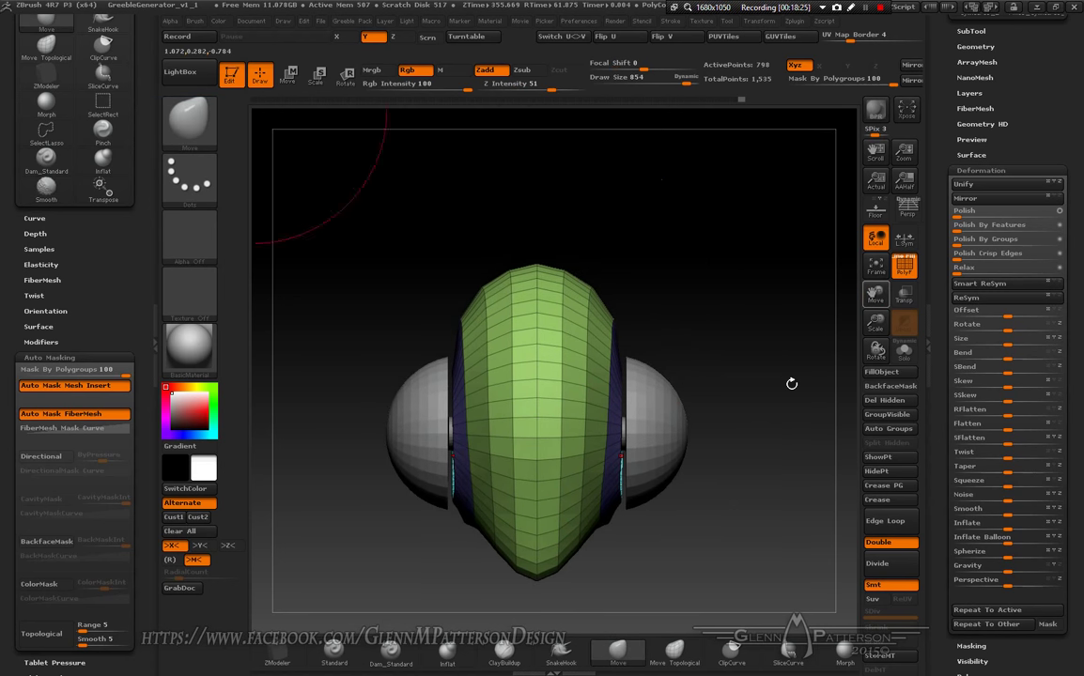
Step: Isolate the Head and morph it to its flat UV layout and back to check the UVs
click(903, 266)
click(904, 266)
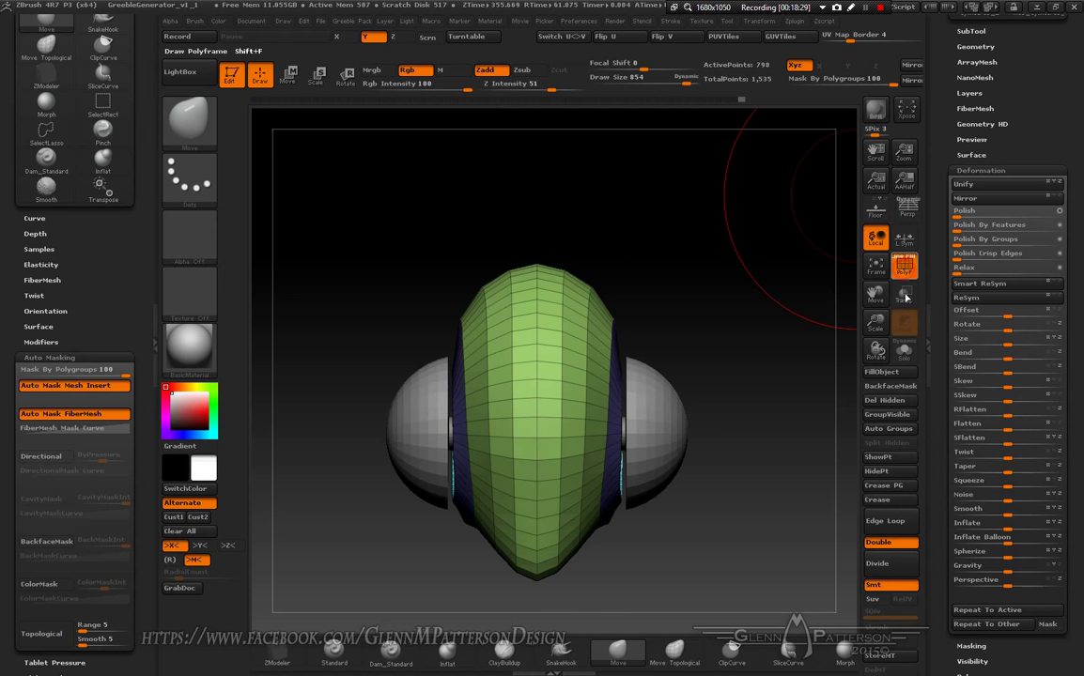
click(903, 356)
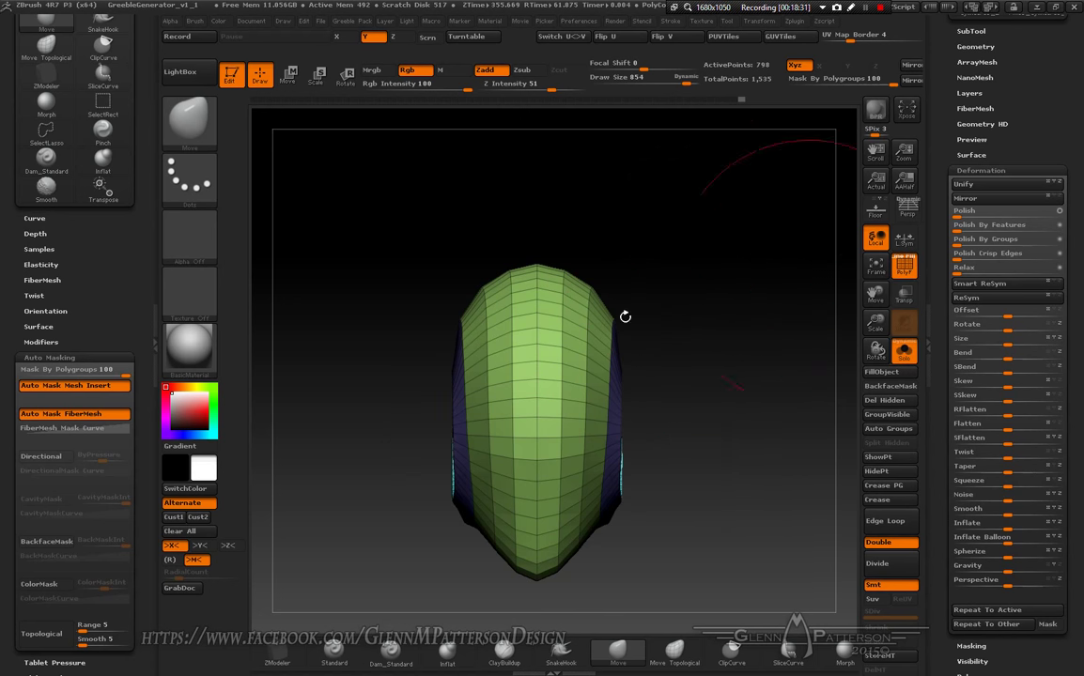
click(152, 349)
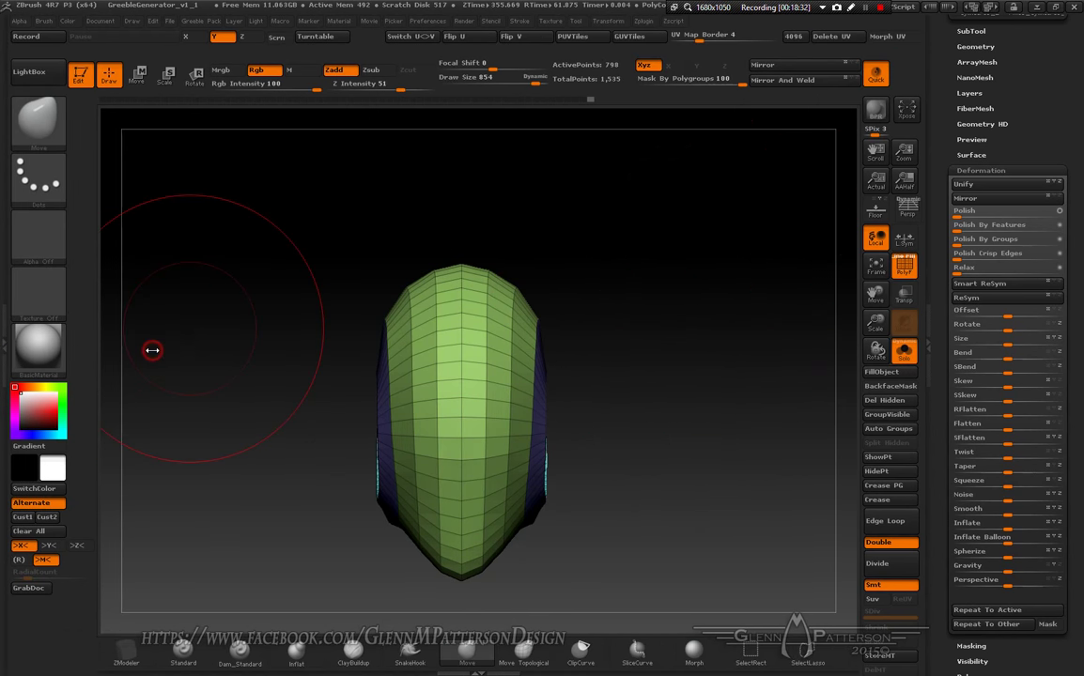
click(891, 39)
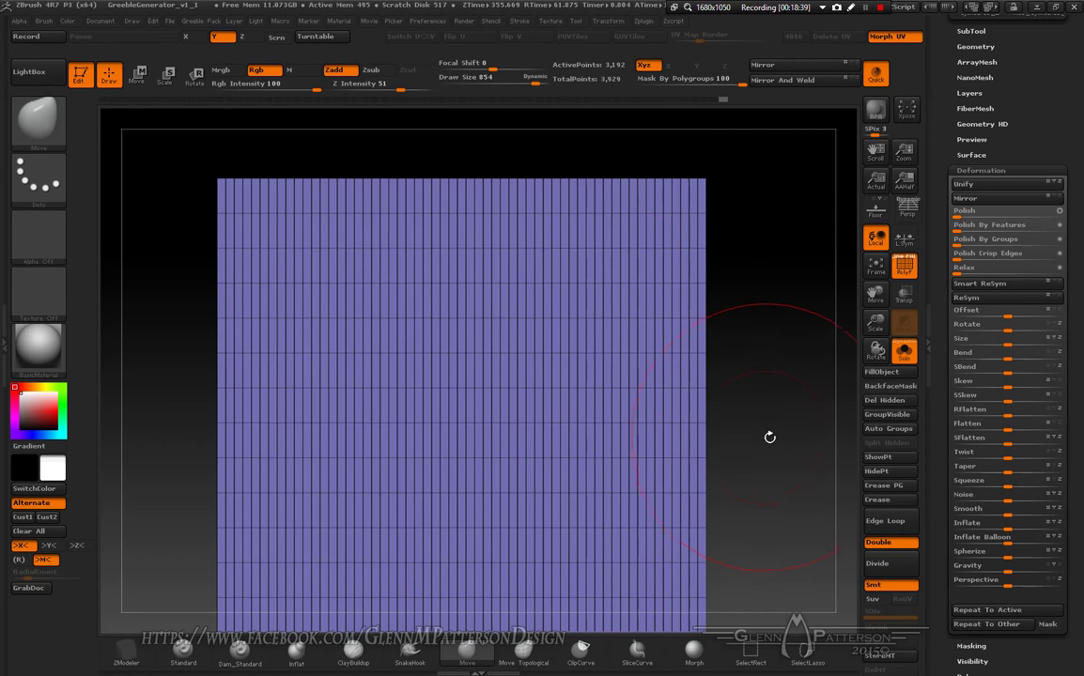
drag(776, 439, 745, 444)
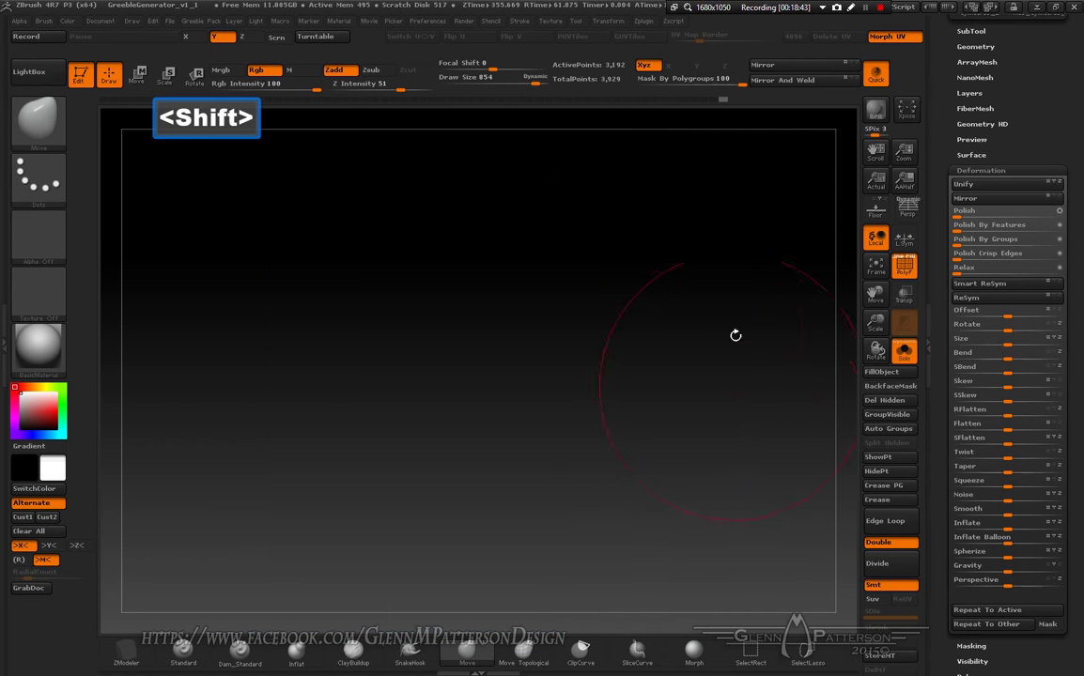
click(888, 36)
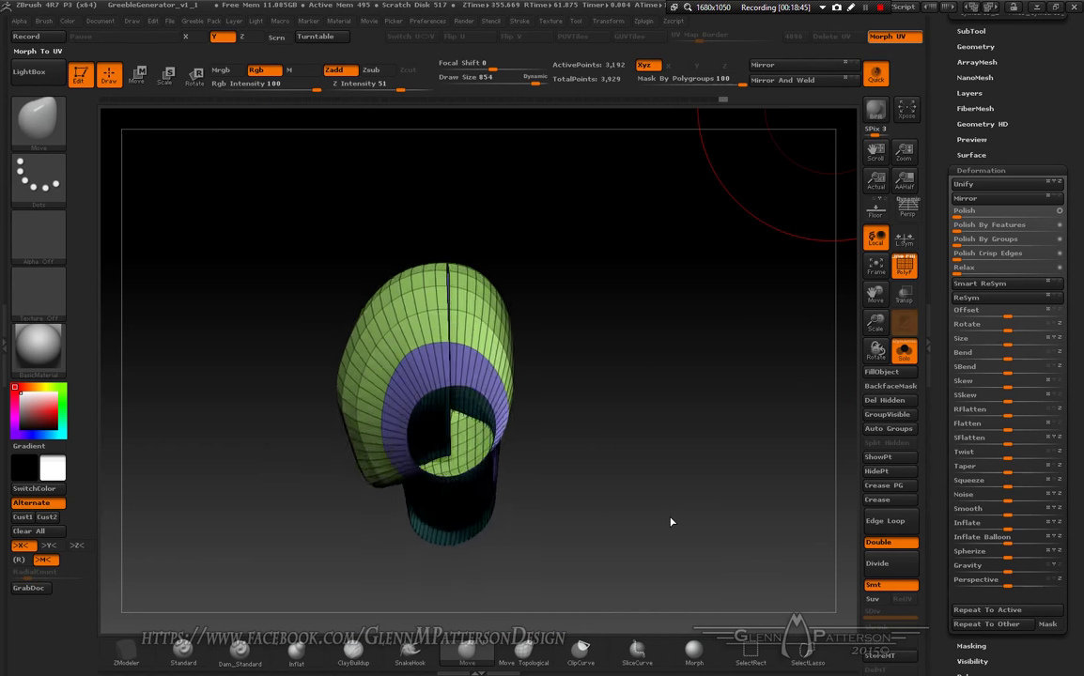
Step: Inspect the isolated Head's side opening and front, and show the Ears mesh again
mouse_move(611, 530)
mouse_down()
mouse_move(751, 543)
mouse_move(682, 410)
mouse_up()
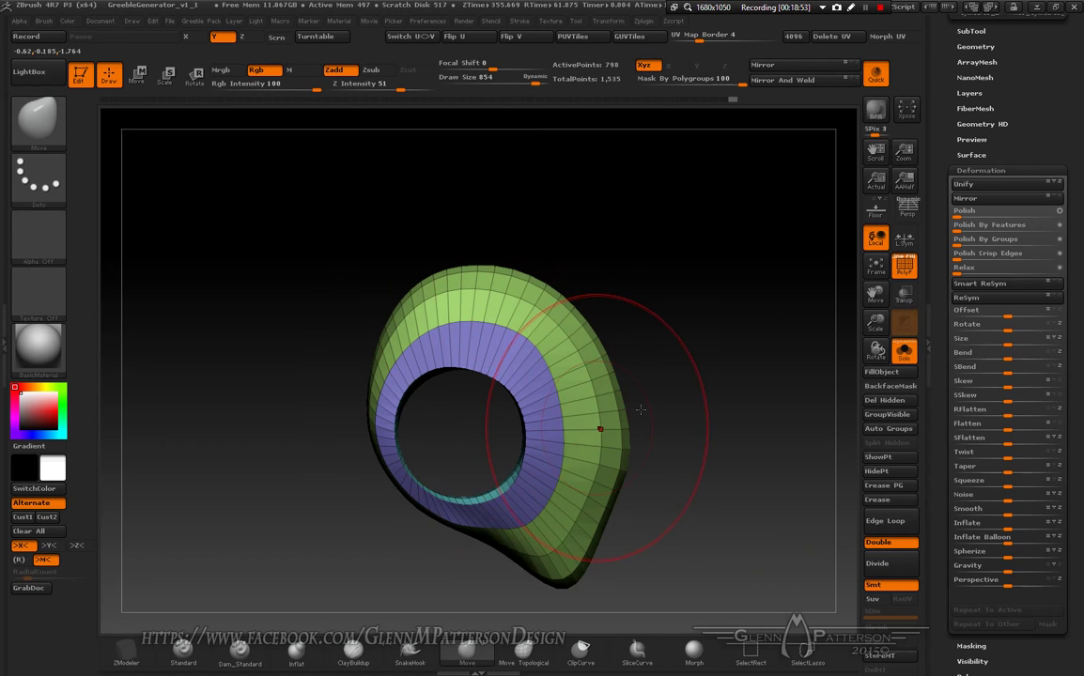
drag(731, 437, 658, 448)
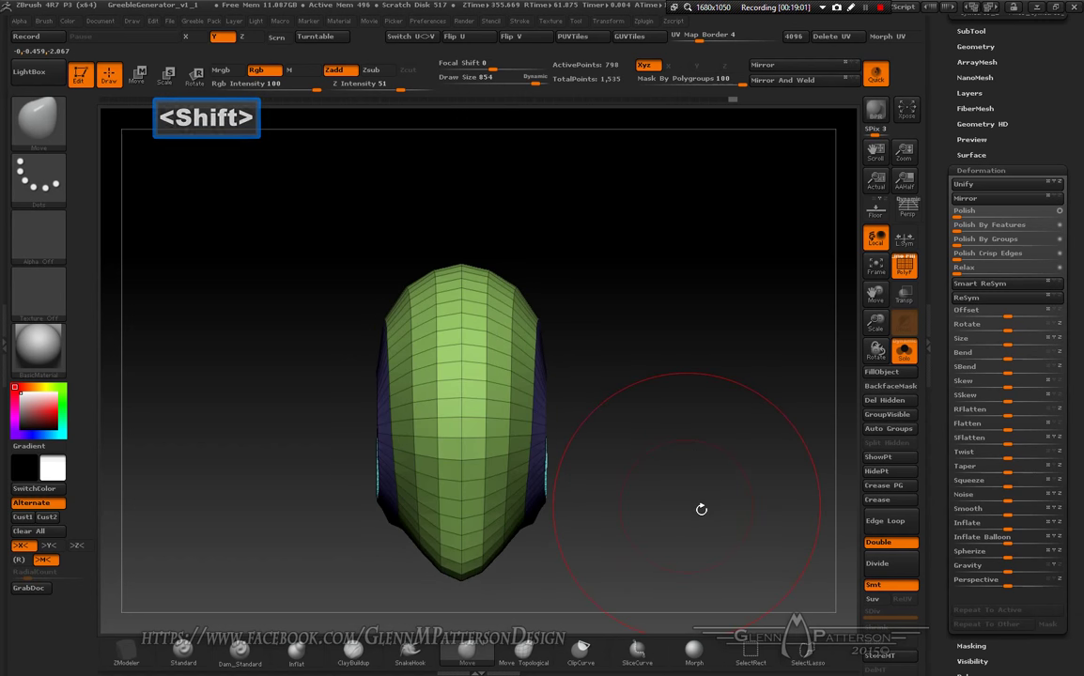
click(907, 354)
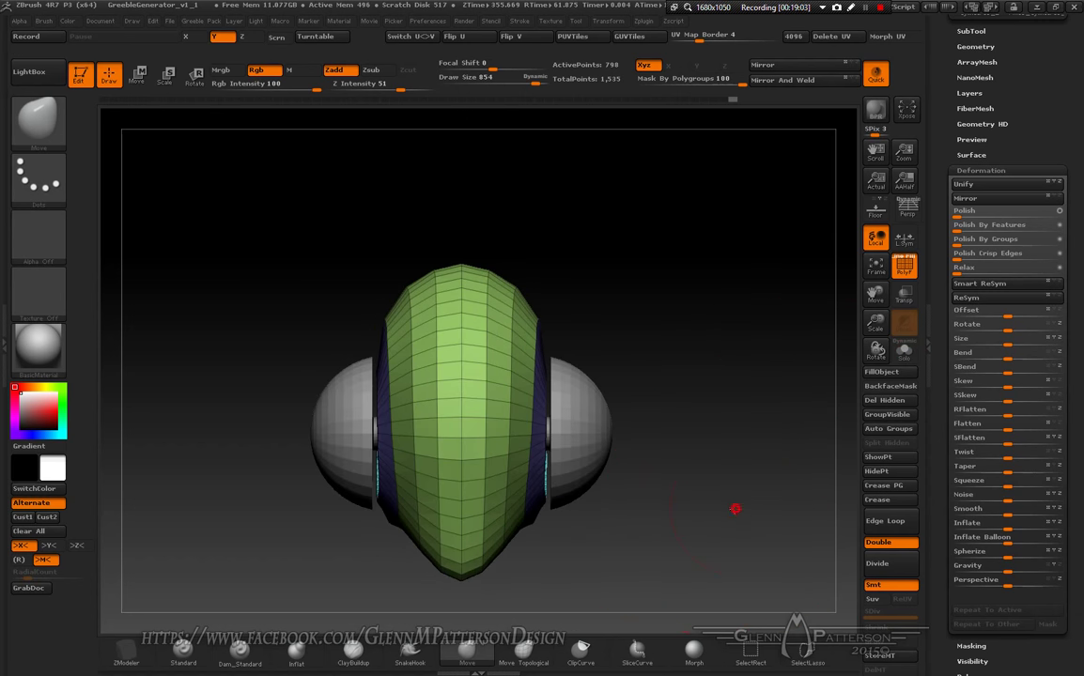
Step: Smooth the Head's lower side edge beneath the Ears mesh and return to the front view
mouse_move(733, 506)
mouse_down()
mouse_move(611, 511)
mouse_move(771, 507)
mouse_move(747, 509)
mouse_up()
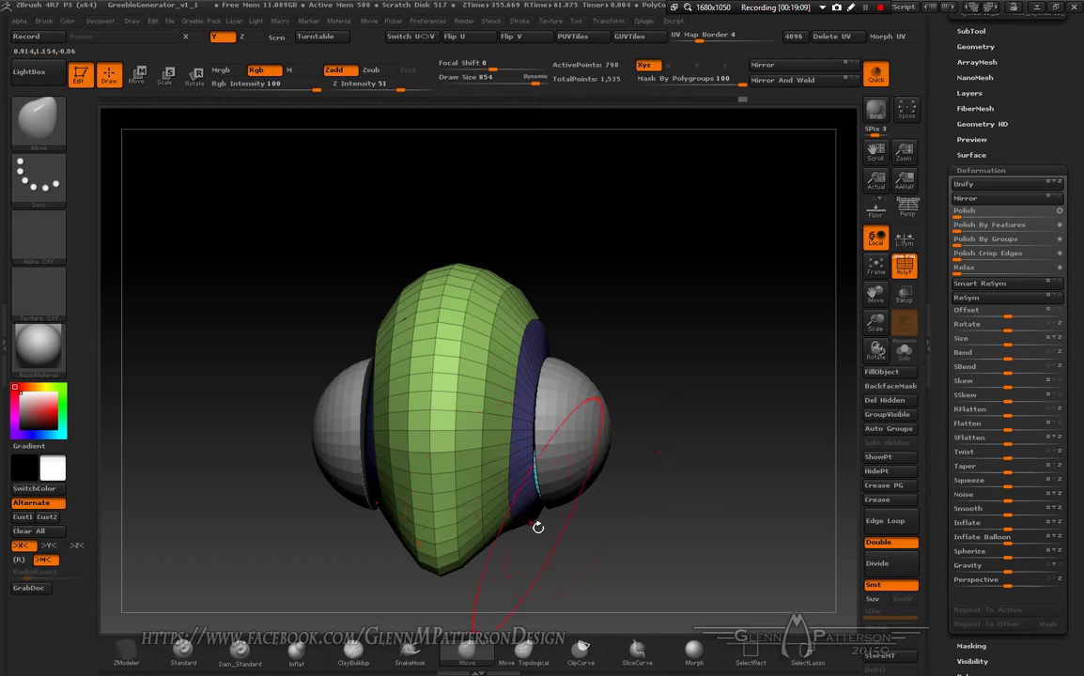
key(shift)
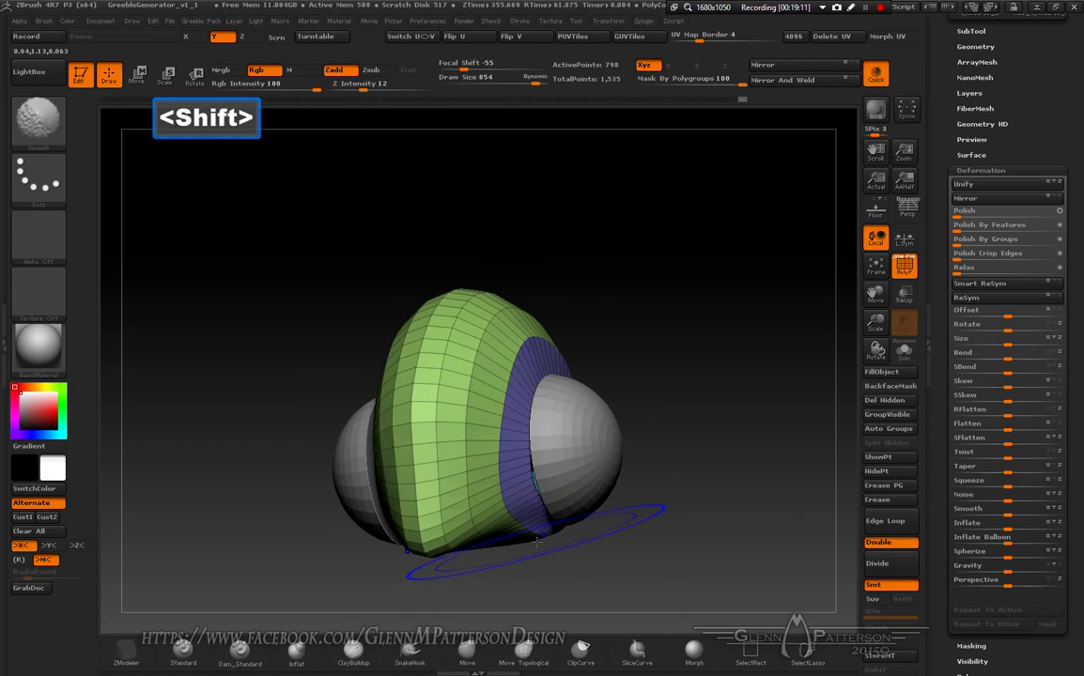
mouse_move(536, 540)
shift+mouse_down()
mouse_move(624, 589)
mouse_move(595, 531)
mouse_move(629, 528)
mouse_move(653, 492)
mouse_move(648, 552)
mouse_move(628, 580)
mouse_move(648, 547)
shift+mouse_up()
mouse_move(751, 404)
mouse_down()
mouse_move(640, 413)
mouse_move(715, 418)
mouse_move(684, 372)
mouse_move(711, 373)
mouse_move(695, 431)
mouse_move(714, 496)
mouse_move(731, 505)
mouse_move(648, 506)
mouse_move(719, 515)
mouse_up()
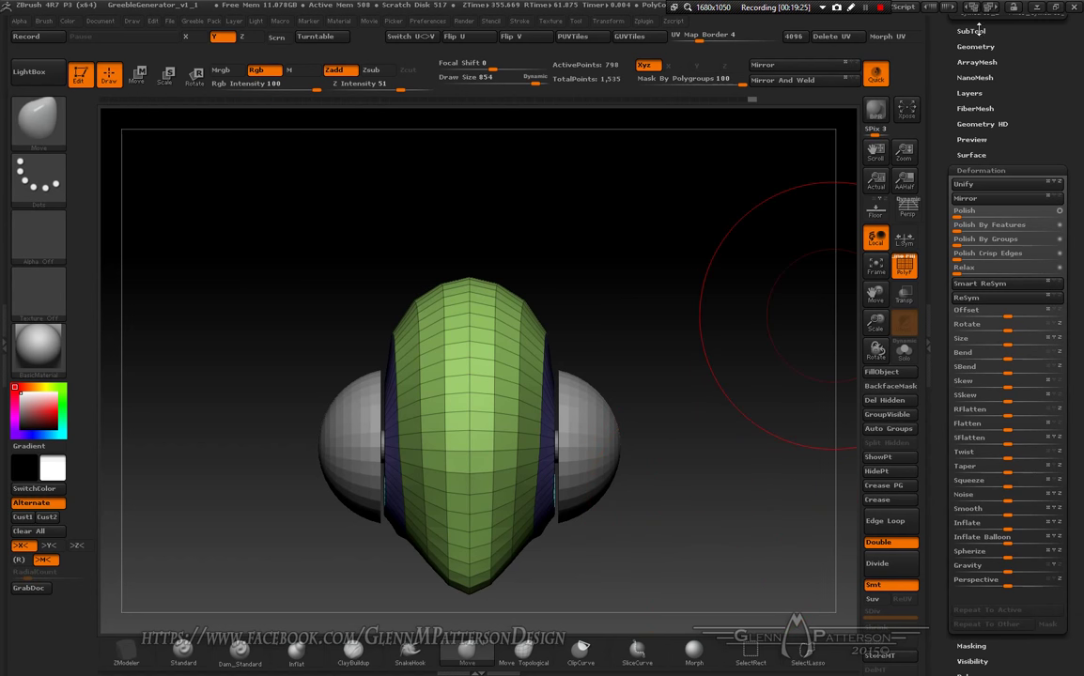
Step: Duplicate the Head subtool and move the copy below the original in the subtool order
click(972, 31)
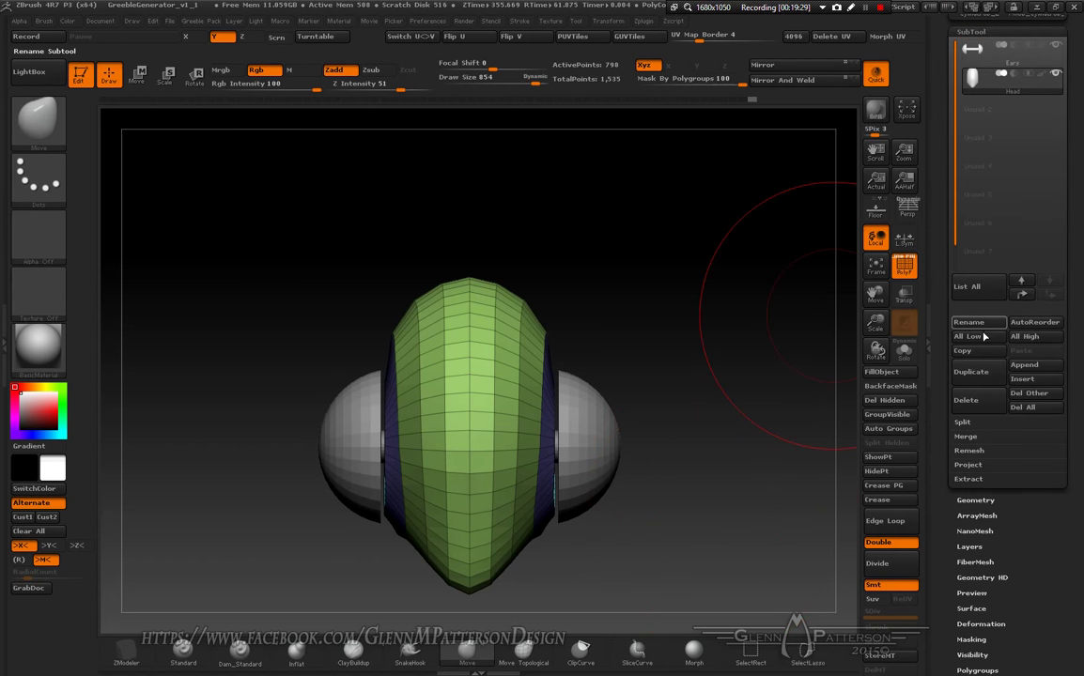
click(981, 379)
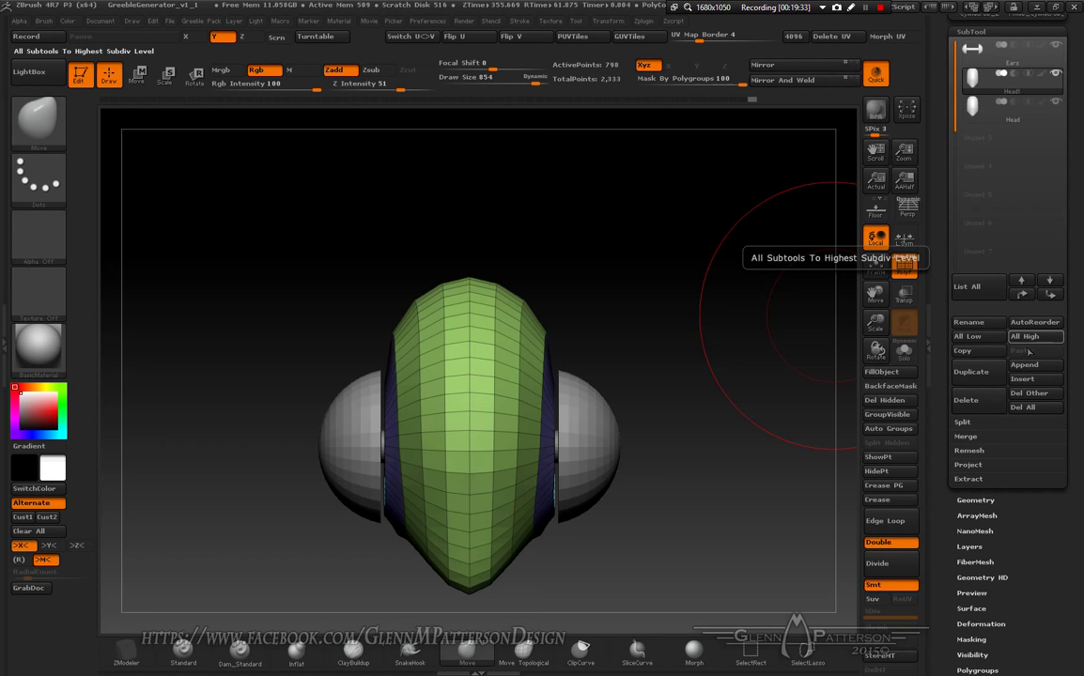
click(1052, 295)
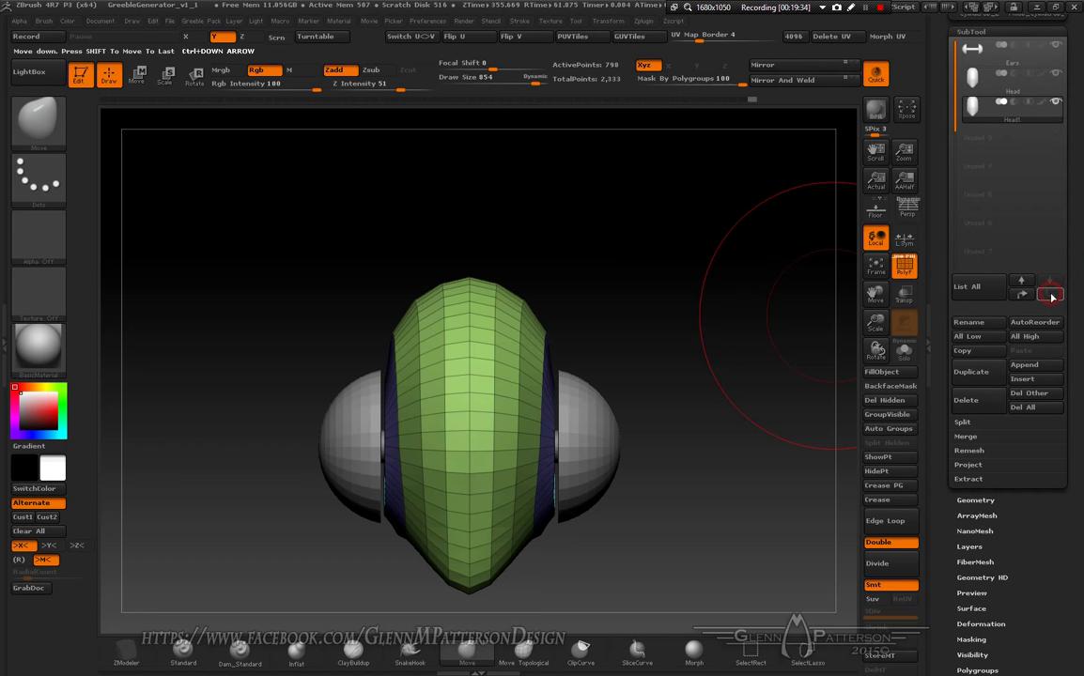
Step: Rename the duplicated Head subtool as FacePlate
click(989, 324)
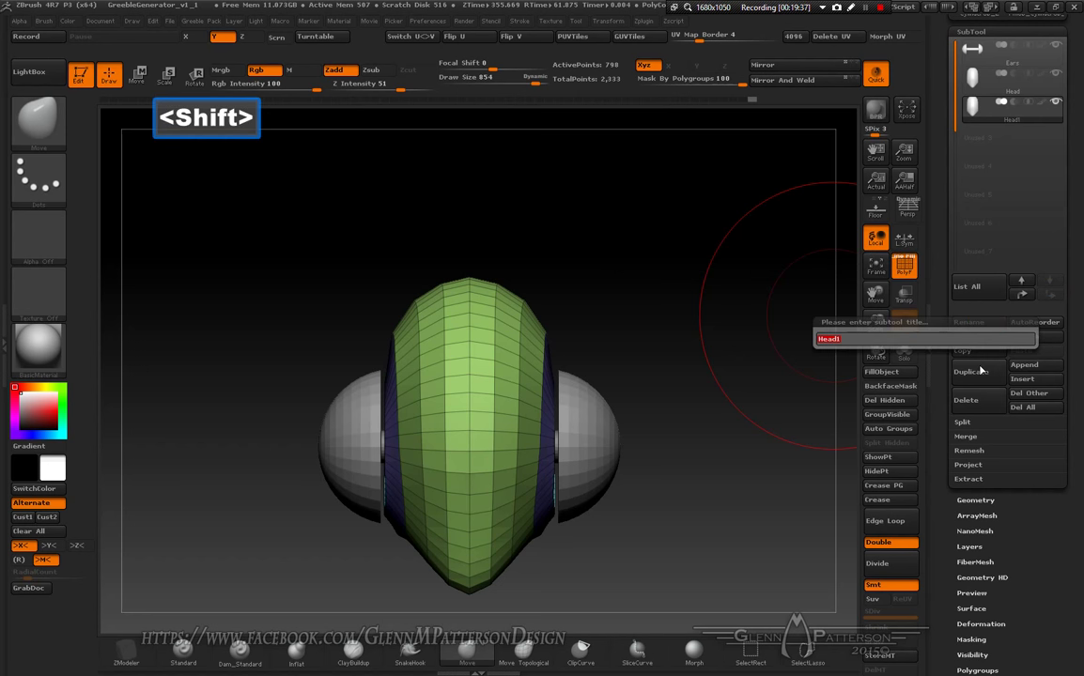
text(FacePlate)
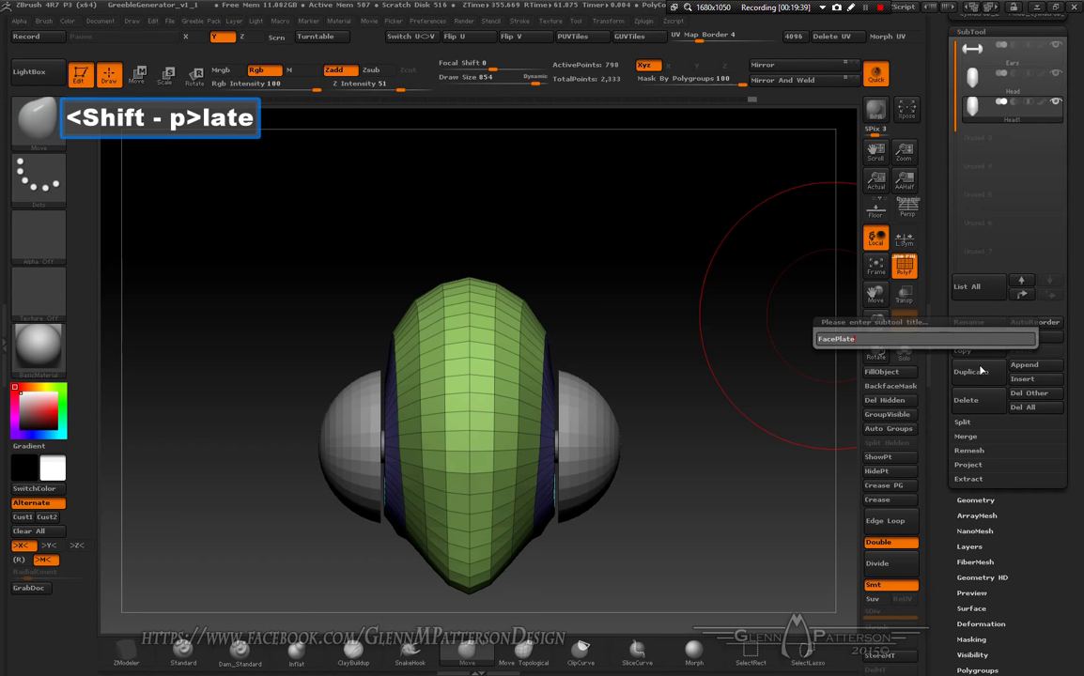
key(Return)
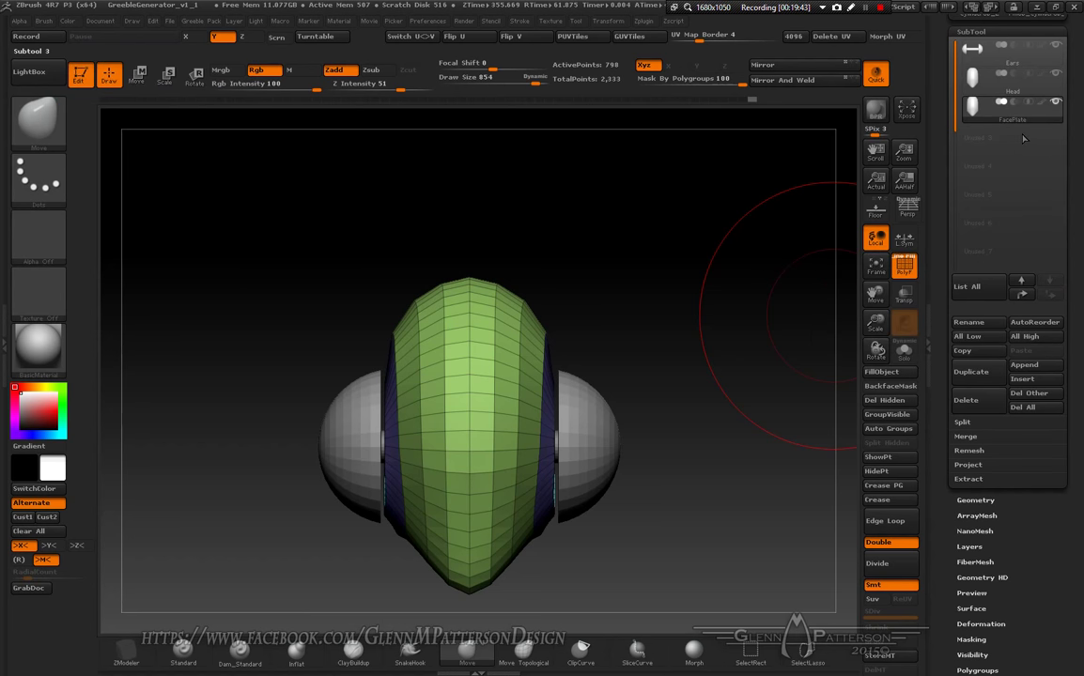
Step: Isolate the FacePlate and hide the teal polygroup lining its ear hole
drag(778, 475, 760, 498)
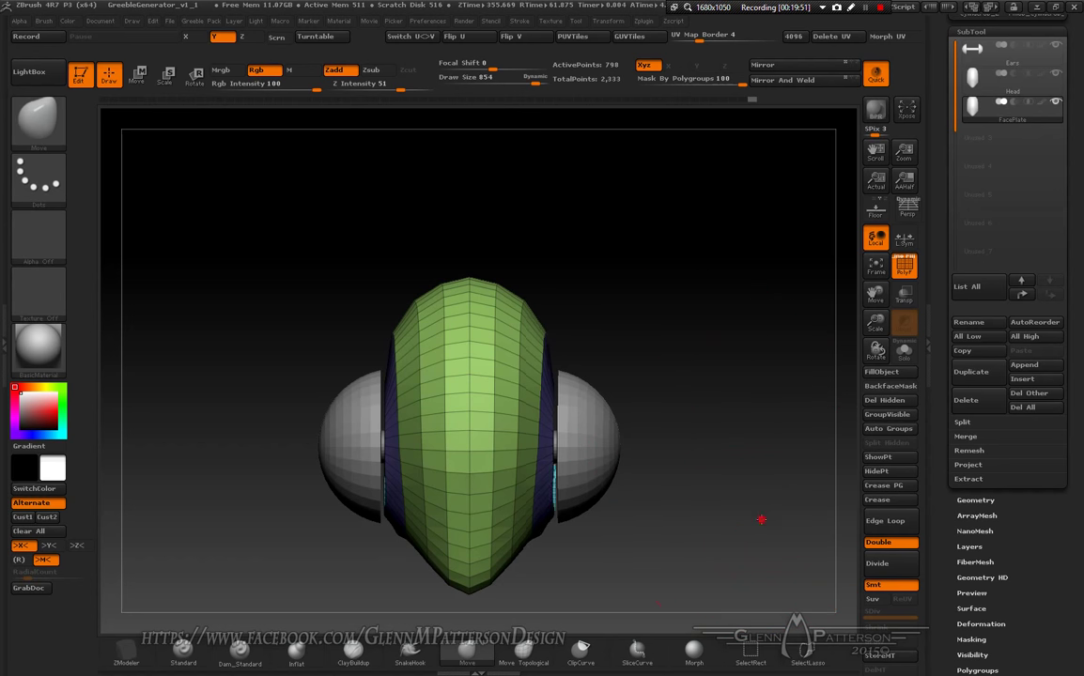
drag(761, 520, 823, 408)
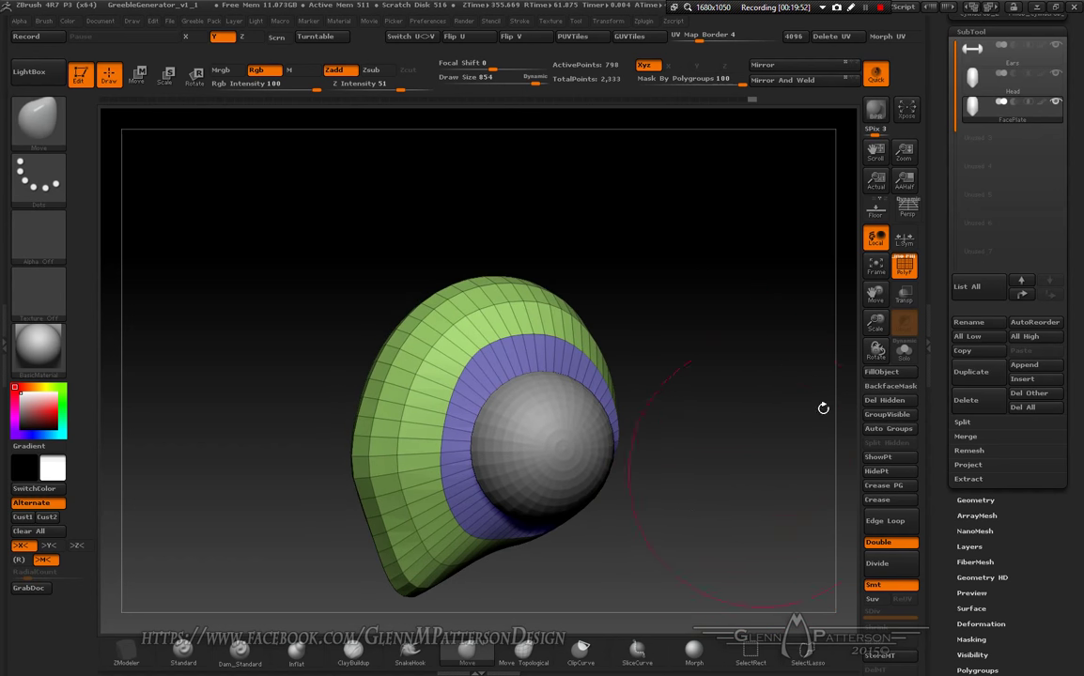
click(907, 350)
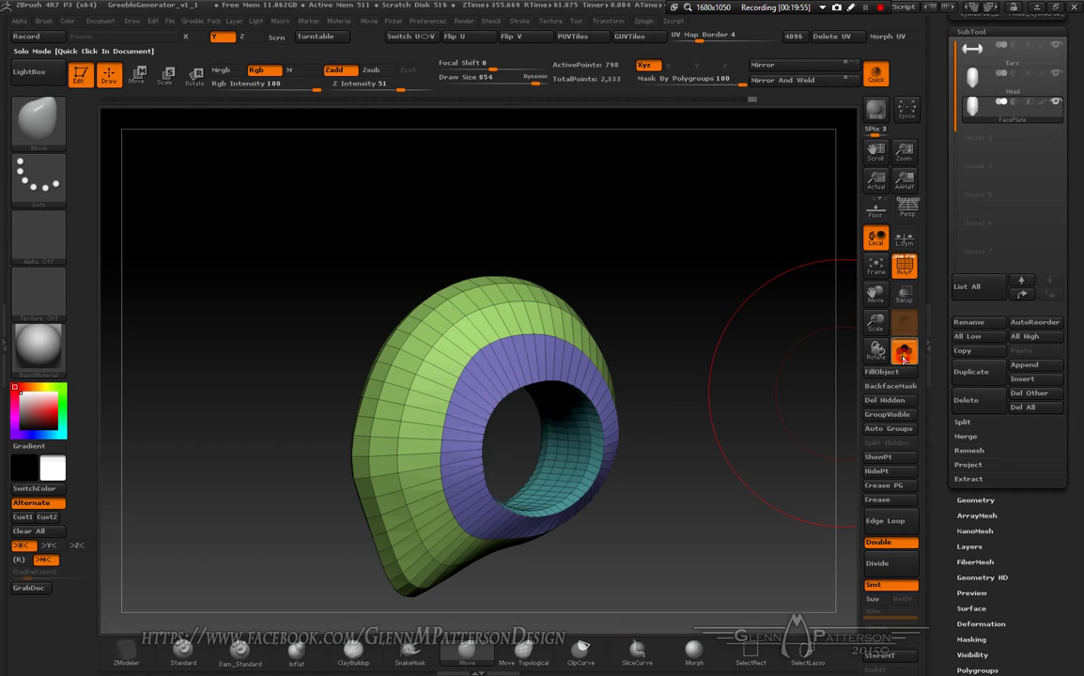
drag(730, 513, 635, 489)
key(ctrl)
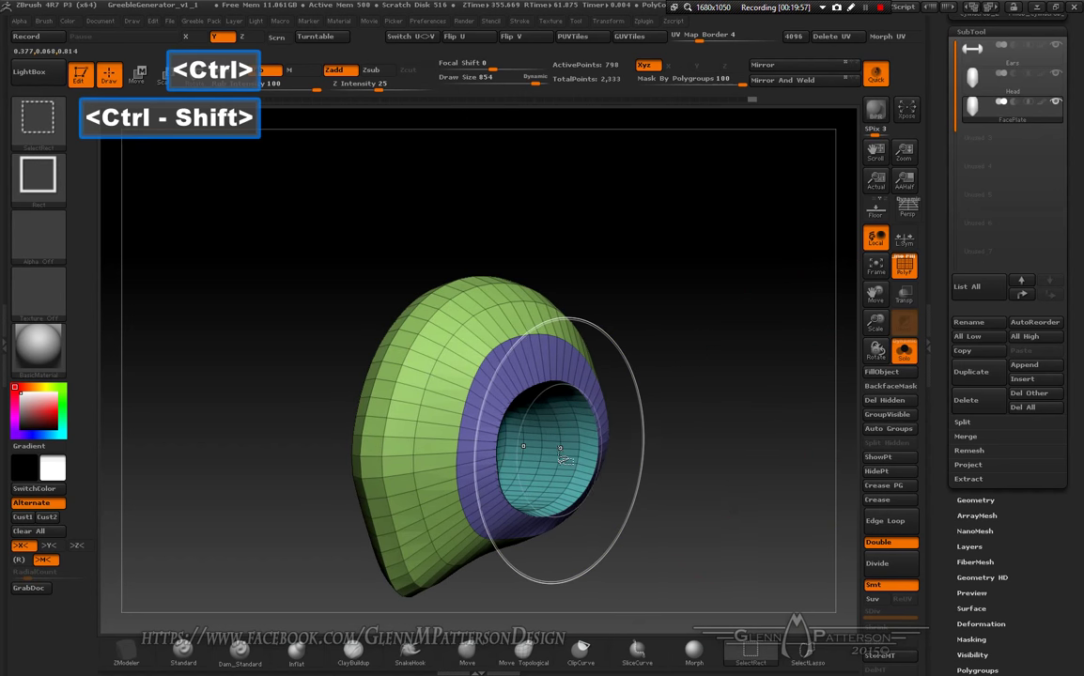
ctrl+shift+click(554, 448)
ctrl+shift+click(554, 449)
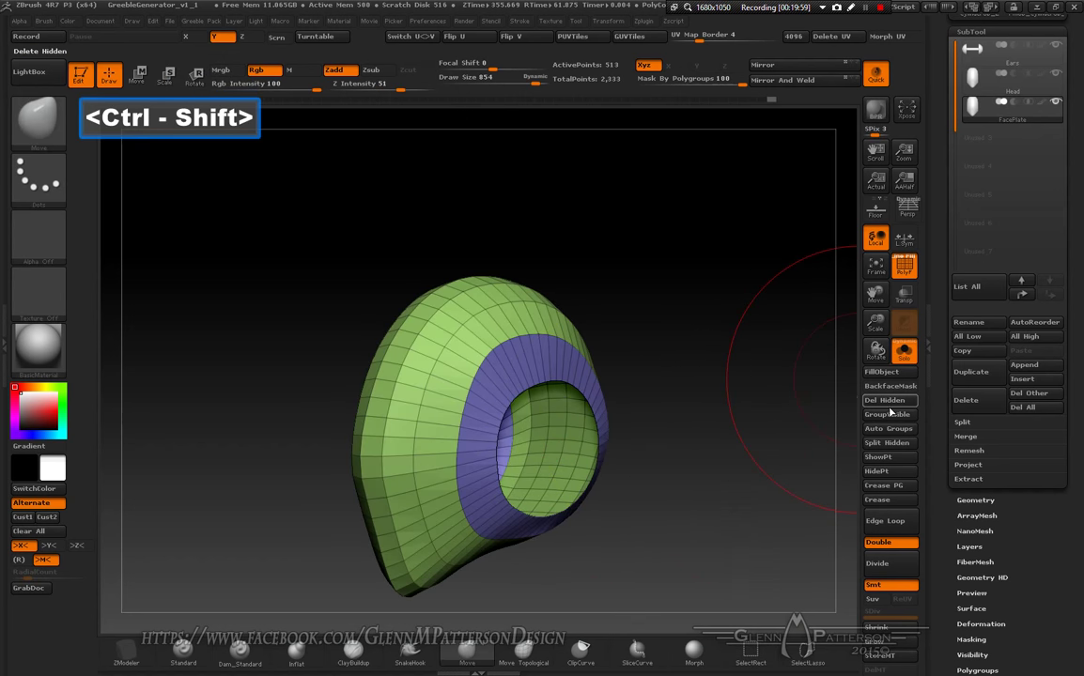
Step: Delete the FacePlate's hidden inner polygons with Del Hidden and check the open rim of the ear hole
click(891, 407)
drag(1078, 431, 1081, 657)
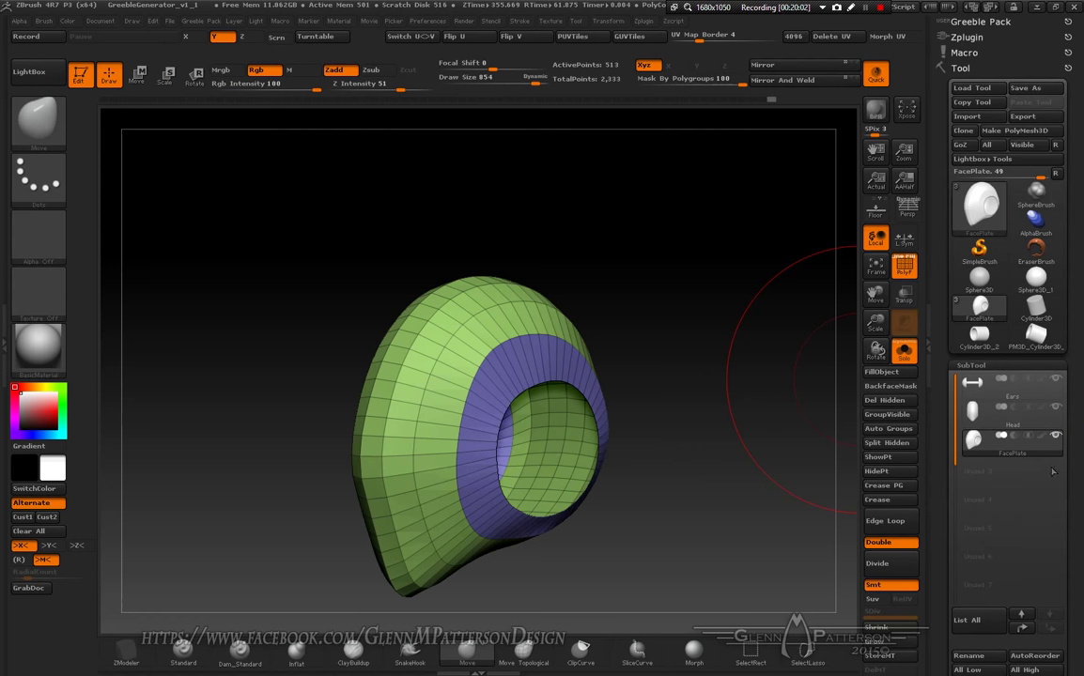
click(969, 364)
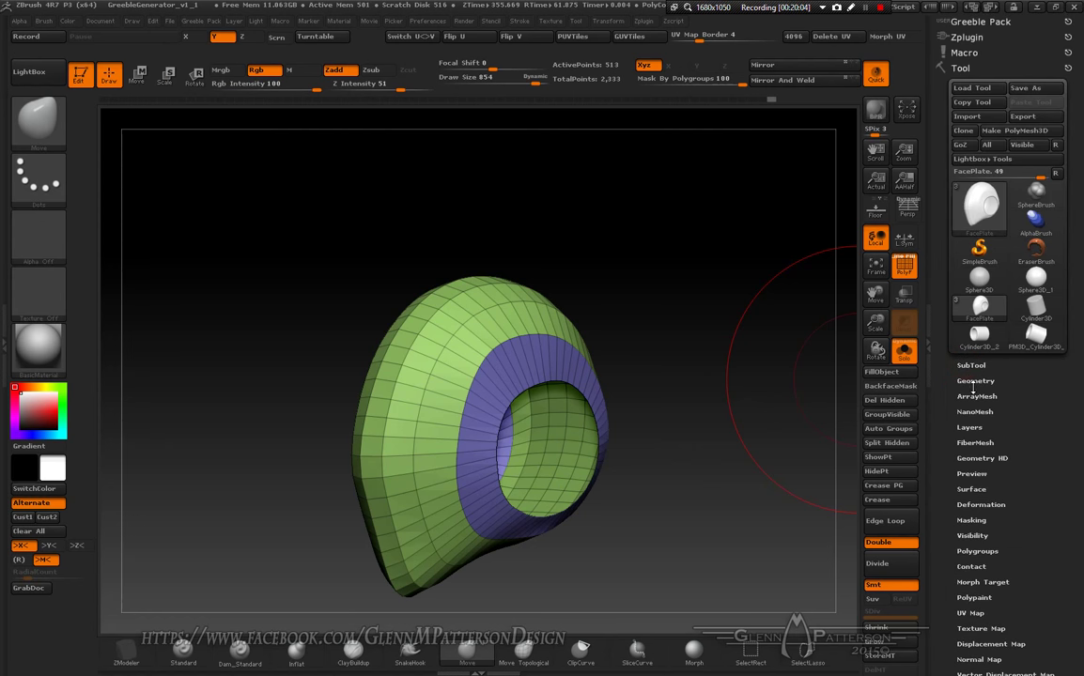
click(974, 380)
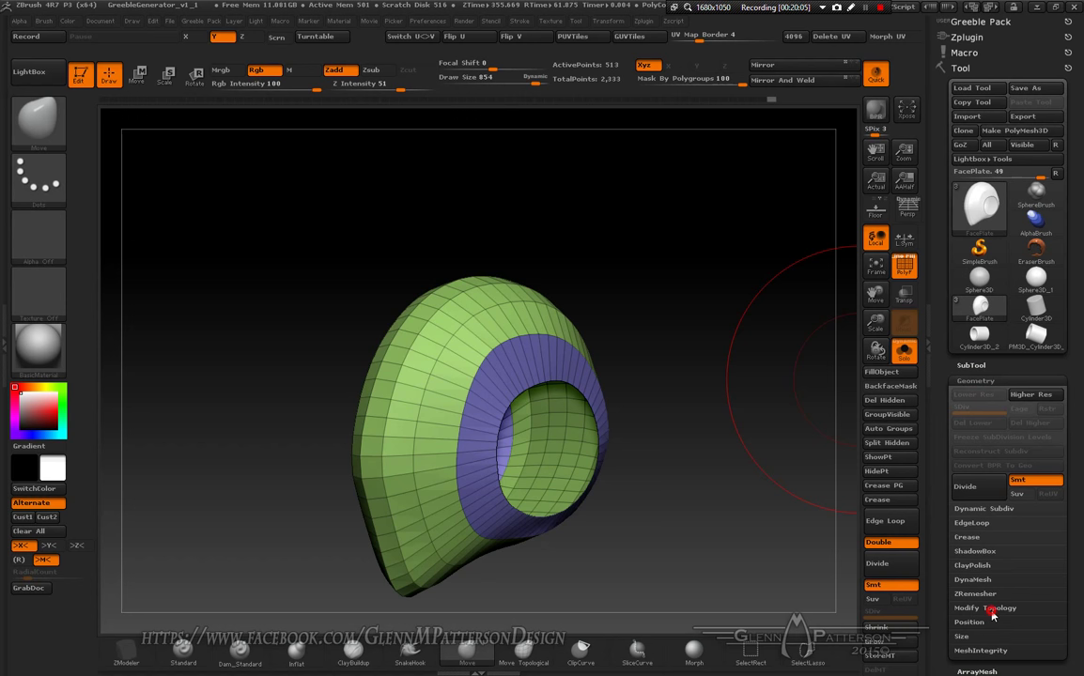
click(993, 608)
scroll(1076, 605, down, 3)
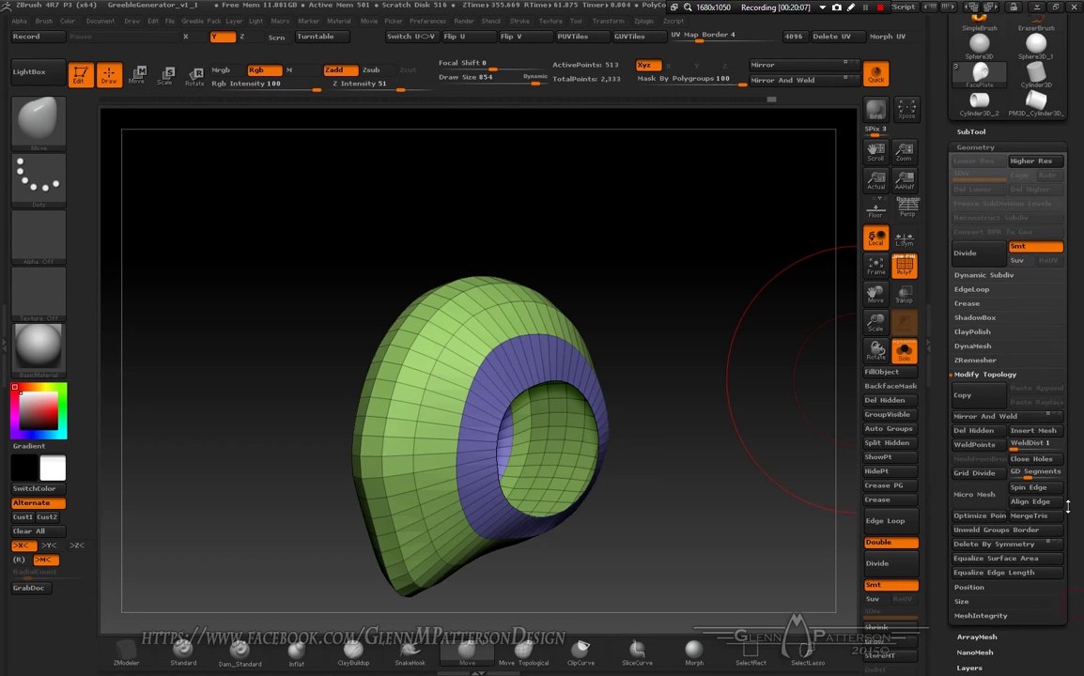
click(972, 425)
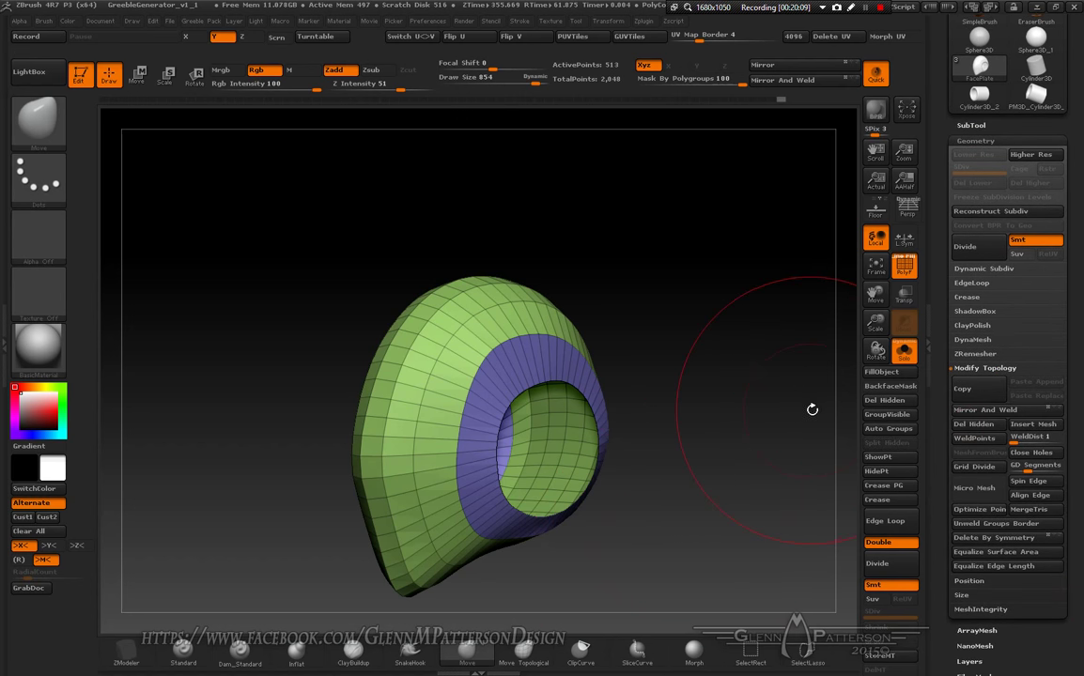
drag(875, 323, 872, 412)
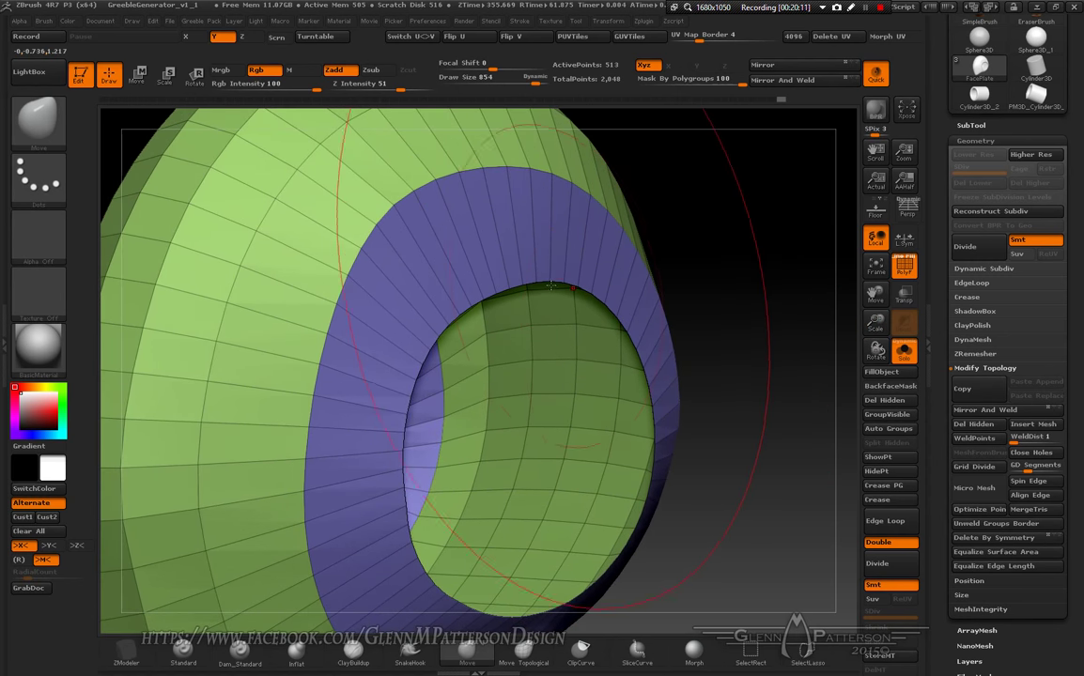
Step: Reduce Draw Size to 251 and cap the FacePlate's open ear hole with the ZModeler edge action Close, using the Convex Hole target
key(space)
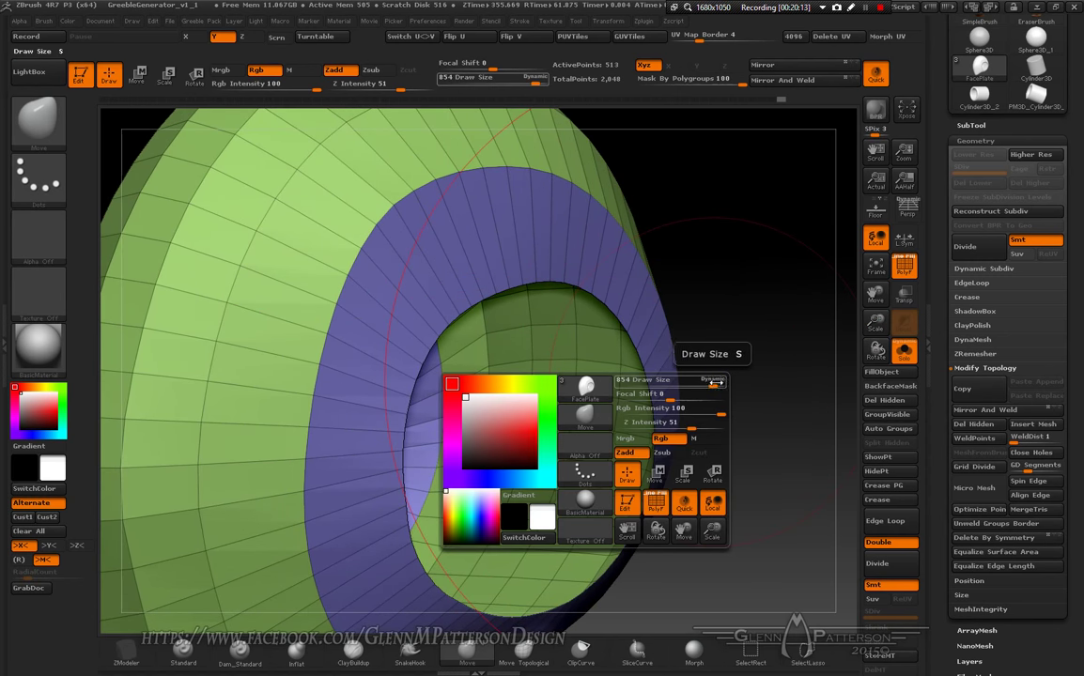
drag(715, 382, 643, 383)
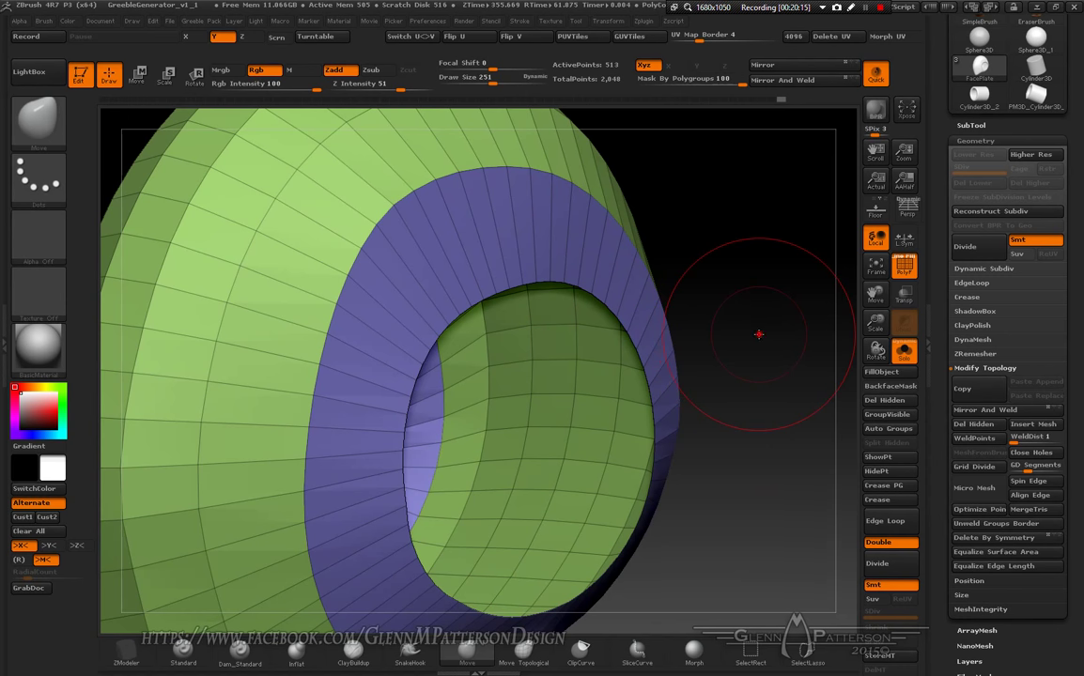
drag(759, 333, 395, 296)
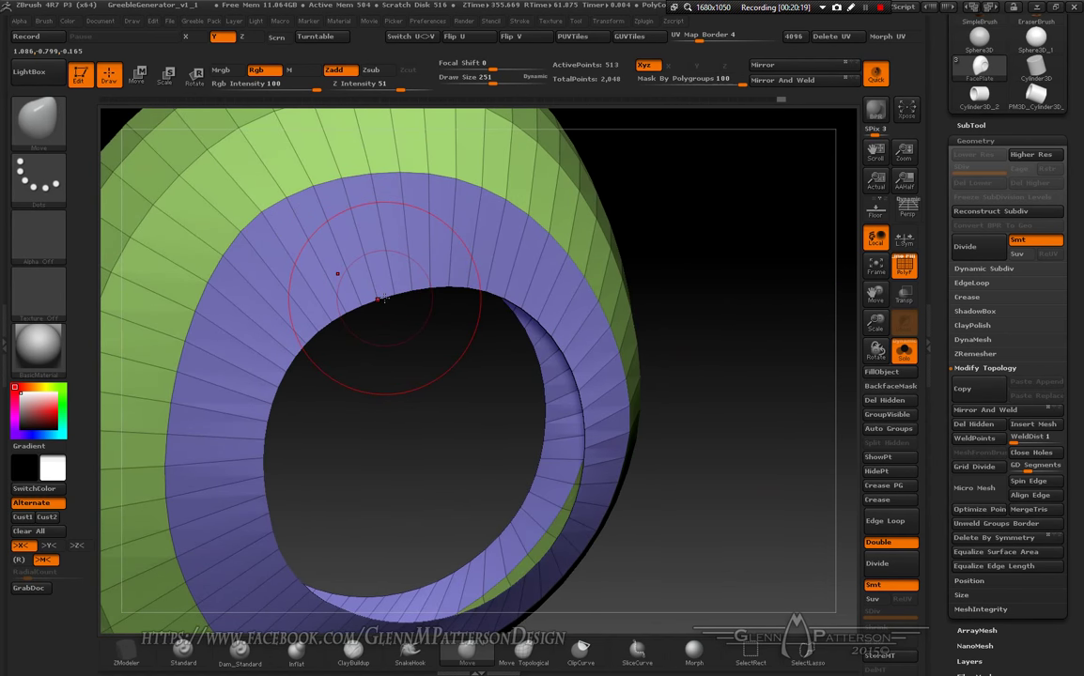
click(126, 657)
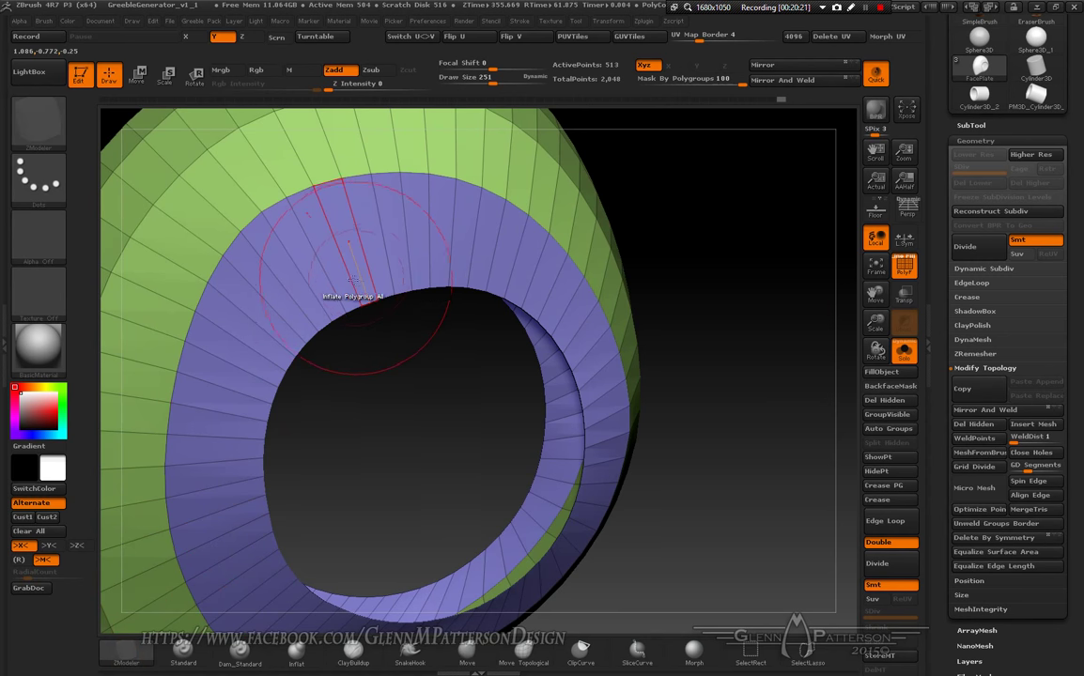
key(space)
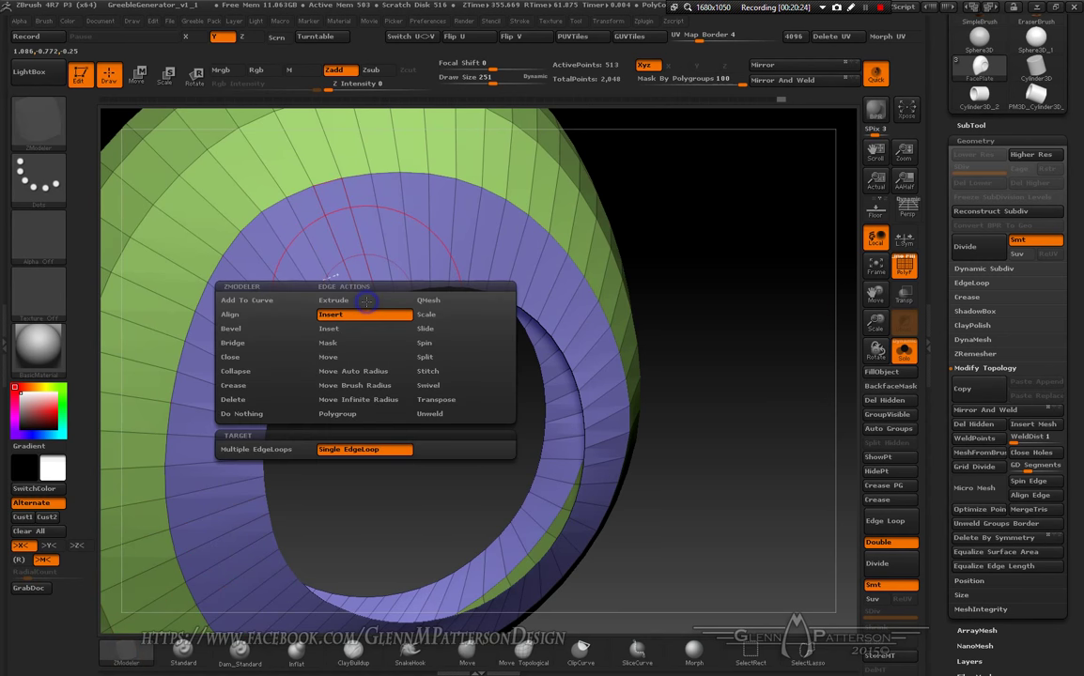
click(250, 358)
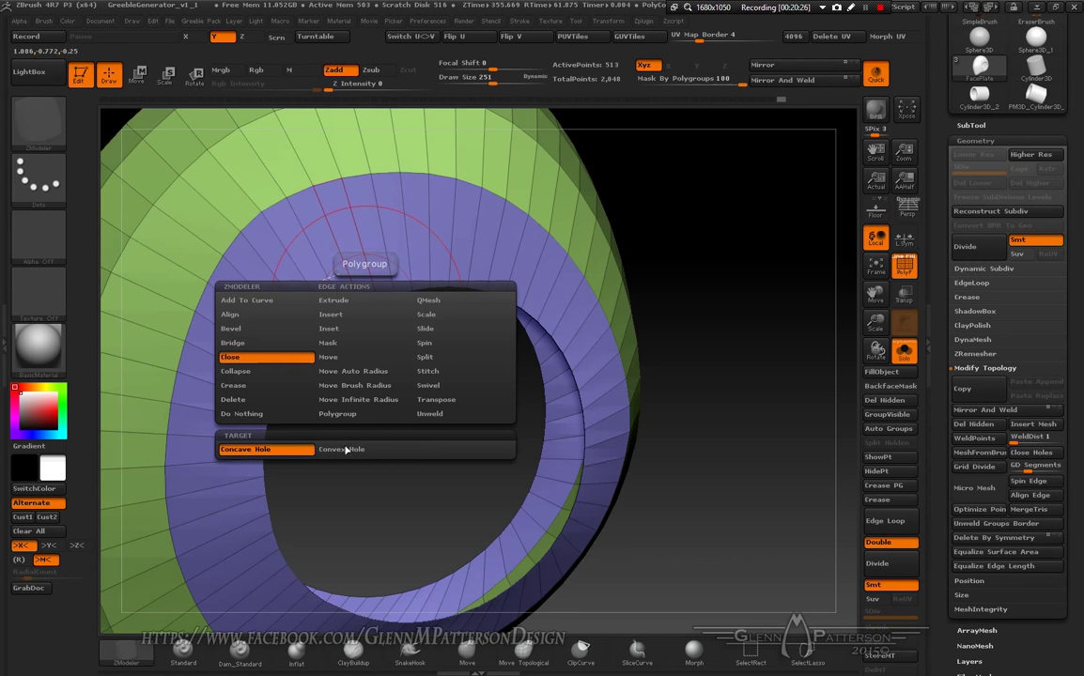
click(346, 450)
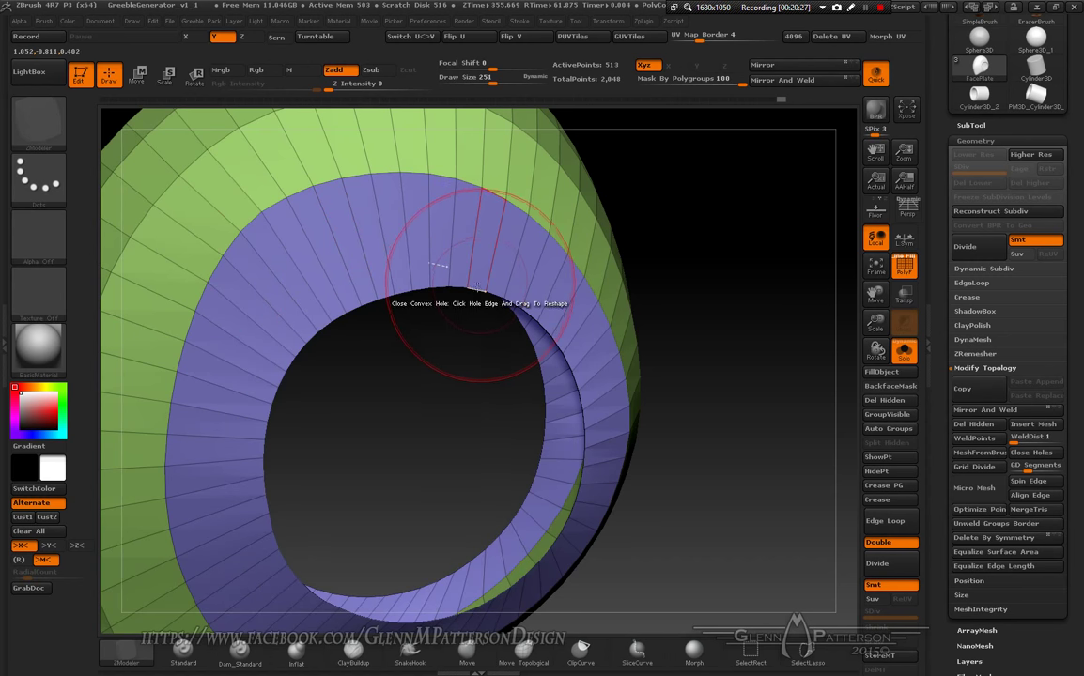
click(478, 289)
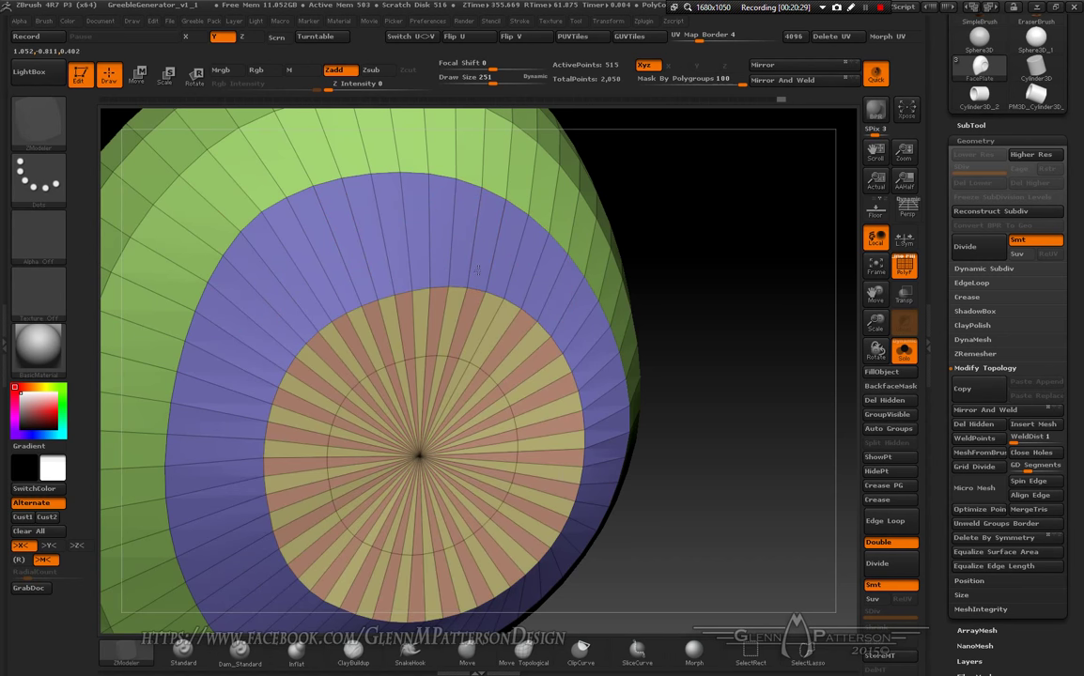
click(482, 258)
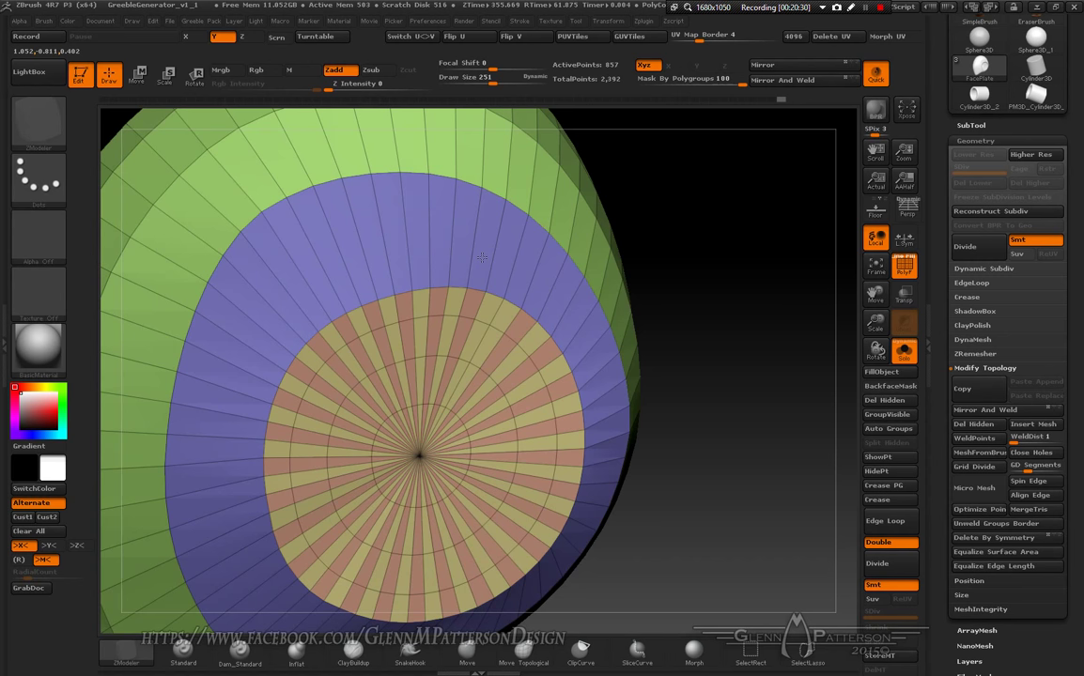
Step: Merge all visible FacePlate polygons into a single polygroup and frame the whole mesh
drag(743, 521, 740, 521)
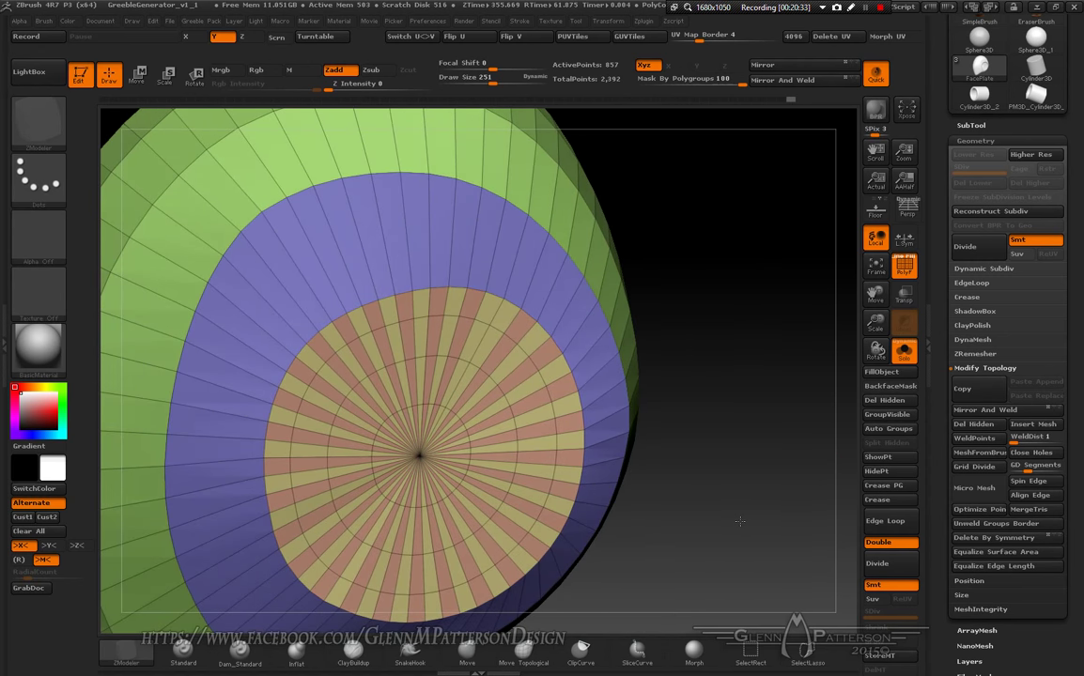
click(892, 419)
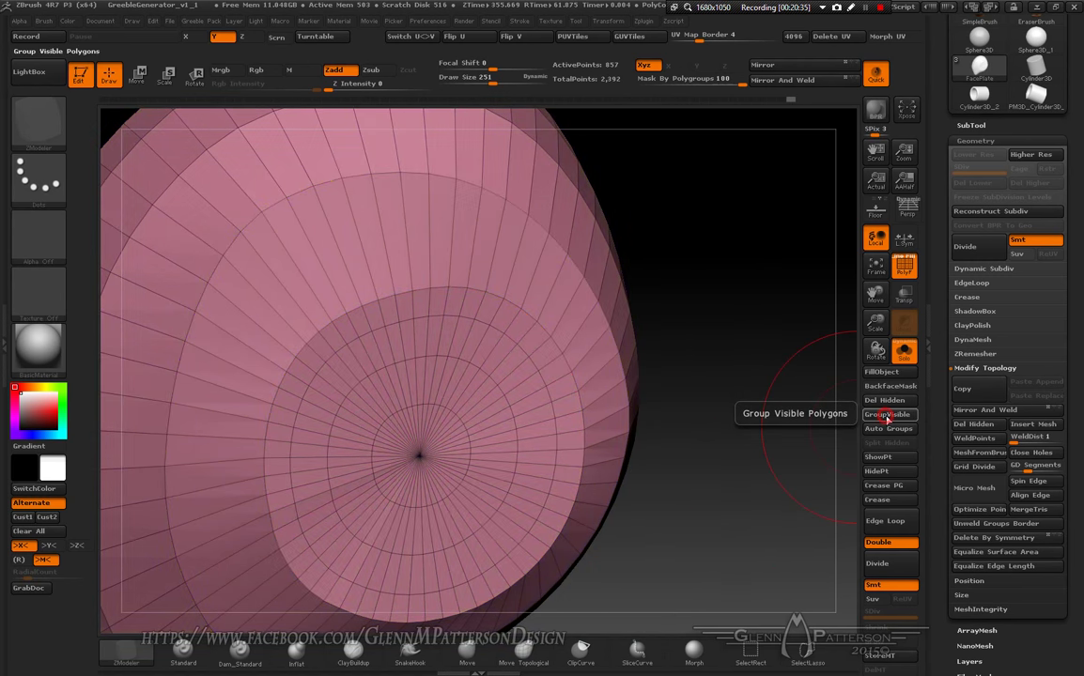
drag(706, 560, 749, 565)
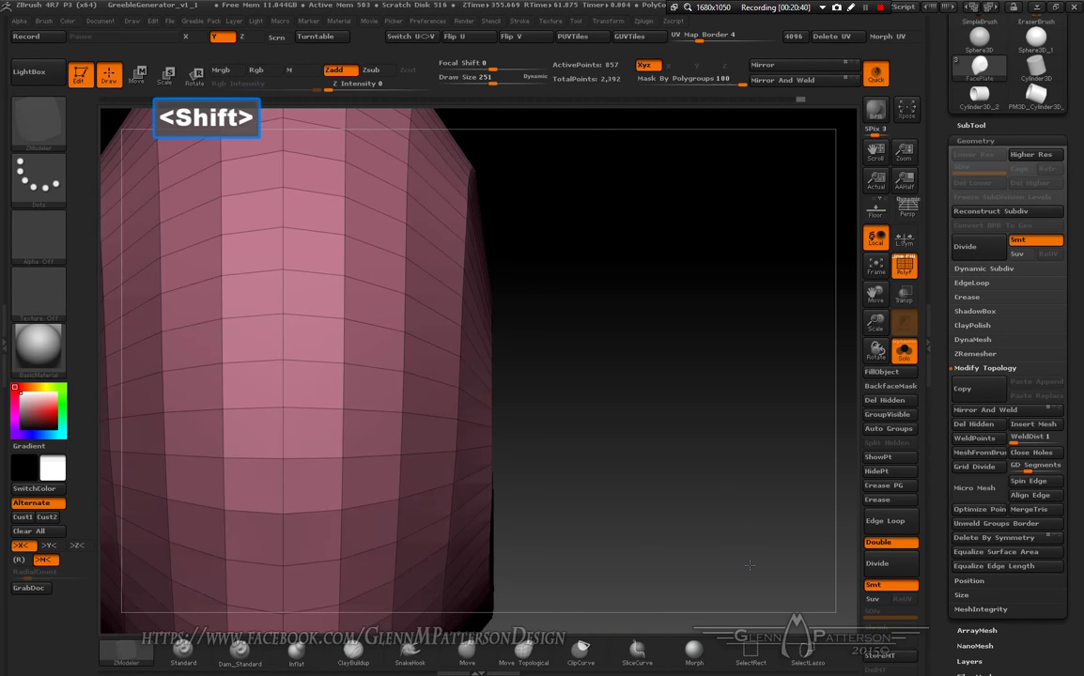
click(876, 267)
drag(828, 495, 782, 501)
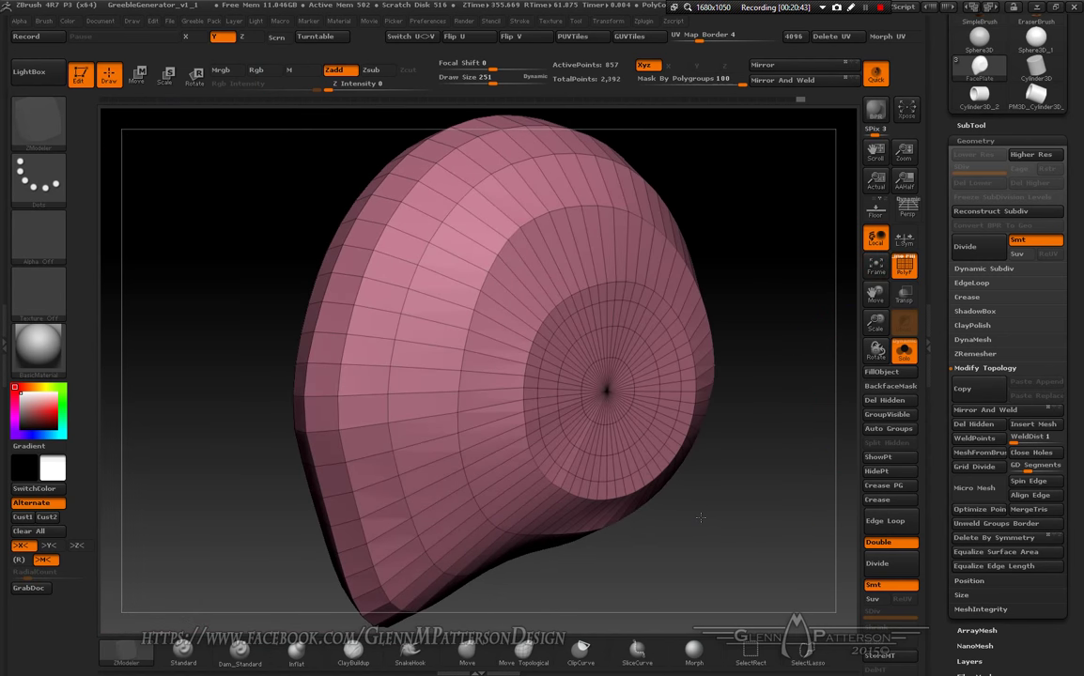
Step: Subdivide the FacePlate up to SDiv 5 with Smt on, and delete its lower subdivision levels
click(888, 567)
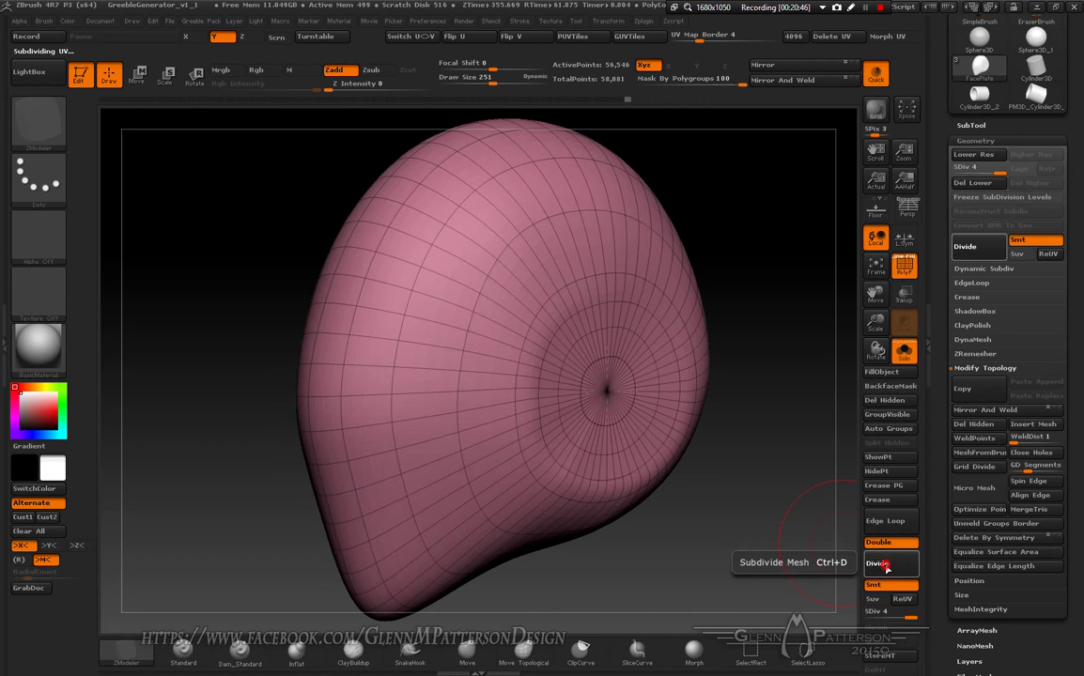
click(885, 565)
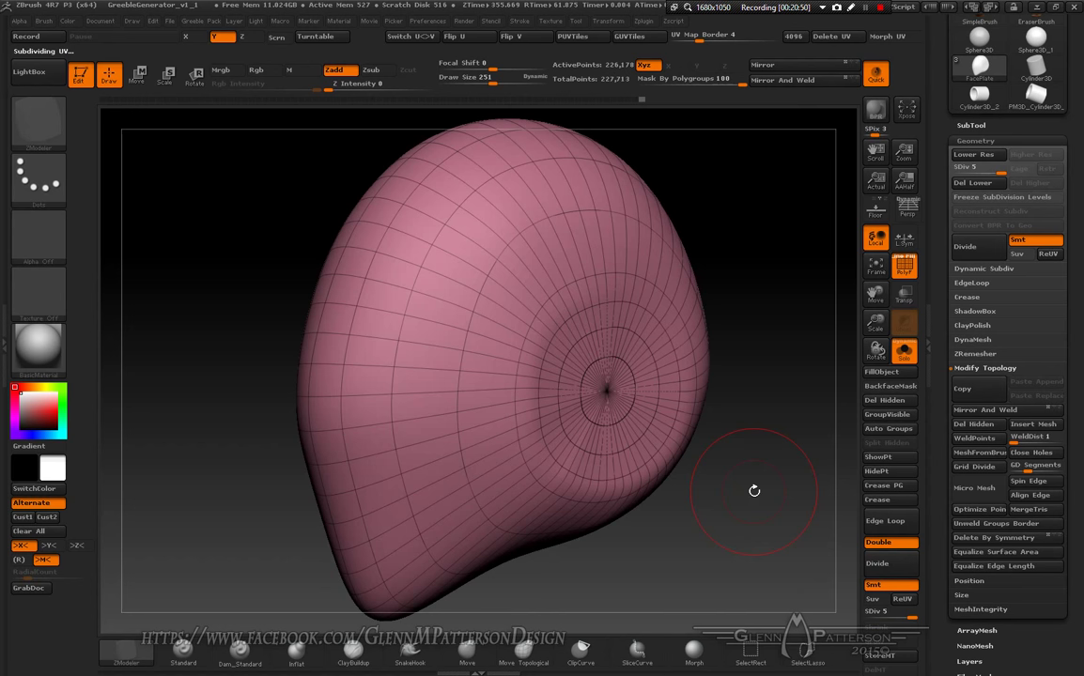
drag(747, 540, 700, 539)
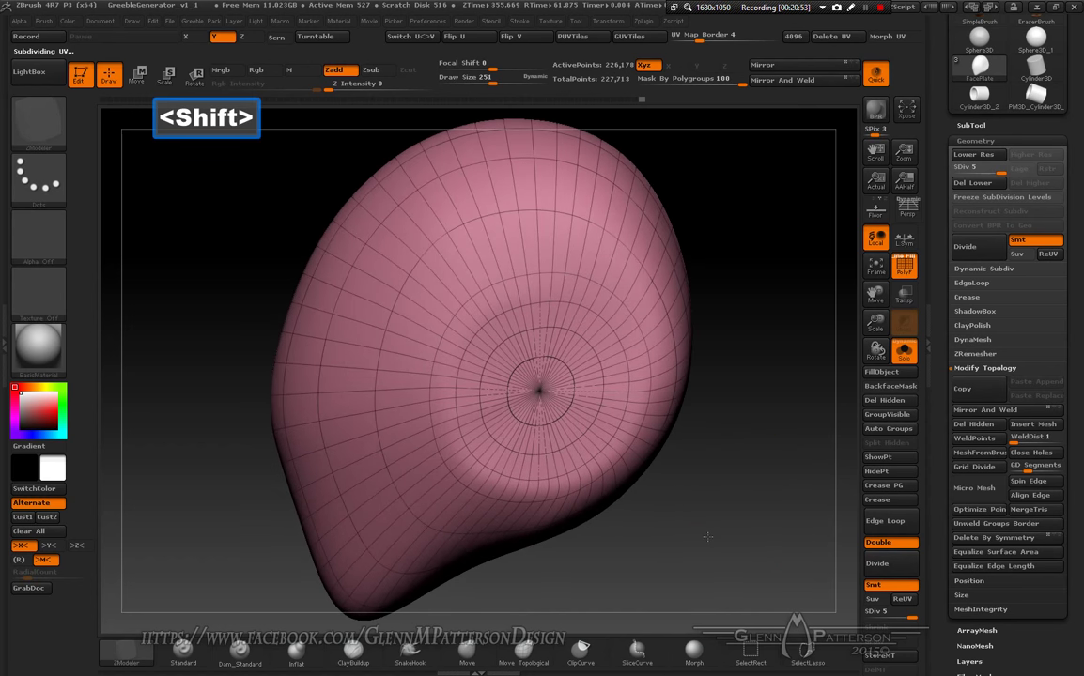
click(985, 185)
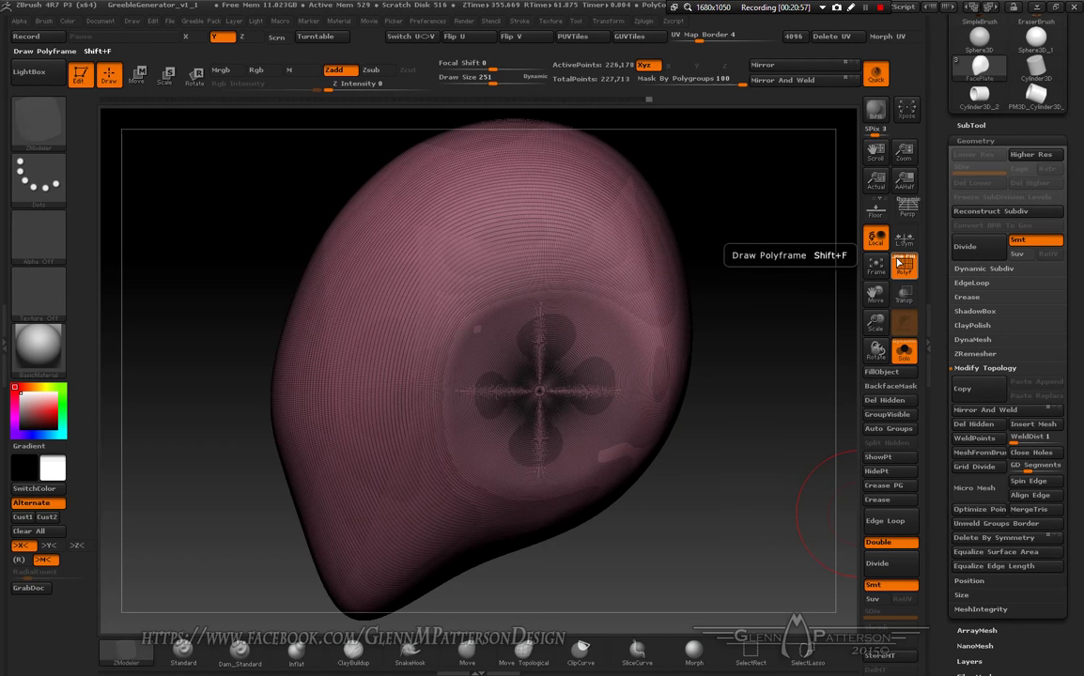
click(899, 264)
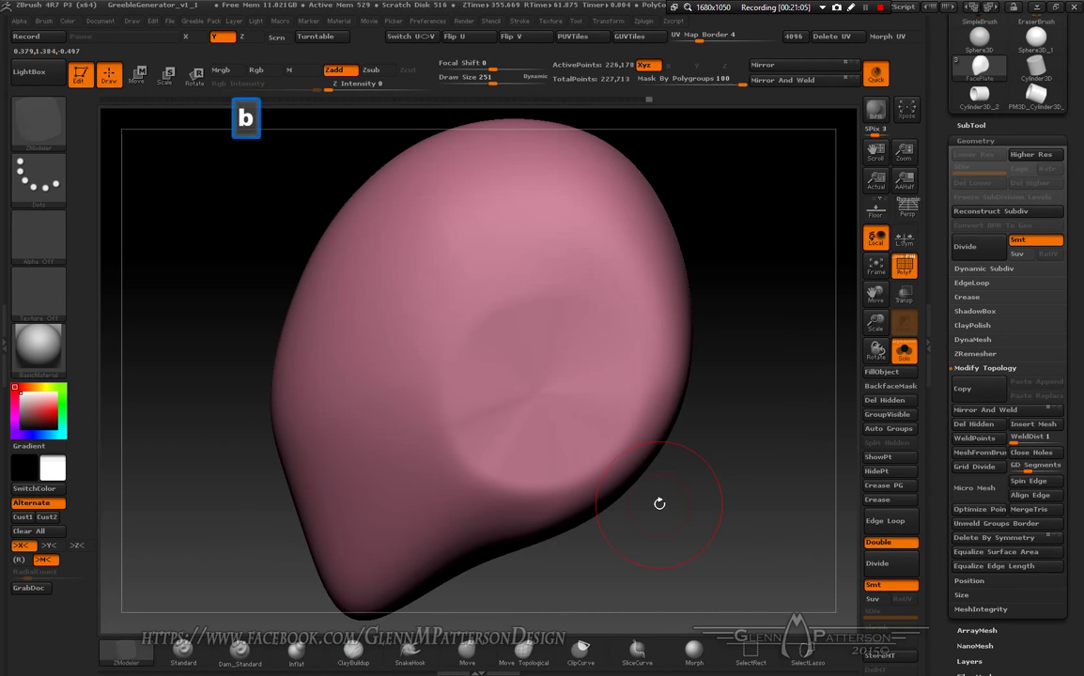
Step: Choose SliceCurve as the active selection brush and skip its note until the next restart
key(b)
key(s)
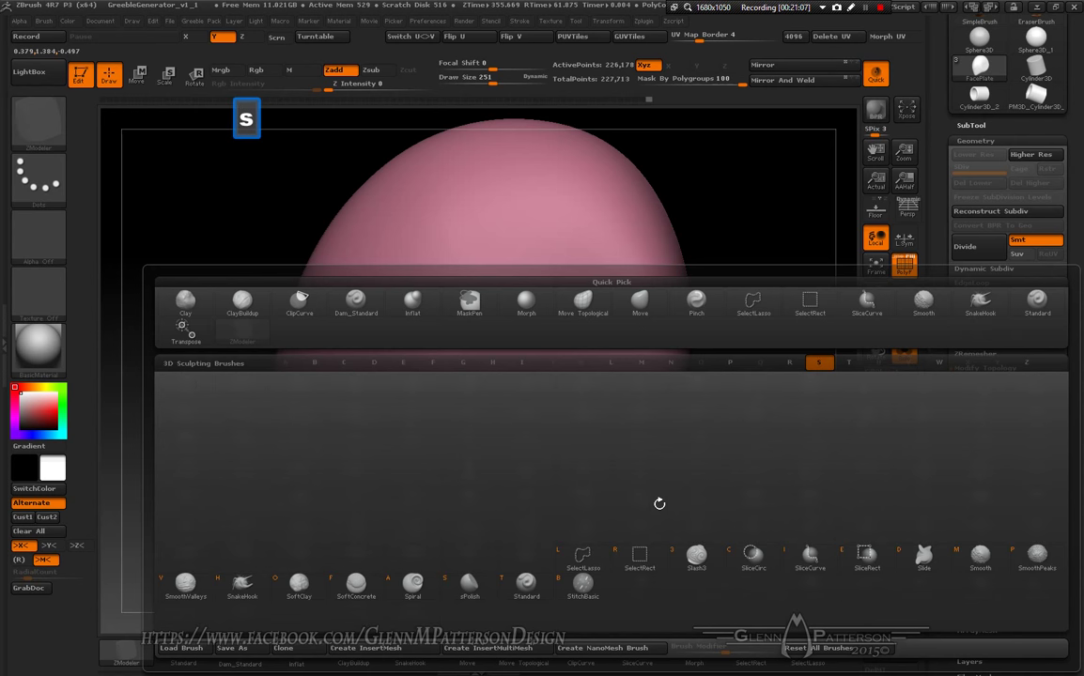
click(810, 556)
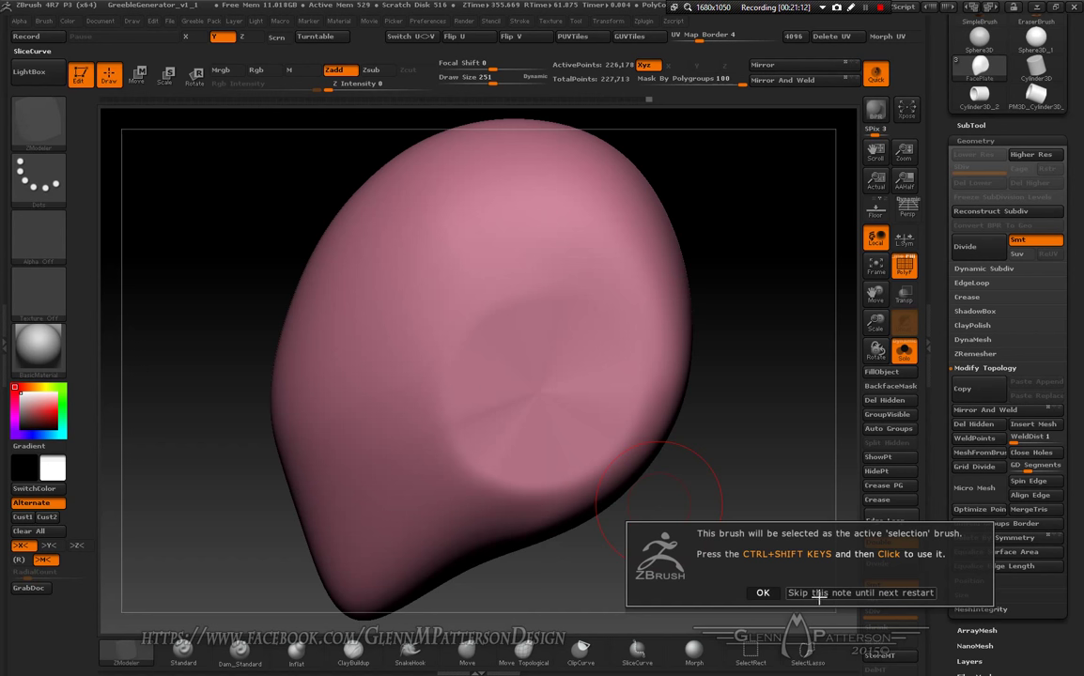
click(819, 592)
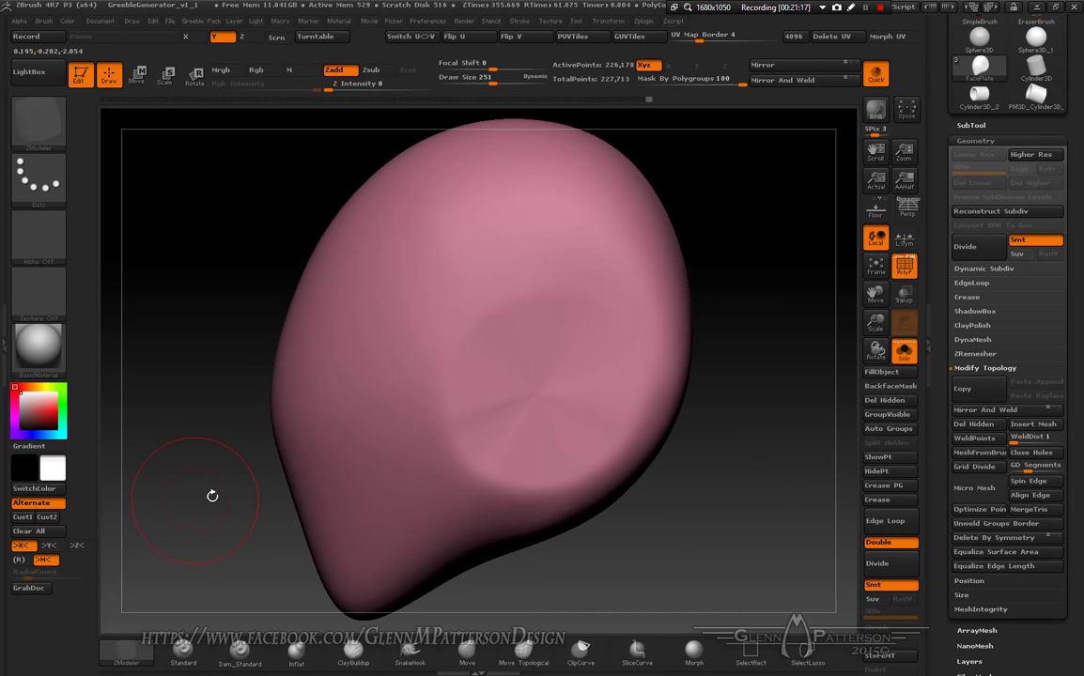
Step: With the other subtools shown transparently, inflate the FacePlate outward past the Head and smooth it using the Deformation settings
click(906, 363)
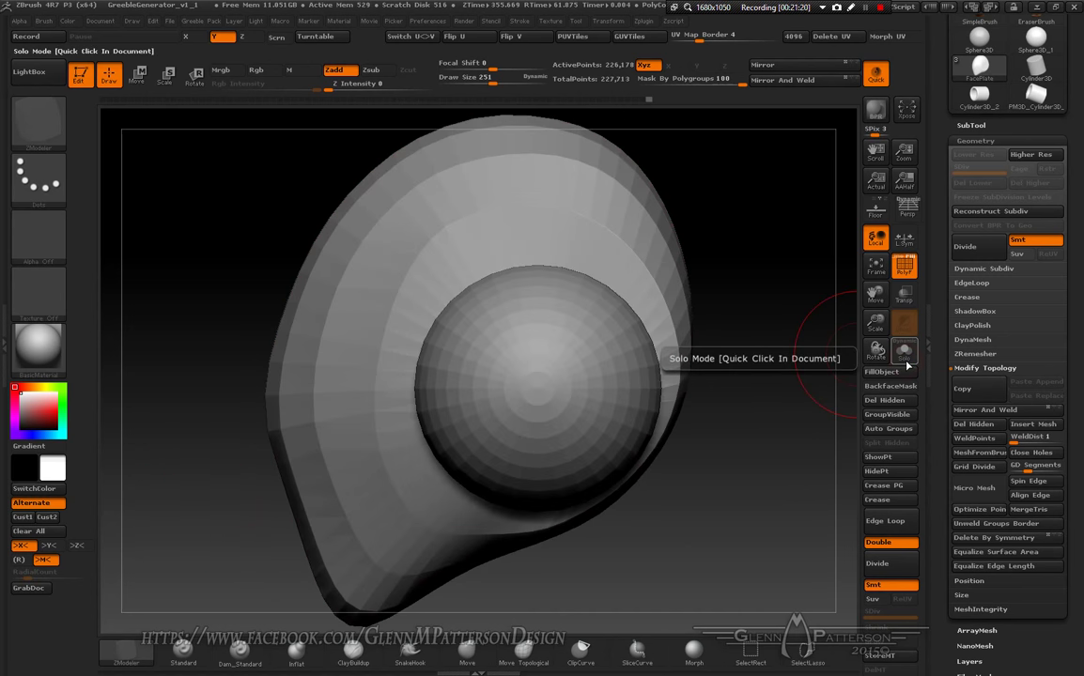
click(904, 297)
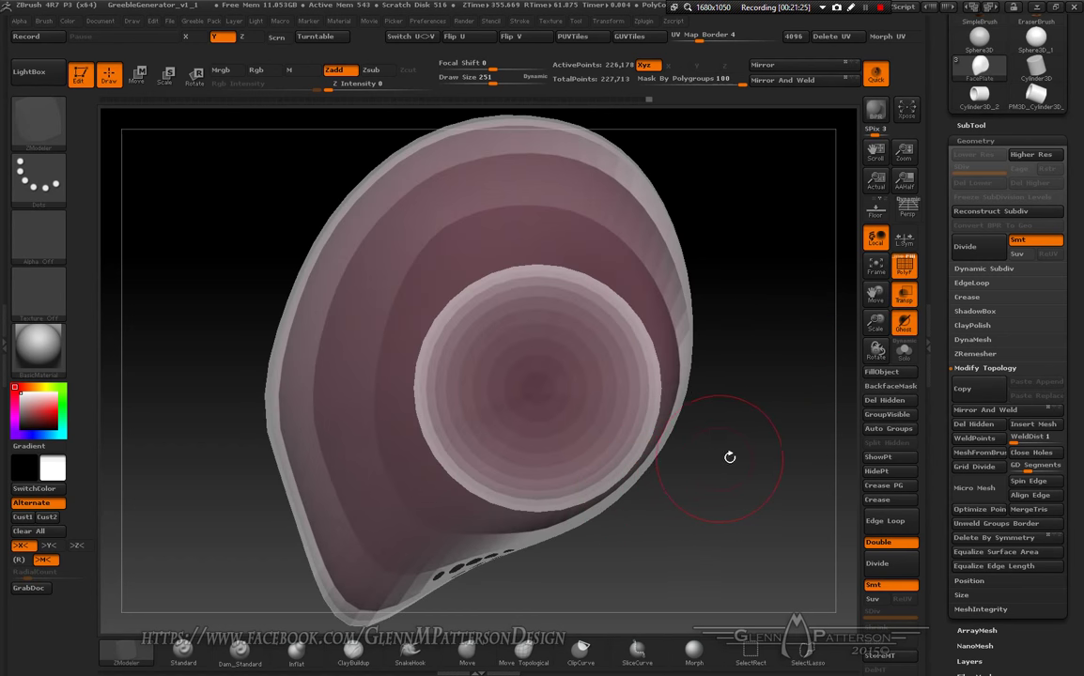
scroll(1021, 555, down, 5)
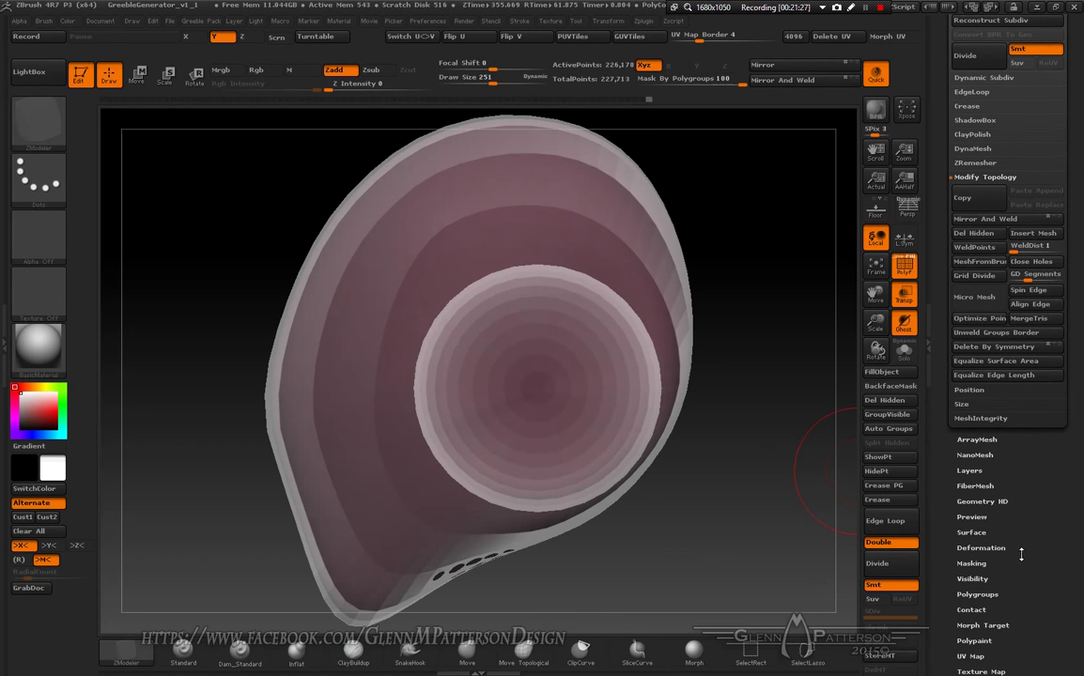
click(998, 548)
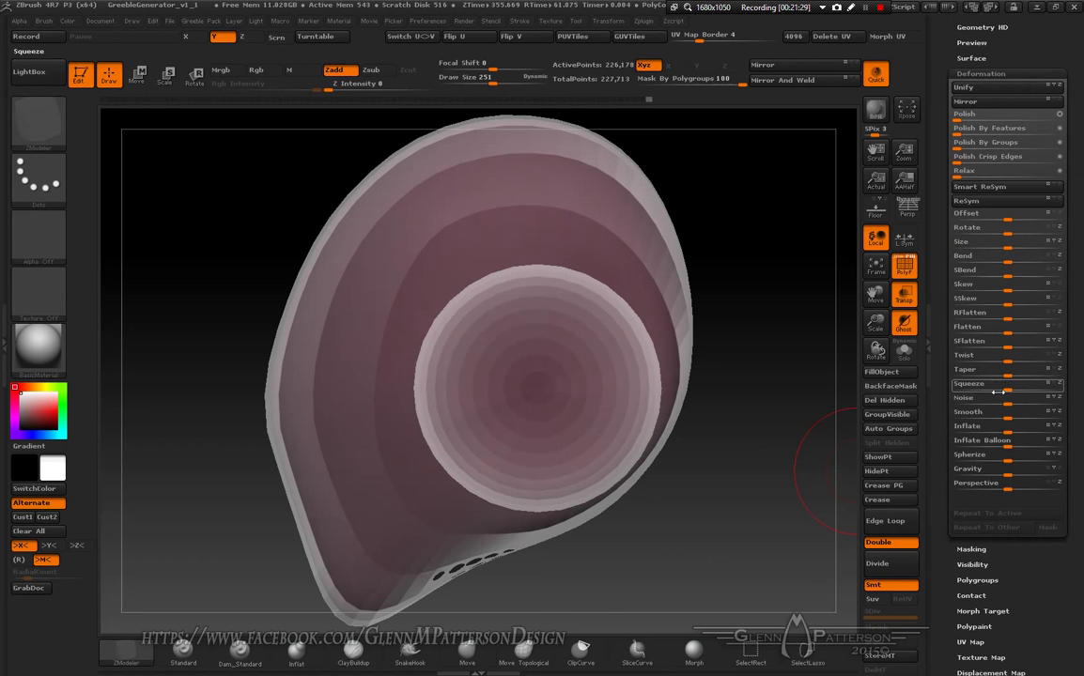
drag(1006, 432, 1046, 425)
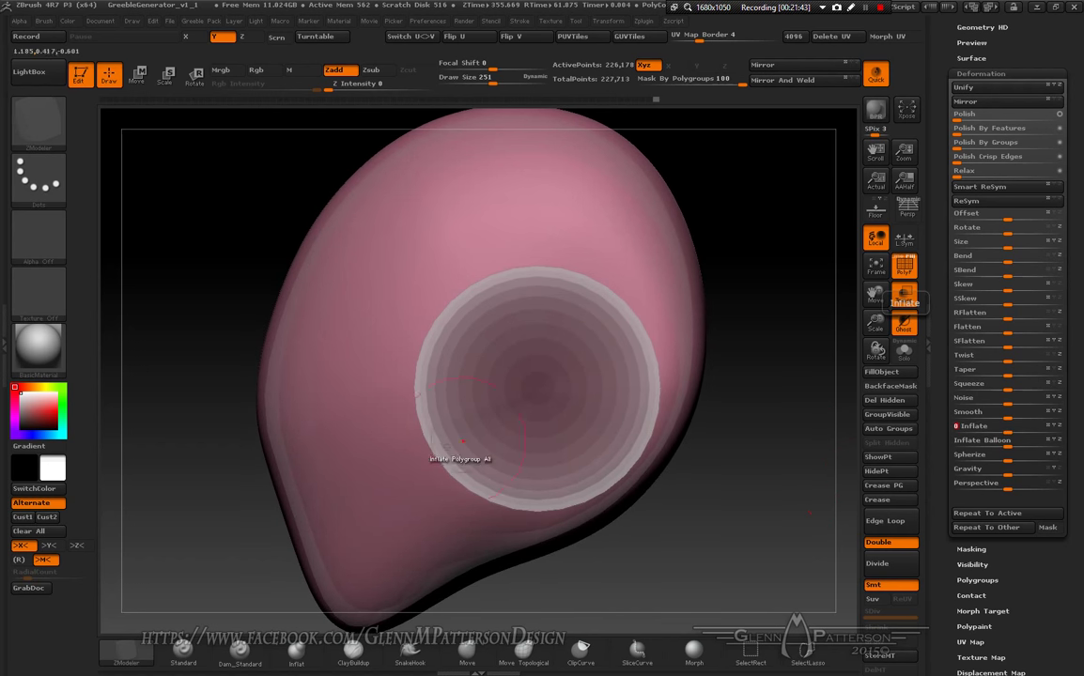
click(1011, 417)
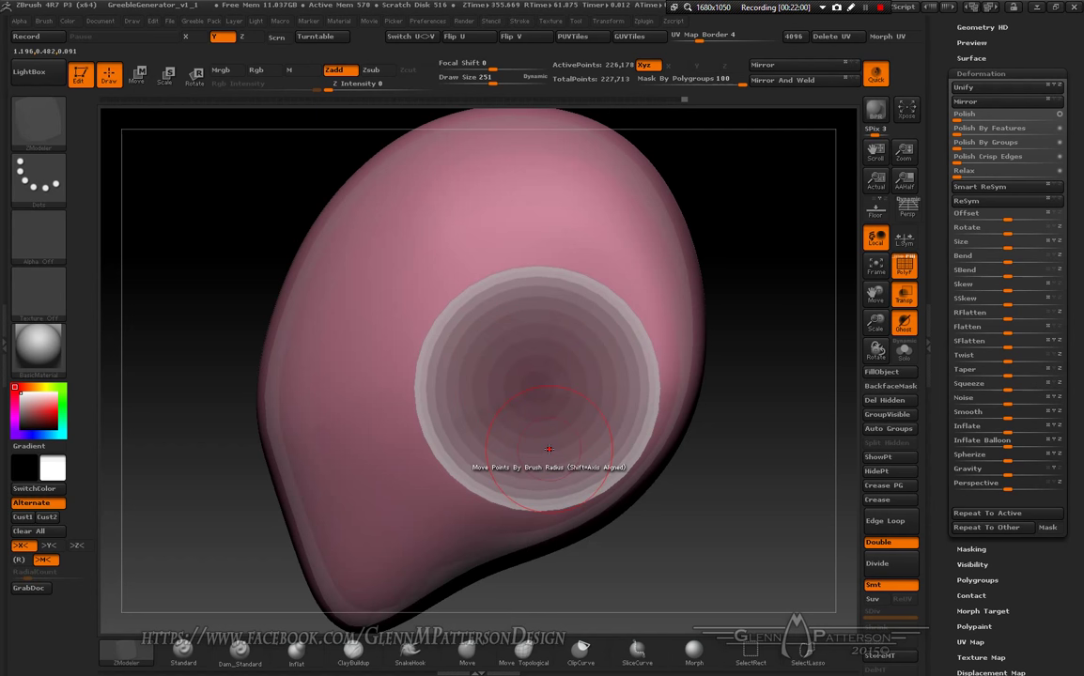
Step: Choose SliceCirc as the selection brush and turn on Square for its centered Circle stroke
key(b)
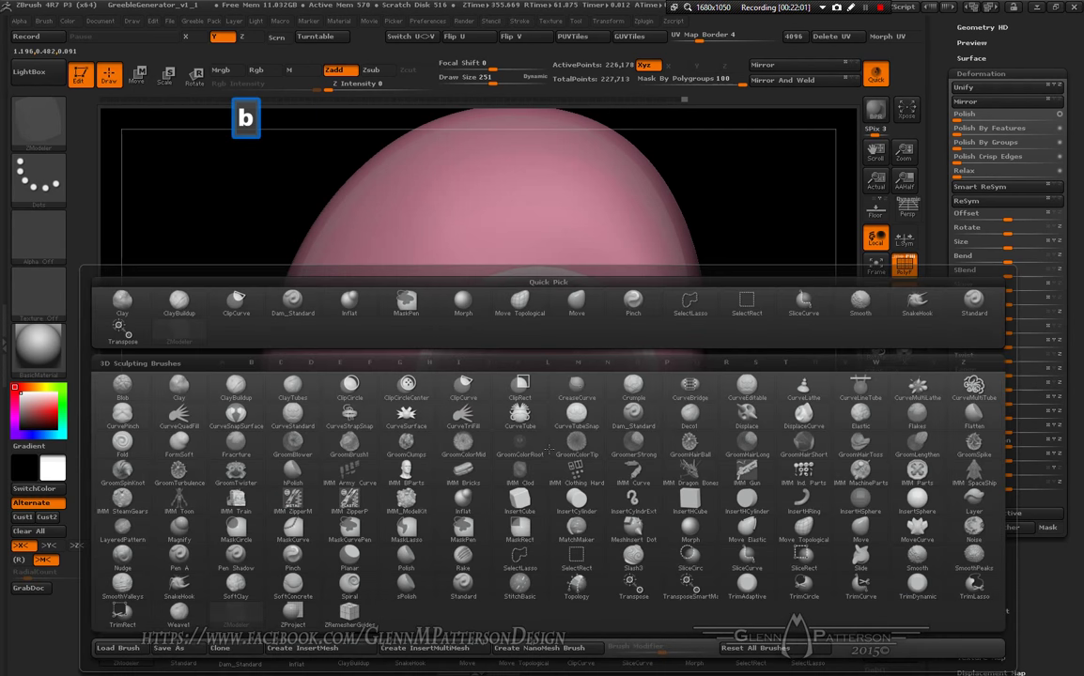
key(s)
click(692, 564)
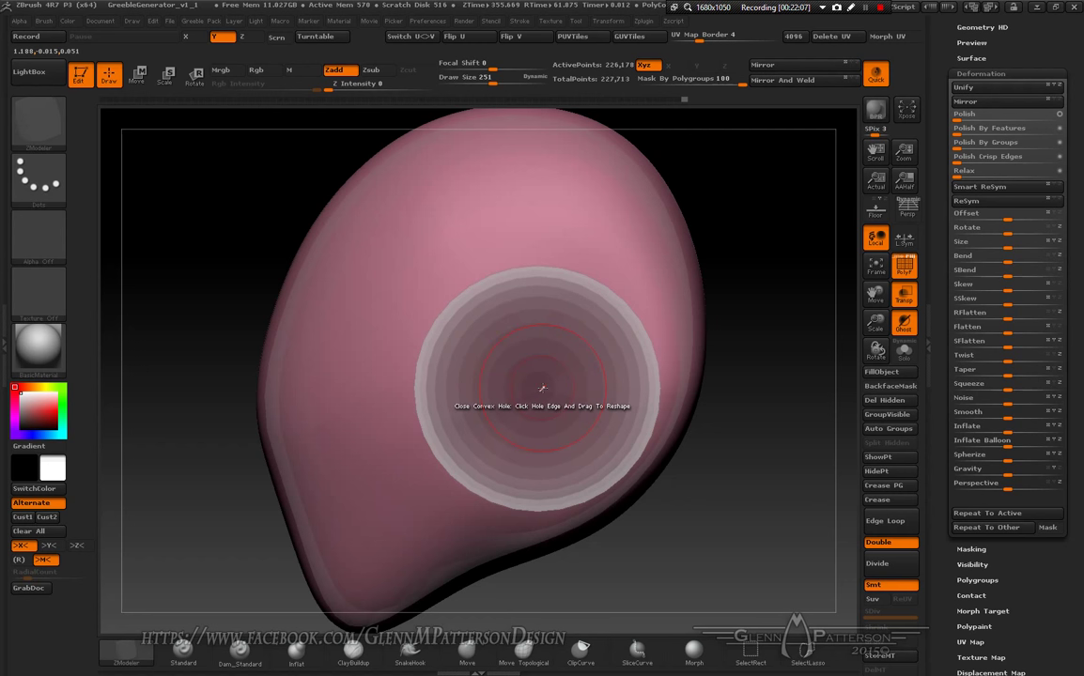
key(ctrl)
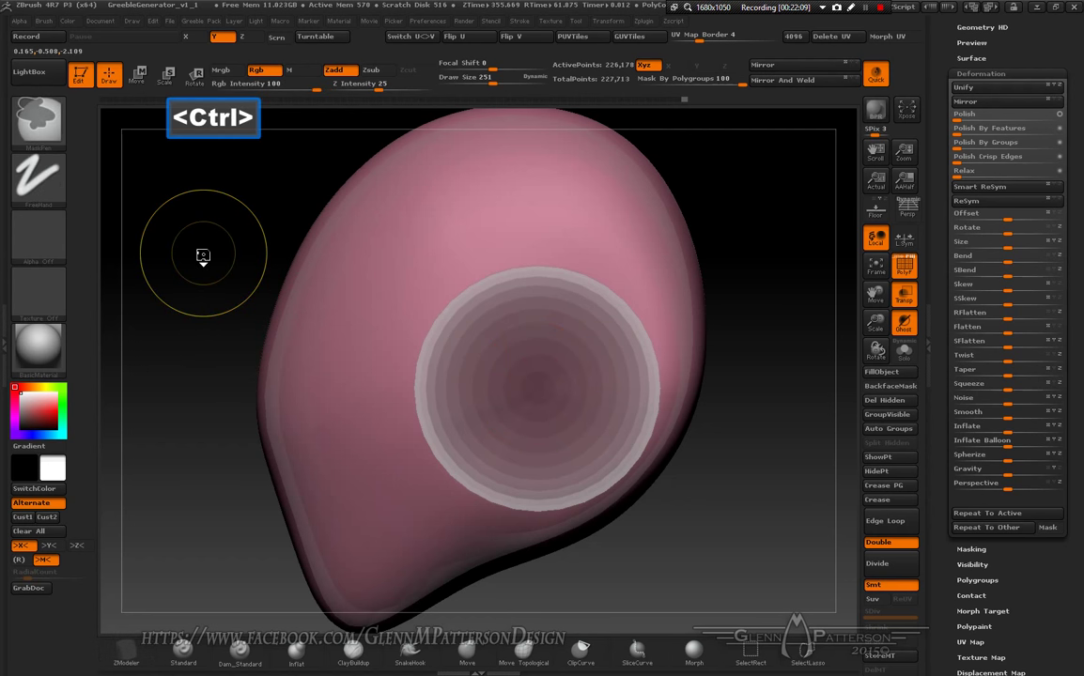
key(ctrl+shift)
key(ctrl)
key(ctrl+shift)
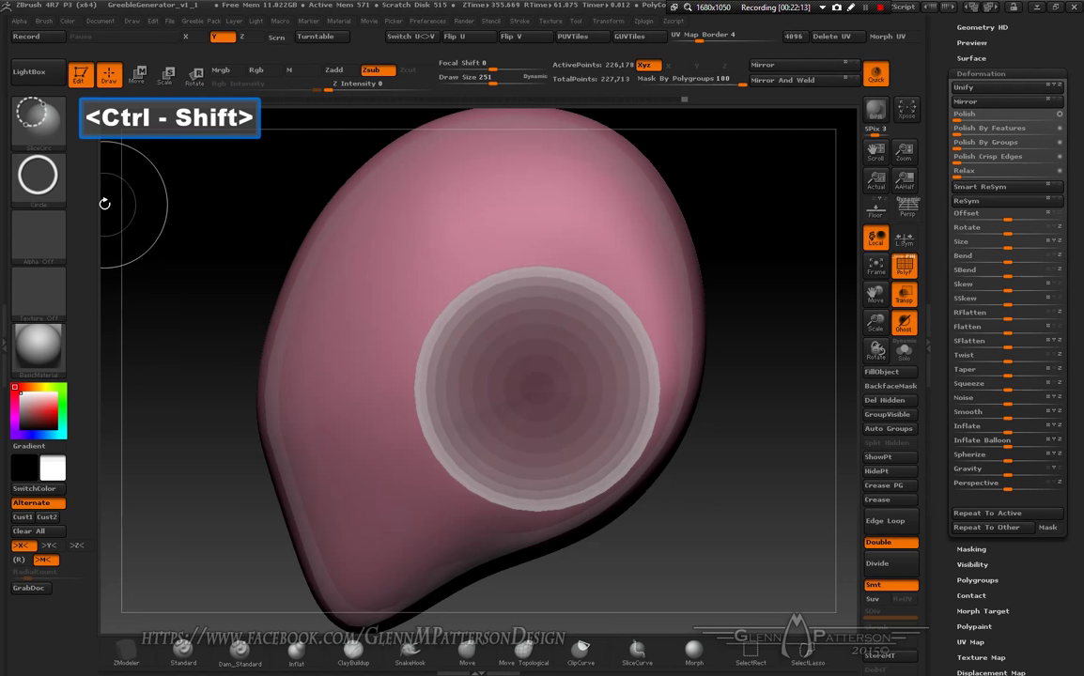
click(43, 191)
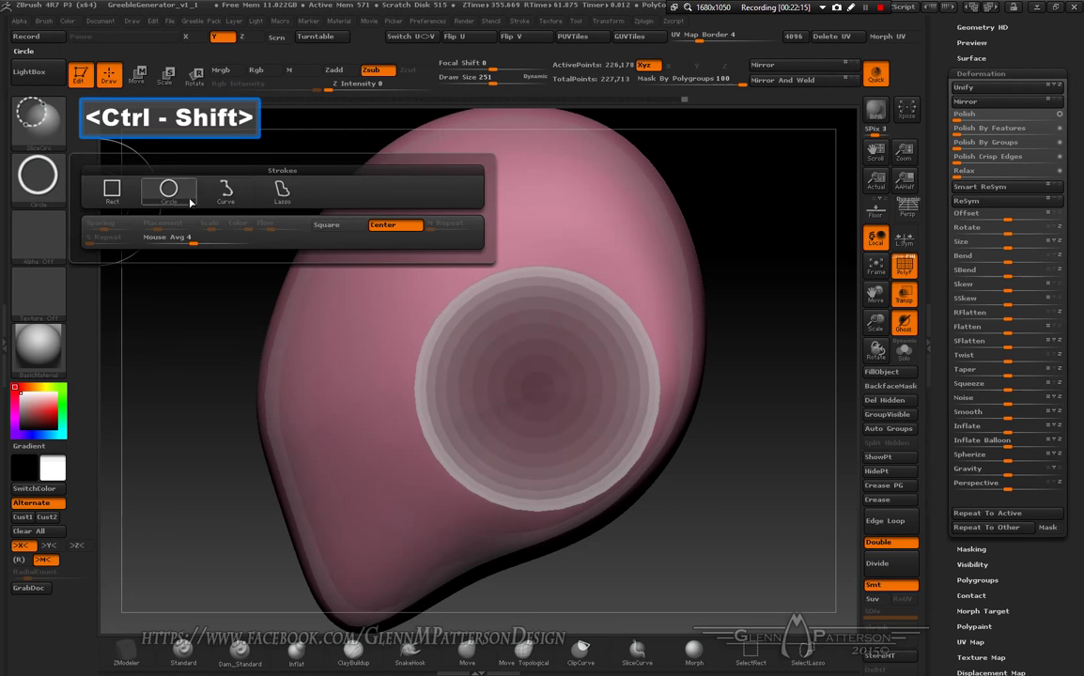
click(327, 225)
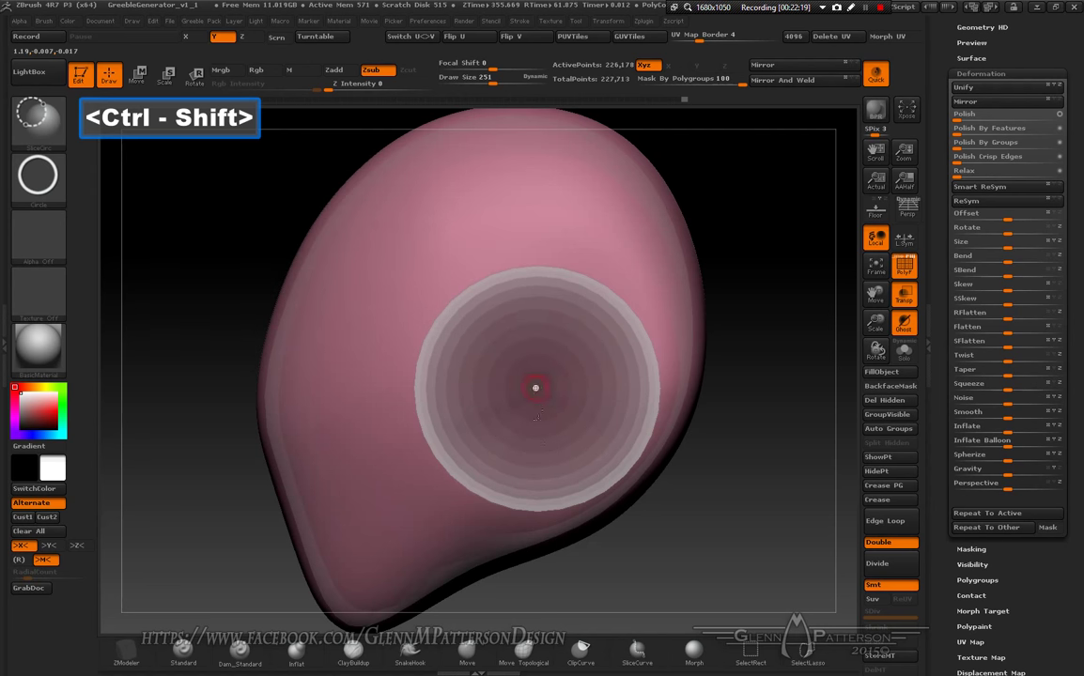
Step: Slice the FacePlate with a circle concentric with the Ear and about 1.4 times its width
drag(537, 416, 594, 591)
key(space)
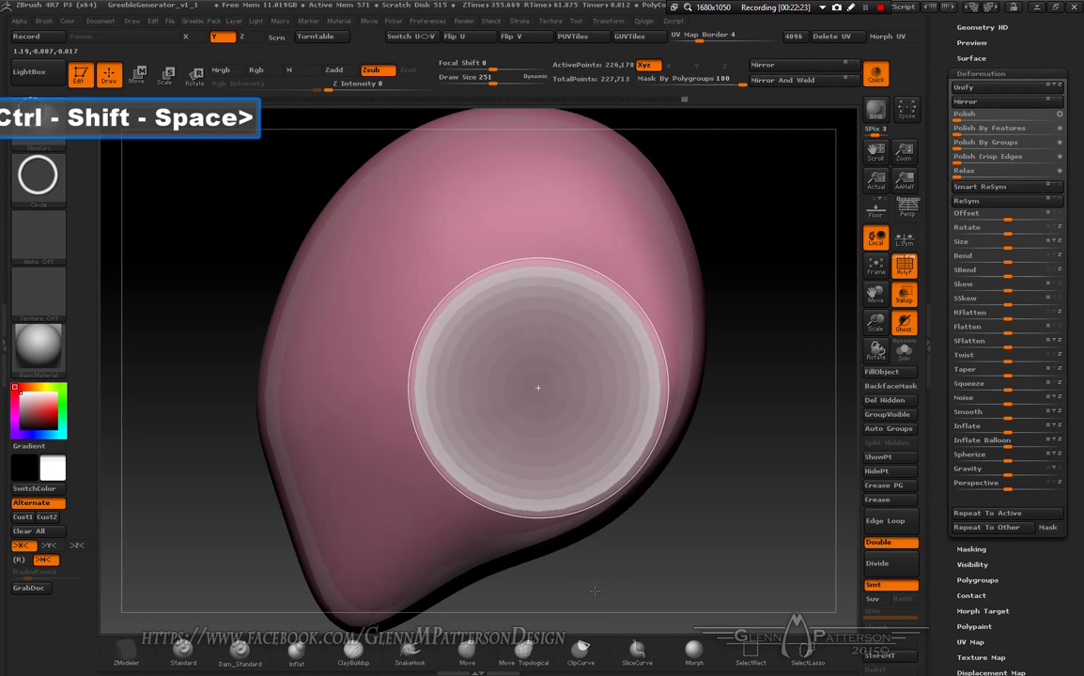
drag(594, 590, 643, 633)
key(space)
key(space)
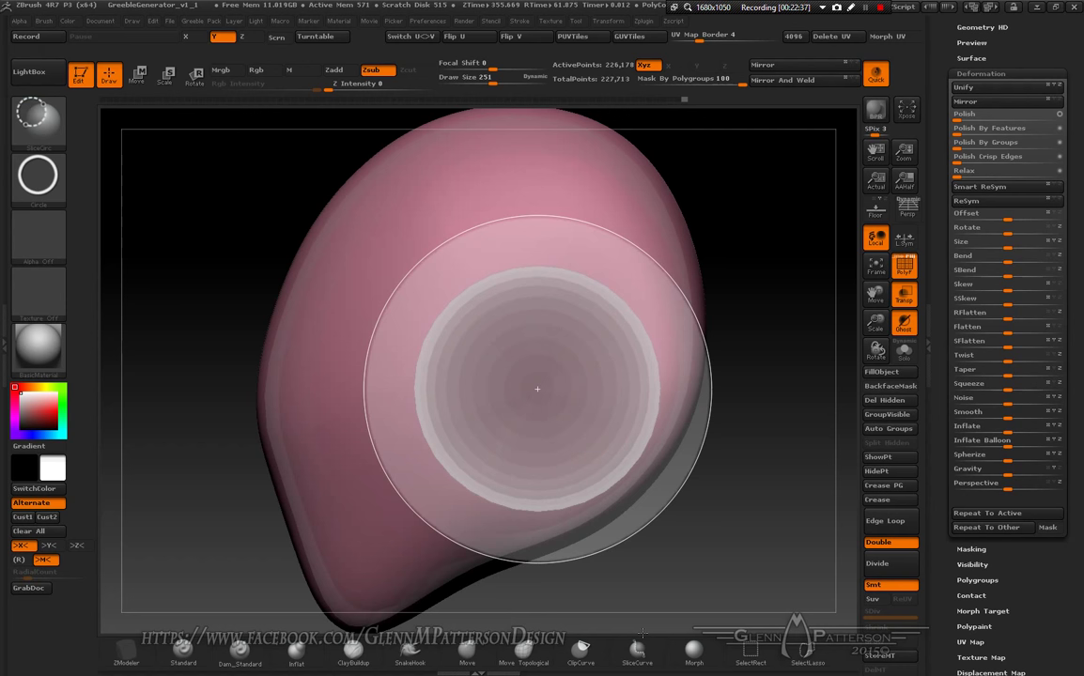
drag(643, 633, 673, 631)
Step: Isolate the main FacePlate polygroup, hiding the sliced circular areas behind both Ears
mouse_move(731, 600)
mouse_down()
mouse_move(733, 542)
mouse_move(657, 555)
mouse_move(813, 548)
mouse_move(795, 555)
mouse_up()
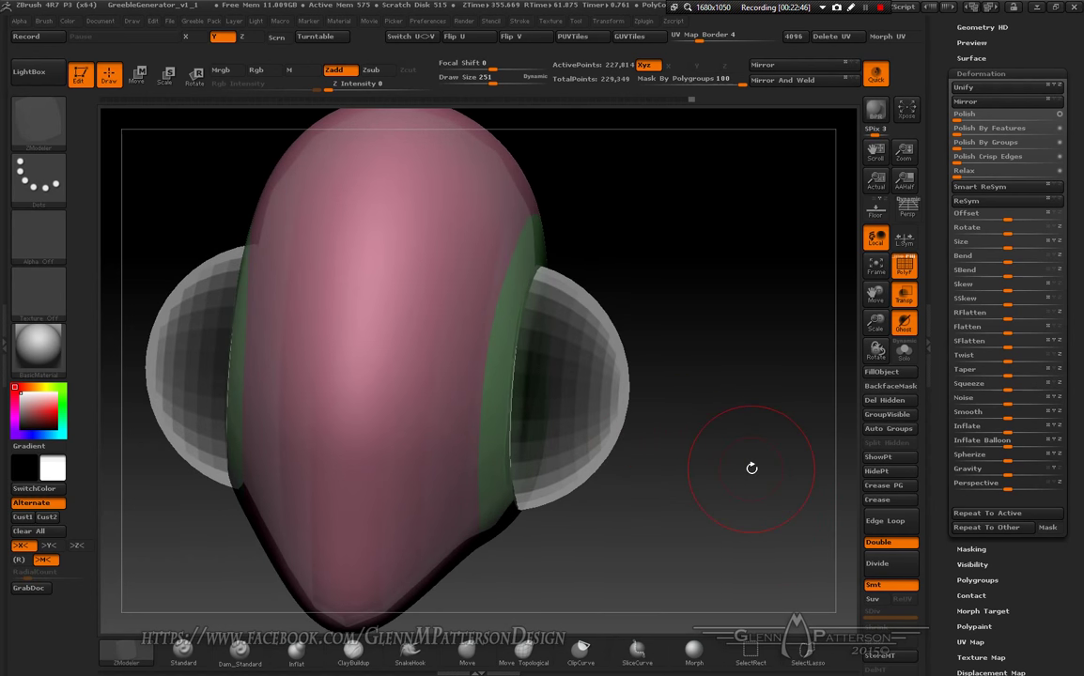
ctrl+shift+click(377, 448)
mouse_move(689, 575)
mouse_down()
mouse_move(699, 554)
mouse_move(657, 555)
mouse_move(673, 537)
mouse_up()
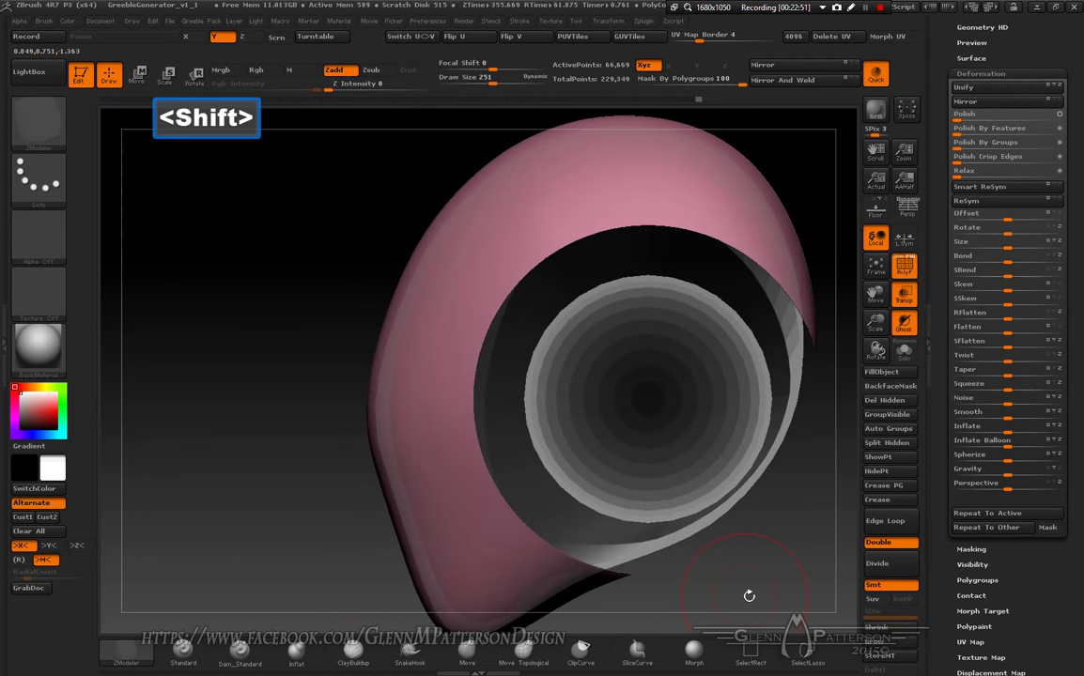
Step: Switch the selection brush to SliceCurve and frame the circular ear opening in side view
click(638, 658)
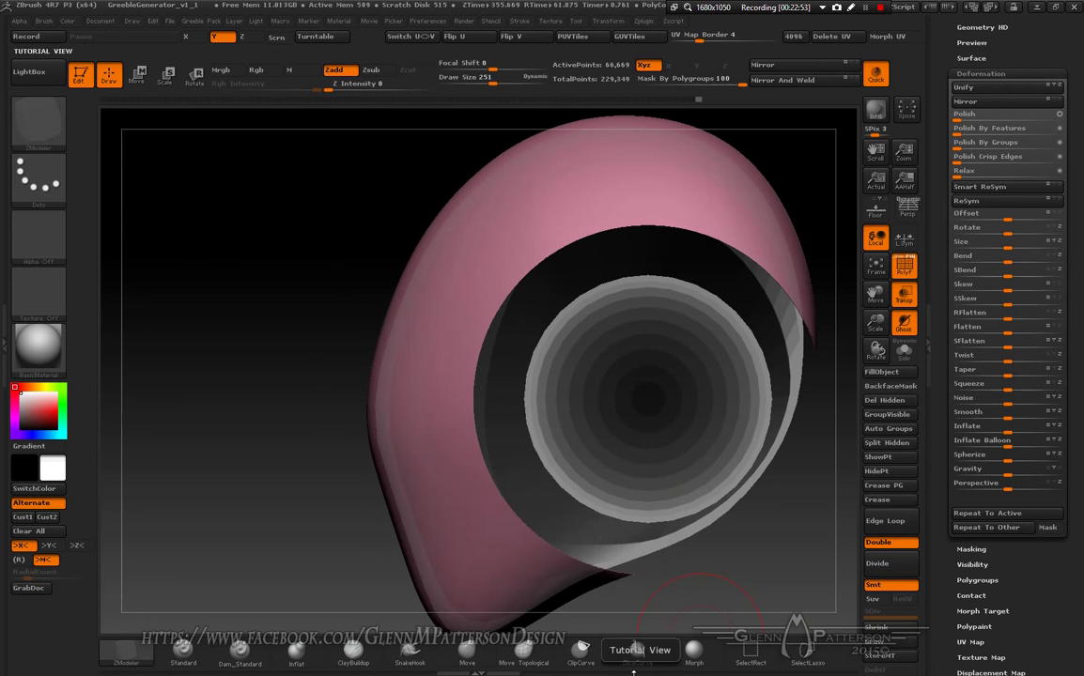
key(ctrl+shift)
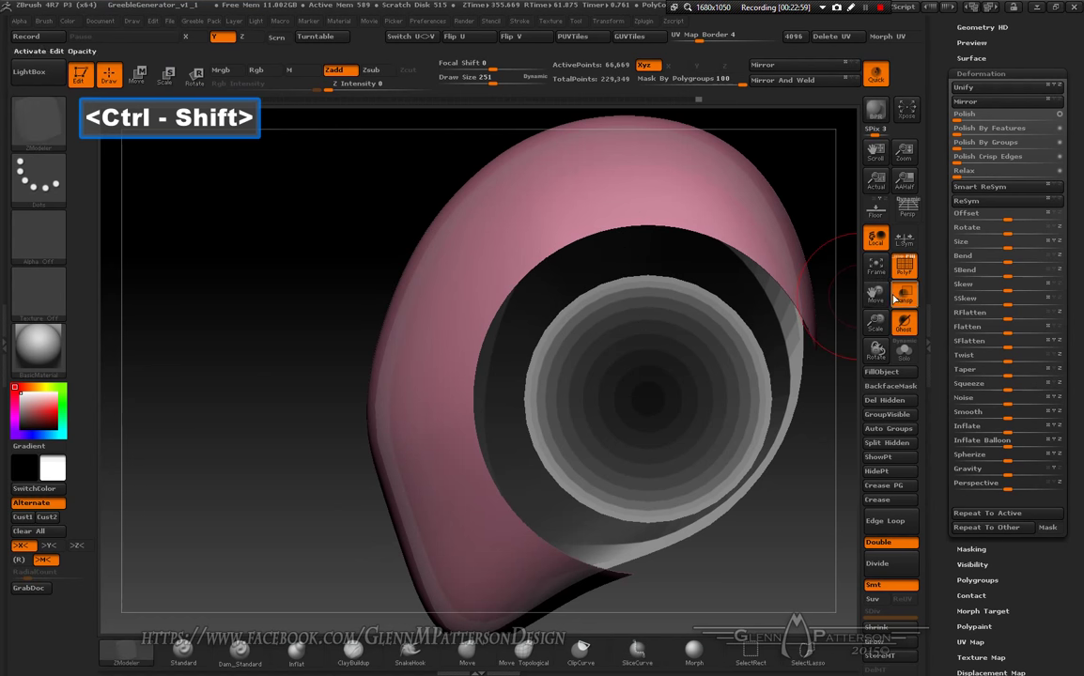
mouse_move(875, 294)
mouse_down()
mouse_move(819, 322)
mouse_move(787, 310)
mouse_up()
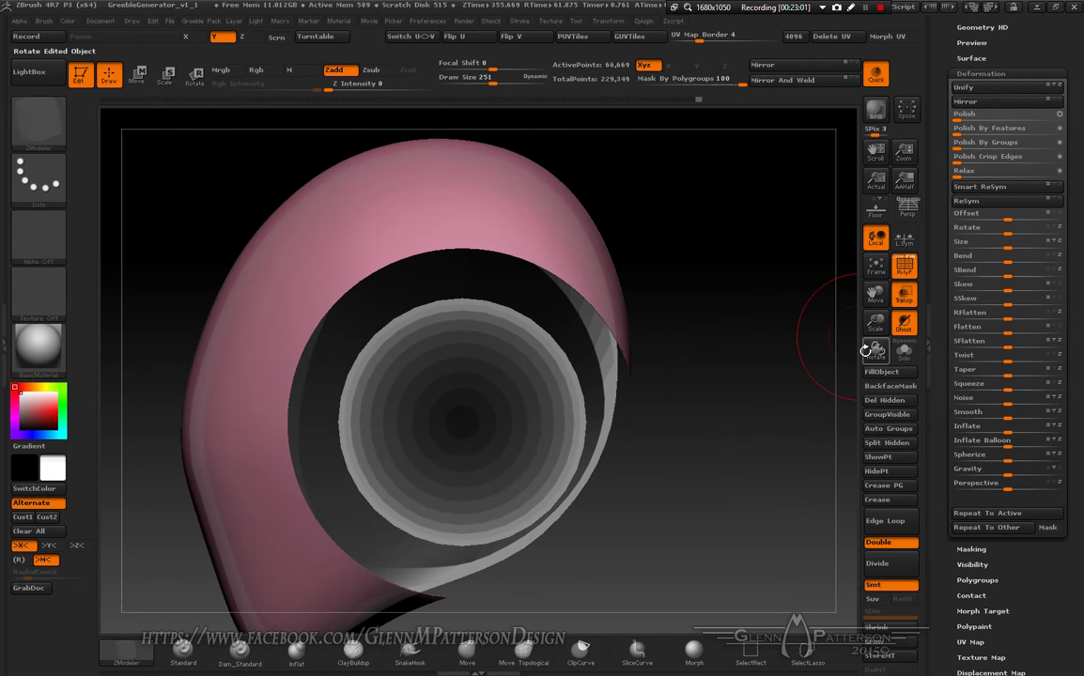
key(ctrl+shift)
Step: Try two steep slices from the ear opening up through the top of the FacePlate, undoing each one
ctrl+shift+drag(433, 349, 460, 186)
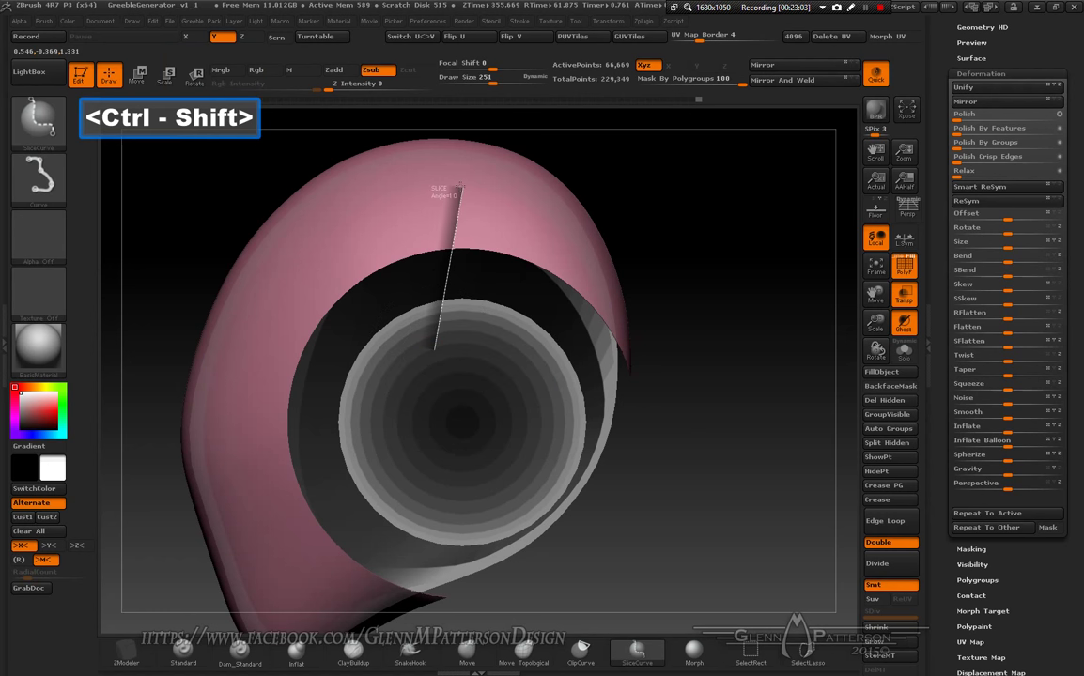
mouse_move(482, 98)
ctrl+shift+mouse_down()
mouse_move(441, 141)
mouse_move(353, 173)
mouse_move(377, 235)
mouse_move(458, 242)
mouse_move(496, 101)
ctrl+shift+mouse_up()
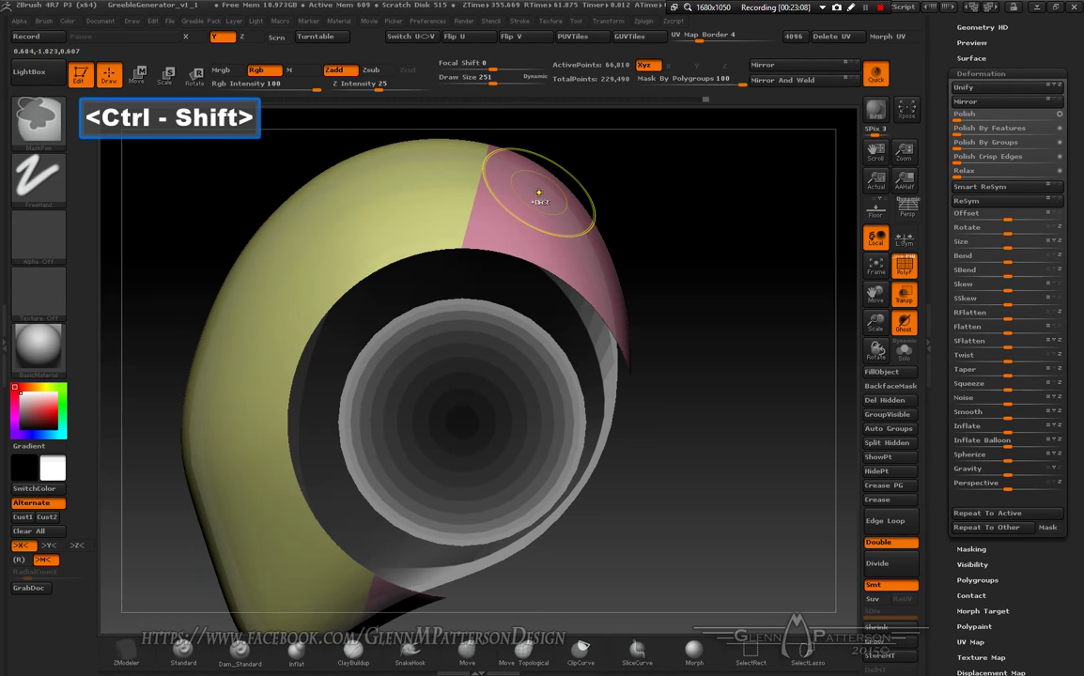
key(ctrl+z)
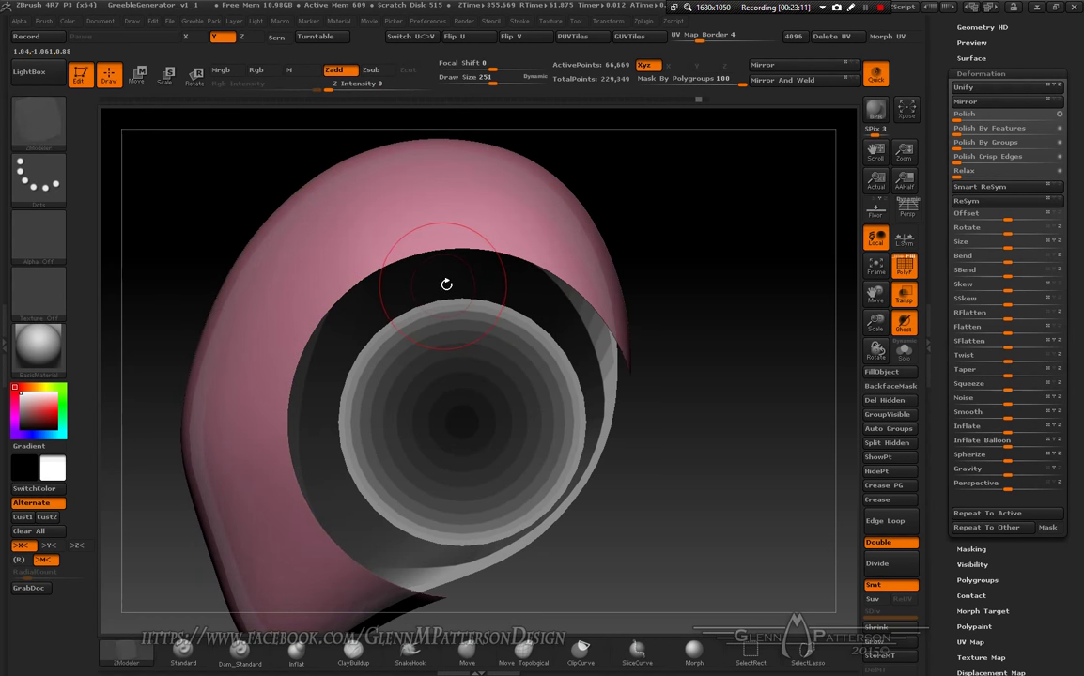
key(ctrl+shift)
ctrl+shift+drag(463, 192, 469, 176)
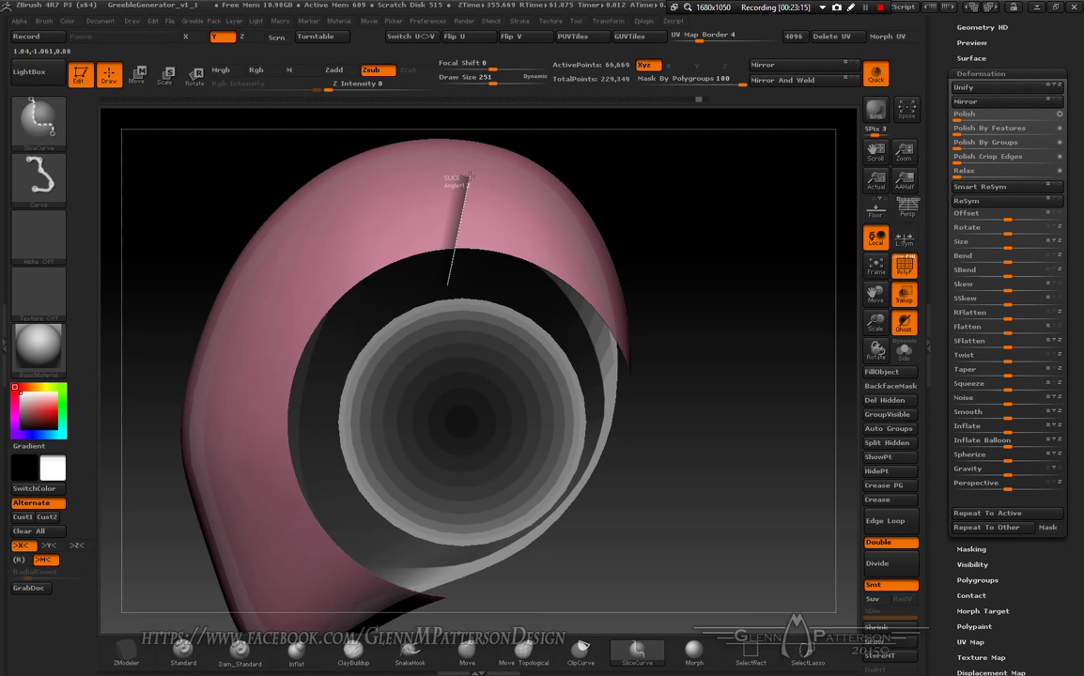
key(alt)
key(alt)
ctrl+shift+drag(481, 132, 806, 191)
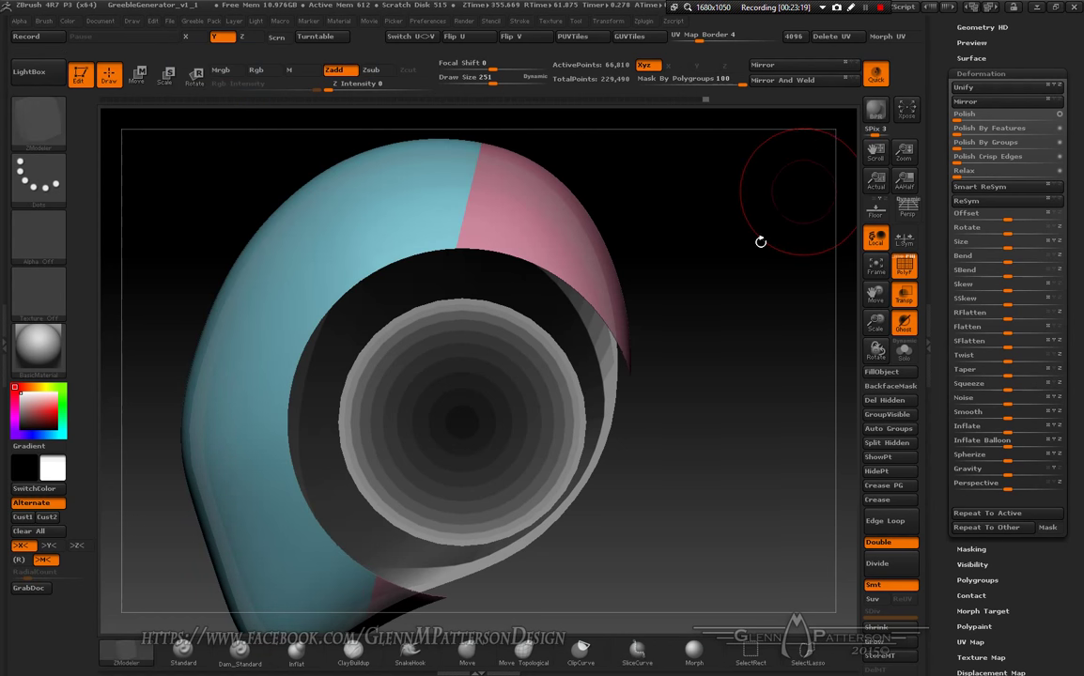
key(ctrl+z)
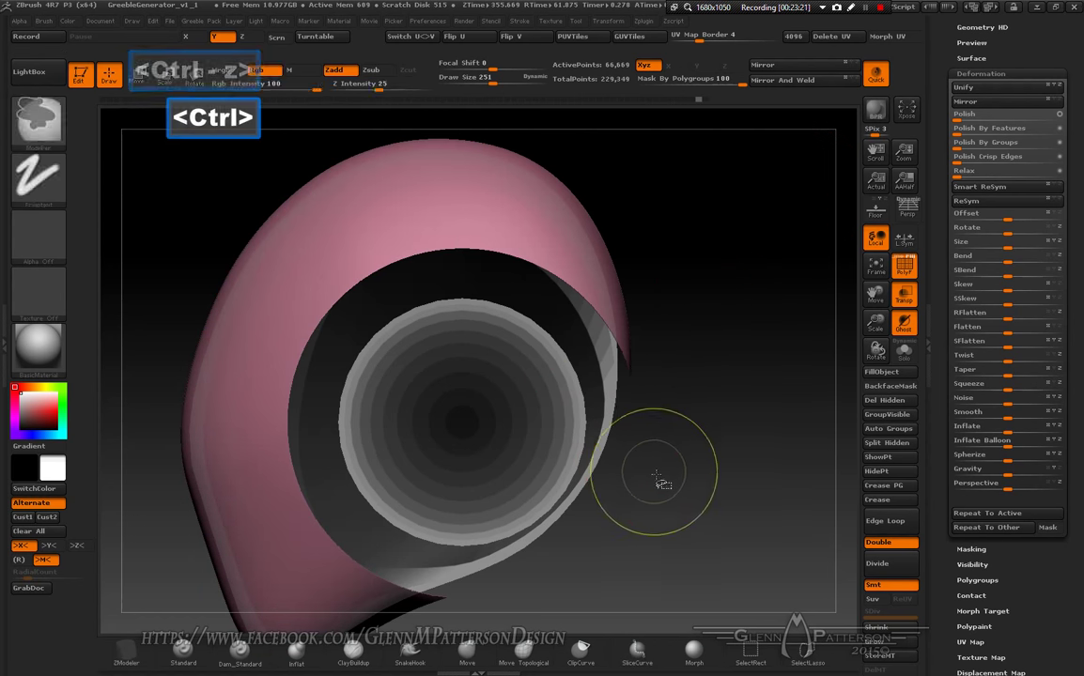
Step: Slice off the rear FacePlate with a sharply cornered curve from behind the Ear, through the ear opening, and diagonally over the back
ctrl+shift+drag(669, 478, 414, 308)
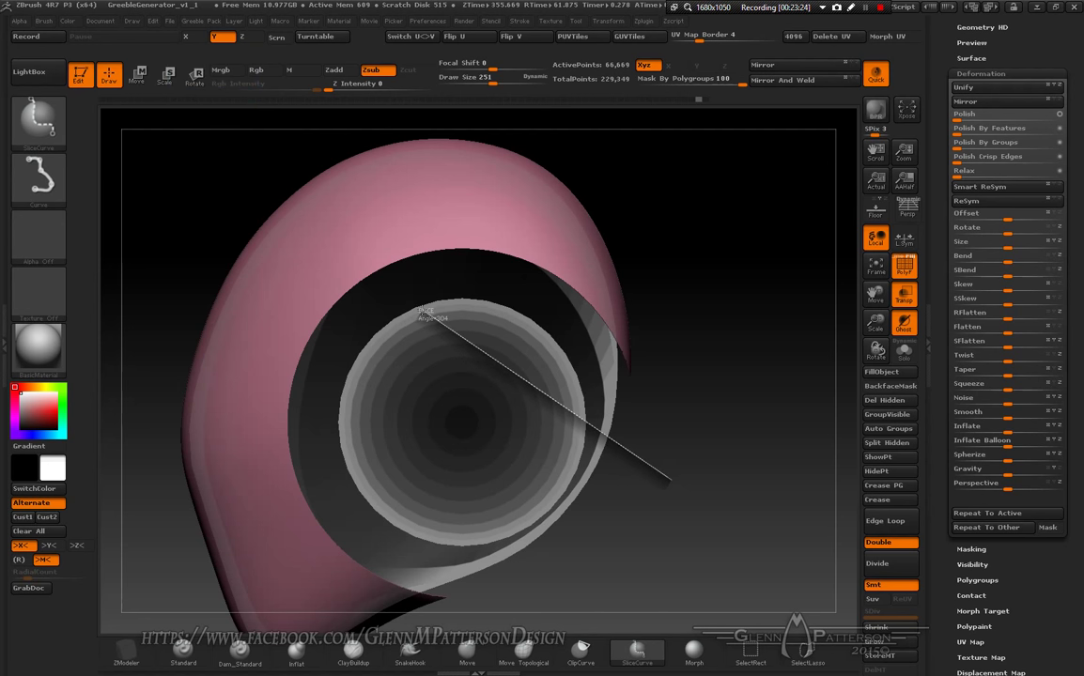
key(alt)
key(alt)
mouse_move(420, 309)
ctrl+shift+mouse_down()
mouse_move(428, 273)
mouse_move(569, 117)
mouse_move(584, 117)
ctrl+shift+mouse_up()
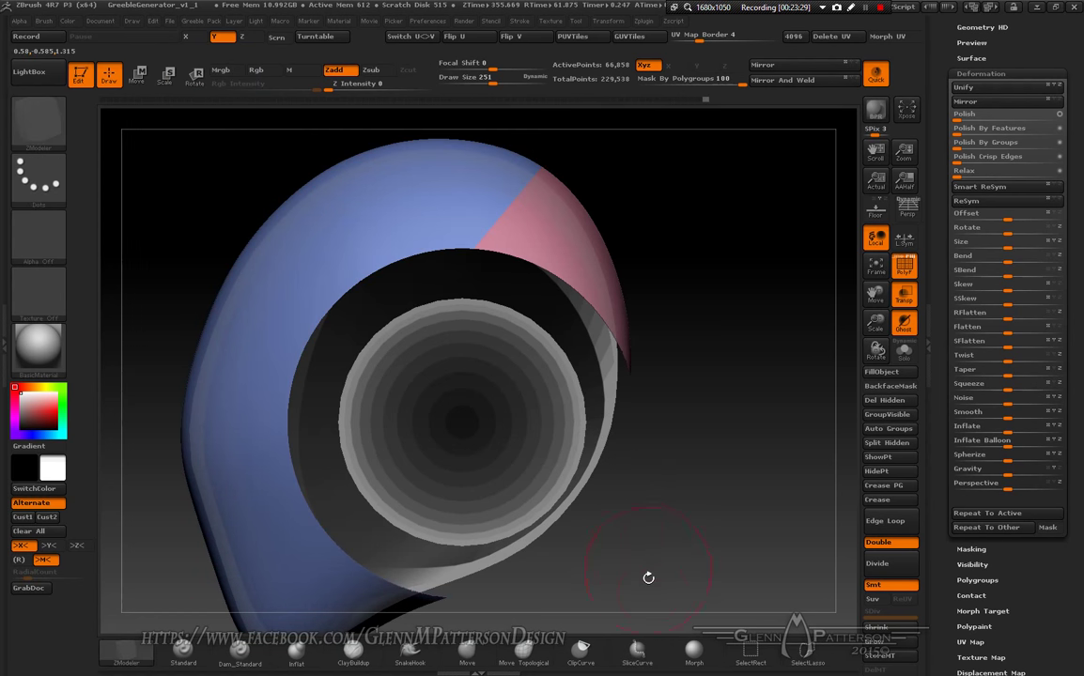
Step: With the SliceRect brush in front view, slice a vertical rectangular strip down from the top centre of the FacePlate
drag(658, 545, 818, 375)
drag(822, 310, 532, 465)
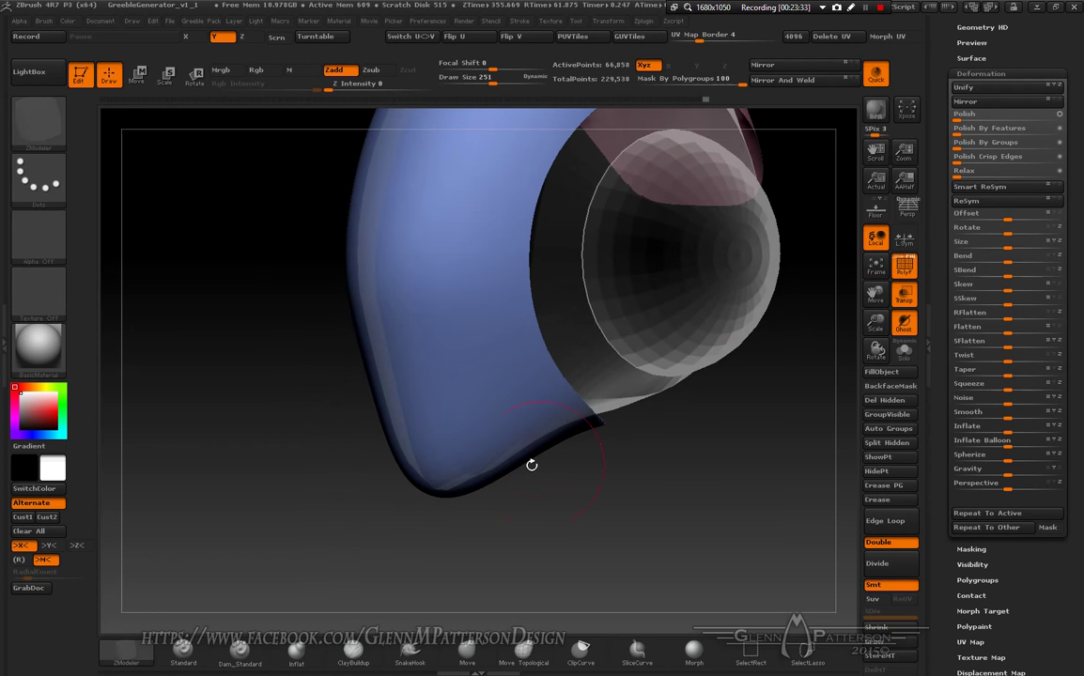
drag(546, 573, 580, 579)
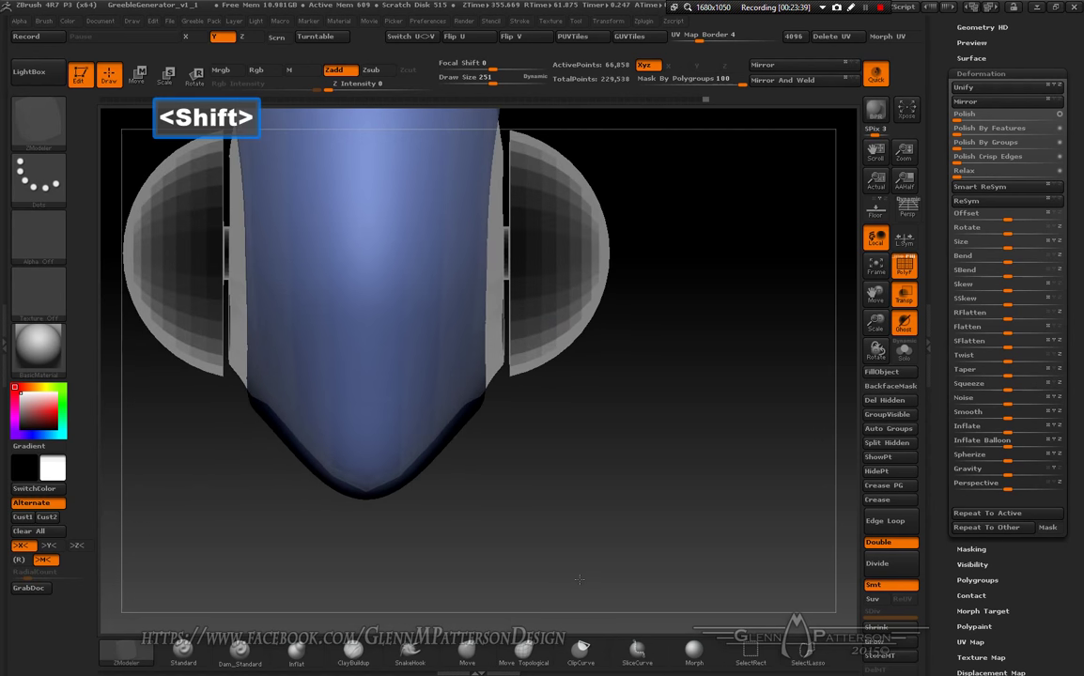
drag(875, 294, 897, 349)
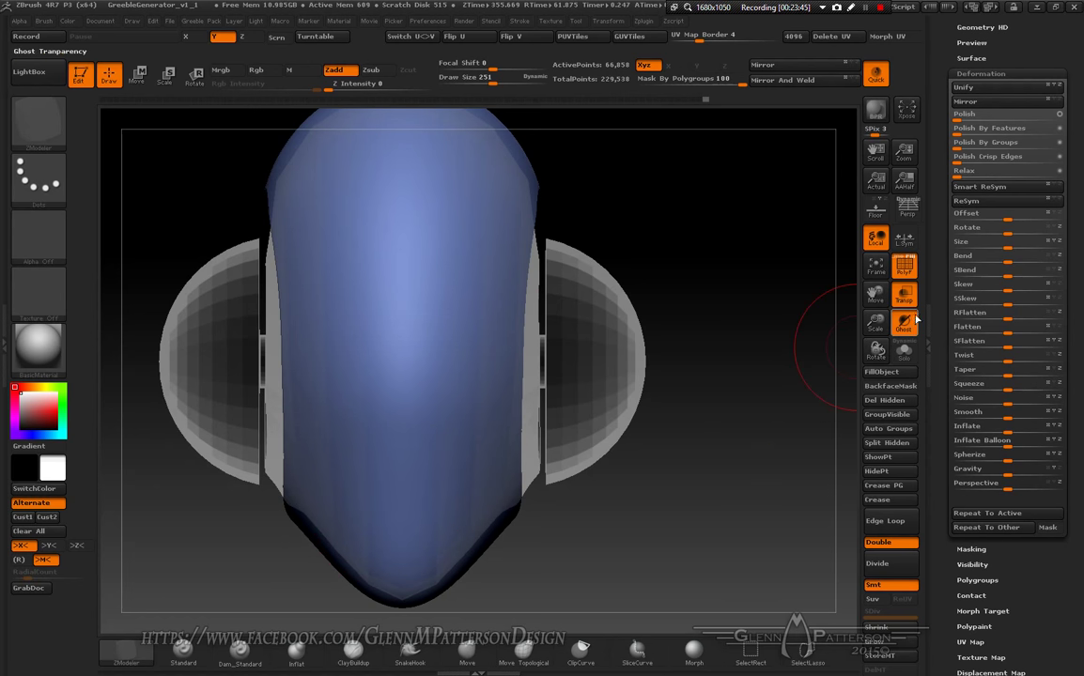
drag(875, 294, 883, 379)
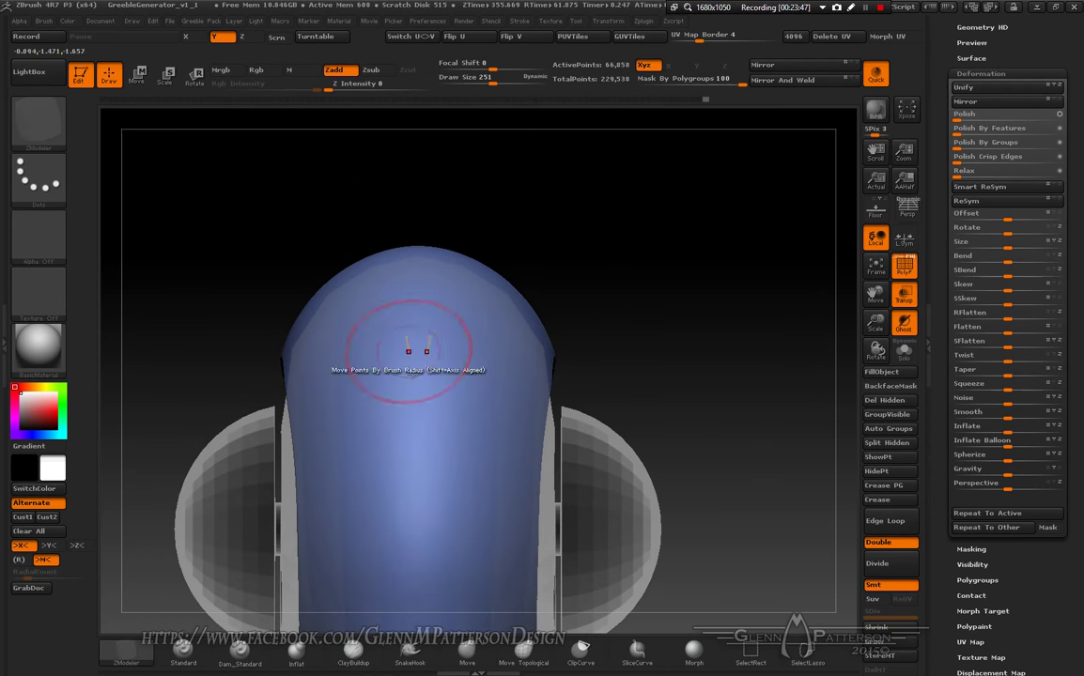
key(b)
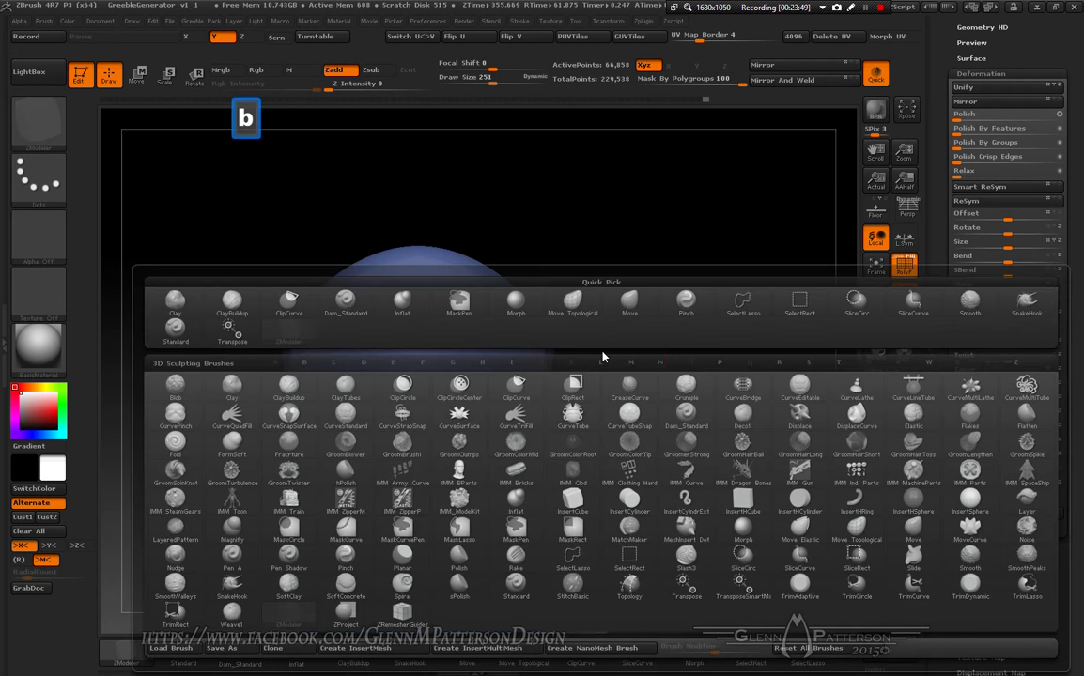
key(s)
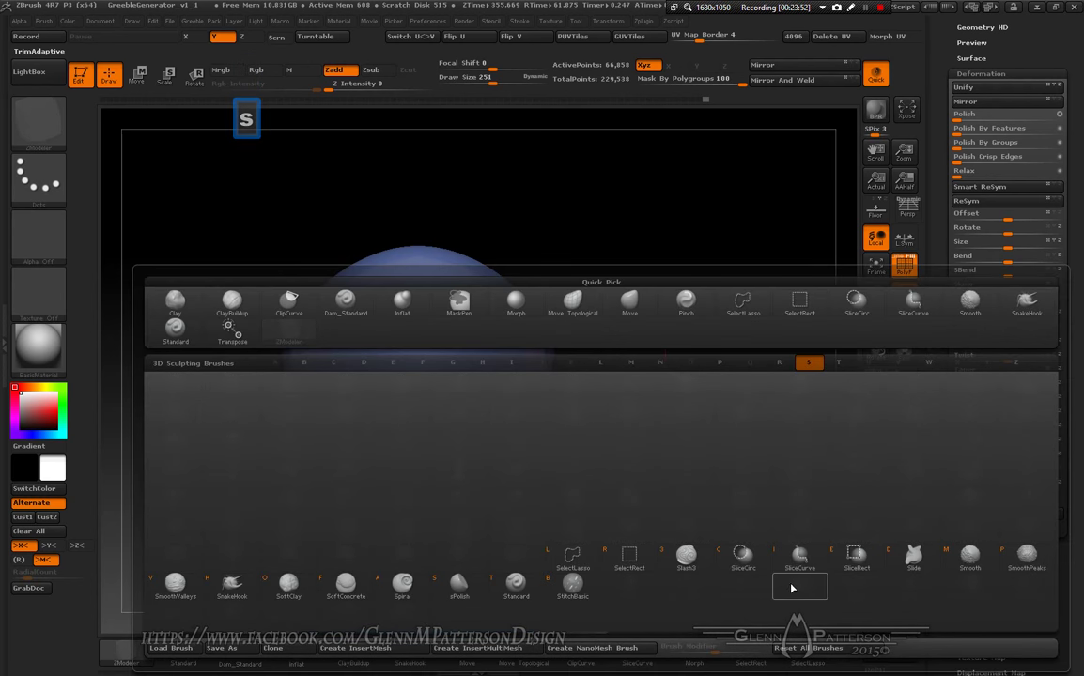
click(856, 558)
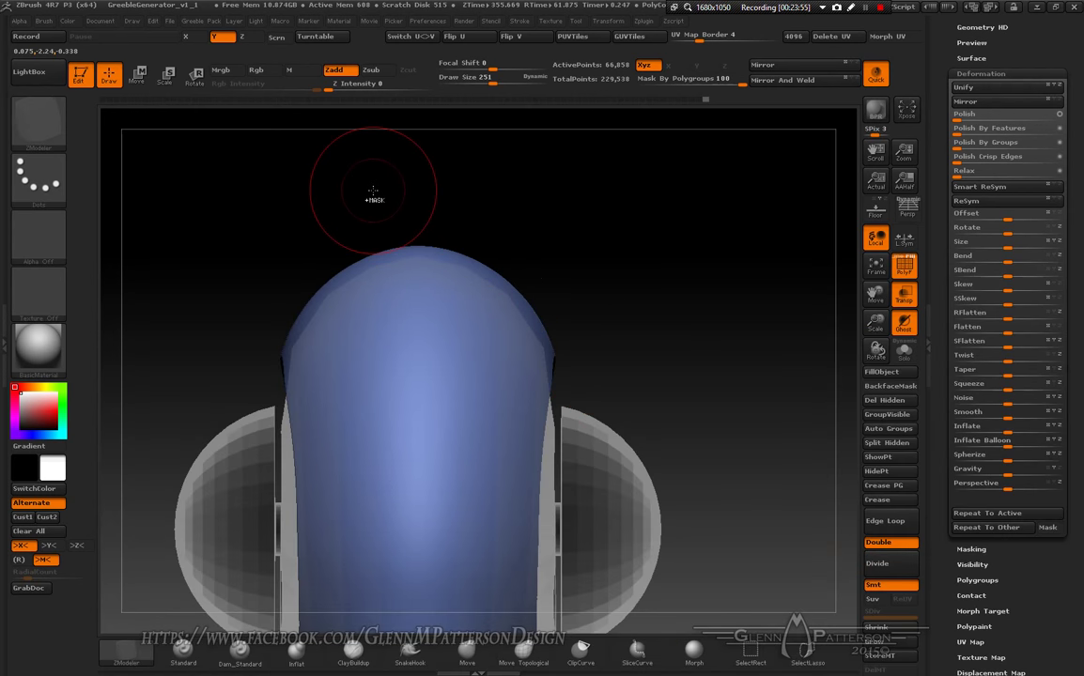
ctrl+shift+drag(377, 172, 462, 380)
Step: Isolate the blue front polygroup of the FacePlate, hiding the top strip, rear section and ear circles
drag(726, 350, 719, 388)
ctrl+shift+click(476, 480)
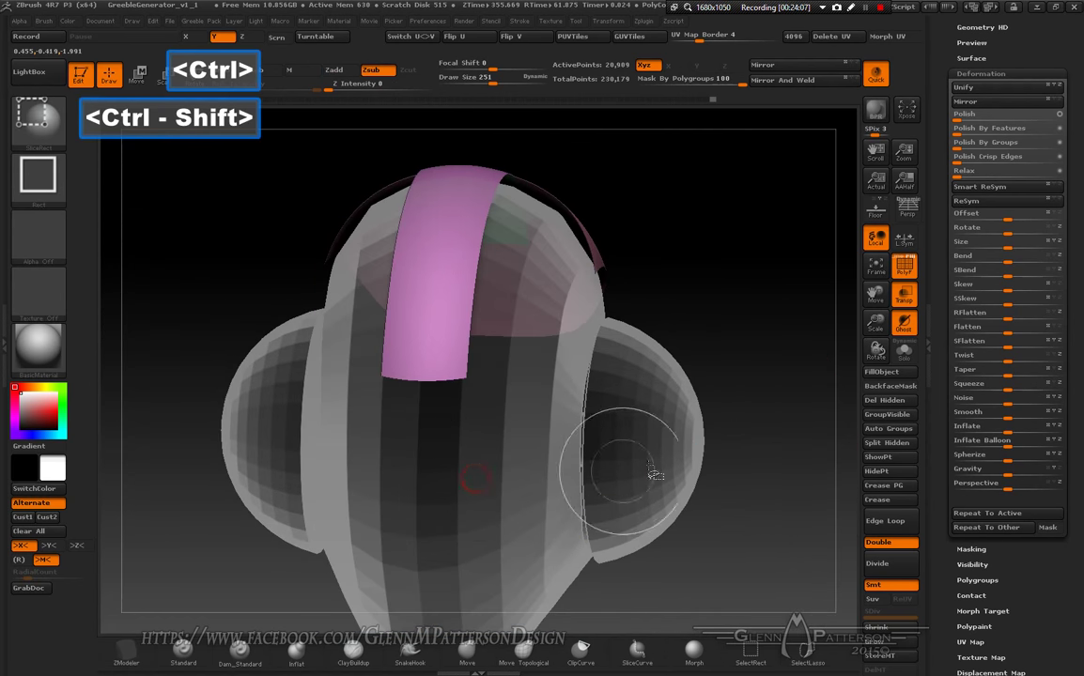
ctrl+shift+click(774, 279)
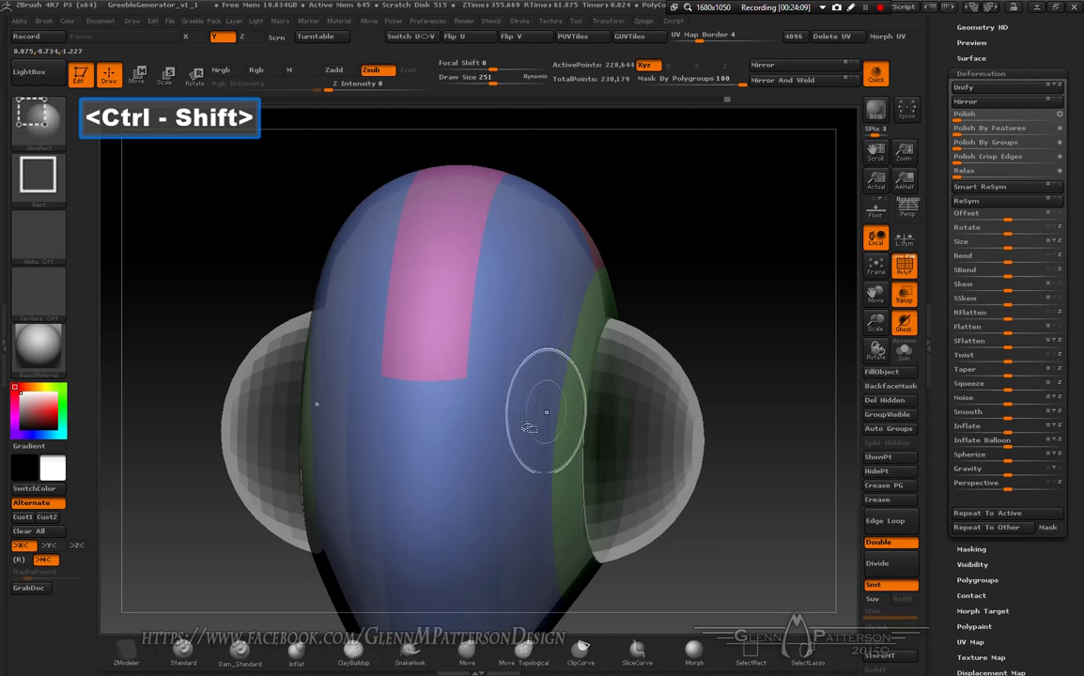
ctrl+shift+click(453, 452)
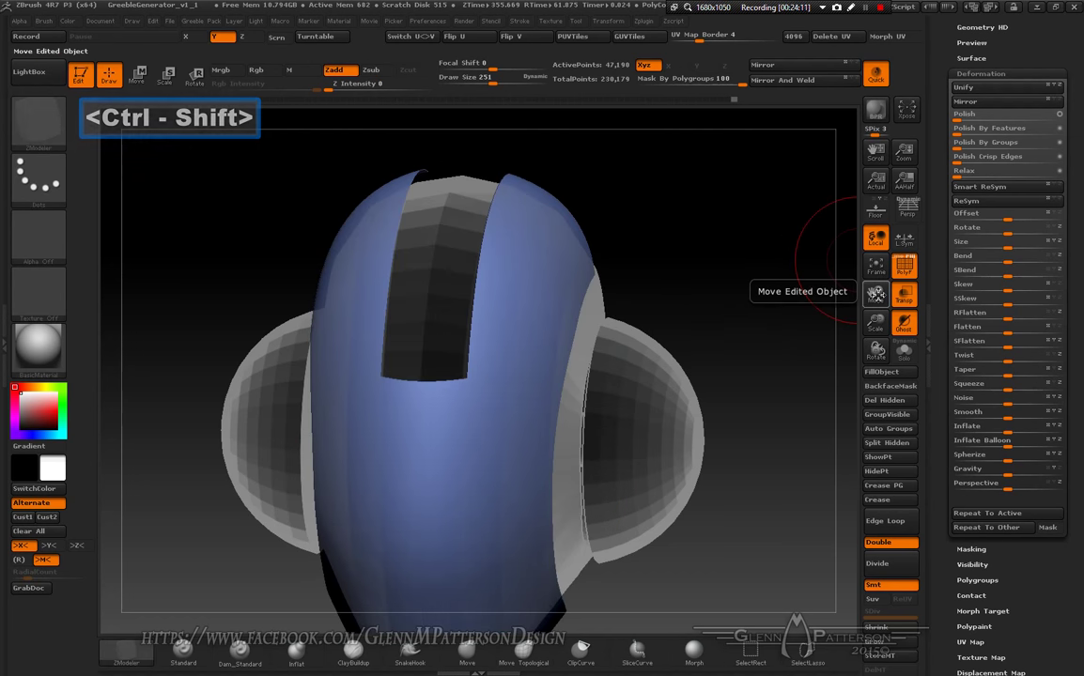
Step: Try slicing a narrow vertical rectangle up from the FacePlate's chin in front view, and undo the slice
drag(876, 295, 879, 176)
drag(705, 416, 705, 498)
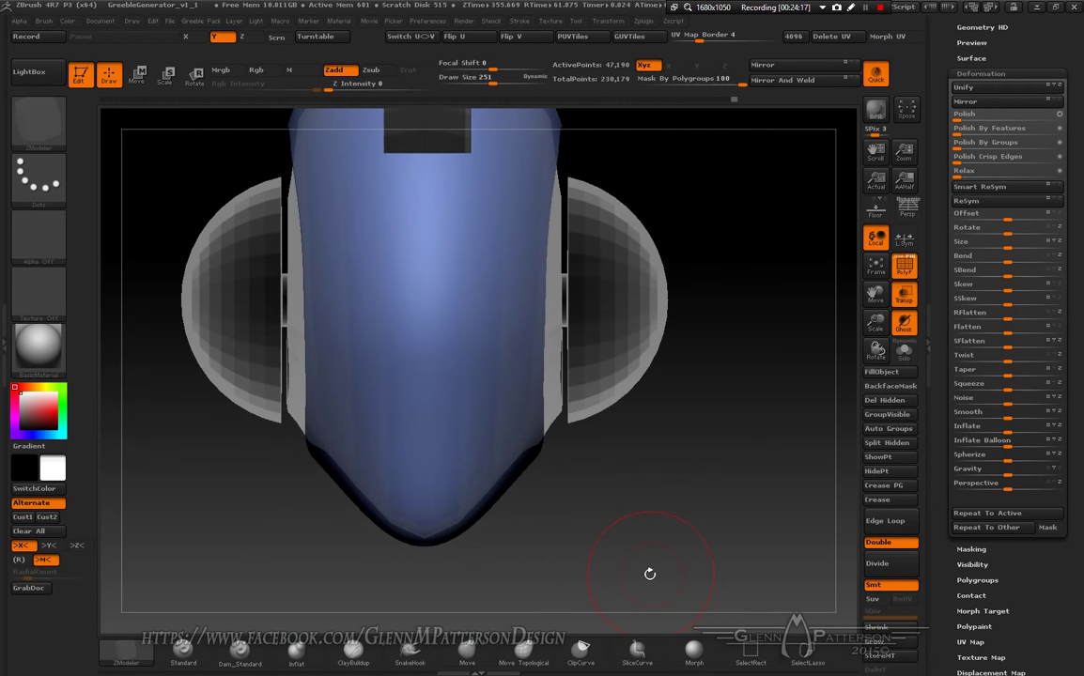
mouse_move(422, 594)
ctrl+shift+mouse_down()
mouse_move(387, 495)
mouse_move(384, 442)
mouse_move(404, 430)
mouse_move(394, 382)
ctrl+shift+mouse_up()
key(space)
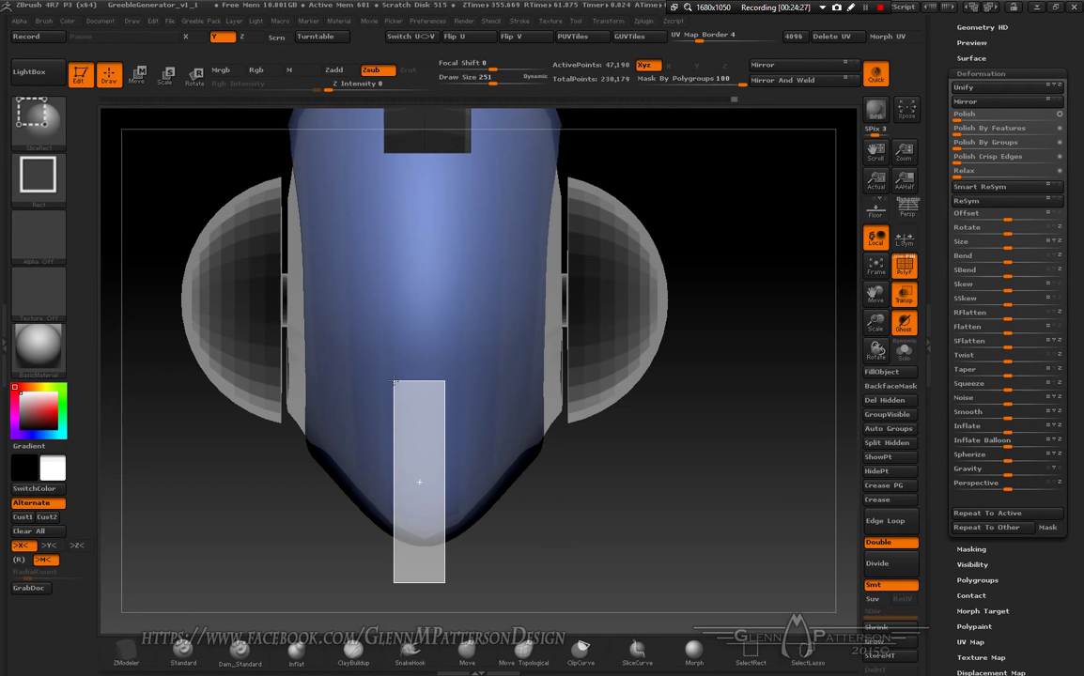
ctrl+shift+drag(394, 381, 395, 380)
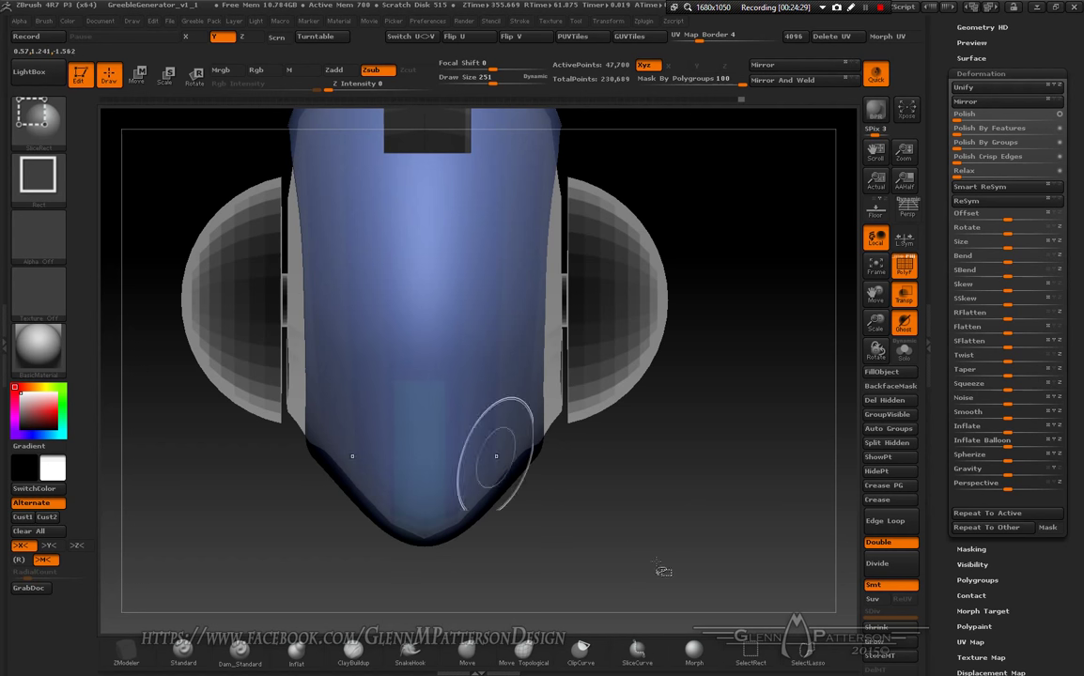
key(ctrl+z)
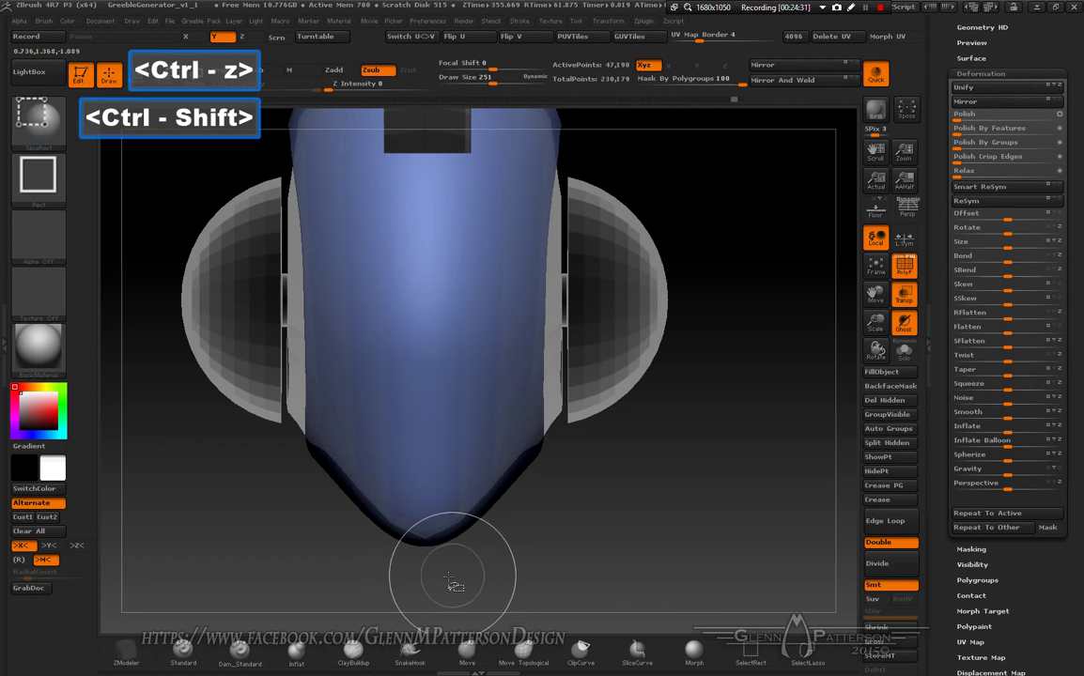
Step: Slice a narrow vertical rectangle up from the FacePlate's chin and hide that strip to leave a slot
ctrl+shift+drag(441, 577, 387, 382)
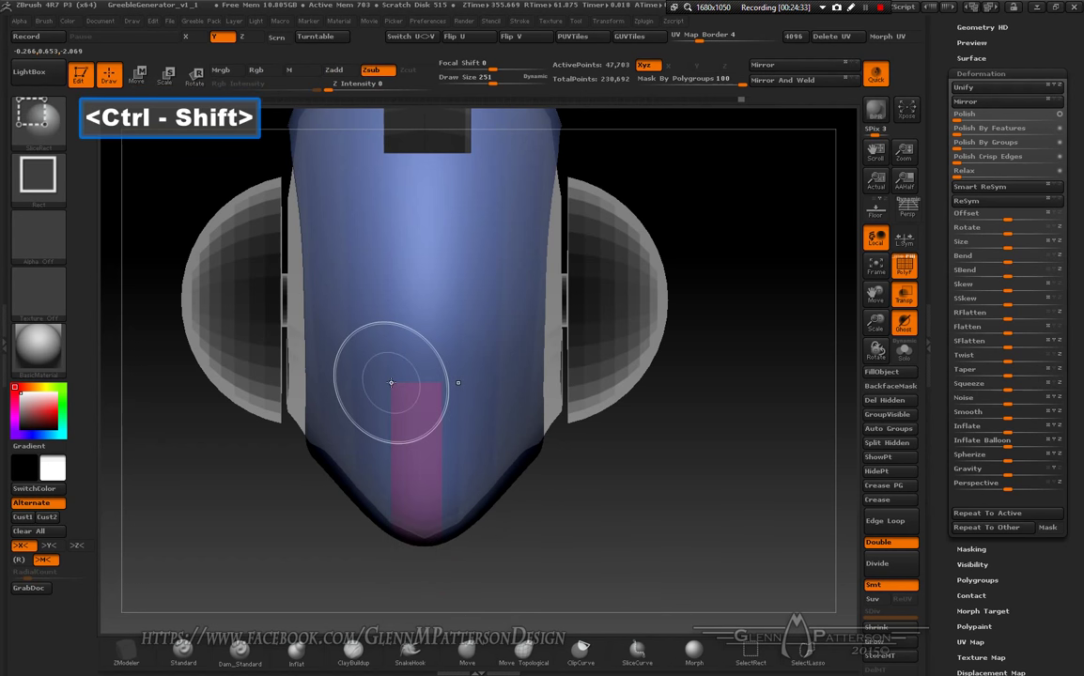
drag(653, 572, 635, 557)
ctrl+shift+click(407, 458)
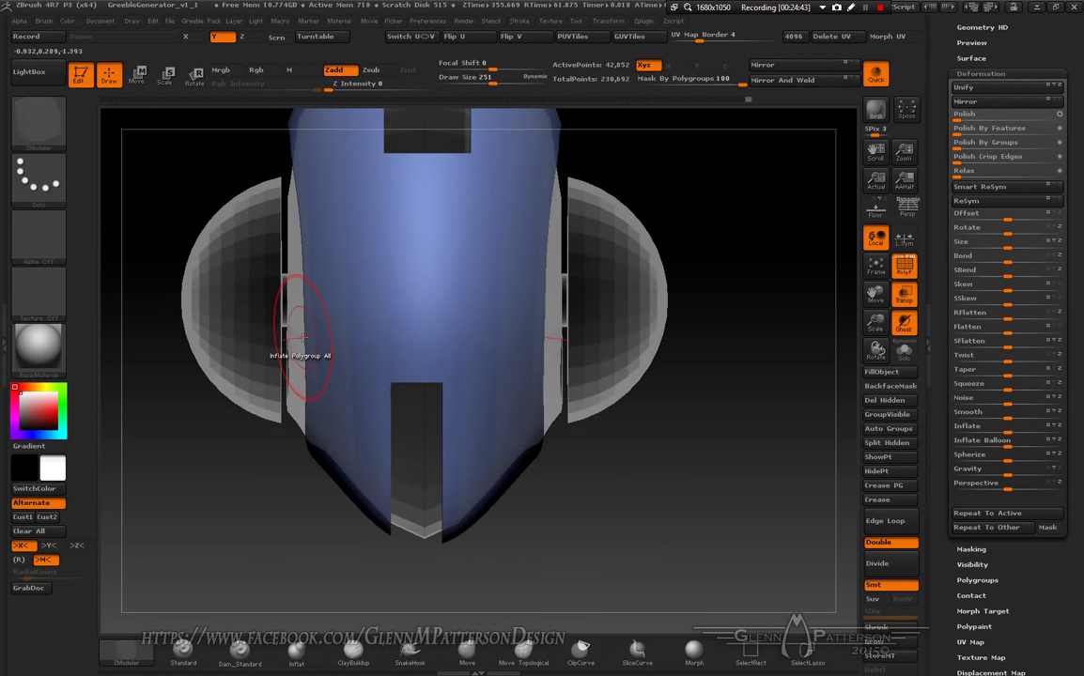
Step: With the SliceRect brush in front view, slice a horizontal band across the blue front of the FacePlate between the two slots
drag(632, 545, 587, 498)
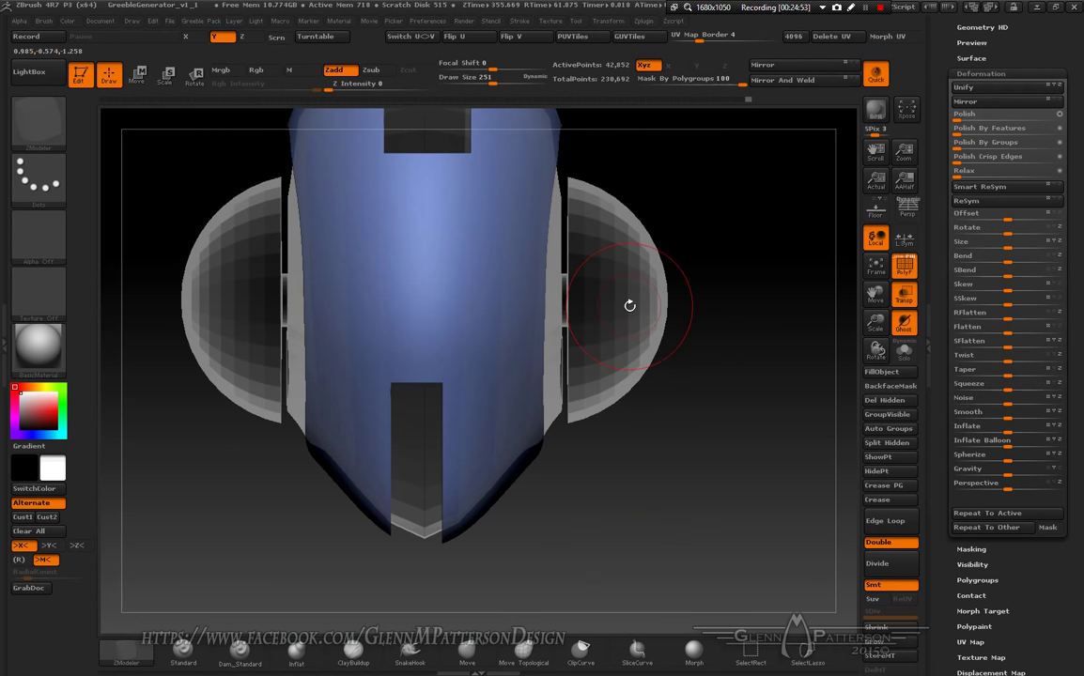
key(b)
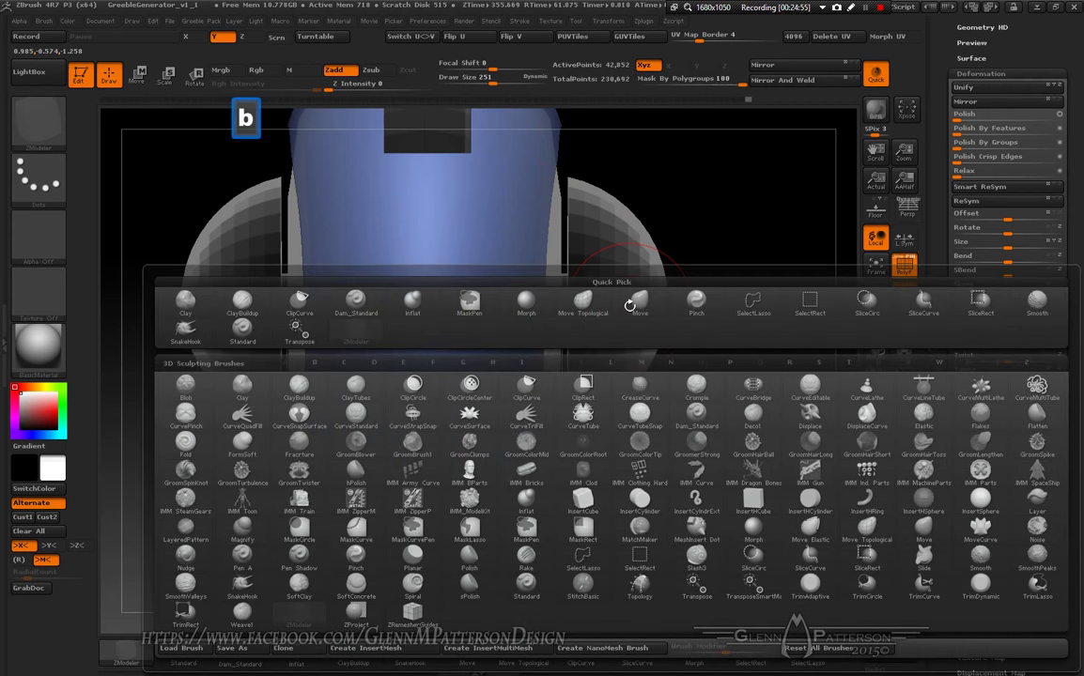
key(s)
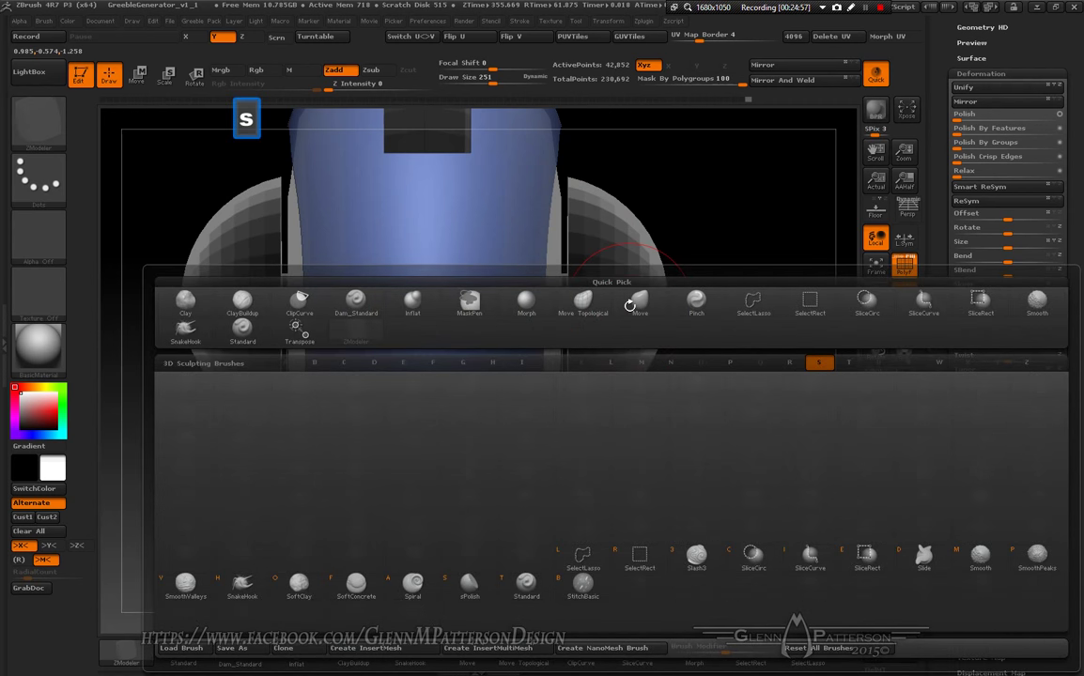
click(869, 556)
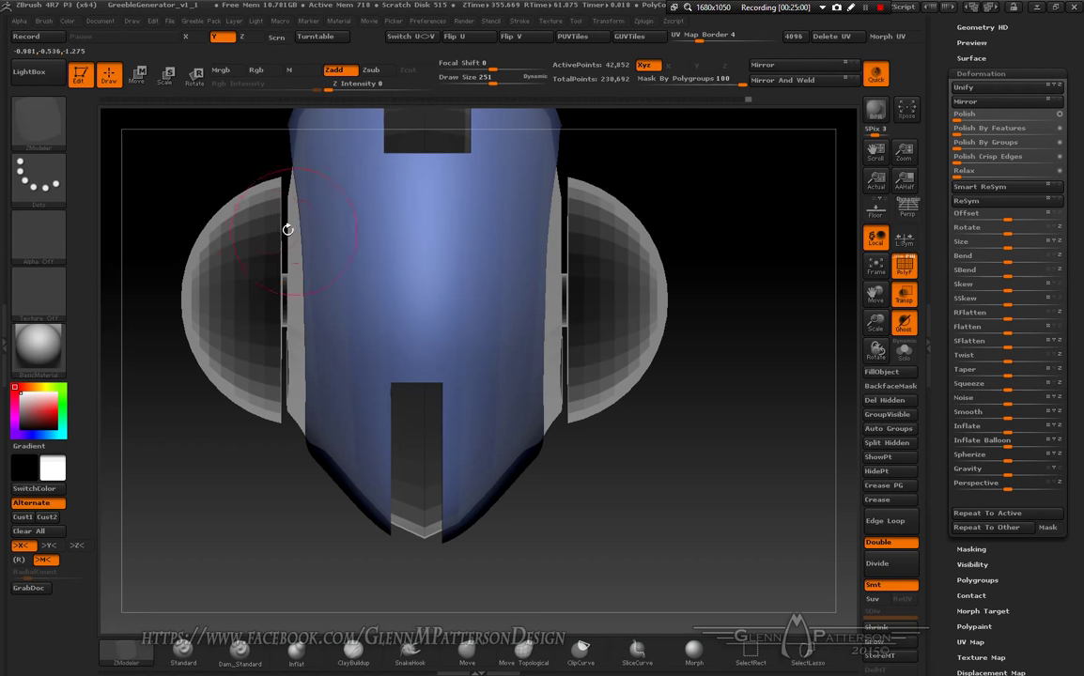
key(ctrl+shift)
ctrl+shift+drag(263, 219, 605, 264)
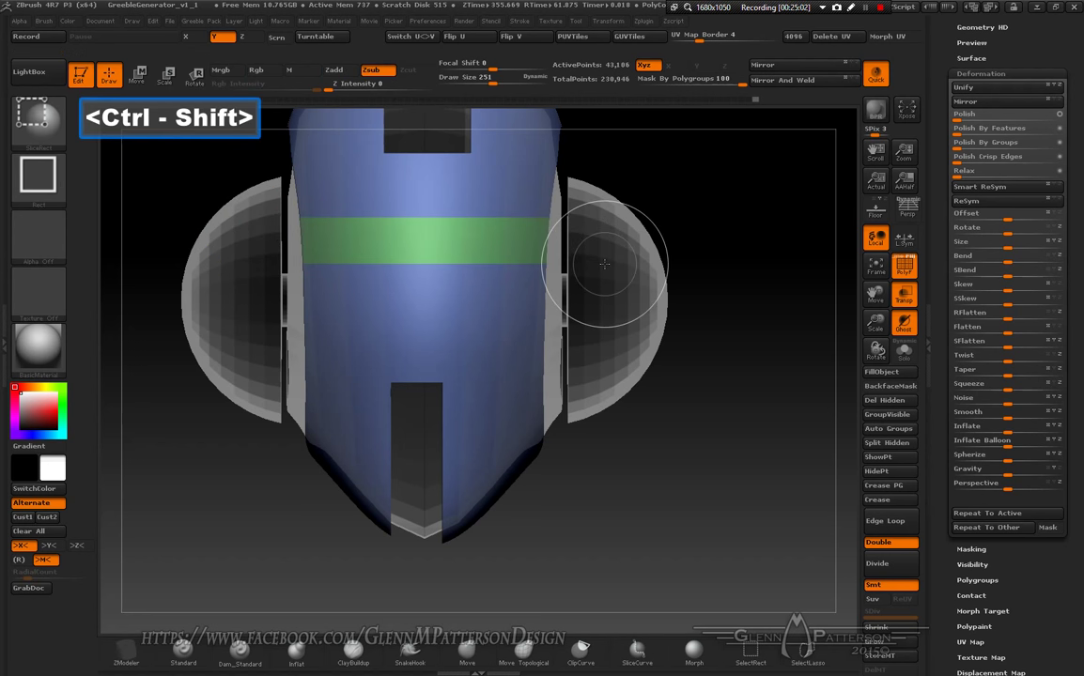
Step: Unhide all parts of the FacePlate and apply Mirror And Weld to make its slices symmetrical
key(ctrl)
ctrl+shift+click(745, 531)
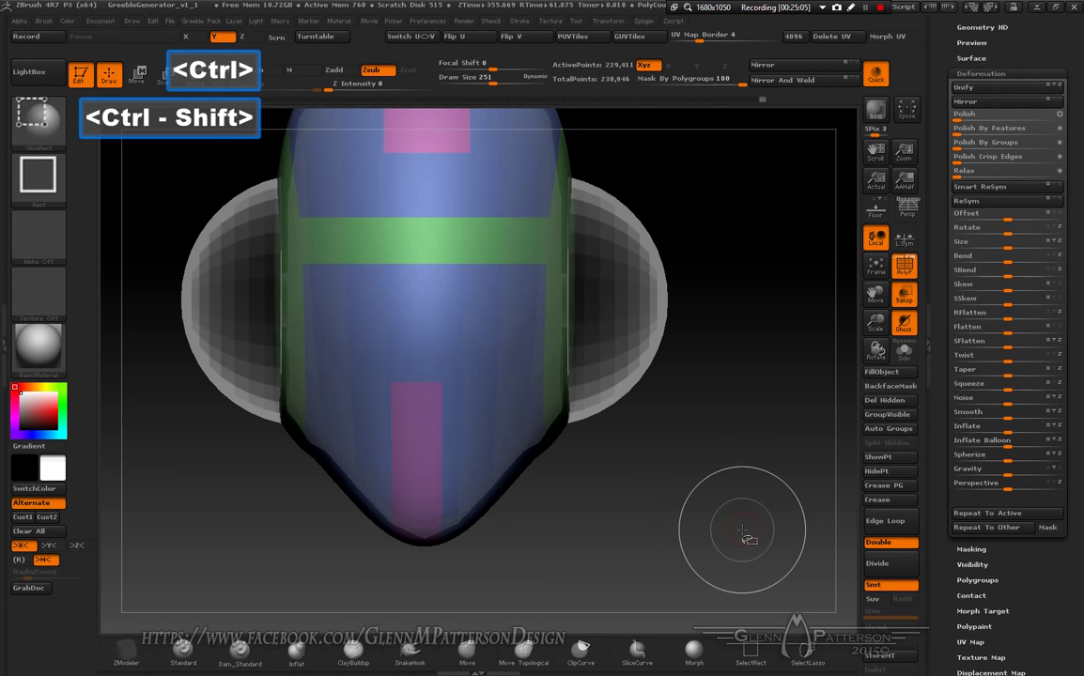
mouse_move(743, 531)
mouse_down()
mouse_move(726, 538)
mouse_move(746, 528)
mouse_up()
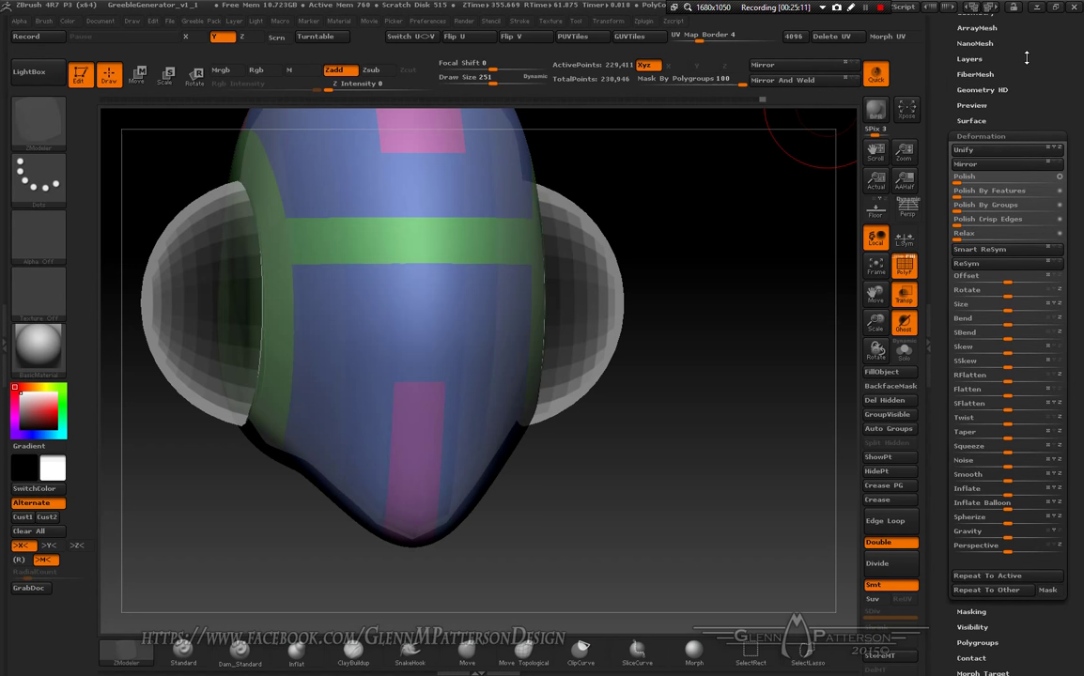
scroll(1027, 58, up, 2)
click(975, 42)
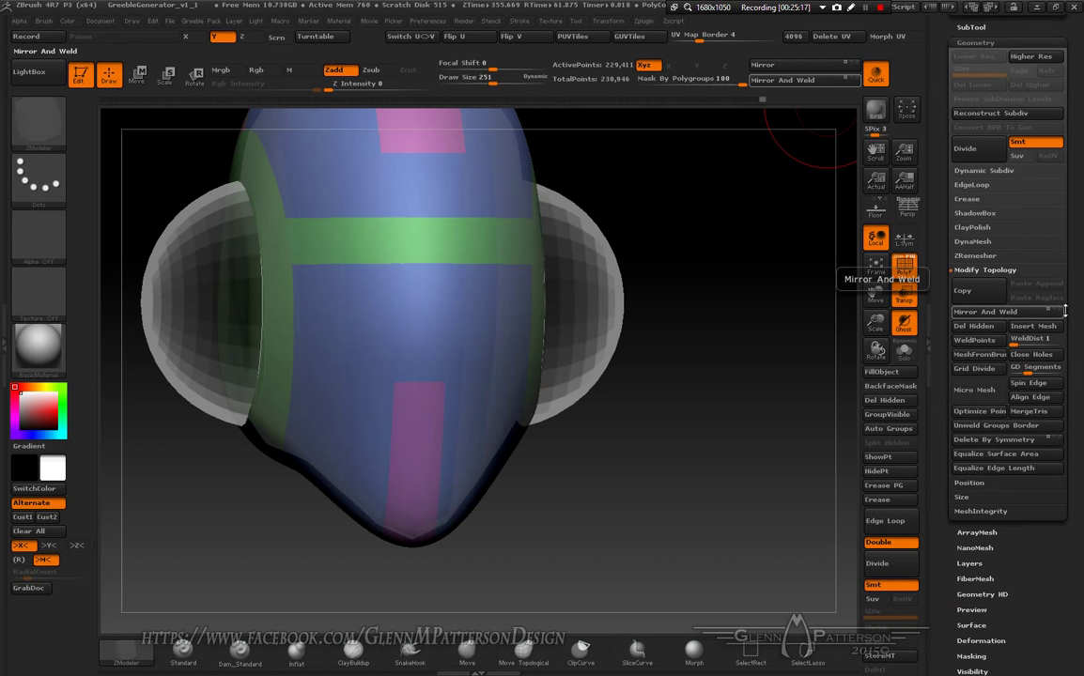
shift+drag(748, 525, 739, 529)
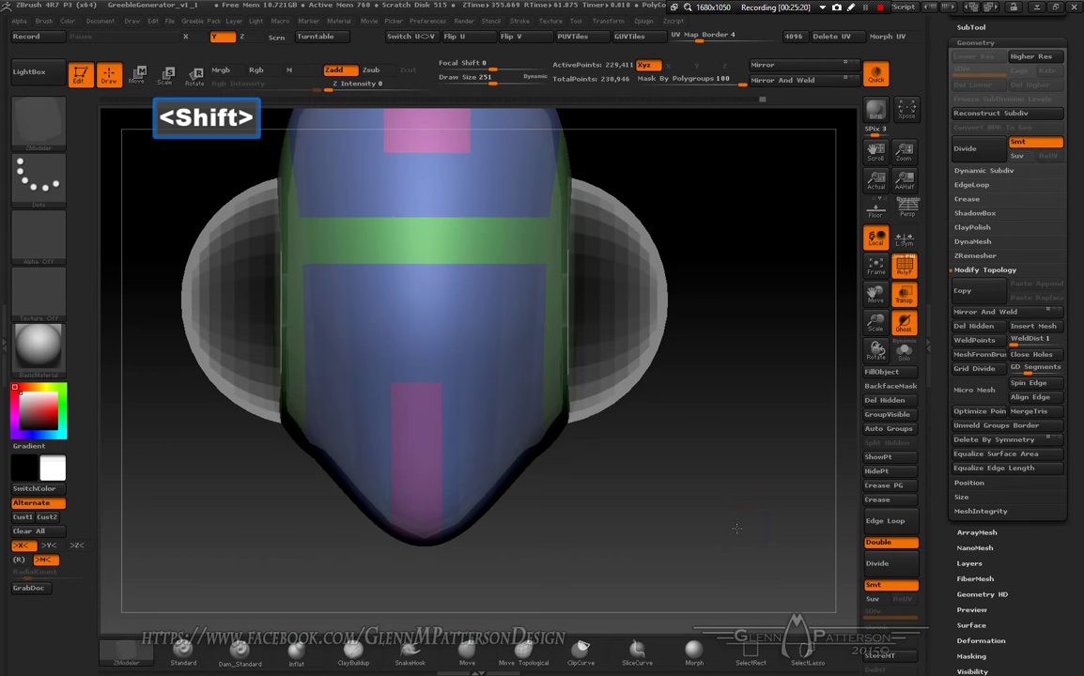
click(779, 81)
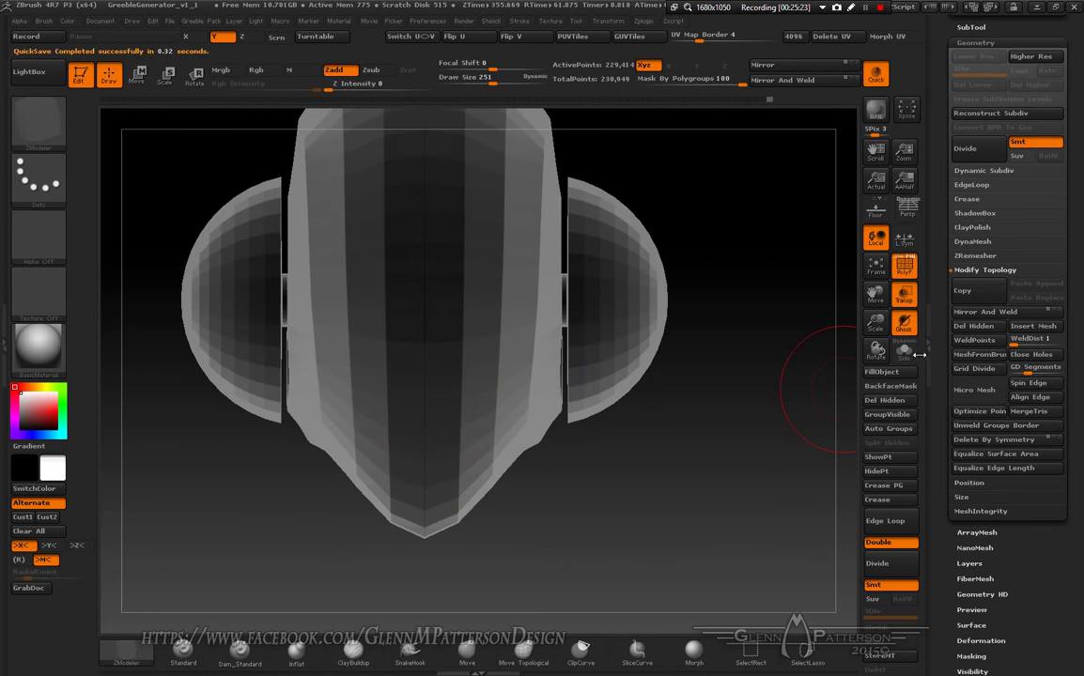
click(909, 357)
click(910, 358)
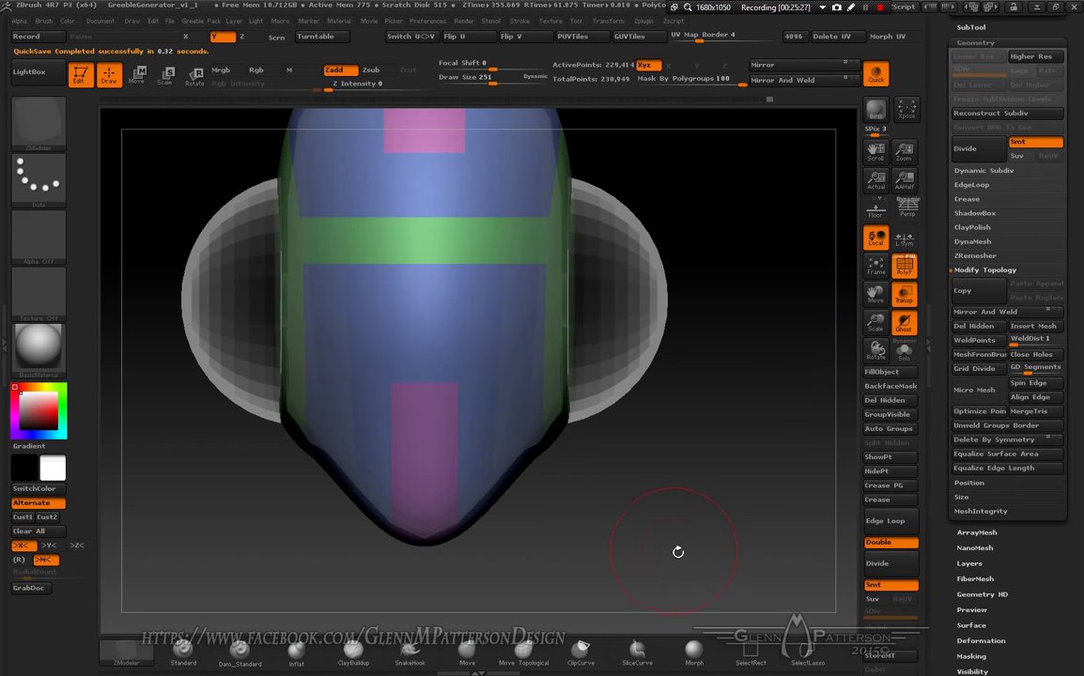
Step: Isolate the blue front polygroup of the FacePlate, hiding the green band, rear section and pink strips
drag(679, 552, 394, 507)
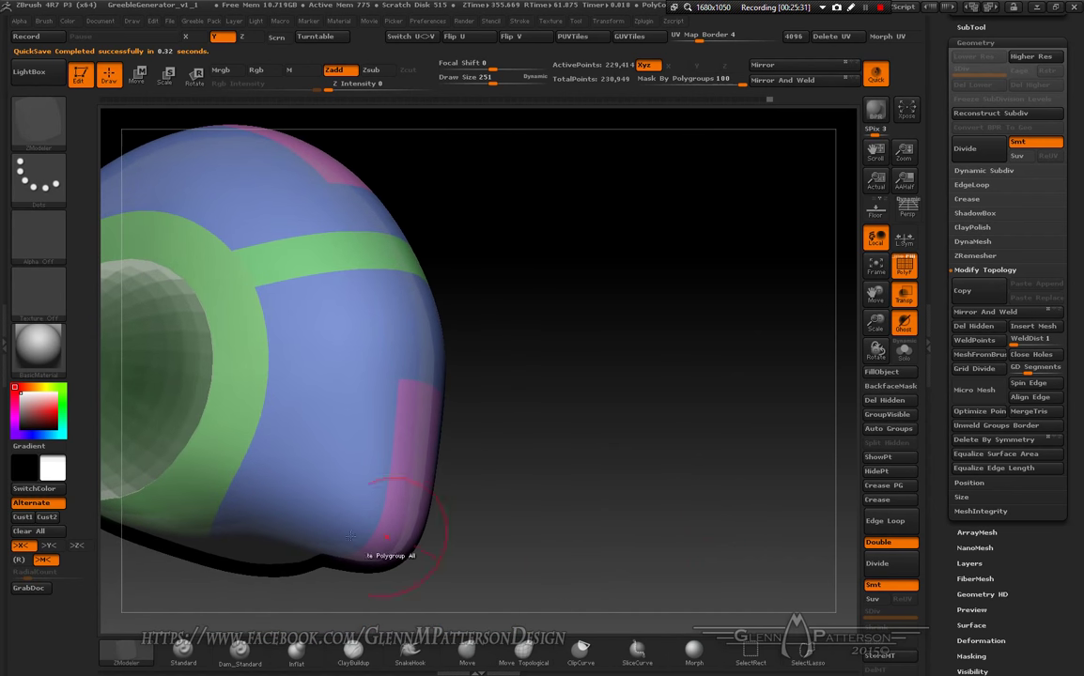
key(ctrl+shift)
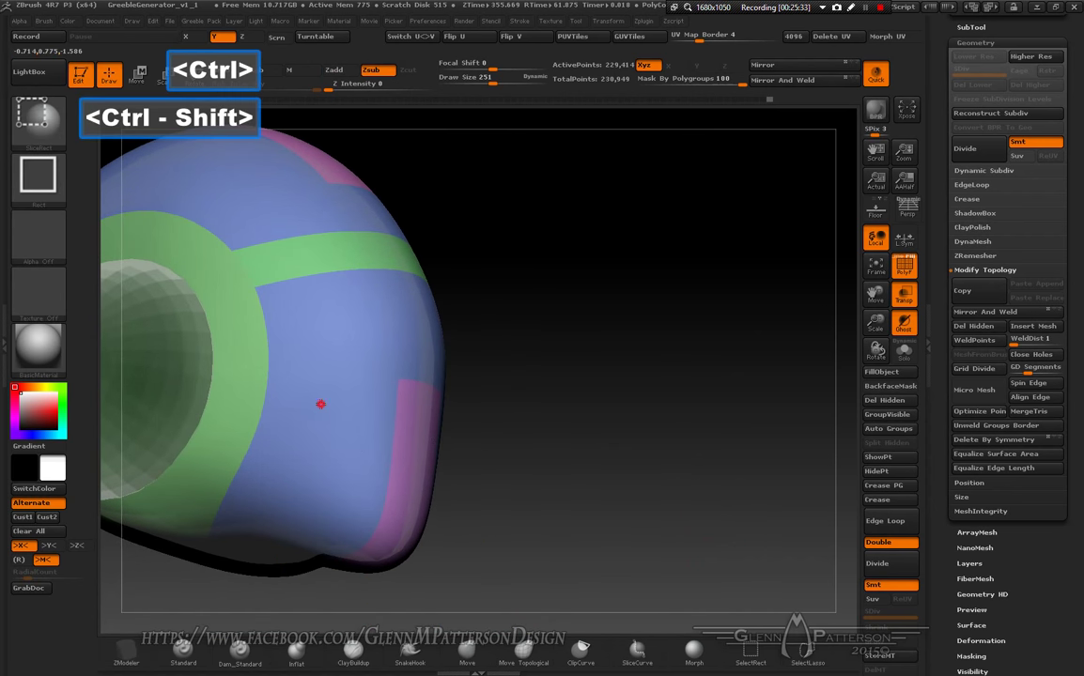
ctrl+shift+click(320, 404)
Step: With the SliceCirc brush in side view, slice a circular notch into the lower jaw edge of the blue panel
drag(595, 543, 621, 576)
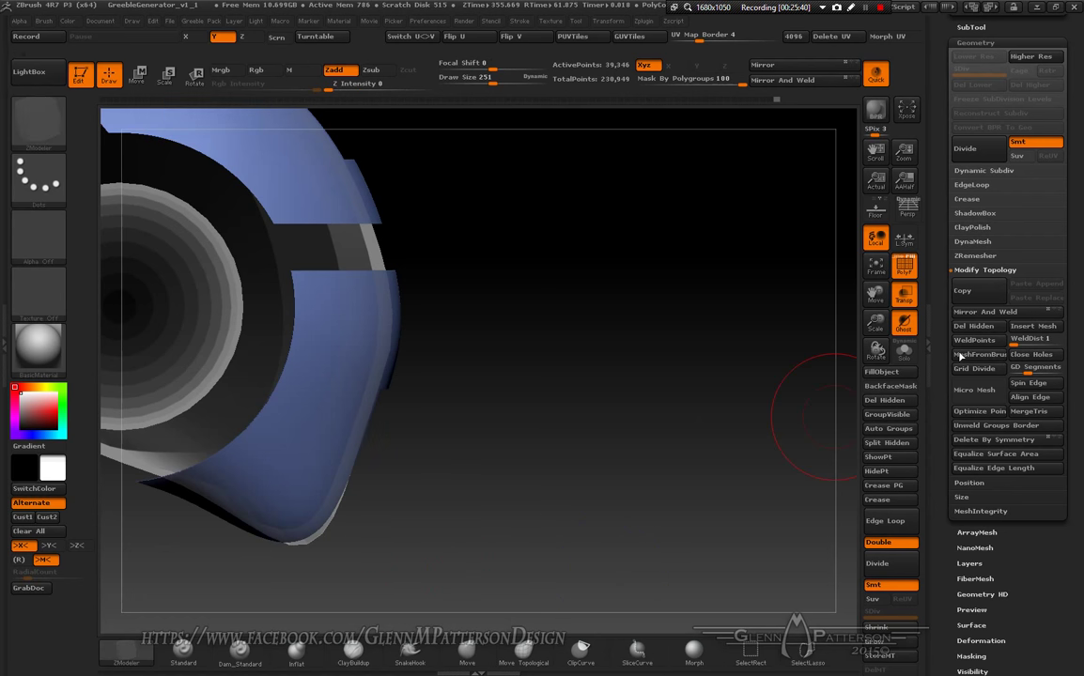
drag(876, 297, 1007, 249)
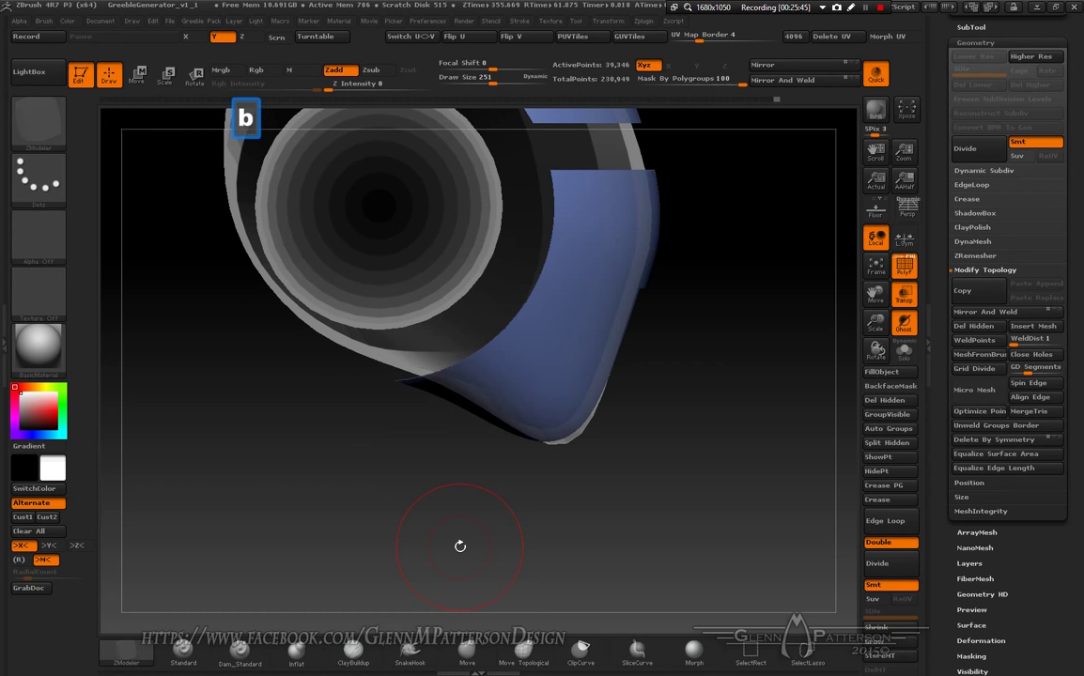
key(s)
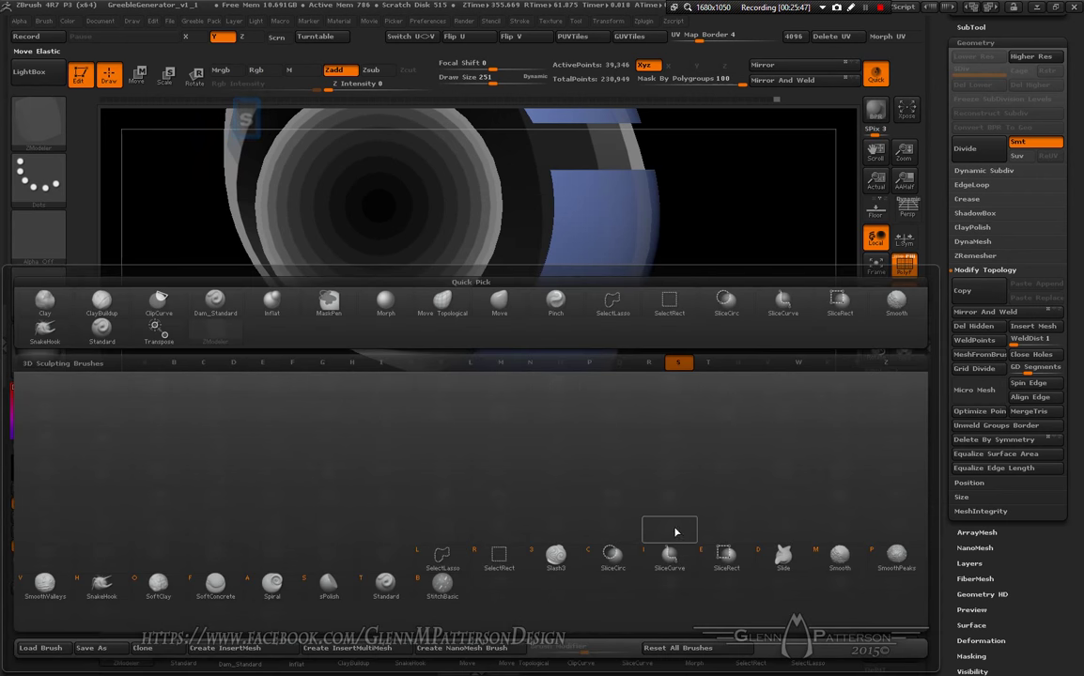
click(607, 560)
key(ctrl+shift)
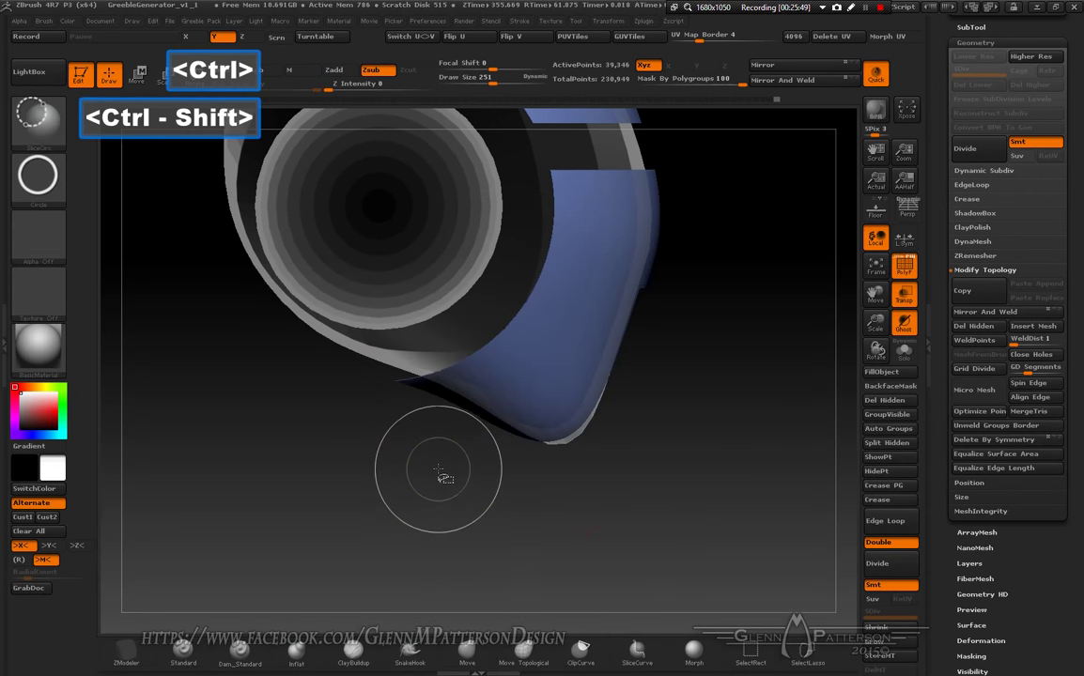
ctrl+shift+drag(438, 454, 339, 576)
key(space)
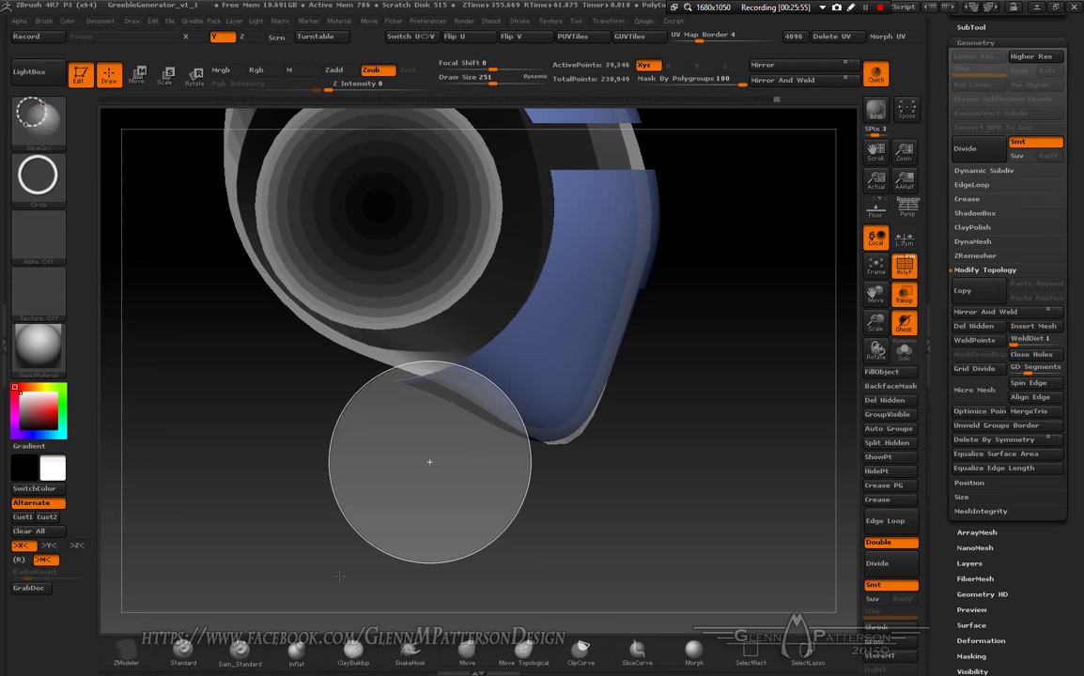
ctrl+shift+drag(339, 575, 341, 578)
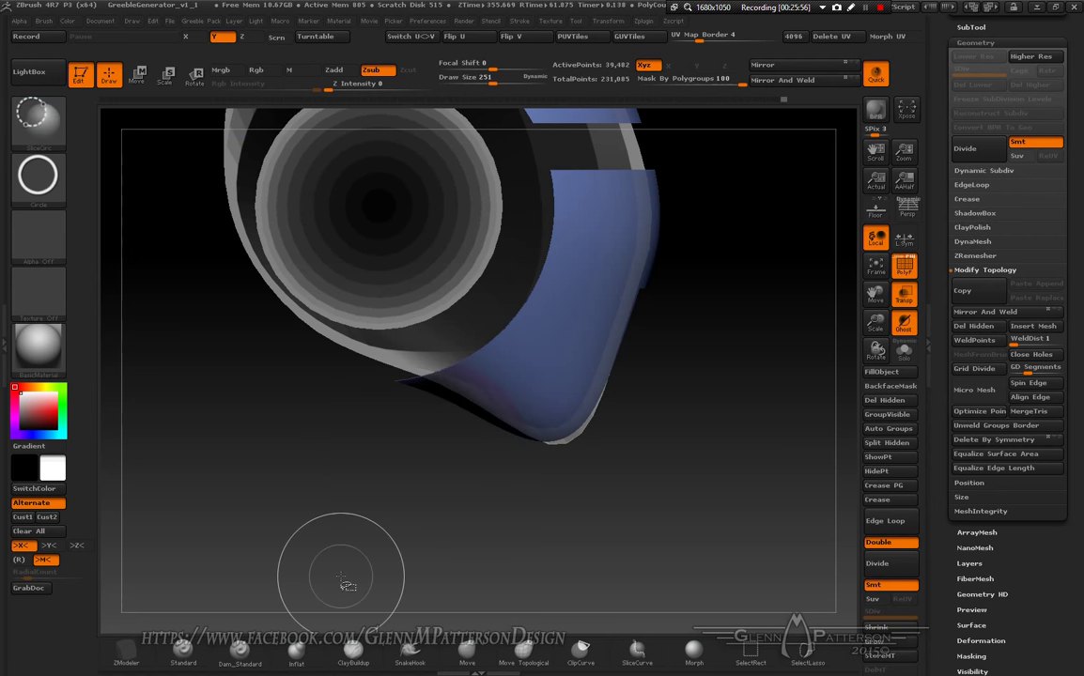
Step: Hide the circular jaw cut-outs and solo the FacePlate subtool
ctrl+shift+click(734, 480)
drag(688, 505, 702, 430)
ctrl+shift+click(715, 249)
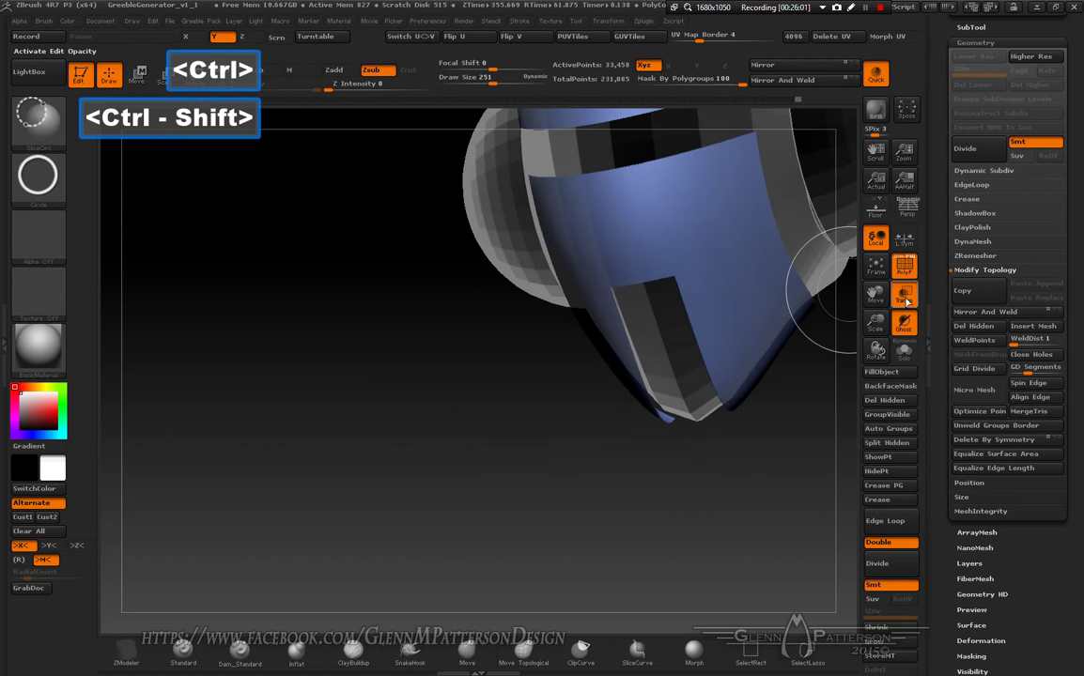
click(907, 355)
drag(581, 503, 804, 327)
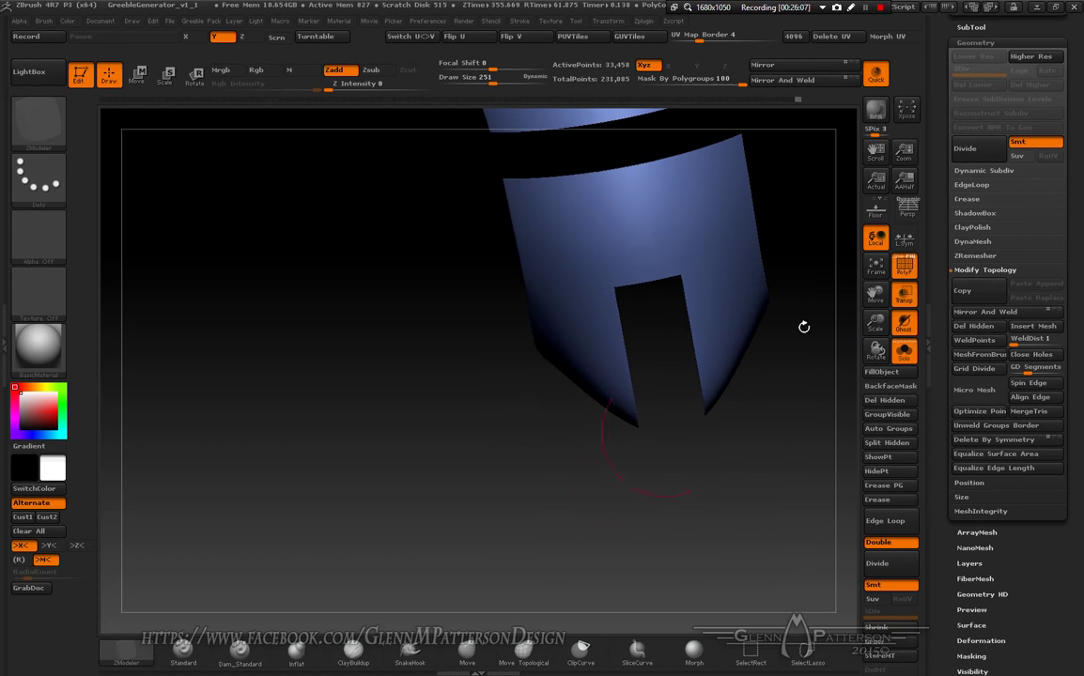
Step: Unhide the whole FacePlate and hide its green rear section and ear circles, leaving the front shell
drag(875, 267, 663, 340)
ctrl+shift+click(779, 375)
ctrl+shift+click(663, 340)
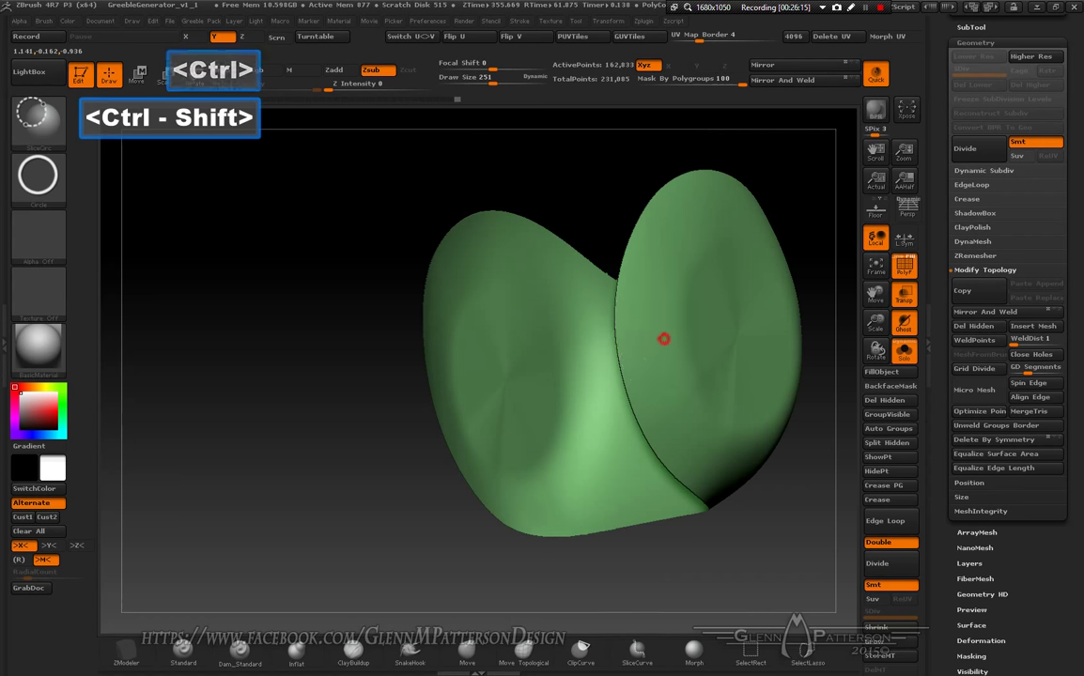
ctrl+shift+click(663, 340)
ctrl+shift+click(705, 248)
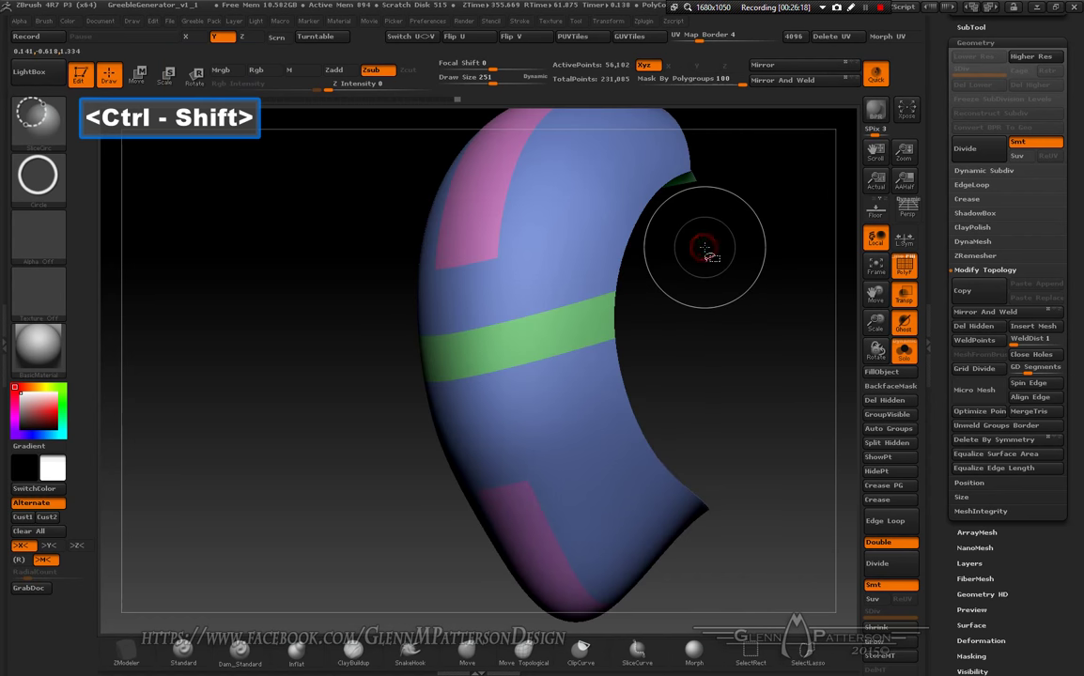
Step: Hide the pink top and chin strips, the circular jaw cut-outs and the leftover green piece at the rear of the front shell
ctrl+shift+click(462, 193)
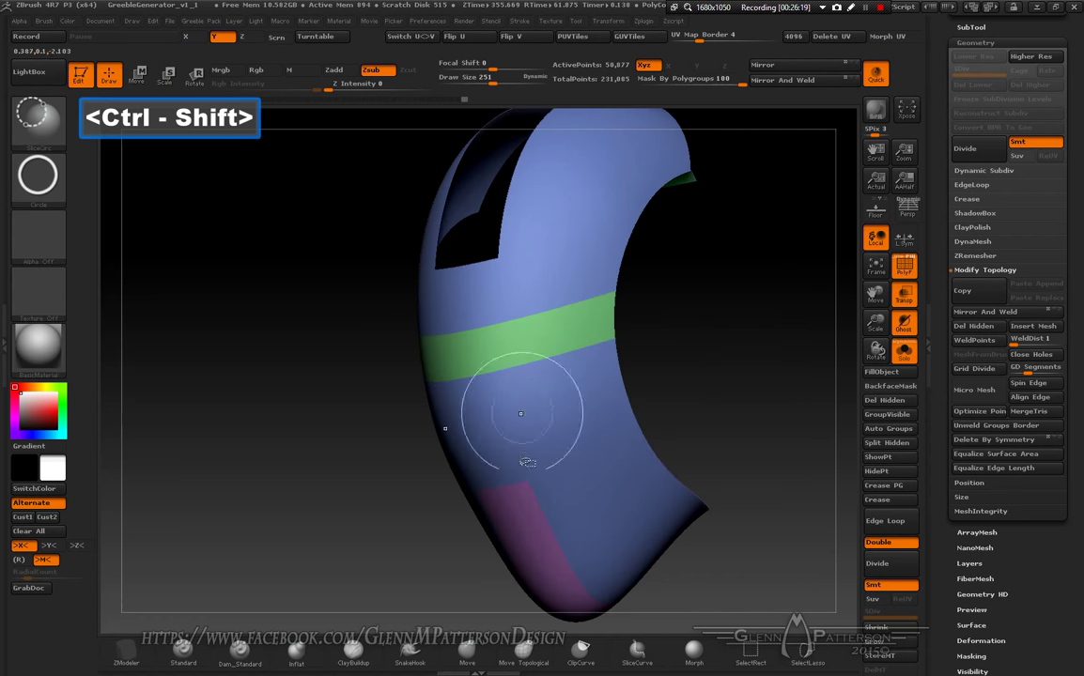
ctrl+shift+click(510, 510)
ctrl+shift+click(552, 575)
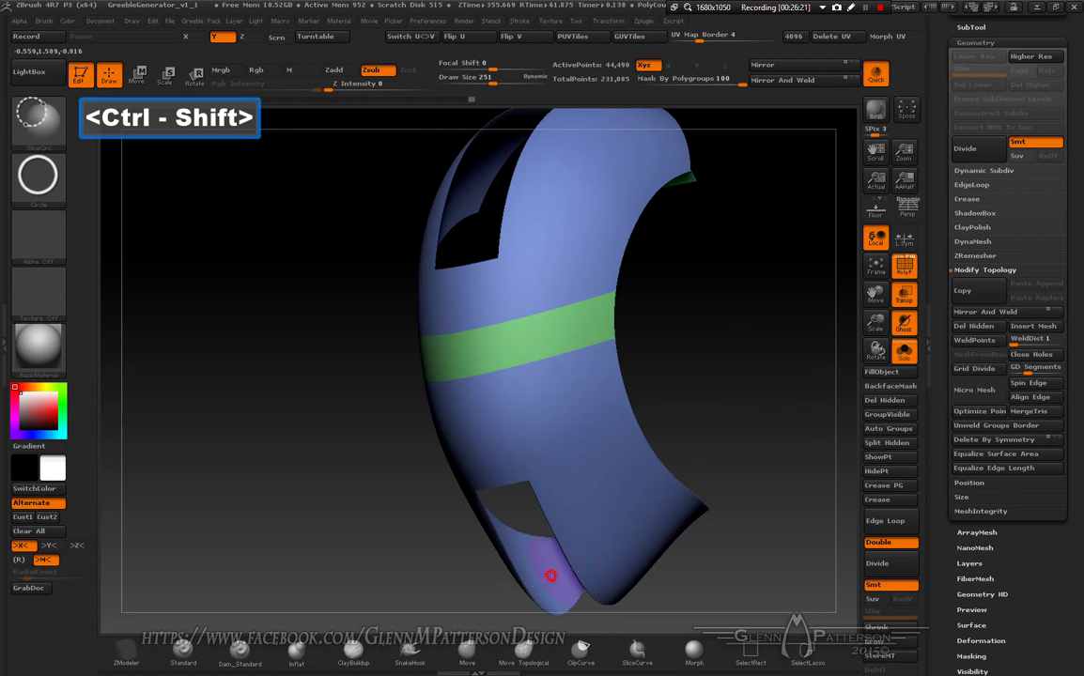
drag(716, 414, 697, 290)
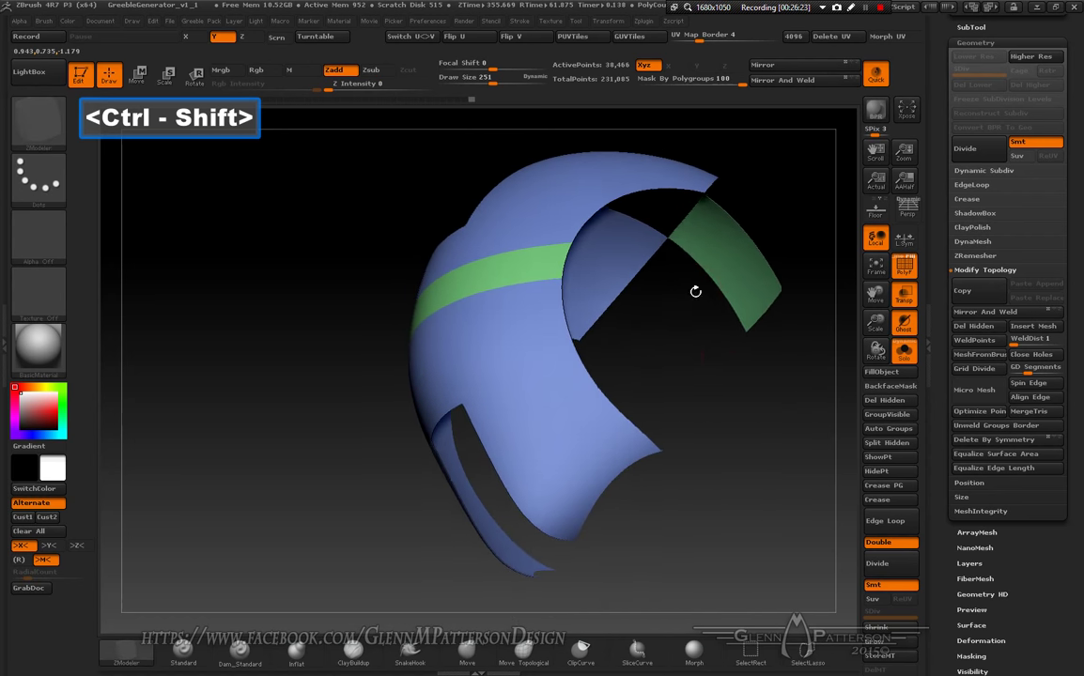
ctrl+shift+click(739, 286)
Step: Delete the hidden geometry so only the blue front panels and green band of the FacePlate remain
drag(719, 365, 817, 310)
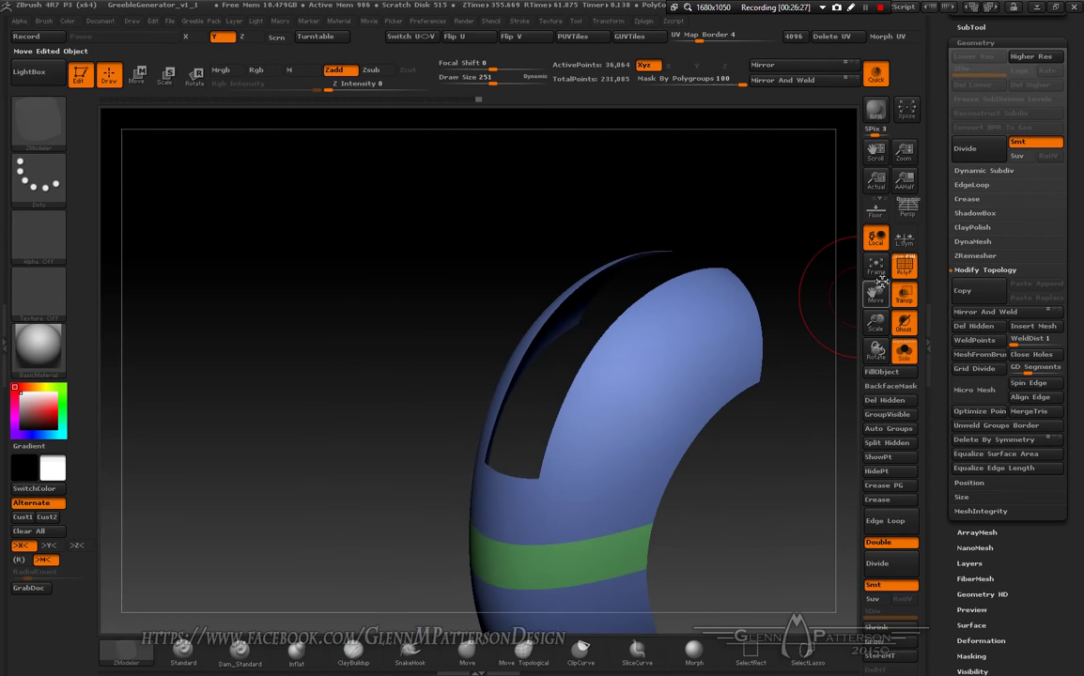
click(882, 269)
mouse_move(635, 460)
mouse_down()
mouse_move(691, 443)
mouse_move(648, 452)
mouse_up()
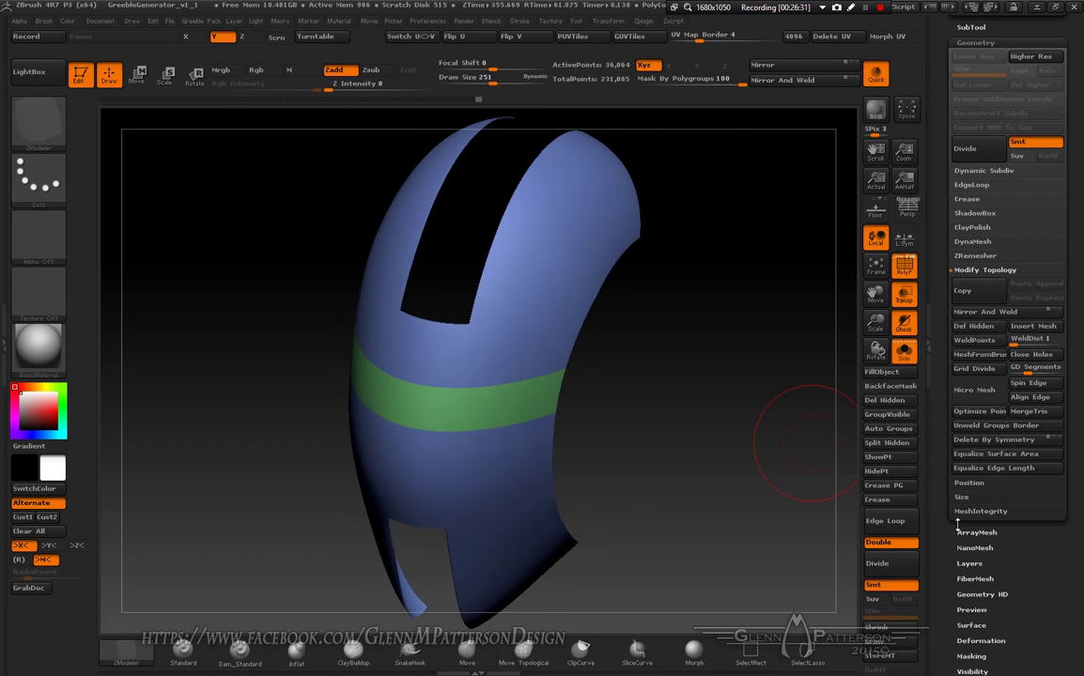
click(889, 402)
drag(709, 524, 815, 490)
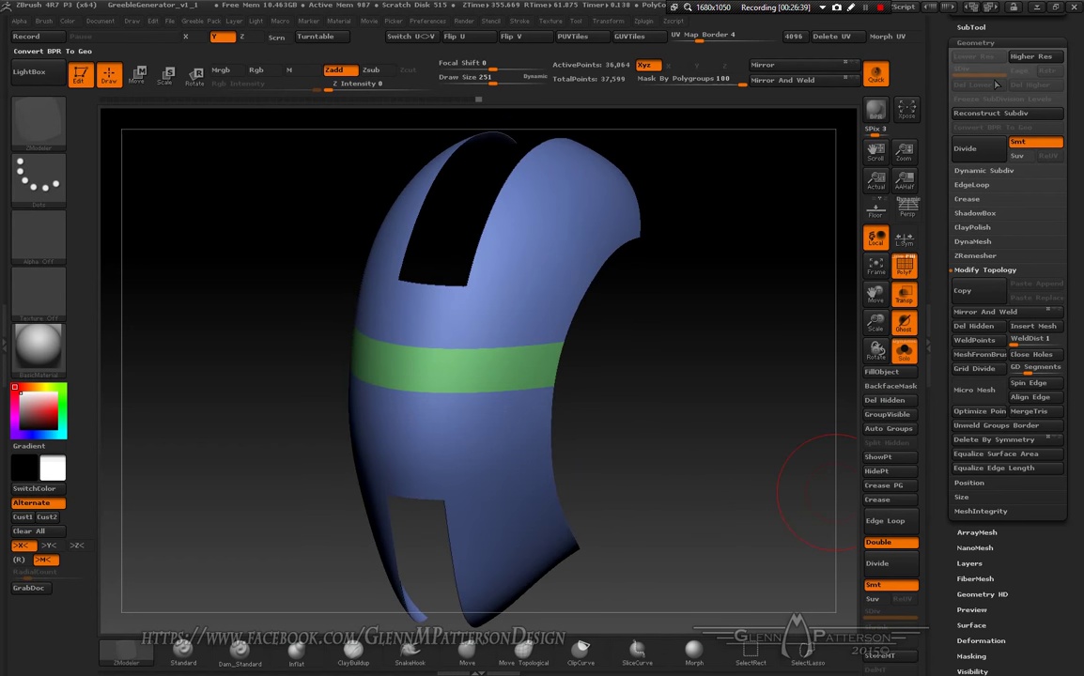
Step: Remesh the FacePlate using ZRemesher with KeepGroups enabled and a target polygon count of 5, and display its wireframe
click(979, 256)
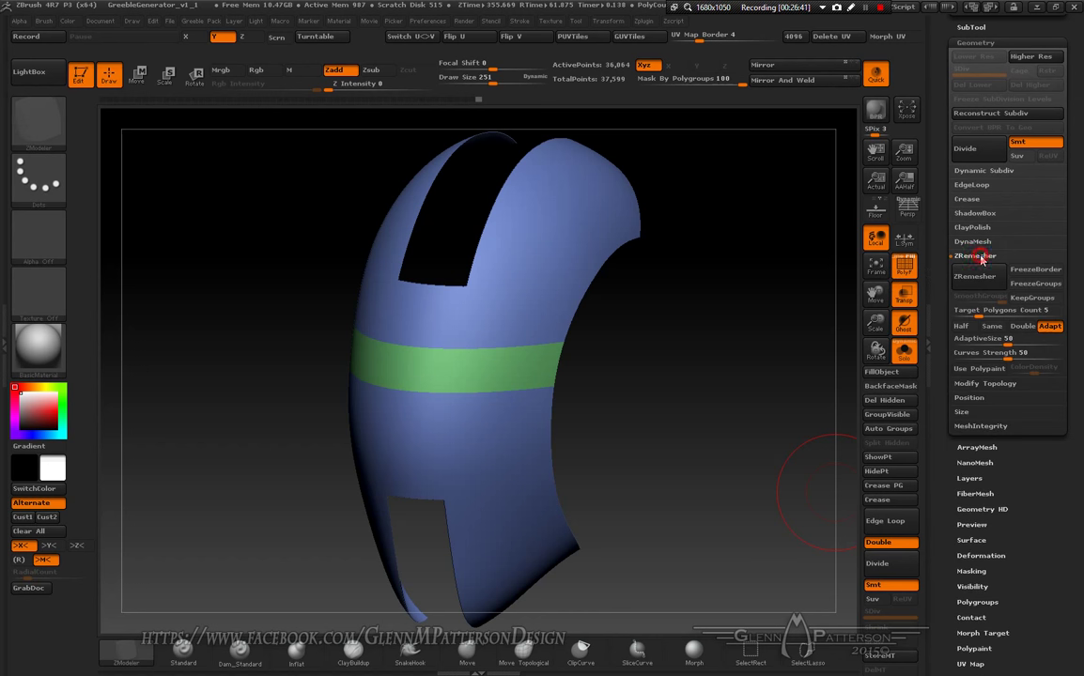
click(1028, 298)
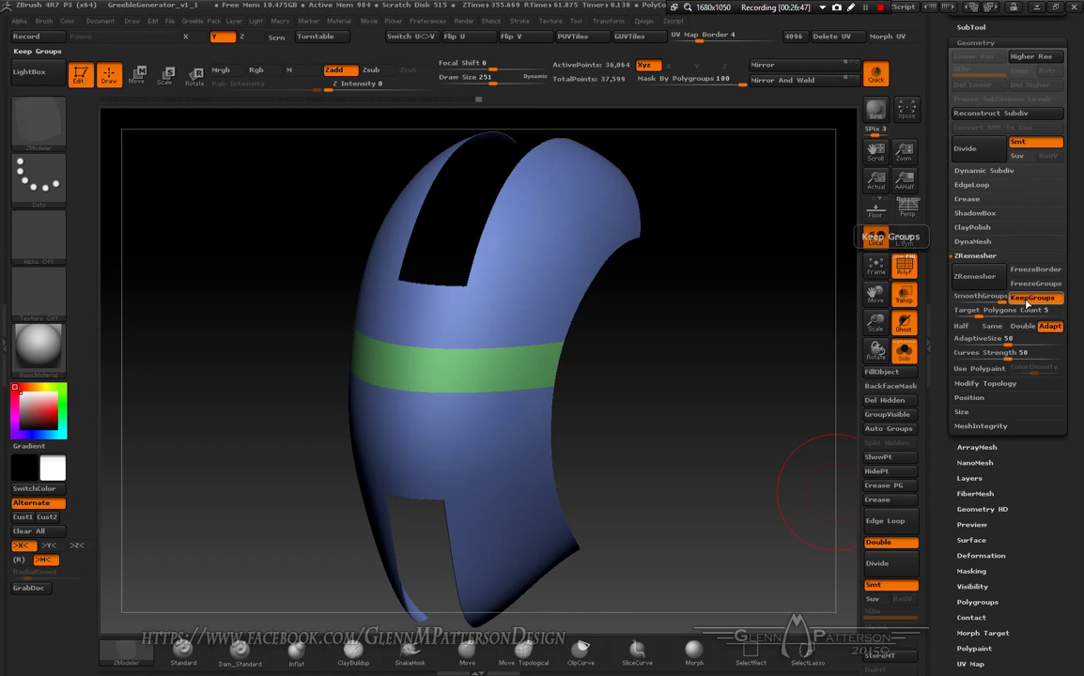
click(974, 277)
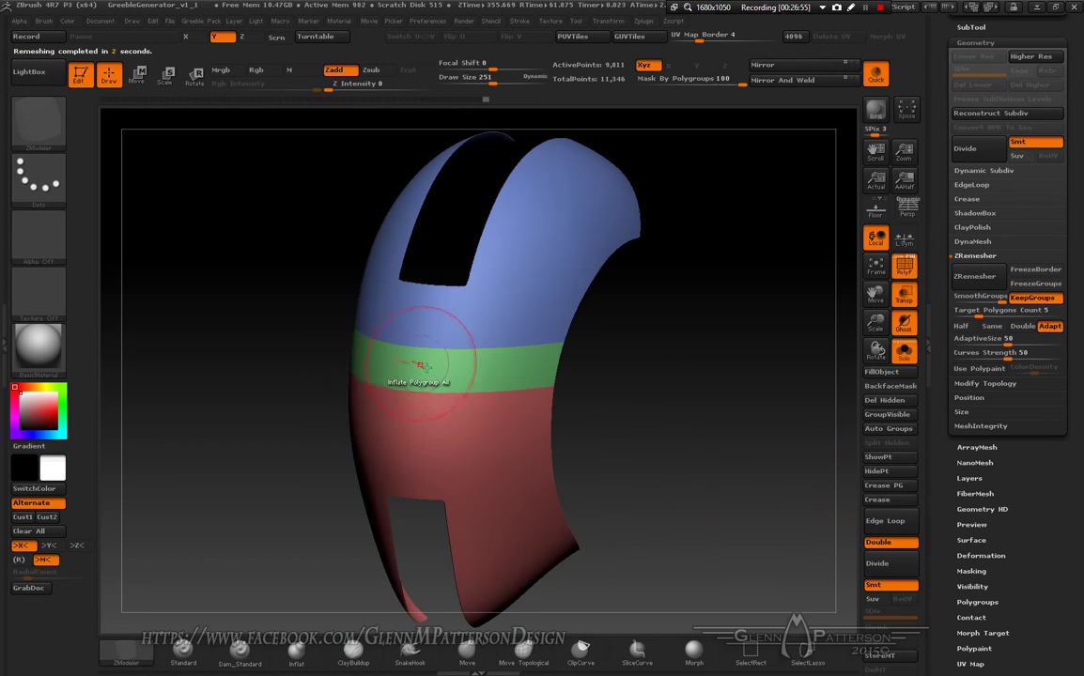
click(904, 266)
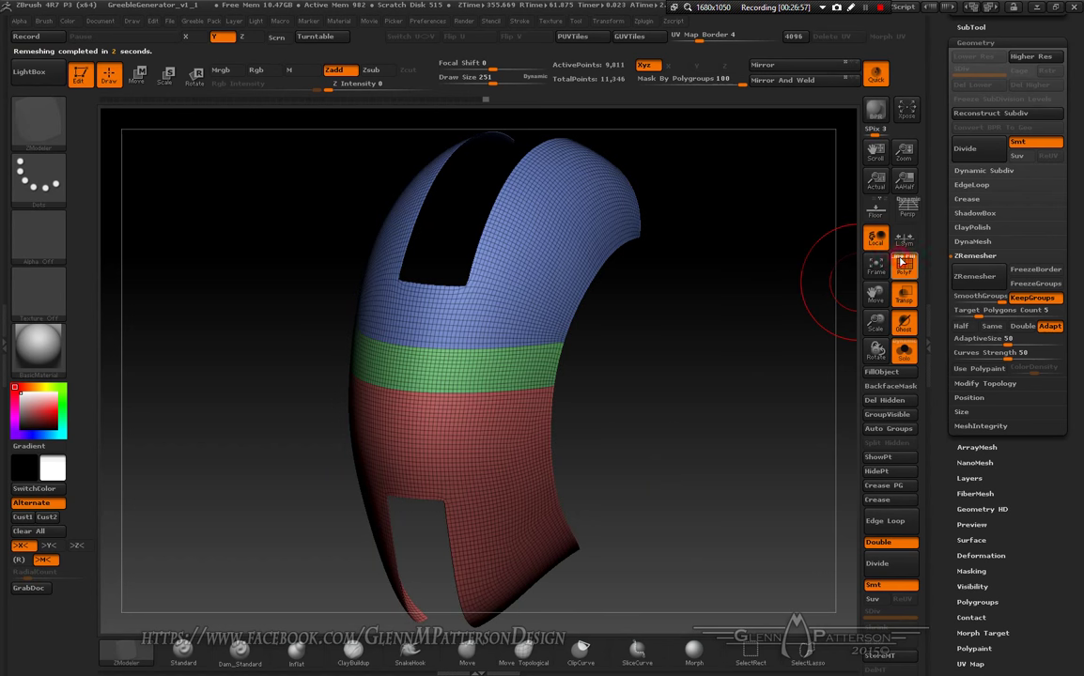
mouse_move(743, 416)
mouse_down()
mouse_move(709, 439)
mouse_move(739, 436)
mouse_move(730, 437)
mouse_up()
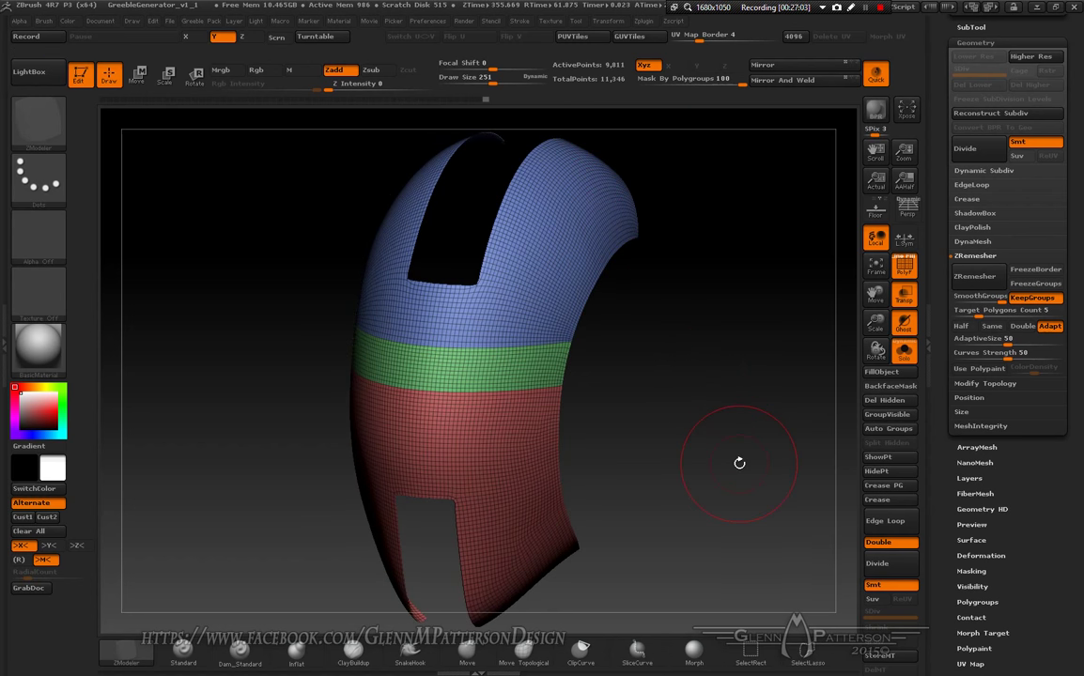
mouse_move(733, 465)
mouse_down()
mouse_move(718, 462)
mouse_move(729, 460)
mouse_up()
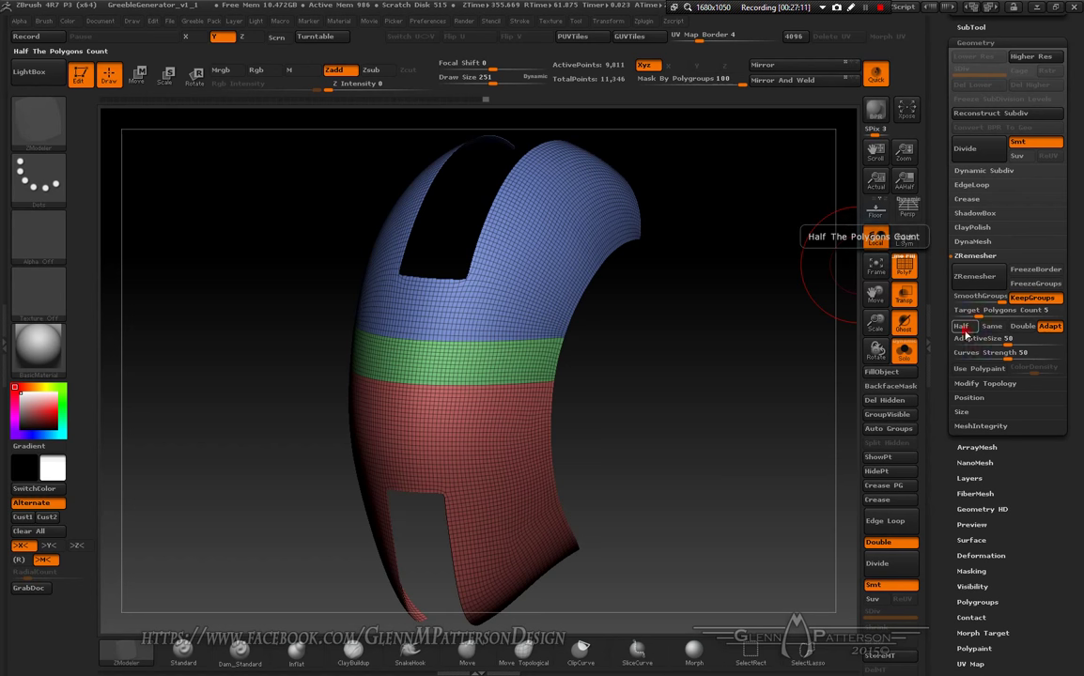
Step: Reduce the FacePlate's mesh density by running ZRemesher three times with Half enabled and KeepGroups on
click(962, 327)
click(973, 278)
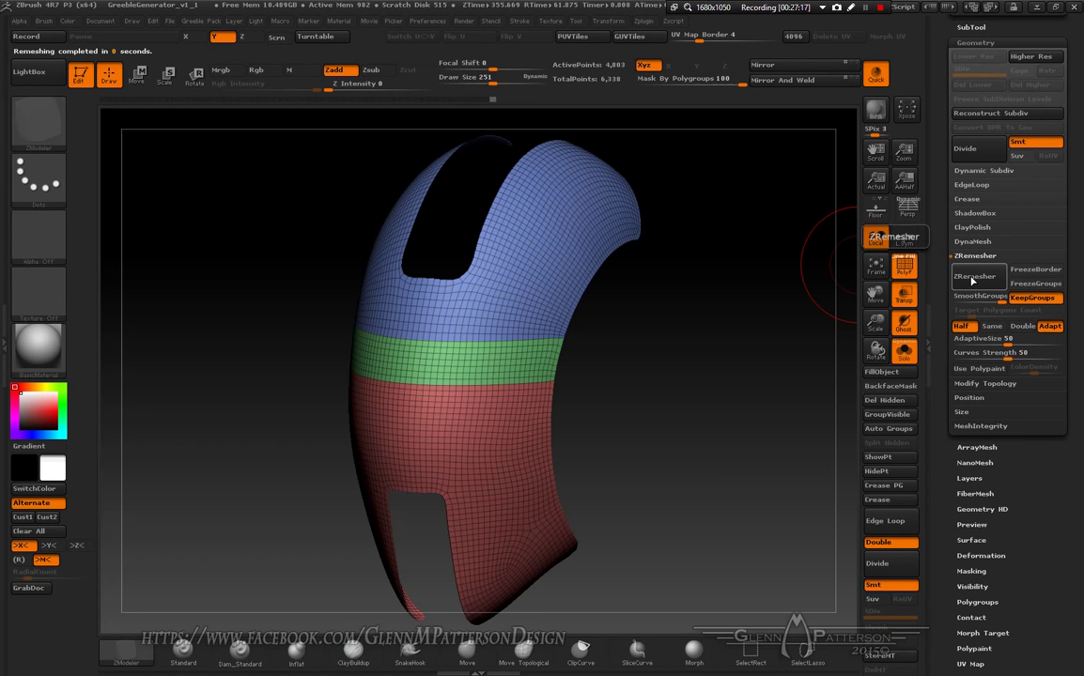
click(973, 278)
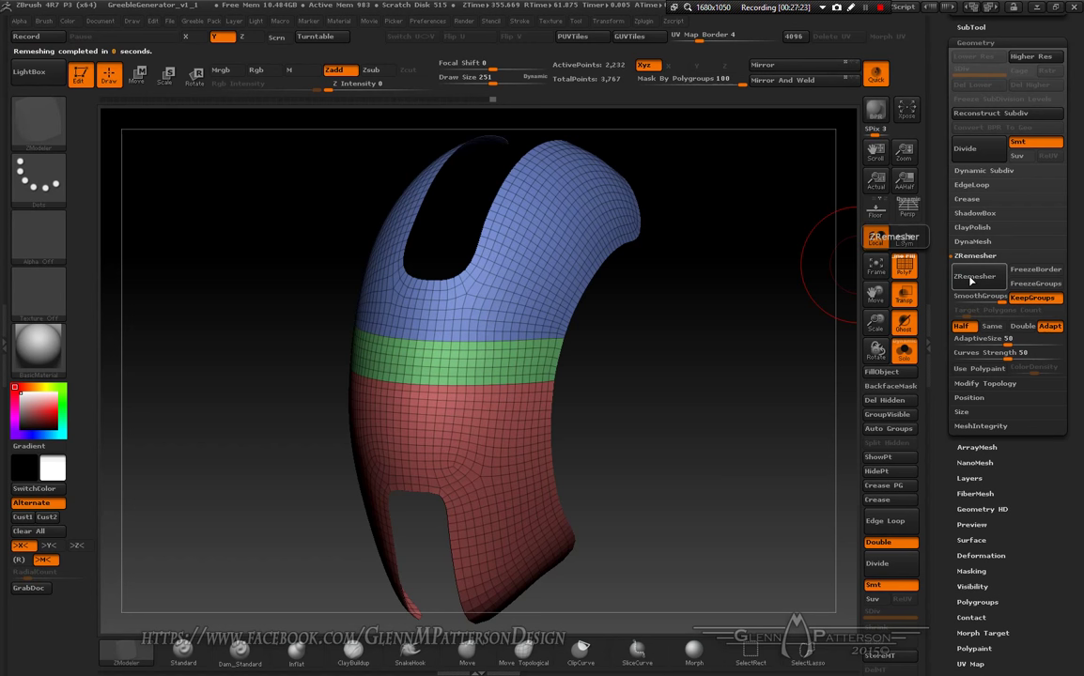
click(973, 278)
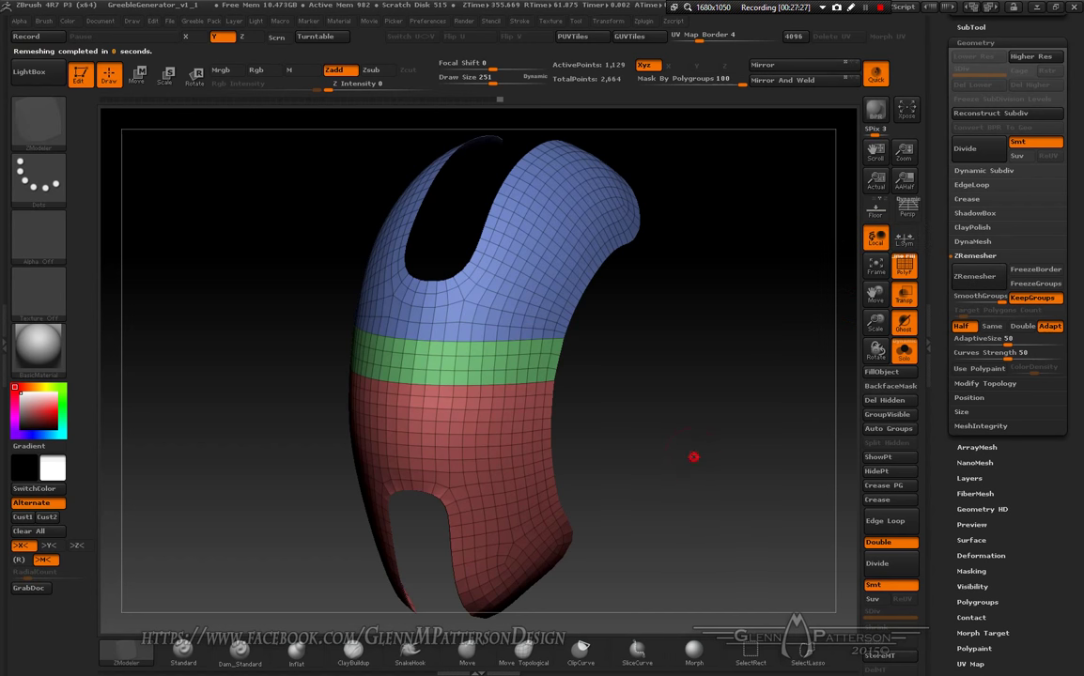
Step: Inflate the middle polyloop of the green band inward with ZModeler to form a recessed groove between the blue and red panels
mouse_move(693, 457)
mouse_down()
mouse_move(657, 461)
mouse_move(747, 467)
mouse_move(683, 506)
mouse_move(682, 423)
mouse_move(736, 481)
mouse_move(685, 475)
mouse_move(675, 436)
mouse_move(653, 430)
mouse_up()
drag(876, 323, 874, 384)
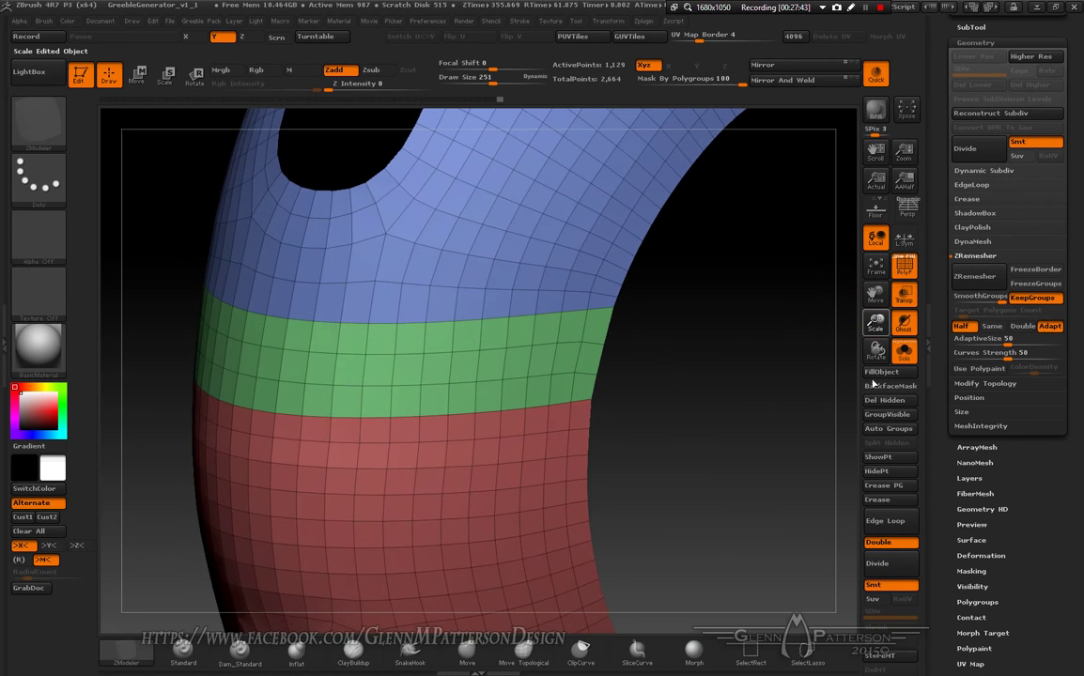
drag(873, 294, 977, 297)
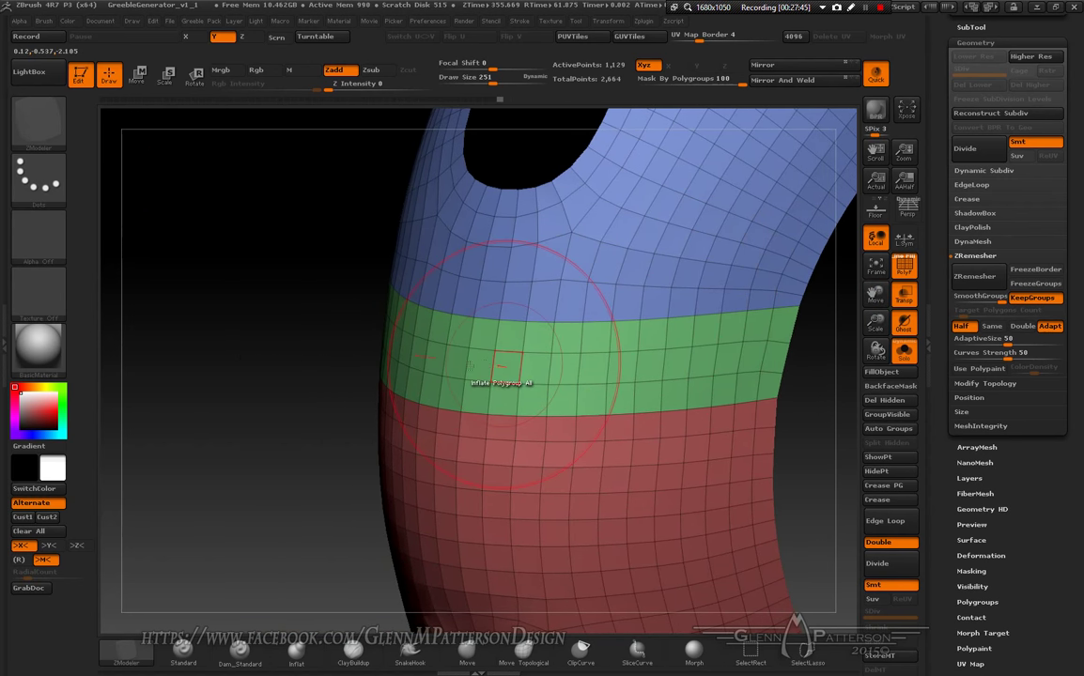
key(space)
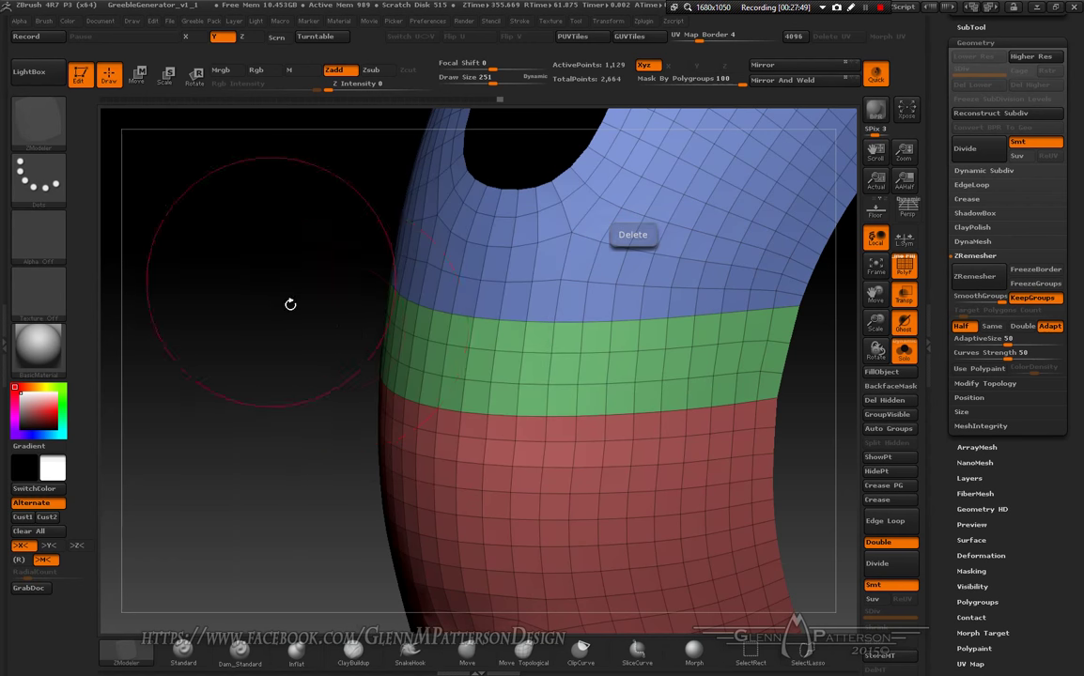
key(space)
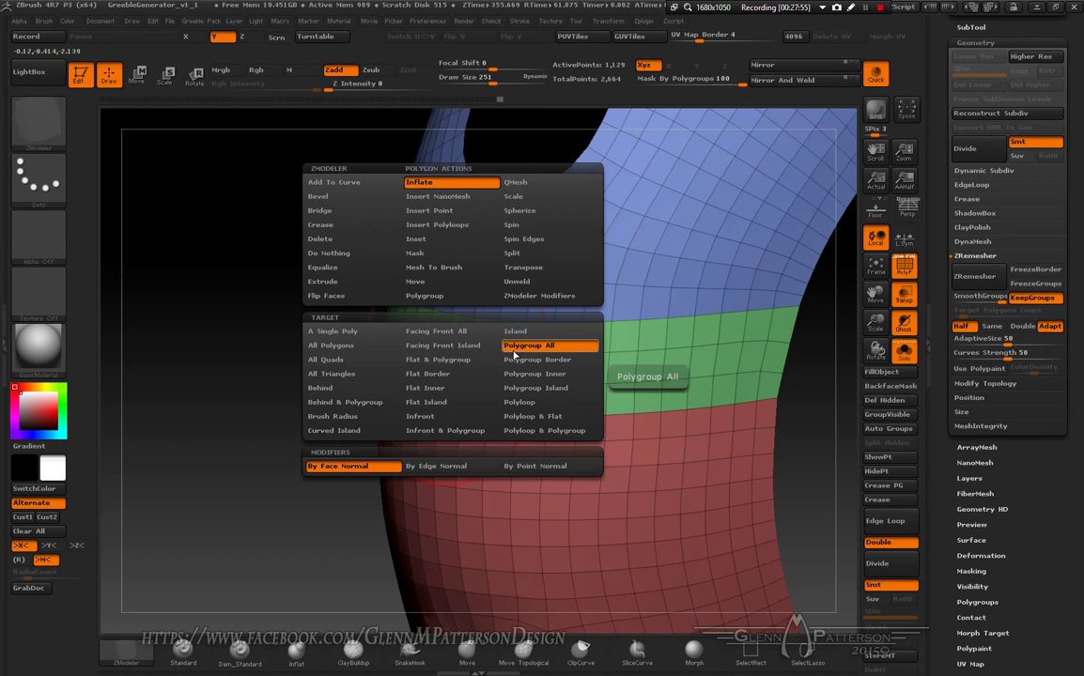
click(523, 403)
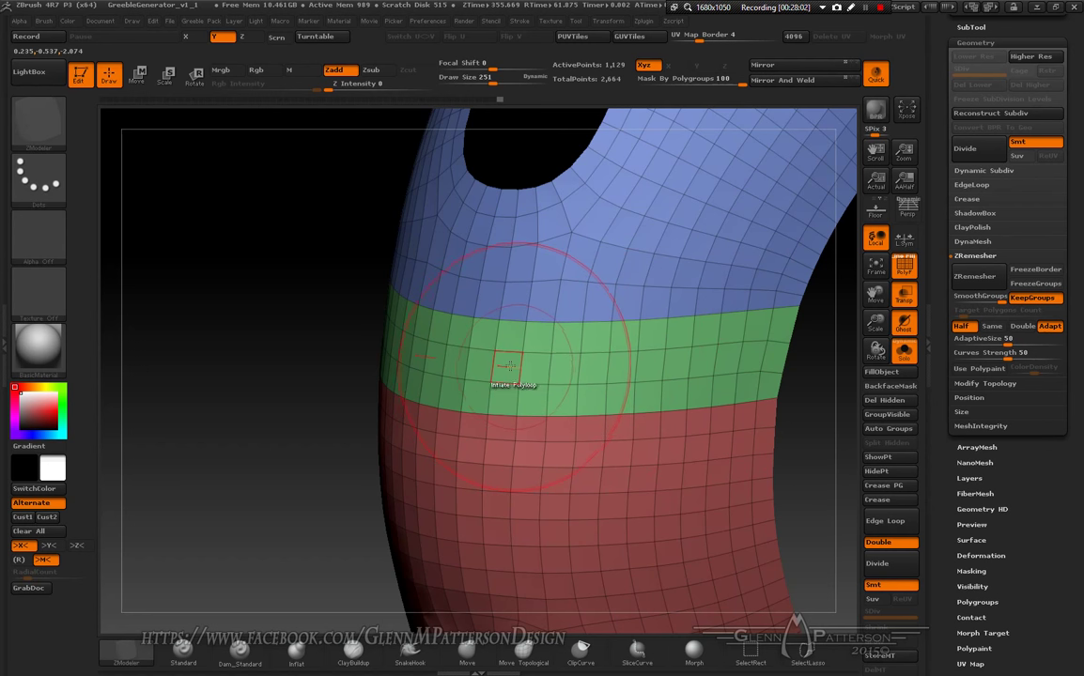
drag(512, 366, 610, 355)
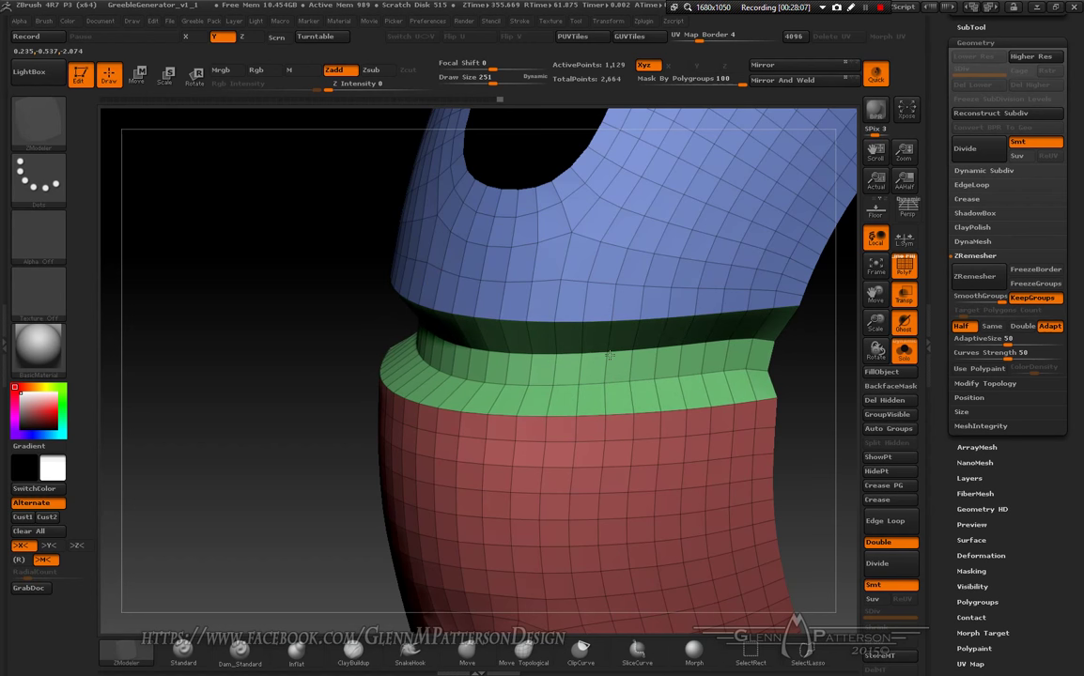
Step: Slide the complete upper edge loop of the green groove up close to the blue panel's lower edge
mouse_move(549, 402)
right_down()
mouse_move(602, 407)
mouse_move(555, 372)
mouse_move(571, 389)
mouse_move(552, 397)
right_up()
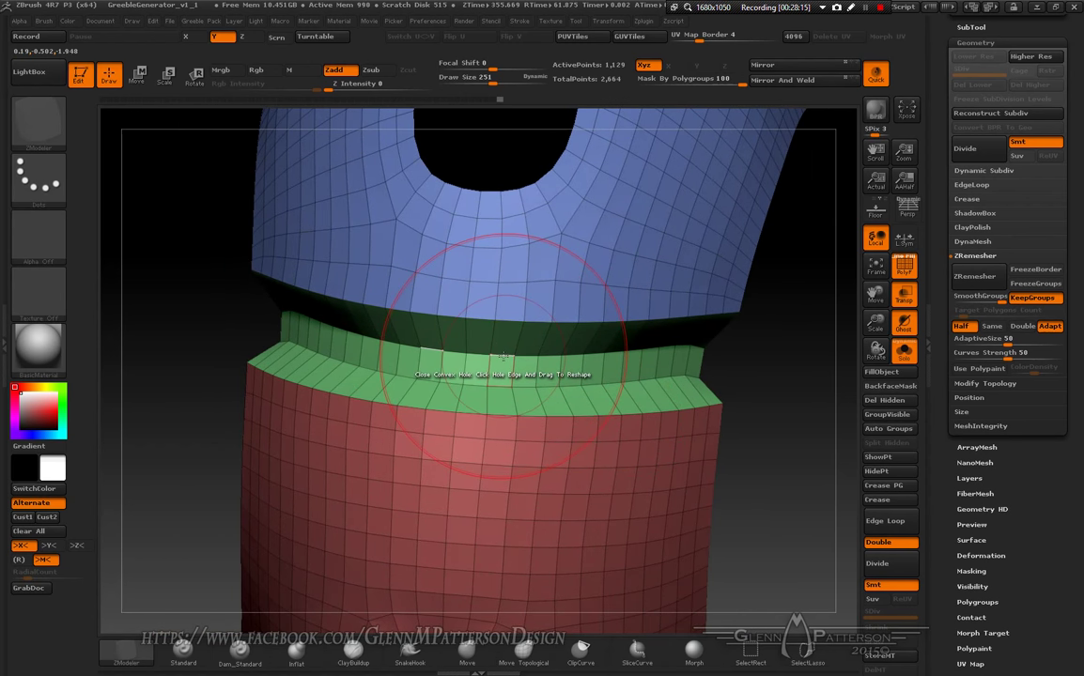
key(space)
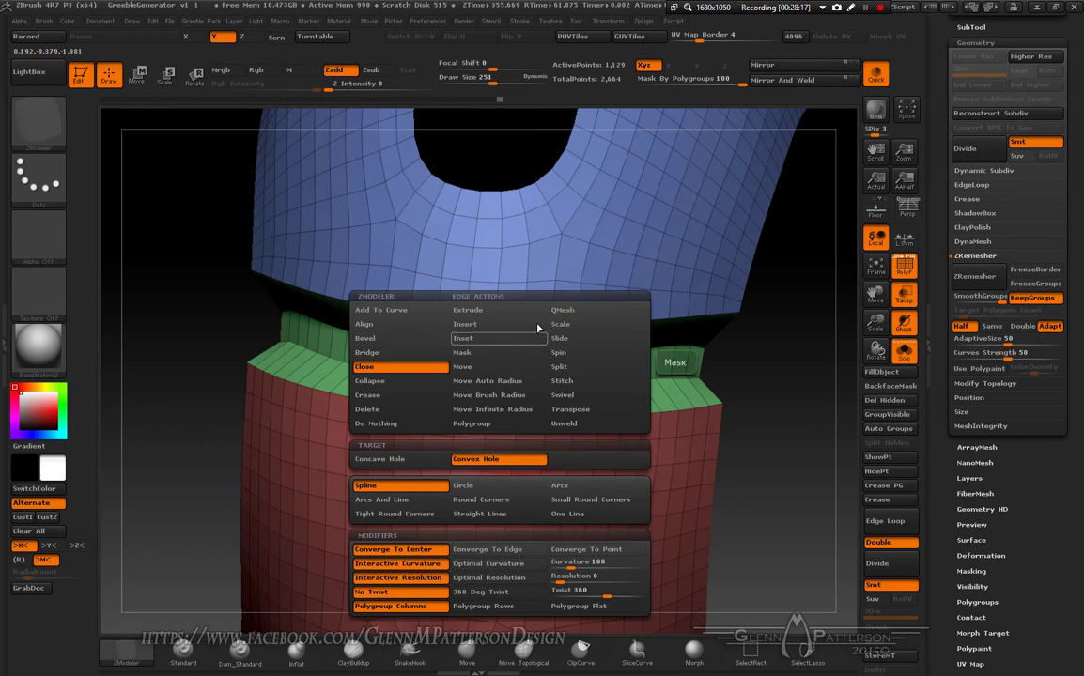
click(561, 339)
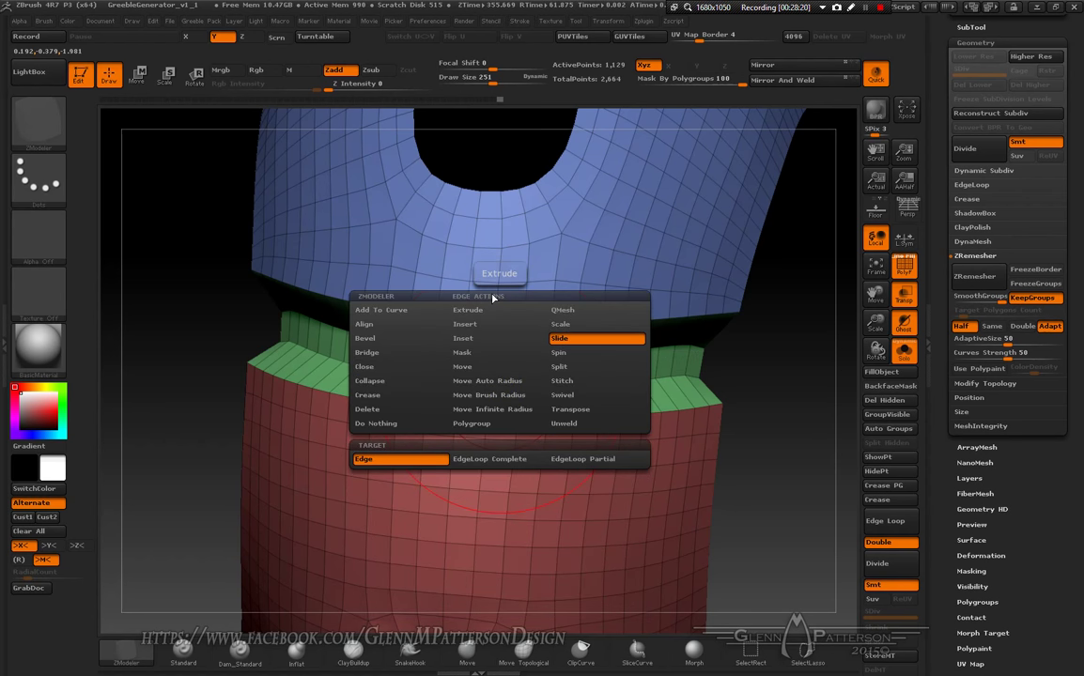
click(496, 460)
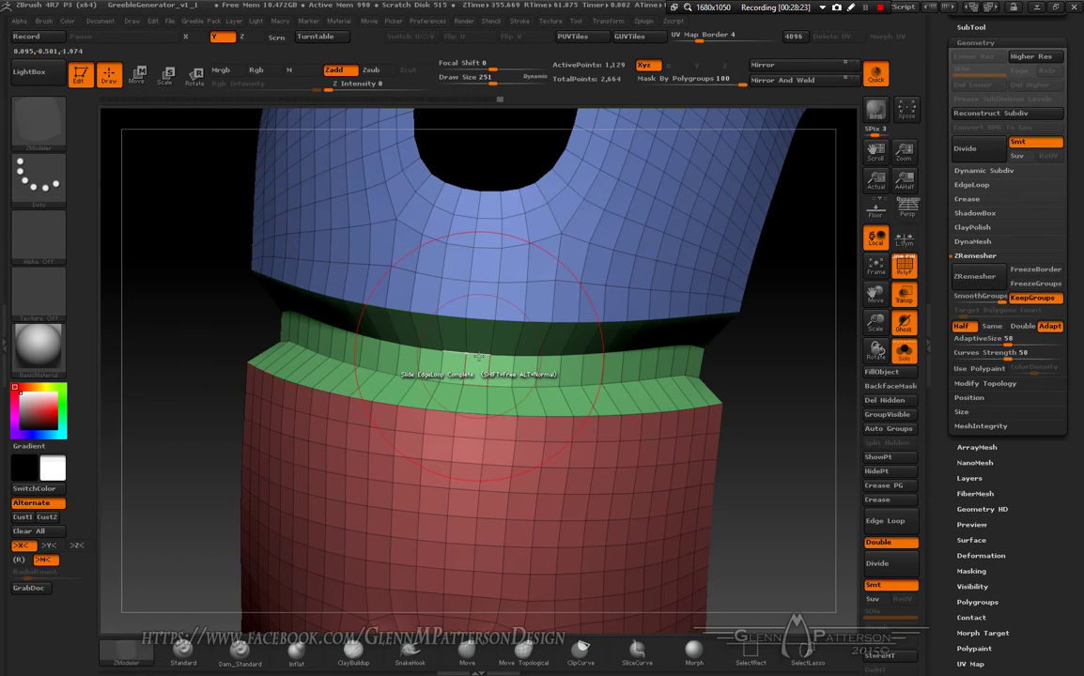
drag(479, 357, 480, 319)
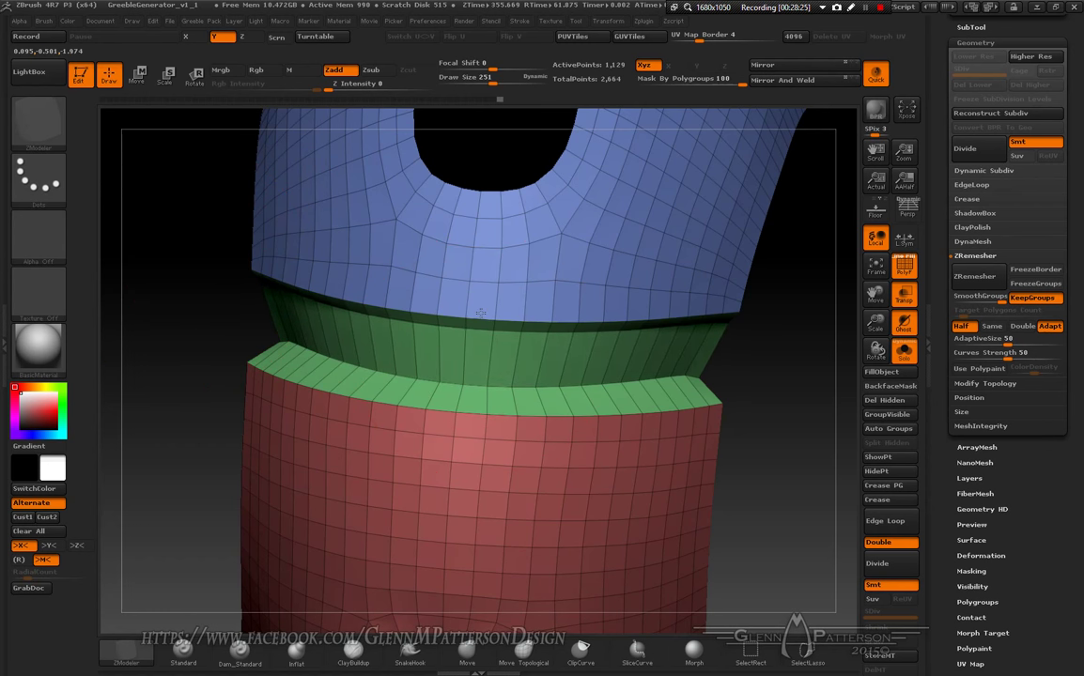
Step: Set the ZModeler polygon action to Inset for a single poly with Inset Region, facing the green groove from the front
right_drag(538, 359, 564, 352)
drag(562, 351, 534, 349)
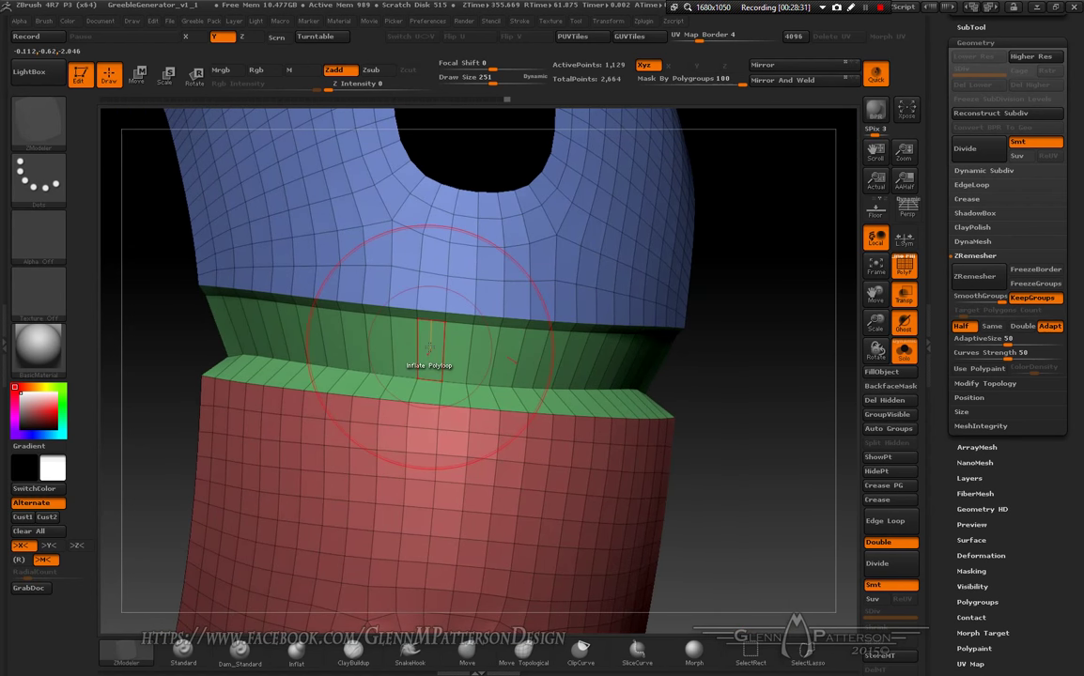
key(space)
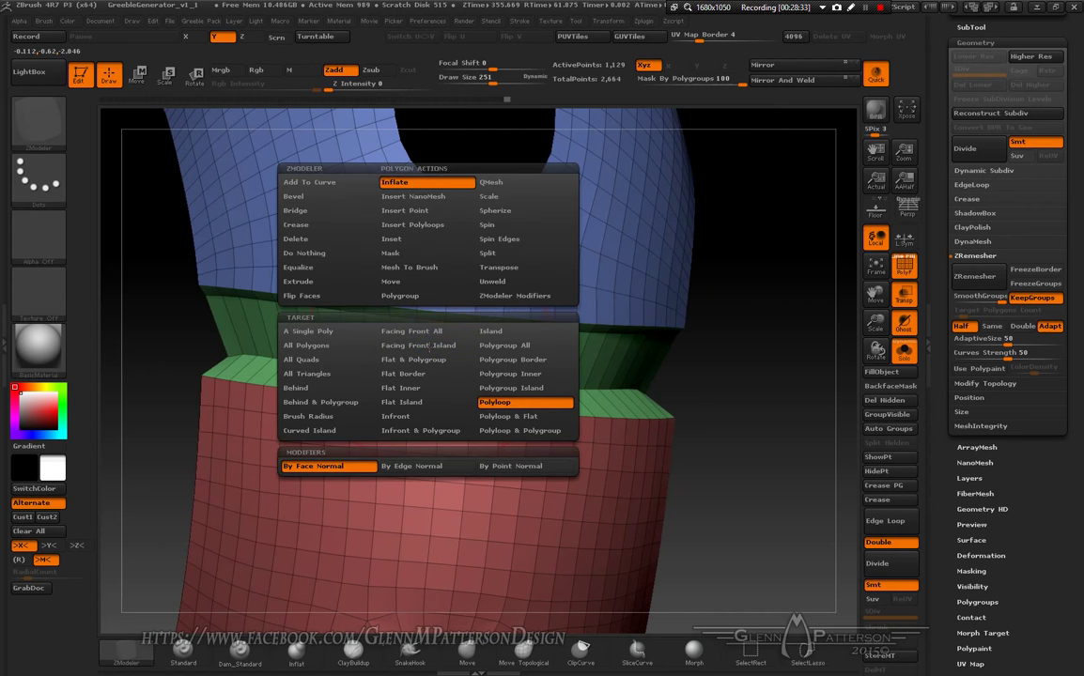
click(398, 240)
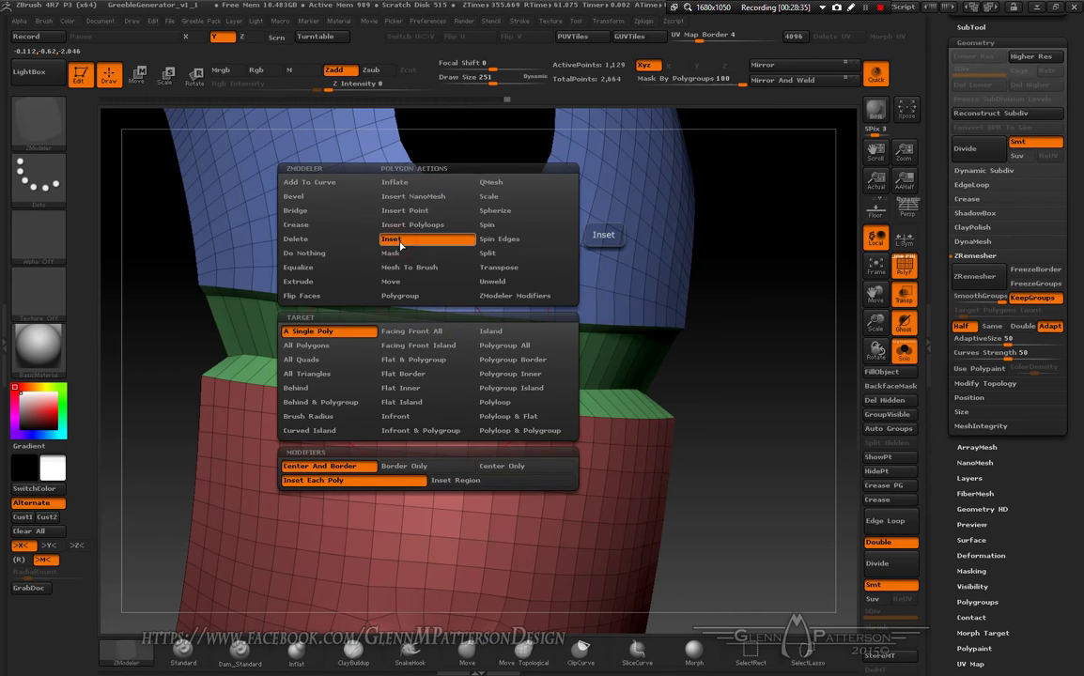
click(454, 481)
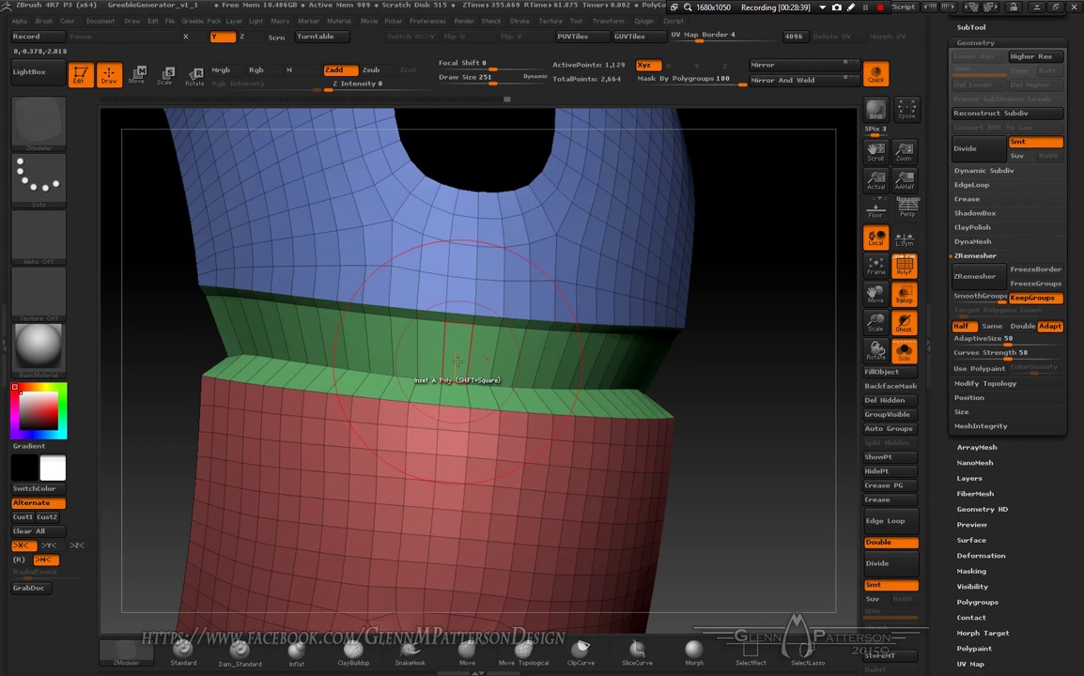
shift+right_drag(486, 366, 464, 386)
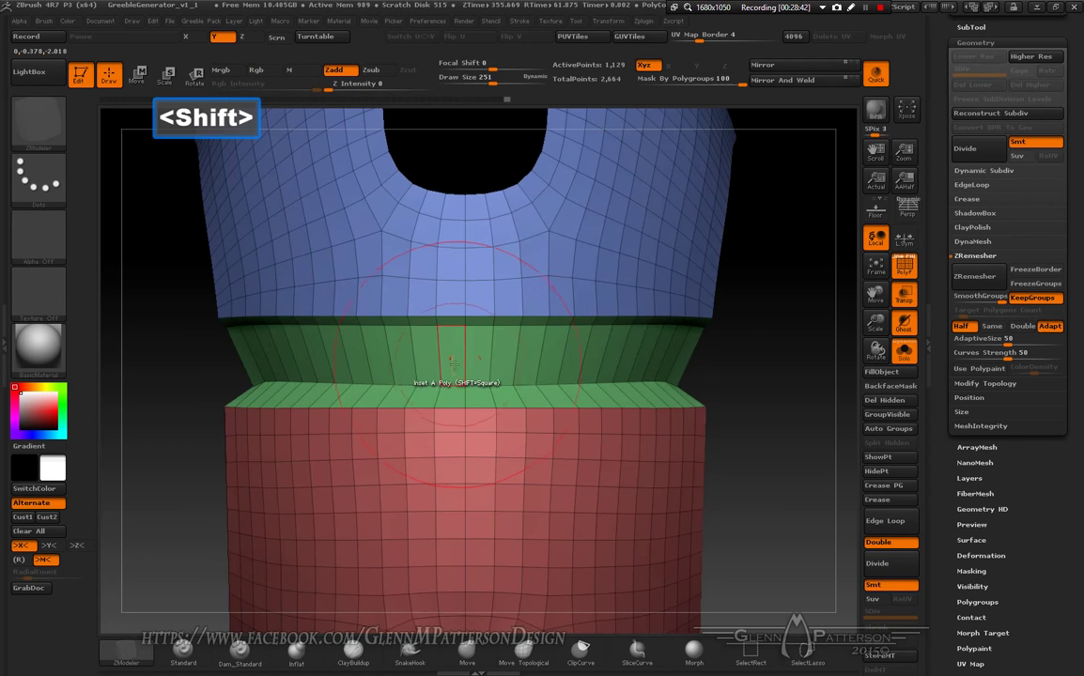
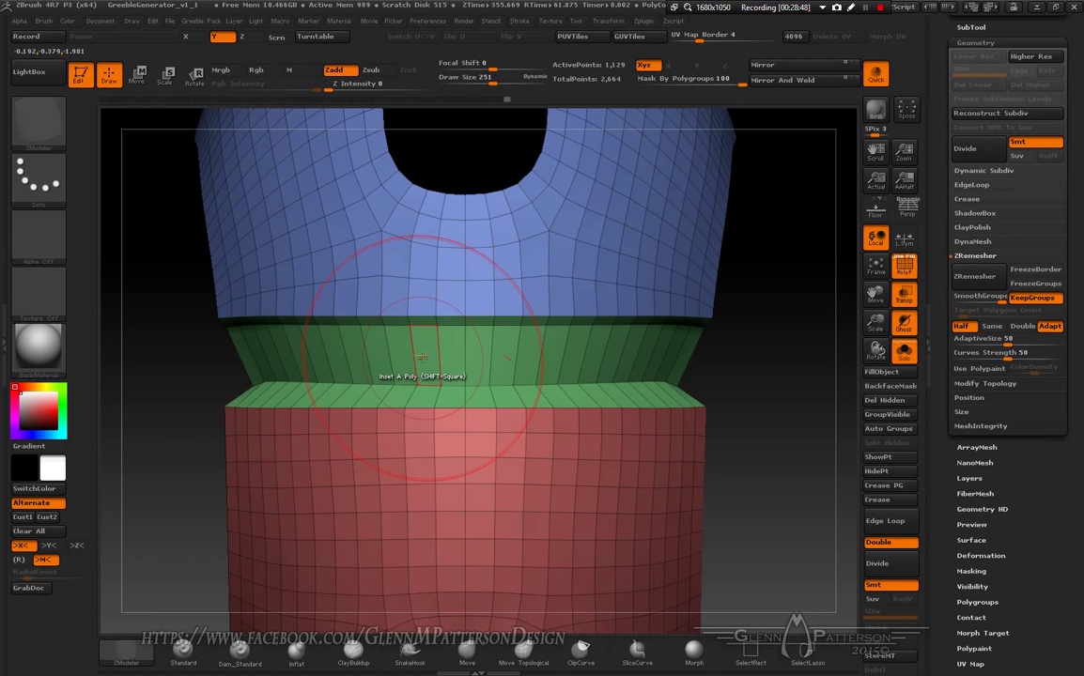
Step: Inset a row of adjacent groove polygons as one region on each side of the front, giving frame and inner area their own polygroups
alt+drag(423, 358, 336, 355)
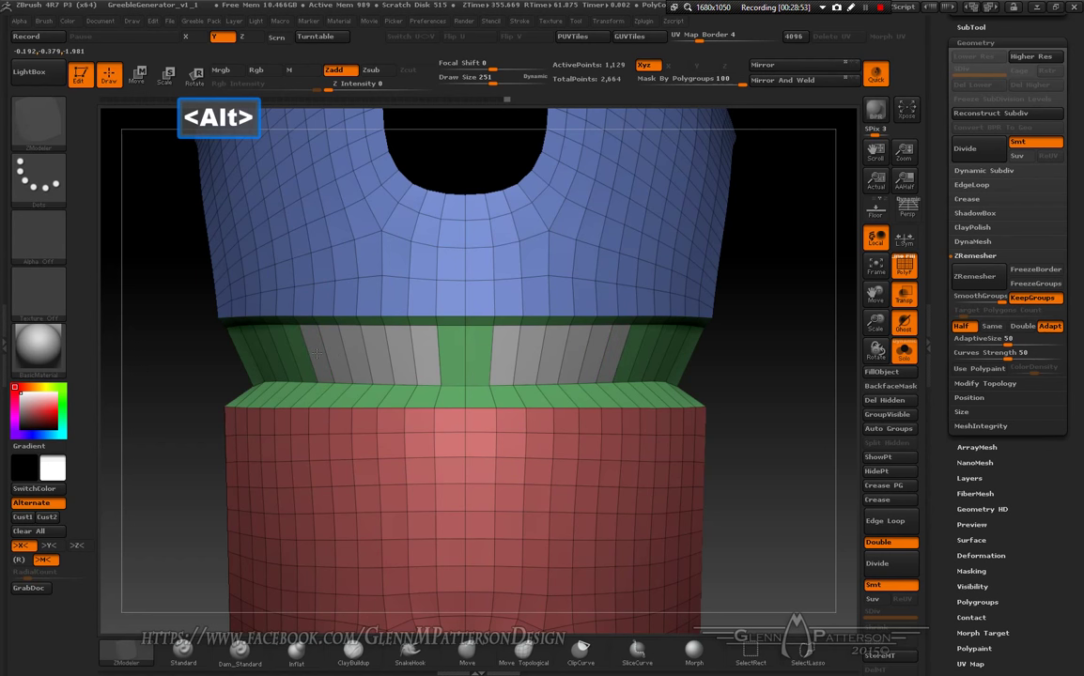
key(ctrl+z)
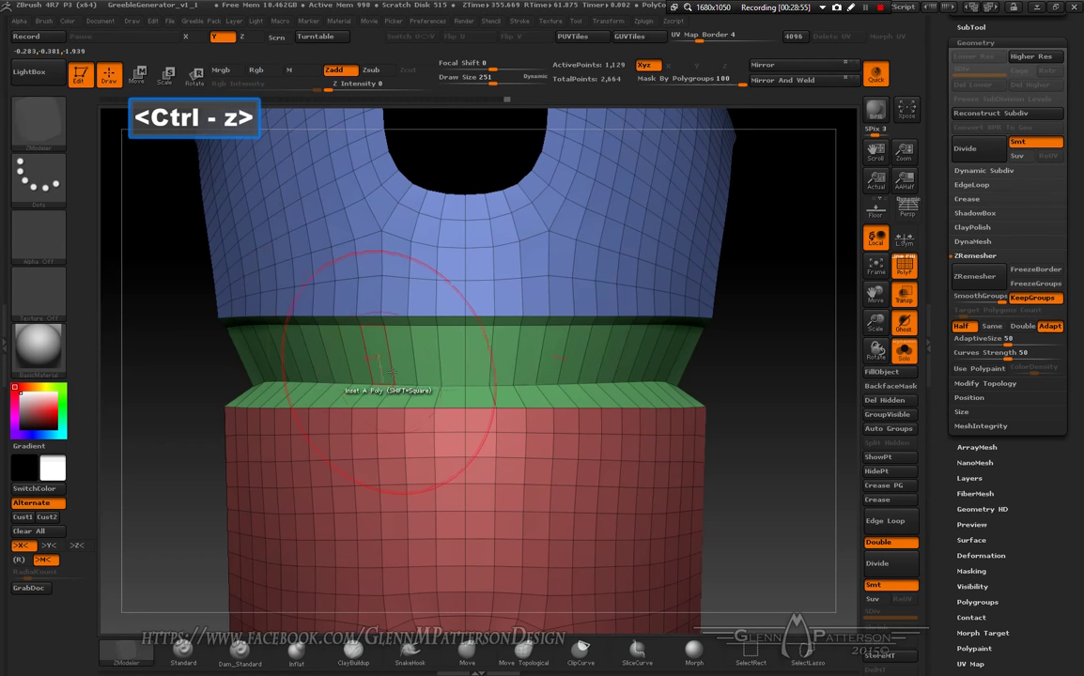
alt+drag(404, 369, 340, 372)
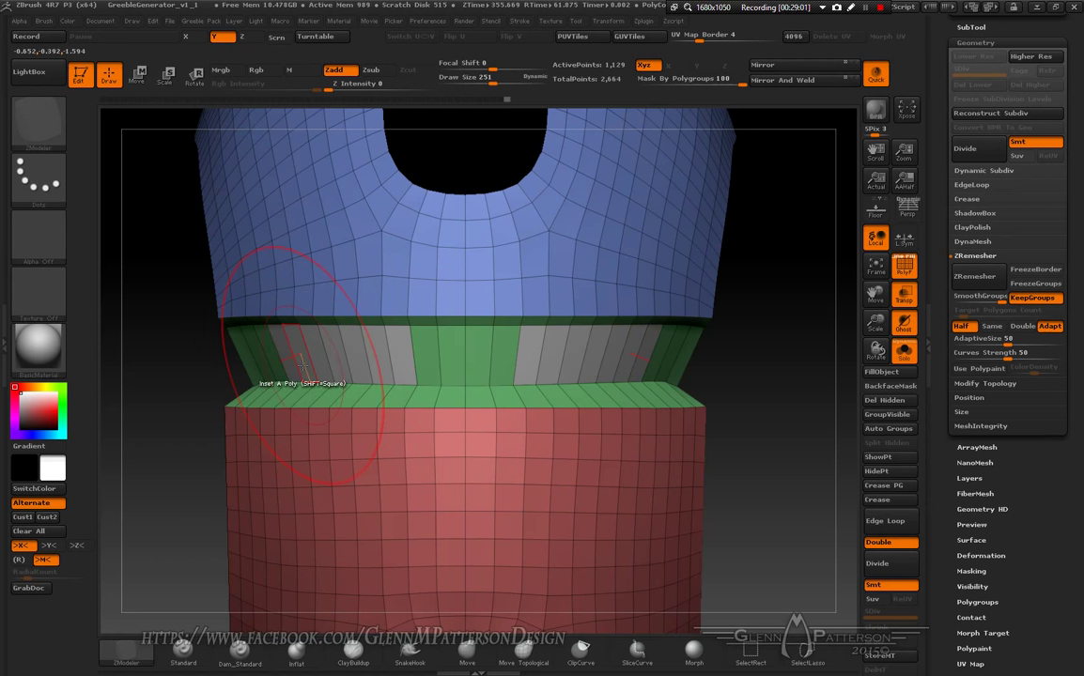
drag(299, 361, 311, 366)
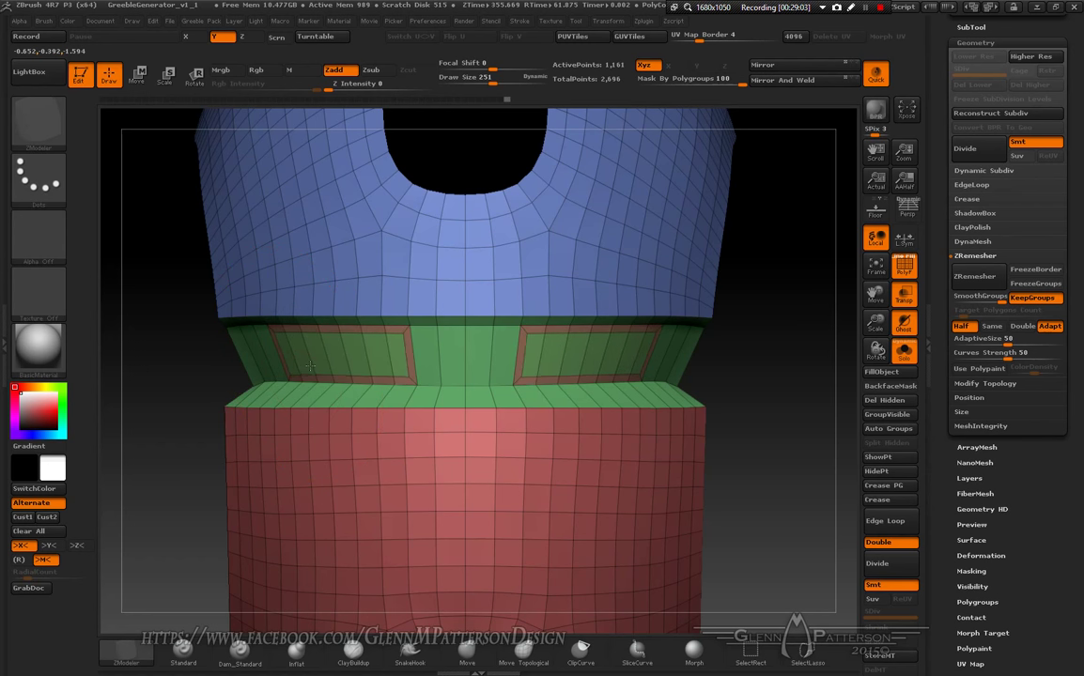
key(alt)
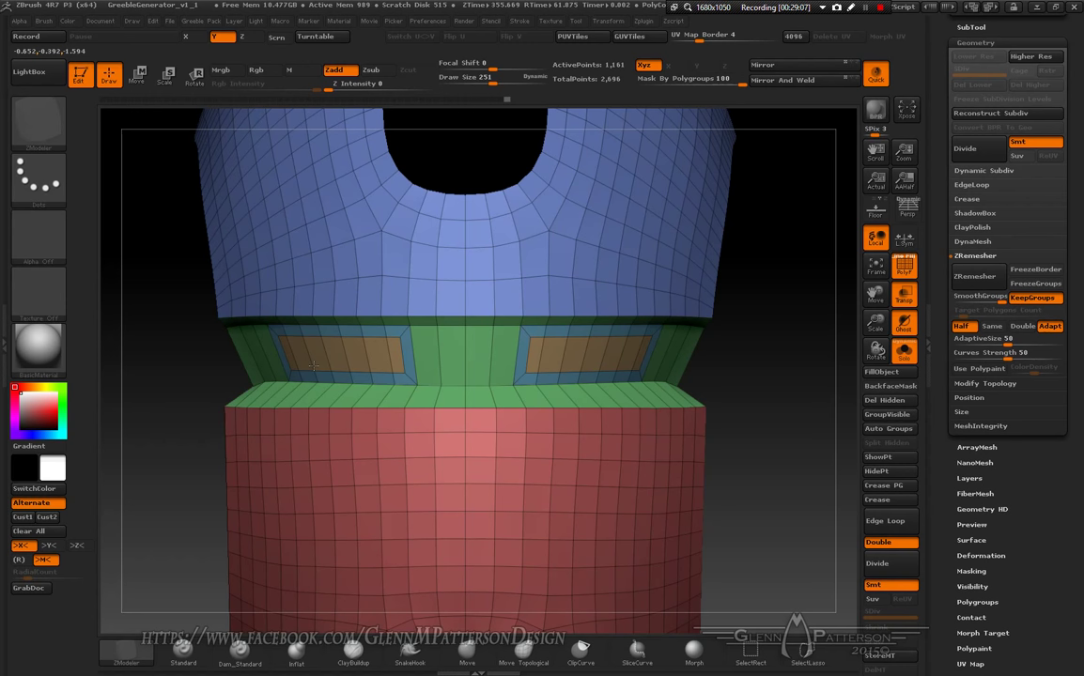
Step: Examine the inset panels in the groove from the front, the side and the inner face of the FacePlate
mouse_move(604, 429)
right_down()
mouse_move(522, 428)
mouse_move(584, 437)
right_up()
drag(586, 435, 648, 406)
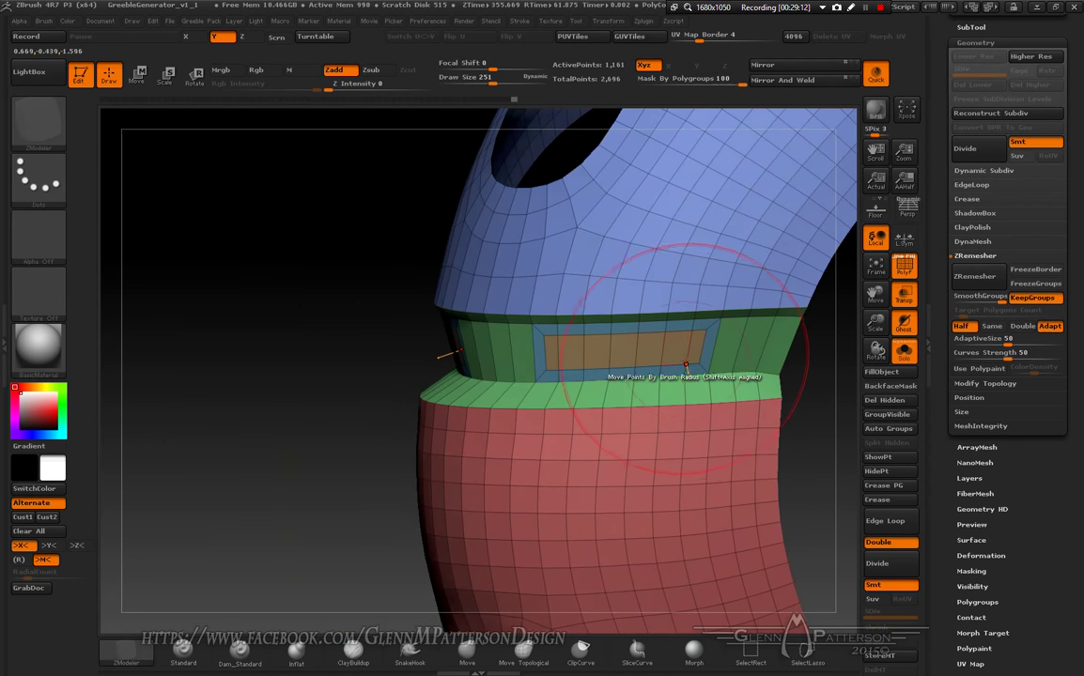
mouse_move(692, 386)
right_down()
mouse_move(697, 394)
mouse_move(613, 387)
mouse_move(692, 391)
right_up()
drag(692, 393, 816, 311)
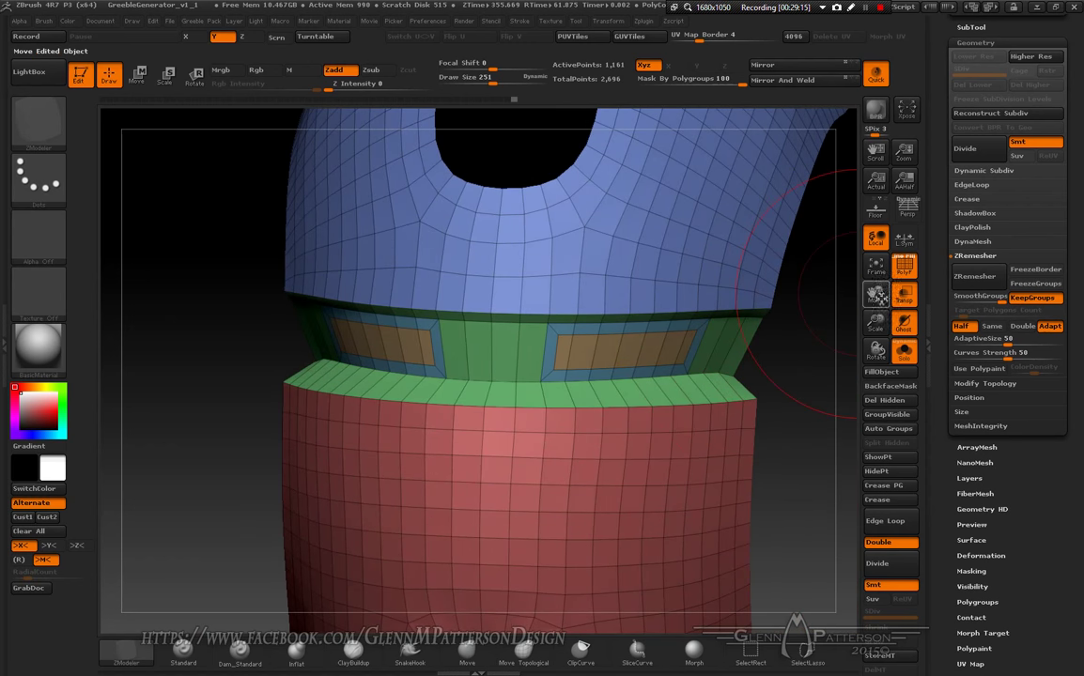
drag(881, 297, 715, 284)
right_drag(433, 254, 383, 227)
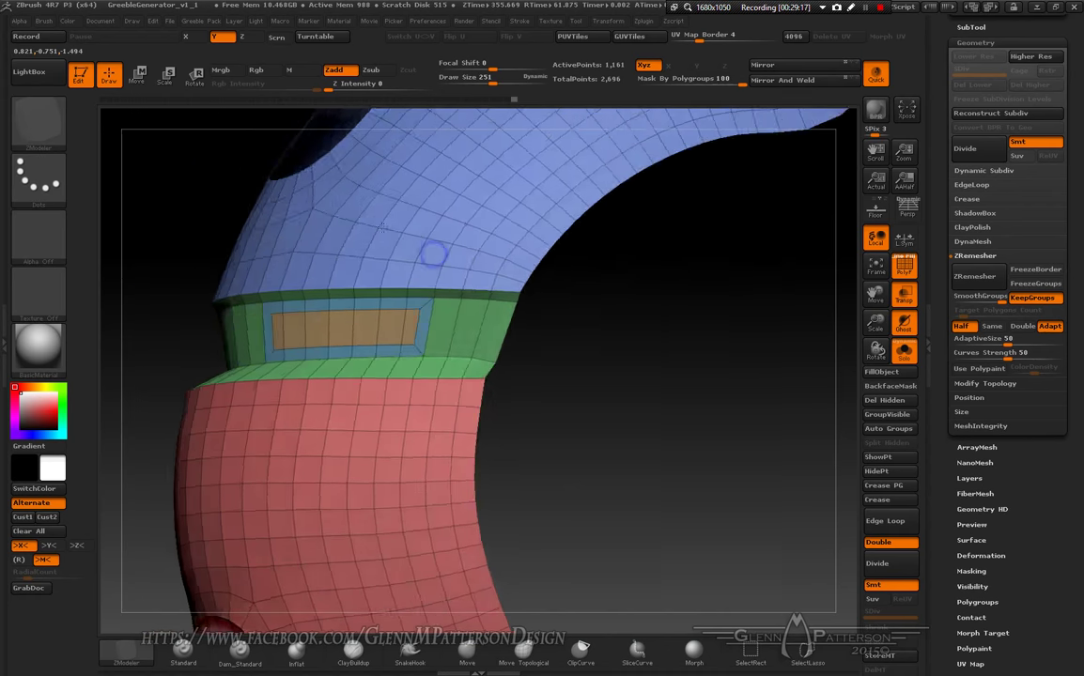
drag(382, 228, 641, 496)
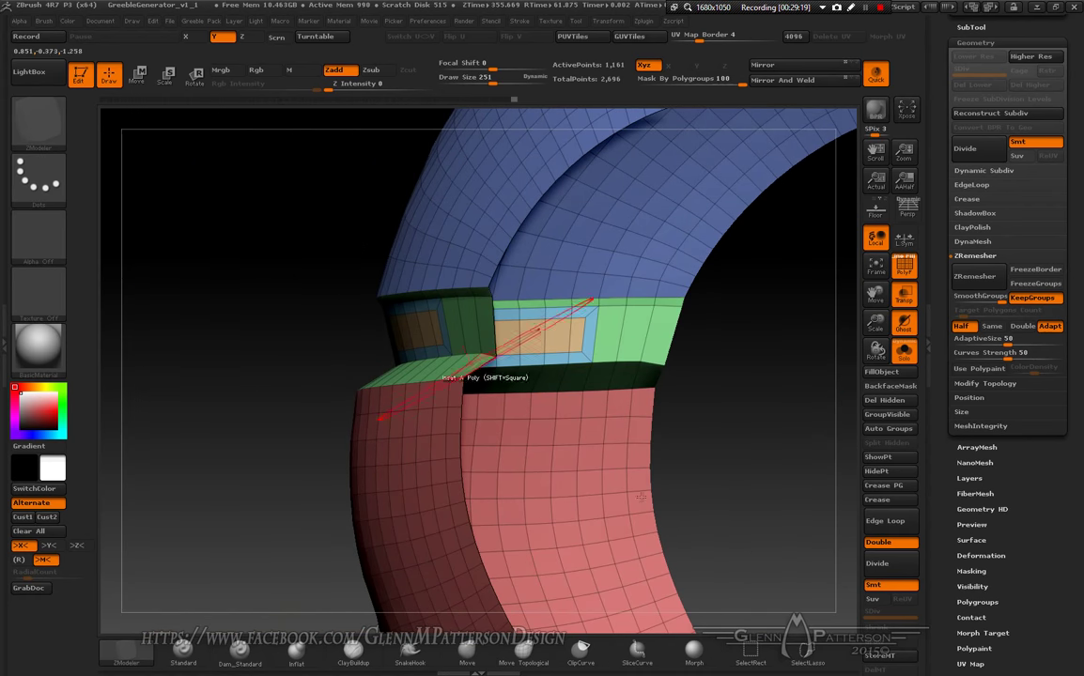
right_drag(617, 469, 533, 477)
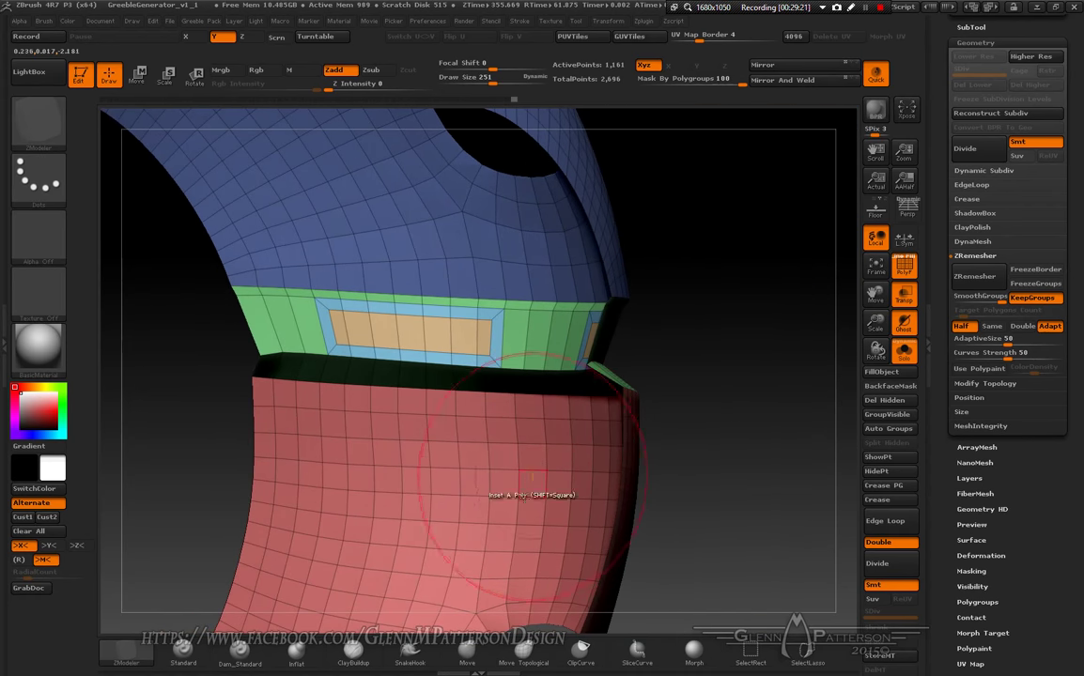
right_drag(573, 515, 540, 524)
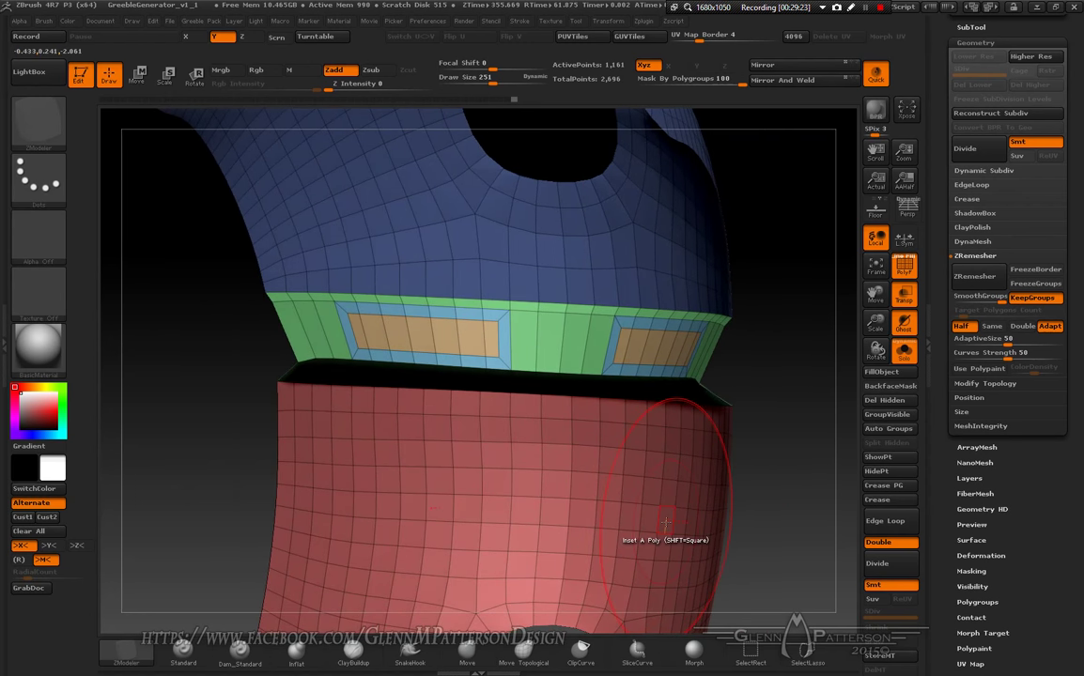
Step: Thicken the whole FacePlate shell from its inner side using QMesh with the All Polygons target
key(space)
click(729, 183)
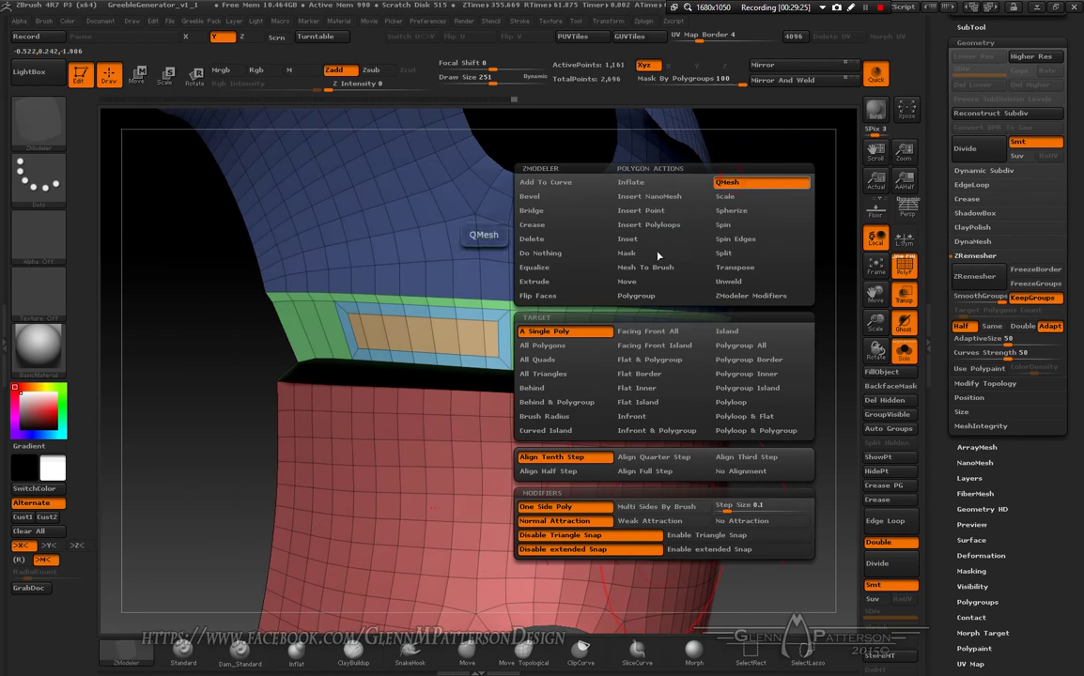
click(553, 347)
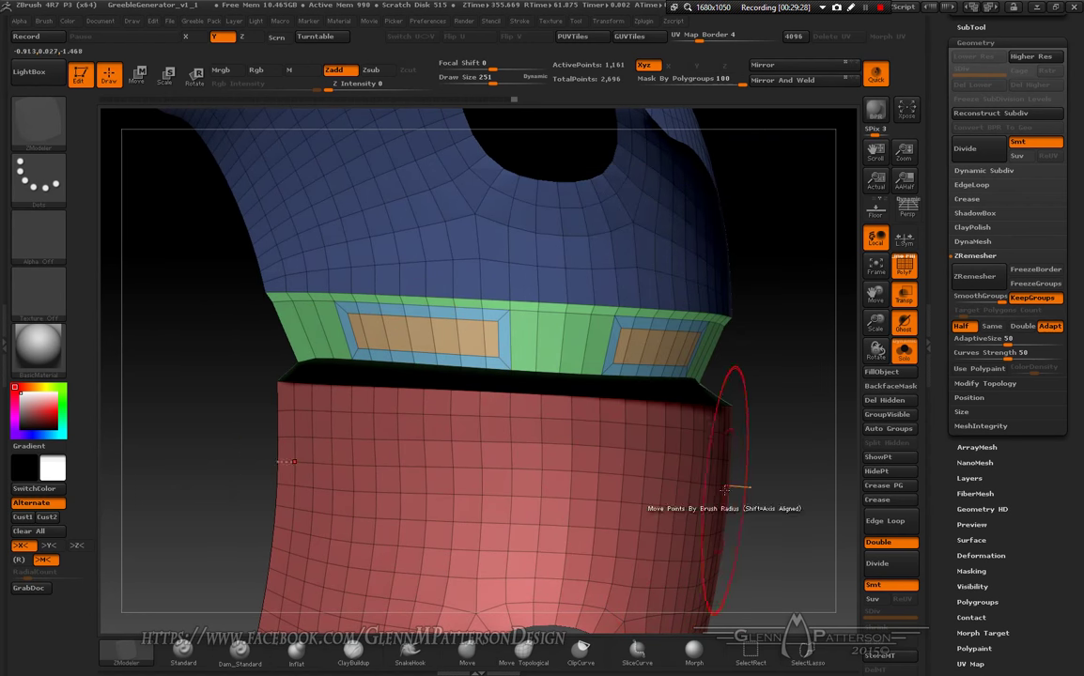
drag(683, 495, 663, 495)
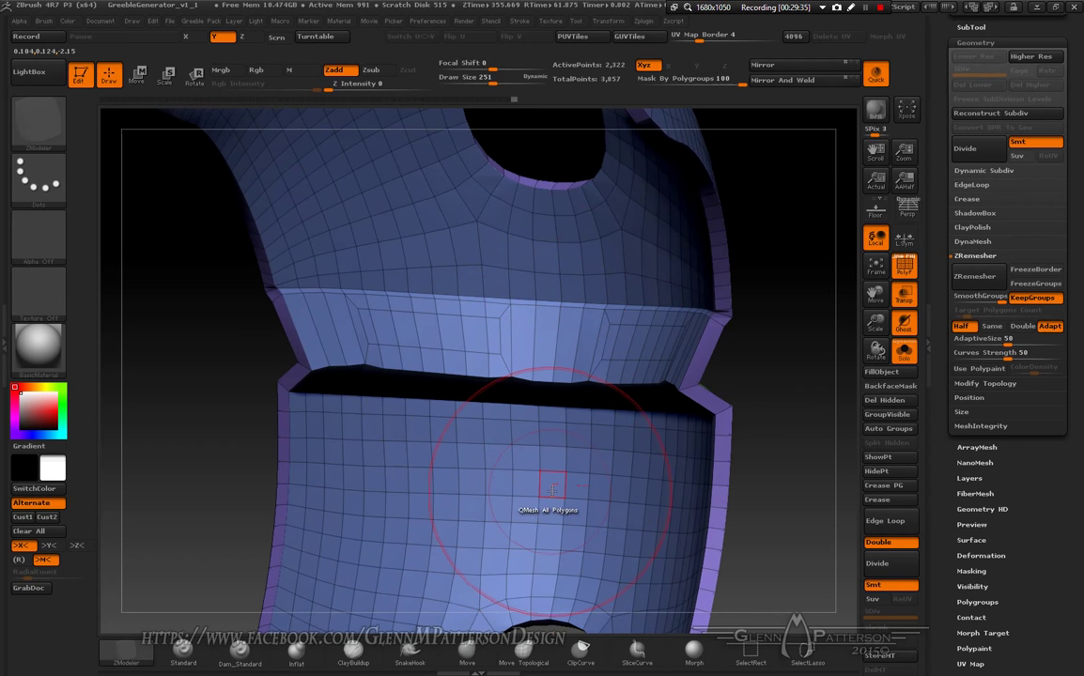
Step: Turn off double-sided display and check the face orientation of the thickened shell from several angles
right_drag(550, 492, 648, 504)
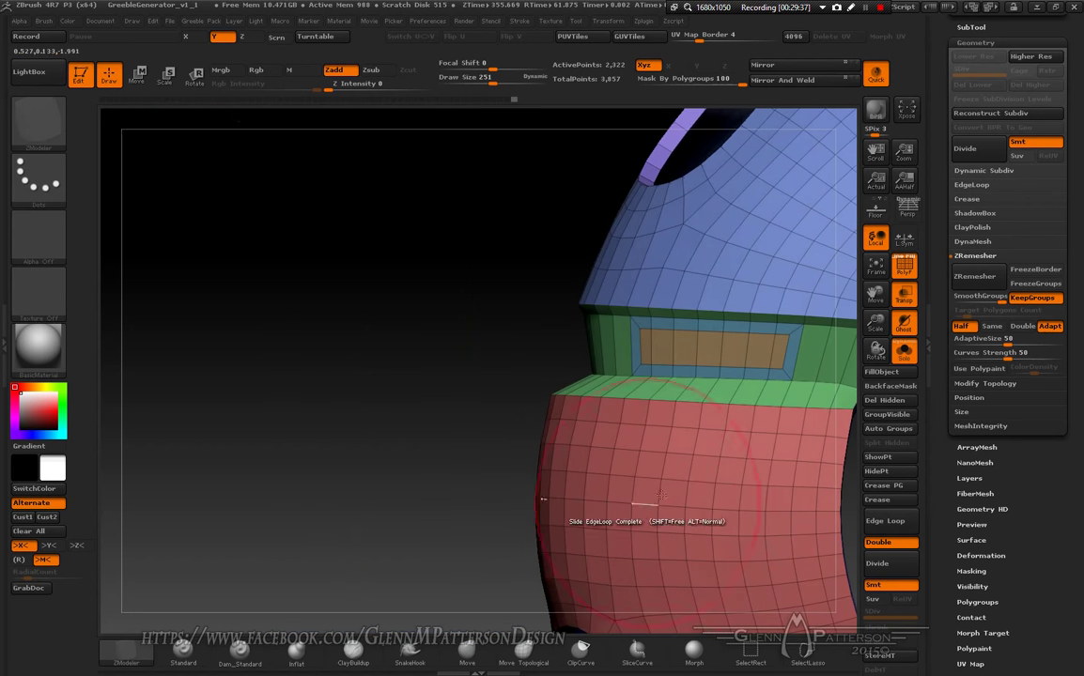
drag(874, 296, 830, 501)
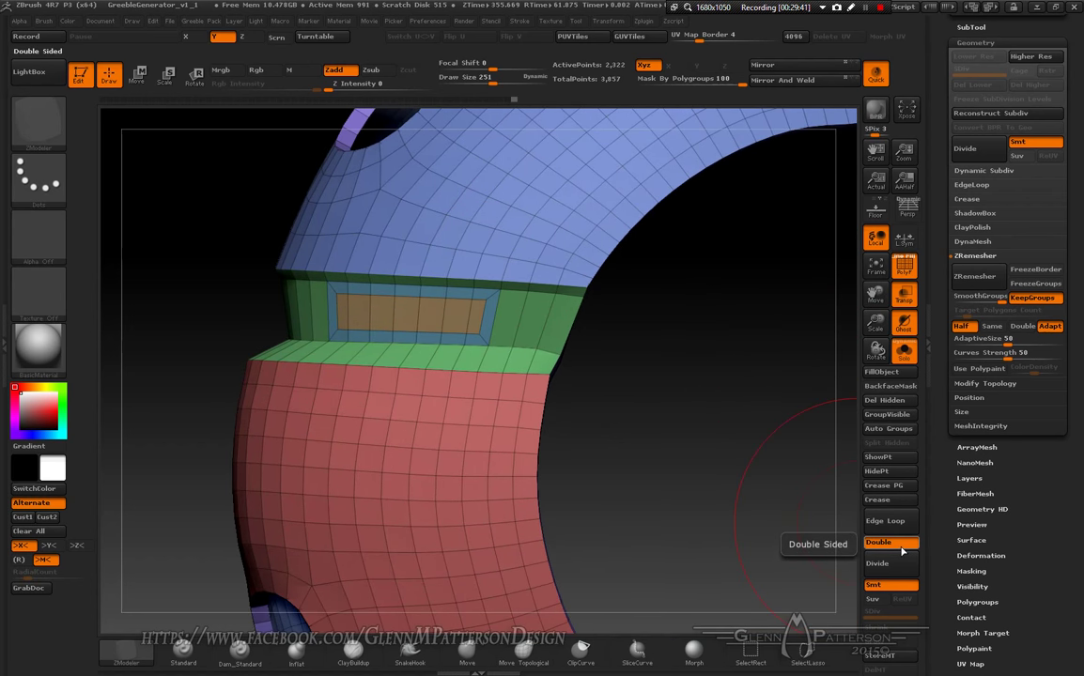
click(901, 552)
drag(655, 432, 613, 418)
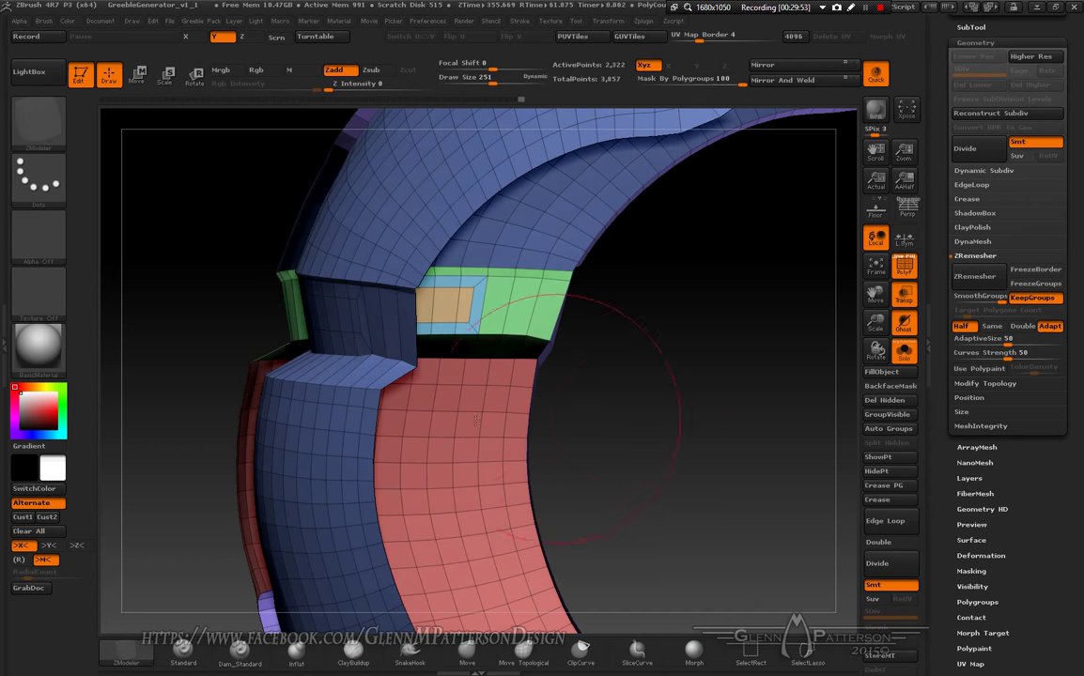
right_drag(465, 428, 478, 431)
mouse_move(477, 428)
mouse_down()
mouse_move(534, 435)
mouse_move(494, 430)
mouse_up()
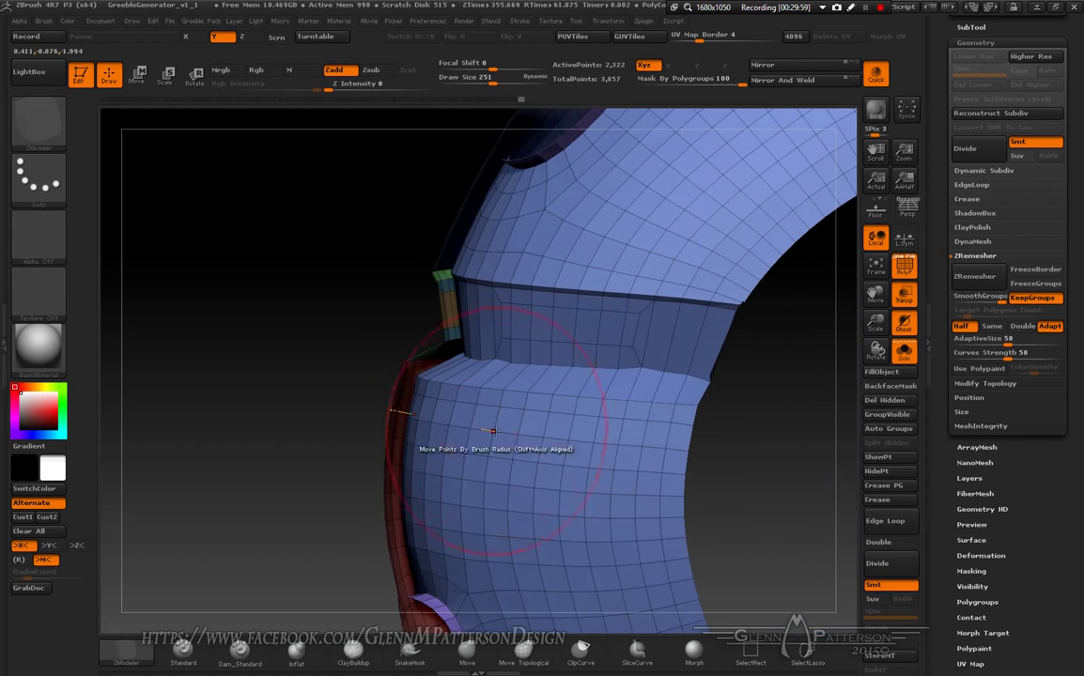
drag(874, 294, 831, 259)
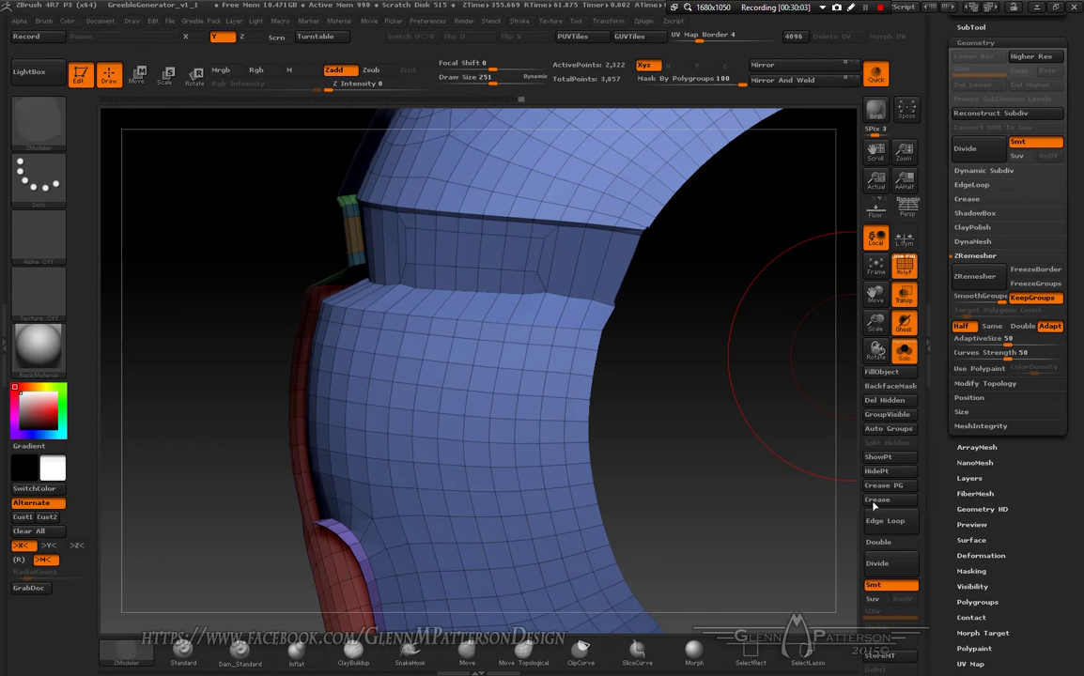
Step: Flip the faces of all polygons on the thickened shell with ZModeler
key(space)
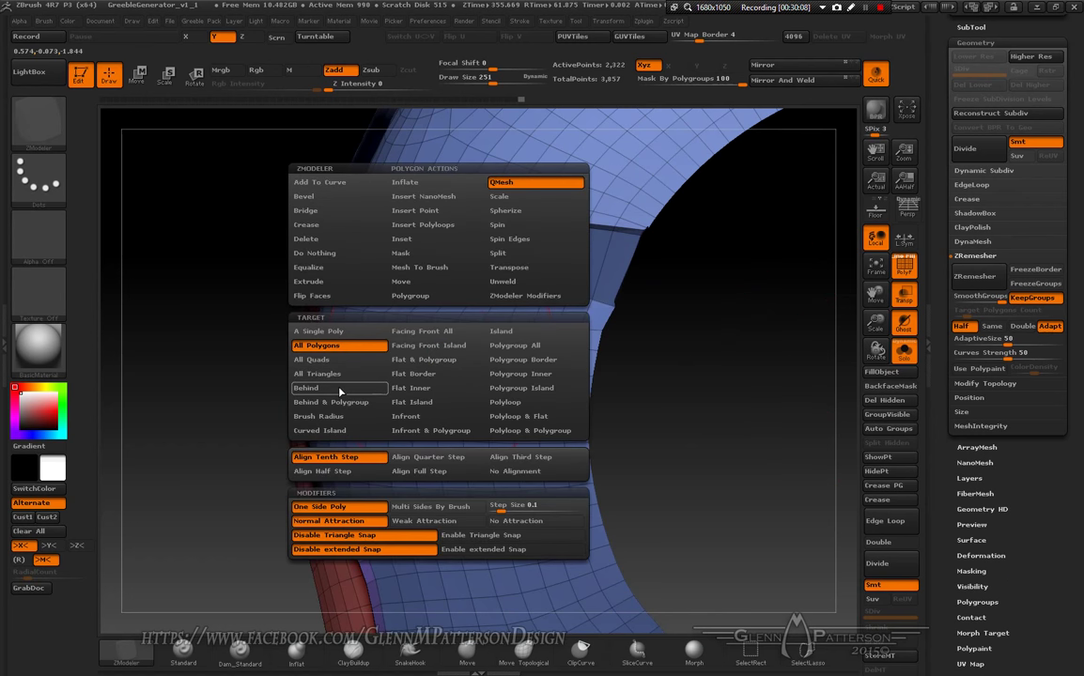
click(319, 297)
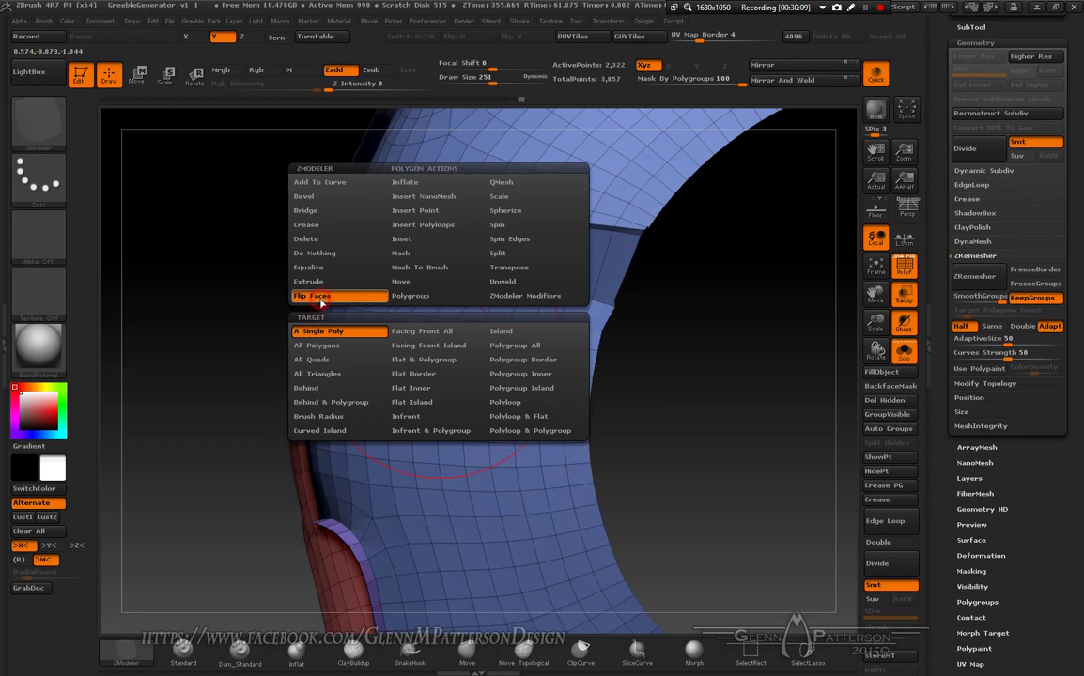
click(317, 345)
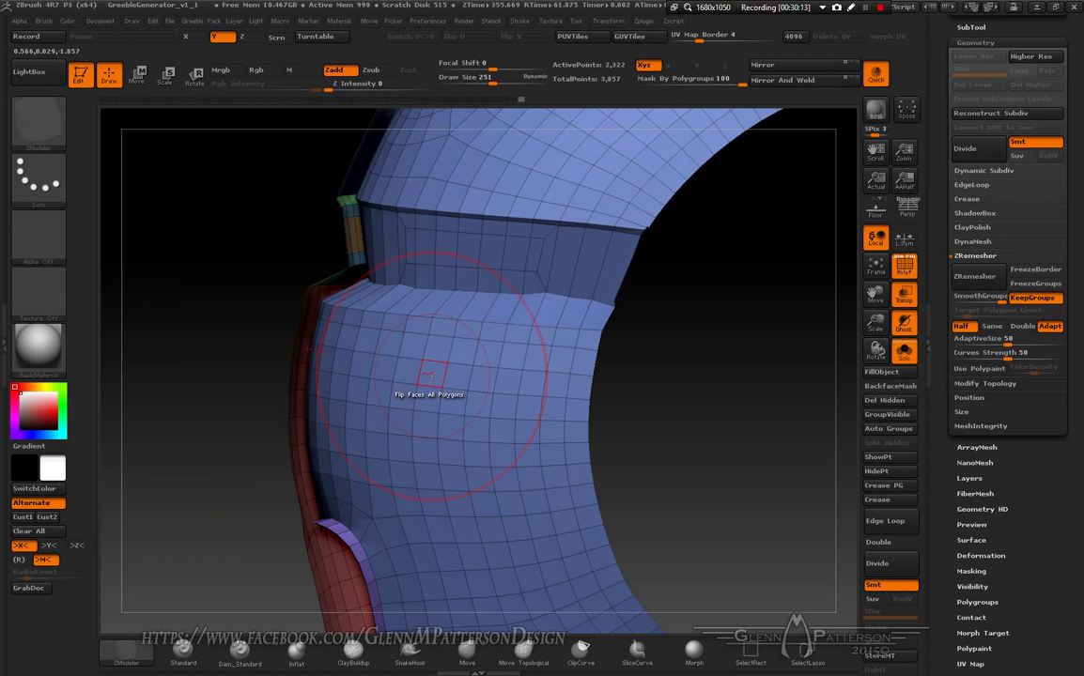
click(429, 376)
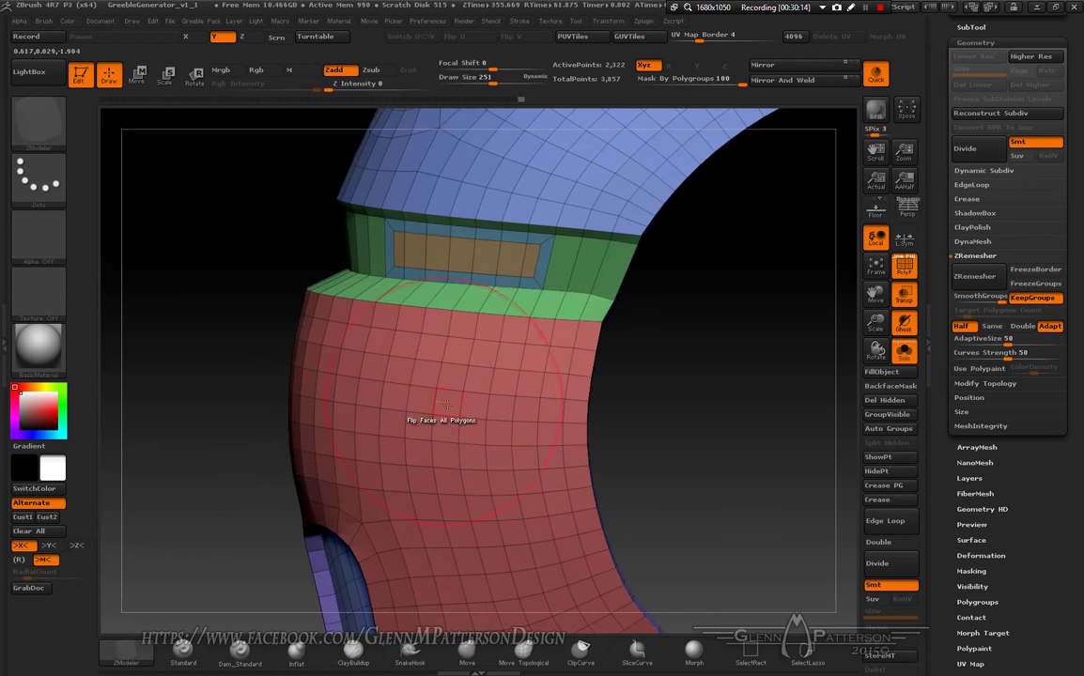
Step: Extrude the inner polygroup of the inset panels inward, using ZModeler Extrude with the Polygroup All target, to make recessed windows
mouse_move(441, 404)
mouse_down()
mouse_move(368, 394)
mouse_move(507, 404)
mouse_move(413, 410)
mouse_move(481, 419)
mouse_move(379, 382)
mouse_move(462, 397)
mouse_move(390, 235)
mouse_up()
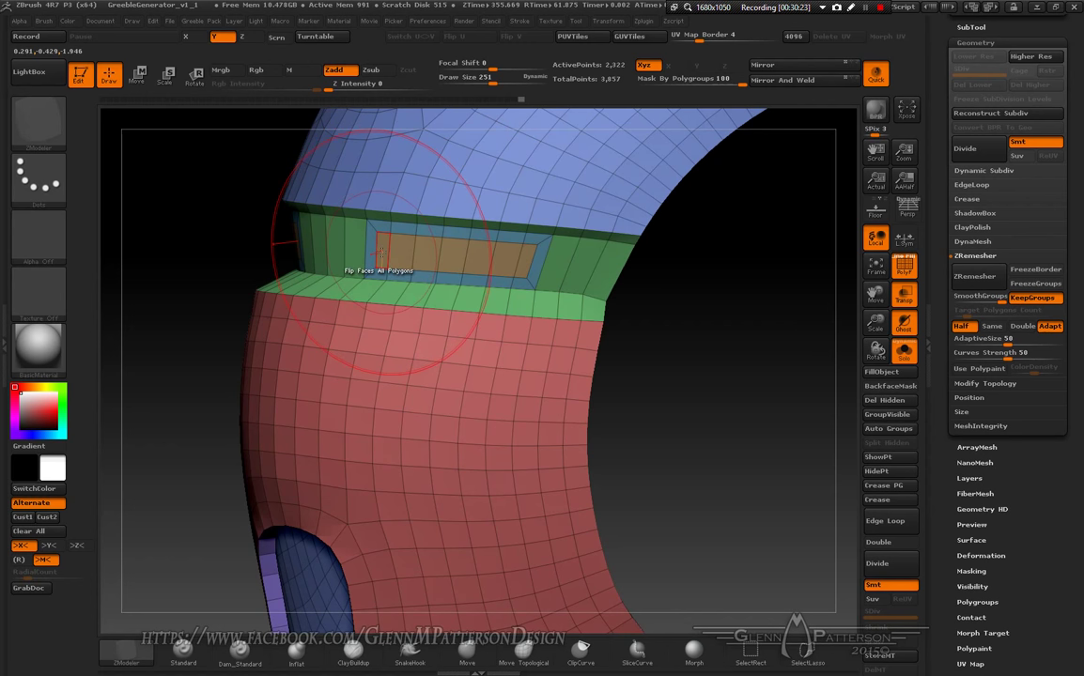
drag(648, 235, 805, 310)
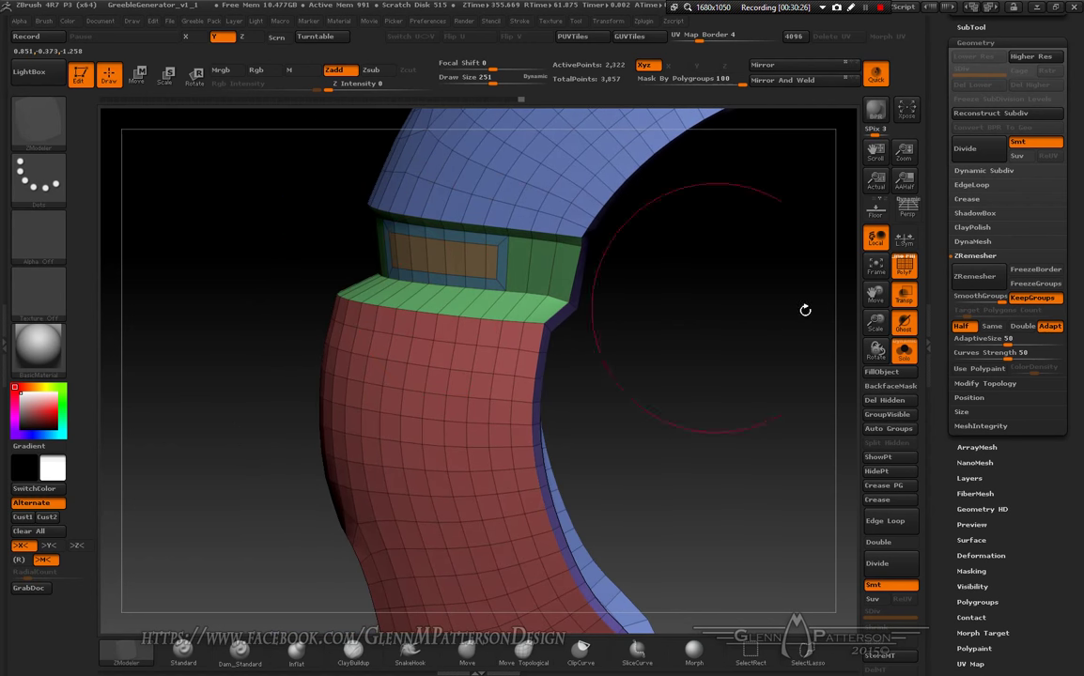
drag(882, 329, 870, 435)
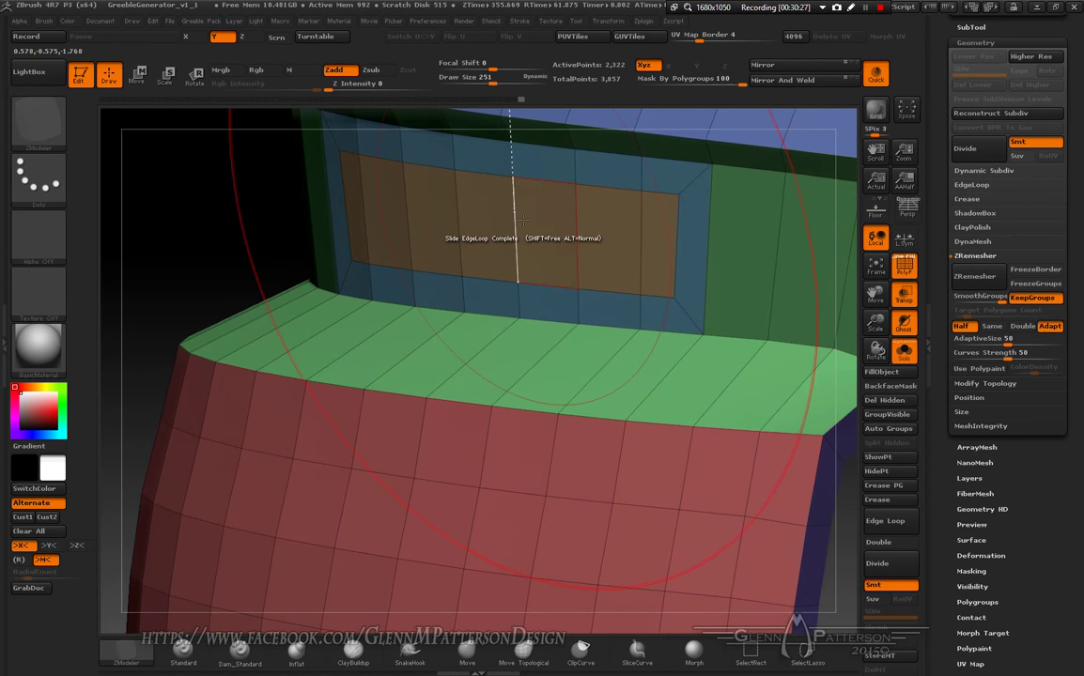
right_click(532, 243)
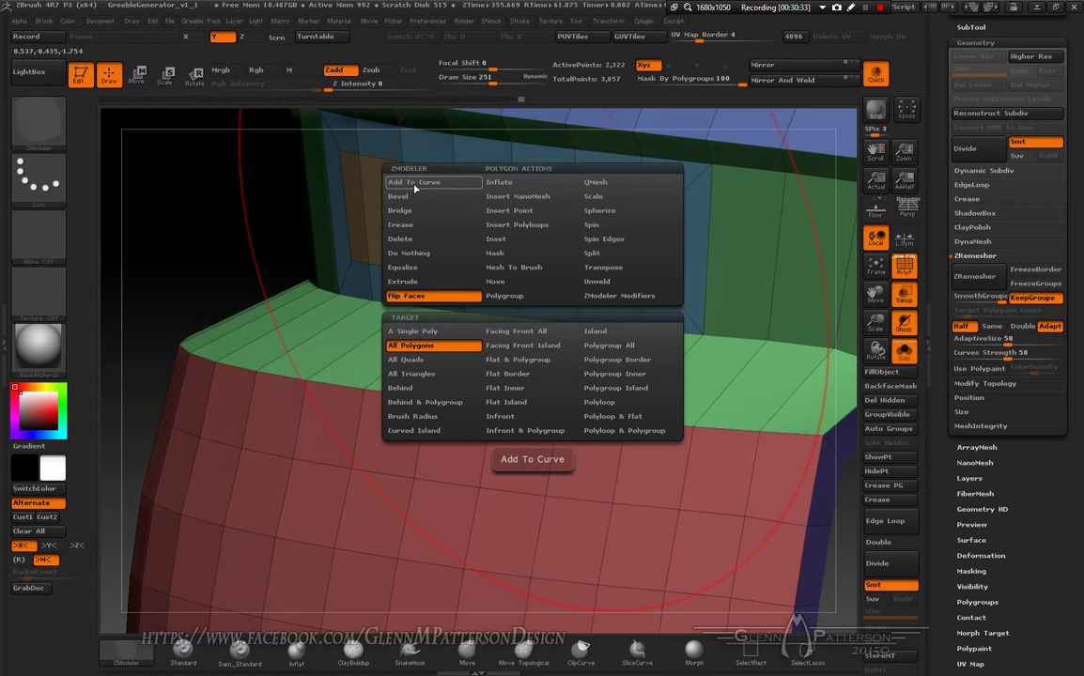
click(449, 283)
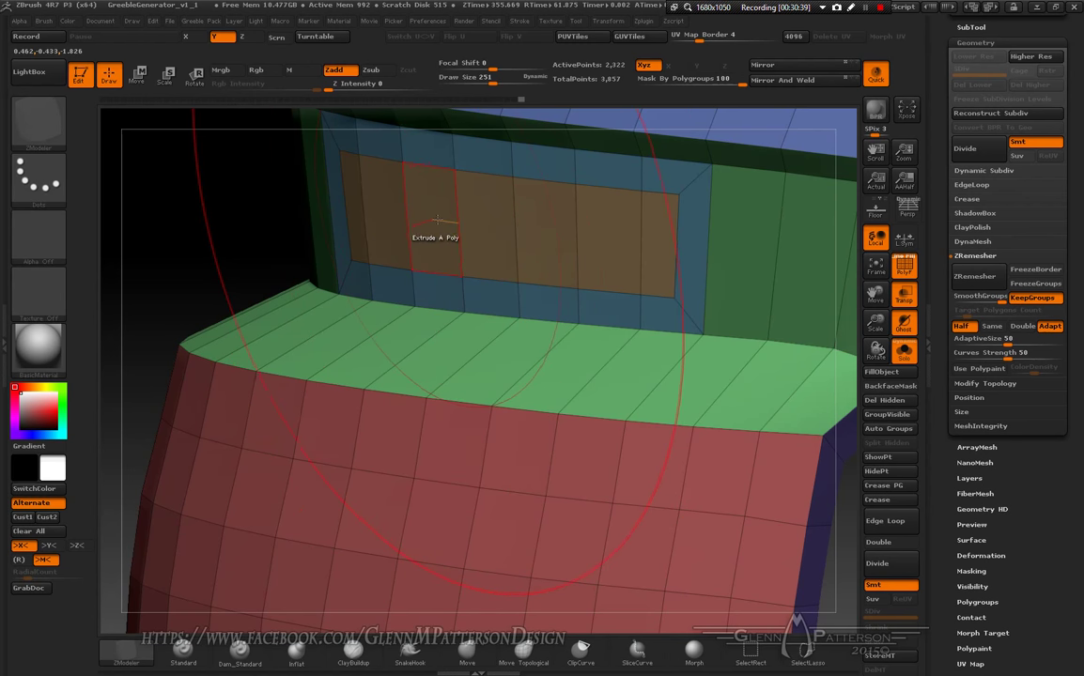
key(space)
key(space)
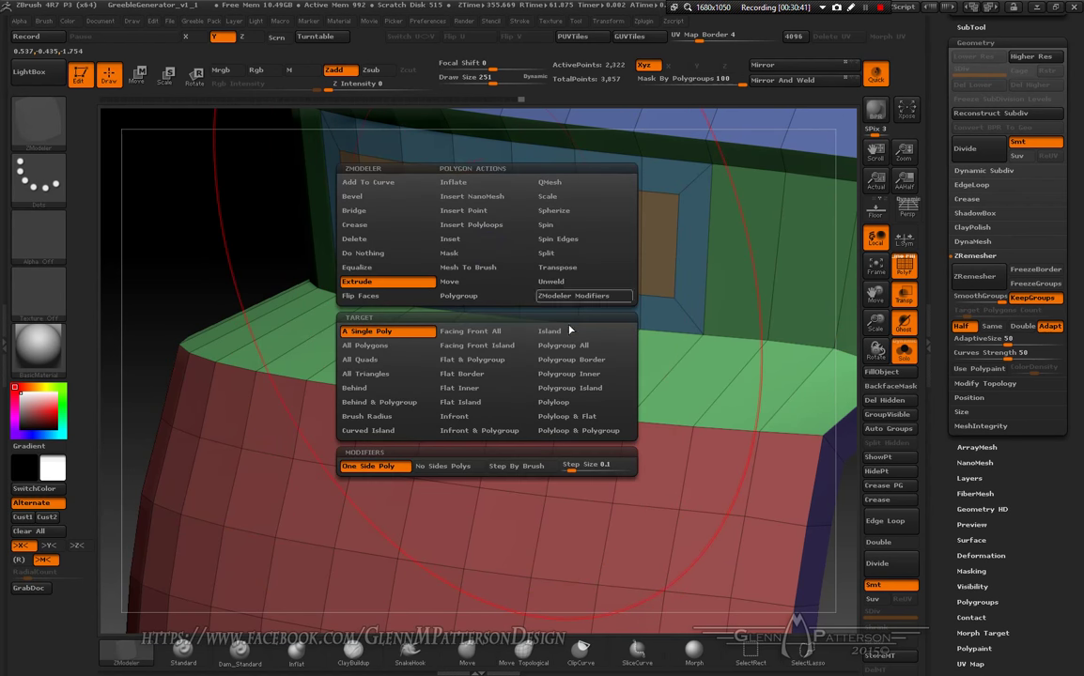
click(566, 346)
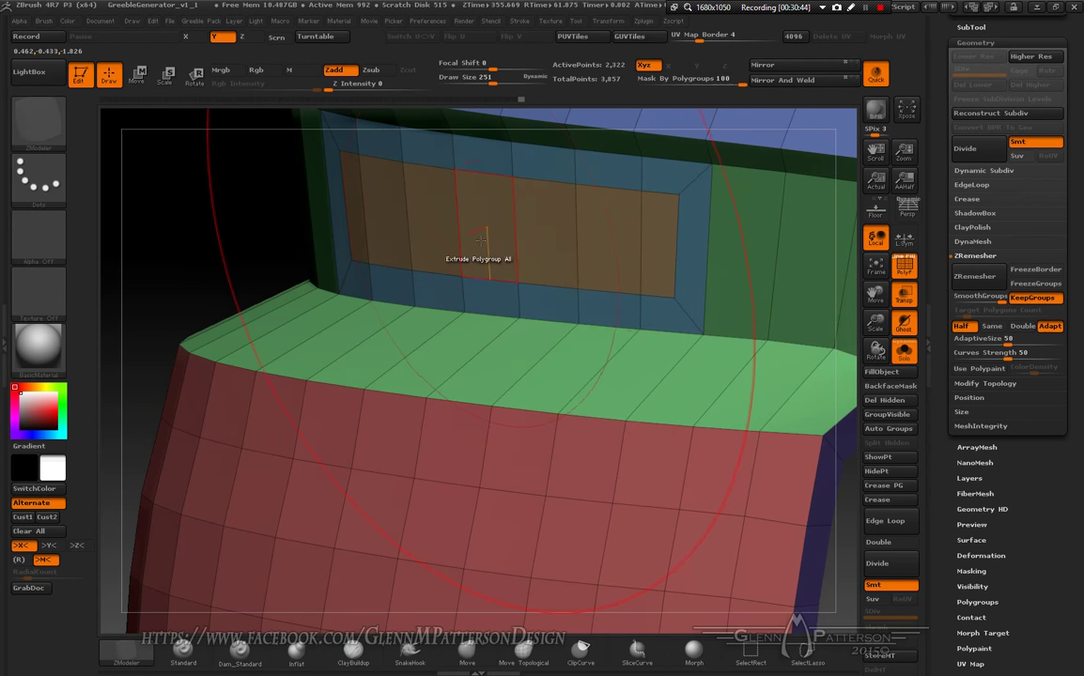
drag(480, 241, 558, 269)
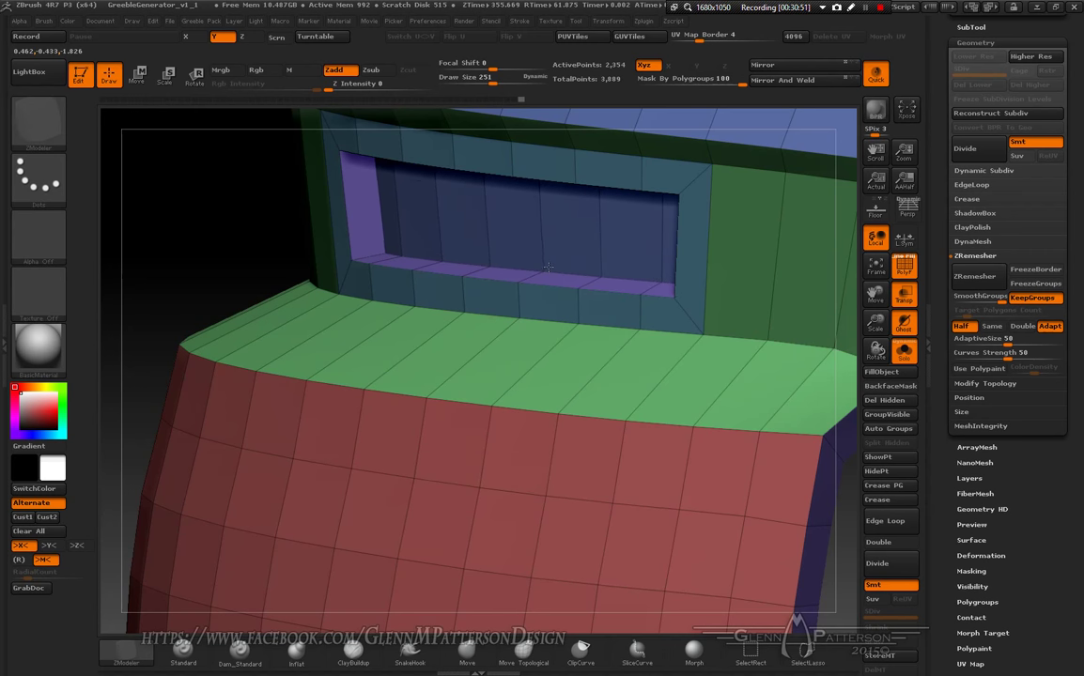
Step: Delete the back polygons of the recessed windows and the matching inner-shell polygons with ZModeler Delete, with BackfaceMask enabled
right_drag(515, 230, 550, 236)
drag(549, 237, 523, 235)
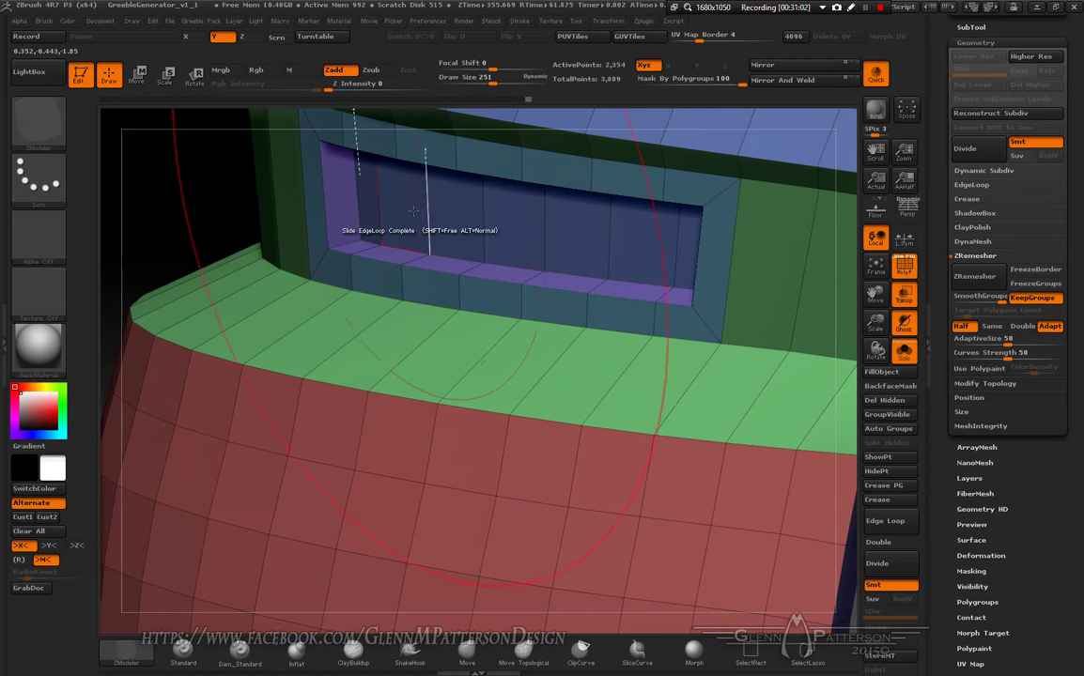
key(space)
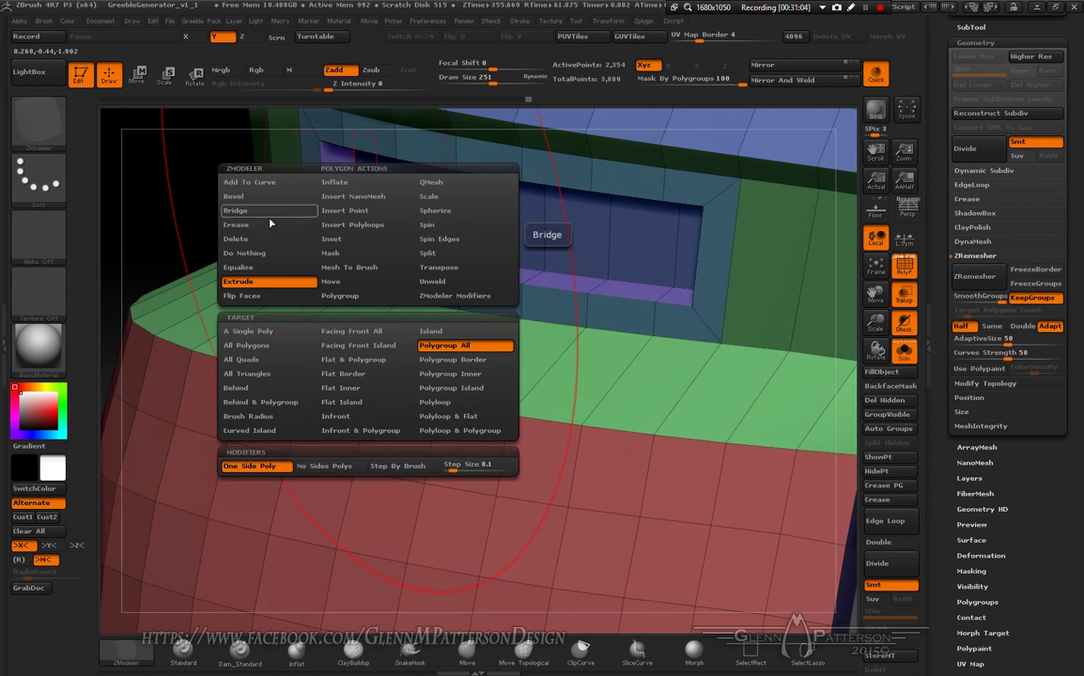
click(266, 241)
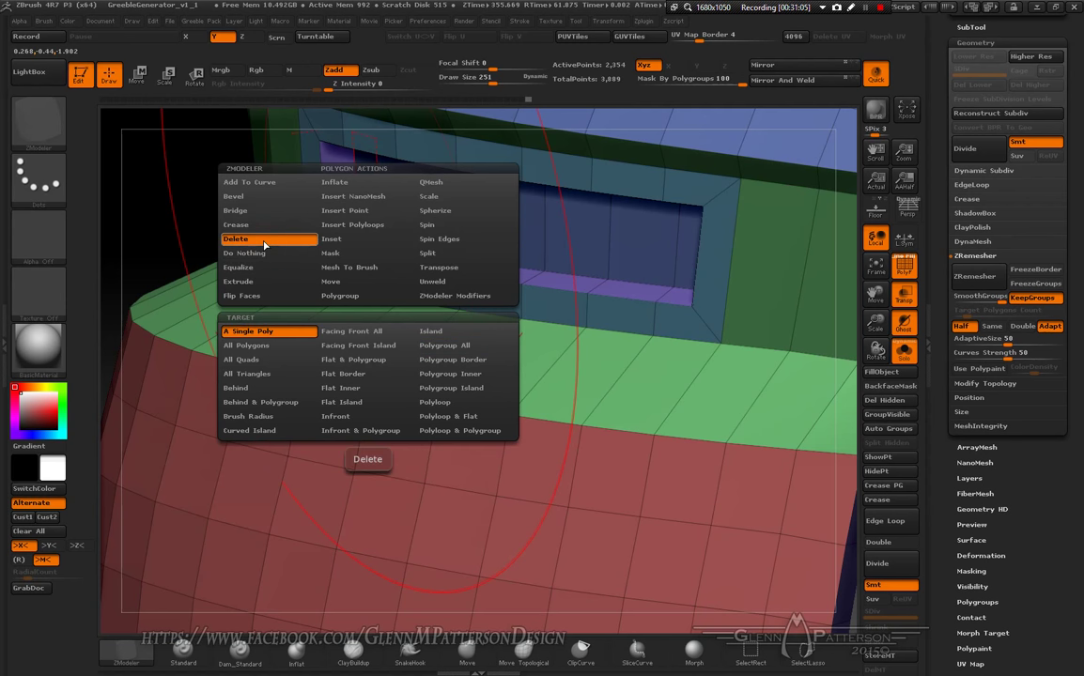
click(911, 390)
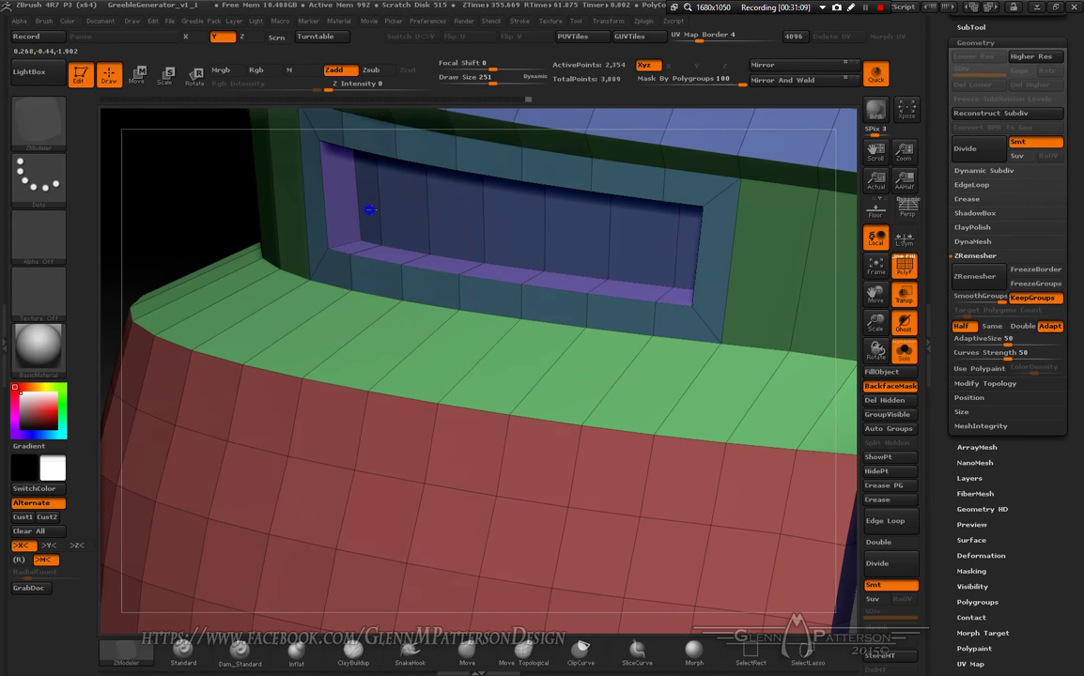
right_drag(368, 207, 387, 211)
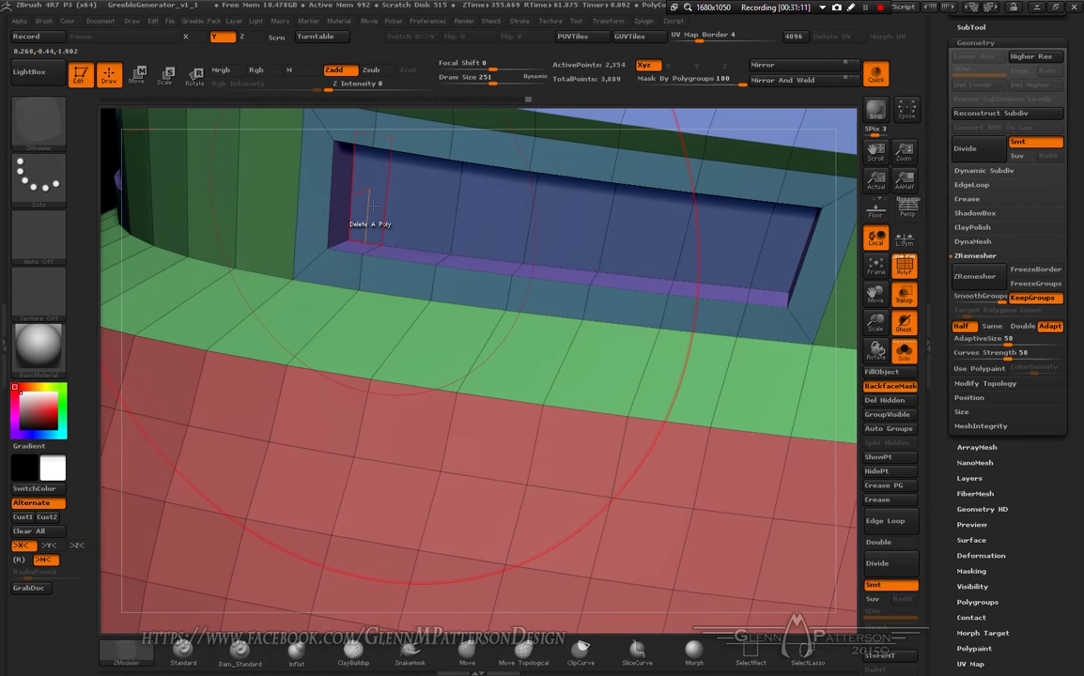
alt+drag(371, 203, 786, 251)
right_drag(785, 254, 657, 244)
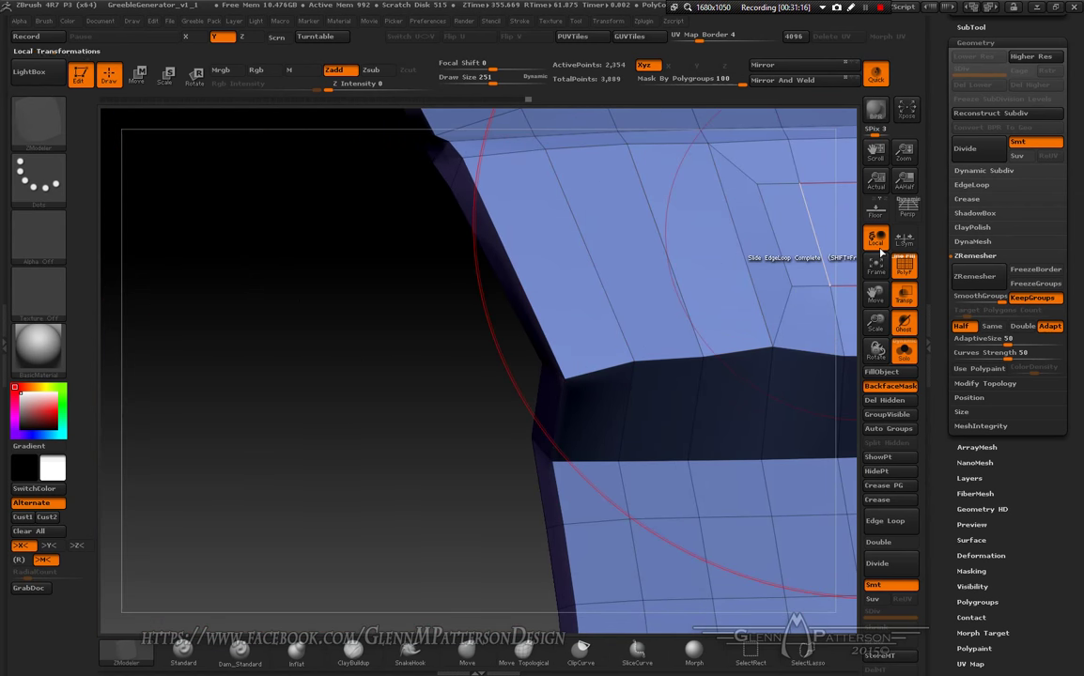
drag(874, 295, 484, 310)
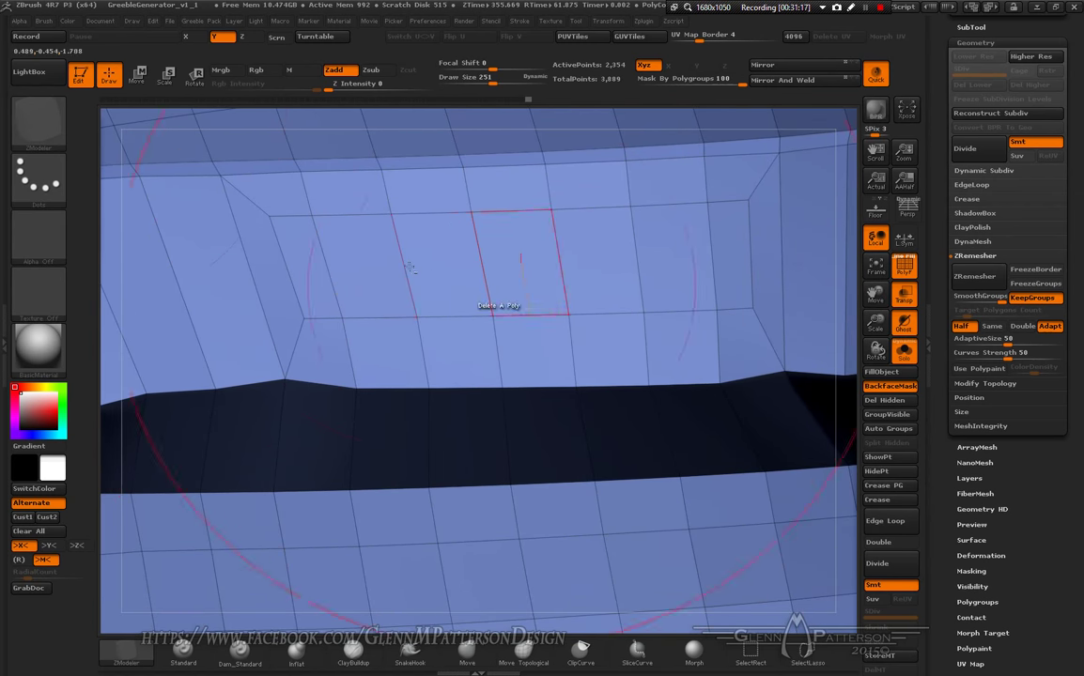
alt+drag(299, 272, 728, 269)
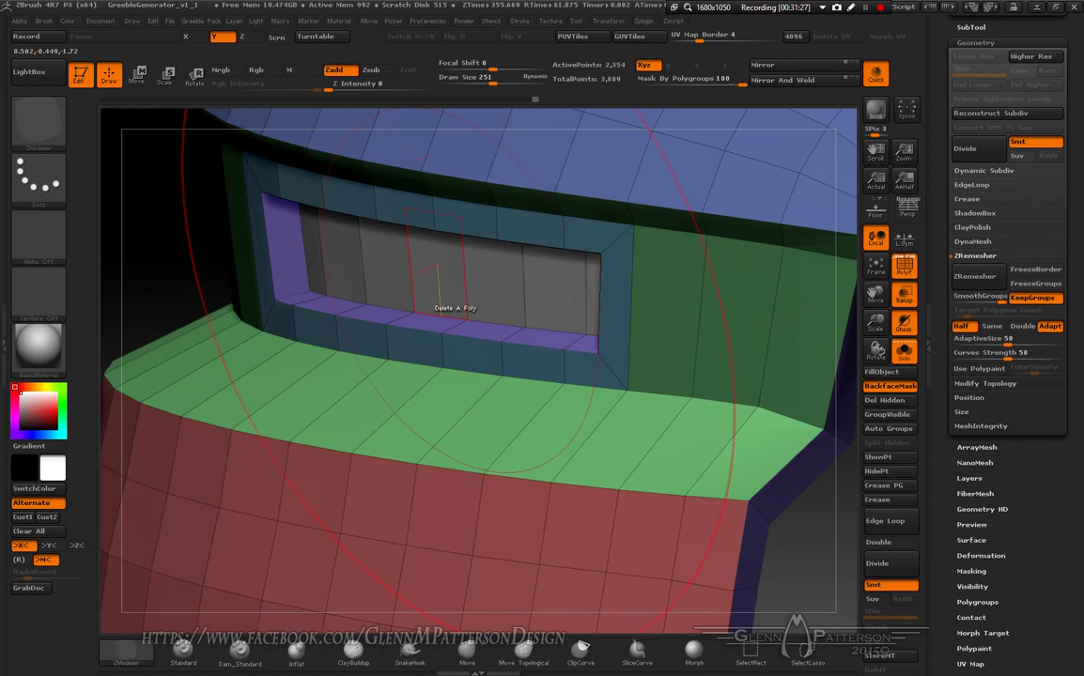
click(413, 277)
Step: Set the ZModeler edge action to Bridge with the Two Holes target at the open window border inside the shell
right_drag(458, 332, 546, 346)
drag(545, 348, 387, 359)
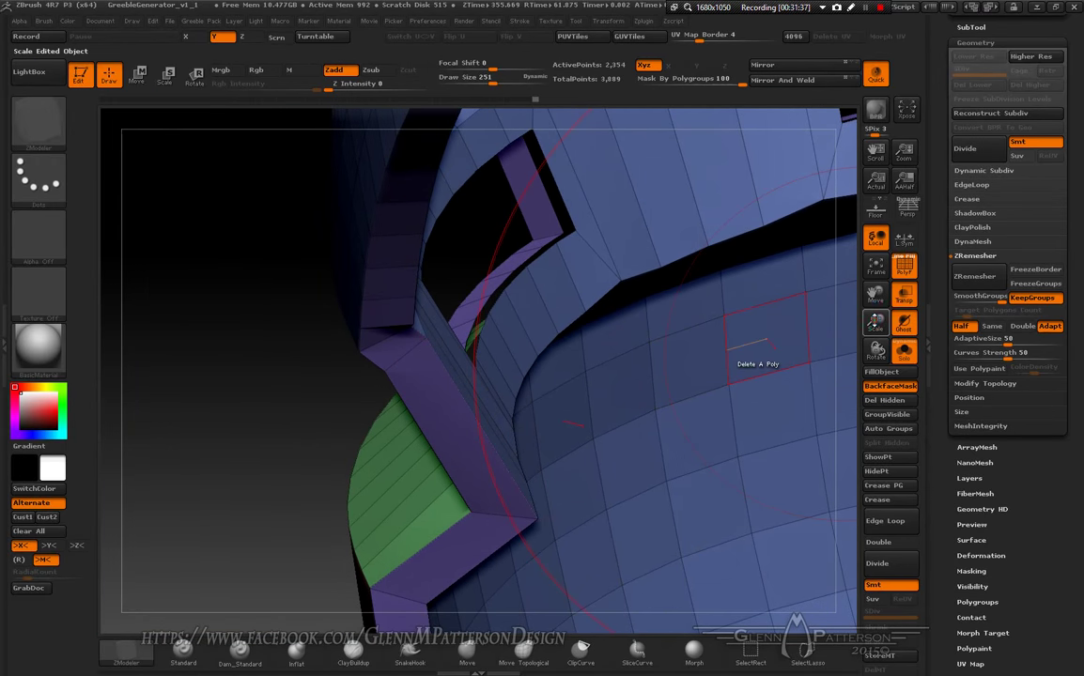
drag(874, 322, 864, 395)
drag(875, 294, 778, 620)
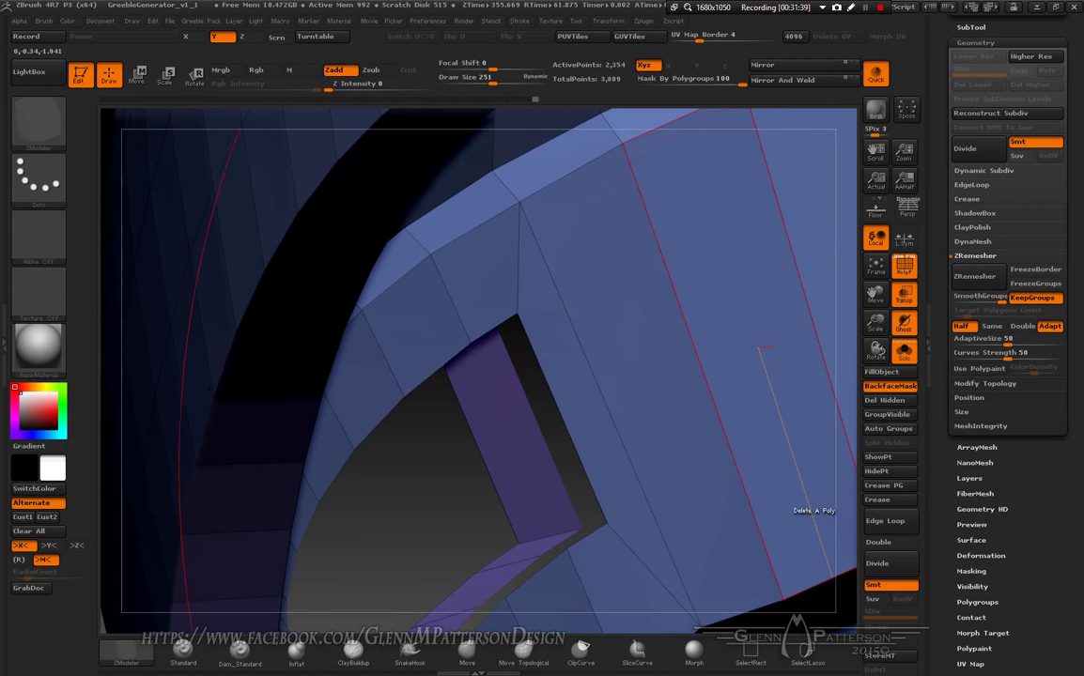
key(space)
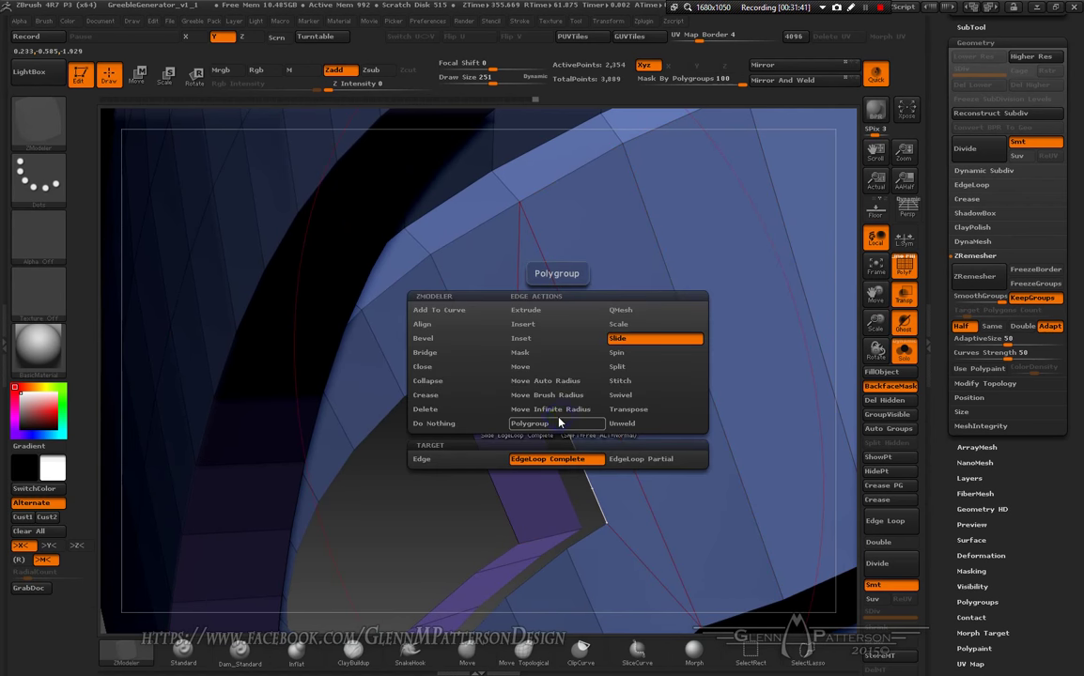
click(431, 372)
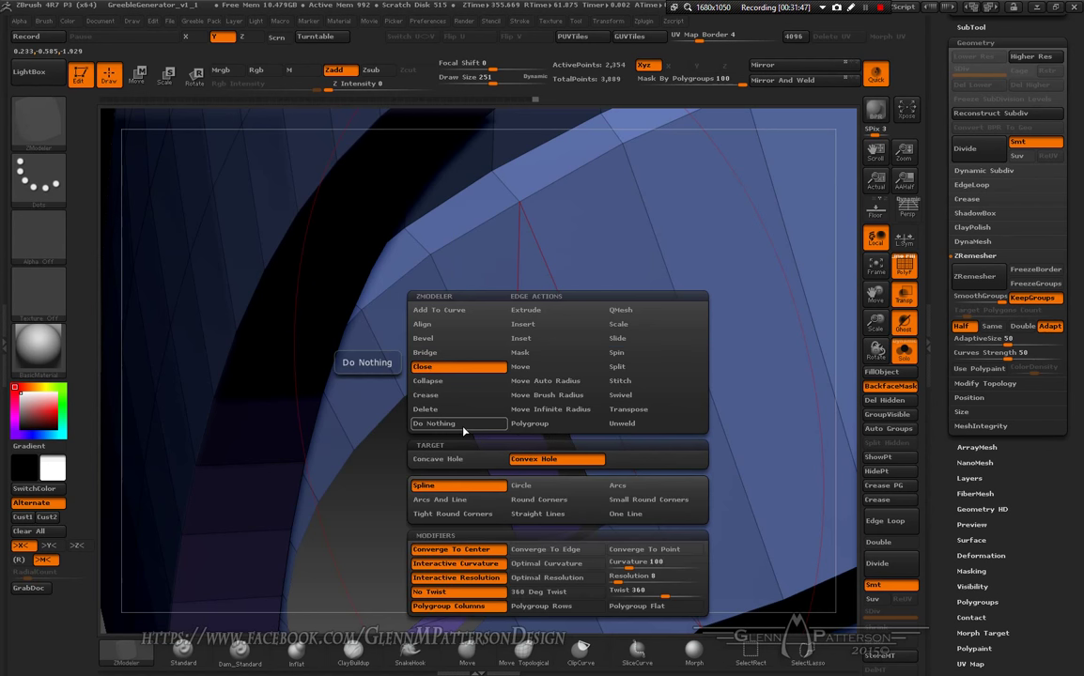
click(442, 352)
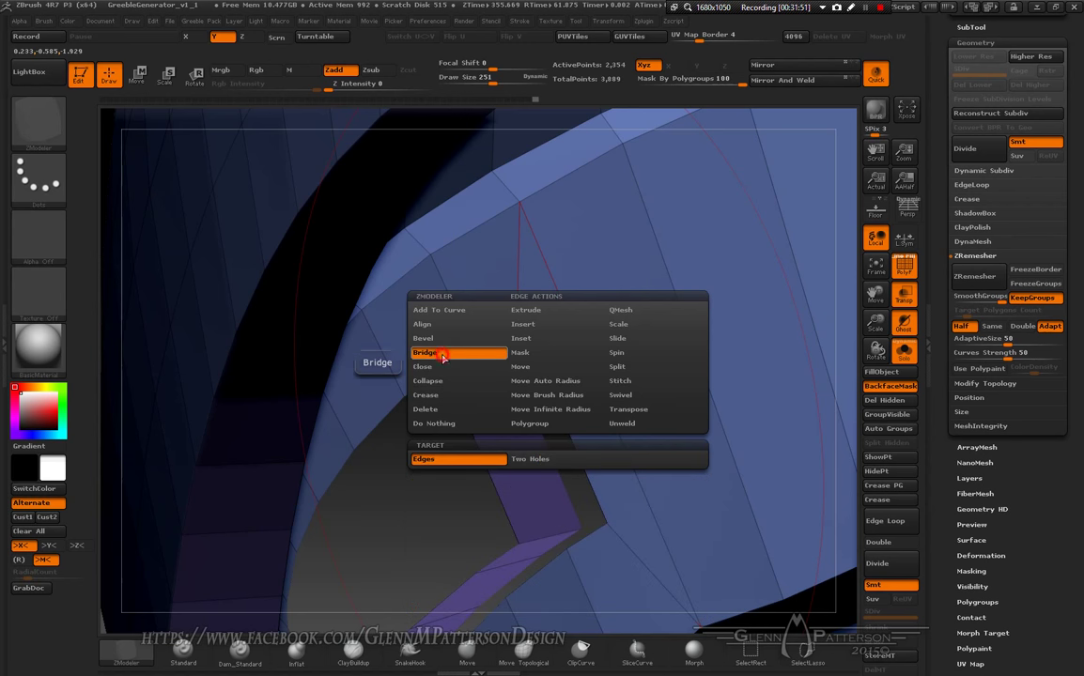
click(528, 459)
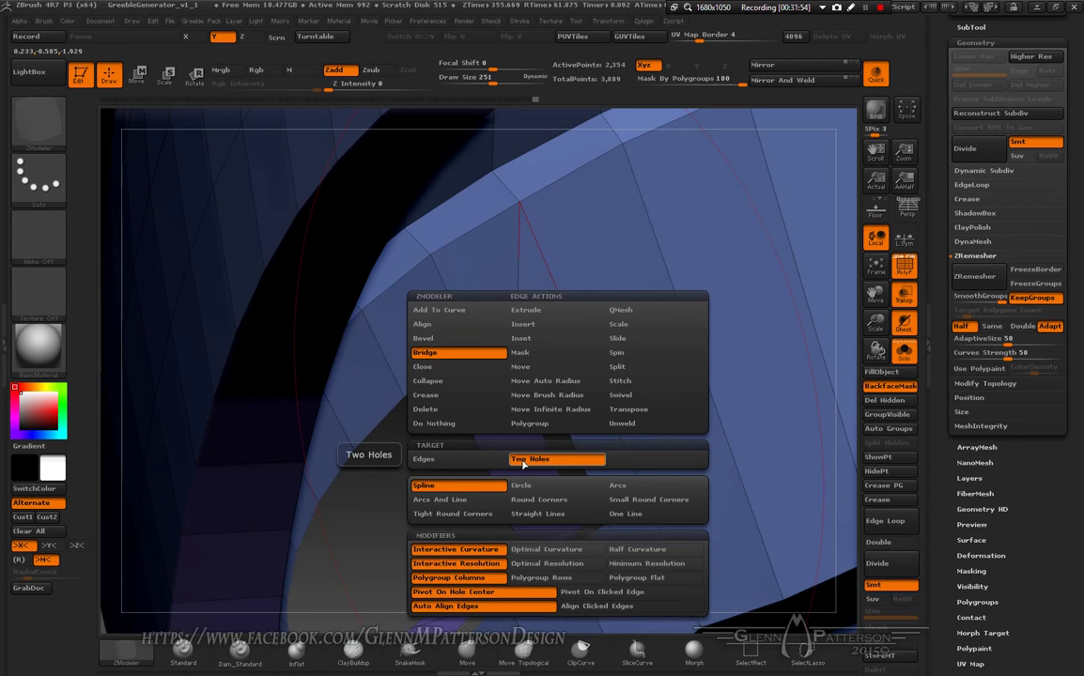
Step: Try to bridge the window's outer and inner hole borders
key(space)
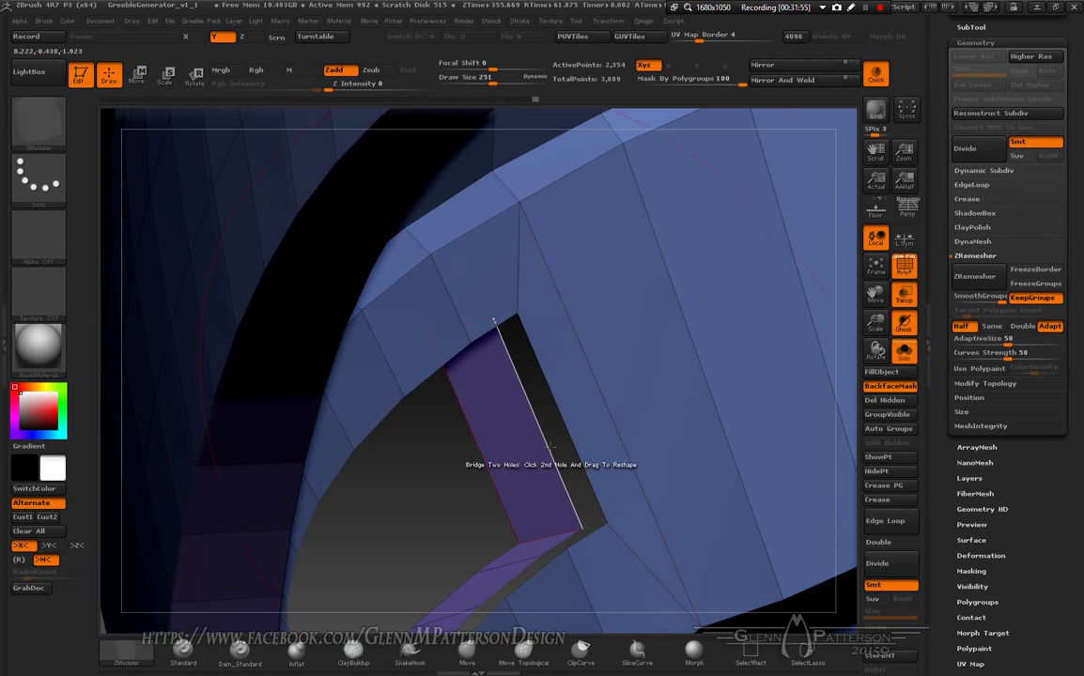
click(528, 455)
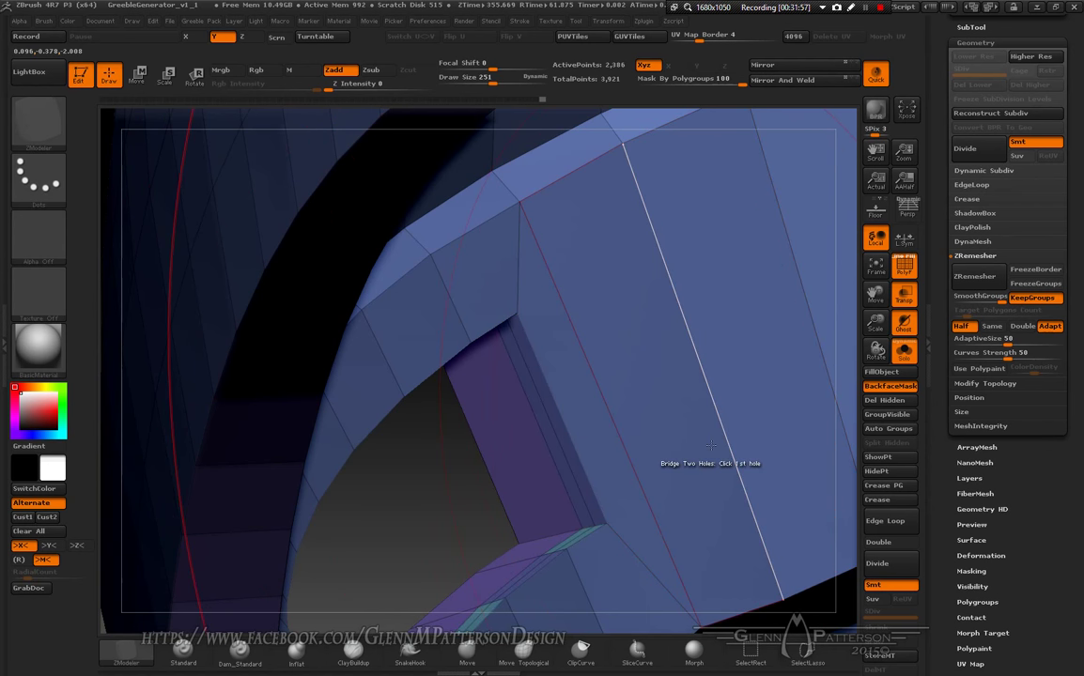
key(ctrl+z)
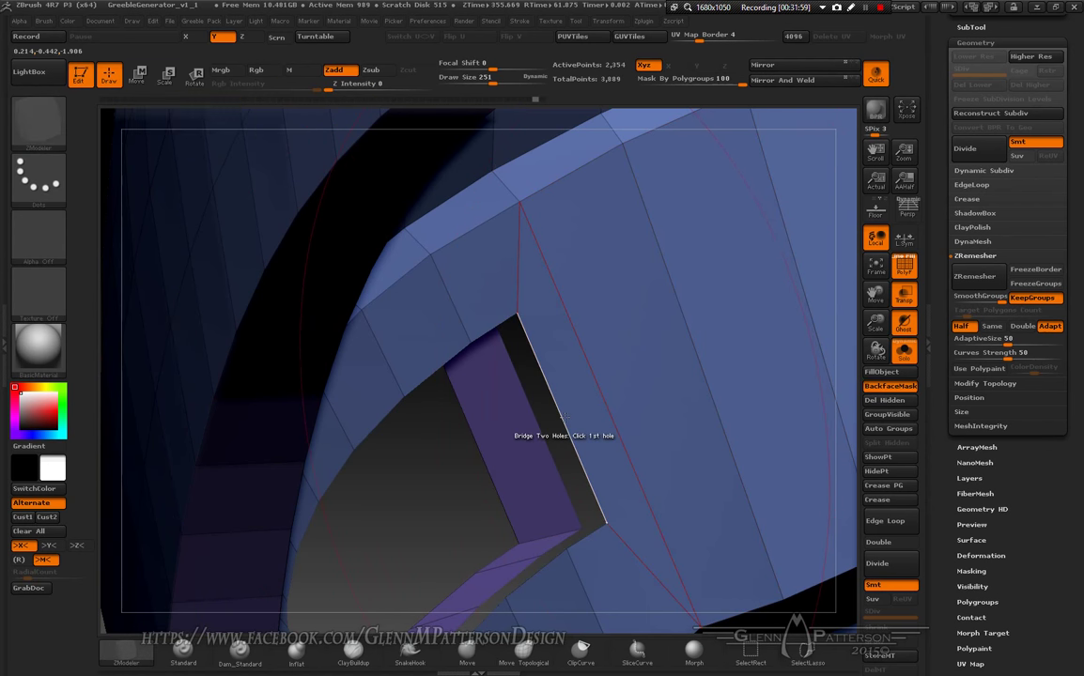
Step: Bridge the window's inner and outer hole borders with the Polygroup Flat modifier, switching the new faces to another polygroup
key(space)
click(641, 579)
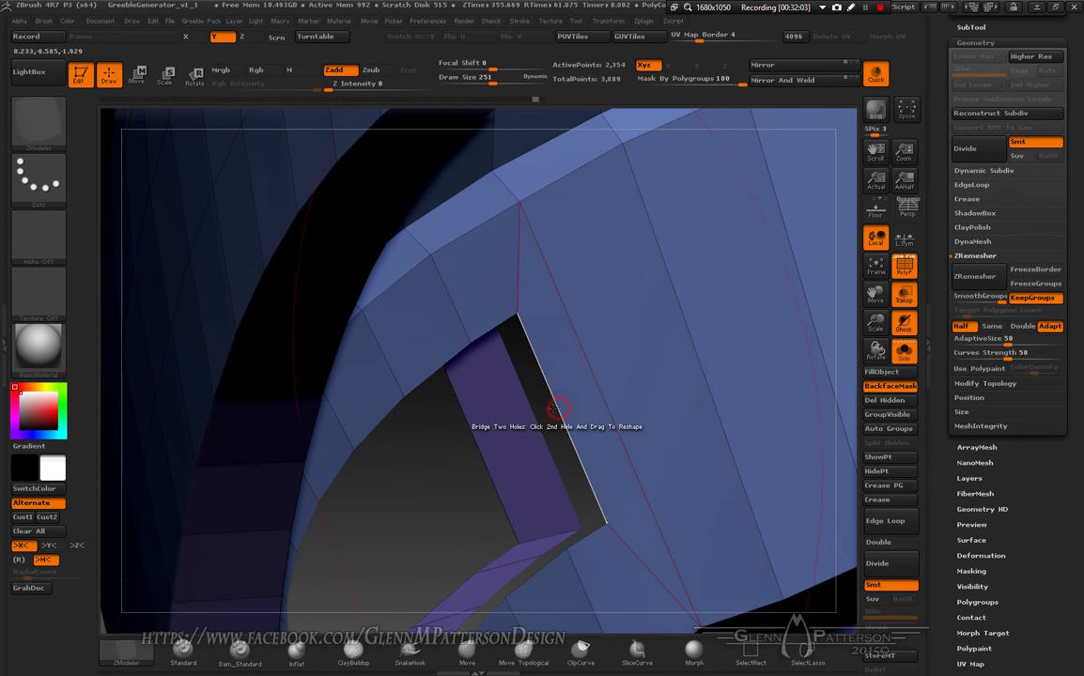
click(531, 411)
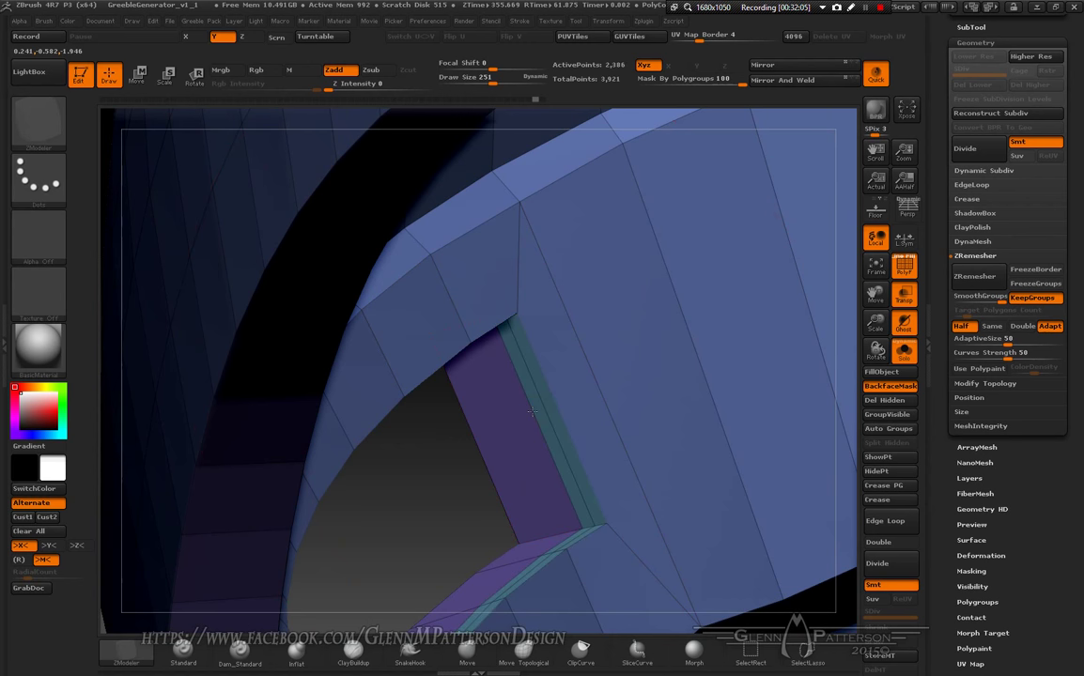
key(alt)
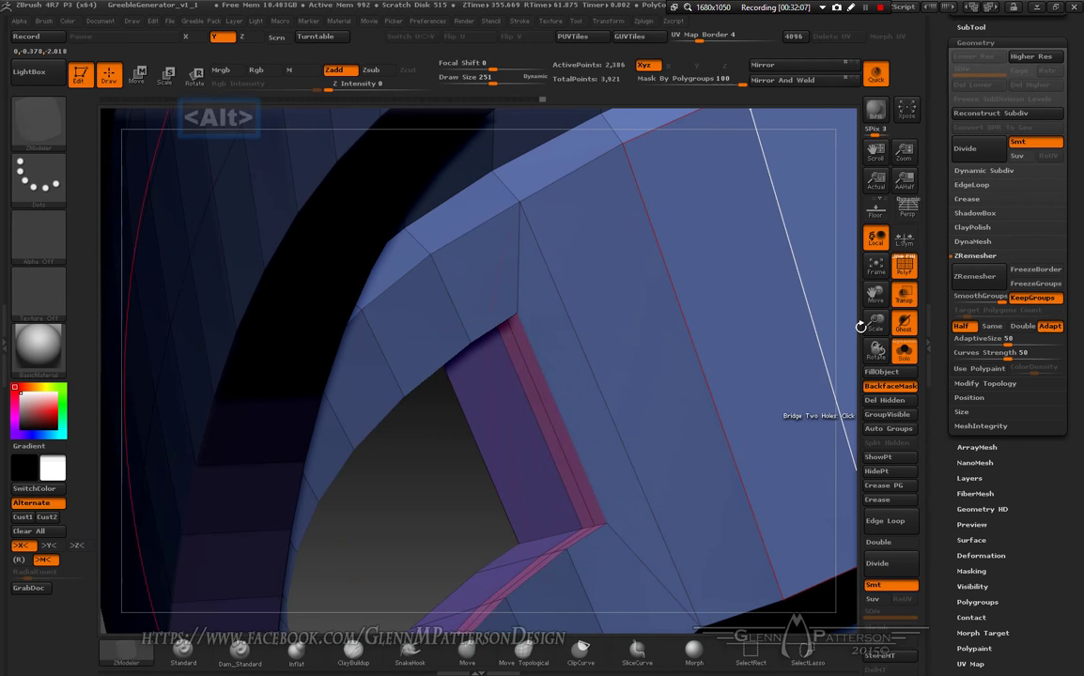
Step: Examine the bridged window walls from inside and outside the shell, and frame the whole FacePlate
drag(876, 295, 584, 386)
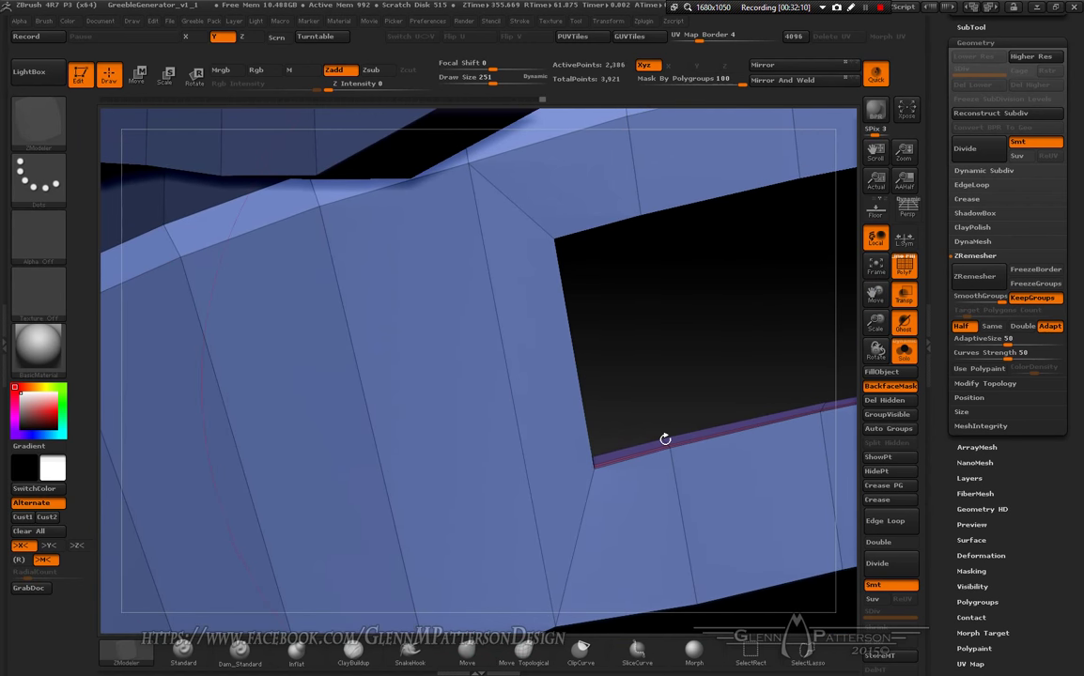
drag(665, 439, 771, 477)
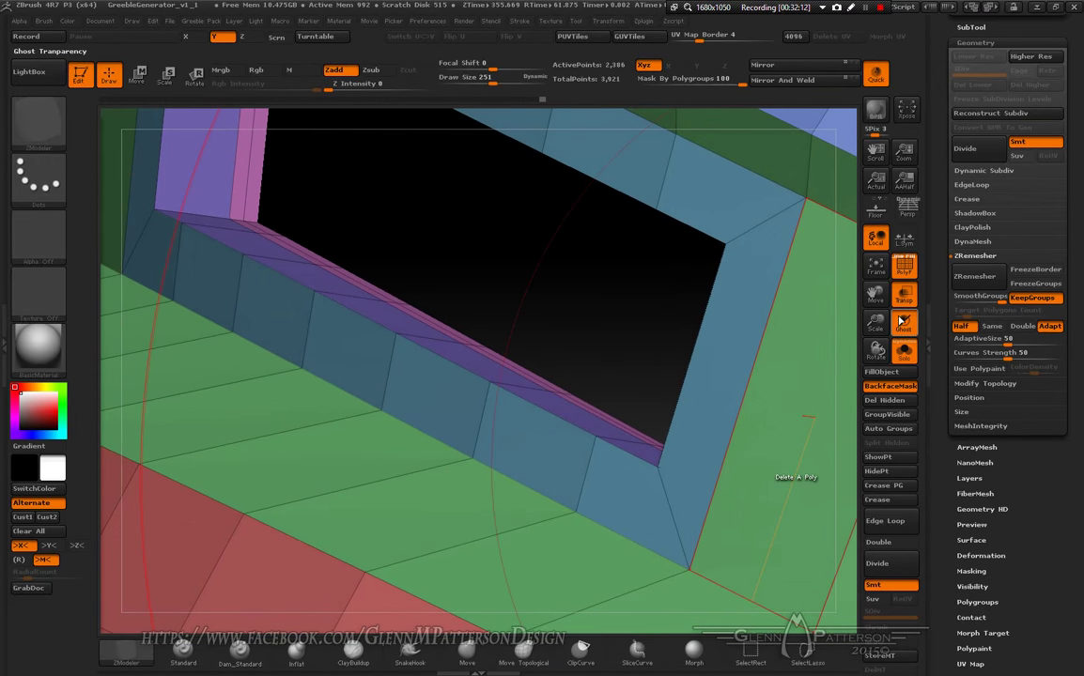
drag(876, 299, 911, 317)
right_drag(539, 477, 575, 569)
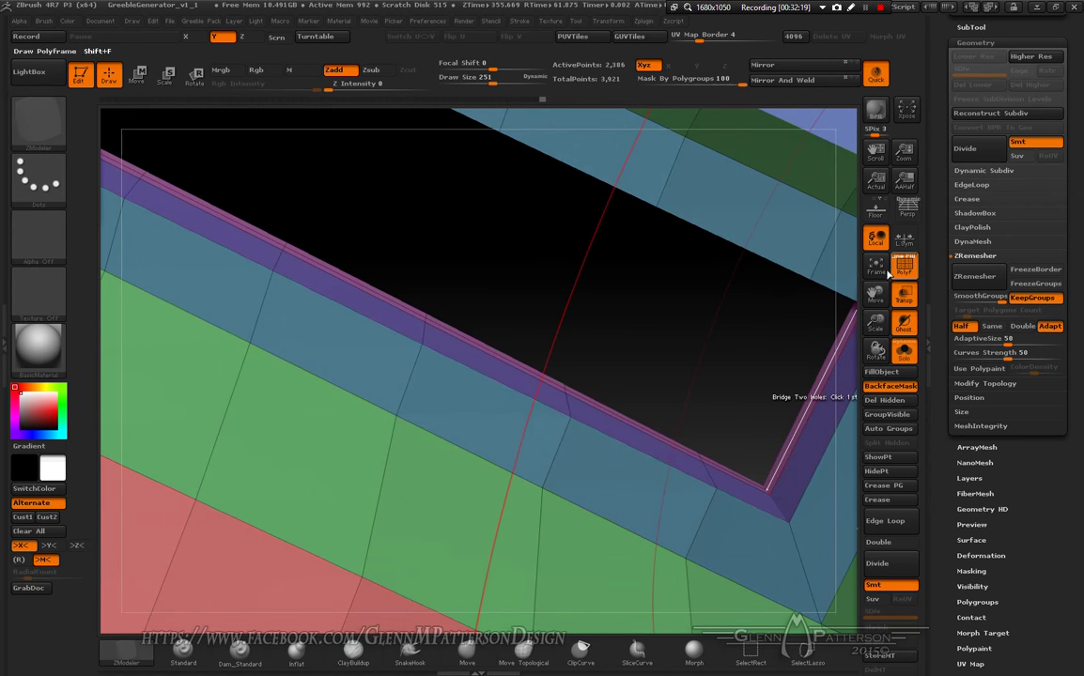
click(876, 268)
drag(641, 513, 845, 376)
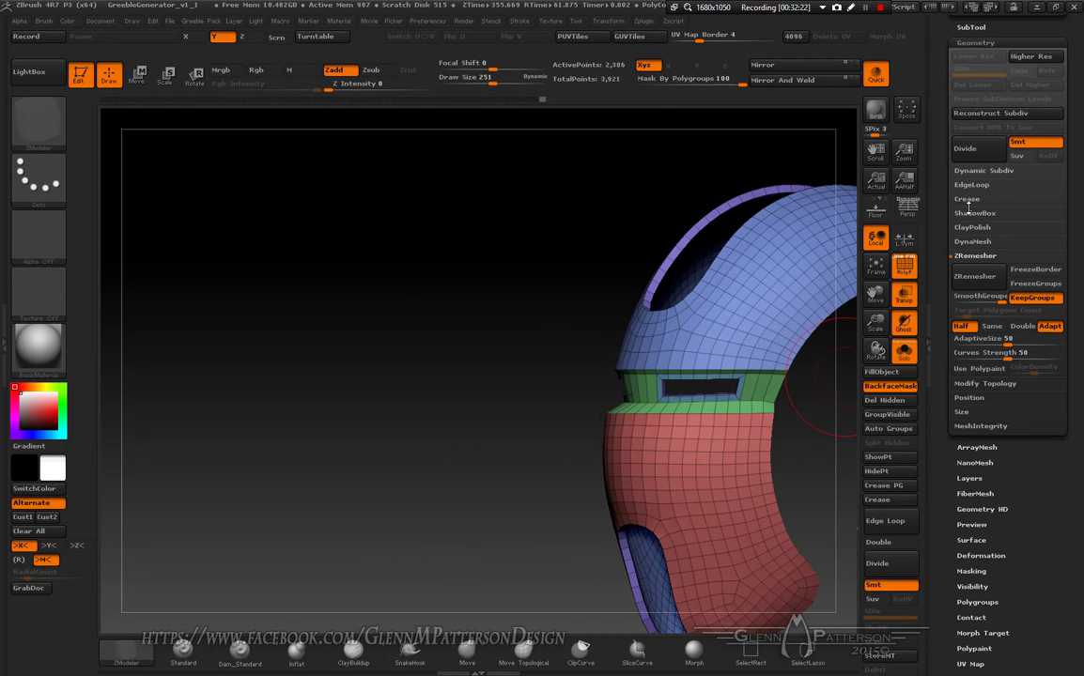
click(875, 269)
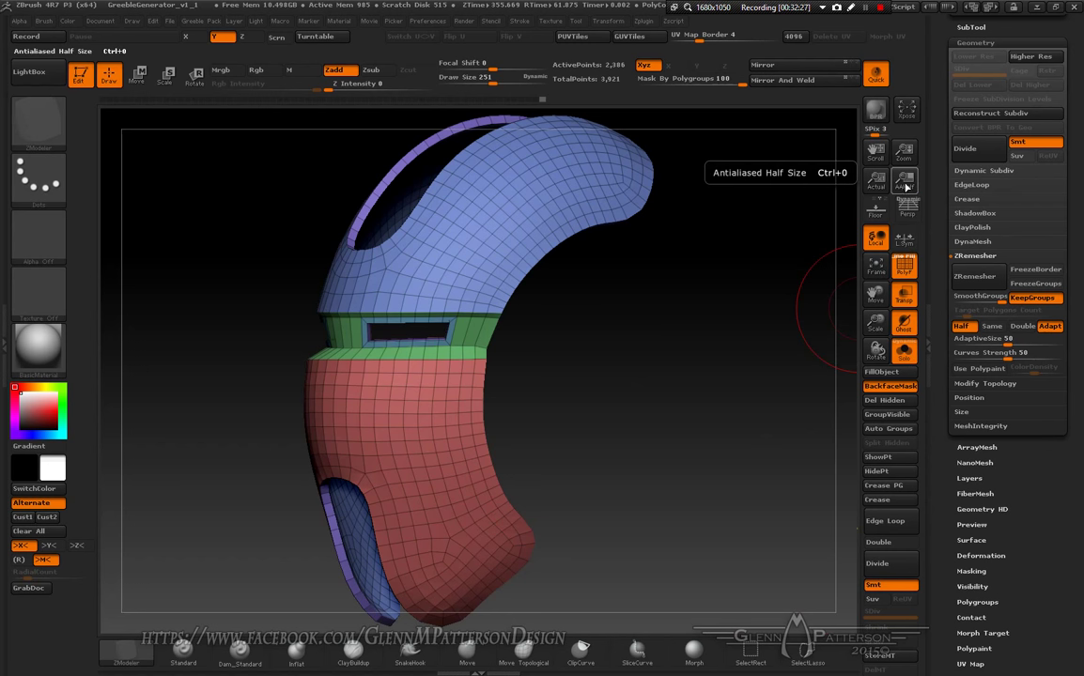
Step: Turn off Solo and transparency to show the FacePlate together with the solid helmet parts
click(904, 351)
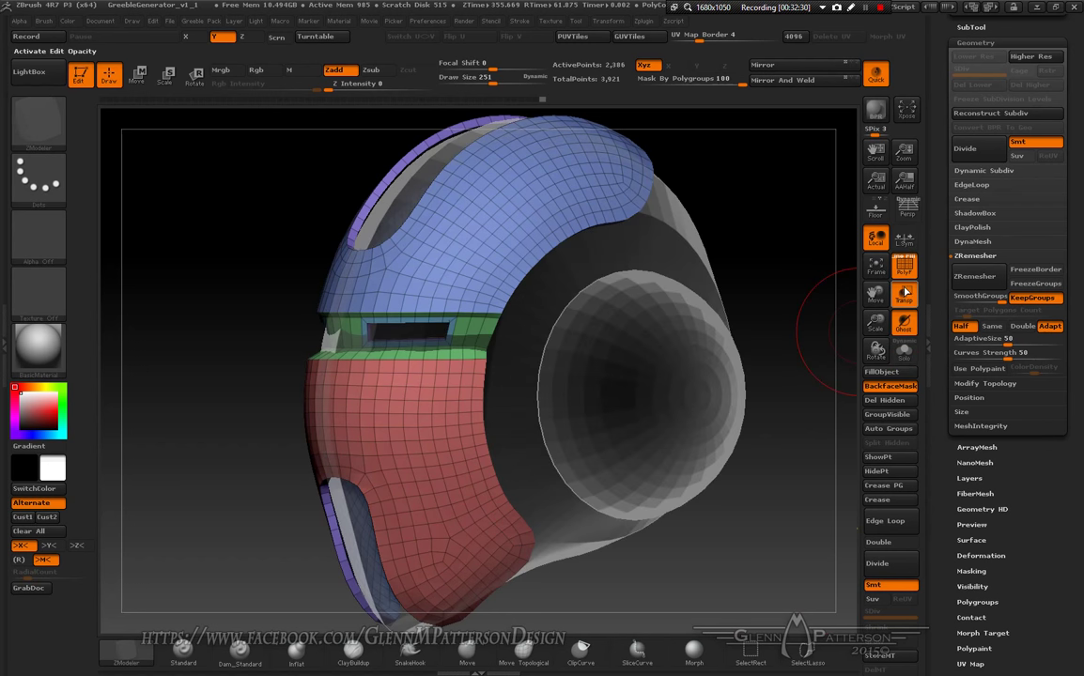
click(903, 295)
drag(685, 518, 781, 568)
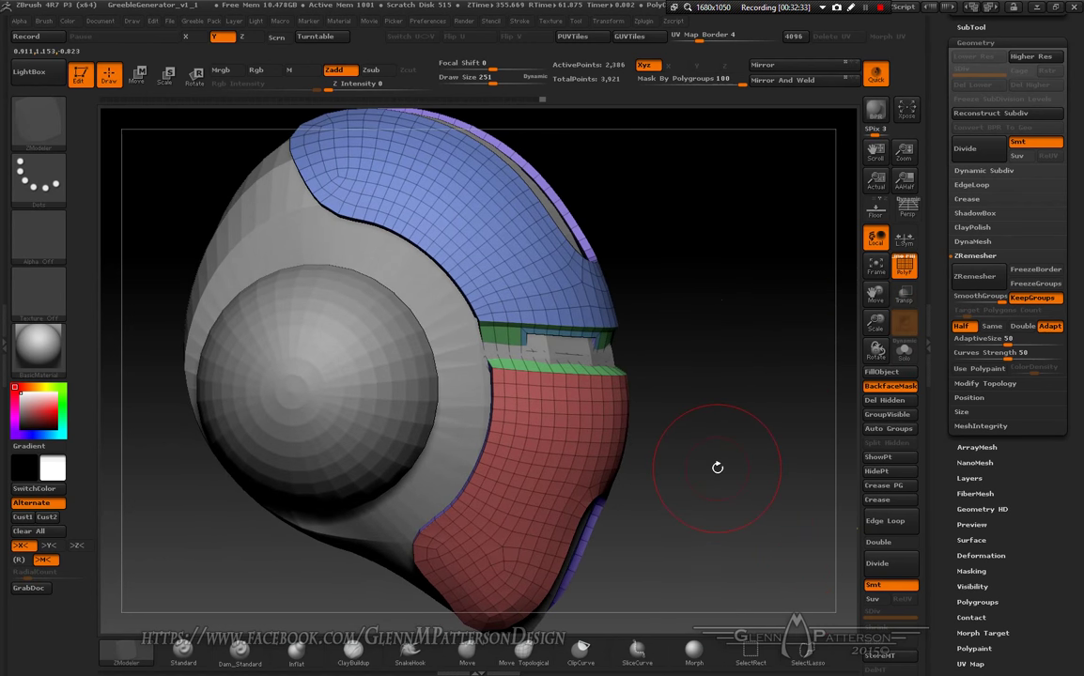
Step: Lay a horizontal Transpose Move line from the side of the helmet toward the groove in side view
click(138, 77)
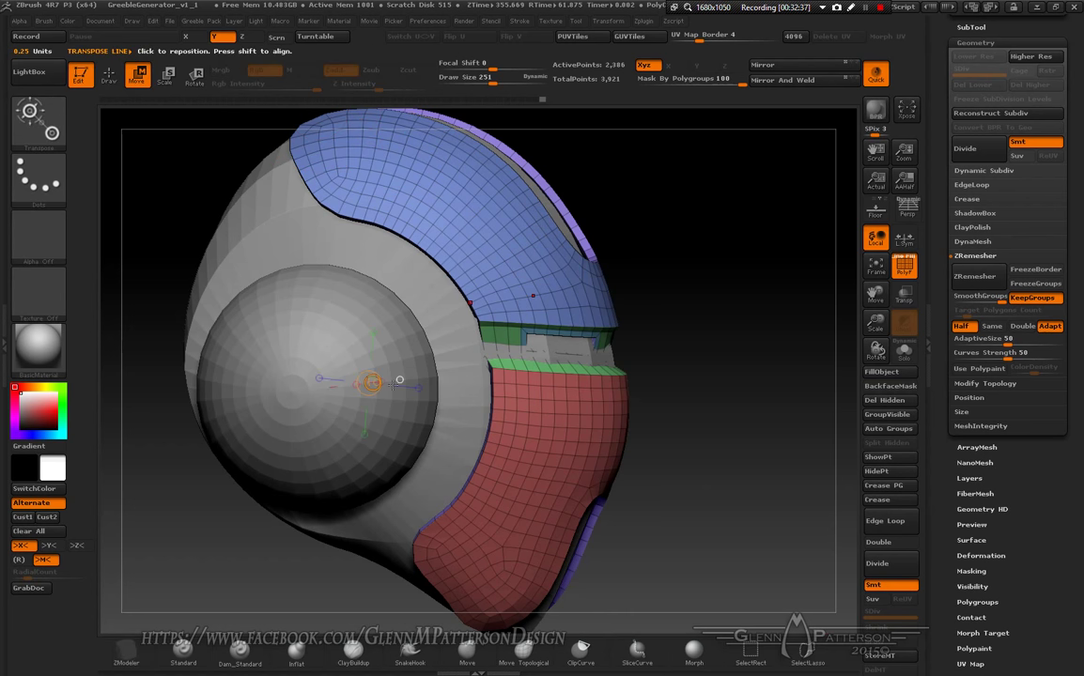
click(399, 381)
shift+drag(779, 426, 781, 422)
shift+drag(411, 376, 518, 353)
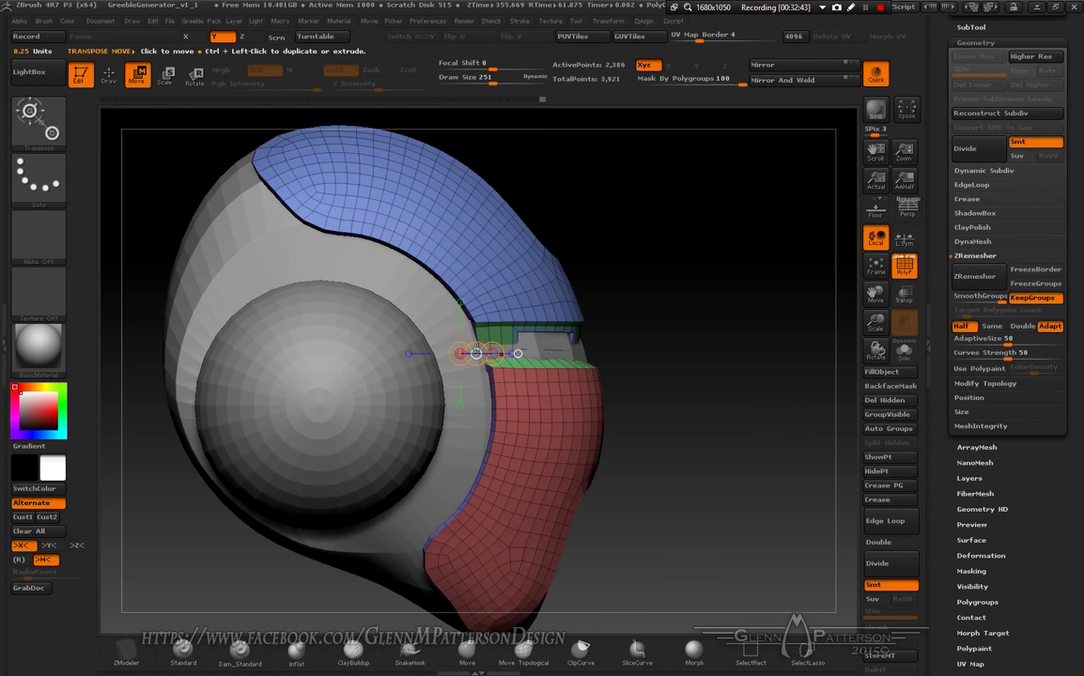
Step: Try to move the FacePlate forward along the Transpose line
drag(477, 353, 492, 354)
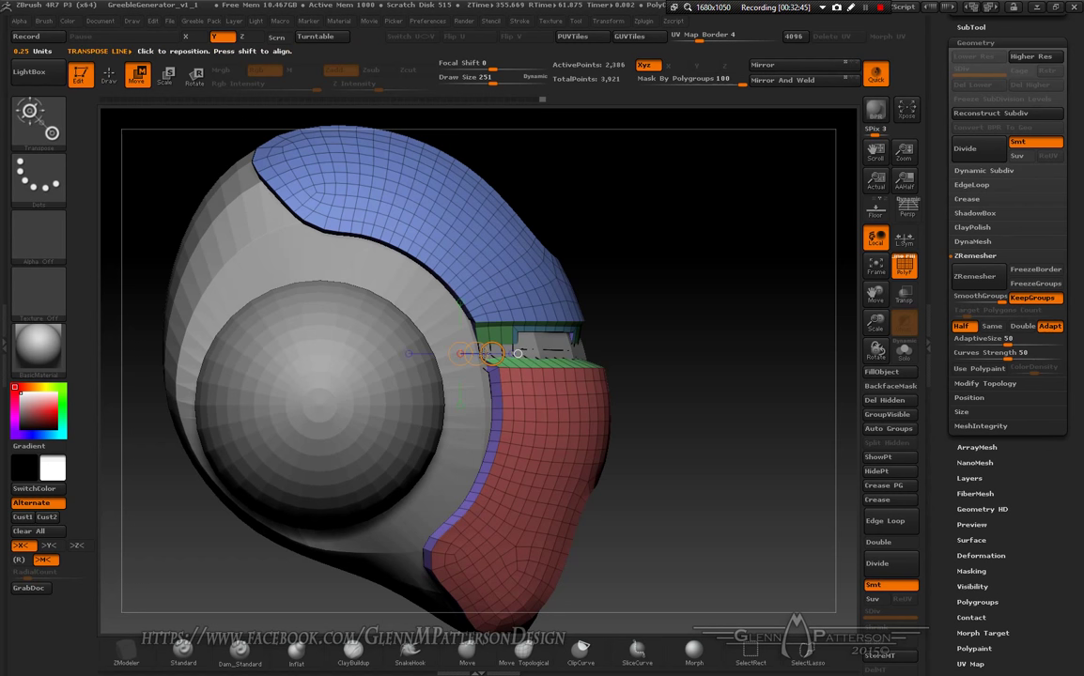
key(ctrl+z)
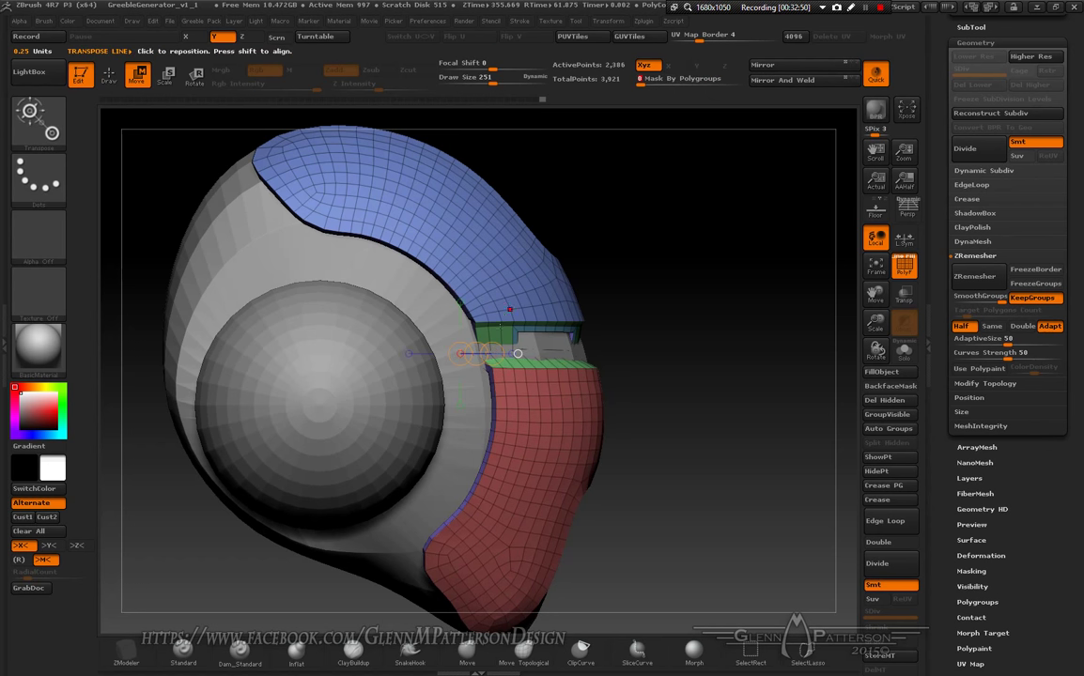
Step: Move the whole FacePlate slightly forward from the helmet with Mask By Polygroups set to 0
drag(477, 354, 494, 353)
shift+right_drag(491, 354, 678, 353)
mouse_move(706, 410)
right_down()
mouse_move(615, 404)
mouse_move(708, 422)
right_up()
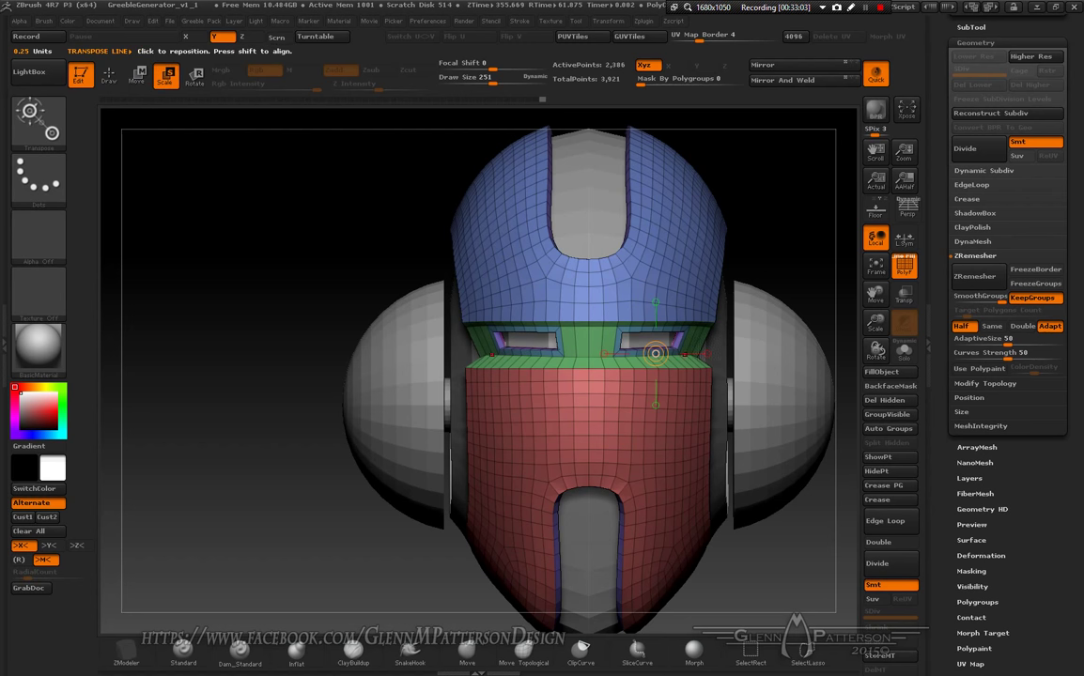
Step: Align the Transpose Scale line horizontally across the side of the FacePlate's groove in front view
right_drag(683, 405, 518, 394)
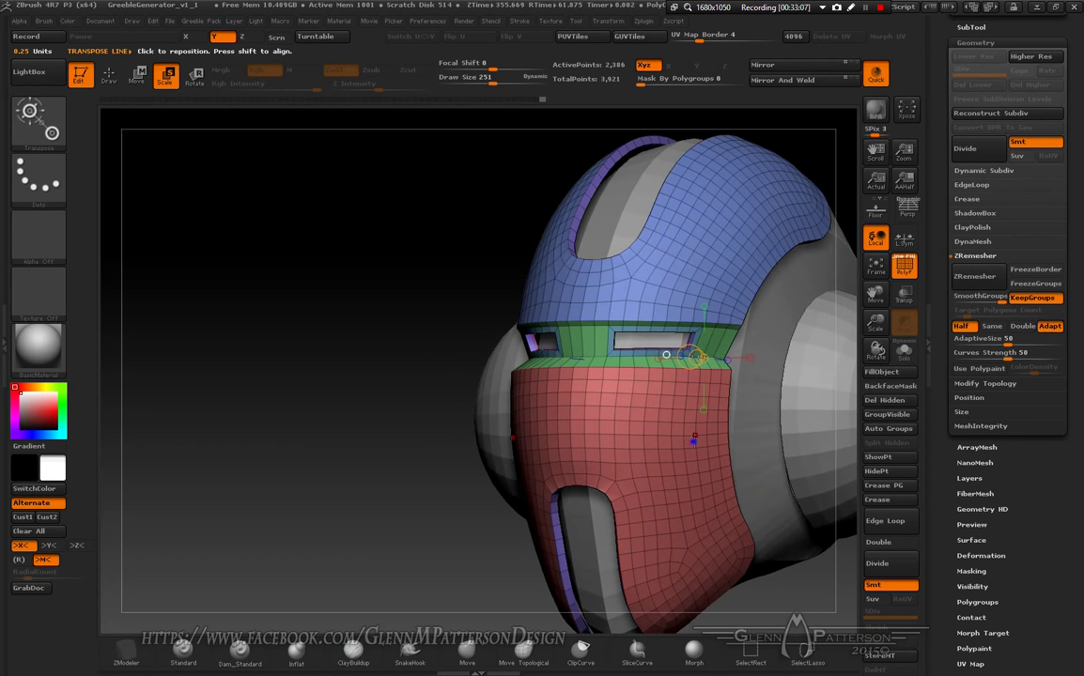
shift+right_drag(693, 438, 718, 448)
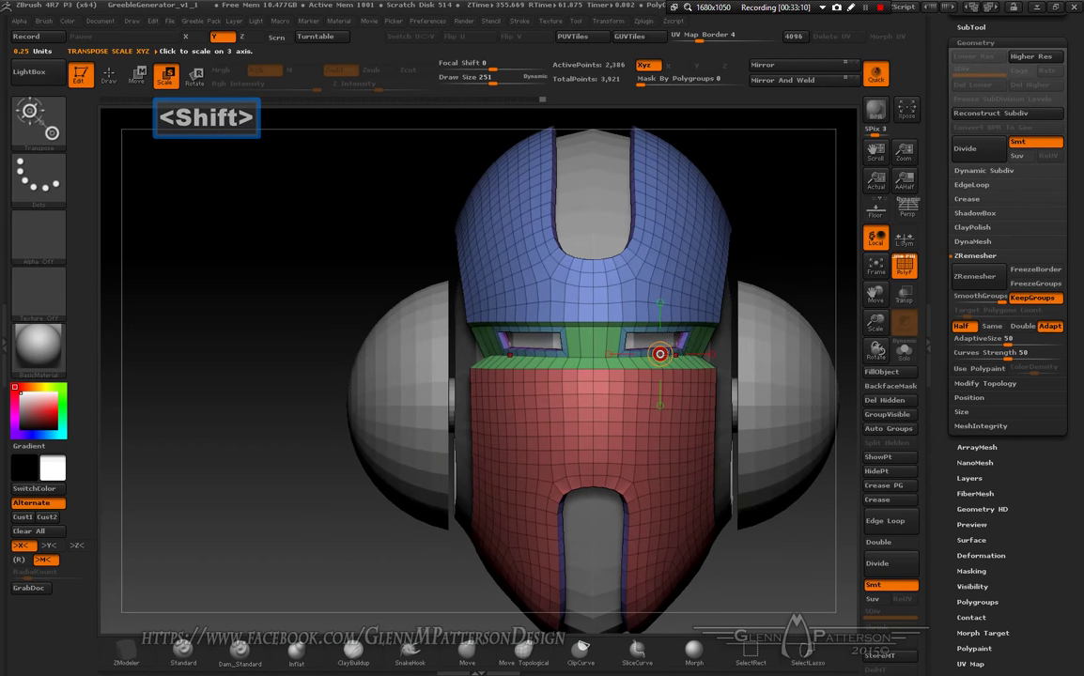
click(712, 355)
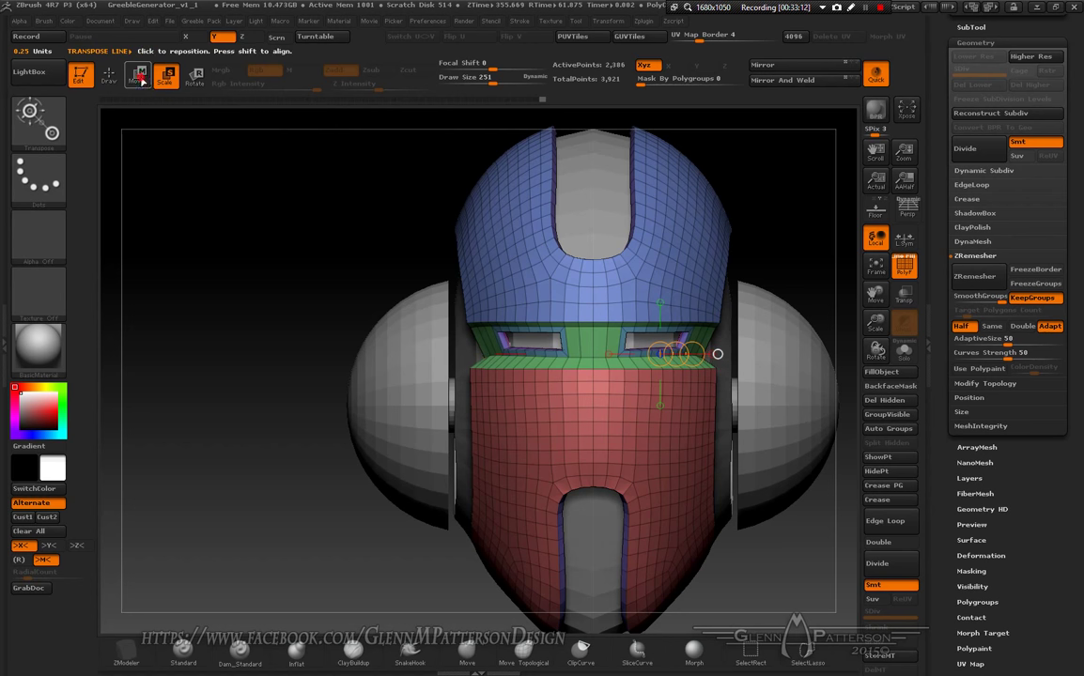
Step: Try to widen the FacePlate sideways with the Transpose Move line in front view
click(141, 80)
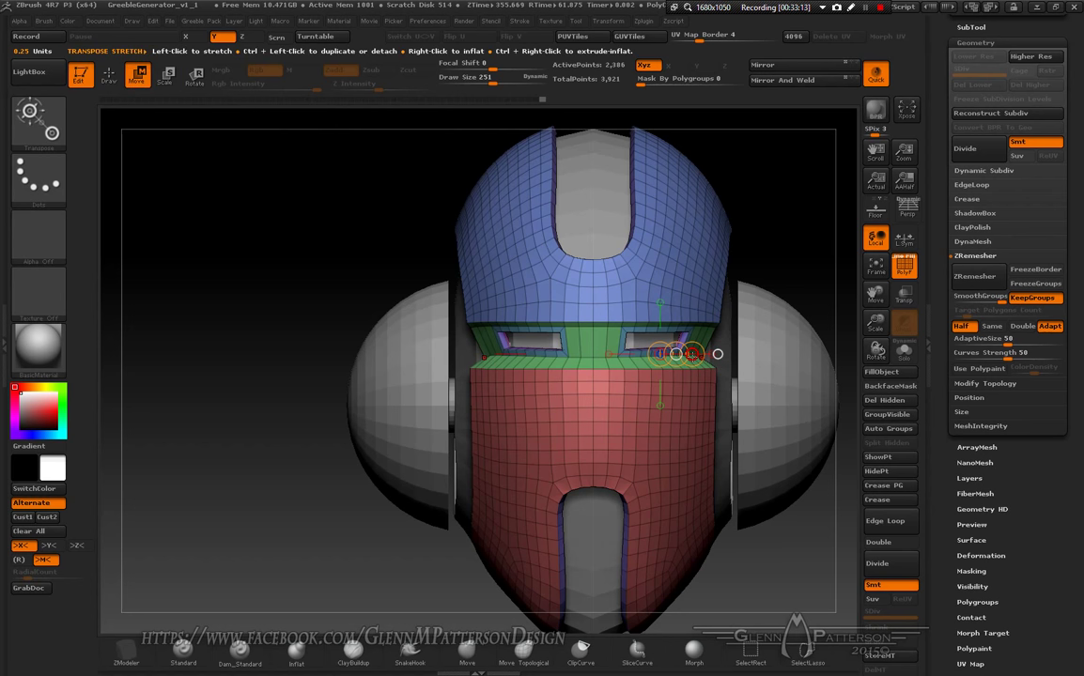
mouse_move(692, 354)
mouse_down()
mouse_move(701, 351)
mouse_move(681, 344)
mouse_up()
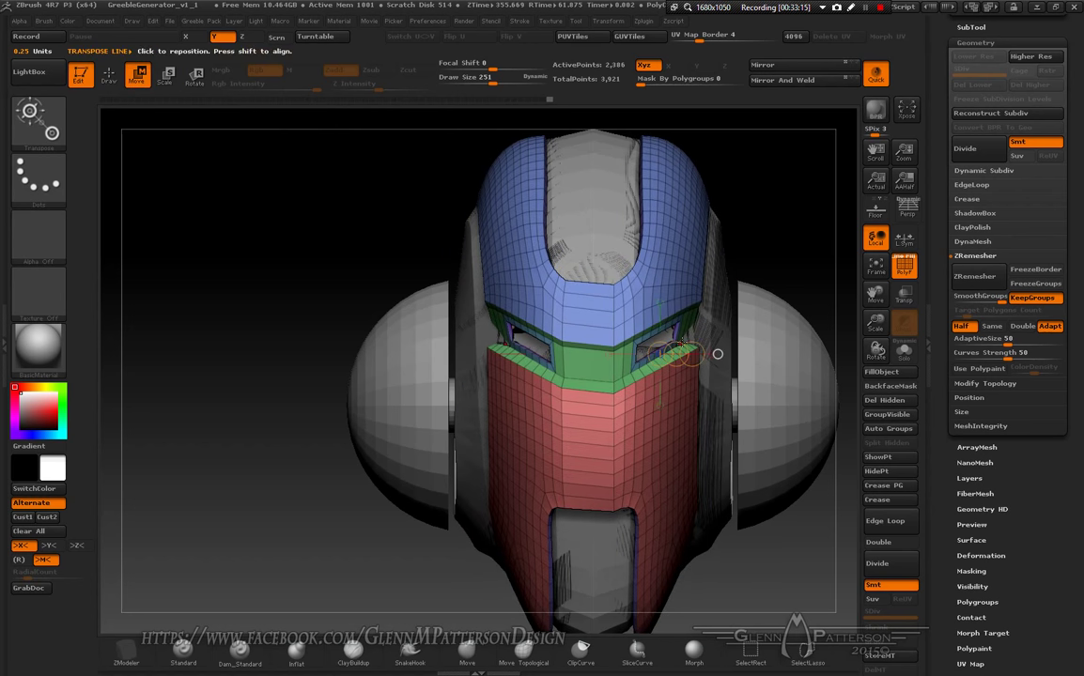
key(ctrl+z)
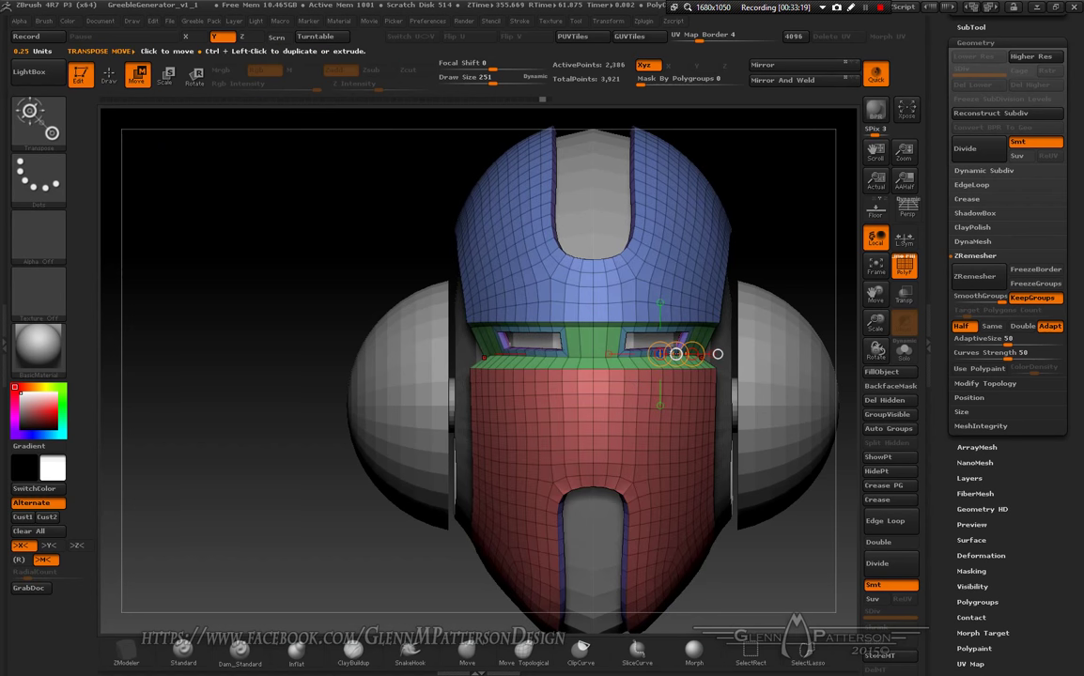
drag(676, 354, 687, 354)
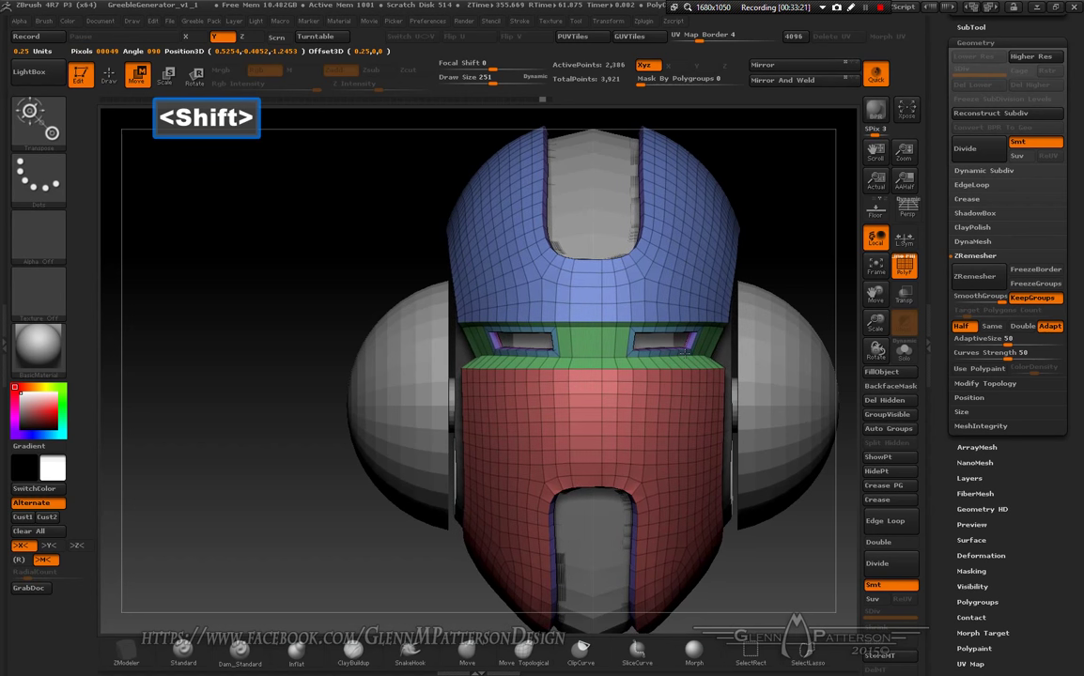
key(ctrl+z)
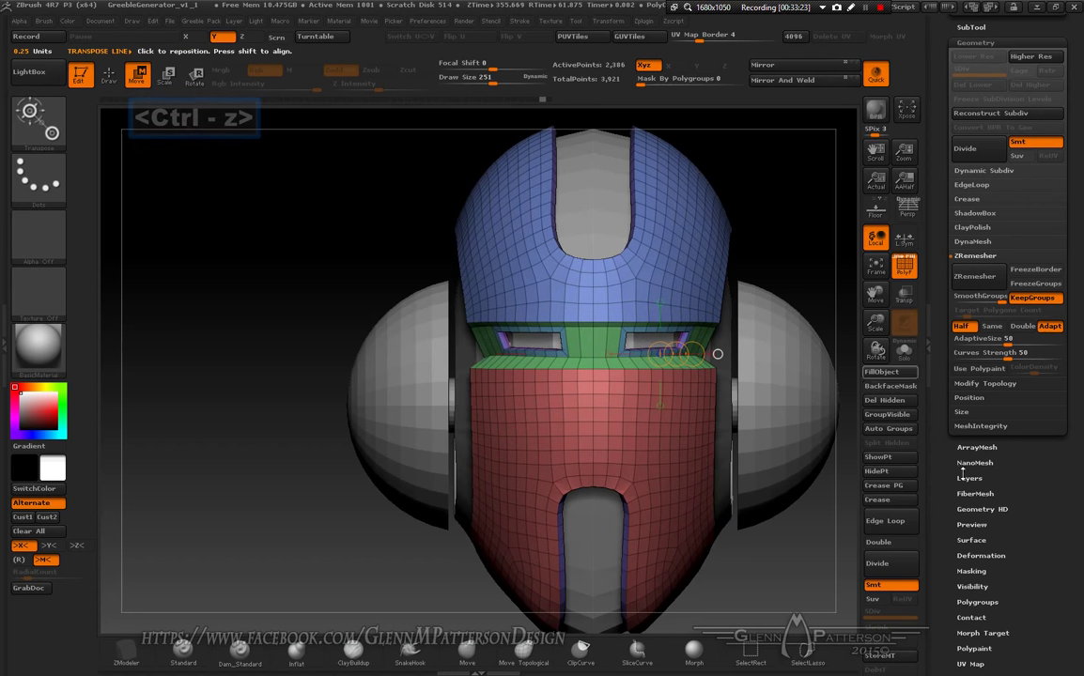
Step: Widen the FacePlate along the X axis with a Size deformation of 8 and quick-save the project
click(994, 555)
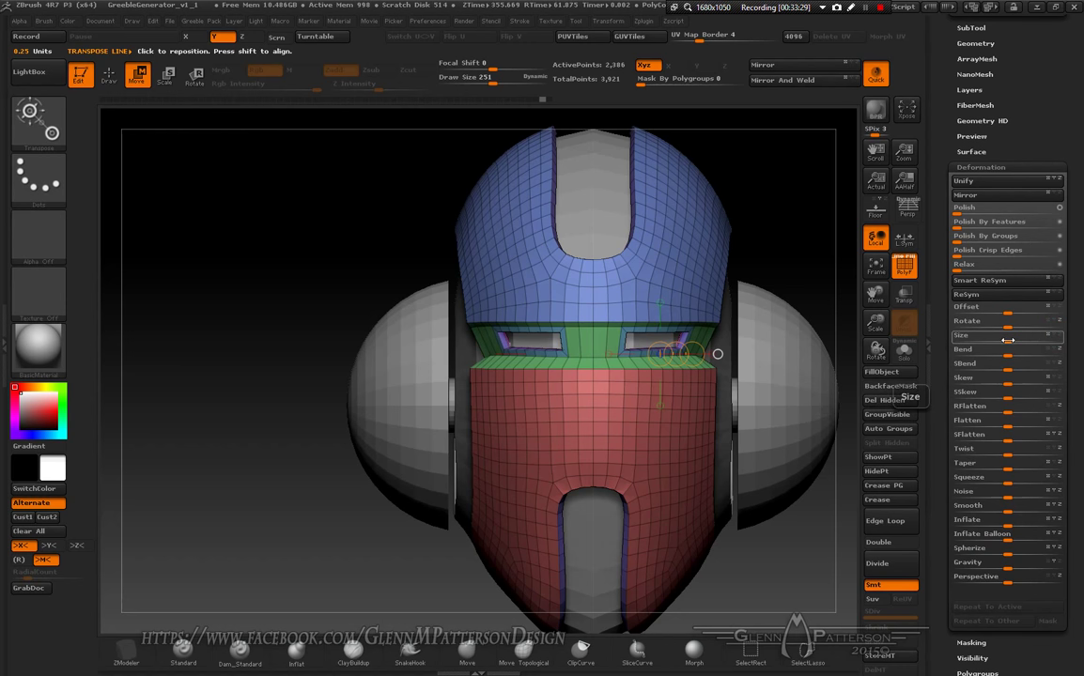
drag(1061, 340, 1012, 340)
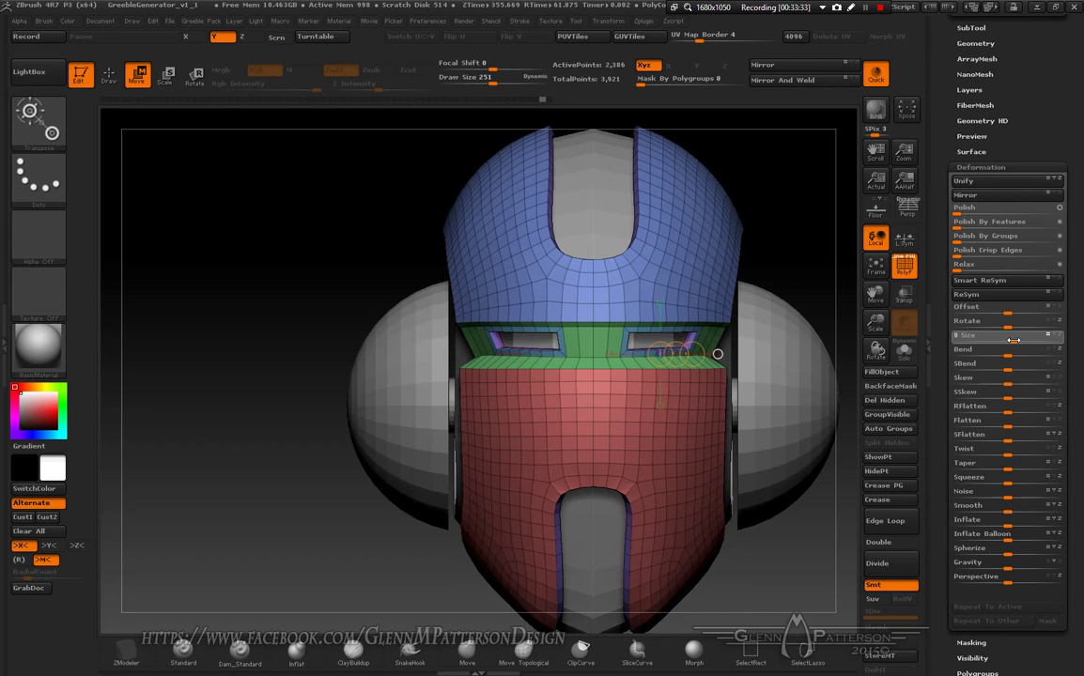
drag(722, 212, 825, 244)
mouse_move(785, 514)
mouse_down()
mouse_move(776, 515)
mouse_move(799, 513)
mouse_move(774, 511)
mouse_up()
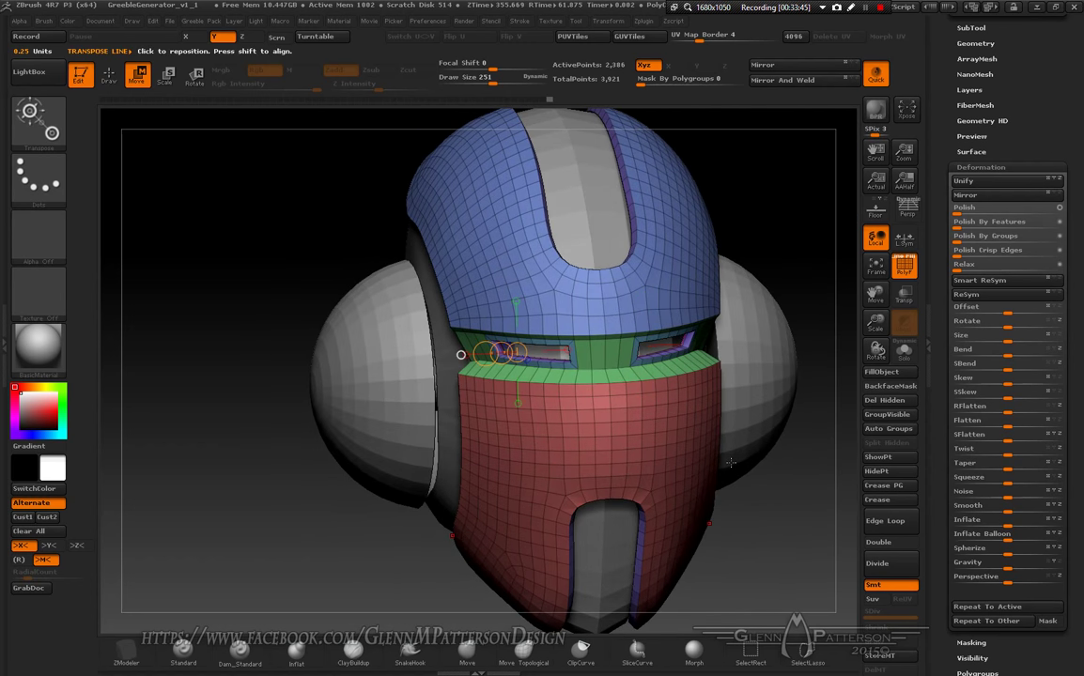
key(F9)
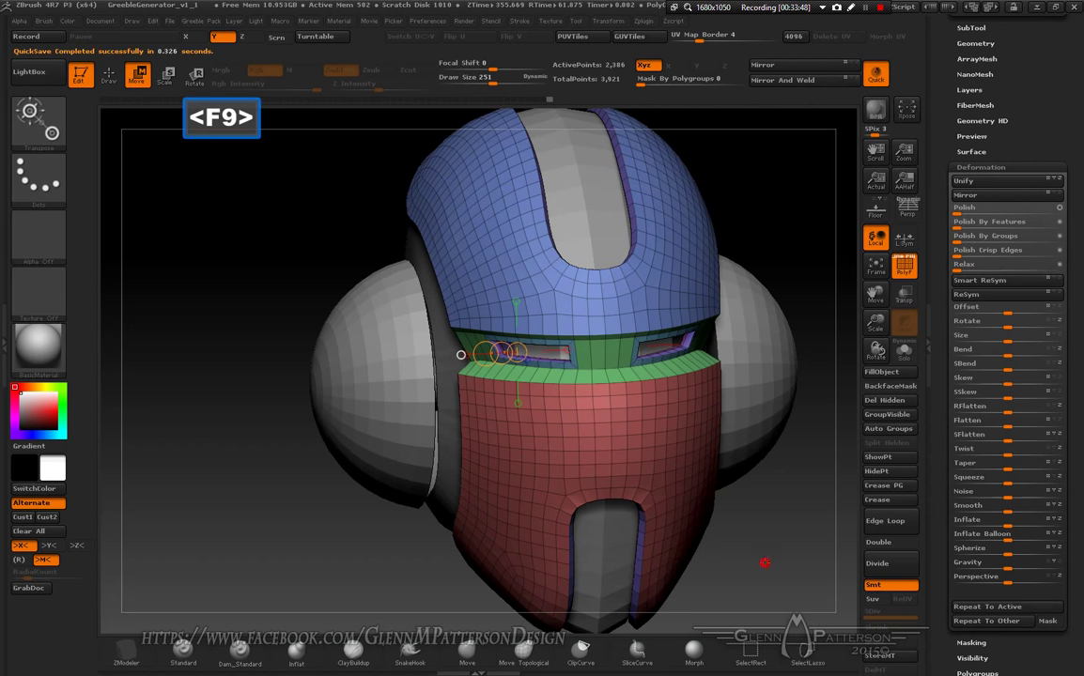
drag(715, 582, 764, 584)
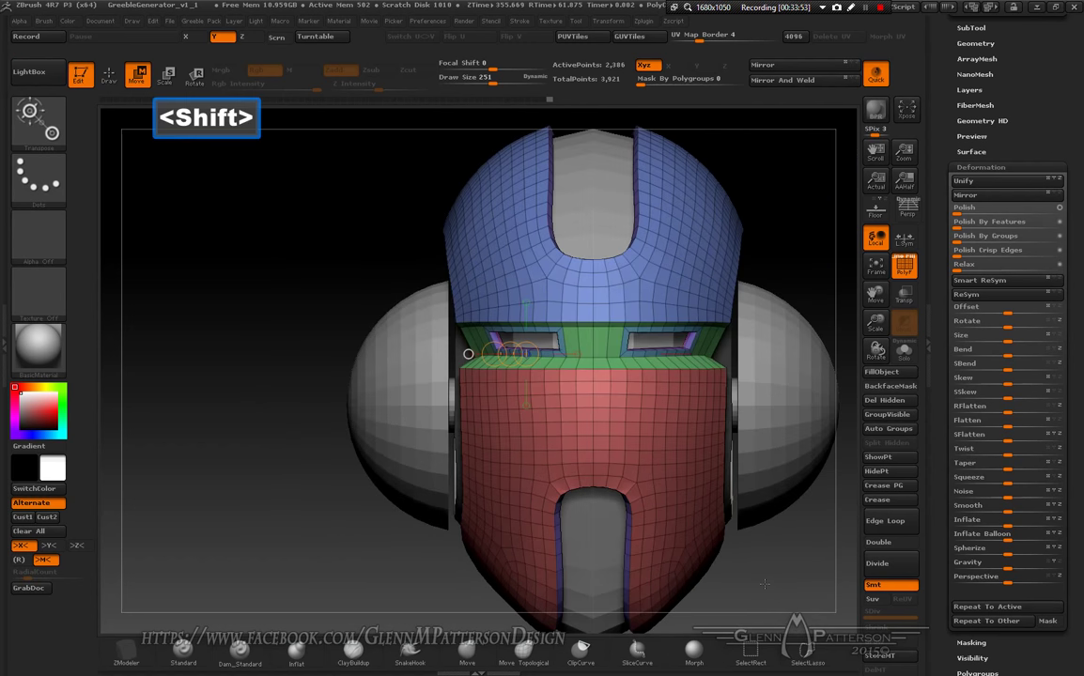
Step: Isolate the Ears subtool in Solo mode and switch to Draw mode with the ZModeler brush
click(904, 352)
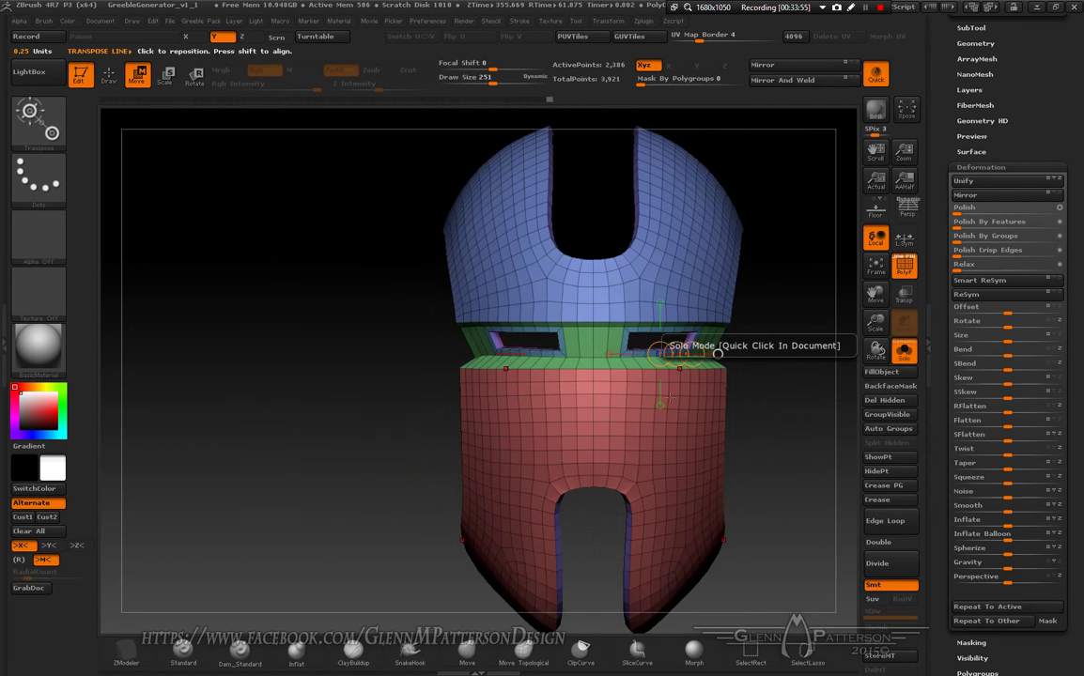
key(Up)
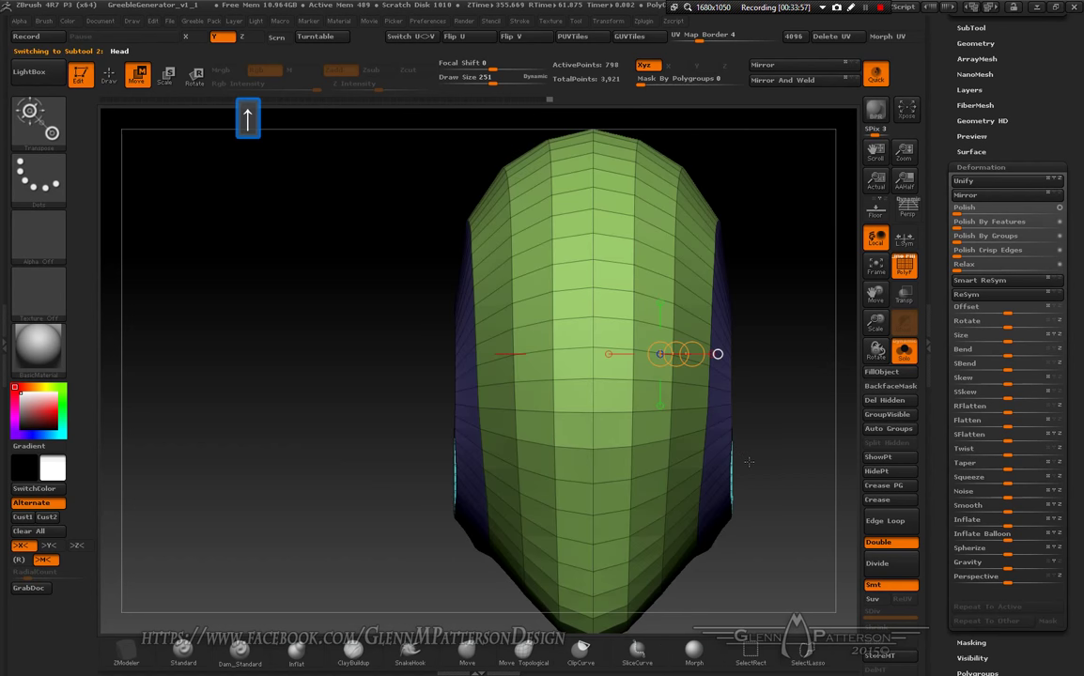
key(Up)
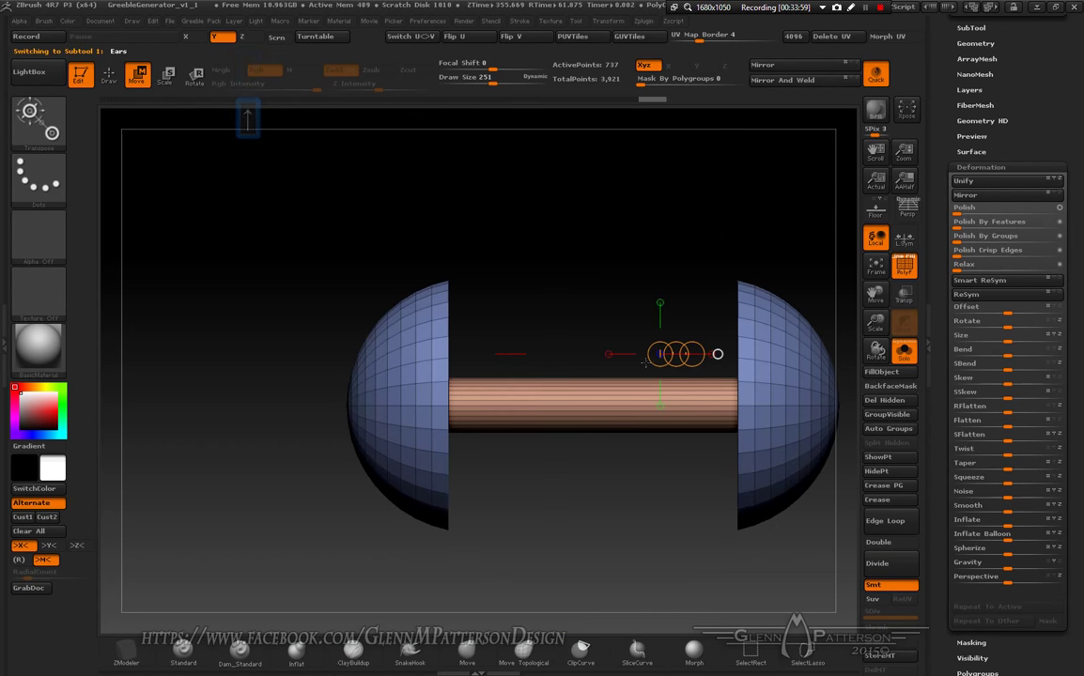
click(109, 73)
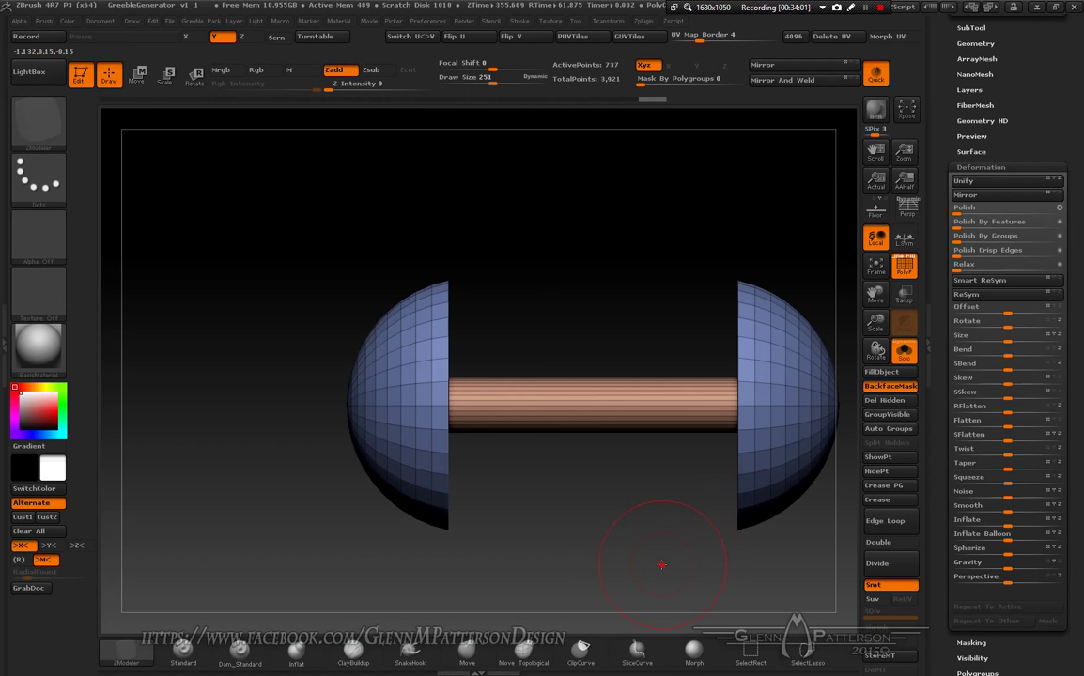
mouse_move(661, 565)
mouse_down()
mouse_move(676, 567)
mouse_move(662, 559)
mouse_up()
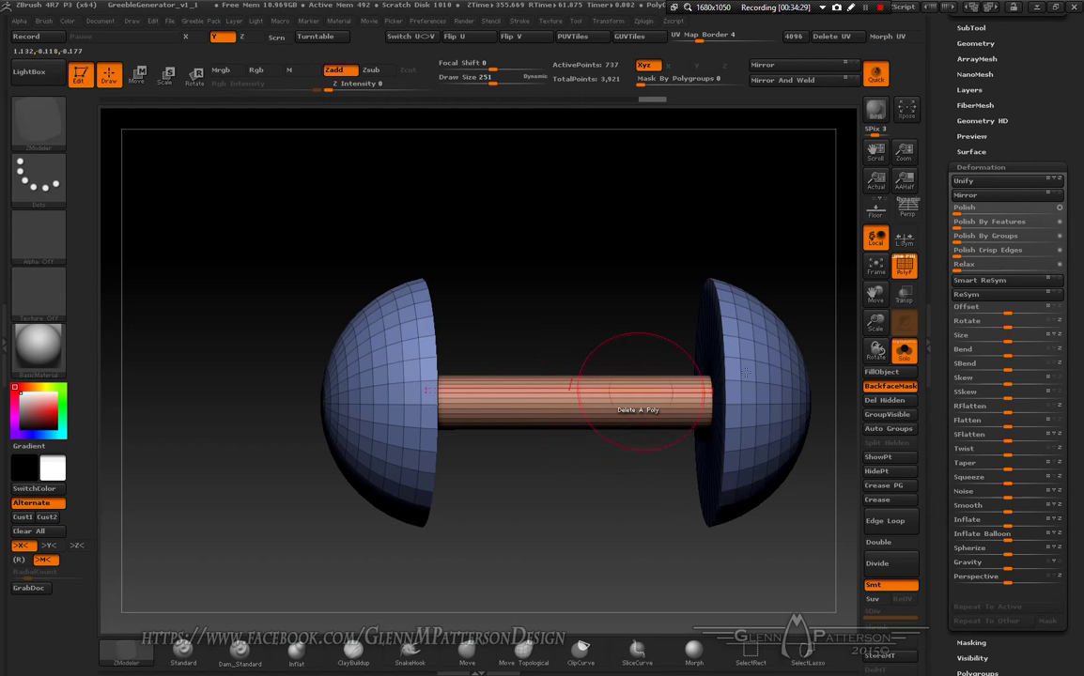
drag(876, 324, 878, 383)
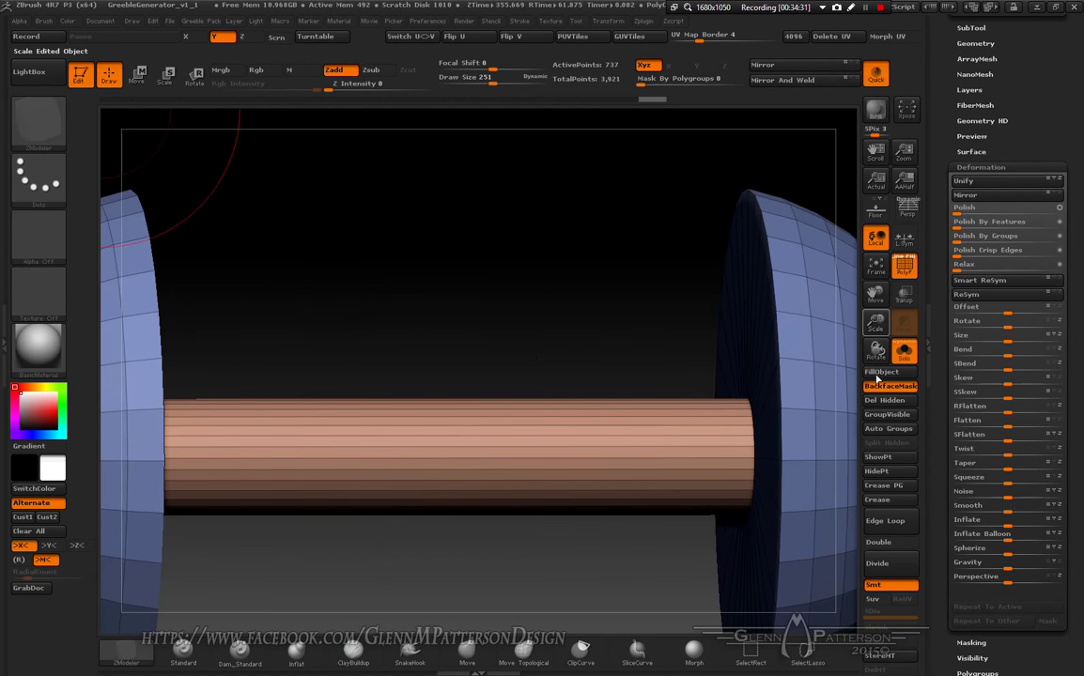
drag(874, 294, 723, 291)
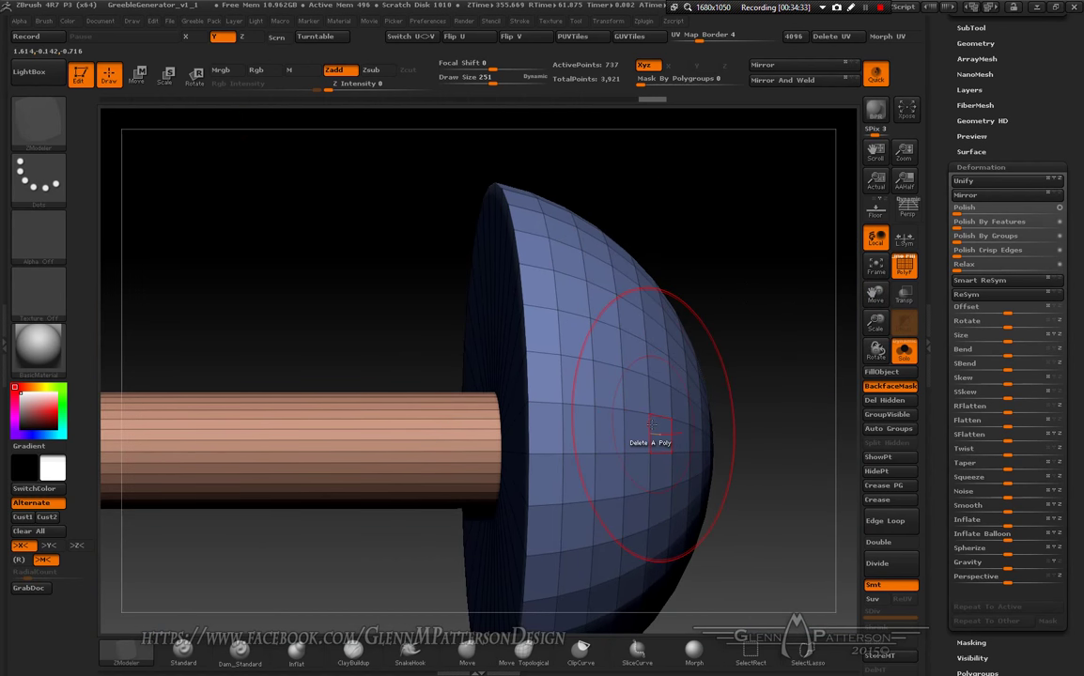
right_drag(650, 442, 627, 420)
drag(627, 421, 624, 443)
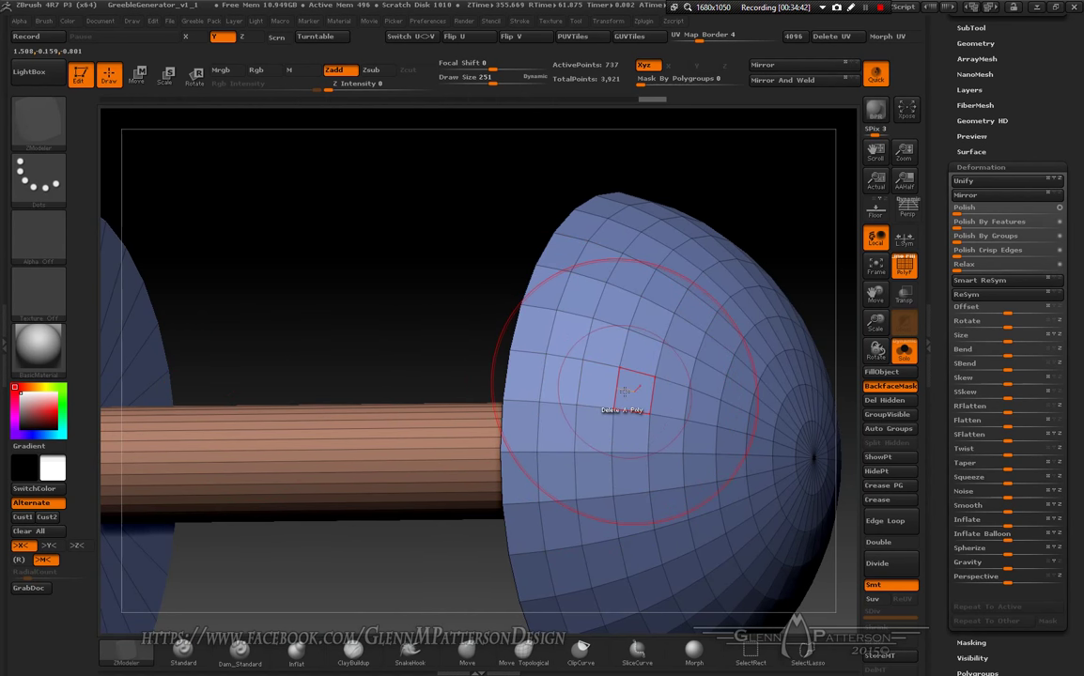
mouse_move(624, 392)
right_down()
mouse_move(563, 399)
mouse_move(627, 397)
right_up()
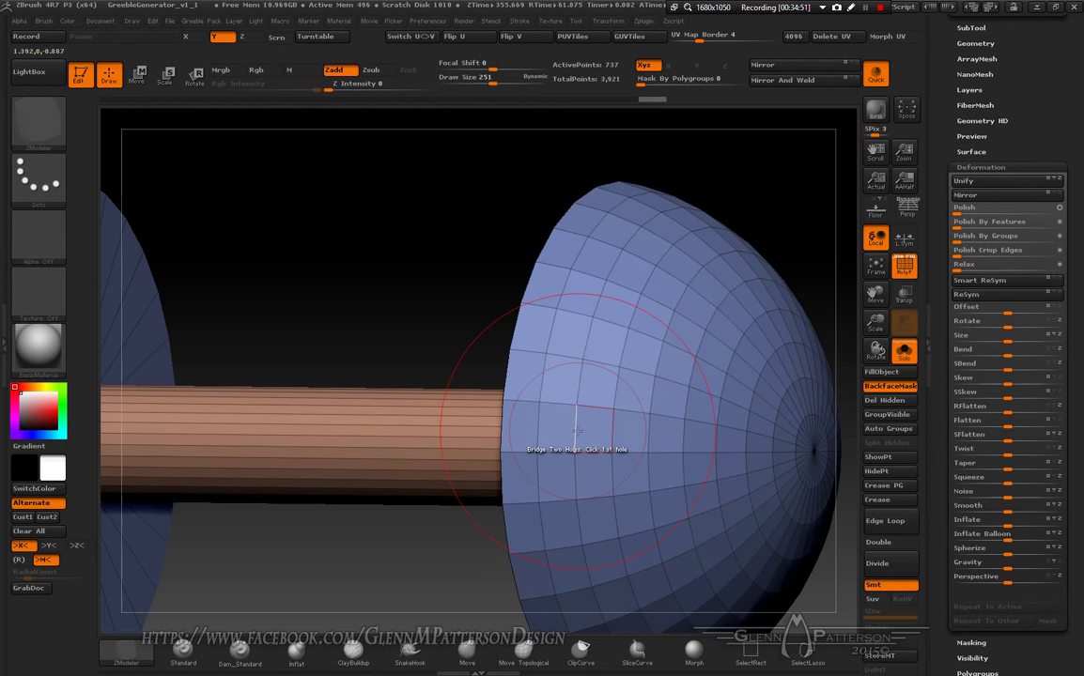
Step: Assign a new polygroup to one face loop around the ear dome using the ZModeler Polygroup action with the Polyloop target
key(space)
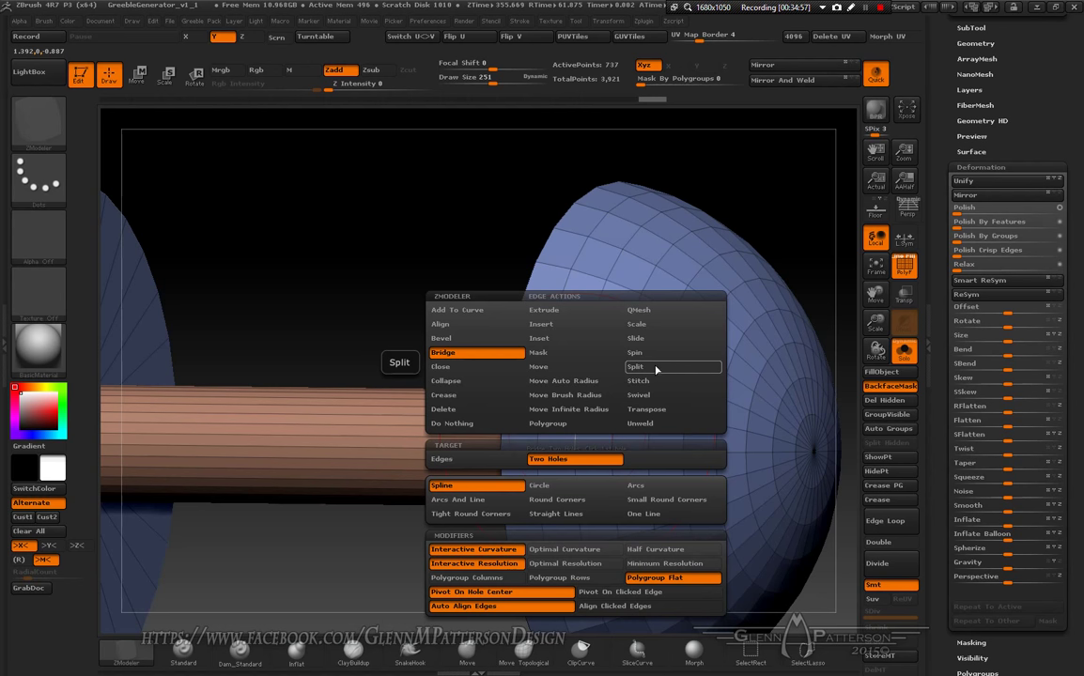
click(552, 424)
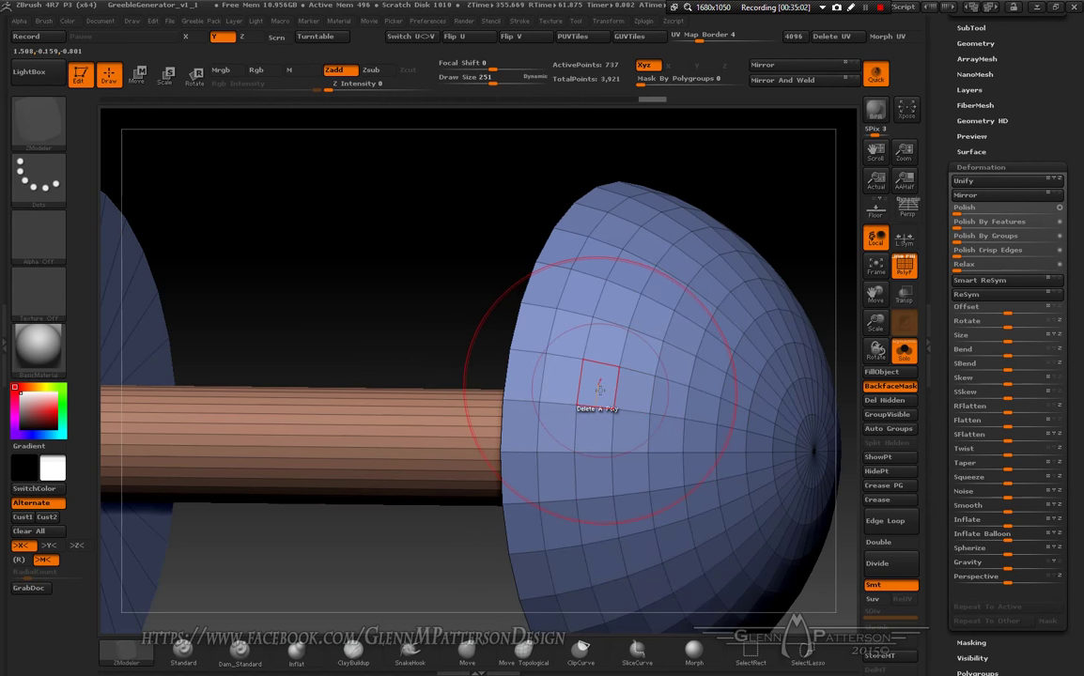
key(space)
click(683, 403)
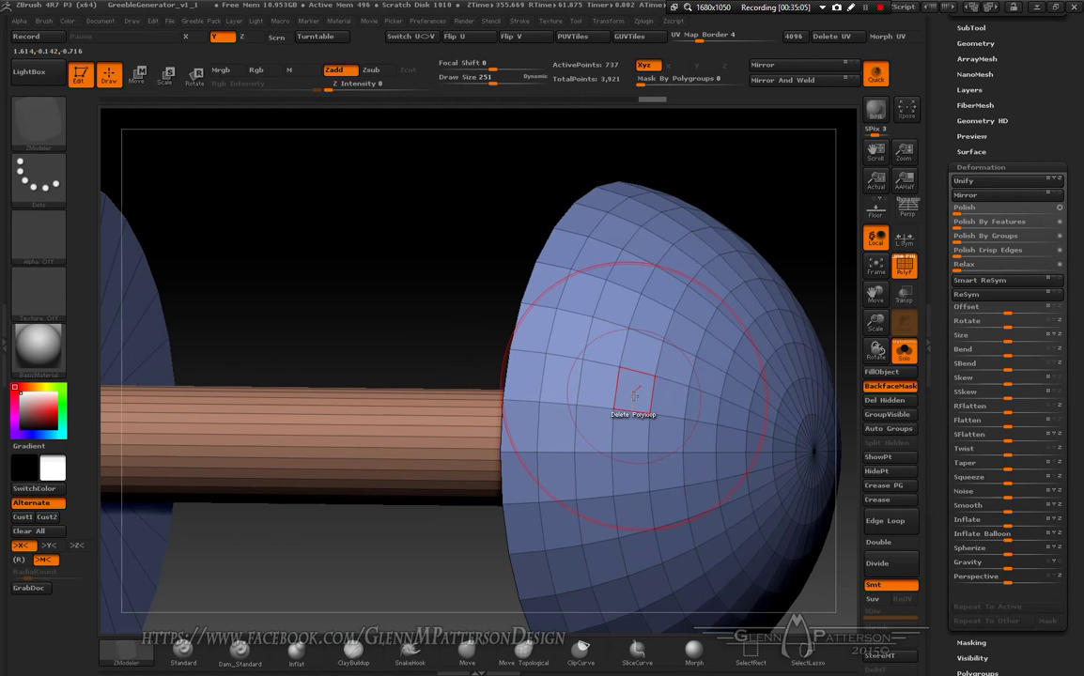
key(space)
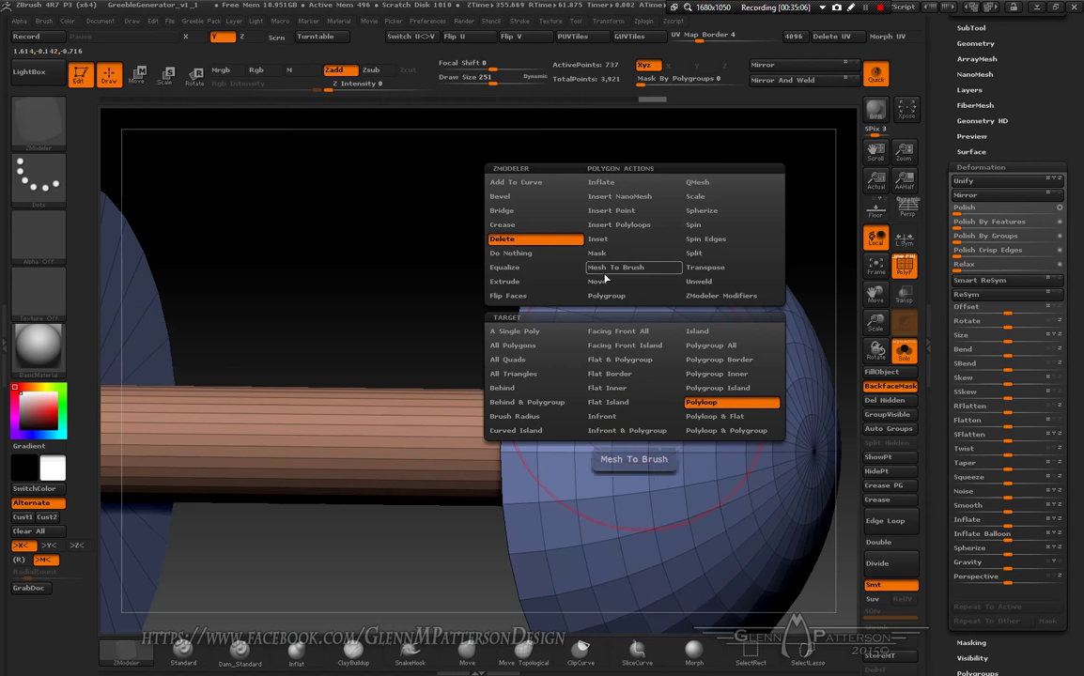
click(610, 297)
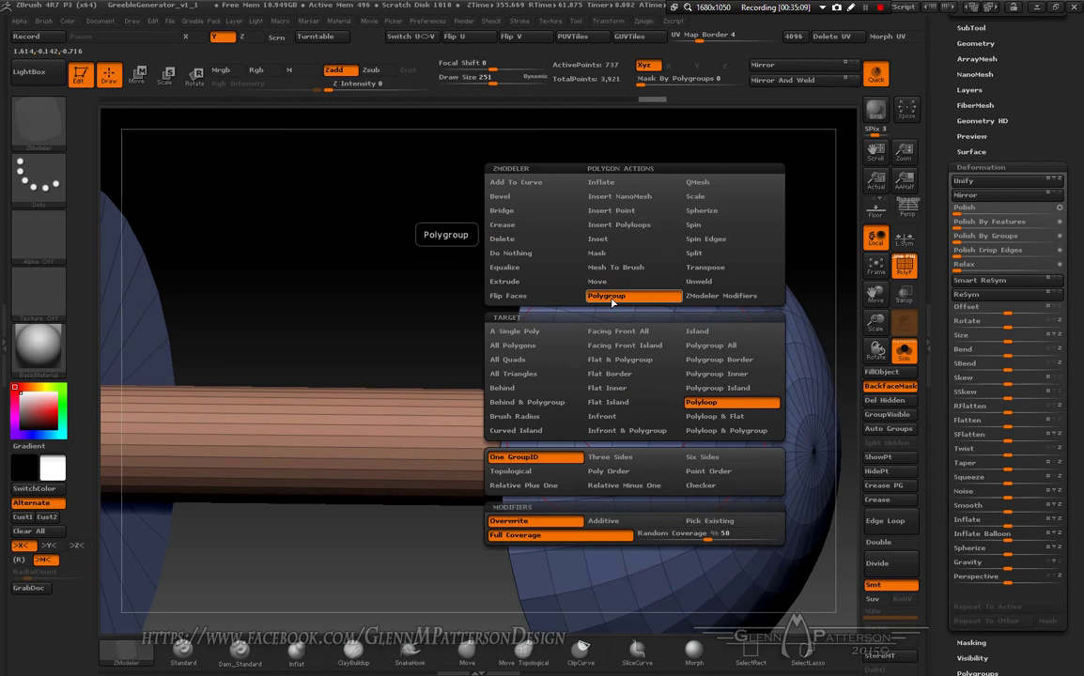
key(space)
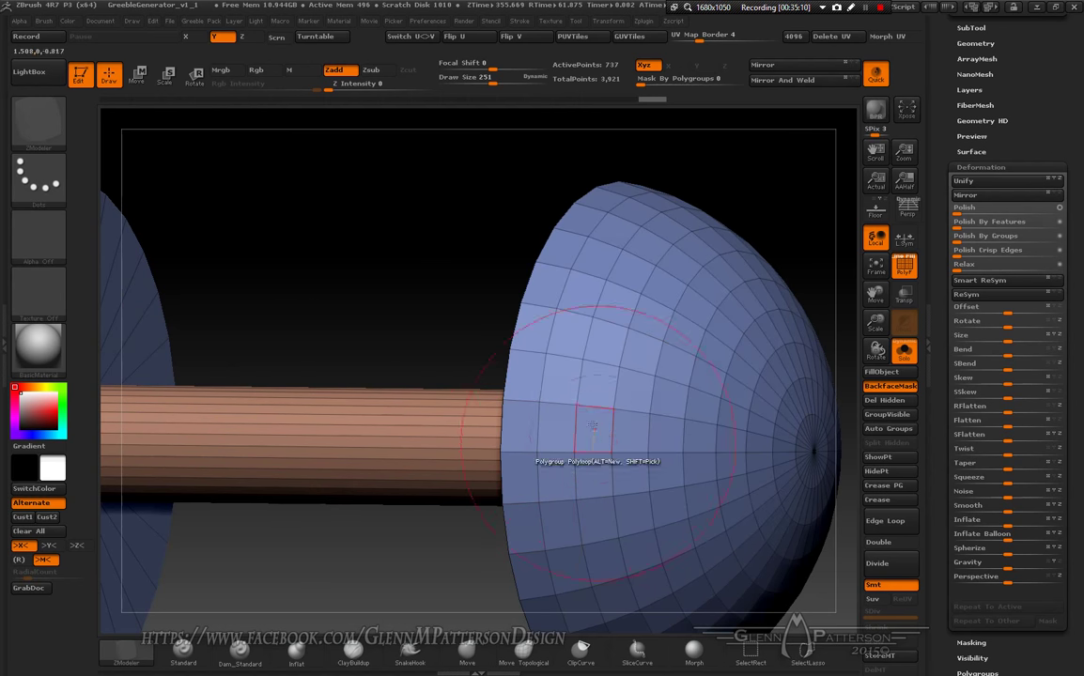
click(635, 395)
key(alt)
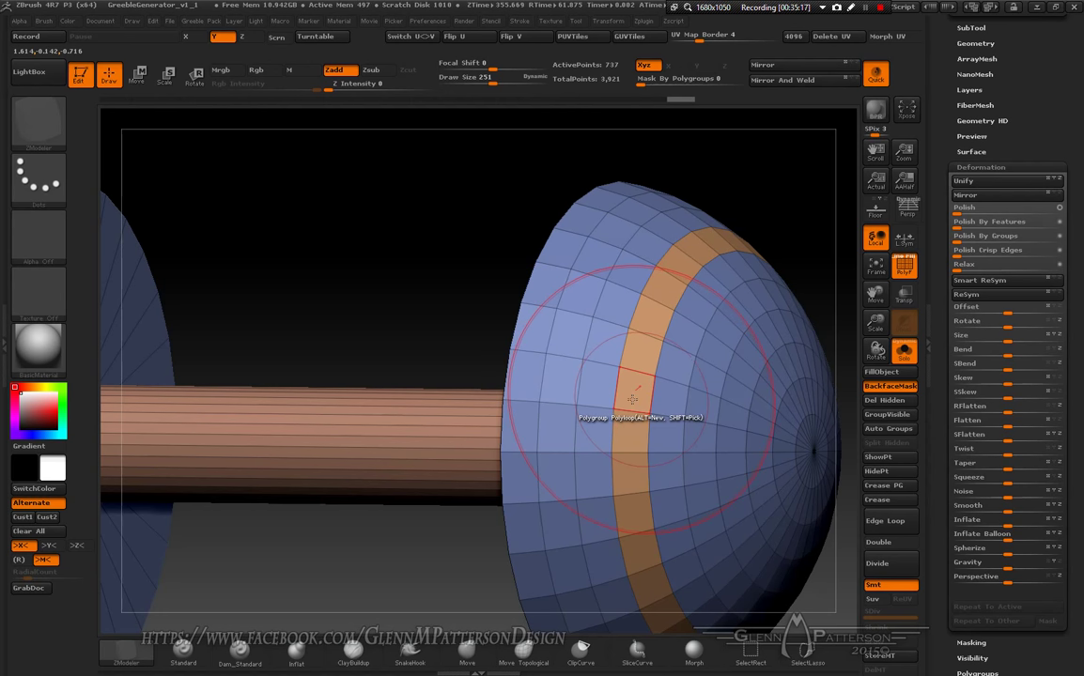
Step: Slide the complete edge loop on the outer side of the new polygroup band toward that band with the ZModeler Slide action
key(space)
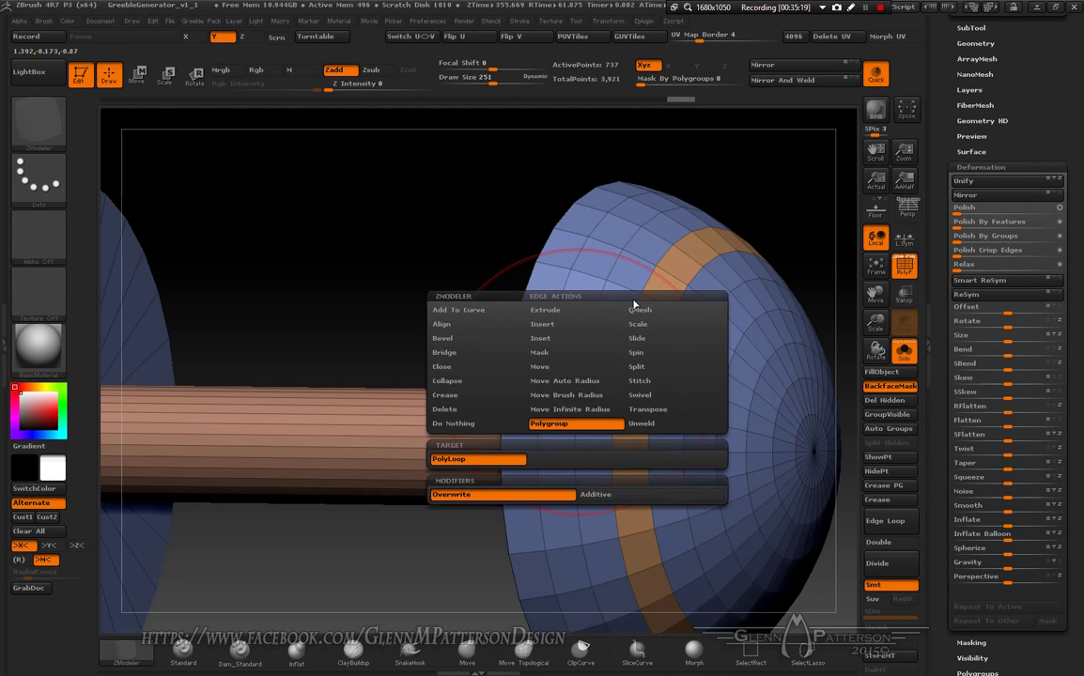
click(638, 338)
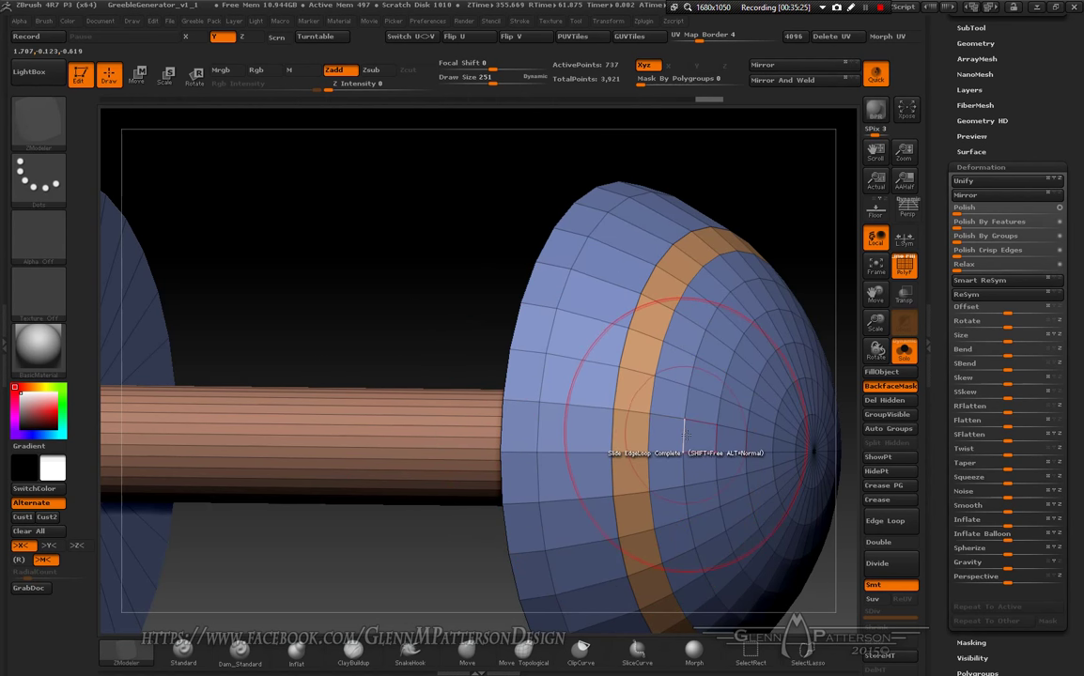
drag(684, 438, 634, 447)
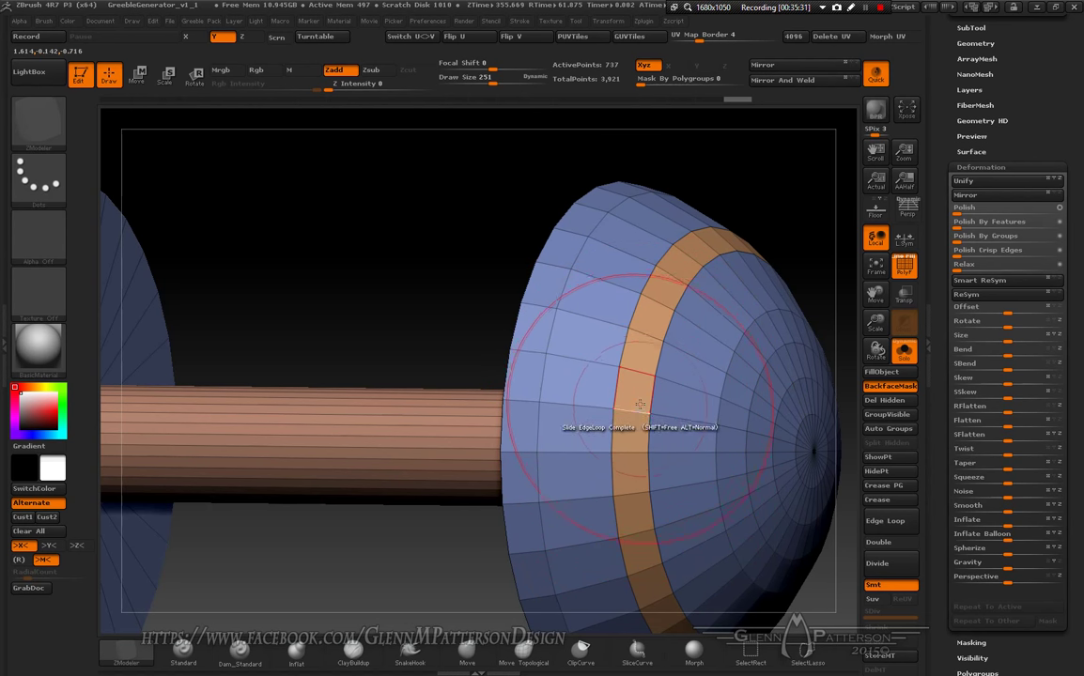
Step: Sink the coloured band into the ear dome with the ZModeler Inflate action targeting Polygroup All, By Face Normal
key(space)
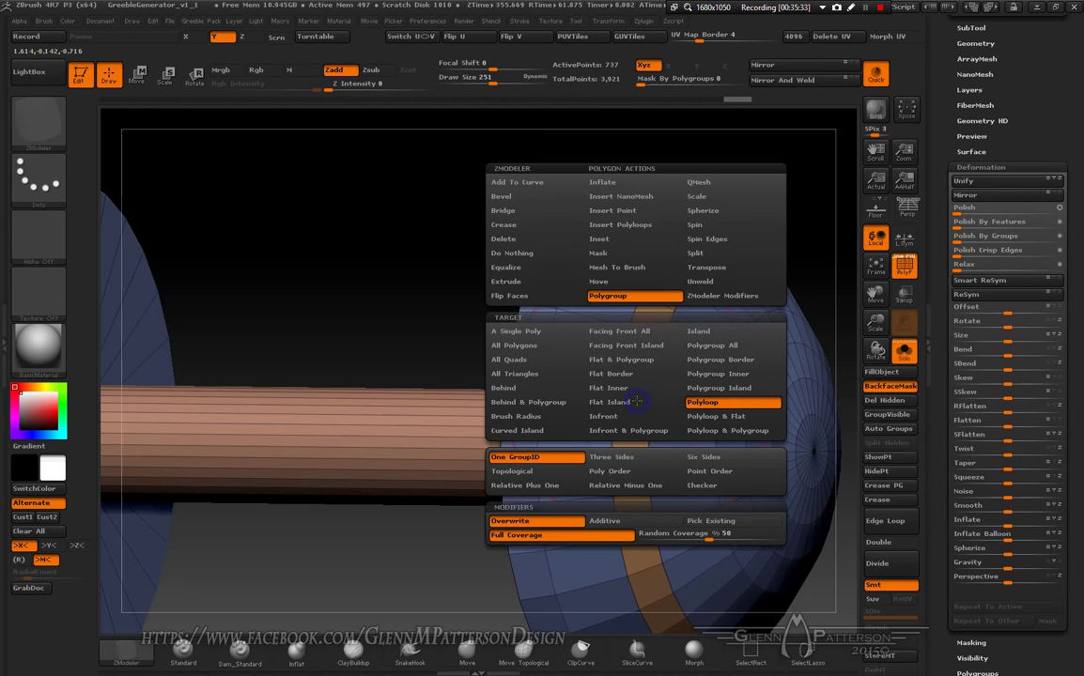
click(620, 187)
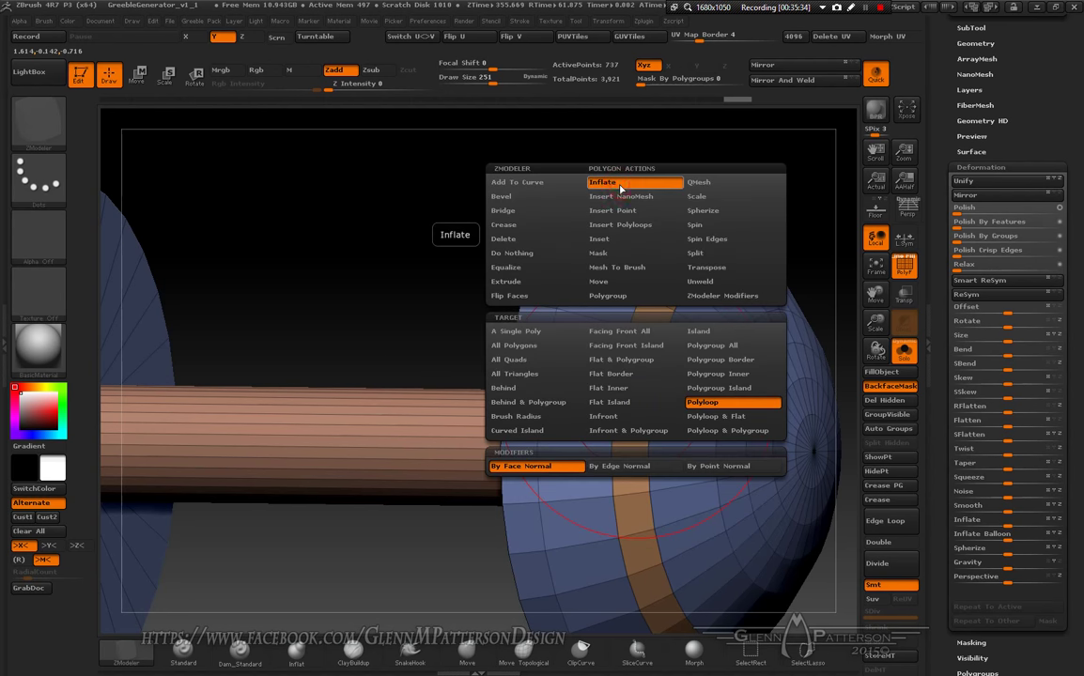
click(713, 346)
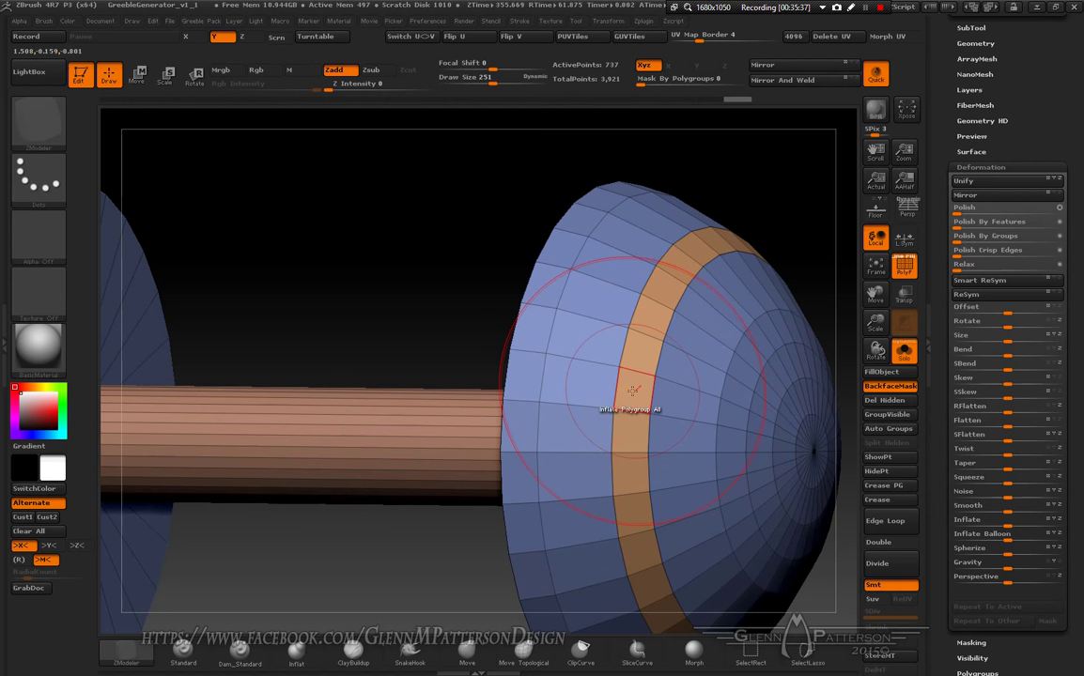
drag(627, 391, 527, 436)
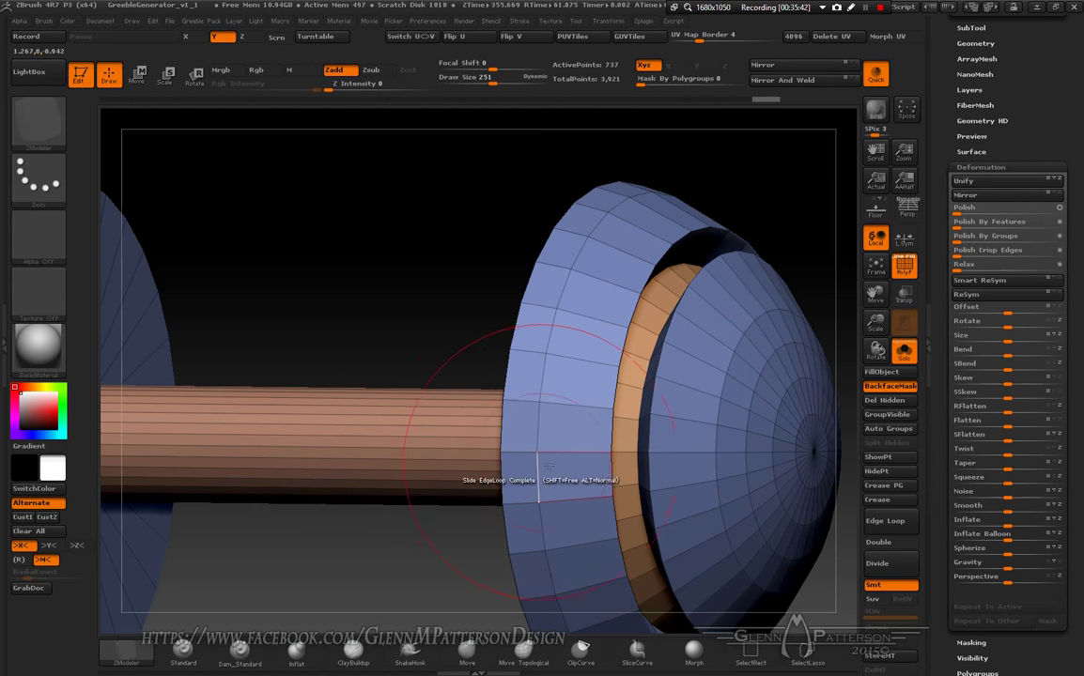
Step: Crease the complete edge loops around the ear dome's recessed band and rim using the ZModeler Crease action with the EdgeLoop Complete target
right_drag(572, 476, 547, 512)
drag(546, 512, 641, 439)
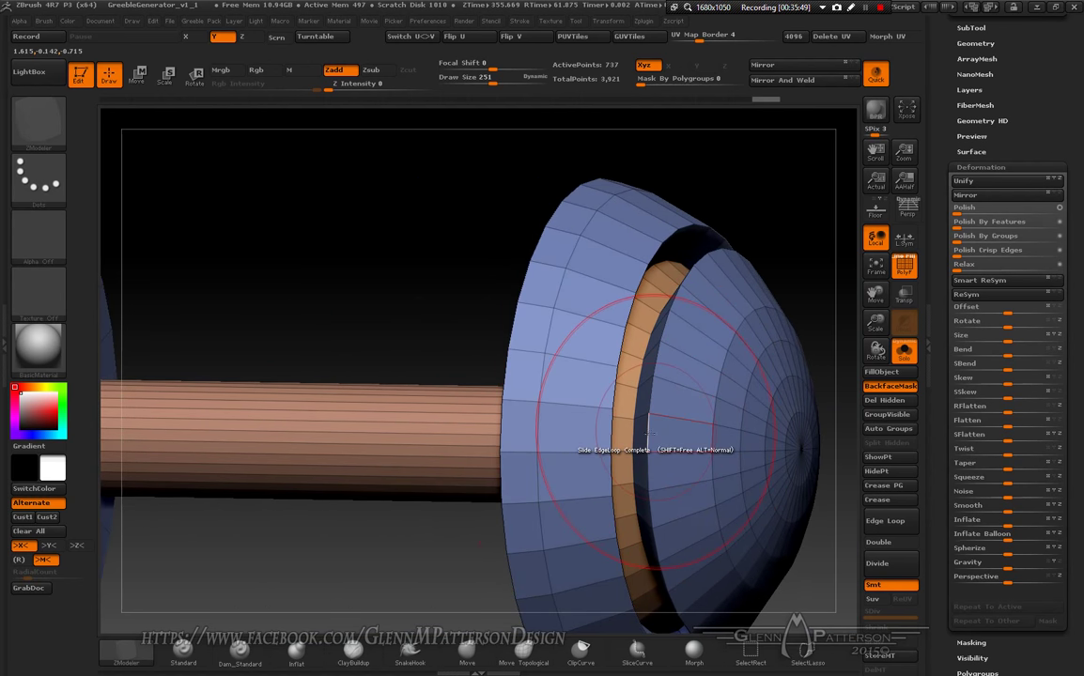
key(space)
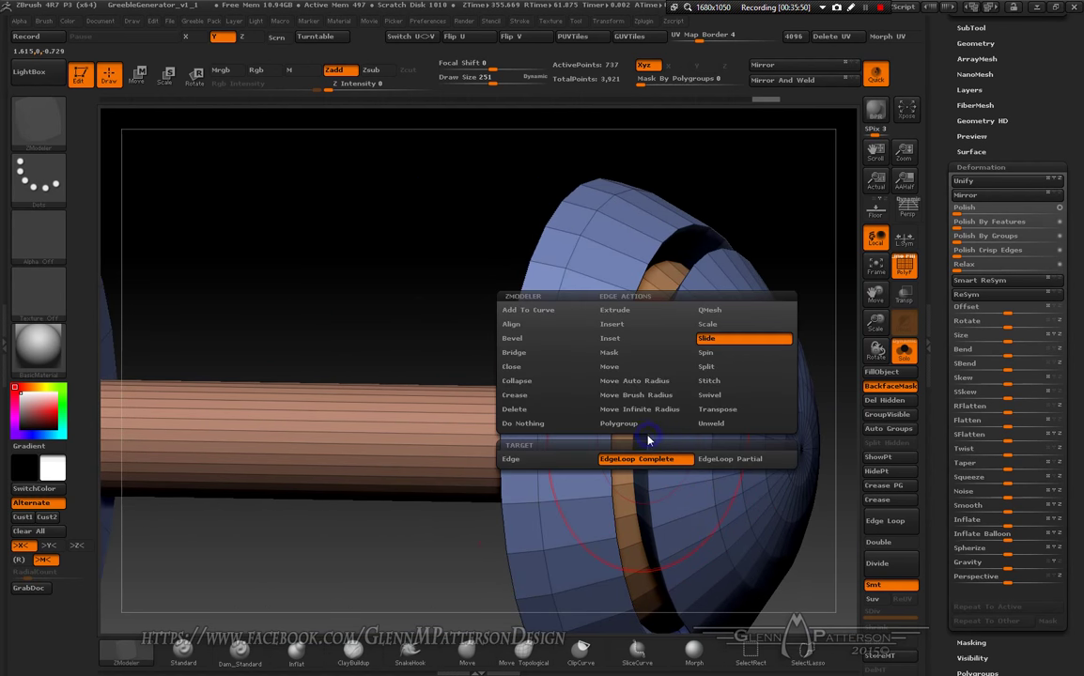
click(527, 395)
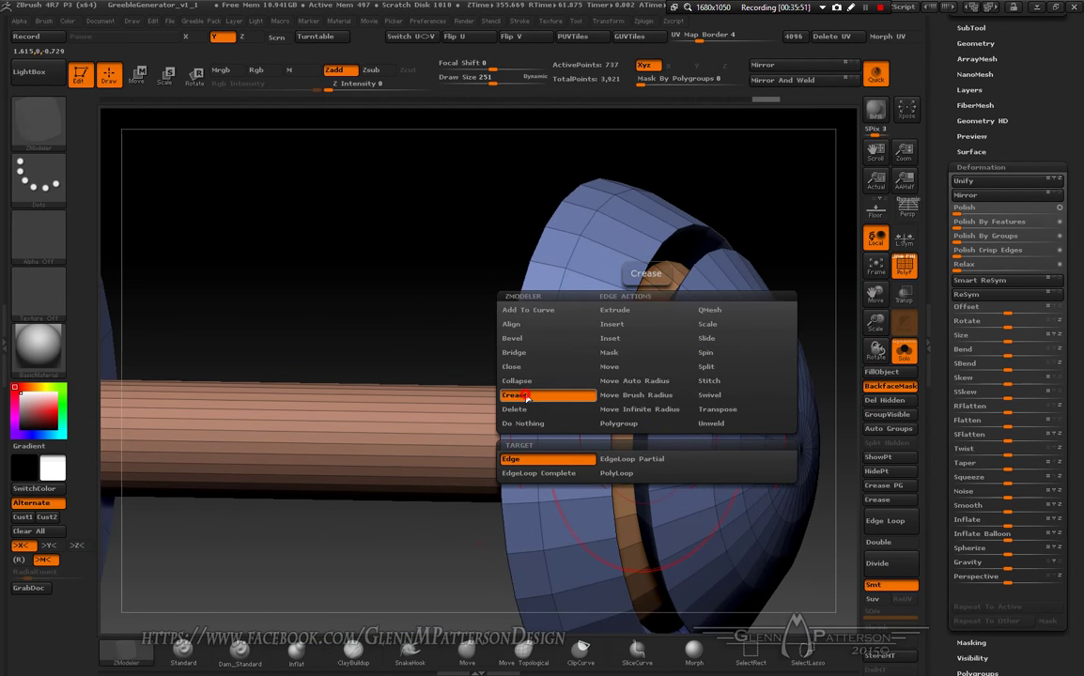
click(540, 473)
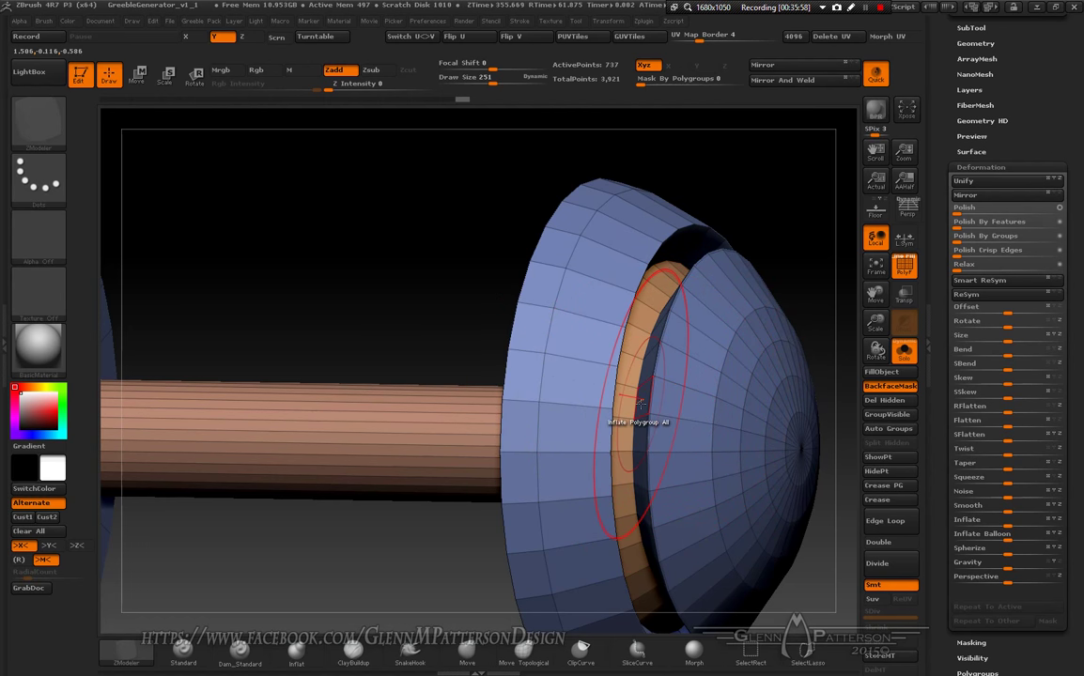
right_drag(637, 404, 613, 404)
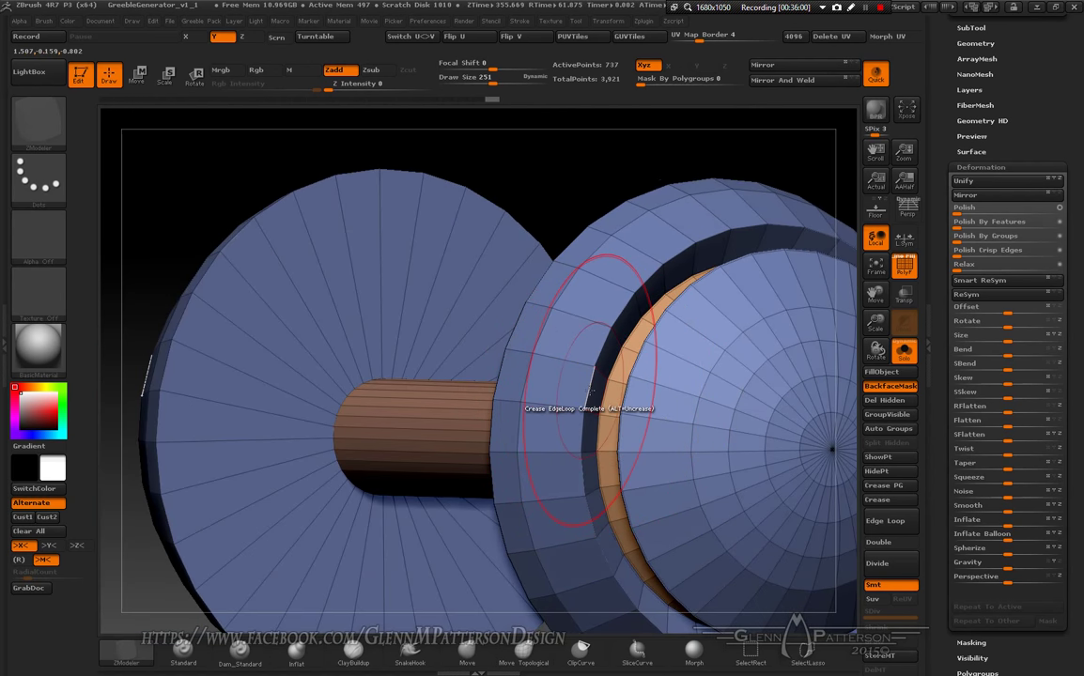
drag(589, 390, 488, 353)
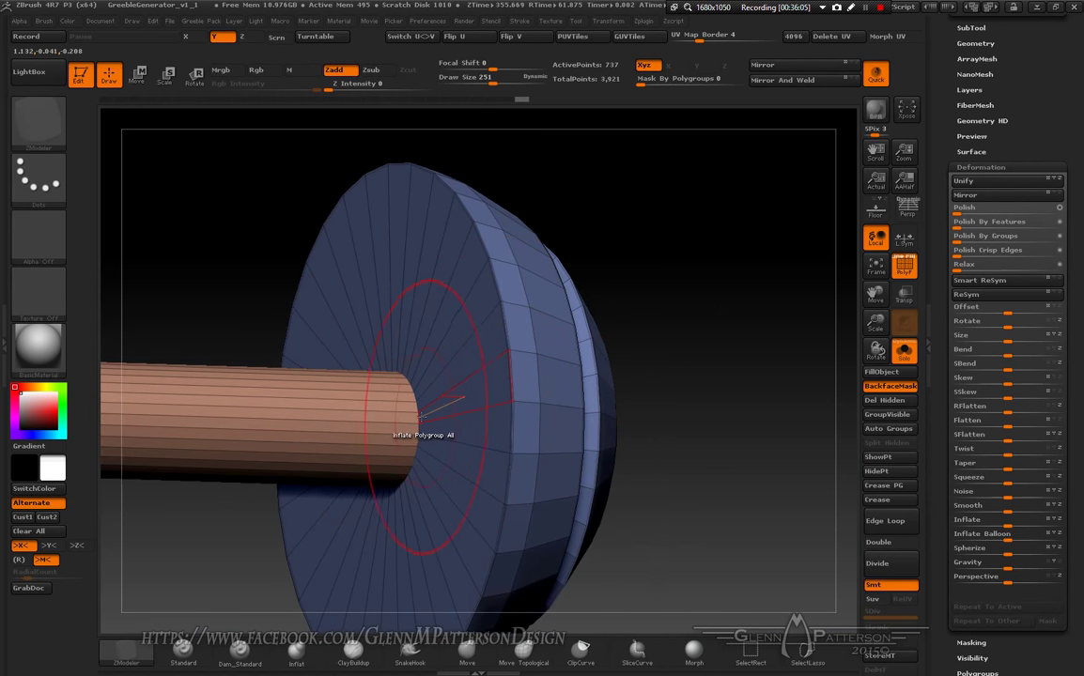
right_drag(525, 456, 446, 458)
Step: Apply Mirror And Weld from Modify Topology to the Ears so both domes match
click(875, 267)
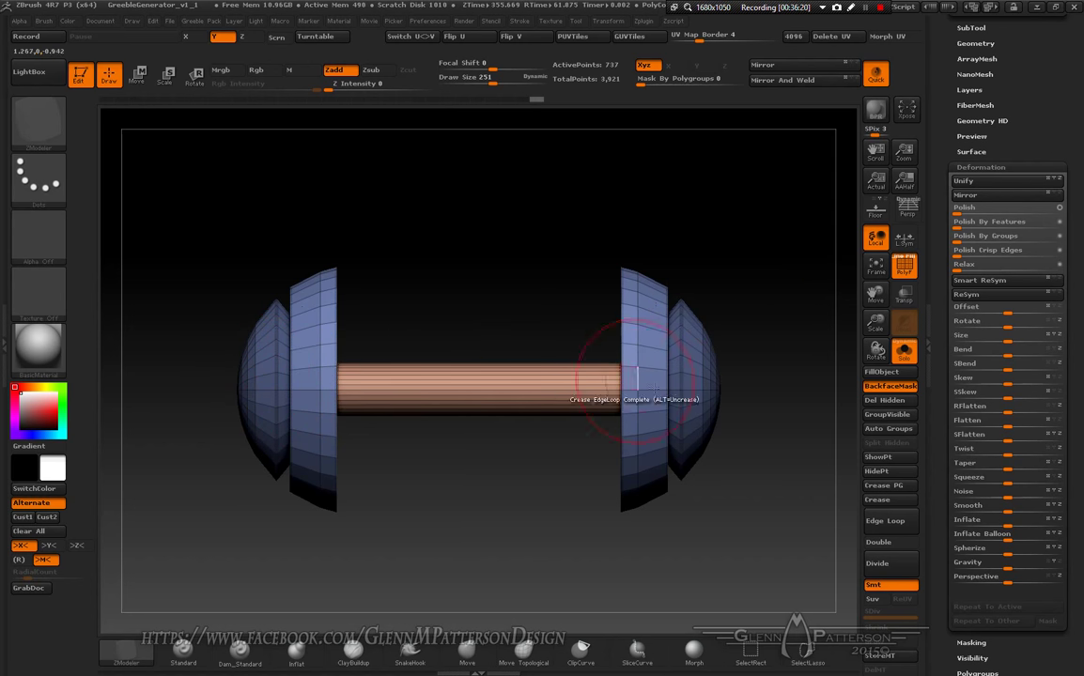
drag(1047, 106, 1038, 187)
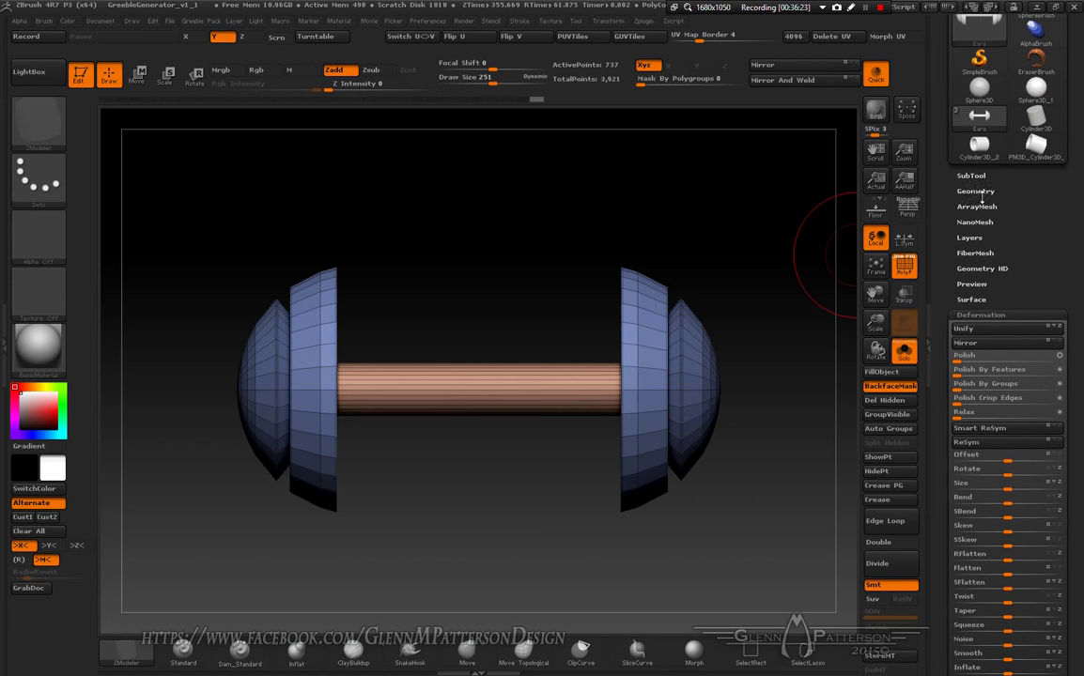
click(977, 191)
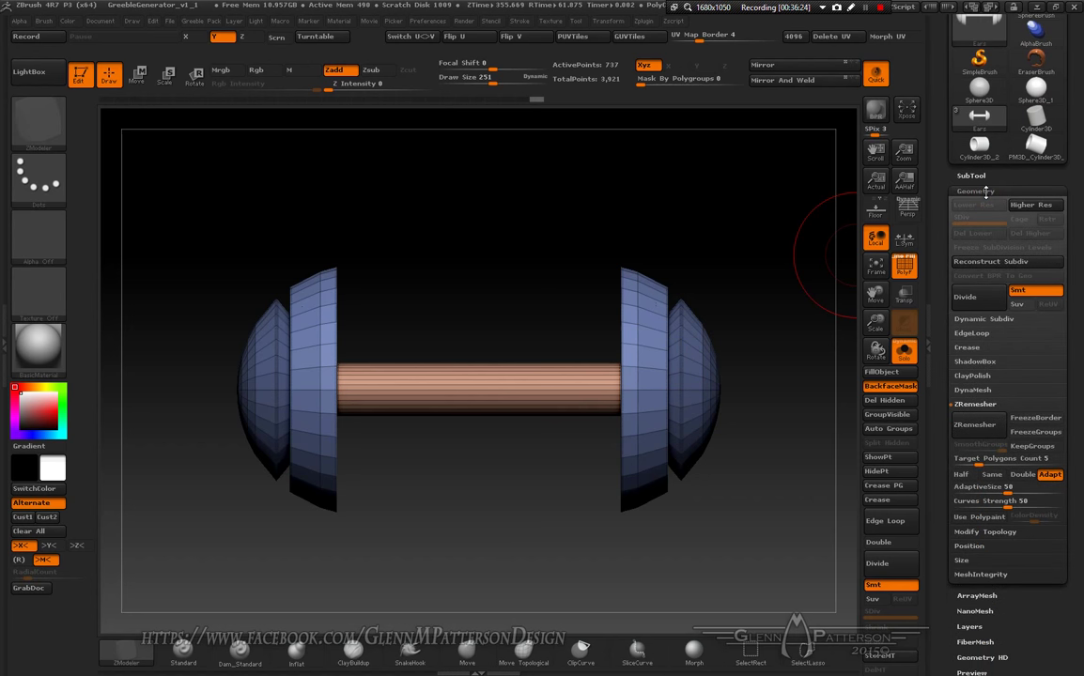
click(986, 532)
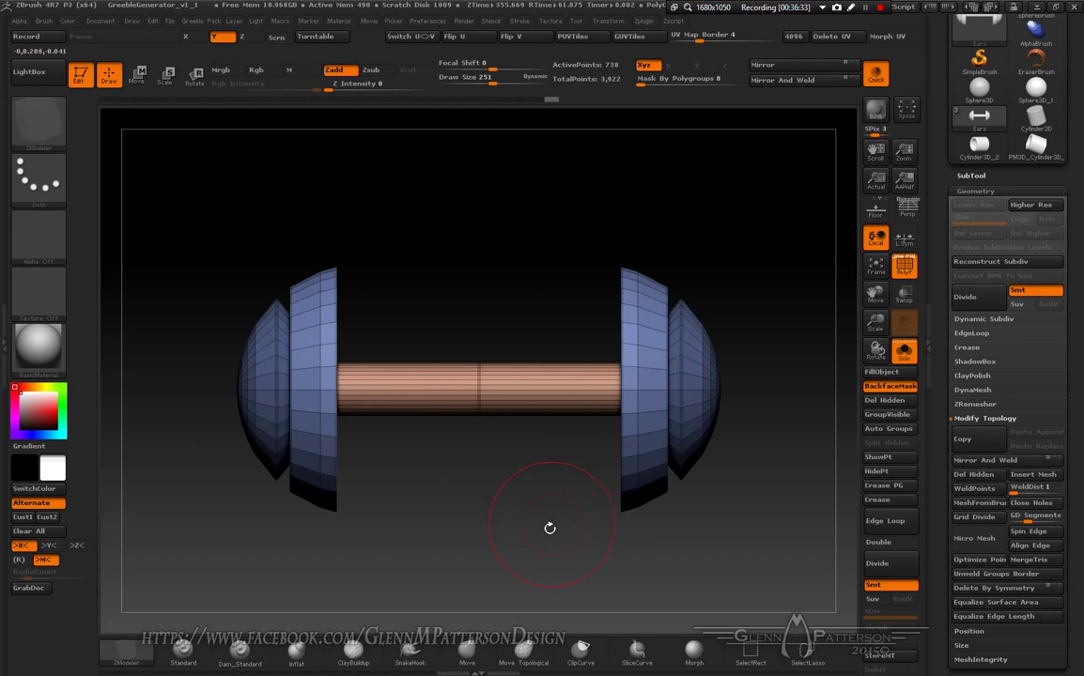
mouse_move(550, 536)
mouse_down()
mouse_move(501, 536)
mouse_move(566, 534)
mouse_move(556, 534)
mouse_up()
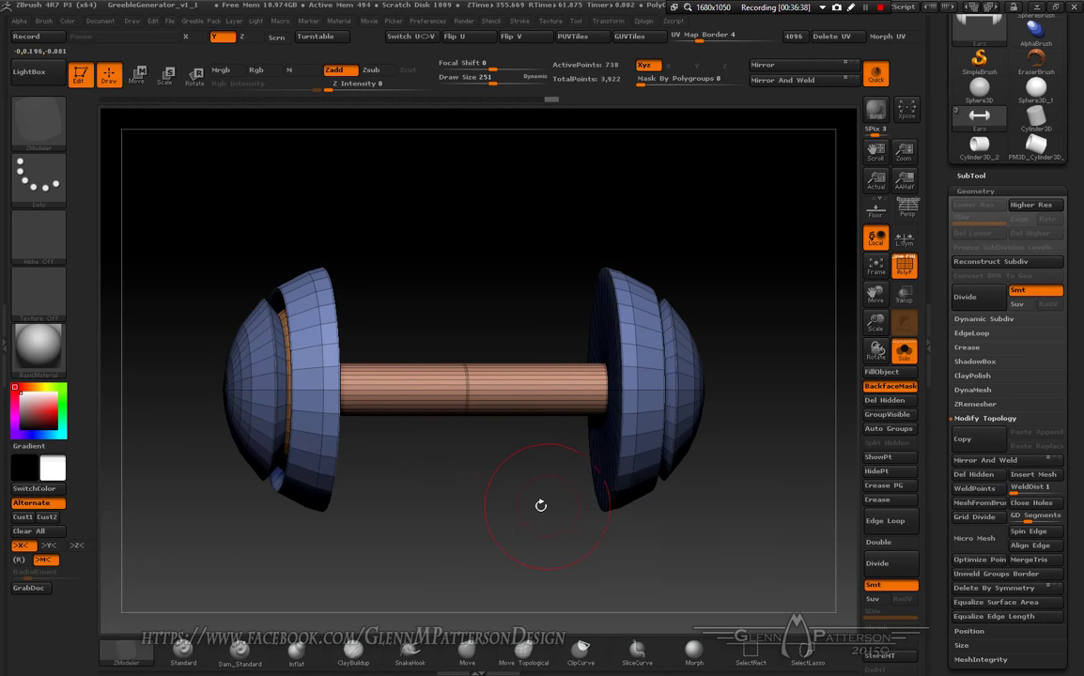
drag(541, 505, 516, 510)
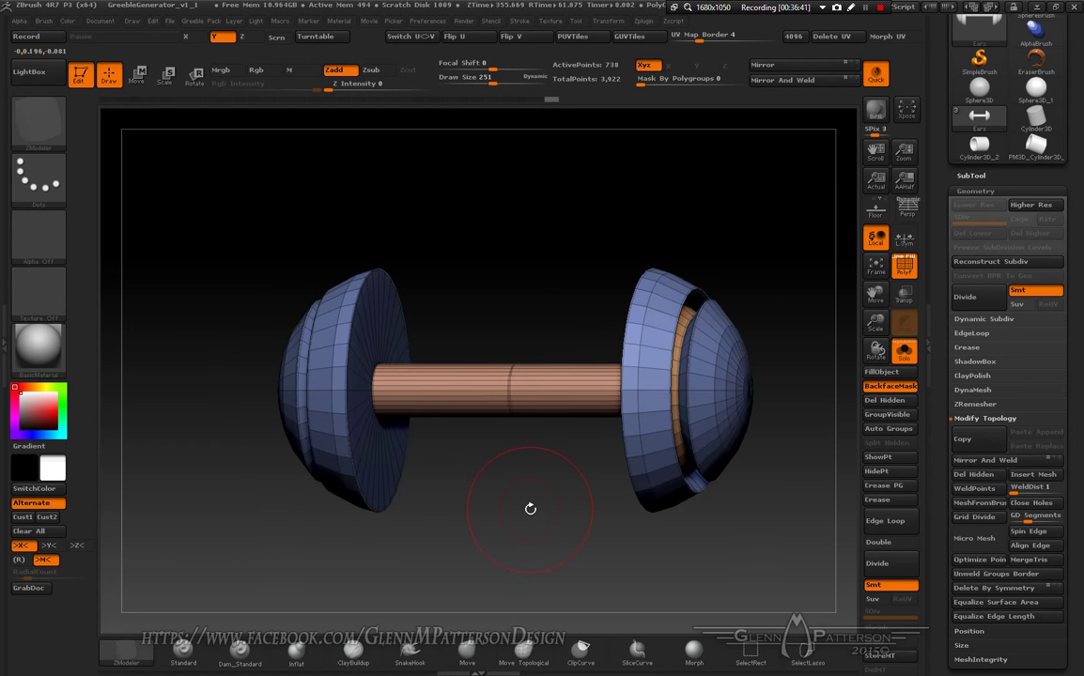
Step: Switch to the Head subtool and crease the complete edge loops around its round side opening with ZModeler
key(Down)
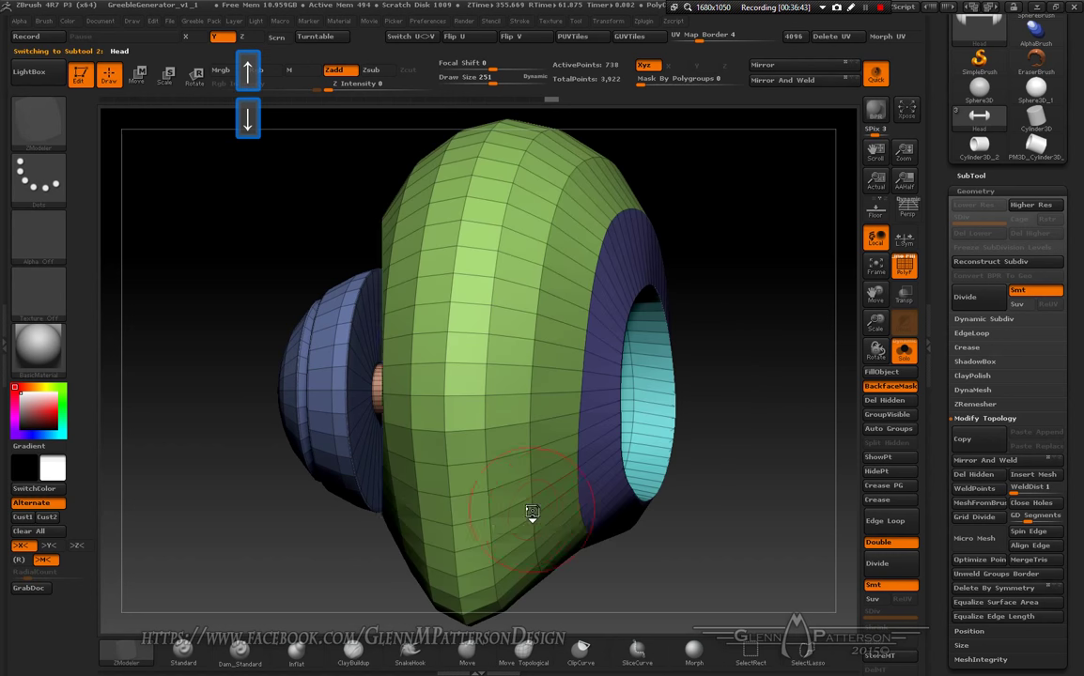
drag(773, 451, 672, 436)
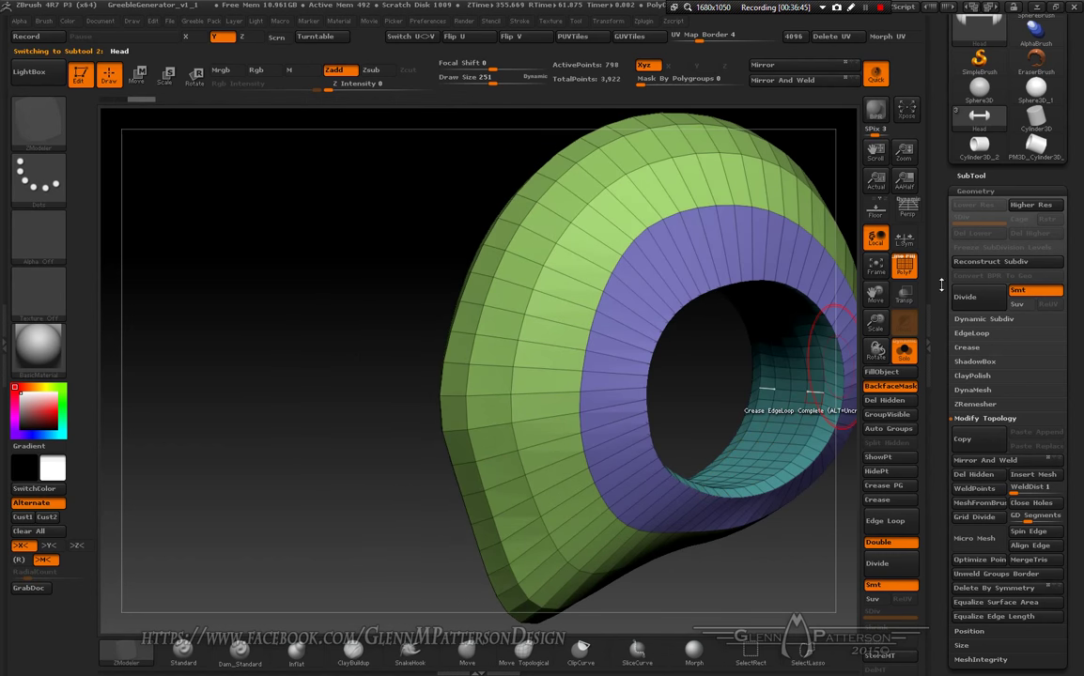
drag(879, 320, 884, 380)
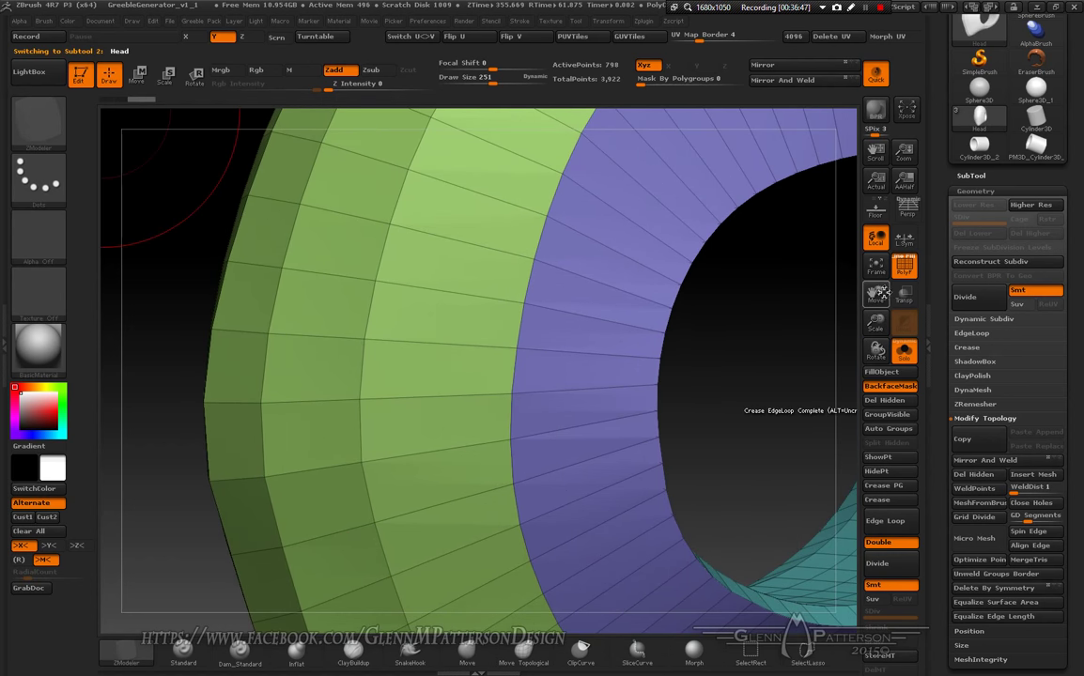
drag(879, 294, 711, 365)
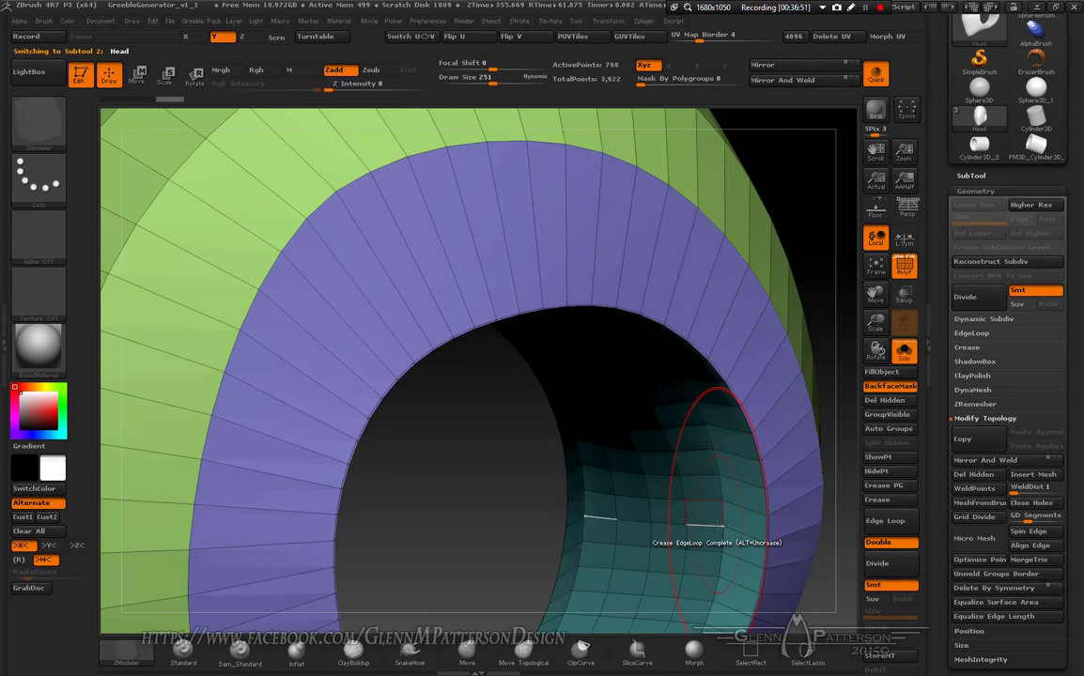
drag(690, 507, 747, 526)
mouse_move(747, 526)
right_down()
mouse_move(772, 529)
mouse_move(704, 527)
mouse_move(744, 541)
right_up()
drag(869, 324, 869, 235)
mouse_move(564, 441)
right_down()
mouse_move(587, 443)
mouse_move(451, 445)
mouse_move(577, 440)
right_up()
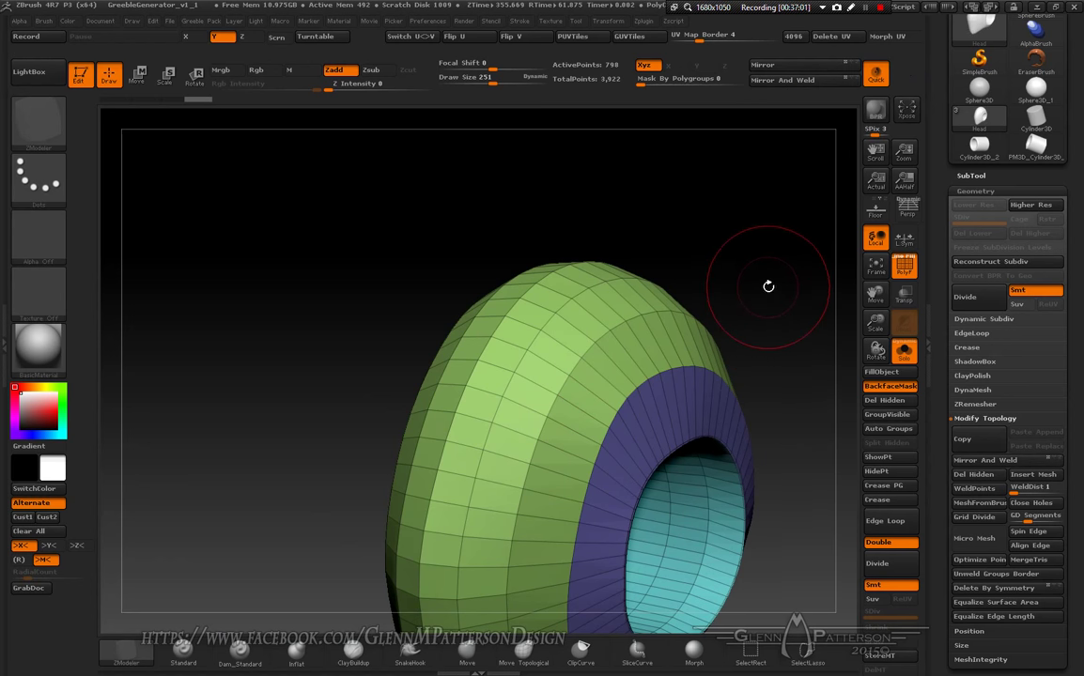
mouse_move(768, 287)
mouse_down()
mouse_move(663, 287)
mouse_move(787, 288)
mouse_up()
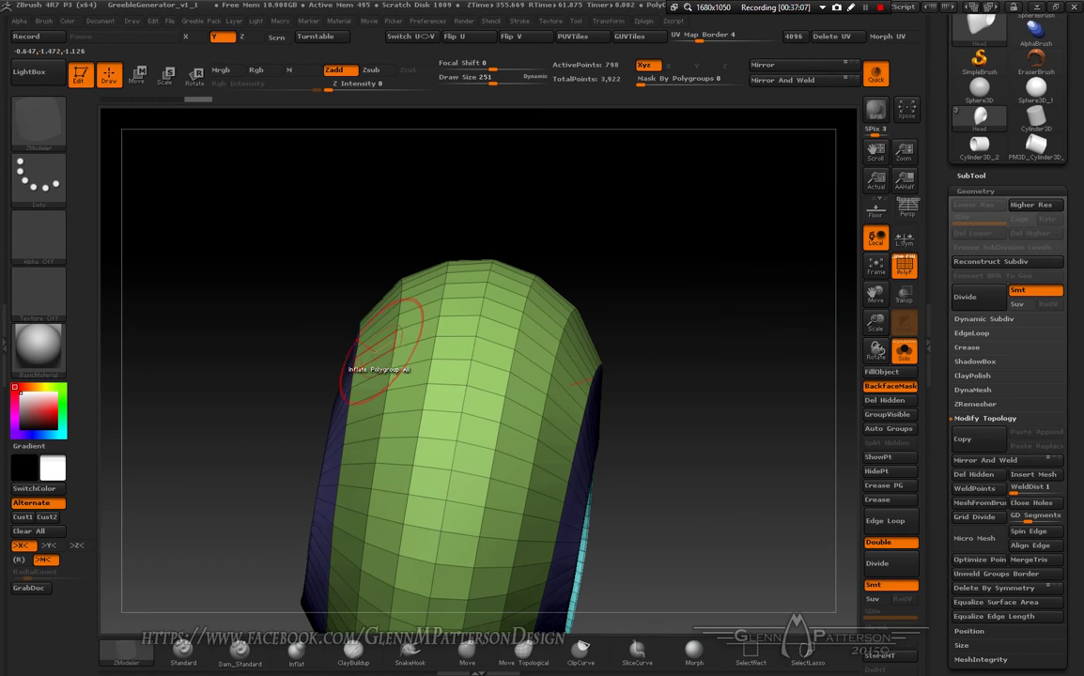
drag(726, 442, 736, 464)
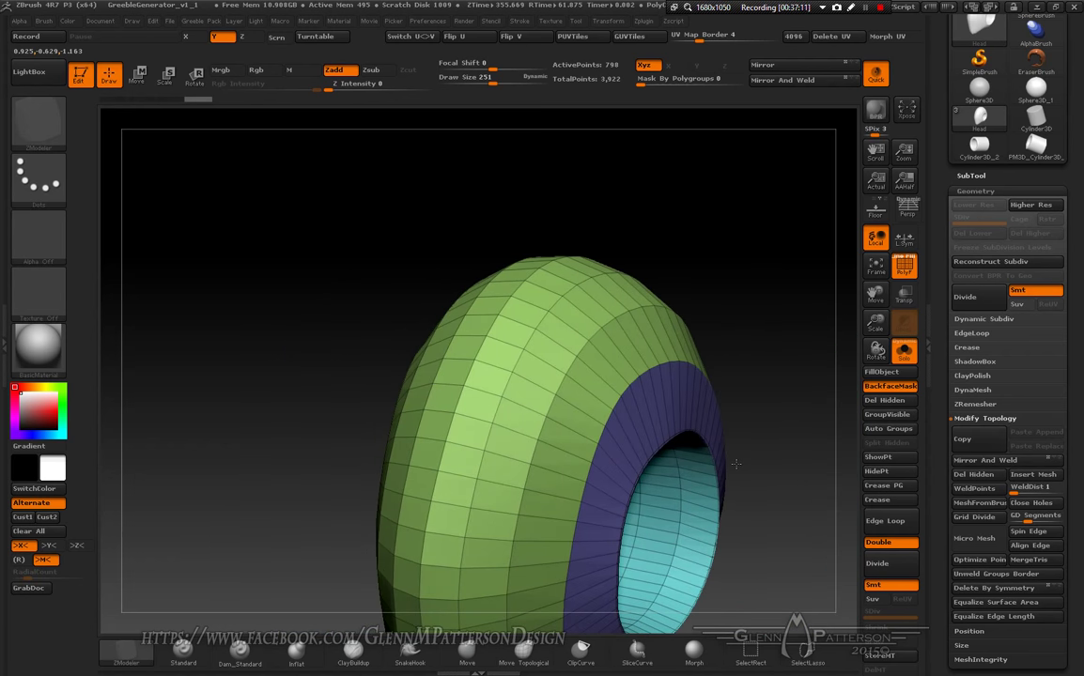
Step: Quick save the project
key(F9)
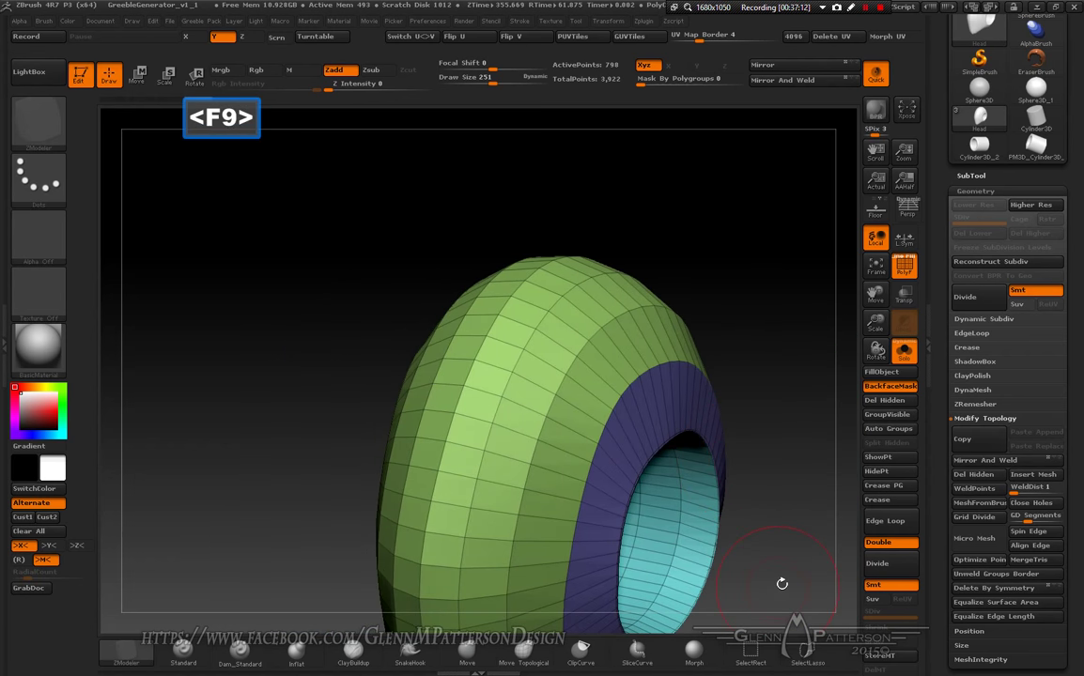
key(Up)
key(Down)
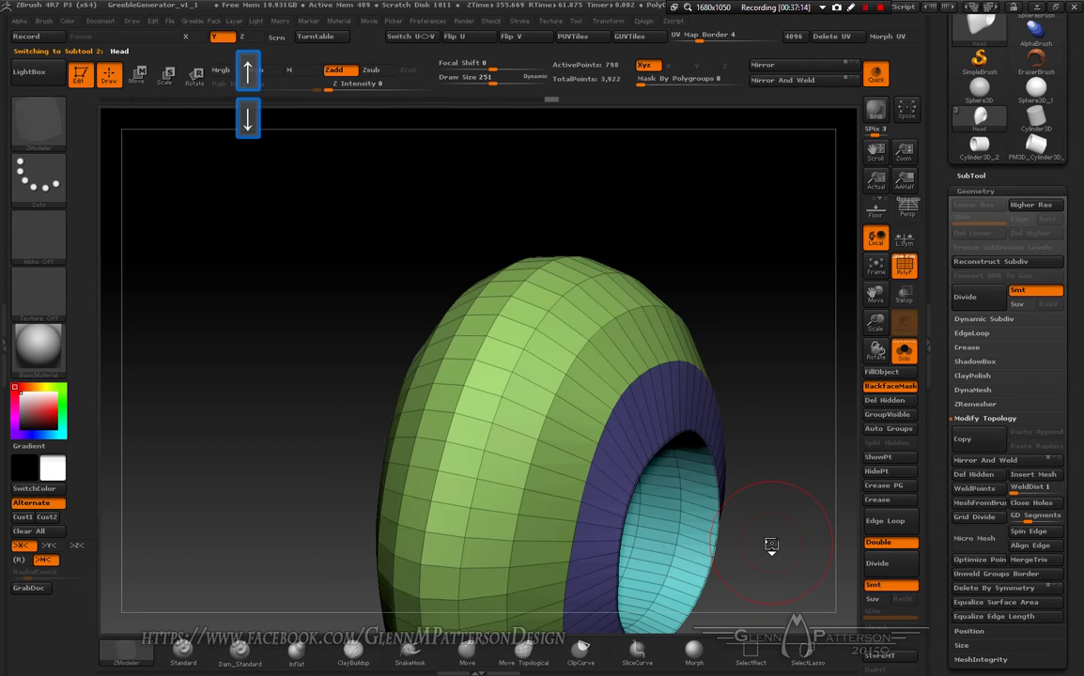
Step: Switch to the FacePlate subtool and crease the complete edge loops where the green eye band meets its lower and upper ledges
key(Down)
drag(875, 322, 927, 148)
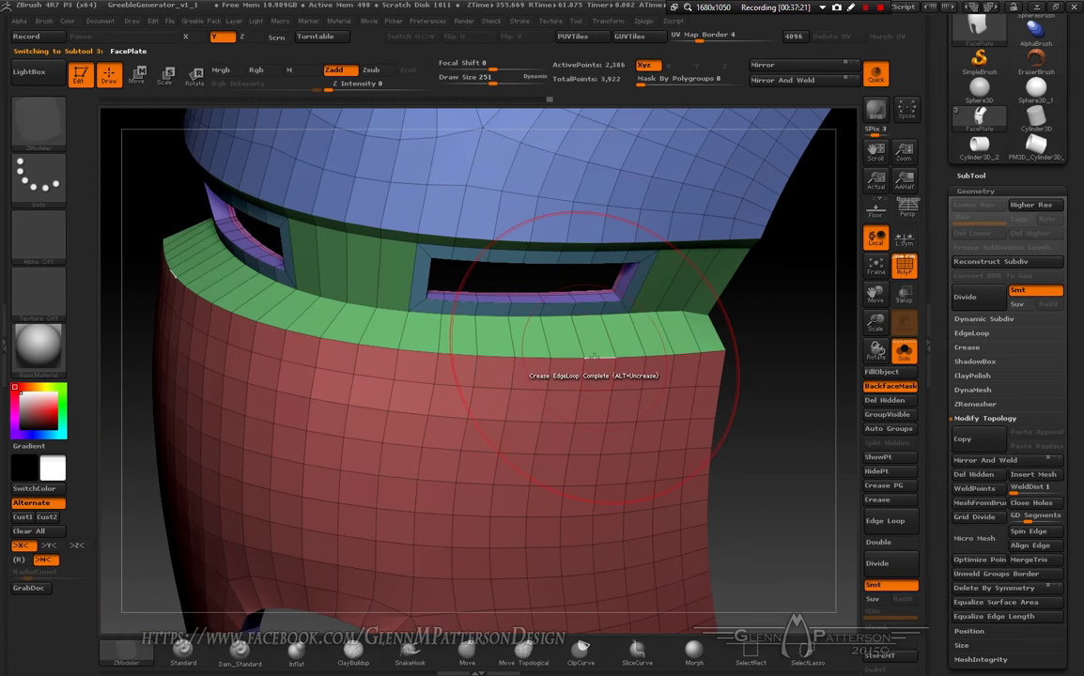
click(647, 314)
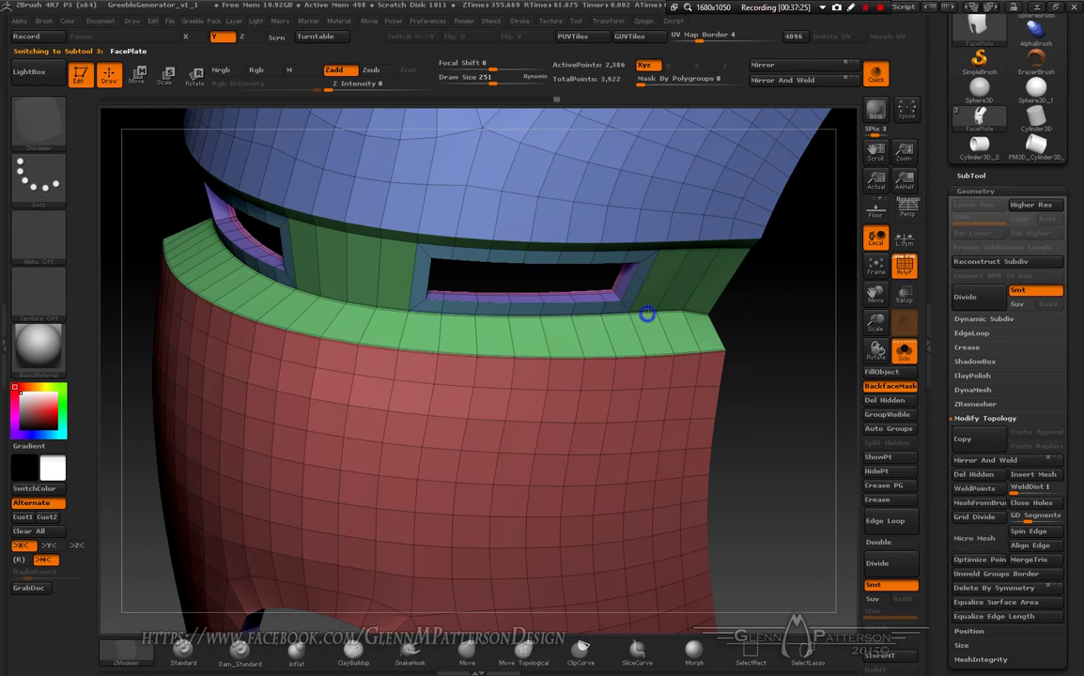
right_drag(646, 315, 628, 246)
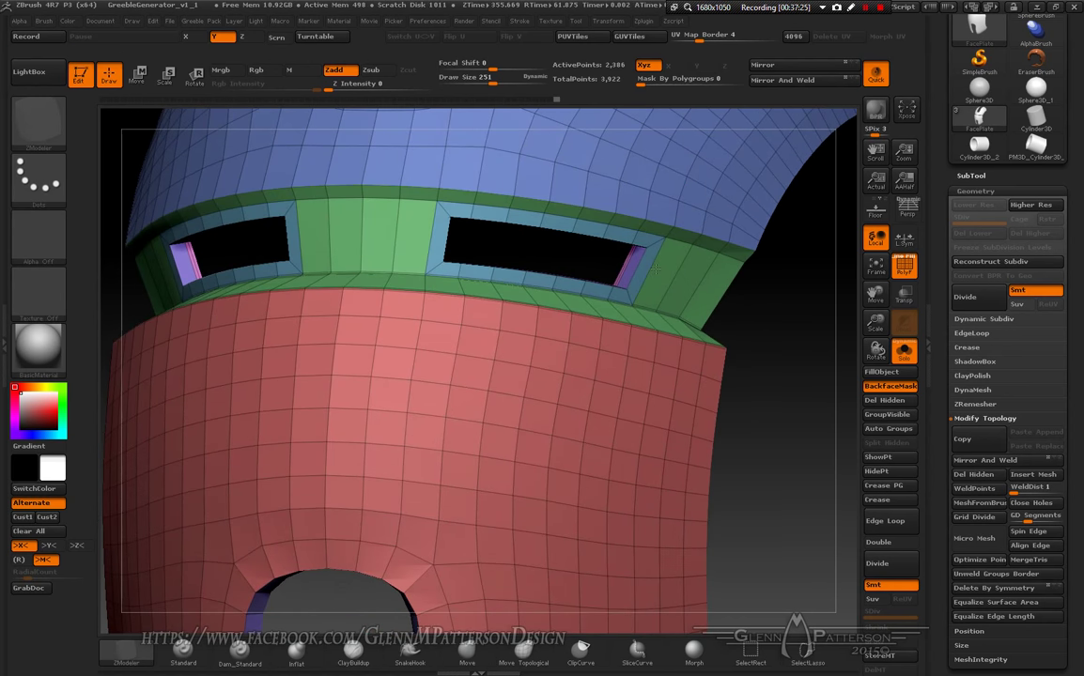
click(417, 203)
mouse_move(431, 307)
right_down()
mouse_move(348, 324)
mouse_move(424, 352)
mouse_move(428, 335)
right_up()
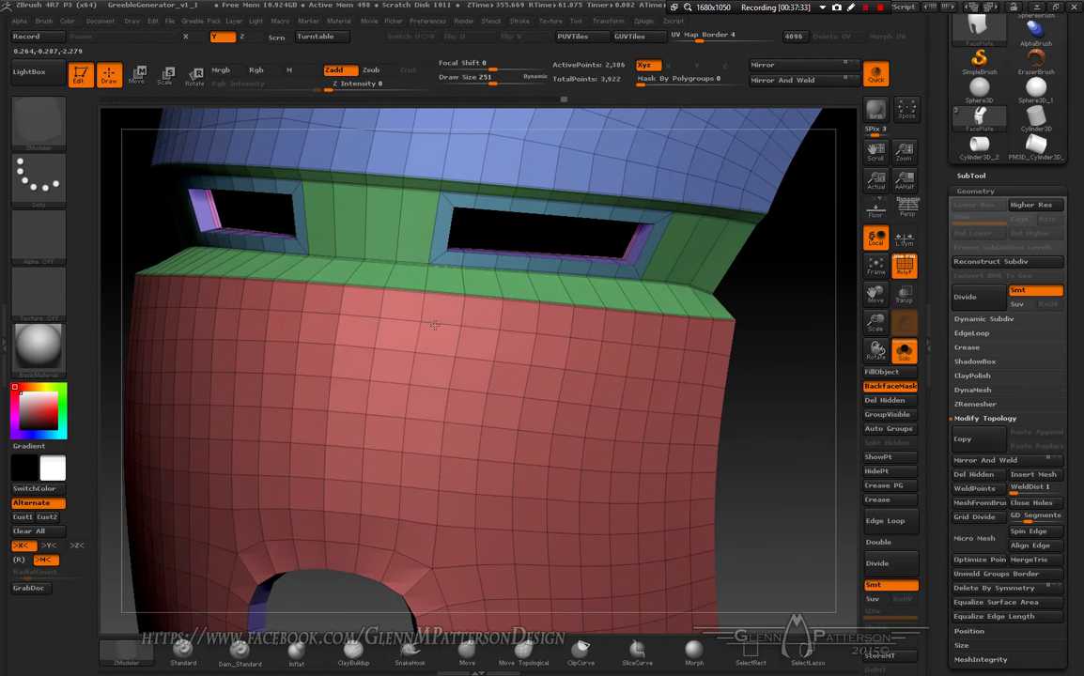
click(893, 485)
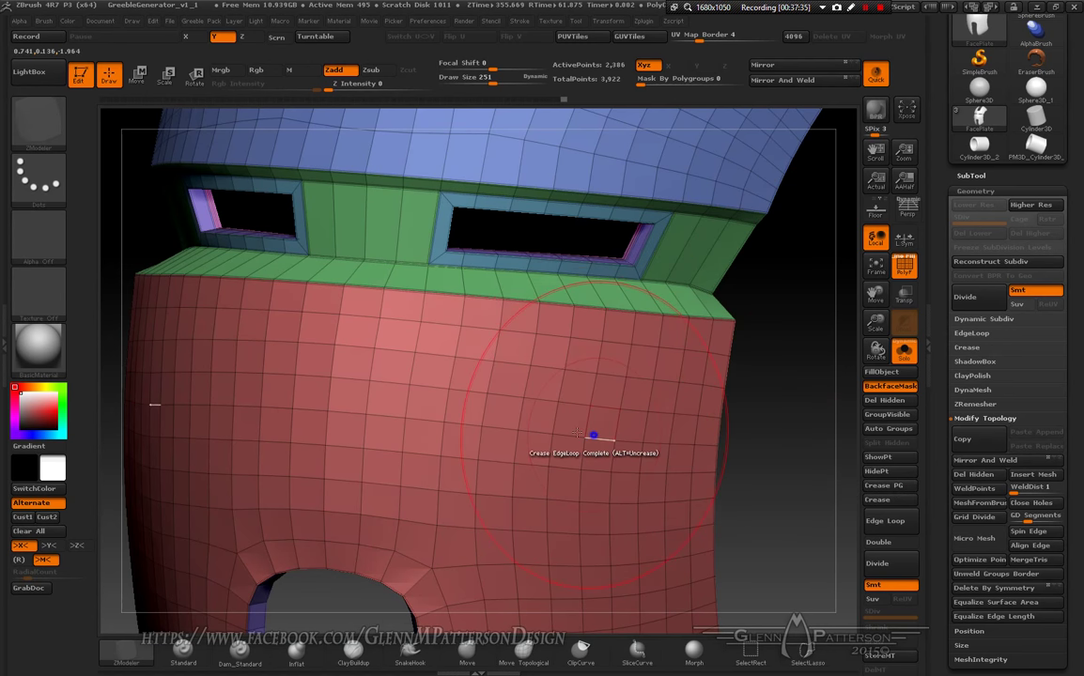
Step: Preview the FacePlate's creased edges with Dynamic Subdiv and switch the preview off
right_drag(593, 437, 487, 410)
drag(487, 410, 576, 442)
click(982, 320)
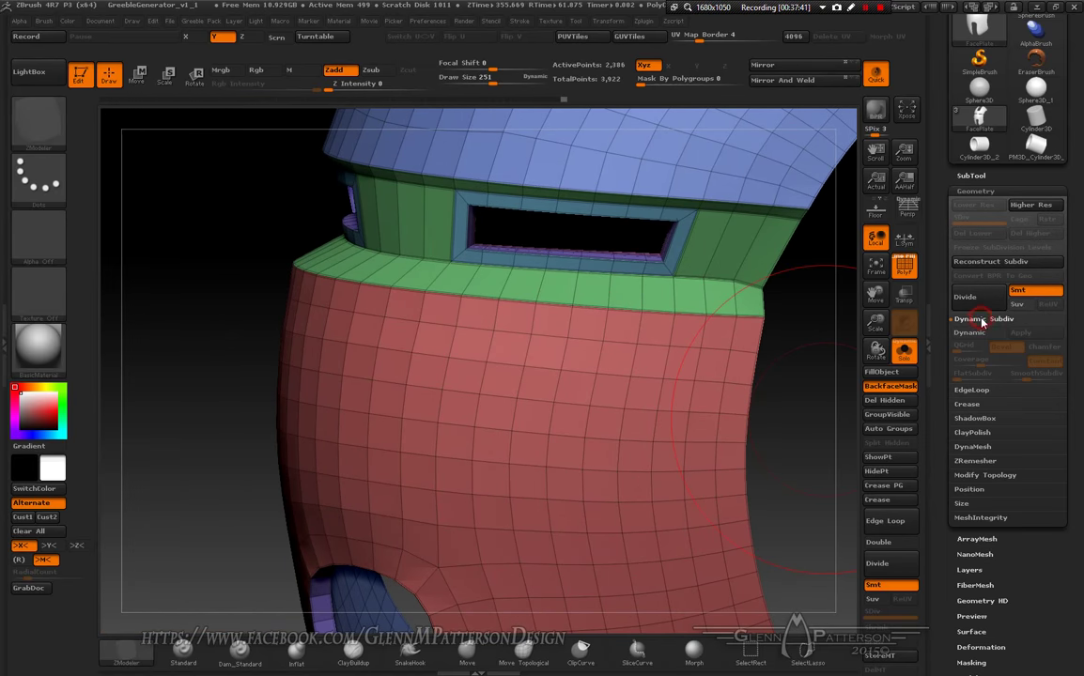
click(971, 334)
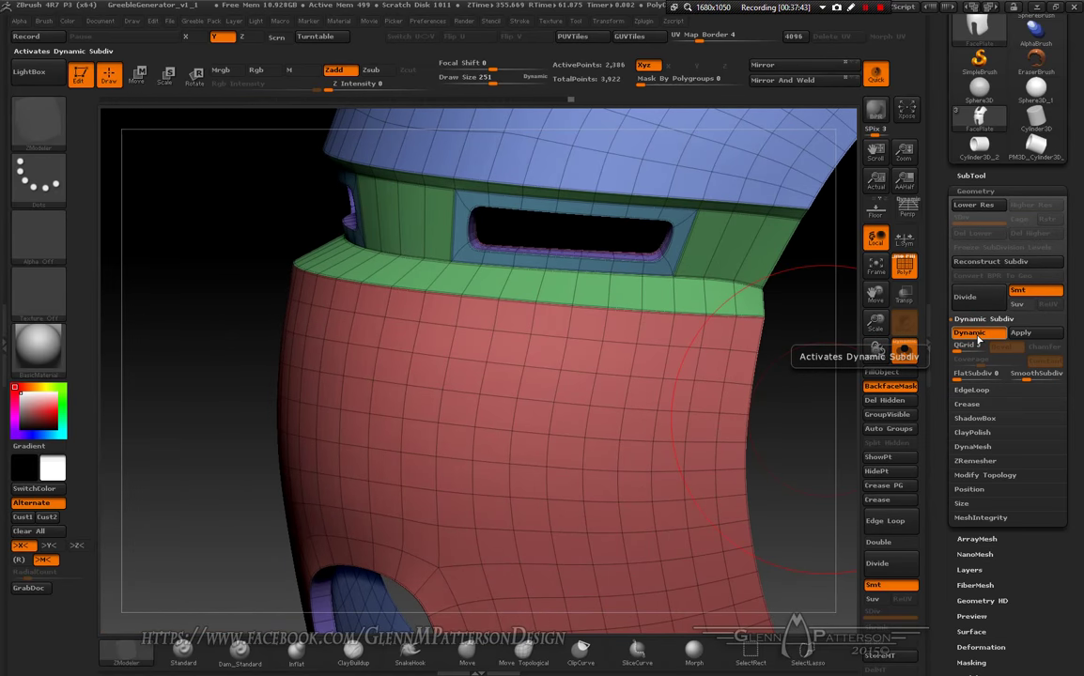
mouse_move(557, 441)
mouse_down()
mouse_move(550, 375)
mouse_move(673, 401)
mouse_move(628, 396)
mouse_move(632, 374)
mouse_up()
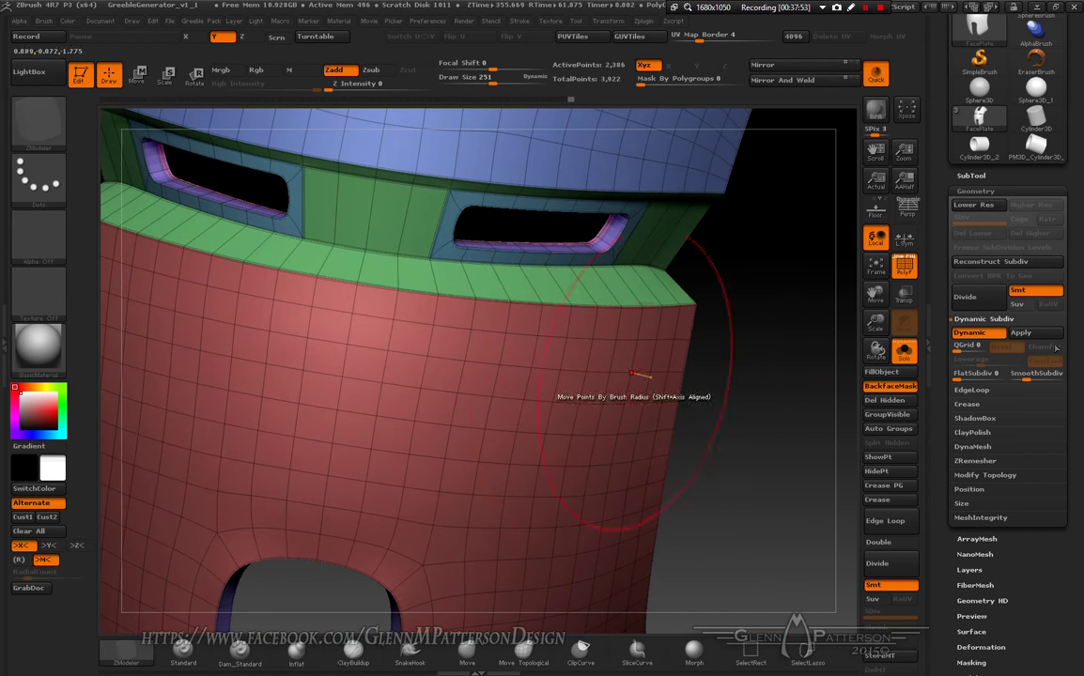
click(903, 322)
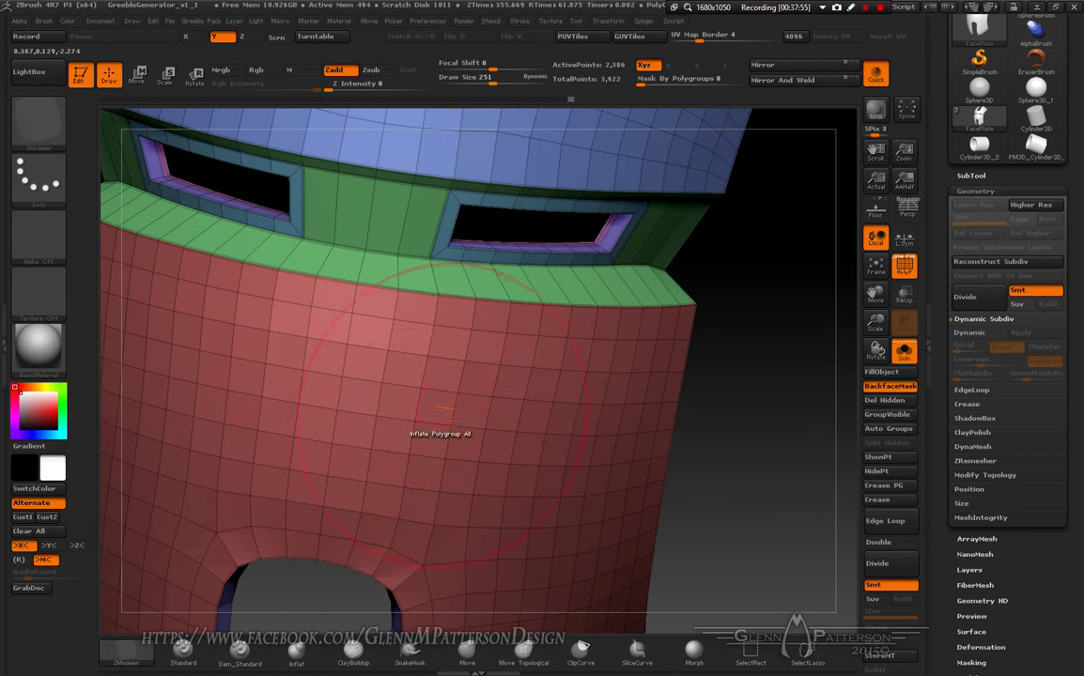
Step: Isolate the FacePlate's green eye band and blue eye-frame polygroups, hiding the rest of the mesh
mouse_move(441, 408)
mouse_down()
mouse_move(476, 425)
mouse_move(453, 420)
mouse_up()
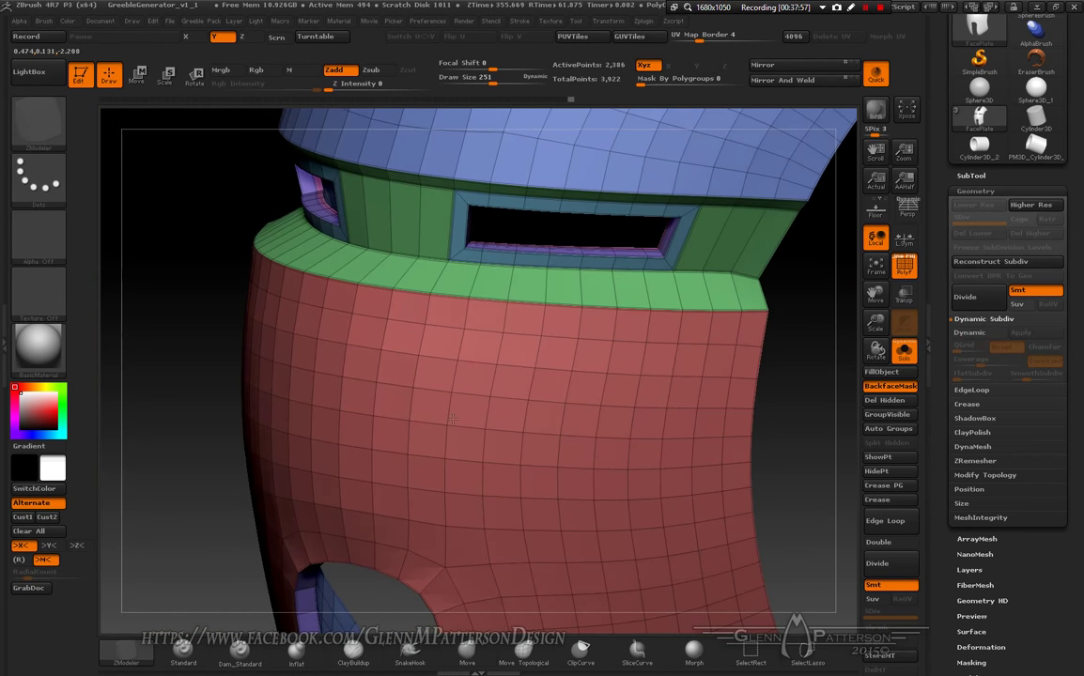
mouse_move(668, 427)
right_down()
mouse_move(611, 427)
mouse_move(680, 439)
mouse_move(633, 432)
mouse_move(659, 435)
right_up()
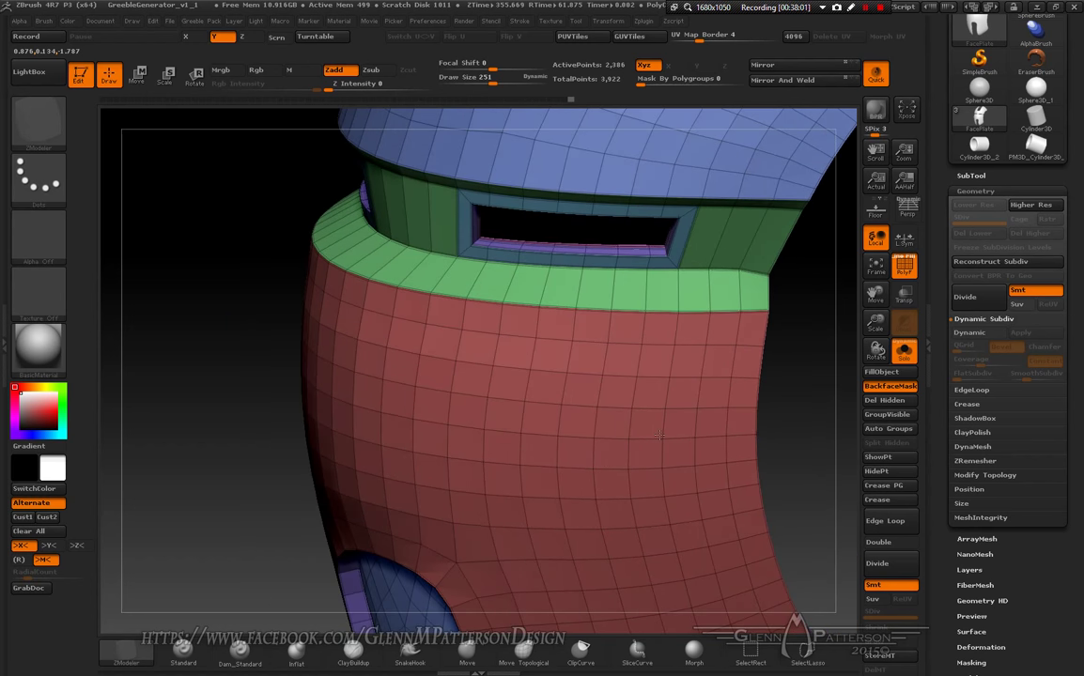
drag(662, 438, 662, 414)
key(ctrl+shift)
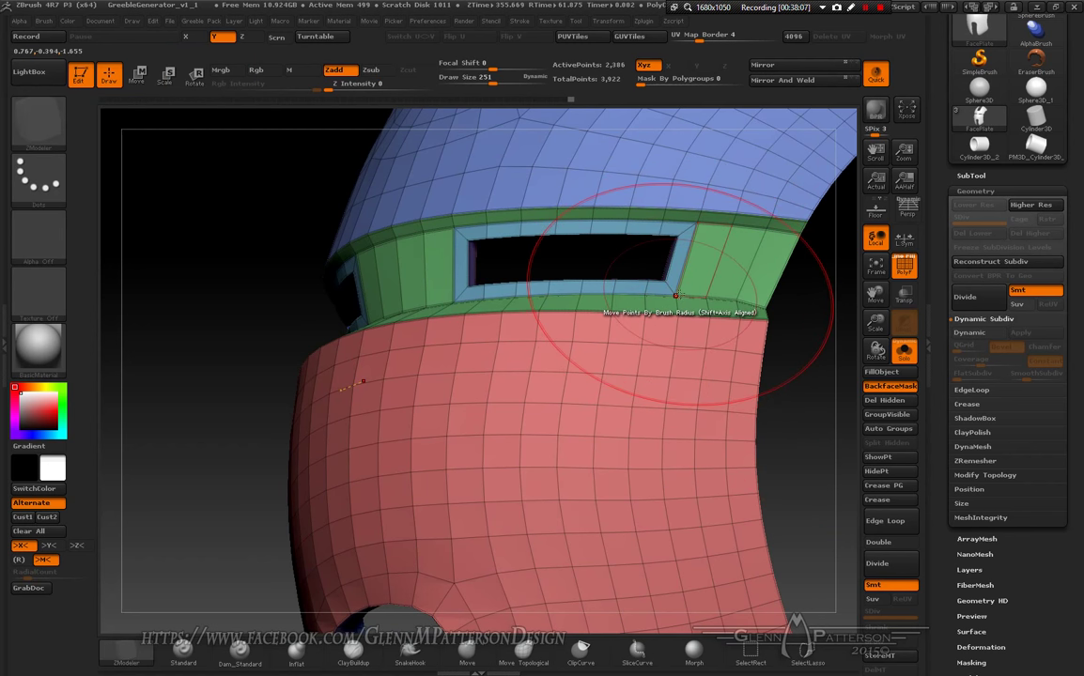
key(ctrl+shift)
key(ctrl+shift)
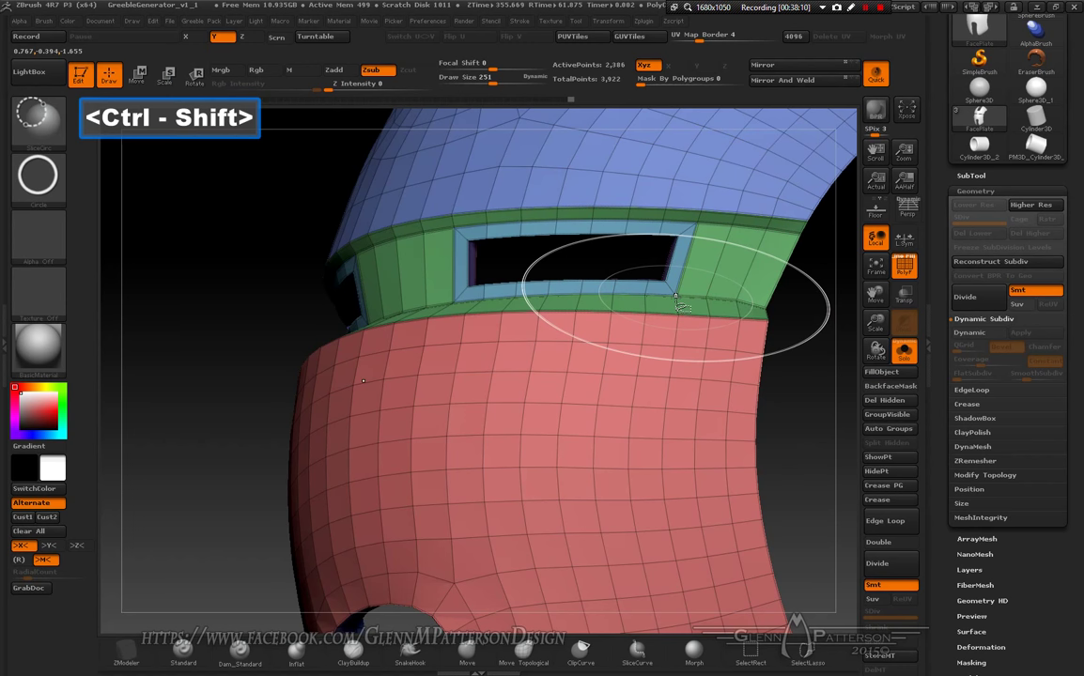
ctrl+shift+click(676, 296)
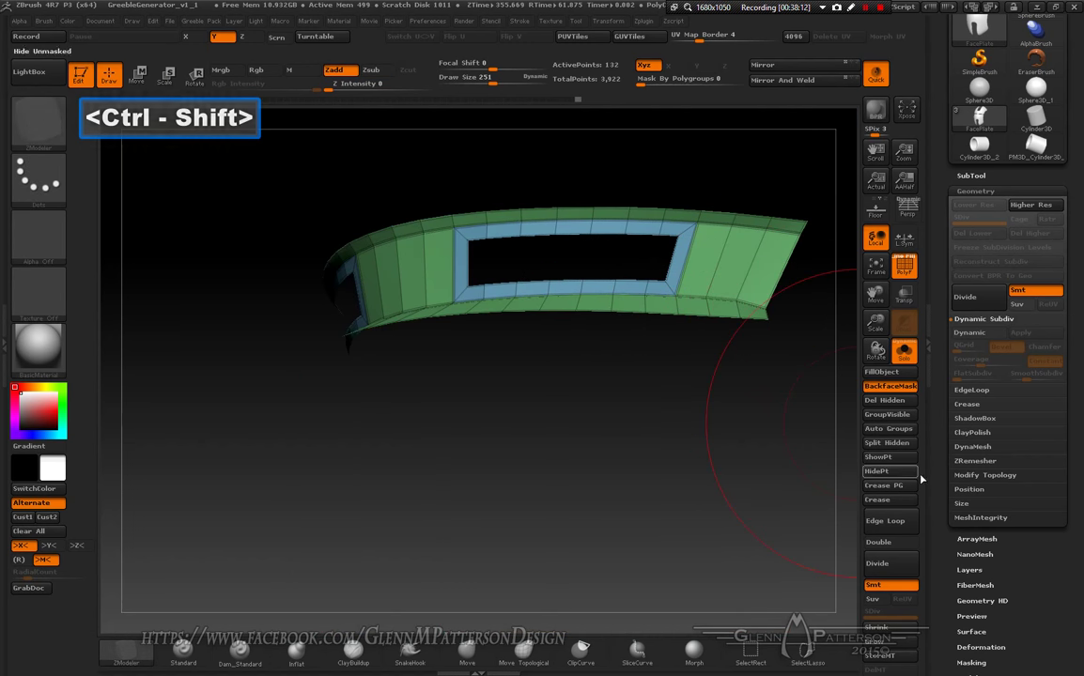
Step: Merge the visible green eye band and blue eye-frame faces of the FacePlate into a single polygroup
scroll(1018, 617, down, 5)
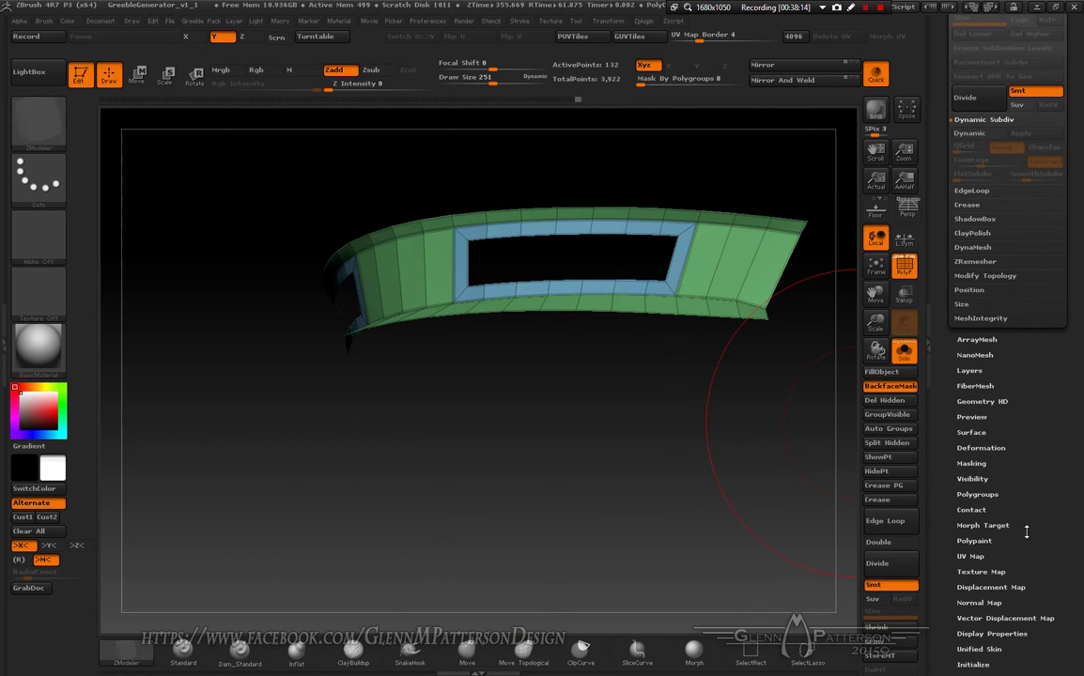
click(975, 495)
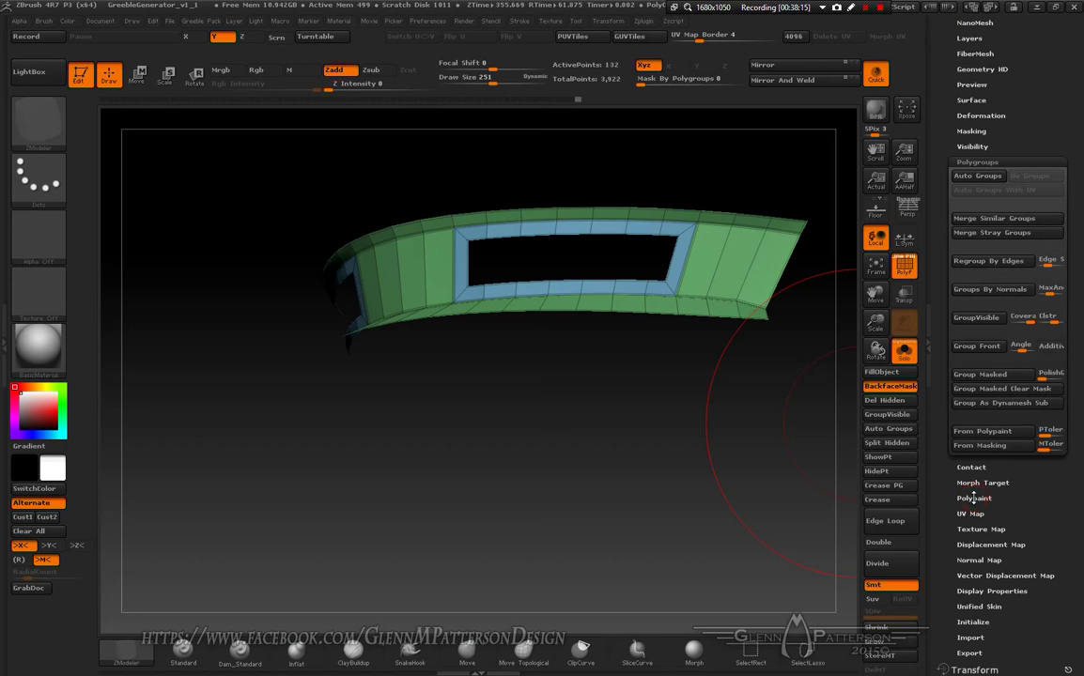
click(978, 318)
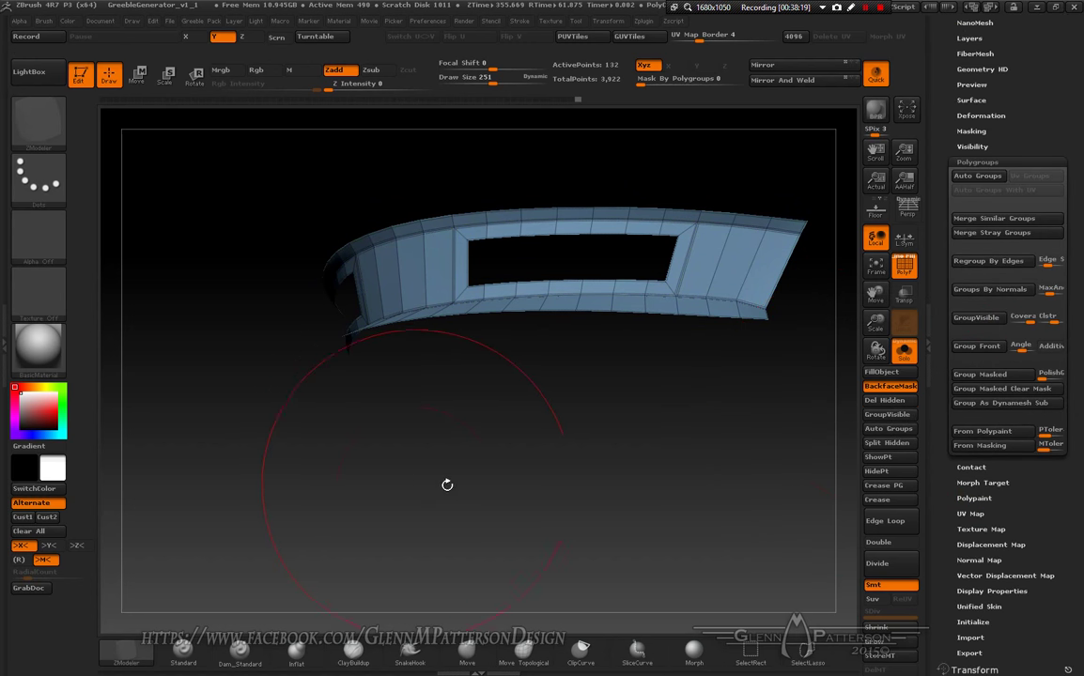
Step: Isolate the merged eye band together with the red lower-face polygroup and combine them into one polygroup
ctrl+shift+click(625, 447)
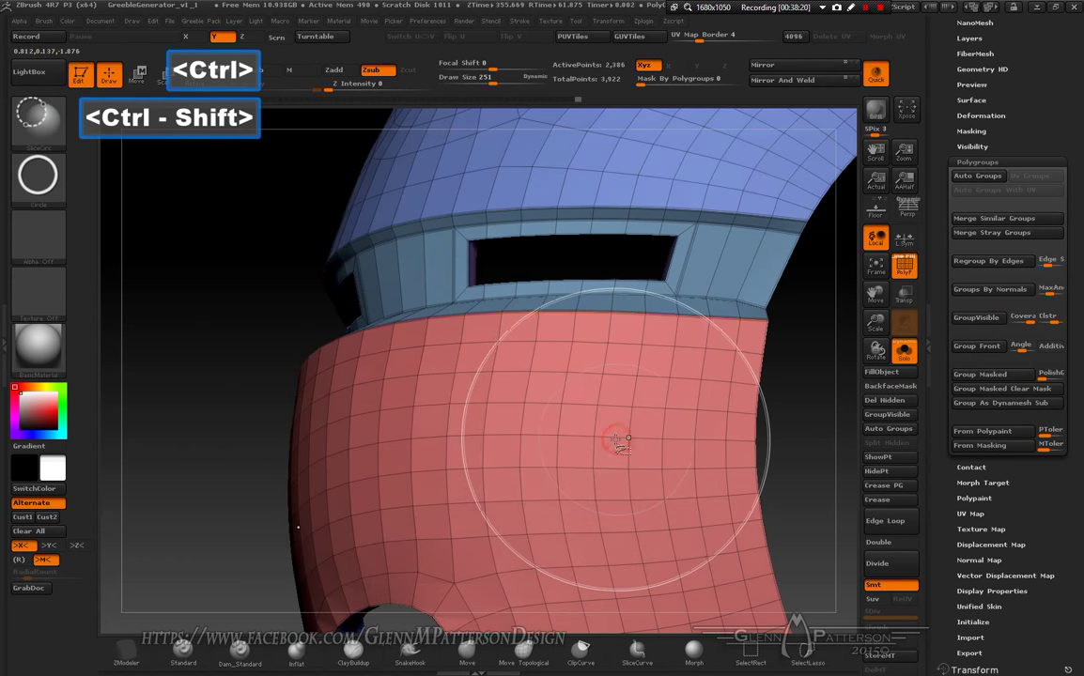
ctrl+shift+click(707, 320)
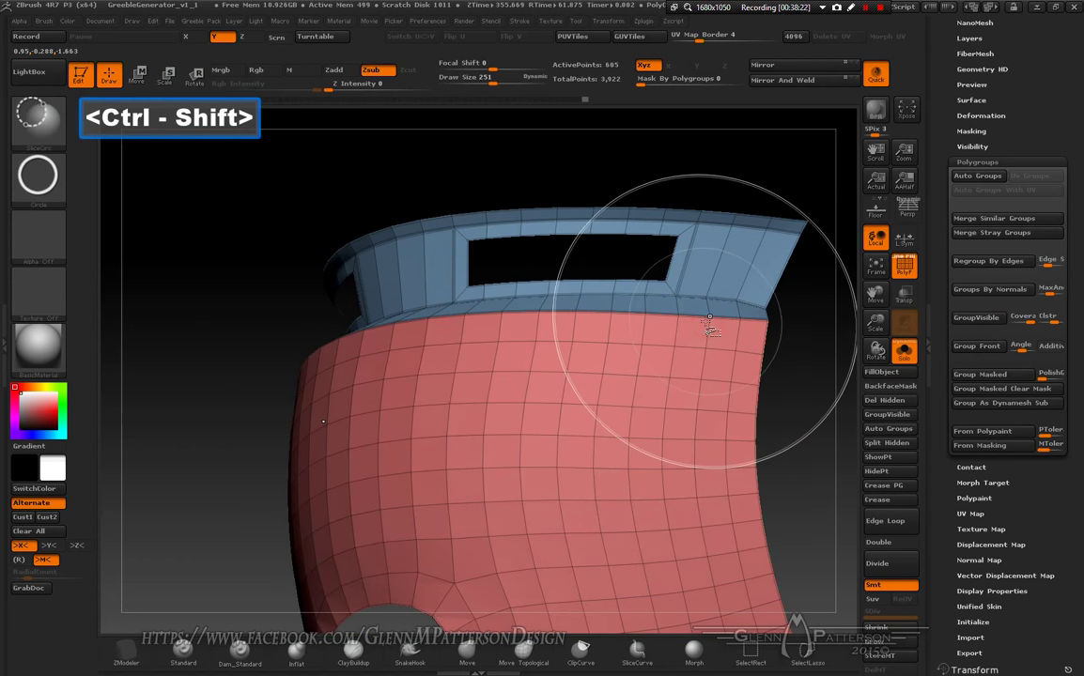
click(889, 414)
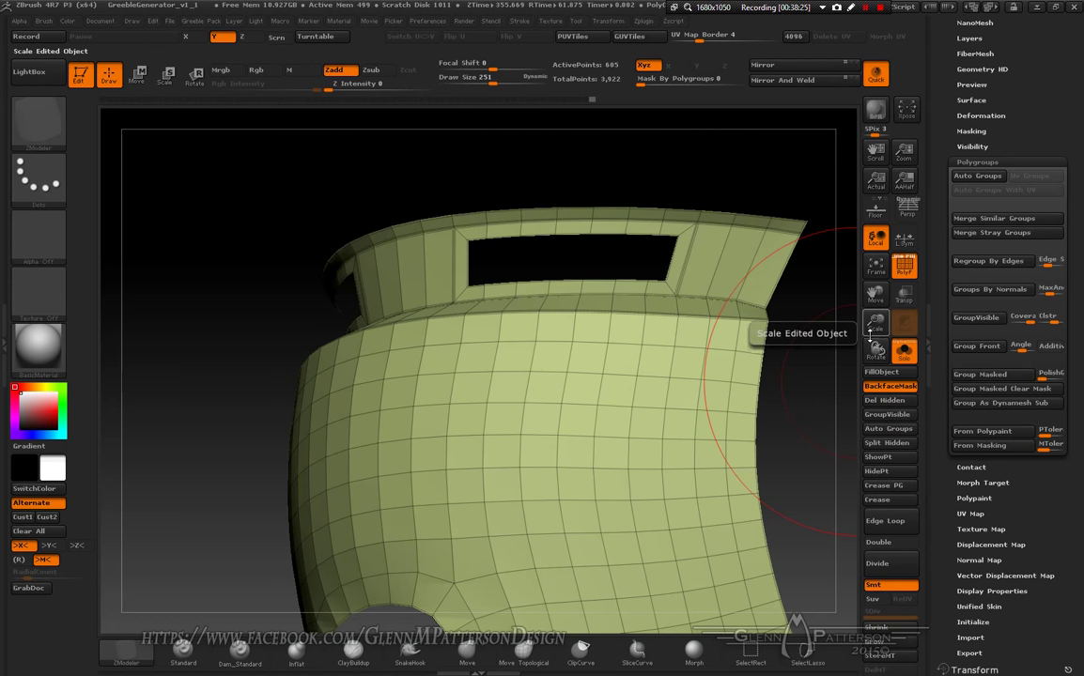
Step: Isolate the blue forehead polygroup together with the combined lower face and eye band, and group them as one outer shell
drag(875, 328, 846, 370)
ctrl+shift+click(765, 513)
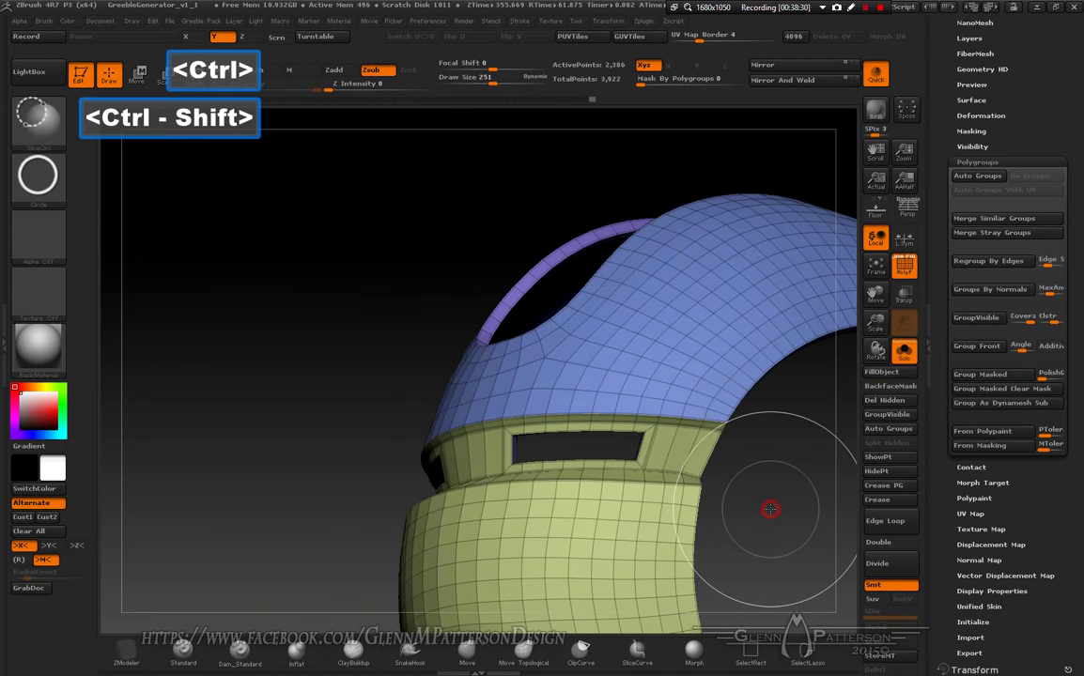
ctrl+shift+click(551, 410)
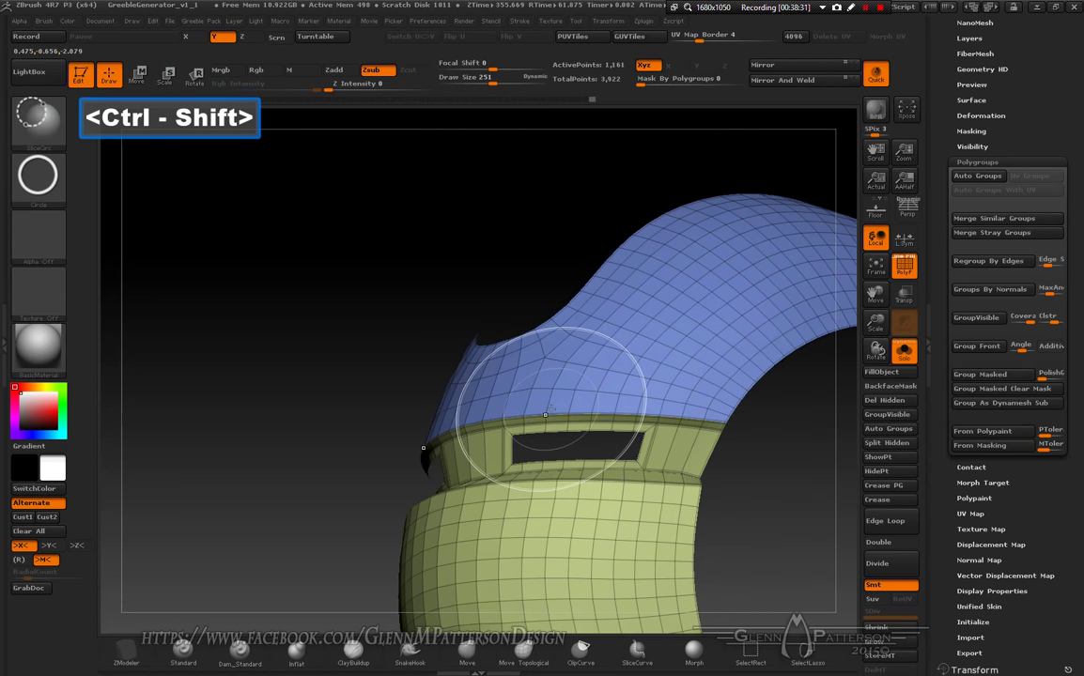
click(910, 414)
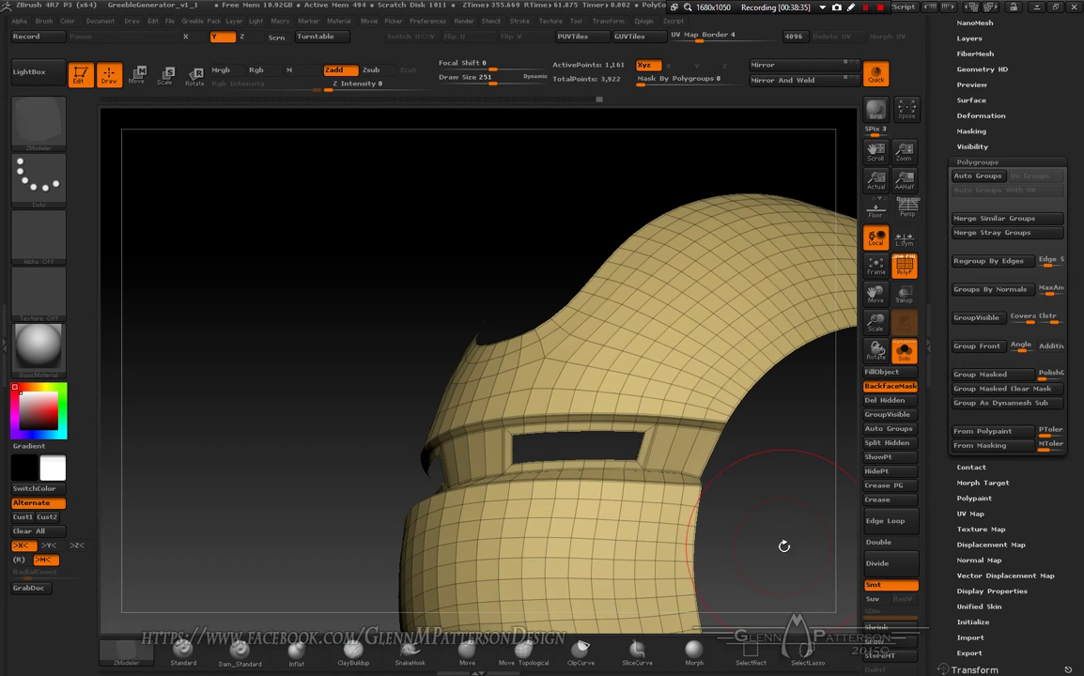
Step: Turn on double-sided display and unhide the rest of the FacePlate mesh
drag(718, 500, 610, 516)
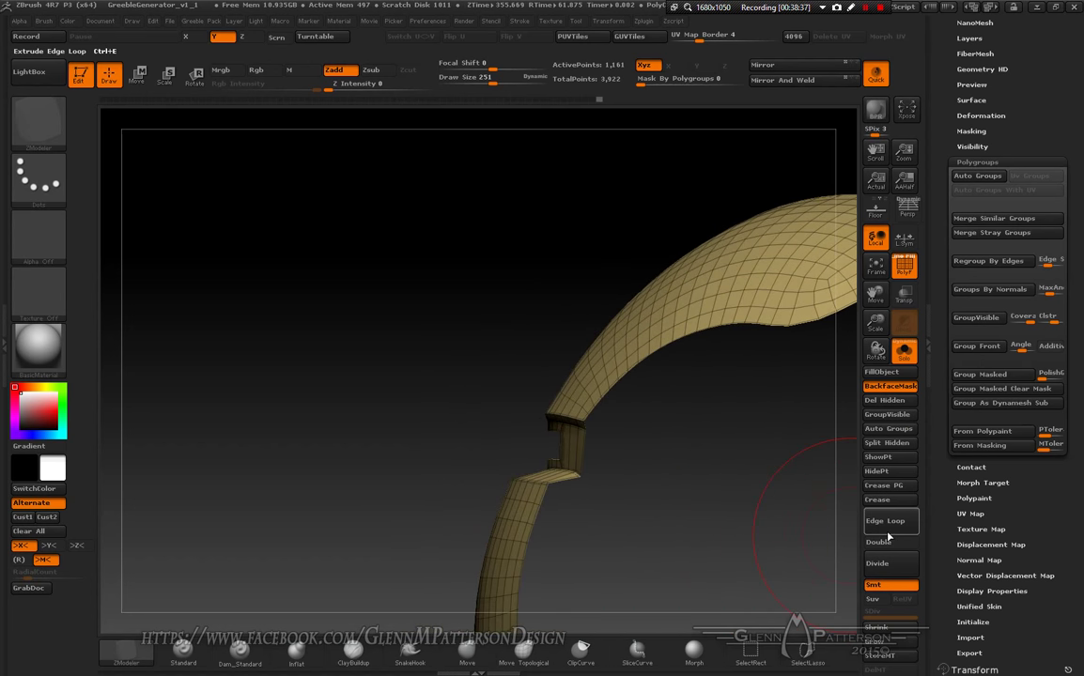
click(880, 543)
mouse_move(314, 447)
mouse_down()
mouse_move(291, 414)
mouse_move(315, 466)
mouse_up()
ctrl+shift+click(322, 435)
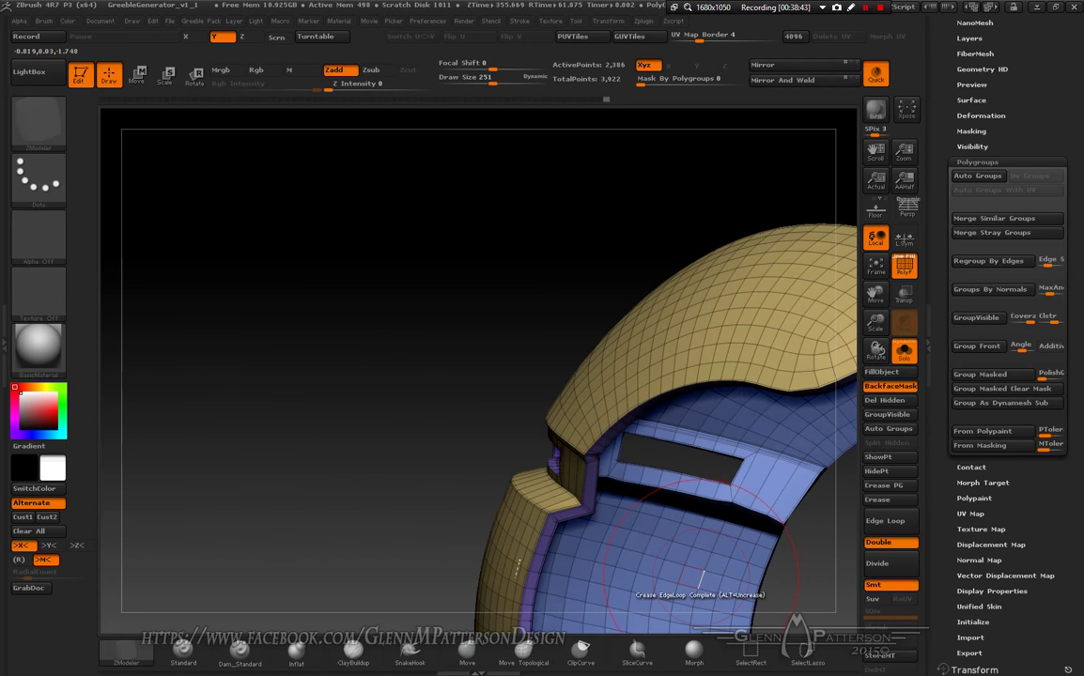
Step: Isolate the FacePlate's blue inner shell and purple rim faces, regroup them with Auto Groups, and unhide the whole mesh
key(ctrl)
ctrl+shift+drag(653, 442, 533, 587)
mouse_move(404, 507)
mouse_down()
mouse_move(567, 484)
mouse_move(738, 491)
mouse_up()
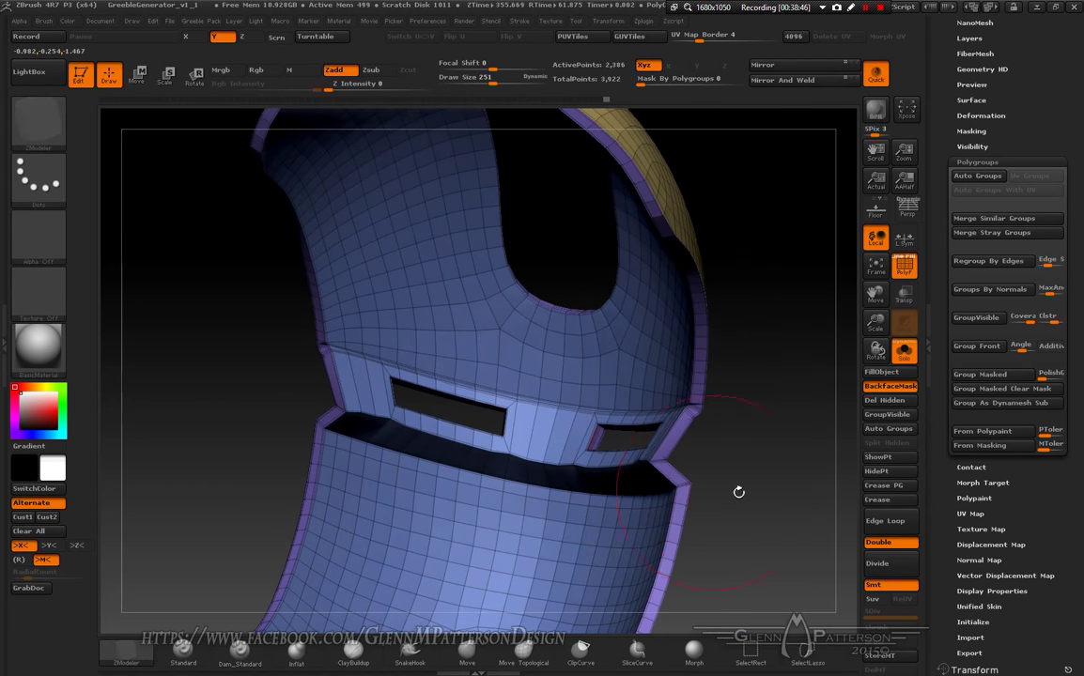
ctrl+shift+click(652, 461)
ctrl+shift+drag(651, 461, 653, 463)
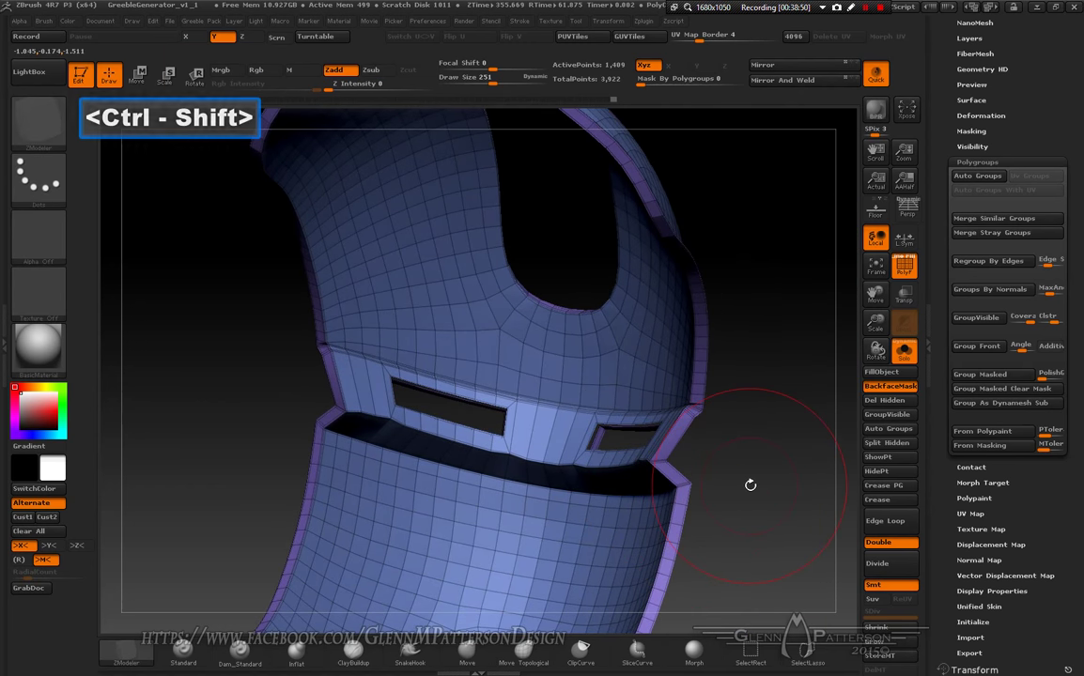
mouse_move(764, 488)
mouse_down()
mouse_move(682, 488)
mouse_move(746, 489)
mouse_move(700, 491)
mouse_move(742, 486)
mouse_move(763, 469)
mouse_move(718, 488)
mouse_up()
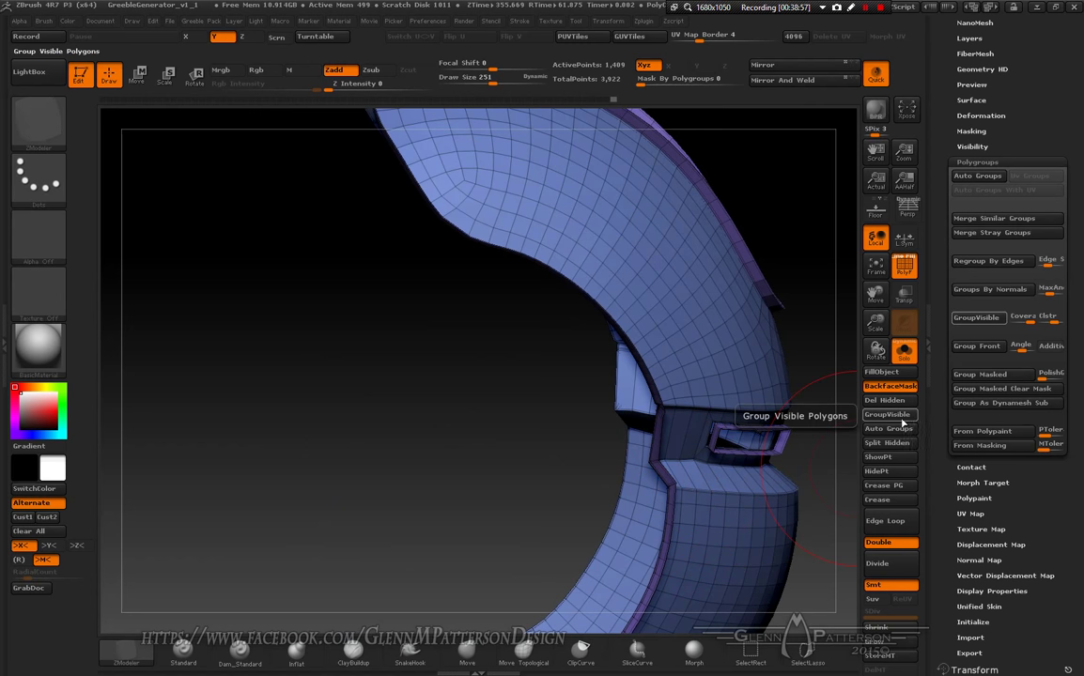
click(899, 431)
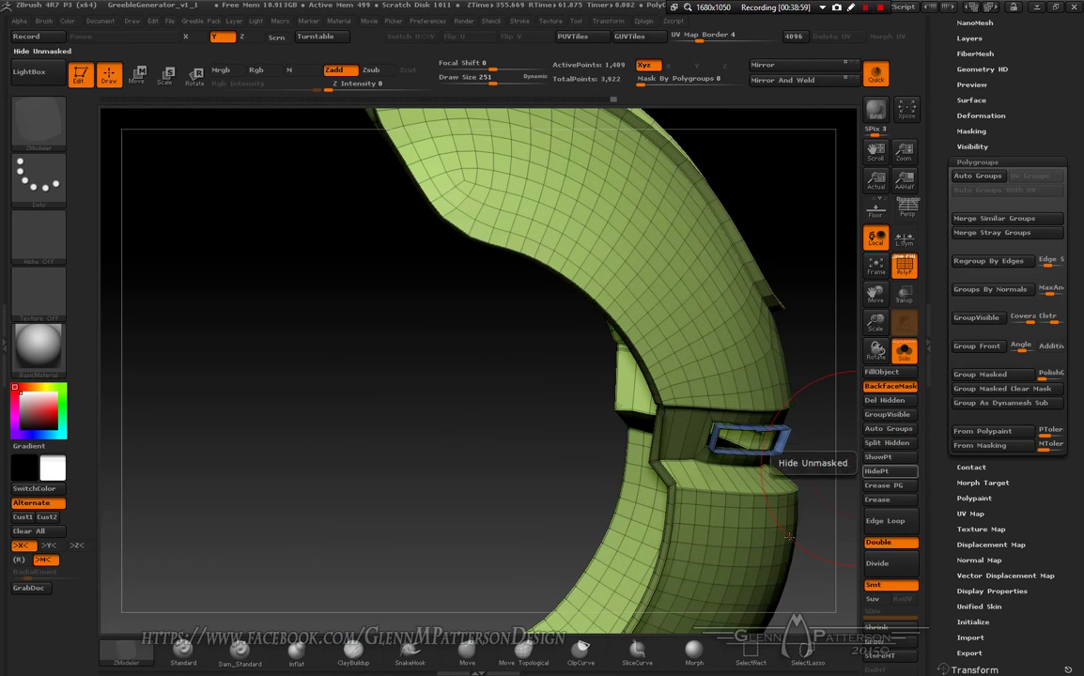
mouse_move(751, 519)
mouse_down()
mouse_move(792, 532)
mouse_move(744, 516)
mouse_up()
right_drag(744, 517, 737, 516)
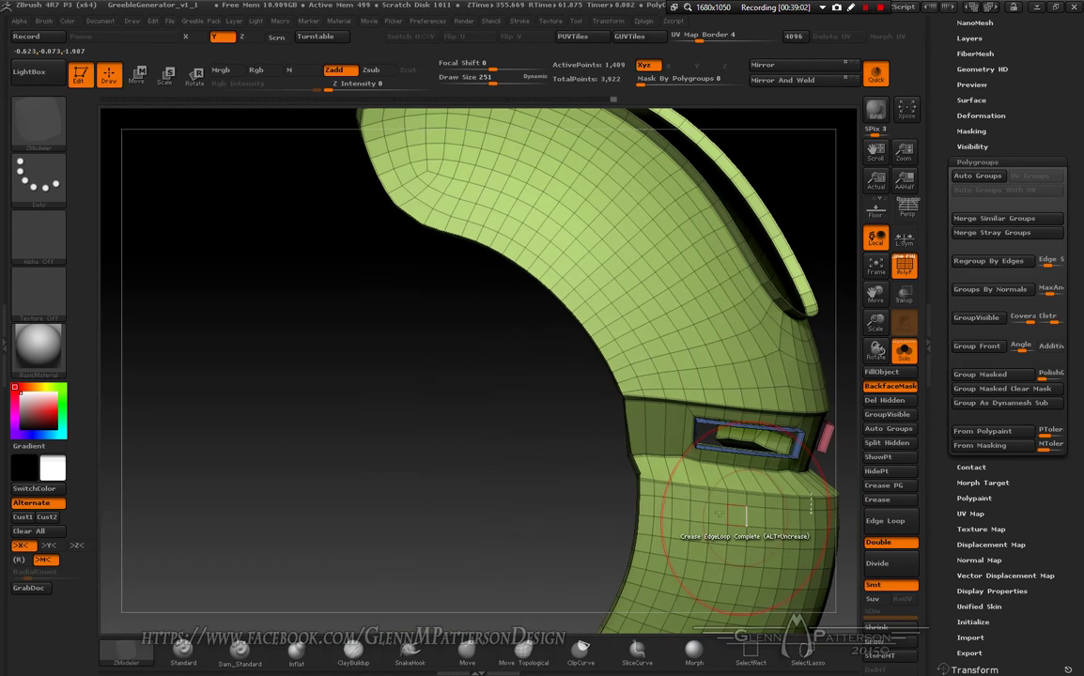
ctrl+shift+click(442, 480)
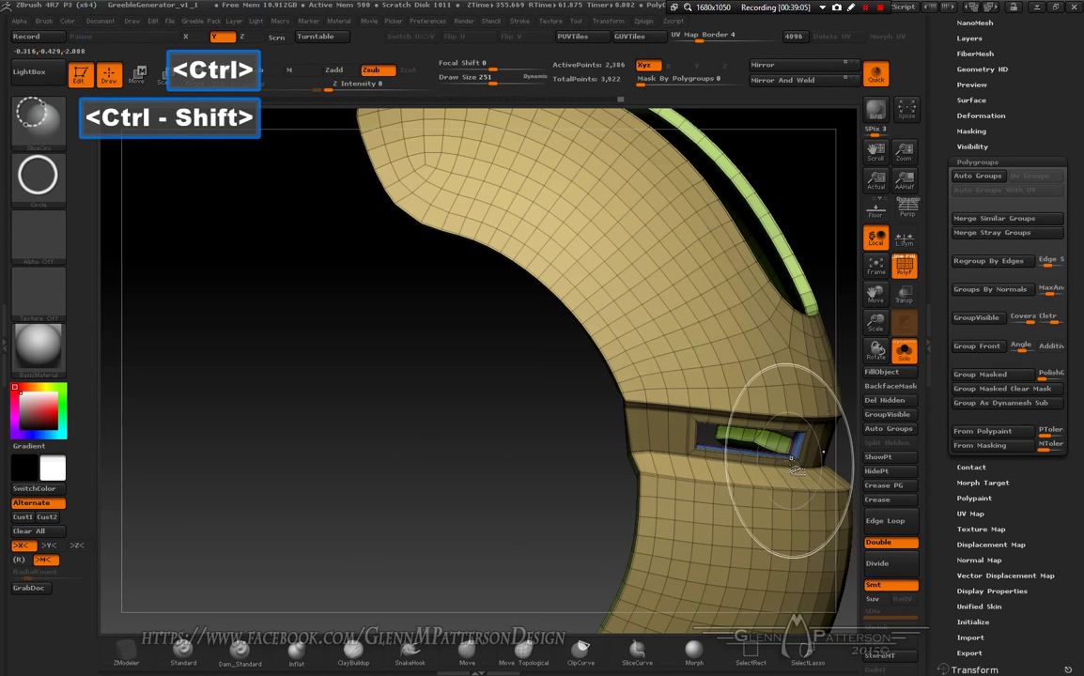
ctrl+shift+drag(798, 463, 796, 460)
mouse_move(507, 470)
mouse_down()
mouse_move(537, 483)
mouse_move(624, 477)
mouse_move(525, 483)
mouse_move(563, 481)
mouse_move(549, 450)
mouse_move(508, 470)
mouse_move(530, 483)
mouse_move(454, 500)
mouse_up()
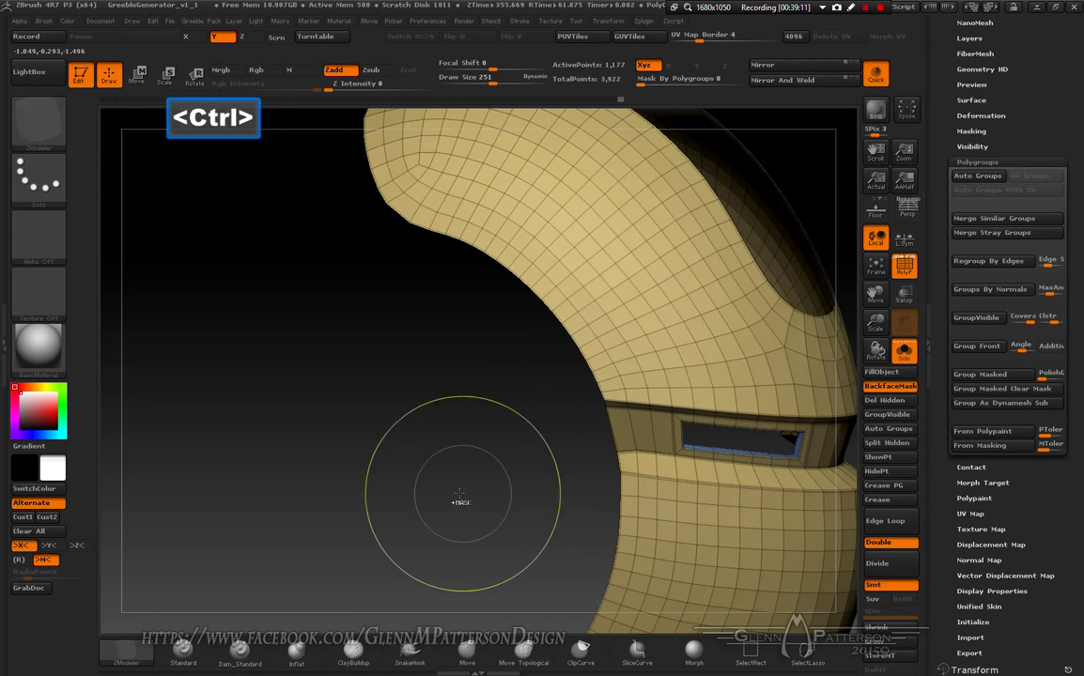
key(ctrl+shift)
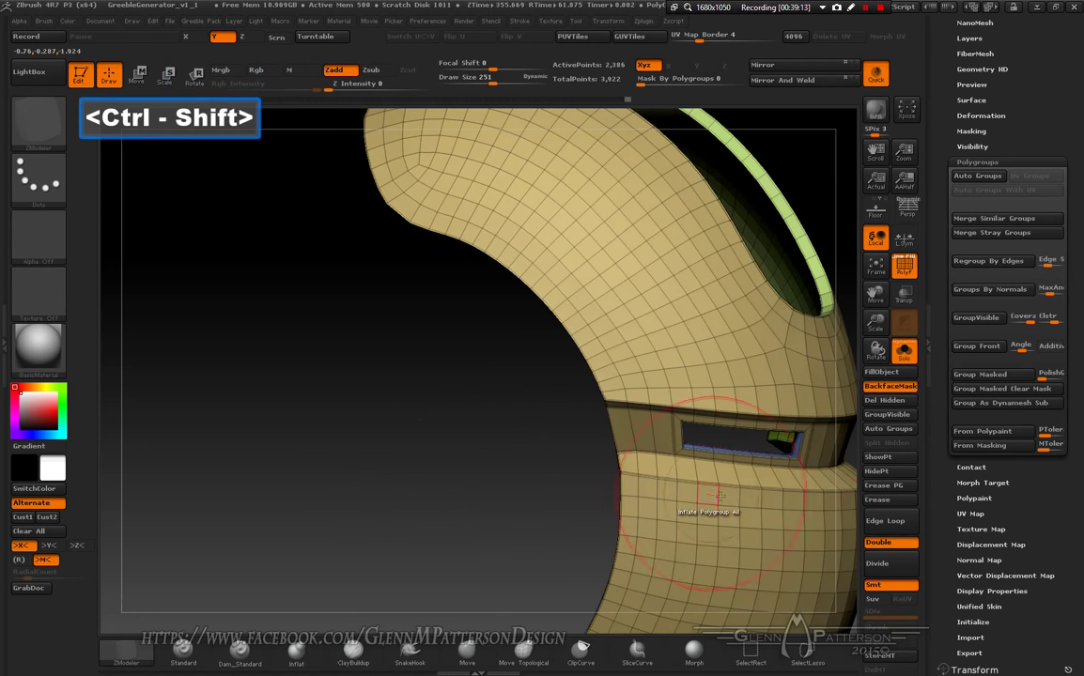
Step: Isolate the outer shell with the blue strip inside the eye opening and merge them into one polygroup
mouse_move(740, 499)
mouse_down()
mouse_move(769, 498)
mouse_move(685, 498)
mouse_move(757, 499)
mouse_move(798, 469)
mouse_up()
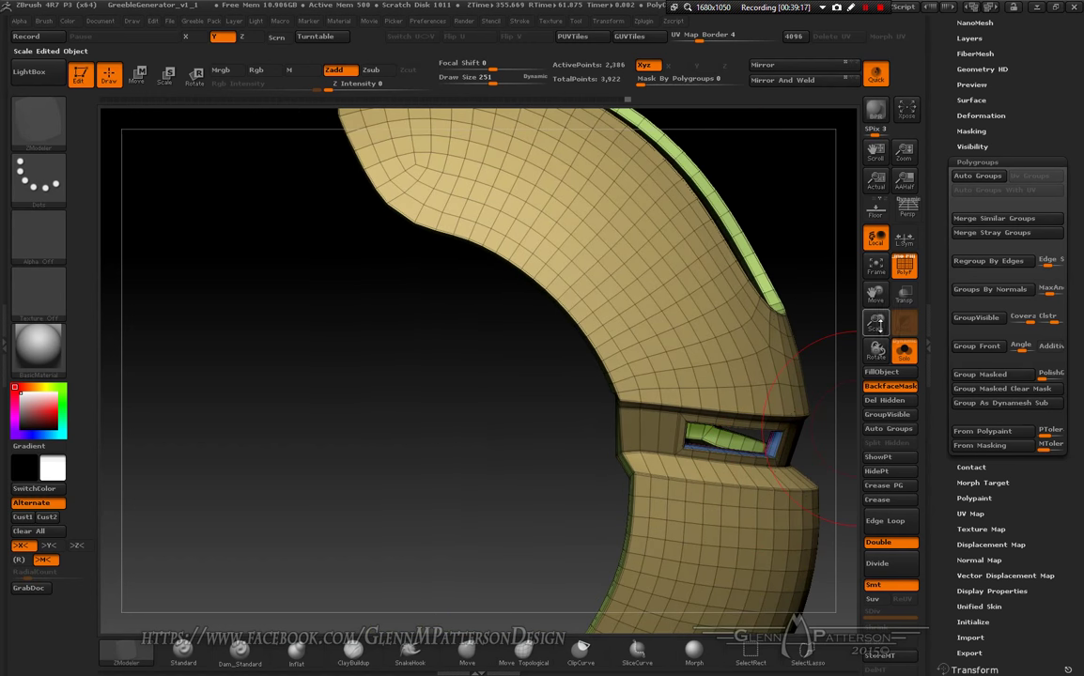
drag(880, 324, 876, 428)
drag(874, 289, 691, 508)
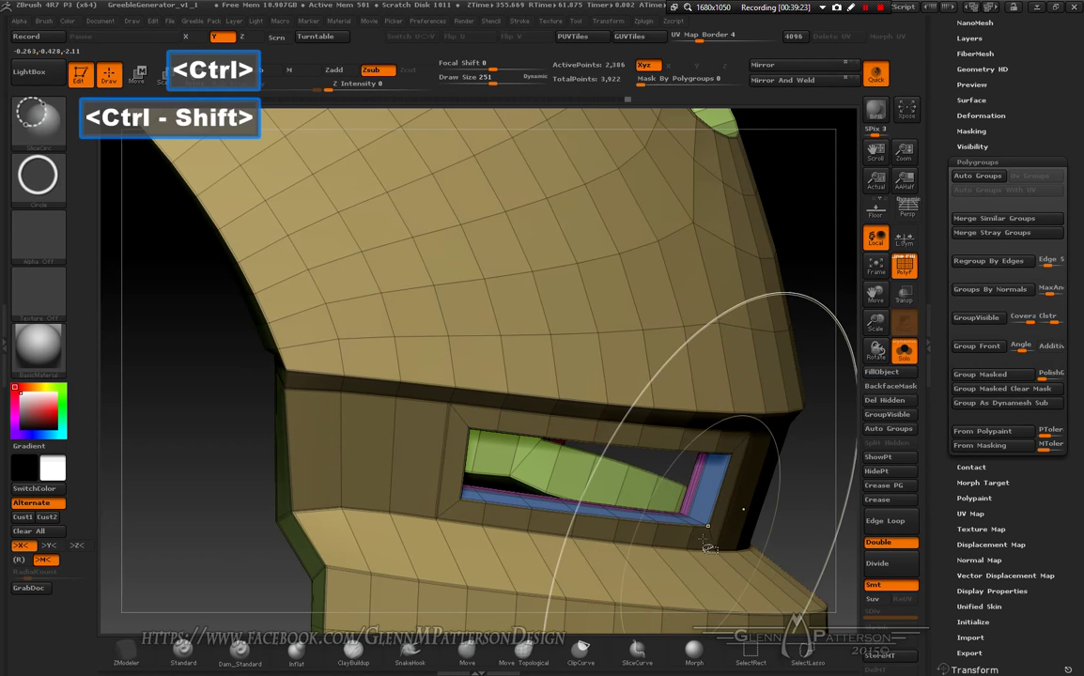
ctrl+shift+click(708, 527)
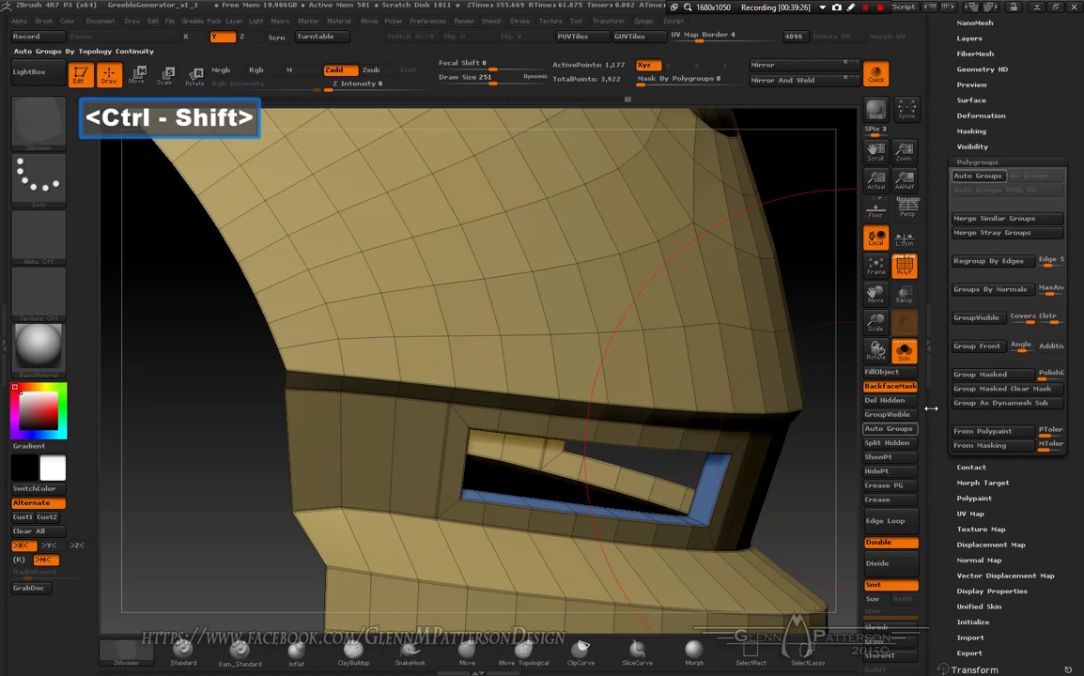
click(900, 418)
Step: Isolate the outer shell with the pink strip inside the other eye opening, merge them into one polygroup, and unhide the whole mesh
drag(807, 522, 663, 519)
ctrl+shift+click(482, 518)
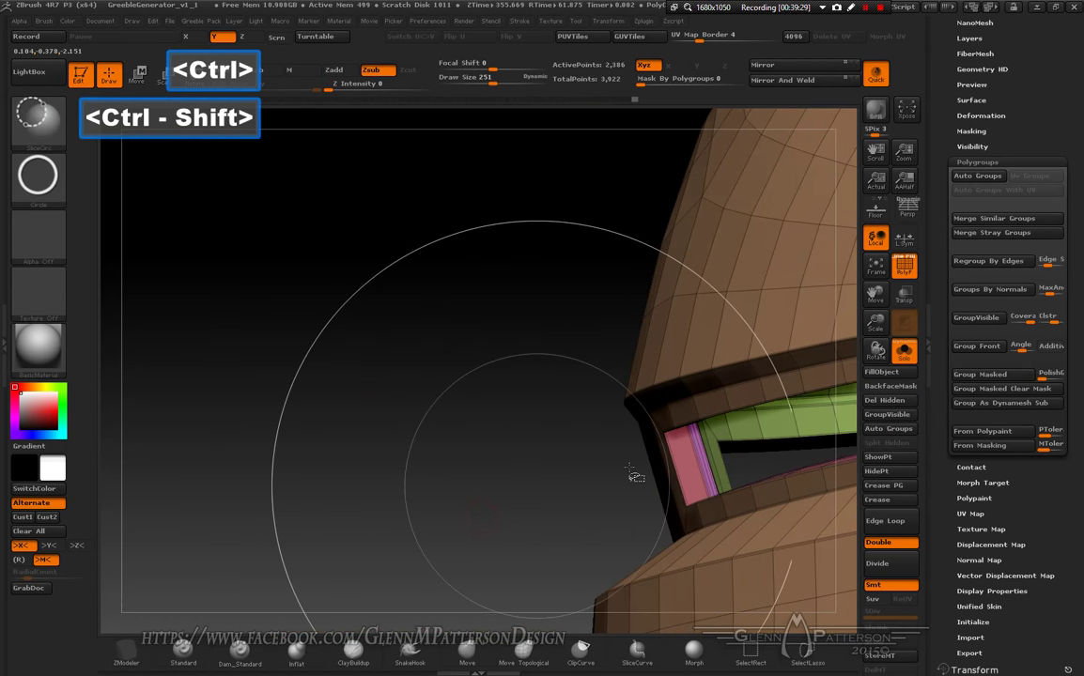
ctrl+shift+click(687, 508)
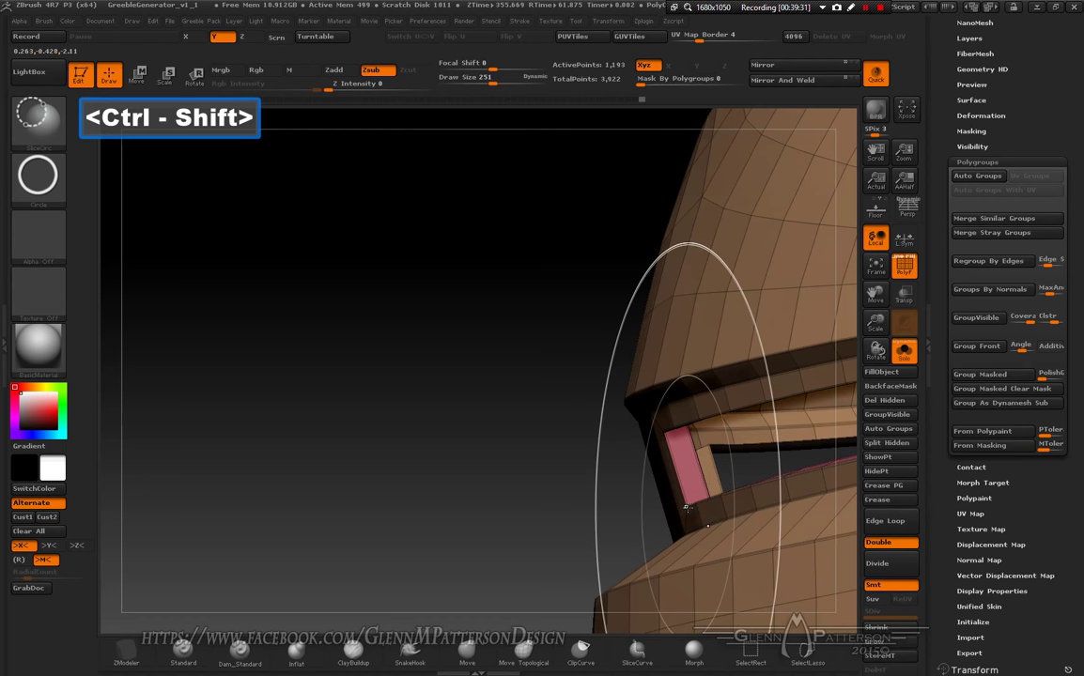
click(891, 420)
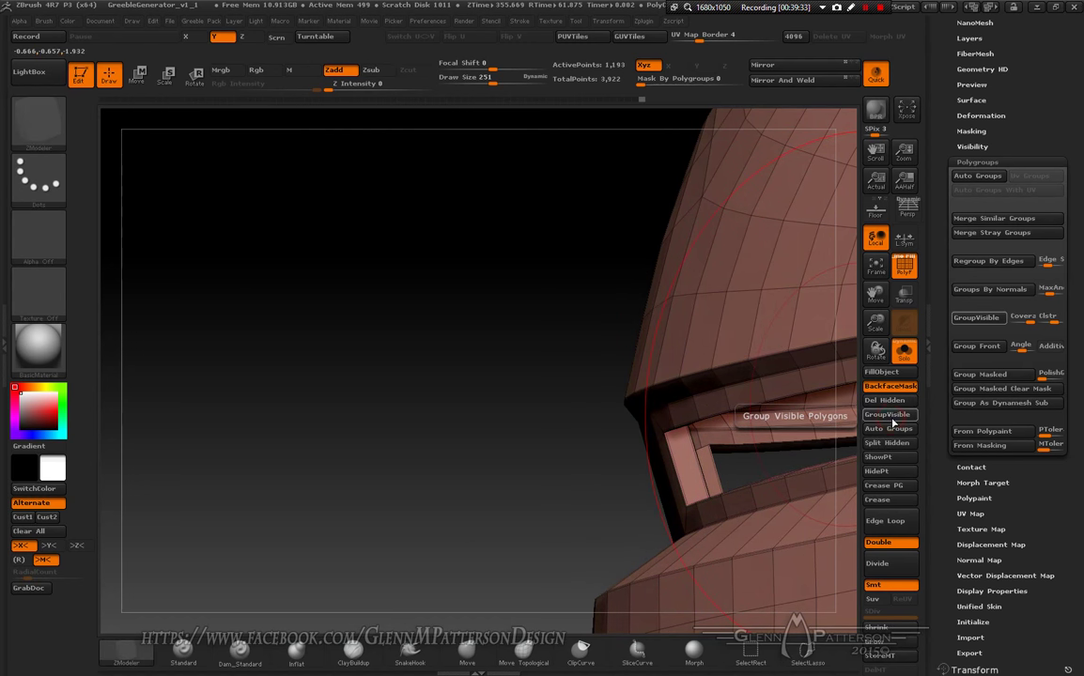
ctrl+shift+click(507, 449)
Step: Unwrap the FacePlate with UV Master, using Symmetry and Polygroups to create separate UV islands
drag(467, 459, 263, 474)
mouse_move(575, 470)
mouse_down()
mouse_move(798, 469)
mouse_move(564, 472)
mouse_up()
click(879, 271)
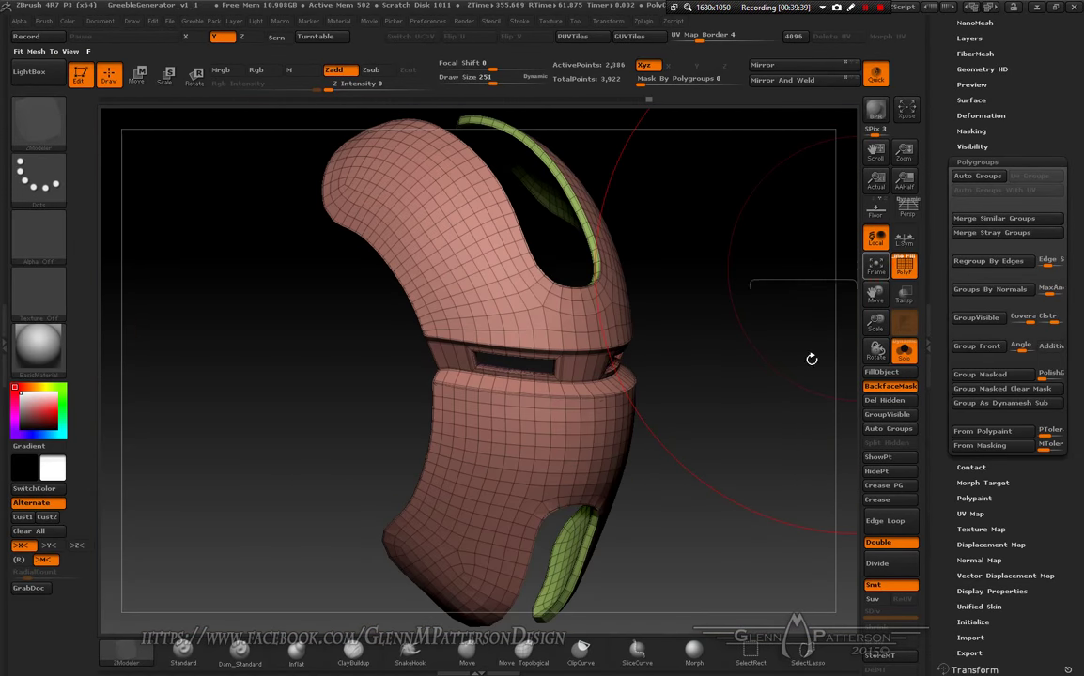
drag(730, 438, 703, 447)
drag(1044, 133, 1051, 311)
click(967, 37)
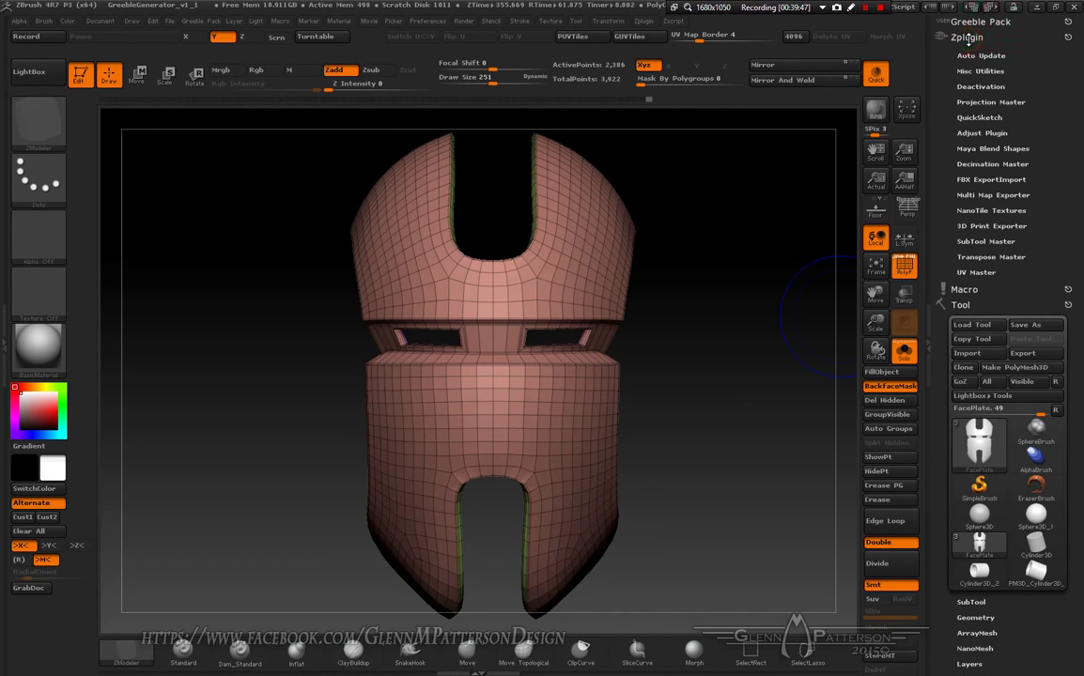
click(980, 271)
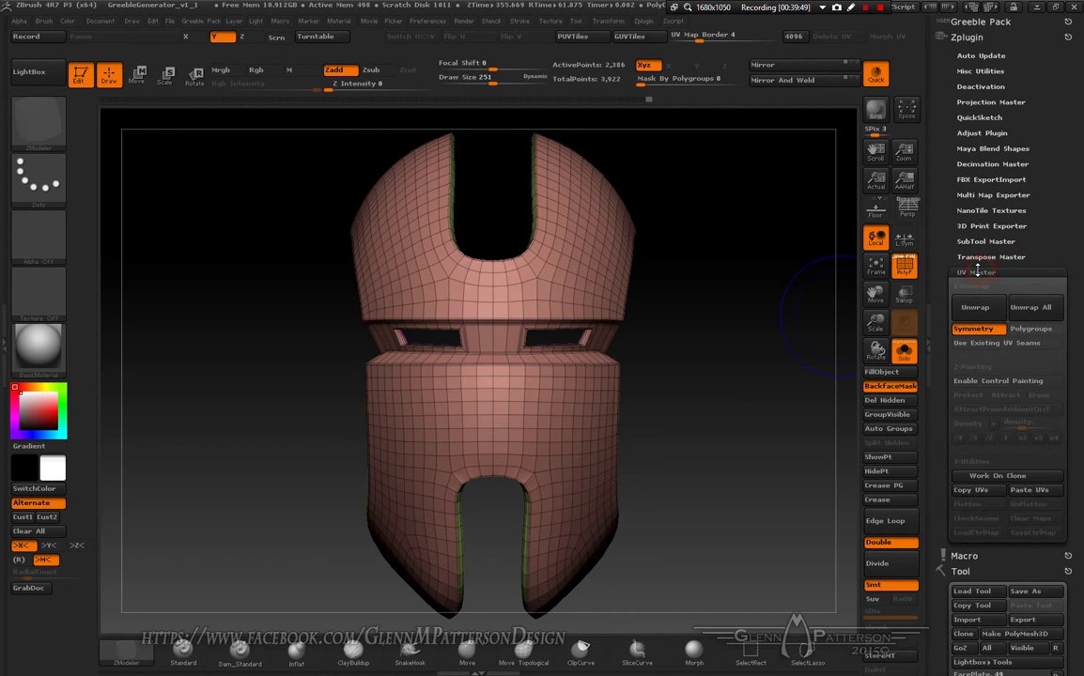
click(1037, 333)
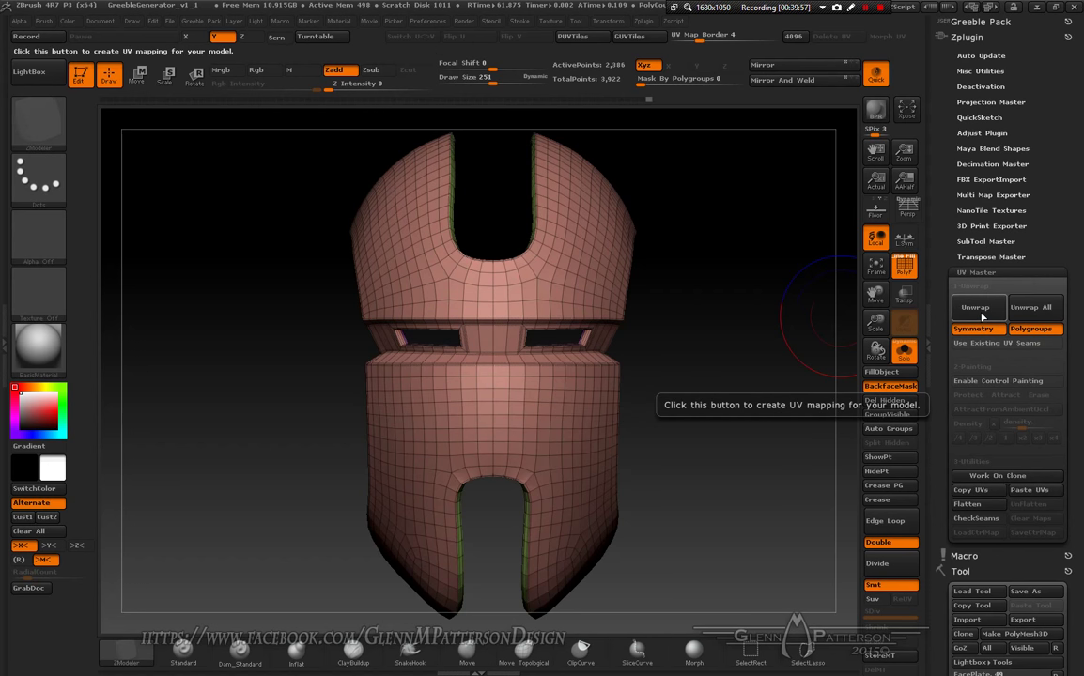
click(981, 318)
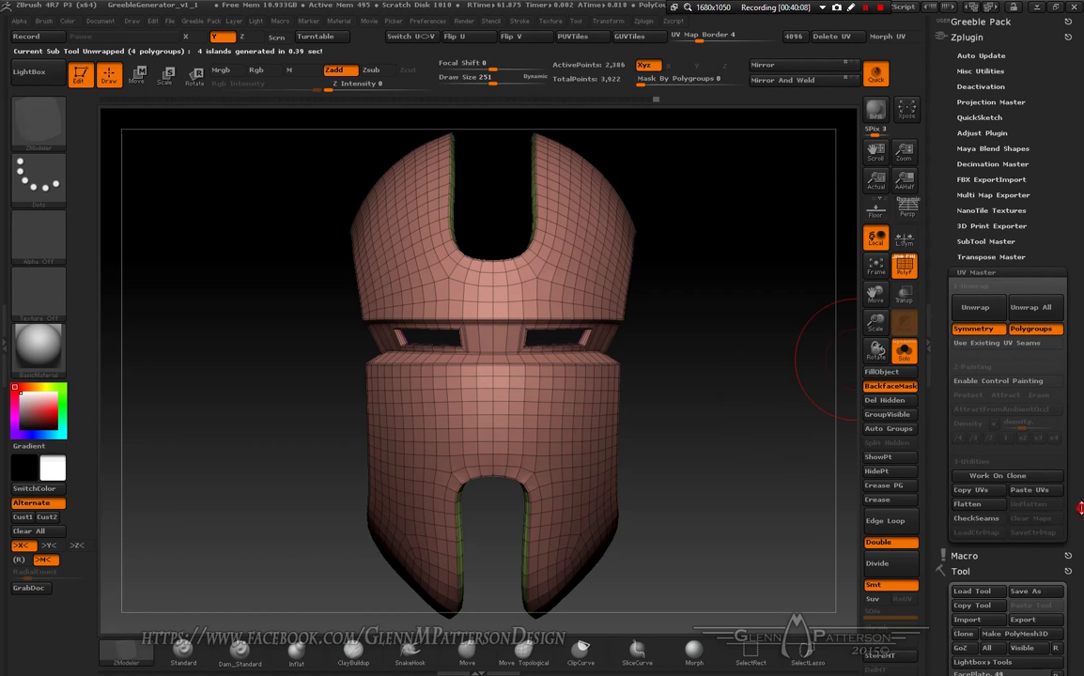
Step: Display the FacePlate's flattened UV layout with Morph UV and fit it to the view
scroll(1080, 508, down, 10)
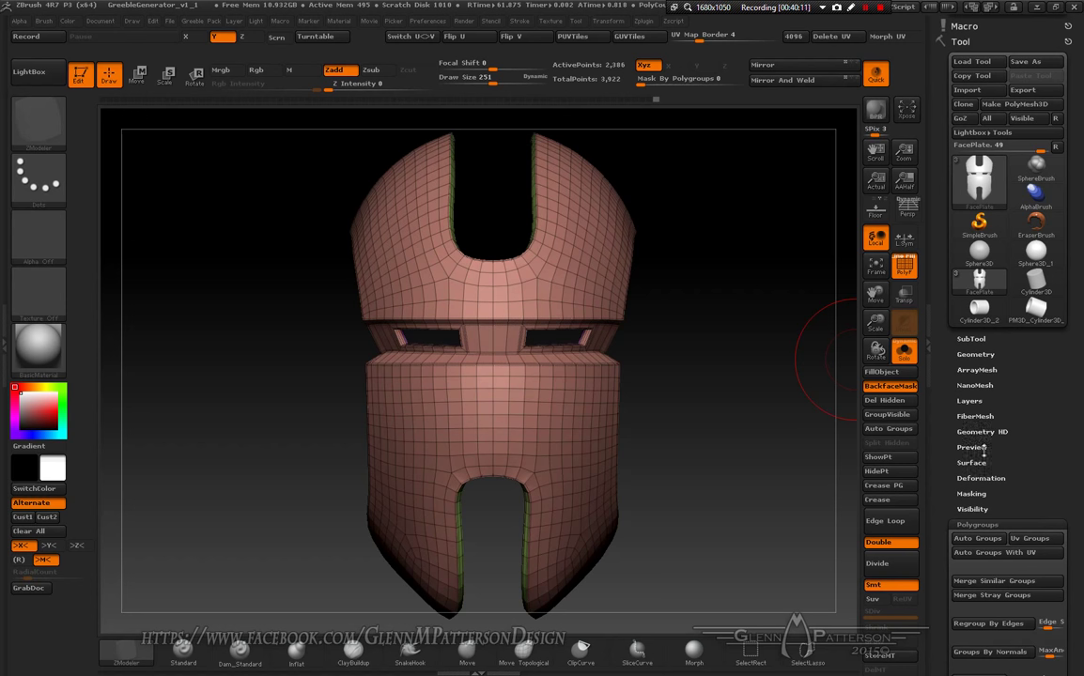
scroll(1020, 426, down, 8)
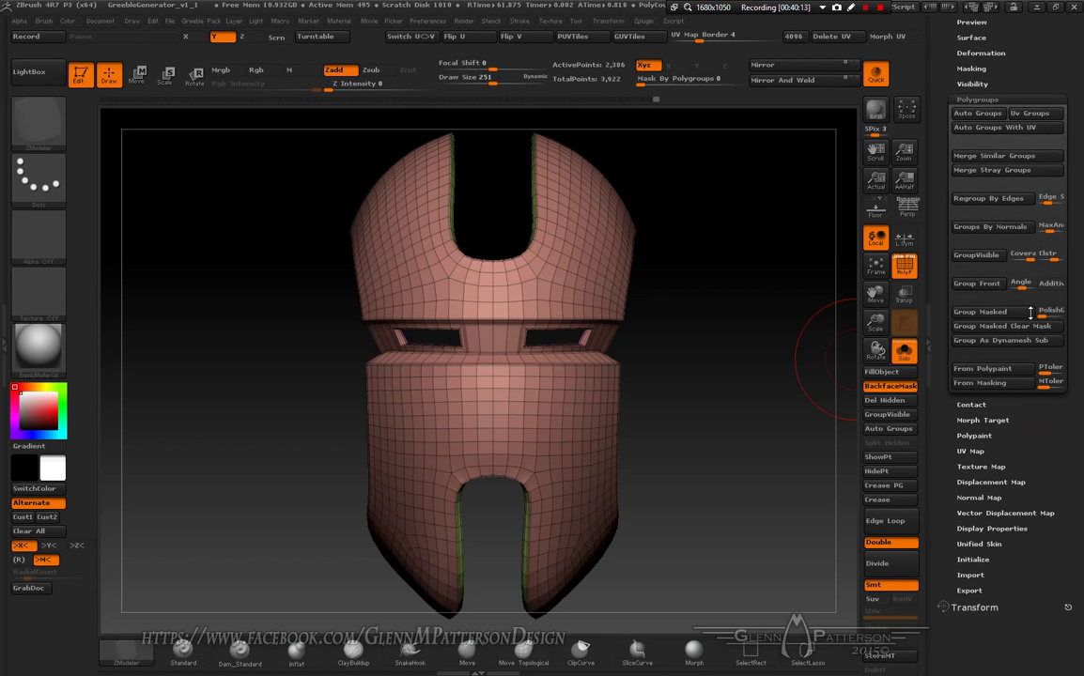
click(976, 452)
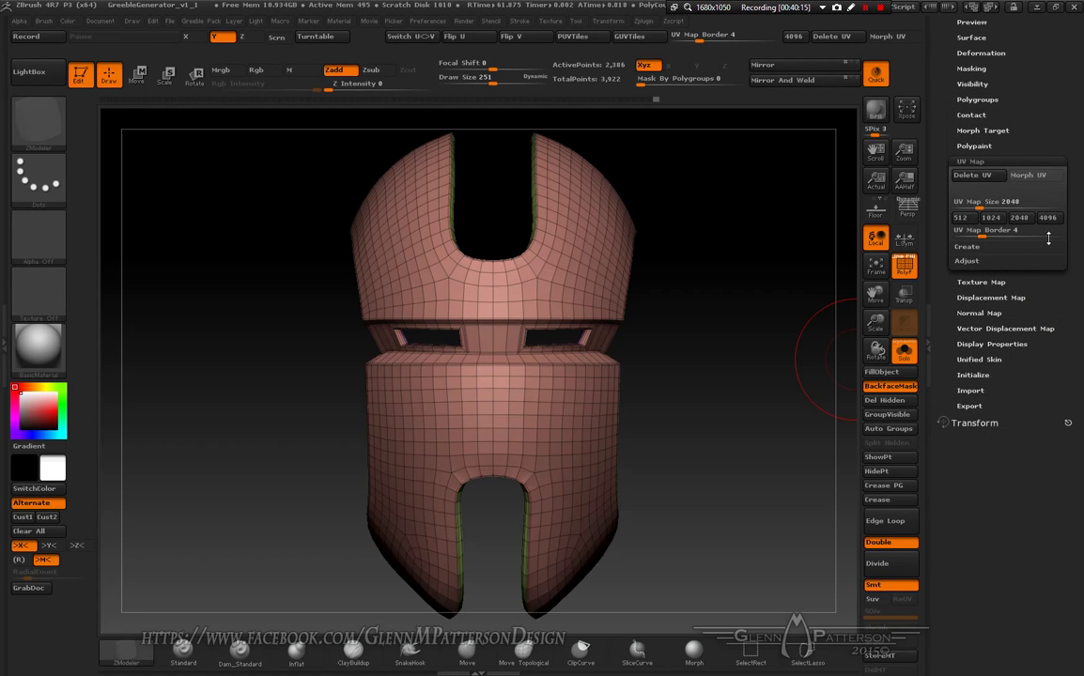
click(1043, 176)
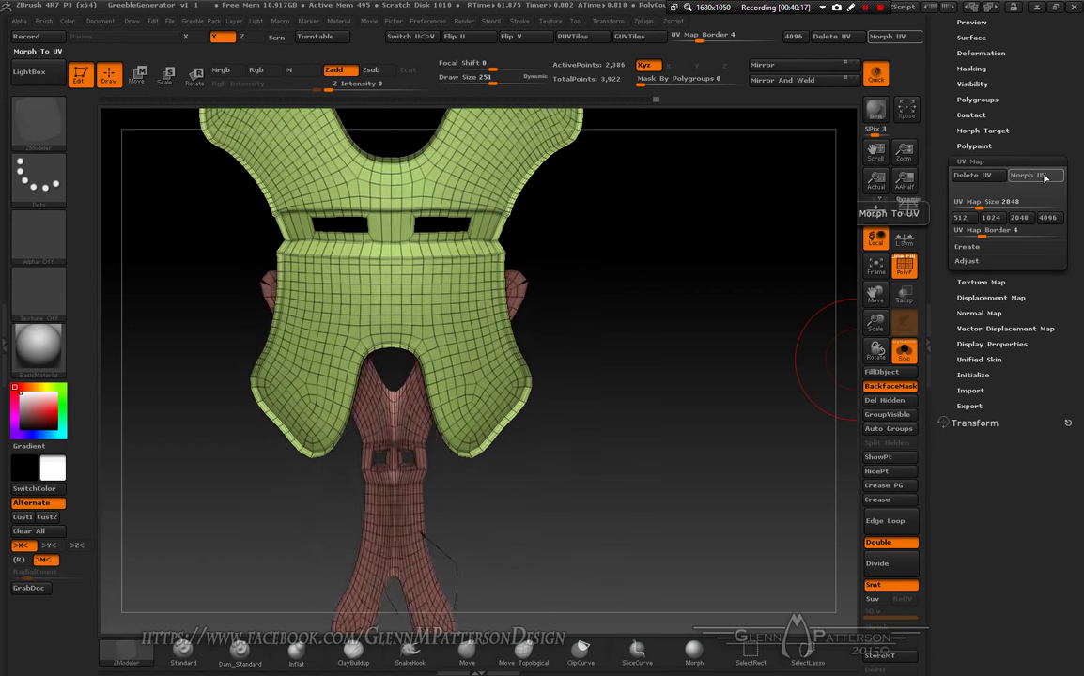
click(878, 271)
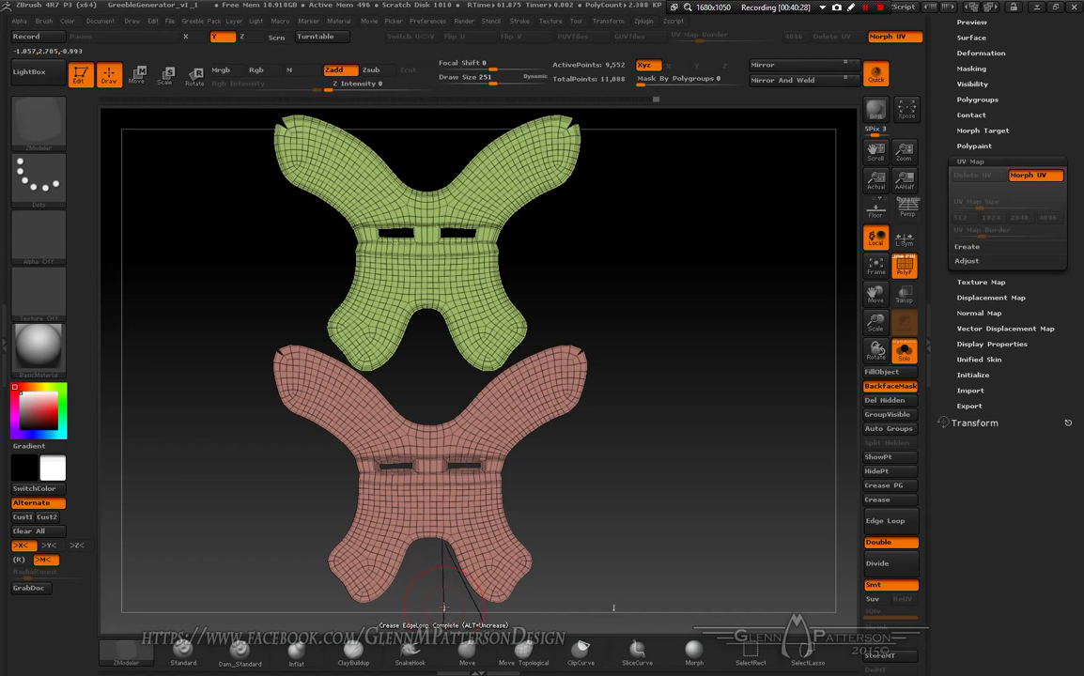
Step: Return the FacePlate from its flattened UV layout to 3D and inspect its outer and inner shells
click(1033, 175)
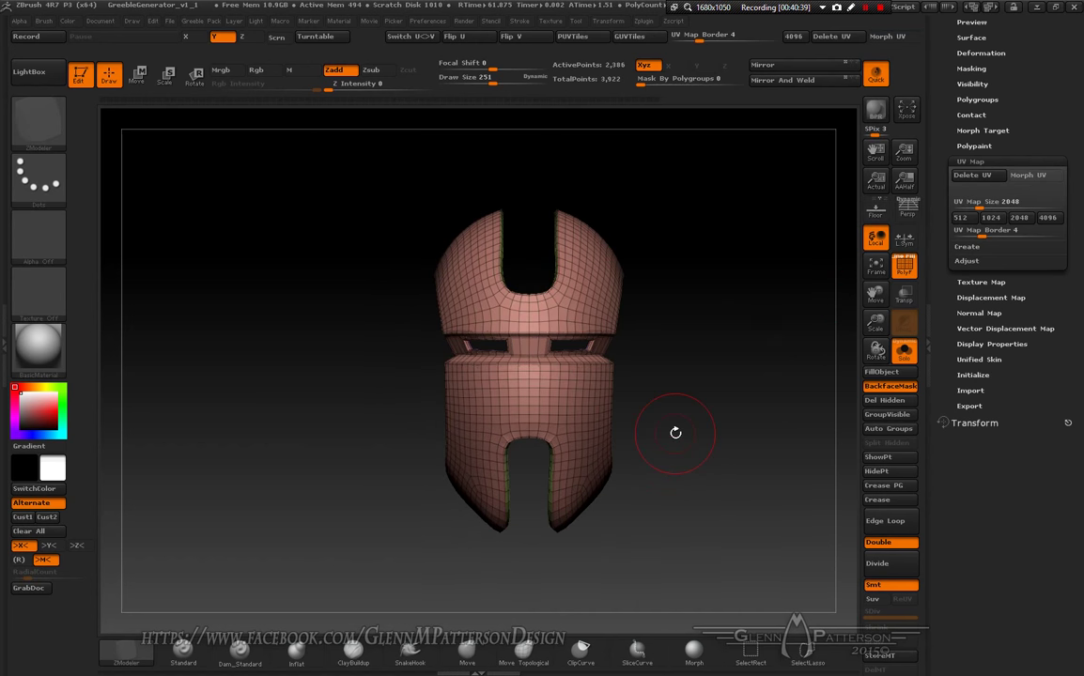
mouse_move(707, 485)
mouse_down()
mouse_move(629, 442)
mouse_move(704, 473)
mouse_move(704, 490)
mouse_up()
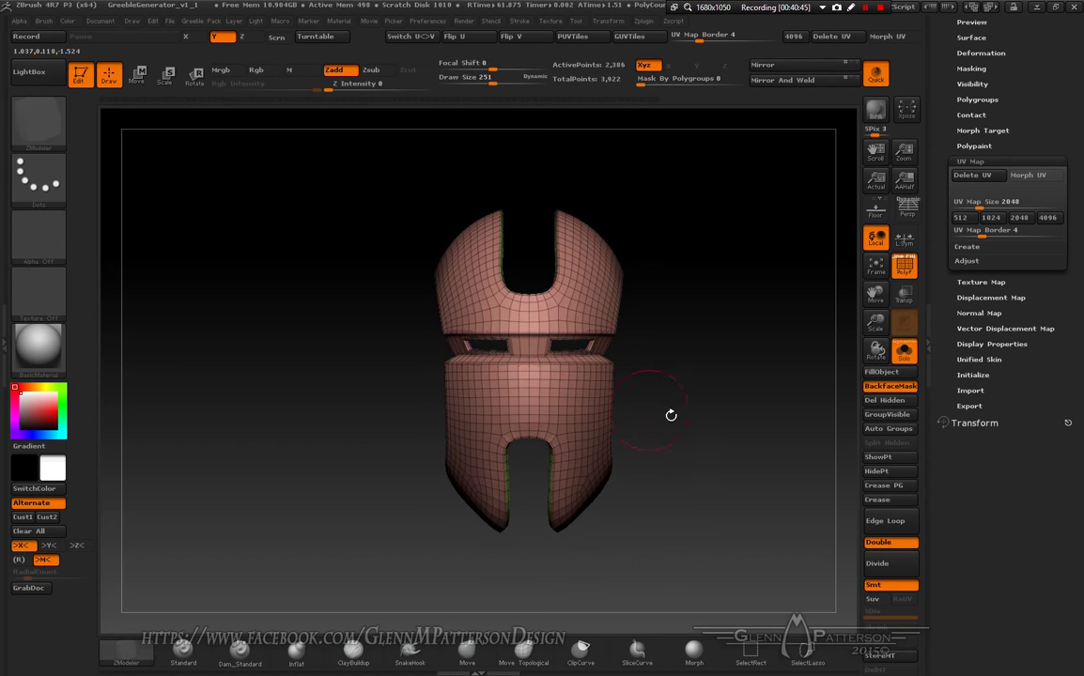
drag(669, 416, 515, 395)
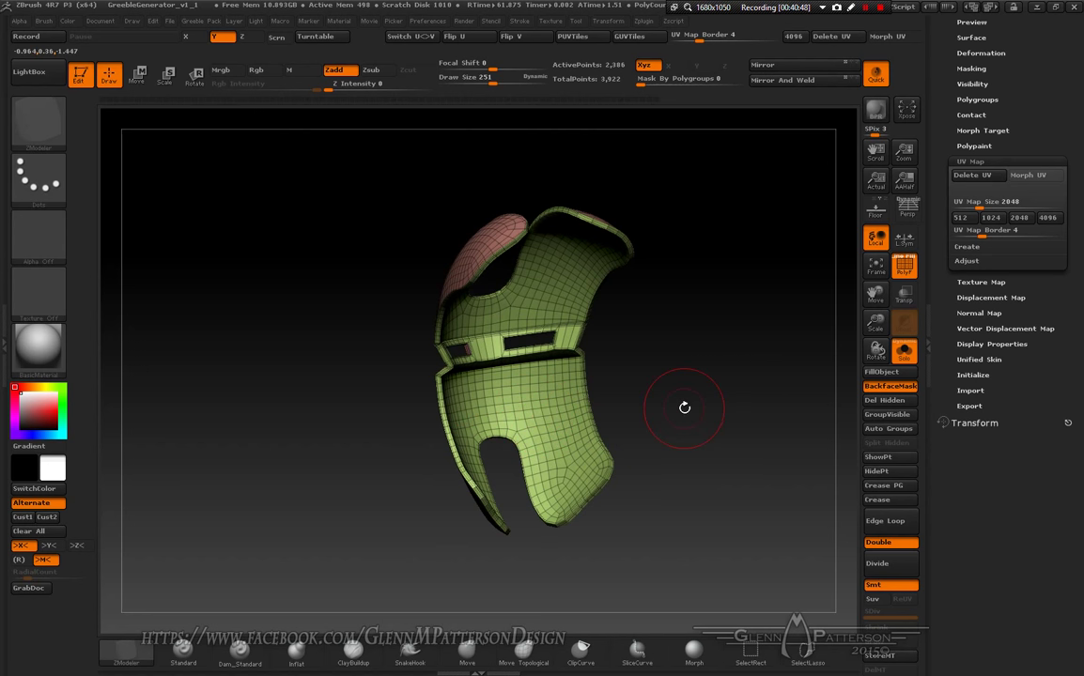
drag(685, 408, 803, 399)
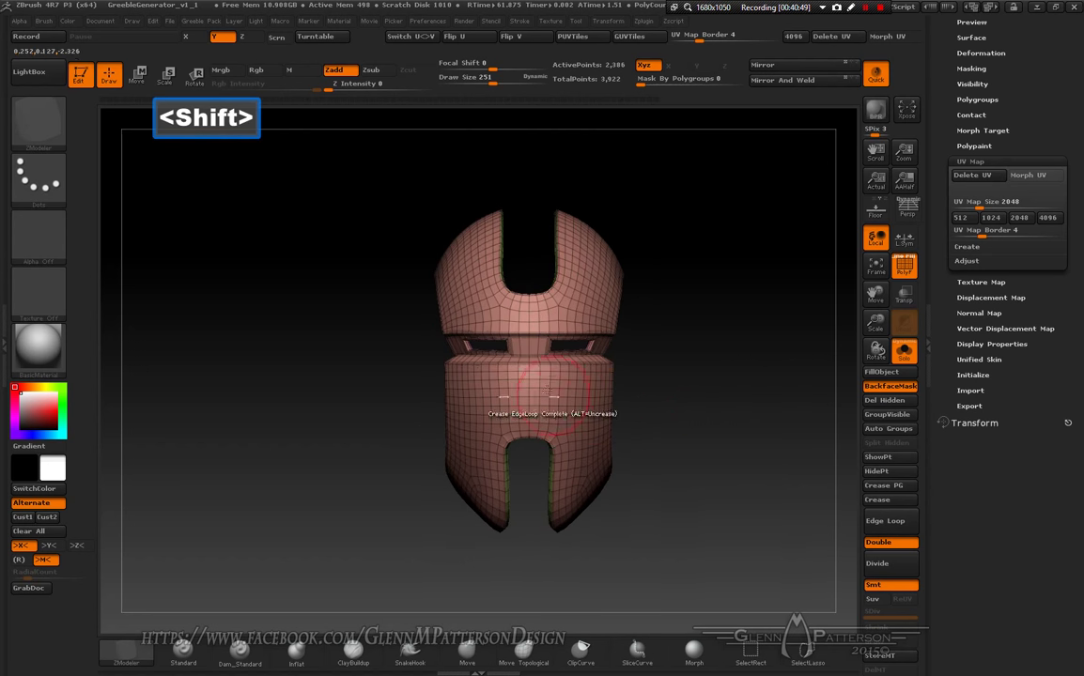
drag(709, 416, 603, 430)
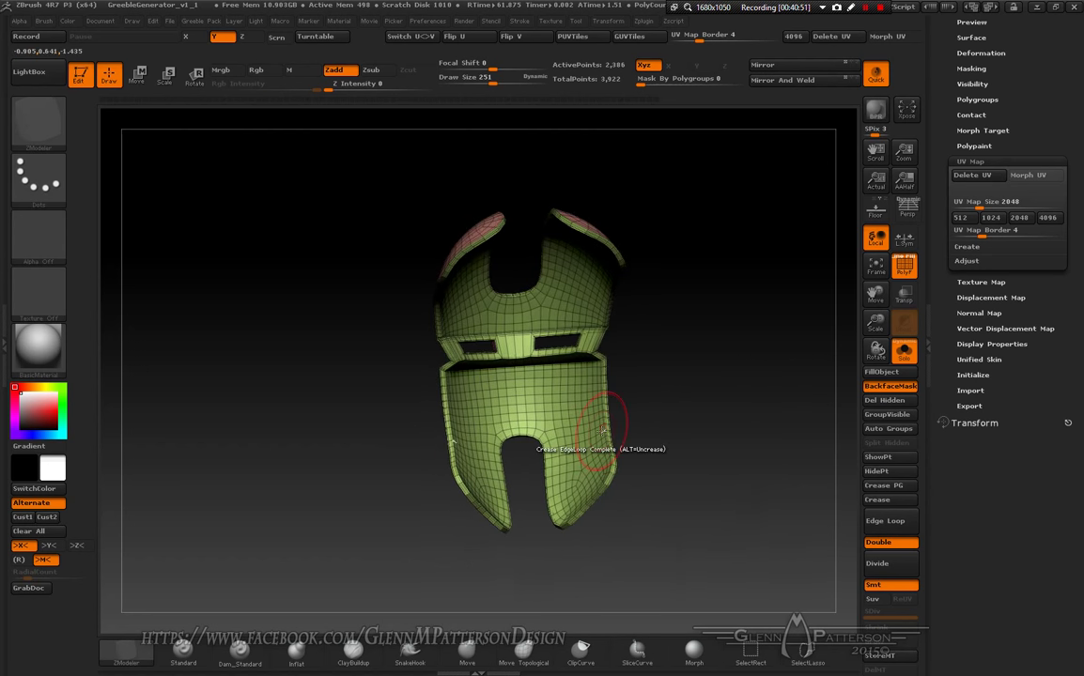
drag(714, 419, 811, 409)
Step: Enable UV Master's control painting with Density at x2 and fill the whole FacePlate with that density colour
drag(1081, 247, 1078, 388)
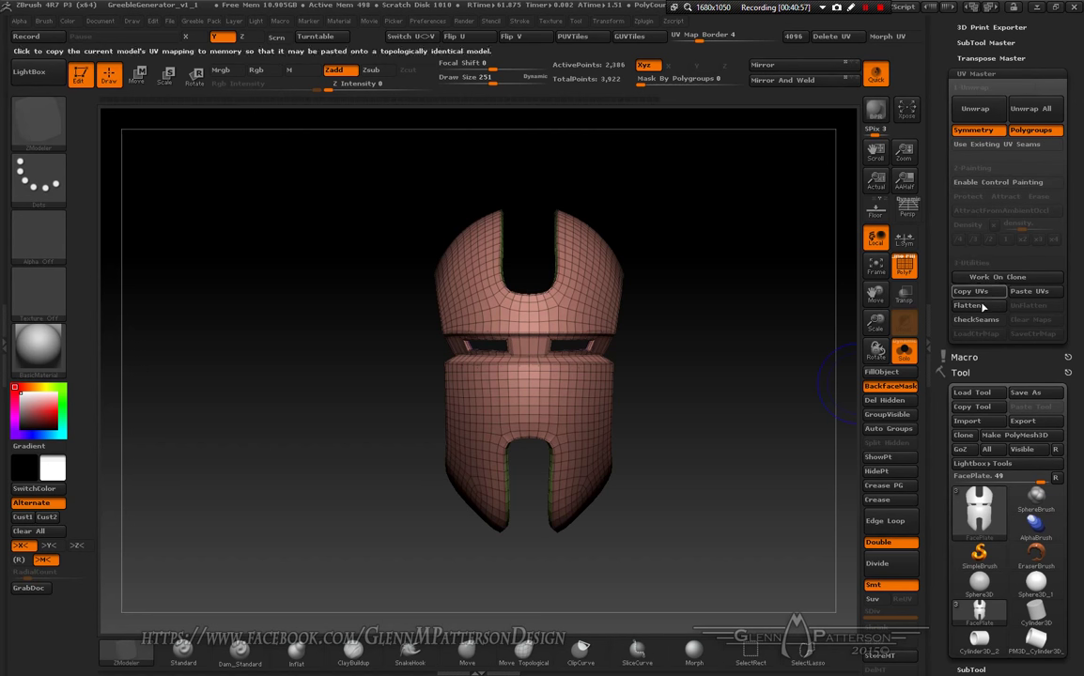
click(981, 186)
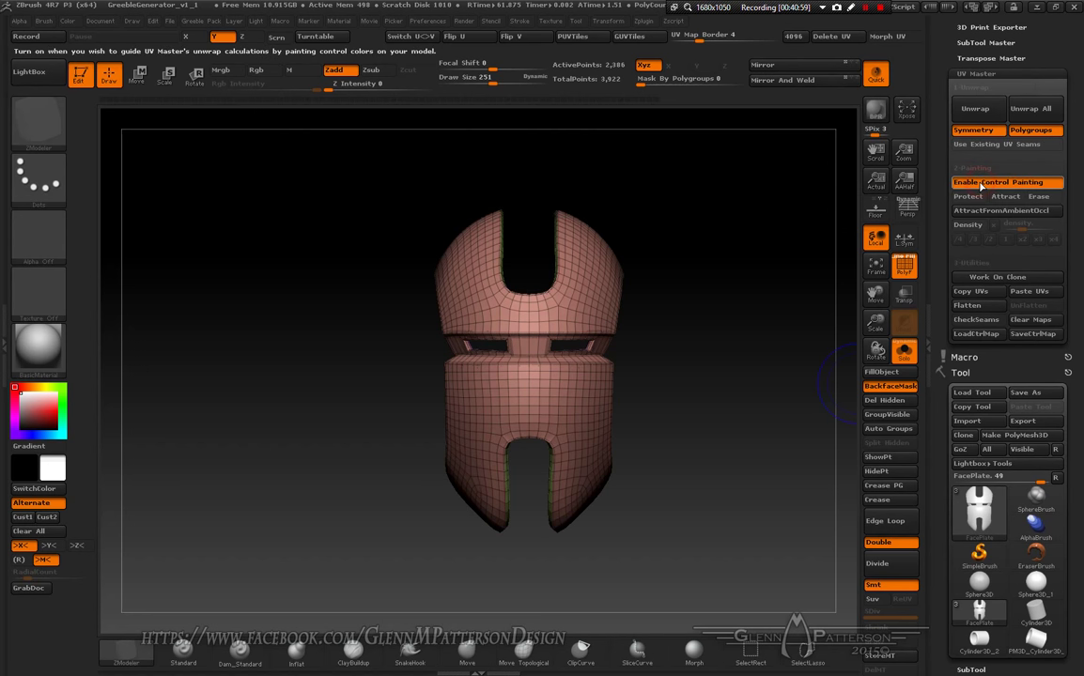
click(968, 225)
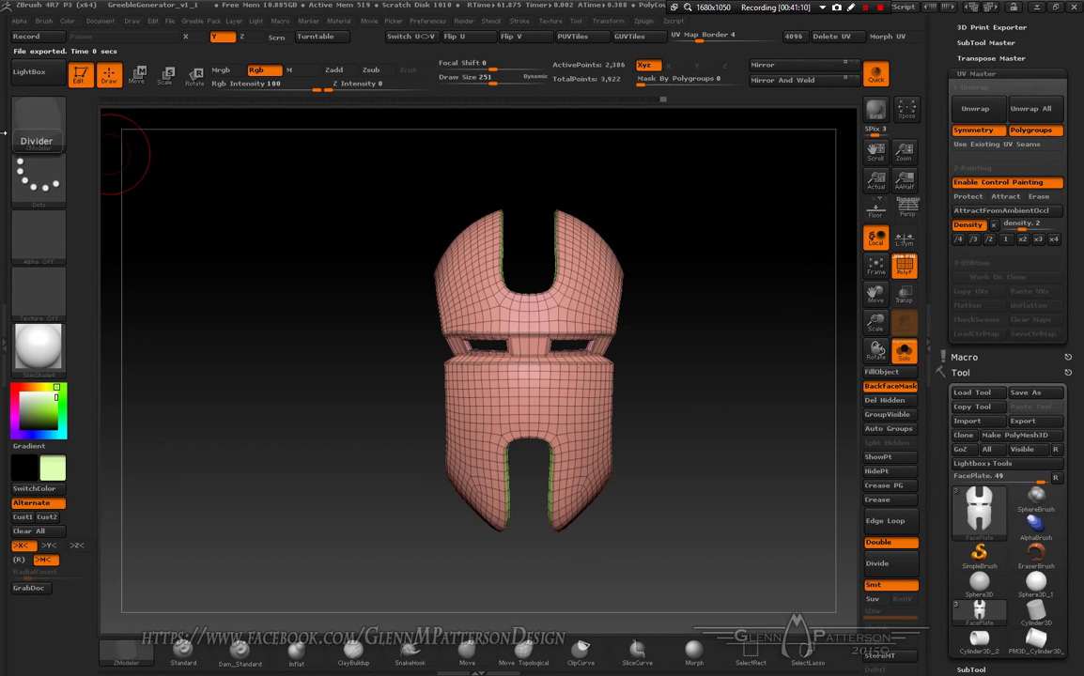
click(100, 23)
mouse_move(75, 28)
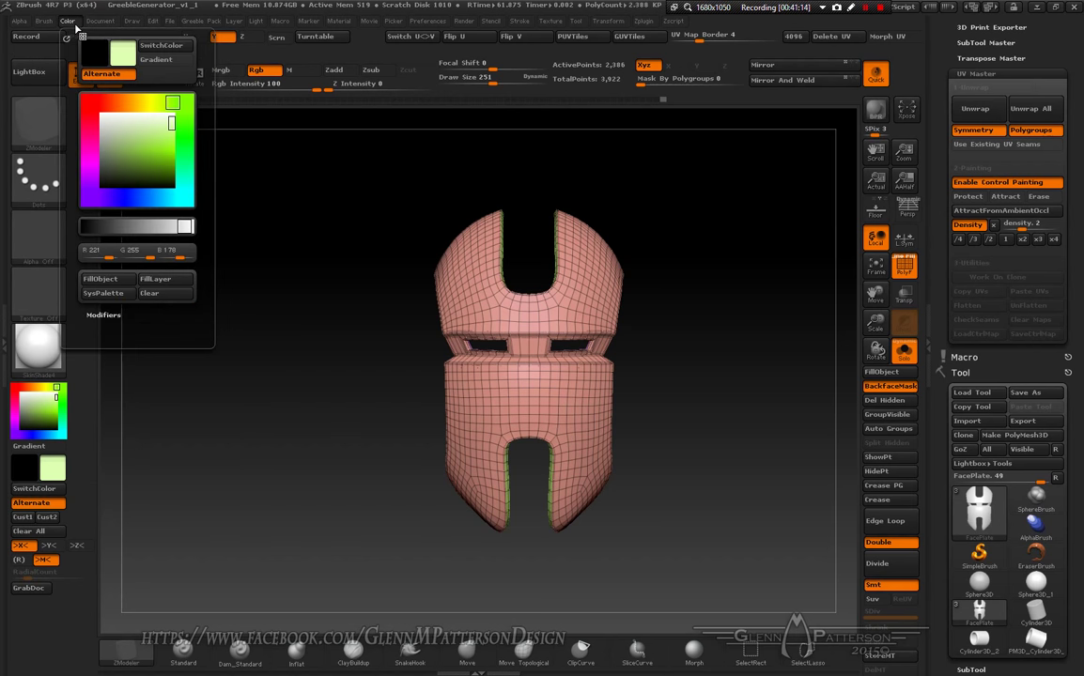
click(100, 280)
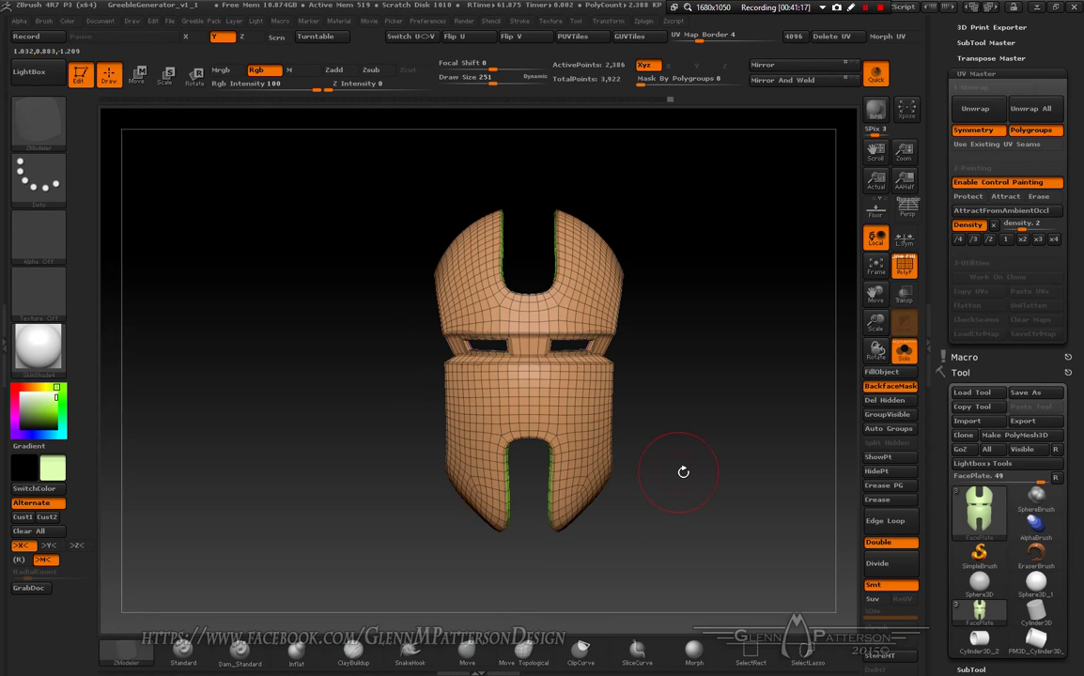
Step: Isolate the FacePlate's inner shell and fill it with the /3 density colour
drag(711, 462, 610, 462)
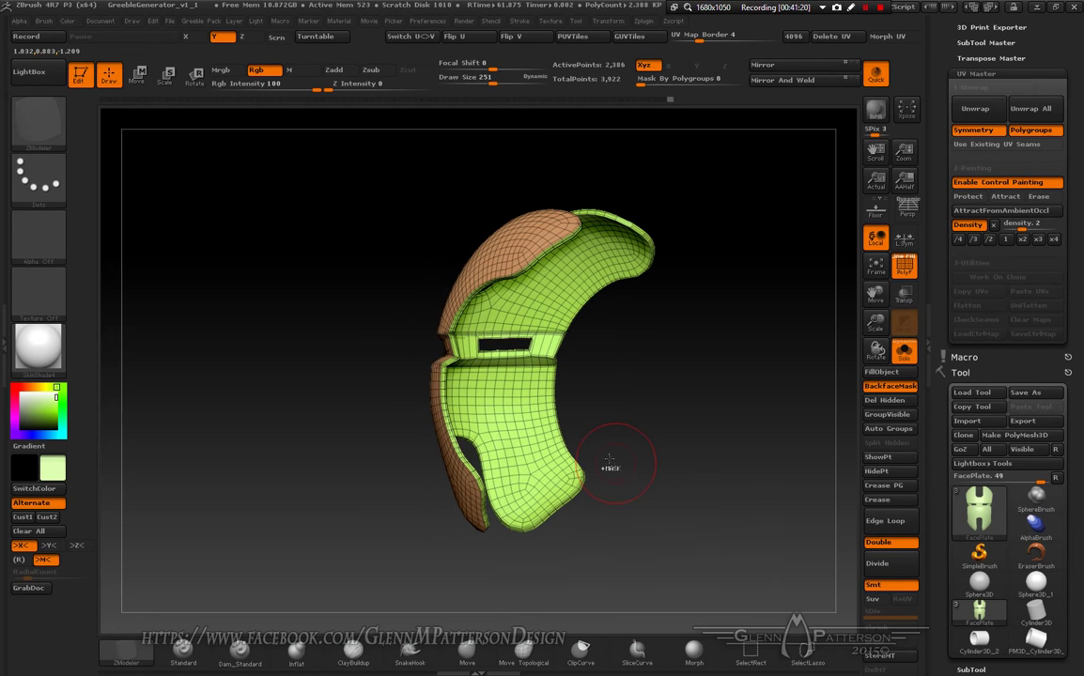
ctrl+shift+click(510, 408)
shift+drag(660, 419, 749, 429)
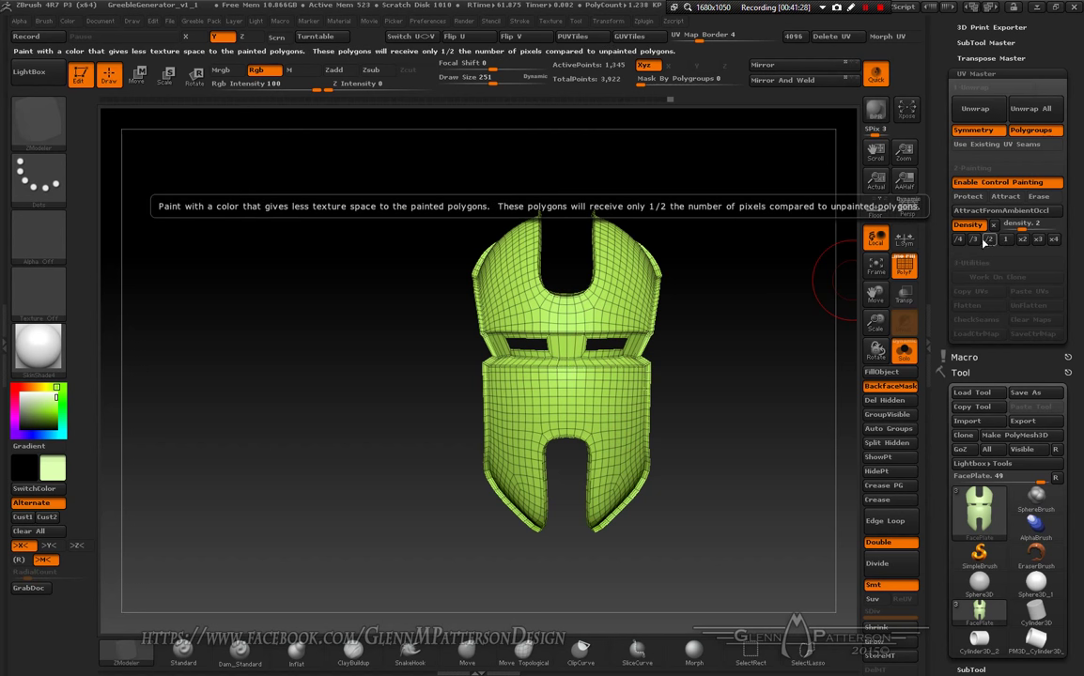
click(974, 240)
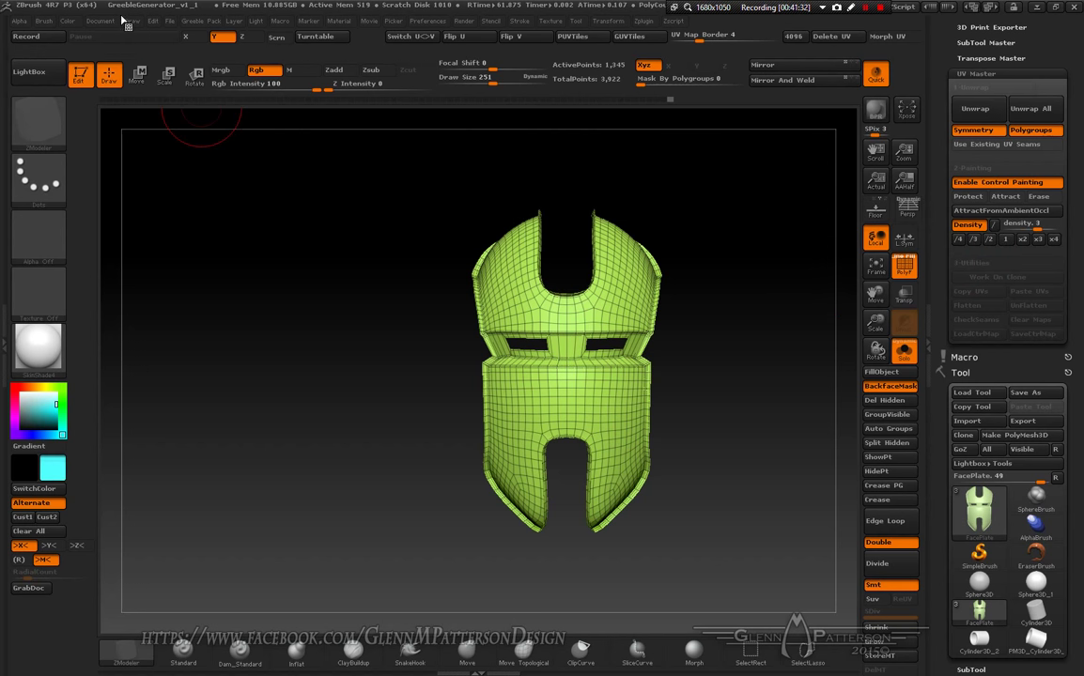
click(68, 21)
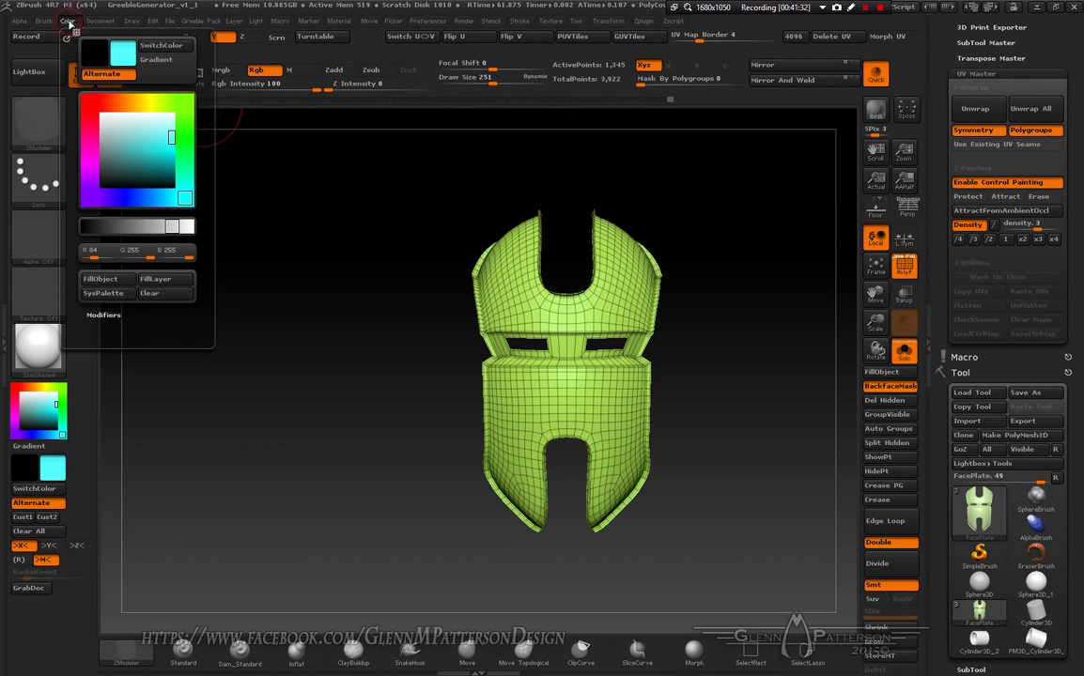
click(125, 280)
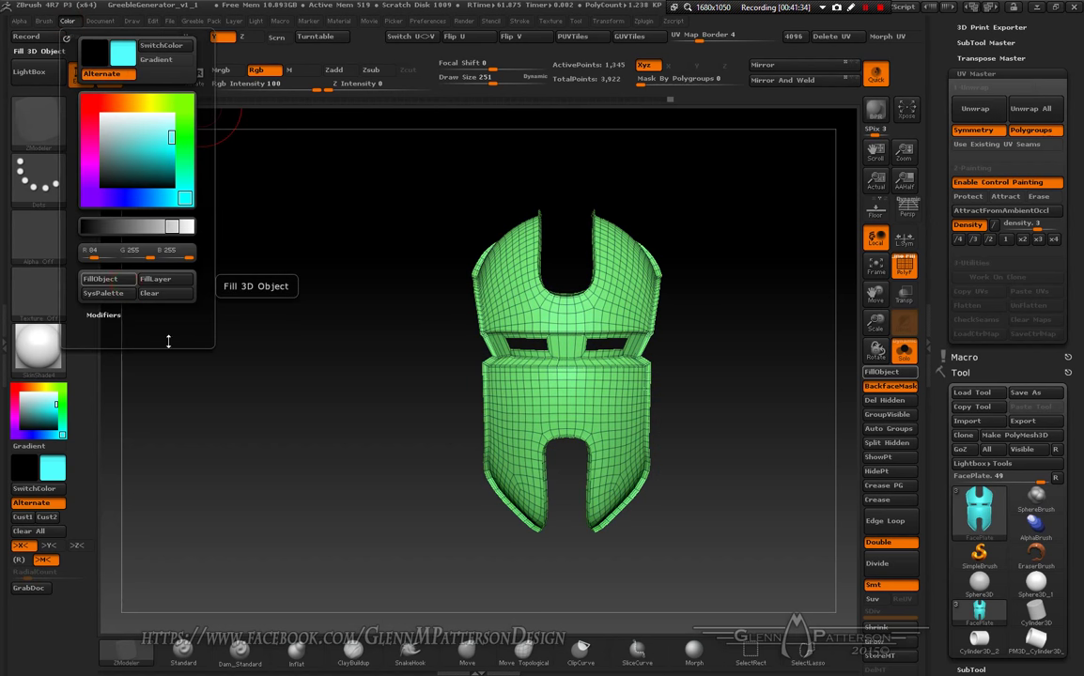
Step: Unhide the whole FacePlate and unwrap it again using the painted densities
ctrl+shift+click(303, 468)
mouse_move(745, 534)
mouse_down()
mouse_move(680, 542)
mouse_move(747, 545)
mouse_up()
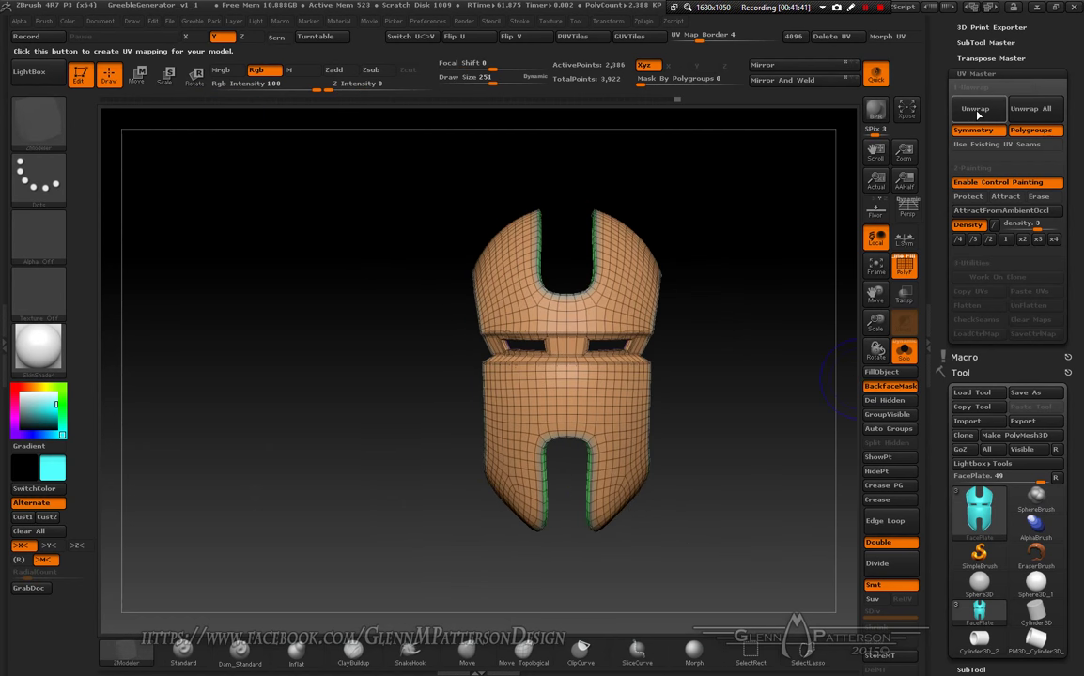
click(971, 111)
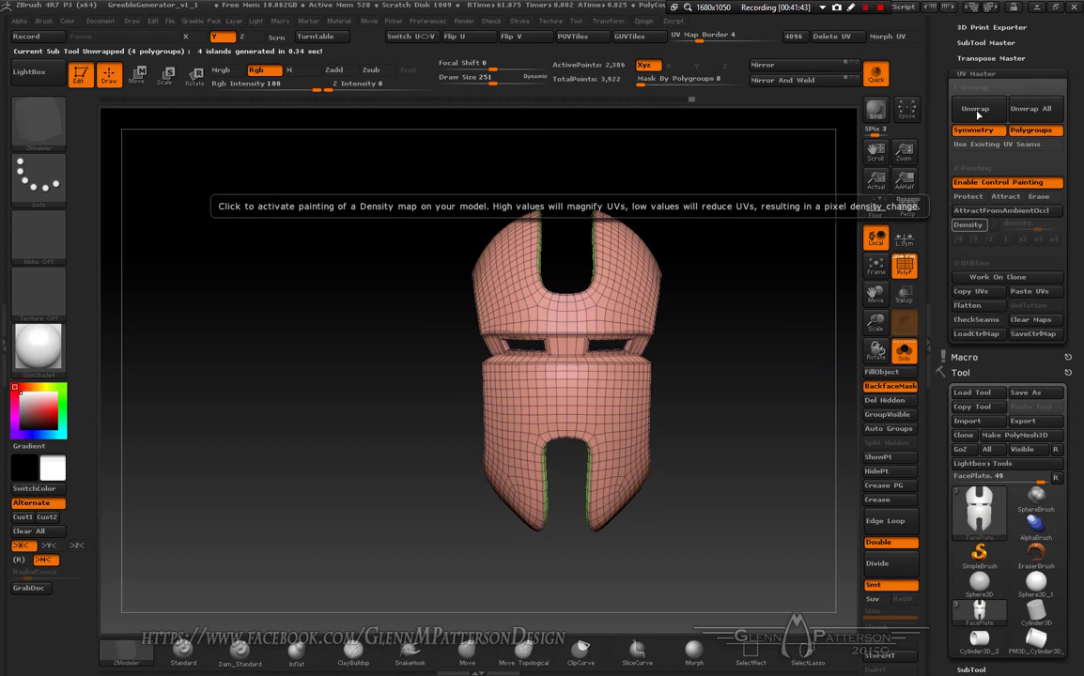
Step: Check the relative sizes of the UV islands with Morph UV and return the FacePlate to 3D
click(889, 37)
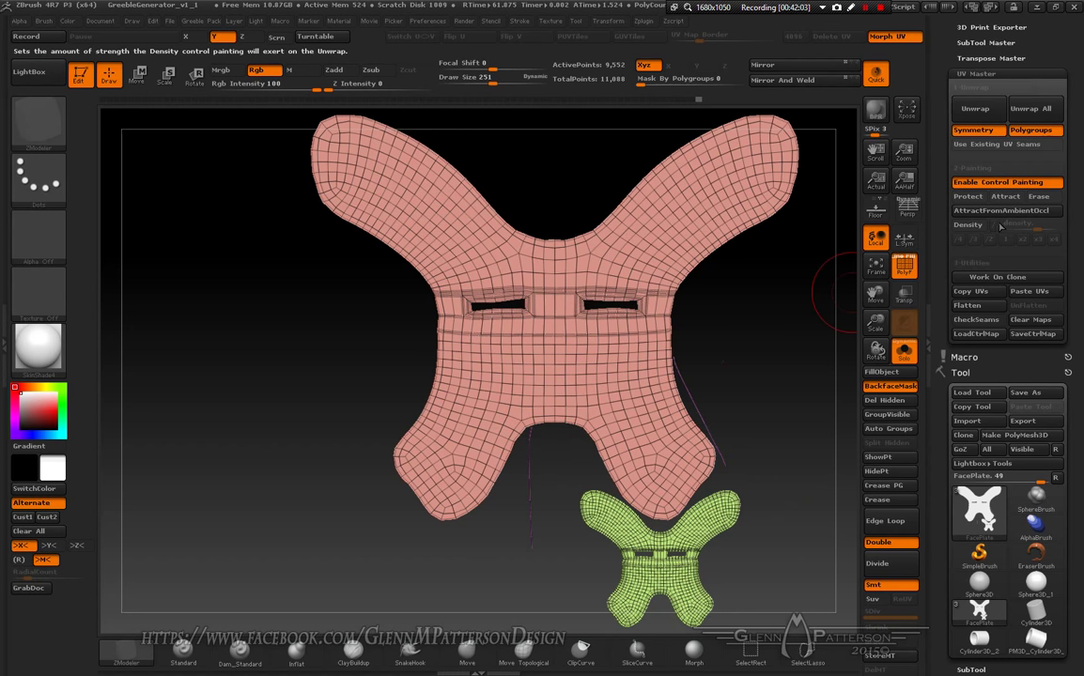
click(891, 38)
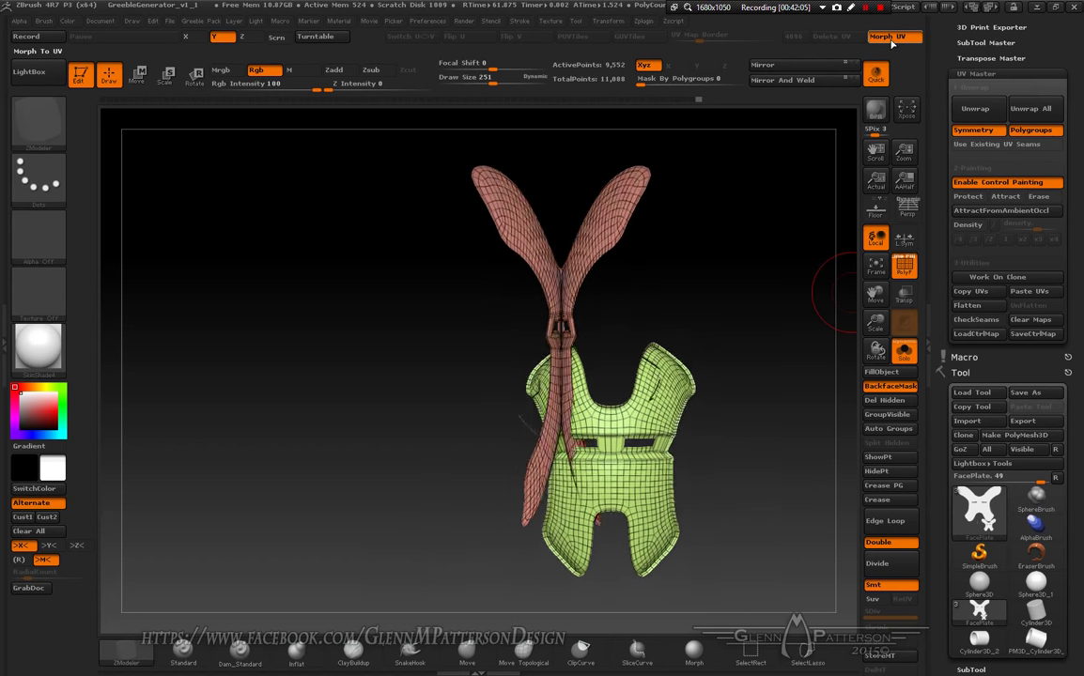
mouse_move(742, 504)
mouse_down()
mouse_move(827, 512)
mouse_move(731, 507)
mouse_up()
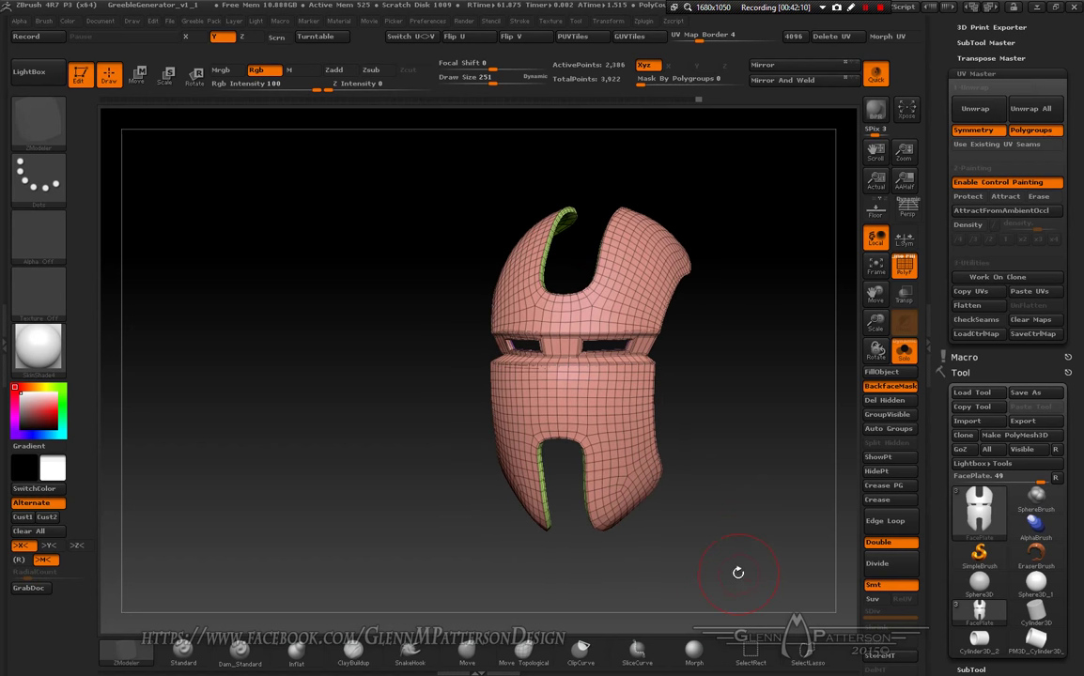
Step: Switch the material to BasicMaterial and fill the FacePlate with white
click(38, 345)
click(171, 531)
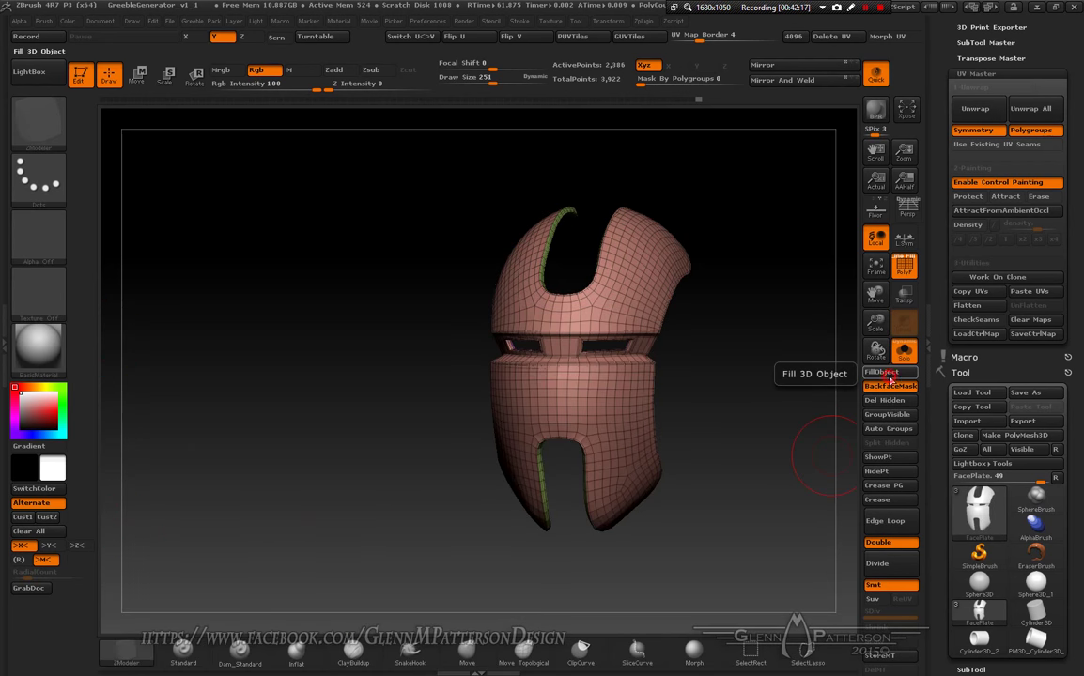
drag(757, 587, 749, 522)
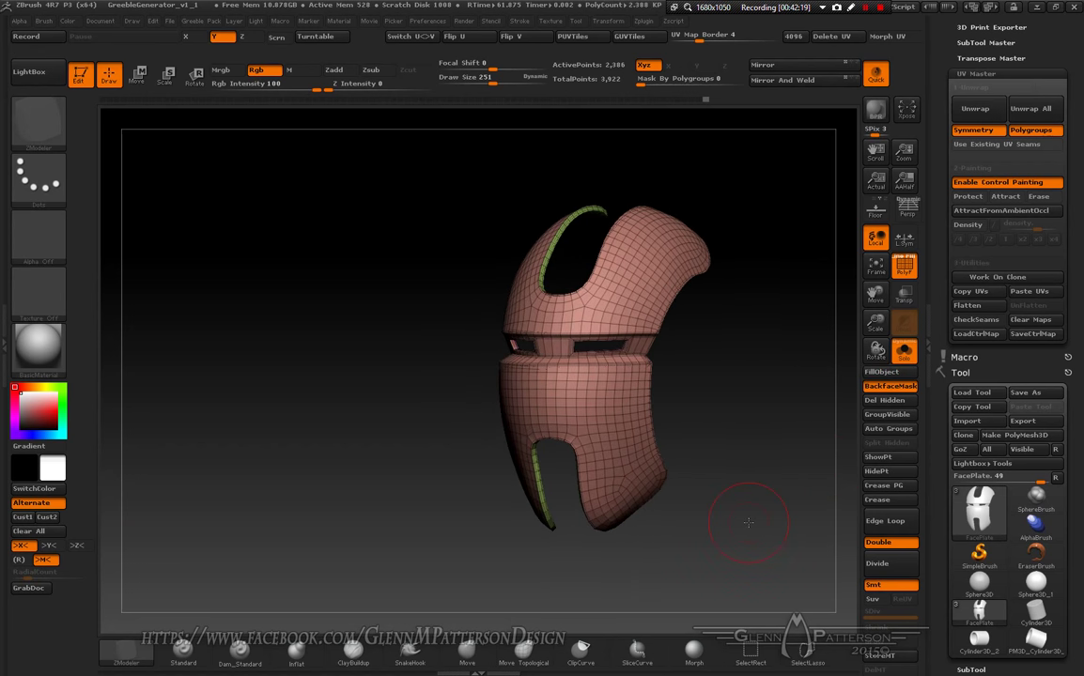
Step: Turn off Solo to show the complete helmet and align it to the front view
key(ctrl+shift)
click(903, 352)
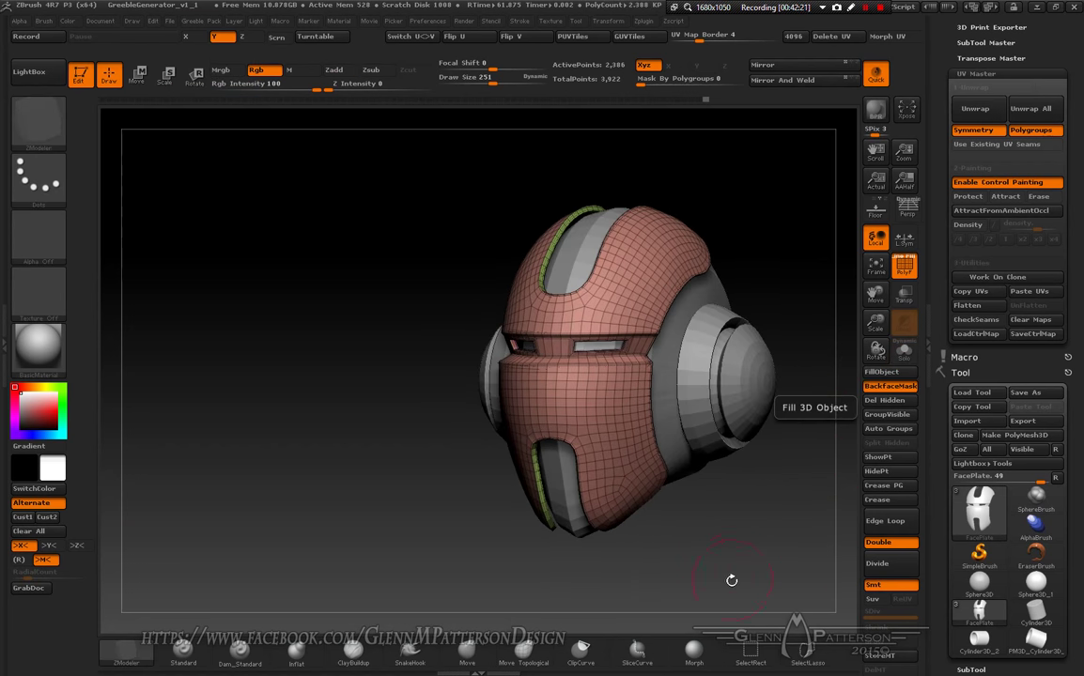
mouse_move(731, 581)
mouse_down()
mouse_move(692, 571)
mouse_move(775, 566)
mouse_move(718, 569)
mouse_up()
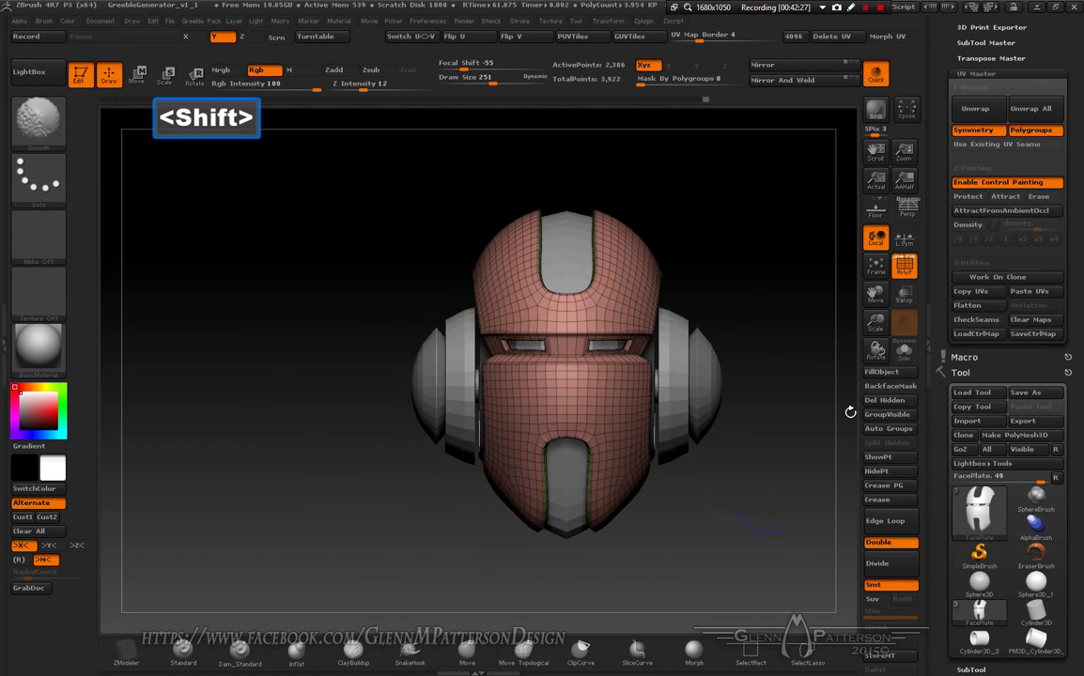
Step: Save the tool as Ears.ztl in the DEMO_GREEBLE_DISPLACEMENT folder
mouse_move(1080, 200)
mouse_down()
mouse_move(1080, 398)
mouse_move(1076, 178)
mouse_up()
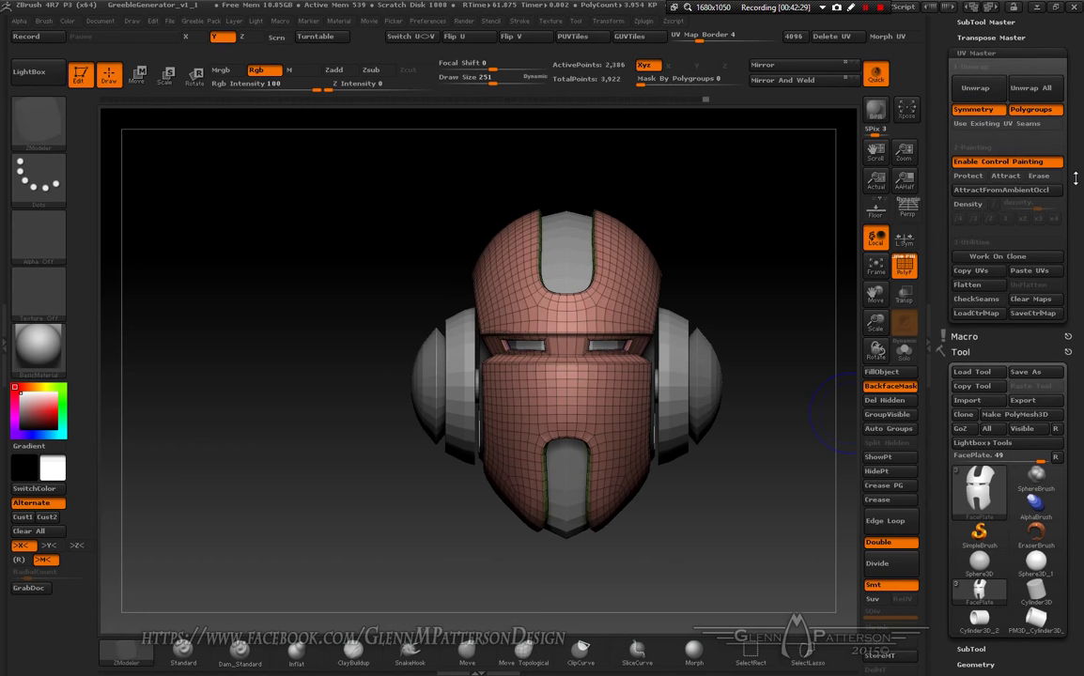
click(1025, 372)
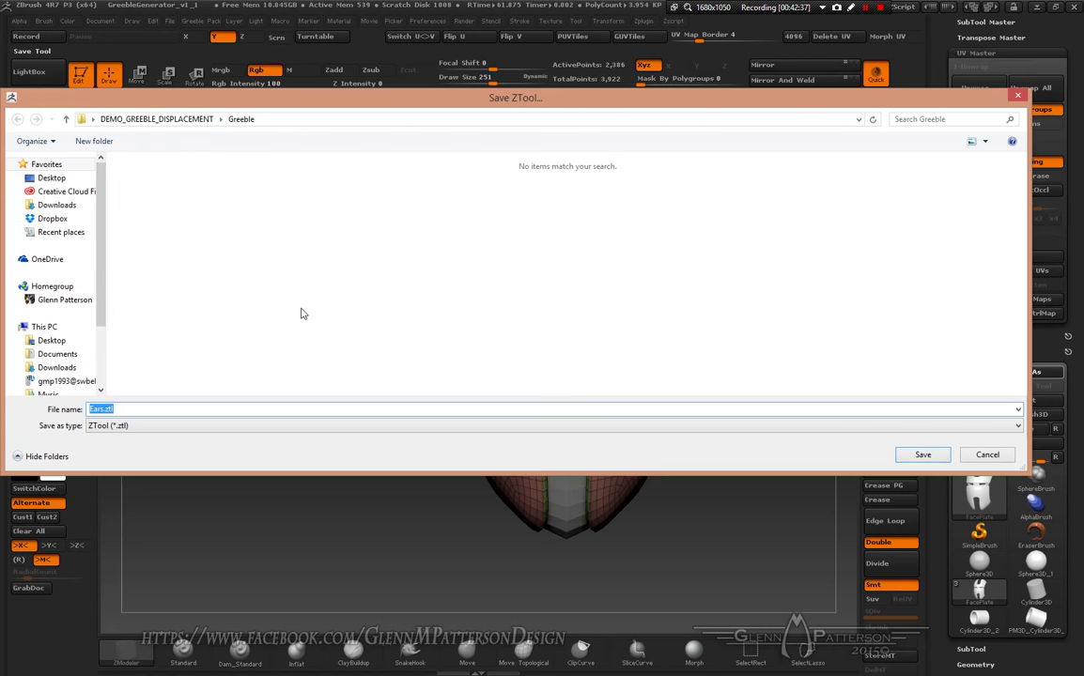
click(178, 119)
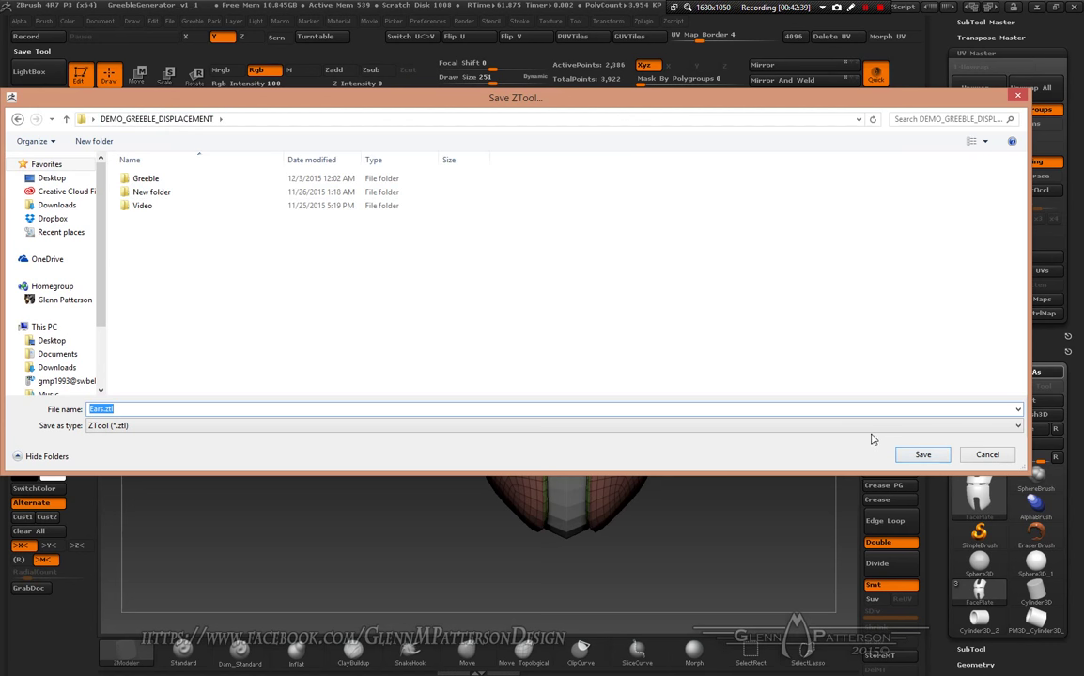
click(924, 455)
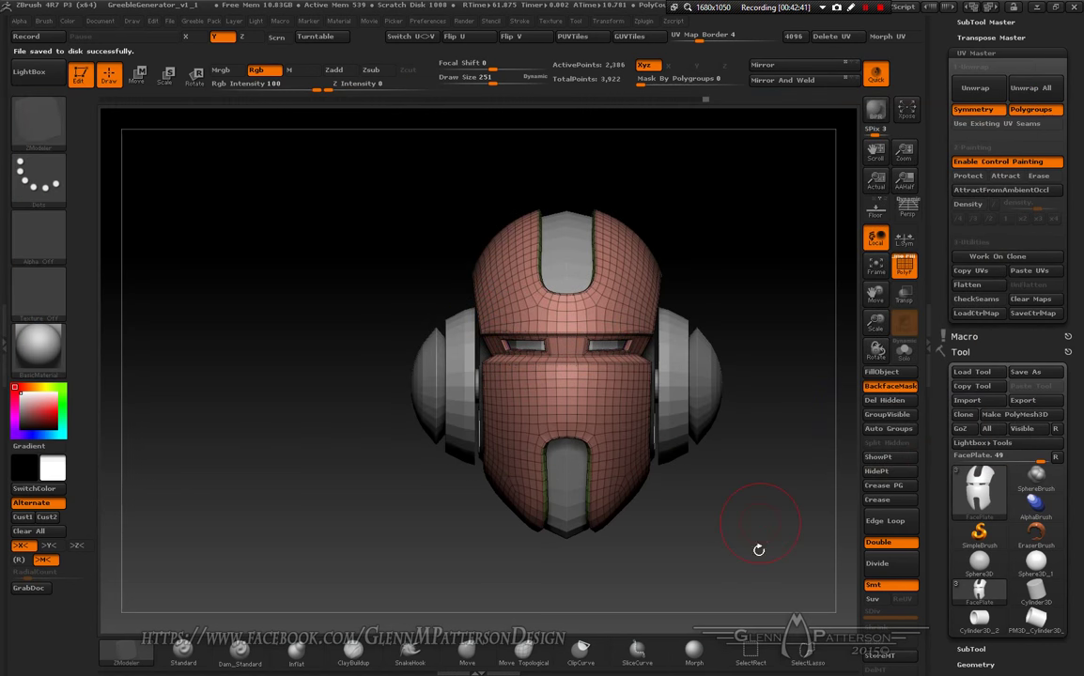
Step: Duplicate the FacePlate subtool
drag(734, 537, 721, 557)
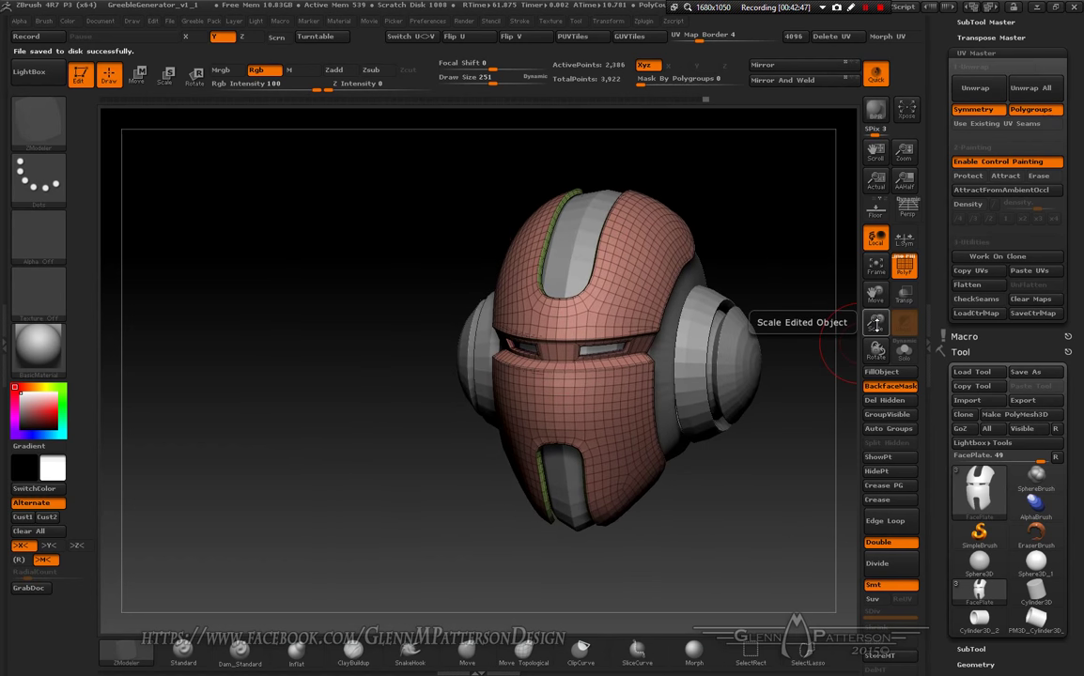
drag(734, 603, 718, 545)
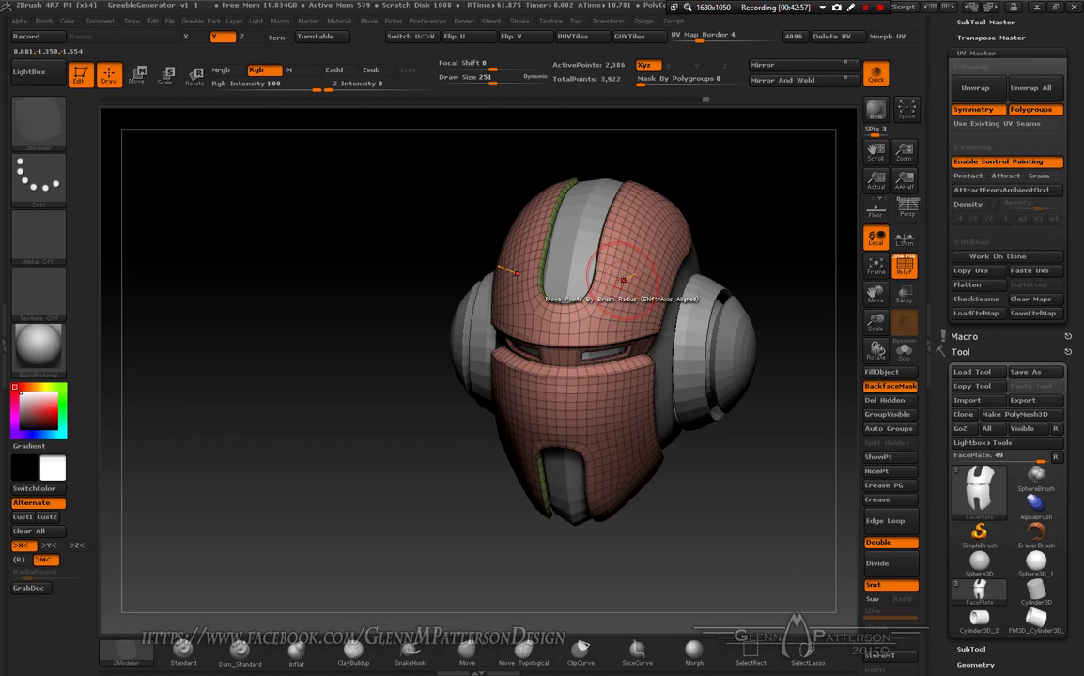
drag(1075, 298, 1082, 254)
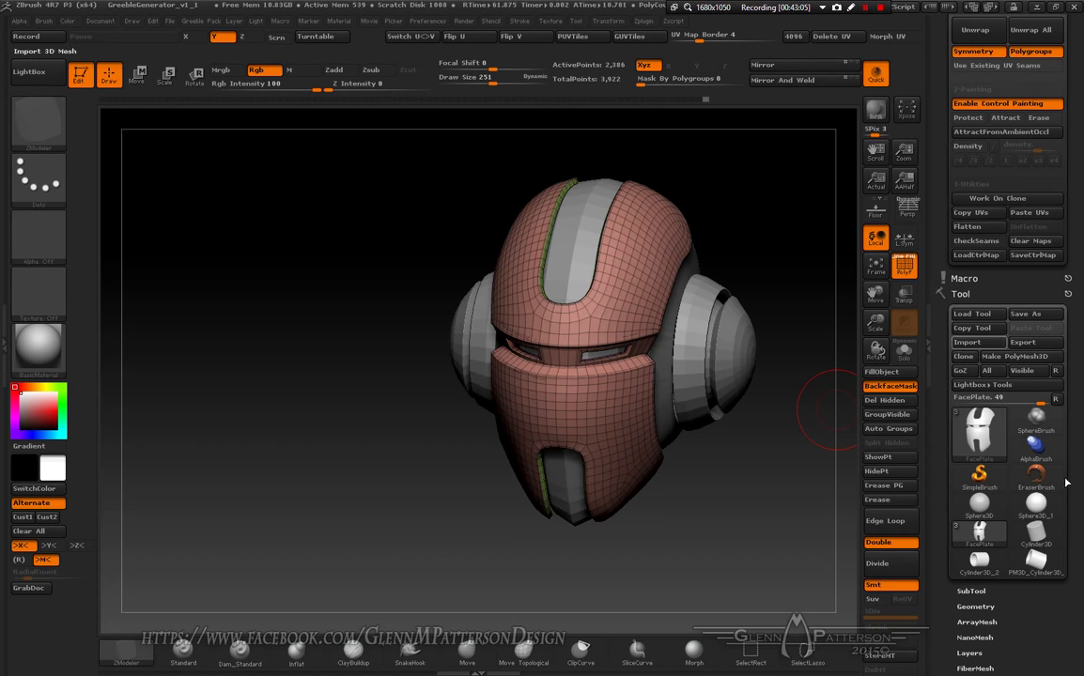
drag(1079, 483, 1081, 424)
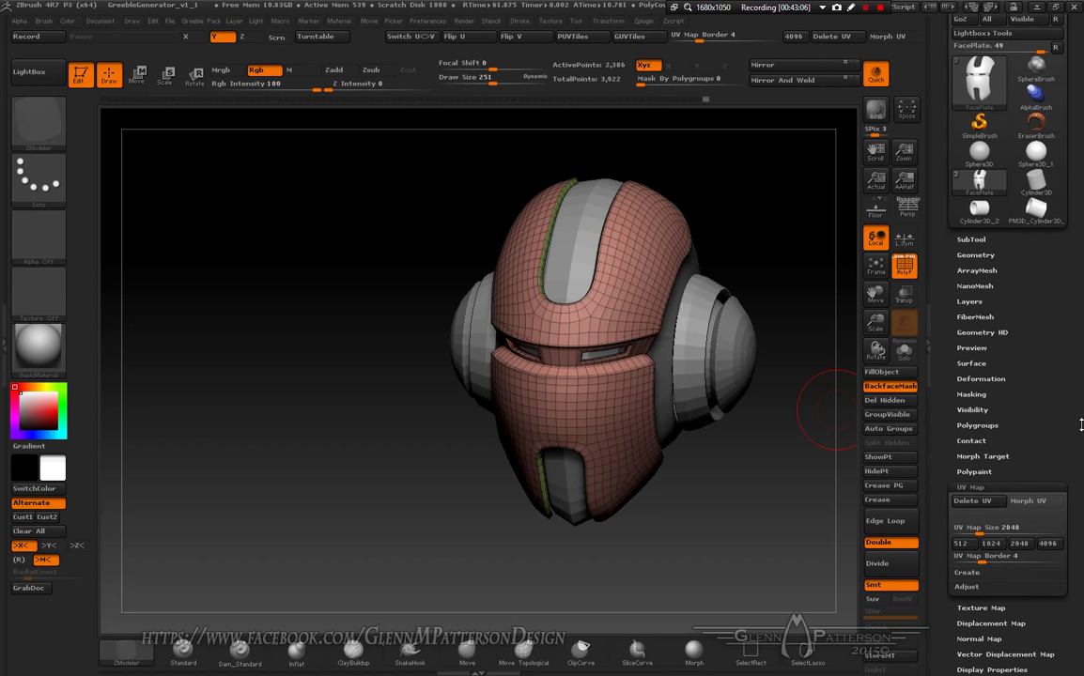
click(971, 240)
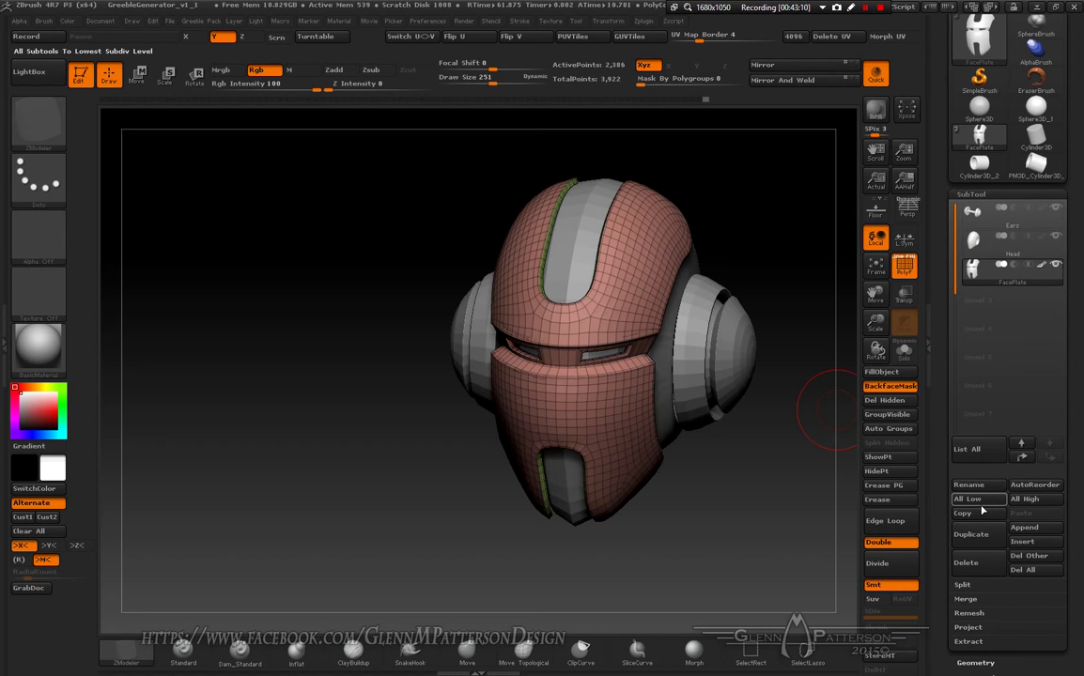
click(976, 541)
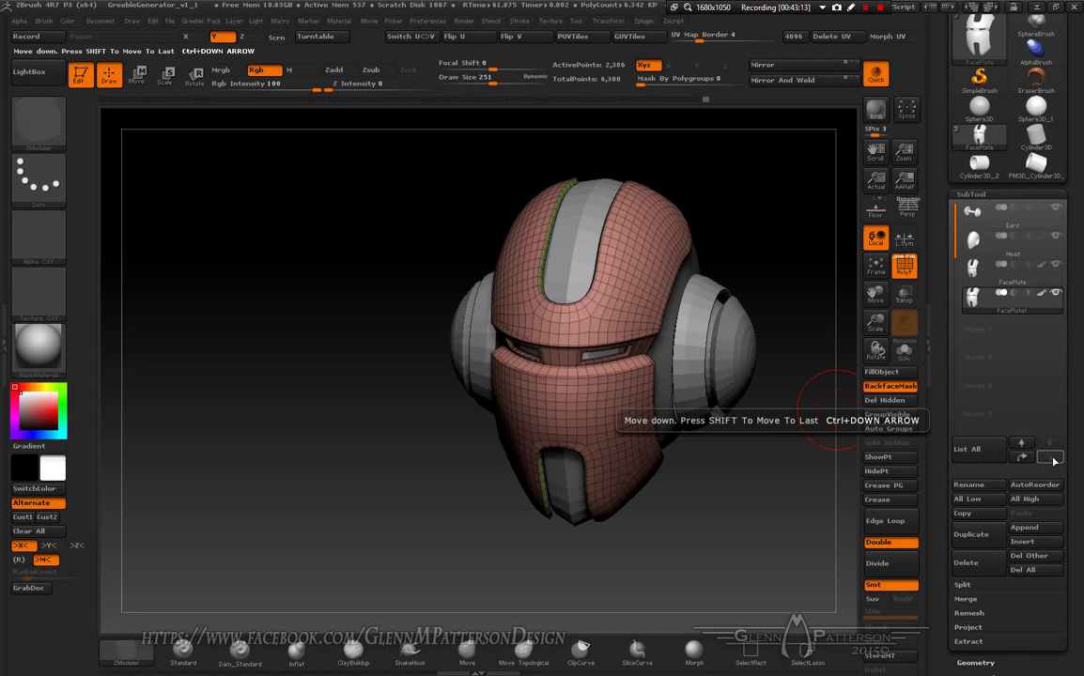
Step: Rename the duplicated FacePlate subtool as FacePlateHIGH
click(977, 485)
key(Right)
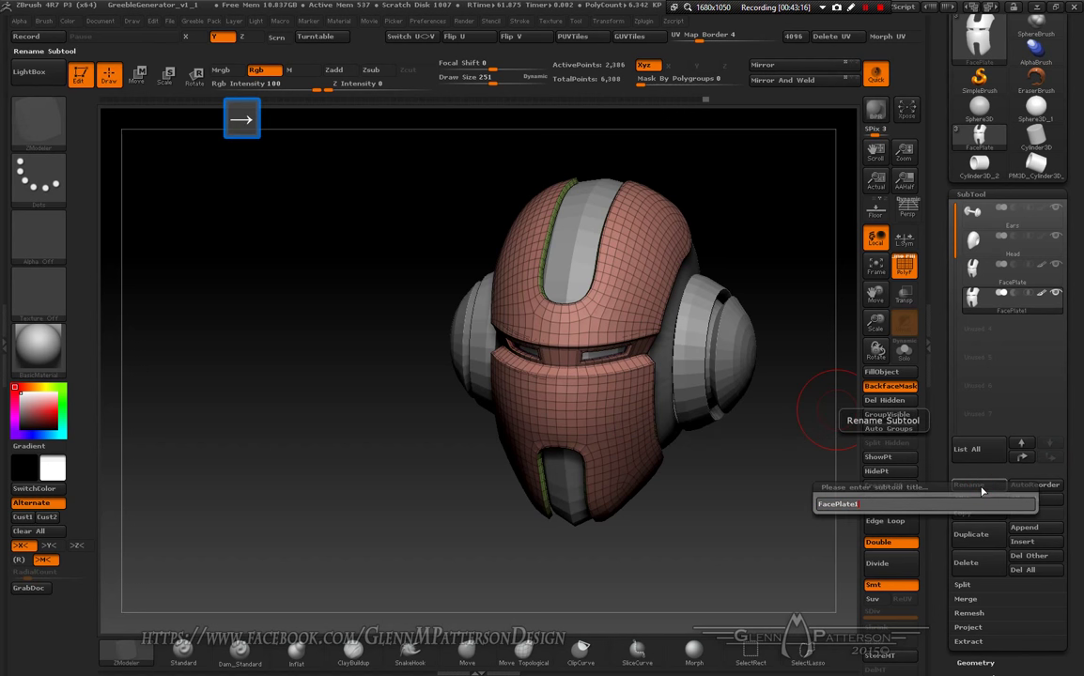
key(BackSpace)
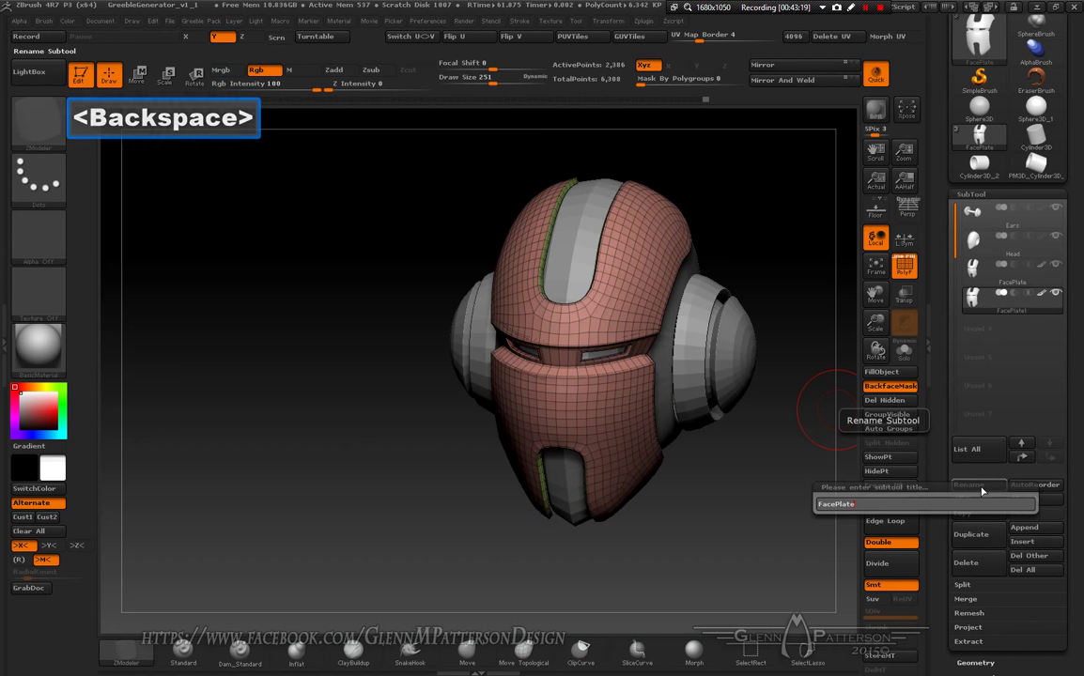
text(HIGH)
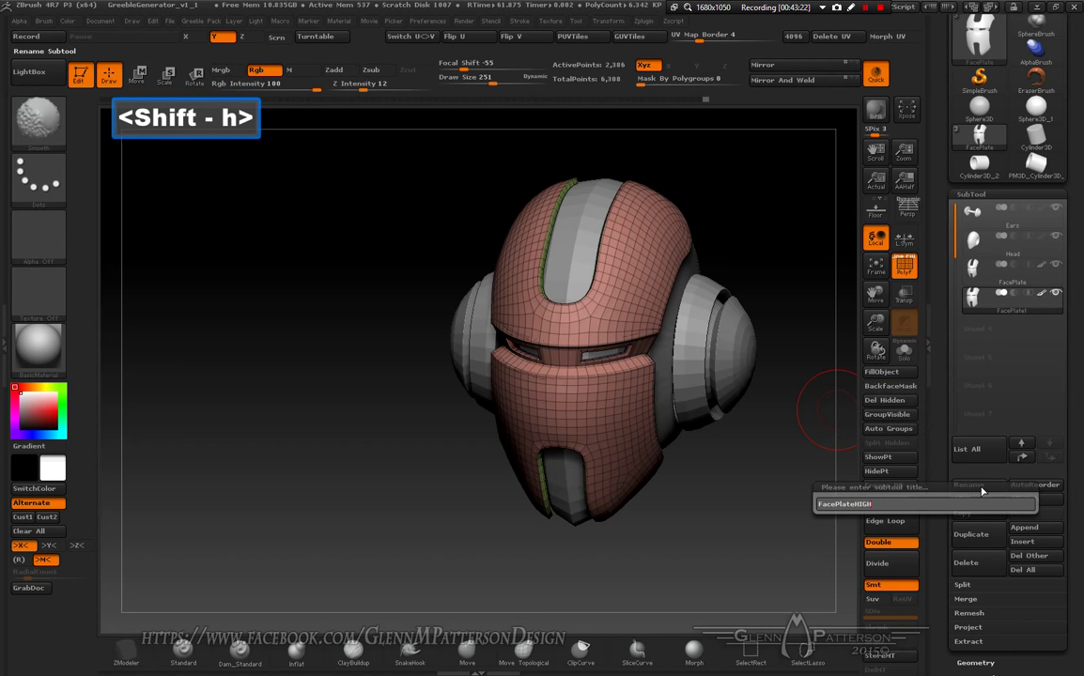
key(Return)
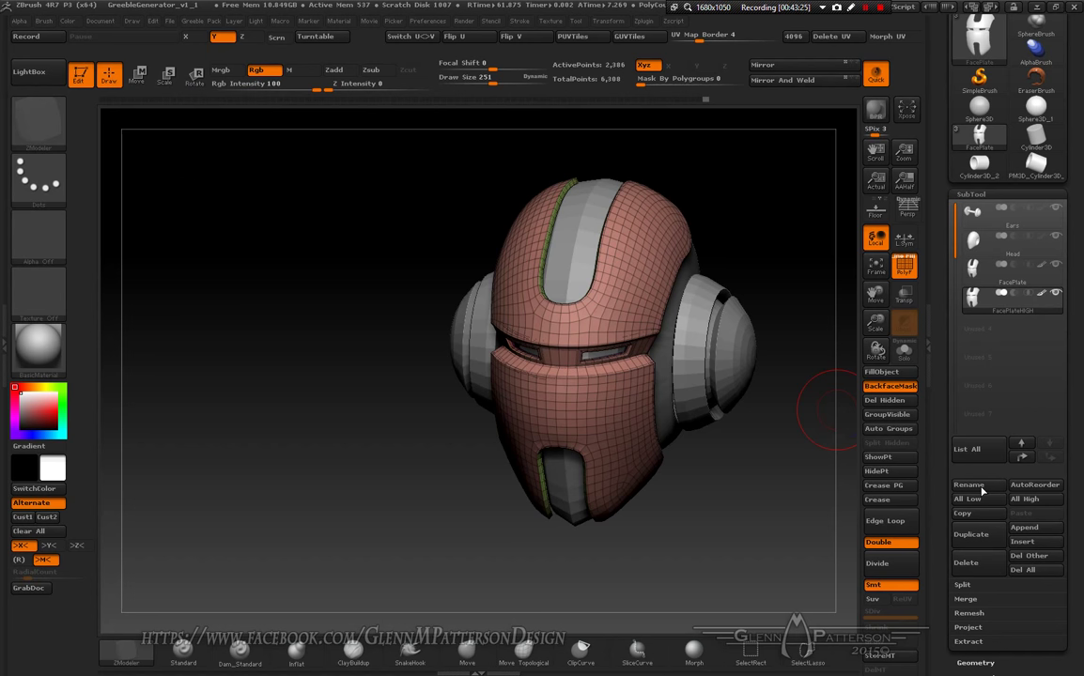
Step: Divide FacePlateHIGH up to subdivision level 4, isolating it with Solo and hiding its wireframe lines
mouse_move(719, 543)
mouse_down()
mouse_move(738, 544)
mouse_move(658, 545)
mouse_move(736, 542)
mouse_up()
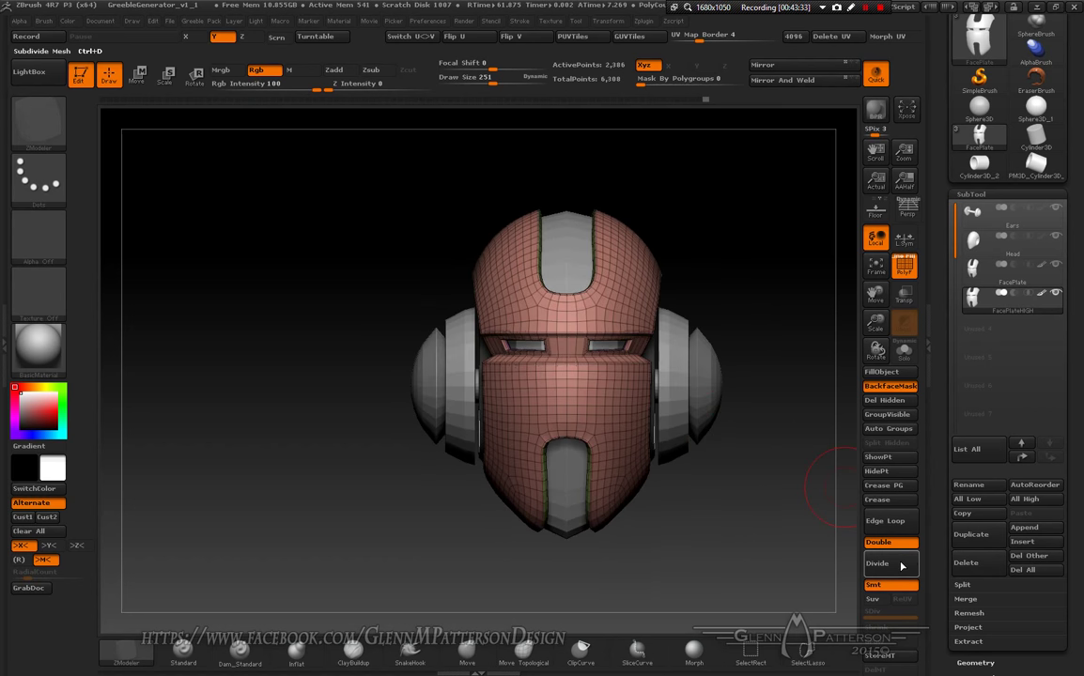
click(901, 564)
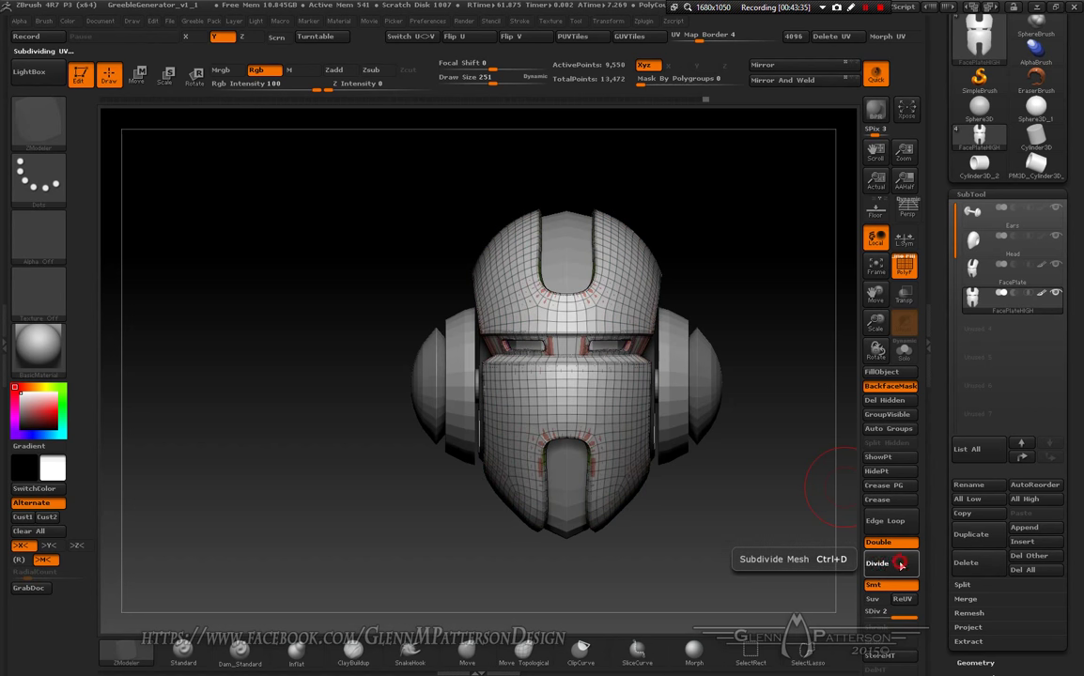
click(901, 564)
click(903, 353)
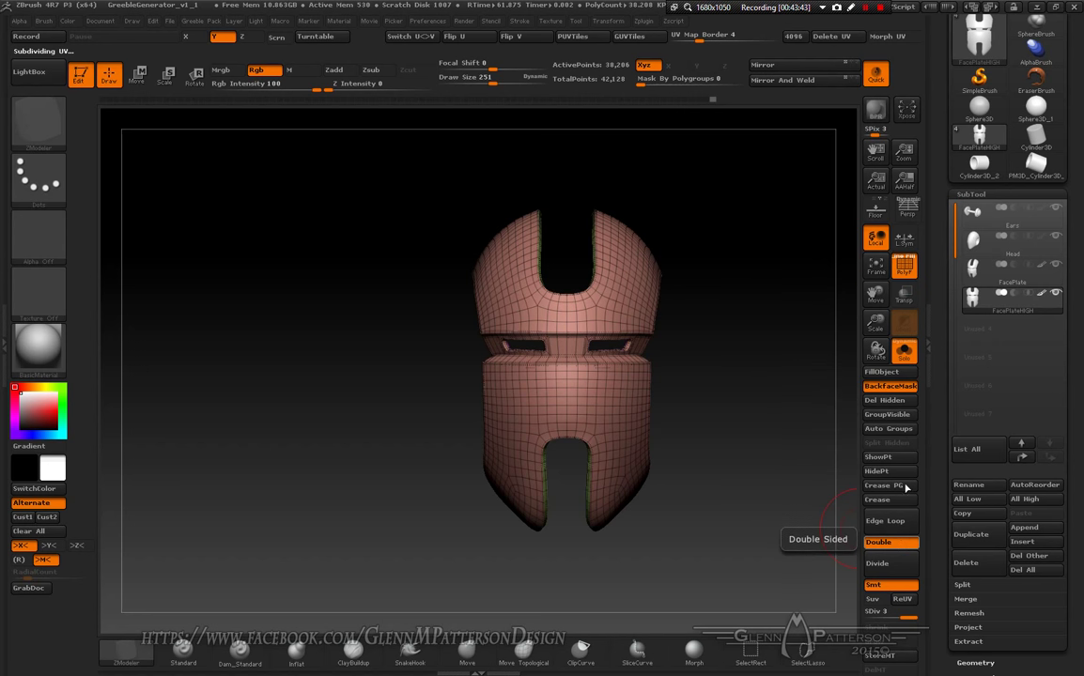
click(891, 572)
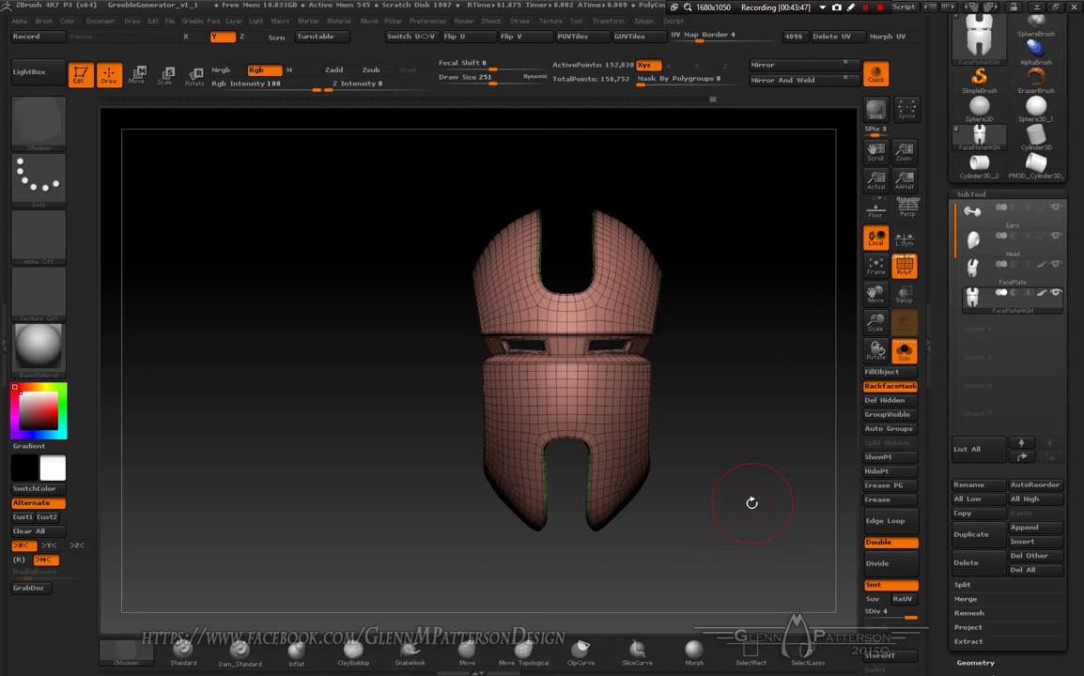
mouse_move(755, 501)
mouse_down()
mouse_move(678, 454)
mouse_move(665, 465)
mouse_move(746, 512)
mouse_up()
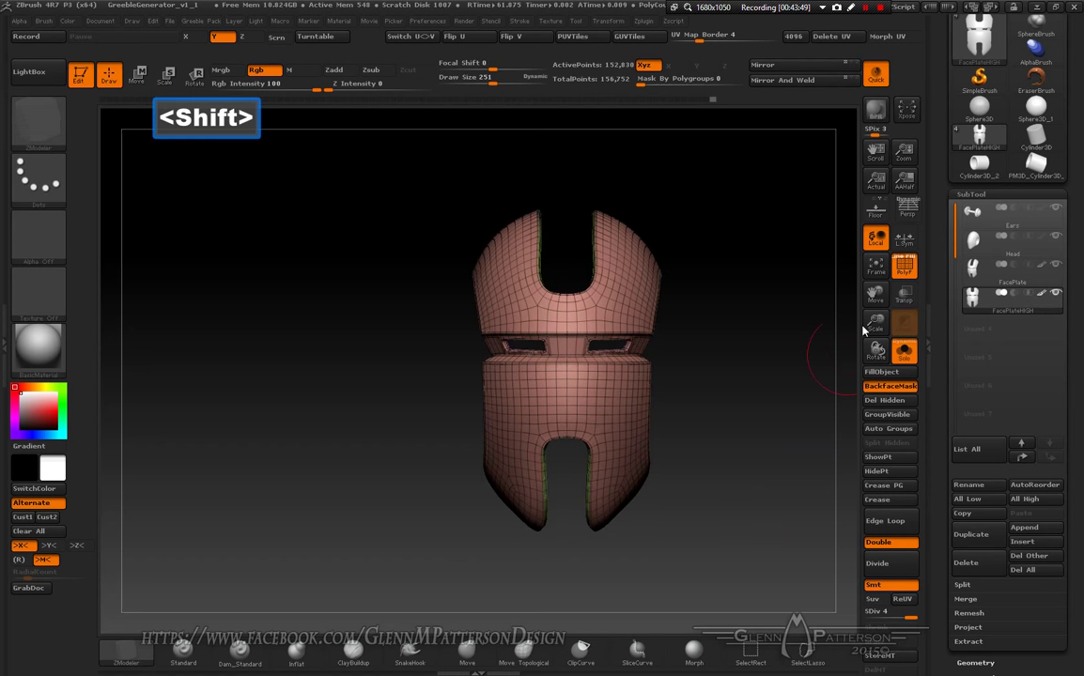
click(902, 264)
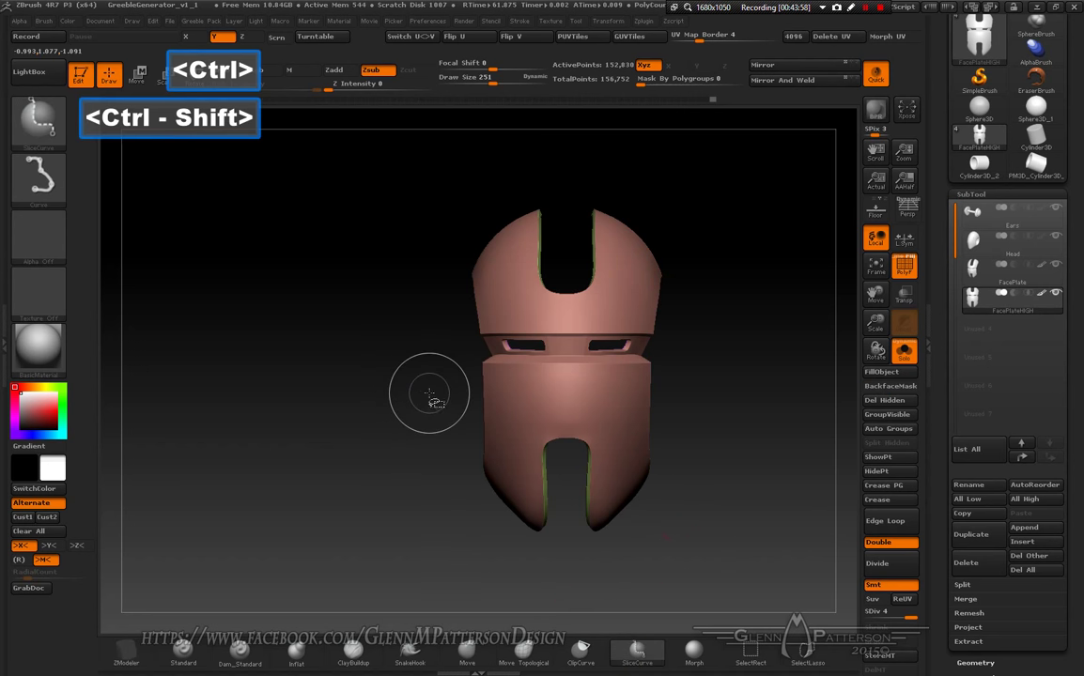
Step: Try to slice off the outer corner of the lower cheek with an angled SliceCurve cut
mouse_move(419, 390)
ctrl+shift+mouse_down()
mouse_move(500, 438)
mouse_move(507, 483)
ctrl+shift+mouse_up()
key(alt)
key(alt)
ctrl+shift+drag(513, 570, 508, 580)
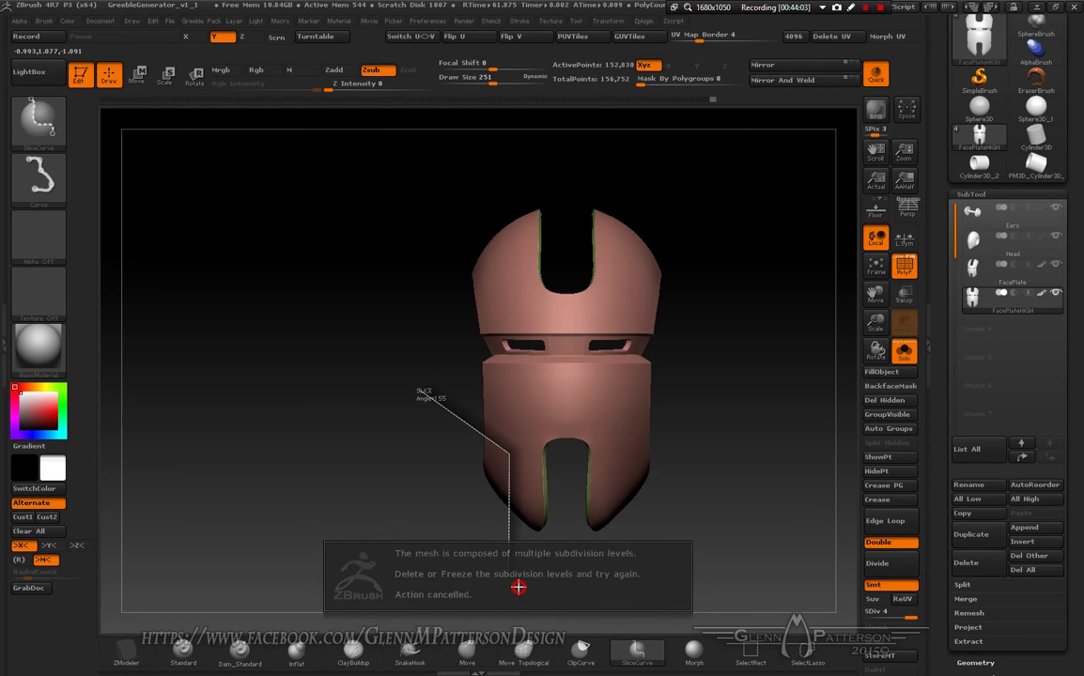
Step: Delete the lower subdivision levels of FacePlateHIGH
drag(1081, 305, 1081, 214)
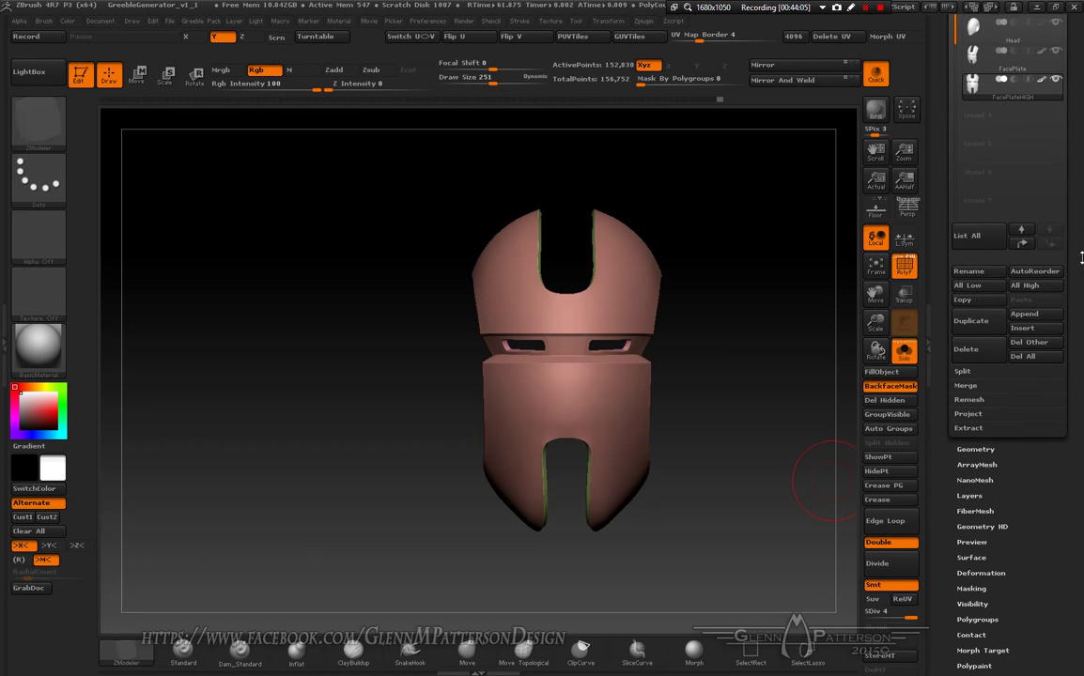
click(973, 449)
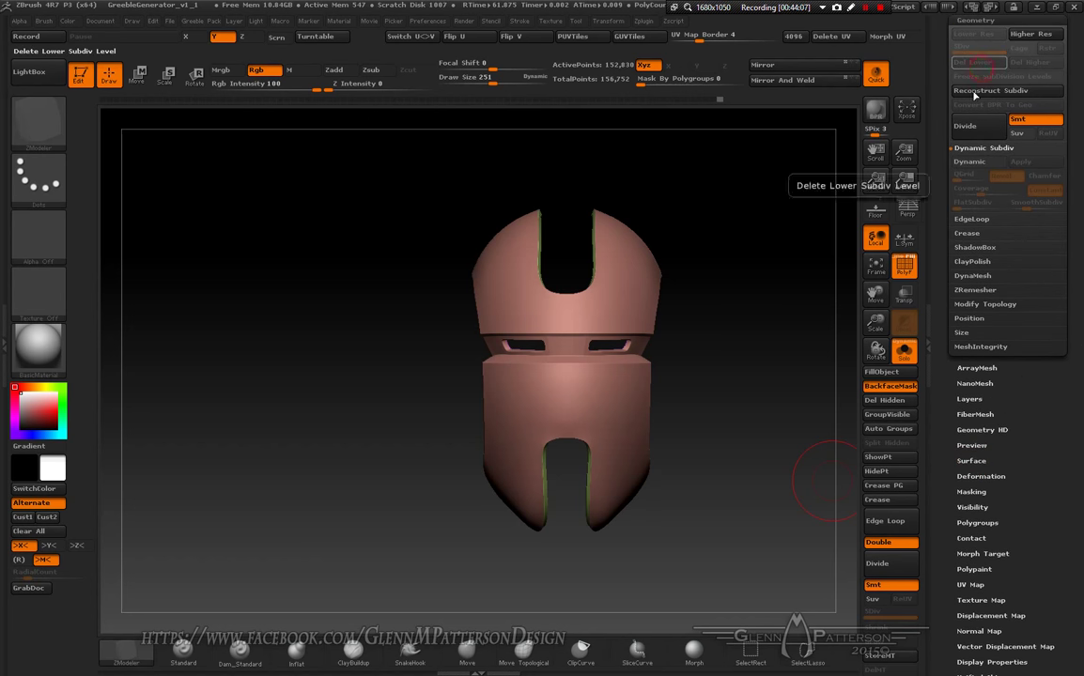
Step: Try an angled SliceCurve cut through the full thickness of the lower cheek, check it from the side, and undo it
ctrl+shift+drag(411, 407, 502, 460)
key(alt)
key(alt)
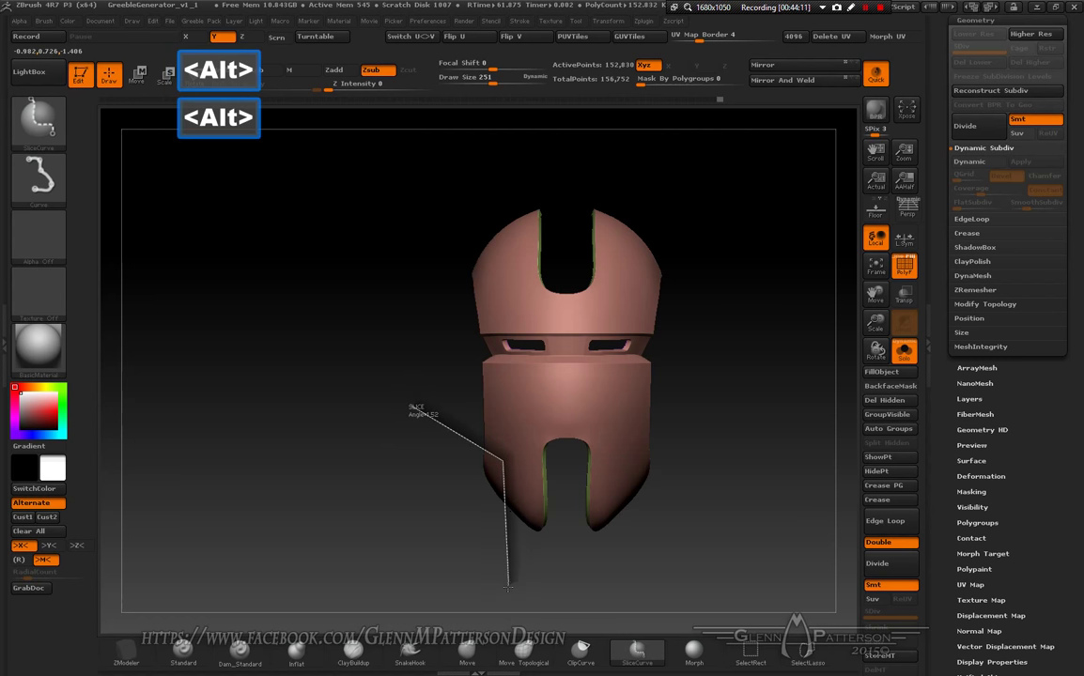
drag(507, 589, 507, 588)
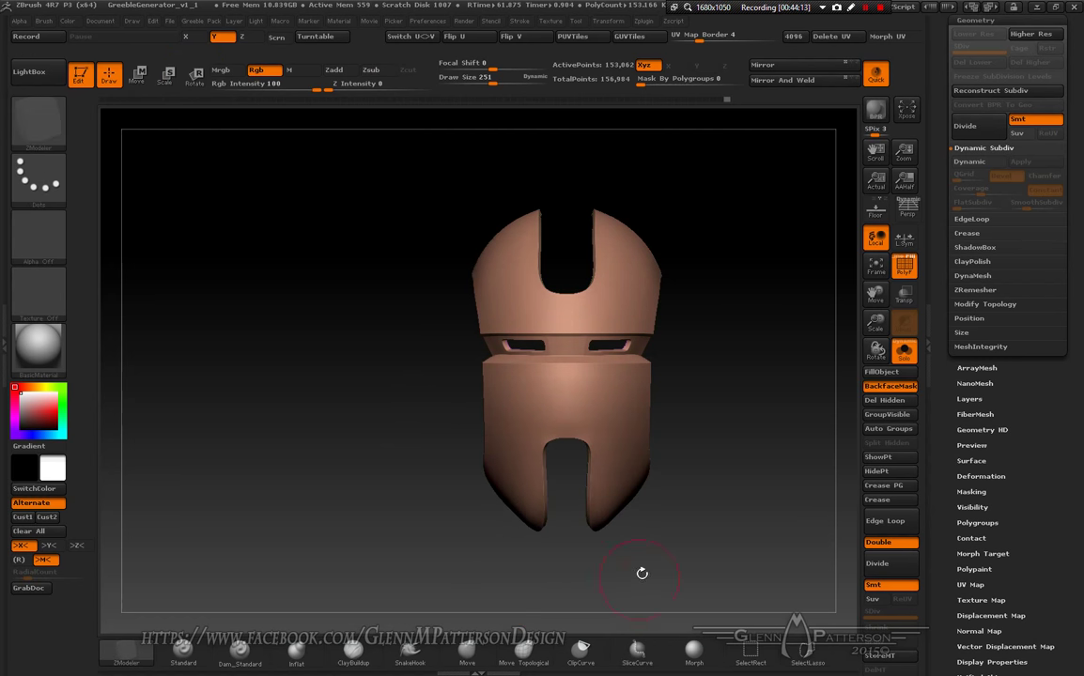
drag(642, 573, 748, 575)
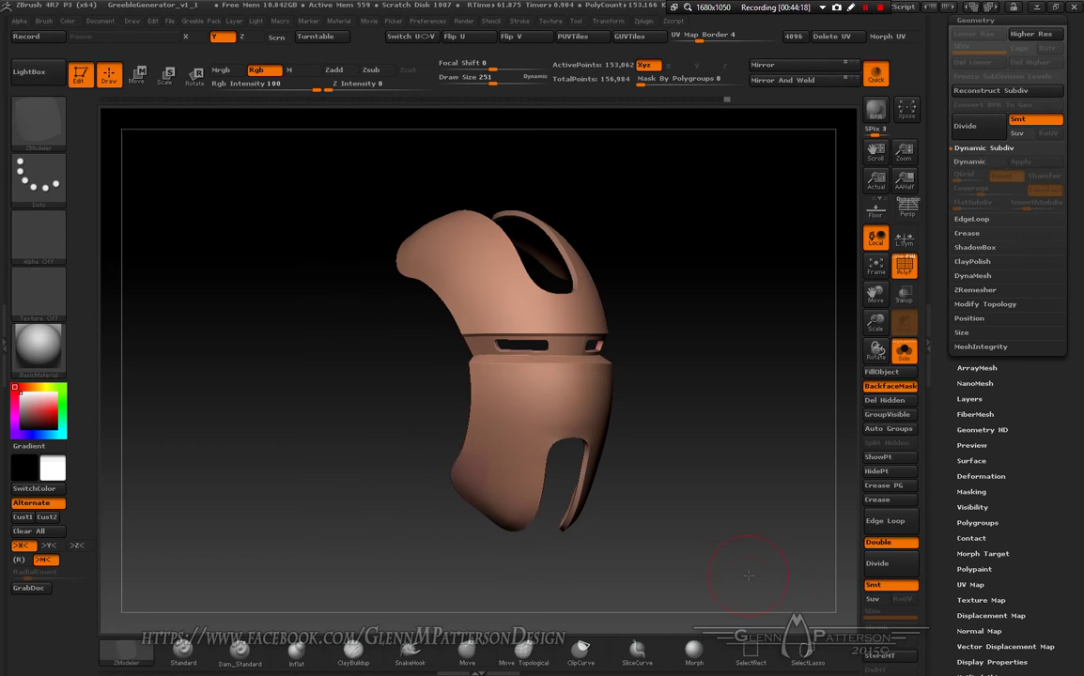
key(ctrl+z)
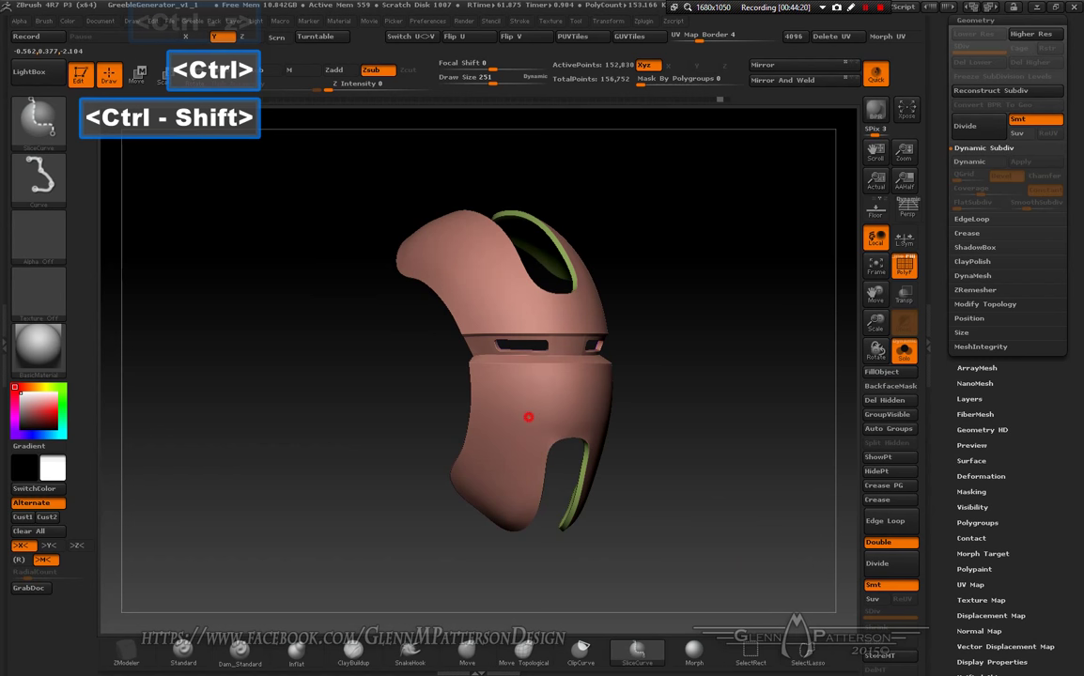
Step: Isolate the outer shell polygroup and slice the outer corner of one lower cheek into its own polygroup with an angled SliceCurve cut
mouse_move(743, 537)
mouse_down()
mouse_move(690, 550)
mouse_move(717, 547)
mouse_move(716, 560)
mouse_up()
key(ctrl+shift)
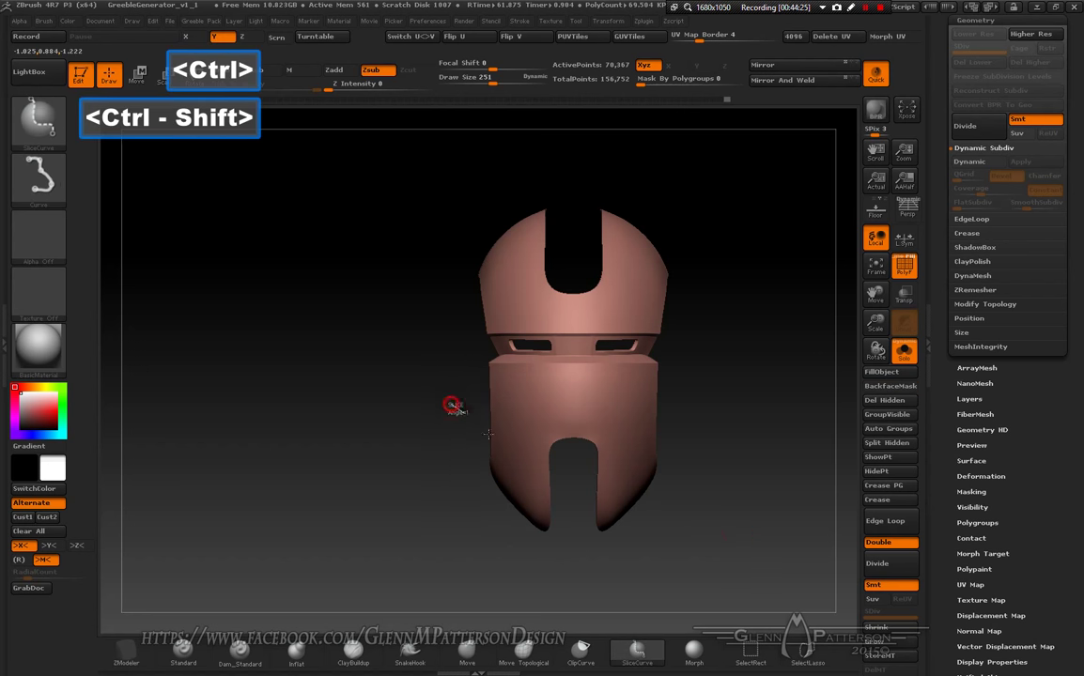
mouse_move(449, 406)
ctrl+shift+mouse_down()
mouse_move(520, 455)
mouse_move(517, 464)
ctrl+shift+mouse_up()
key(alt)
key(alt)
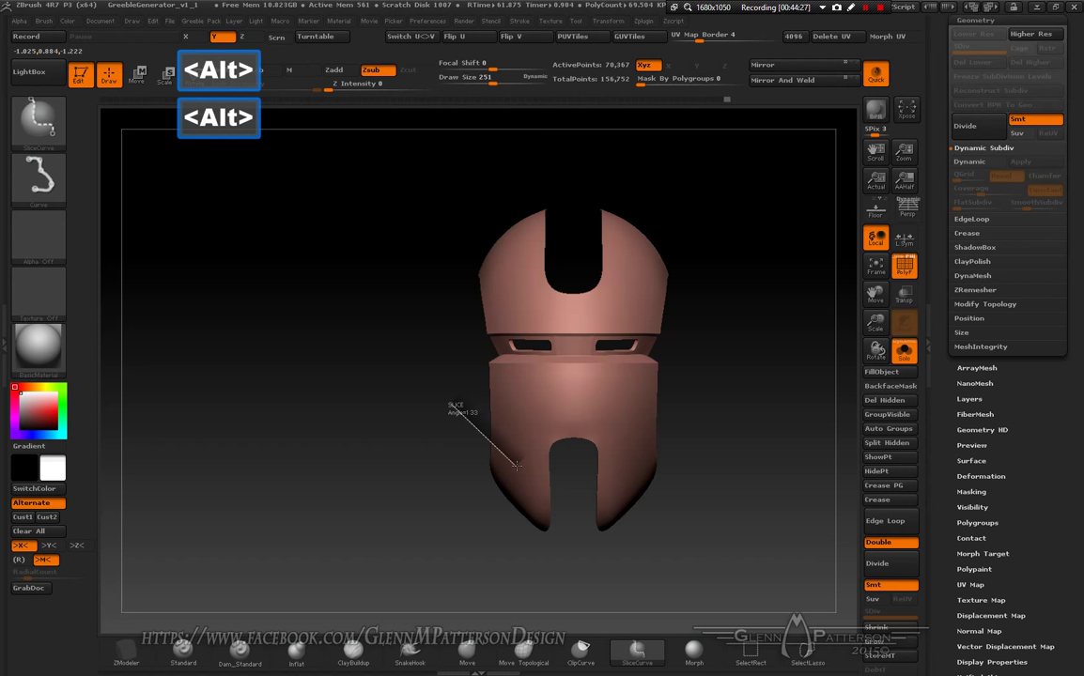
ctrl+shift+drag(524, 588, 512, 592)
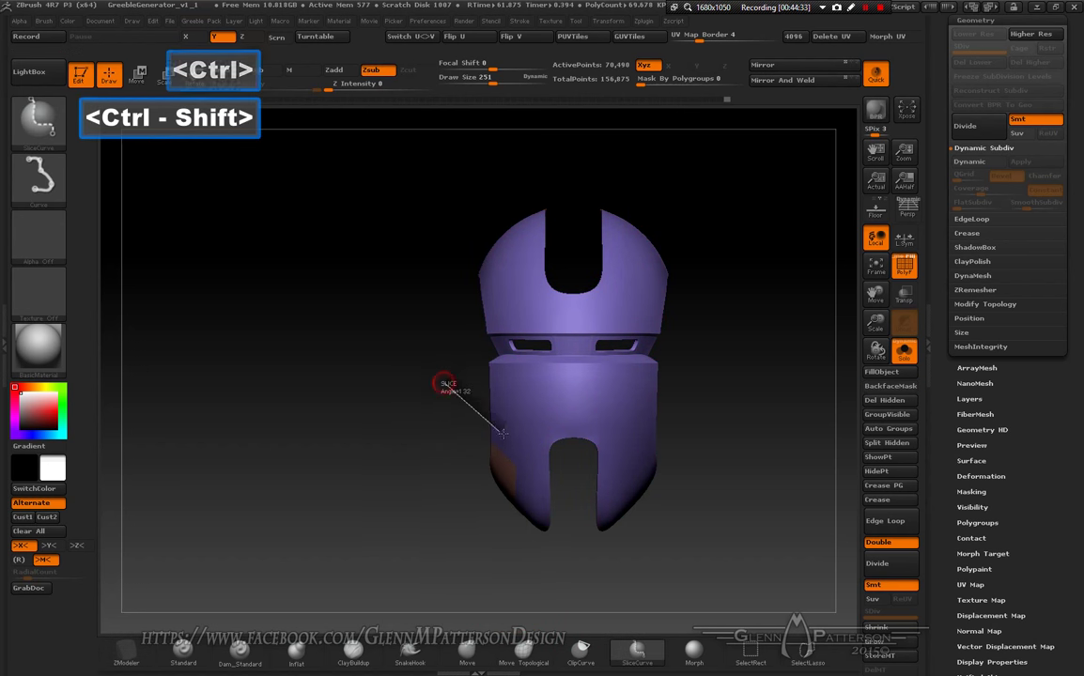
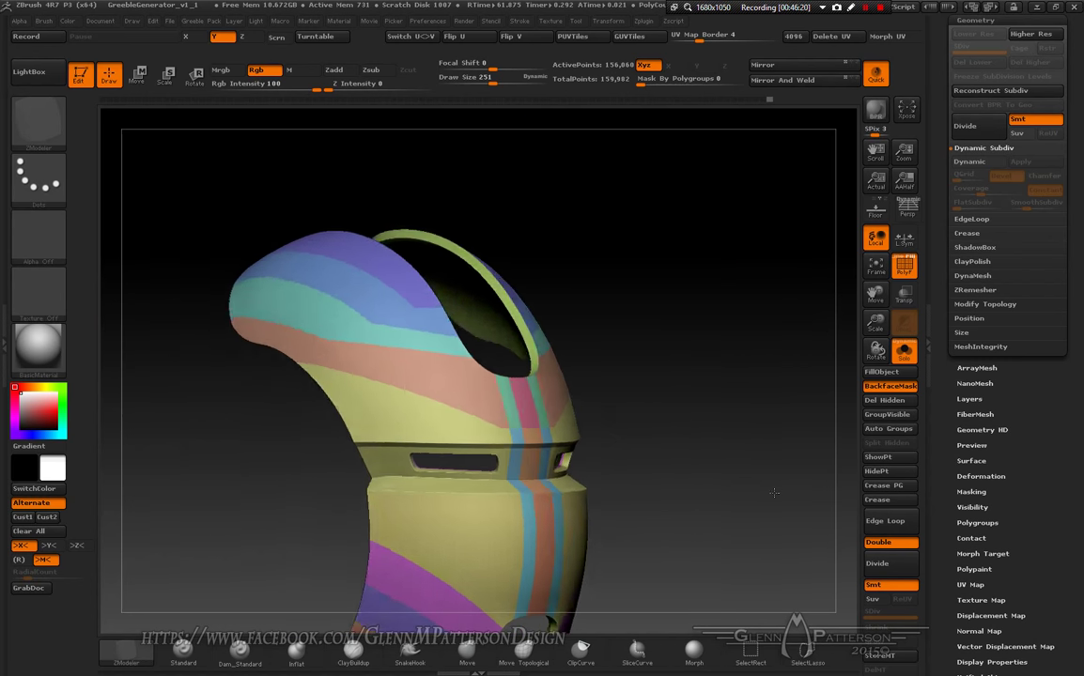
Step: Isolate the centre strip polygroup below the eye slots, slice it crosswise into four polygroups with SliceCurve, and show the whole mesh again
drag(871, 303, 821, 192)
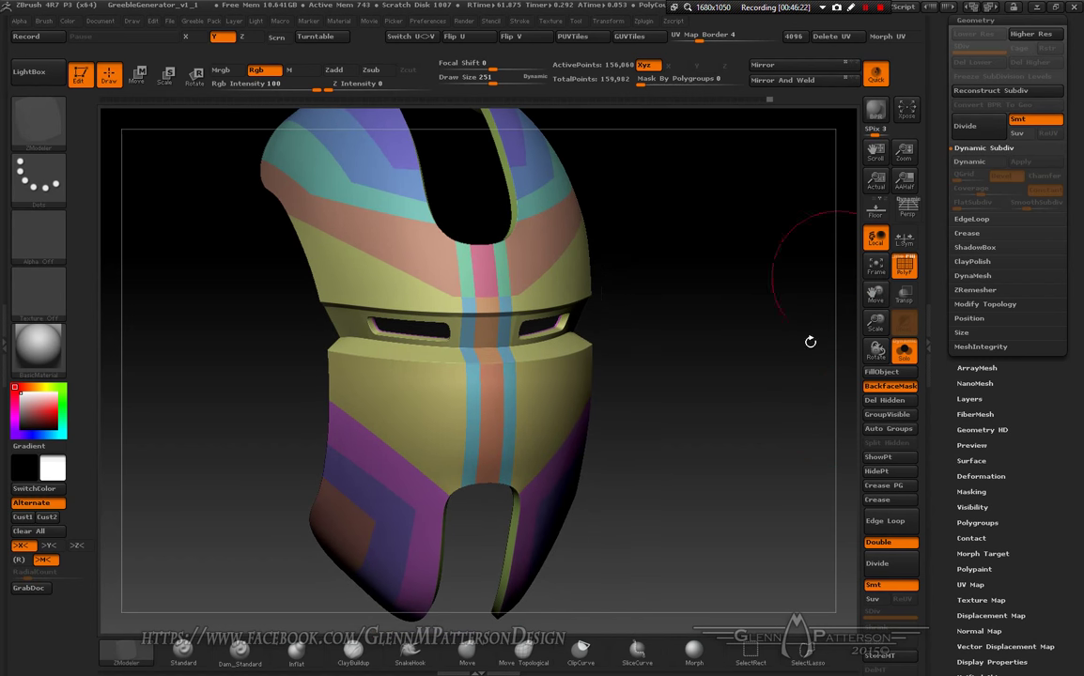
mouse_move(751, 479)
mouse_down()
mouse_move(689, 499)
mouse_move(689, 508)
mouse_up()
key(ctrl+shift)
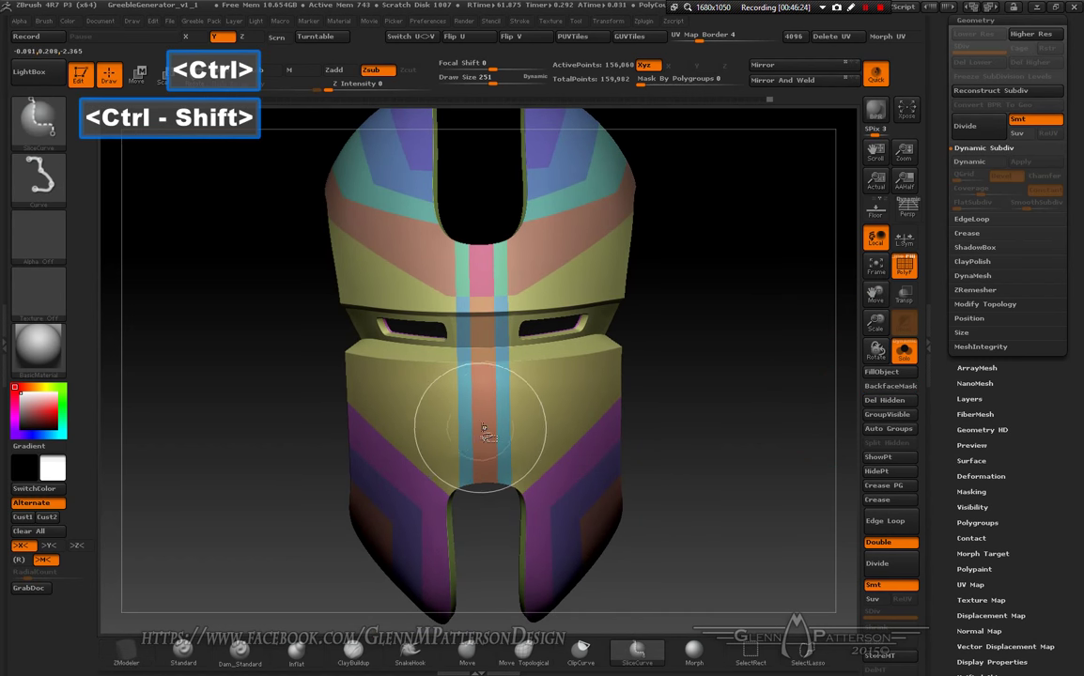
ctrl+shift+click(483, 427)
drag(772, 529, 768, 485)
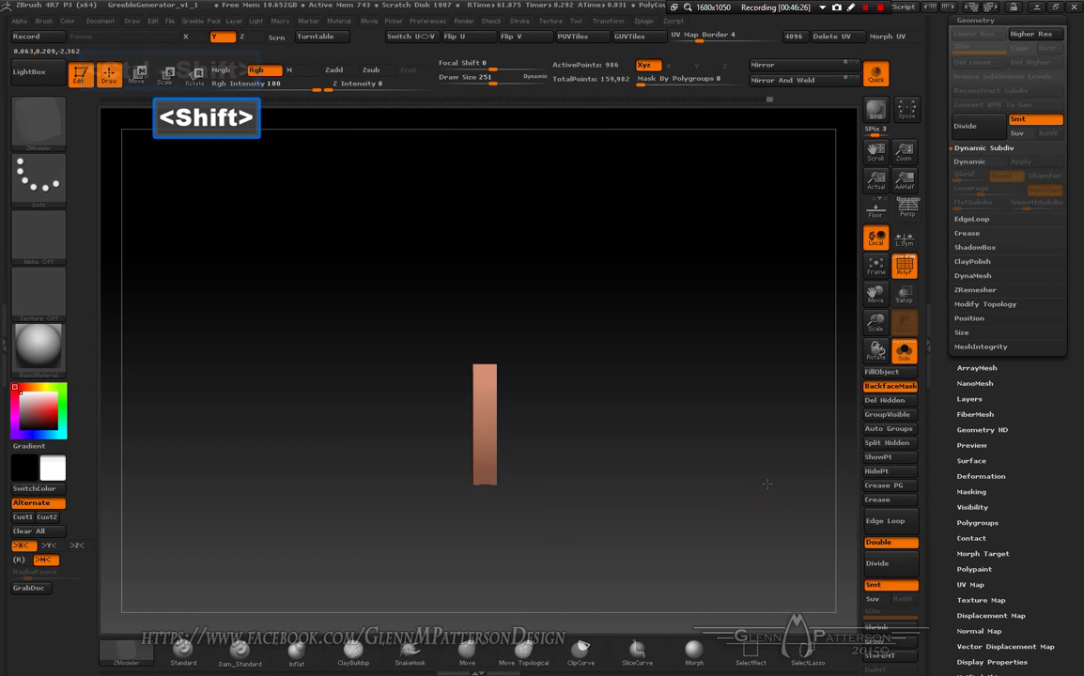
ctrl+shift+drag(376, 388, 610, 394)
ctrl+shift+drag(644, 435, 645, 436)
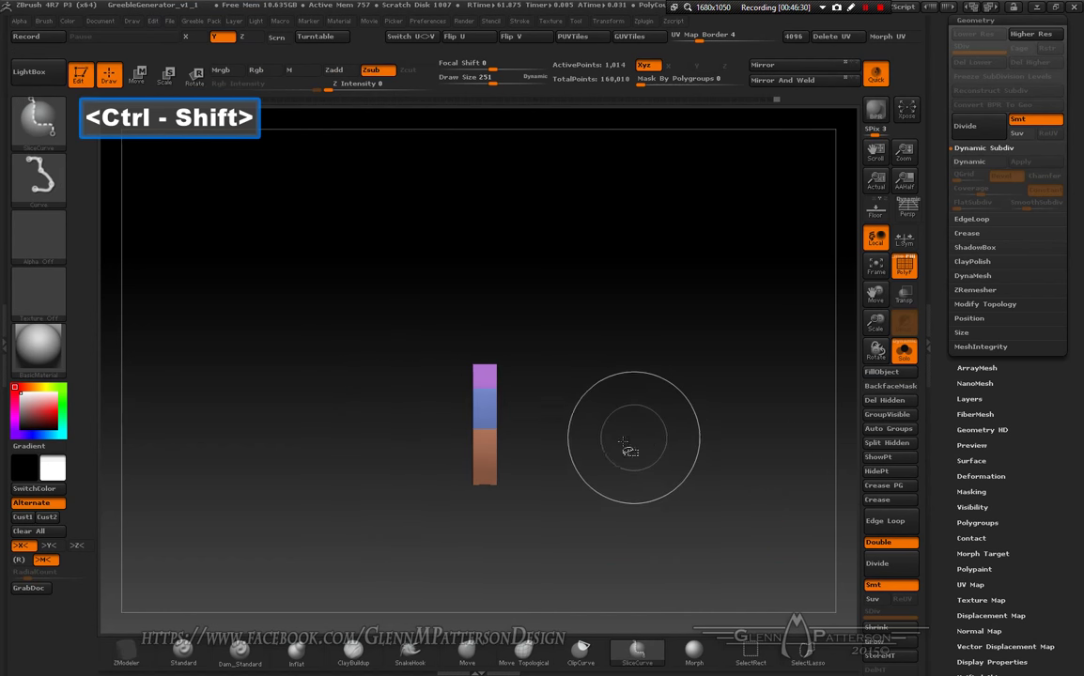
ctrl+shift+drag(418, 461, 648, 468)
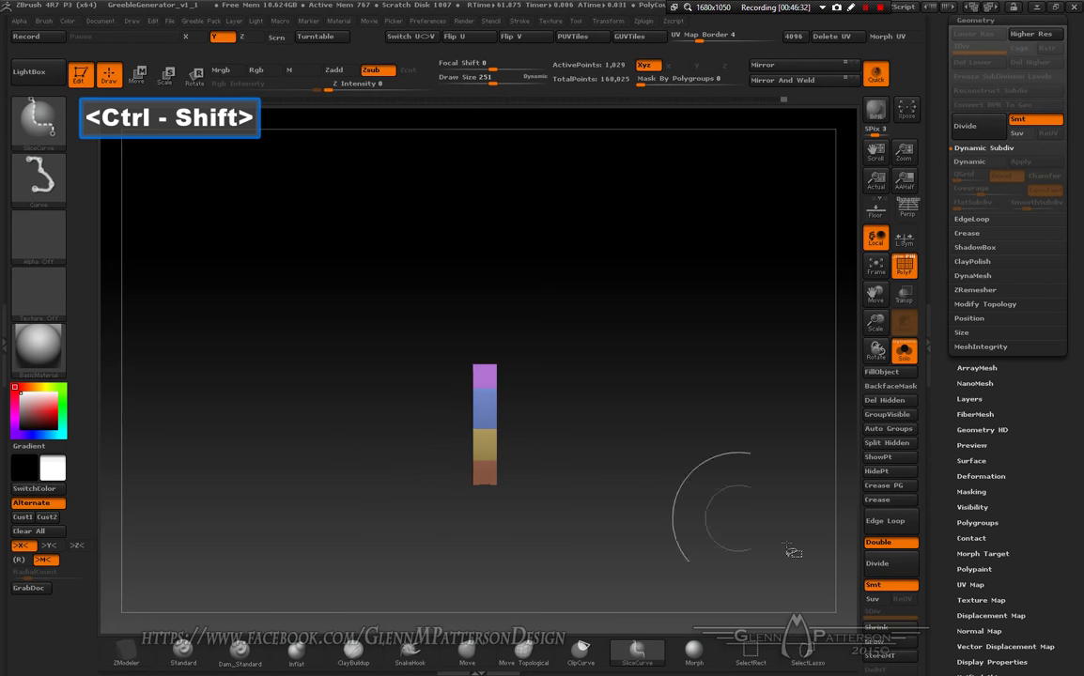
ctrl+shift+click(740, 515)
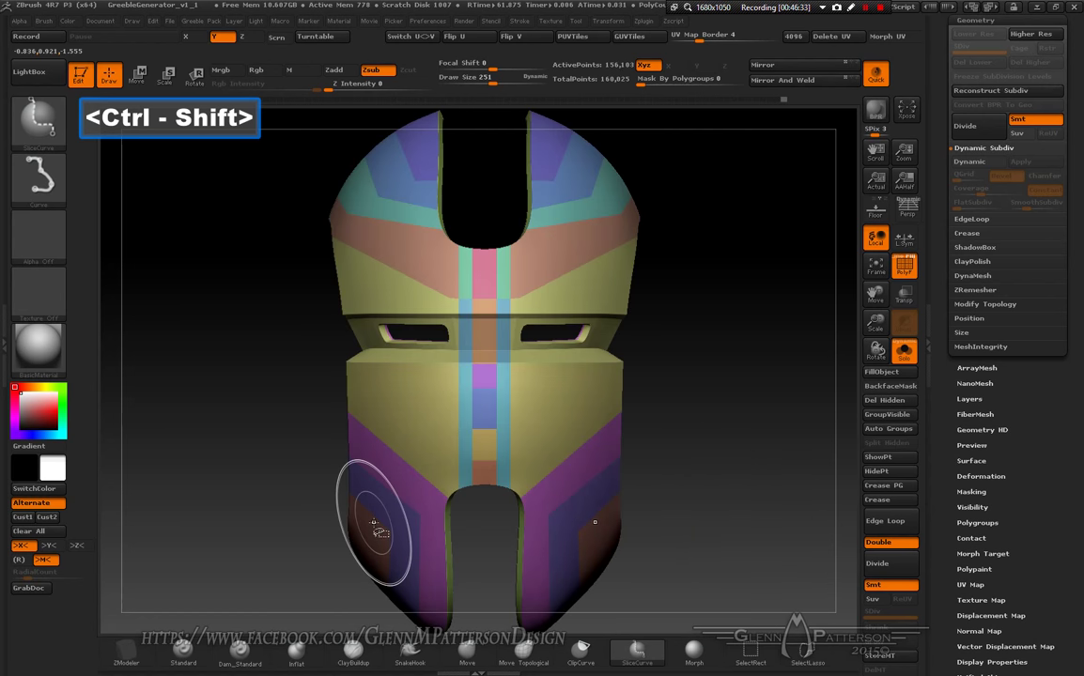
Step: Isolate the upper diagonal cheek bands, slice one band's slanted part into separate polygroups with near-vertical SliceCurve cuts, and unhide the mesh
ctrl+shift+click(396, 477)
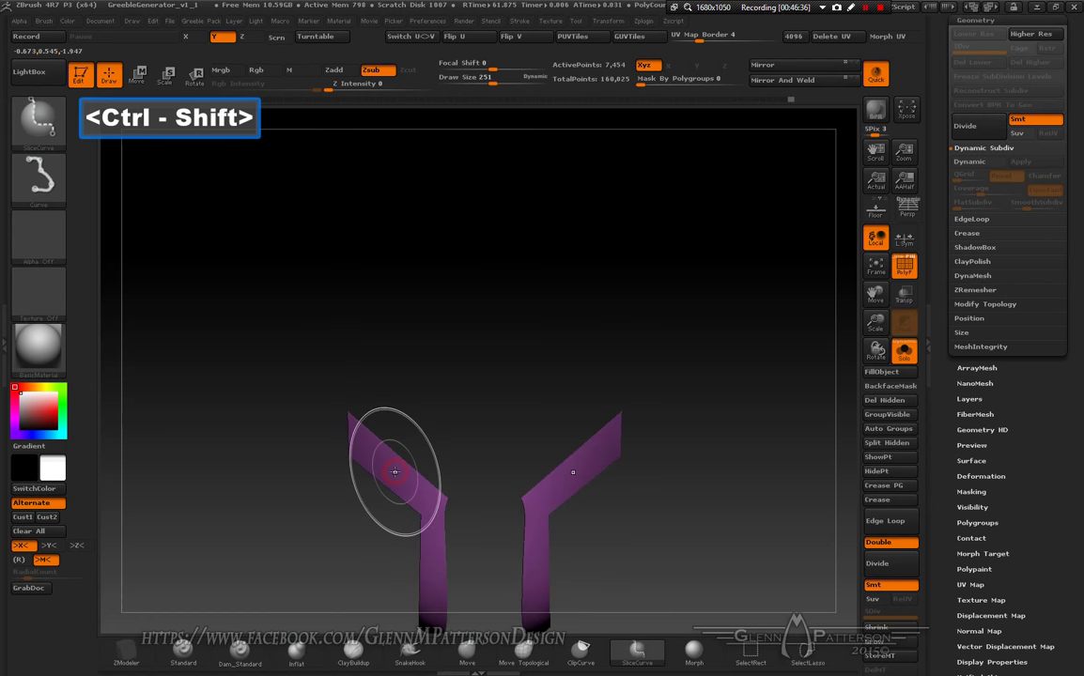
mouse_move(365, 344)
ctrl+shift+mouse_down()
mouse_move(353, 526)
mouse_move(367, 532)
ctrl+shift+mouse_up()
mouse_move(409, 373)
ctrl+shift+mouse_down()
mouse_move(403, 582)
mouse_move(372, 580)
ctrl+shift+mouse_up()
mouse_move(416, 373)
ctrl+shift+mouse_down()
mouse_move(412, 568)
mouse_move(385, 568)
ctrl+shift+mouse_up()
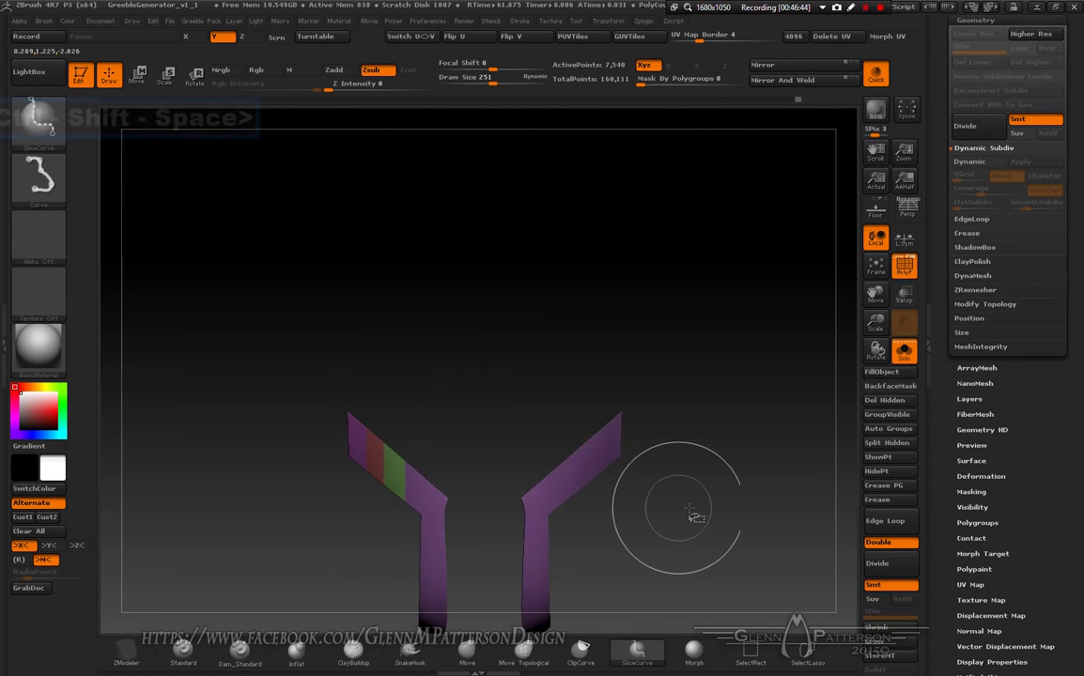
ctrl+shift+click(761, 512)
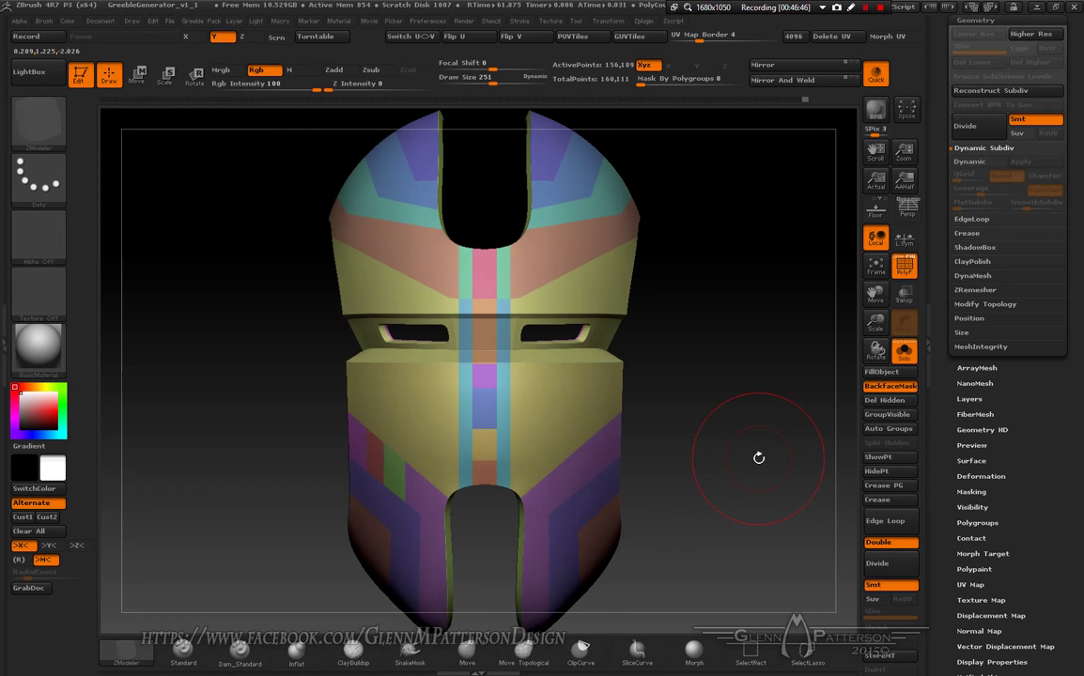
Step: Isolate the uppermost crown panels, divide one into three polygroups with two angled SliceCurve cuts, unhide the mesh, and mirror the cuts across
ctrl+shift+click(420, 153)
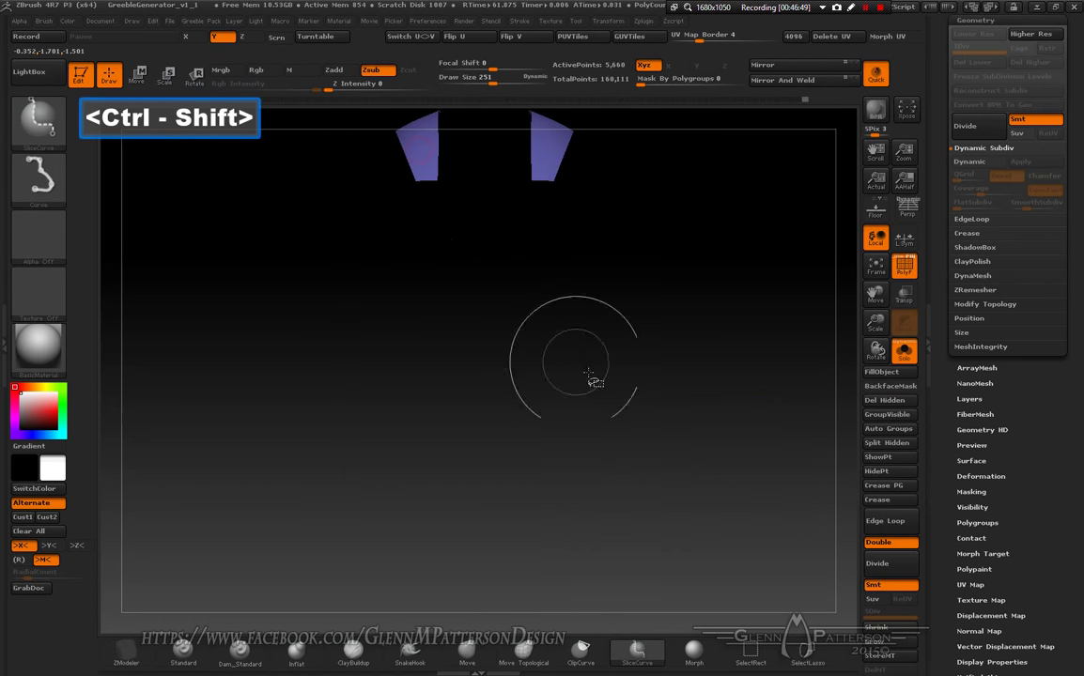
click(875, 270)
drag(875, 322, 815, 278)
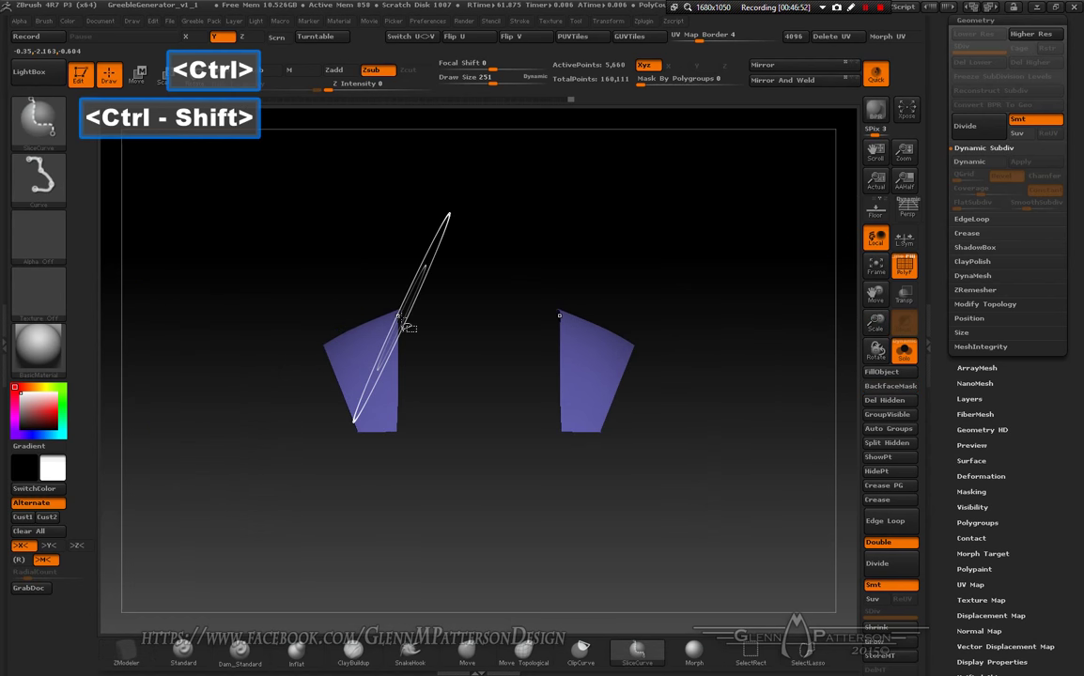
ctrl+shift+drag(432, 320, 272, 400)
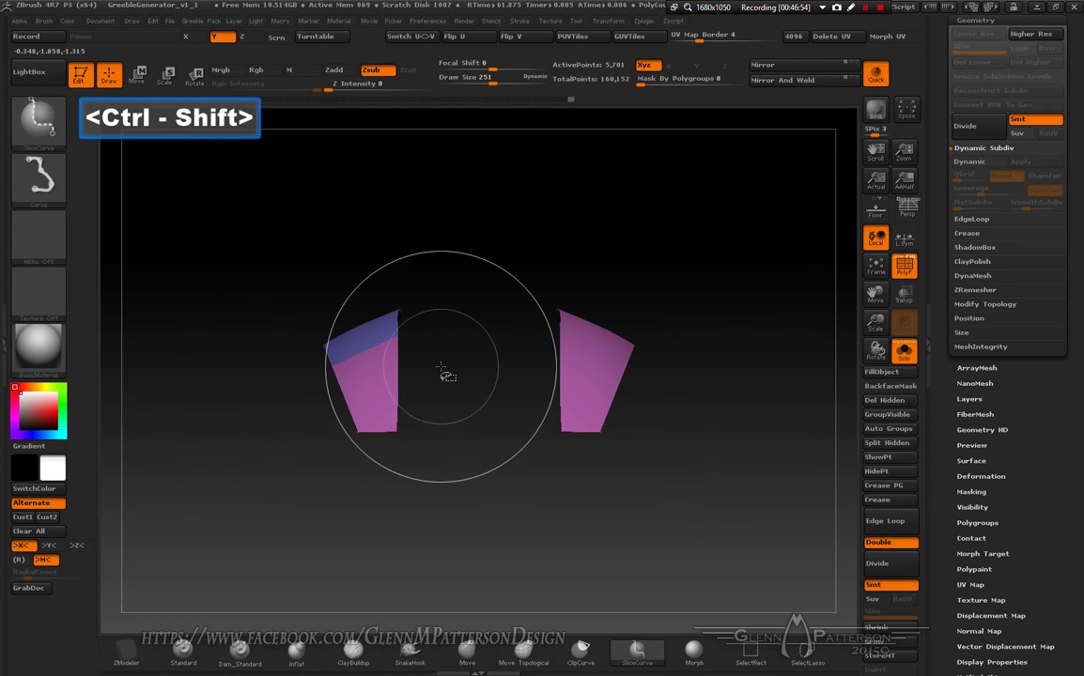
ctrl+shift+drag(426, 368, 298, 441)
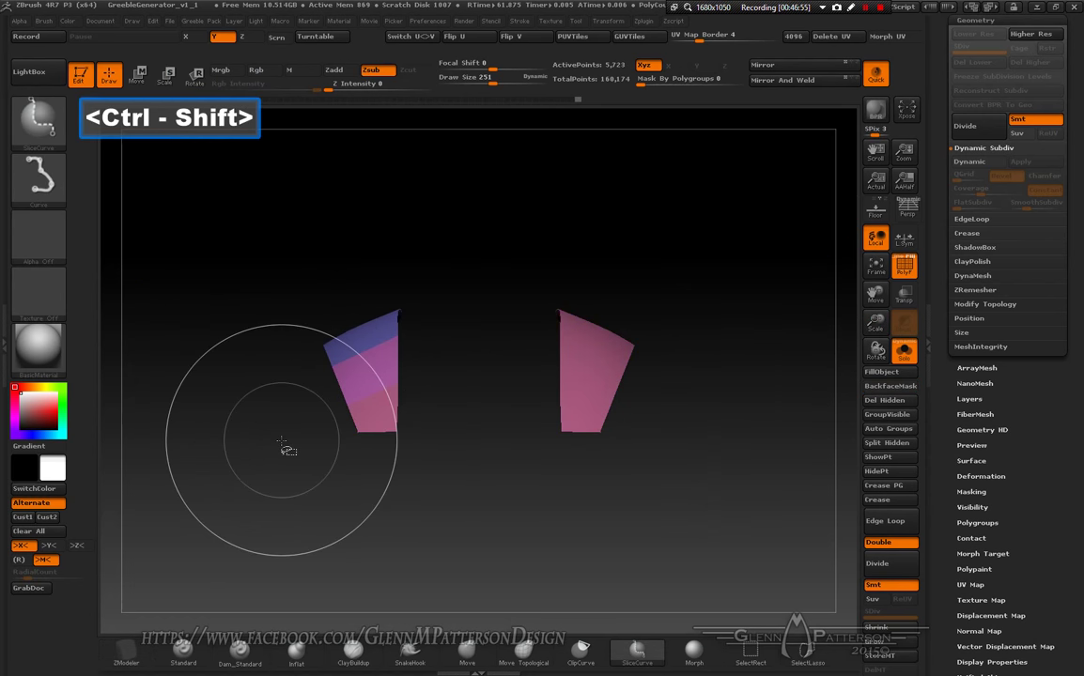
ctrl+shift+click(706, 524)
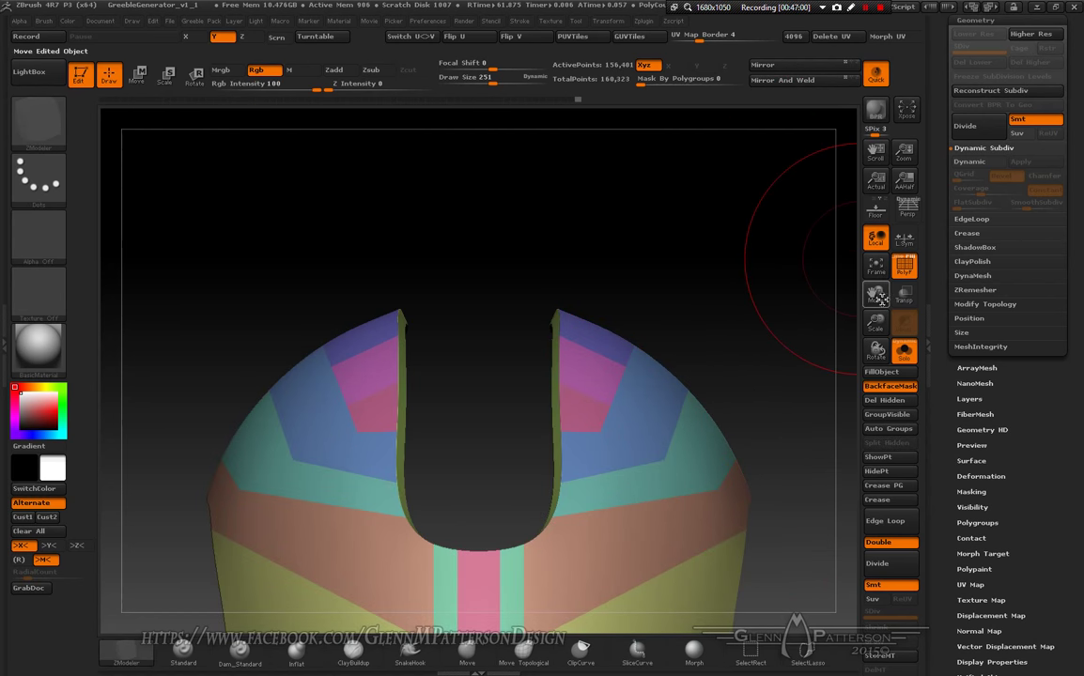
Step: Display the polyframe wireframe on the face plate and turn off the Triangle option for GroupsLoops
drag(881, 299, 894, 63)
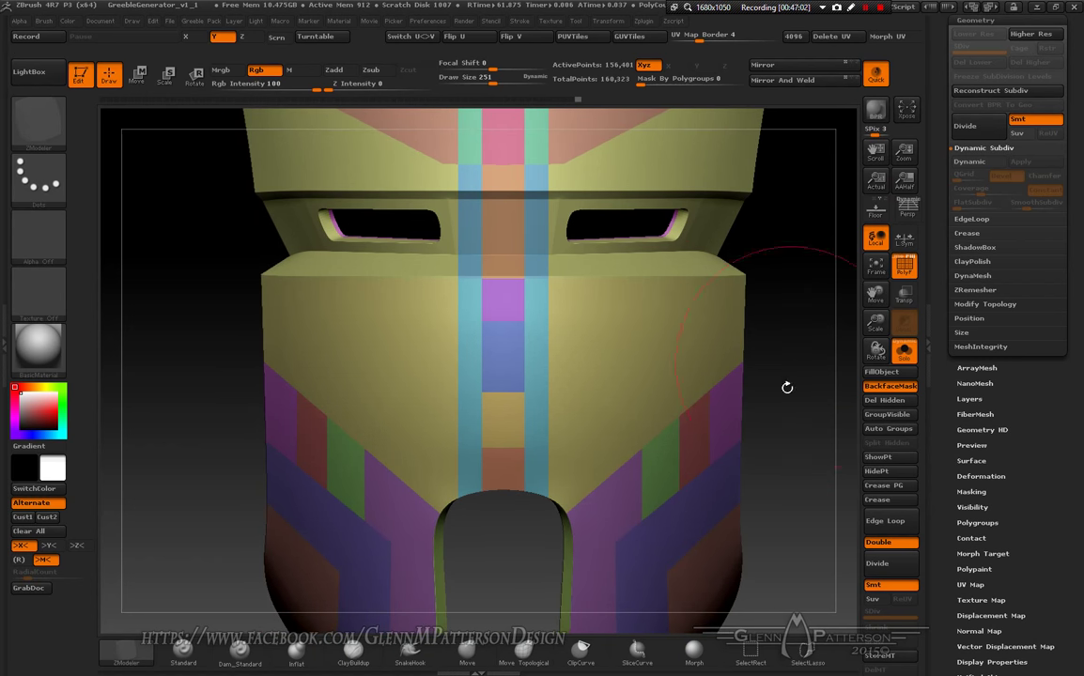
mouse_move(787, 465)
mouse_down()
mouse_move(732, 454)
mouse_move(847, 461)
mouse_move(770, 467)
mouse_up()
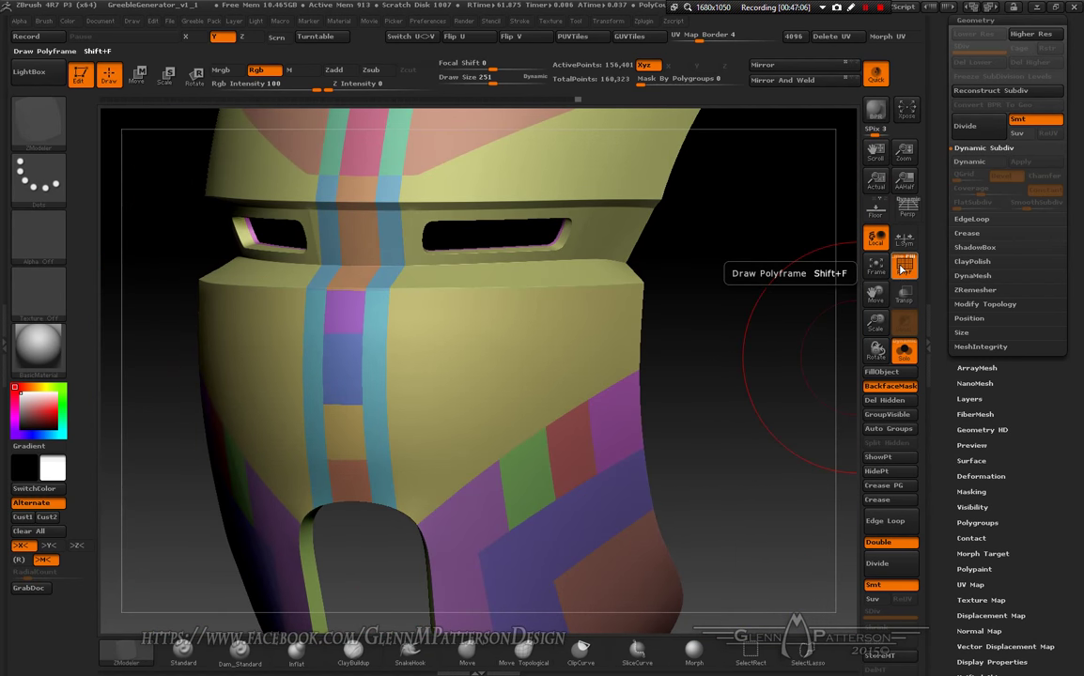
click(902, 264)
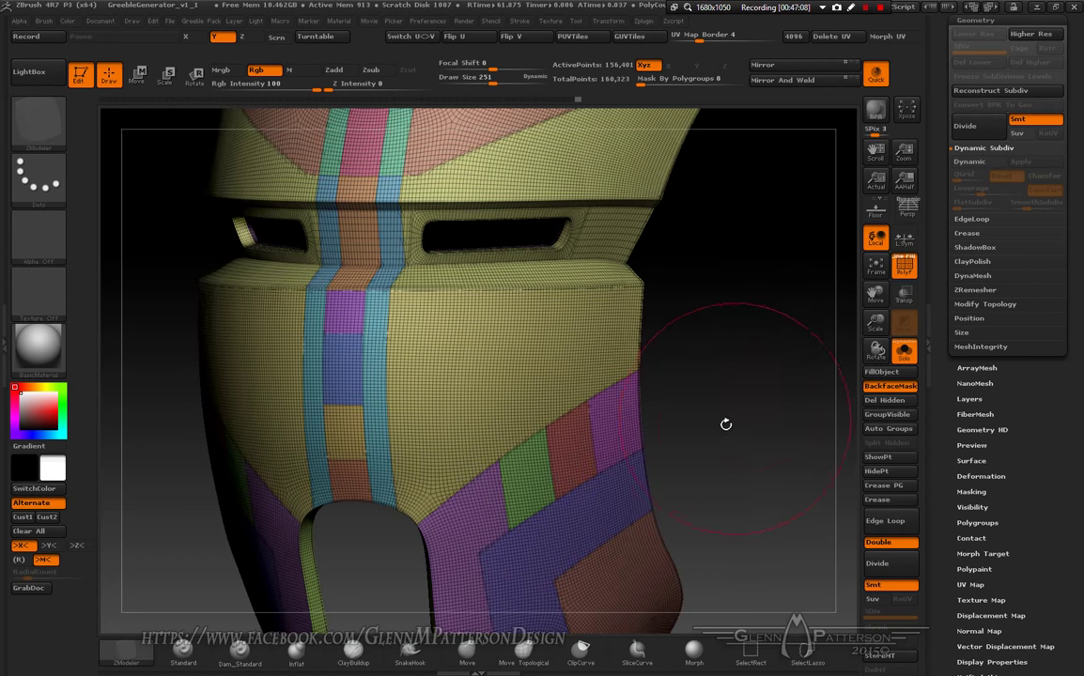
mouse_move(726, 425)
mouse_down()
mouse_move(672, 434)
mouse_move(729, 437)
mouse_move(676, 394)
mouse_move(645, 324)
mouse_move(721, 421)
mouse_up()
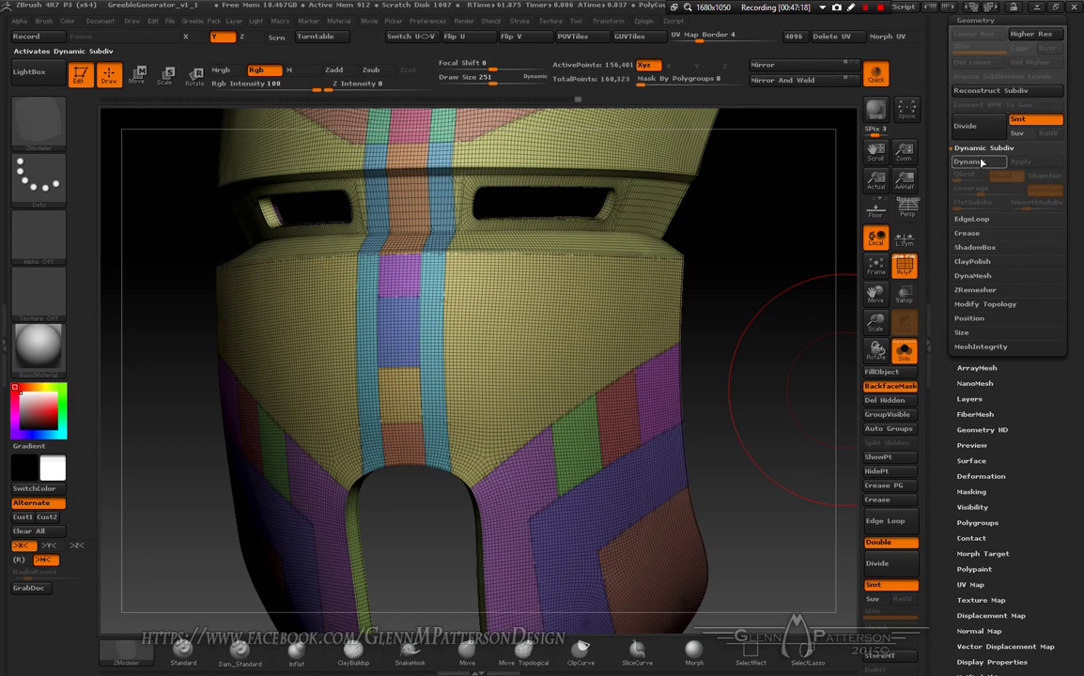
click(972, 220)
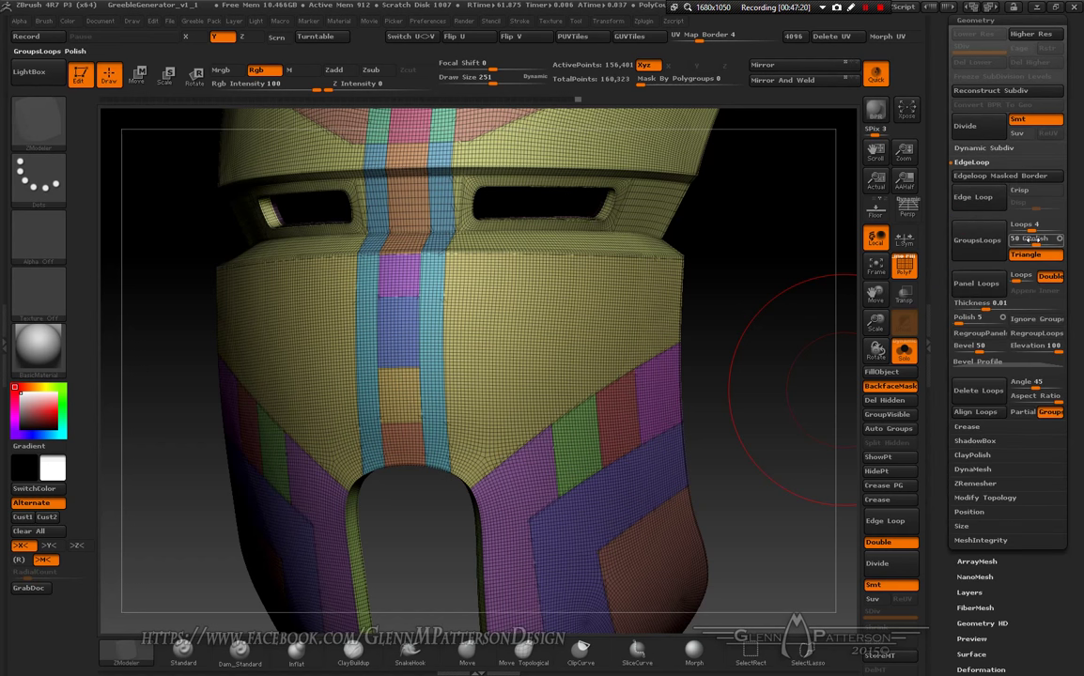
click(1027, 254)
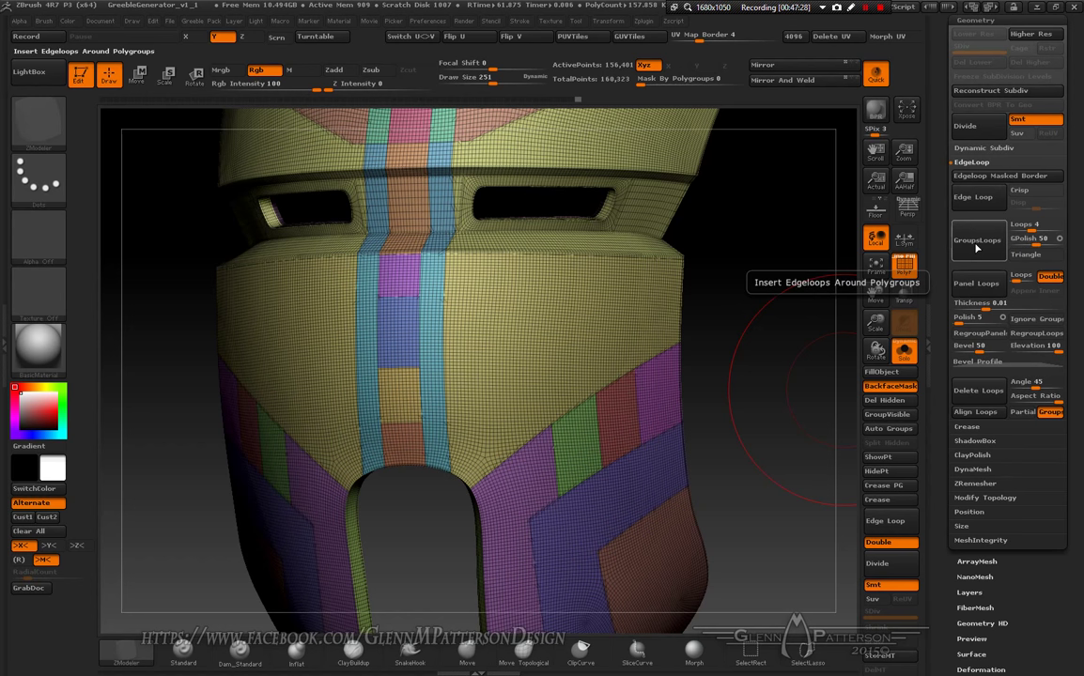
Step: Try GroupsLoops with 4 loops at GPolish 50 and again at GPolish 20, inspect the panel seams, and undo both attempts
click(977, 241)
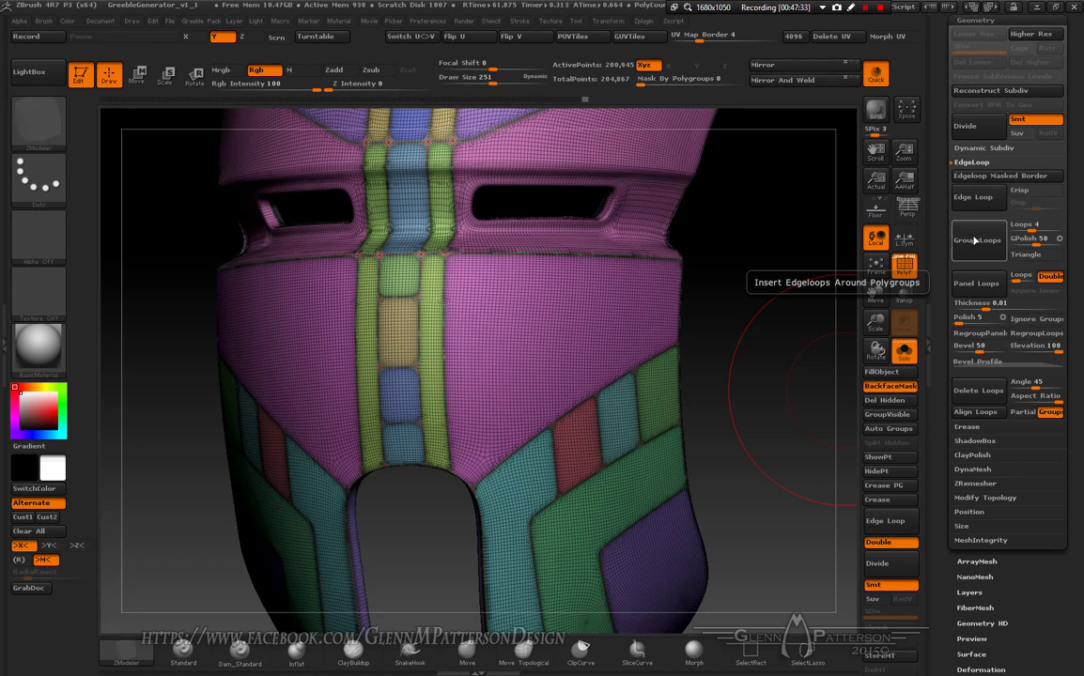
key(ctrl+z)
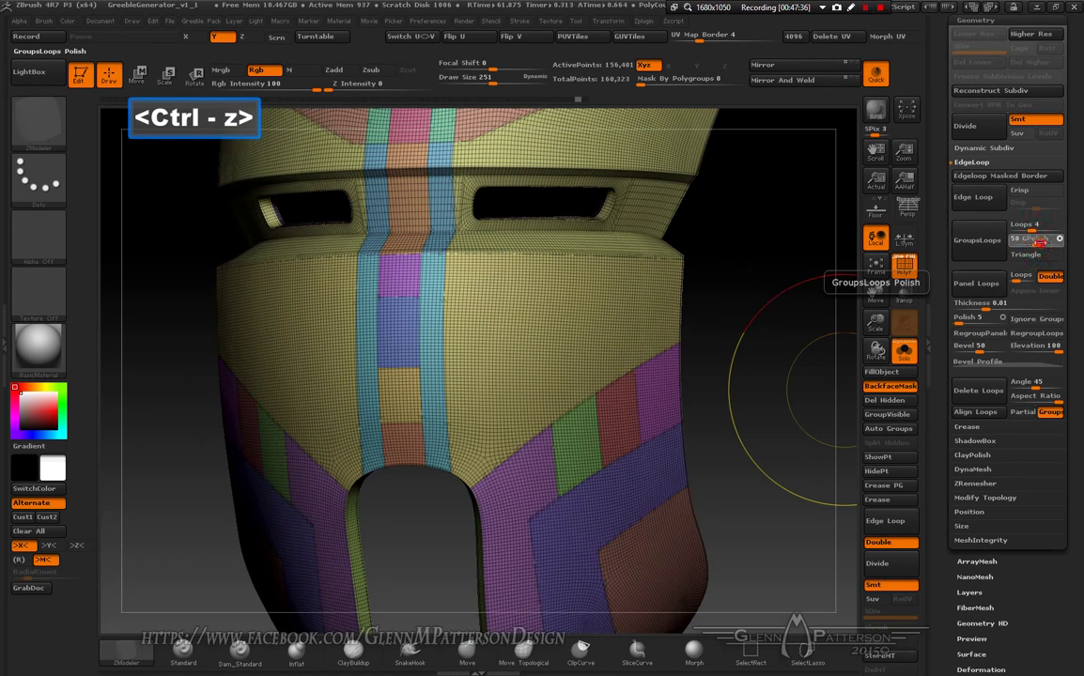
key(Return)
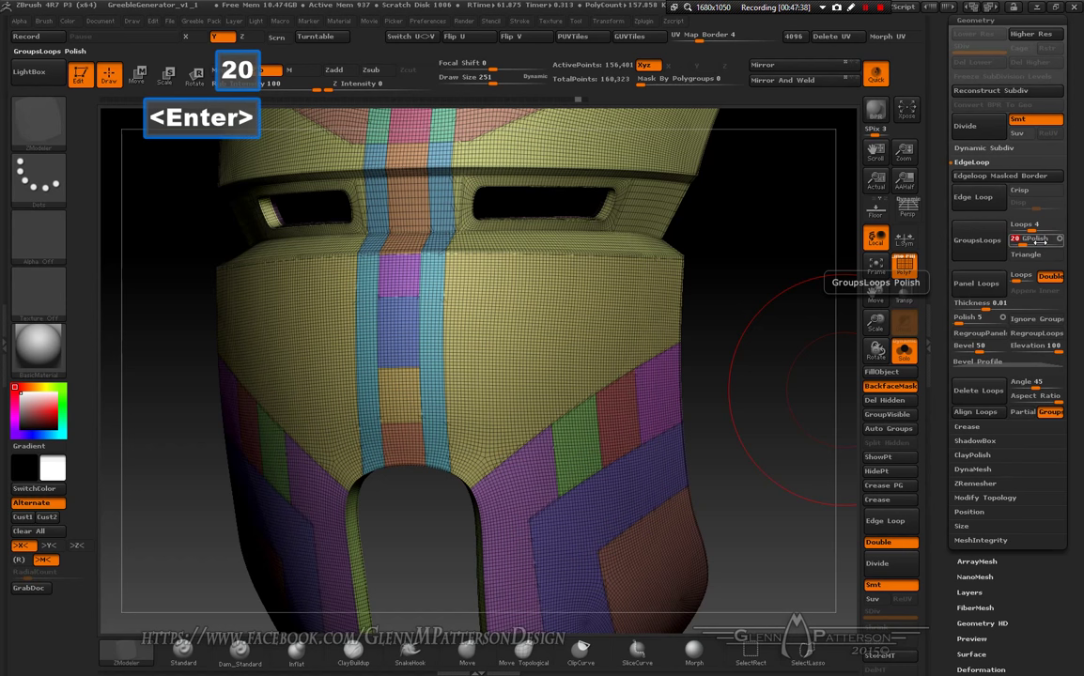
click(983, 249)
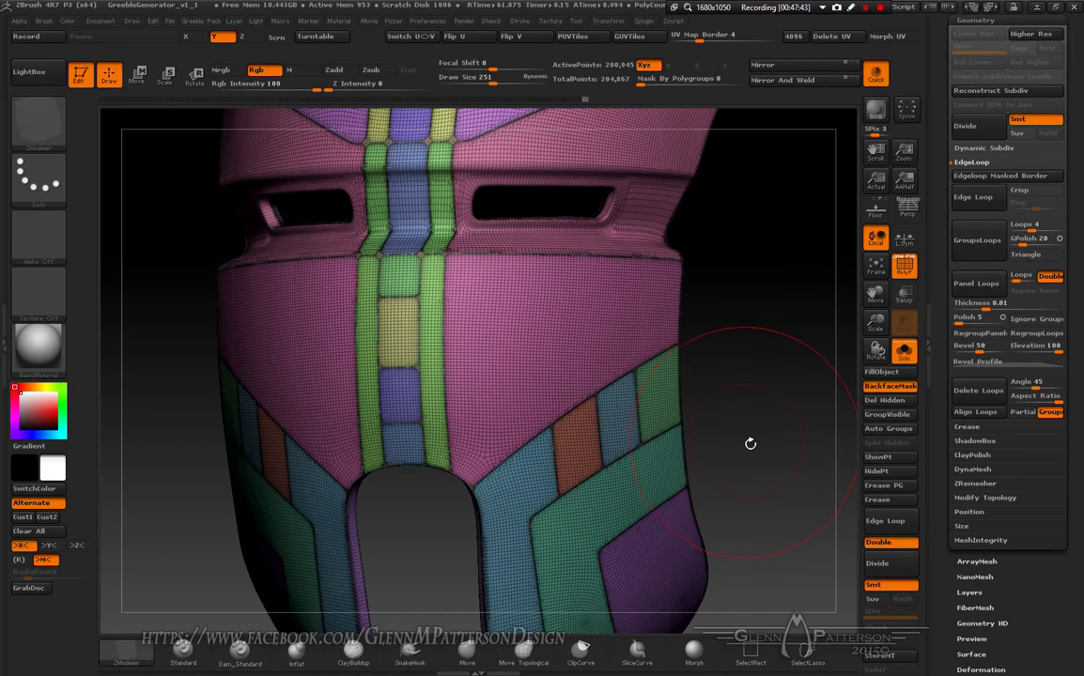
drag(751, 445, 777, 459)
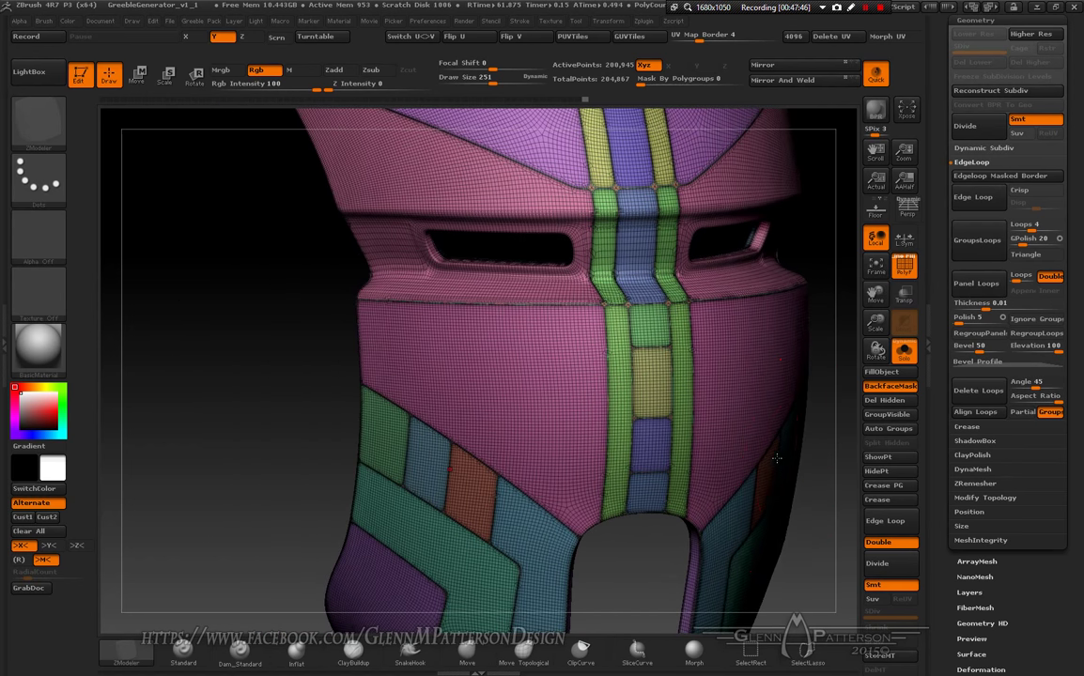
drag(873, 325, 871, 437)
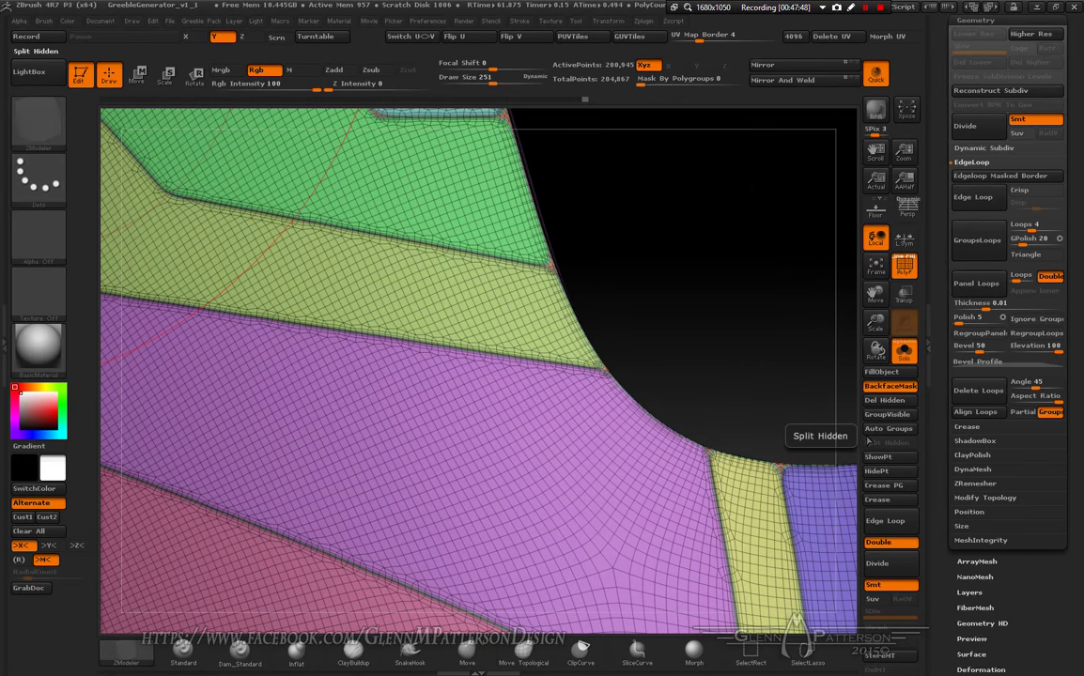
mouse_move(875, 295)
mouse_down()
mouse_move(762, 82)
mouse_move(571, 457)
mouse_move(548, 457)
mouse_up()
right_drag(540, 459, 483, 456)
mouse_move(482, 454)
mouse_down()
mouse_move(564, 451)
mouse_move(545, 432)
mouse_move(486, 430)
mouse_move(531, 451)
mouse_up()
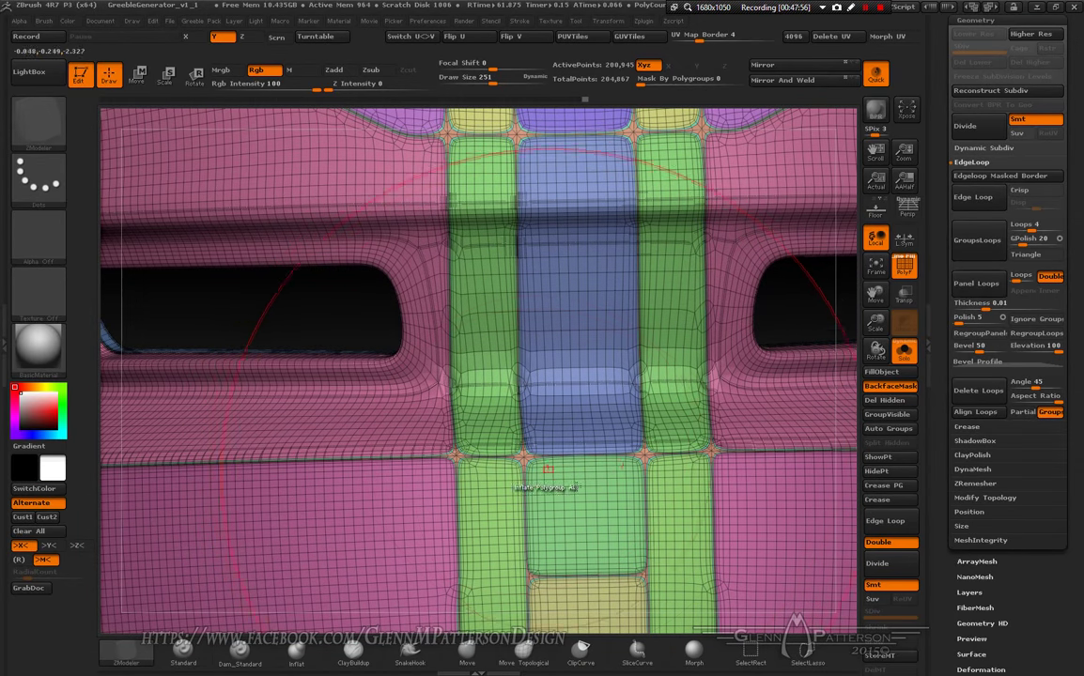
key(ctrl+z)
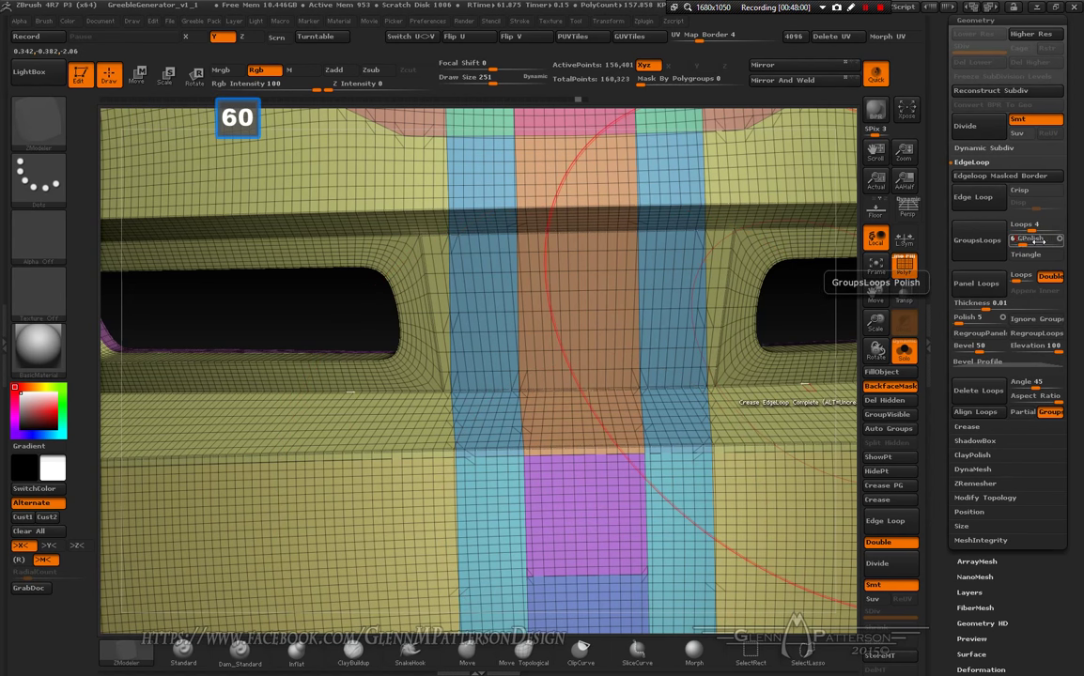
Step: Set GPolish to 60, insert 4 GroupsLoops edge loops around every polygroup, and inspect the seams between the eye slots
text(60)
key(Return)
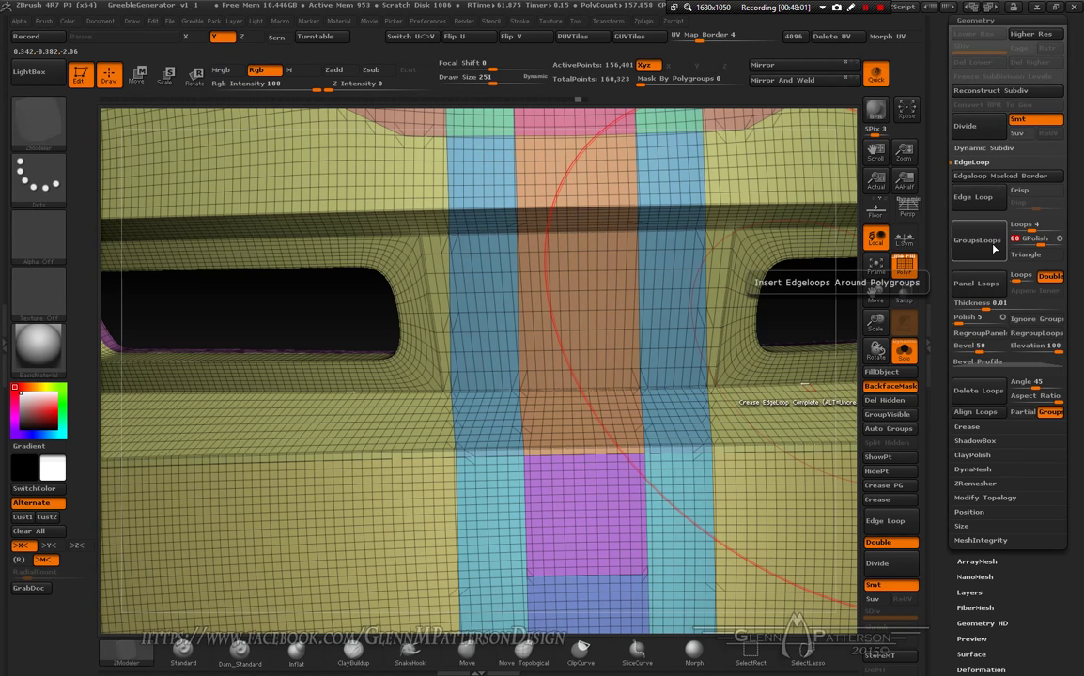
click(994, 248)
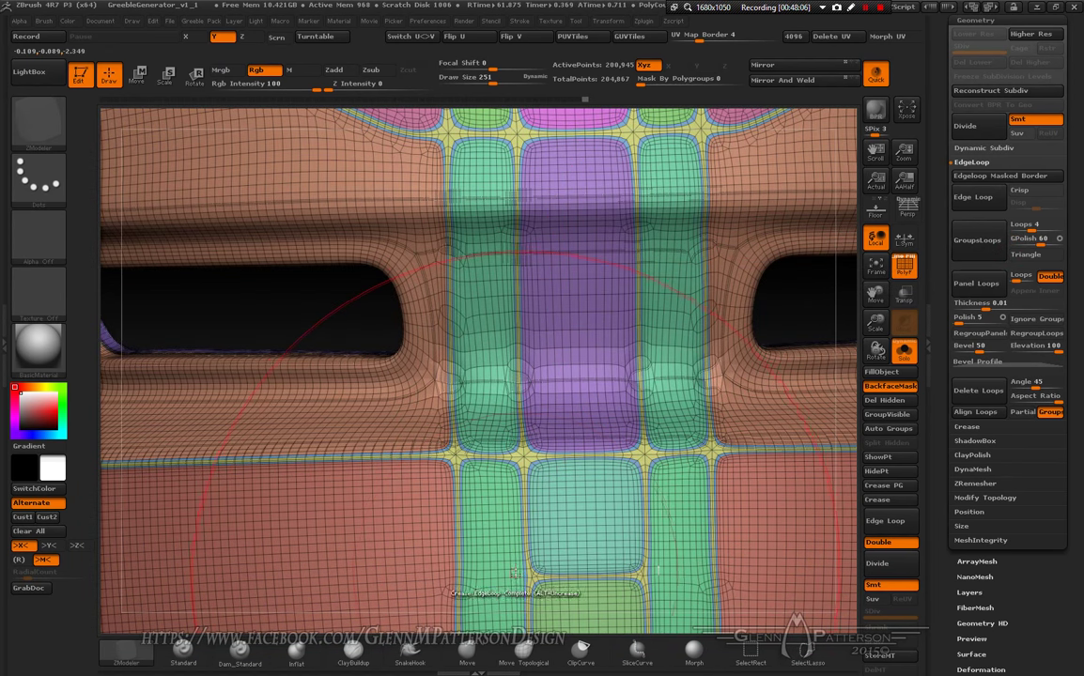
mouse_move(575, 518)
right_down()
mouse_move(667, 536)
mouse_move(573, 517)
right_up()
drag(573, 516, 579, 543)
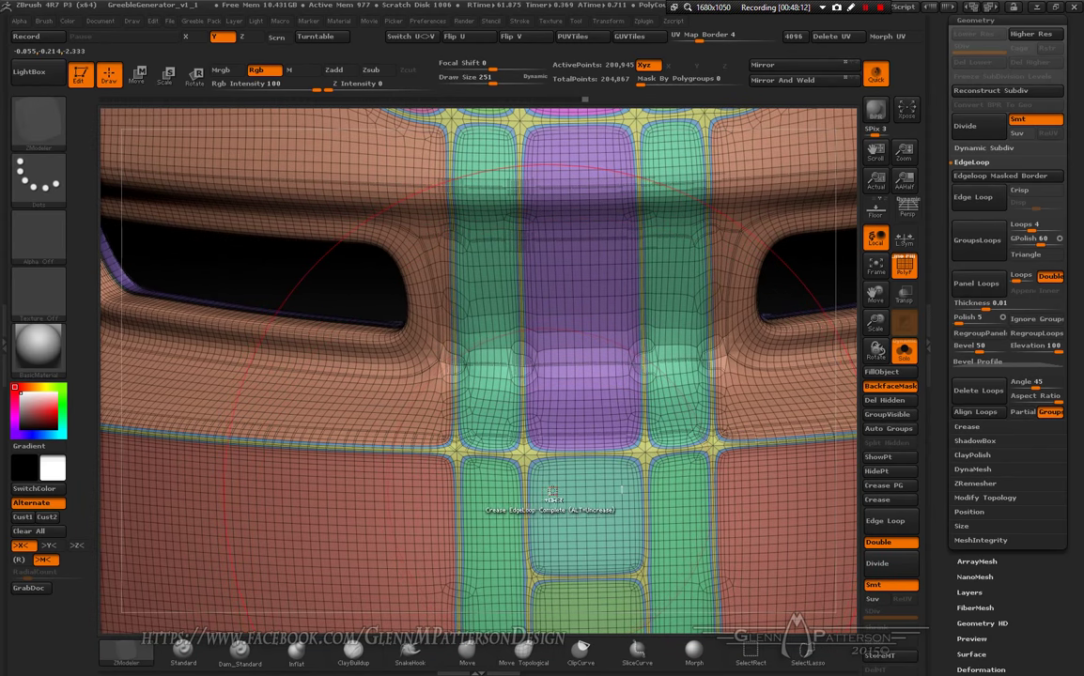
Step: Isolate the inserted border loops, merge them into a single polygroup, and show the whole mesh again
key(ctrl+shift)
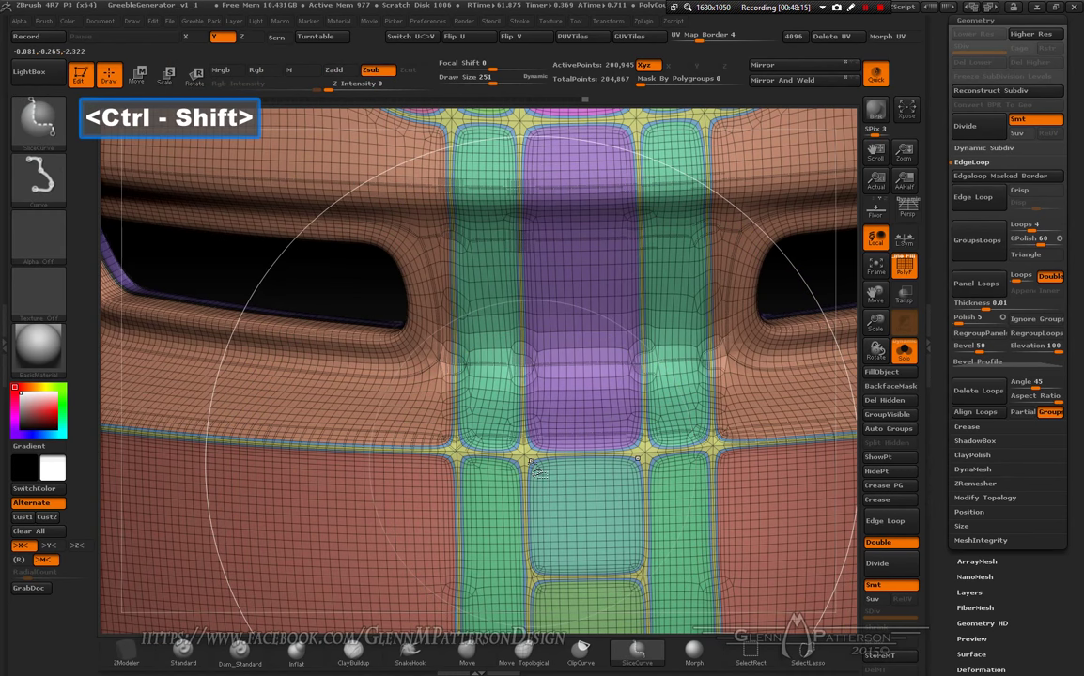
ctrl+shift+click(536, 468)
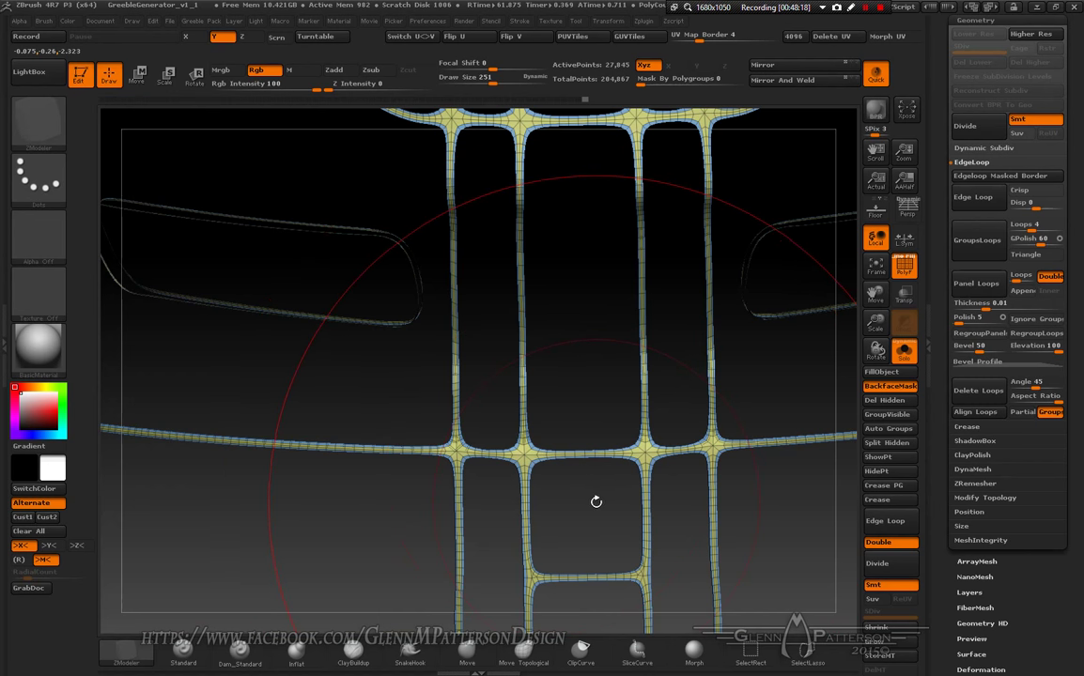
click(887, 418)
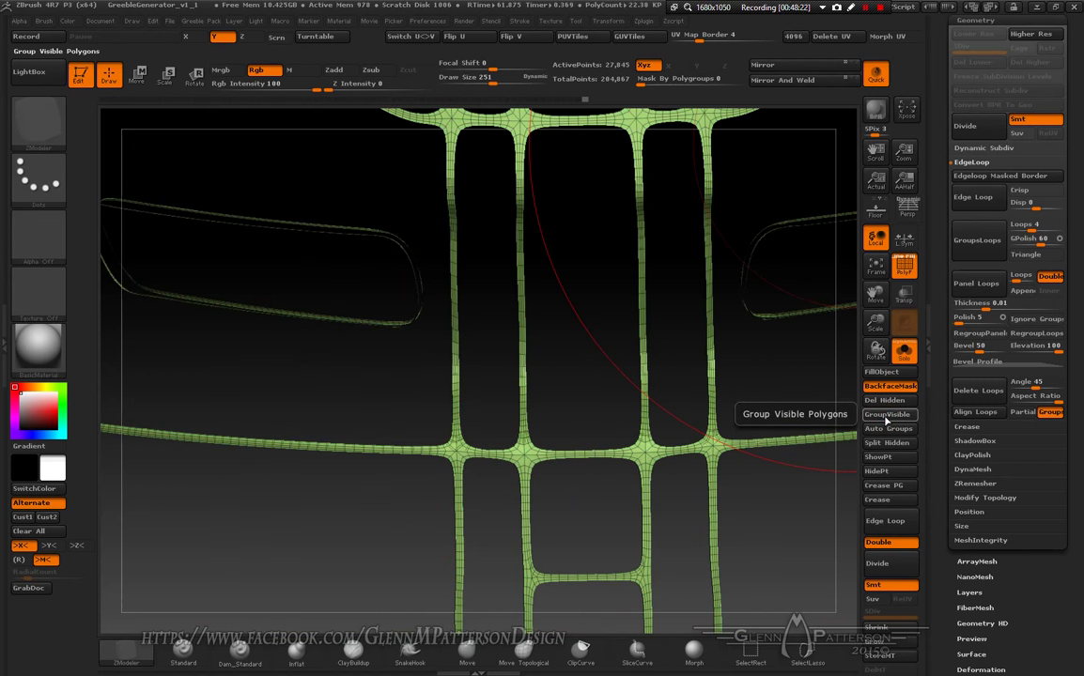
ctrl+shift+click(580, 371)
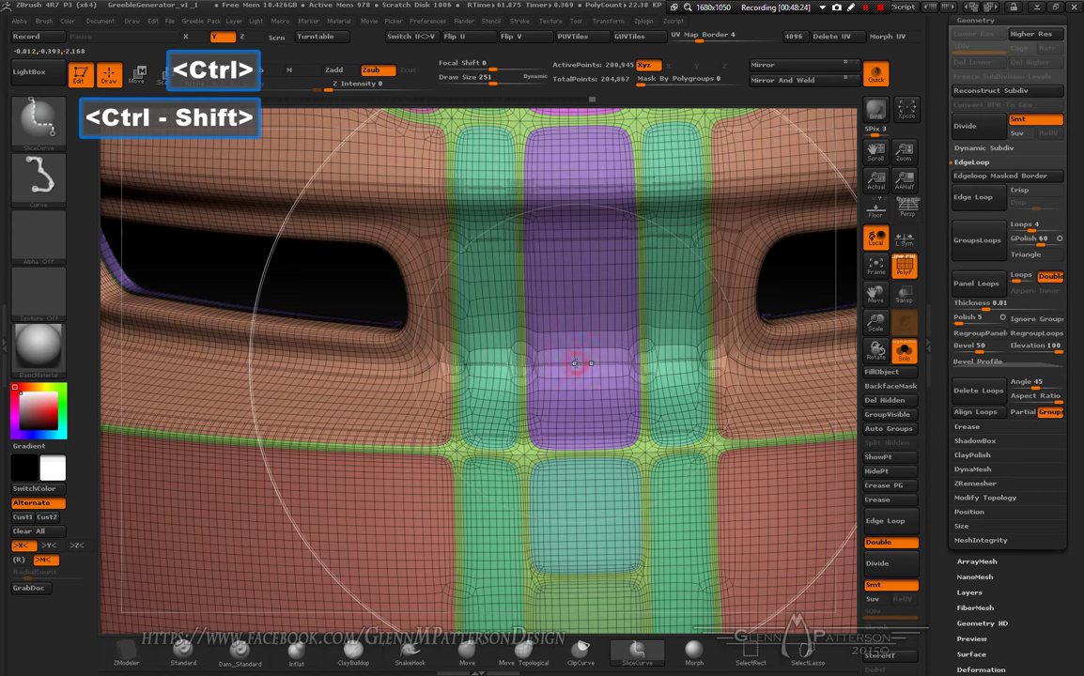
Step: Frame the whole face plate and set Mask By Polygroups to 100
mouse_move(597, 499)
right_down()
mouse_move(512, 490)
mouse_move(481, 440)
mouse_move(585, 434)
mouse_move(567, 436)
mouse_move(620, 418)
right_up()
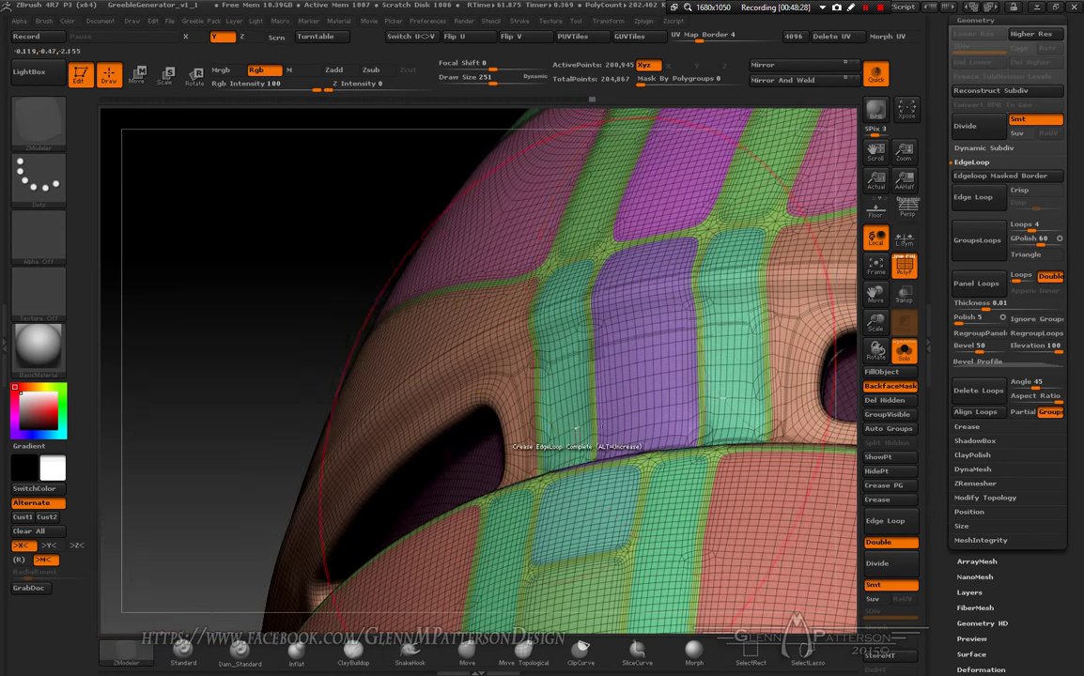
click(877, 270)
drag(654, 407, 587, 391)
drag(876, 294, 903, 370)
drag(310, 460, 368, 380)
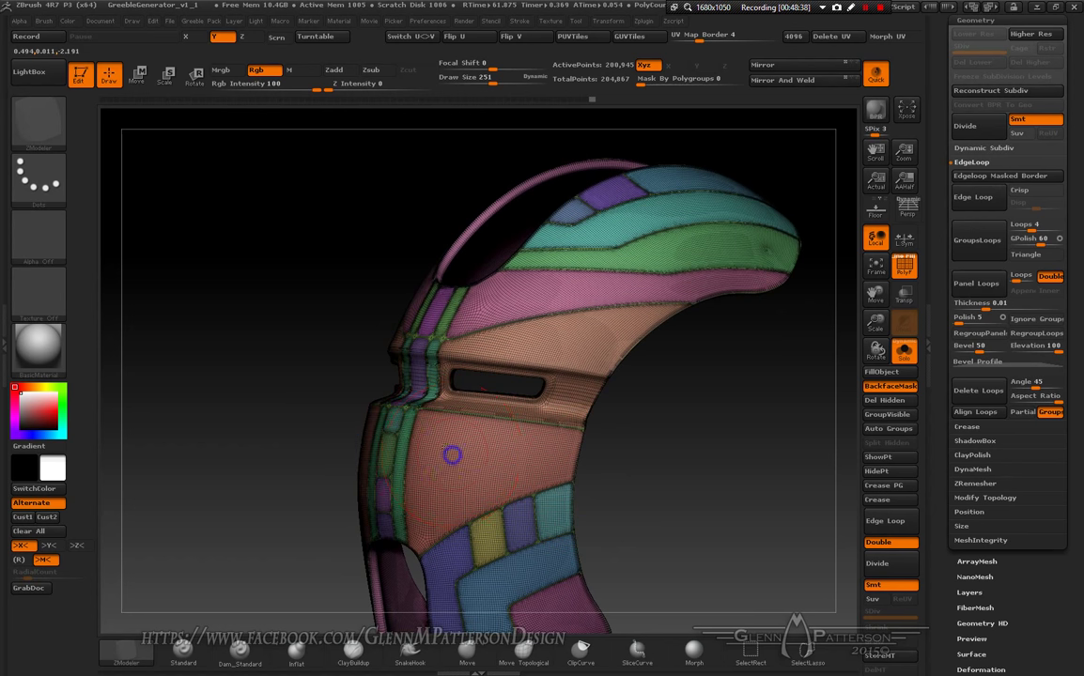
mouse_move(452, 455)
right_down()
mouse_move(404, 493)
mouse_move(573, 458)
mouse_move(441, 454)
mouse_move(474, 464)
mouse_move(451, 460)
right_up()
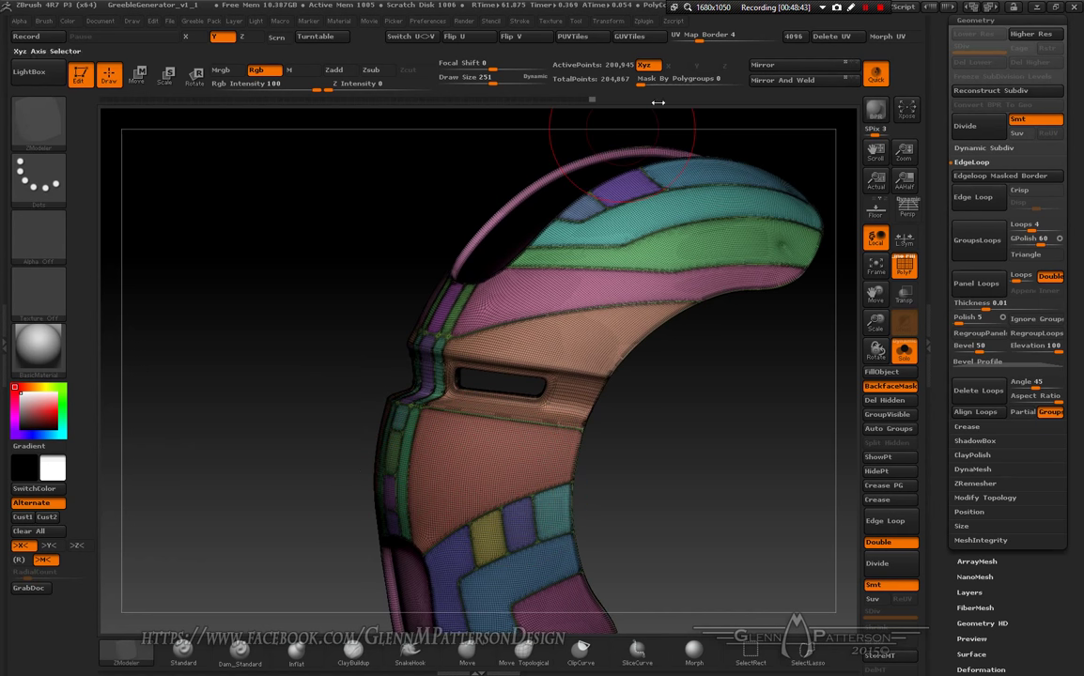
drag(640, 82, 721, 81)
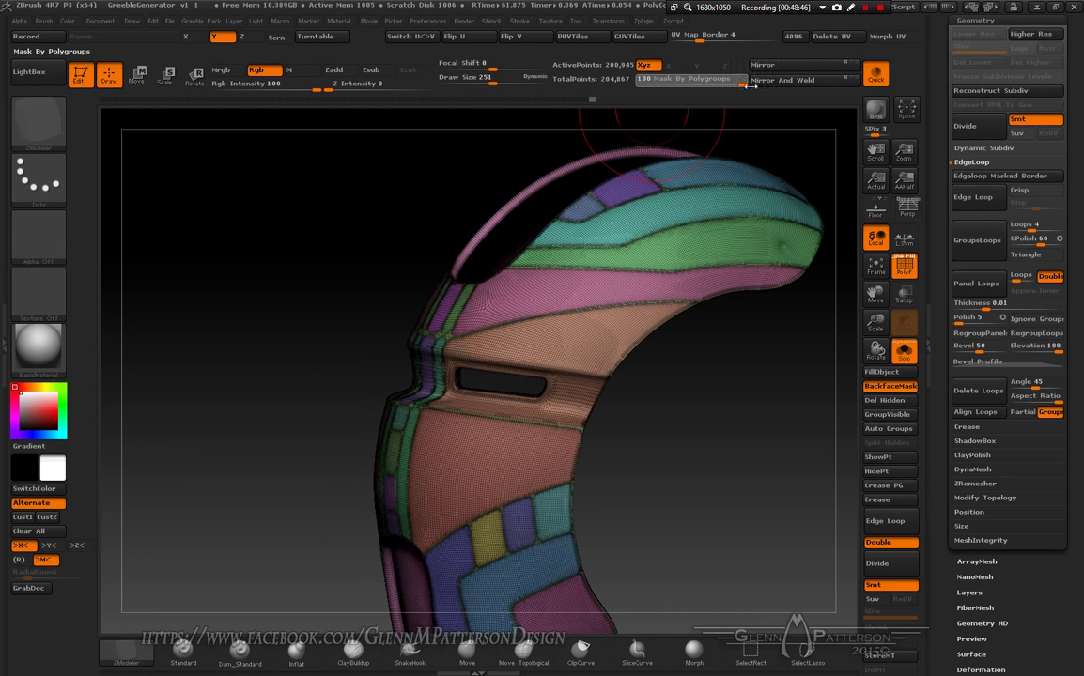
Step: Switch to the Inflat brush and set its draw size to 1000
click(305, 663)
key(space)
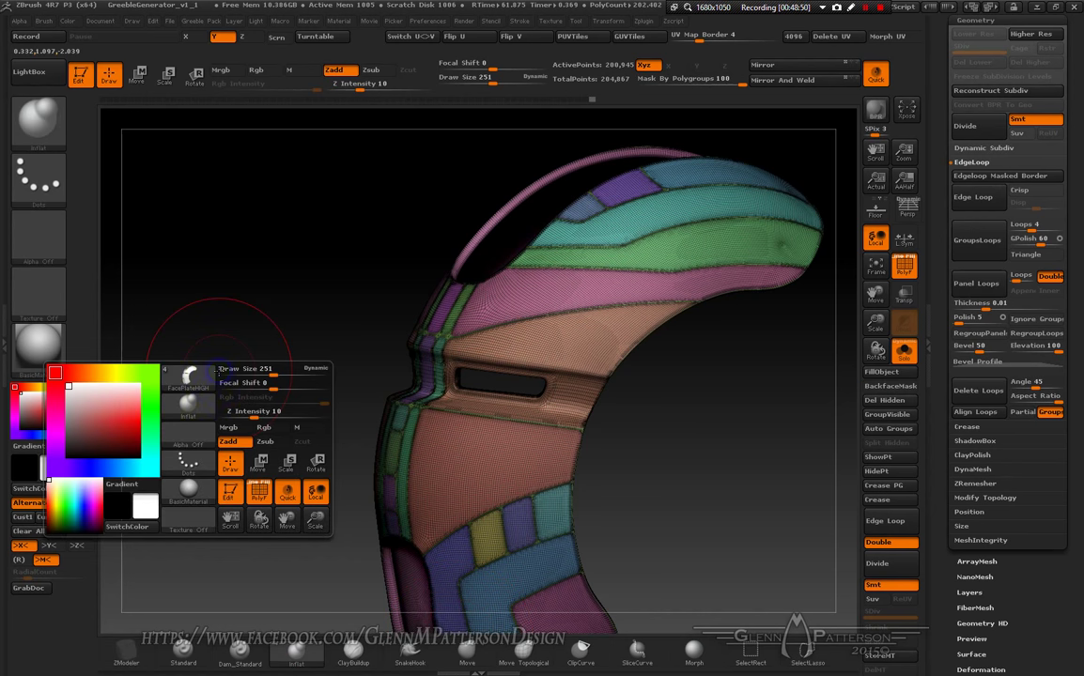
drag(275, 371, 358, 367)
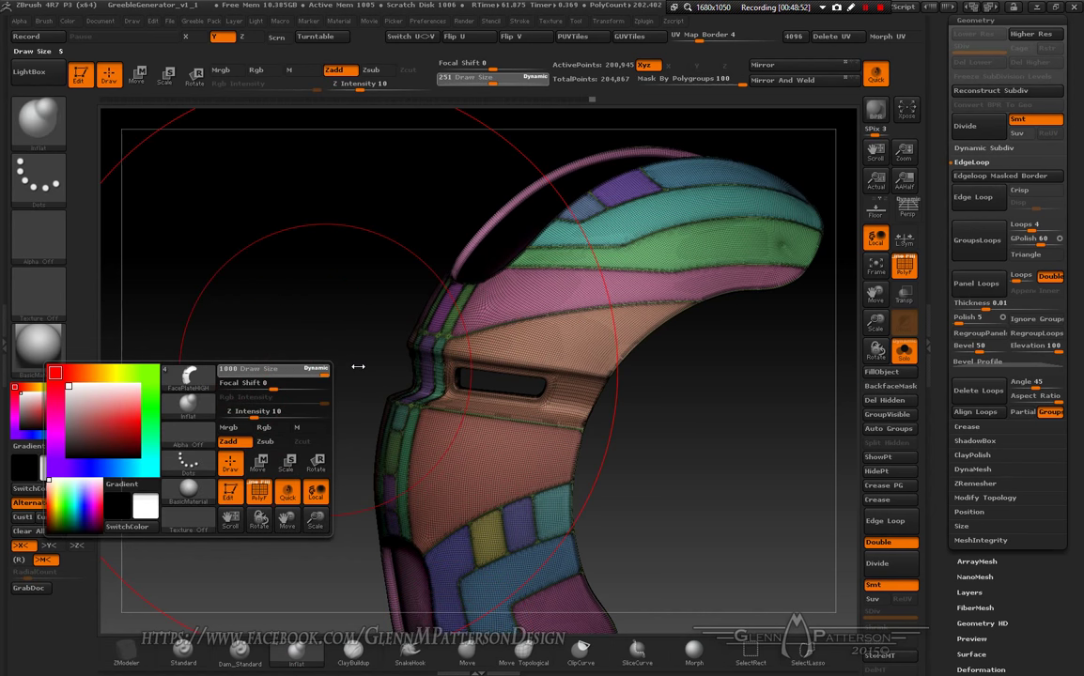
Step: Try inflating the large cheek panel below the eye slot at Z Intensity 10, and undo the stroke
mouse_move(450, 451)
right_down()
mouse_move(436, 452)
mouse_move(472, 450)
right_up()
drag(421, 372, 492, 472)
right_drag(492, 472, 384, 436)
drag(875, 324, 874, 318)
drag(438, 487, 426, 473)
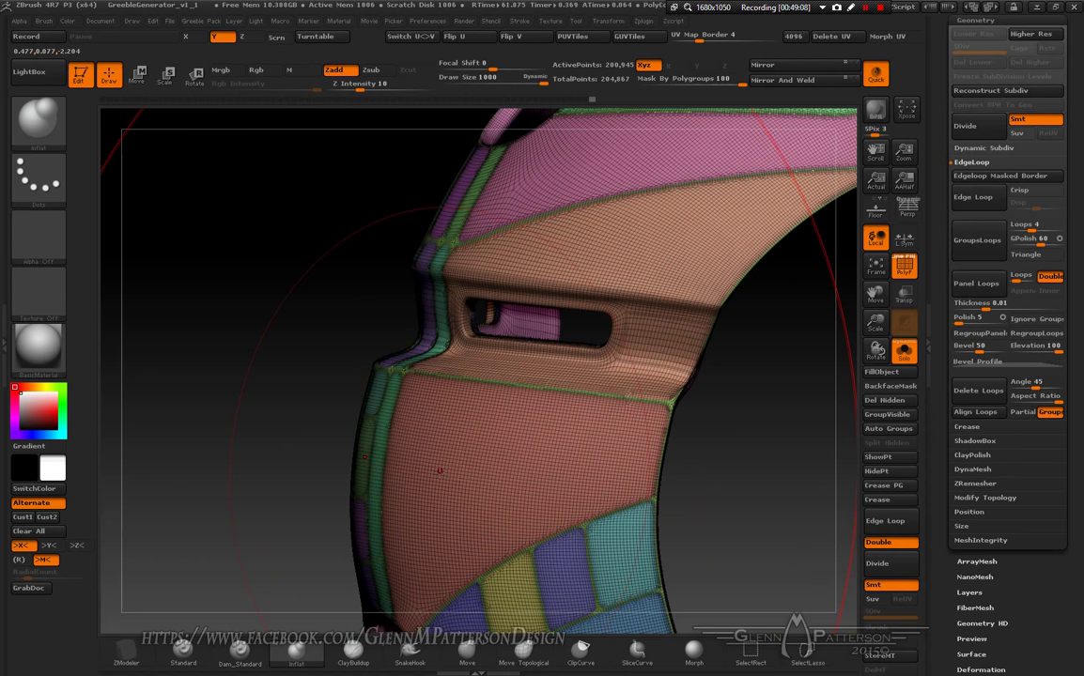
drag(439, 473, 441, 469)
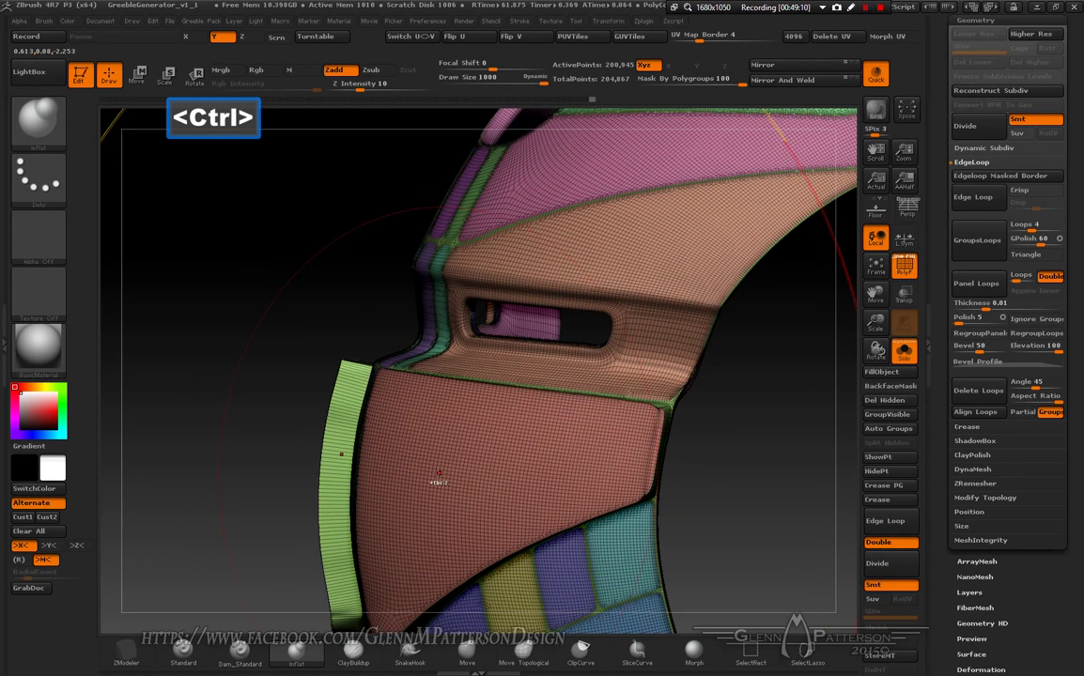
key(ctrl+z)
Step: Set Z Intensity to 2, inflate the large cheek panel slightly, and check its raised edge from several angles
drag(358, 84, 348, 84)
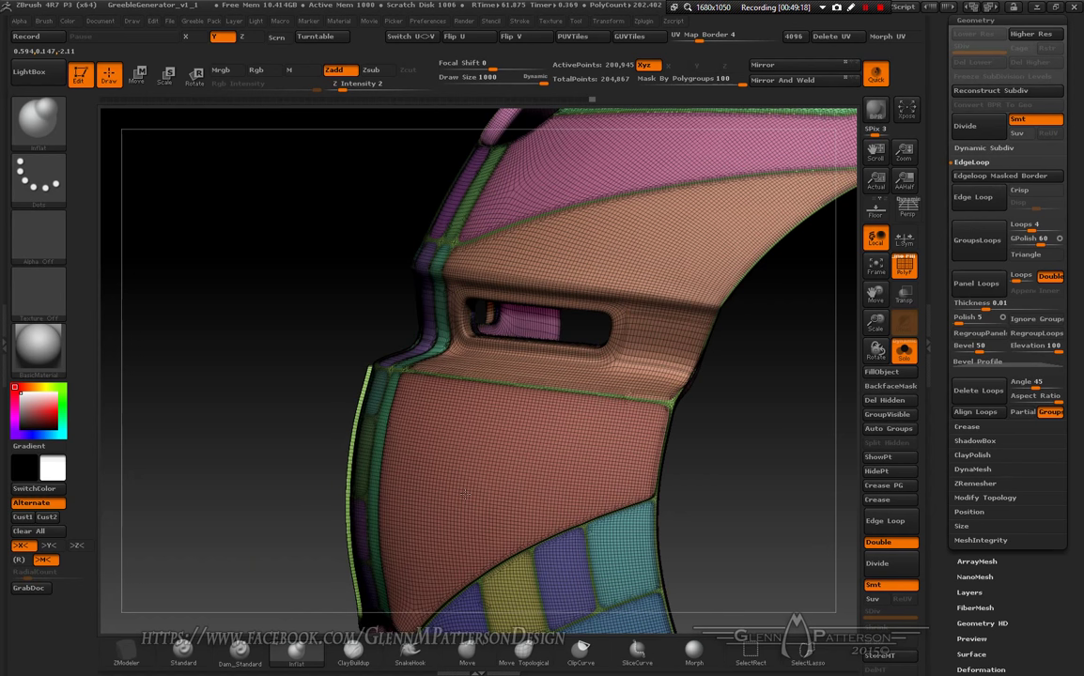
click(466, 493)
right_drag(464, 493, 536, 507)
drag(535, 507, 464, 484)
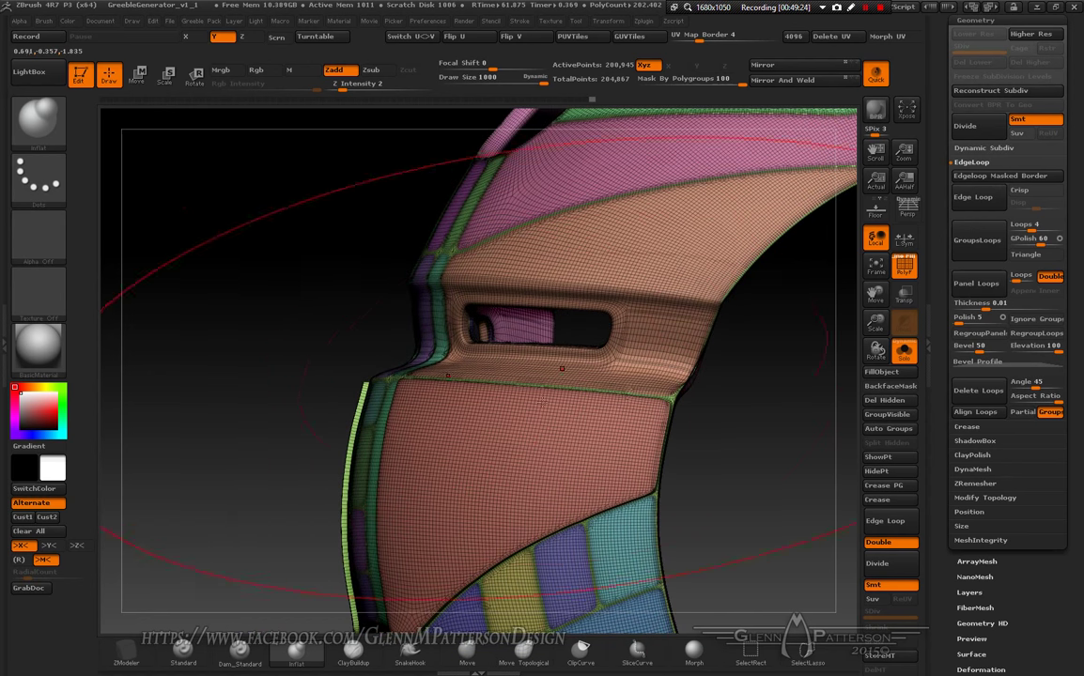
right_drag(597, 465, 420, 480)
drag(421, 479, 588, 466)
mouse_move(589, 467)
right_down()
mouse_move(616, 464)
mouse_move(602, 462)
right_up()
Step: Inflate the row of small blocks along the jaw and the blue and magenta jaw panels beneath them
drag(870, 306, 788, 267)
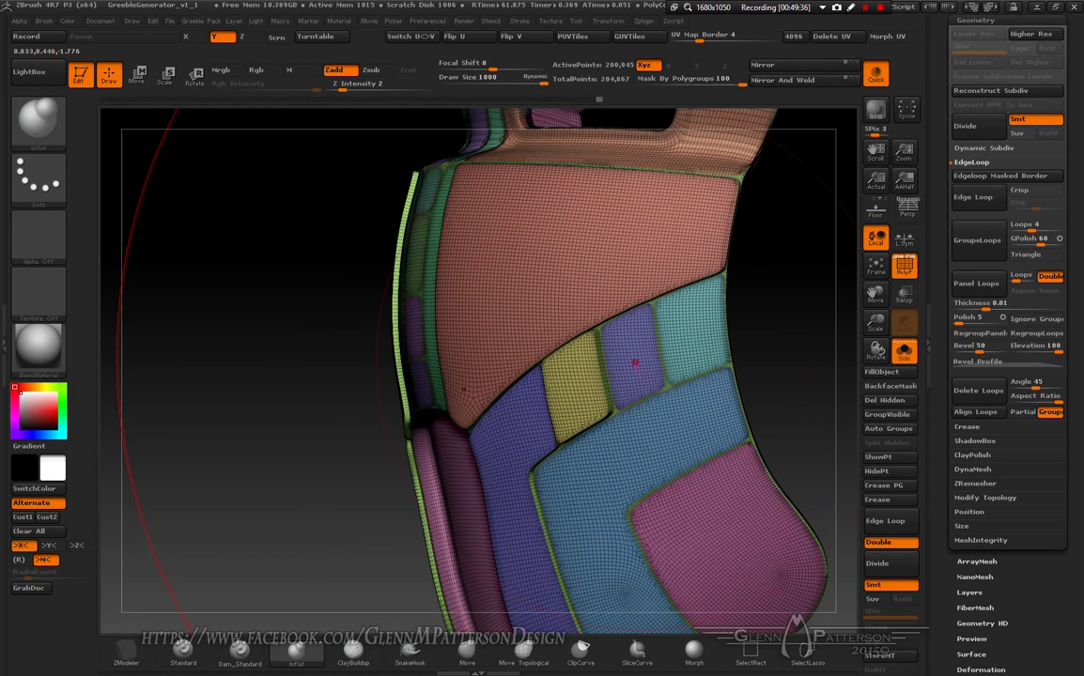
drag(616, 338, 621, 353)
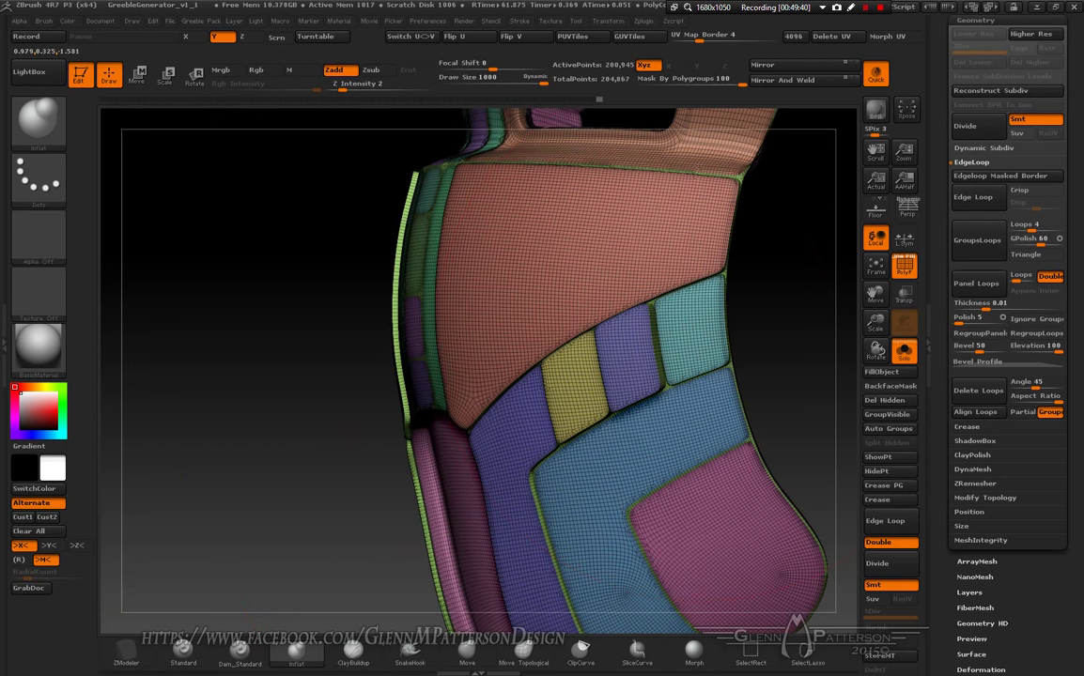
drag(662, 315, 668, 355)
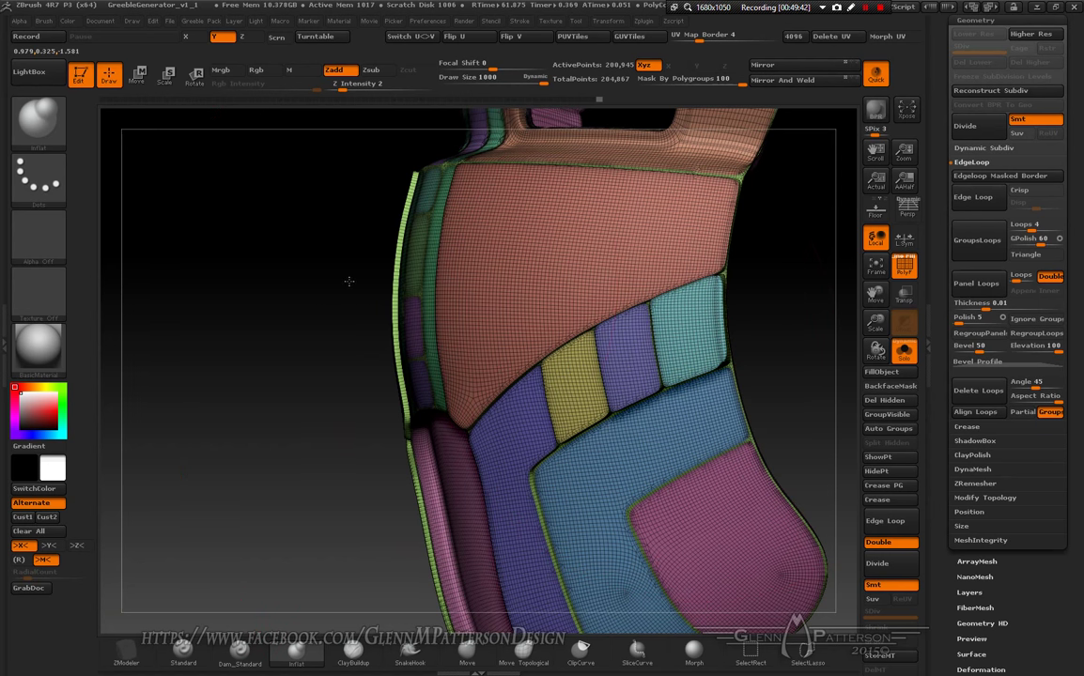
drag(602, 500, 609, 518)
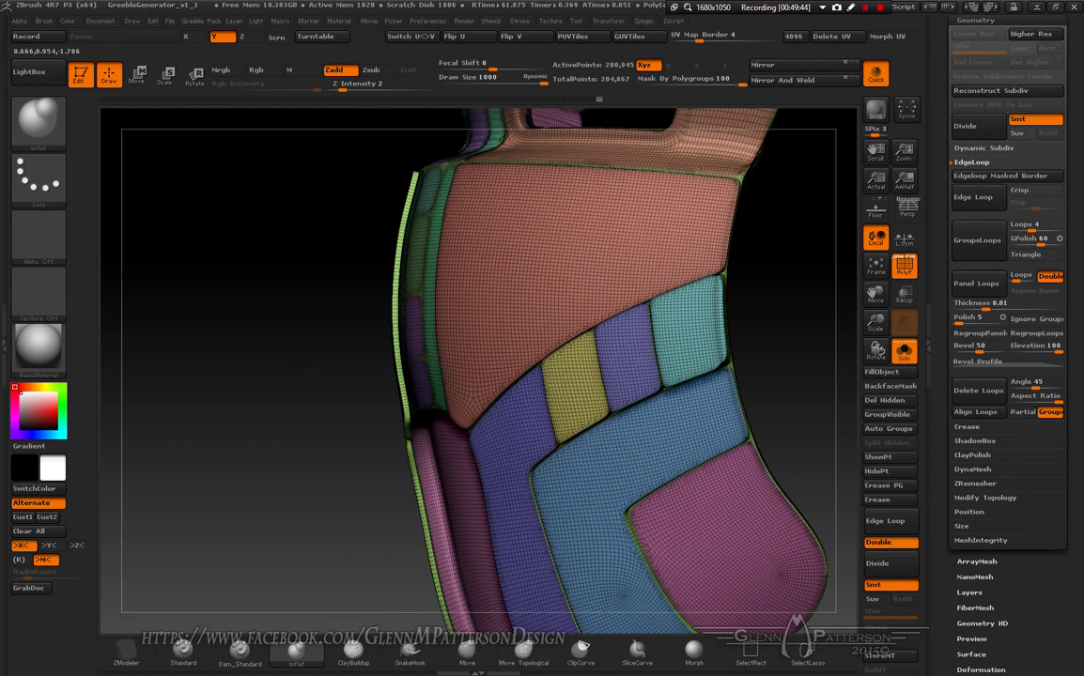
drag(692, 548, 687, 534)
Step: Inflate the small centre panels and the two narrow side strips running down below the eye slots
right_drag(498, 236, 549, 258)
drag(550, 257, 361, 224)
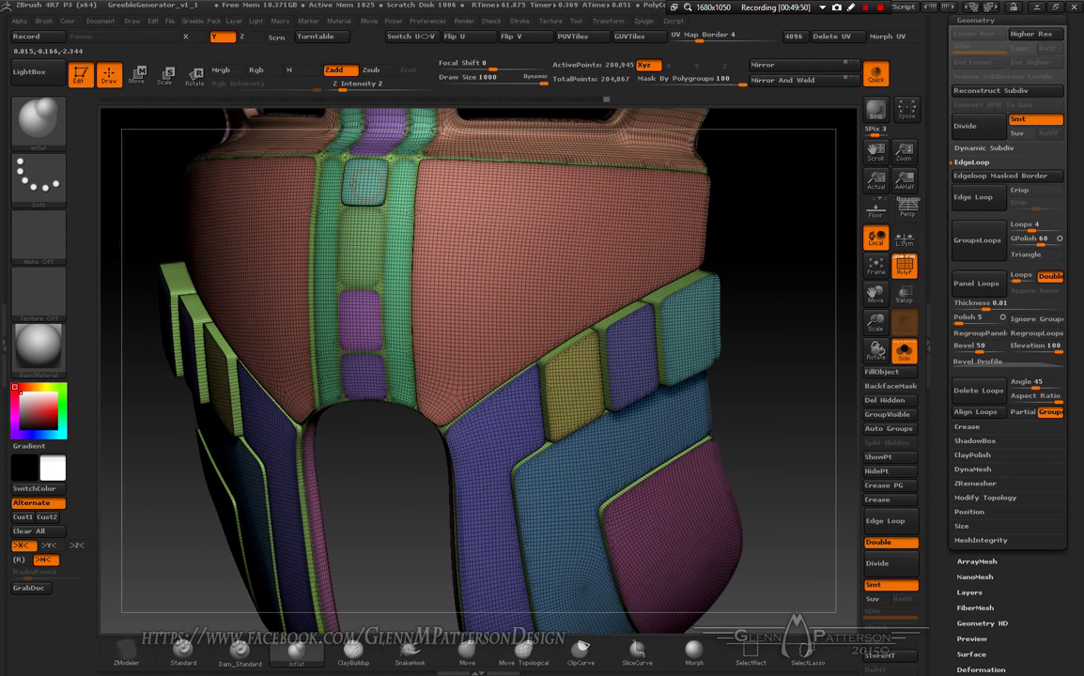
click(369, 261)
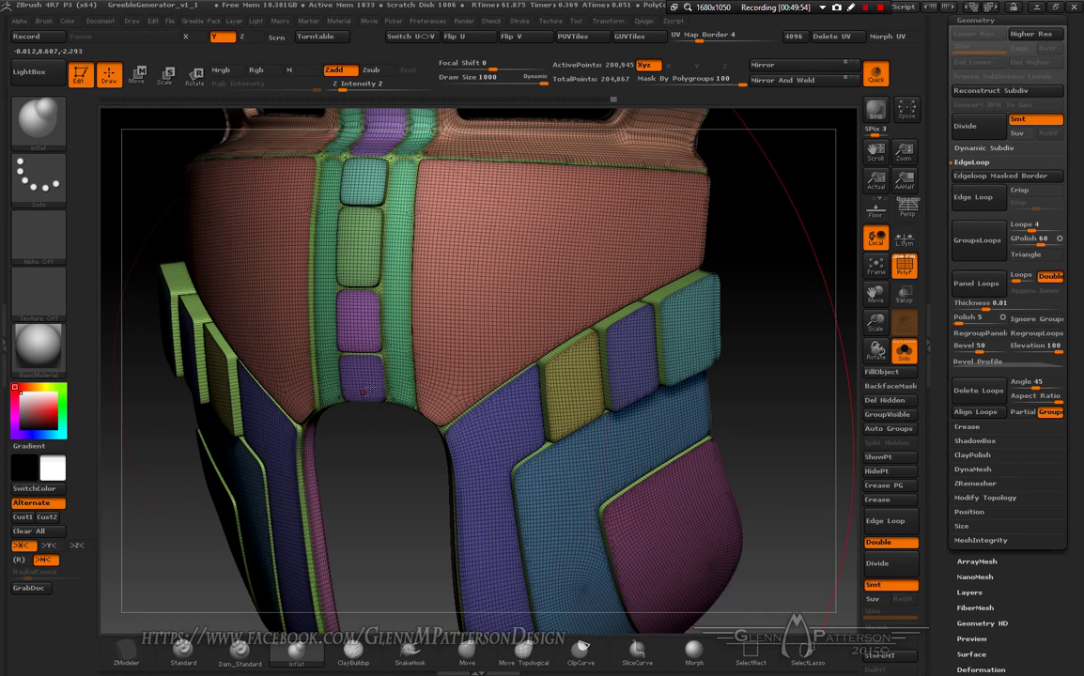
click(399, 314)
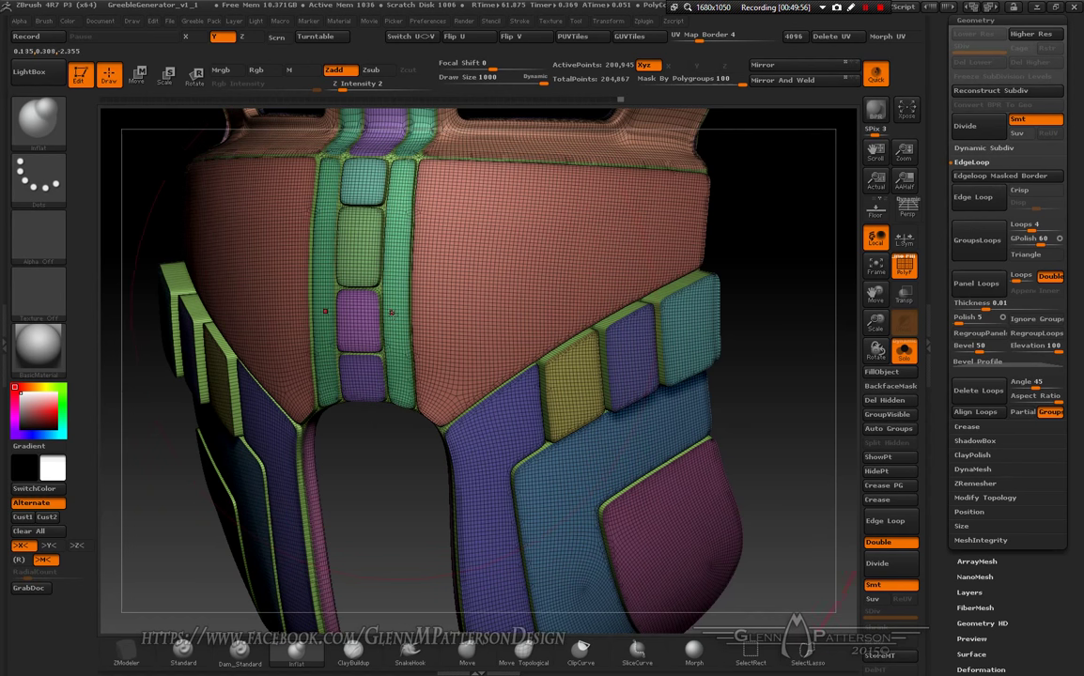
Step: Inflate the centre panel between the eye slots, and the middle panel and side strips on the forehead above it
drag(881, 294, 924, 406)
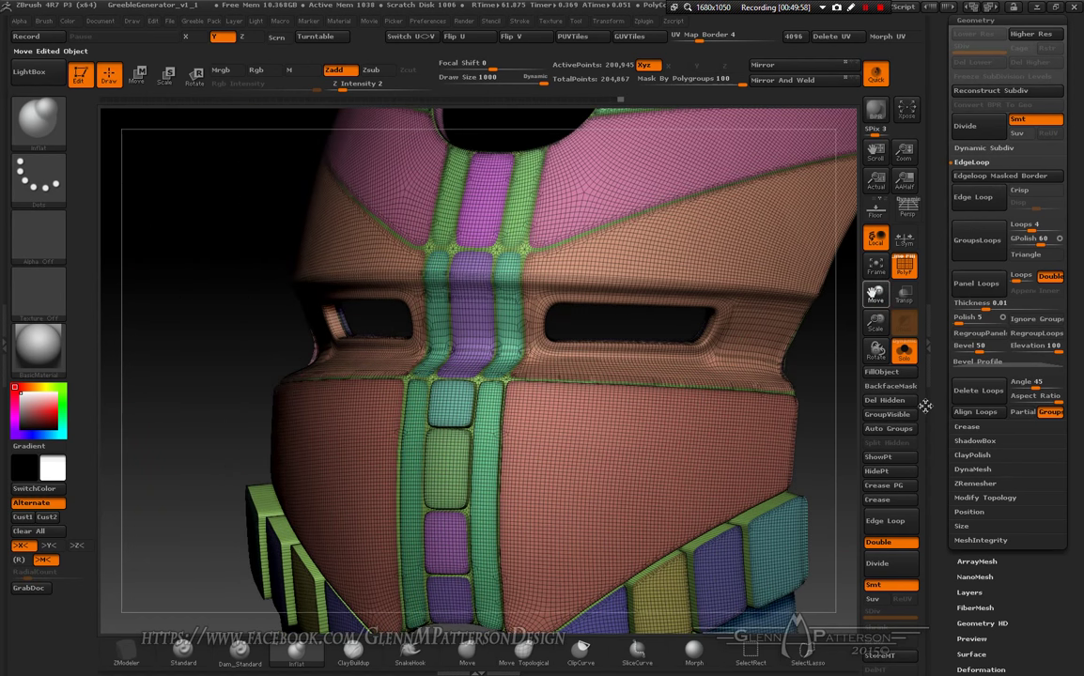
click(492, 326)
mouse_move(492, 326)
right_down()
mouse_move(549, 340)
mouse_move(475, 325)
right_up()
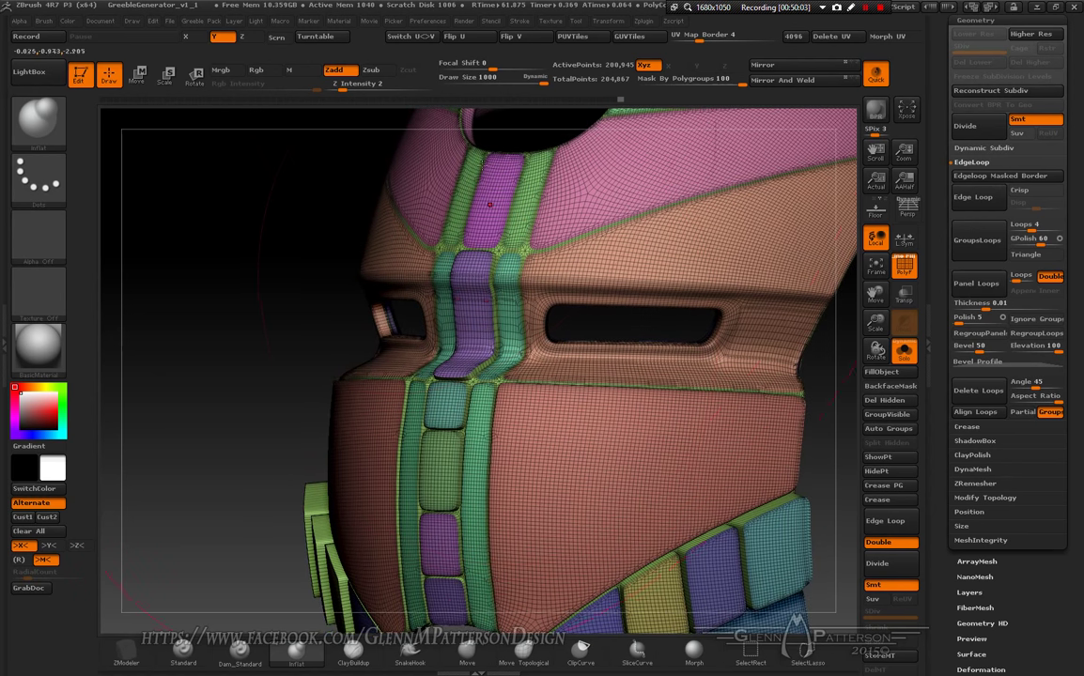
click(465, 188)
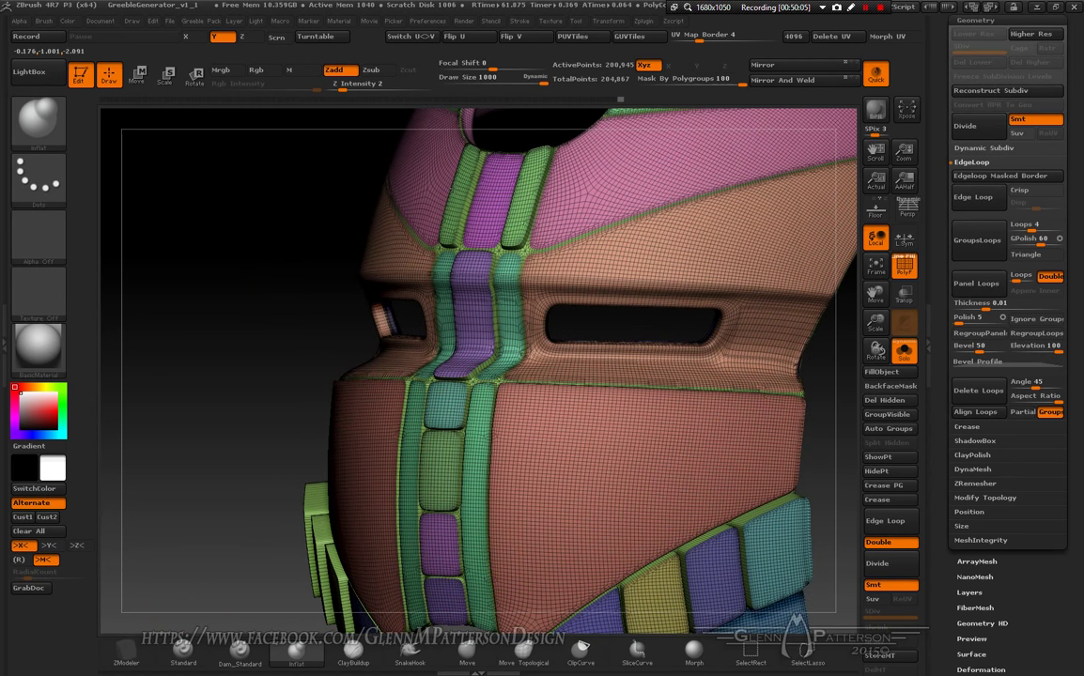
drag(486, 220, 481, 214)
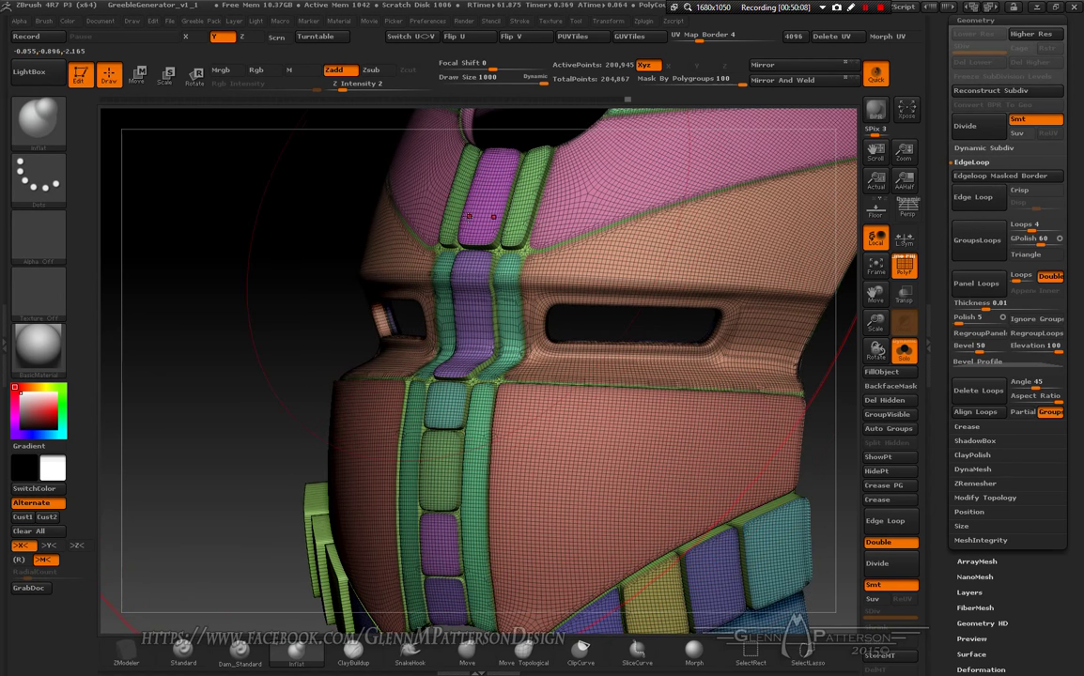
Step: Inflate the pink forehead panel, the tan panel around the eye slots, and the teal strips between them
right_drag(445, 212, 529, 221)
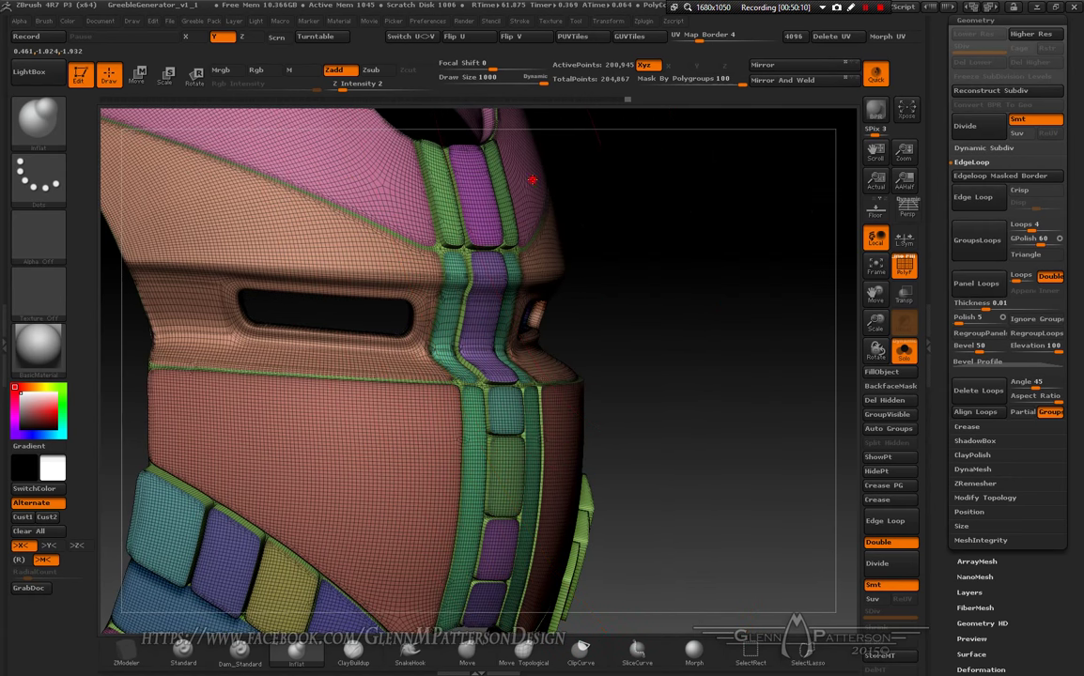
mouse_move(533, 179)
mouse_down()
mouse_move(547, 177)
mouse_move(464, 245)
mouse_up()
right_drag(464, 246, 464, 246)
drag(527, 261, 521, 264)
right_drag(516, 267, 521, 269)
drag(522, 268, 584, 276)
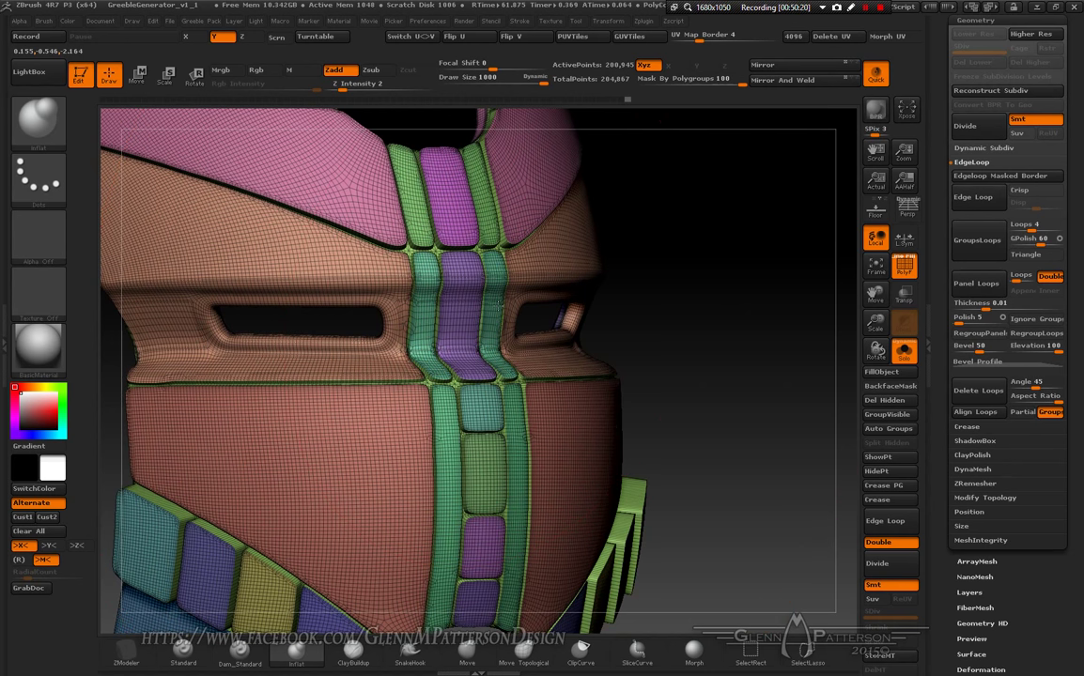
Step: Hide the polyframe, frame the face plate, and inspect the raised panels and seams from the front
drag(498, 303, 819, 280)
click(911, 275)
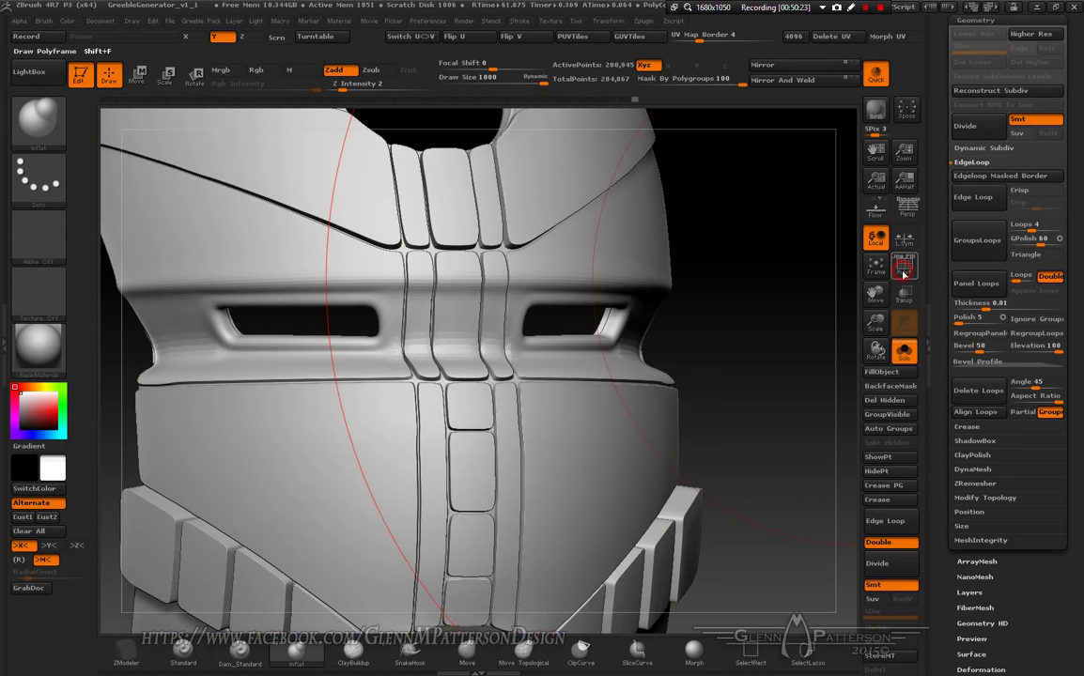
click(874, 271)
right_drag(618, 411, 594, 454)
mouse_move(589, 453)
mouse_down()
mouse_move(568, 404)
mouse_move(585, 387)
mouse_move(592, 449)
mouse_up()
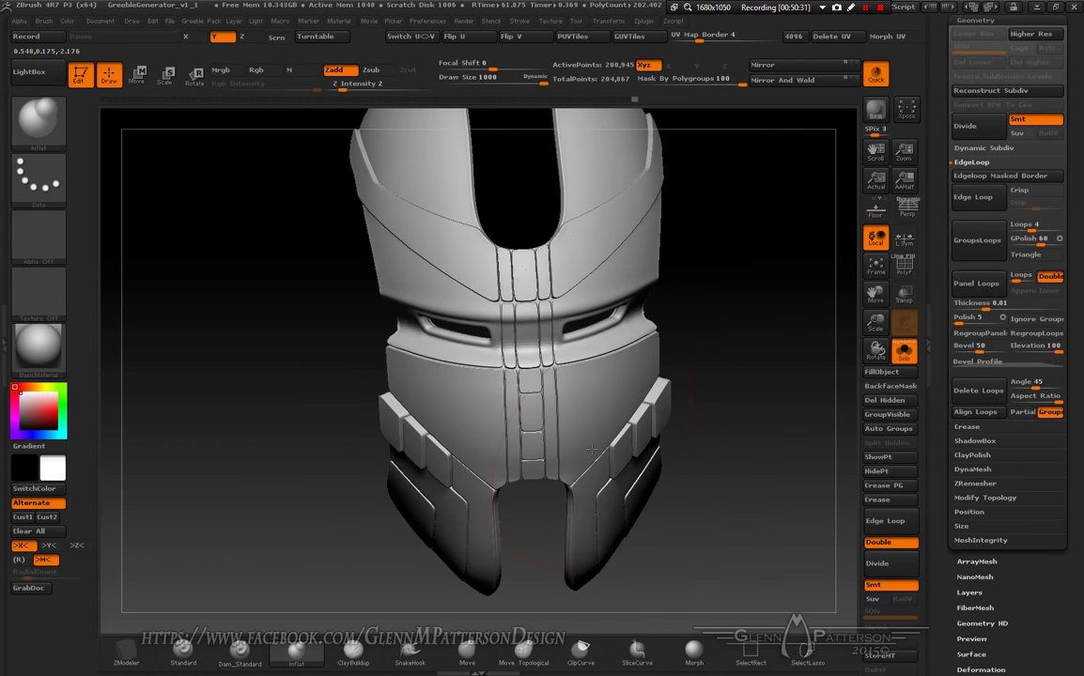
Step: Show the polyframe again and inflate the panels on the upper crown arms of the face plate
click(903, 269)
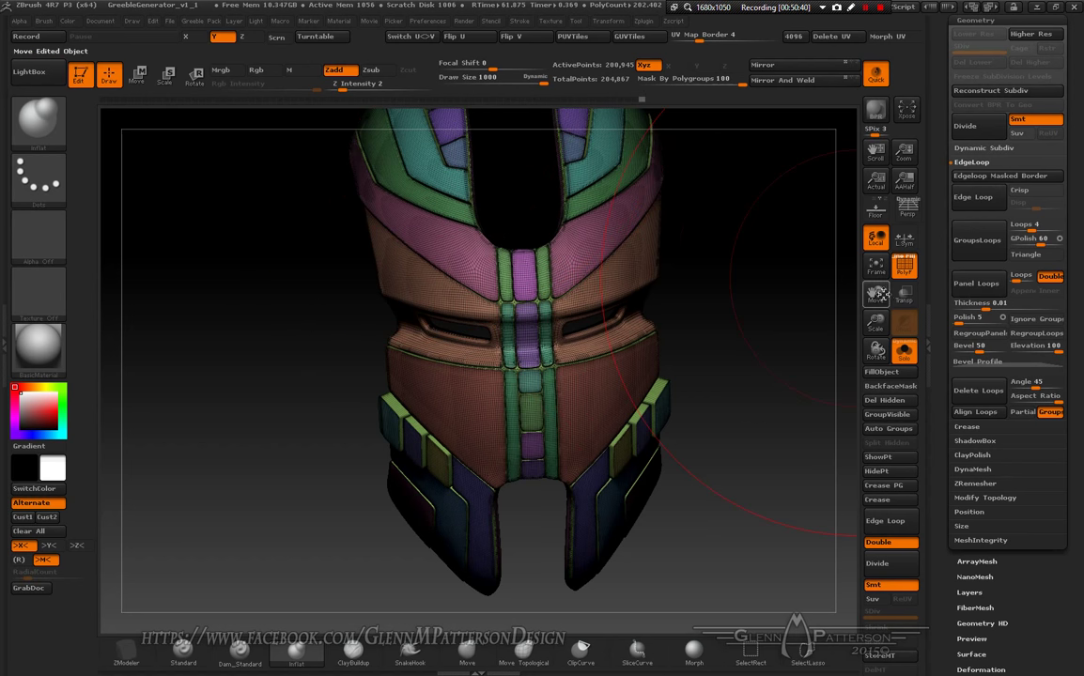
drag(875, 294, 853, 364)
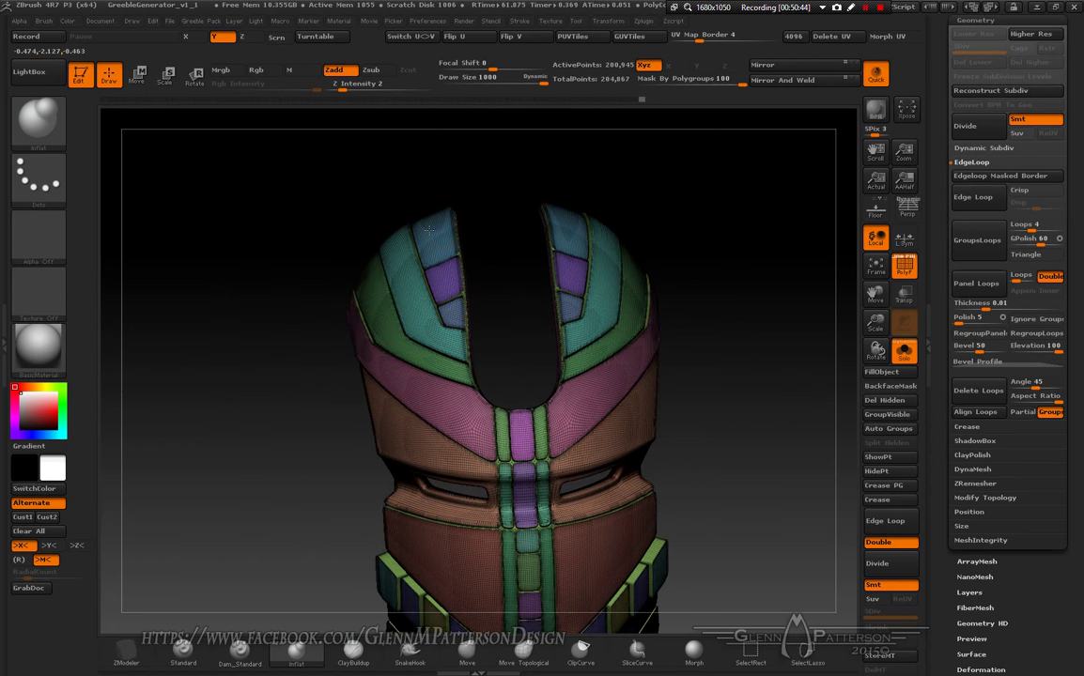
drag(555, 377, 423, 371)
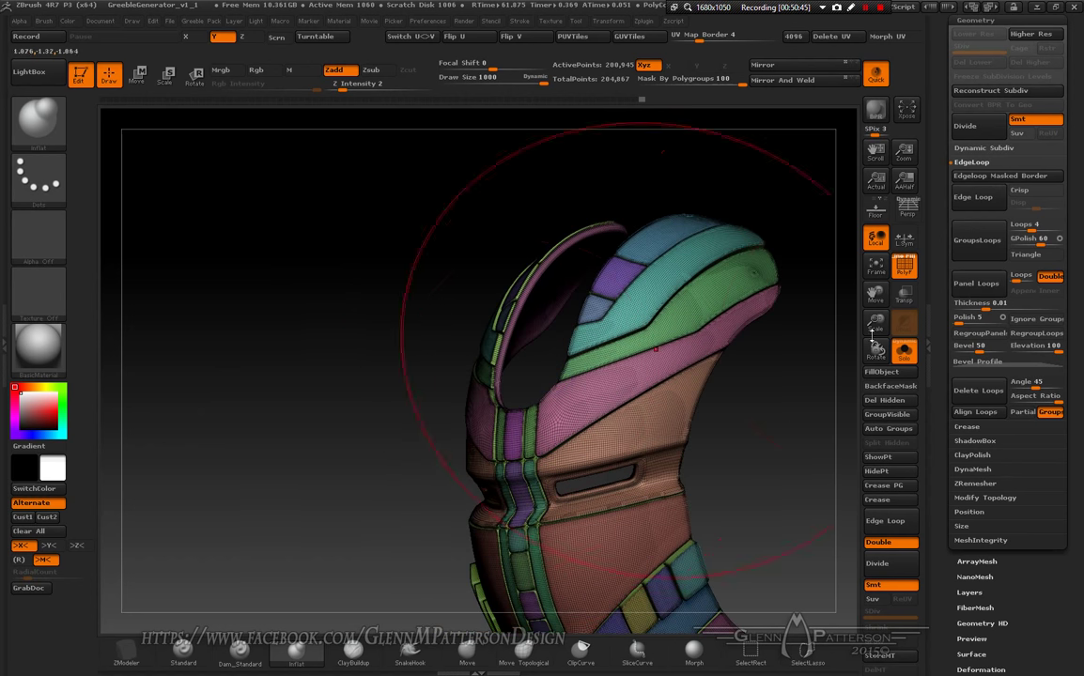
Step: Hide the polyframe and inspect the panel seams across the crown, eye area and jaw
click(899, 273)
mouse_move(752, 442)
mouse_down()
mouse_move(845, 434)
mouse_move(697, 480)
mouse_move(752, 451)
mouse_up()
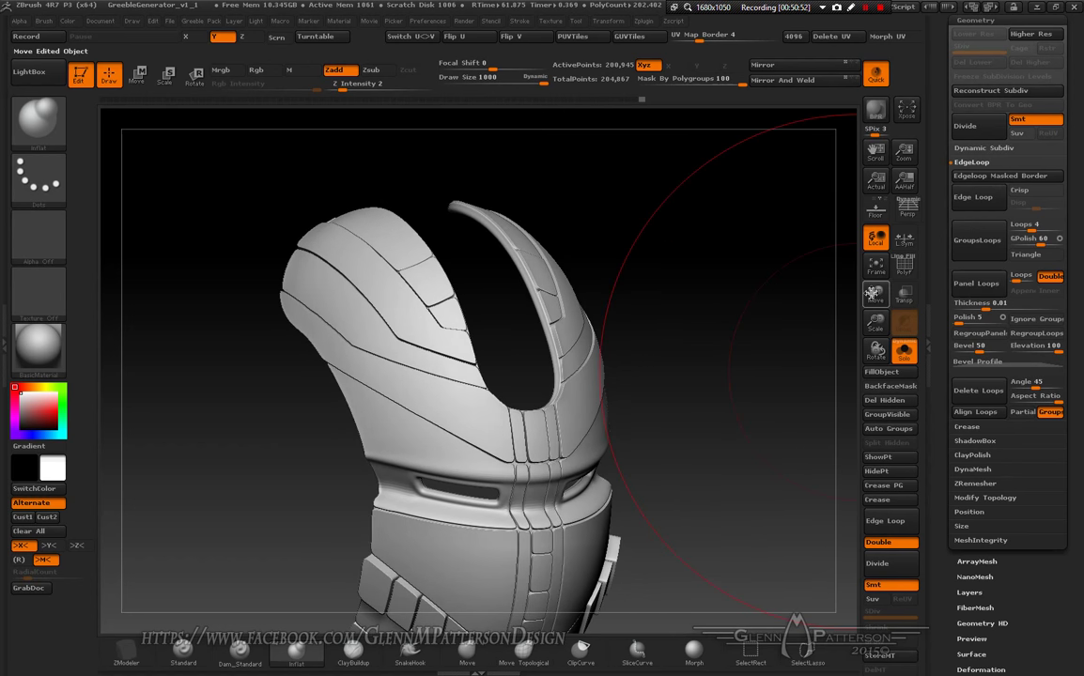
drag(873, 294, 860, 178)
drag(669, 437, 822, 410)
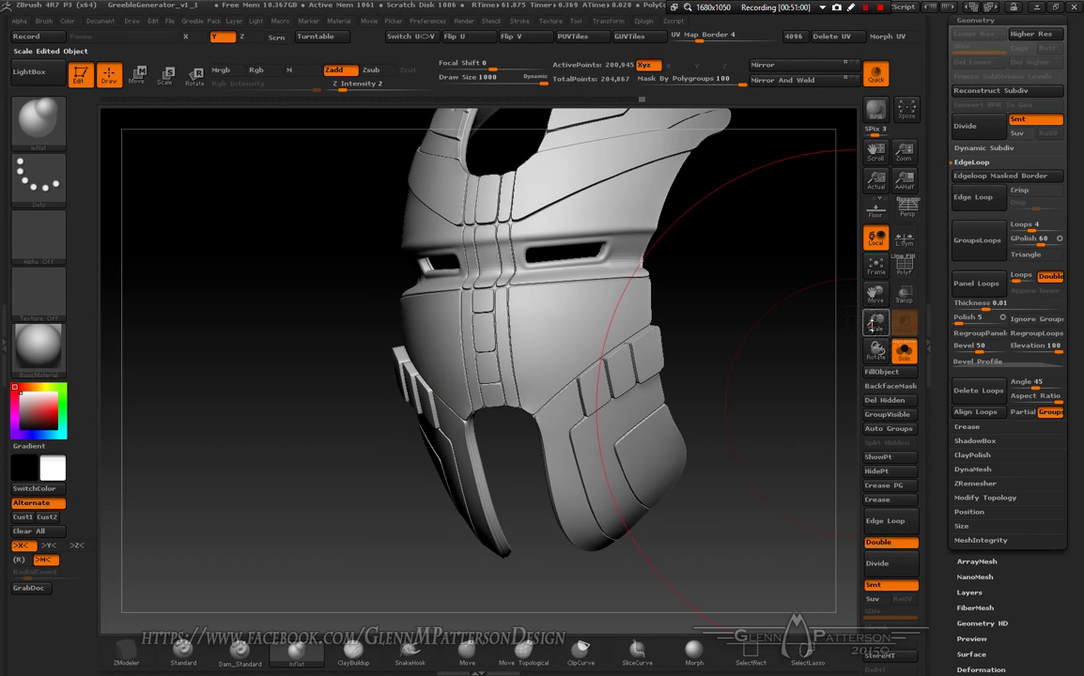
drag(875, 322, 799, 349)
drag(559, 369, 620, 404)
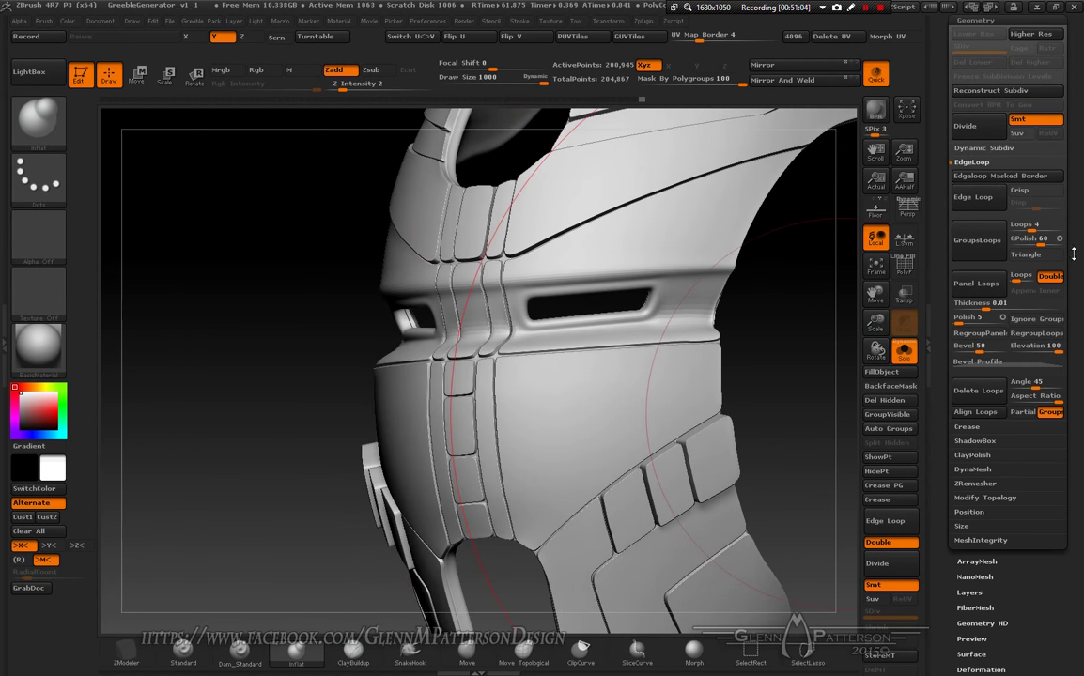
Step: Collapse the geometry settings, open the subtool list, and copy the FacePlateHIGH subtool
scroll(1079, 355, up, 5)
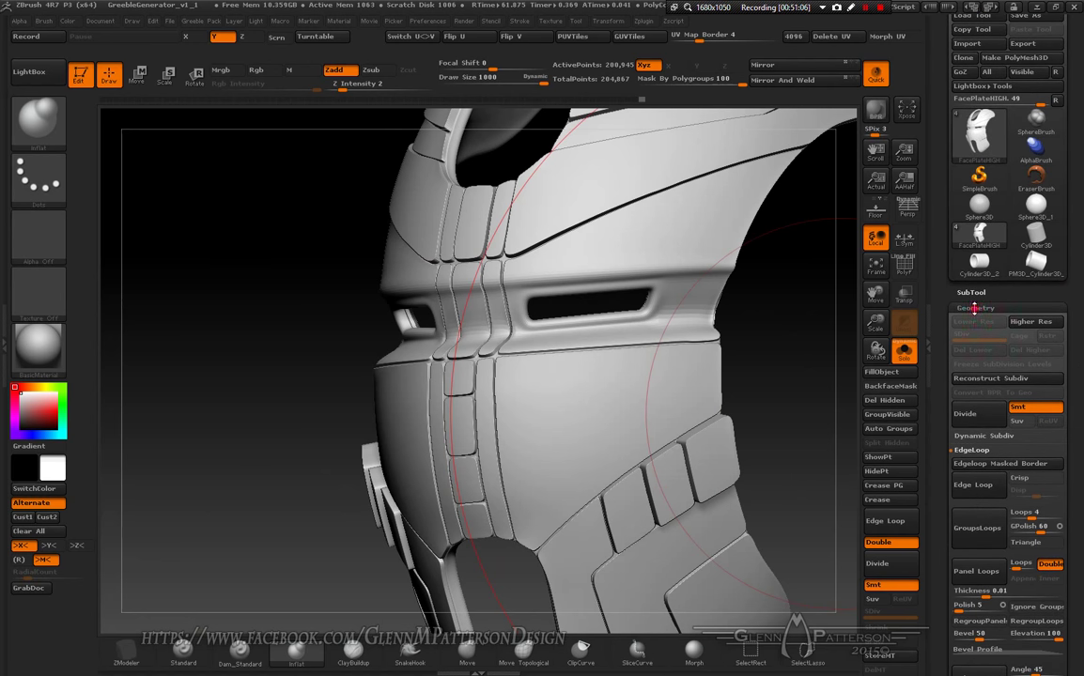
click(975, 307)
click(969, 291)
scroll(967, 422, down, 2)
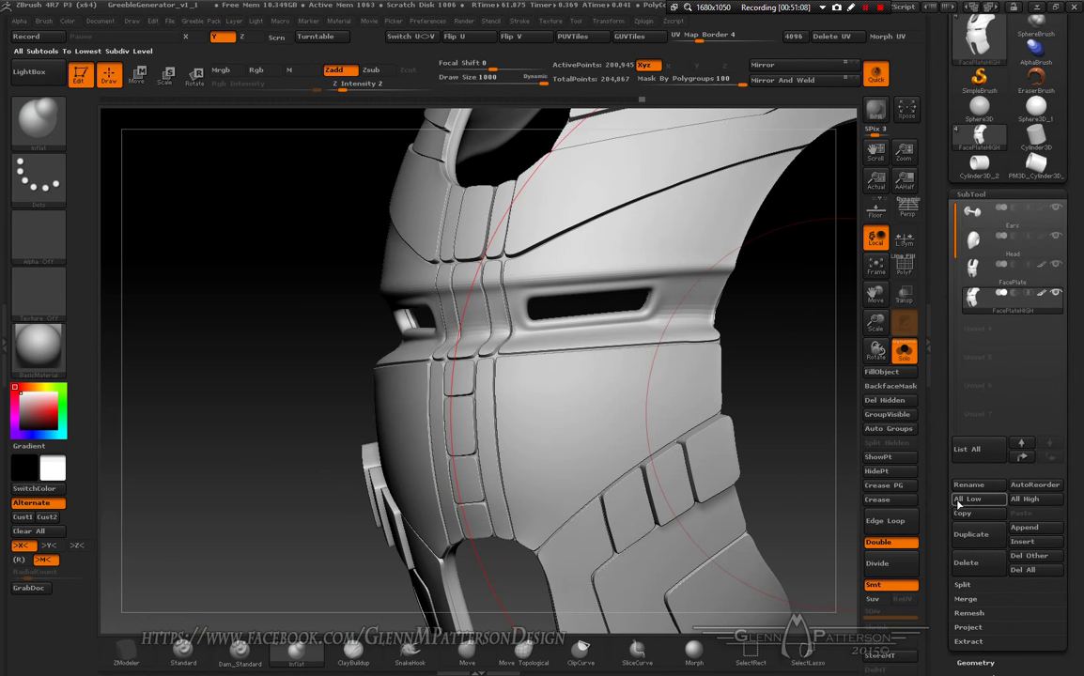
click(980, 523)
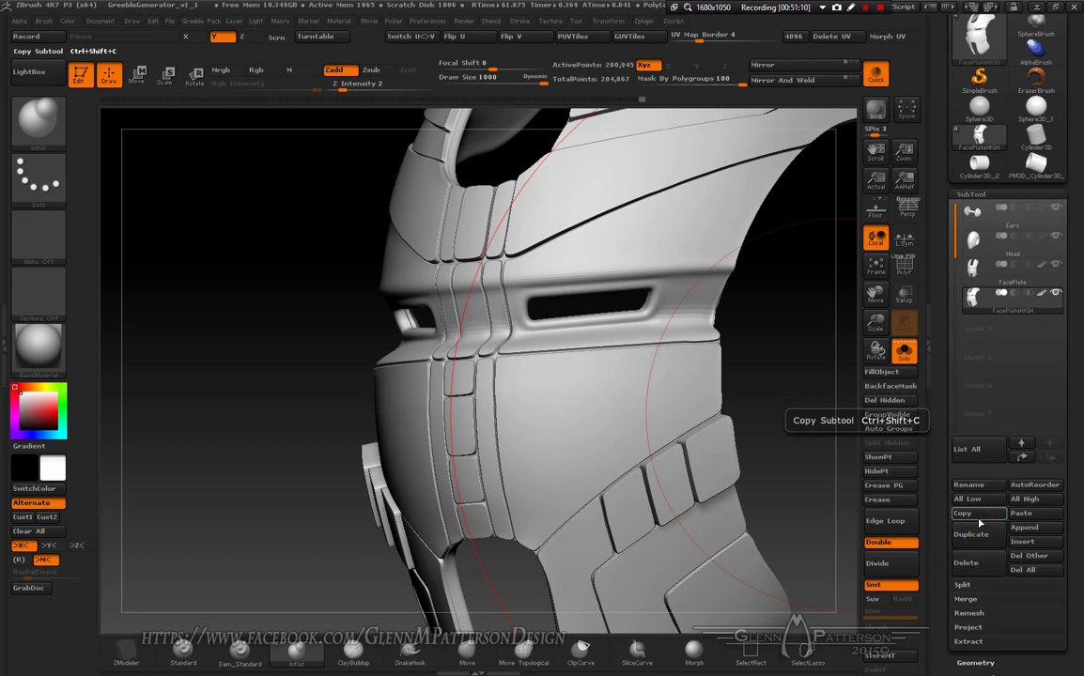
scroll(1081, 349, up, 1)
scroll(1081, 349, up, 2)
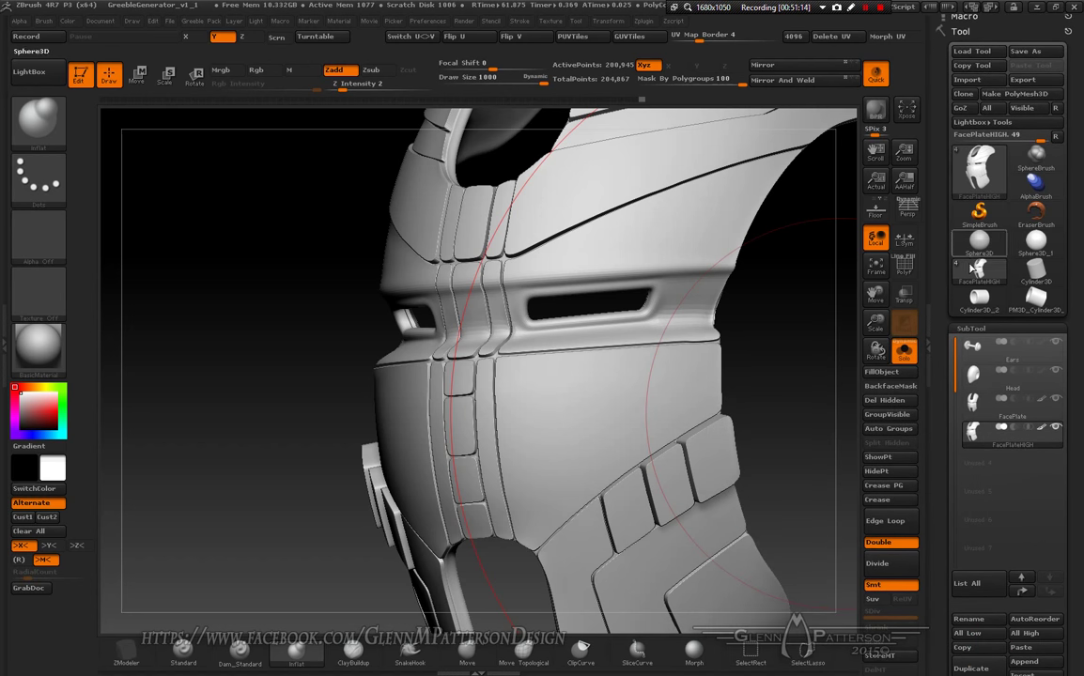
Step: Load the PolyMesh3D star as the active tool and paste the copied FacePlateHIGH subtool into it
click(982, 187)
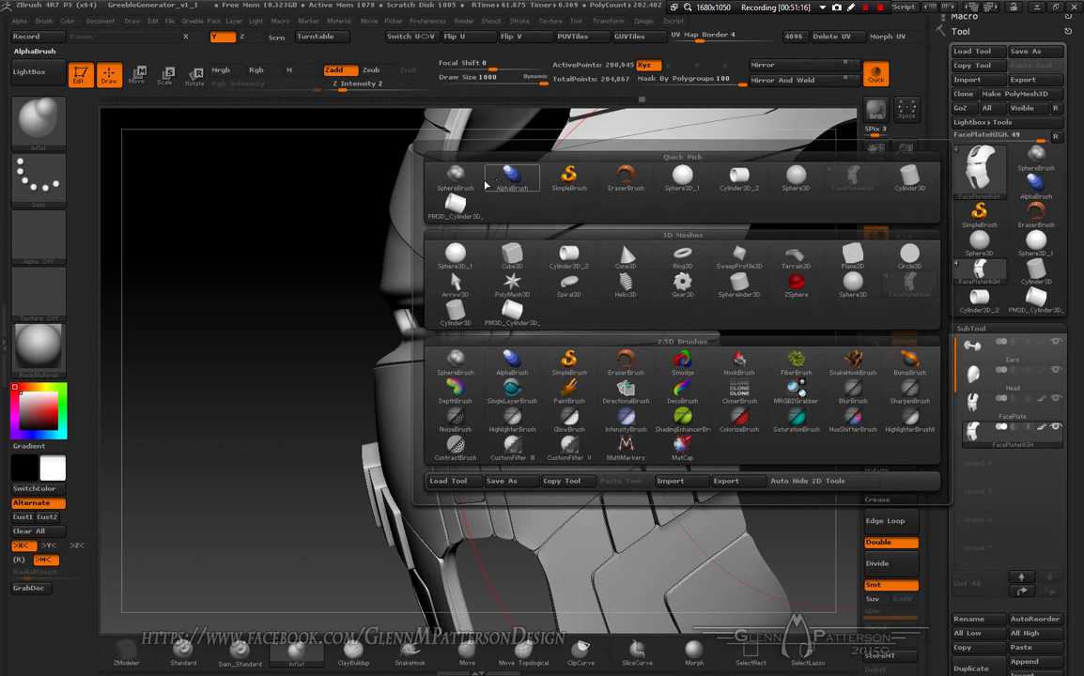
click(512, 282)
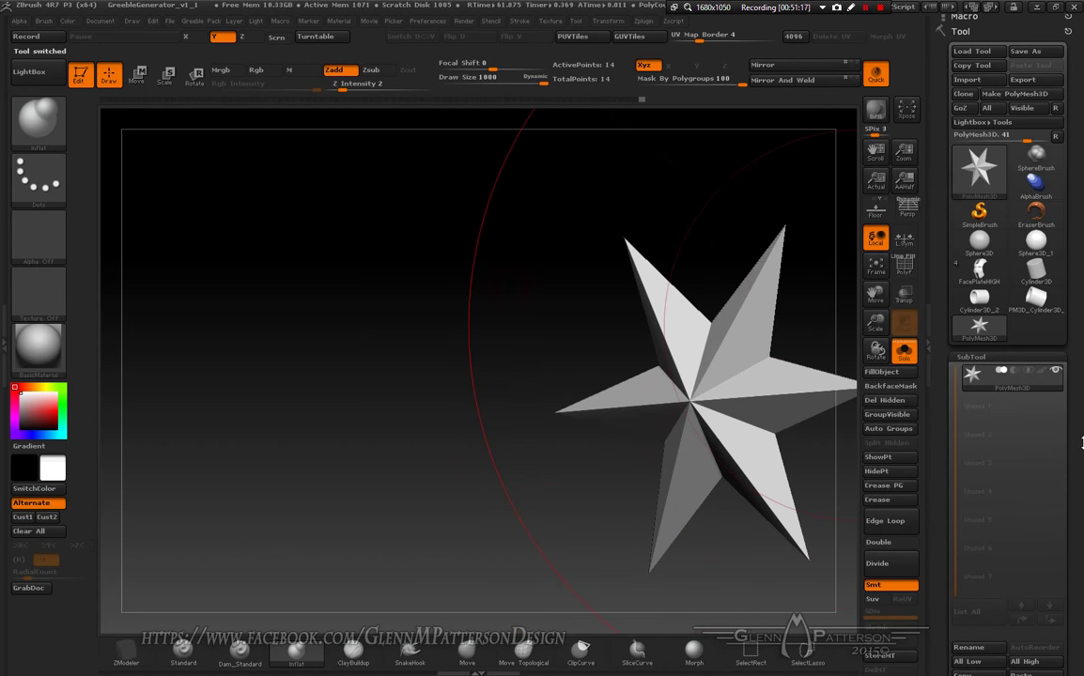
drag(1082, 627, 1079, 443)
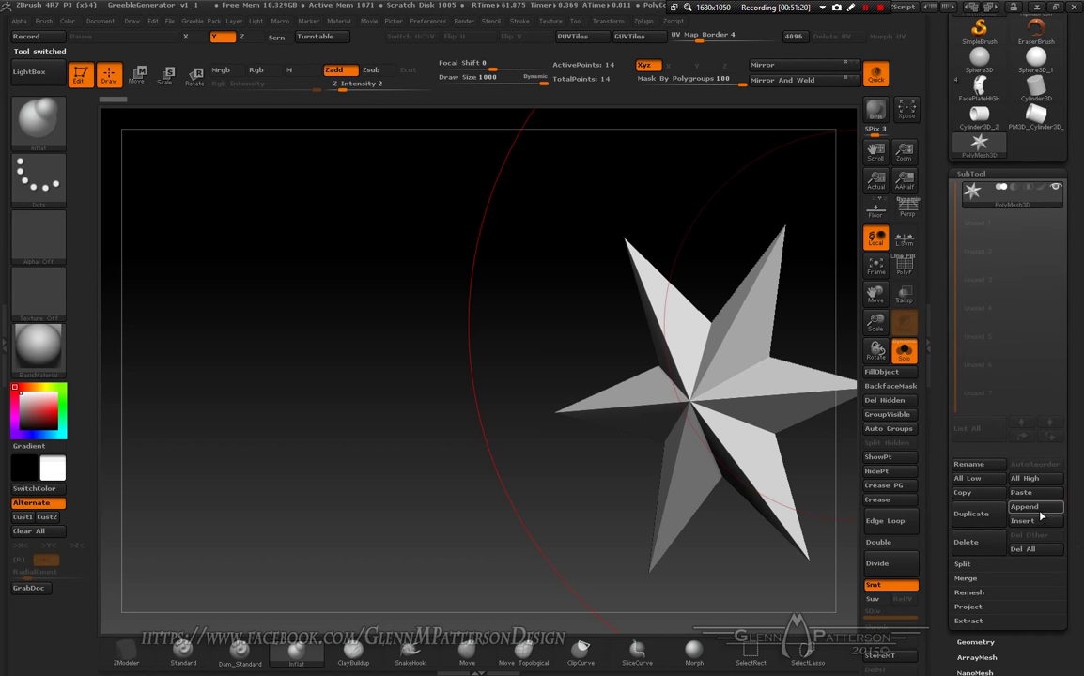
click(1031, 493)
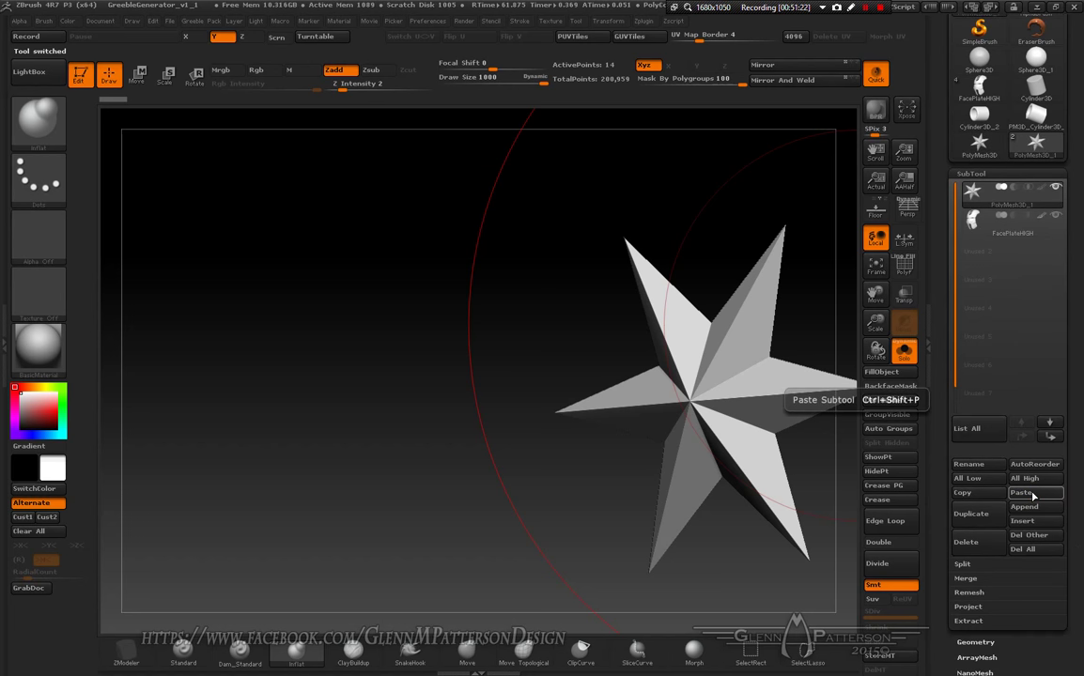
Step: Delete the star subtool so only FacePlateHIGH stays in the tool, and fit the face plate in view
click(983, 543)
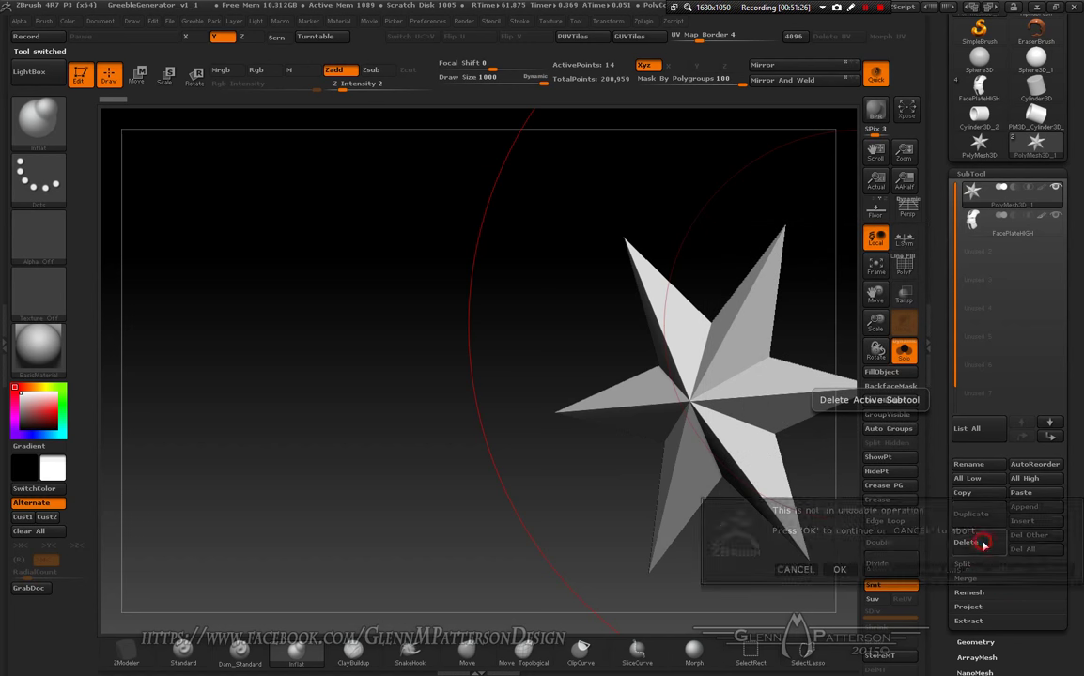
click(840, 568)
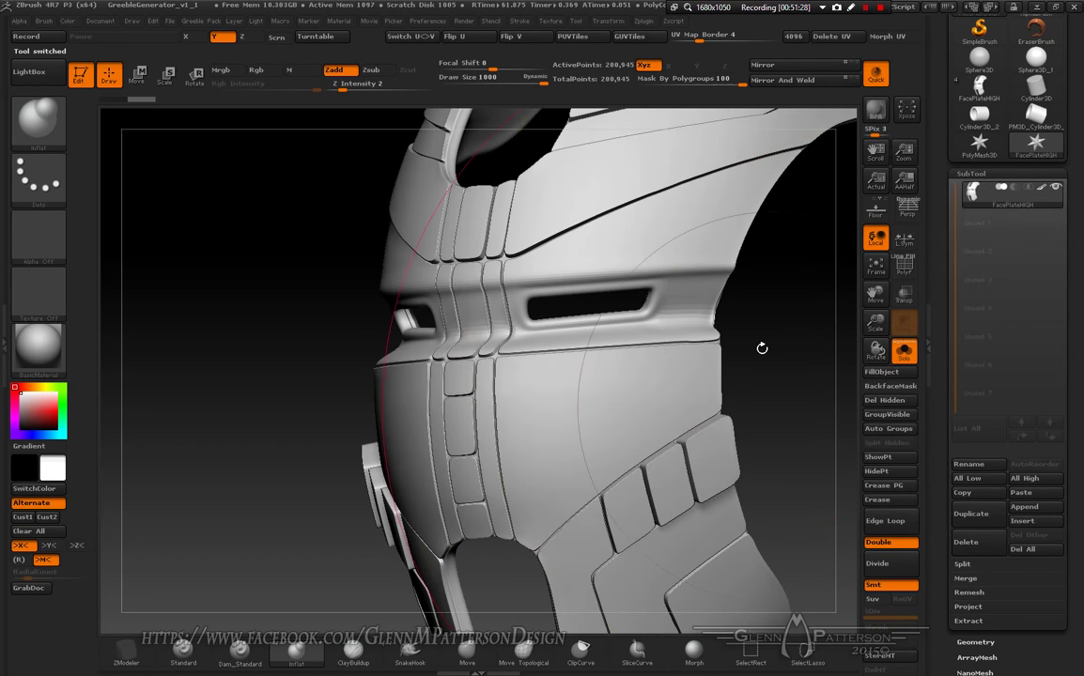
drag(788, 388, 774, 362)
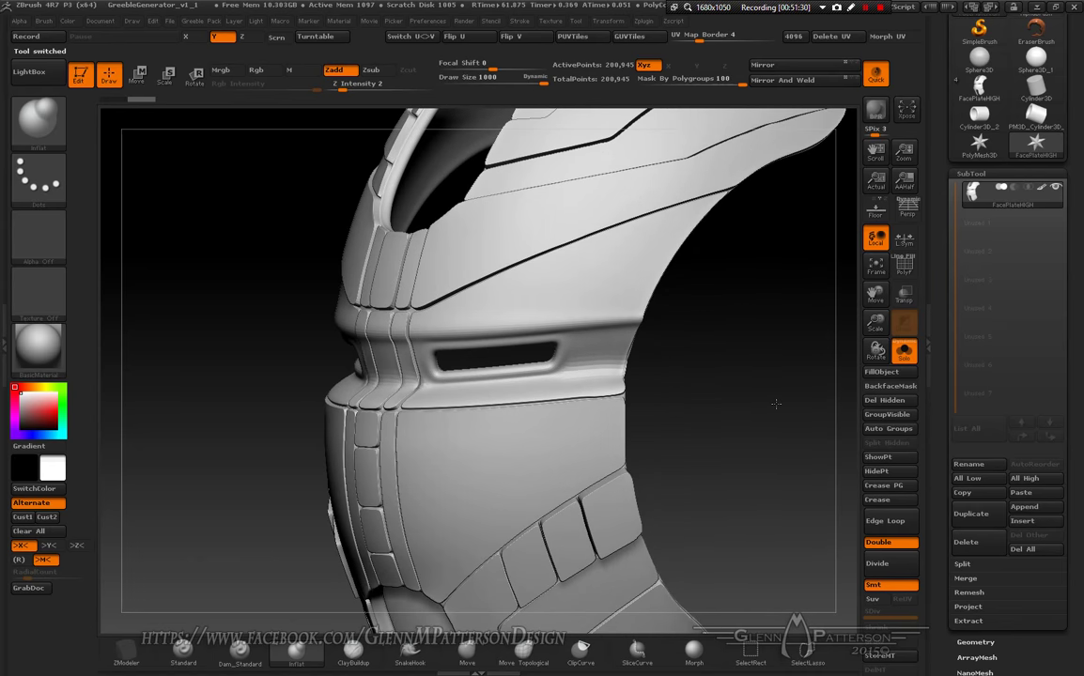
click(876, 266)
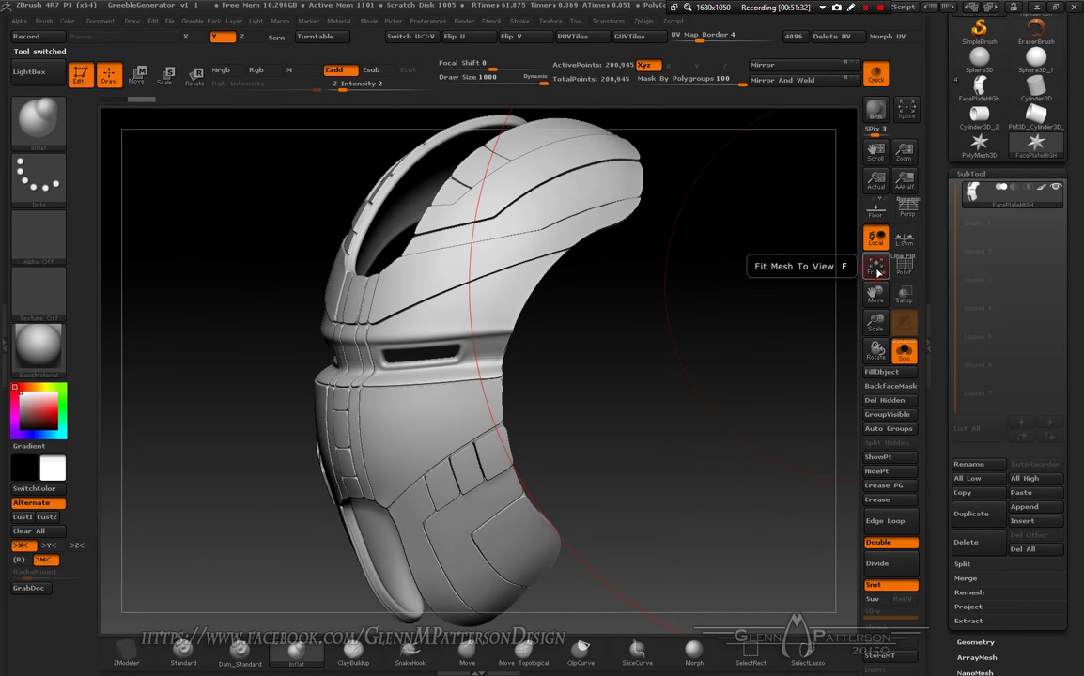
Step: Show the polyframe to check the polygroups and split FacePlateHIGH into separate subtools with Groups Split
click(904, 269)
mouse_move(568, 413)
mouse_down()
mouse_move(654, 418)
mouse_move(577, 423)
mouse_up()
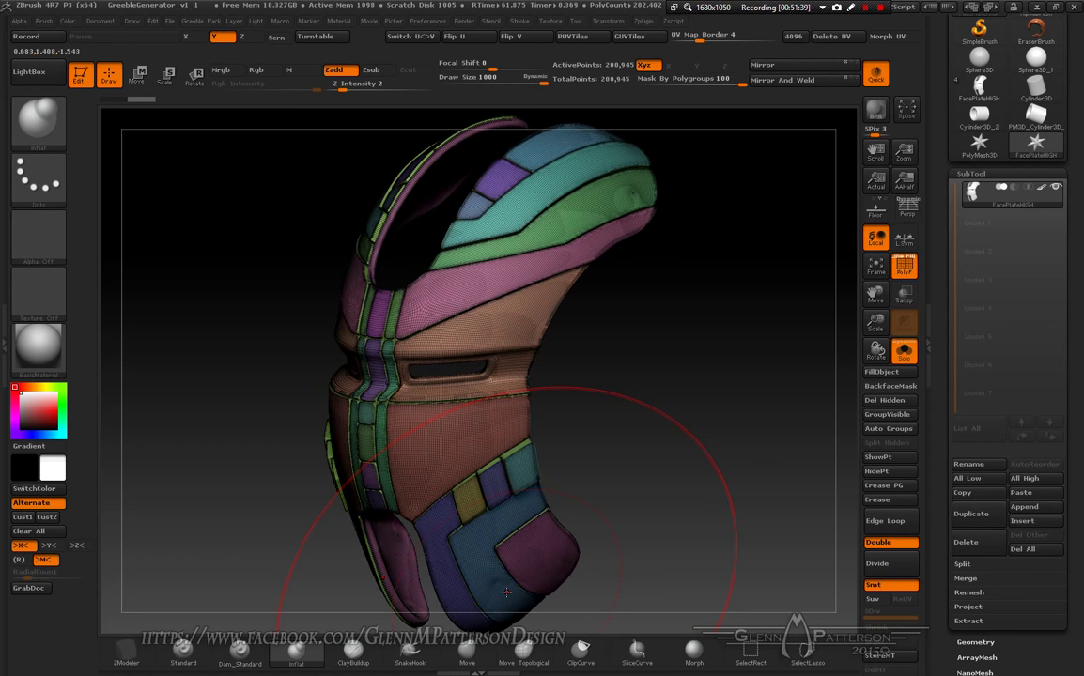
right_drag(477, 444, 557, 468)
drag(557, 468, 504, 463)
mouse_move(505, 463)
right_down()
mouse_move(525, 465)
mouse_move(464, 433)
right_up()
mouse_move(465, 432)
mouse_down()
mouse_move(407, 400)
mouse_move(440, 488)
mouse_move(341, 361)
mouse_move(473, 432)
mouse_up()
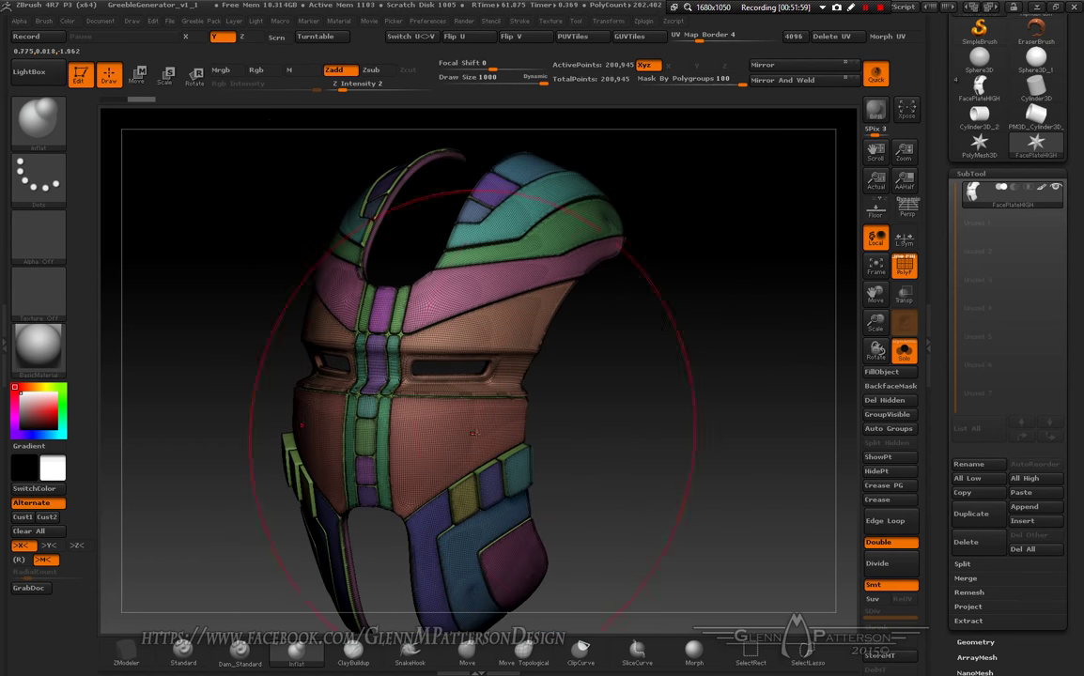
click(963, 564)
click(1026, 581)
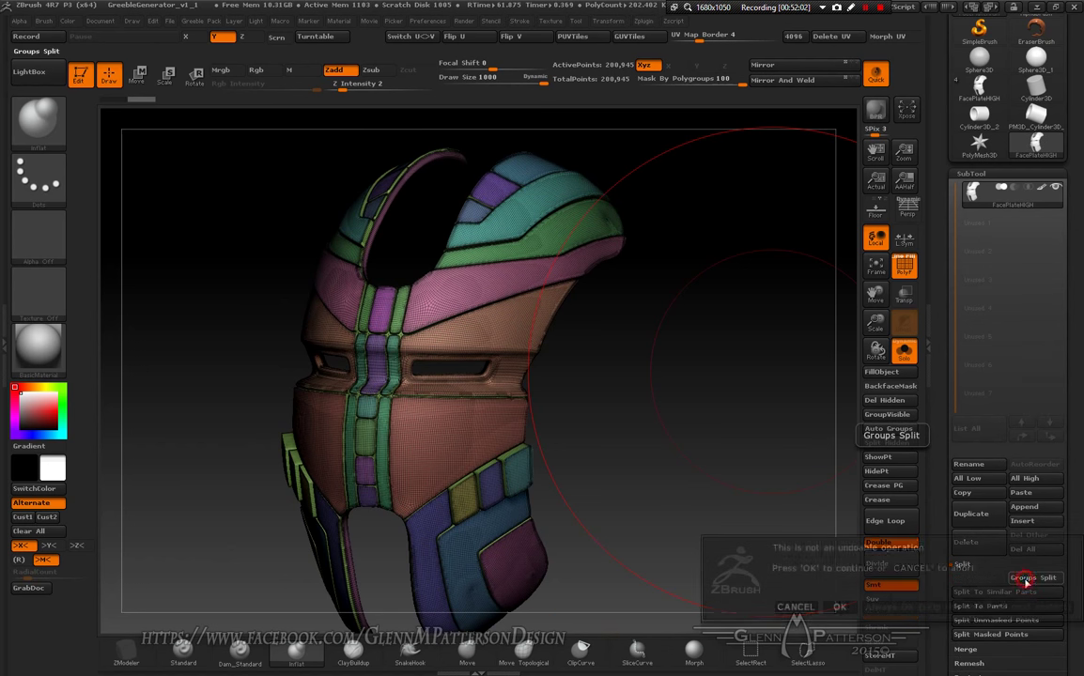
click(841, 607)
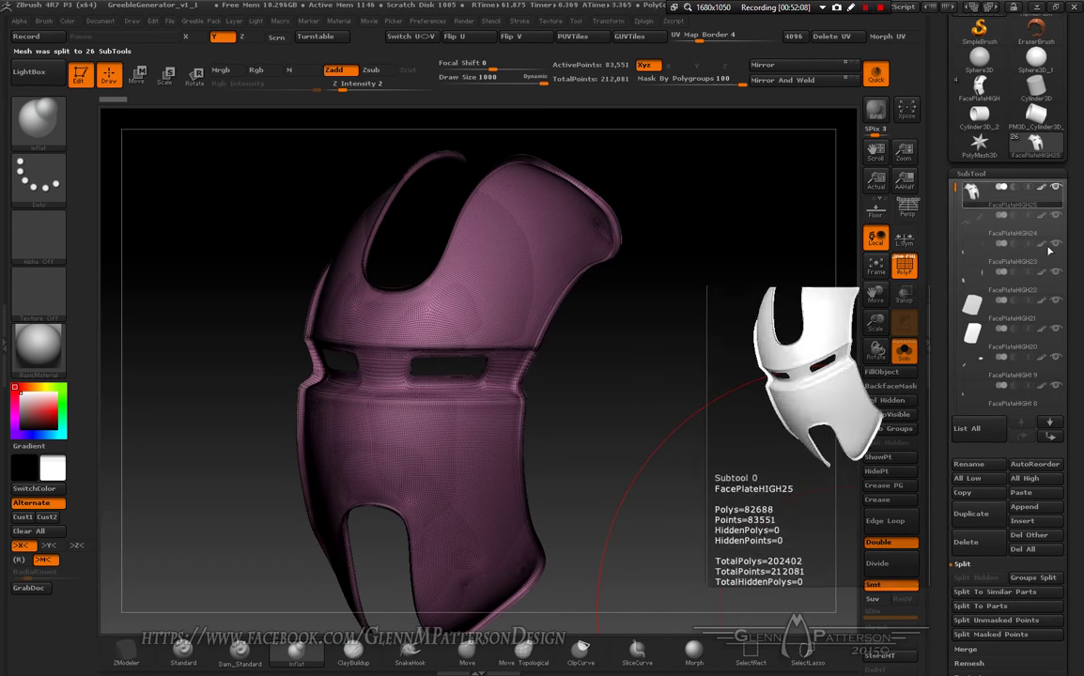
Step: Turn off Solo mode and check the split face plate parts together
click(903, 353)
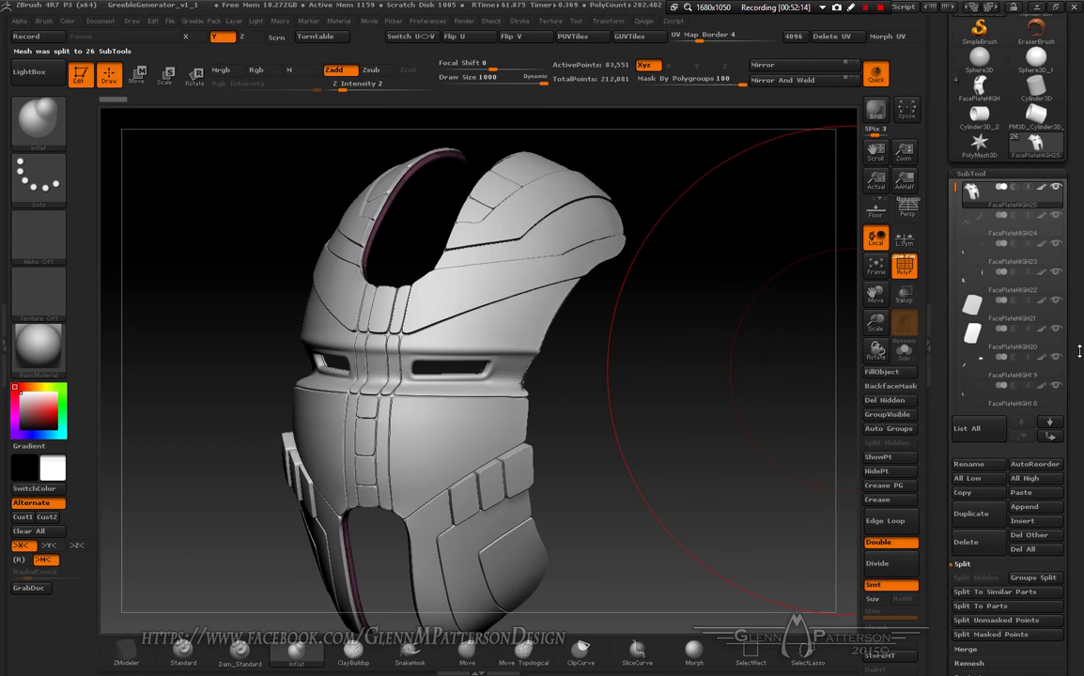
mouse_move(1080, 351)
mouse_down()
mouse_move(1079, 508)
mouse_move(1079, 329)
mouse_up()
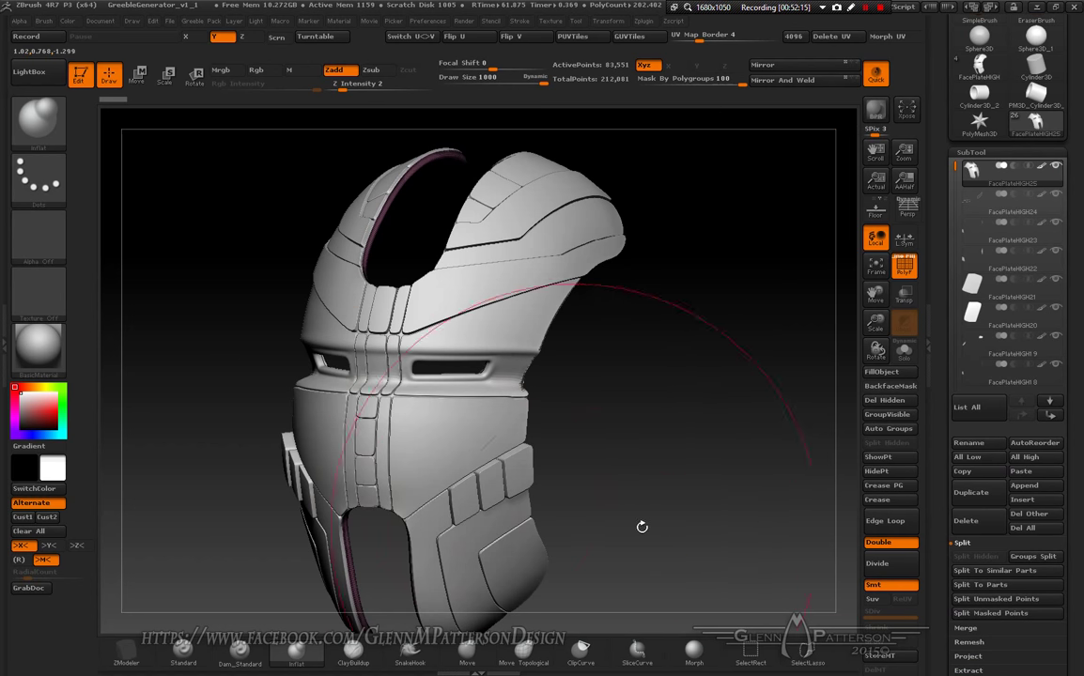
mouse_move(642, 527)
mouse_down()
mouse_move(654, 523)
mouse_move(505, 463)
mouse_move(647, 540)
mouse_up()
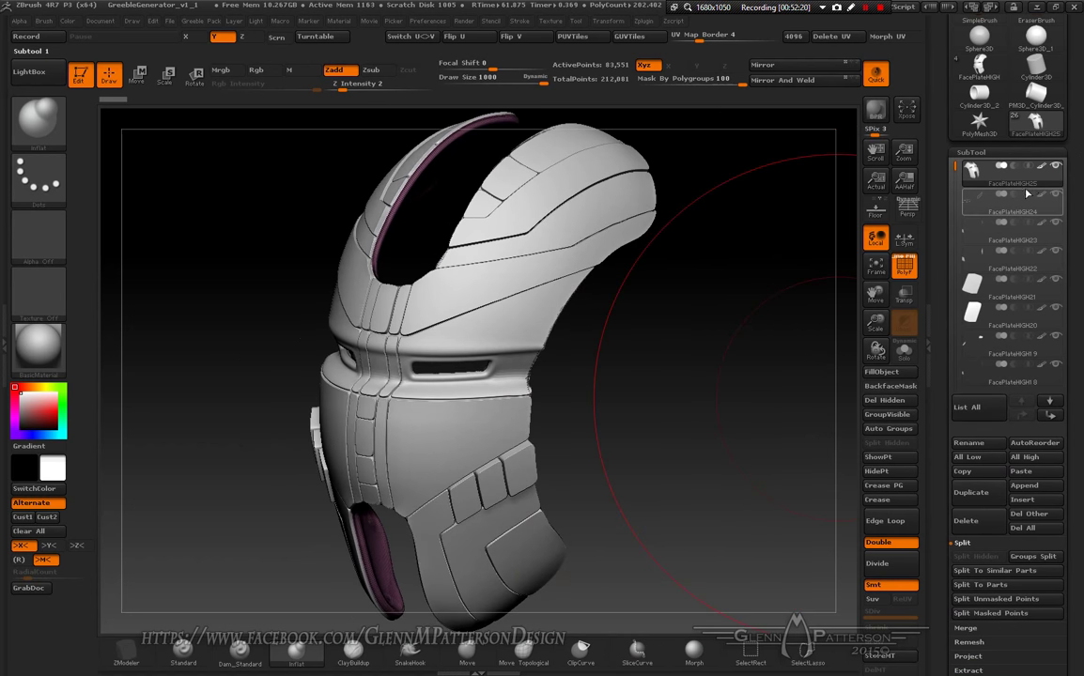
mouse_move(1040, 185)
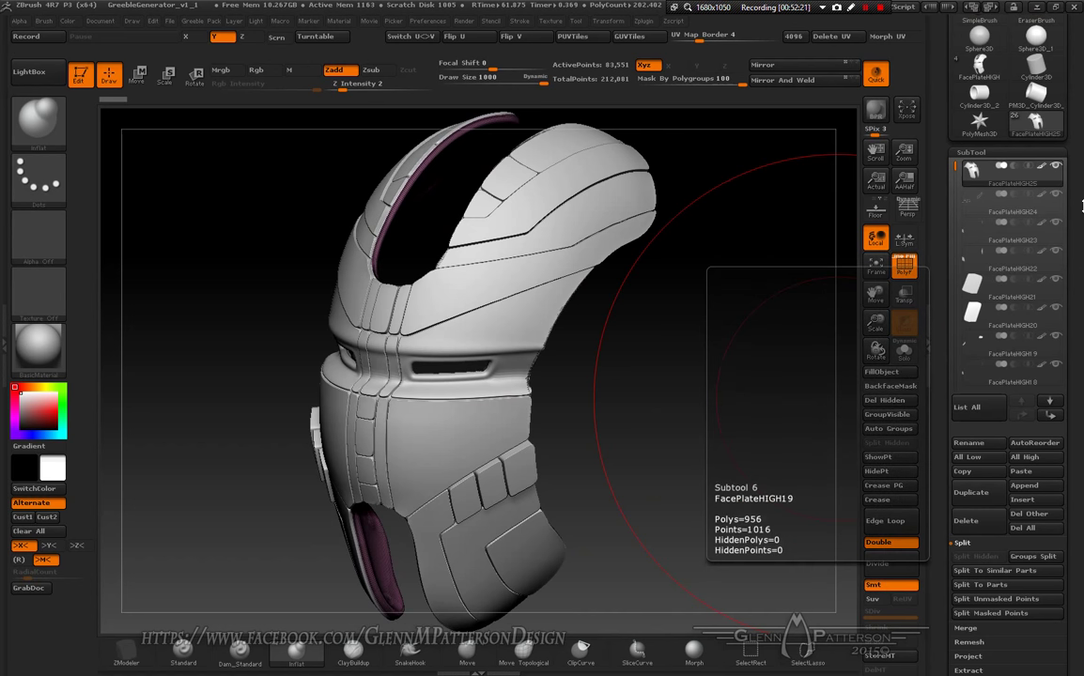
Step: Pre-process all the split face plate subtools with Decimation Master
scroll(1081, 401, up, 10)
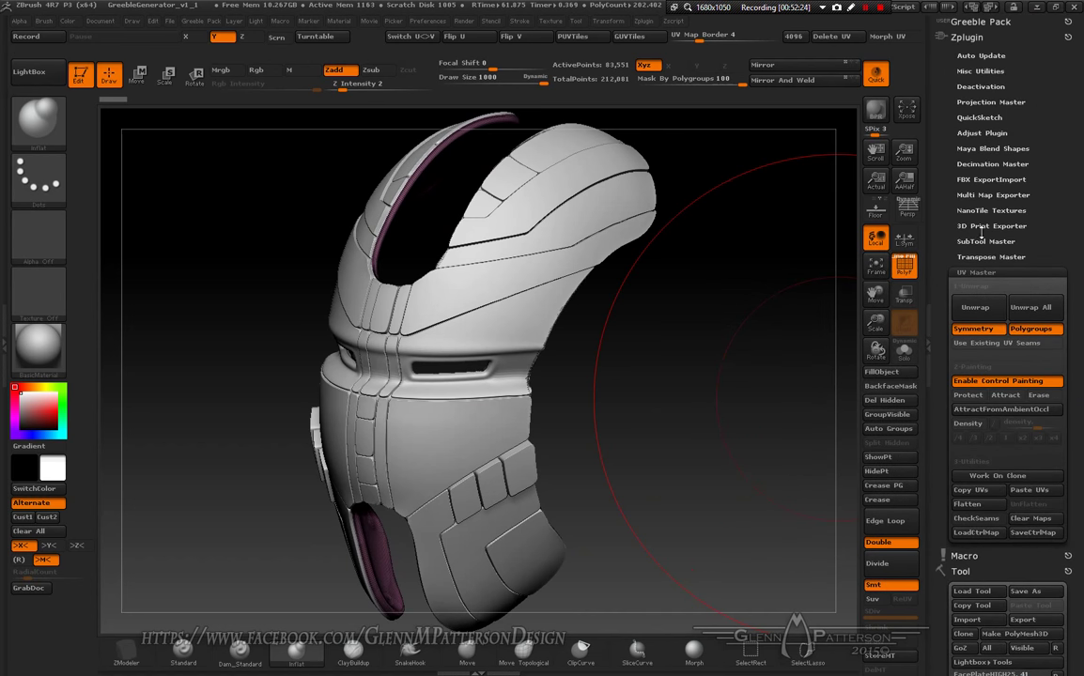
click(981, 165)
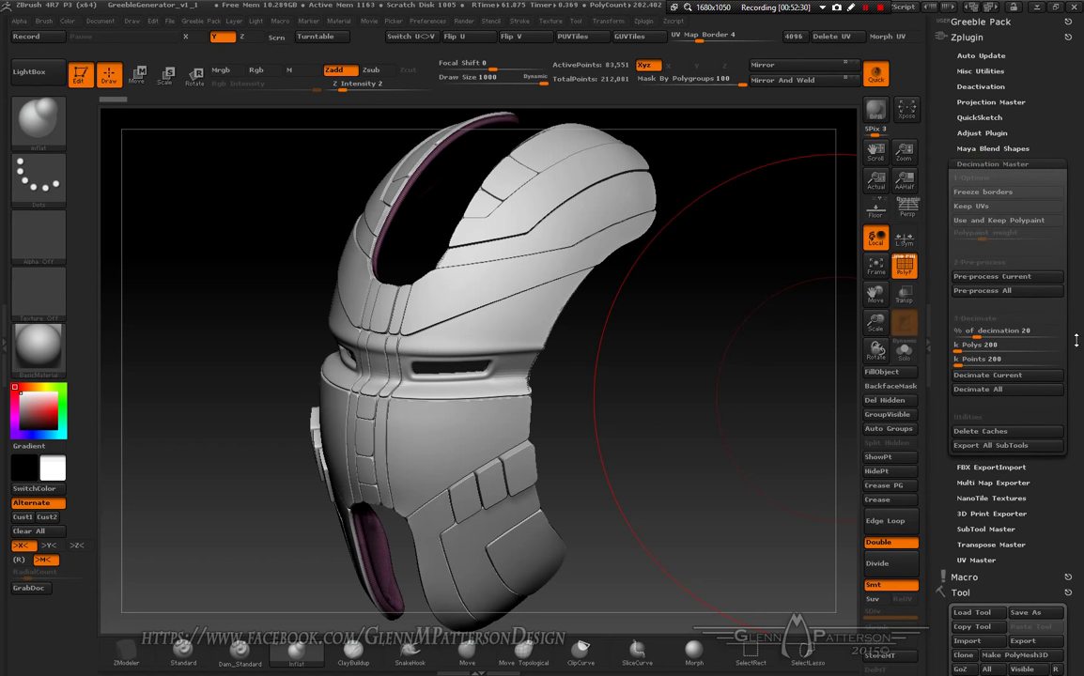
click(977, 292)
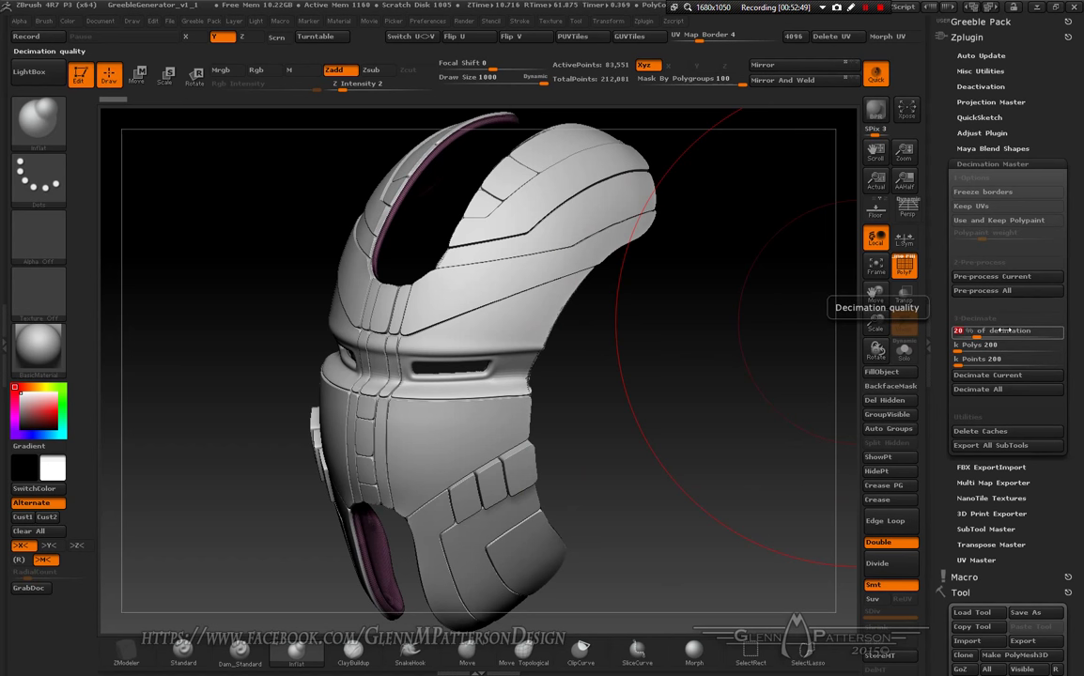
Step: Set the decimation to 6 %, decimate all visible subtools, and check the panels from the front
text(6)
key(Return)
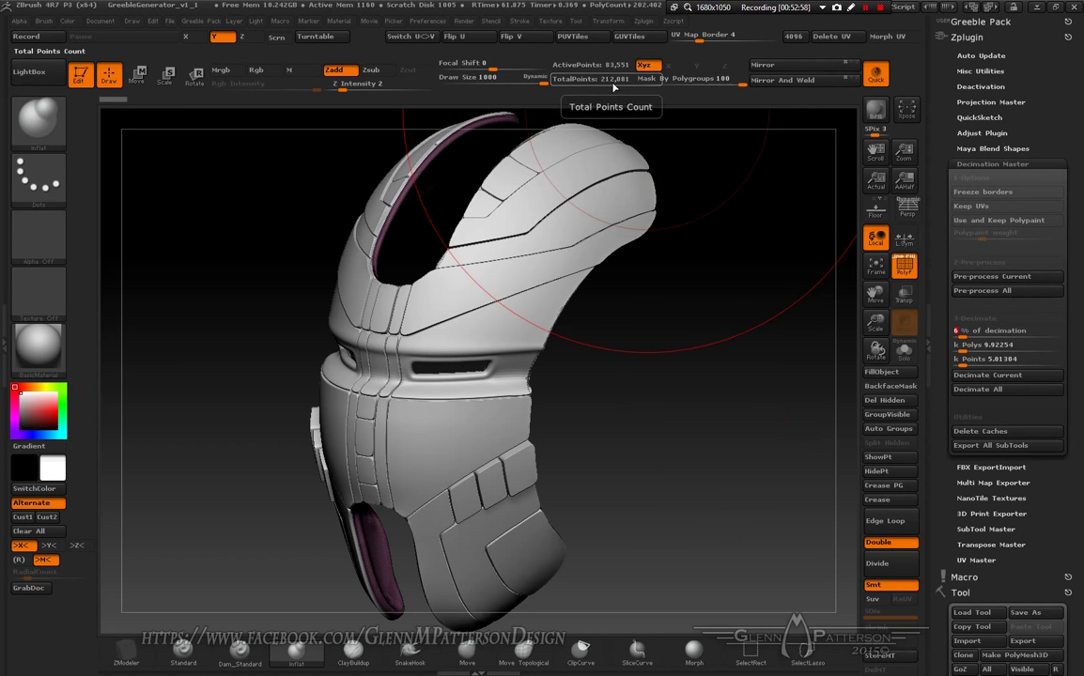
click(997, 389)
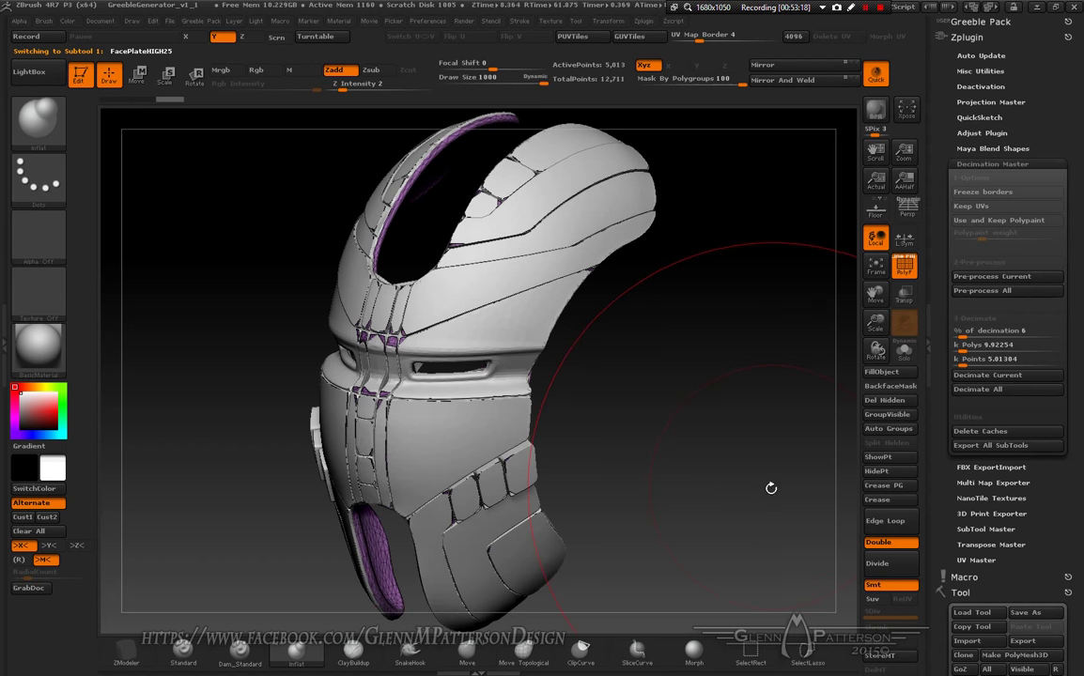
drag(676, 499, 832, 396)
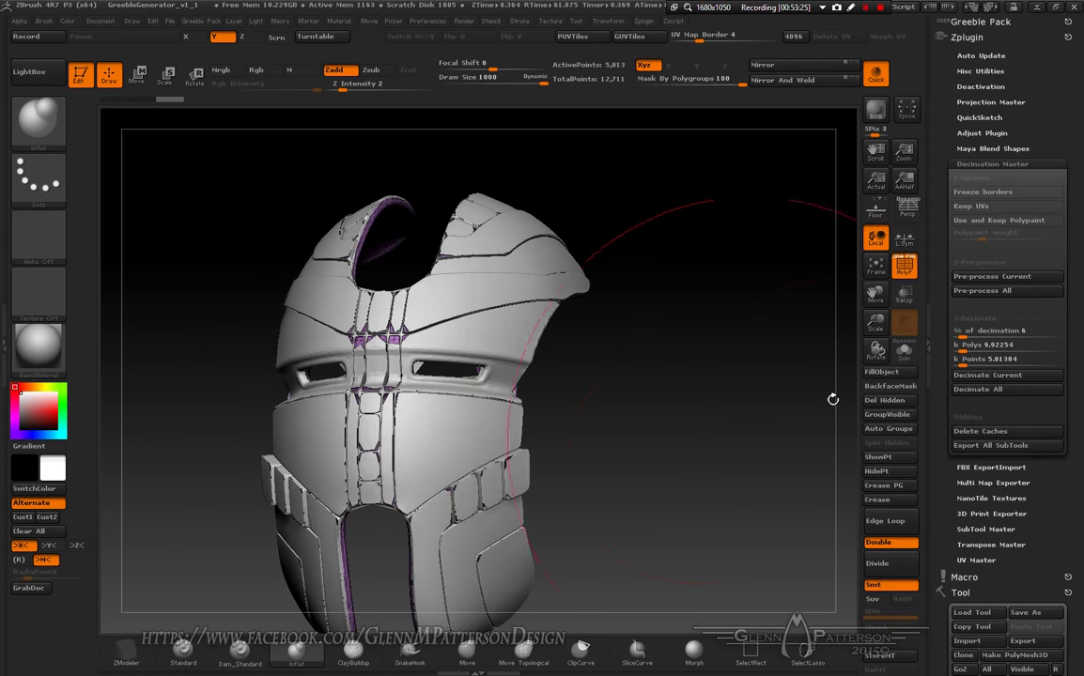
Step: Raise the decimation to 15 %, decimate all visible subtools again, and check the panel seams
click(1007, 332)
text(15)
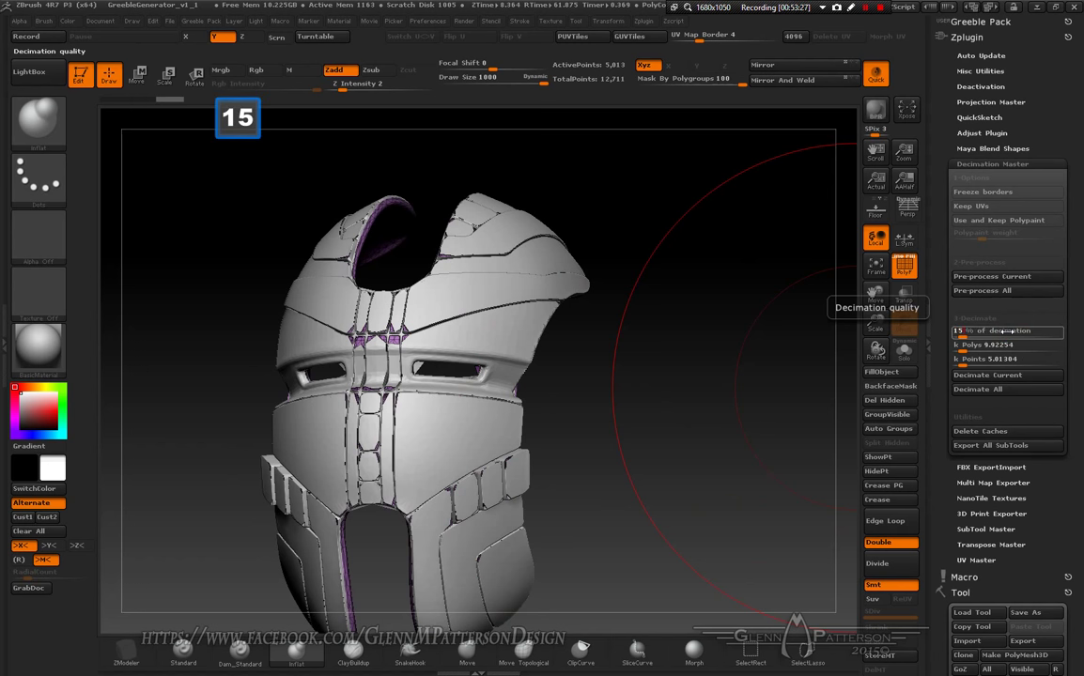
key(Return)
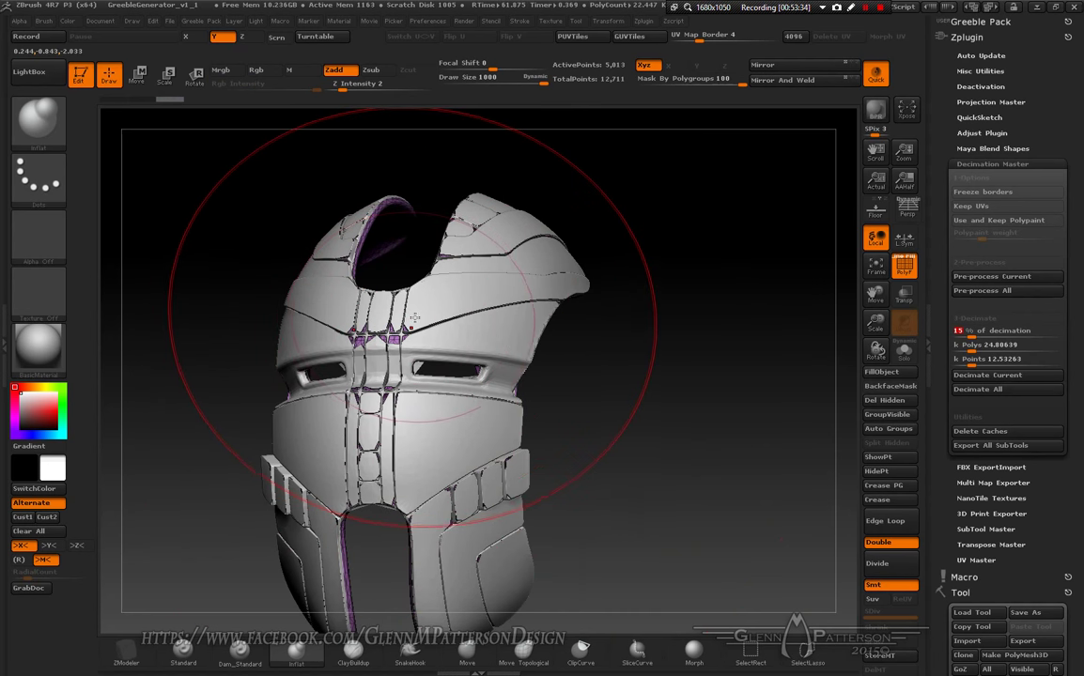
click(998, 391)
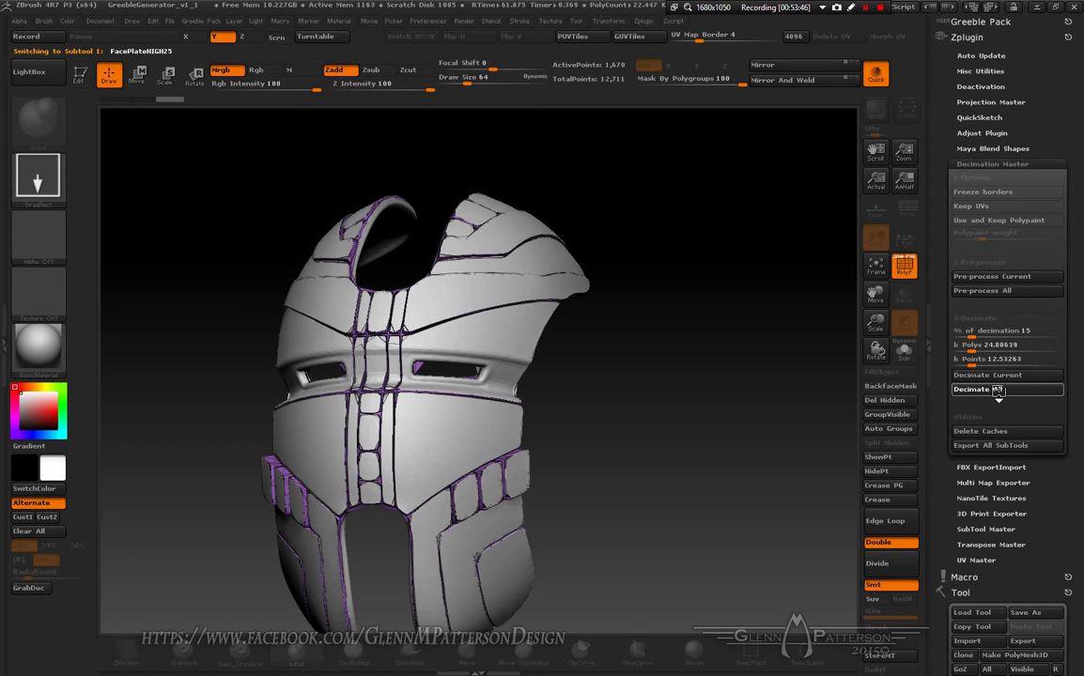
shift+drag(620, 441, 621, 478)
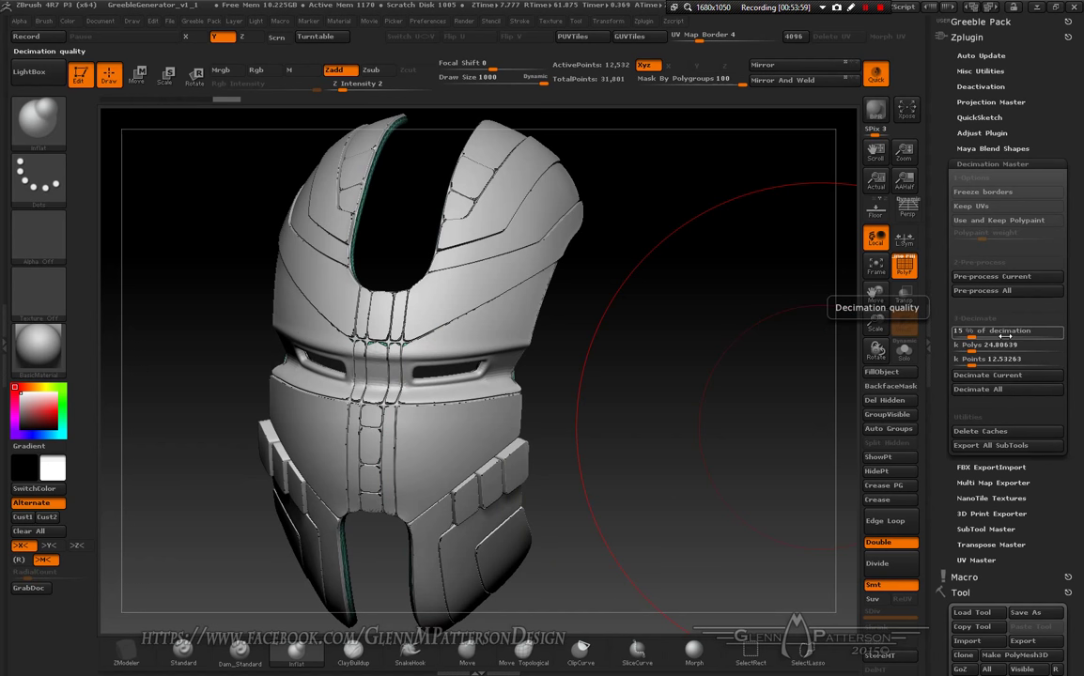
Step: Set the decimation to 25 %, and decimate the current subtool followed by all visible subtools
click(998, 332)
text(25)
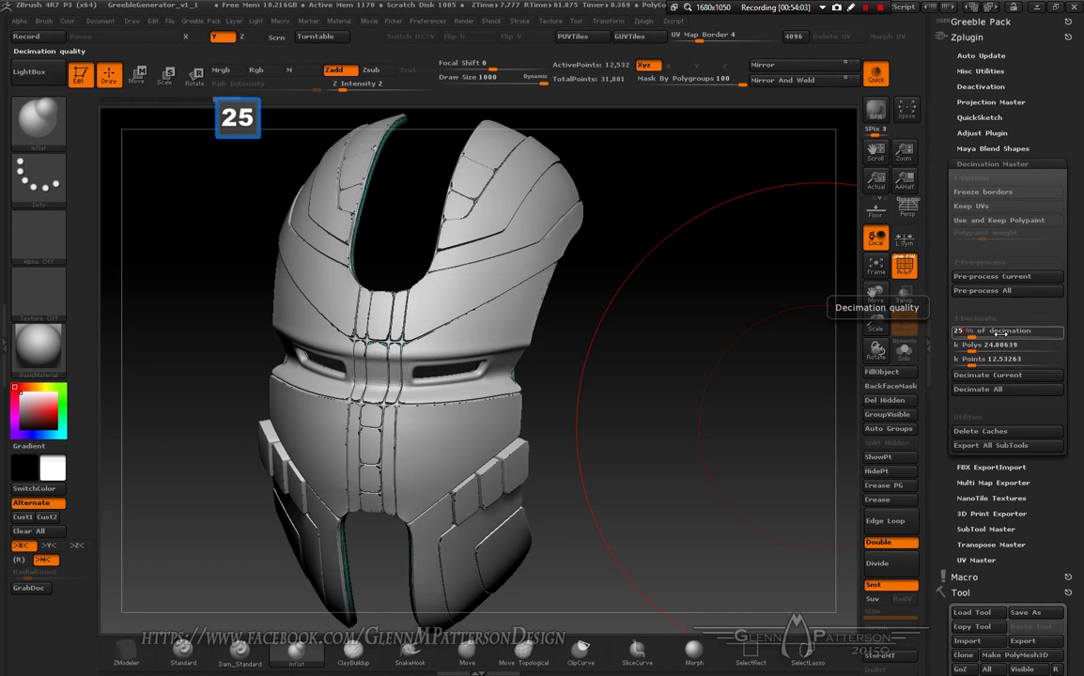
key(Return)
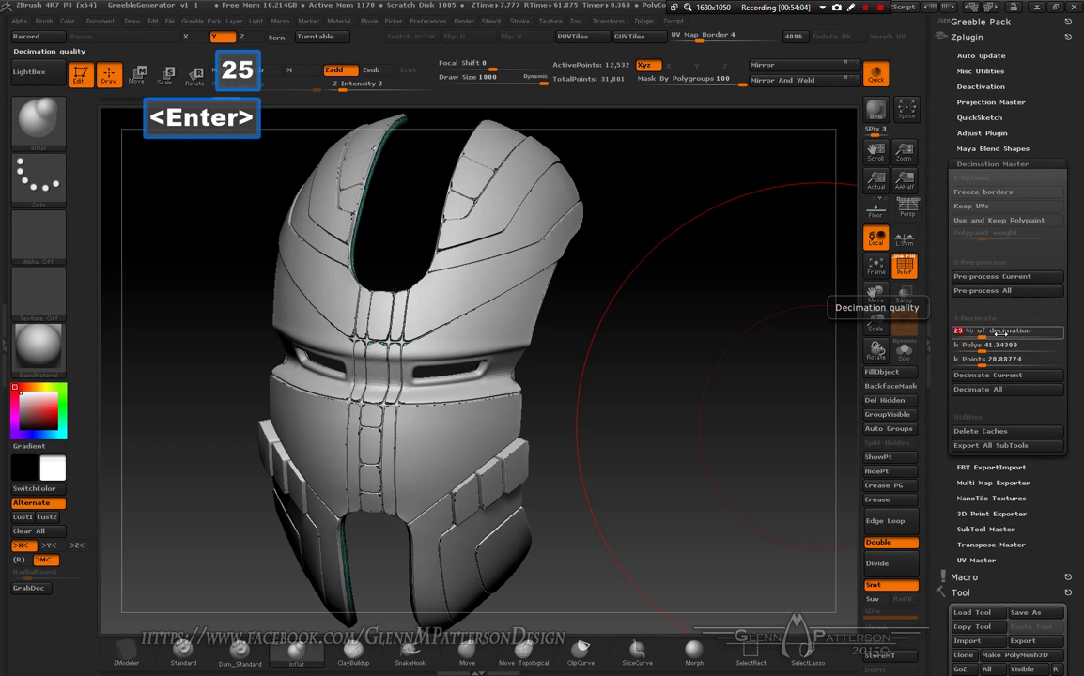
click(998, 376)
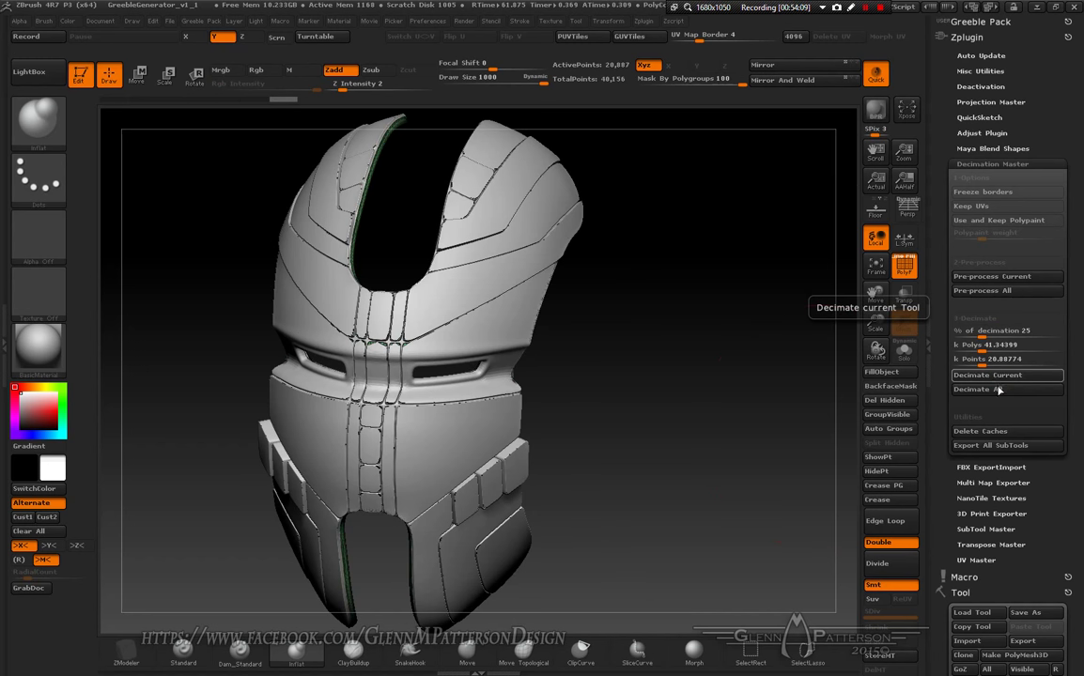
click(998, 389)
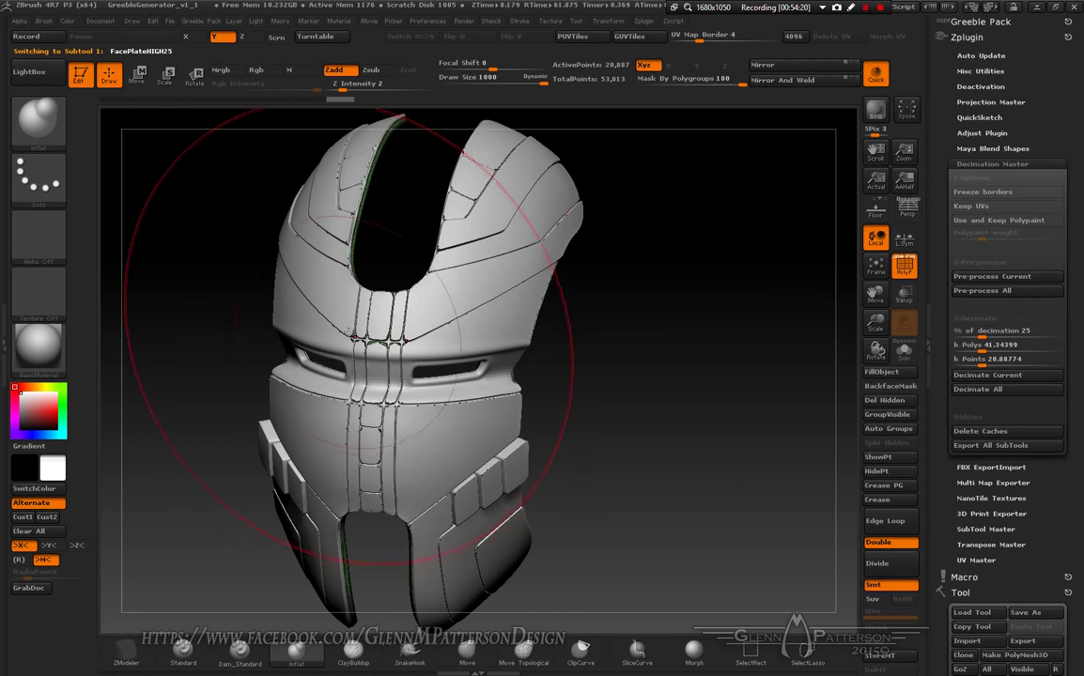
Step: Examine the decimated face plate, closing in on the seams around the eye slot and cheek panels
right_drag(379, 348, 464, 370)
drag(464, 370, 657, 366)
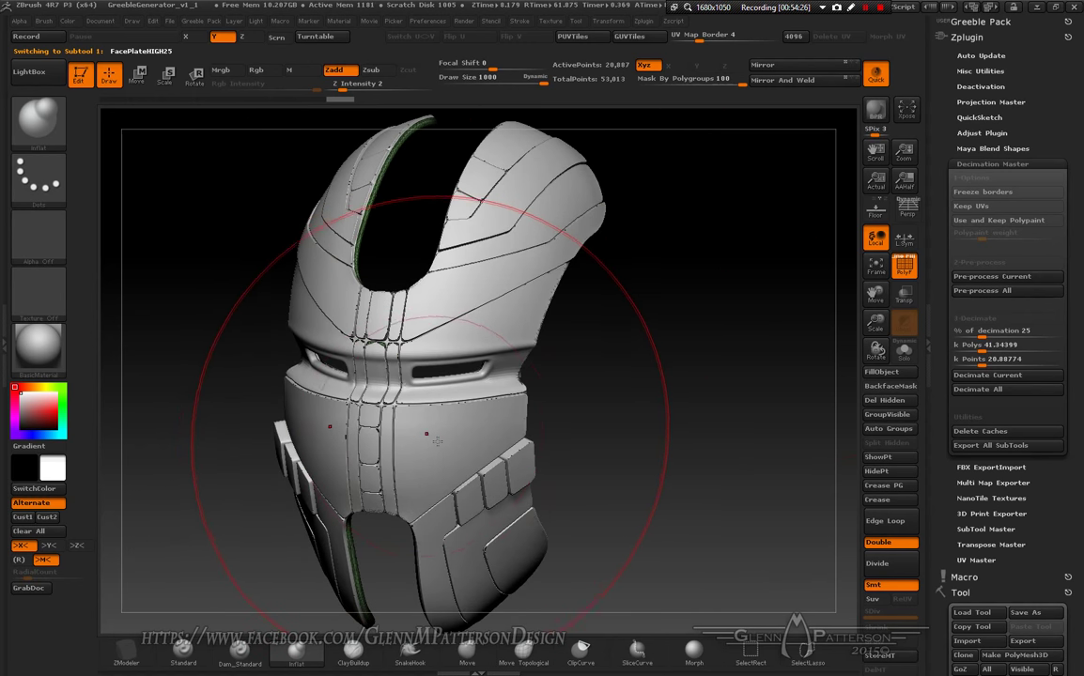
drag(496, 424, 465, 374)
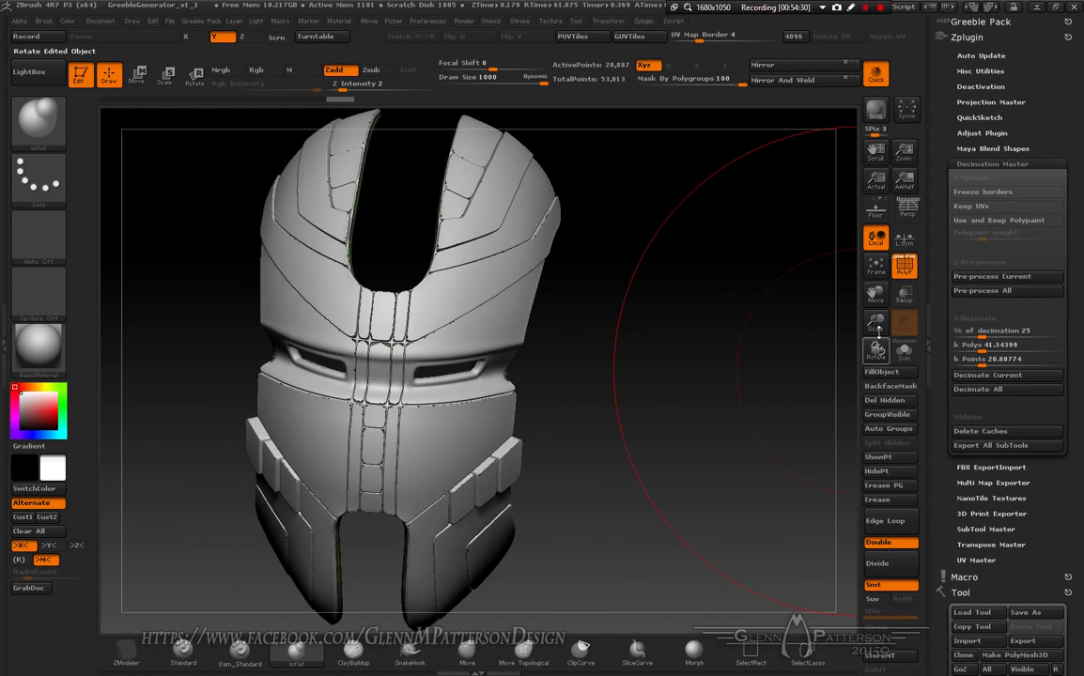
drag(875, 323, 881, 470)
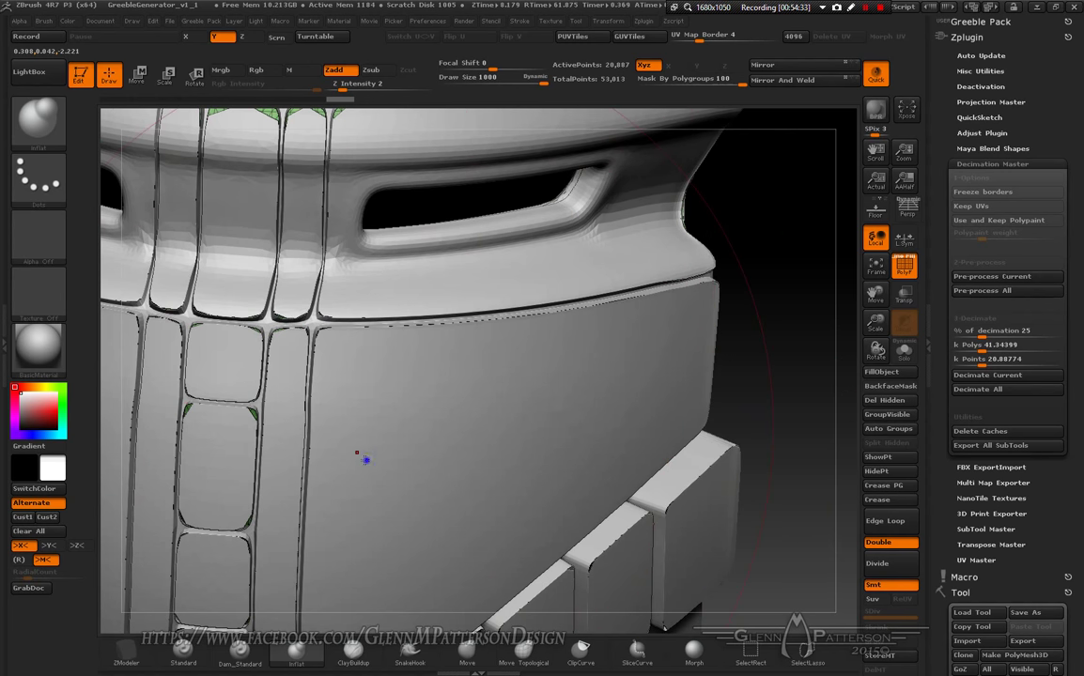
right_drag(363, 457, 629, 398)
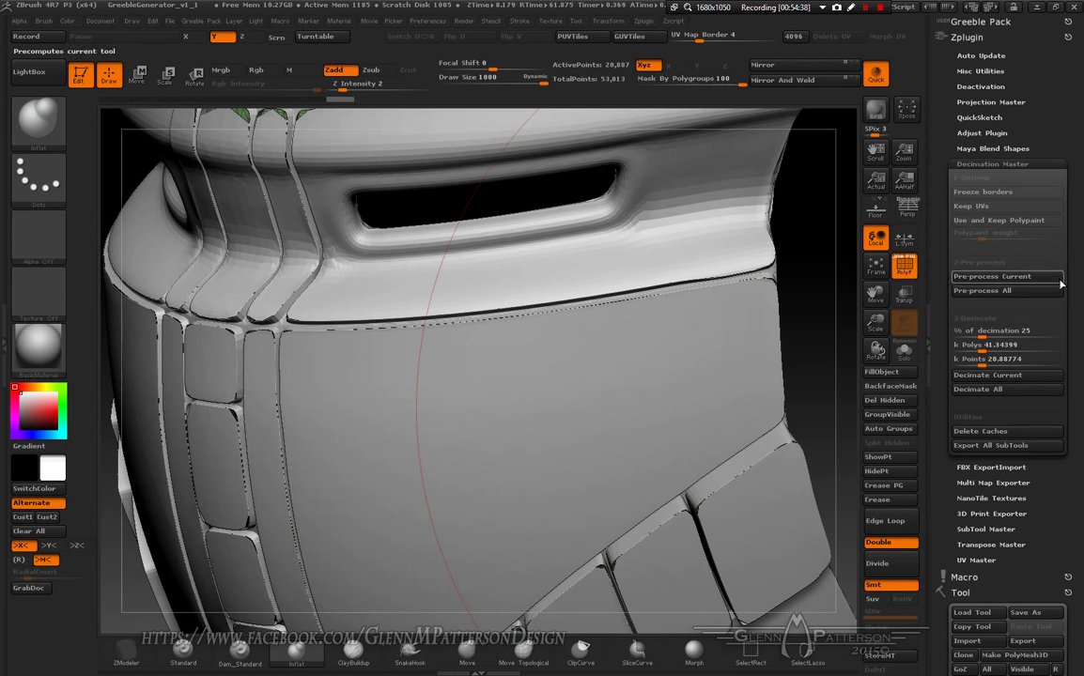
Step: Paste the copied high-resolution face plate into a PolyMesh3D star tool and delete the star subtool
scroll(1071, 310, down, 5)
scroll(1080, 320, down, 1)
click(981, 321)
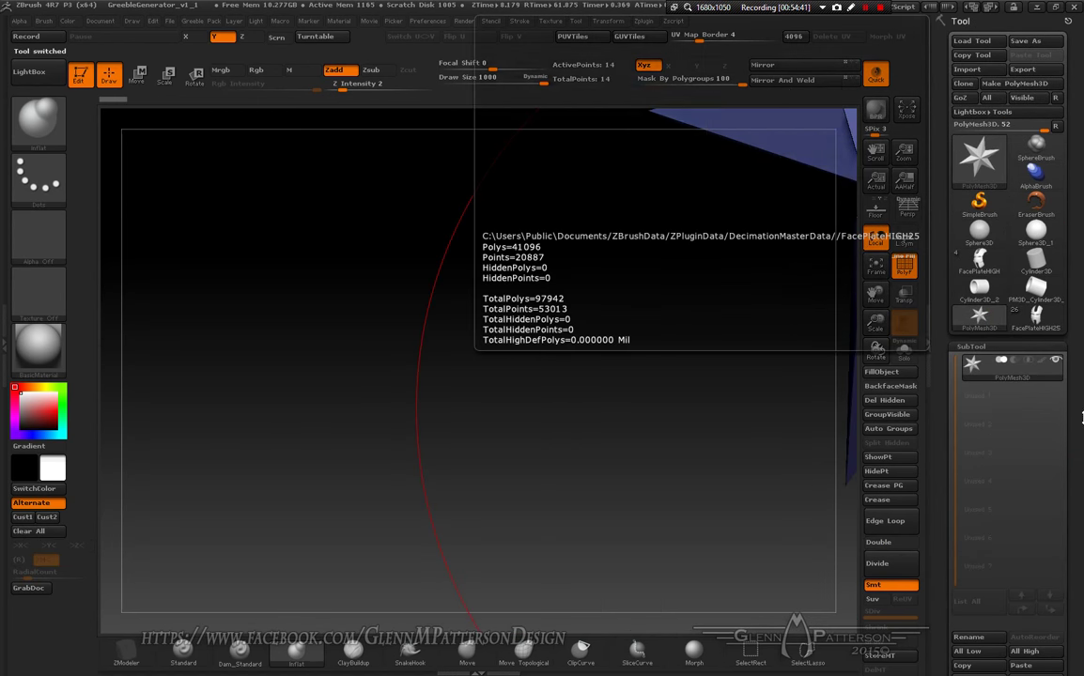
scroll(1034, 423, down, 3)
click(1021, 488)
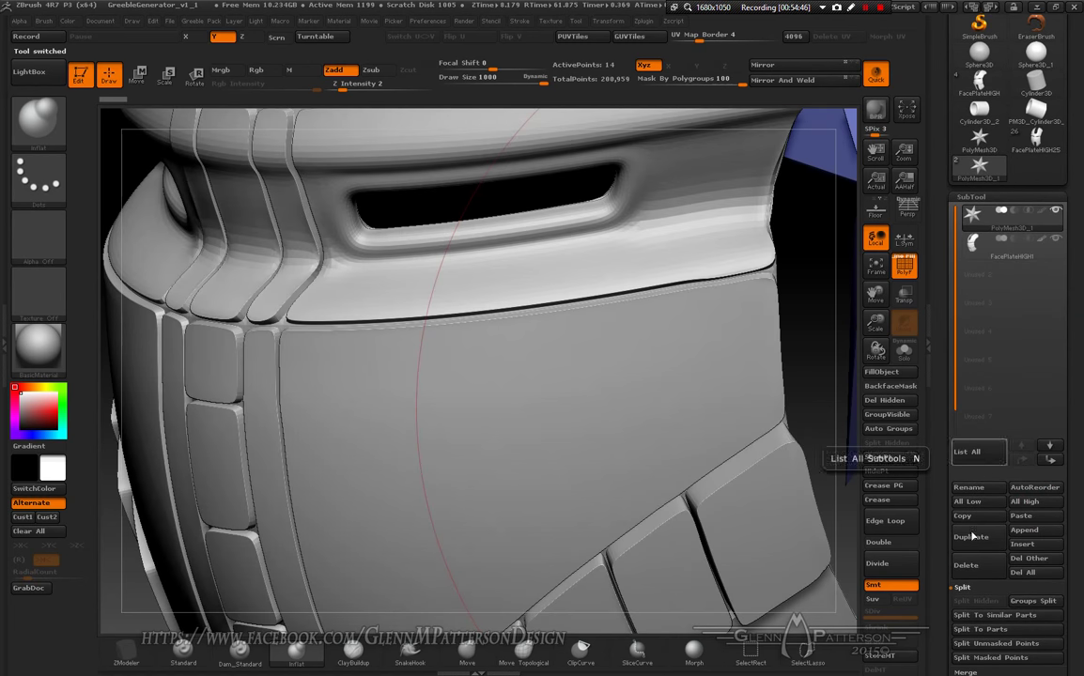
click(968, 566)
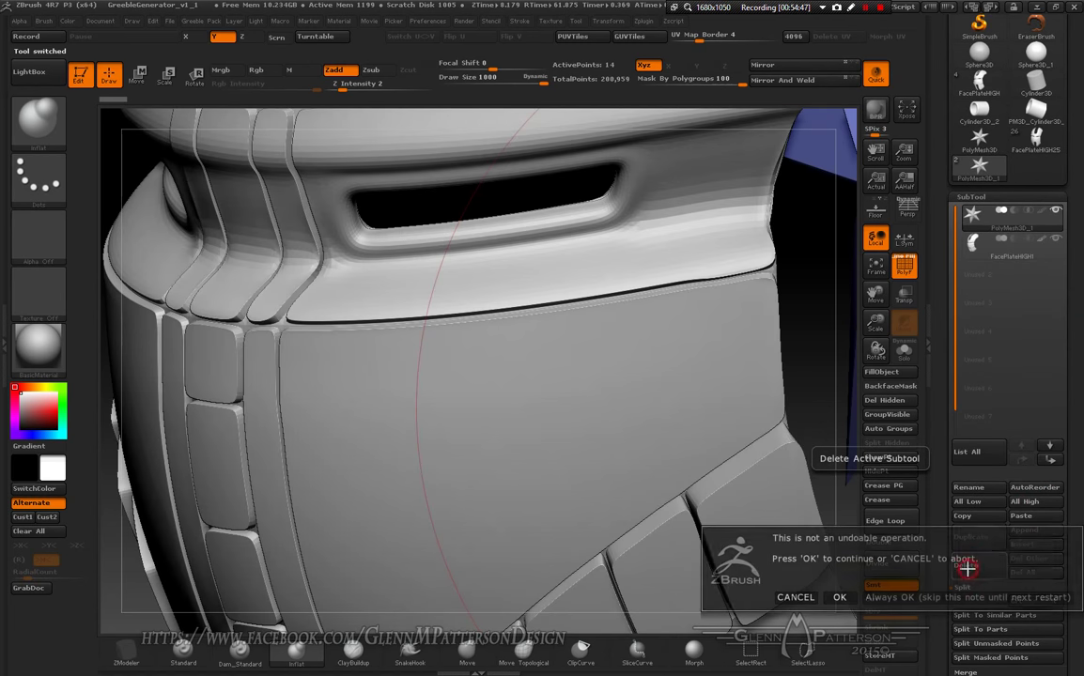
click(838, 597)
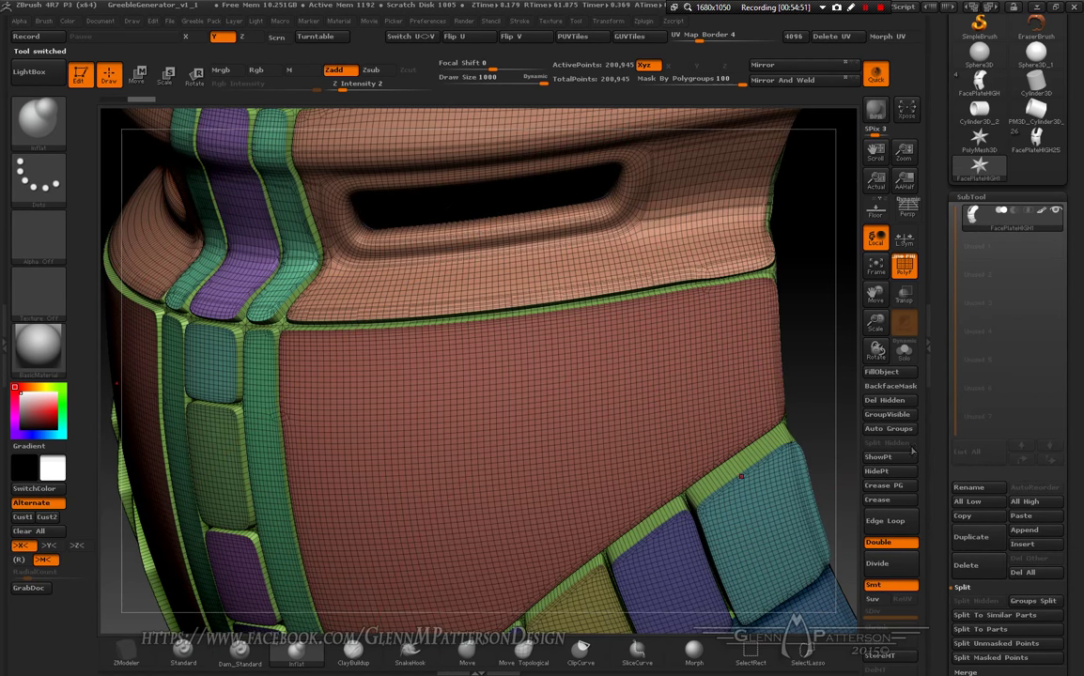
Step: Split the pasted face plate into separate subtools by polygroup and inspect the panel seams around the cheek
scroll(1075, 465, down, 5)
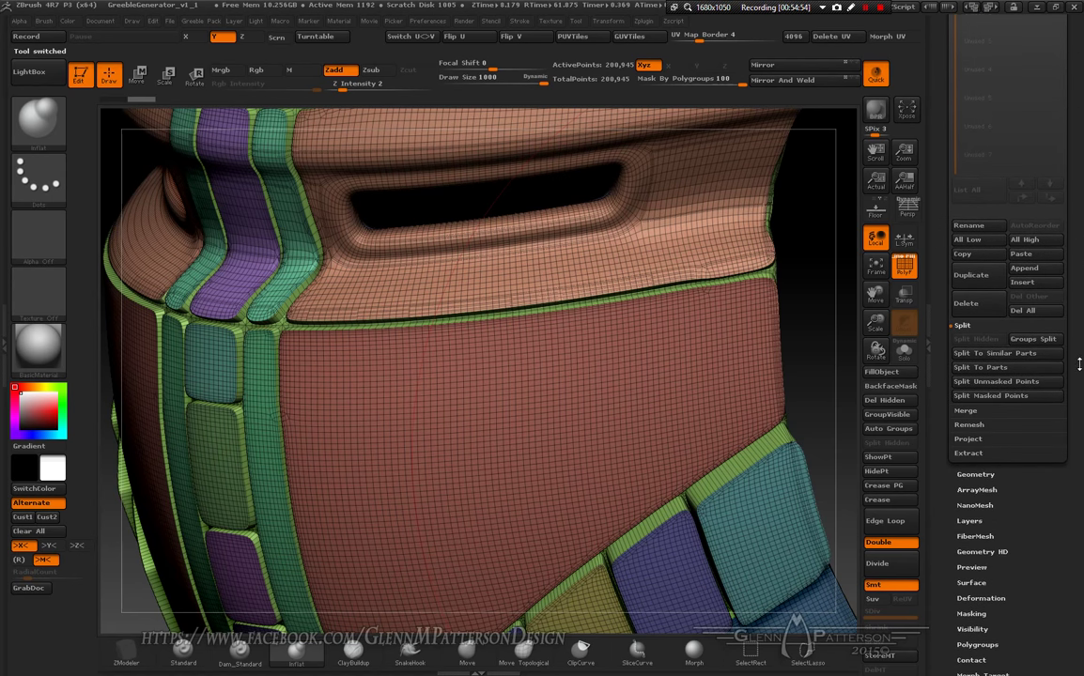
click(1037, 339)
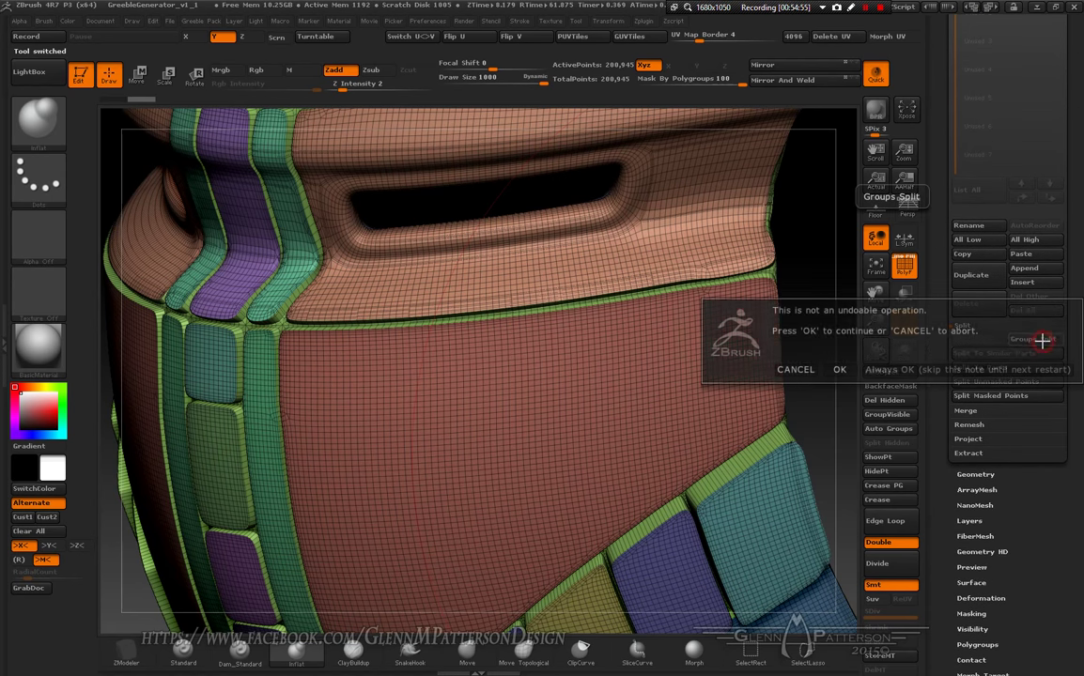
click(840, 370)
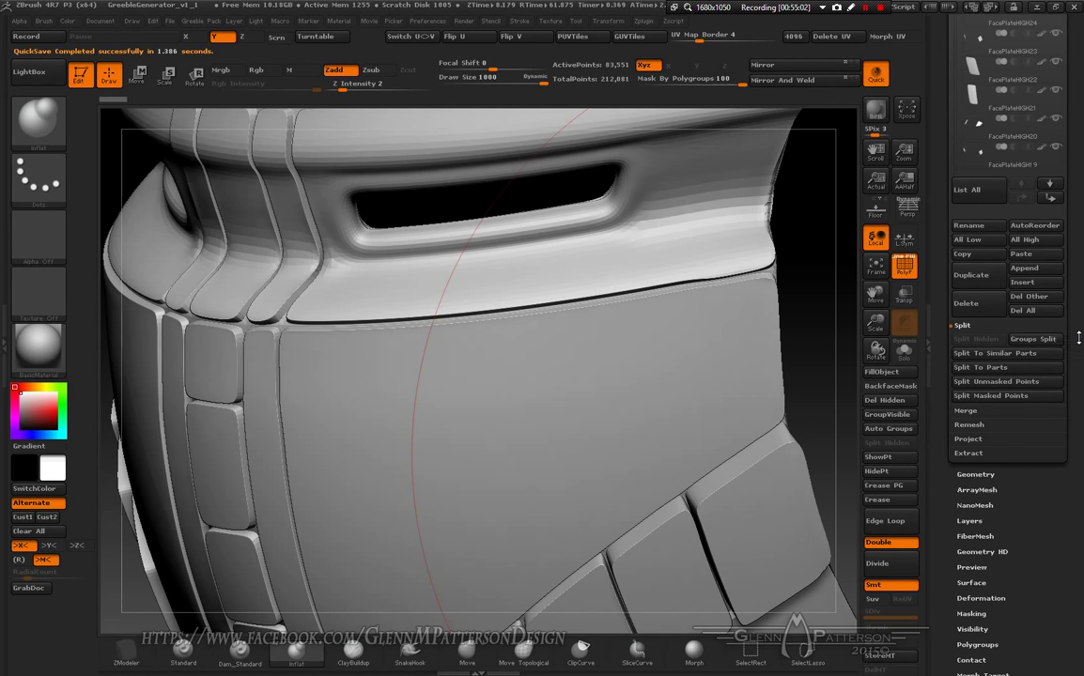
drag(532, 137, 530, 135)
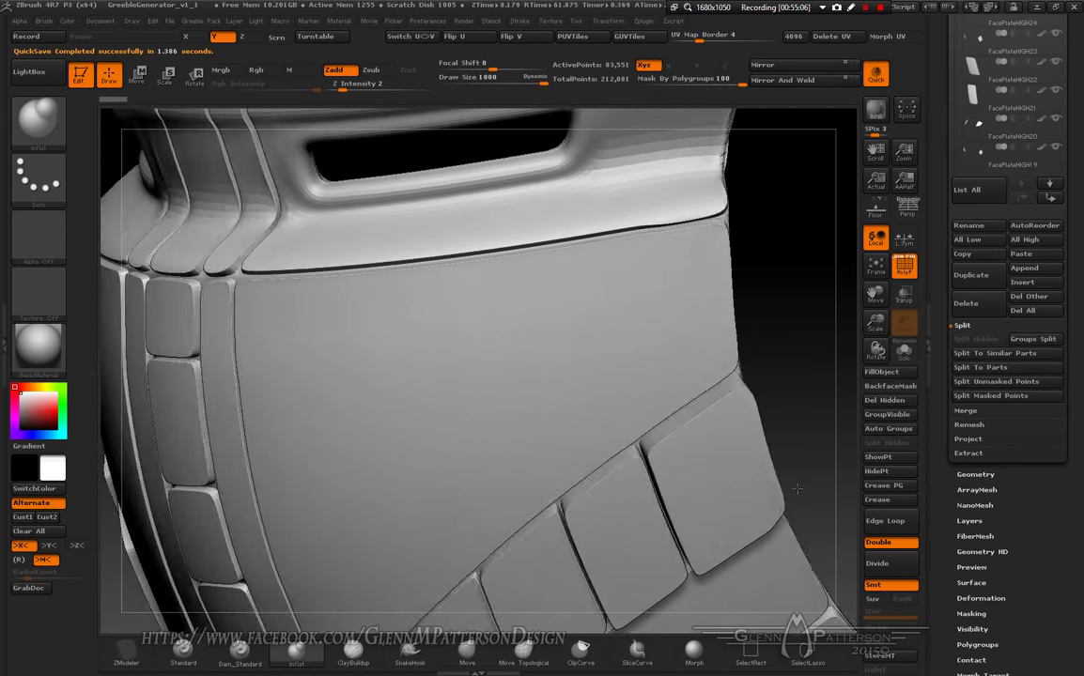
mouse_move(798, 489)
mouse_down()
mouse_move(843, 481)
mouse_move(737, 468)
mouse_move(772, 480)
mouse_move(810, 470)
mouse_up()
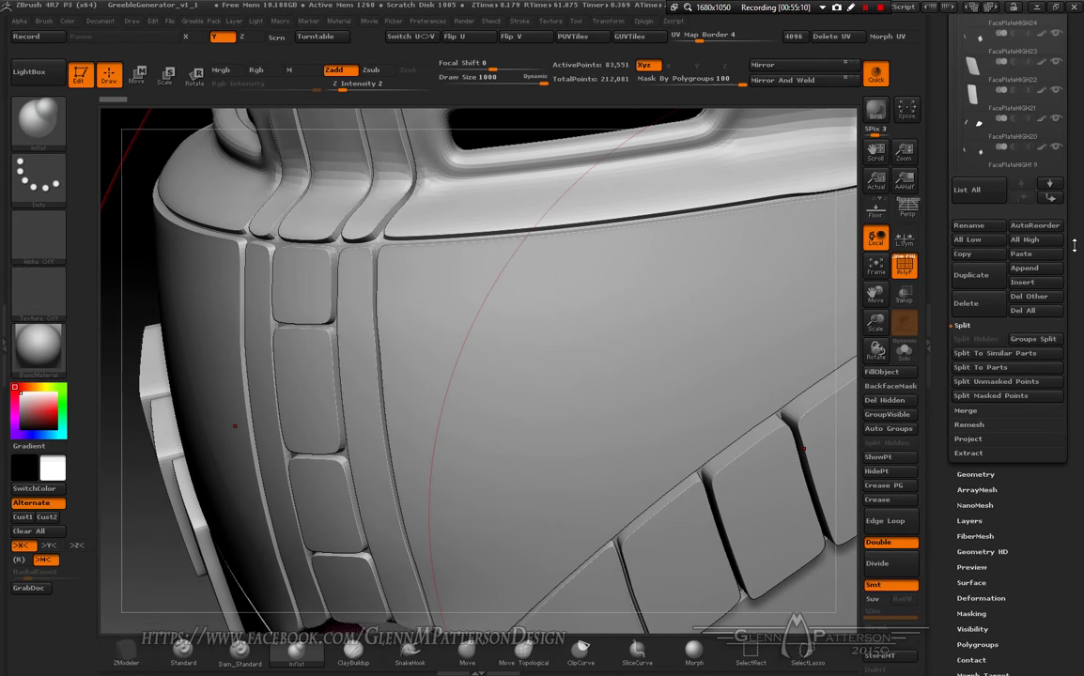
Step: Merge all visible face plate subtools into a single new tool
drag(1074, 245, 1081, 341)
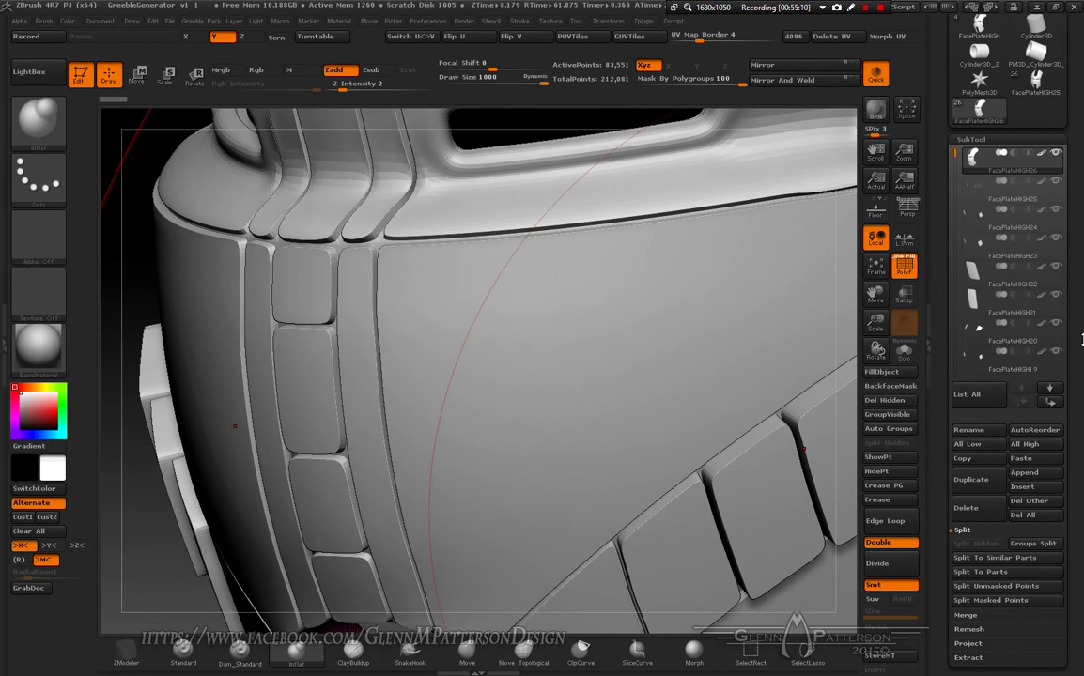
click(964, 614)
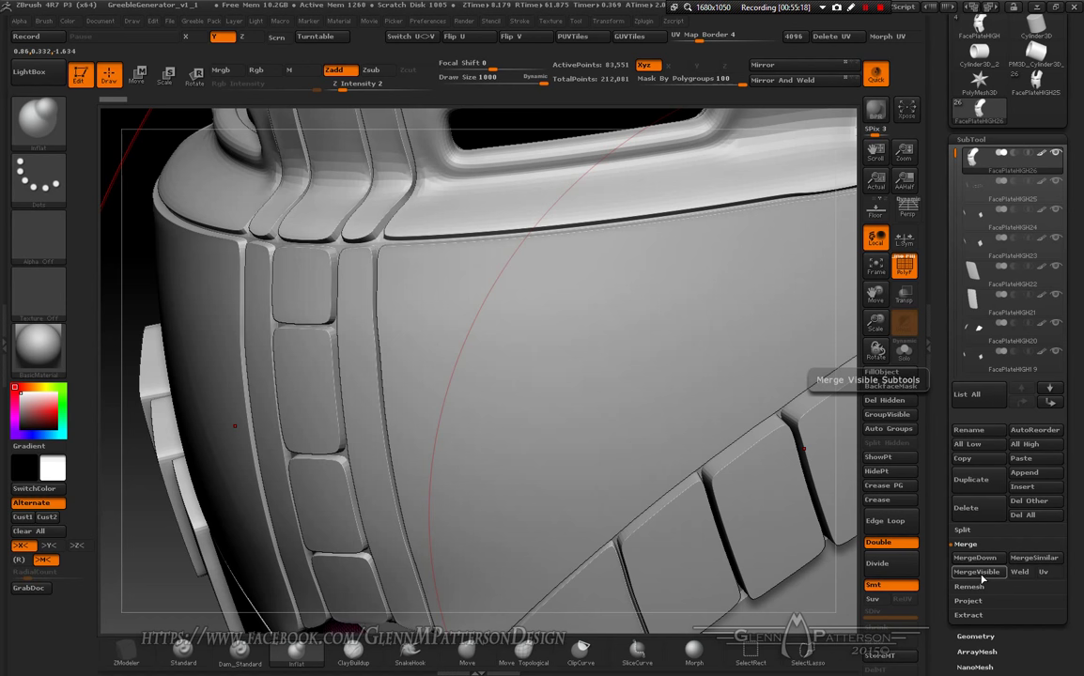
click(981, 575)
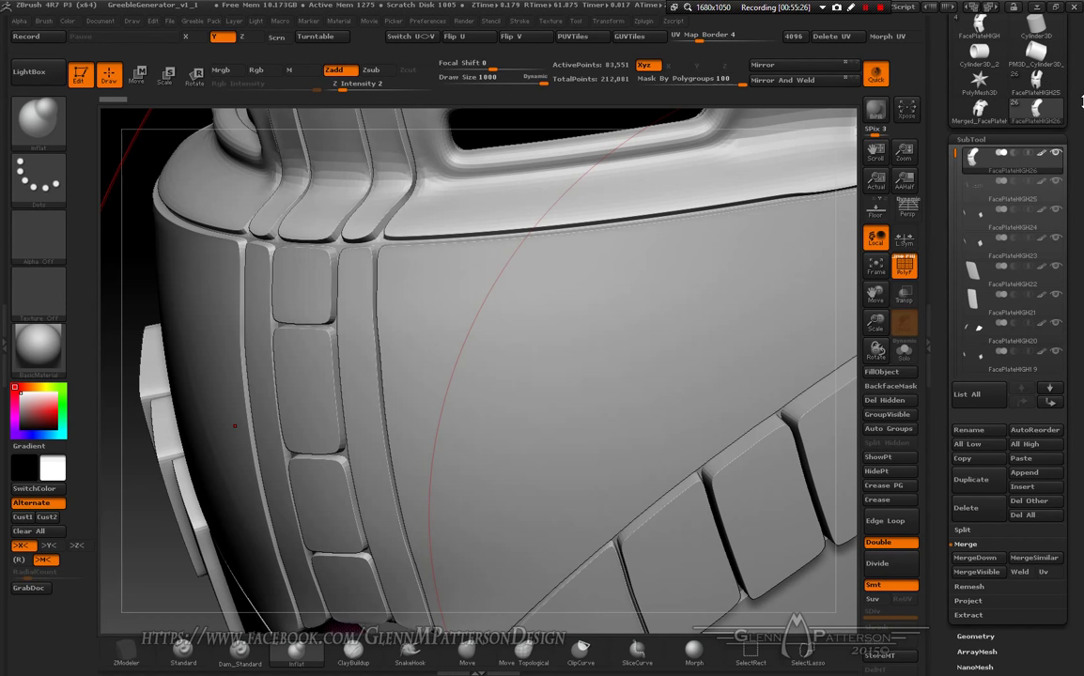
Step: Switch back to the FacePlateHIGH helmet tool and append Merged_FacePlateHIGH26 as a subtool
drag(1070, 97, 1070, 218)
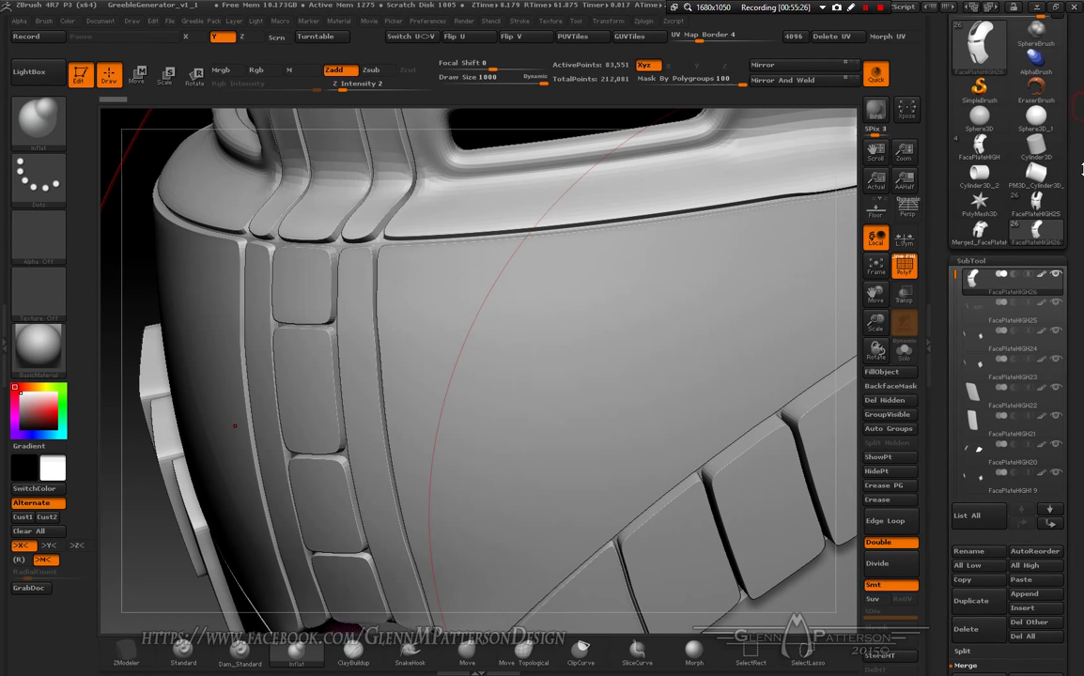
click(980, 148)
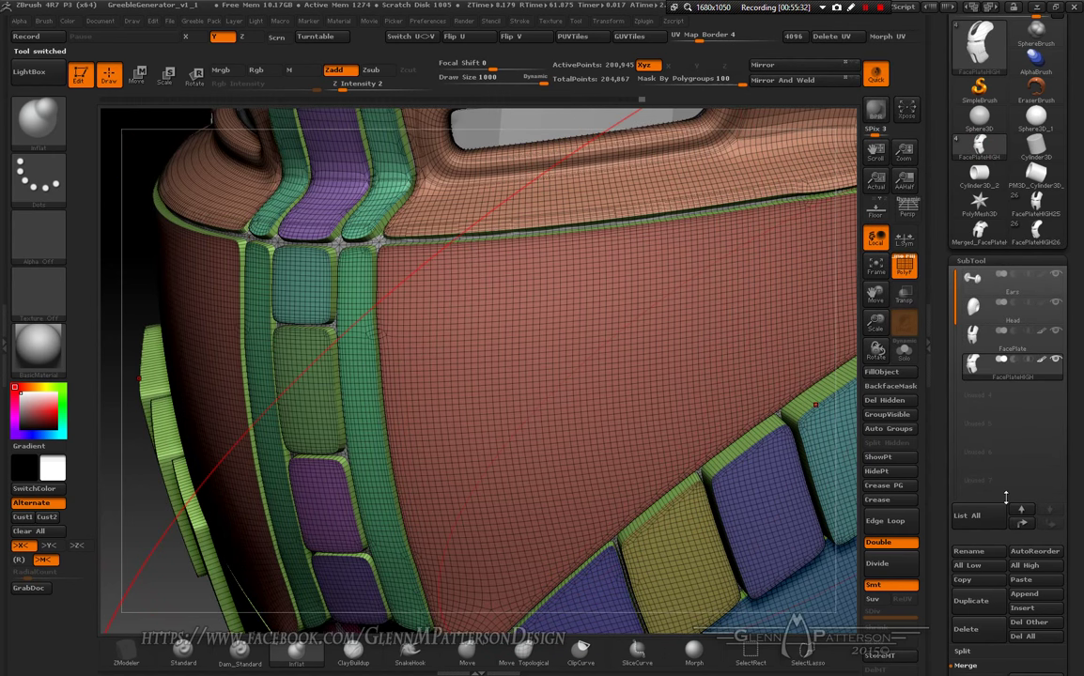
click(1023, 594)
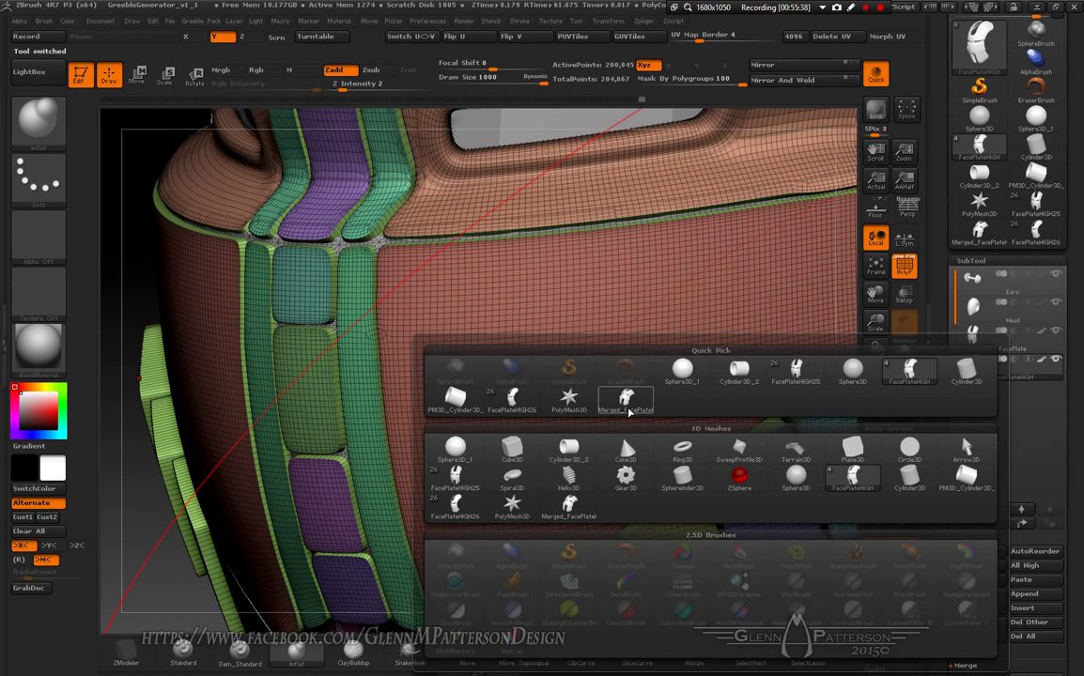
click(627, 406)
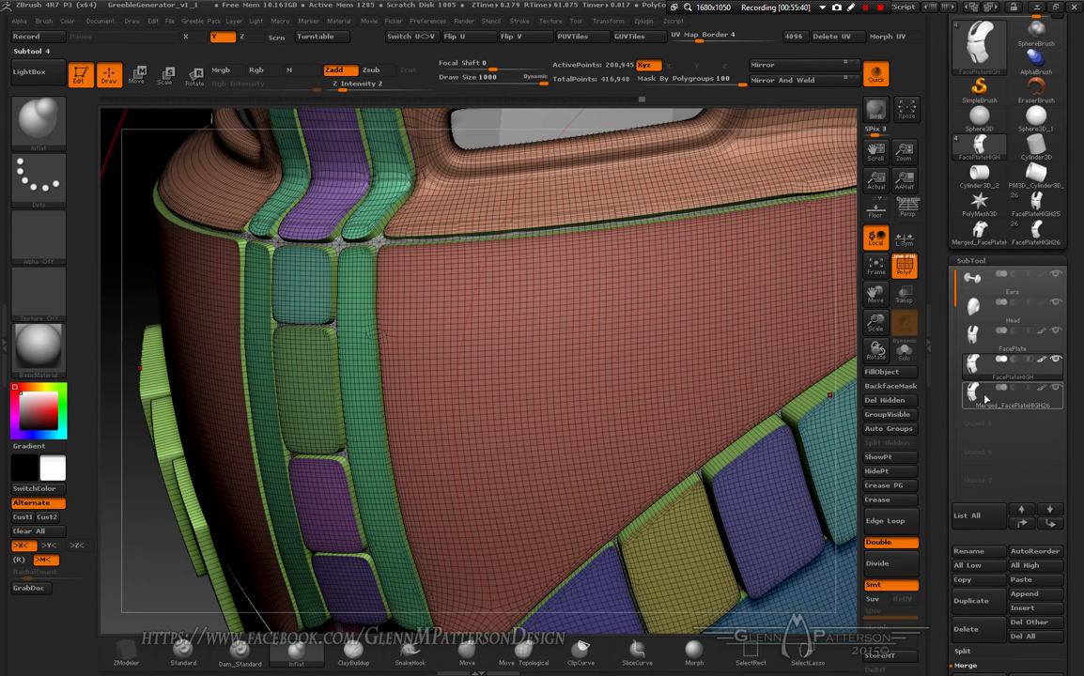
Step: Compare the merged face plate with the original FacePlateHIGH subtool, and delete the original
click(1056, 404)
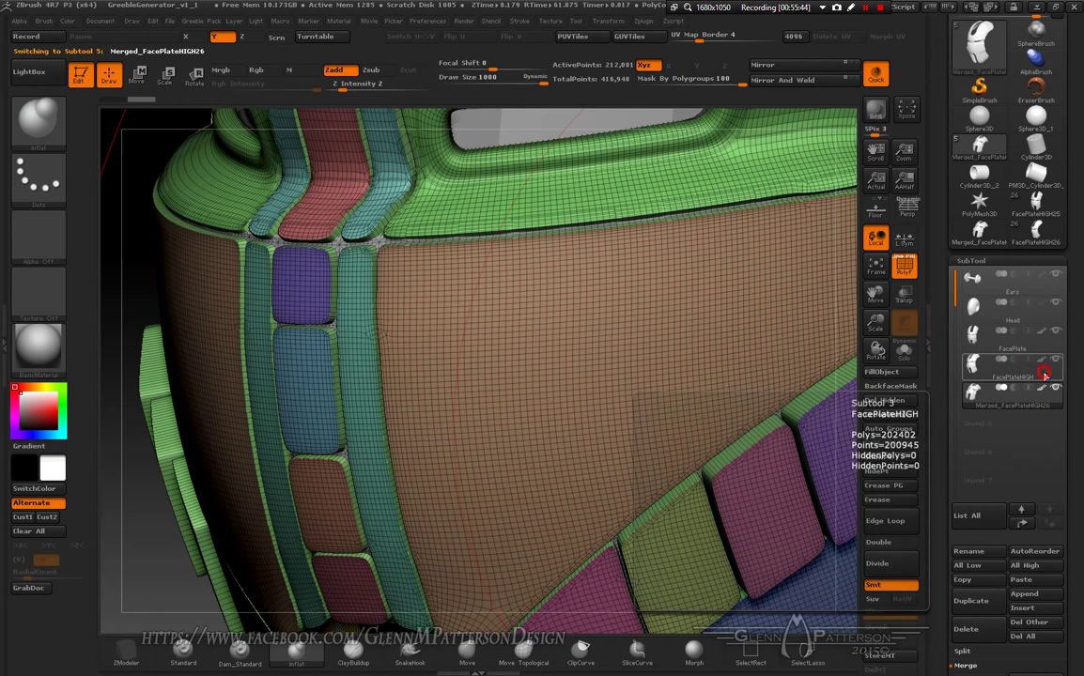
click(1046, 374)
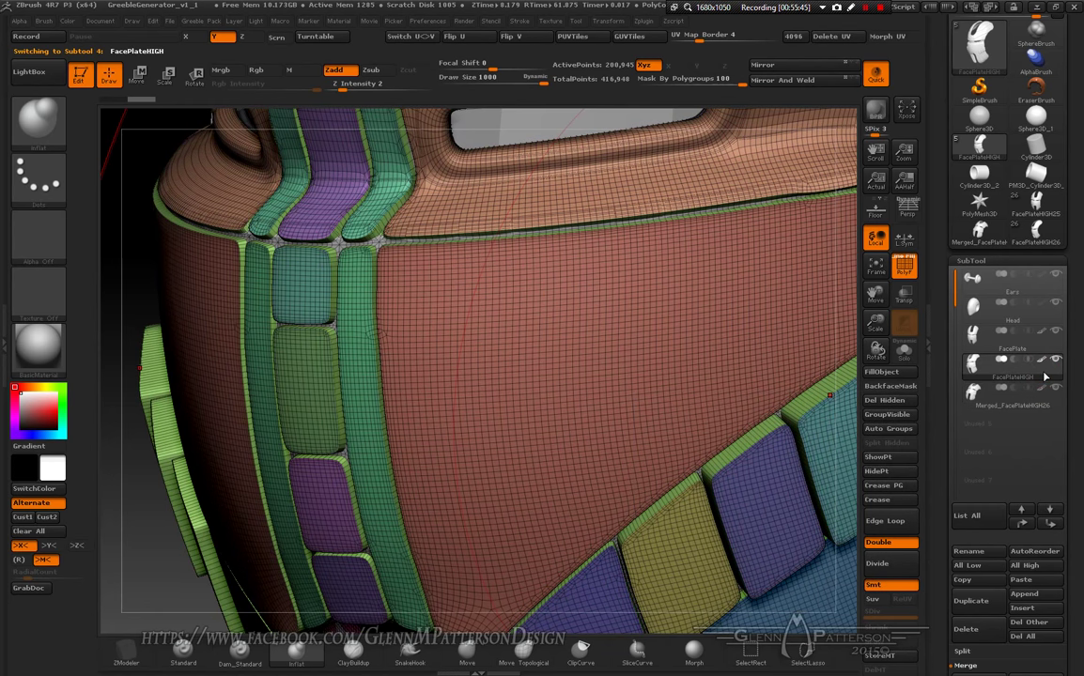
click(966, 627)
click(841, 656)
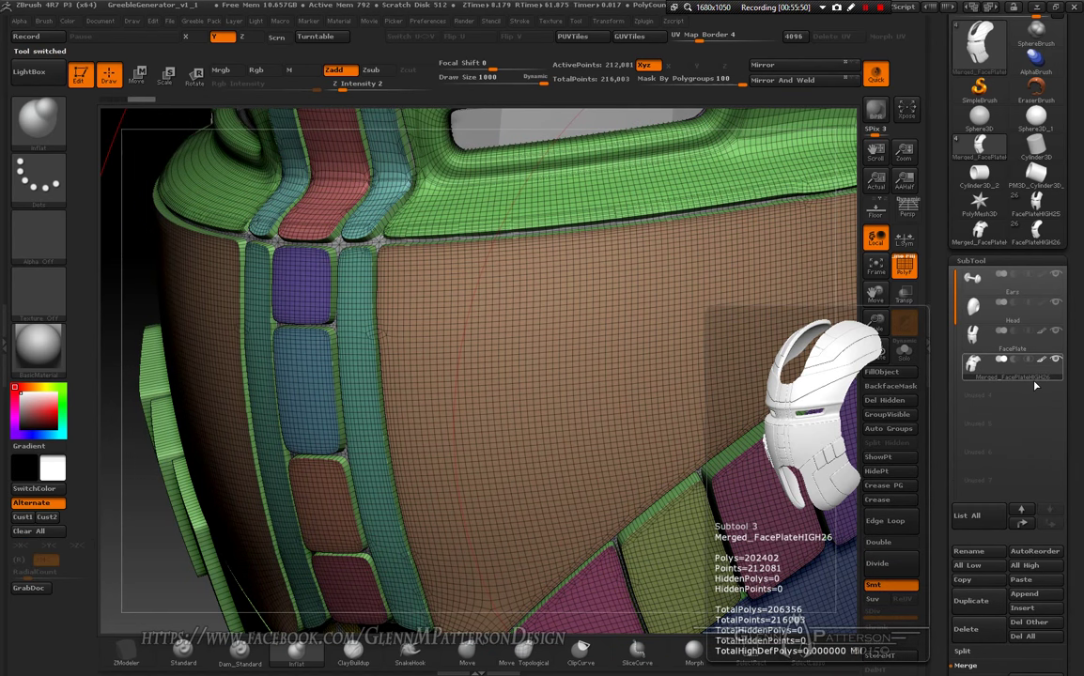
Step: Frame the whole helmet and rename the merged face plate subtool as FacePlateHIGH
mouse_move(538, 334)
right_down()
mouse_move(632, 363)
mouse_move(521, 326)
right_up()
drag(520, 323, 806, 265)
click(874, 267)
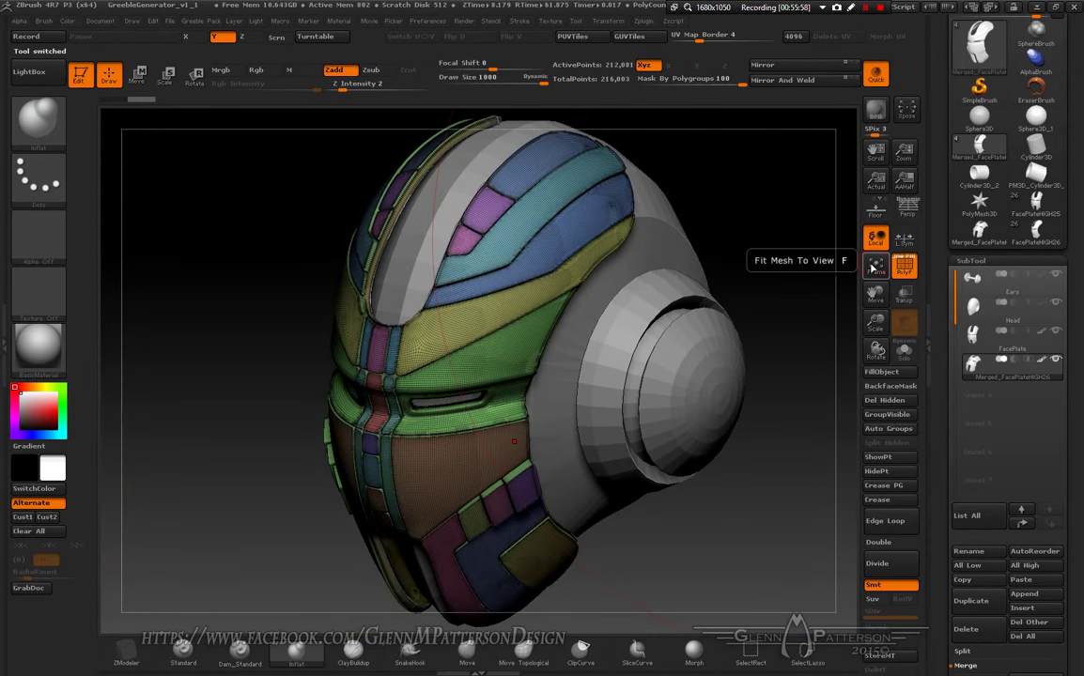
drag(697, 562, 682, 556)
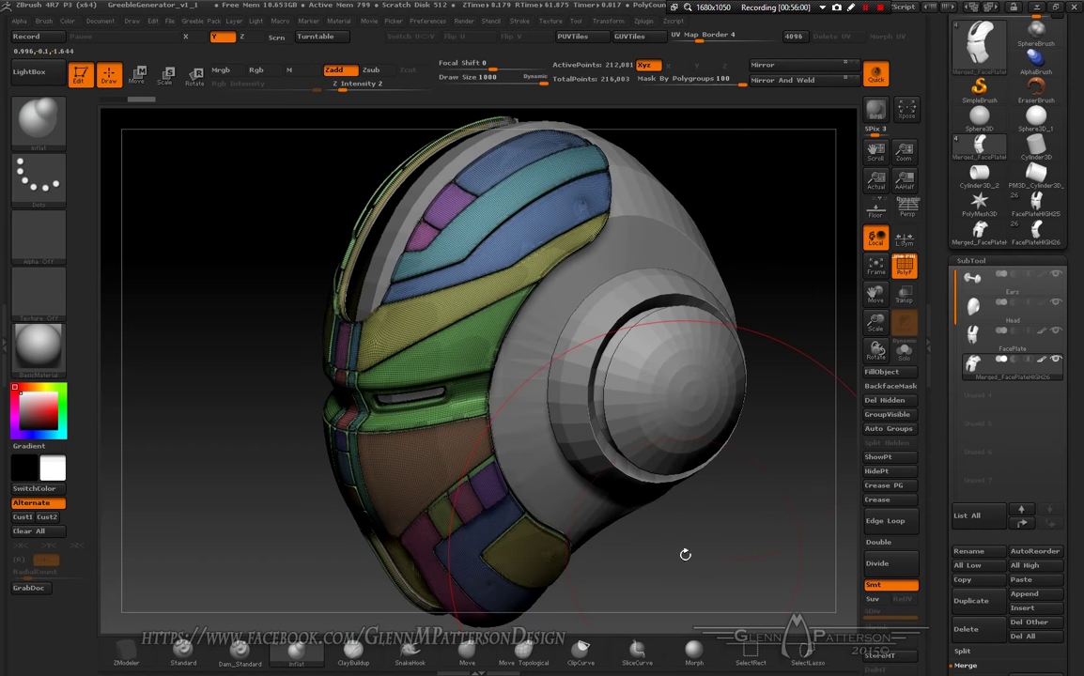
mouse_move(1025, 378)
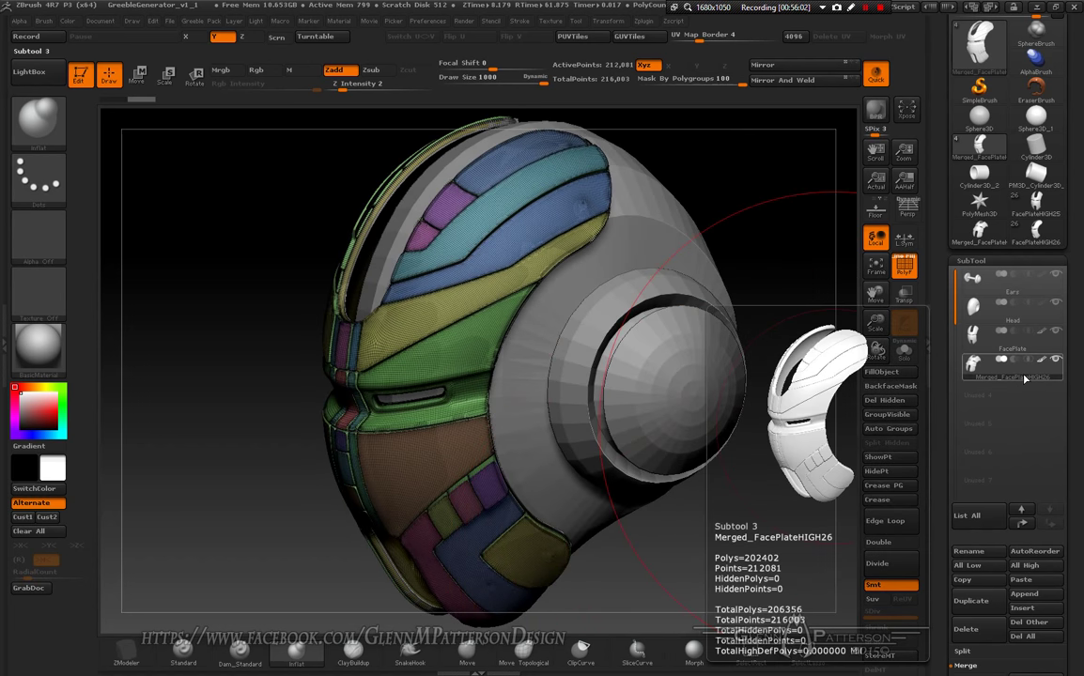
click(969, 552)
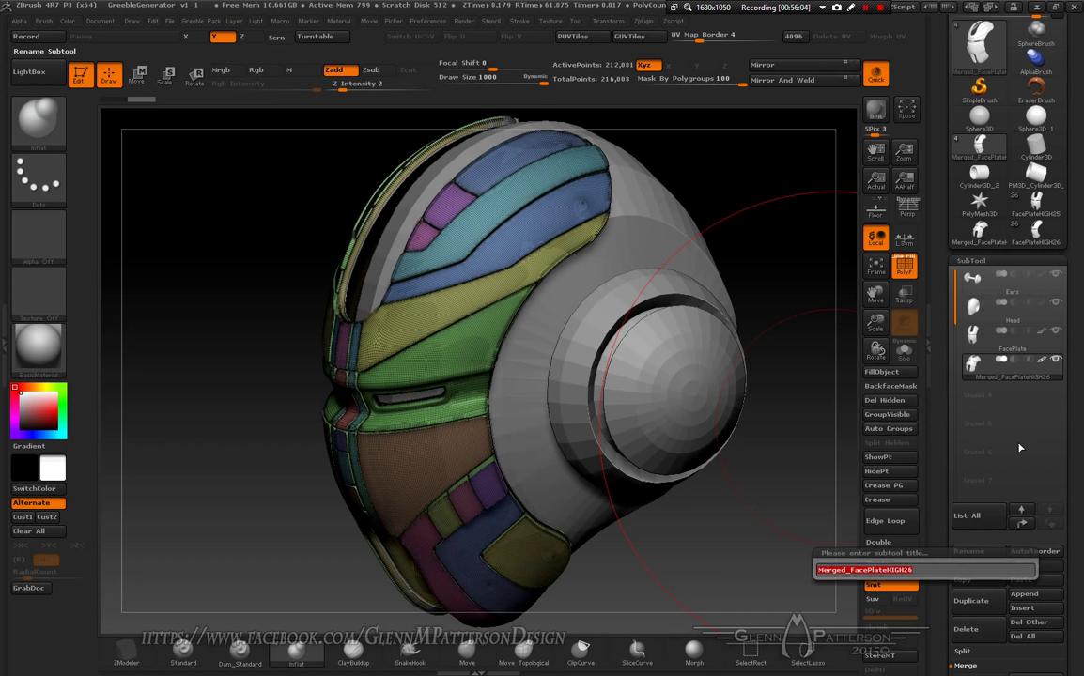
key(BackSpace)
key(BackSpace)
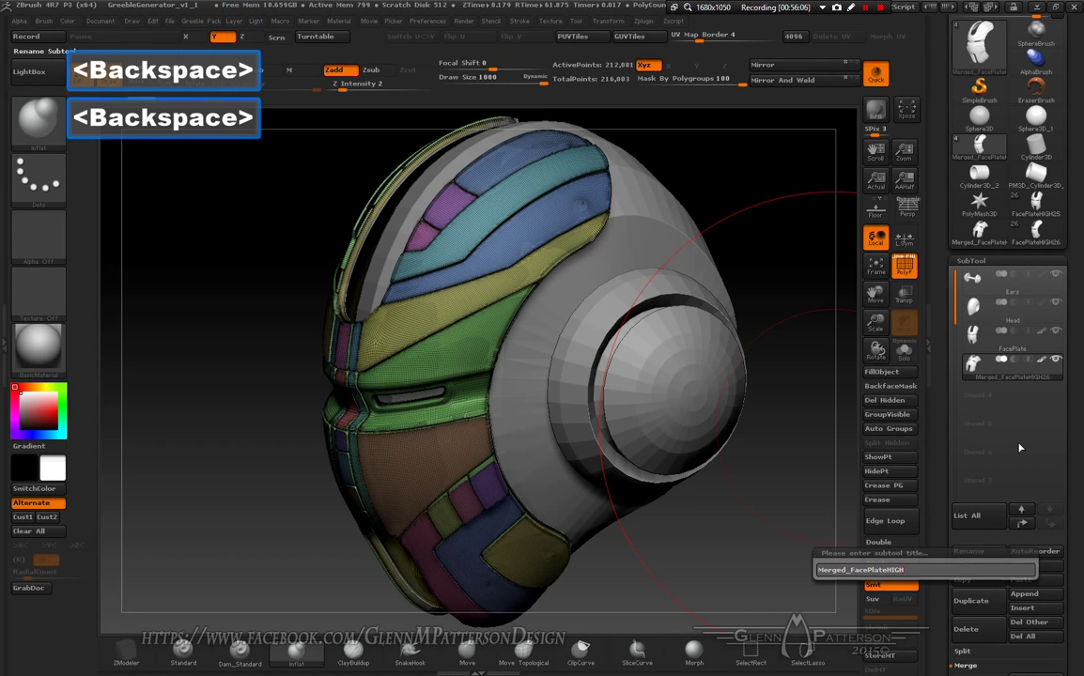
key(Left)
key(Left)
key(Left)
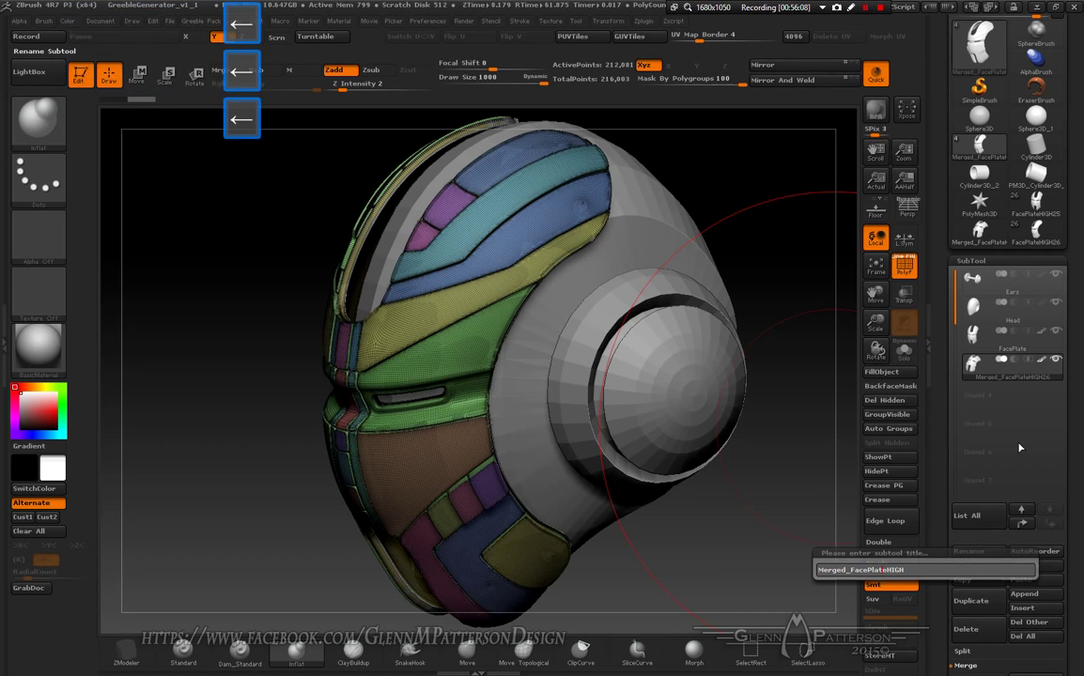
key(BackSpace)
key(BackSpace)
key(BackSpace)
key(BackSpace)
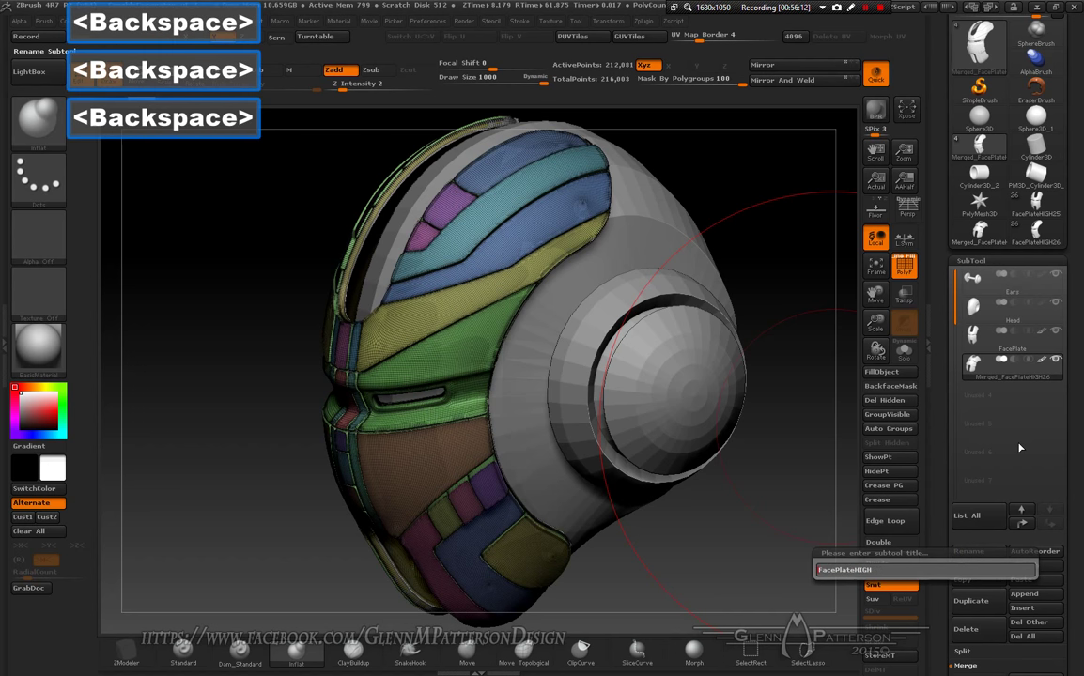
key(Return)
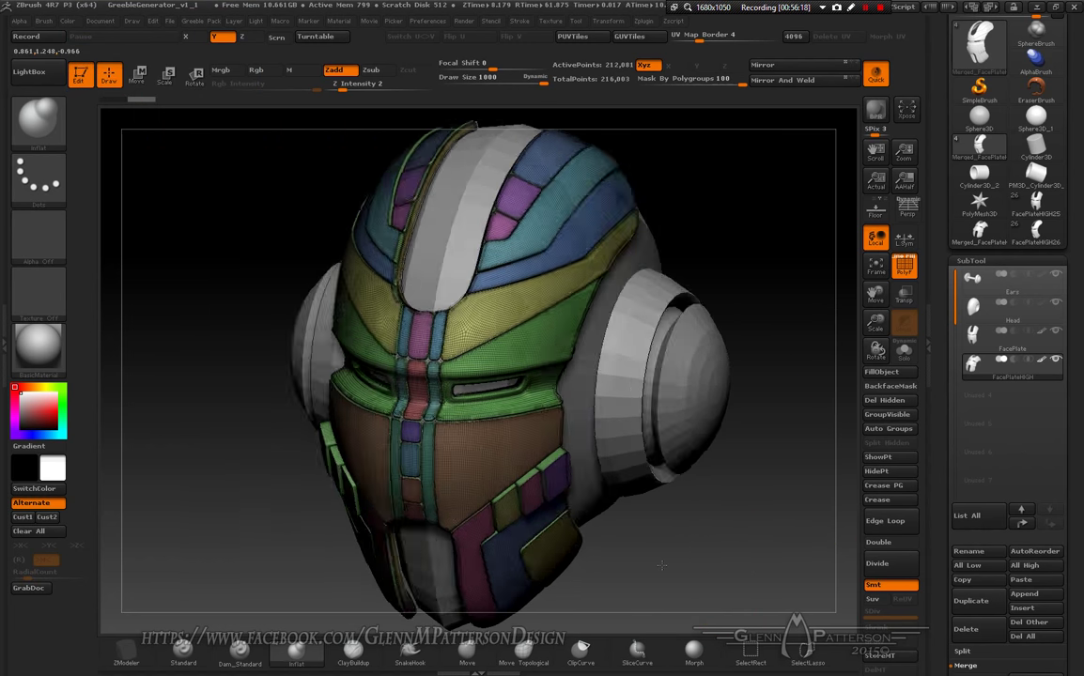
Step: Duplicate the Head subtool and move the copy to the end of the subtool list
click(1043, 319)
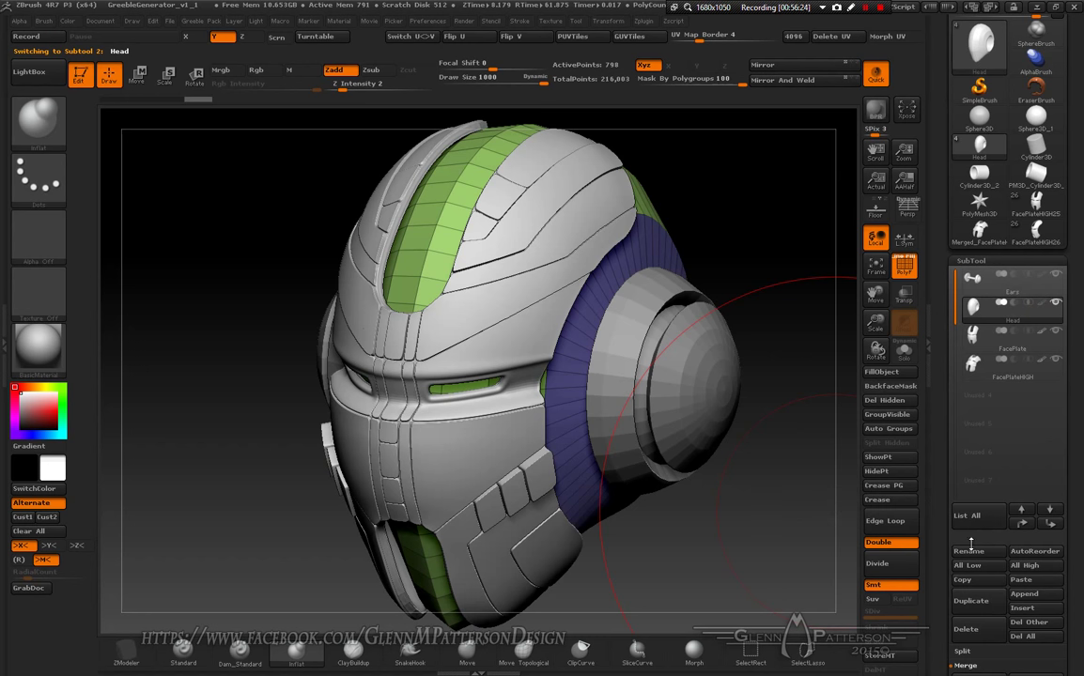
click(976, 609)
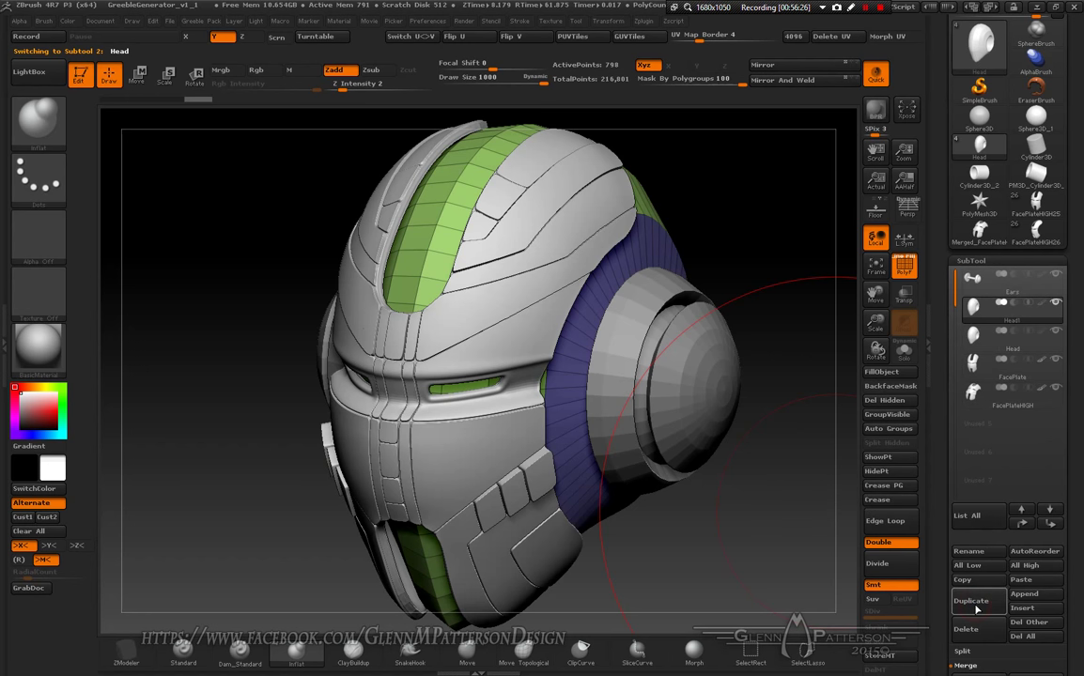
click(1053, 525)
click(1052, 525)
click(1052, 525)
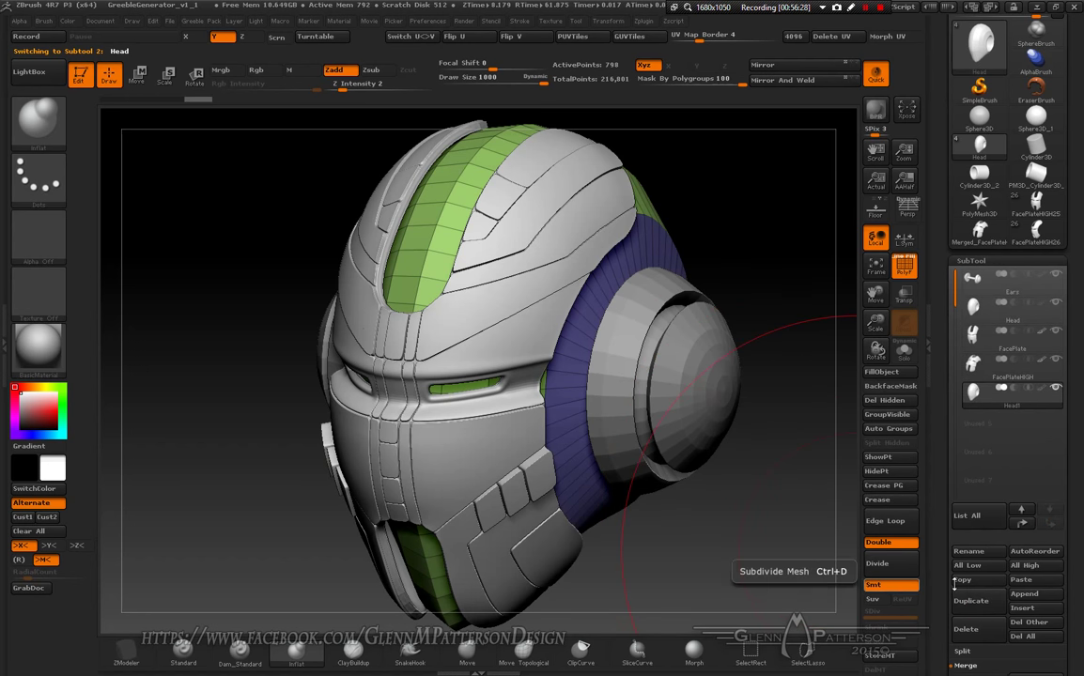
Step: Rename the duplicated head subtool as HeadHIGH and isolate it in Solo mode
click(985, 555)
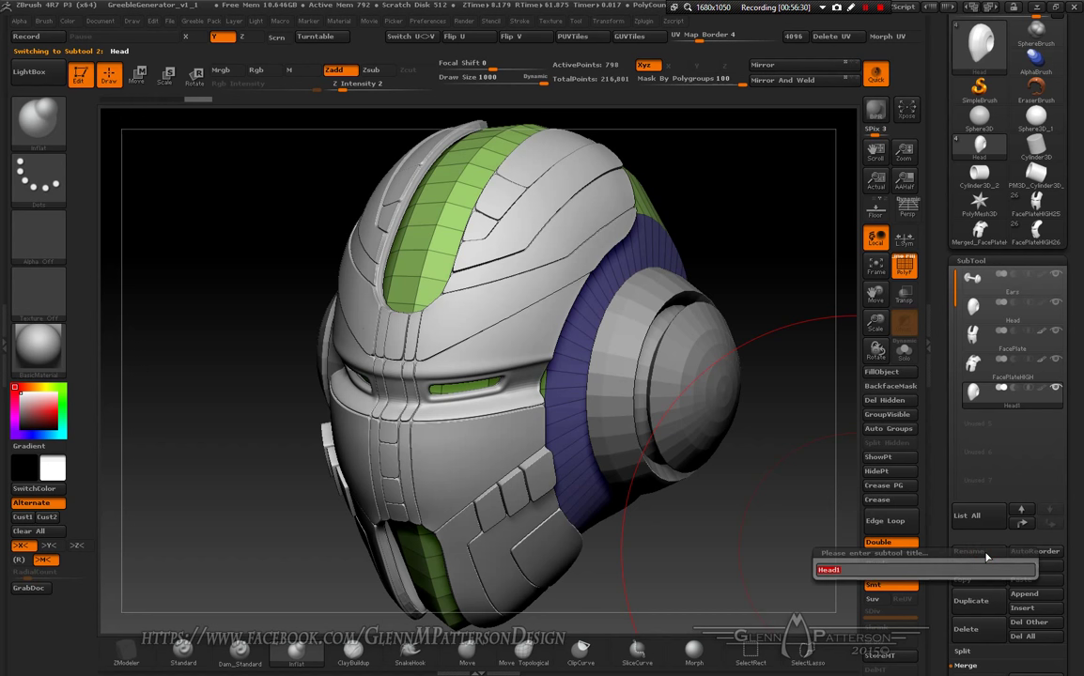
key(Right)
key(BackSpace)
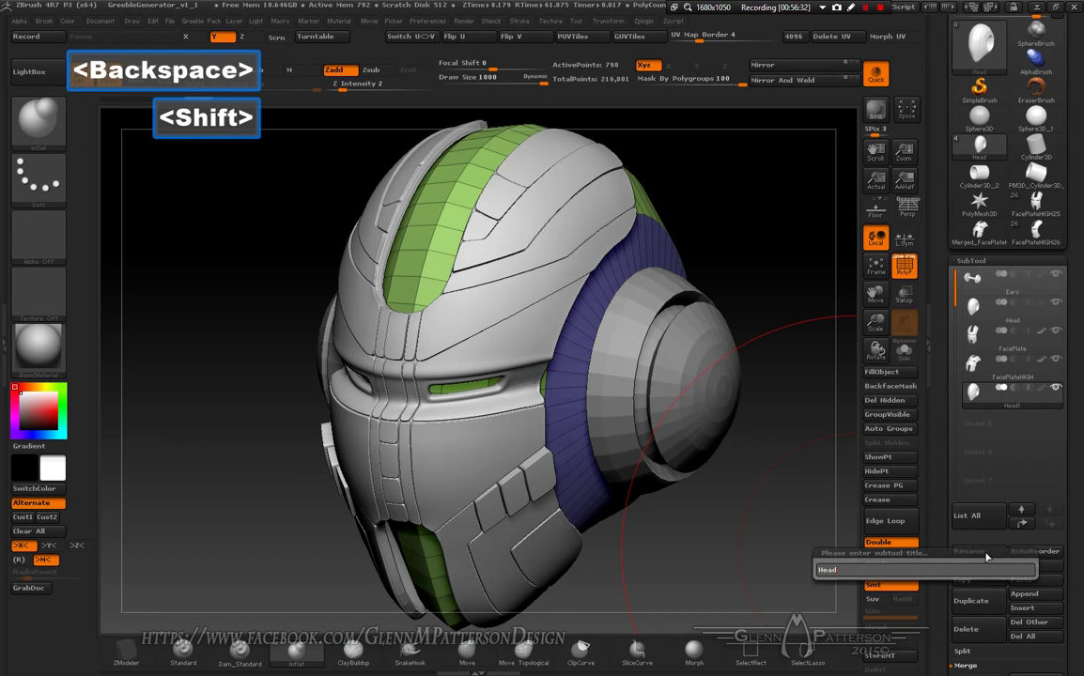
text(HIGH)
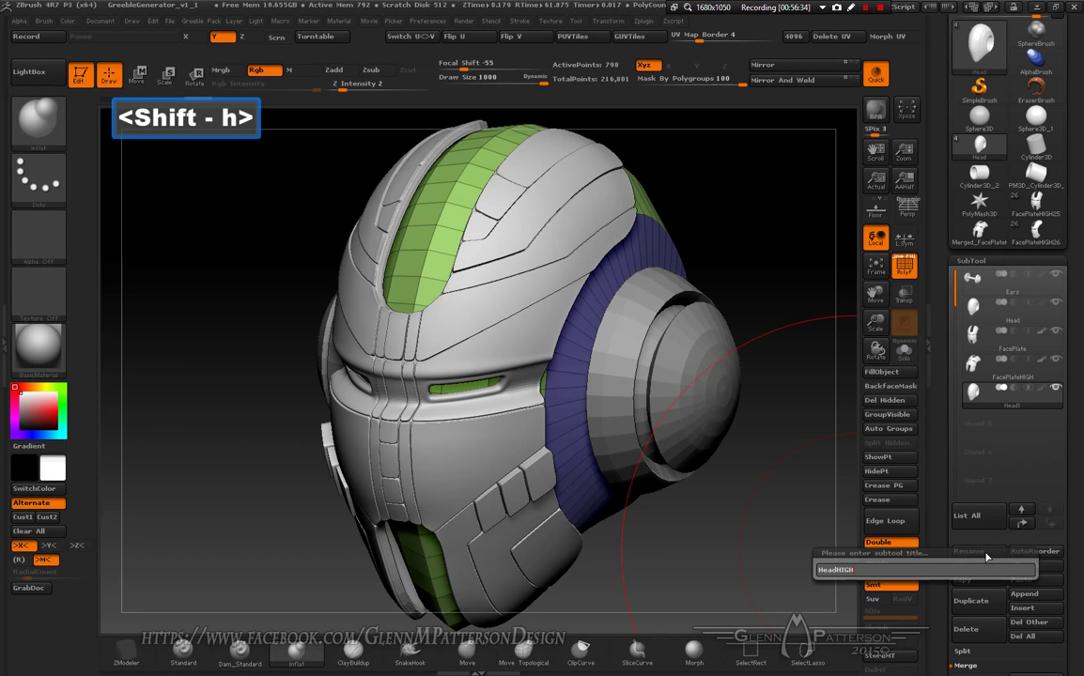
key(Return)
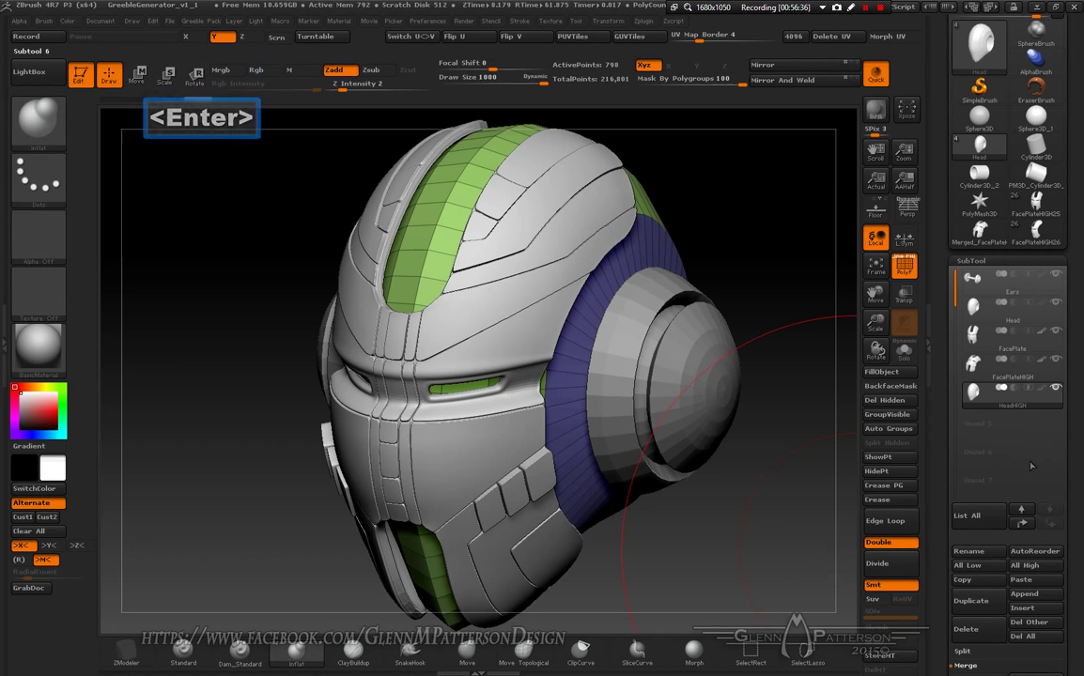
click(904, 353)
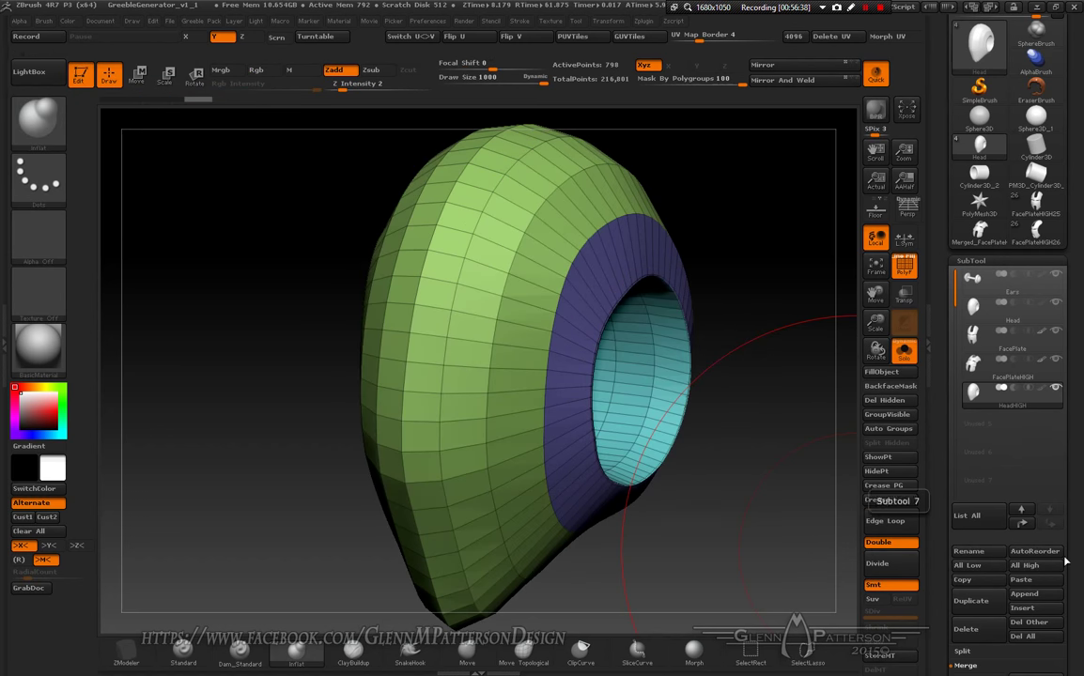
Step: Subdivide the HeadHIGH subtool up to level 4, and select the Ears subtool
drag(1075, 599, 1078, 571)
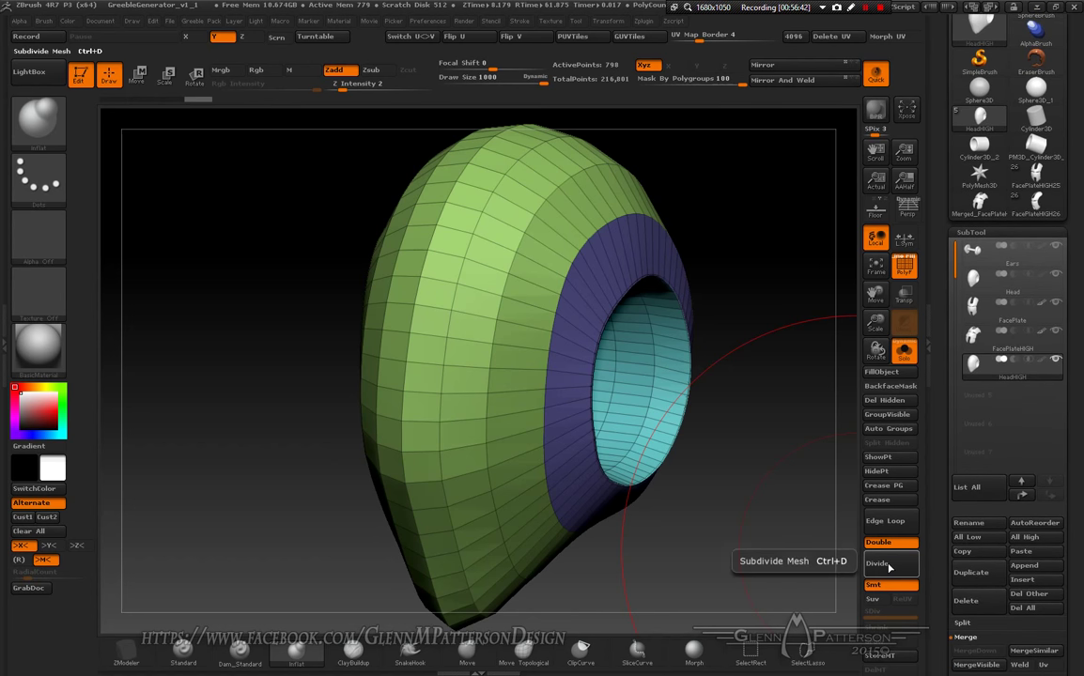
click(885, 564)
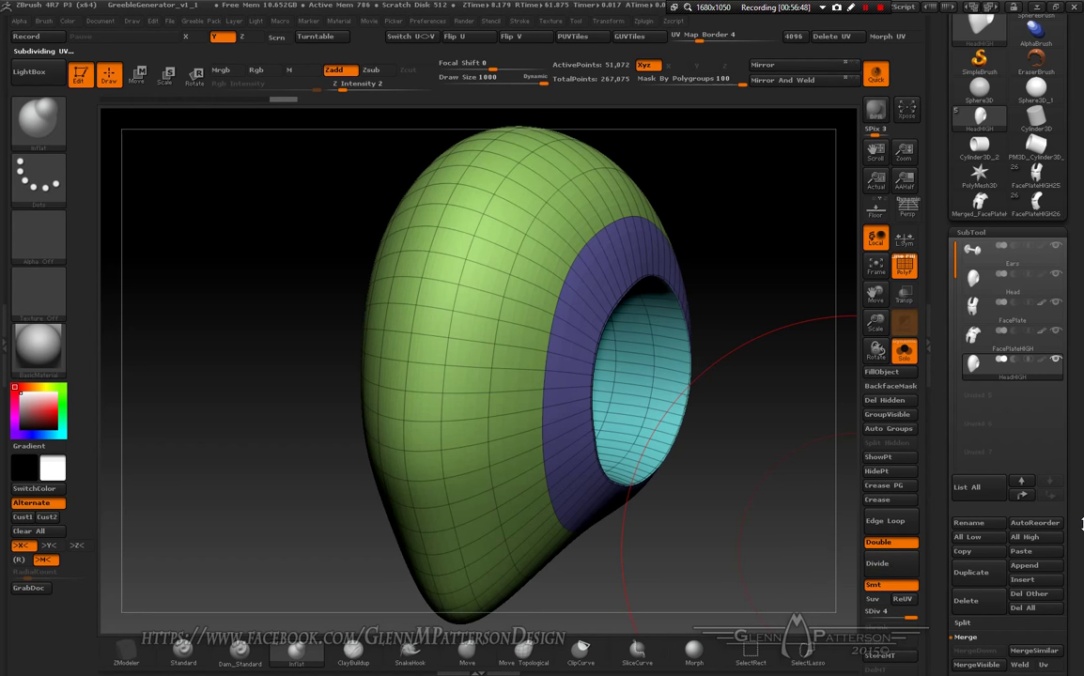
click(1039, 265)
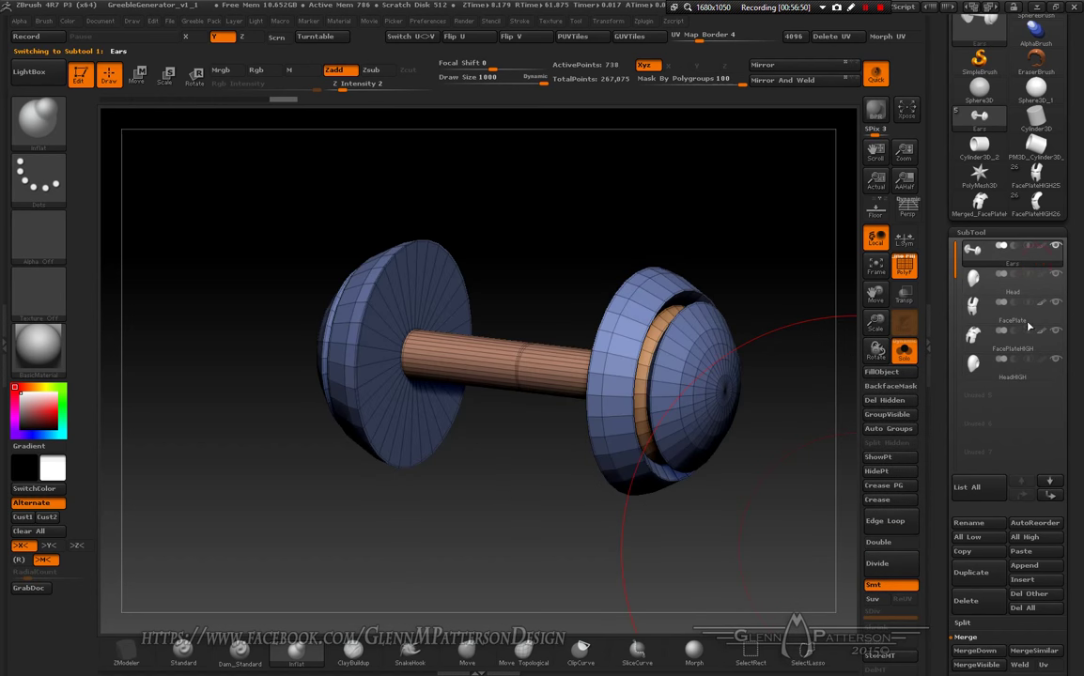
click(890, 565)
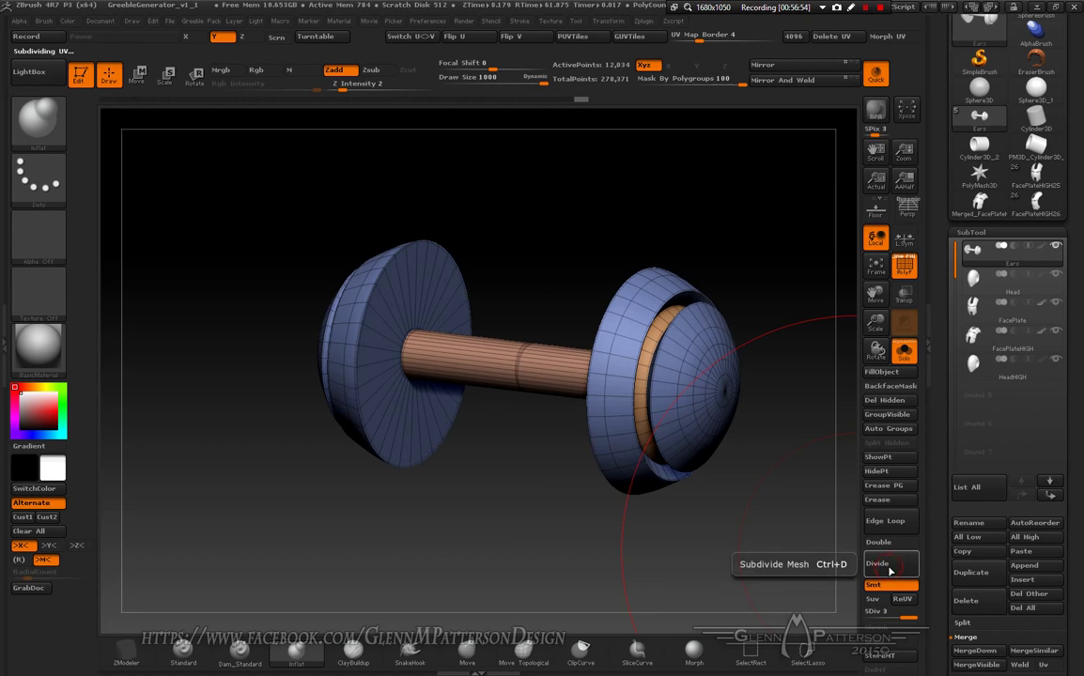
key(ctrl+z)
key(ctrl+z)
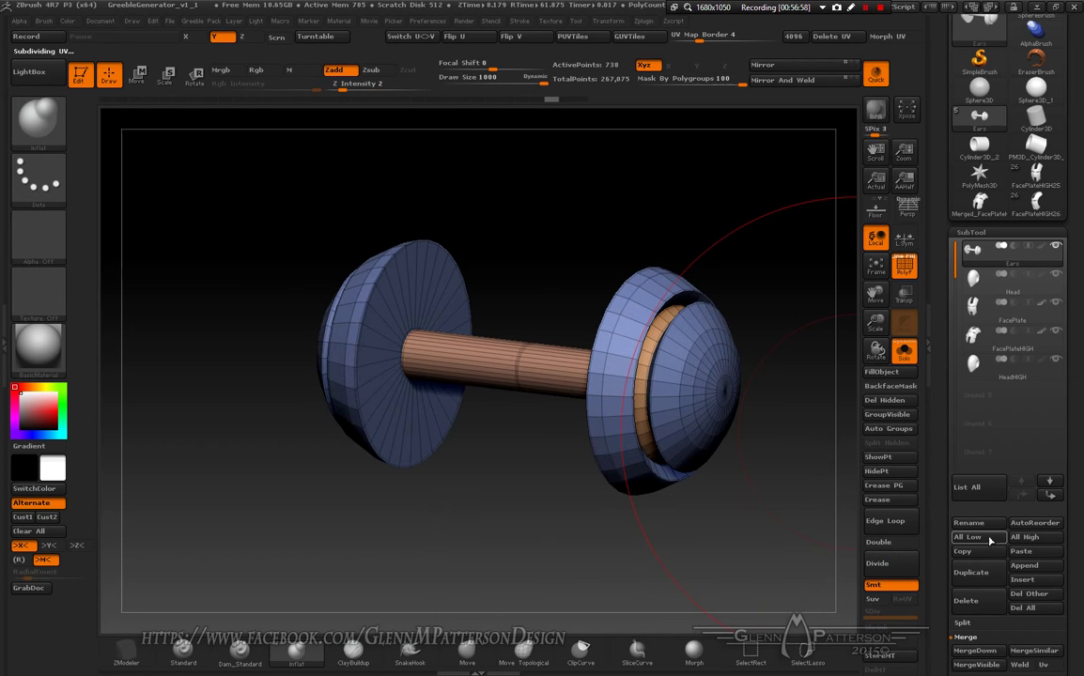
Step: Duplicate the Ears subtool and move the copy to the end of the subtool list
click(984, 572)
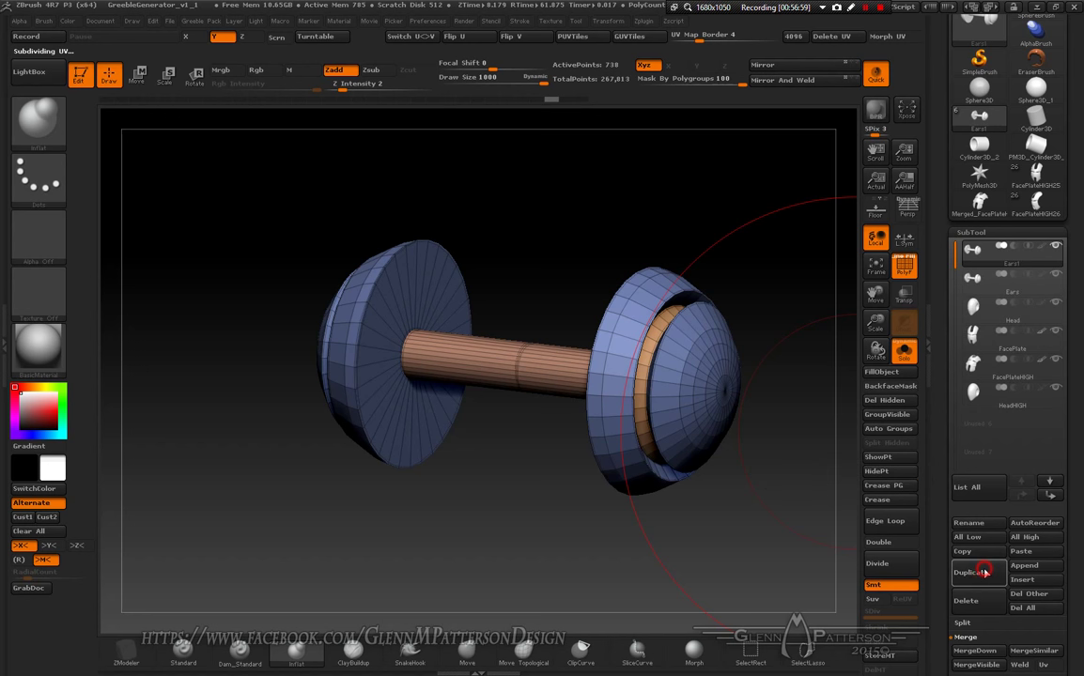
shift+click(1045, 501)
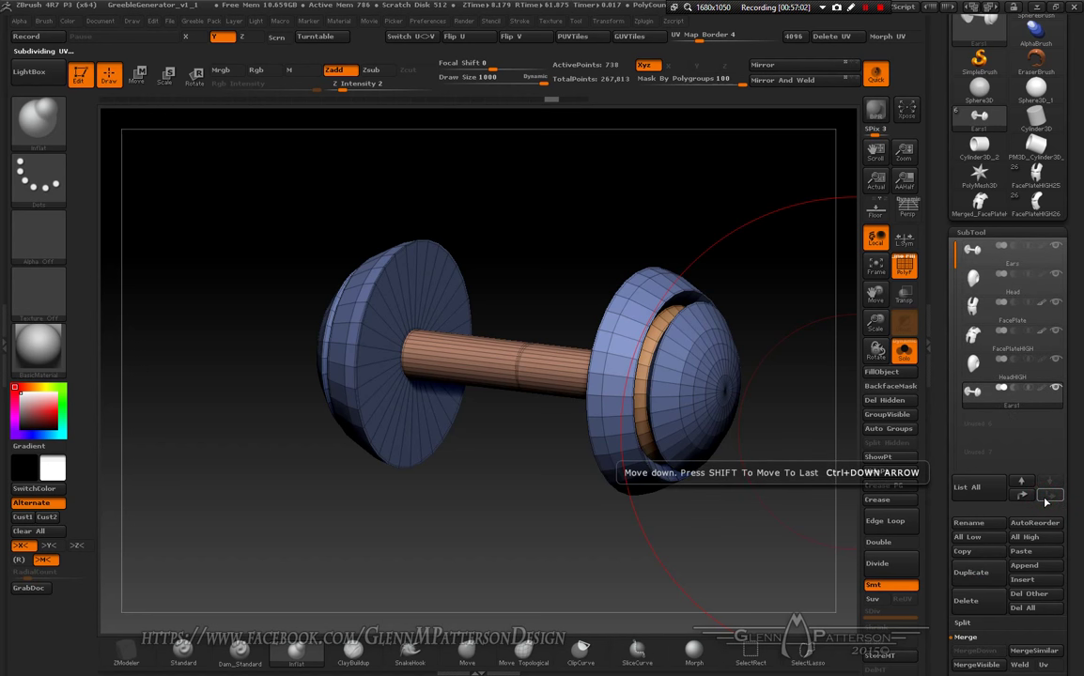
Step: Rename the duplicated ears subtool as EarsHIGH and subdivide it up to level 4
click(985, 529)
key(Right)
key(BackSpace)
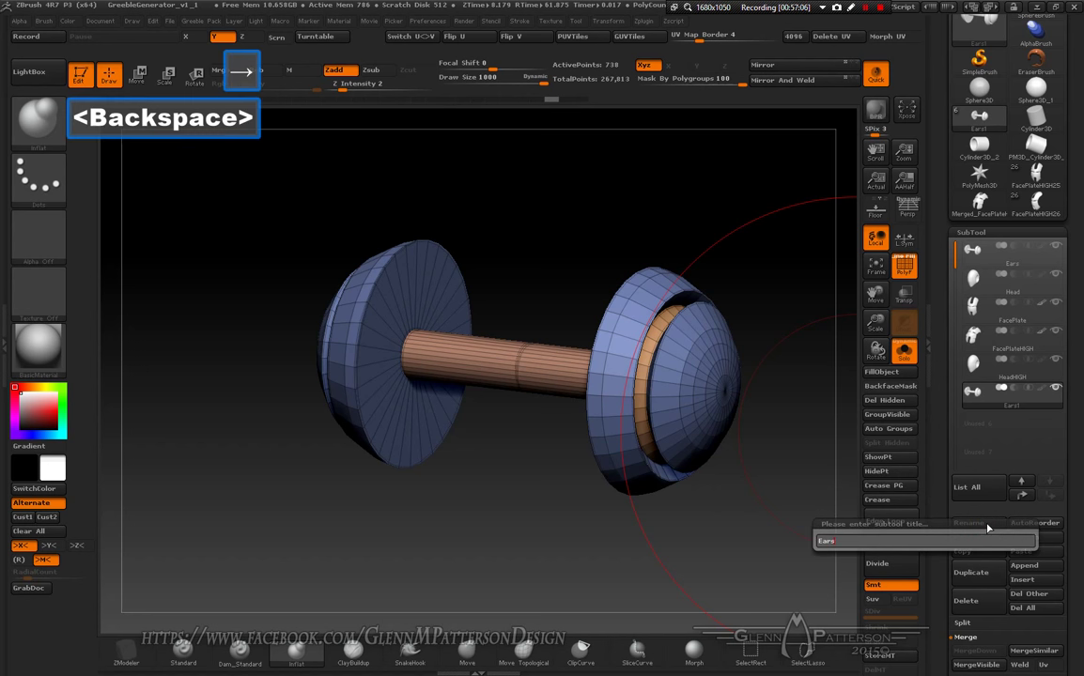
text(I)
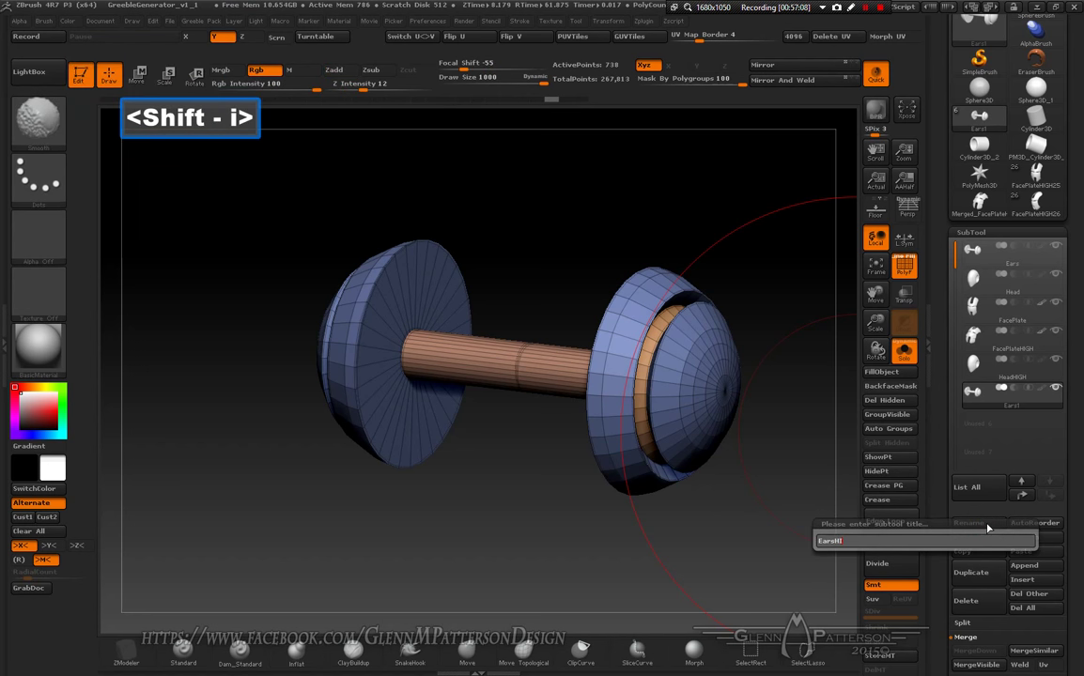
text(GH)
key(Return)
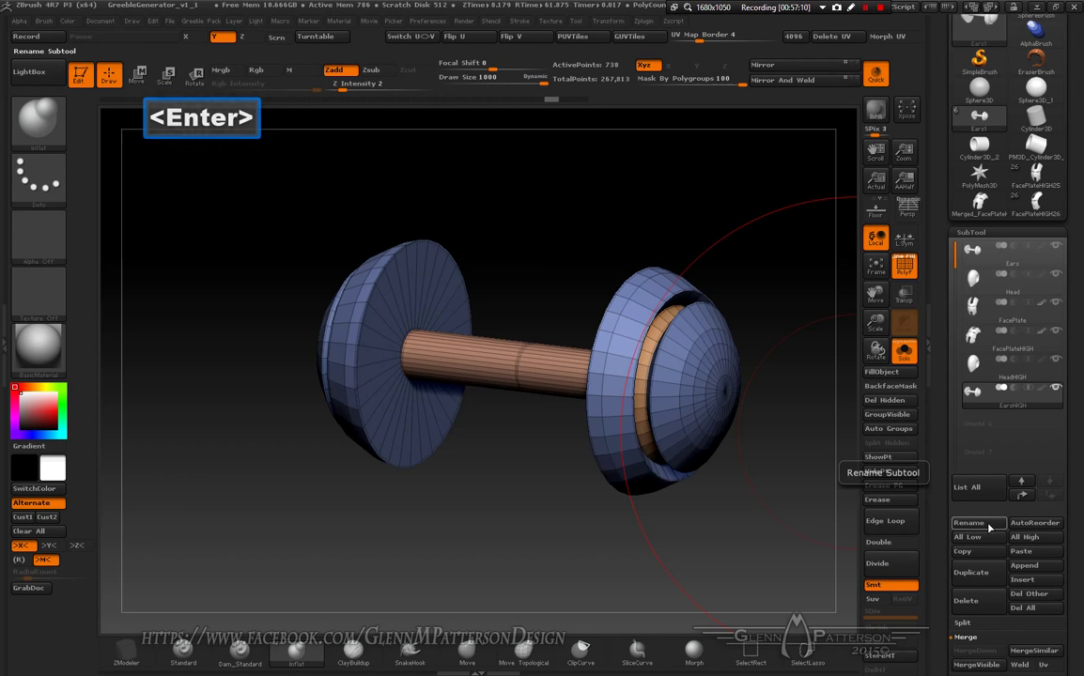
click(883, 567)
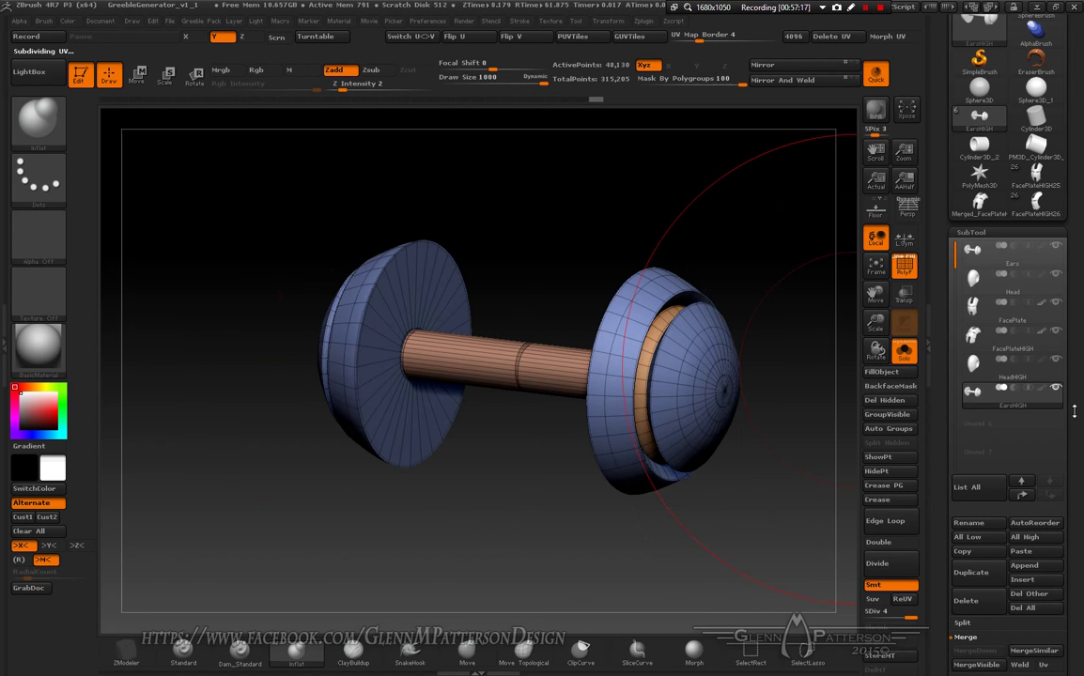
Step: Select the Ears subtool, hide the HIGH subtools, and save the tool over the existing Ears.ZTL file
click(1028, 257)
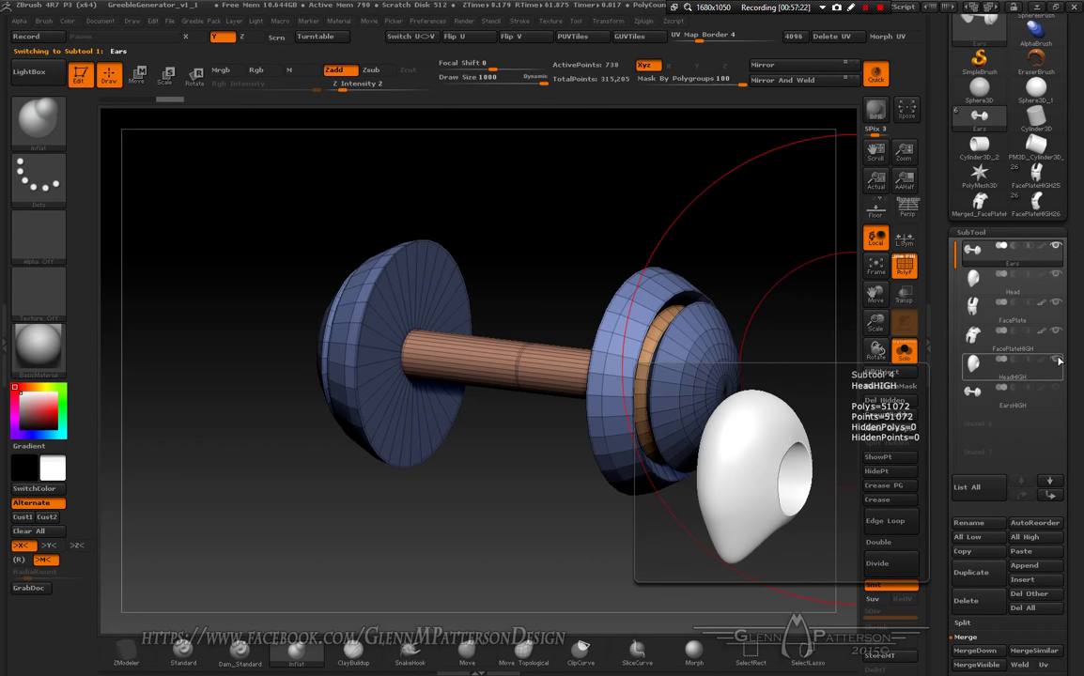
mouse_move(1060, 336)
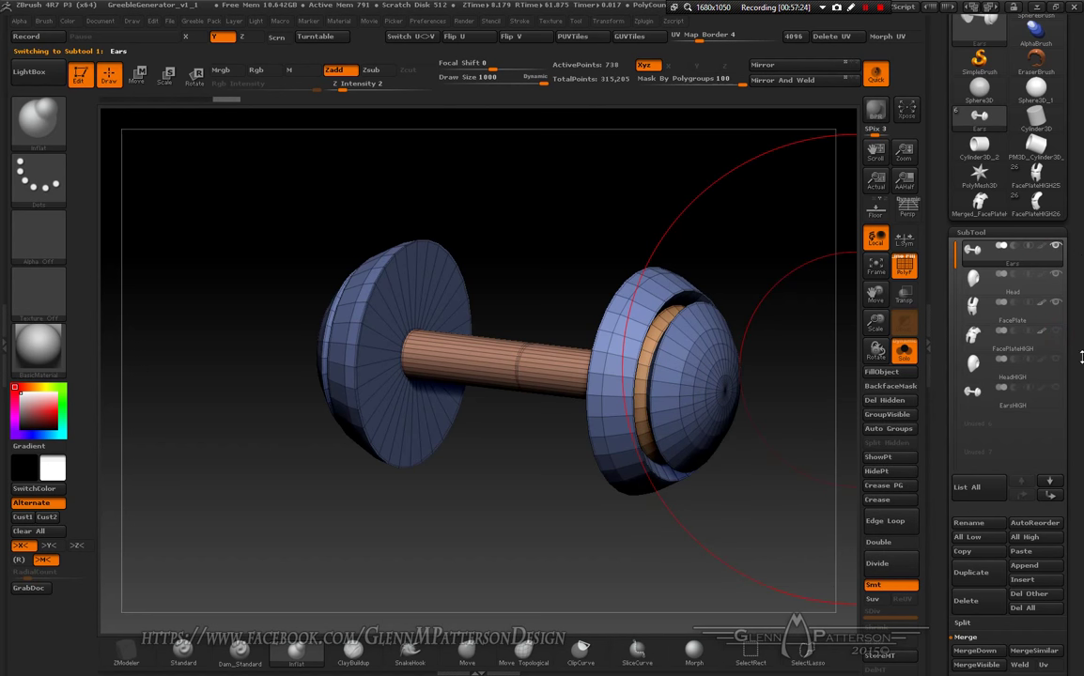
drag(1080, 358, 1081, 500)
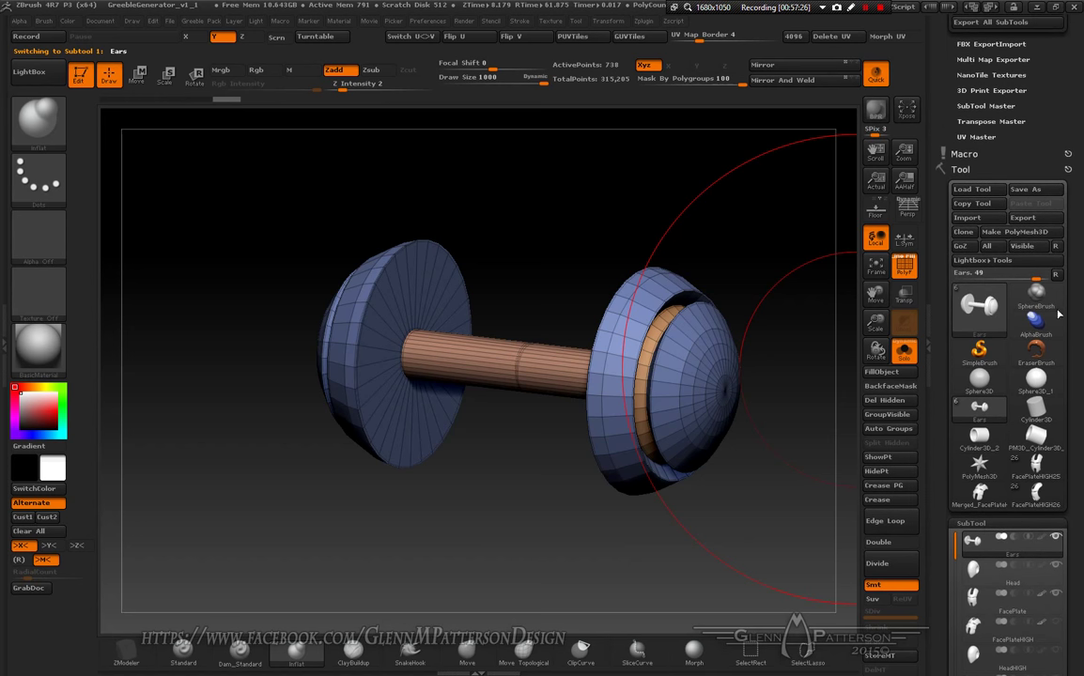
click(1027, 191)
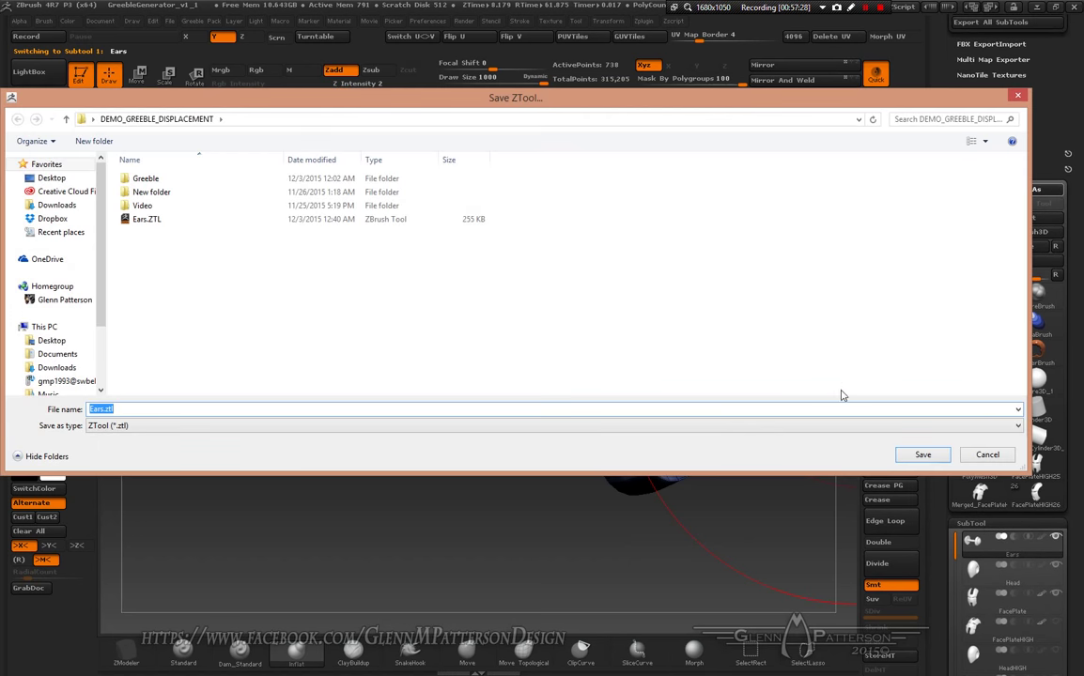
click(916, 454)
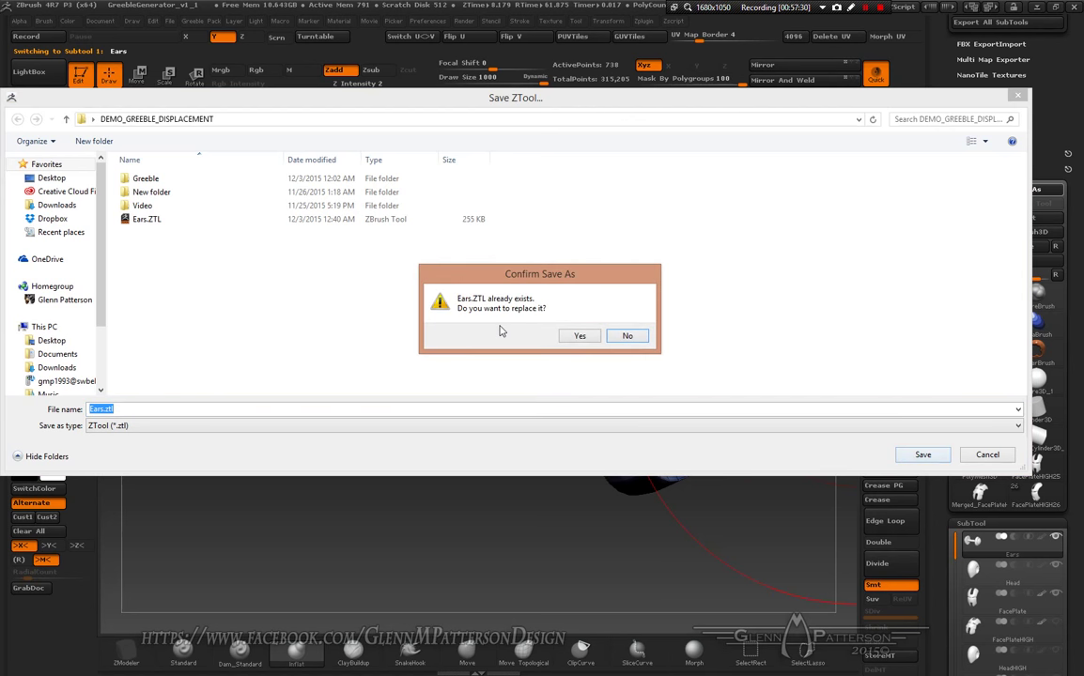
click(575, 336)
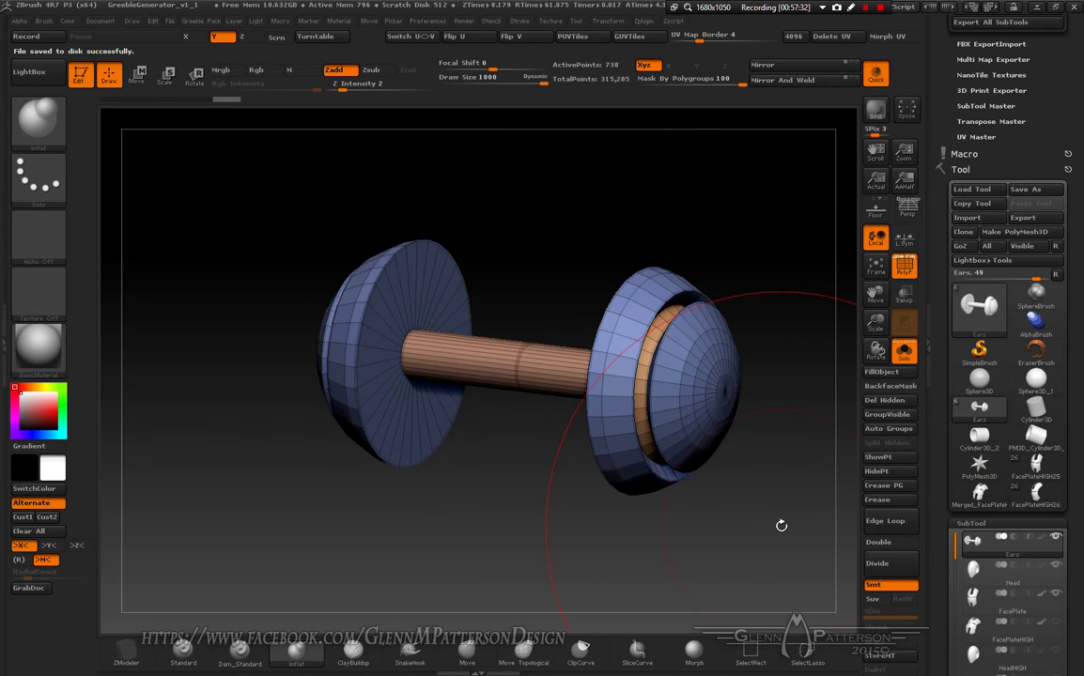
mouse_move(780, 524)
mouse_down()
mouse_move(718, 515)
mouse_move(780, 515)
mouse_up()
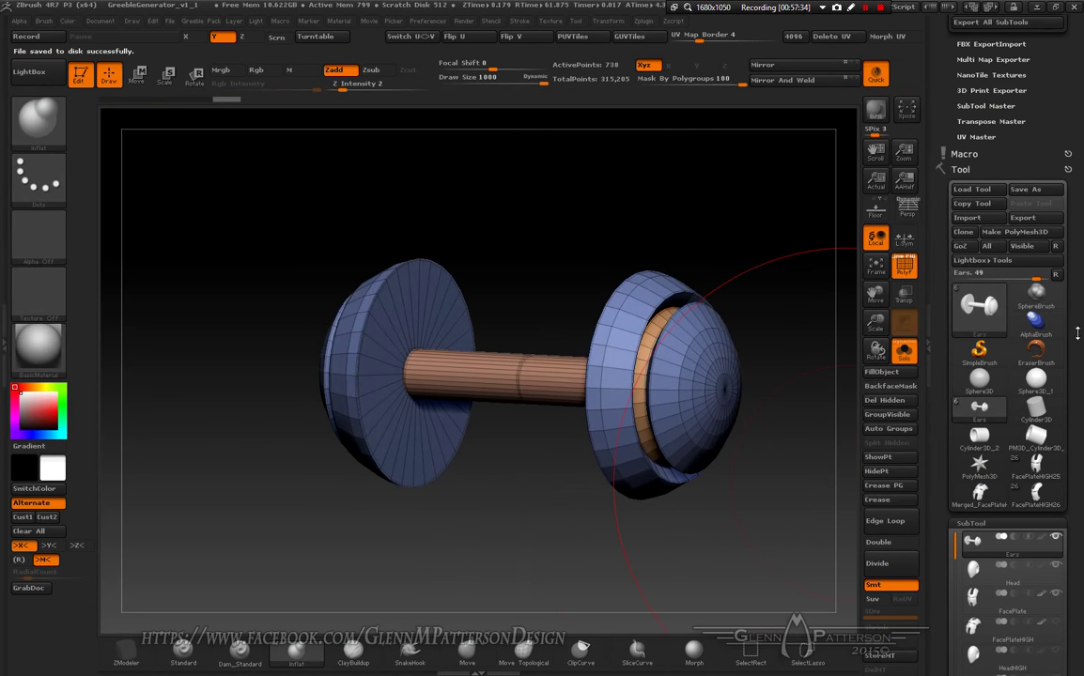
scroll(1074, 358, down, 5)
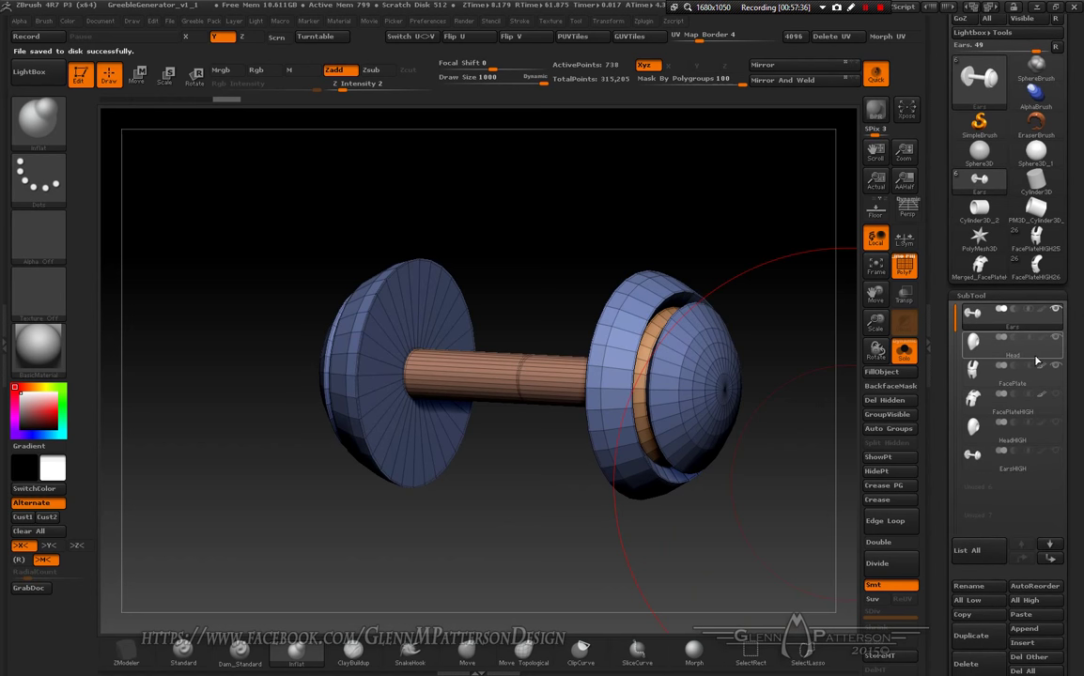
mouse_move(1031, 348)
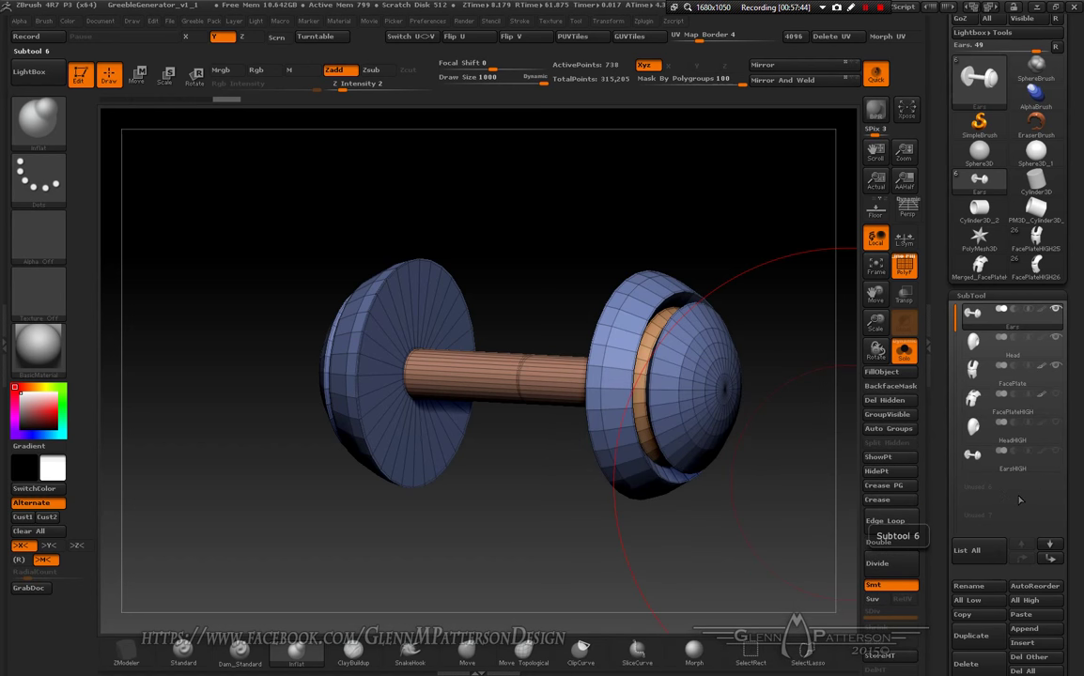
mouse_move(1000, 337)
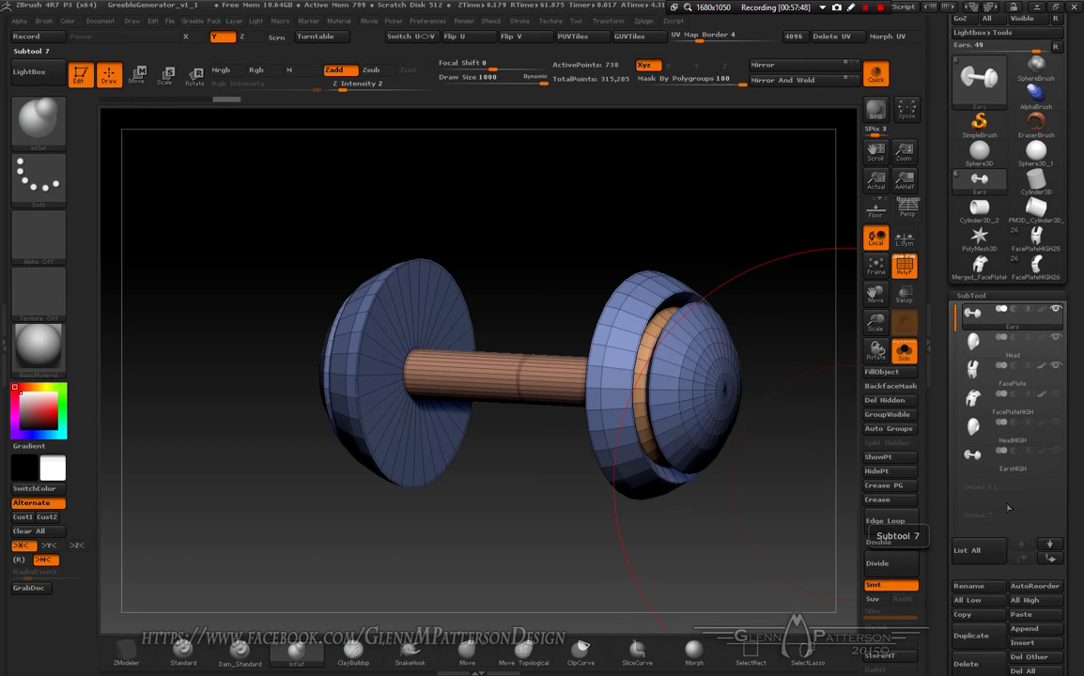
Step: Switch the active tool to the Plane3D primitive
drag(1080, 64, 1080, 408)
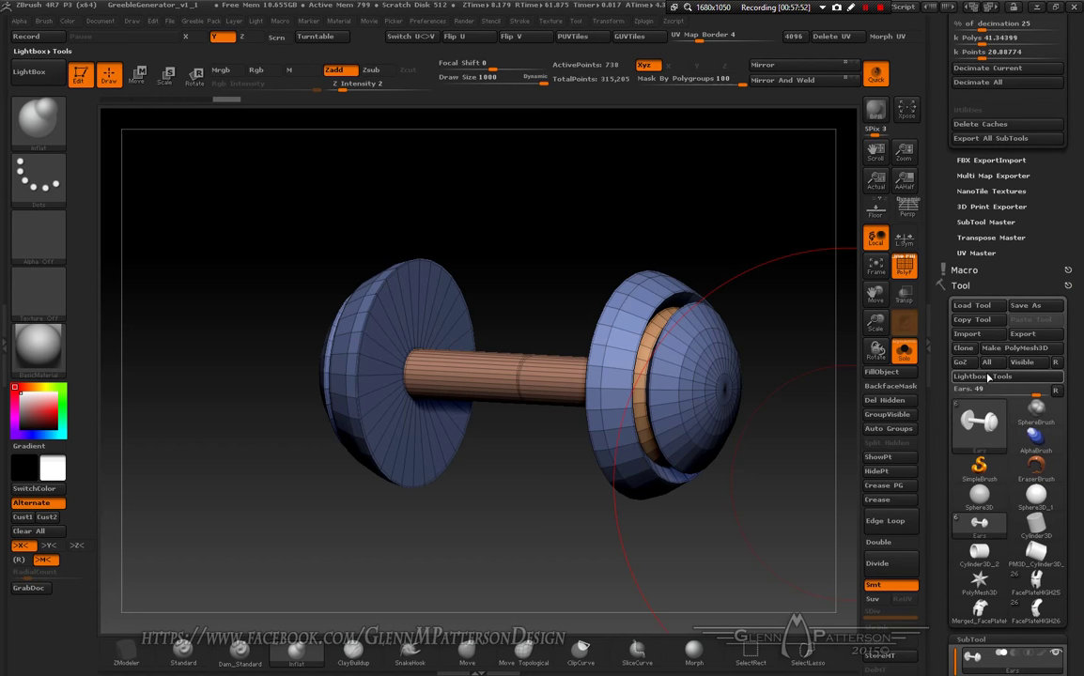
click(980, 422)
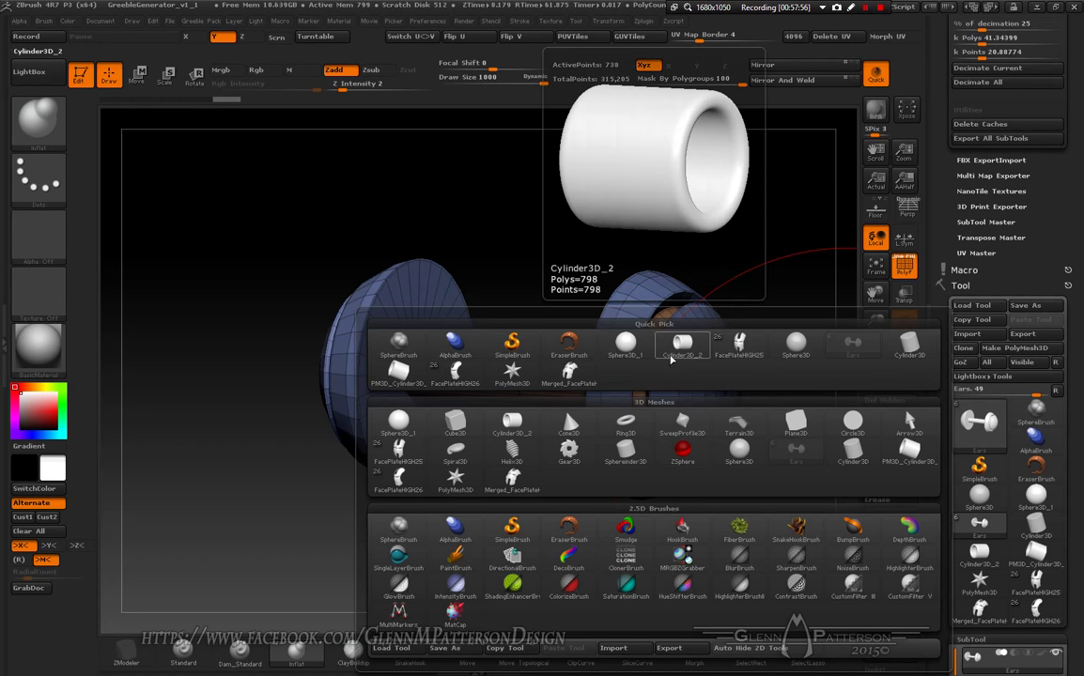
mouse_move(488, 384)
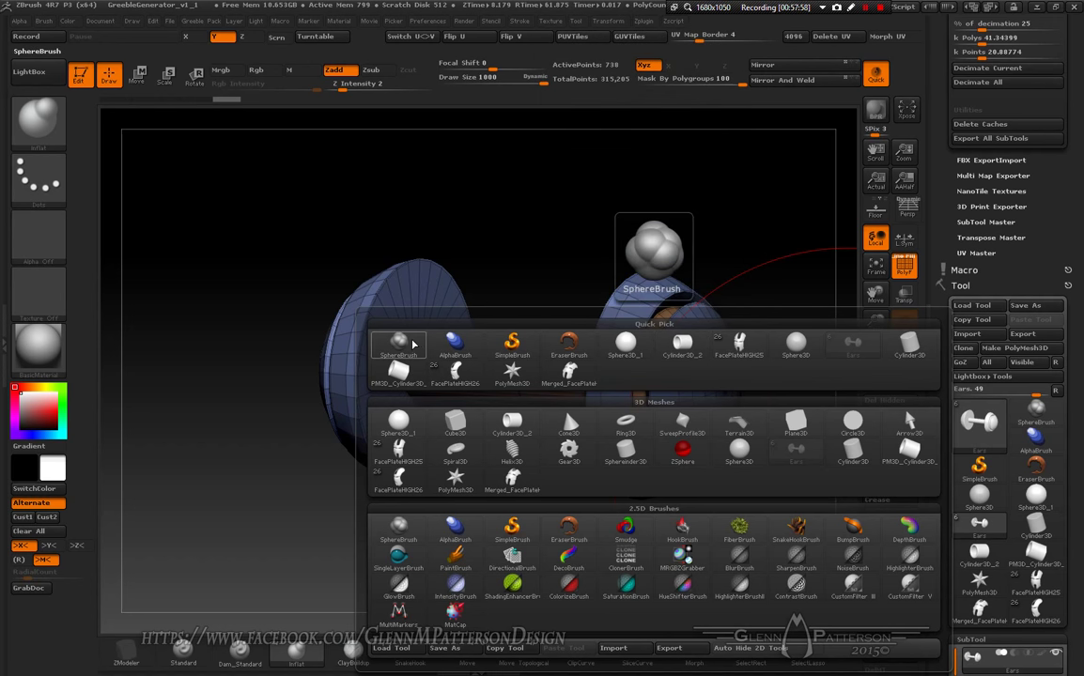
mouse_move(425, 387)
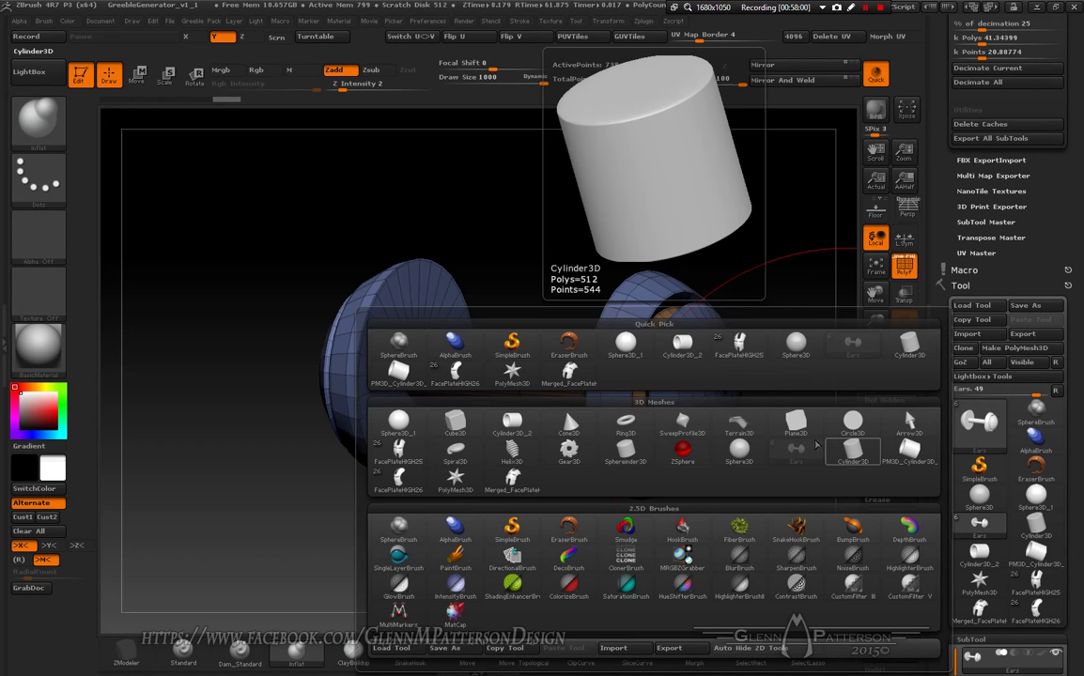
click(793, 424)
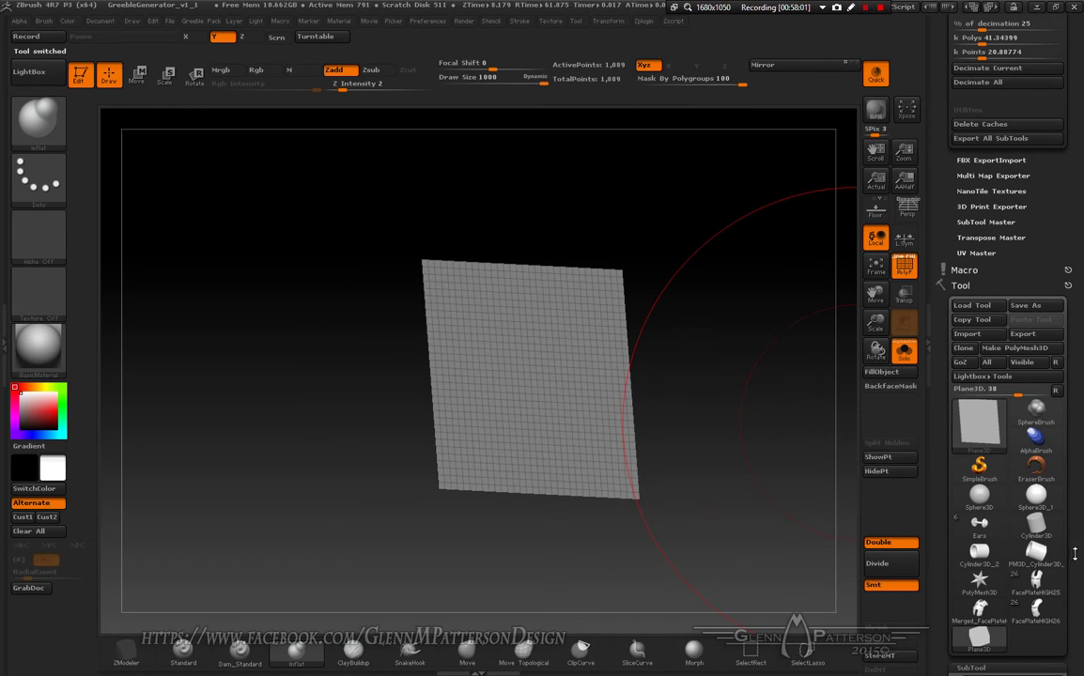
Step: Initialize the plane with HDivide 2 and VDivide 2, and convert it to a PolyMesh3D
drag(1077, 555, 1082, 430)
scroll(1081, 430, down, 6)
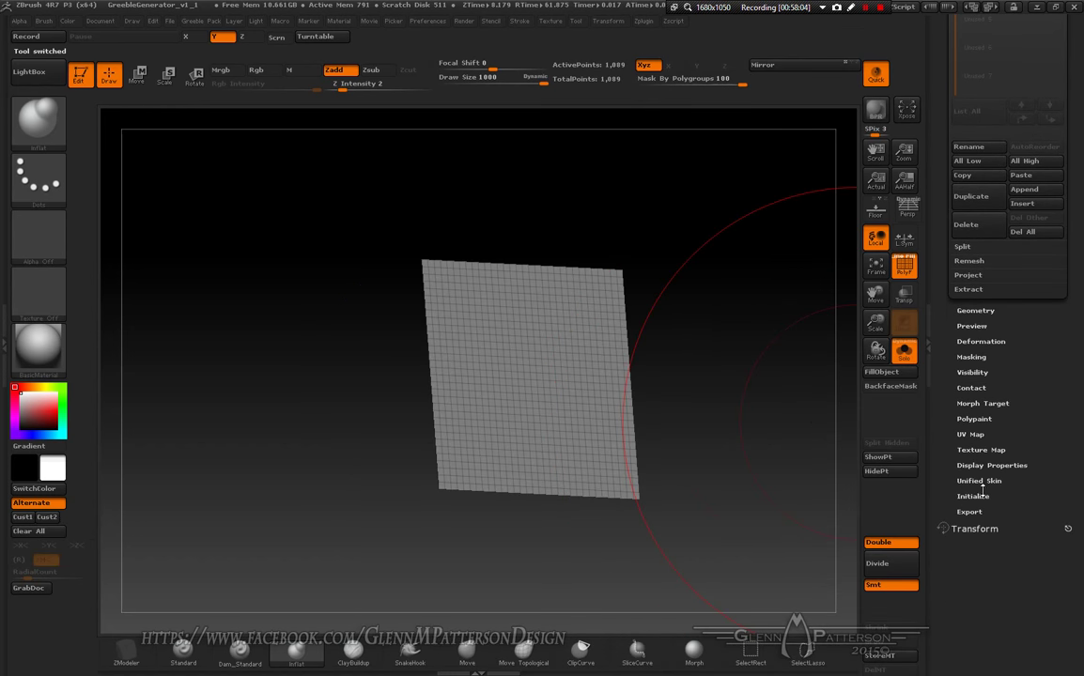
click(973, 496)
scroll(968, 489, up, 5)
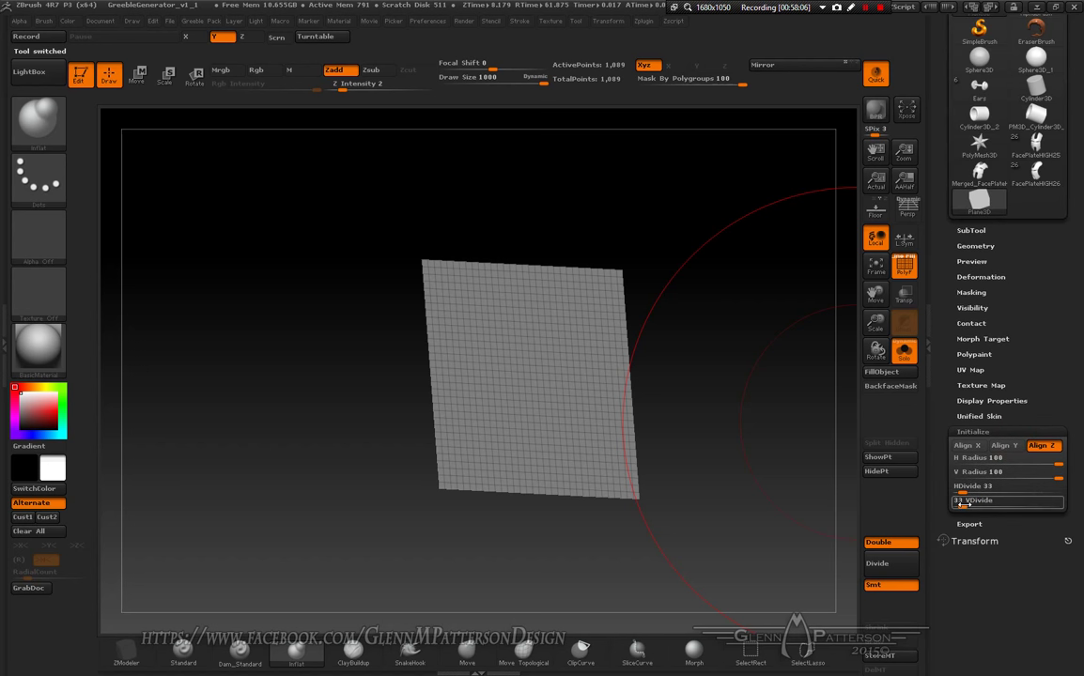
drag(960, 493, 951, 505)
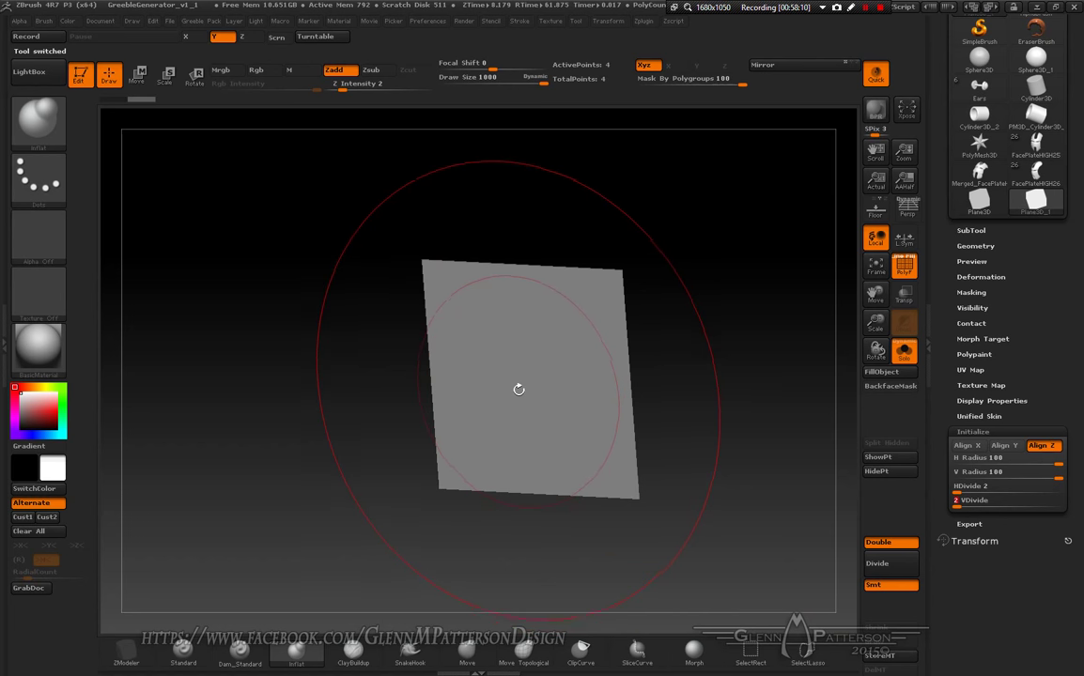
scroll(1031, 289, up, 5)
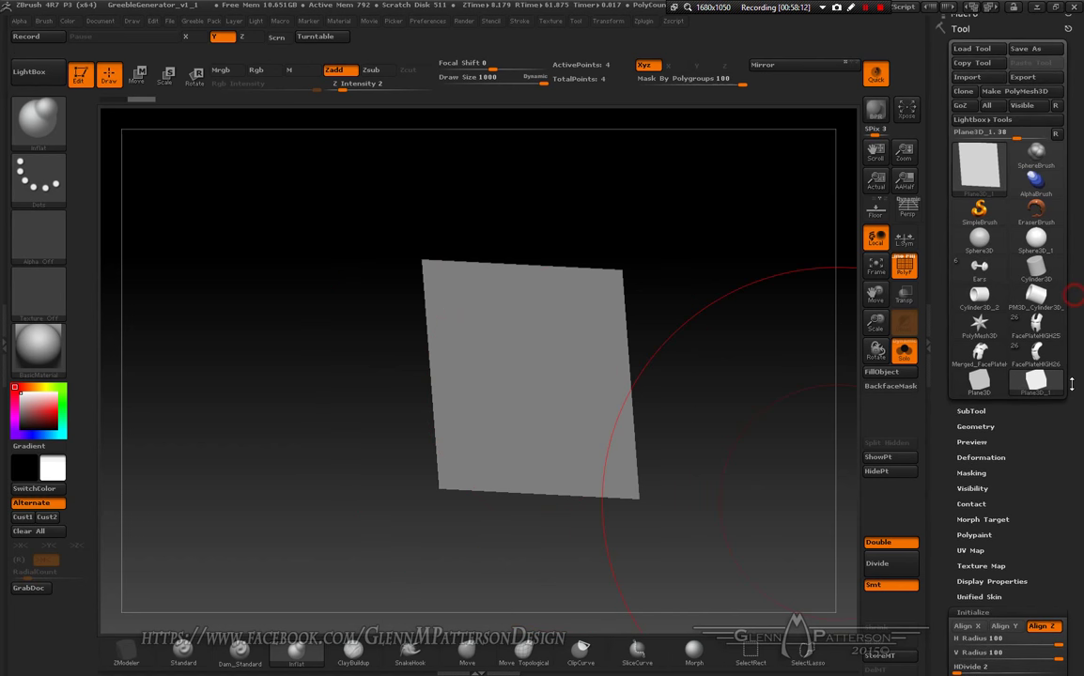
click(1023, 249)
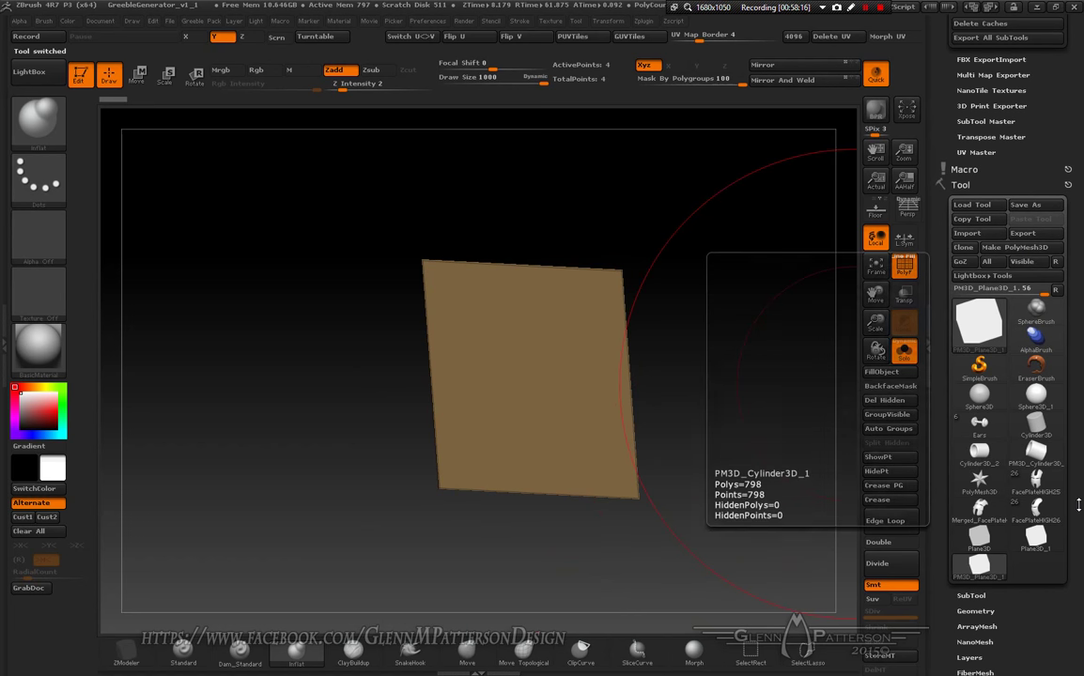
Step: Return to the Ears helmet tool, append the low-division plane as the last subtool, and select it
click(979, 423)
drag(1082, 531, 1021, 391)
click(971, 344)
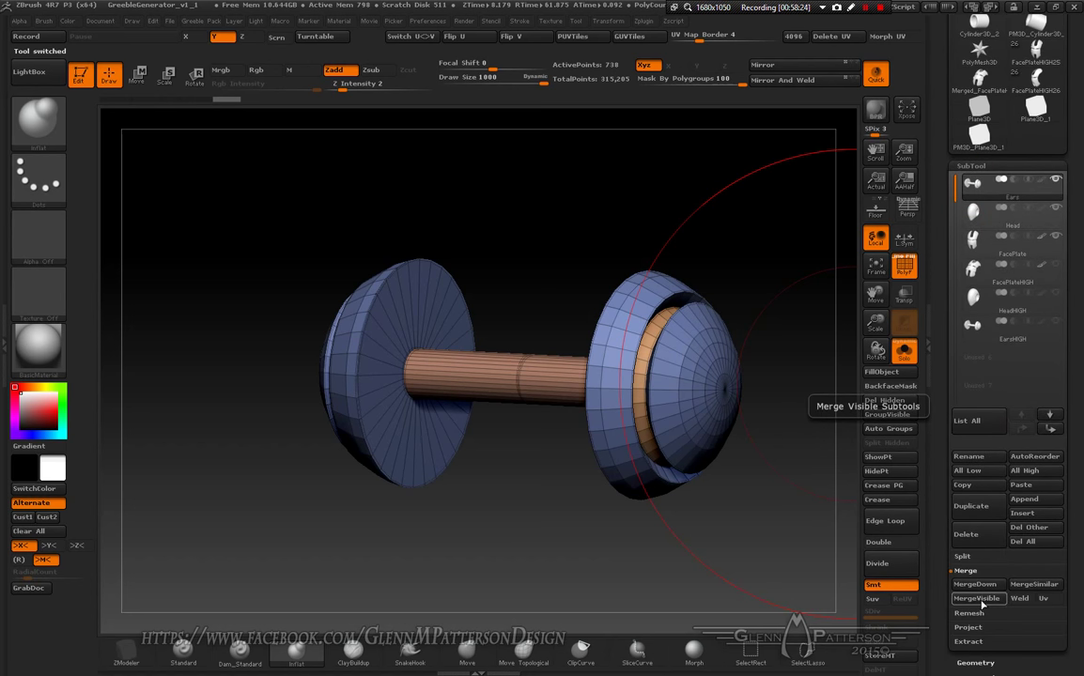
click(1031, 513)
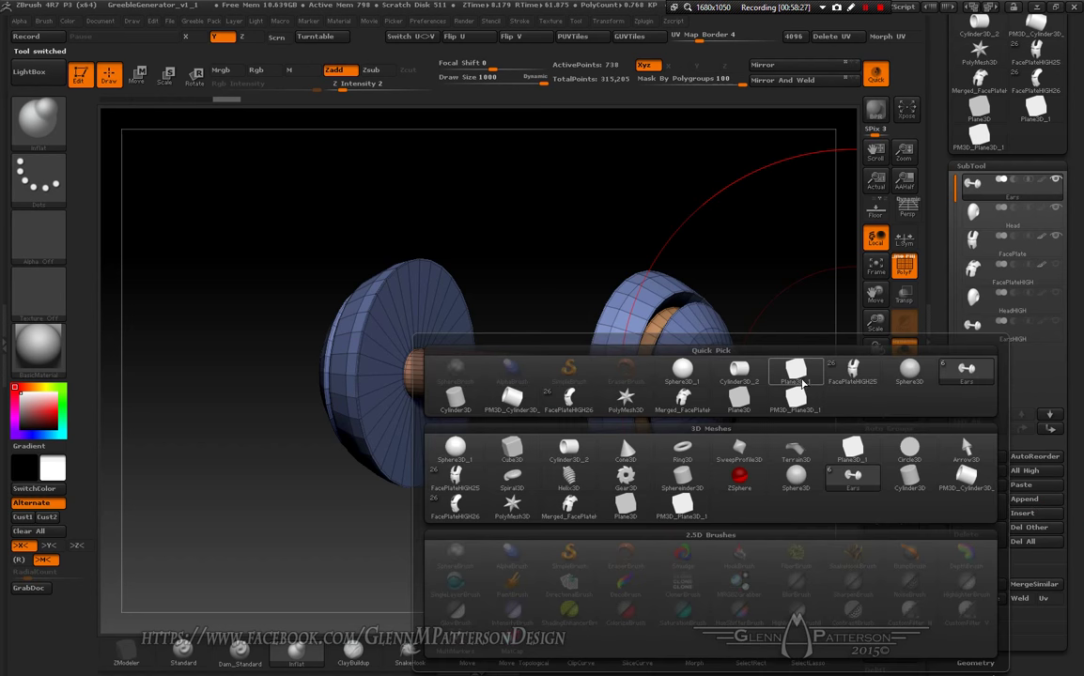
click(797, 376)
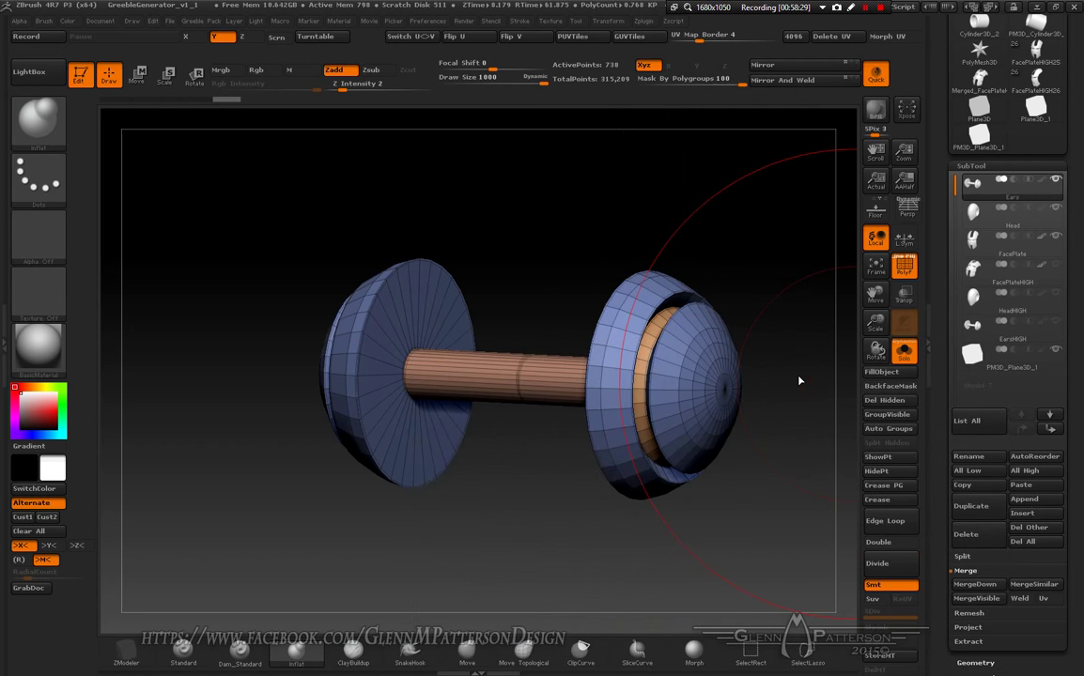
click(1049, 372)
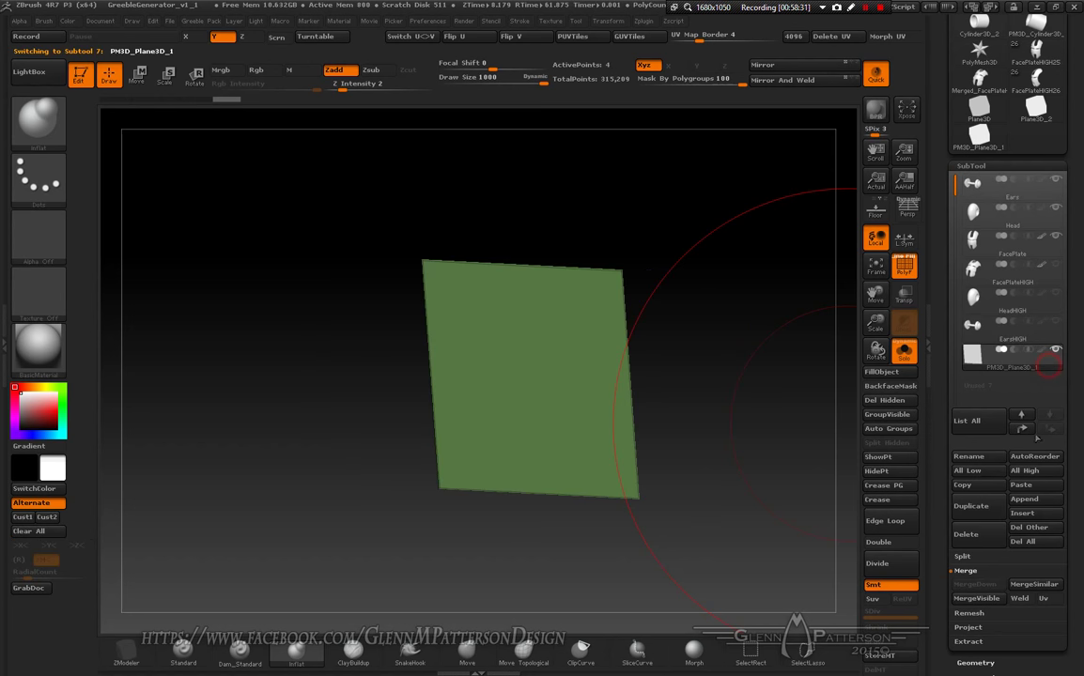
Step: Rename the plane subtool to GreeblePlane
click(970, 456)
text(Greeble)
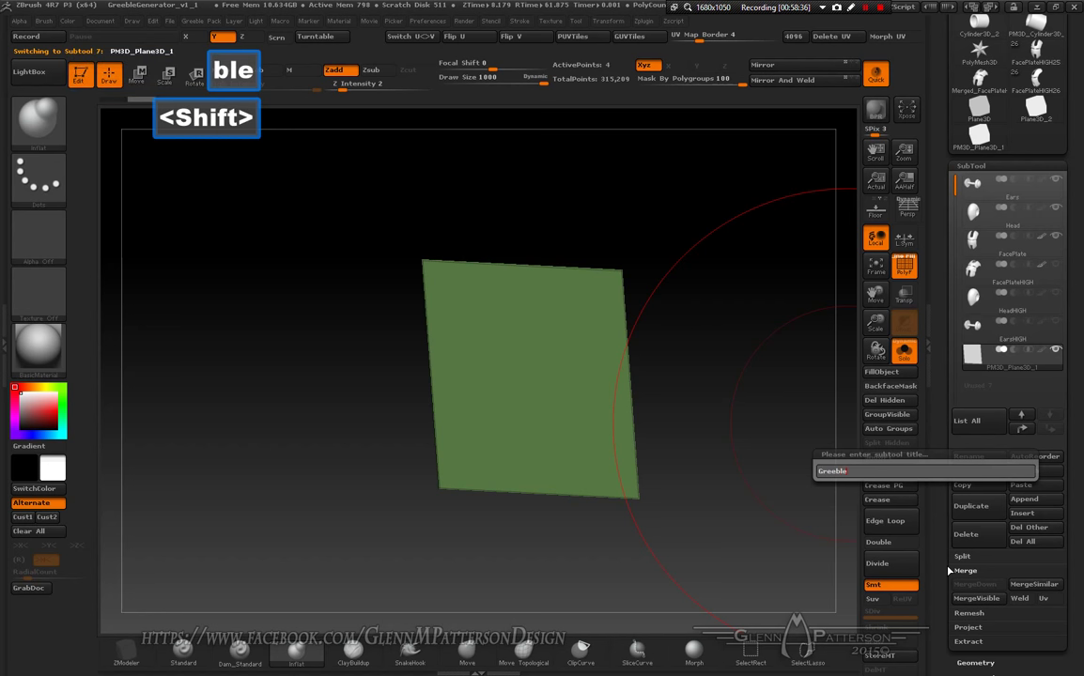
text(Plane)
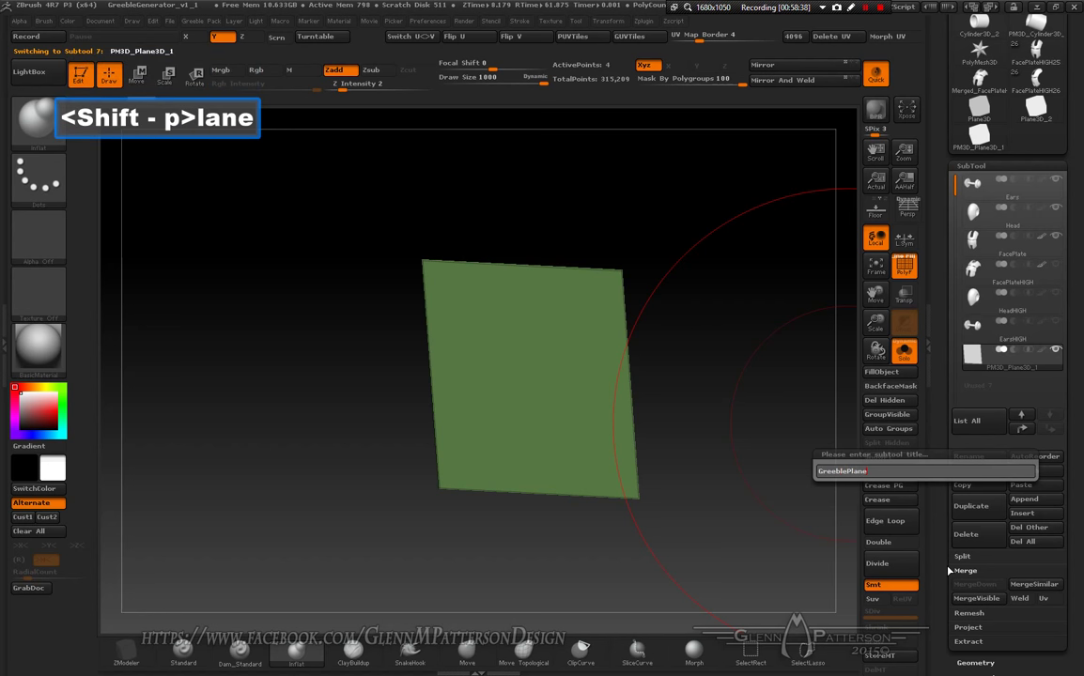
key(Return)
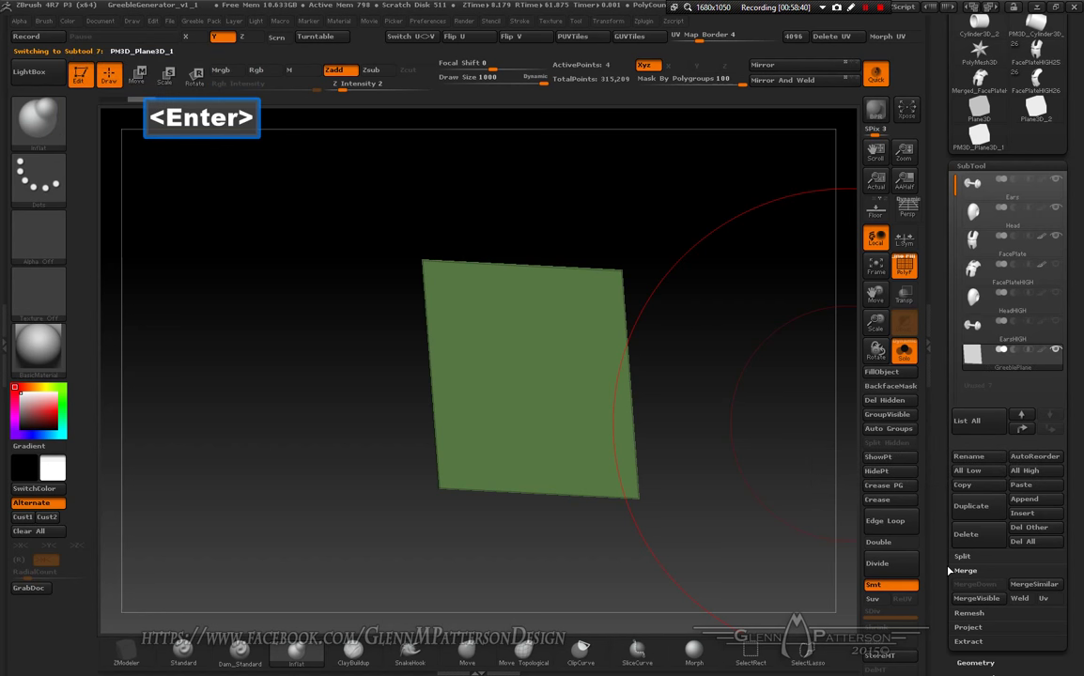
Step: Leave Solo mode with Ears selected and GreeblePlane hidden, and save the tool over the existing Ears.ZTL file
click(1044, 186)
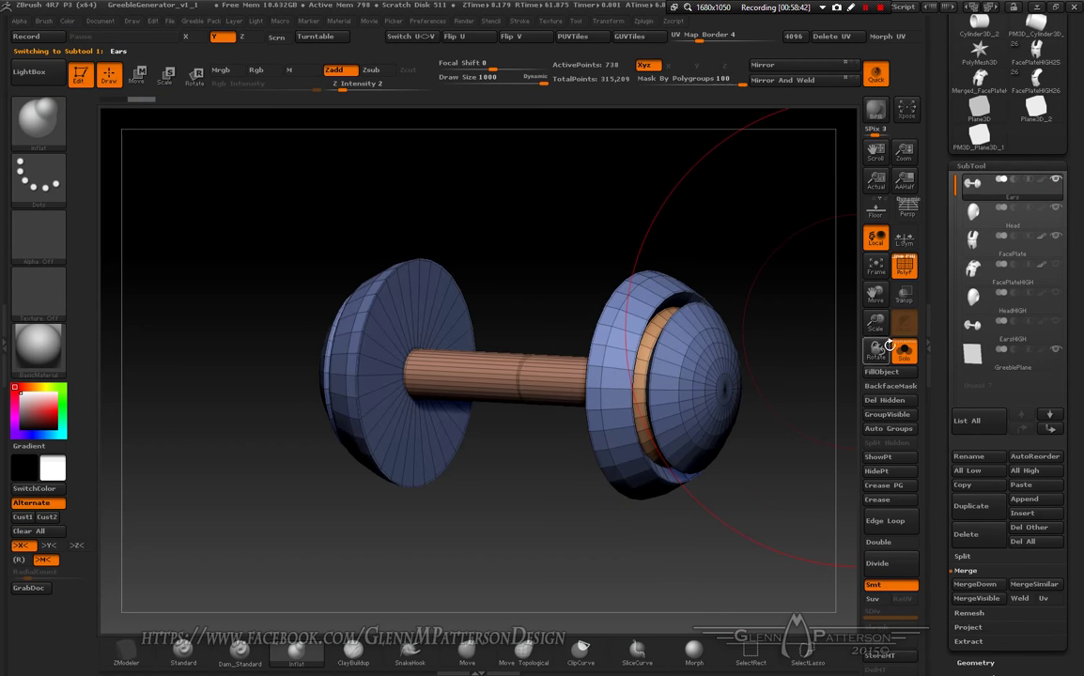
click(903, 355)
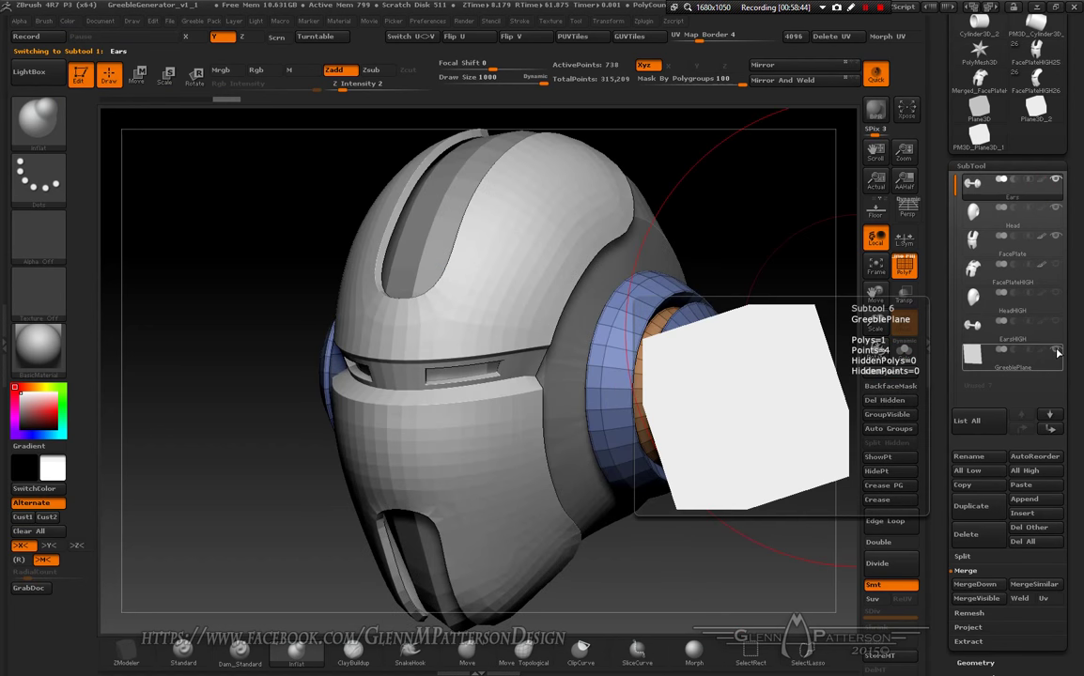
drag(1082, 341, 1082, 442)
click(1033, 126)
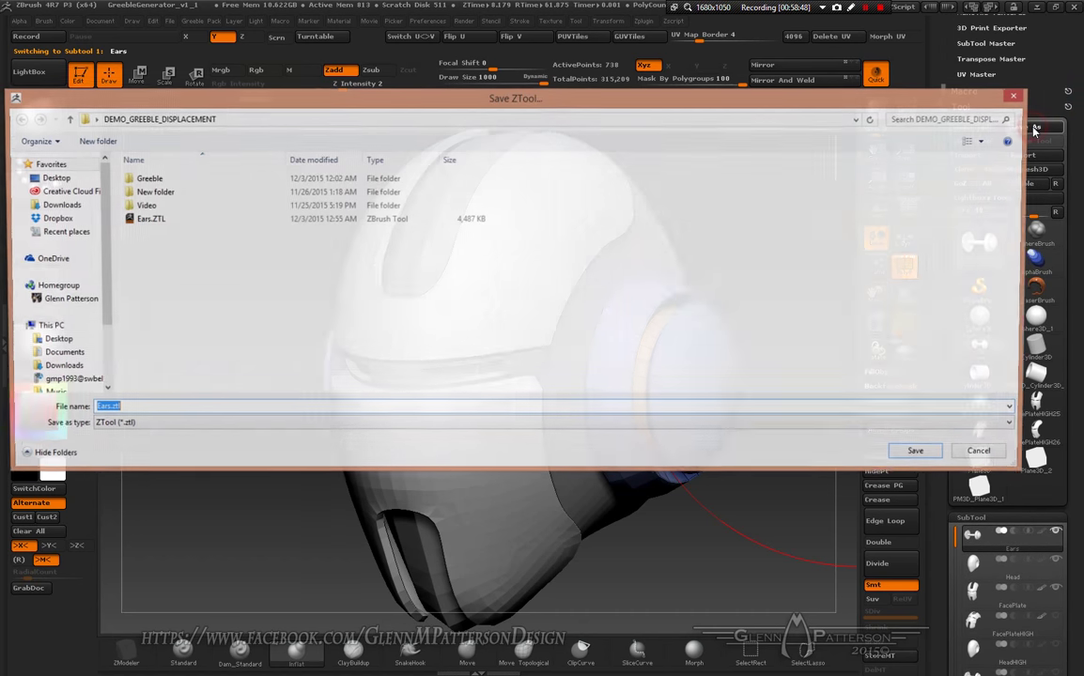
click(913, 456)
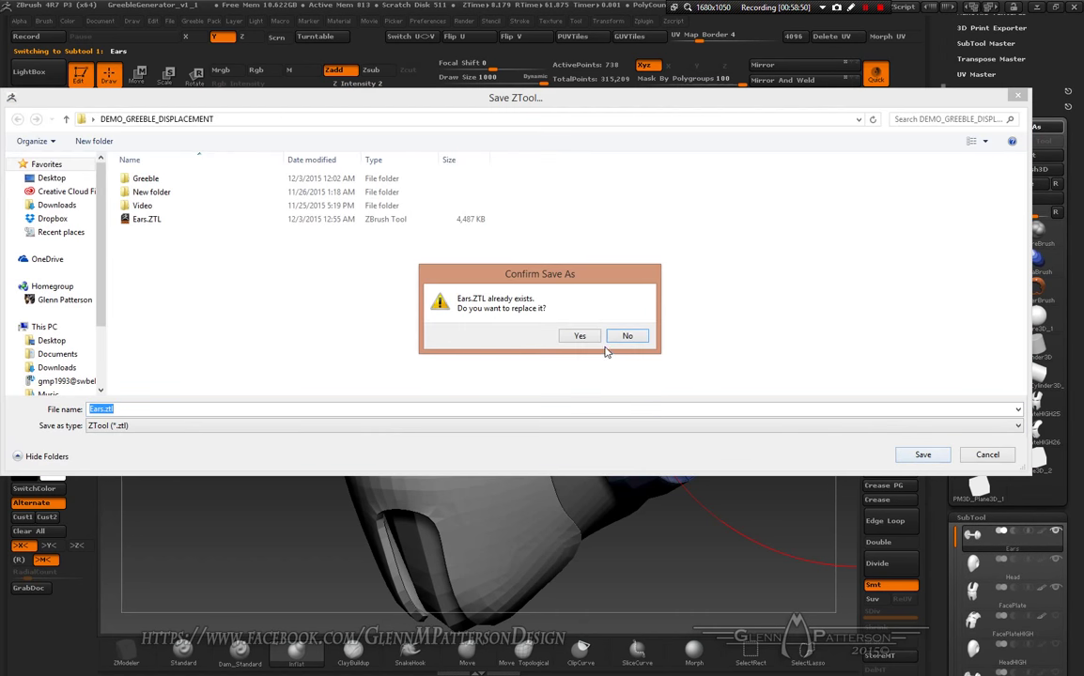
click(580, 337)
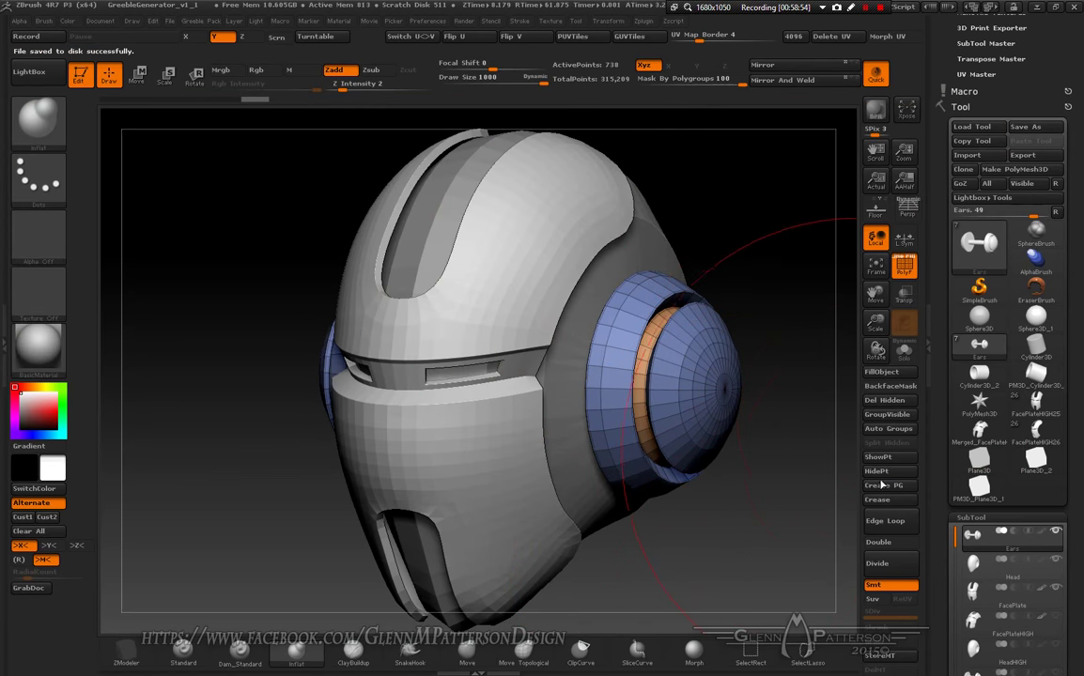
Step: Export the visible low-poly subtools as an ascii FBX 2014 file named Cyborg, with polygroups exported as selection sets
drag(1080, 526, 1082, 407)
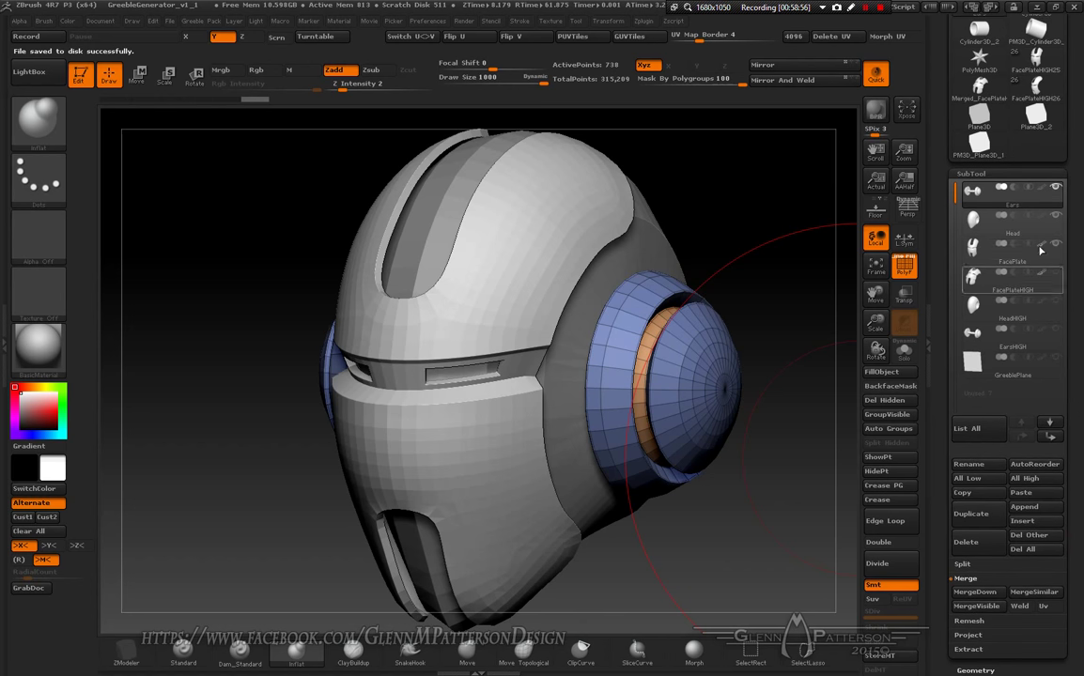
mouse_move(1034, 271)
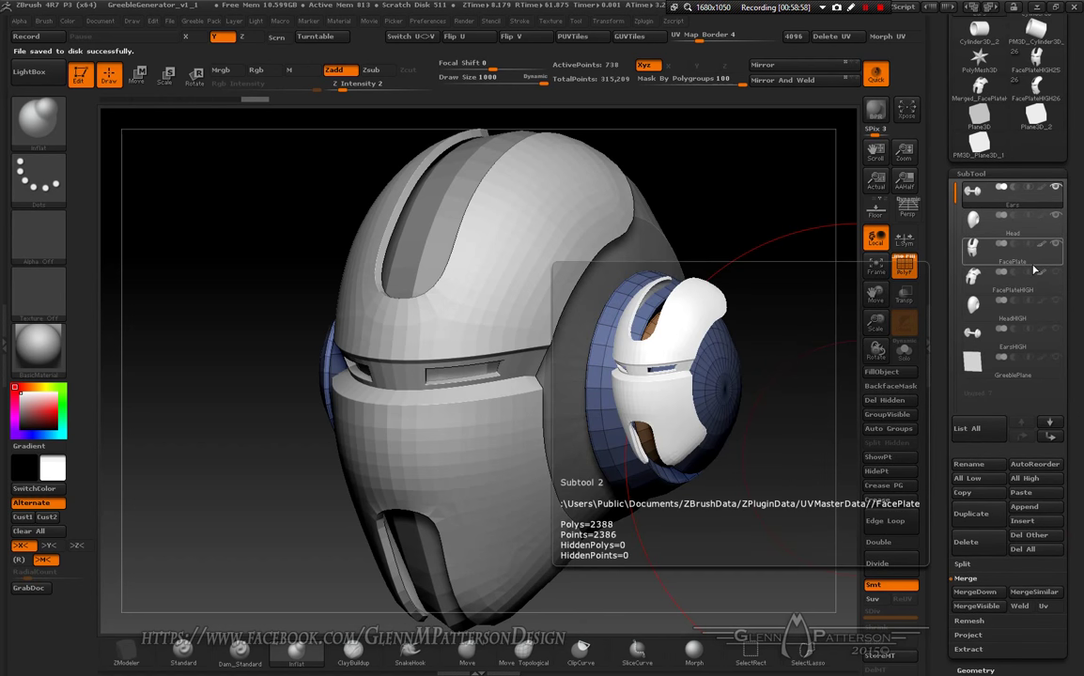
mouse_move(1024, 214)
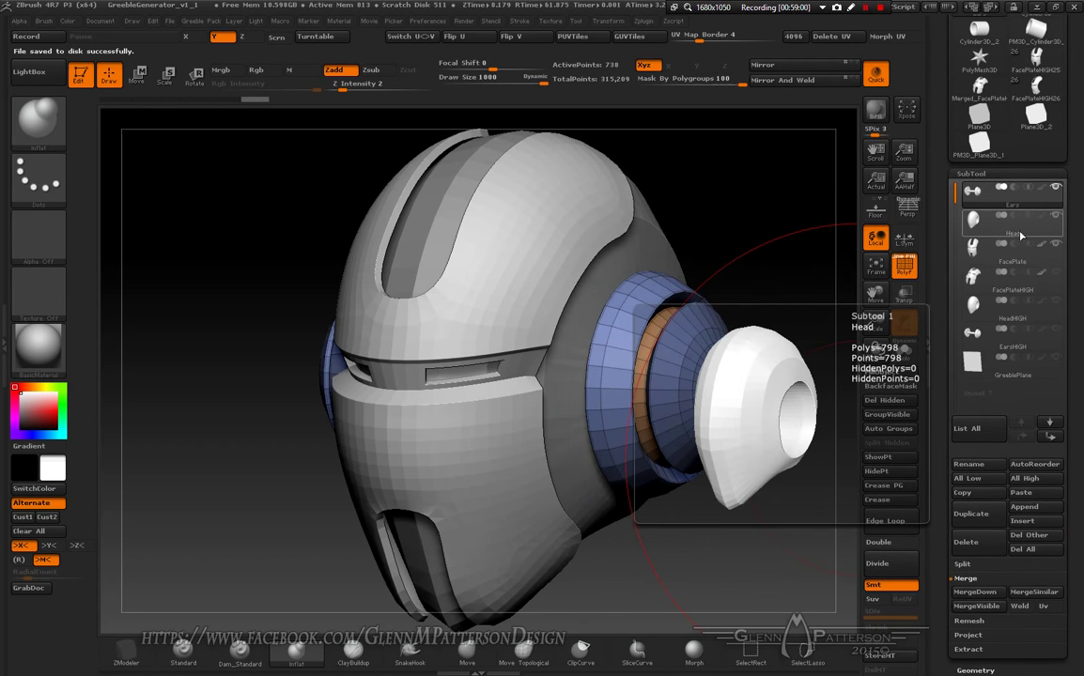
drag(1077, 385, 1082, 570)
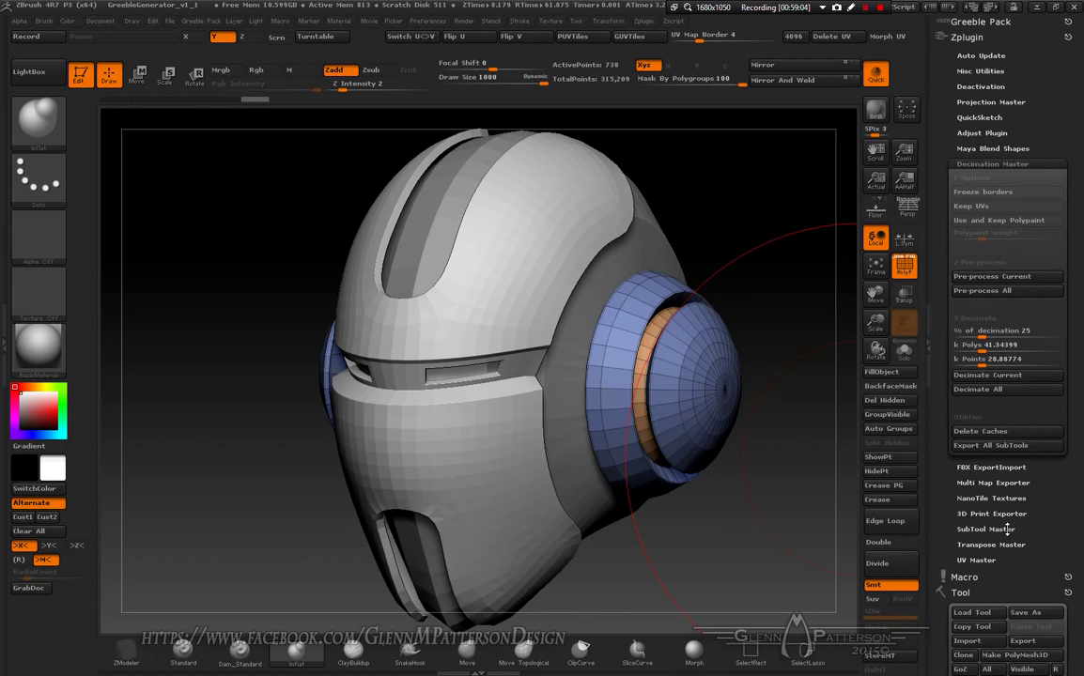
click(972, 163)
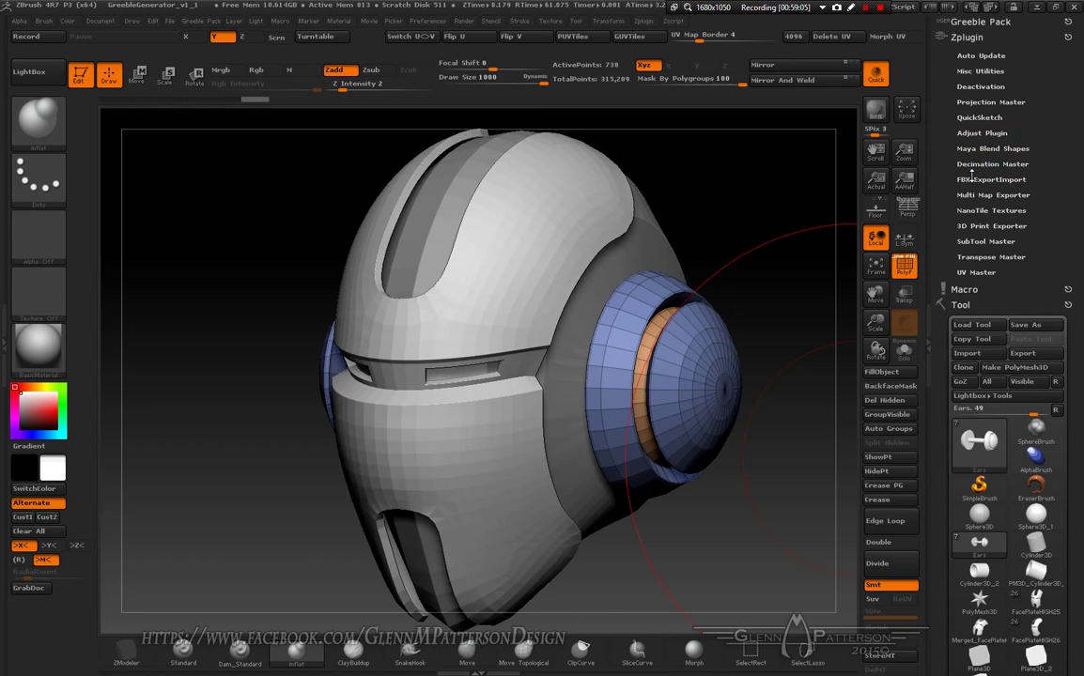
click(970, 179)
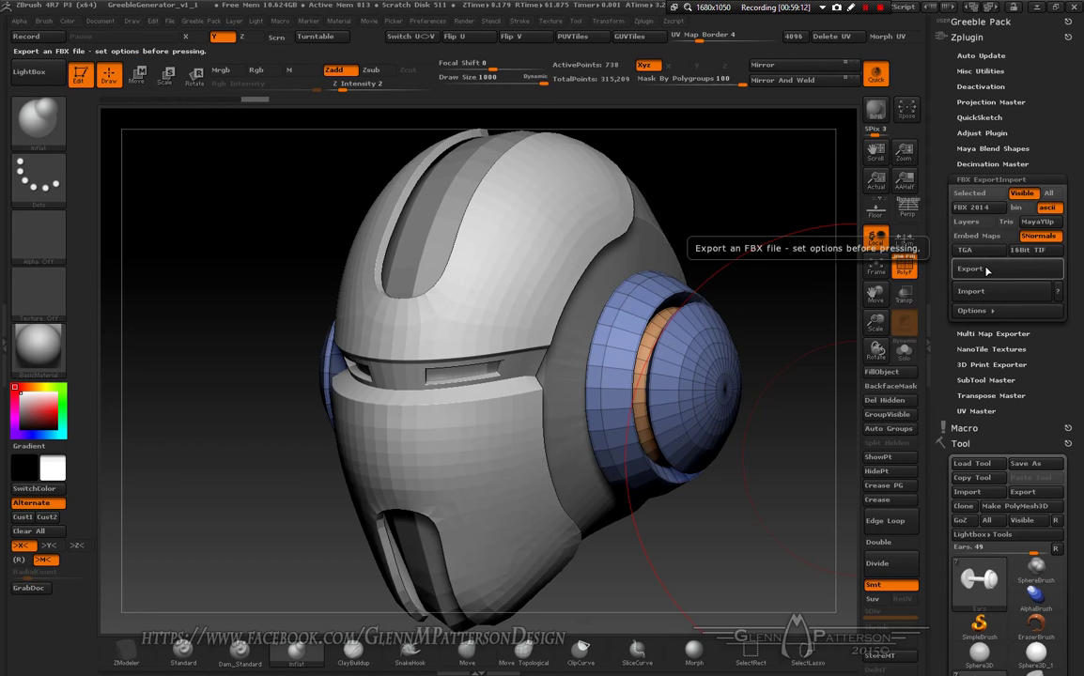
click(977, 310)
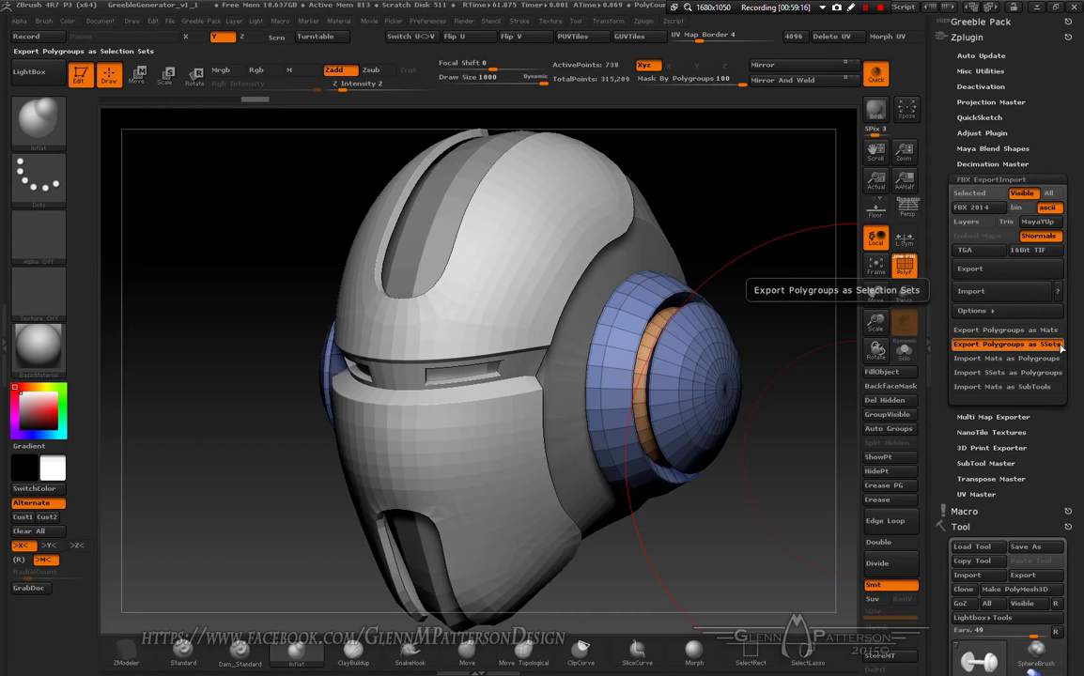
click(972, 269)
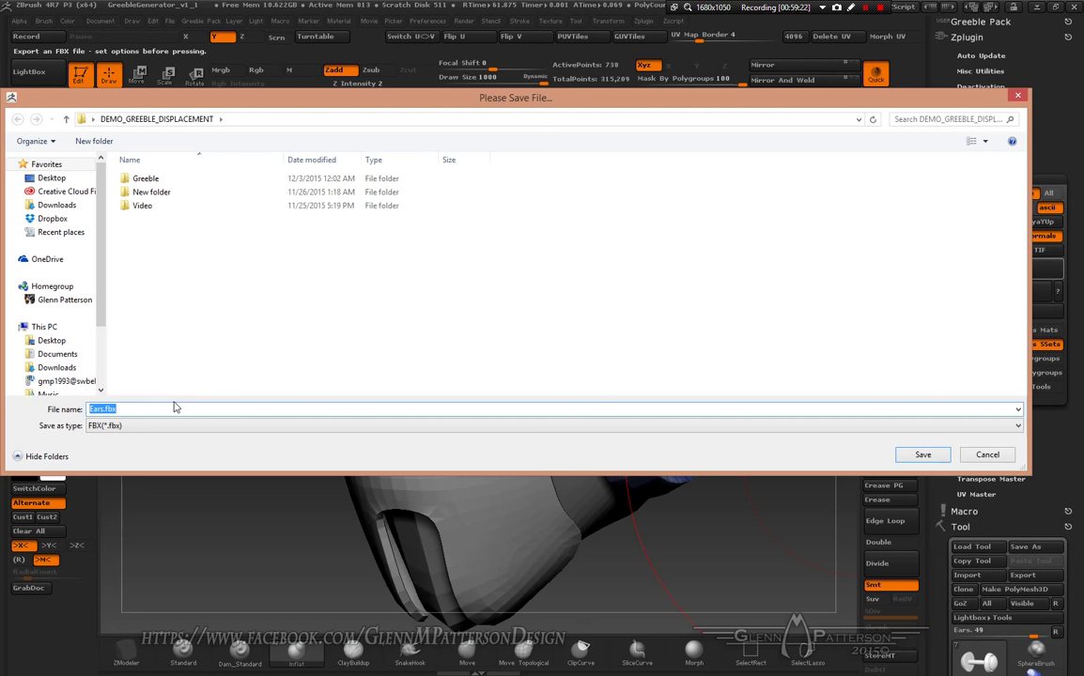
text(Cy)
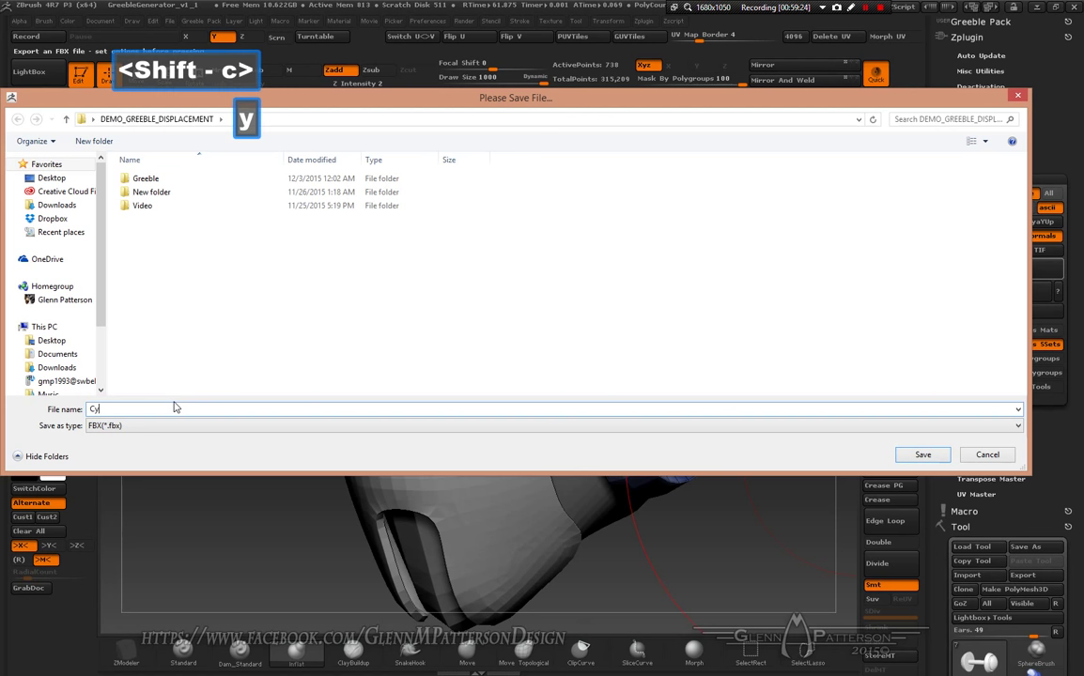
text(borg)
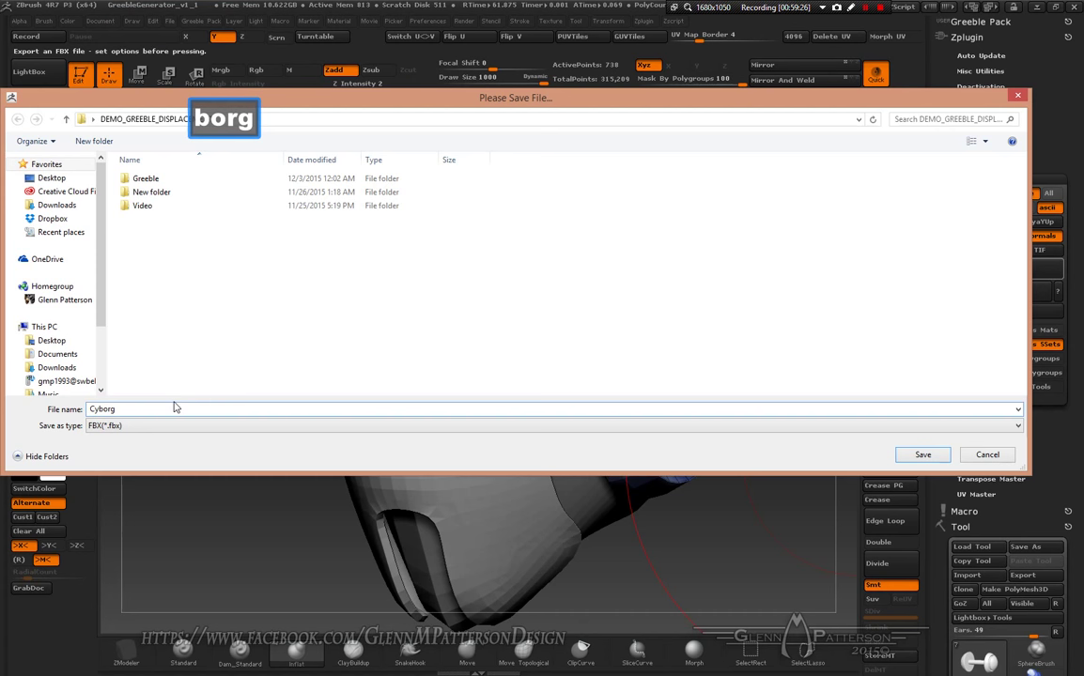
key(Return)
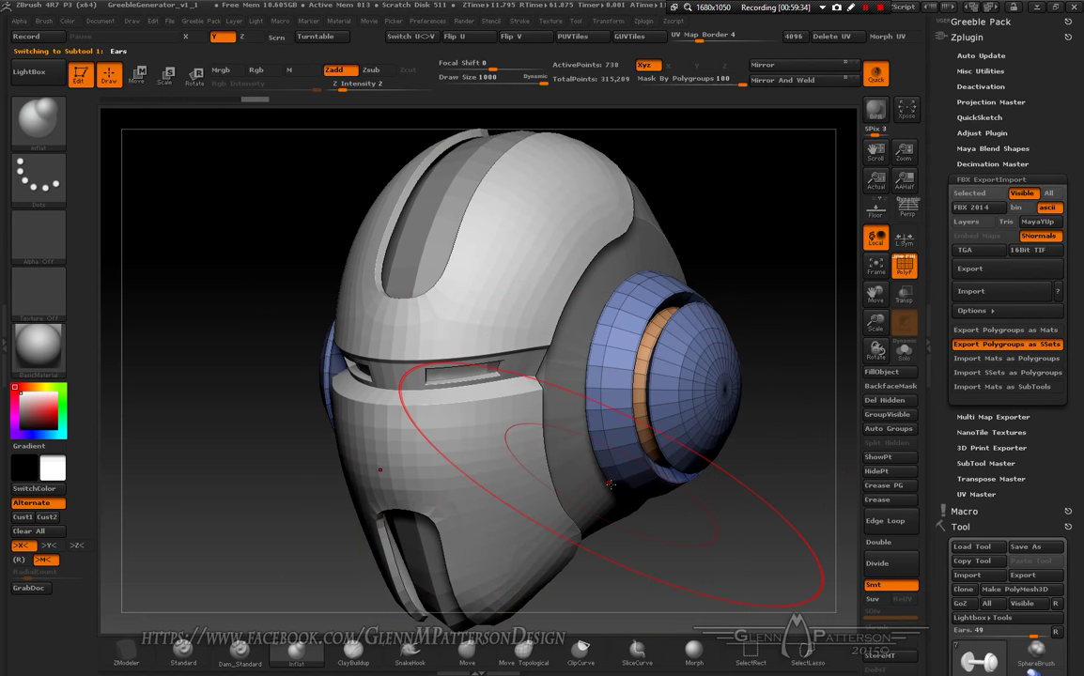
Step: Select the FacePlateHIGH subtool, isolate it in Solo mode, and turn off the PolyFrame display
scroll(1082, 428, down, 6)
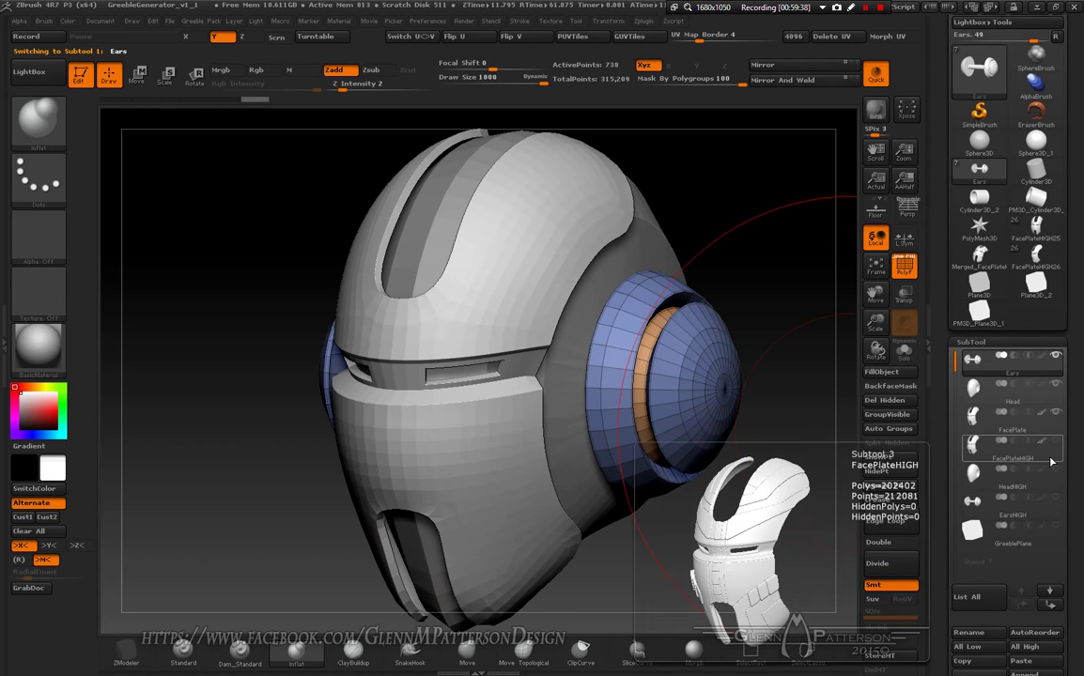
click(1052, 461)
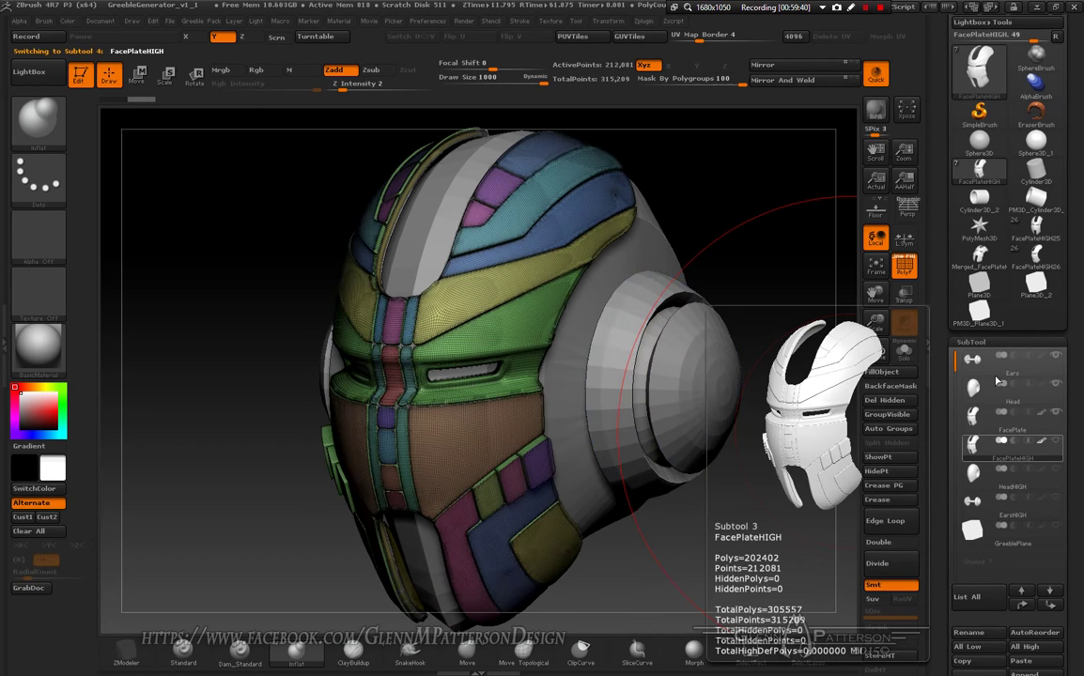
click(904, 356)
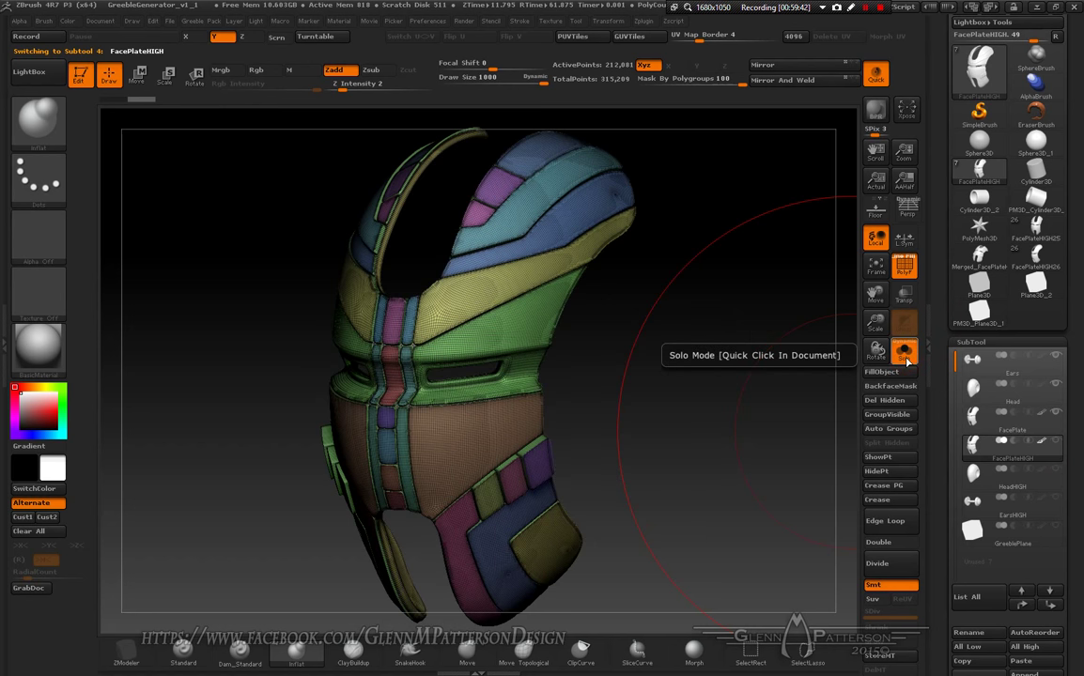
click(904, 267)
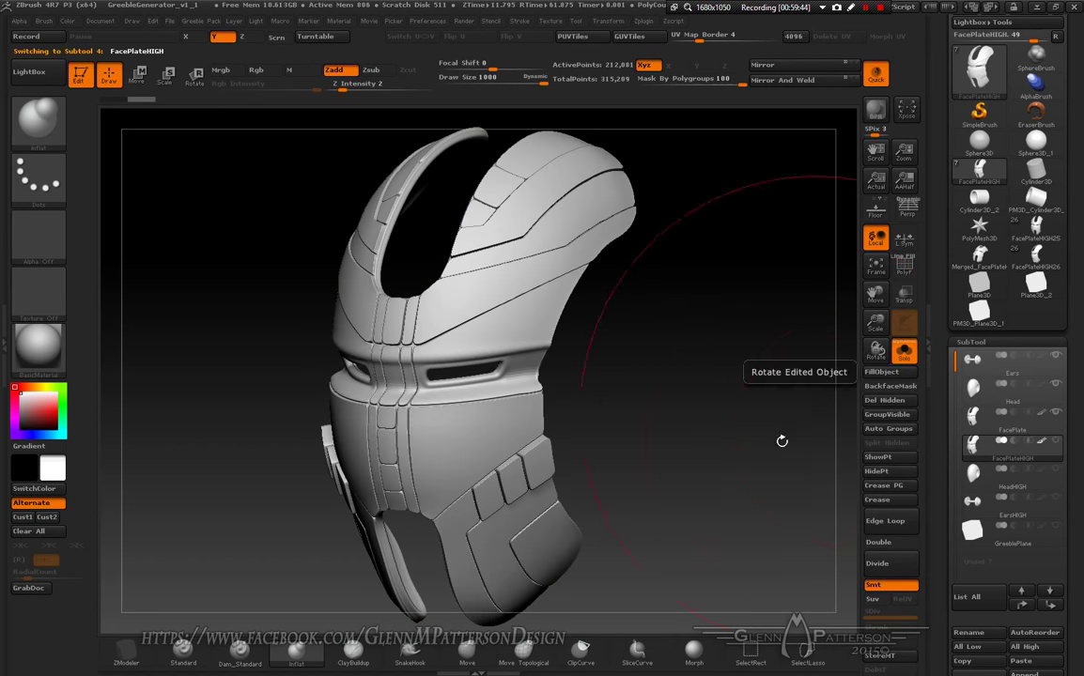
drag(781, 440, 726, 470)
Step: Export the face plate's high-resolution mesh as FacePlateHIGH.obj in the DEMO_GREEBLE_DISPLACEMENT folder
drag(1081, 285, 1082, 406)
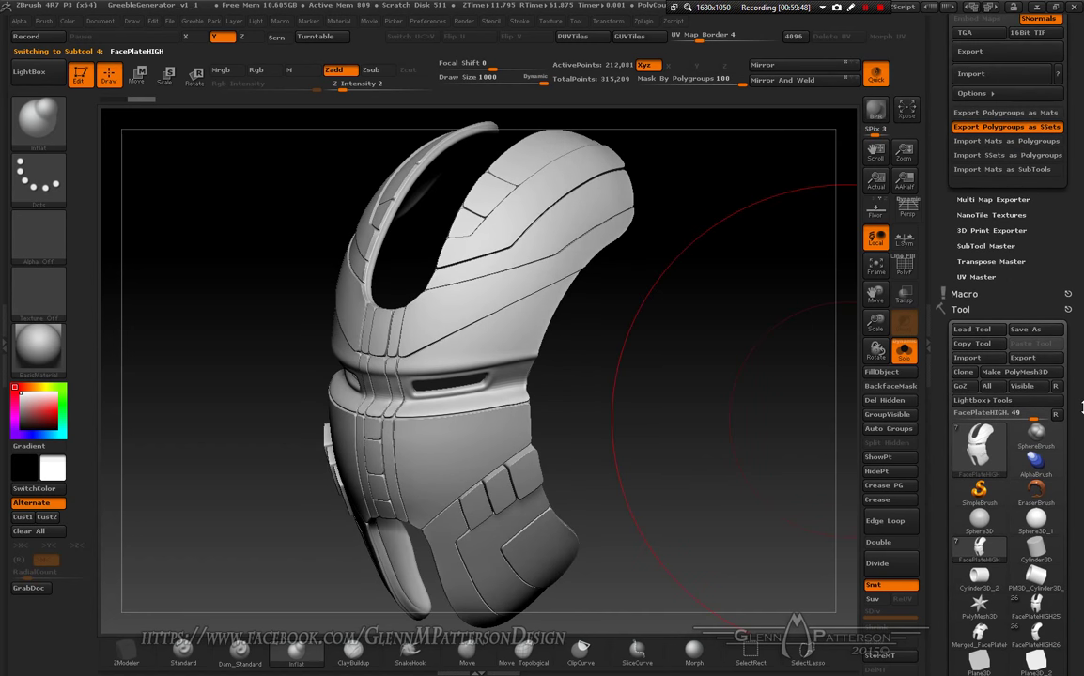
scroll(1080, 406, up, 3)
click(1037, 247)
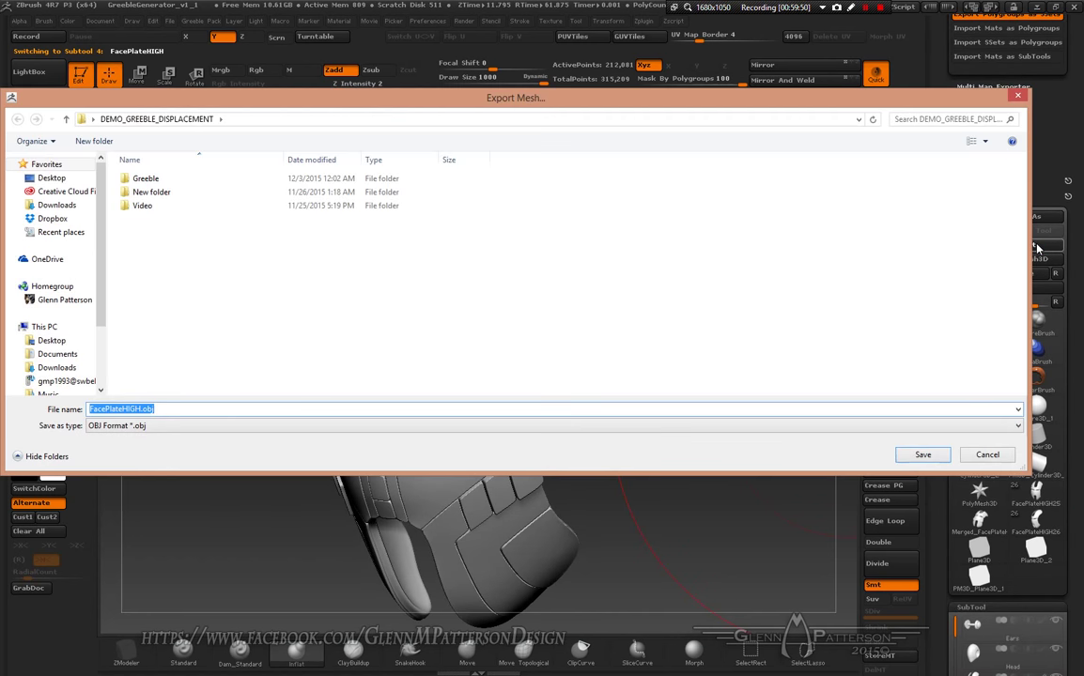
click(917, 455)
Step: Select the HeadHIGH subtool and export it as HeadHIGH.obj in the same folder
scroll(1080, 534, down, 10)
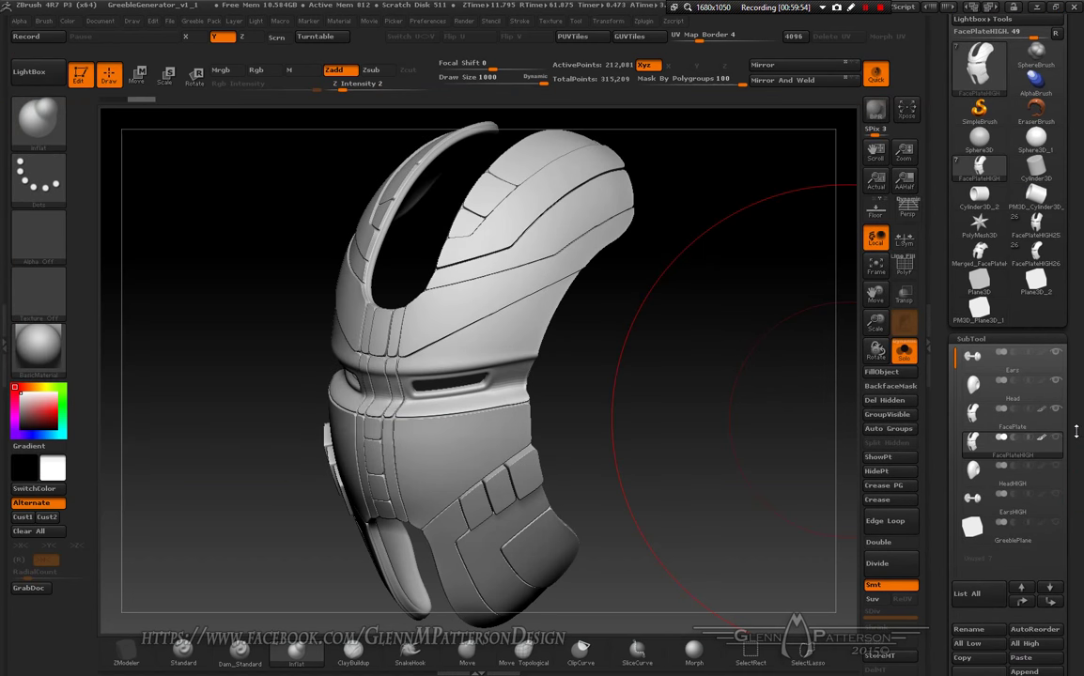
click(1047, 482)
scroll(1034, 122, up, 5)
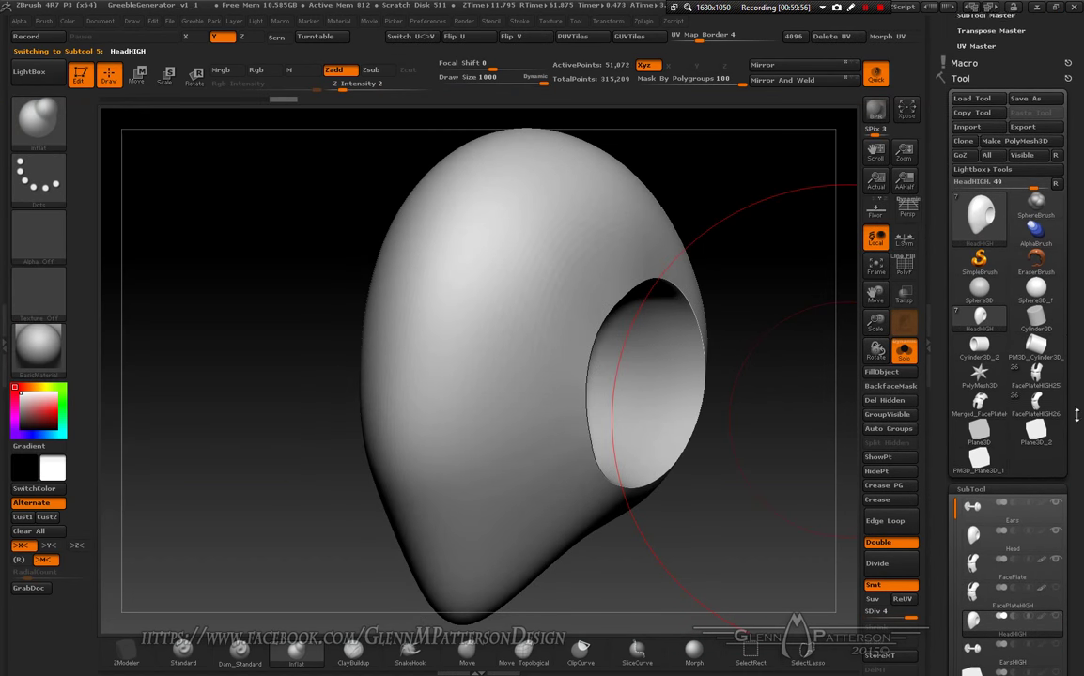
click(1022, 122)
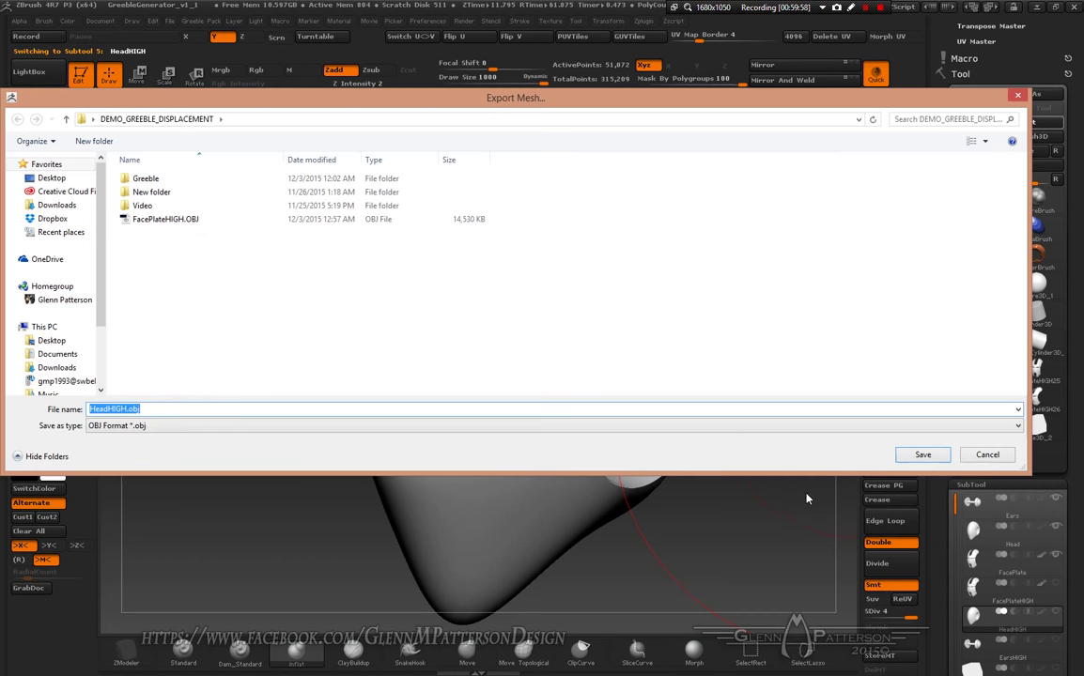
click(909, 456)
Step: Select the EarsHIGH subtool and export it as EarsHIGH.obj in the same folder
click(1041, 647)
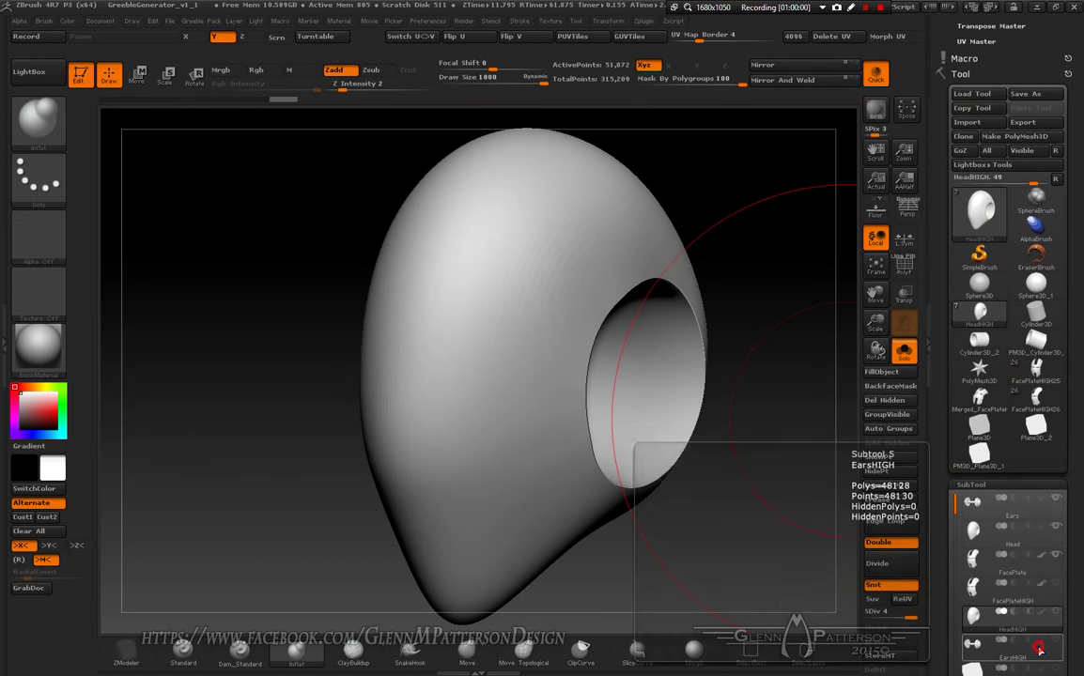
click(1022, 123)
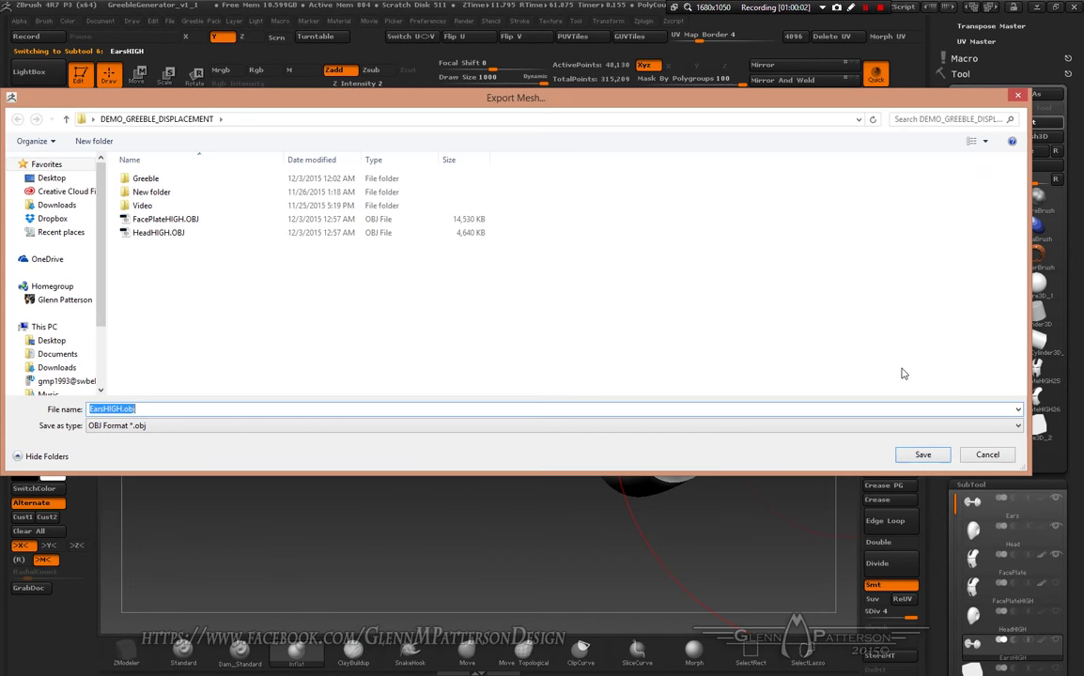
click(922, 455)
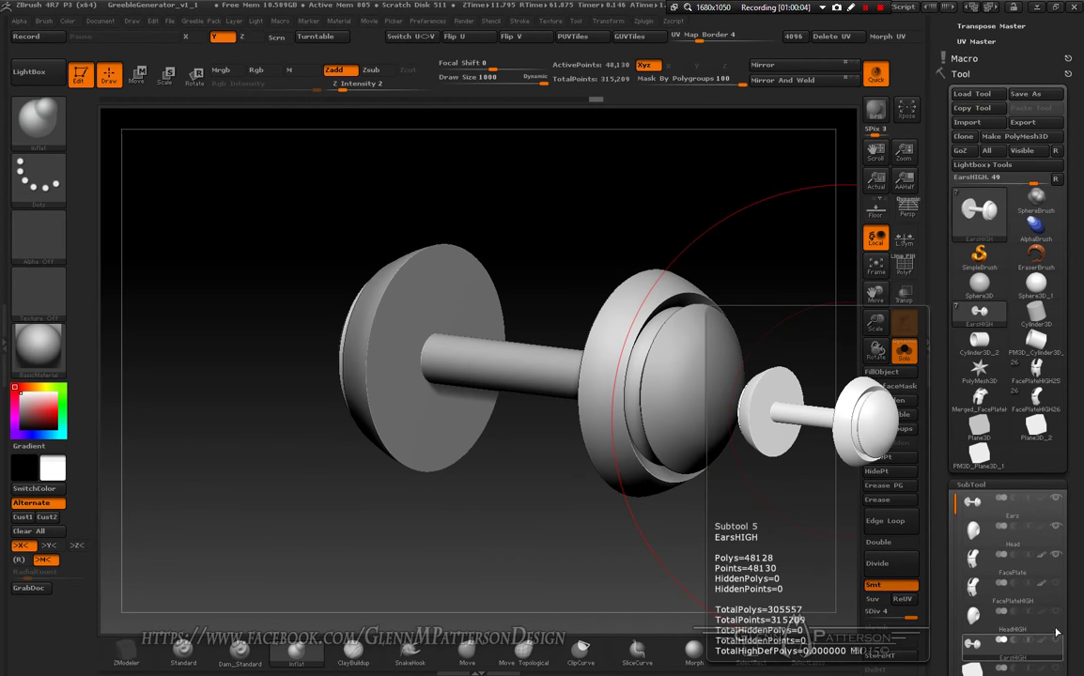
Step: Select the GreeblePlane subtool and export it as GreeblePlane.obj in the same folder
click(1013, 668)
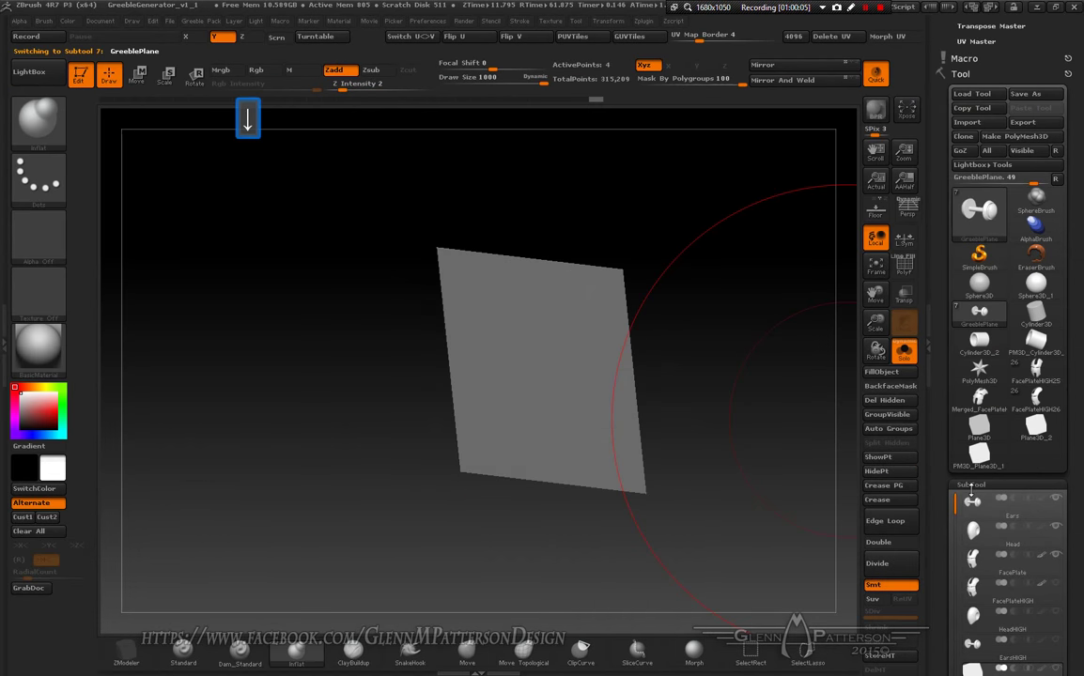
click(1026, 126)
click(1024, 123)
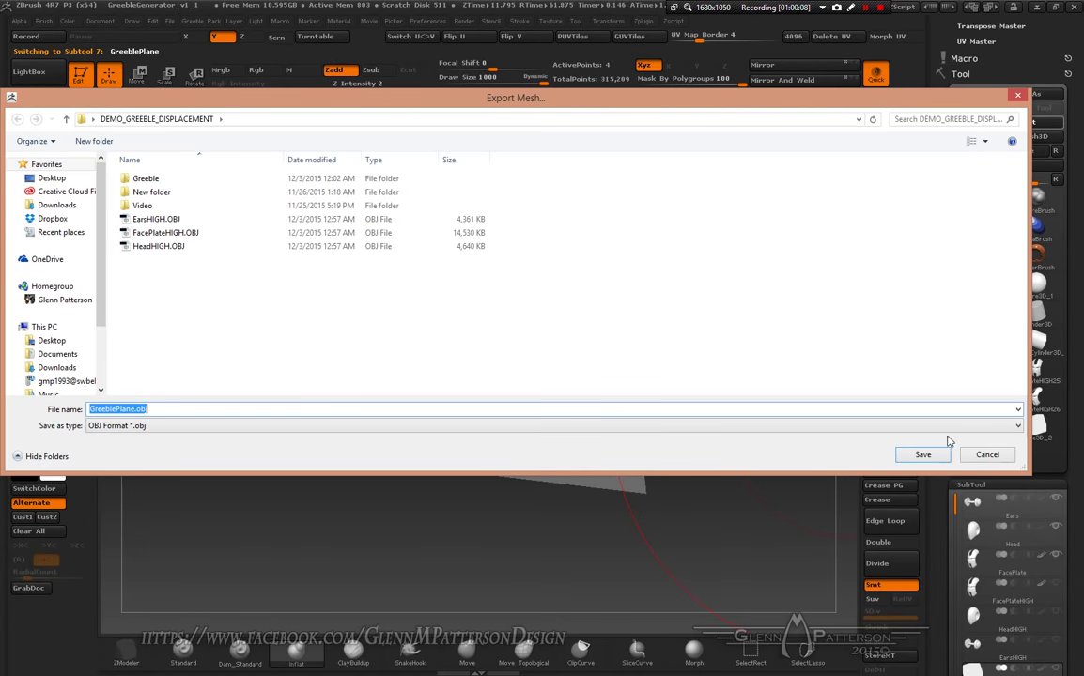
click(920, 456)
mouse_move(711, 552)
mouse_down()
mouse_move(706, 562)
mouse_move(705, 482)
mouse_move(636, 433)
mouse_move(665, 502)
mouse_move(711, 564)
mouse_up()
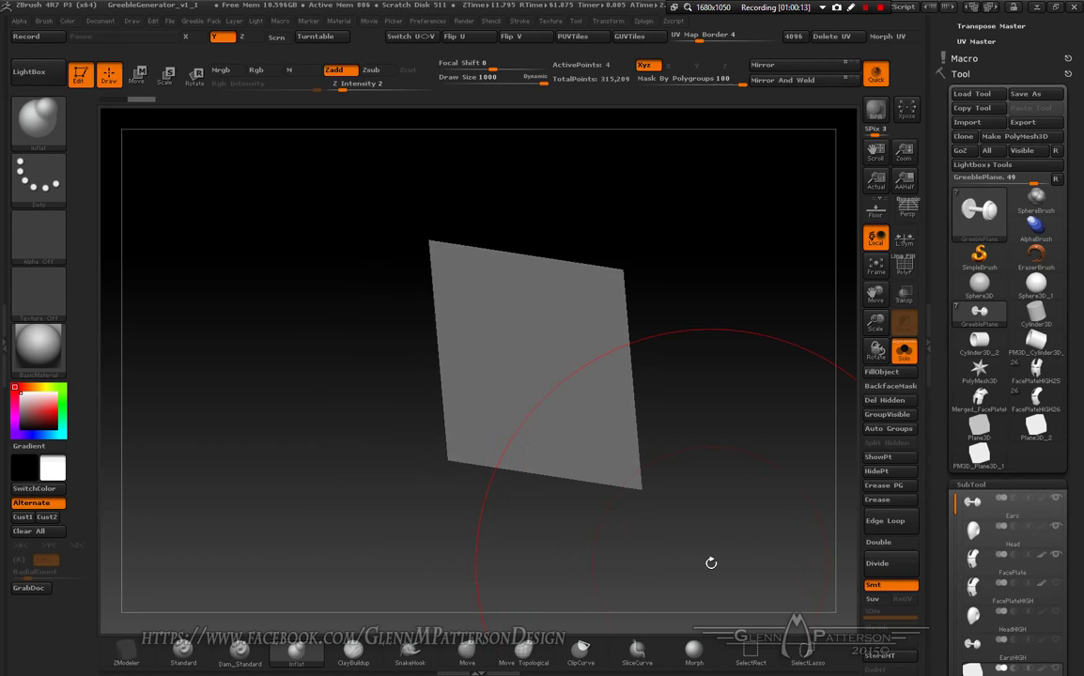
mouse_move(547, 541)
mouse_down()
mouse_move(541, 441)
mouse_move(581, 493)
mouse_move(551, 536)
mouse_up()
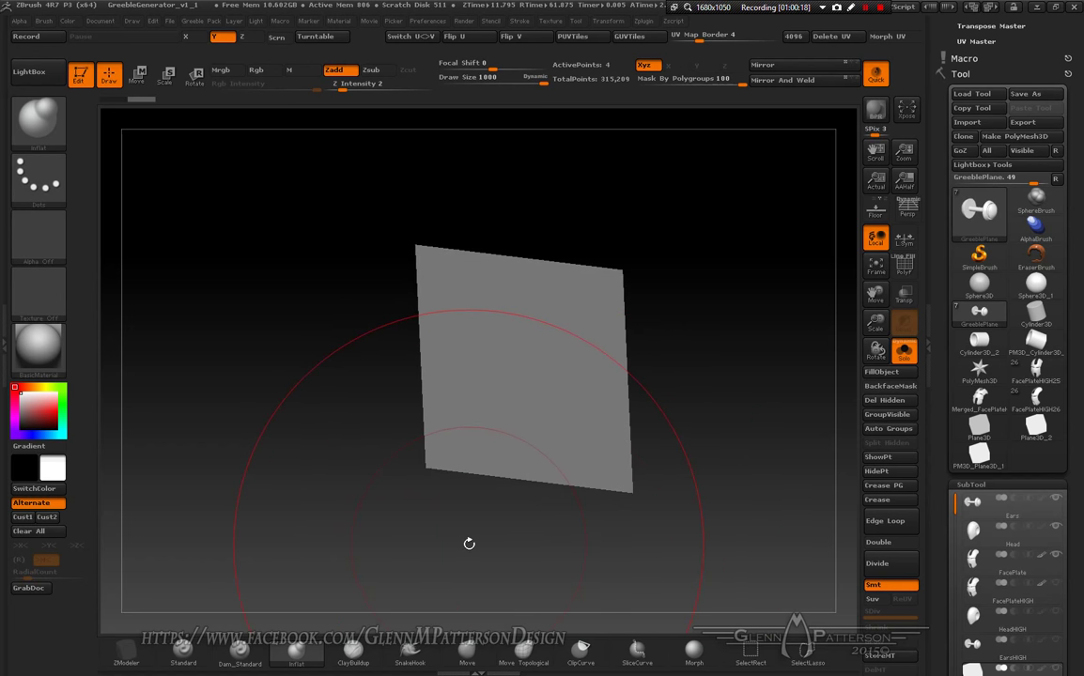
mouse_move(470, 547)
mouse_down()
mouse_move(545, 533)
mouse_move(518, 537)
mouse_move(448, 501)
mouse_move(467, 533)
mouse_up()
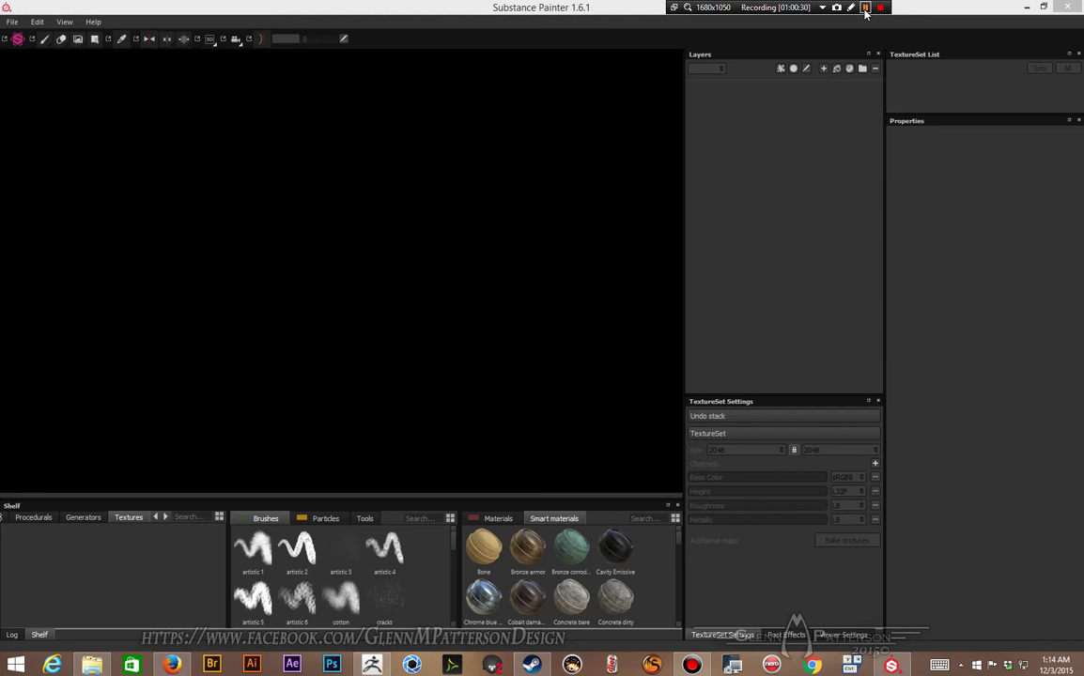
Step: Switch to Substance Painter and start a new project with a document resolution of 2048
click(534, 10)
click(12, 22)
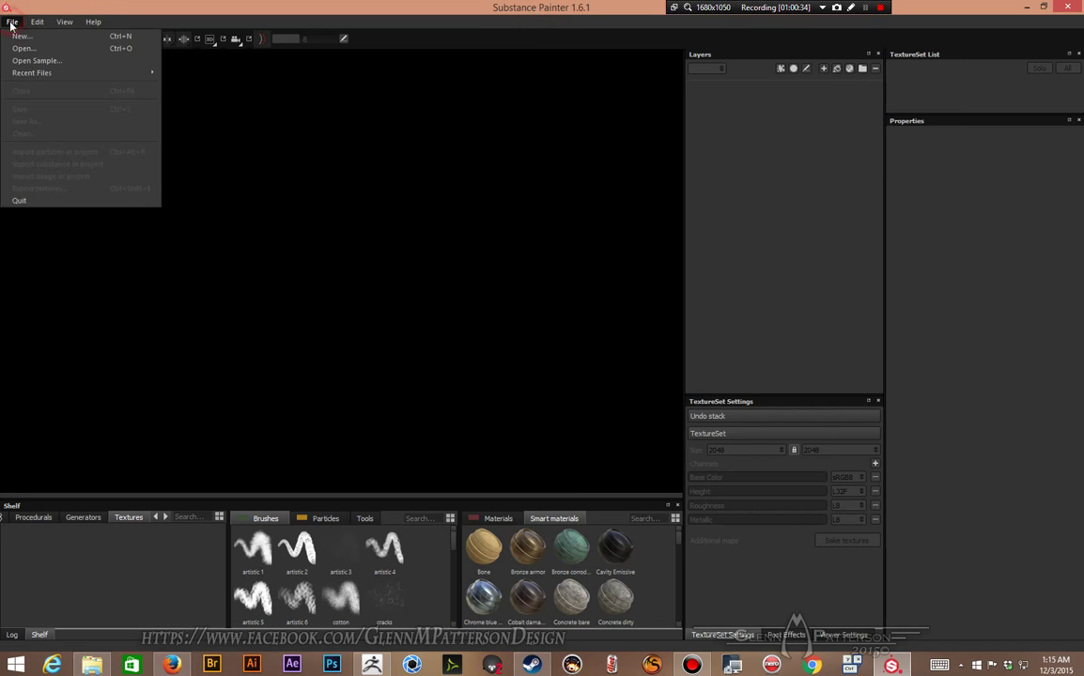
click(19, 37)
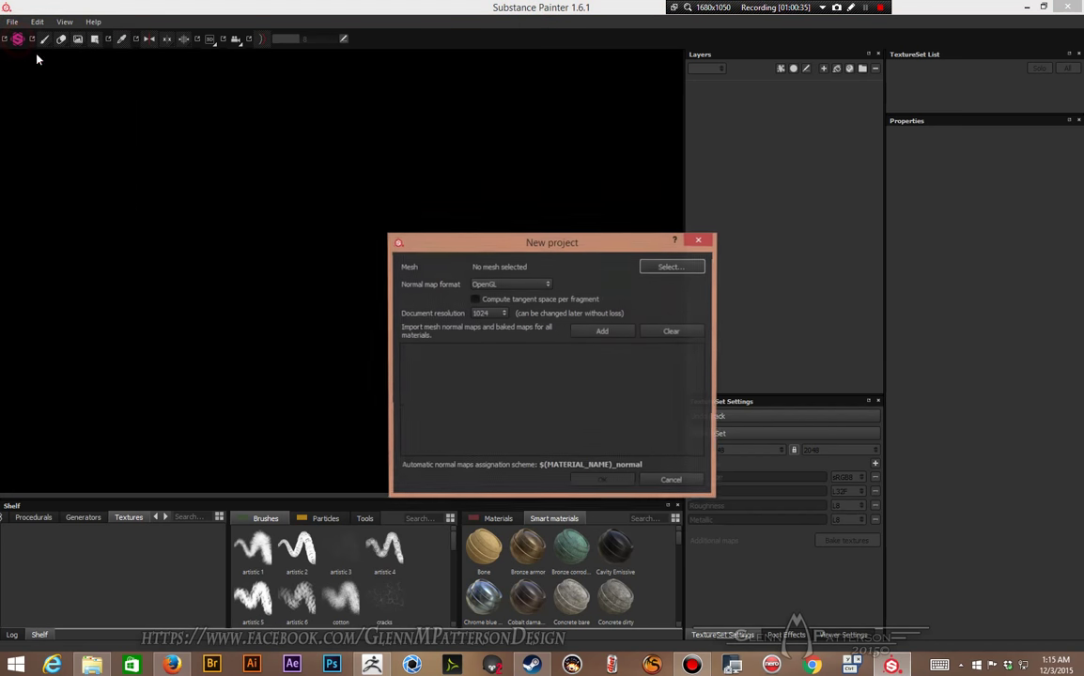
click(488, 314)
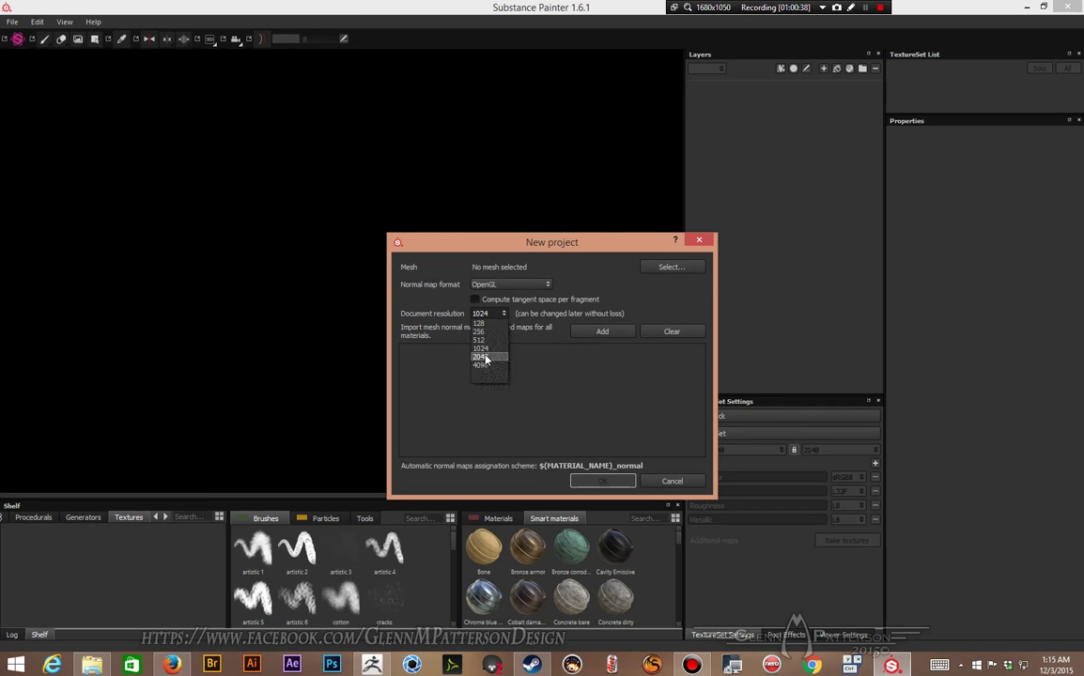
click(483, 357)
Step: Add all seven TIF maps, AO through Shaded, from the Greeble folder to the new project's imported maps
click(606, 333)
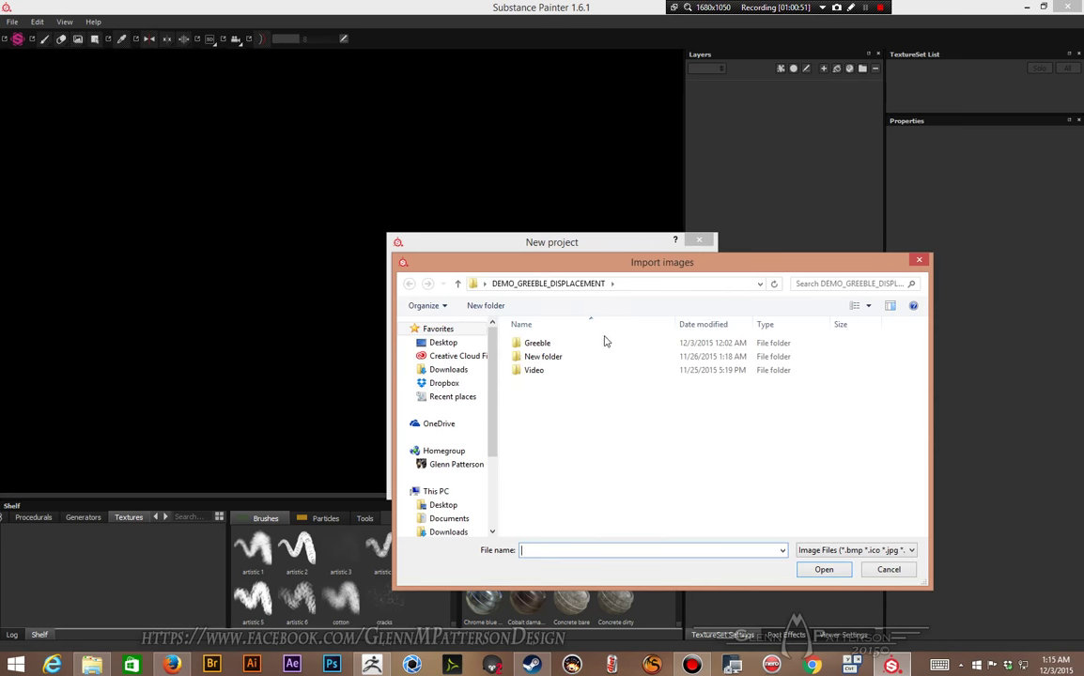
double_click(518, 342)
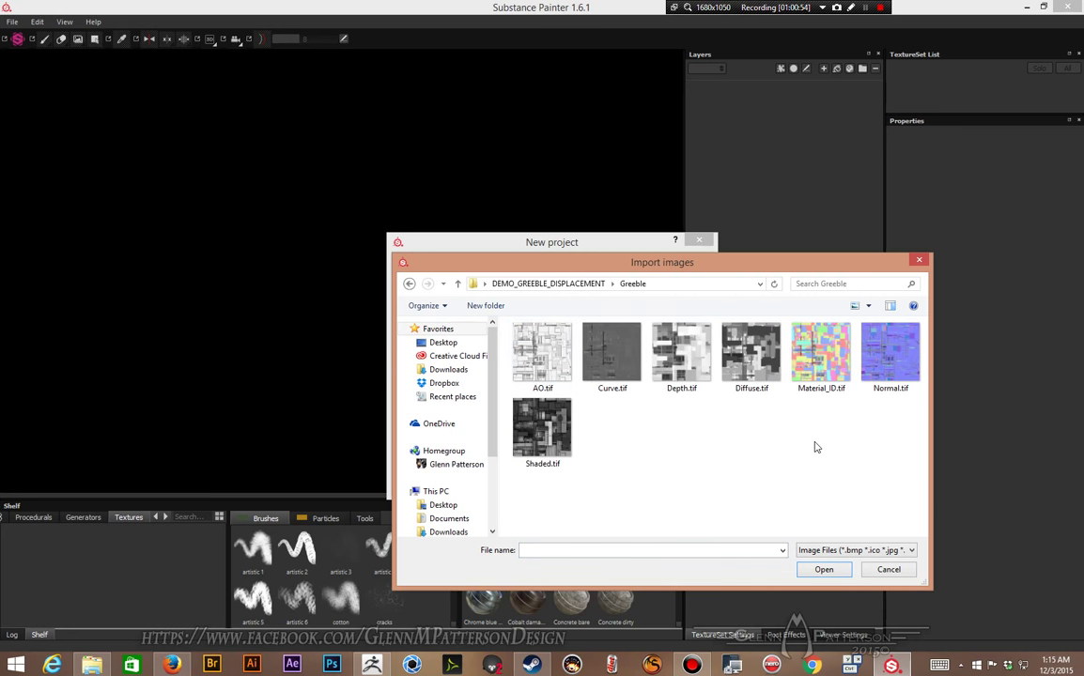
click(543, 369)
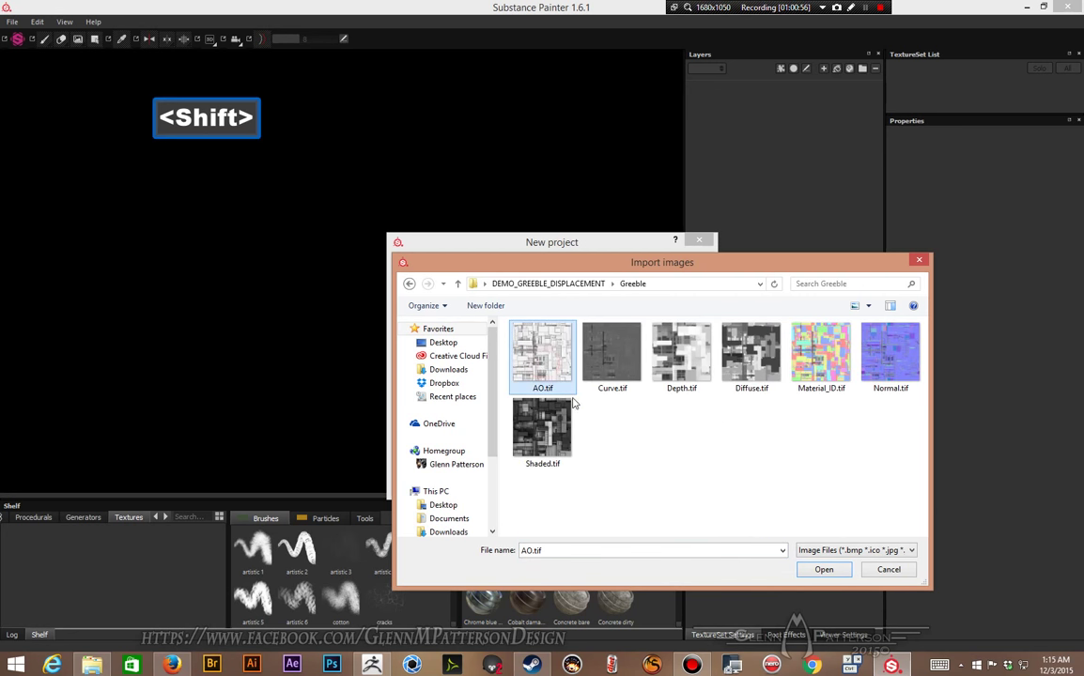
shift+click(542, 430)
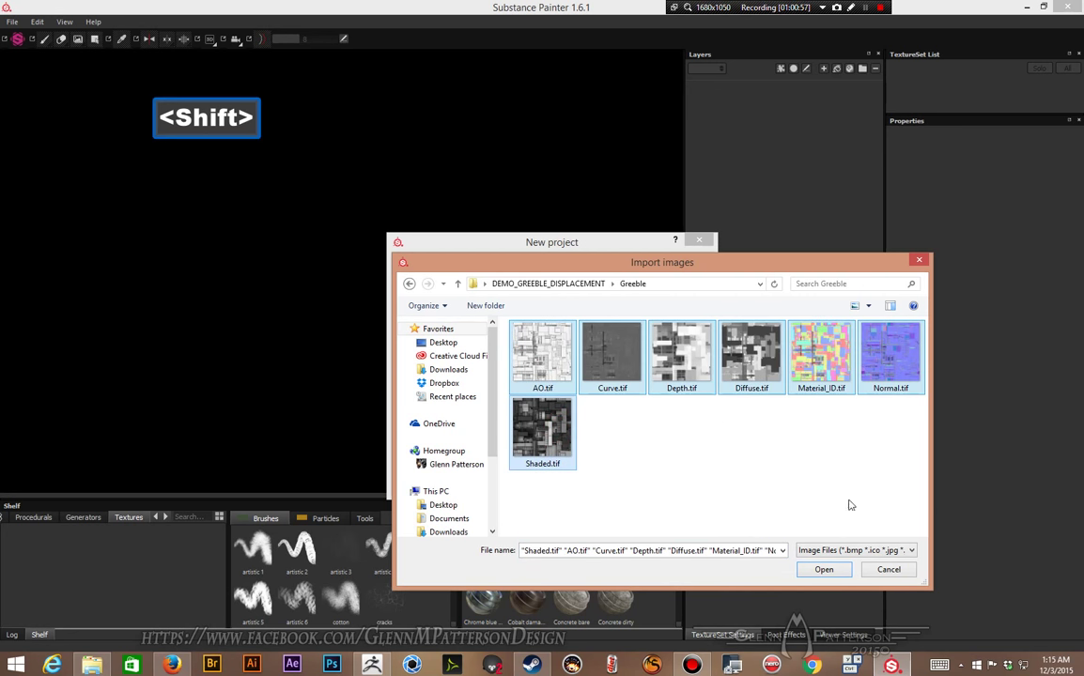
click(823, 571)
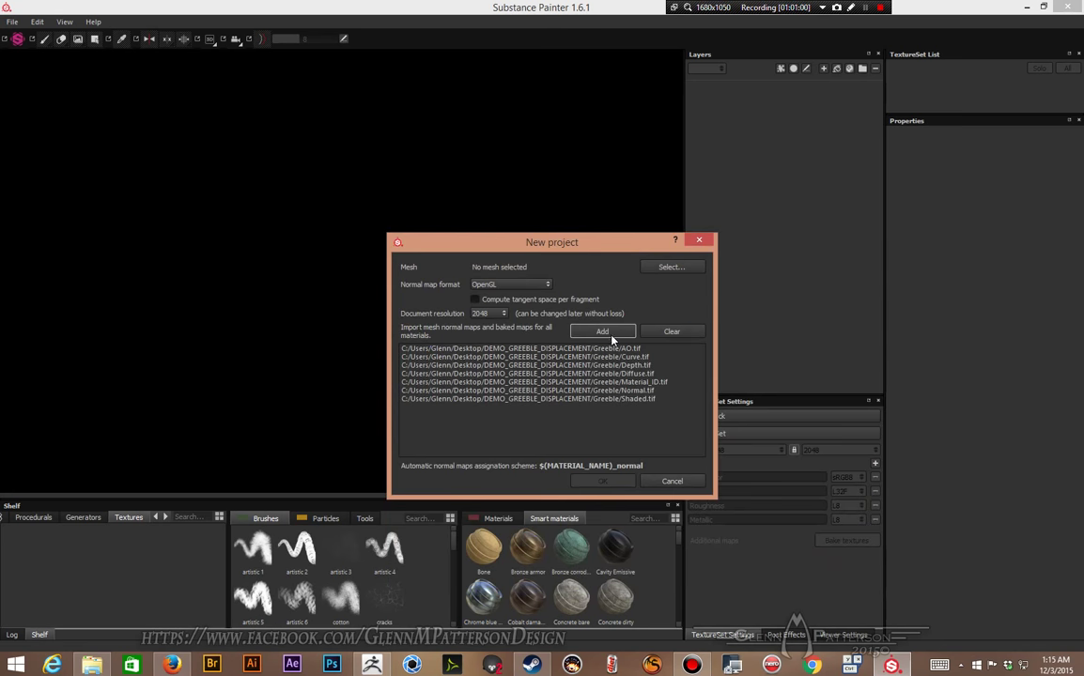
Step: Choose GreeblePlane.OBJ from the DEMO_GREEBLE_DISPLACEMENT folder as the project mesh and create the project
click(672, 268)
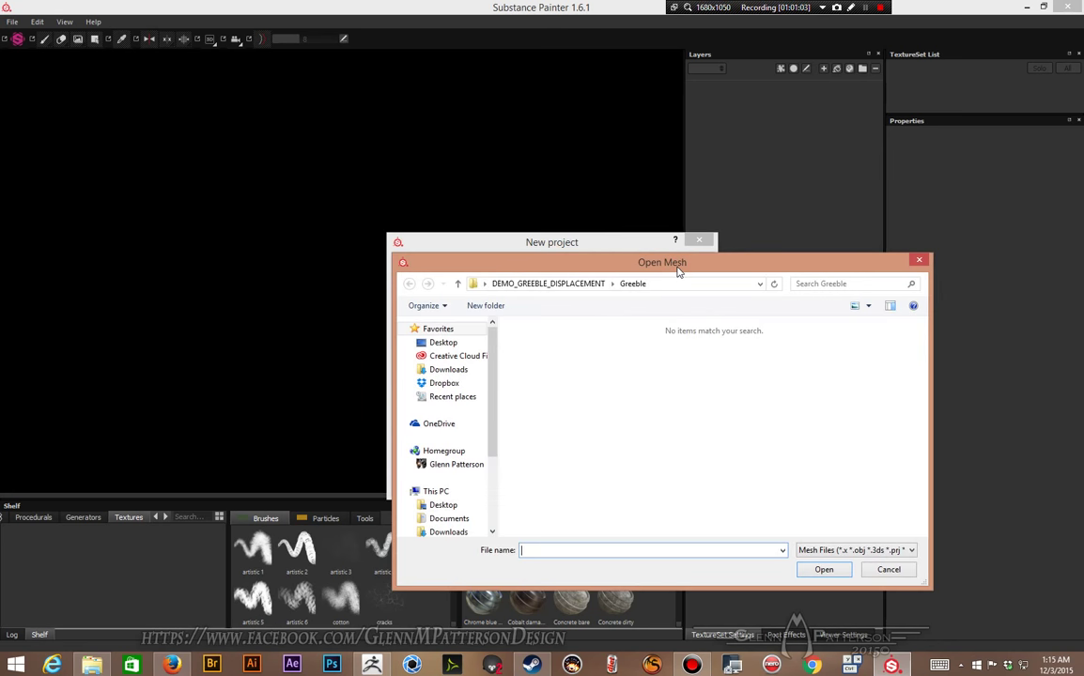
click(551, 284)
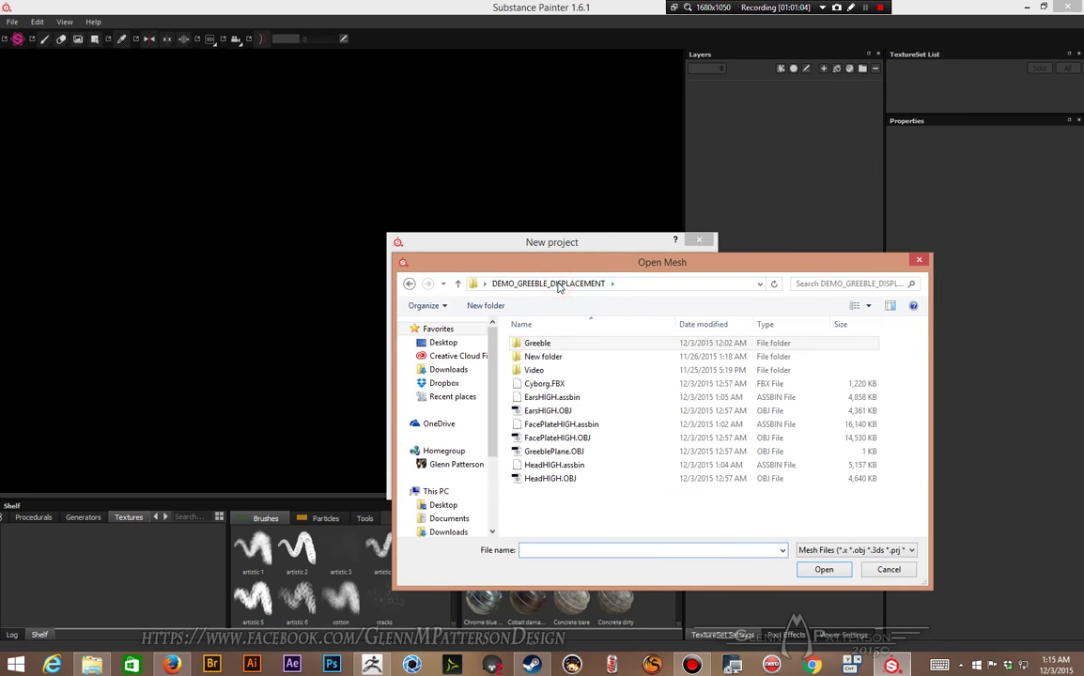
double_click(618, 456)
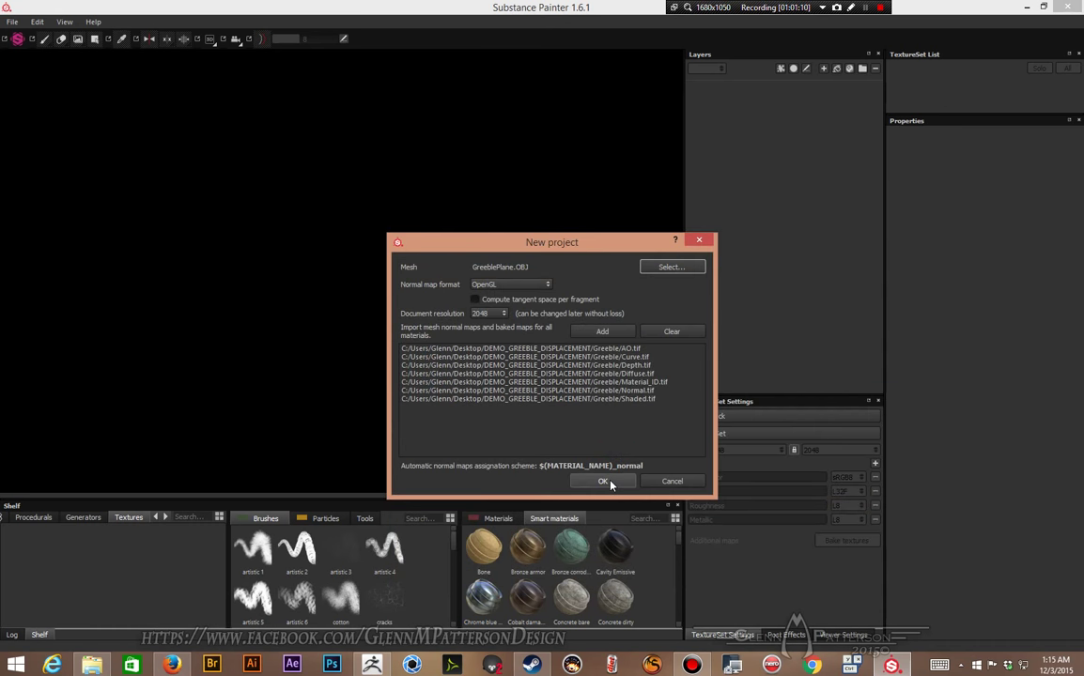
click(604, 480)
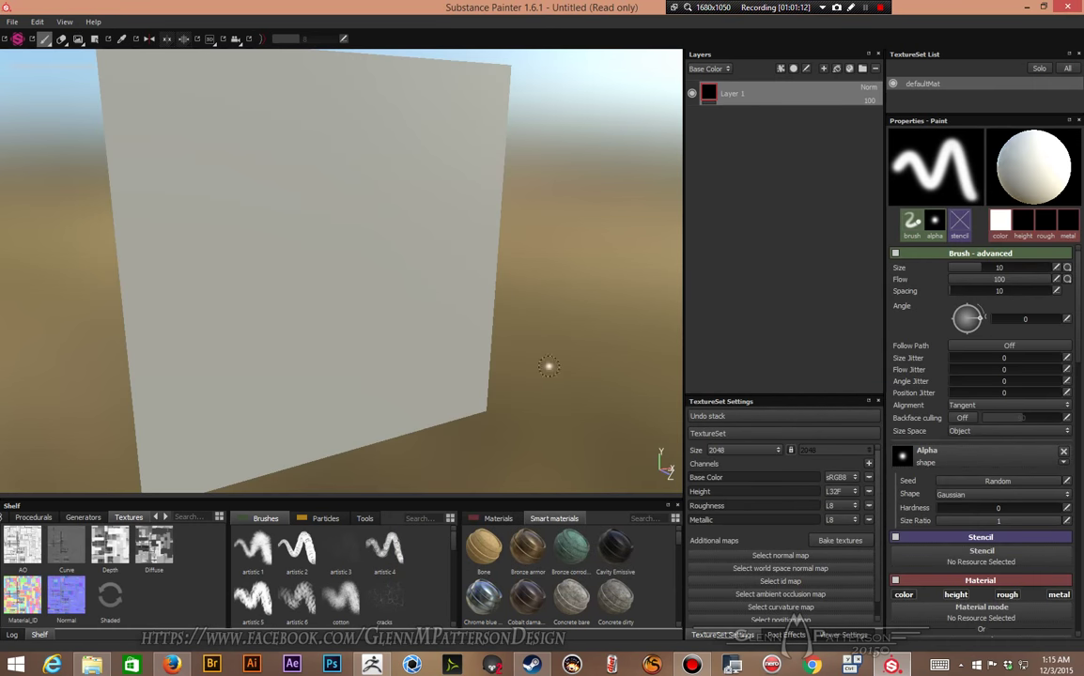
Step: Assign the Normal texture as the plane's normal map and the AO texture as its ambient occlusion map
alt+drag(567, 417, 489, 390)
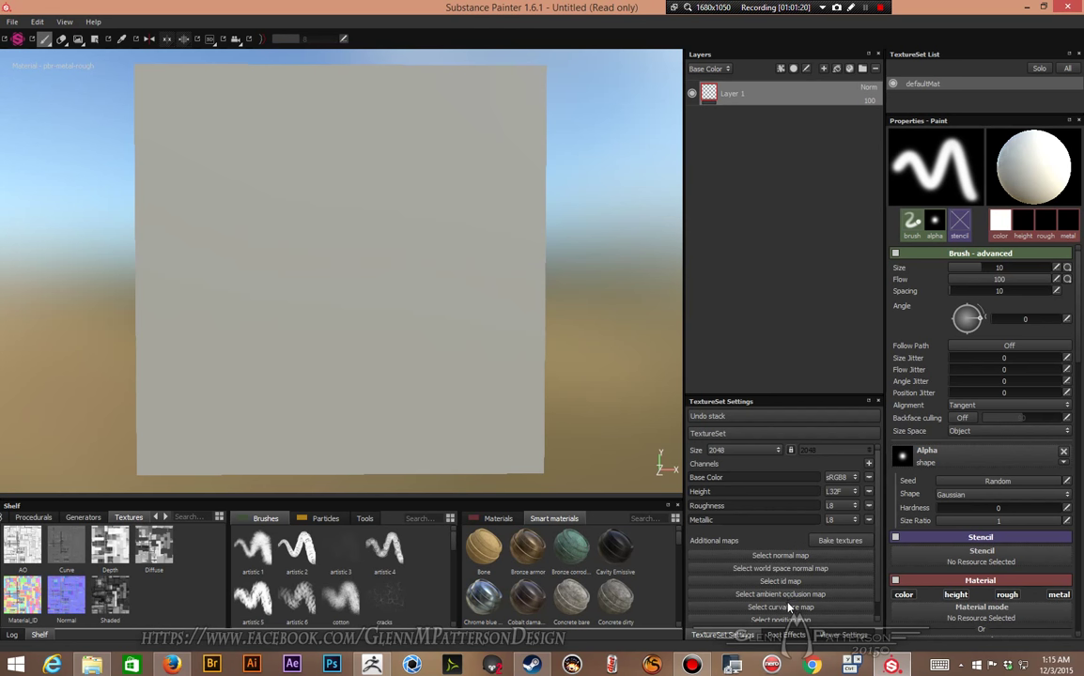
scroll(791, 578, down, 1)
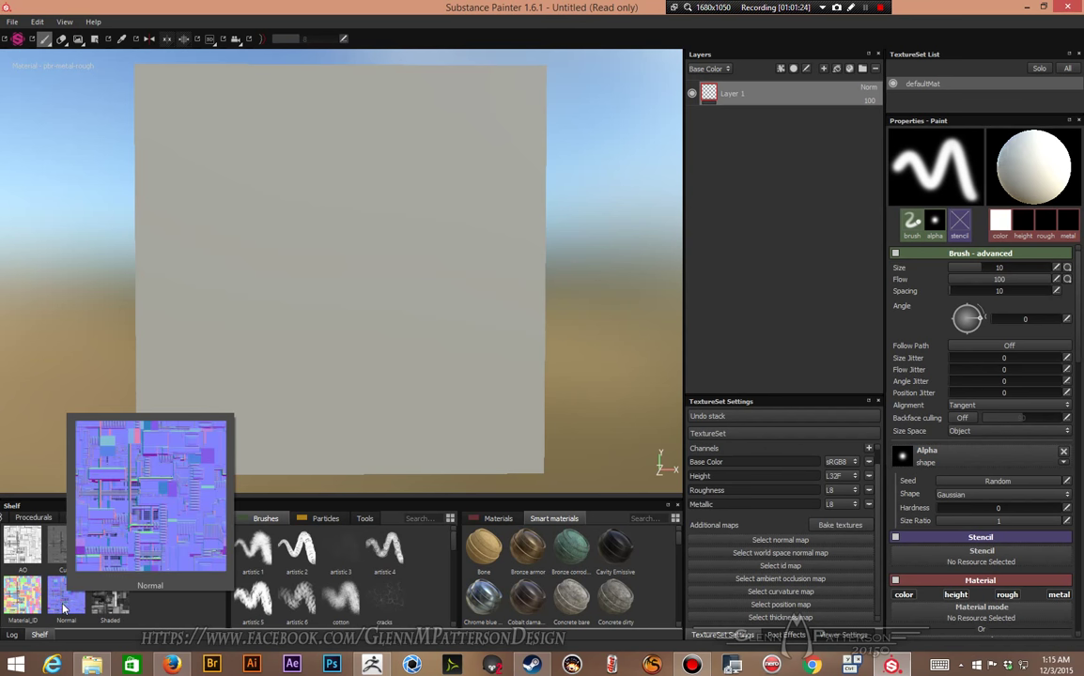
drag(65, 595, 770, 543)
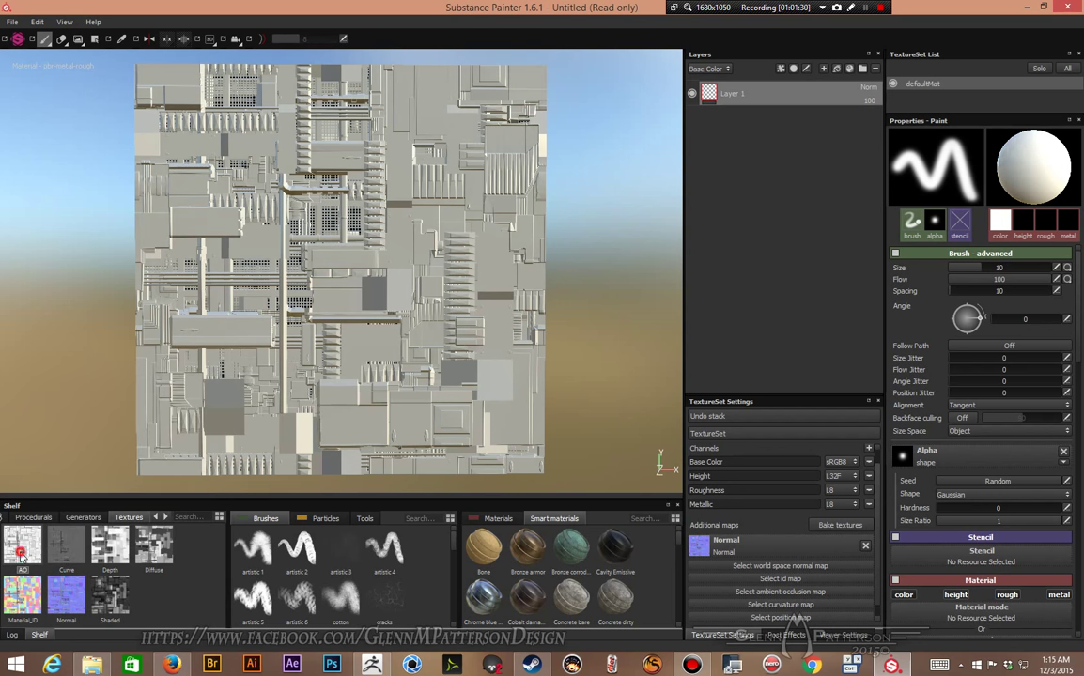
mouse_move(24, 557)
mouse_down()
mouse_move(651, 544)
mouse_move(725, 595)
mouse_up()
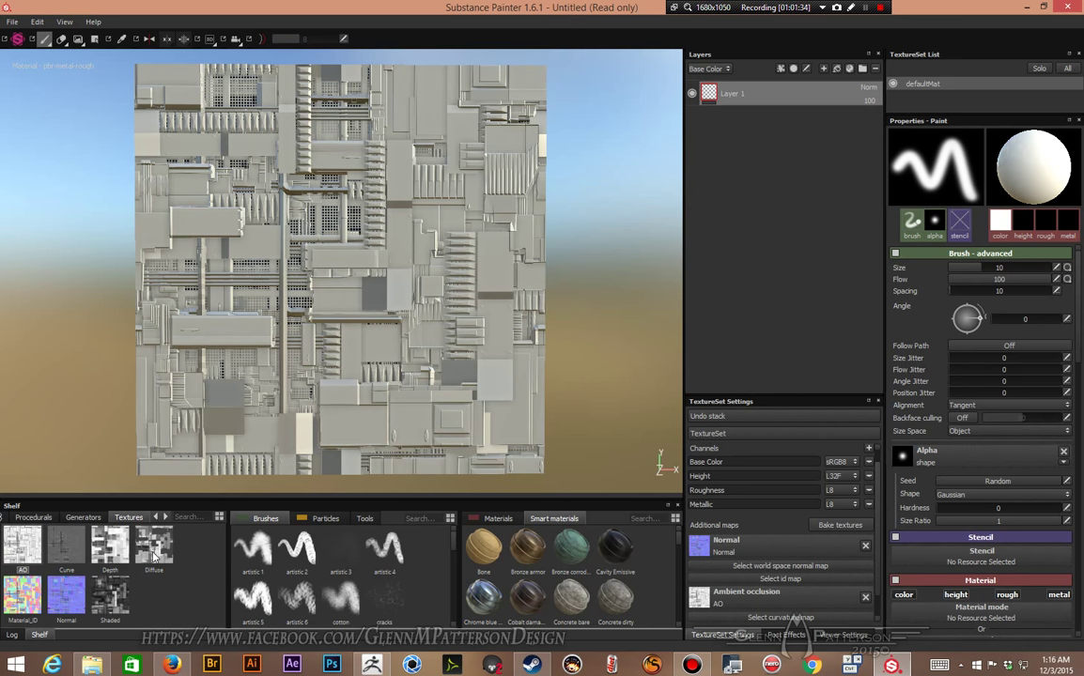
Step: Assign the Material_ID texture as the ID map and the Curve texture as the curvature map
mouse_move(154, 556)
mouse_move(19, 606)
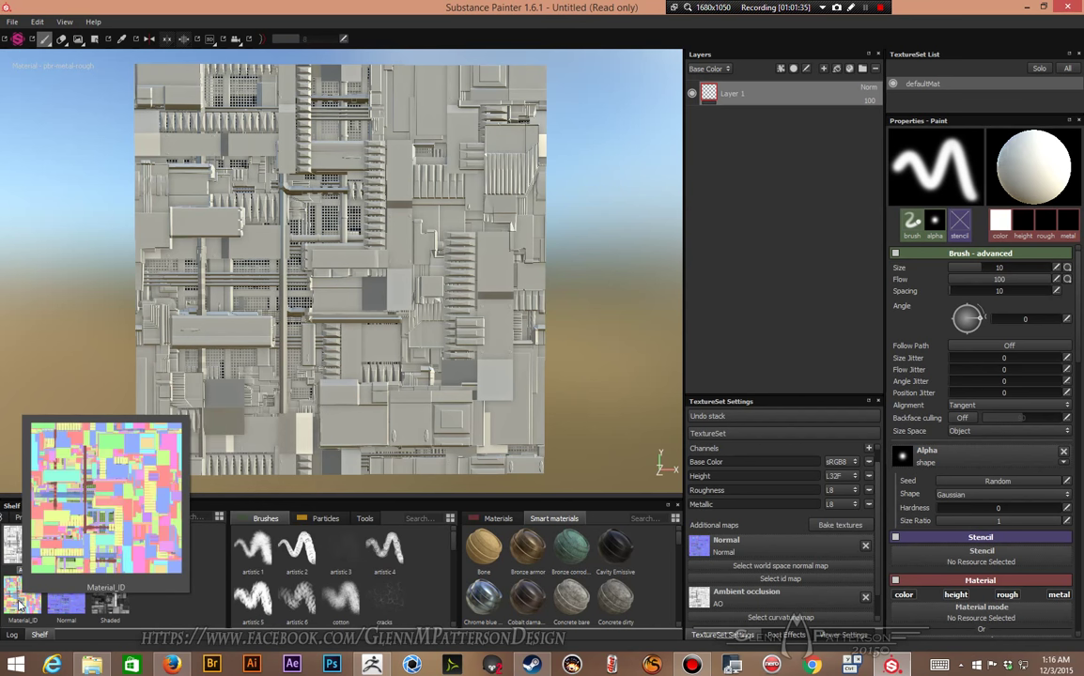
drag(23, 596, 730, 571)
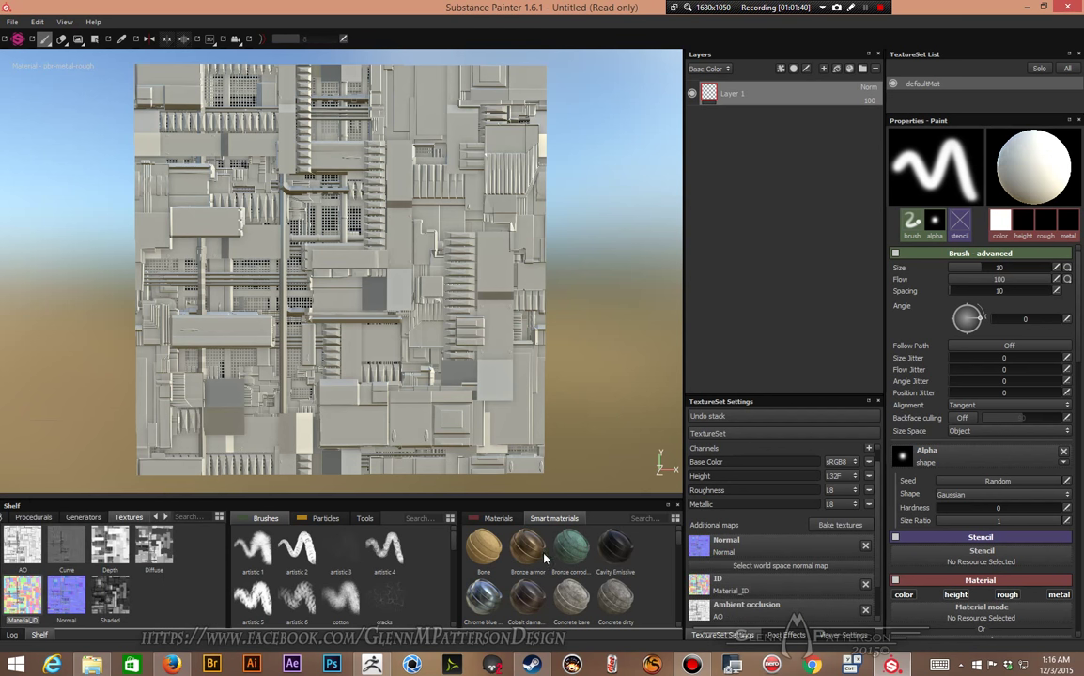
scroll(833, 602, down, 1)
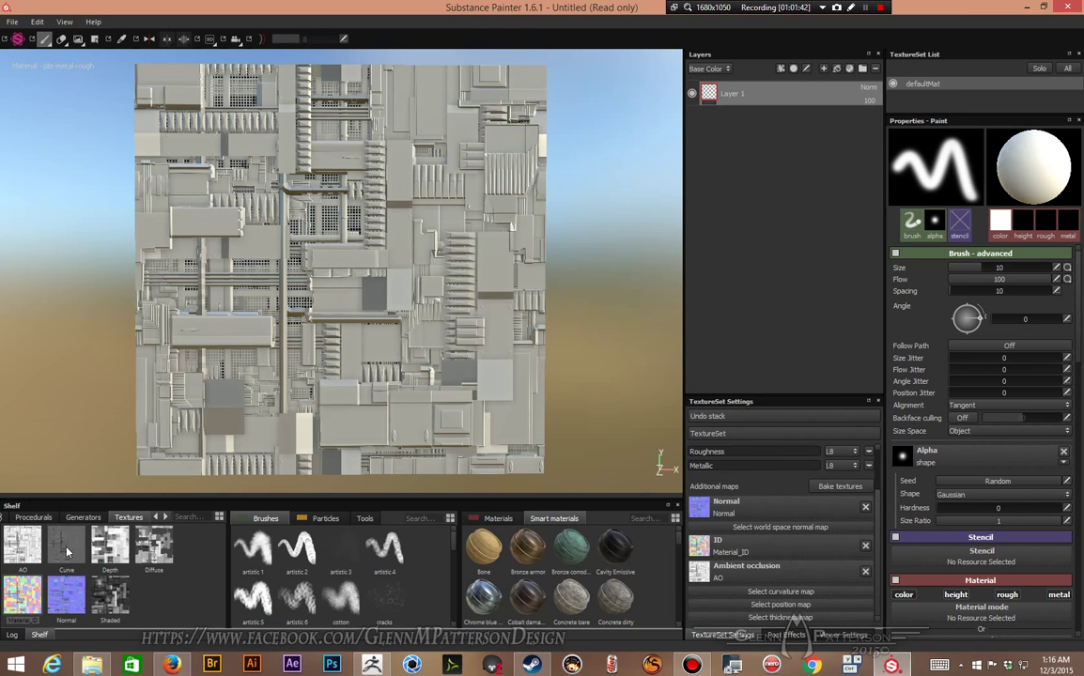
drag(66, 552, 768, 597)
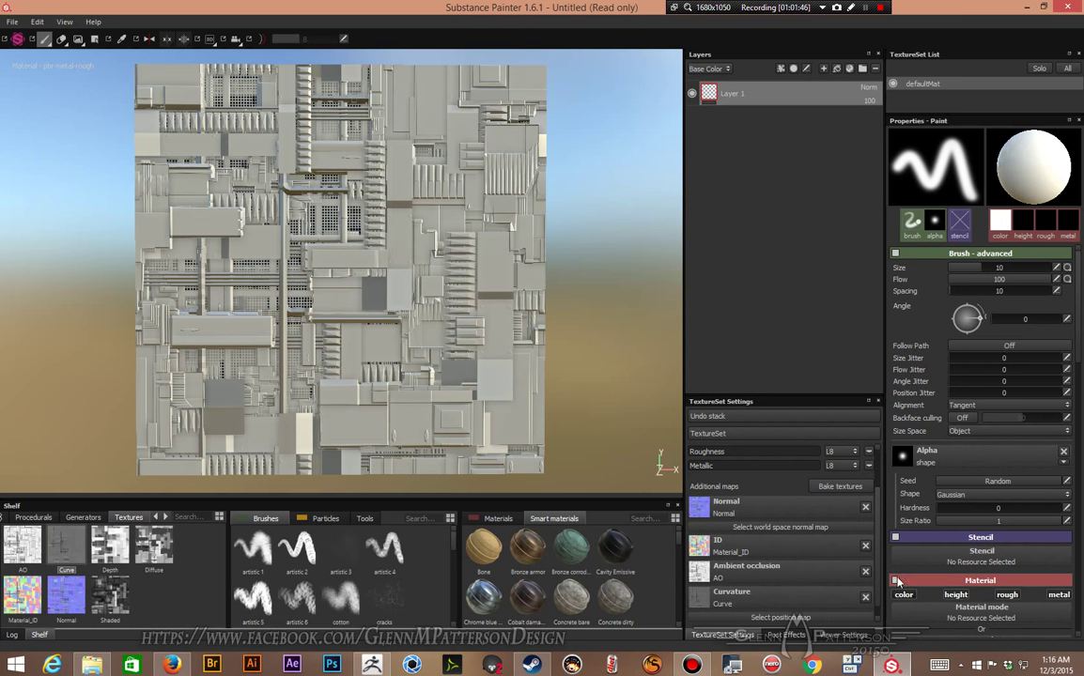
scroll(760, 505, down, 1)
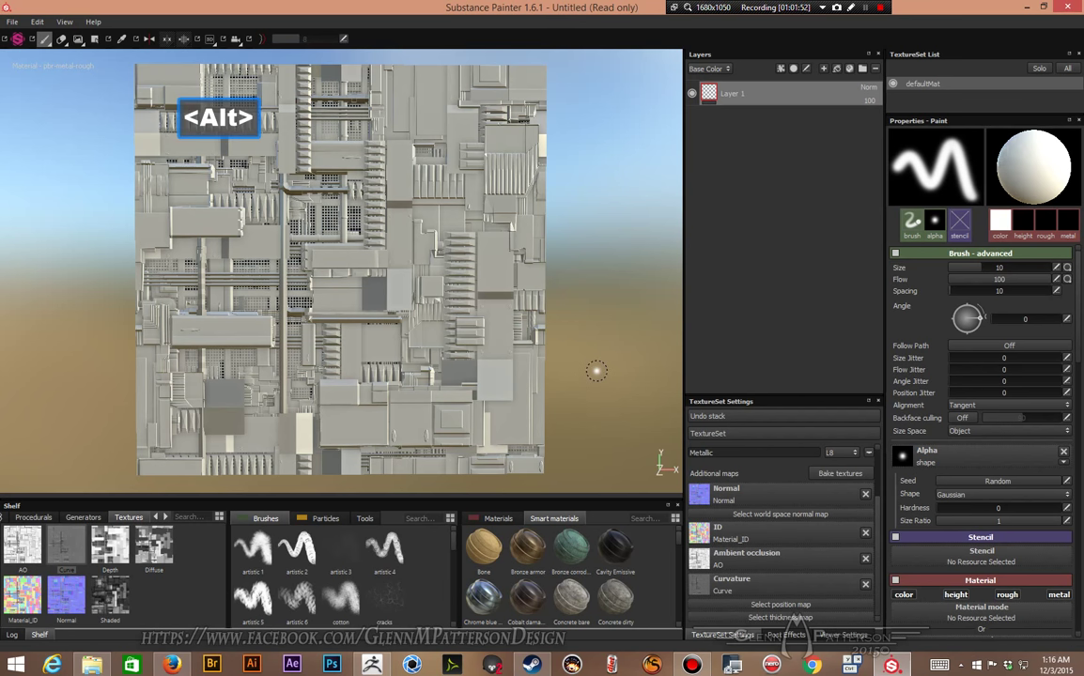
mouse_move(597, 371)
alt+mouse_down()
mouse_move(487, 368)
mouse_move(448, 280)
mouse_move(538, 363)
mouse_move(593, 360)
mouse_move(588, 369)
alt+mouse_up()
mouse_move(588, 370)
shift+right_down()
mouse_move(509, 368)
mouse_move(612, 377)
mouse_move(565, 387)
mouse_move(577, 390)
shift+right_up()
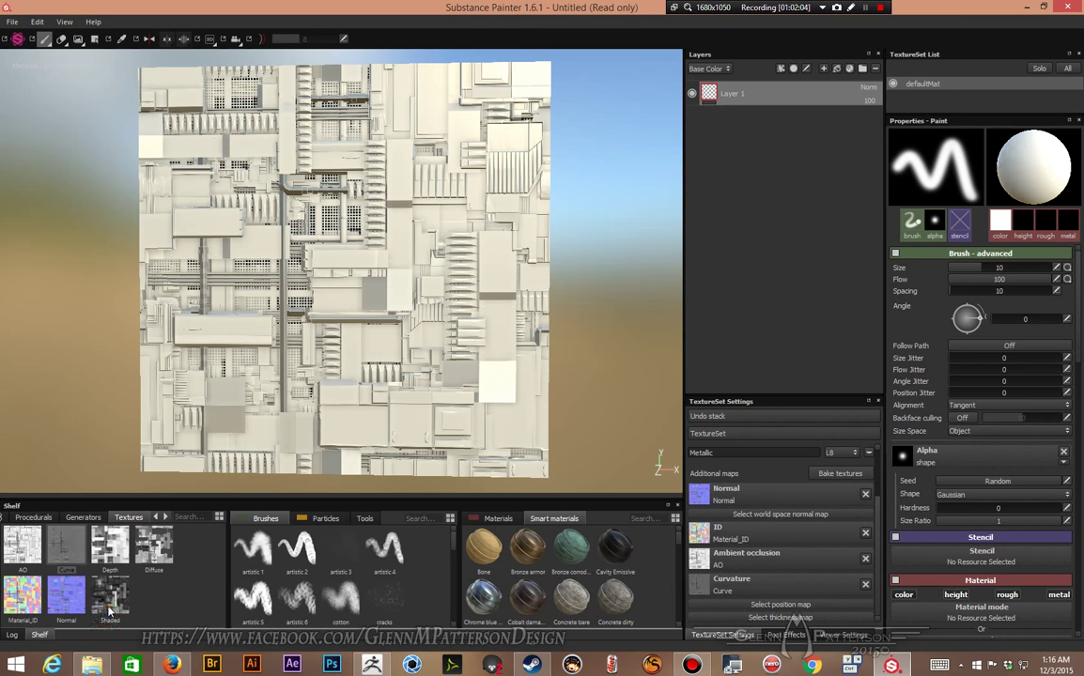
Step: Add a fill effect to Layer 1
mouse_move(109, 611)
mouse_down()
mouse_move(661, 179)
mouse_move(214, 506)
mouse_move(110, 611)
mouse_up()
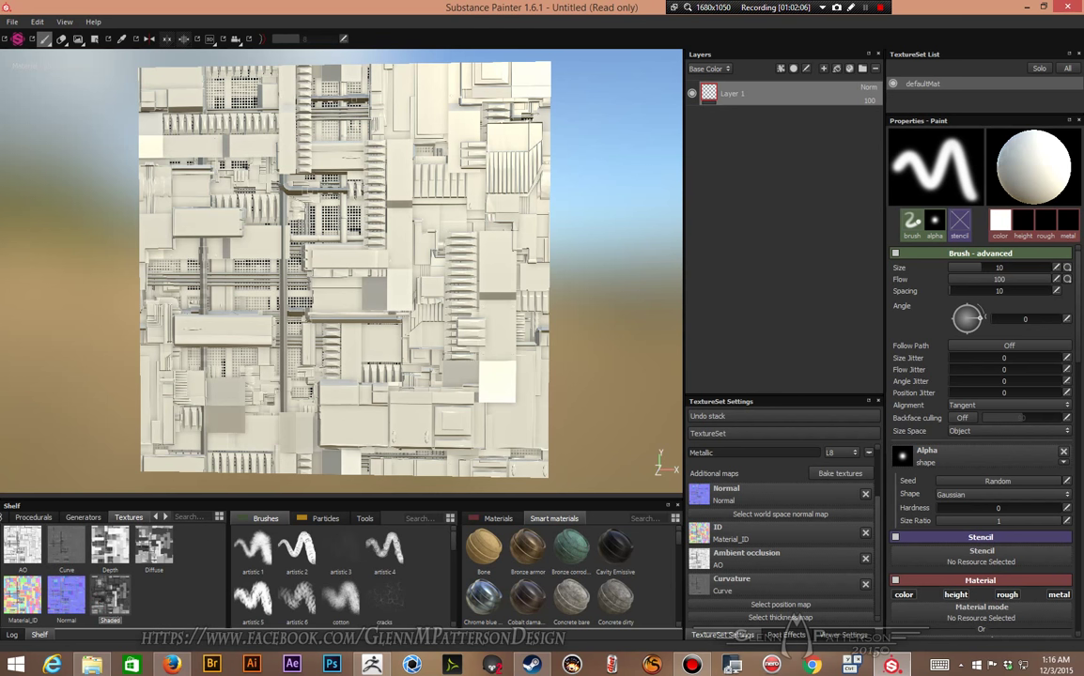
right_click(773, 93)
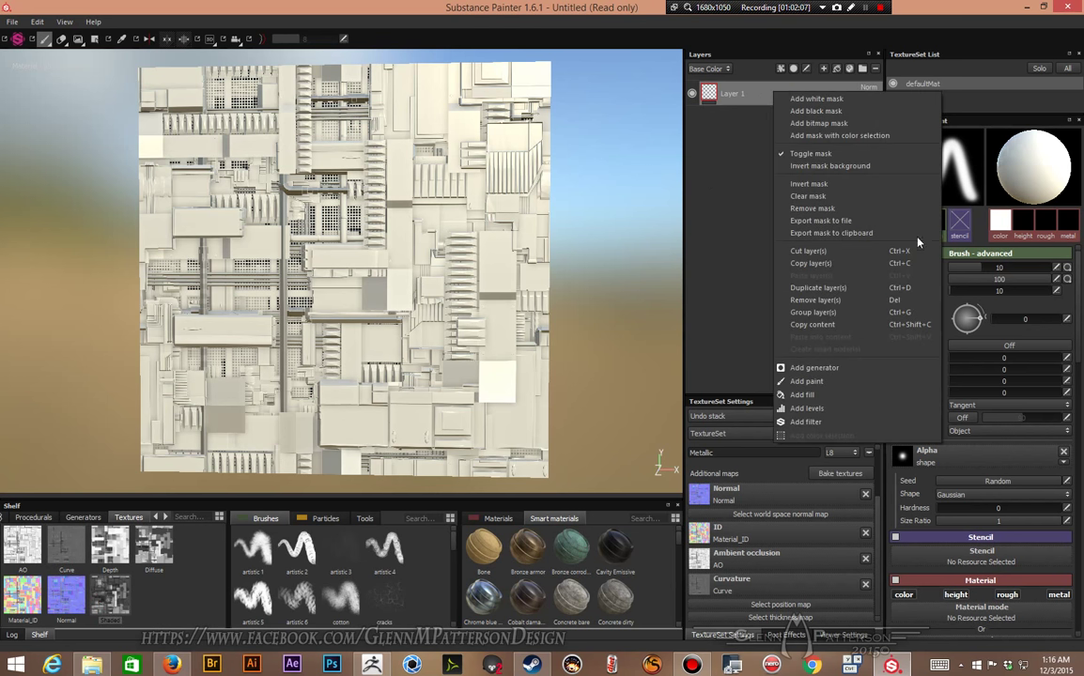
click(806, 396)
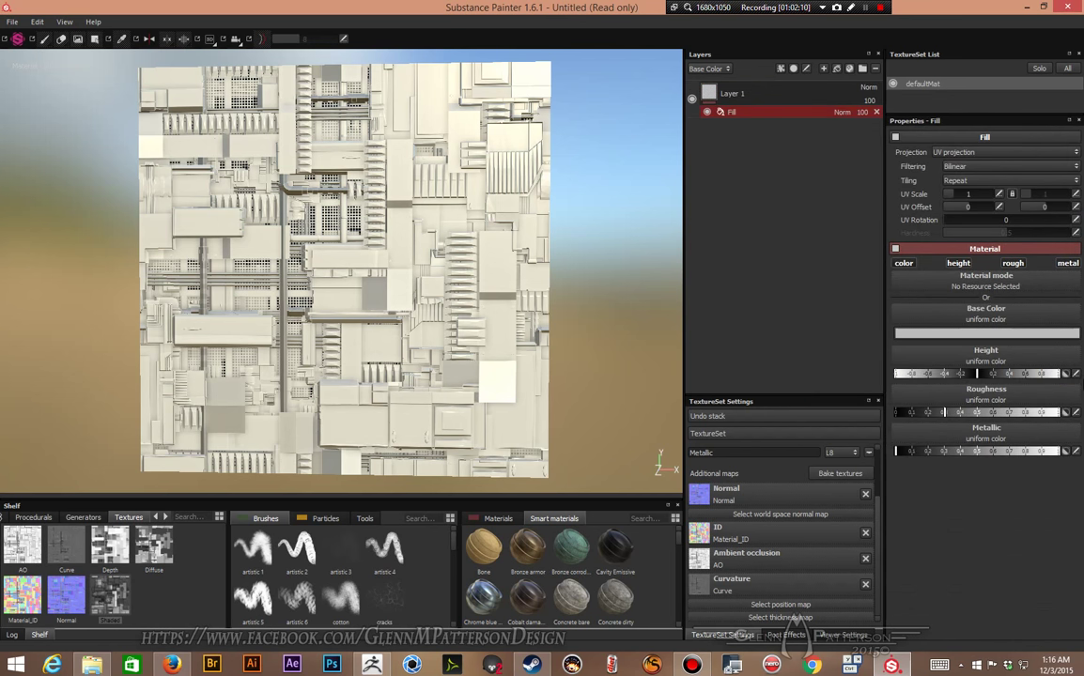
Step: Turn off the fill's height, rough and metal channels and use the Shaded texture as its base color
click(958, 263)
click(1013, 263)
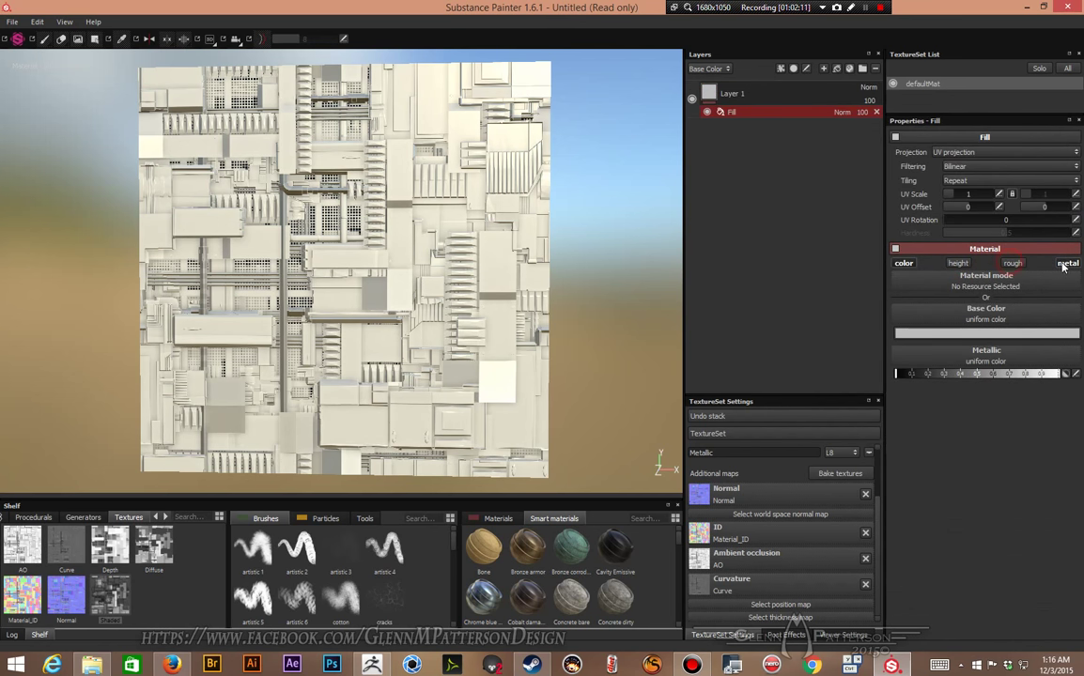
click(1068, 263)
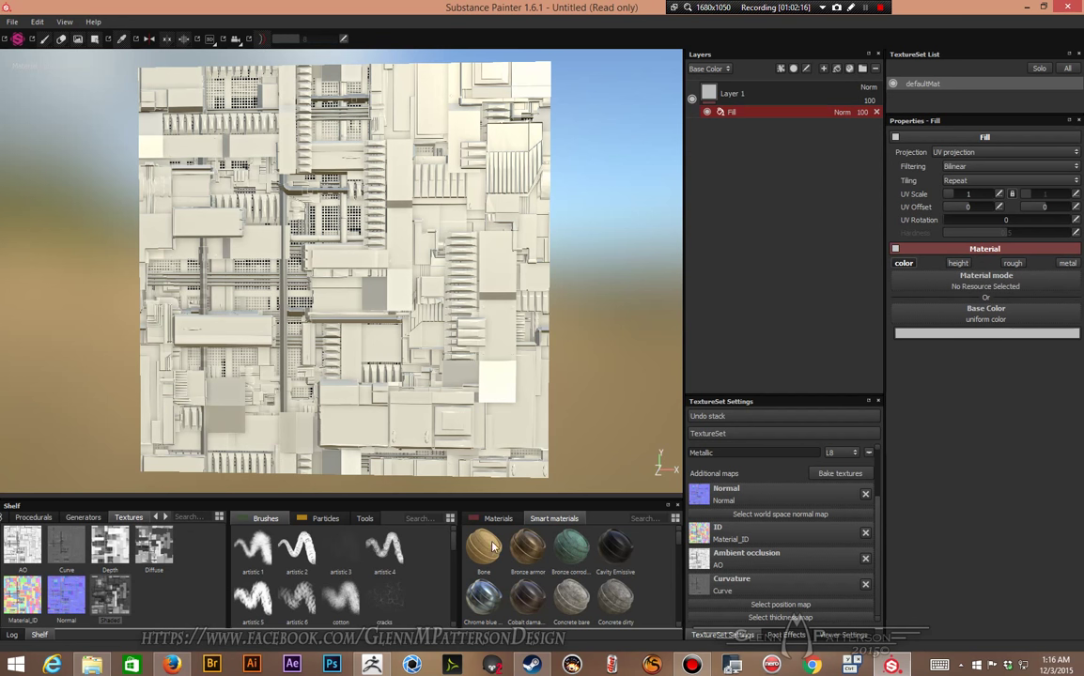
mouse_move(101, 606)
mouse_down()
mouse_move(115, 540)
mouse_move(925, 268)
mouse_move(813, 216)
mouse_move(964, 318)
mouse_up()
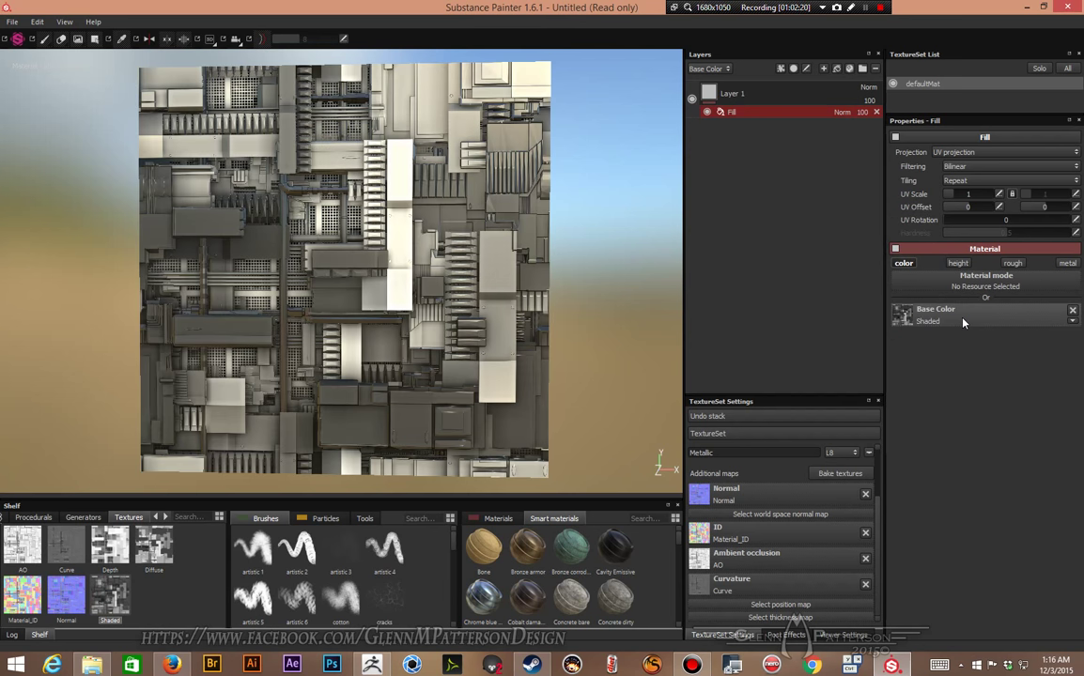
Step: Enable the fill's height channel and assign the Depth texture to it
alt+drag(589, 336, 527, 314)
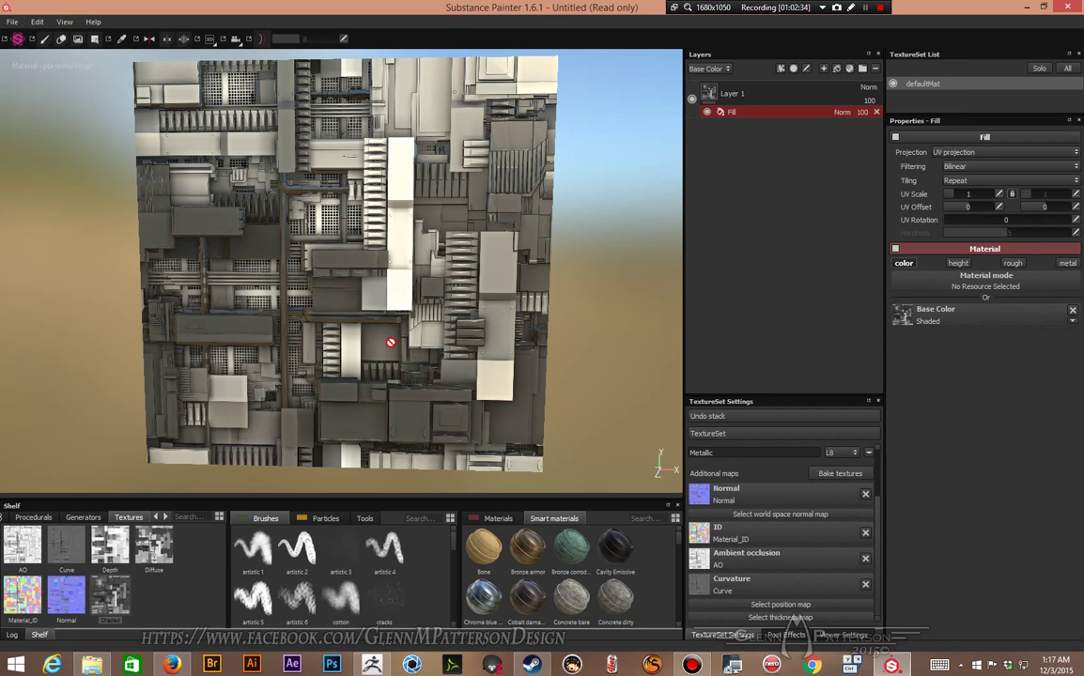
mouse_move(375, 351)
alt+mouse_down()
mouse_move(300, 226)
mouse_move(522, 324)
mouse_move(315, 310)
mouse_move(377, 349)
mouse_move(372, 341)
mouse_move(392, 337)
alt+mouse_up()
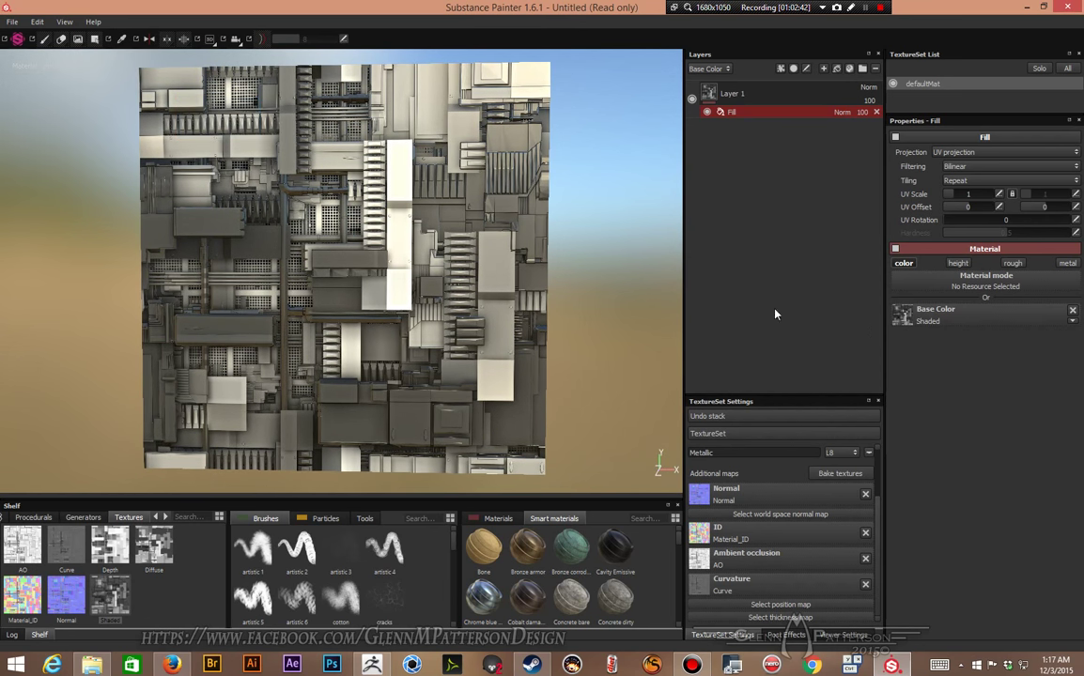
click(958, 264)
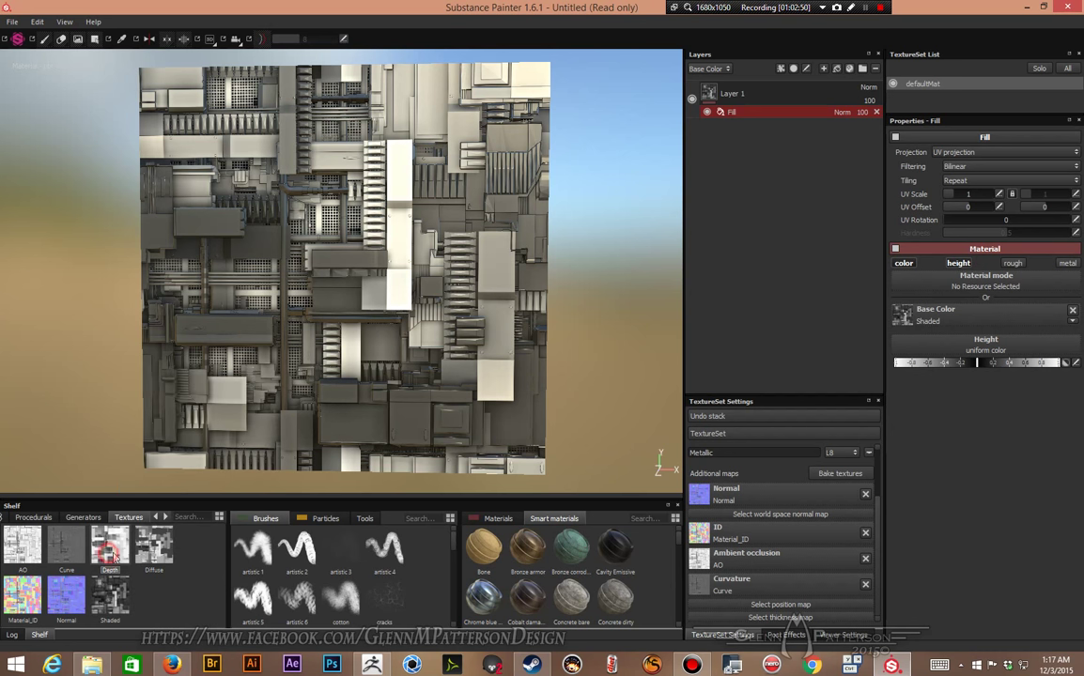
drag(110, 557, 959, 351)
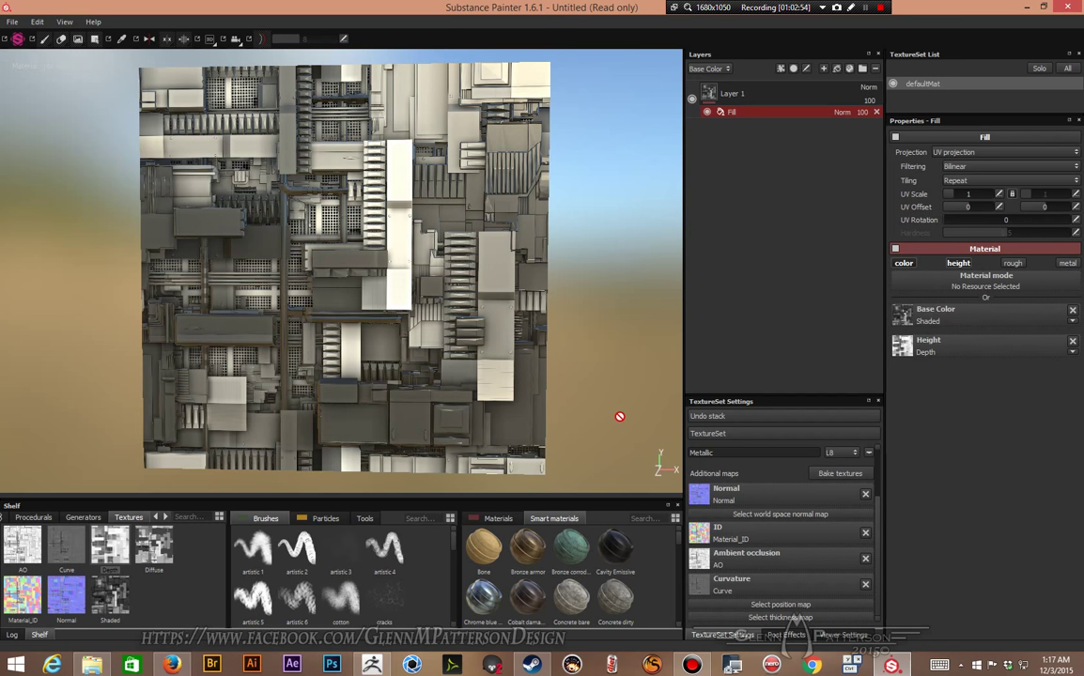
Step: Inspect the greeble plane at an angle and view its Base Color and Height channels on their own
alt+drag(615, 412, 376, 385)
alt+drag(374, 380, 594, 398)
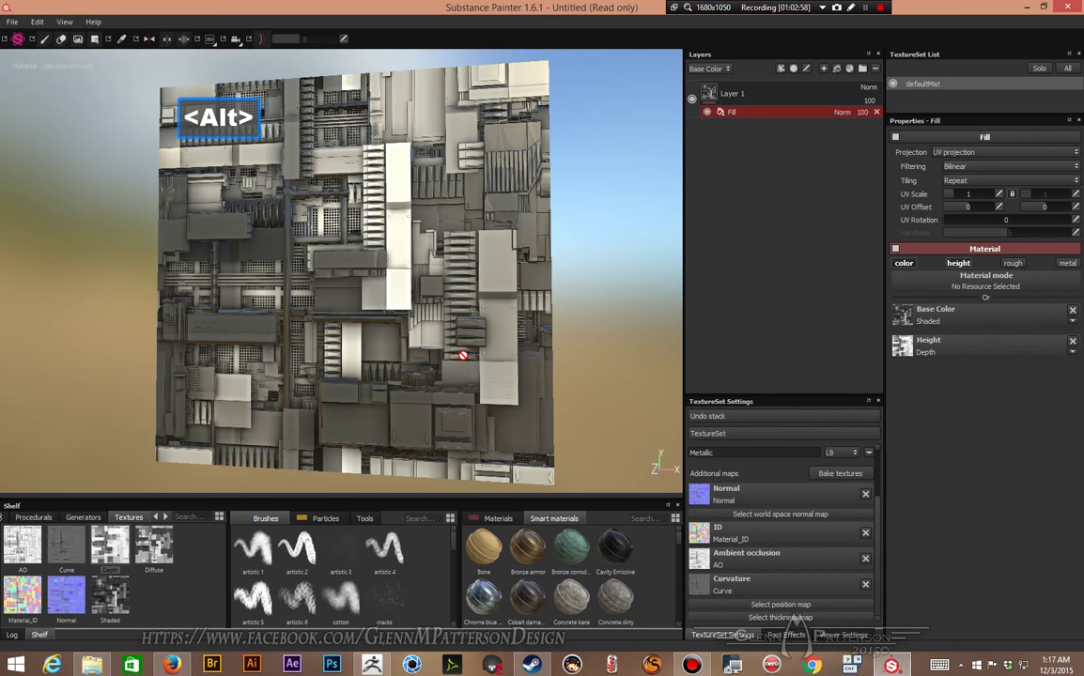
key(c)
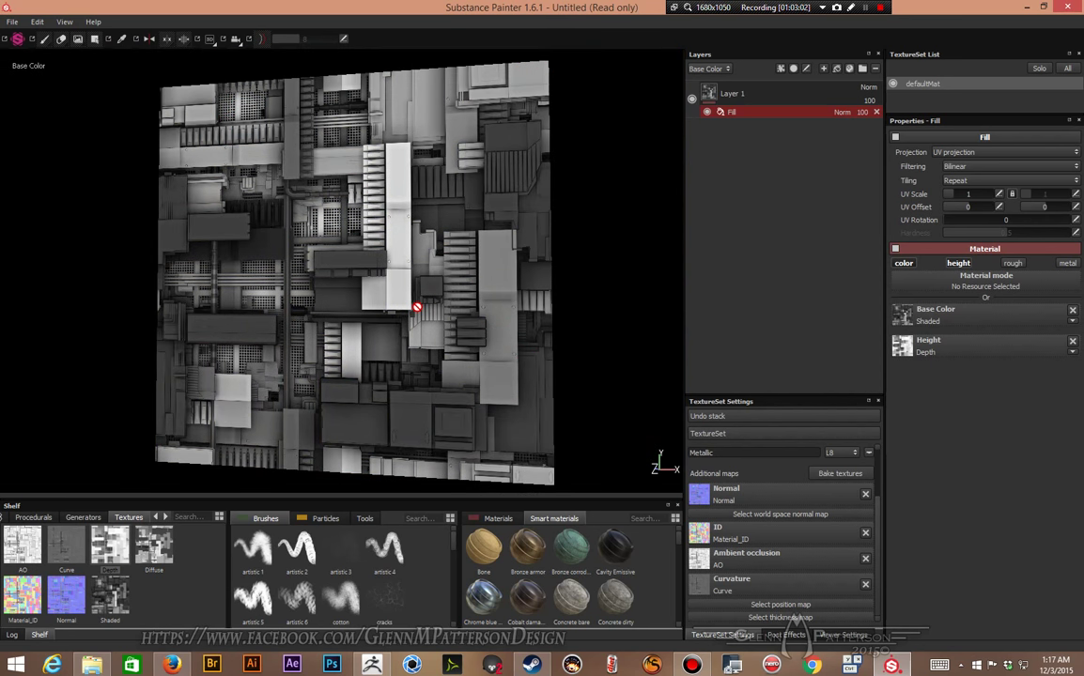
key(c)
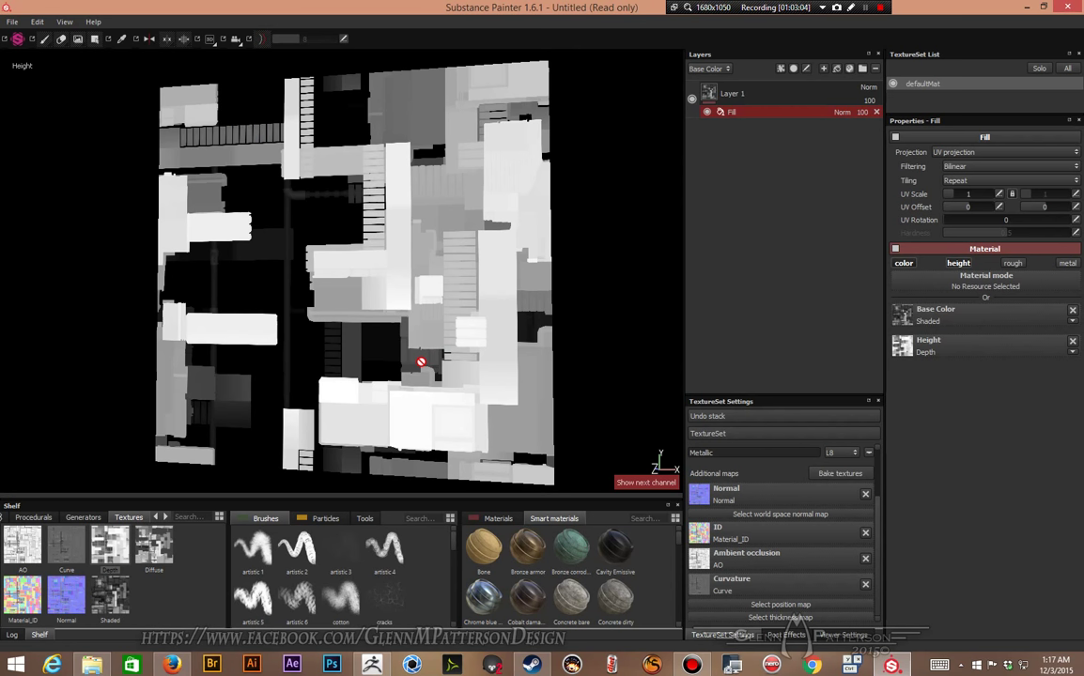
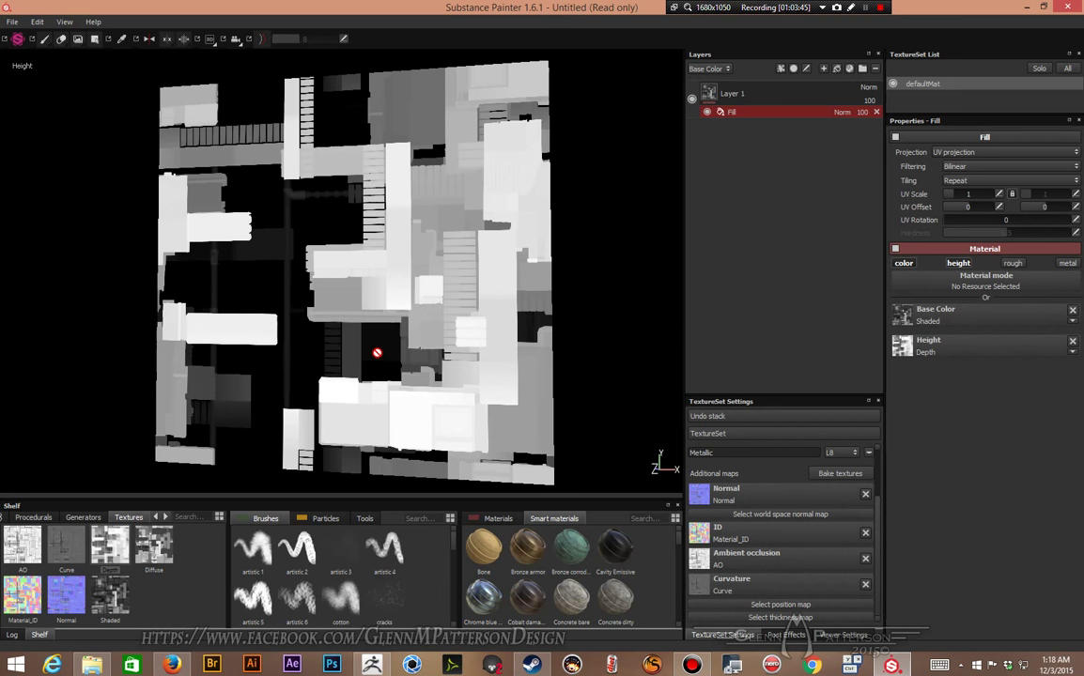
Step: Show the full material and enable roughness on Layer 1's fill, using the BnW Spots 3 texture
key(m)
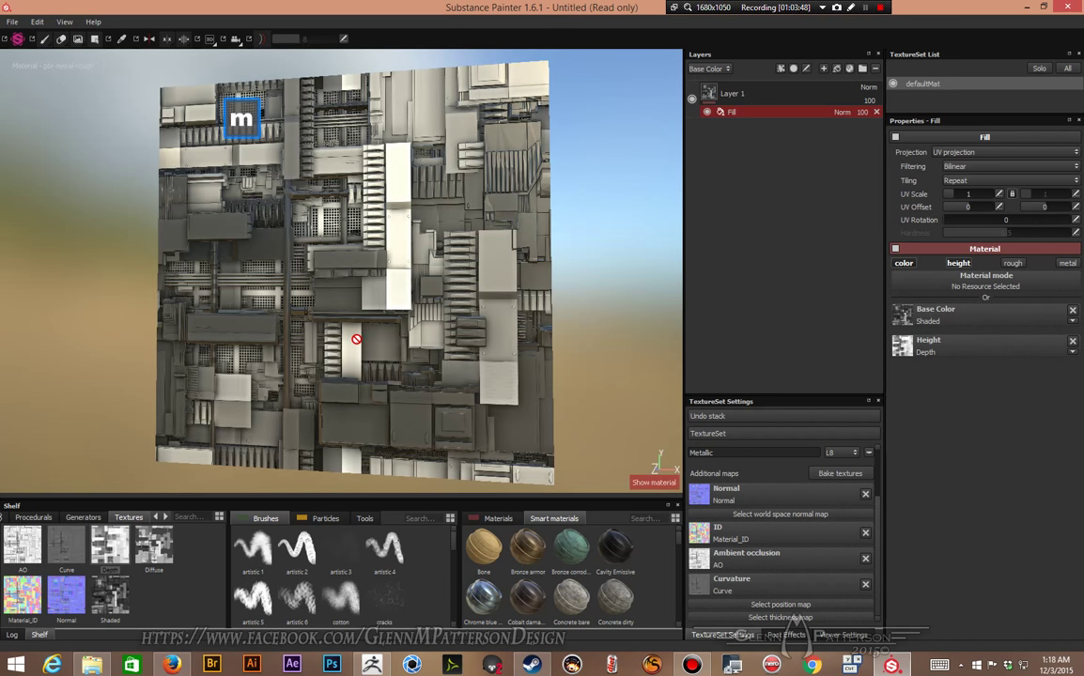
alt+drag(214, 293, 242, 316)
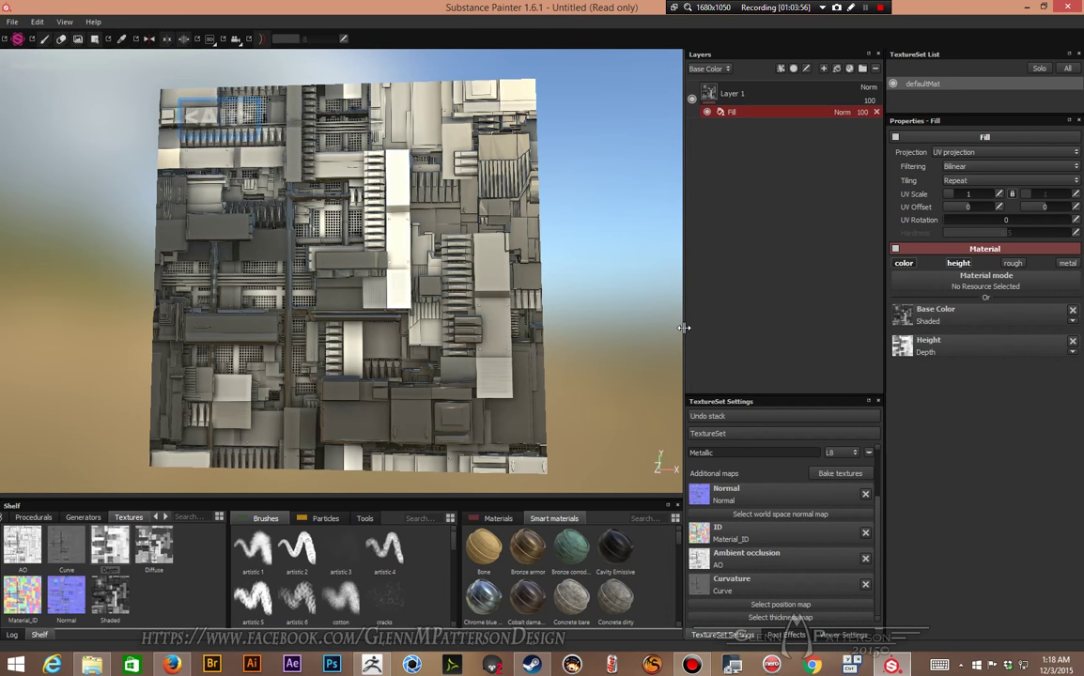
click(1013, 263)
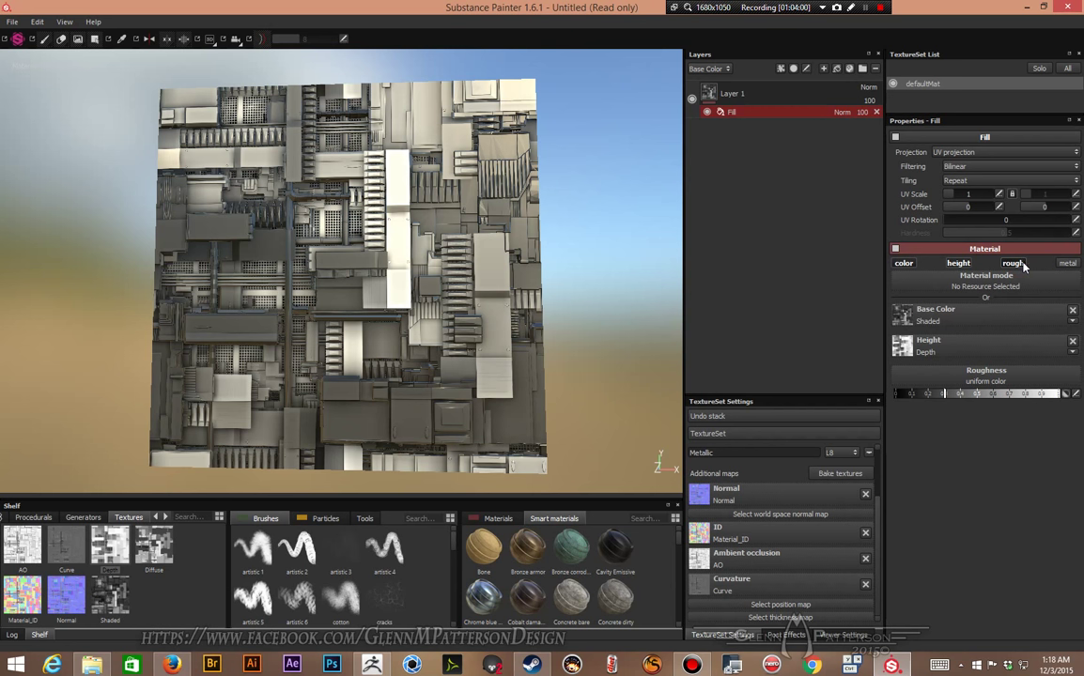
click(978, 381)
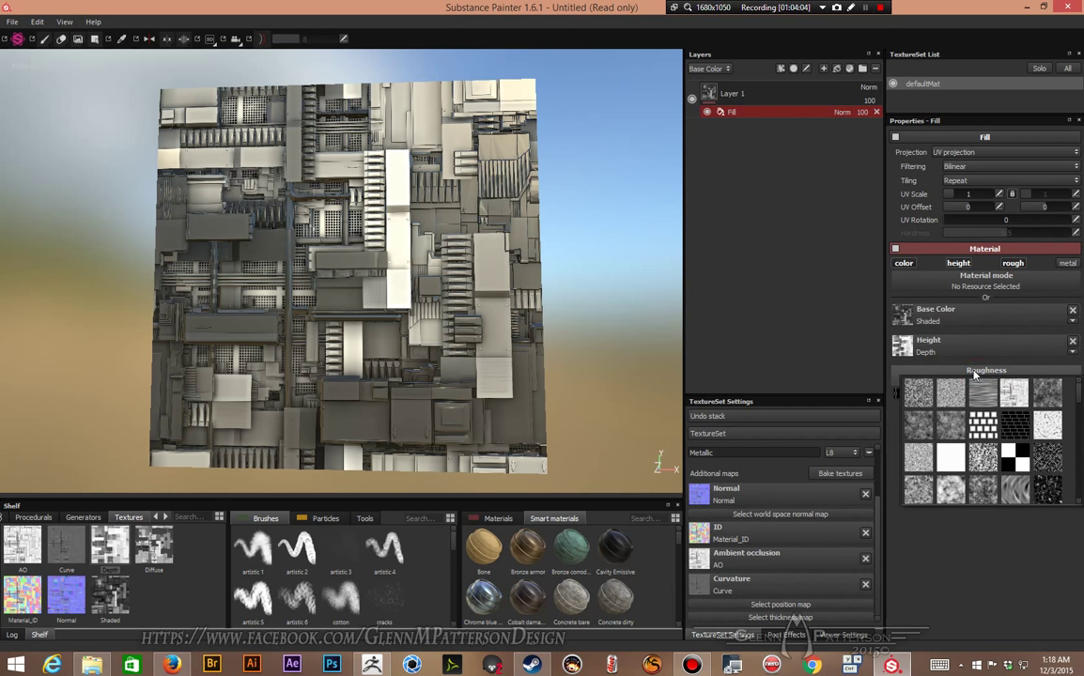
click(953, 430)
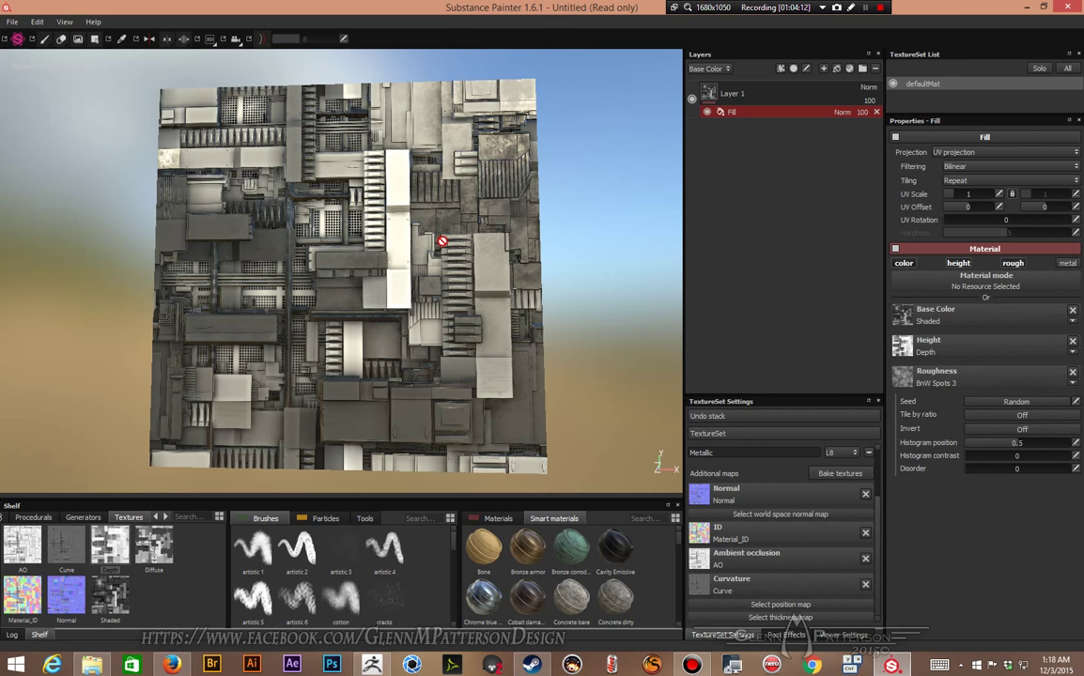
mouse_move(450, 232)
alt+mouse_down()
mouse_move(383, 230)
mouse_move(398, 205)
mouse_move(469, 227)
alt+mouse_up()
shift+right_drag(496, 244, 417, 254)
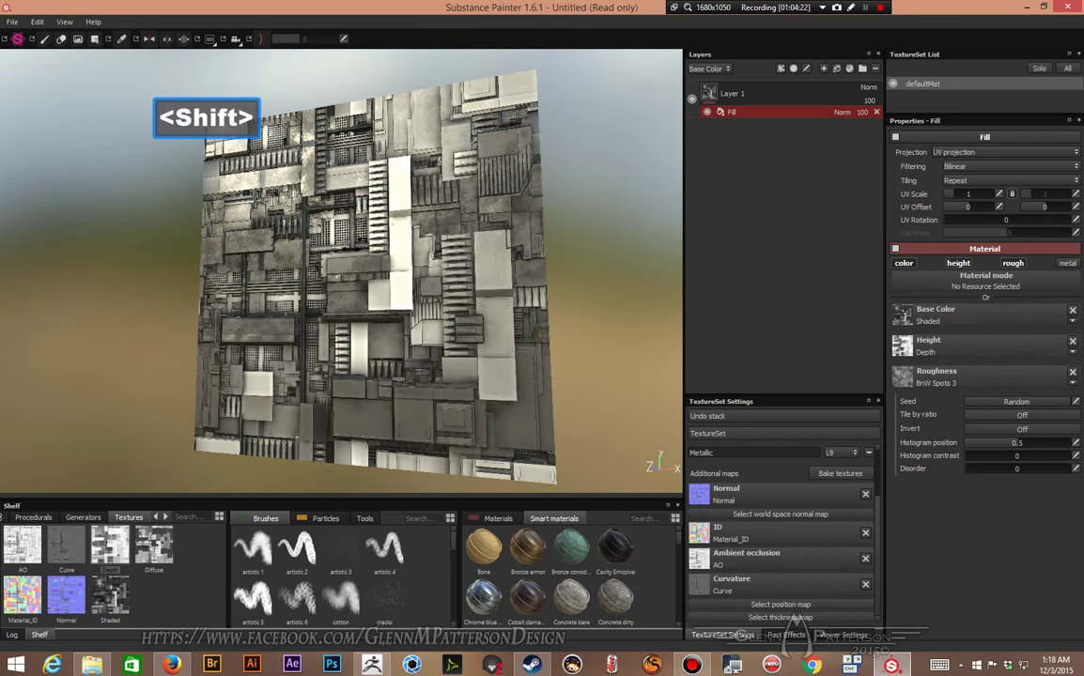
mouse_move(389, 286)
alt+mouse_down()
mouse_move(416, 296)
mouse_move(405, 295)
alt+mouse_up()
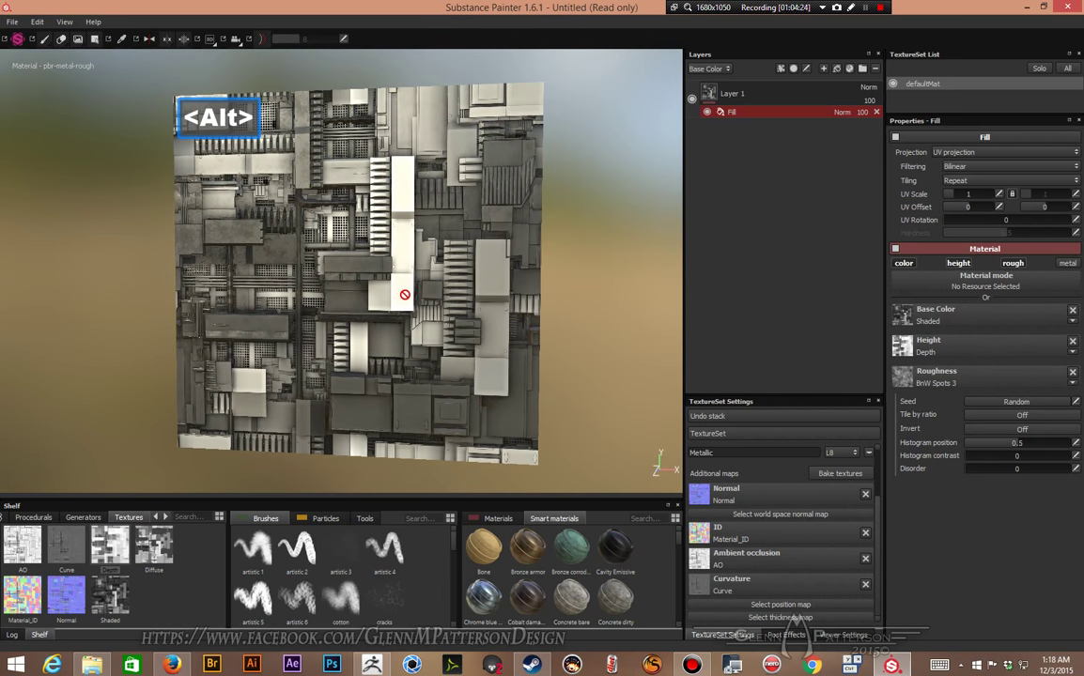
Step: Add Emissive and Opacity channels to the texture set
scroll(823, 562, up, 2)
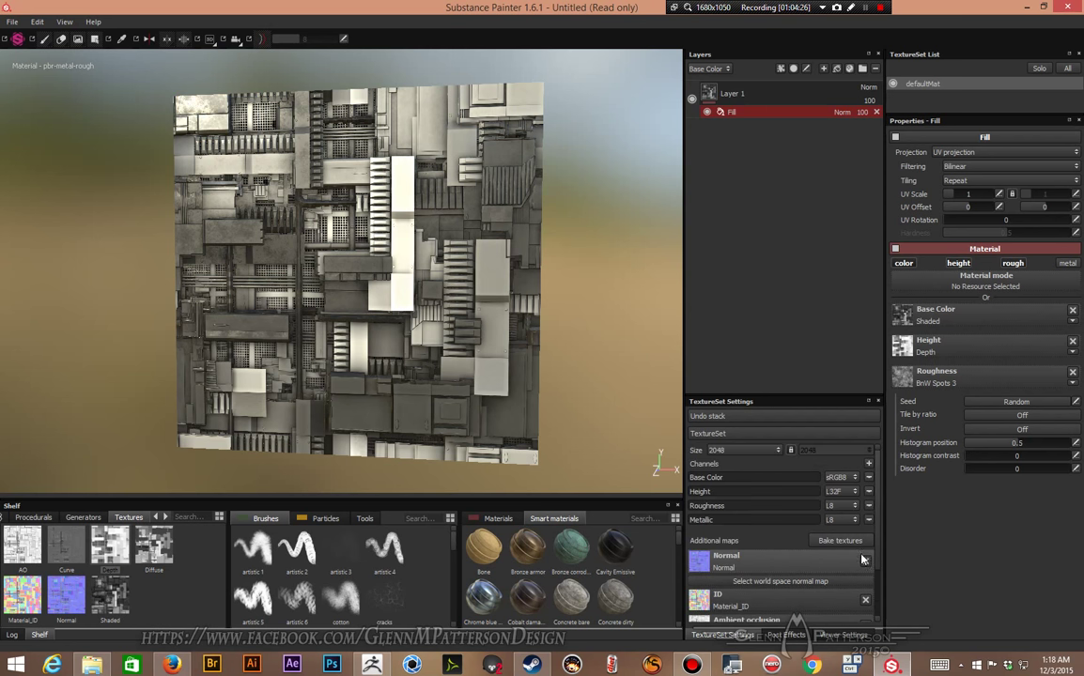
scroll(801, 562, down, 2)
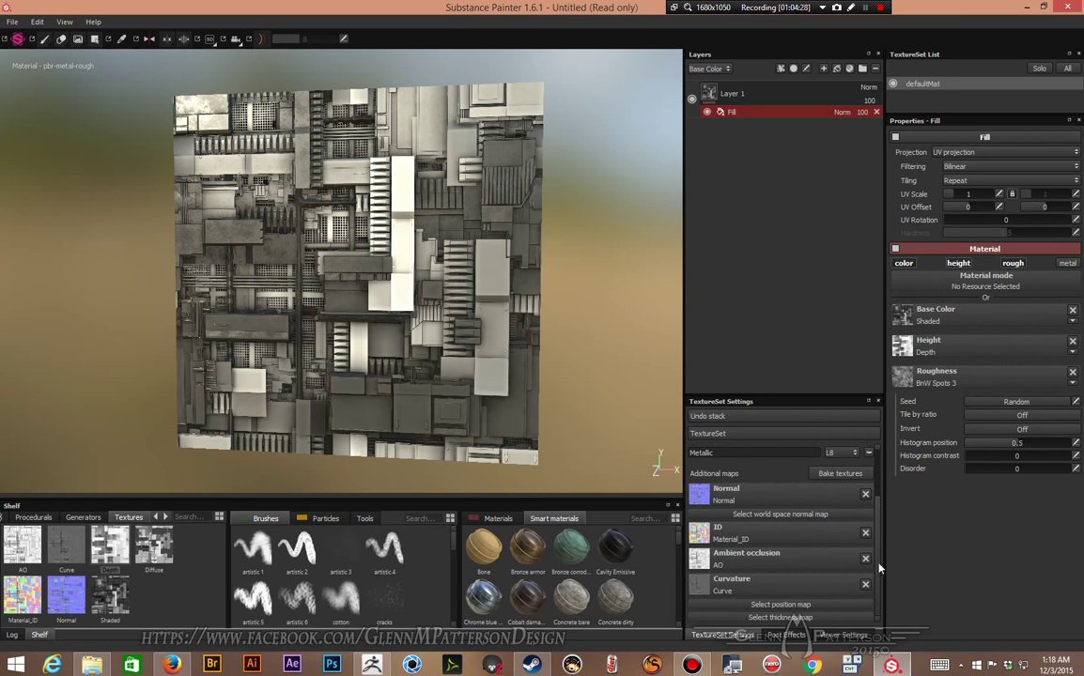
scroll(845, 479, up, 2)
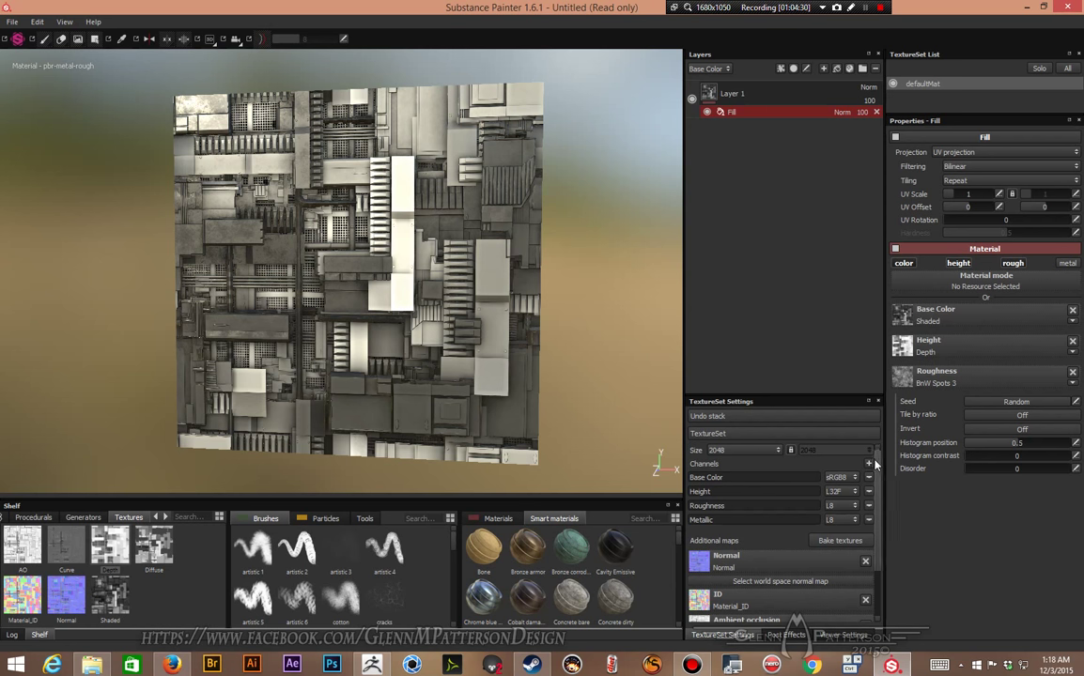
click(868, 465)
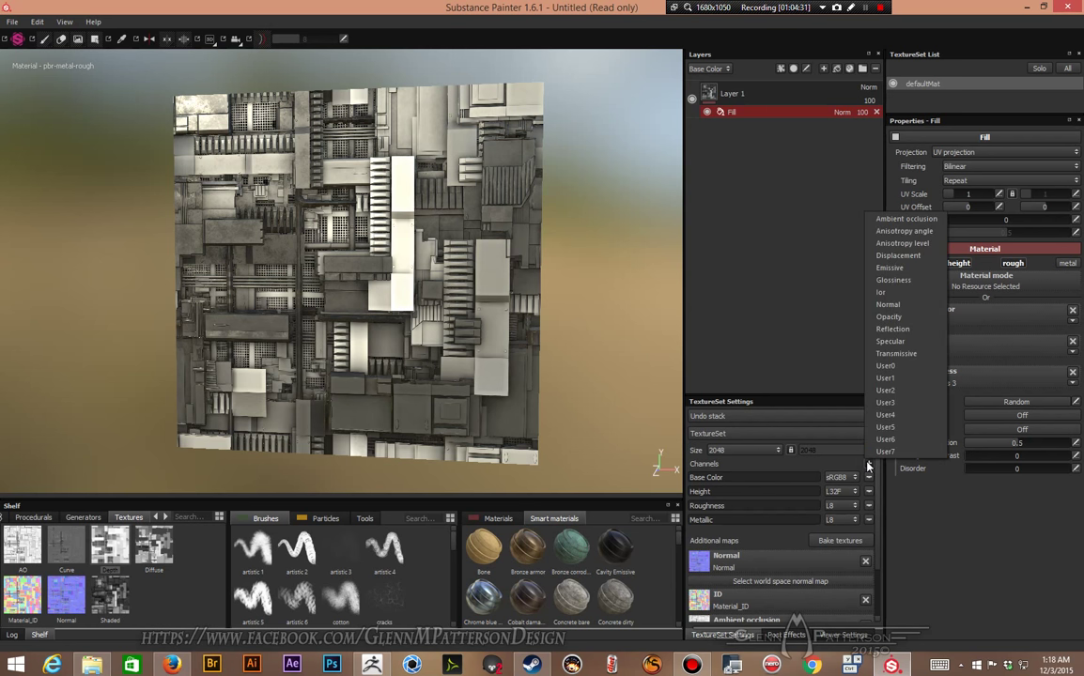
click(884, 268)
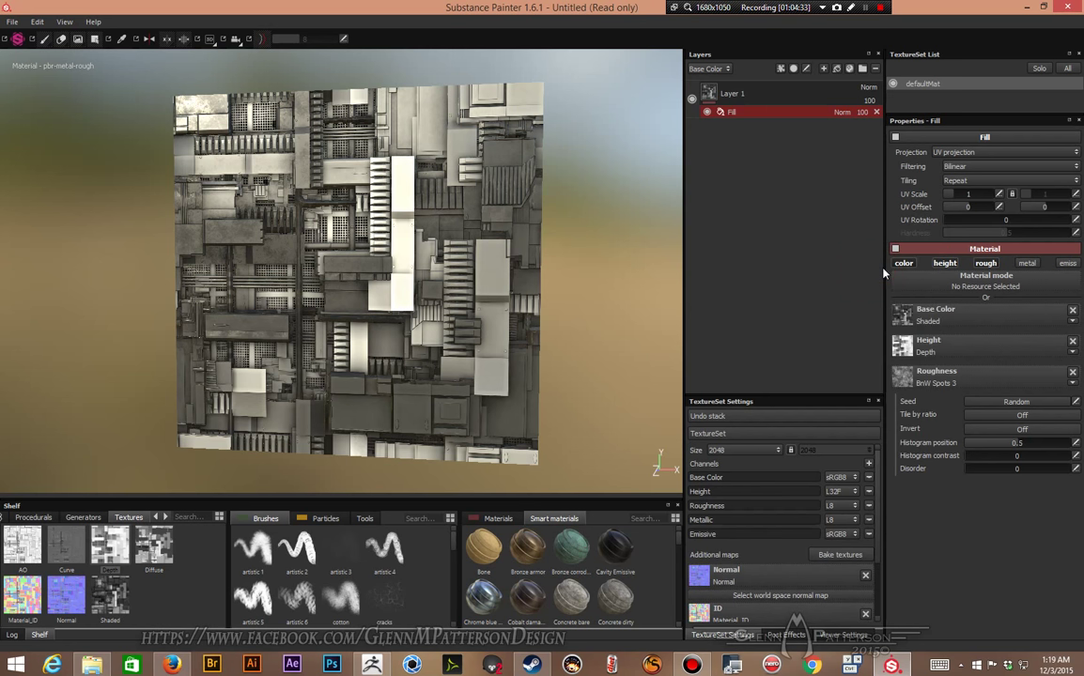
click(869, 464)
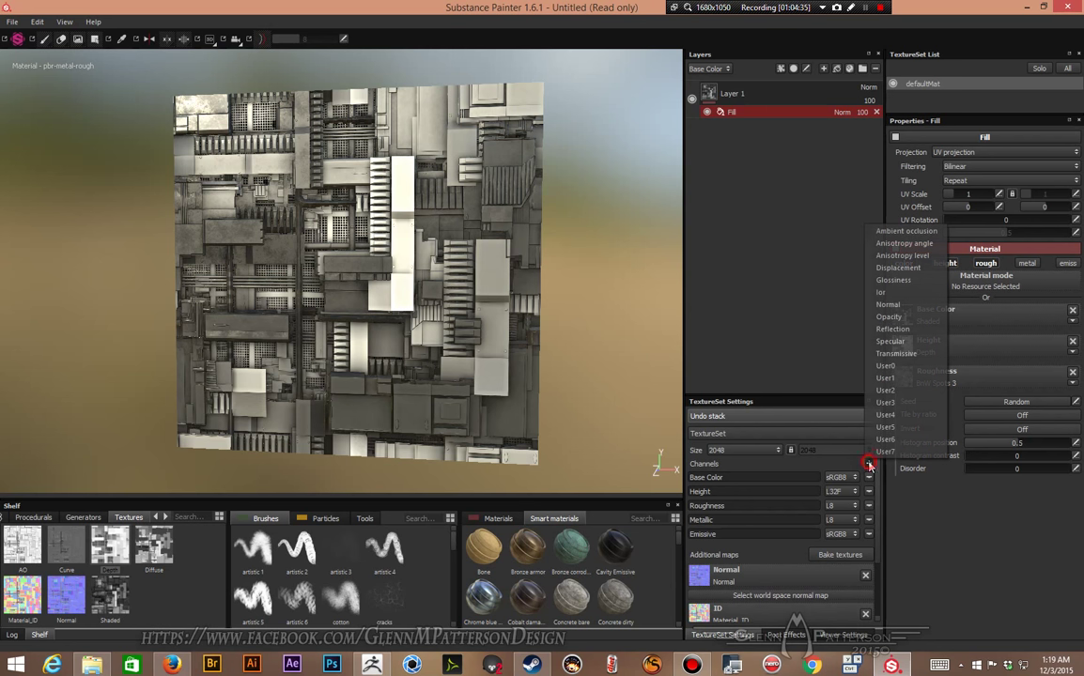
click(889, 317)
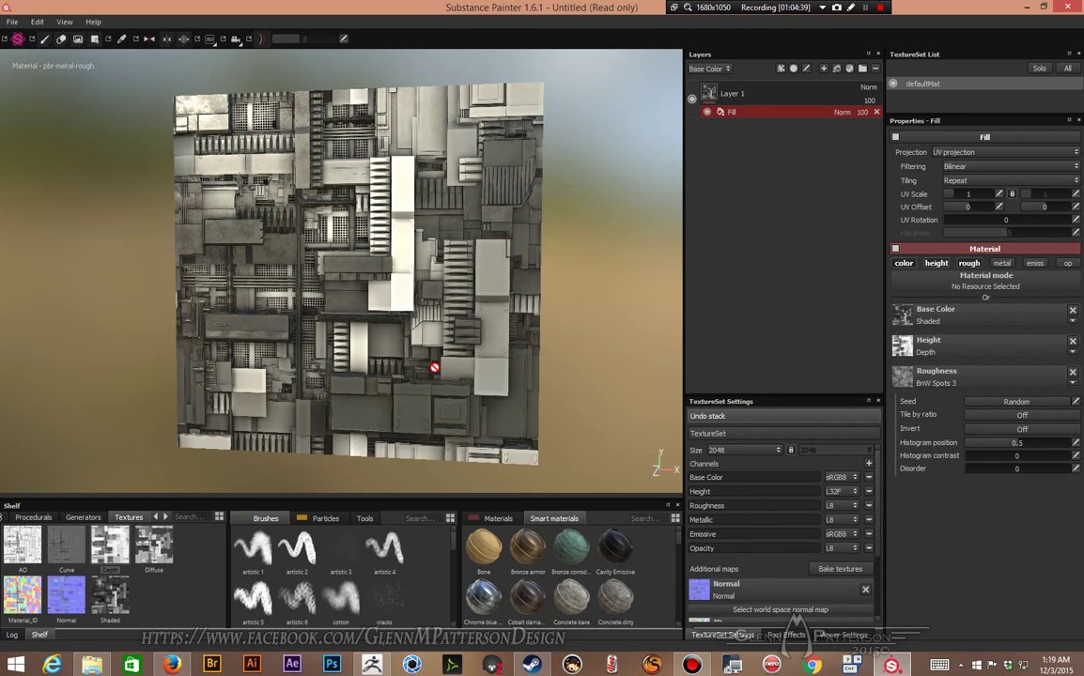
mouse_move(378, 355)
alt+mouse_down()
mouse_move(417, 385)
mouse_move(377, 339)
alt+mouse_up()
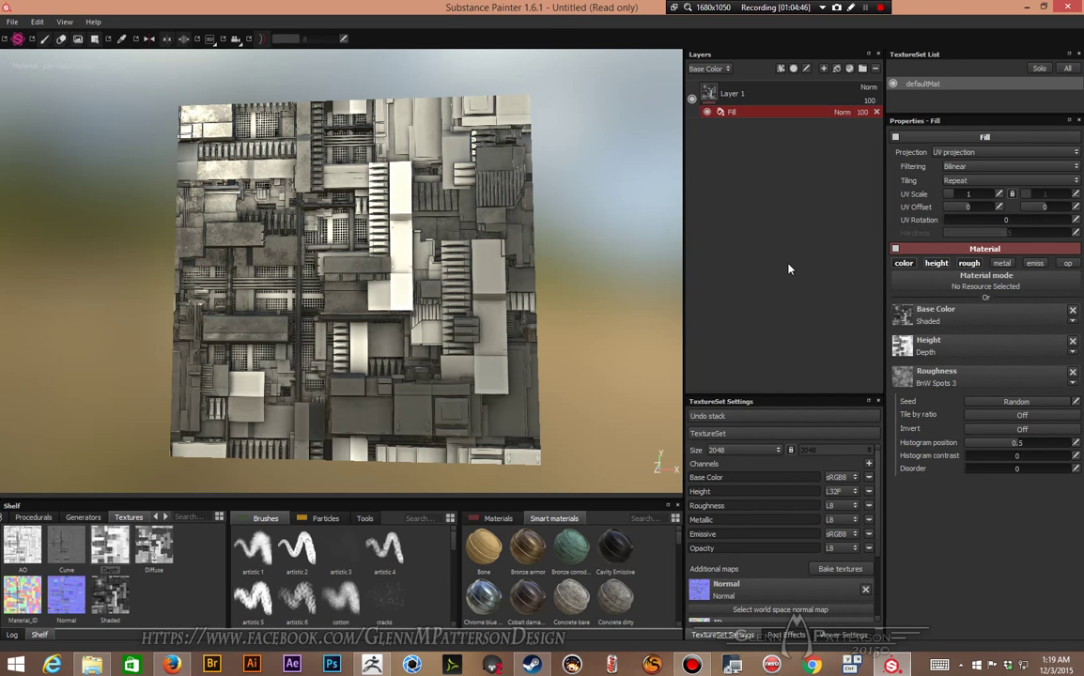
Step: Create a new layer above Layer 1 and add a fill effect to it
click(824, 70)
right_click(809, 94)
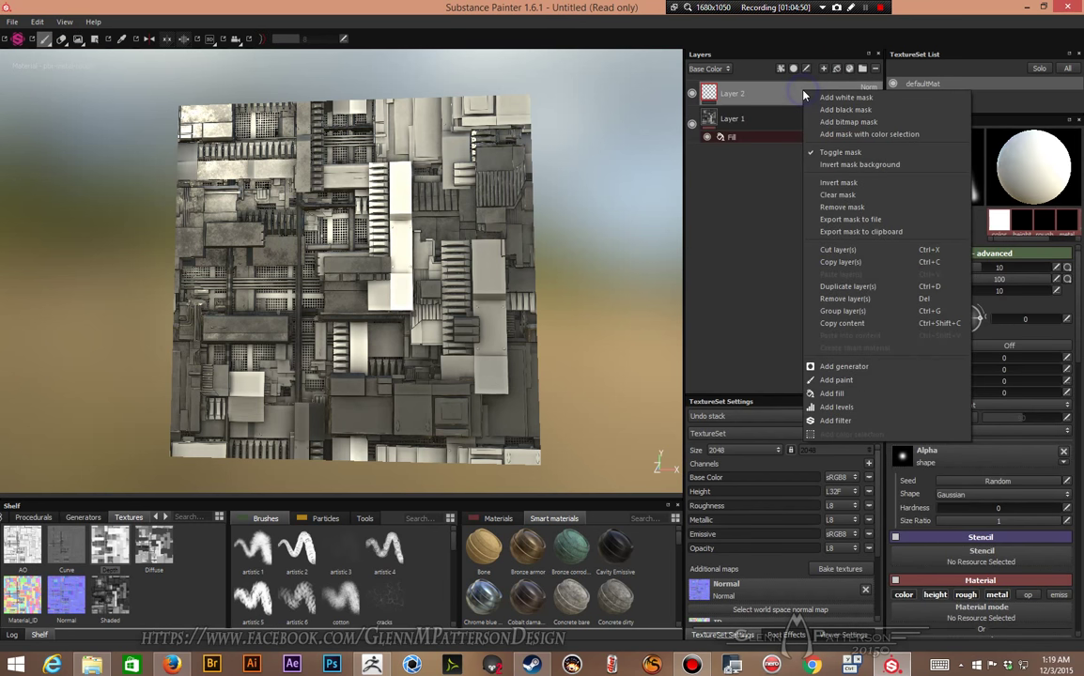
click(834, 394)
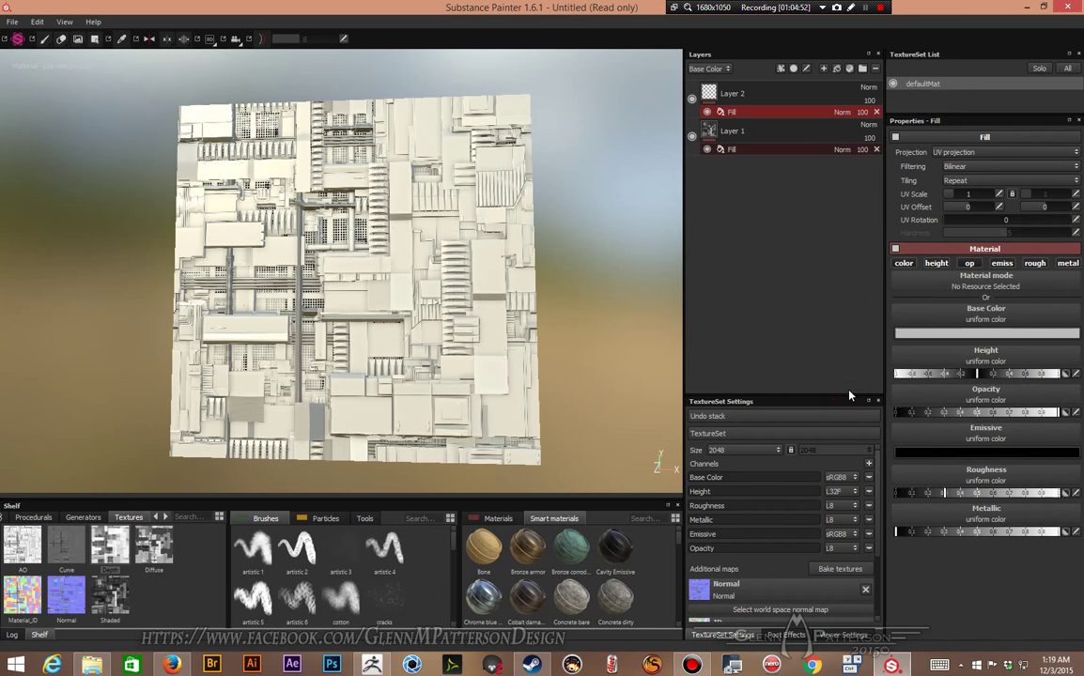
Step: Disable the color, height, opacity, roughness and metallic channels on the new layer's fill, leaving only emissive
click(936, 263)
click(907, 265)
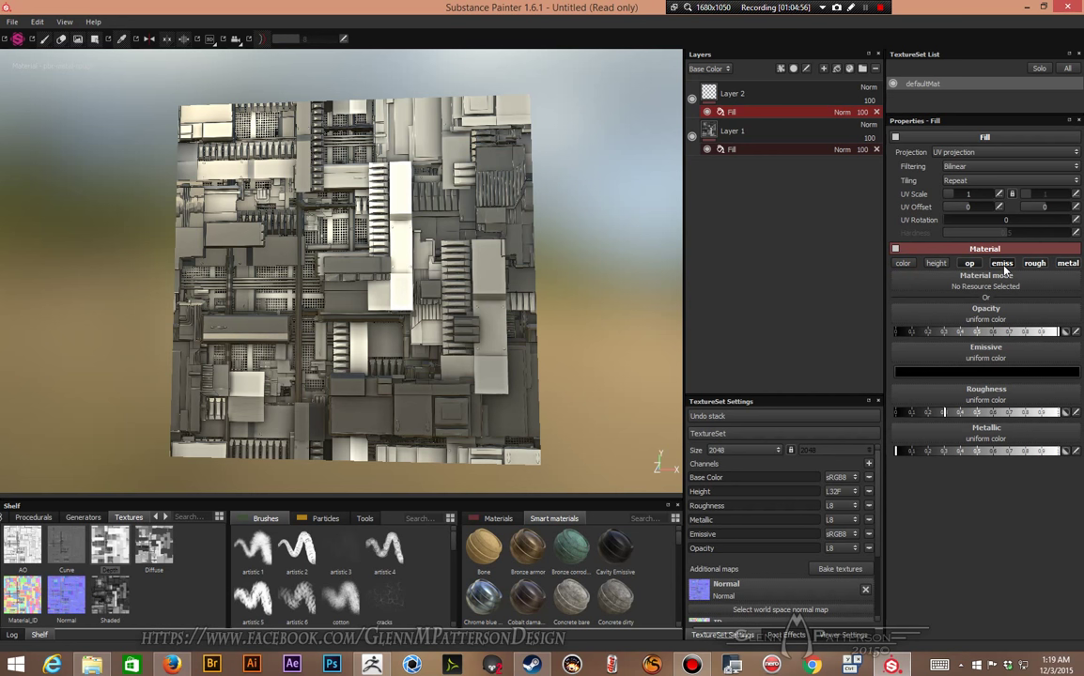
click(970, 263)
click(1035, 263)
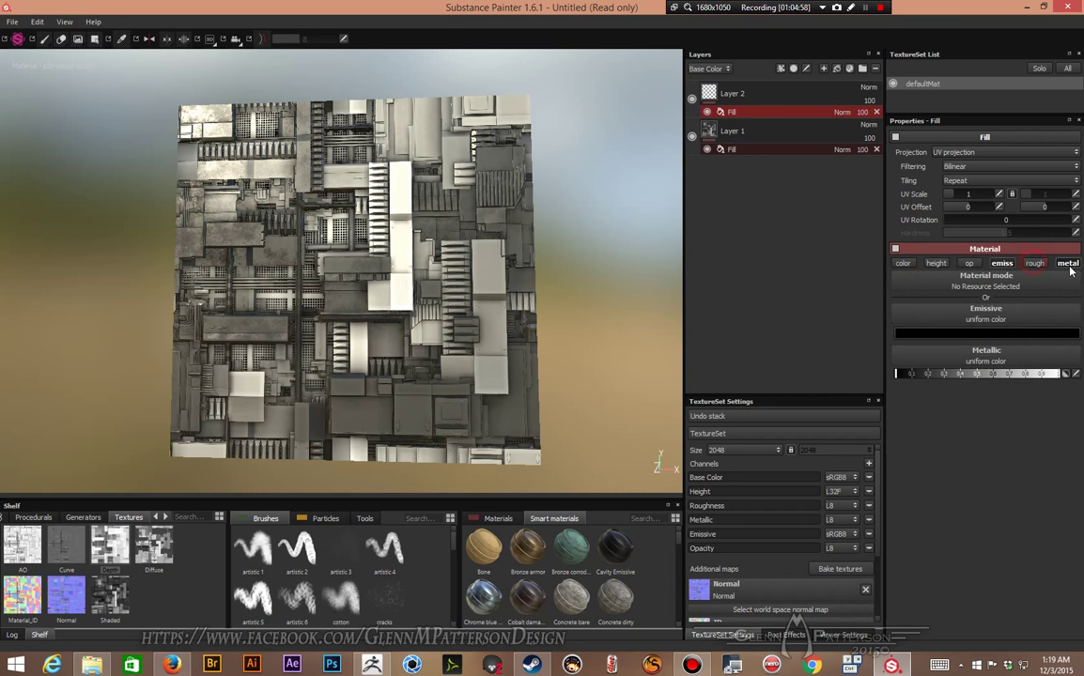
click(1070, 266)
Step: Set the fill's emissive color to bright cyan with R 0.000, G 0.937, B 1.000
click(985, 335)
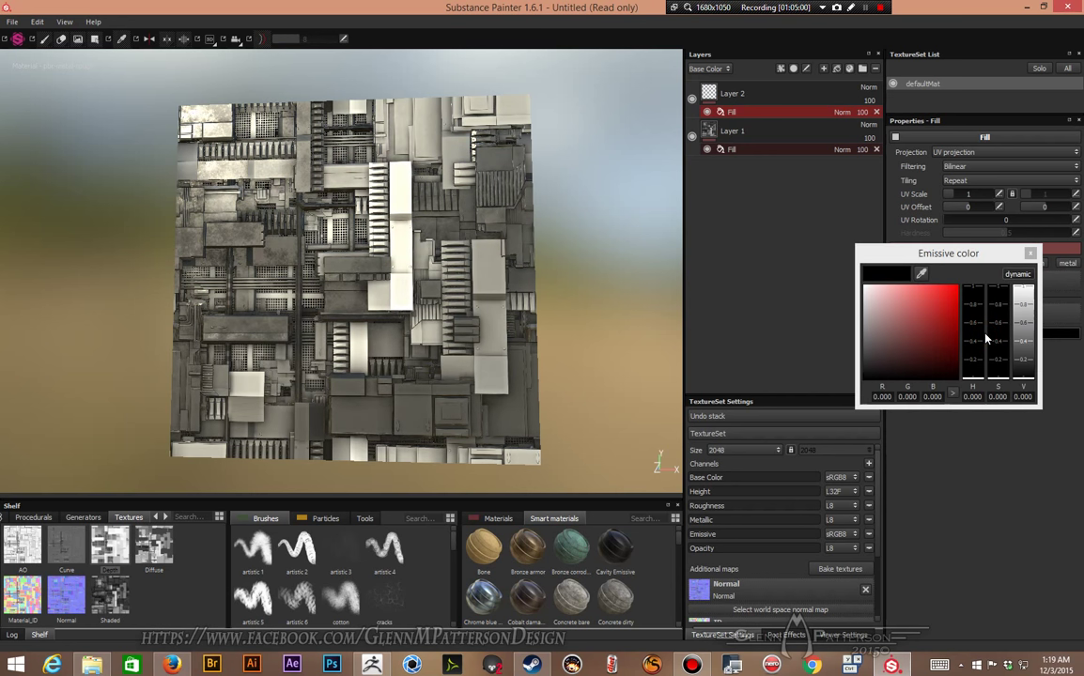
drag(951, 316, 970, 286)
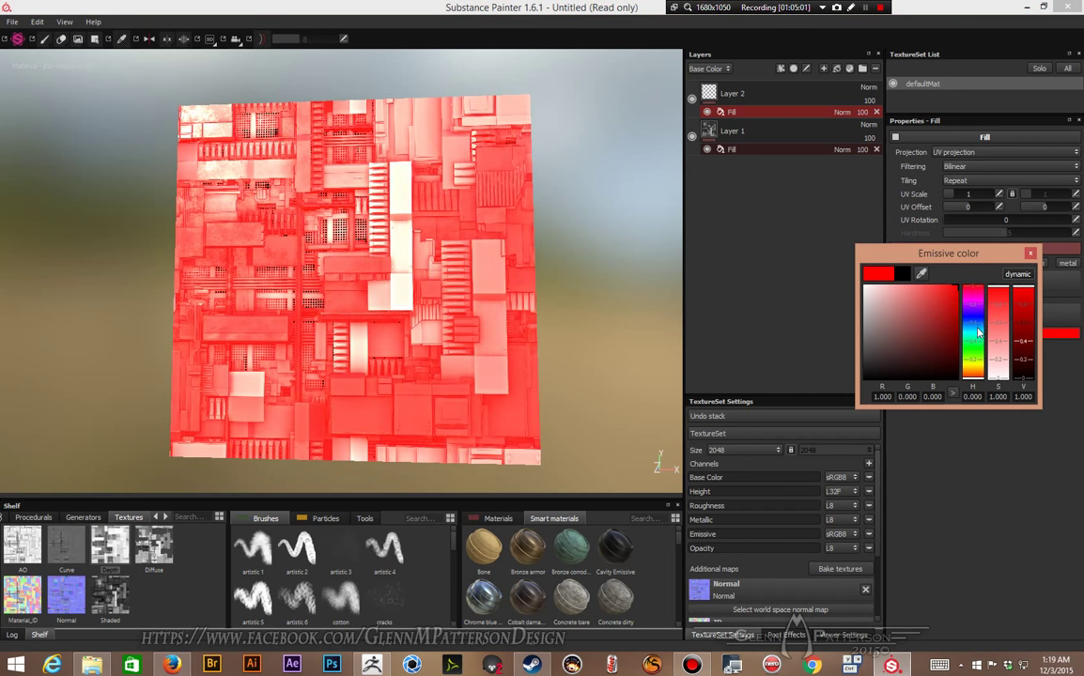
click(975, 334)
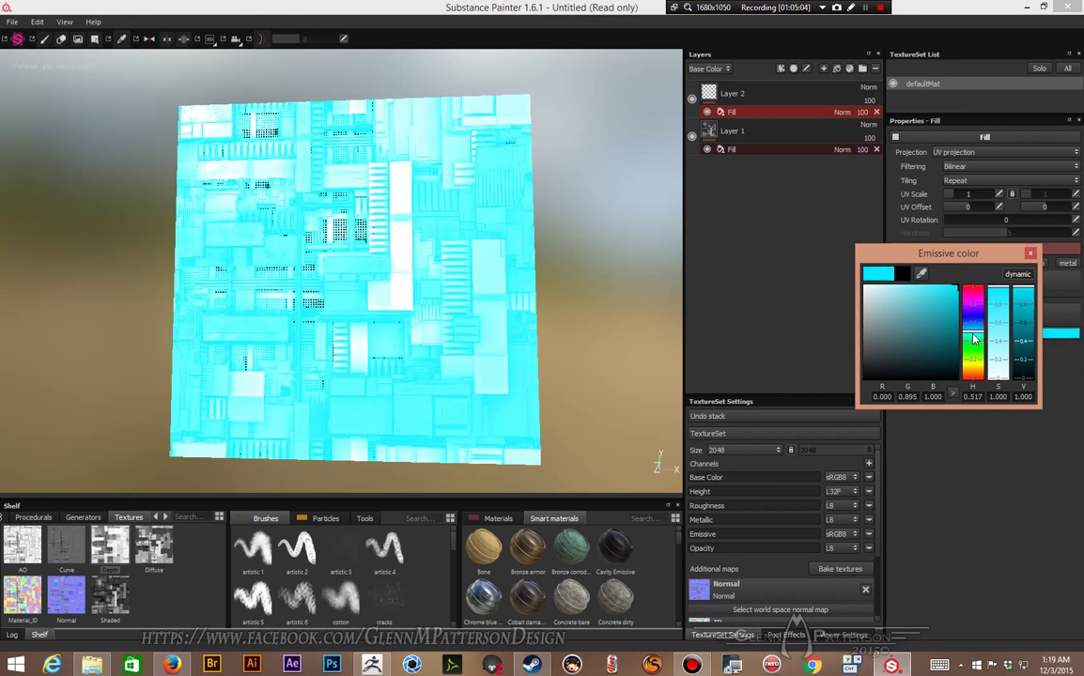
click(976, 338)
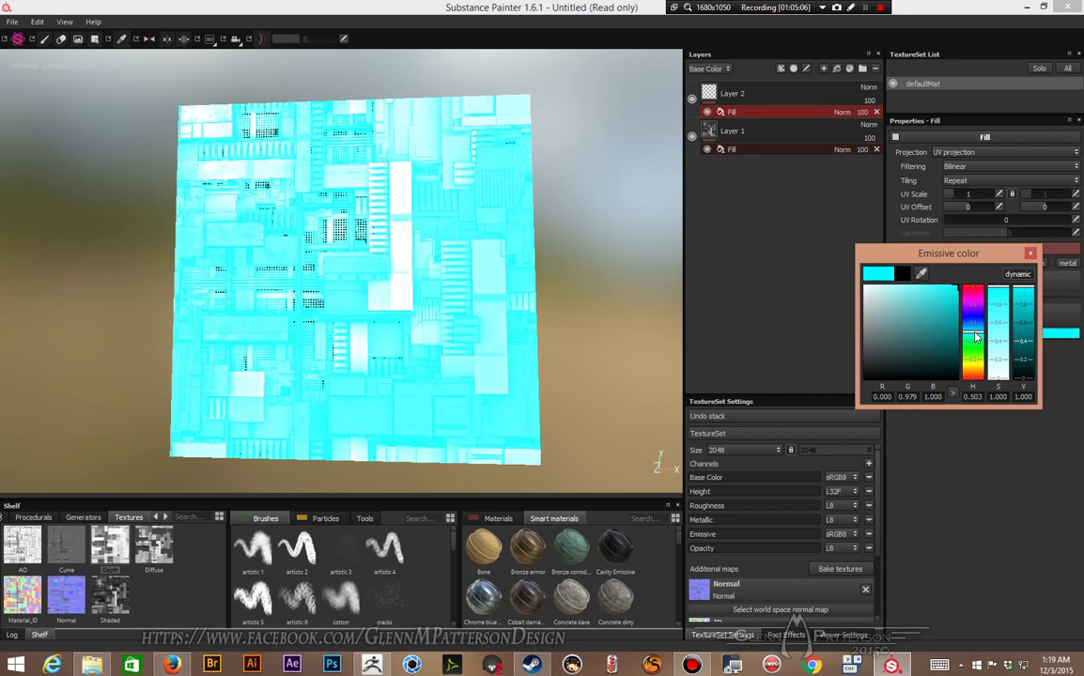
click(975, 337)
click(977, 337)
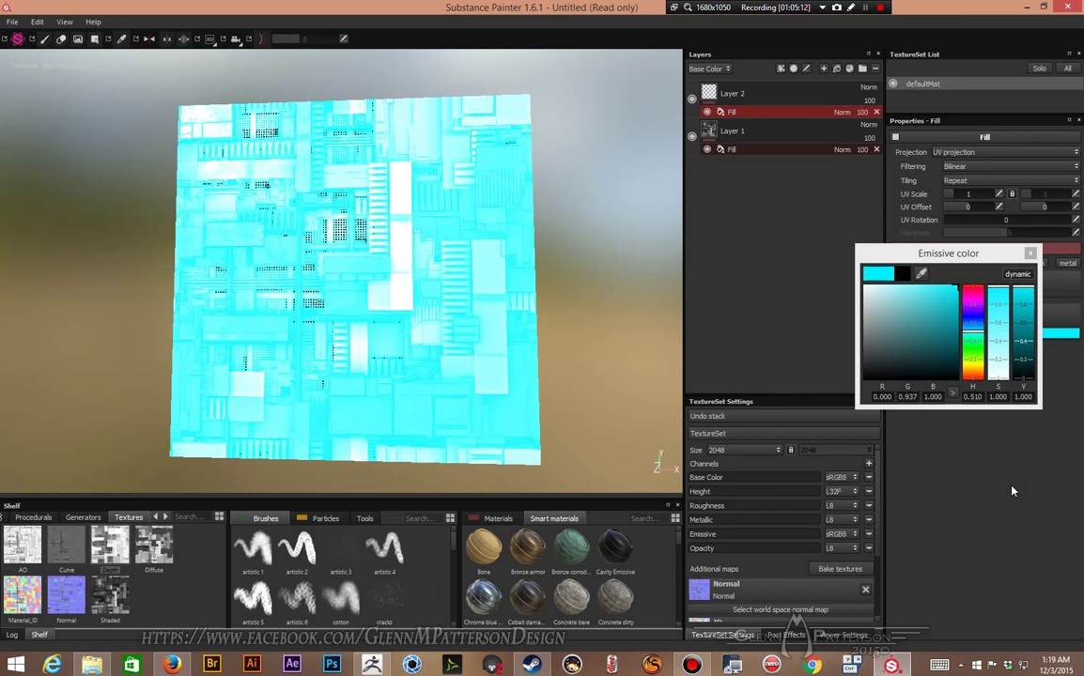
click(1031, 254)
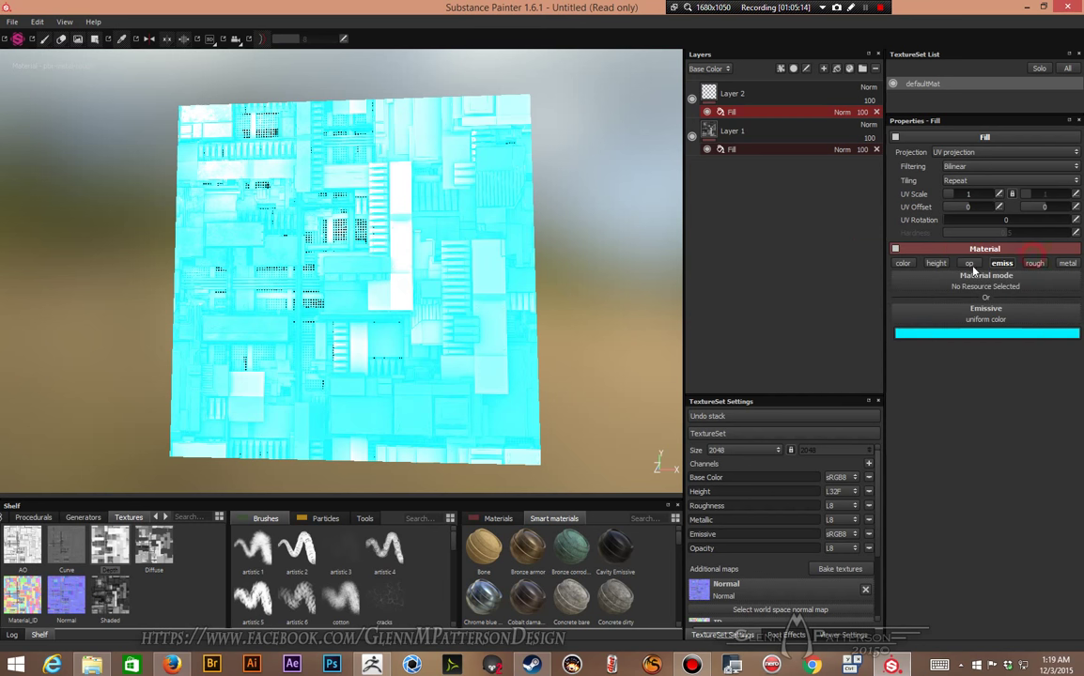
Step: Add a mask with color selection to Layer 2
alt+drag(472, 312, 97, 315)
scroll(271, 271, up, 5)
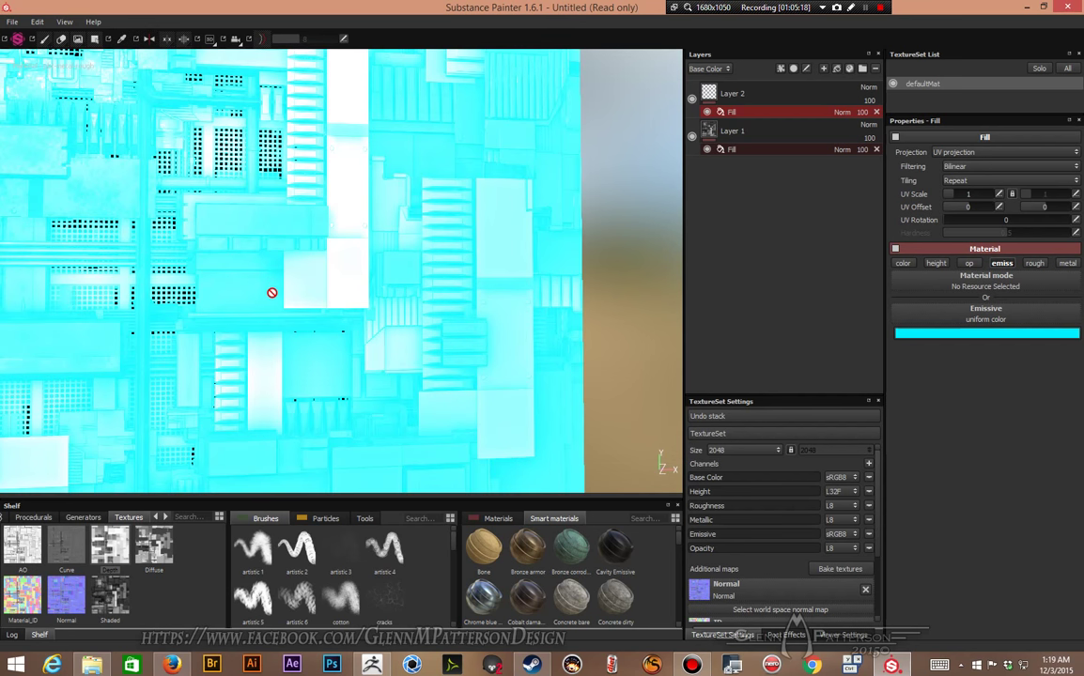
alt+middle_drag(236, 278, 467, 412)
alt+drag(467, 411, 443, 401)
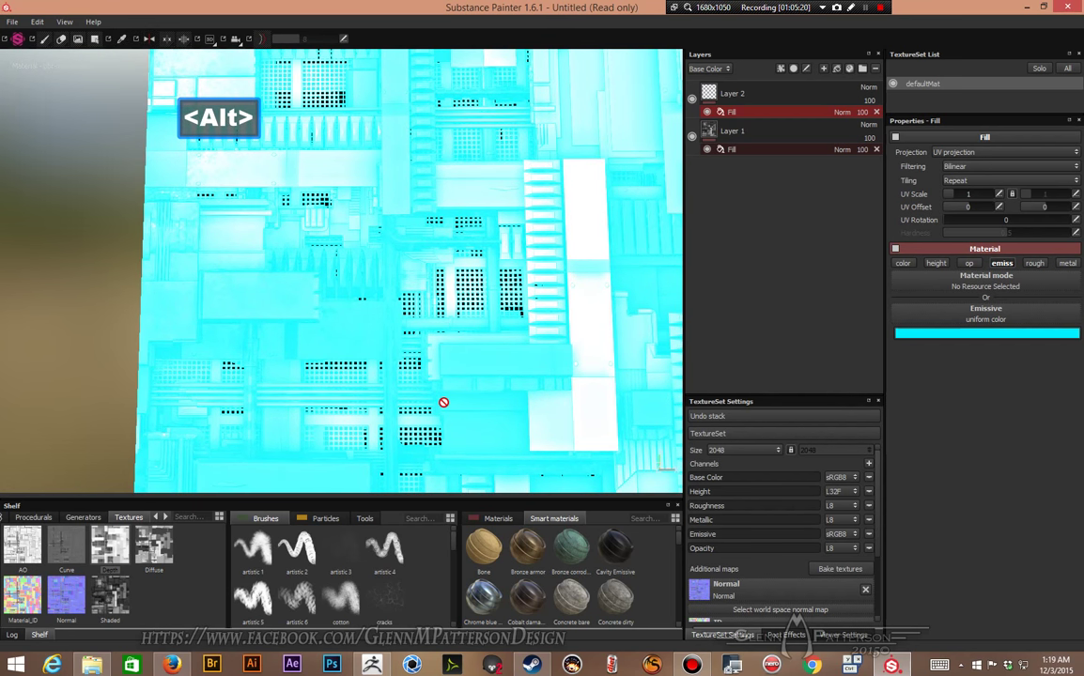
click(777, 95)
right_click(777, 94)
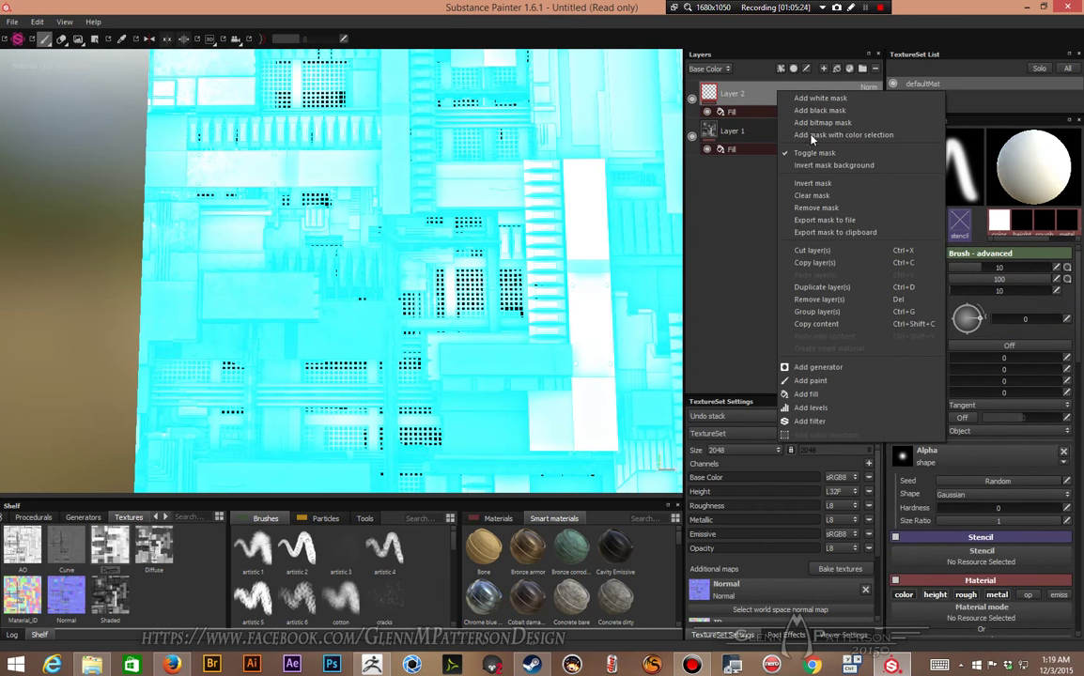
click(812, 135)
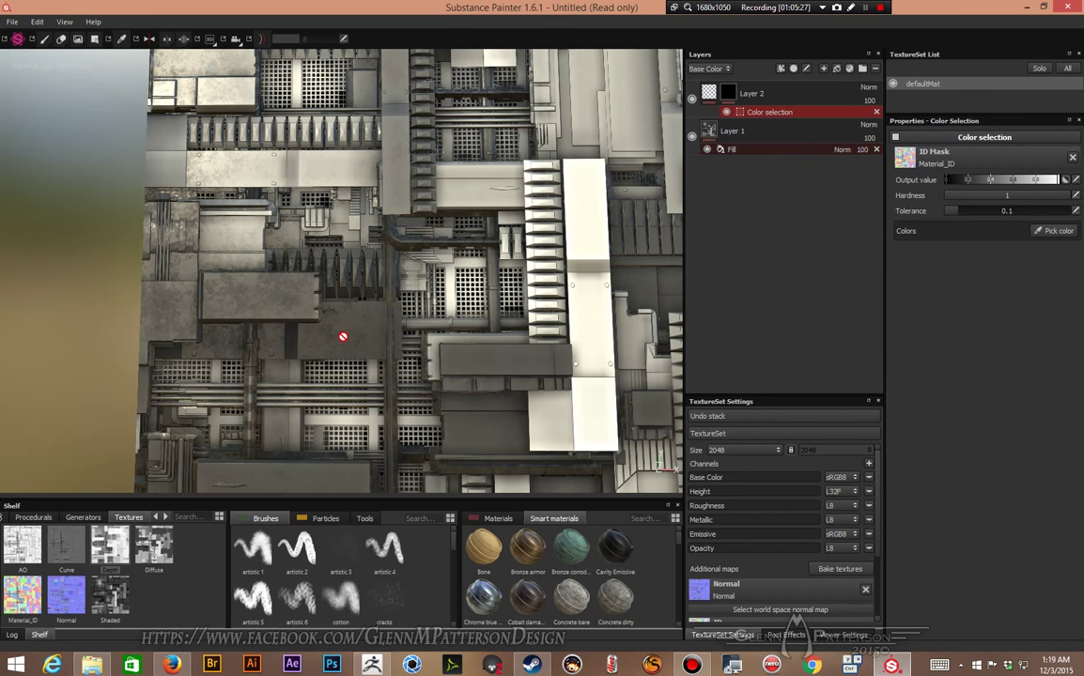
Step: Try the blue panel's ID color, R 160, G 156, B 251, in the mask's color selection and remove it again
scroll(344, 344, up, 4)
alt+middle_drag(344, 346, 542, 359)
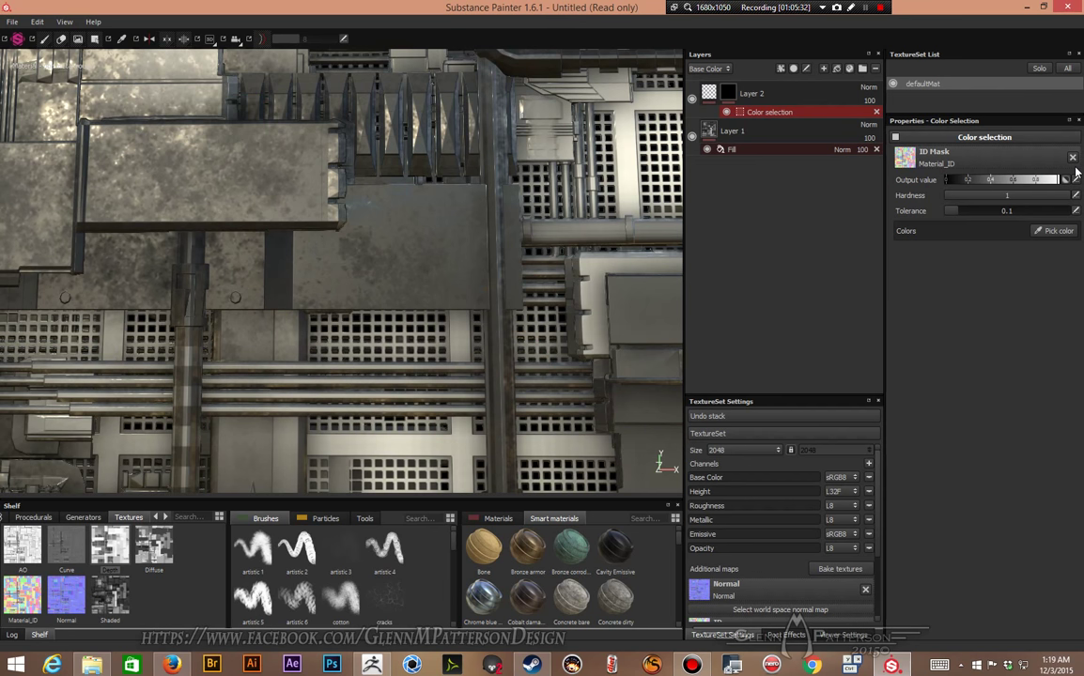
click(1054, 233)
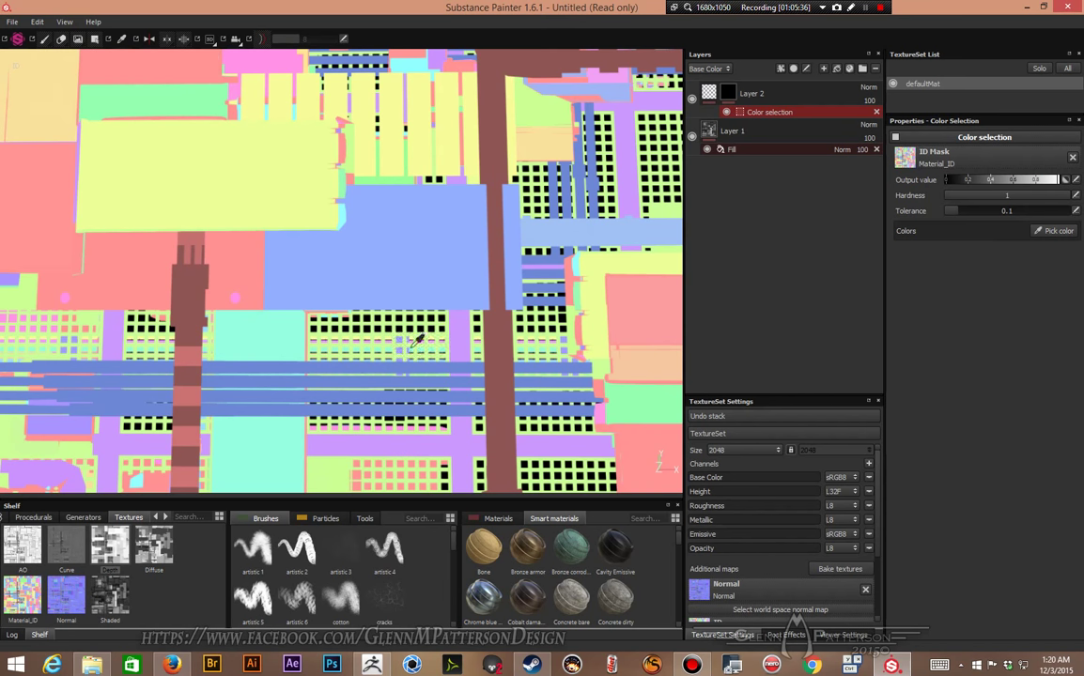
click(376, 304)
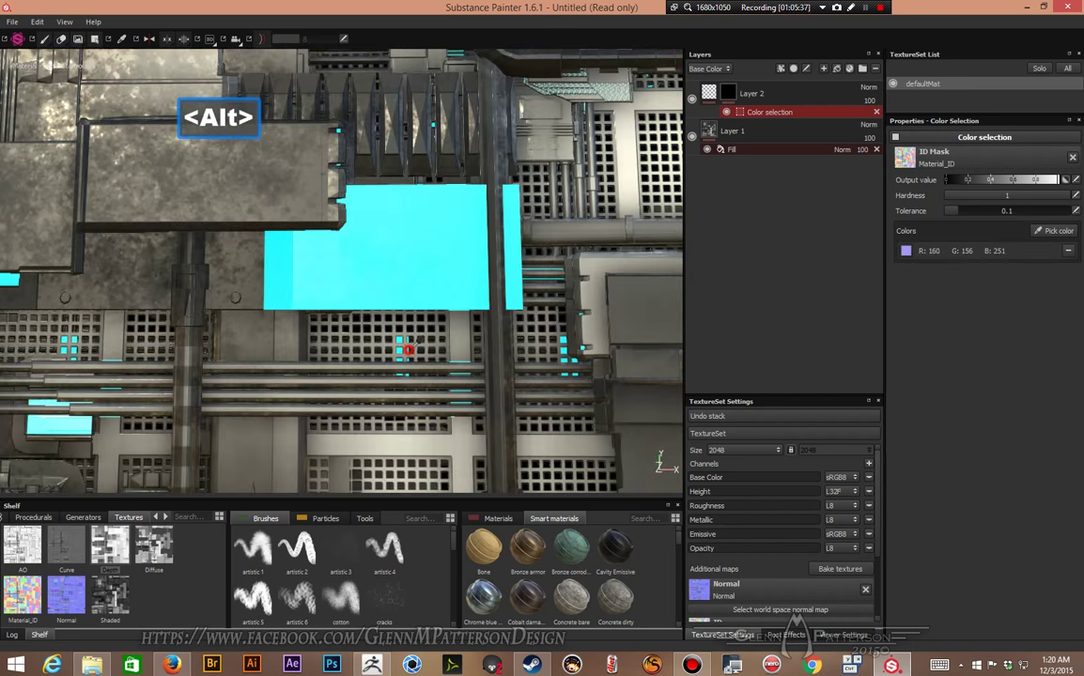
click(1069, 251)
Step: Pick the horizontal pipes' blue ID color, R 108, G 135, B 213, for Layer 2's mask
alt+drag(527, 266, 486, 273)
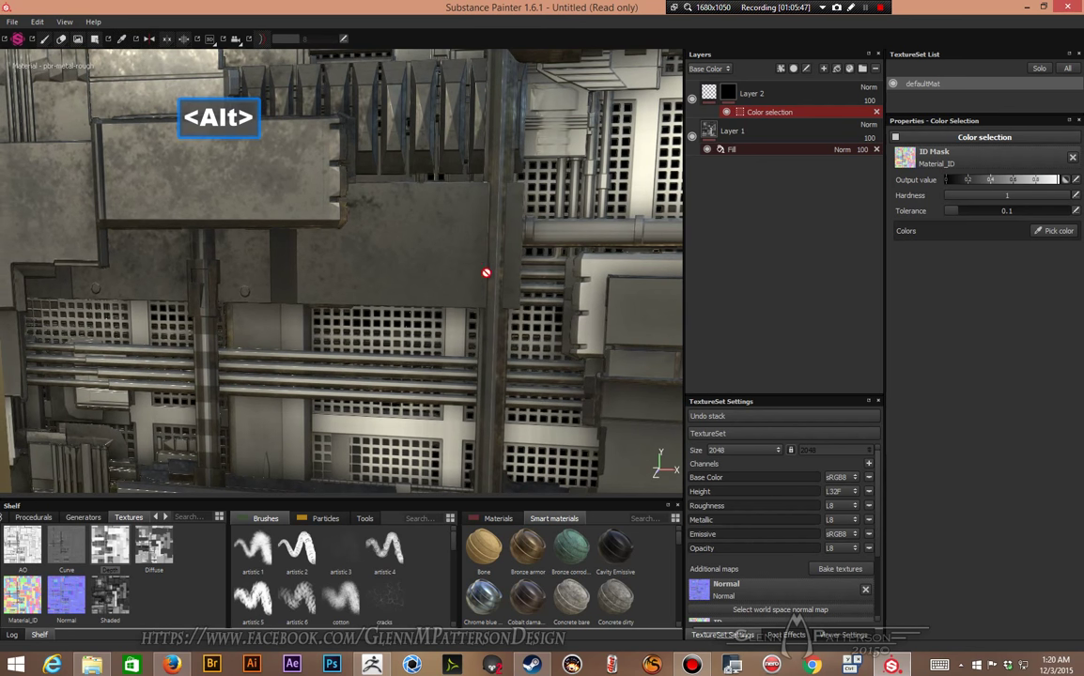
click(1052, 234)
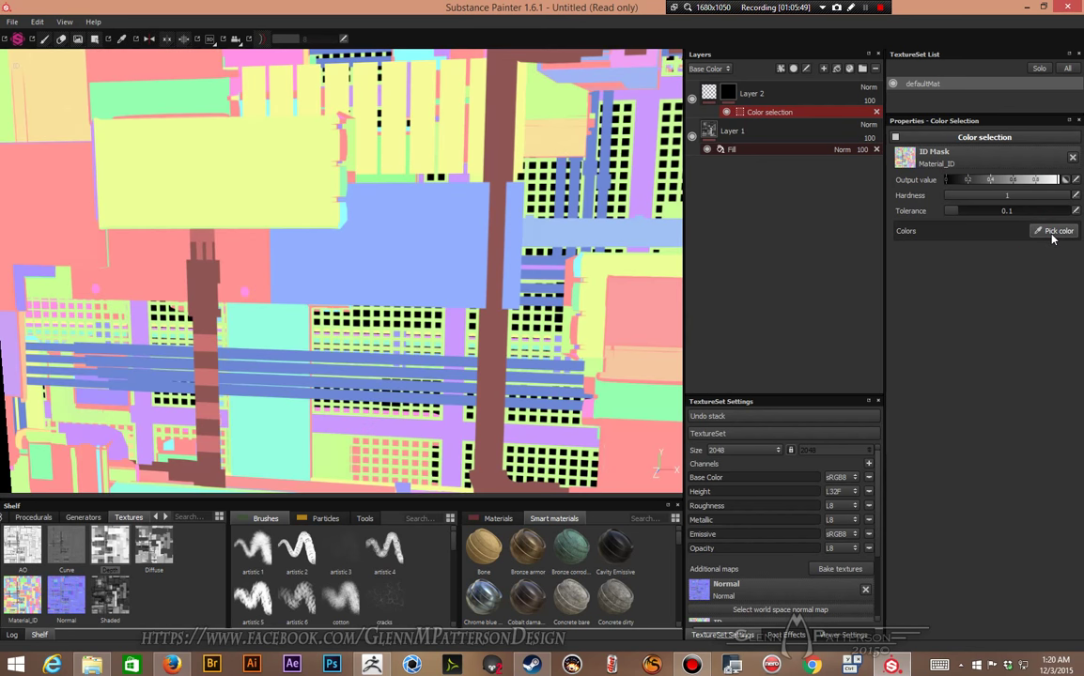
click(428, 358)
scroll(462, 342, down, 6)
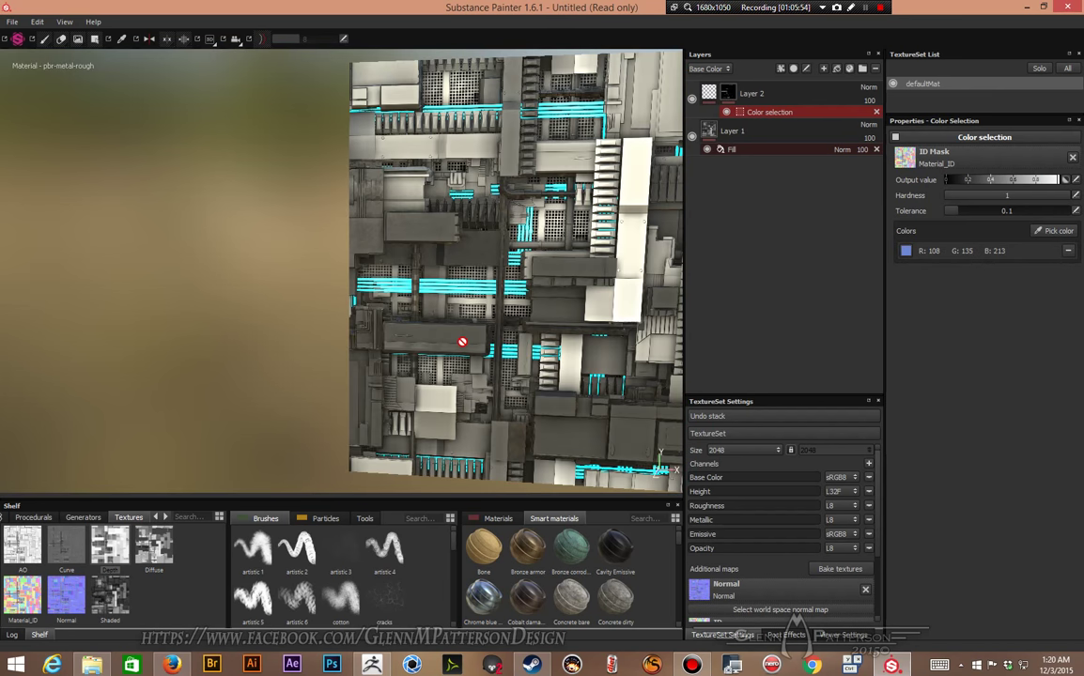
Step: Create a folder in the layer stack and move Layer 2 with its color selection mask into it
alt+middle_drag(579, 322, 399, 307)
alt+drag(399, 308, 422, 342)
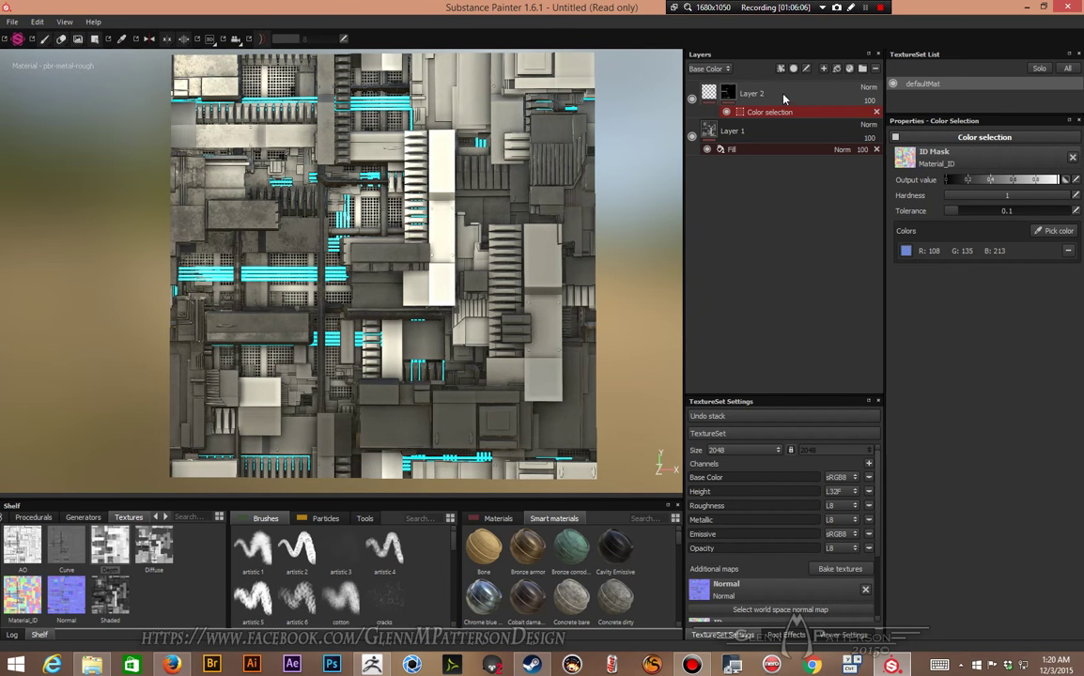
click(863, 73)
drag(799, 118, 796, 97)
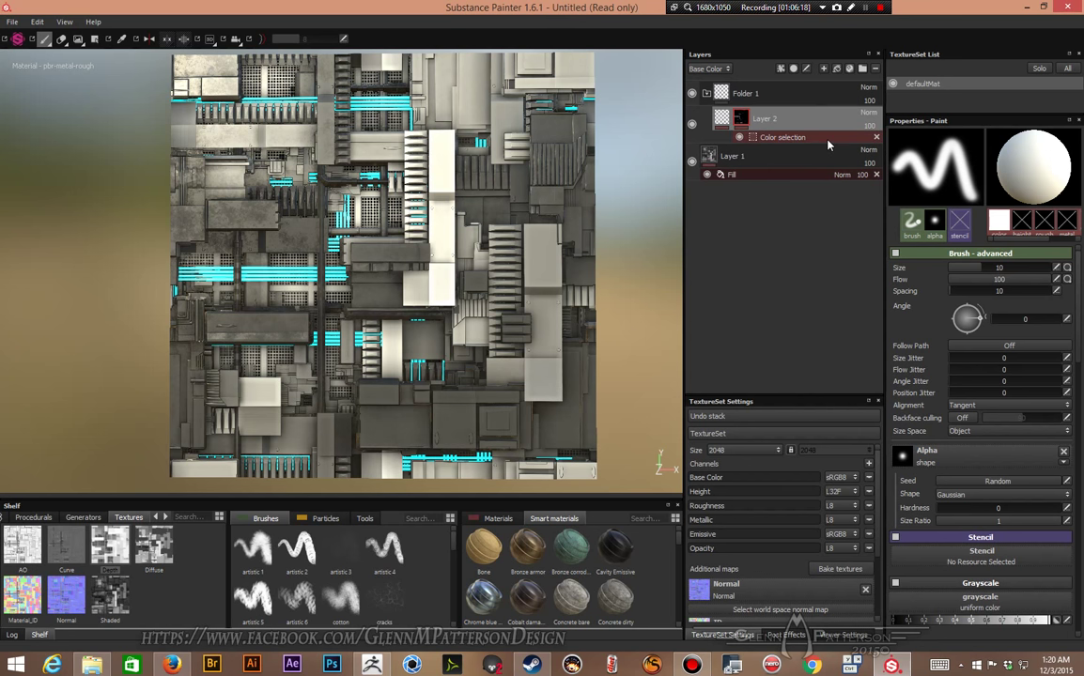
Step: Add a paint effect to Layer 2's mask and set its grayscale value to black
click(742, 119)
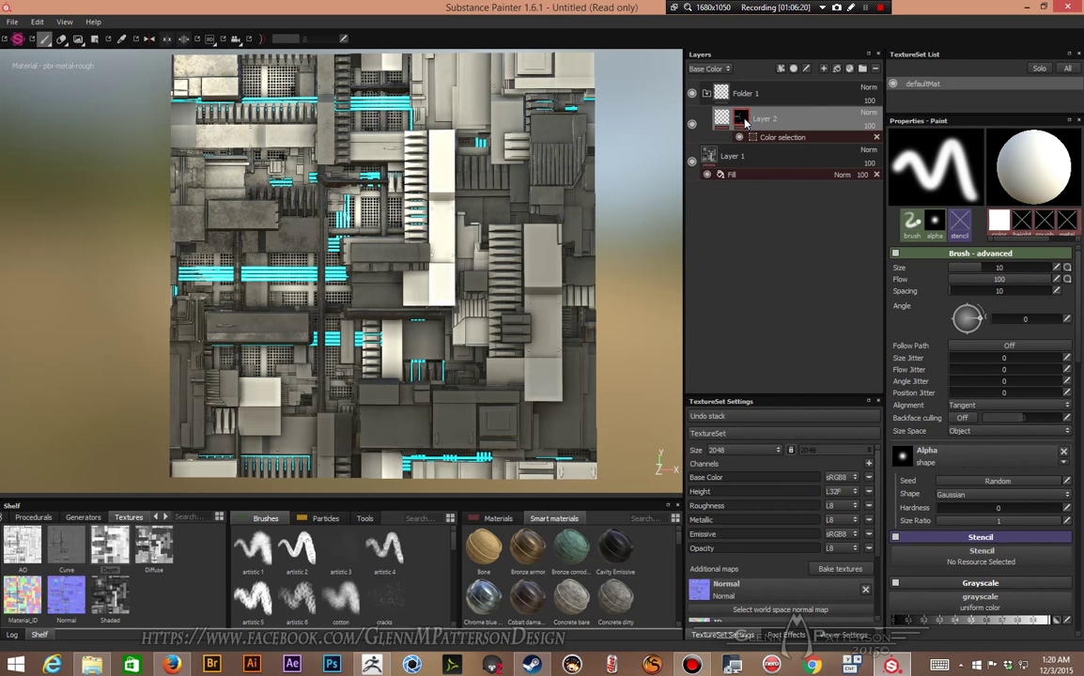
right_click(742, 120)
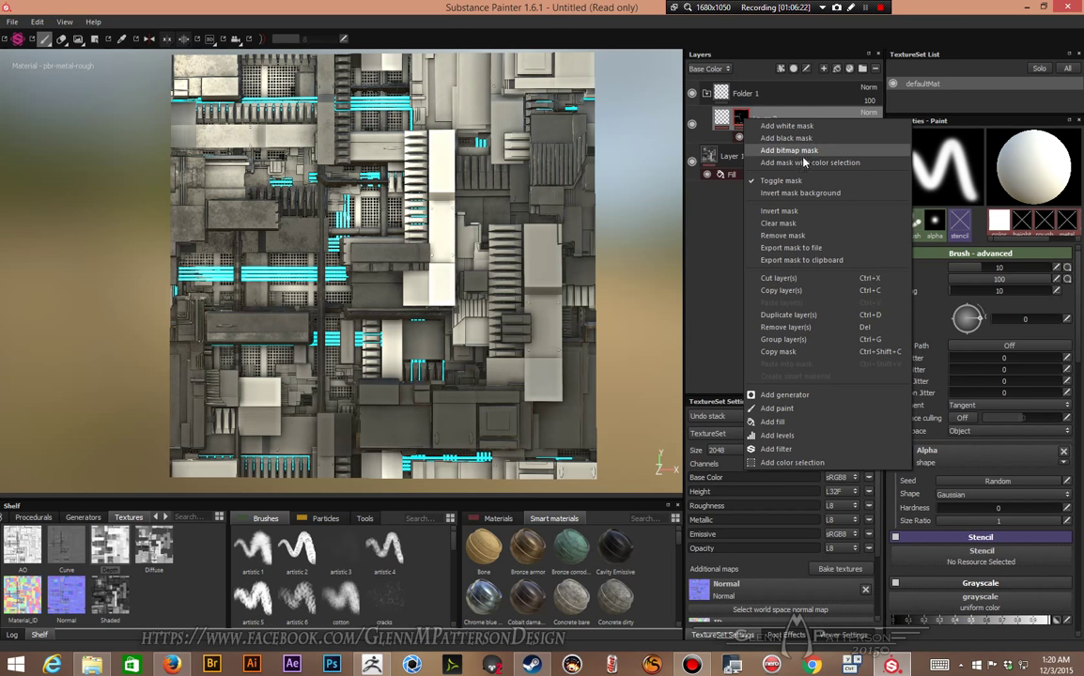
click(780, 413)
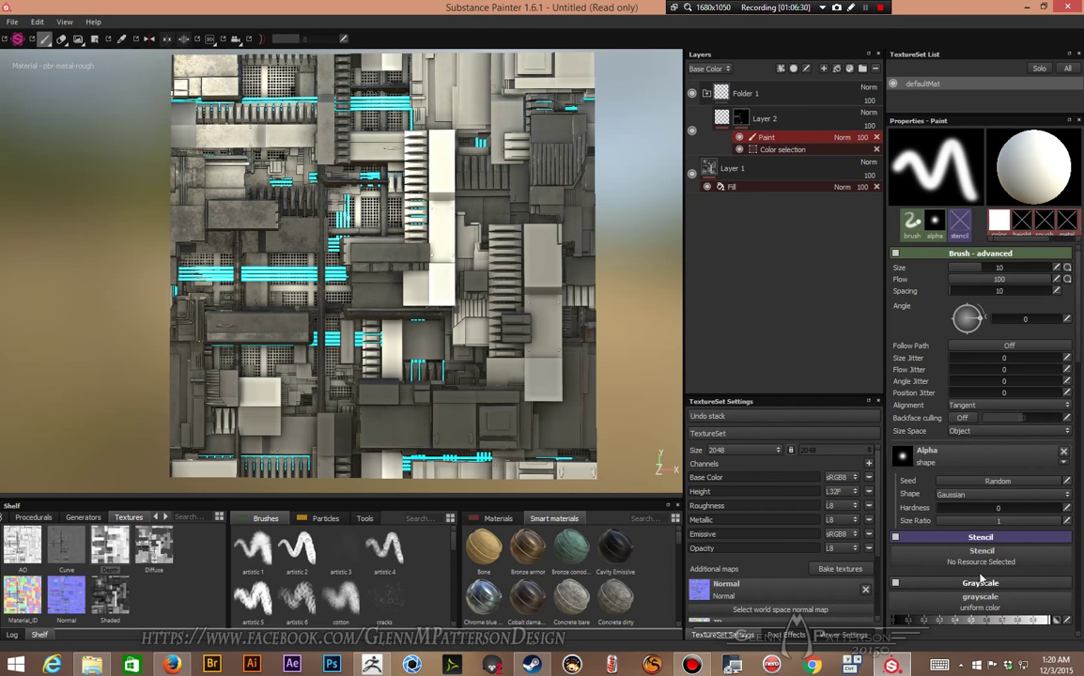
drag(979, 623, 869, 623)
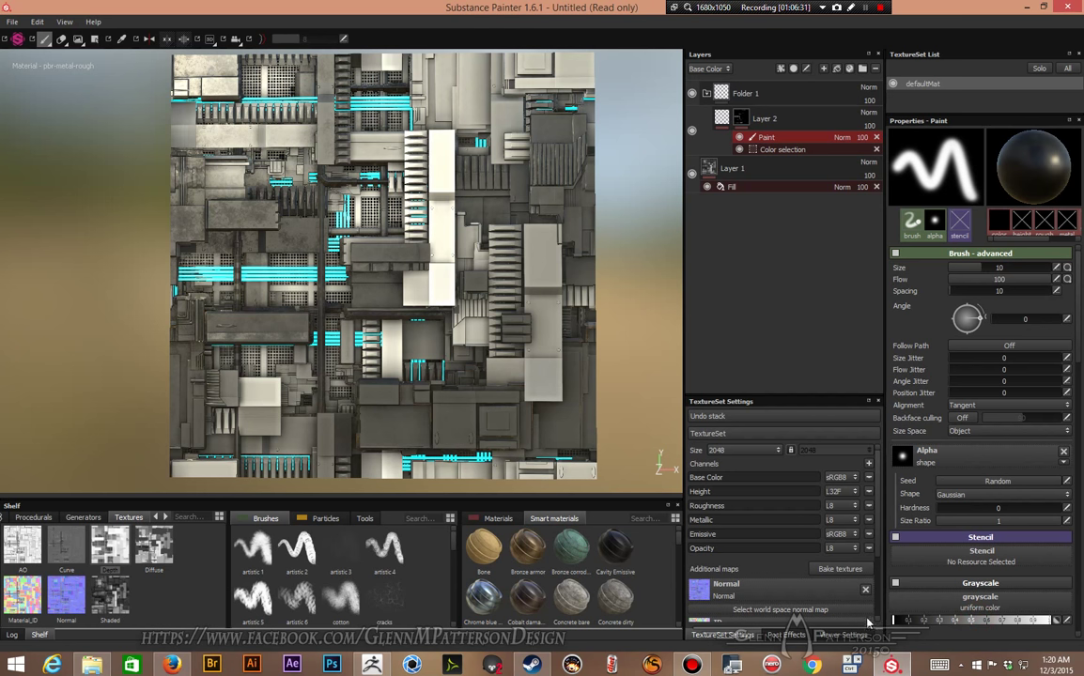
Step: Choose the dirt brush, enlarge it to size 61.99 and set its alpha hardness to 0.3
scroll(318, 592, down, 2)
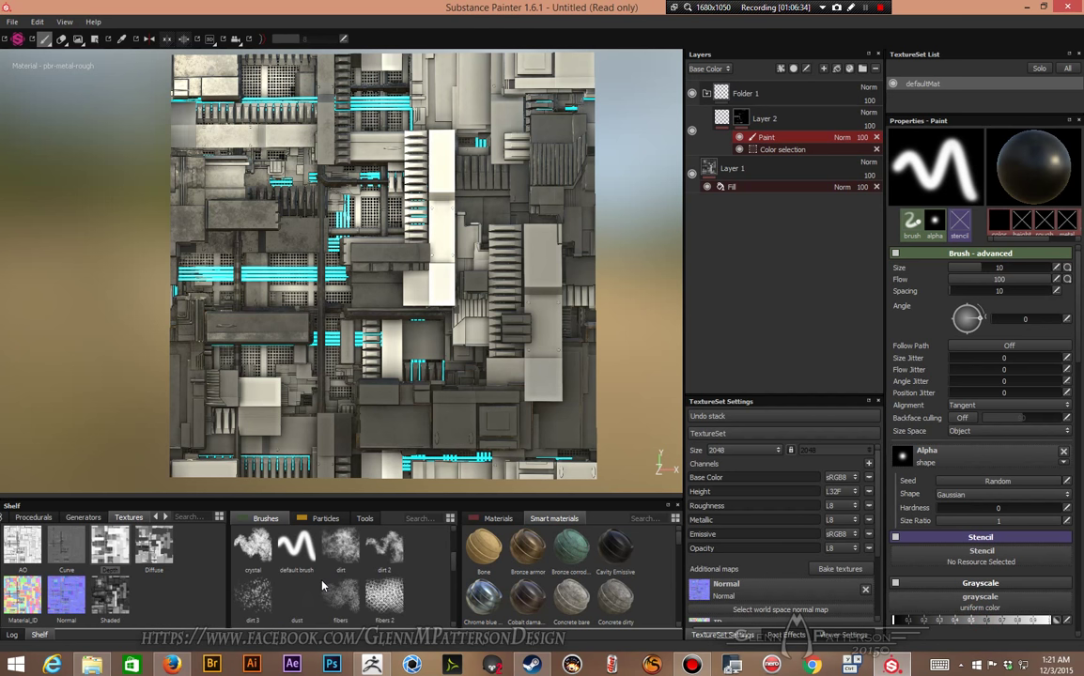
click(345, 552)
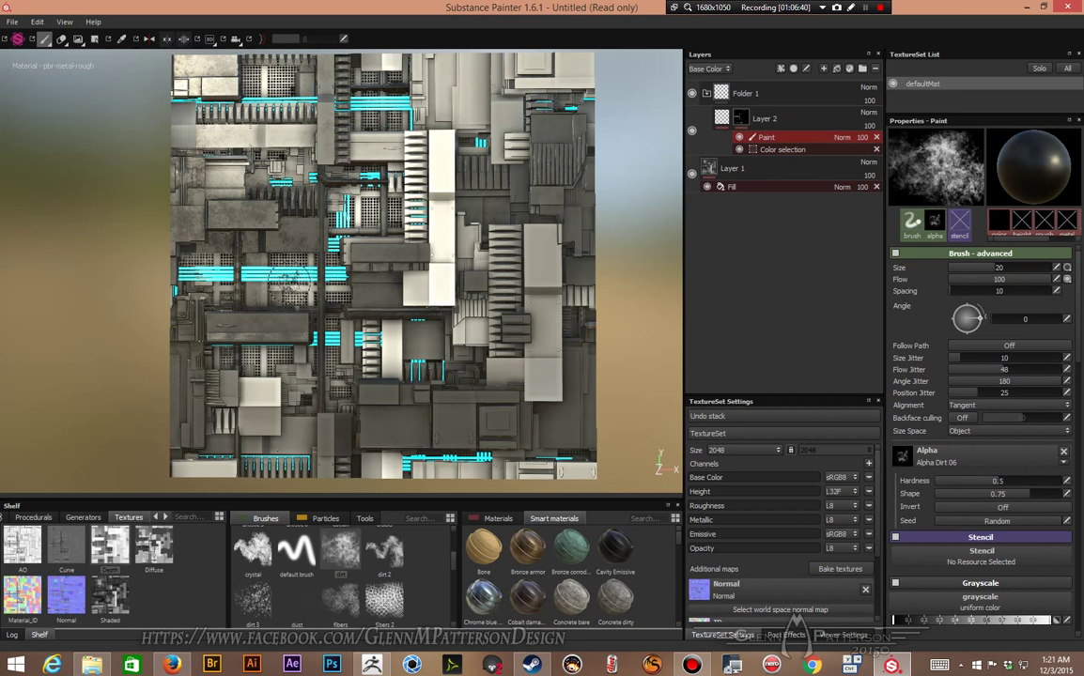
key(bracketright)
key(bracketright)
key(bracketright)
key(bracketright)
key(bracketright)
key(bracketright)
key(bracketright)
key(bracketright)
key(bracketright)
key(bracketright)
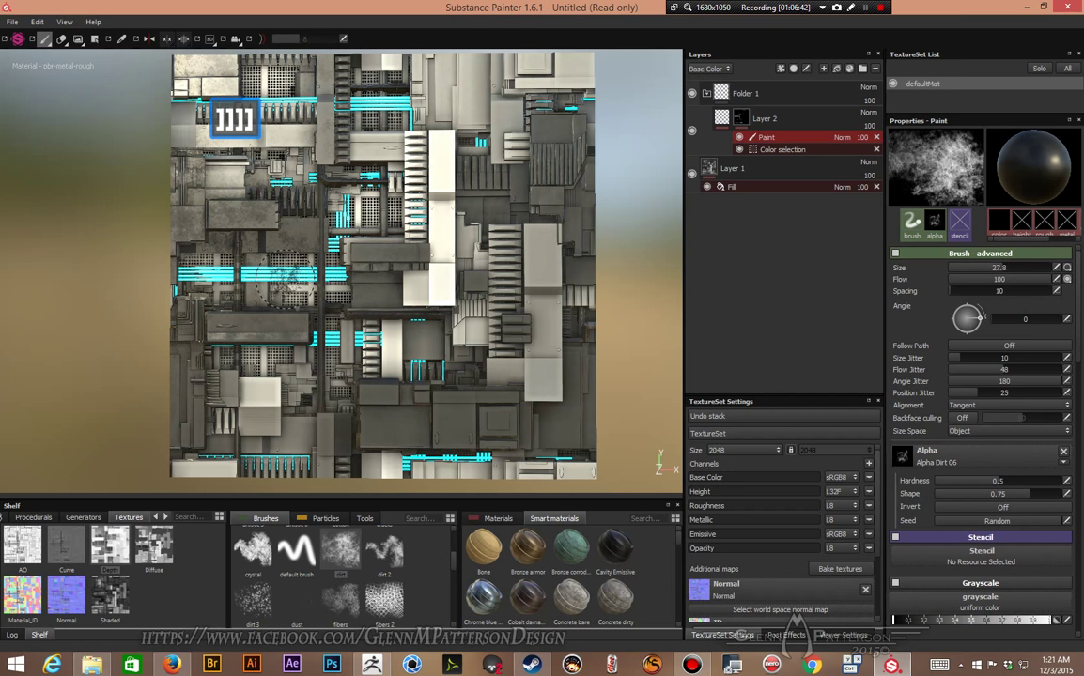
key(bracketright)
key(bracketright)
key(bracketright)
key(bracketright)
key(bracketright)
key(bracketright)
key(bracketright)
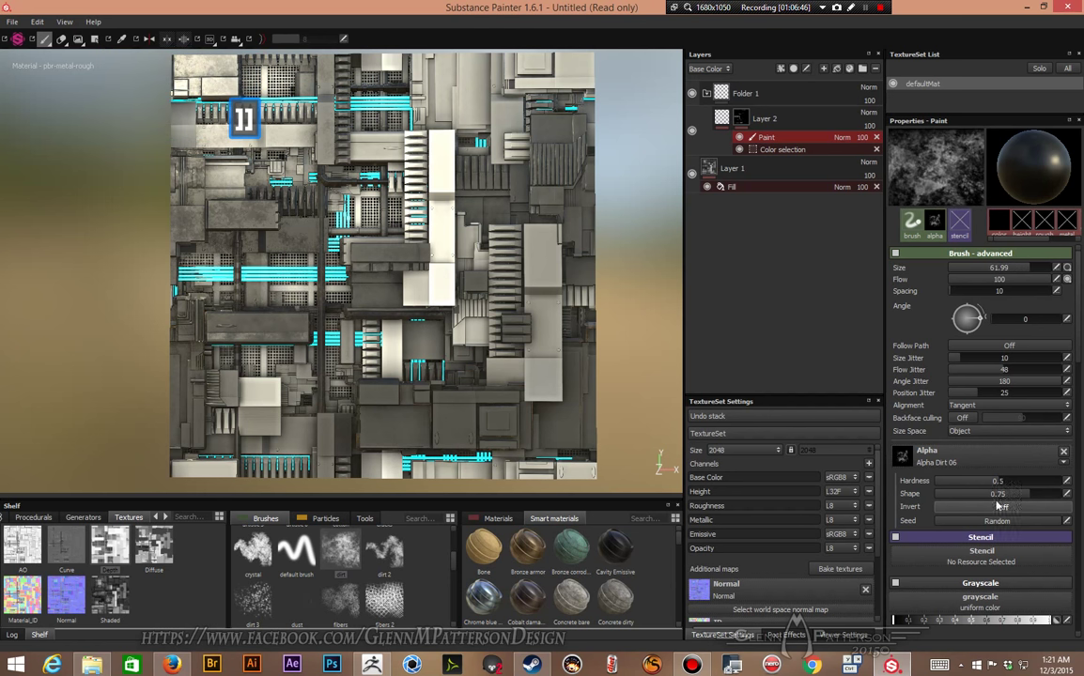
drag(995, 481, 973, 496)
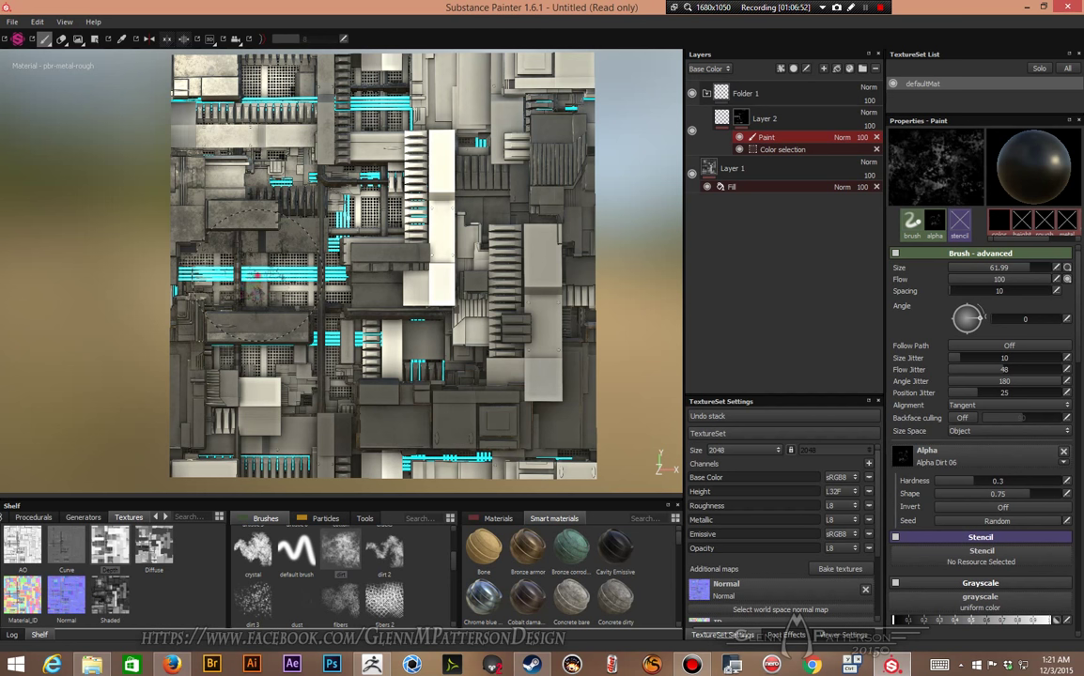
Step: Stamp black dirt into Layer 2's mask across the whole panel to break up the cyan glowing pipes
click(270, 272)
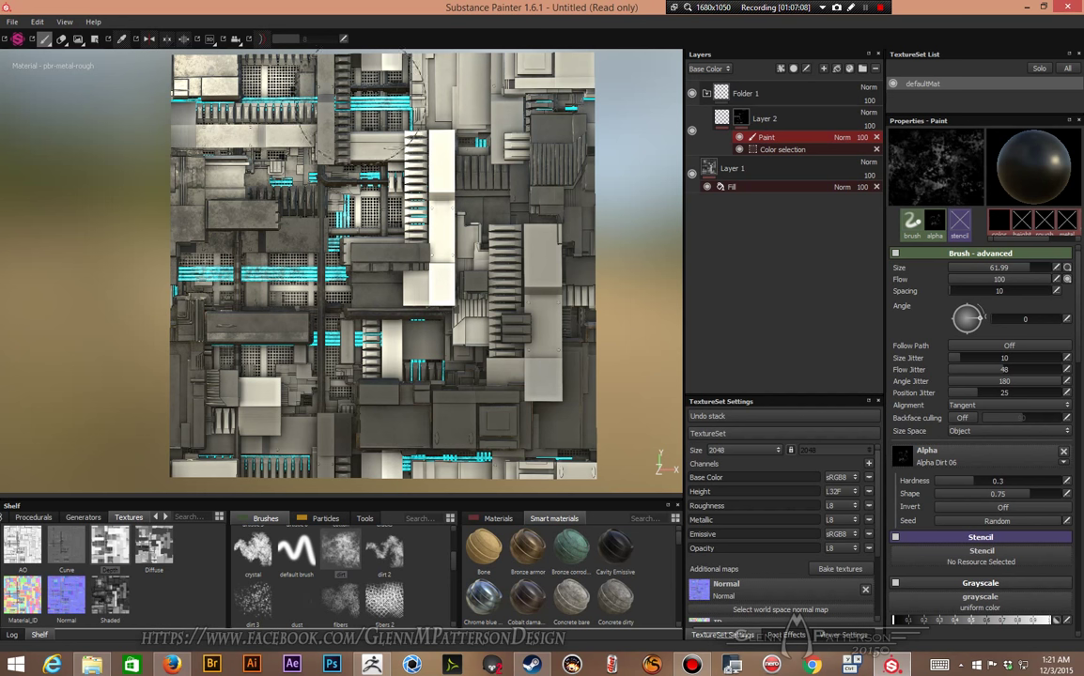
click(483, 443)
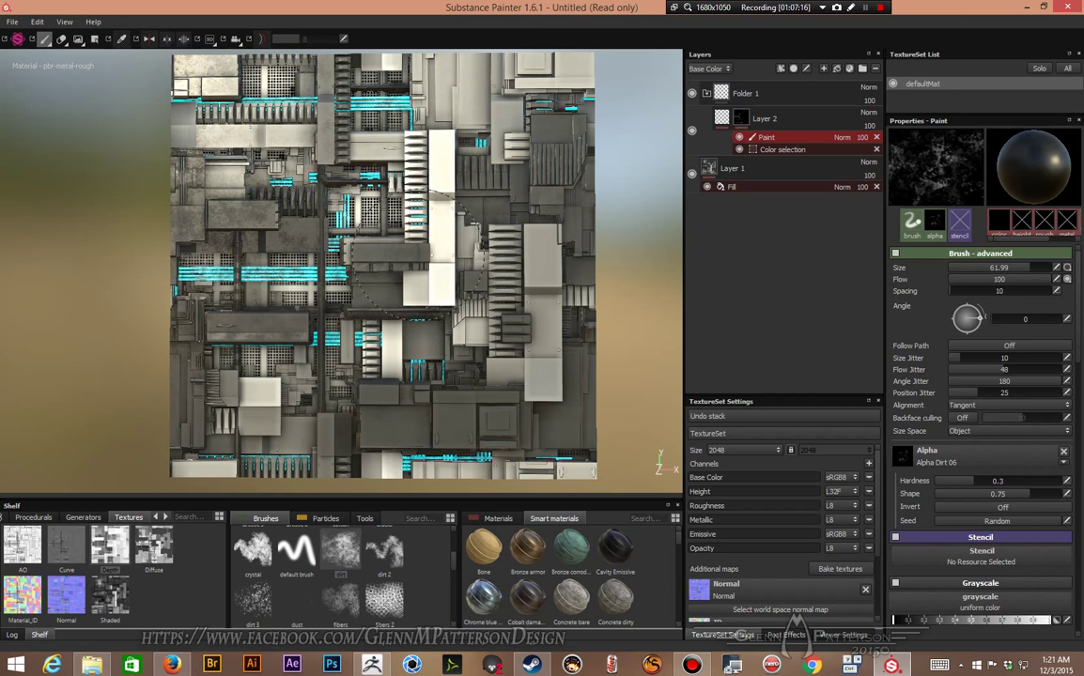
click(499, 131)
click(332, 324)
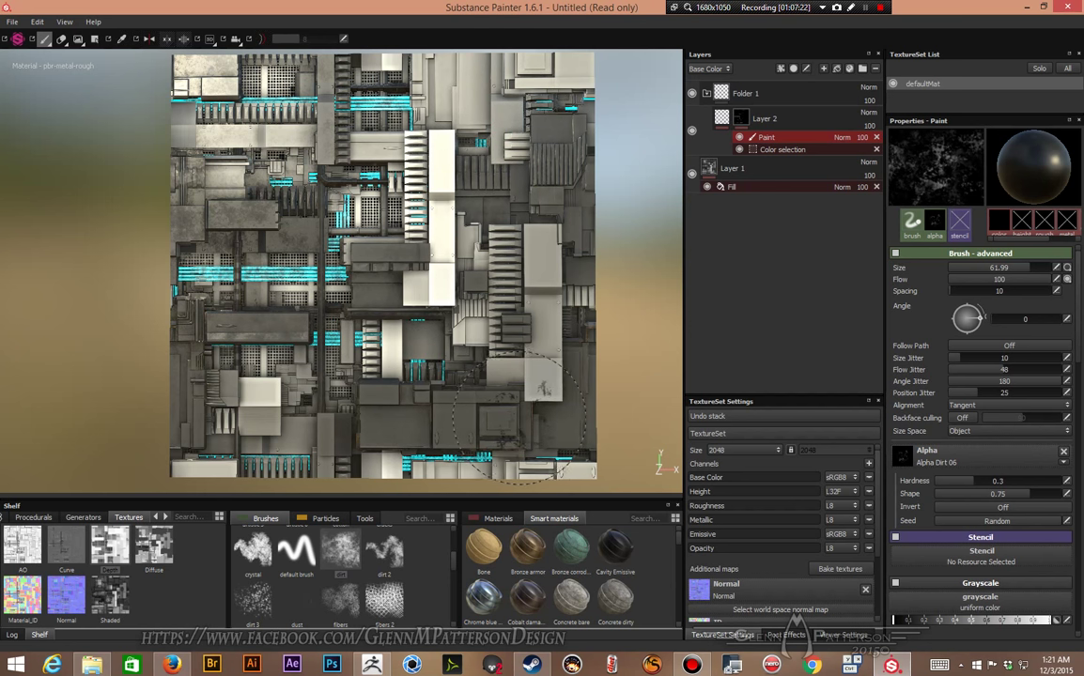
click(541, 424)
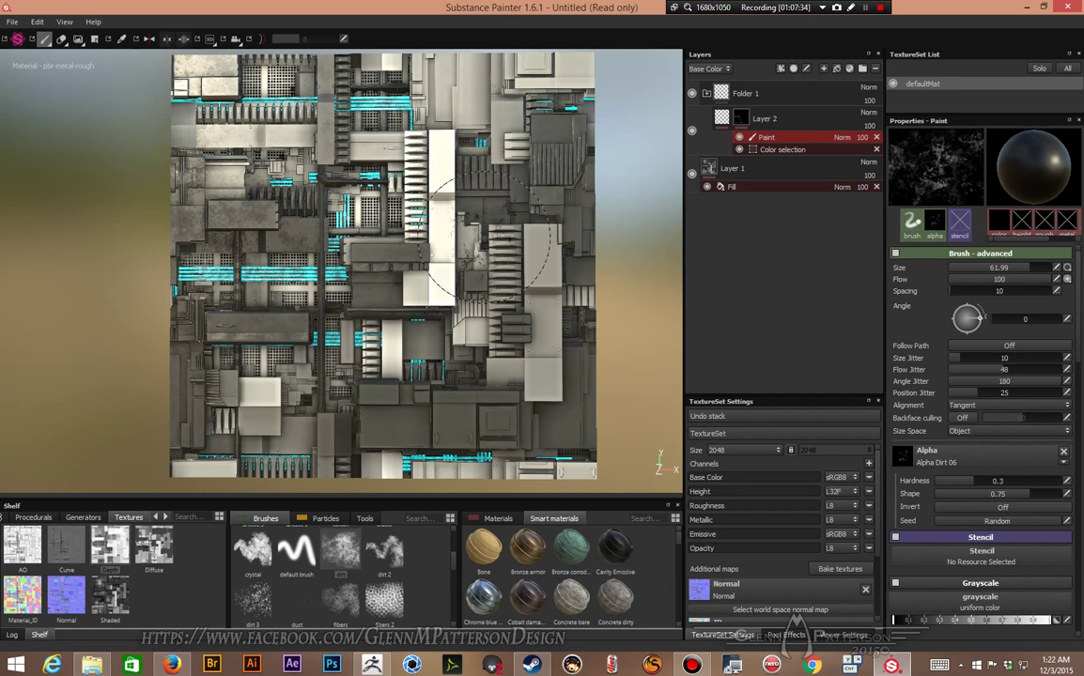
Step: Add a new paint layer and move it out of the folder, above Folder 1
click(707, 95)
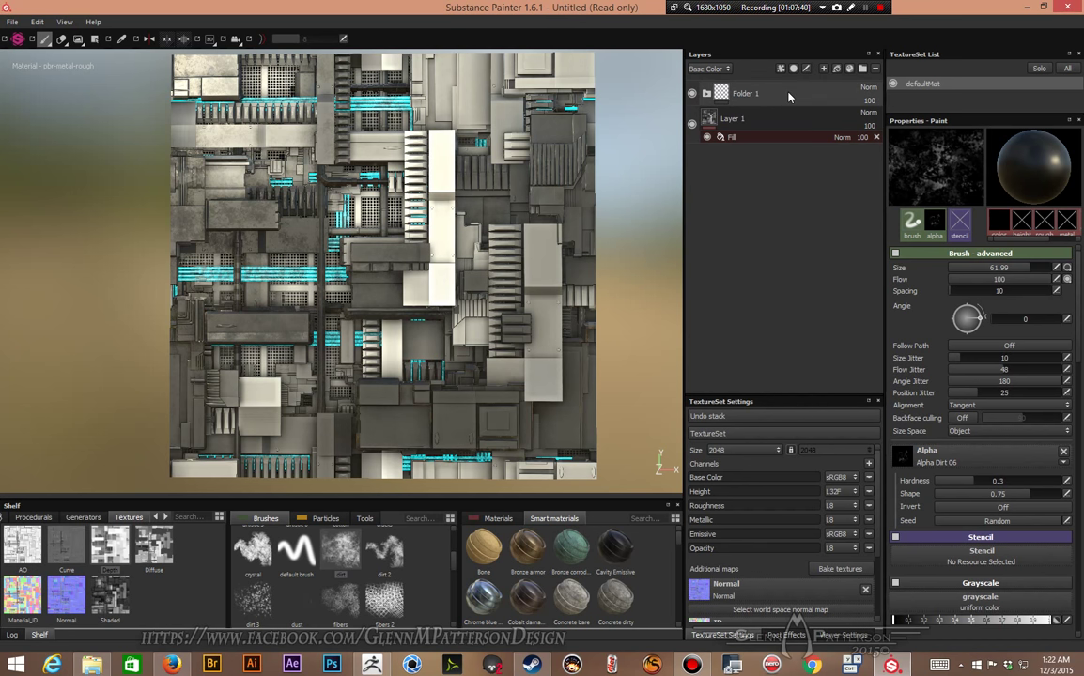
click(823, 70)
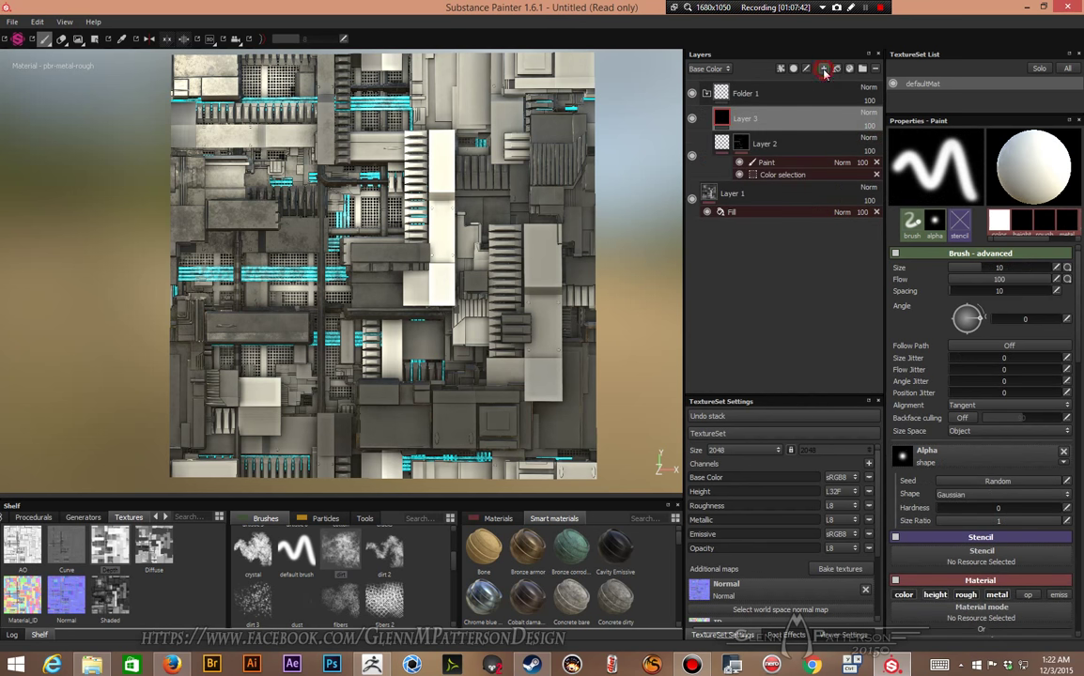
drag(801, 120, 792, 84)
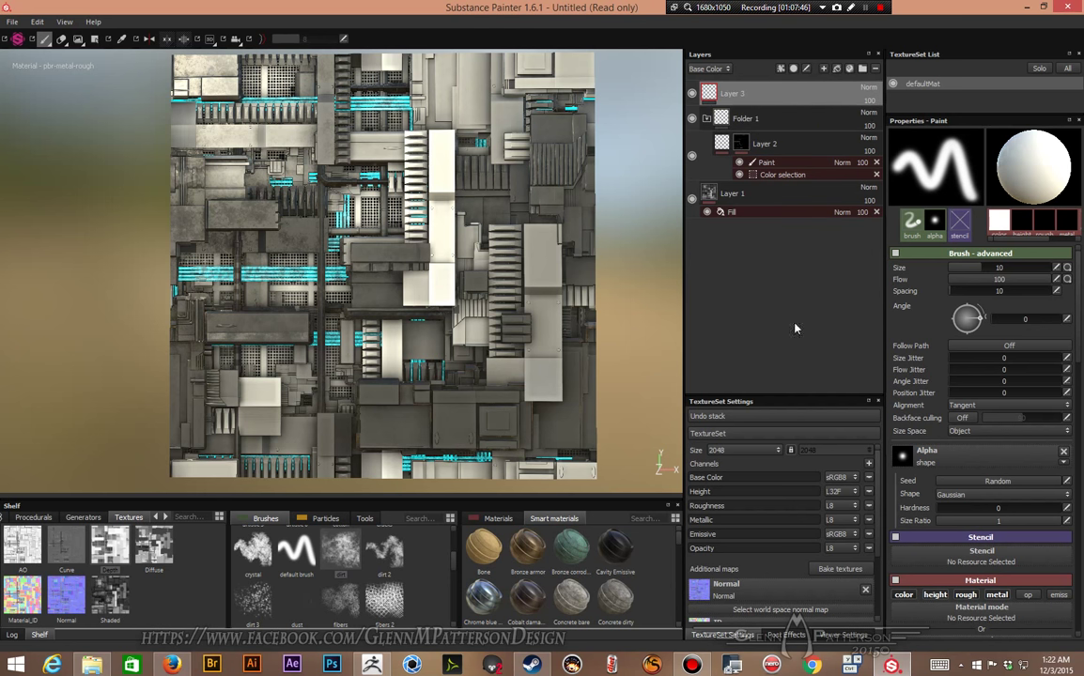
Step: Load the uniform black material for painting on Layer 3 and leave only its color channel active
click(500, 520)
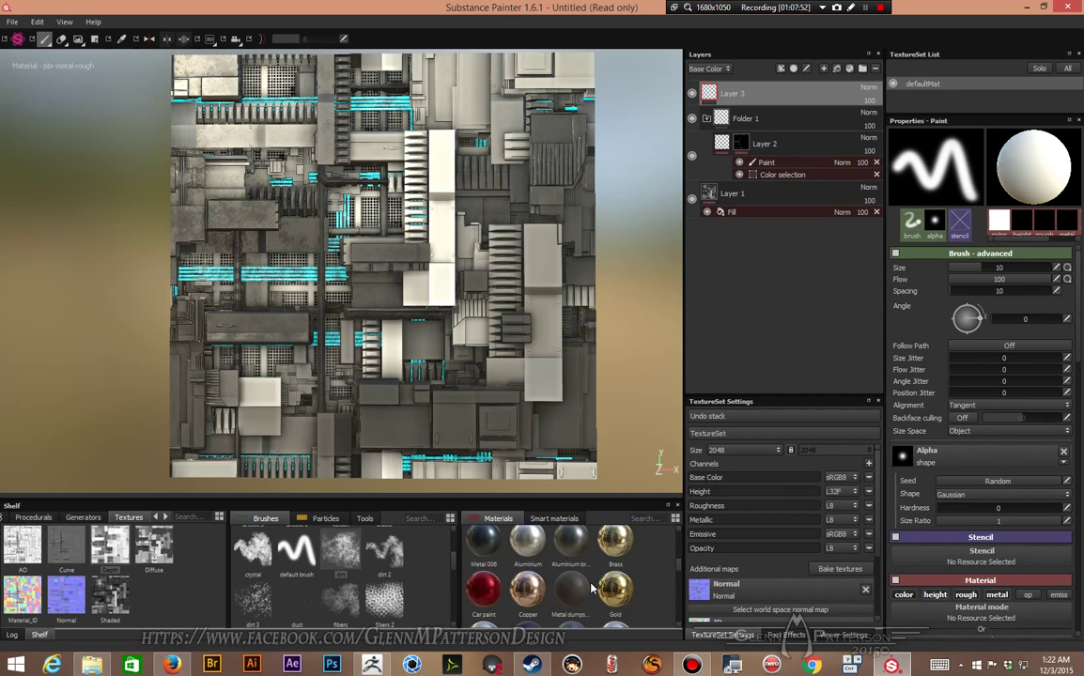
scroll(592, 587, down, 3)
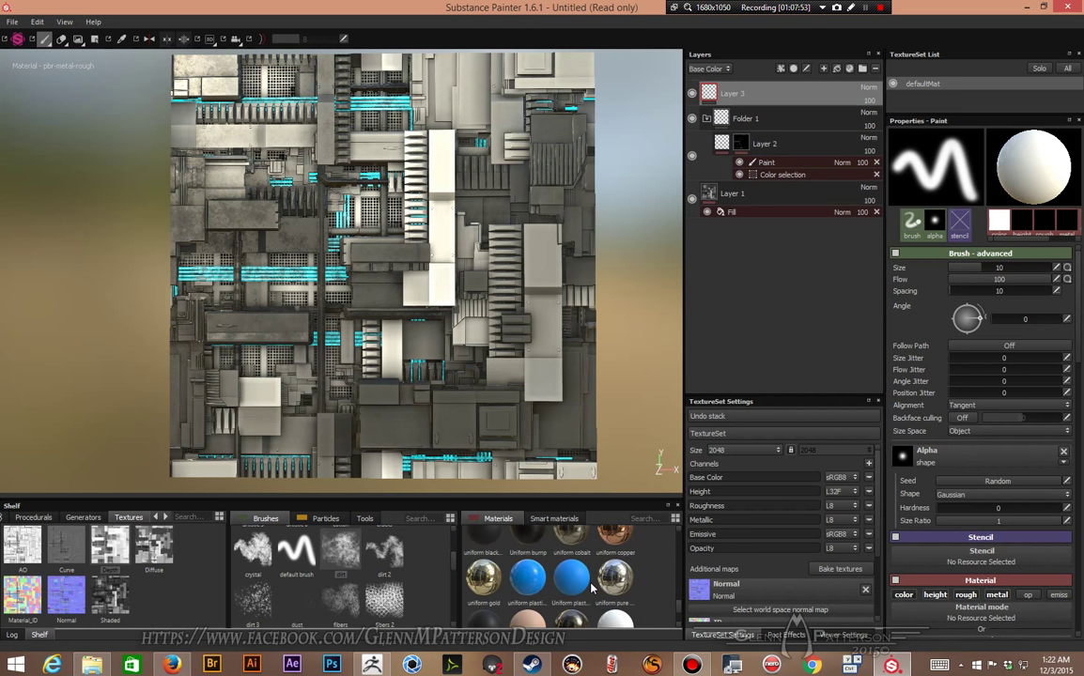
click(487, 551)
scroll(487, 551, up, 1)
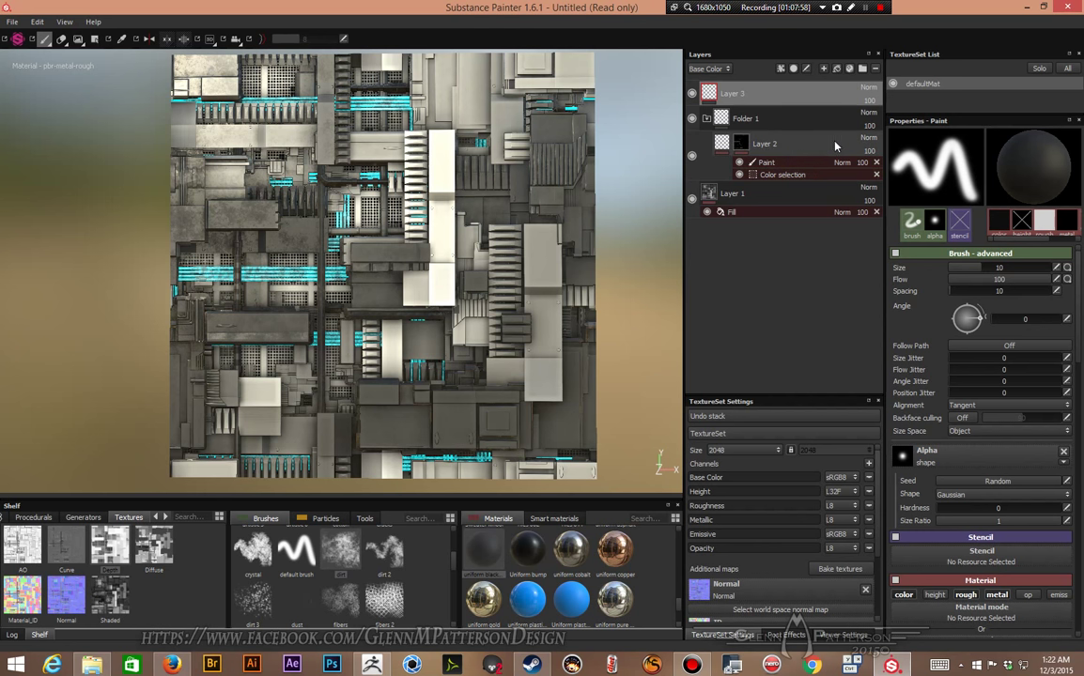
click(998, 596)
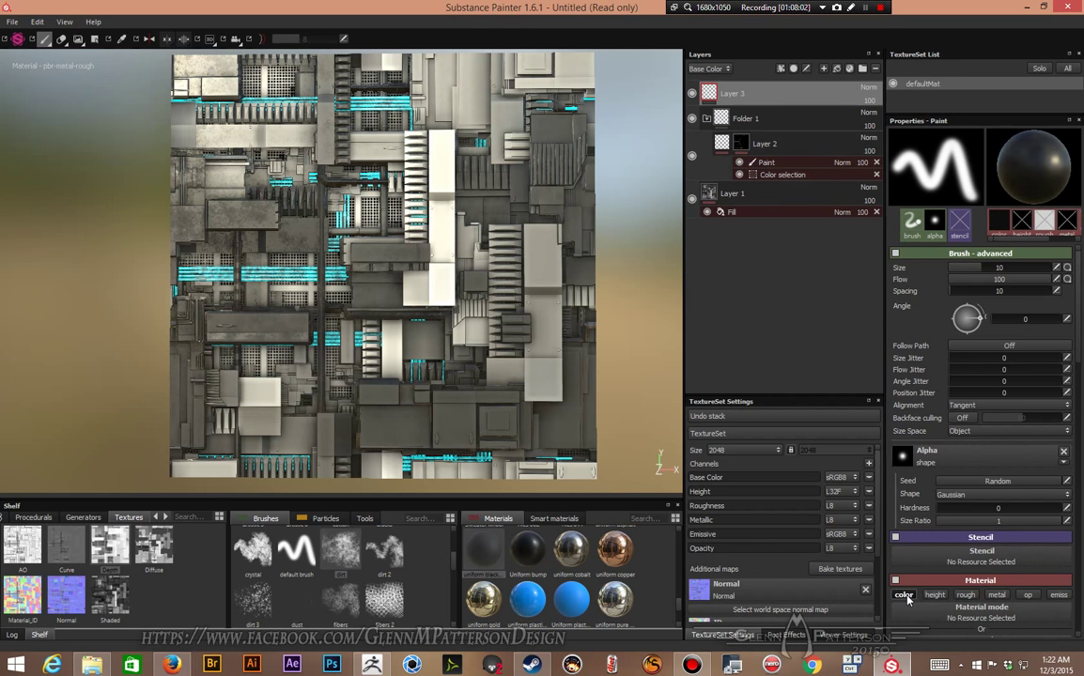
Step: Switch to the dirt brush for Layer 3 and enlarge it to size 82.33
click(343, 553)
key(bracketright)
key(bracketright)
key(bracketright)
key(bracketright)
key(bracketright)
key(bracketright)
key(bracketright)
key(bracketright)
key(bracketright)
key(bracketright)
key(bracketright)
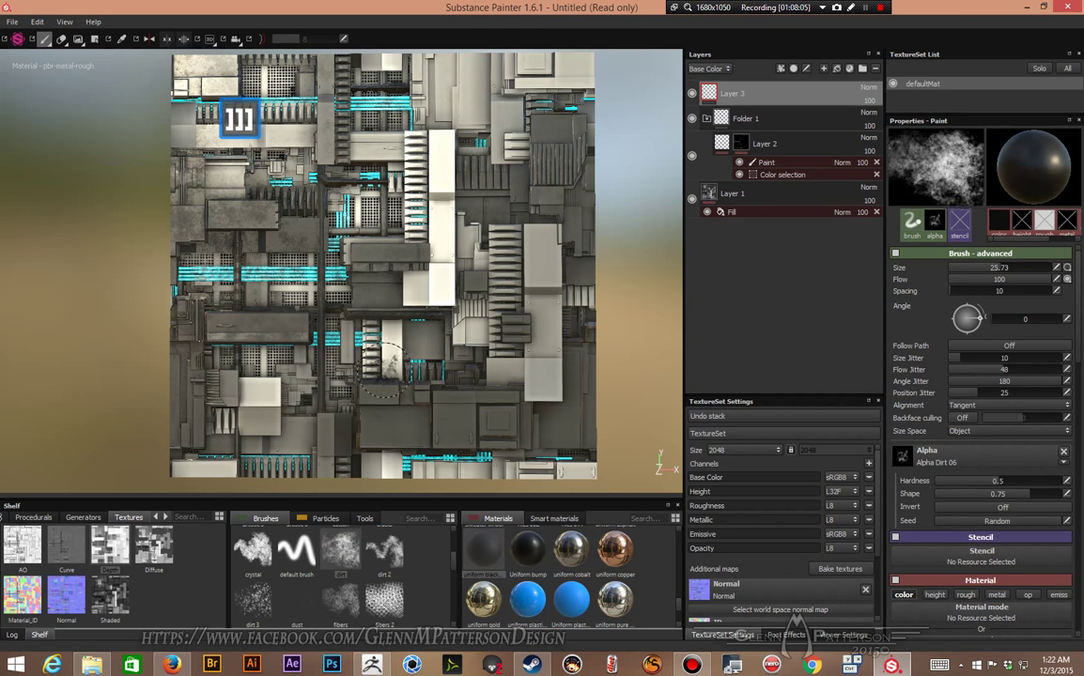
key(bracketright)
key(bracketright)
key(bracketright)
key(bracketright)
key(bracketright)
key(bracketright)
key(bracketright)
key(bracketright)
key(bracketright)
key(bracketright)
key(bracketright)
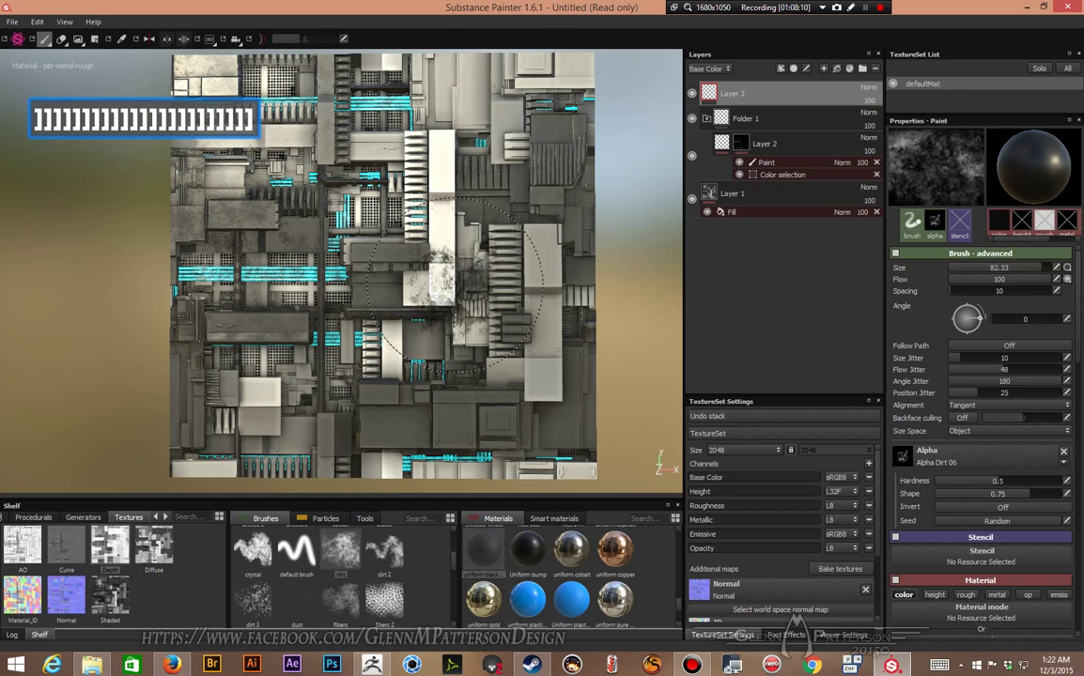
Step: Undo the test dirt stroke on Layer 3 and set the brush's alpha hardness to 0.28
scroll(989, 530, down, 2)
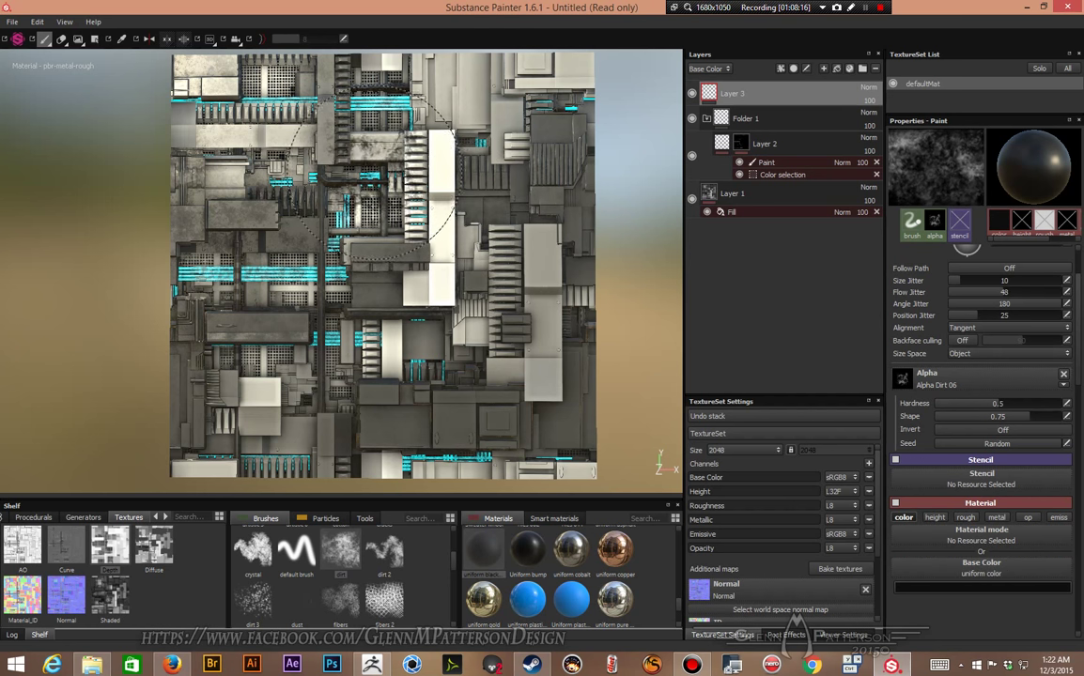
key(ctrl+z)
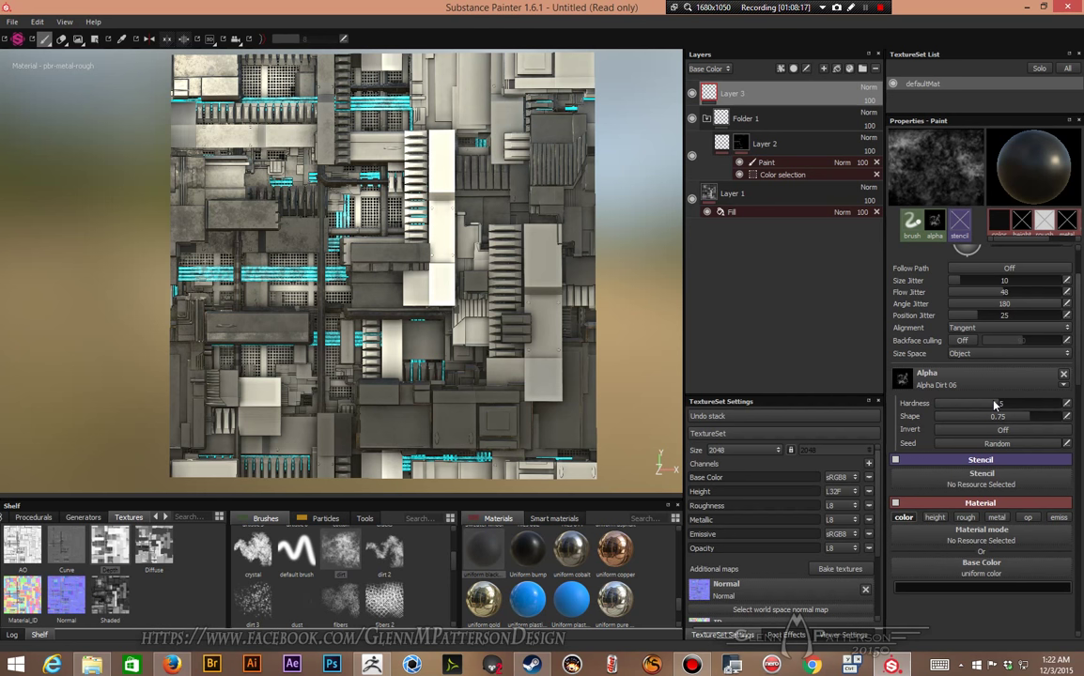
drag(977, 410, 956, 410)
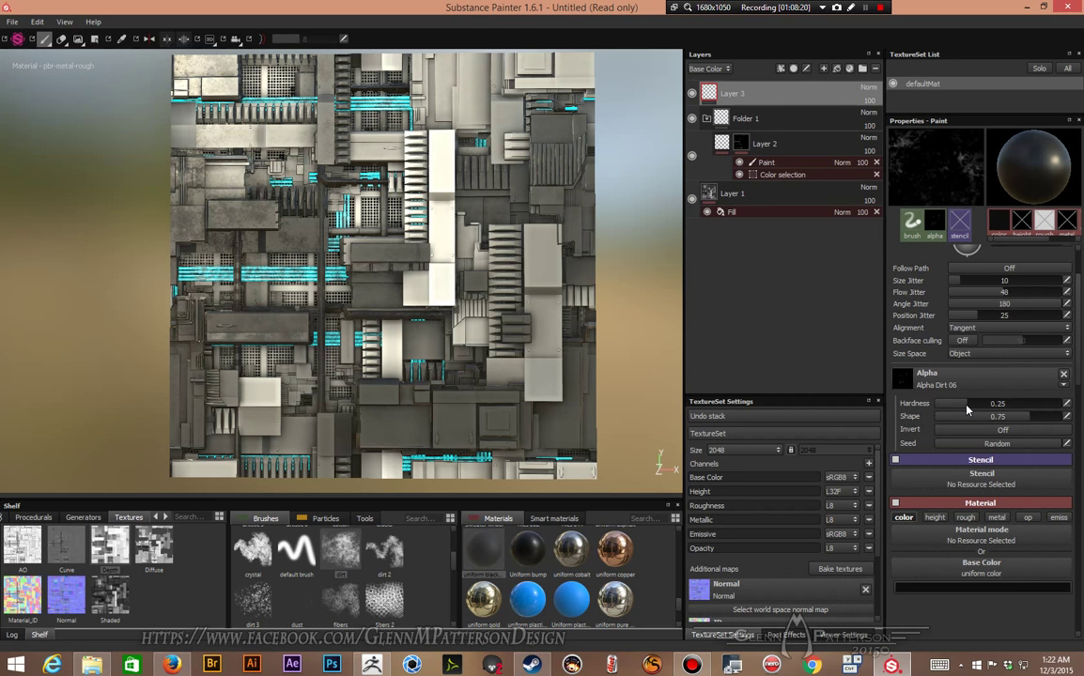
Step: Stamp faint black dirt on Layer 3 over the light and dark plates across the panel
click(428, 170)
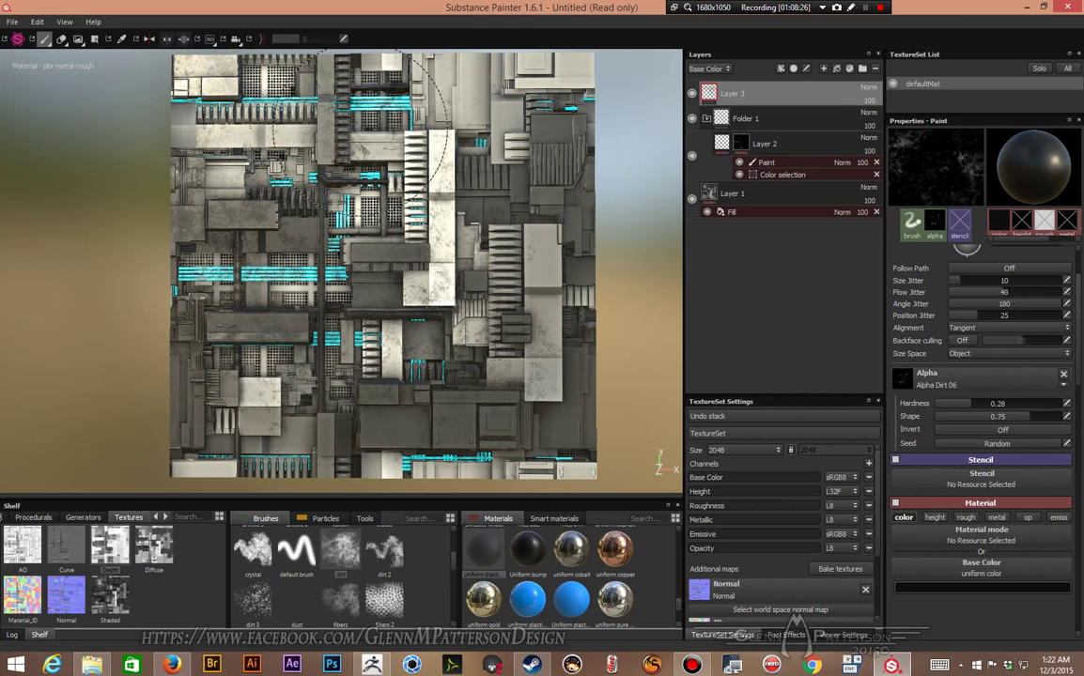
click(510, 110)
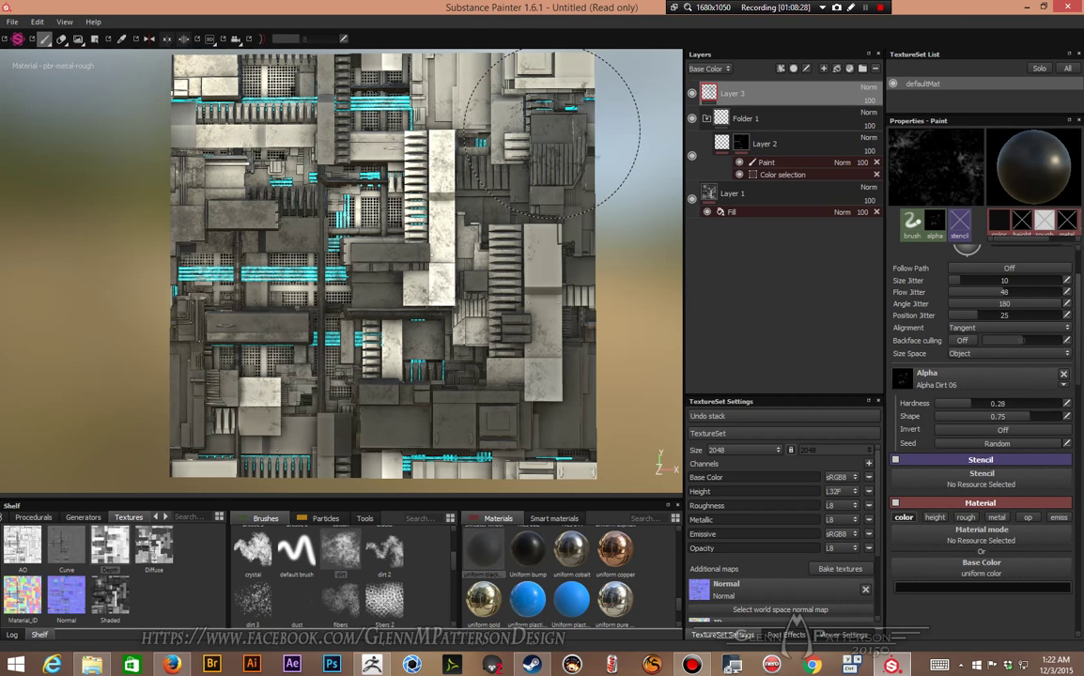
click(547, 128)
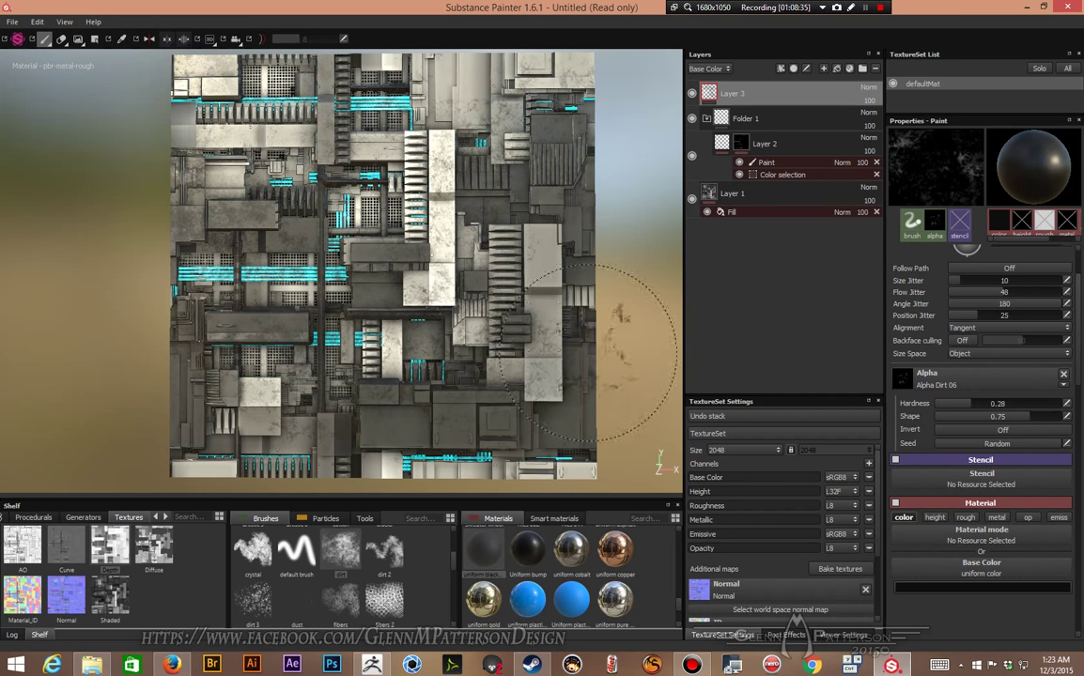
Step: Undo the last few dirt strokes on Layer 3
key(ctrl)
key(ctrl+z)
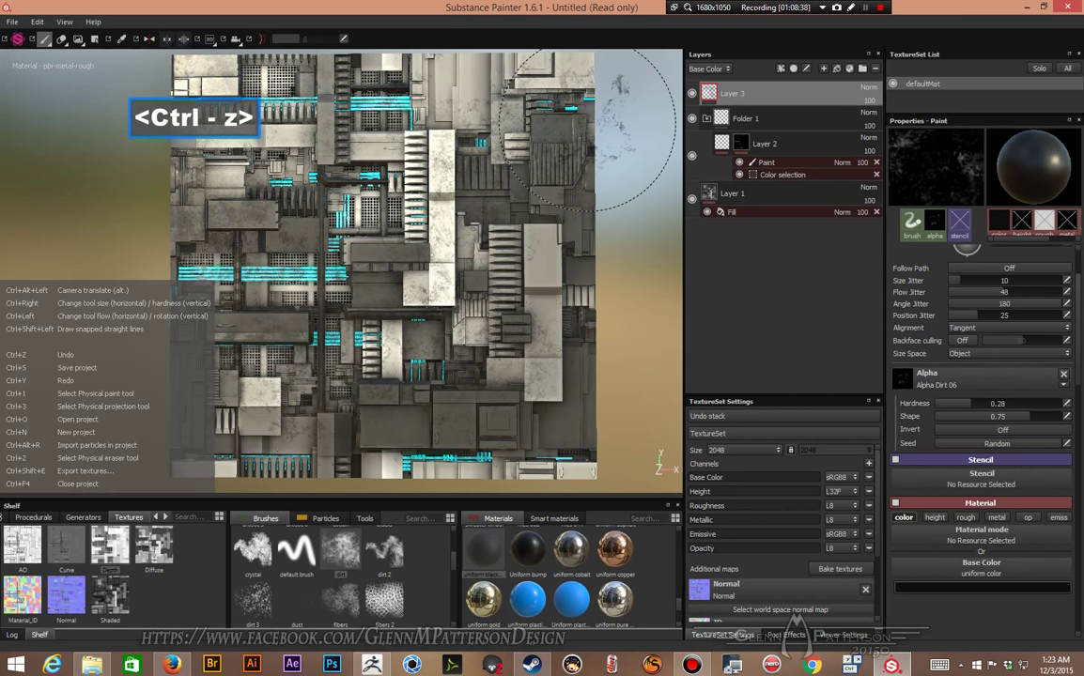
key(ctrl+z)
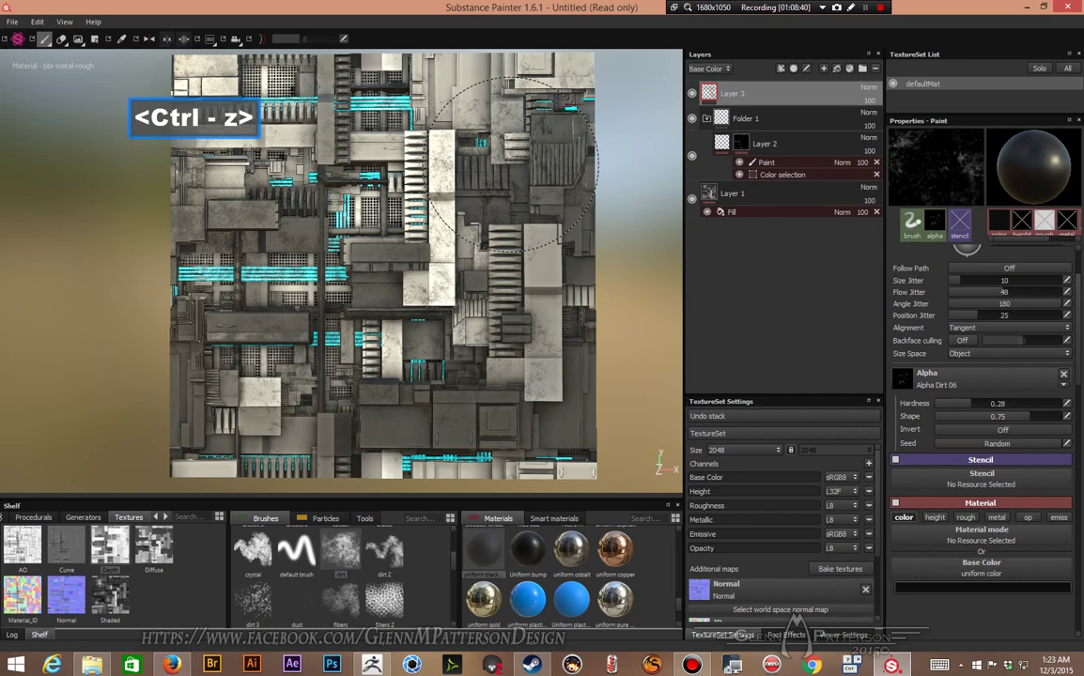
key(ctrl+z)
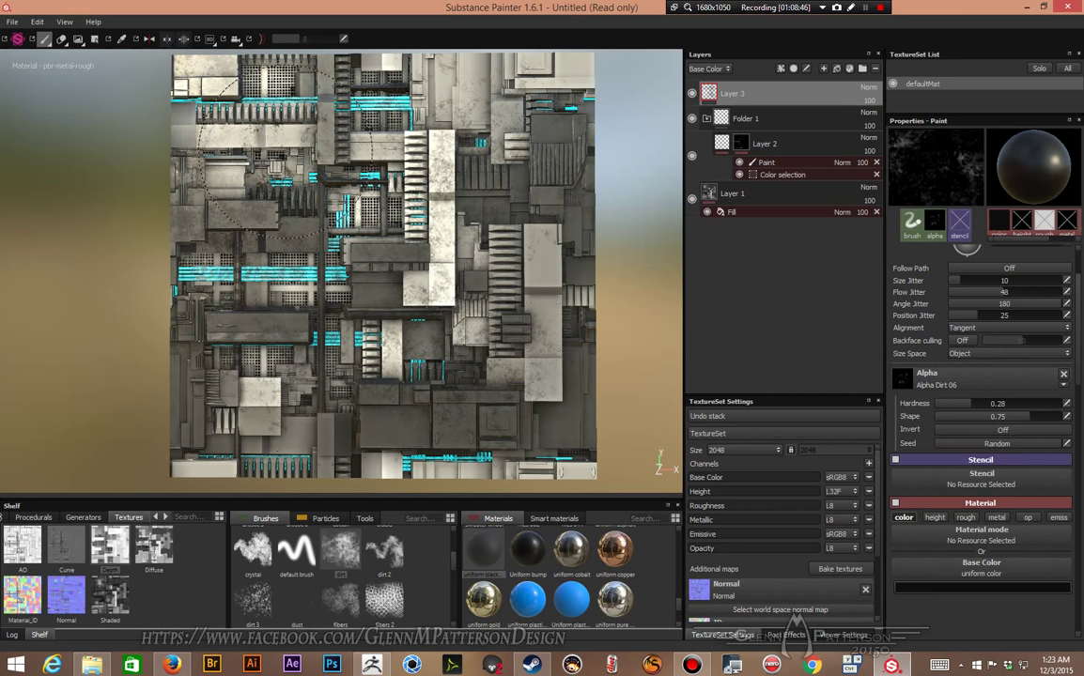
Step: Add another paint layer above Layer 3
alt+drag(398, 210, 514, 313)
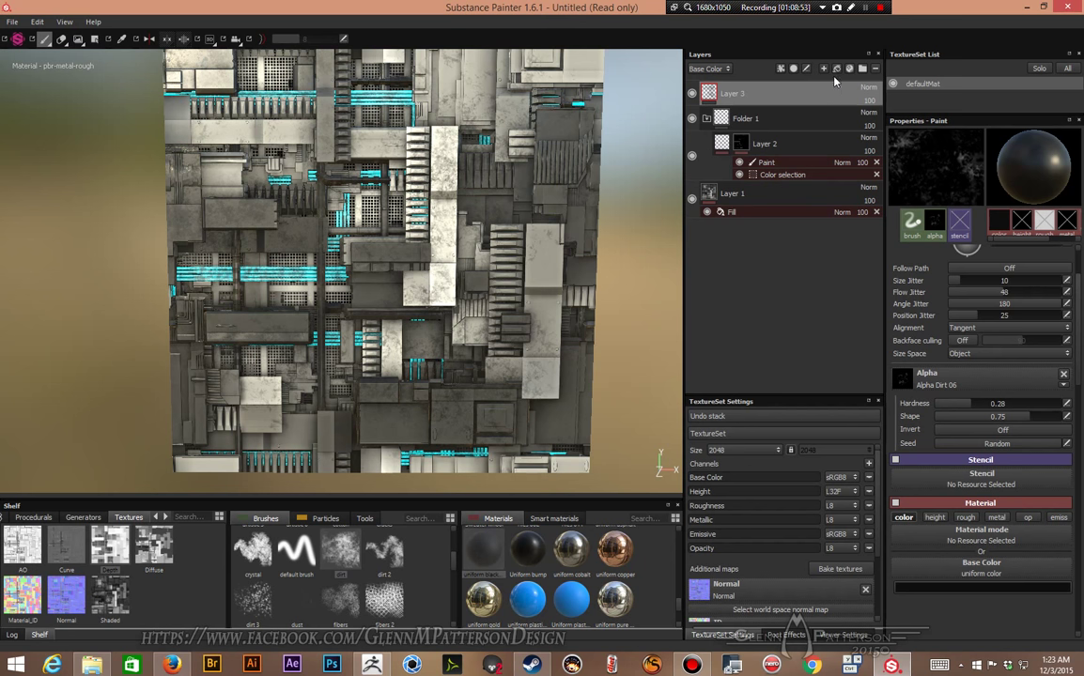
click(825, 69)
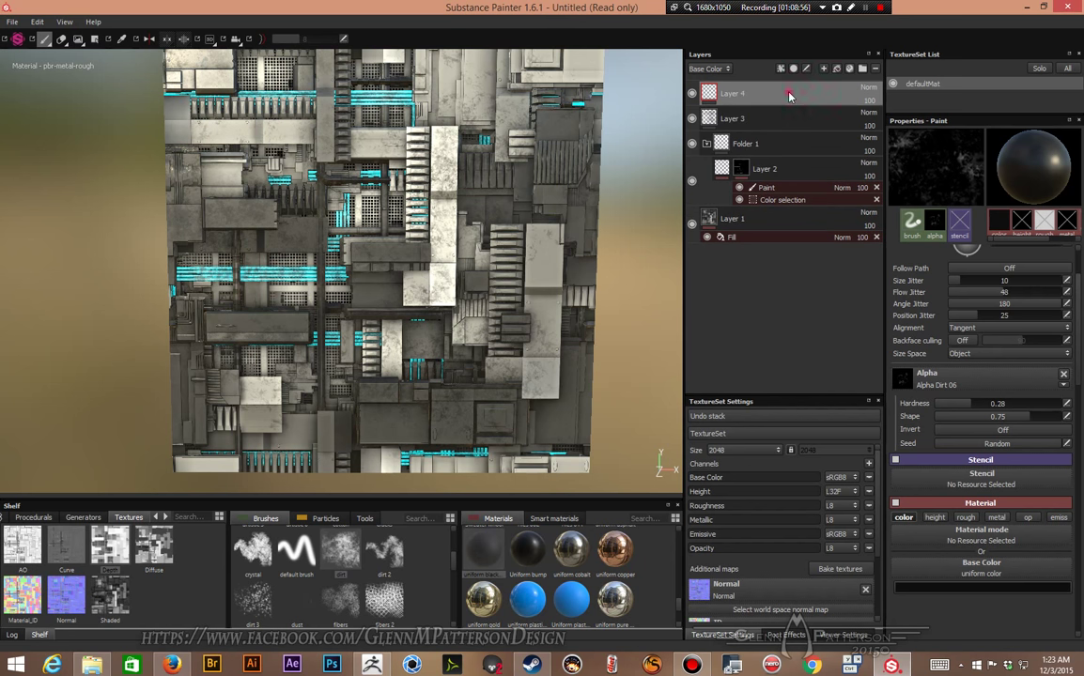
Step: Move Layer 4 to the bottom of the layer stack and add a fill effect to it
drag(789, 94, 786, 281)
right_click(774, 235)
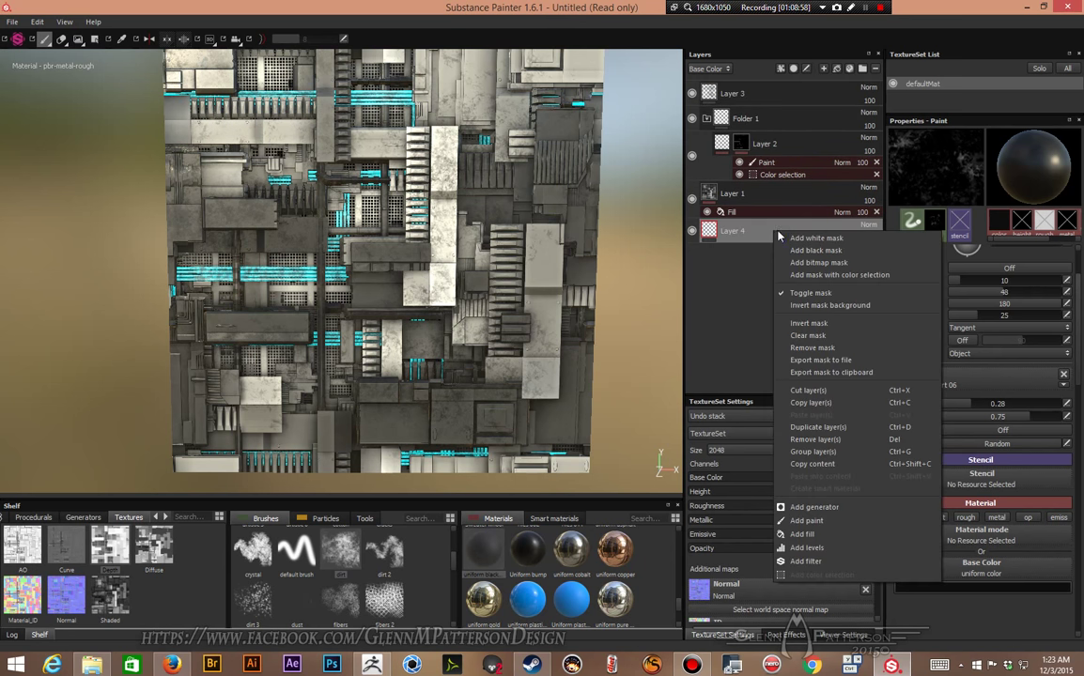
click(805, 534)
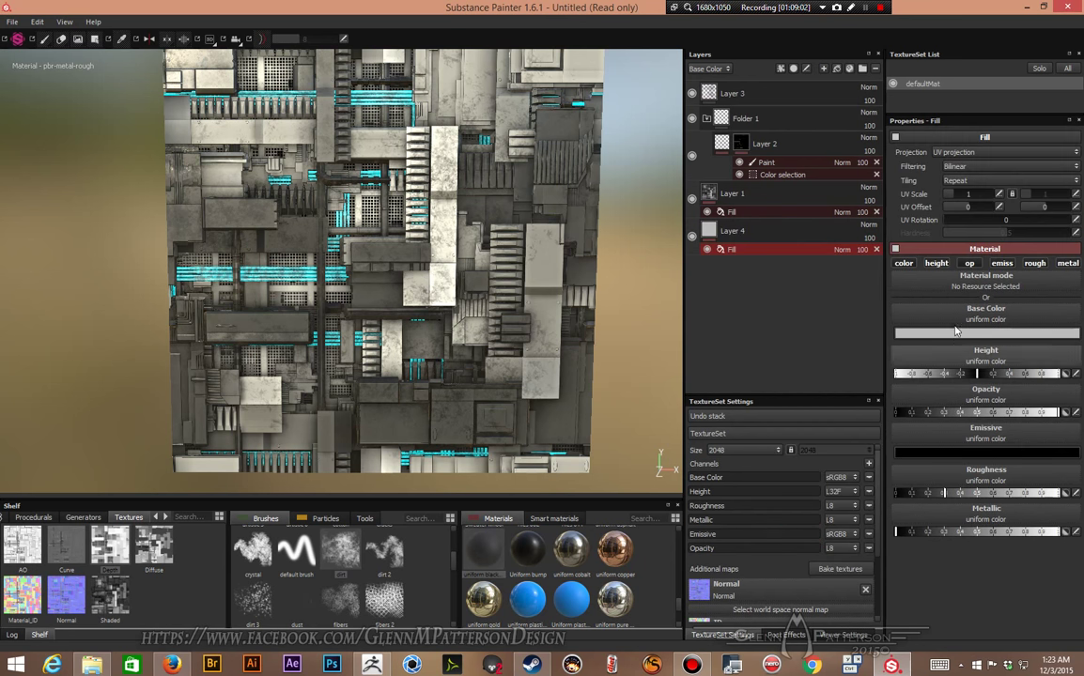
Step: Disable the color, height, emissive, roughness and metallic channels on Layer 4's fill, keeping only opacity
click(937, 263)
click(903, 263)
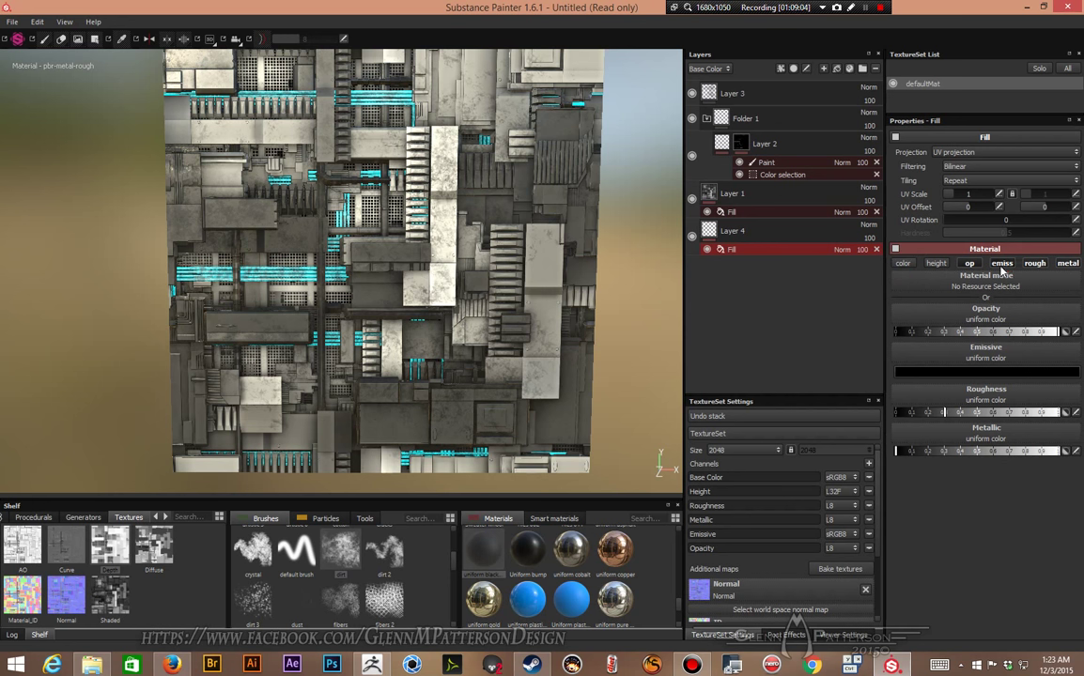
click(1001, 265)
click(1034, 264)
click(1068, 264)
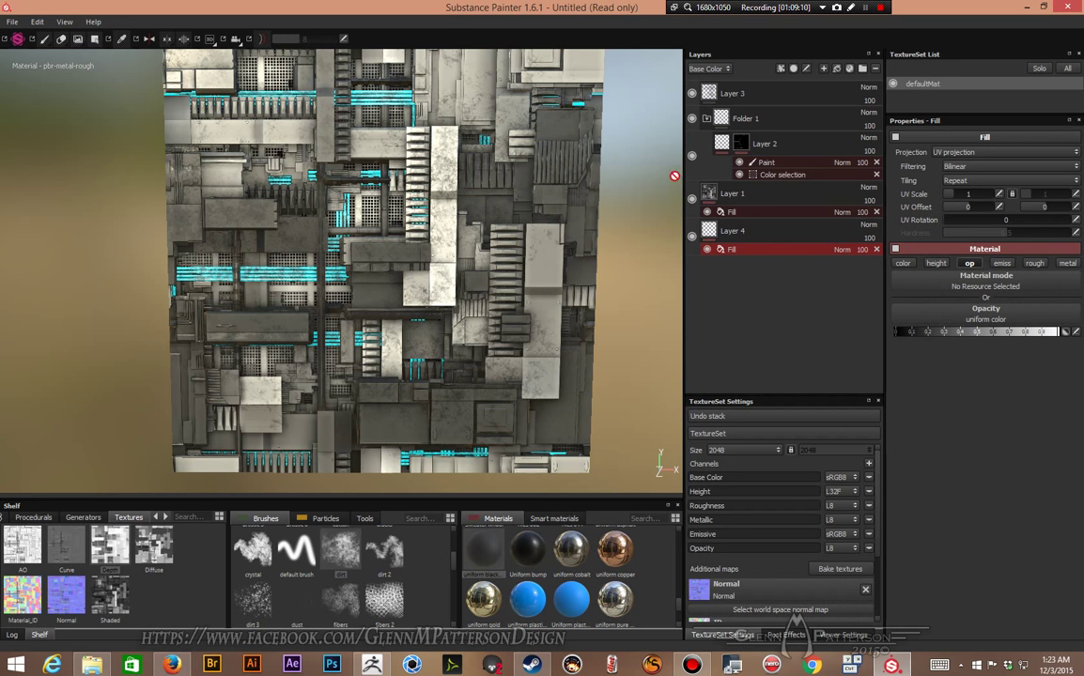
Step: Change the viewer's shader to pbr-metal-rough-with-alpha-blending
scroll(787, 606, down, 3)
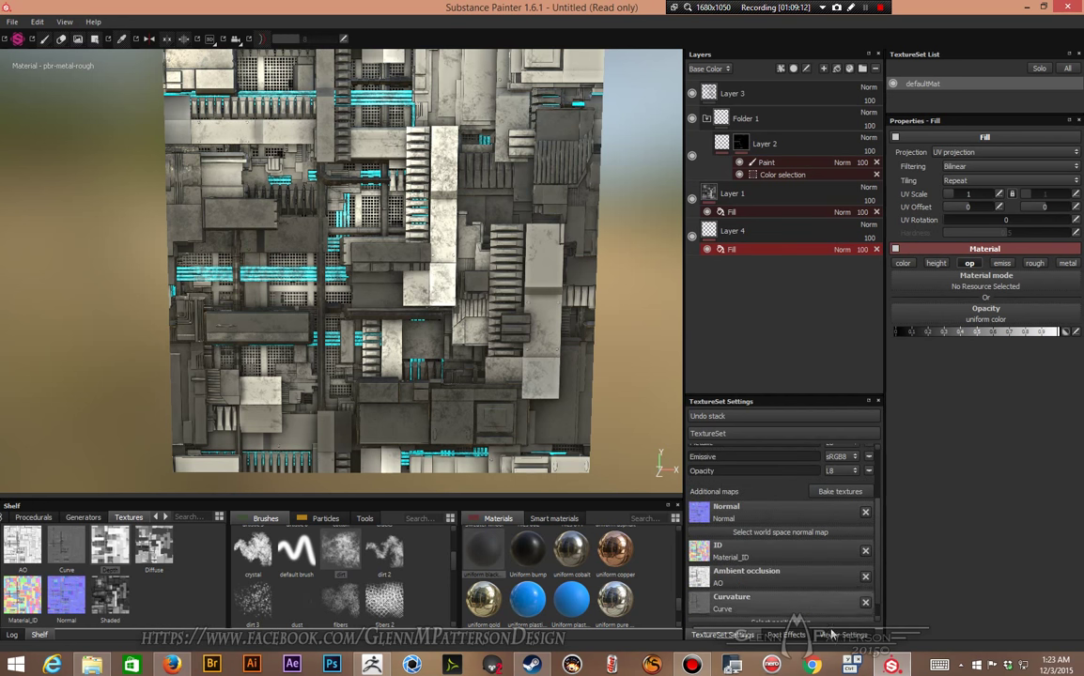
click(845, 635)
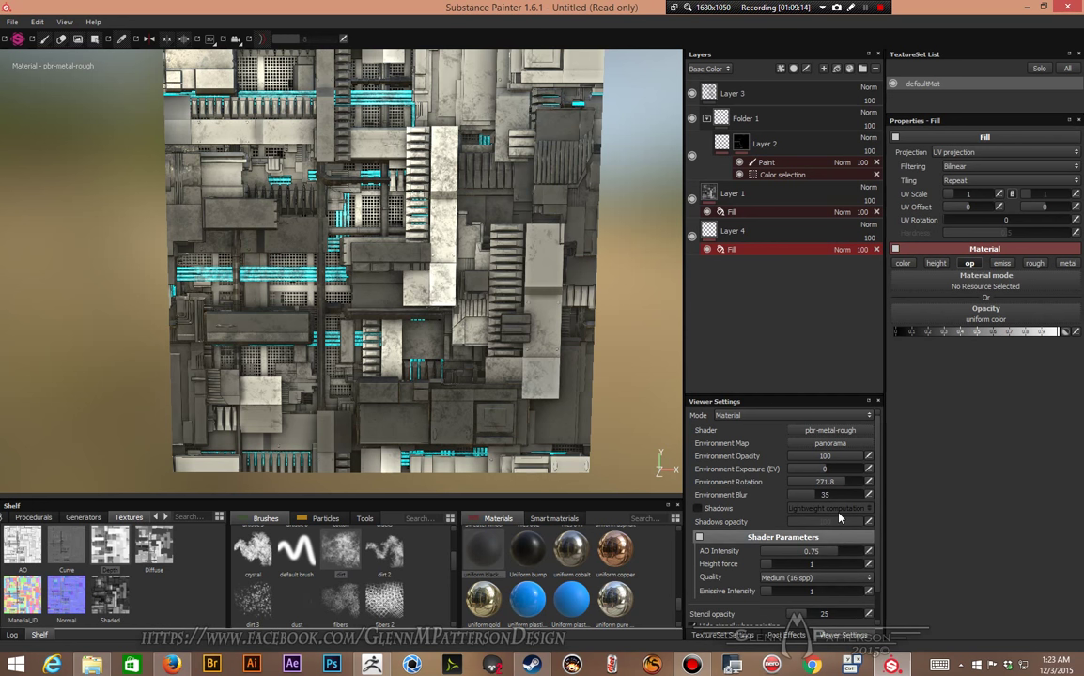
click(821, 431)
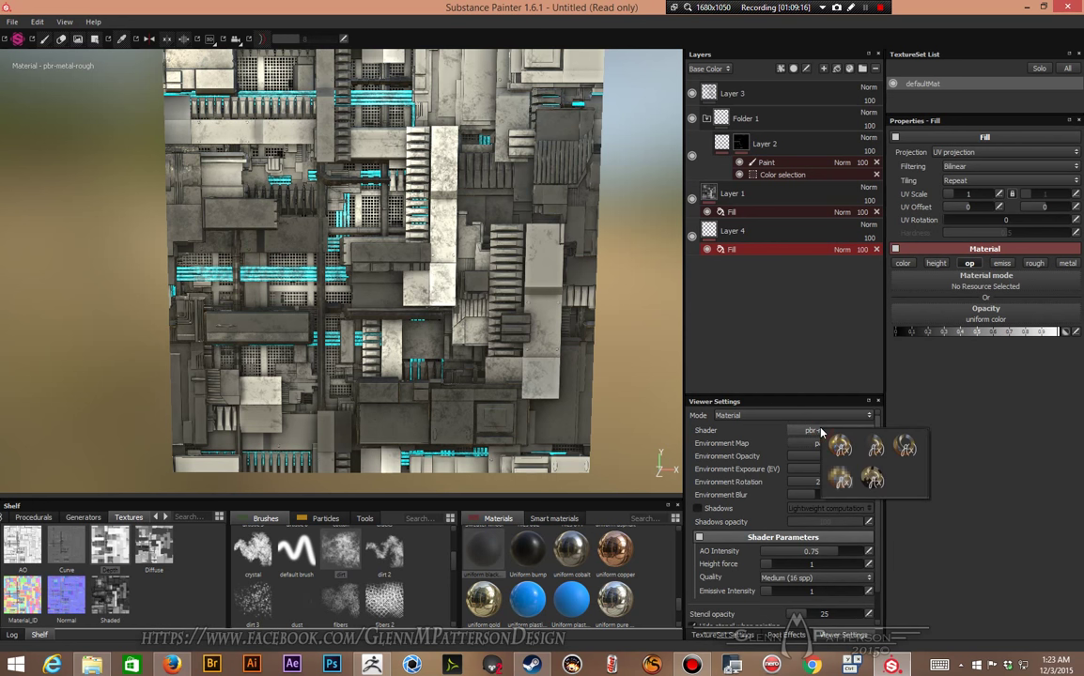
click(873, 450)
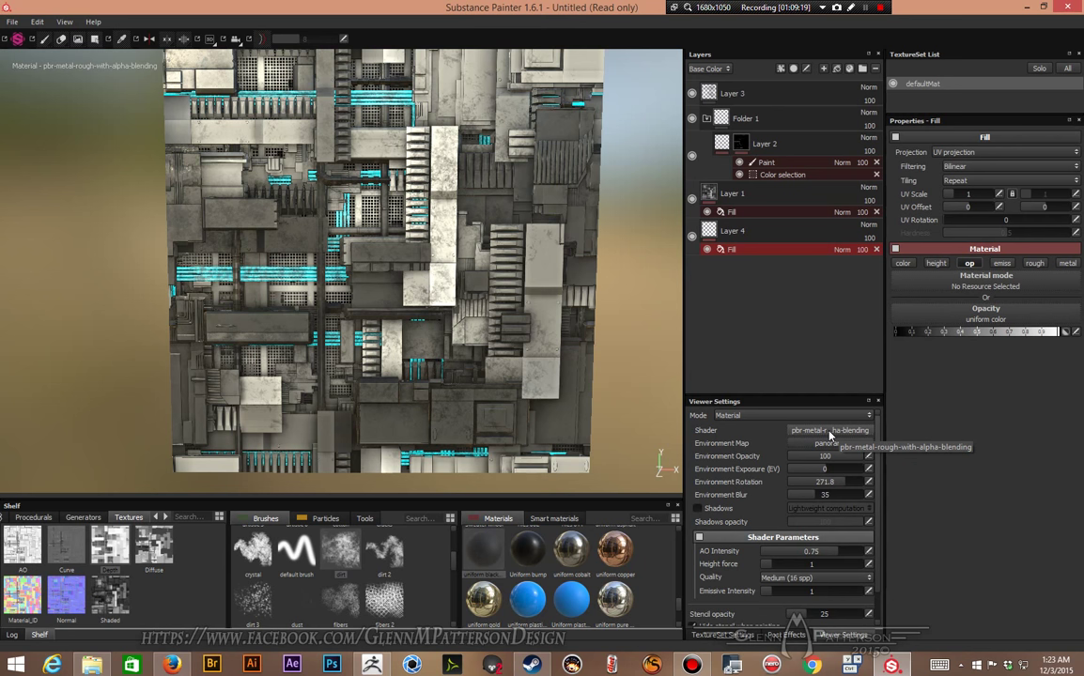
Step: Add a new layer at the top of the stack, above Layer 3, and give it a fill effect
scroll(278, 231, up, 5)
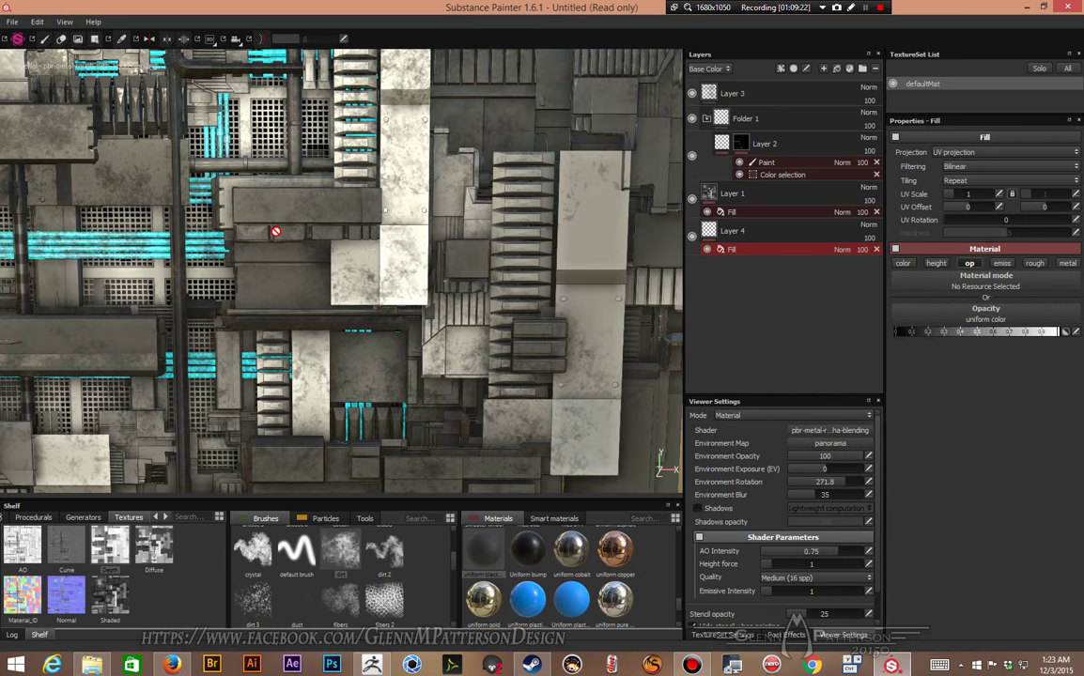
alt+middle_drag(262, 237, 634, 365)
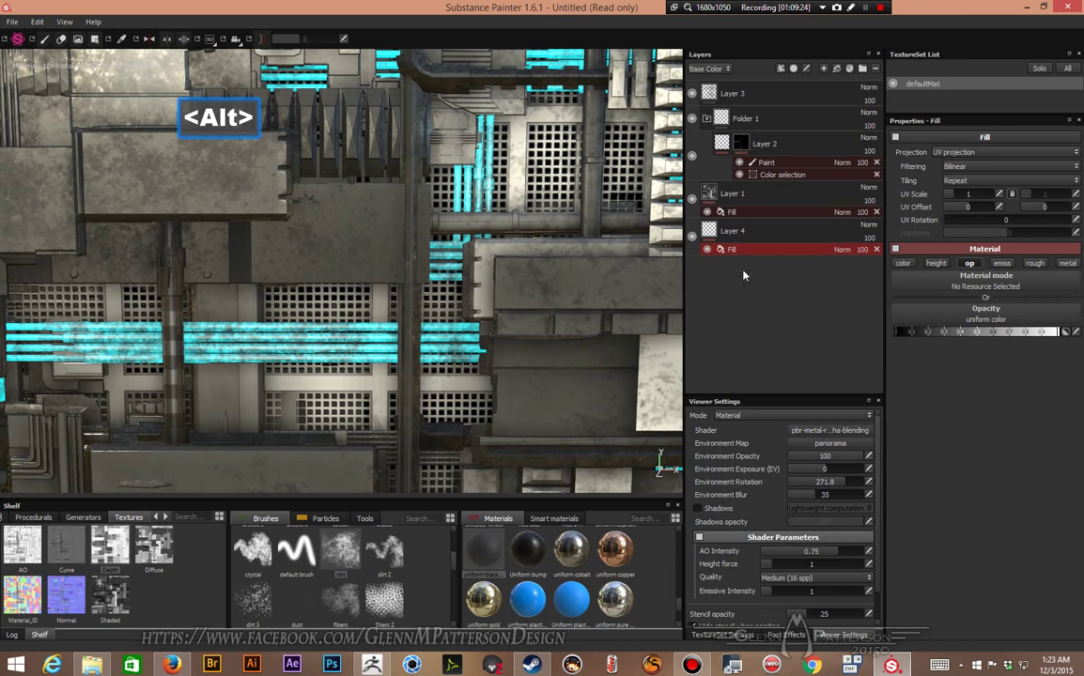
click(824, 73)
drag(779, 233, 769, 91)
right_click(776, 94)
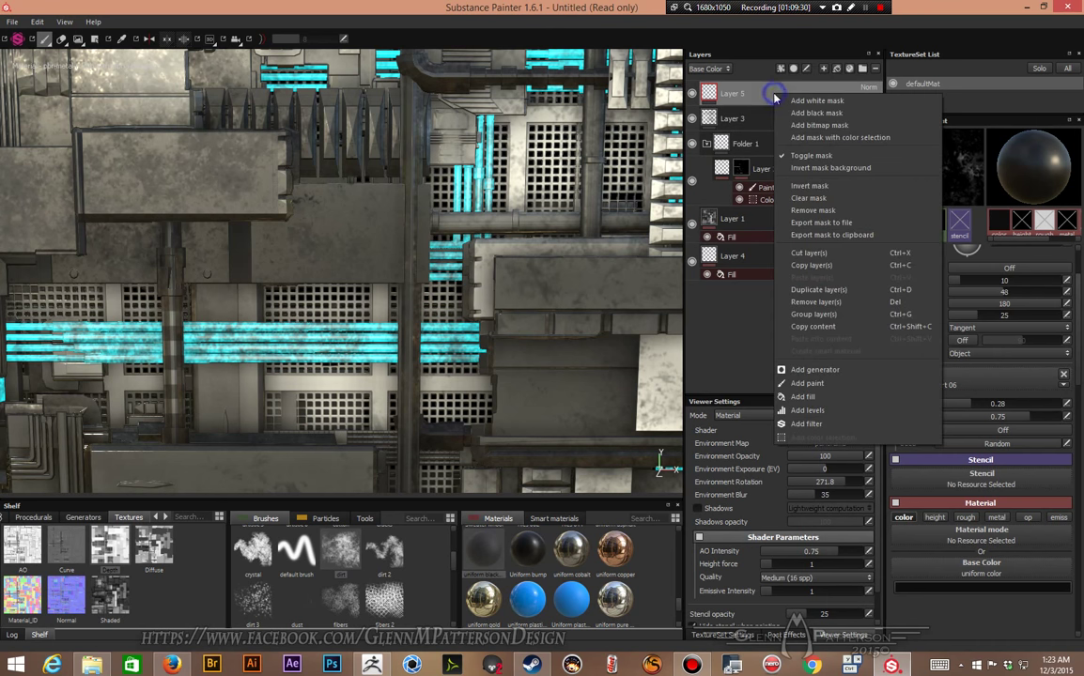
click(806, 396)
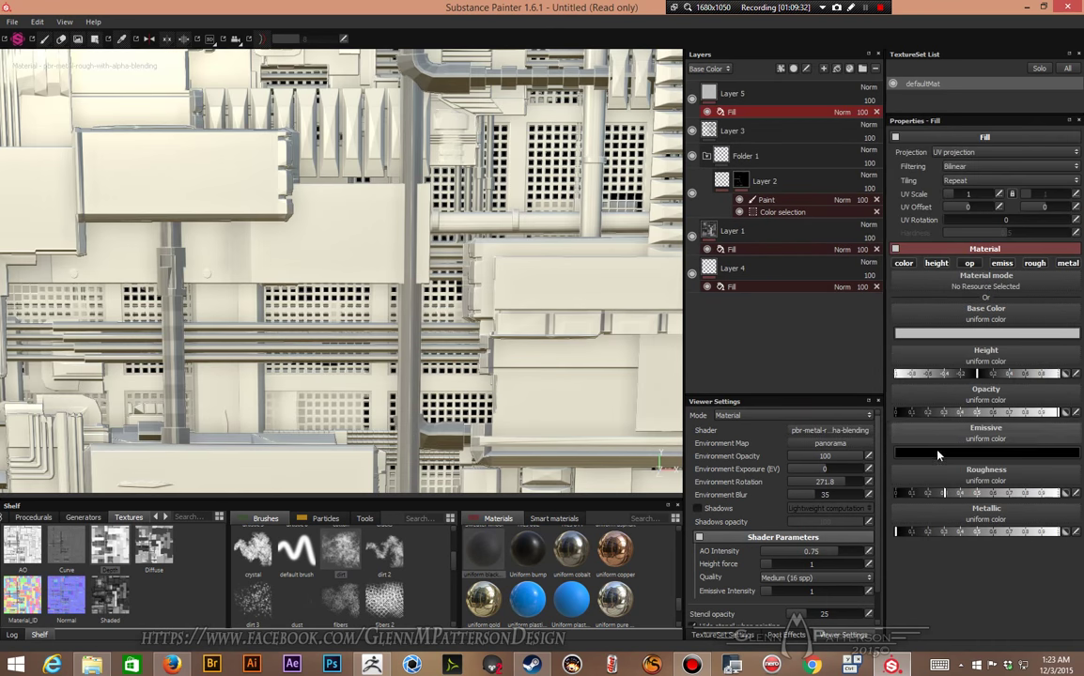
Step: Restrict Layer 5's fill to the opacity channel and set the opacity to 0
click(937, 263)
click(904, 263)
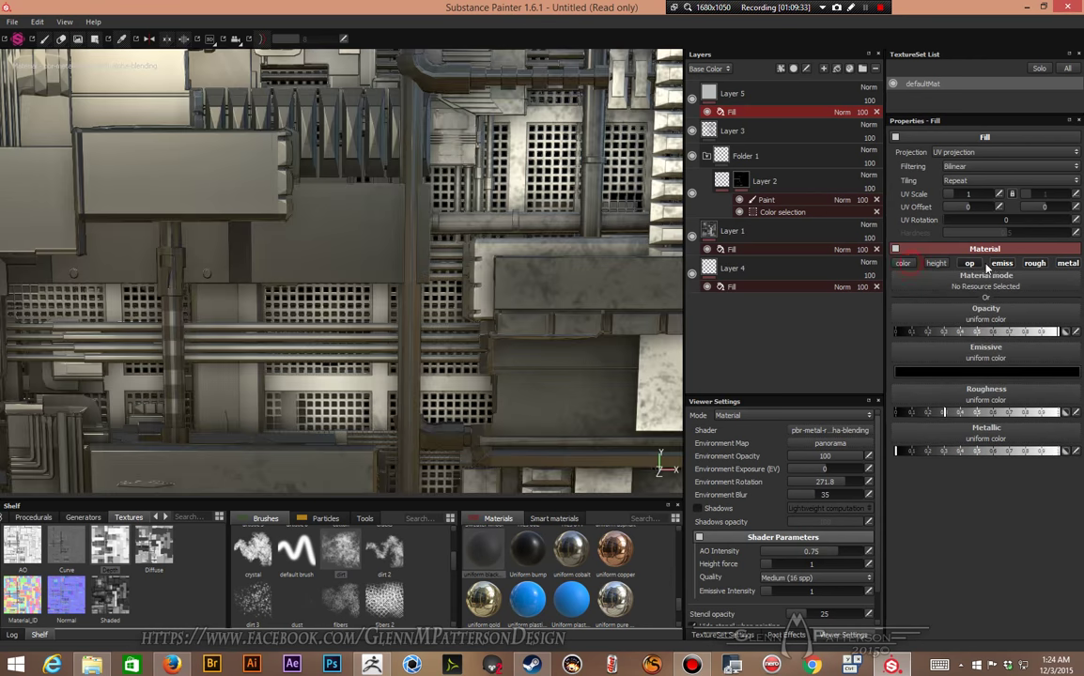
click(1001, 264)
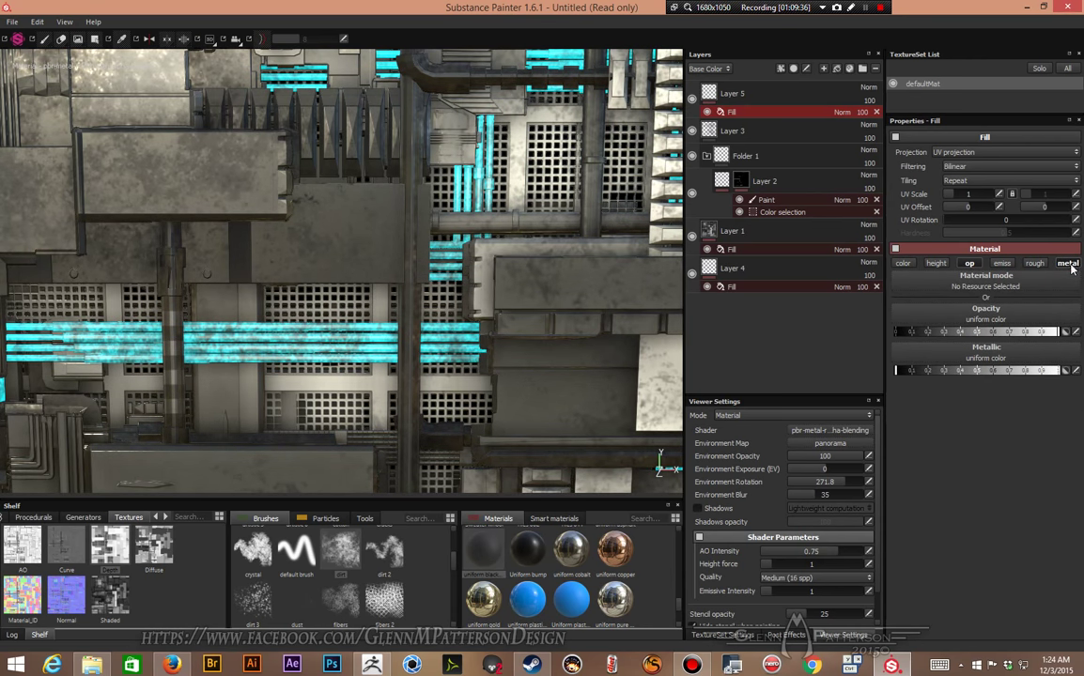
click(1069, 264)
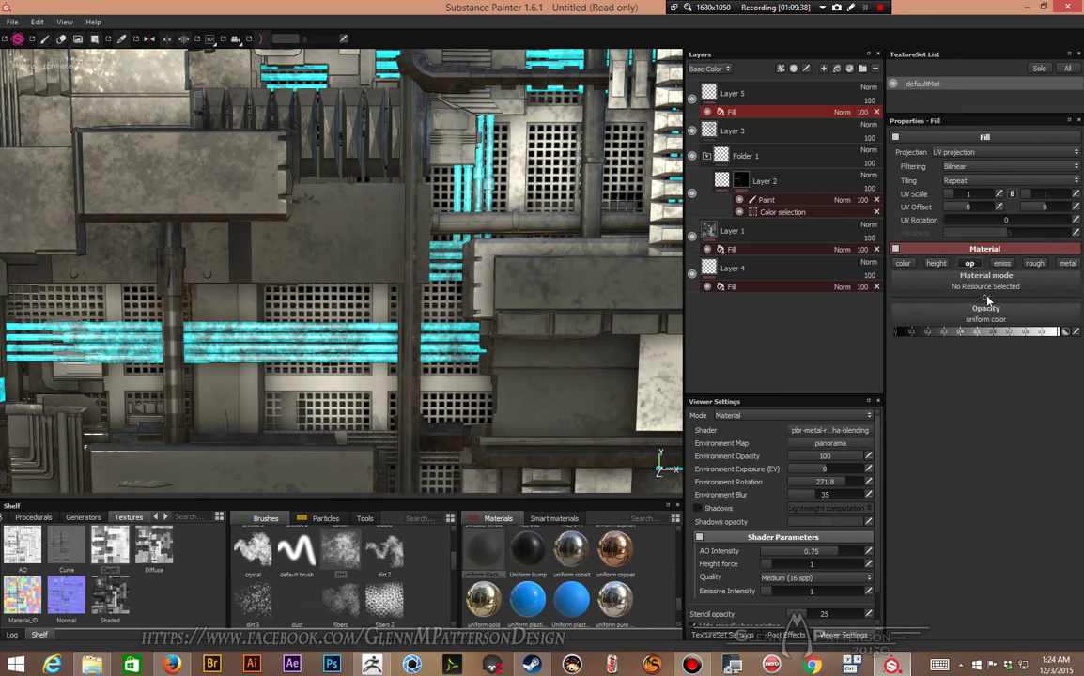
drag(1012, 336, 878, 346)
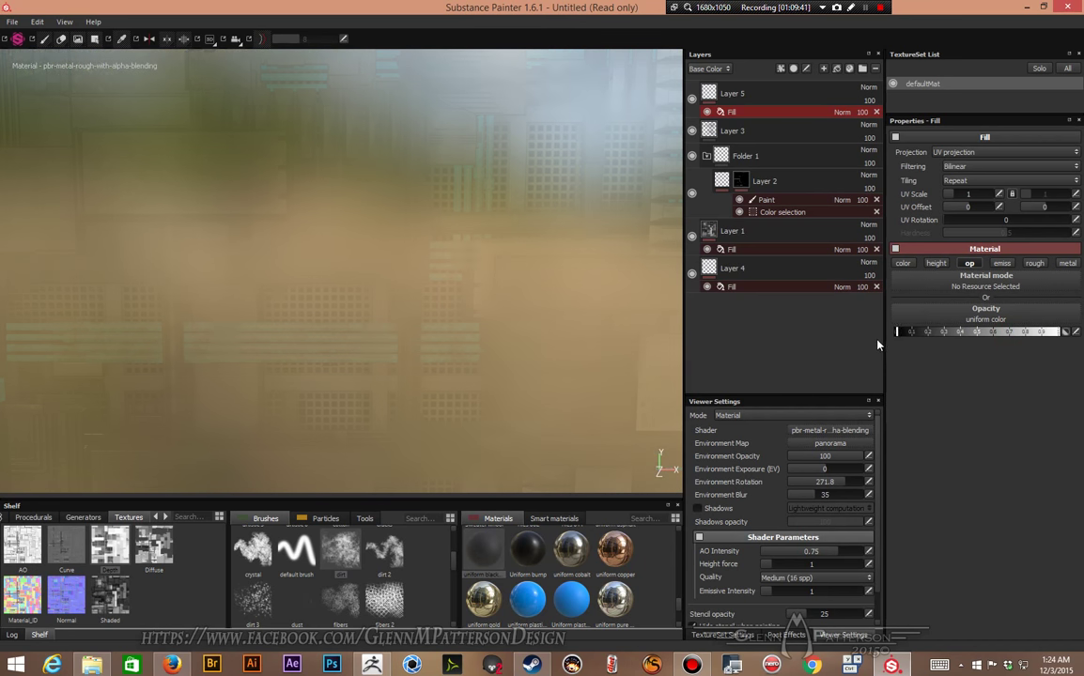
Step: Add a mask with color selection to Layer 5
right_click(779, 98)
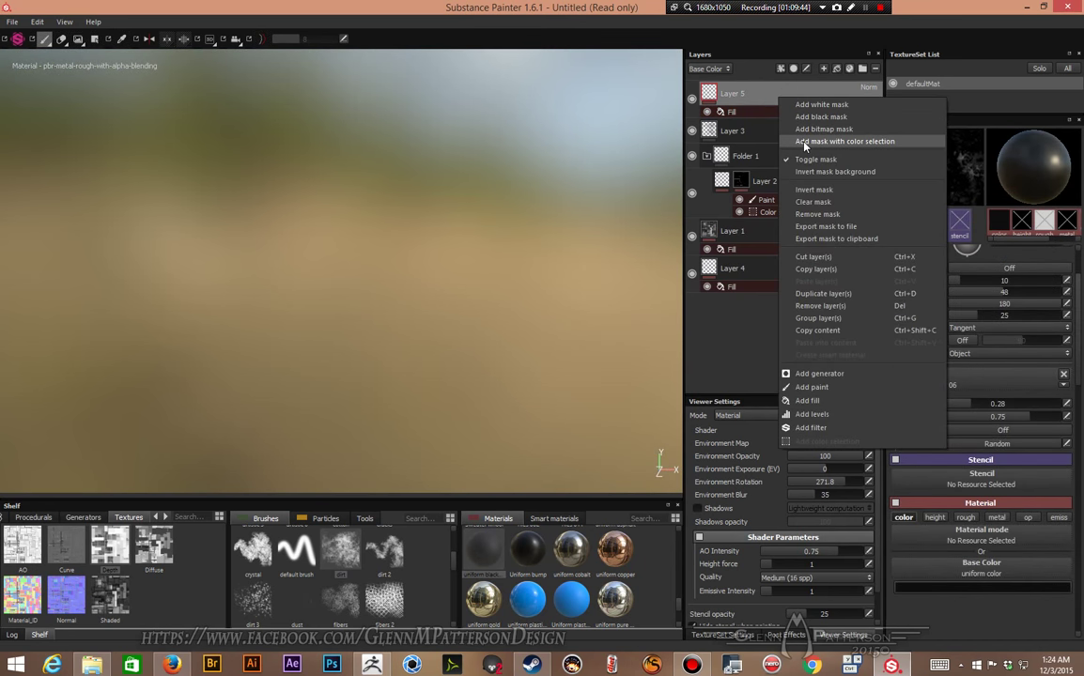
click(827, 141)
Step: Try masking Layer 5 with the light green grate color from the ID map, then undo the pick
click(1039, 232)
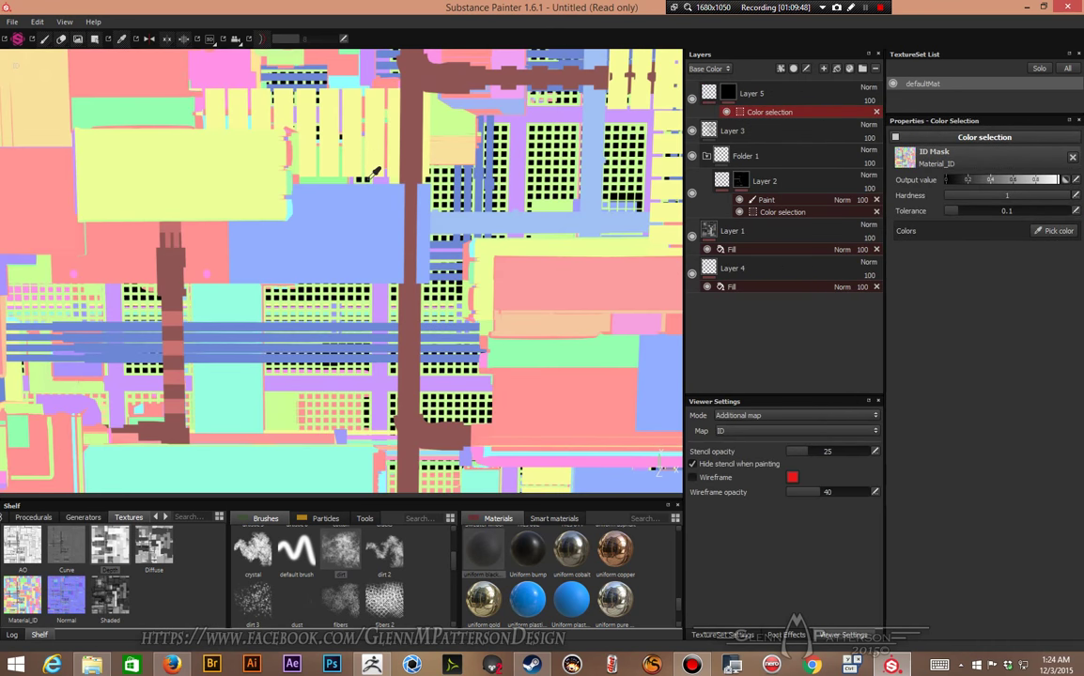
click(367, 178)
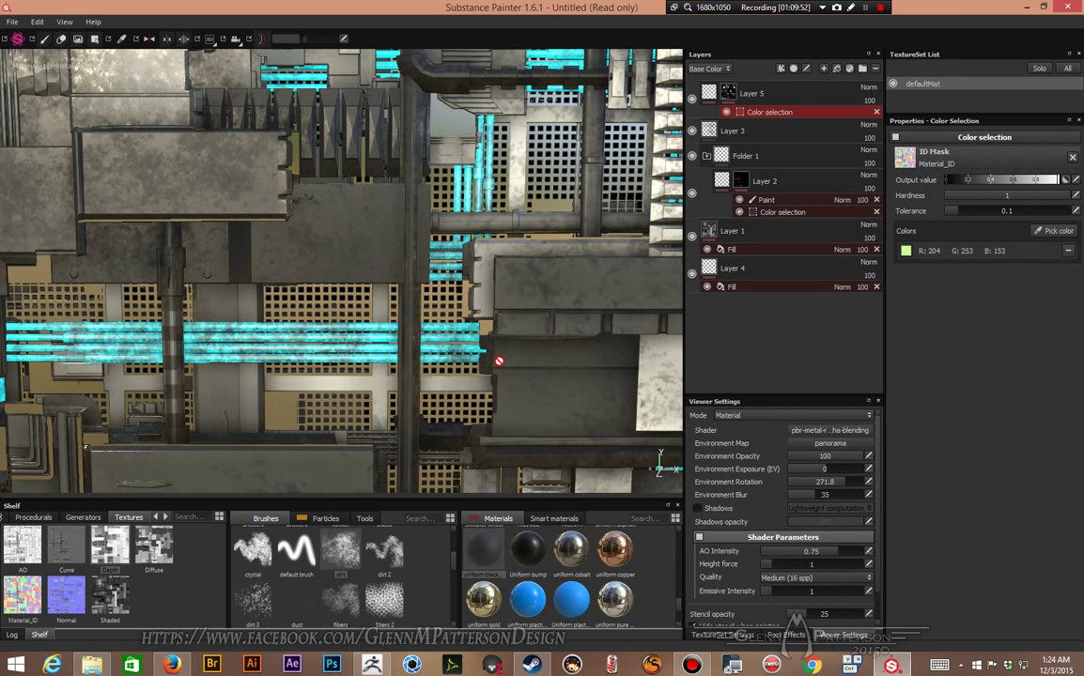
mouse_move(499, 361)
alt+mouse_down()
mouse_move(484, 352)
mouse_move(534, 358)
mouse_move(551, 322)
mouse_move(496, 354)
mouse_move(436, 339)
mouse_move(387, 346)
mouse_move(487, 341)
alt+mouse_up()
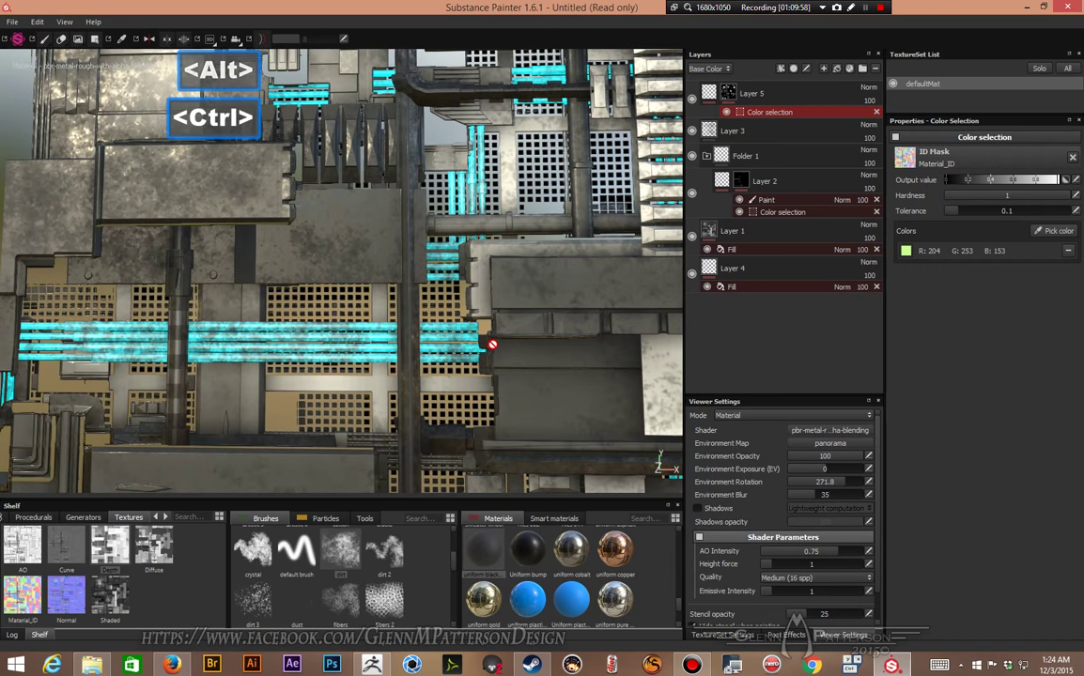
key(ctrl+z)
Step: Pick the black color of the grate holes from the ID map for Layer 5's color selection mask
scroll(310, 304, up, 2)
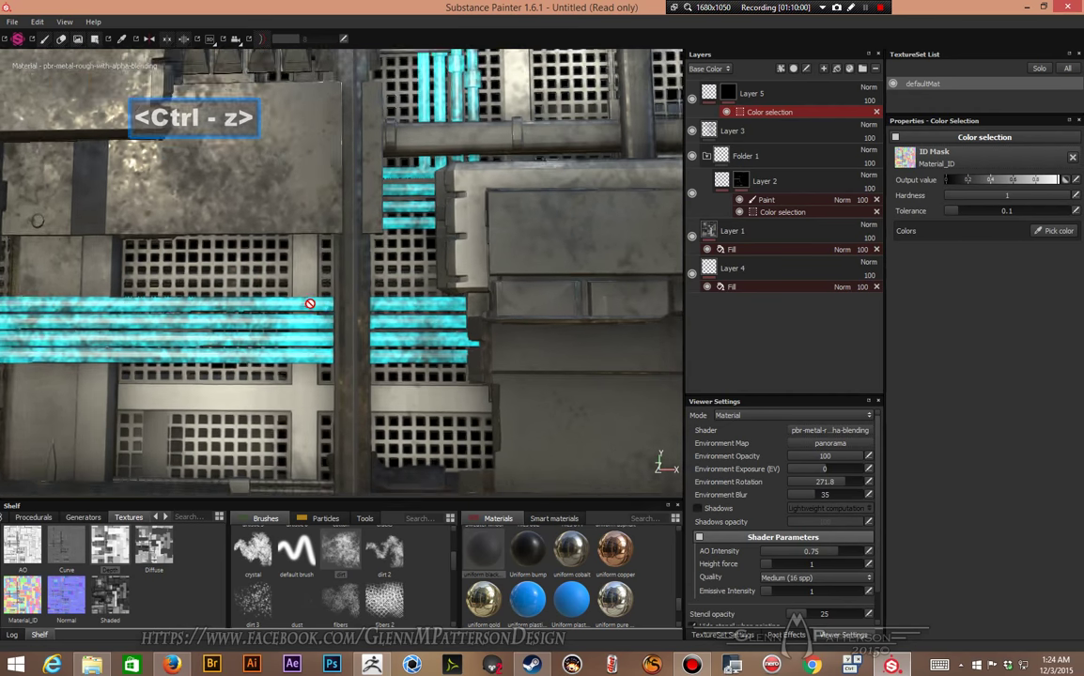
scroll(310, 304, up, 3)
alt+middle_drag(298, 315, 712, 470)
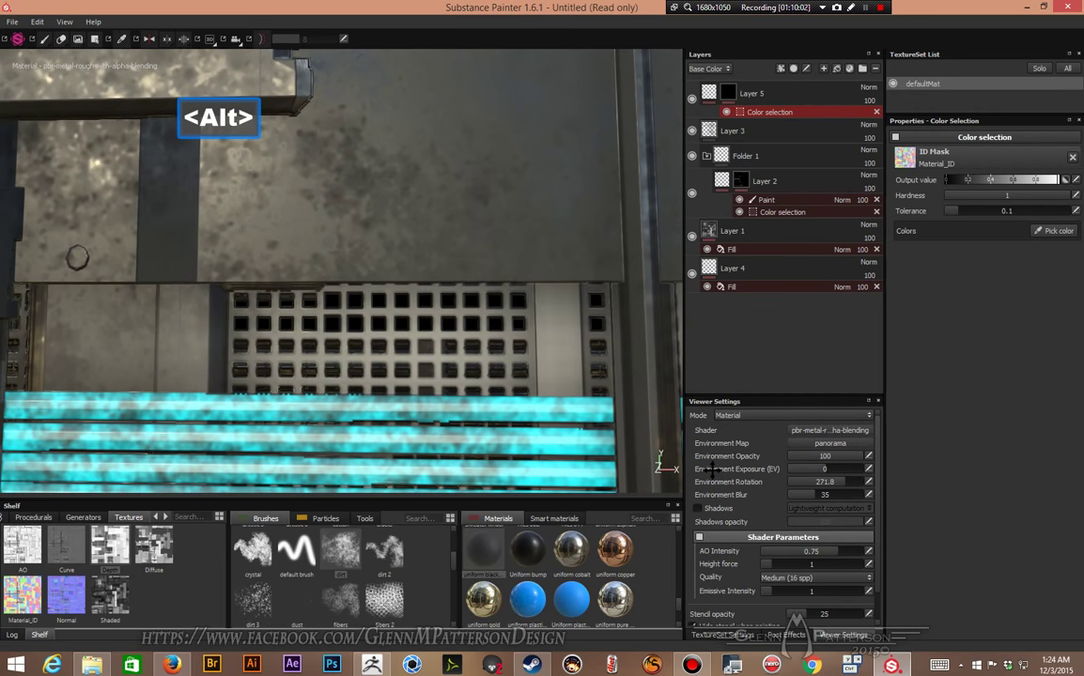
click(1059, 231)
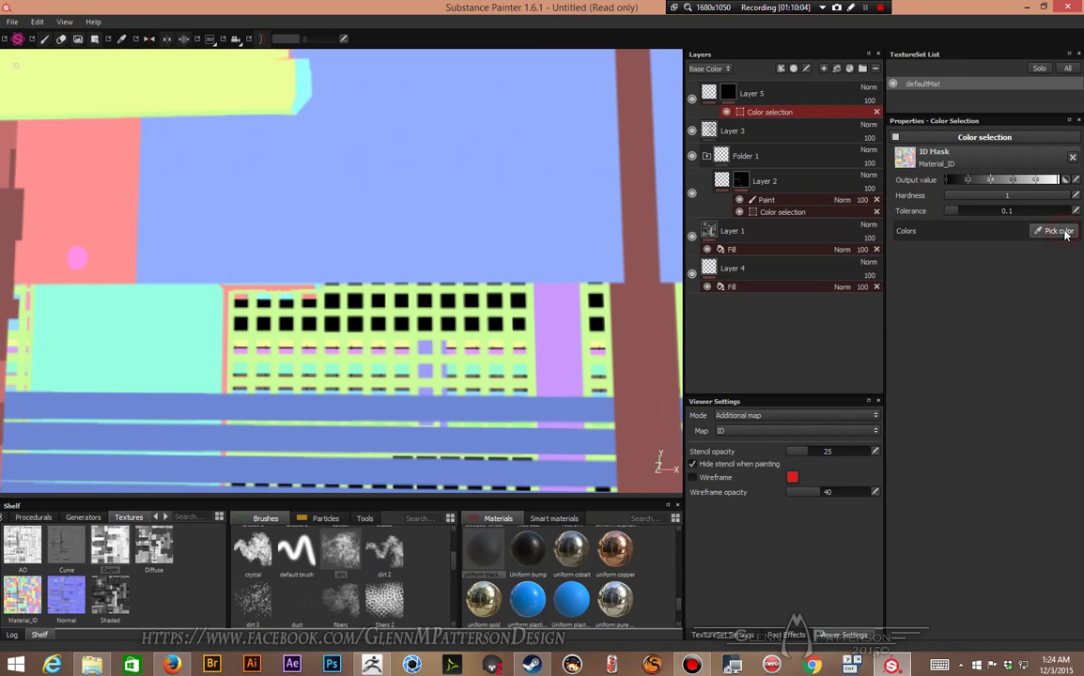
click(447, 323)
Step: Examine the grate holes and the rest of the panel from several distances and angles
scroll(497, 340, down, 5)
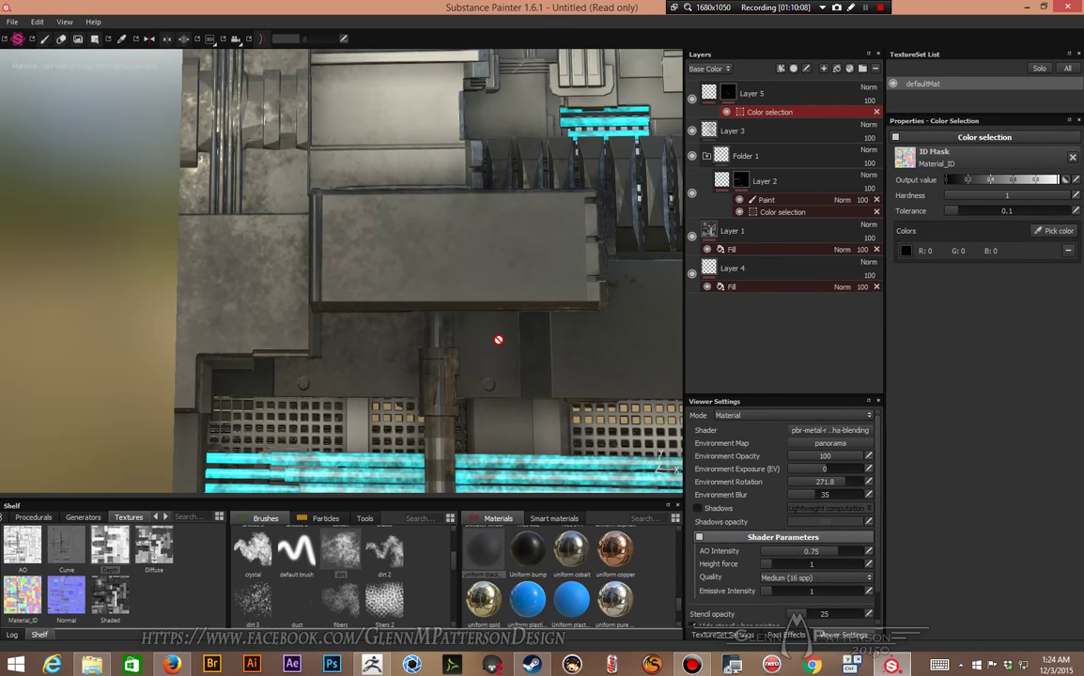
alt+middle_drag(532, 321, 75, 270)
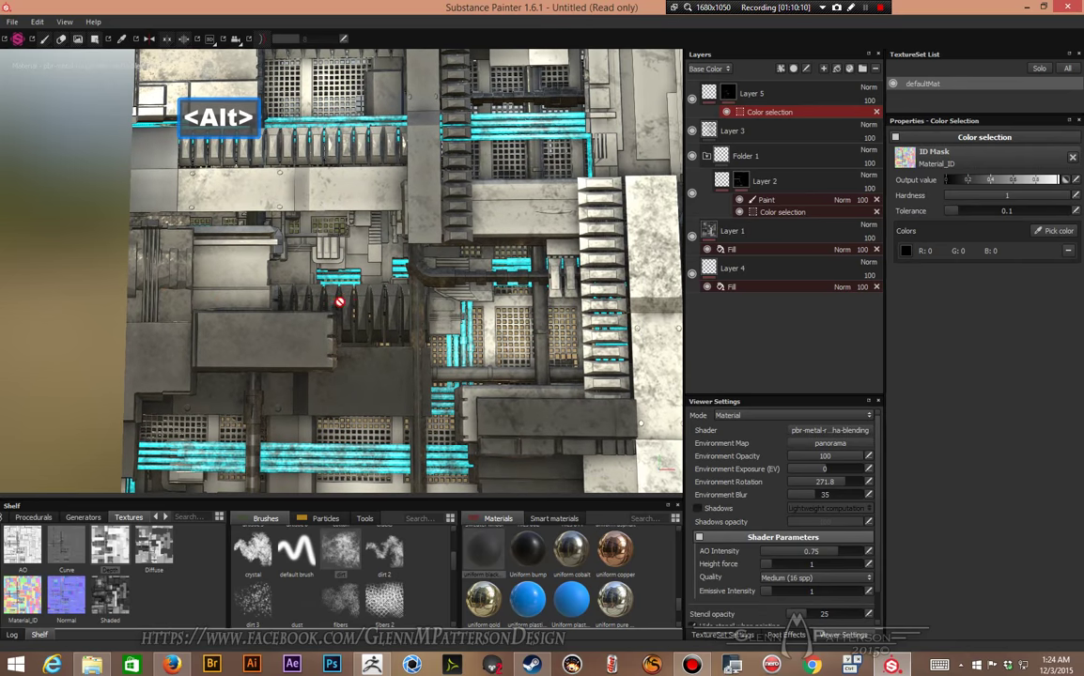
scroll(383, 311, down, 3)
alt+drag(530, 364, 375, 290)
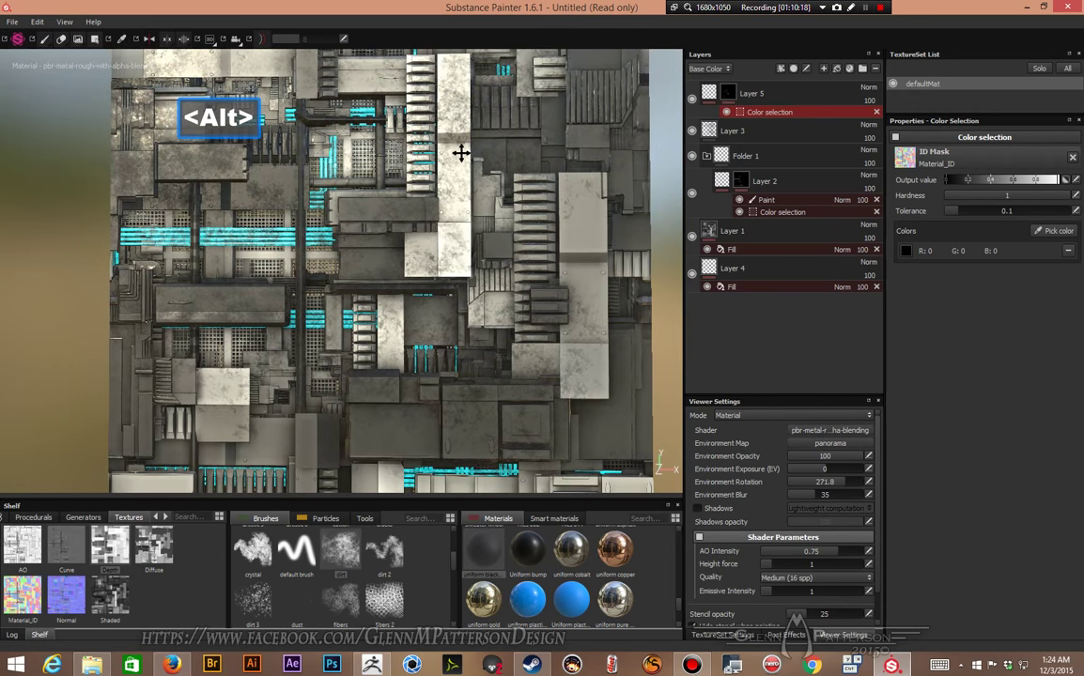
alt+middle_drag(462, 153, 468, 346)
alt+drag(348, 349, 400, 375)
alt+middle_drag(431, 356, 435, 239)
alt+drag(435, 238, 421, 235)
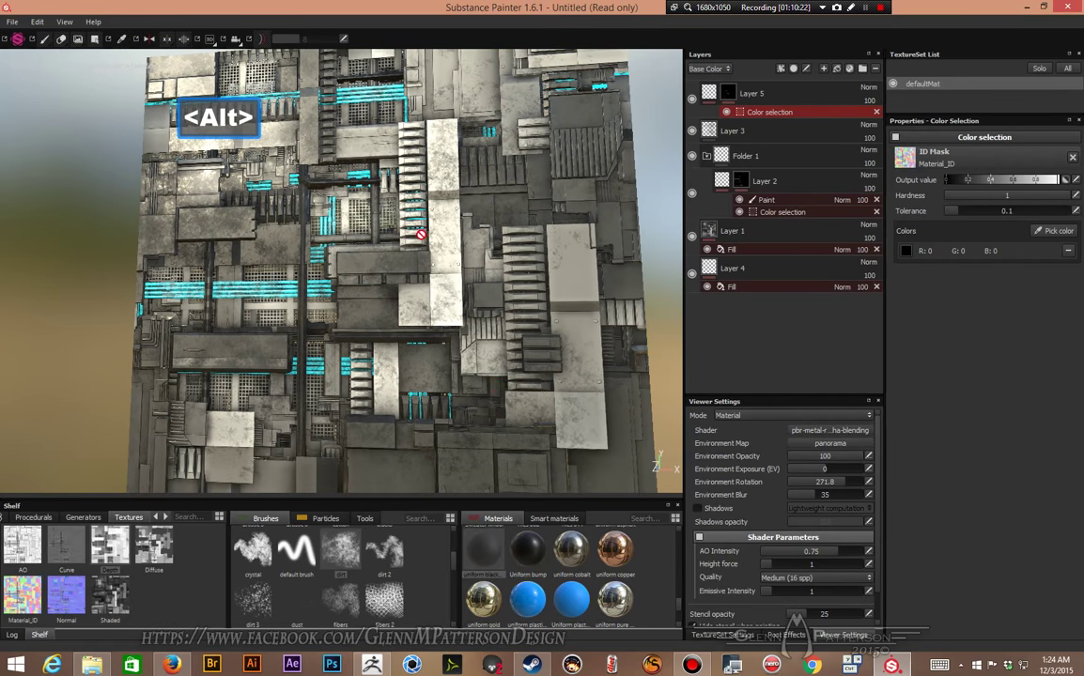
alt+drag(415, 386, 279, 153)
Step: Start a texture export and set its destination to a new folder named GreebleMaterial inside the export folder
click(13, 24)
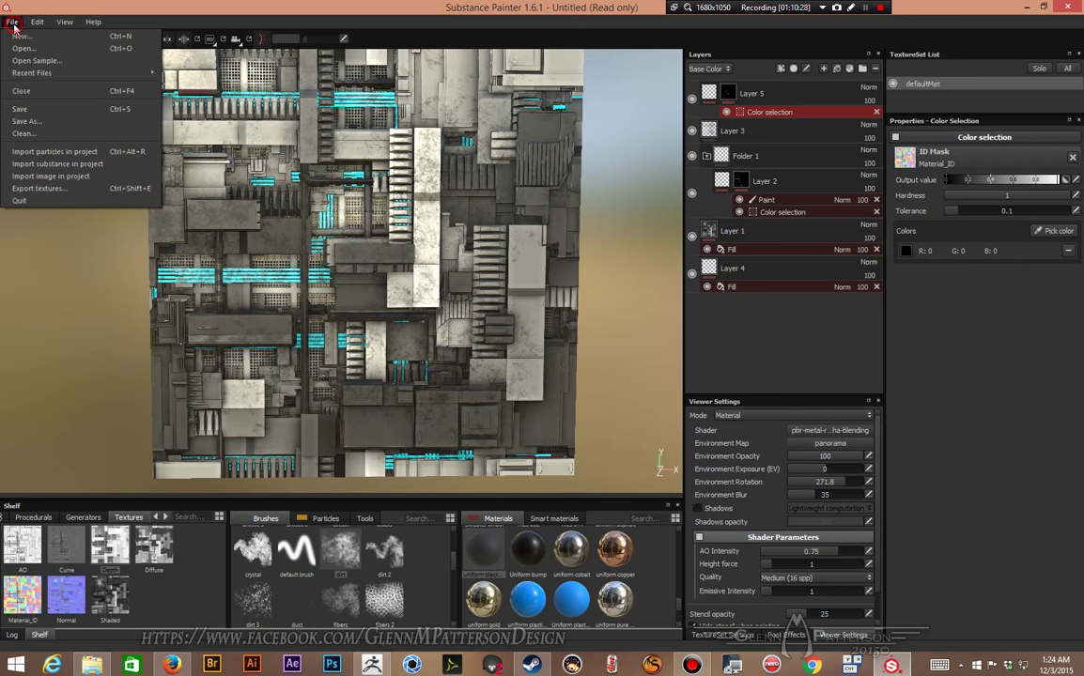
click(42, 188)
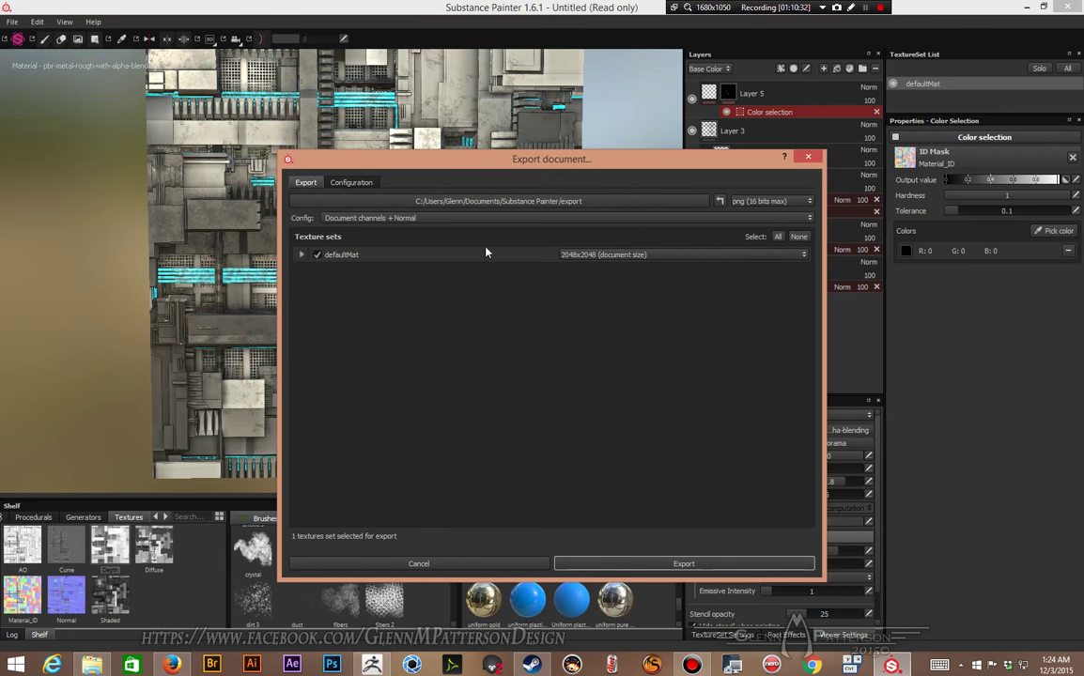
click(719, 202)
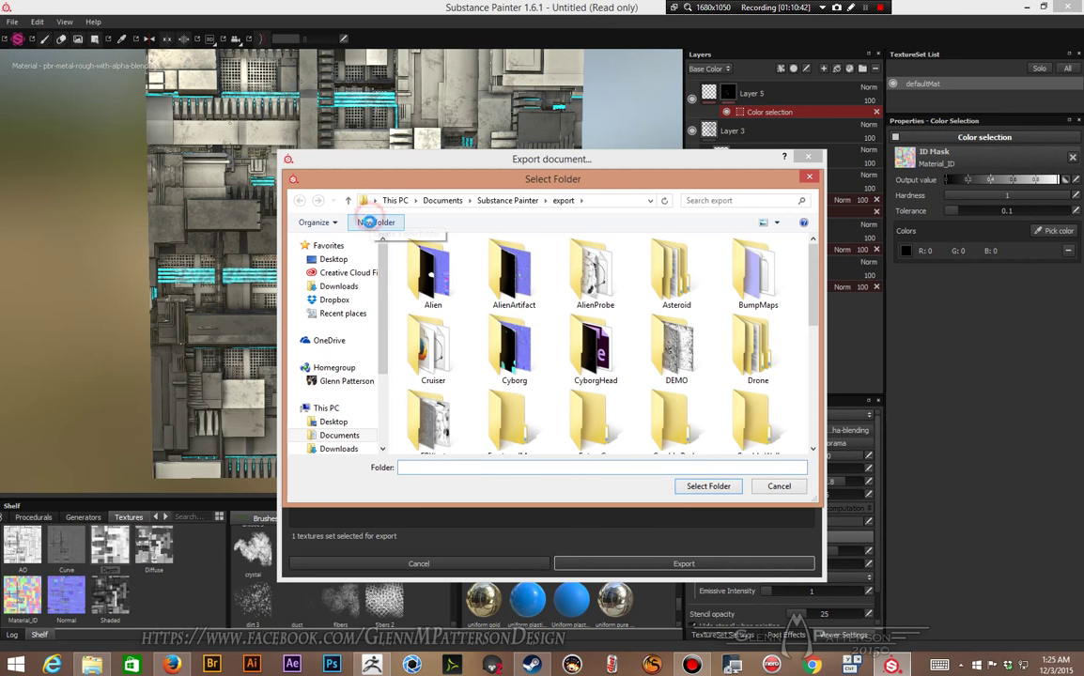
click(379, 231)
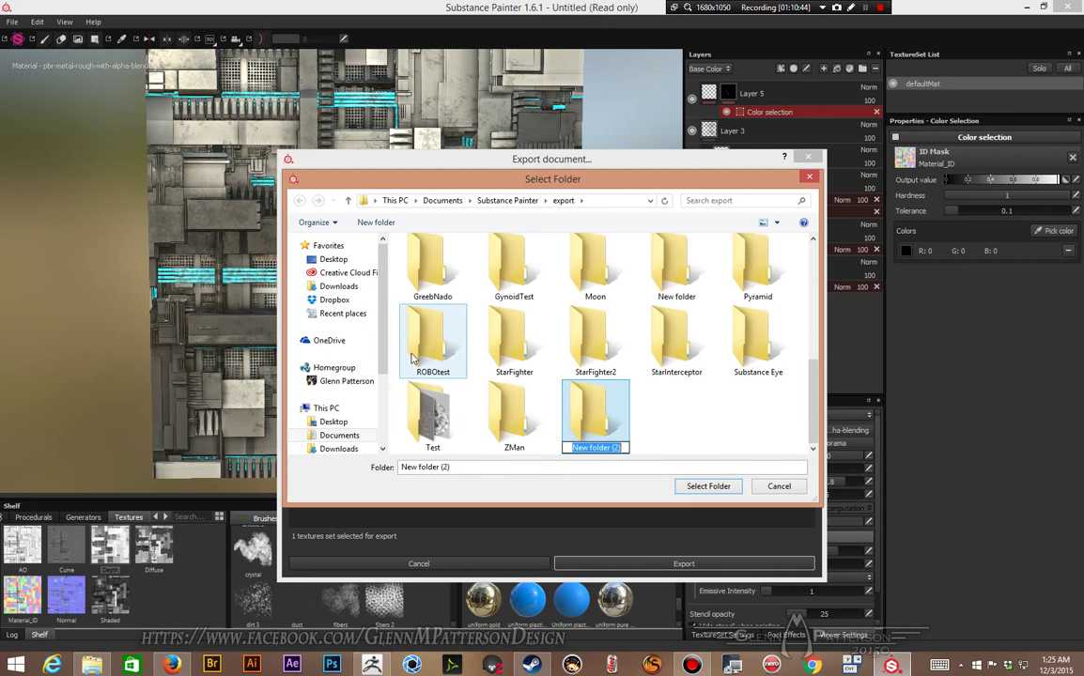
key(shift)
text(Gree)
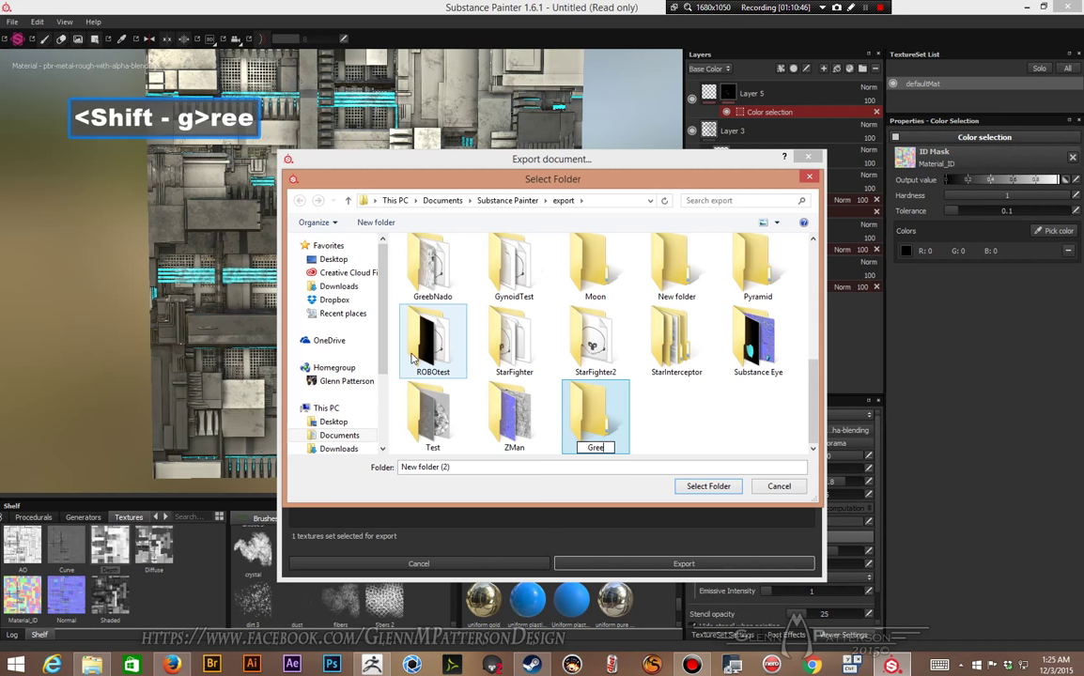
text(bleM)
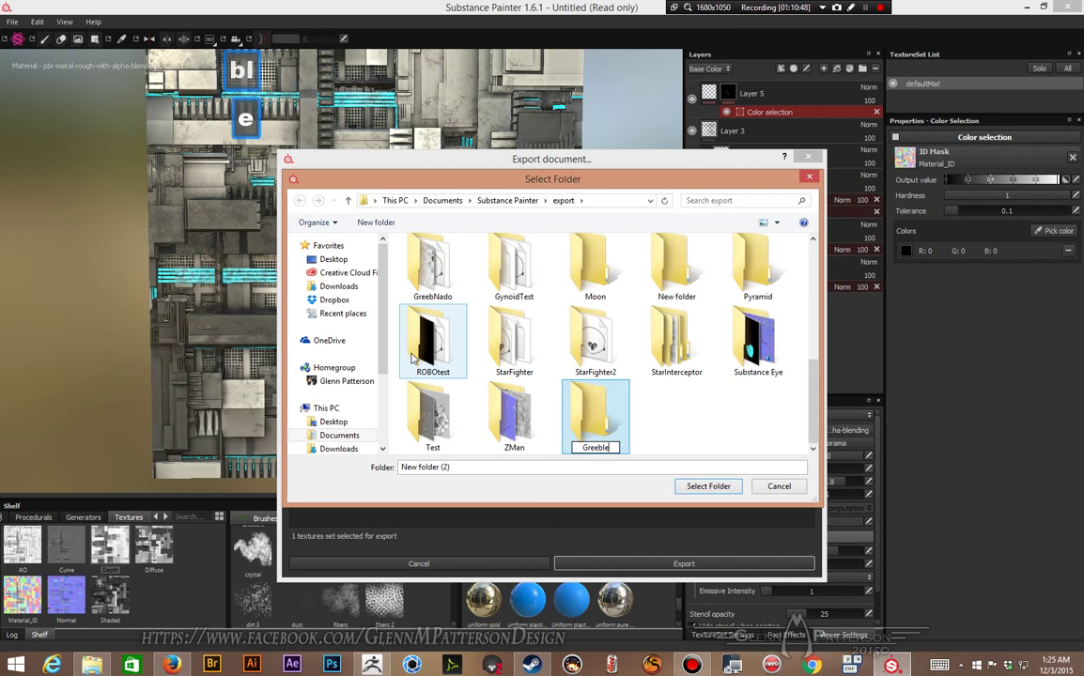
text(aterial)
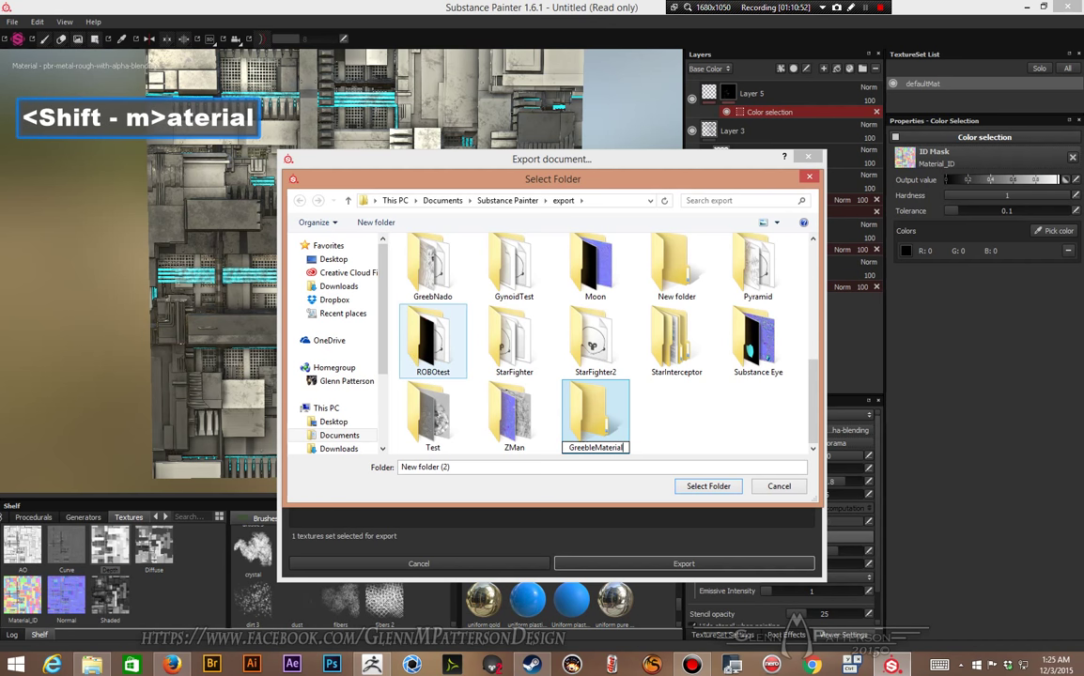
key(Return)
key(Return)
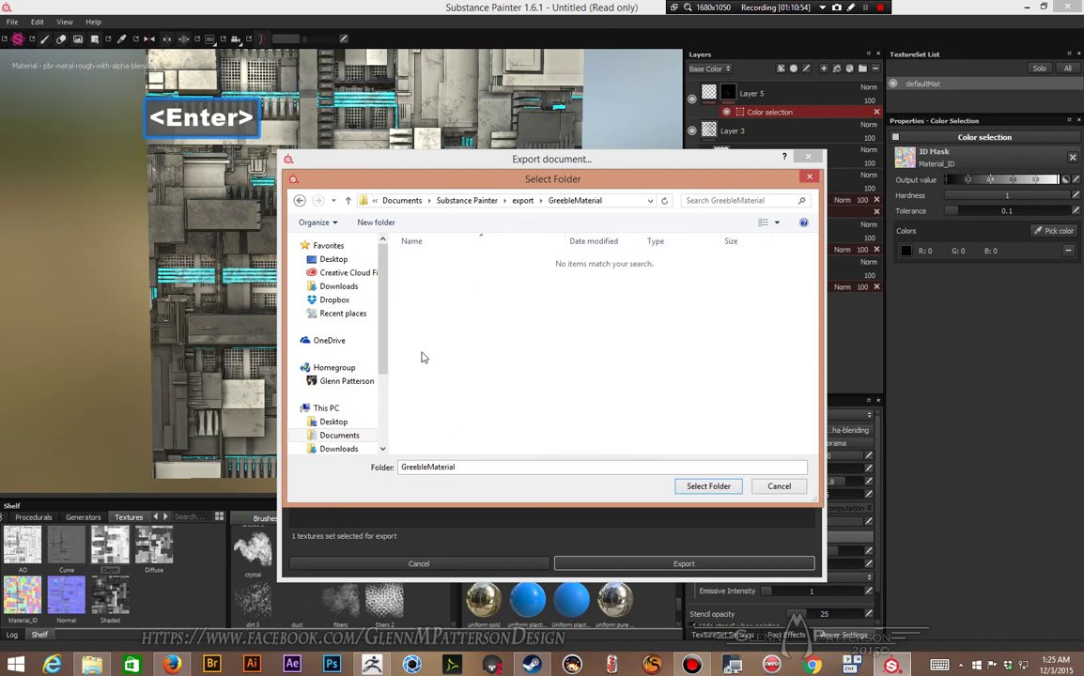
click(704, 487)
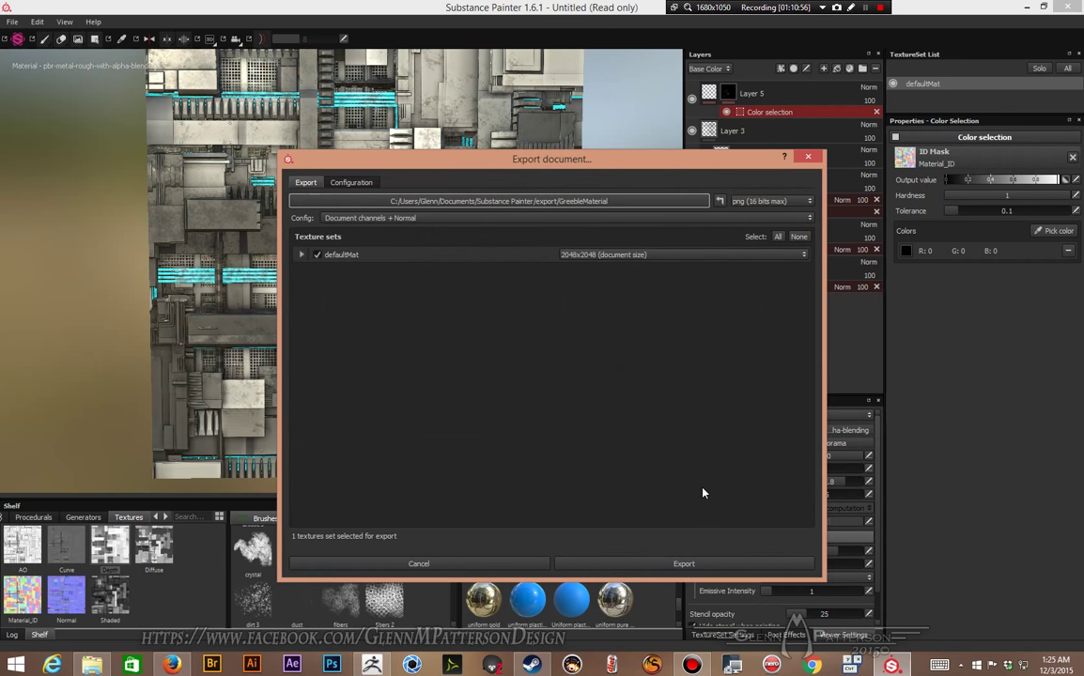
Step: Choose png (16 bits max) as the file format and export the defaultMat texture set
click(757, 202)
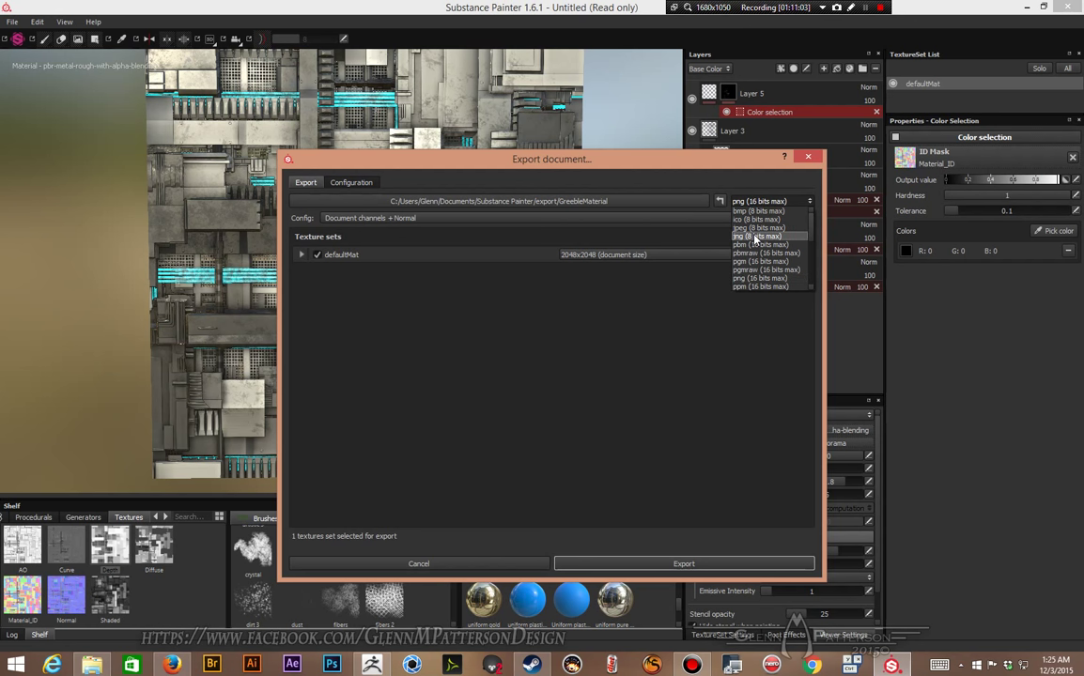
click(754, 280)
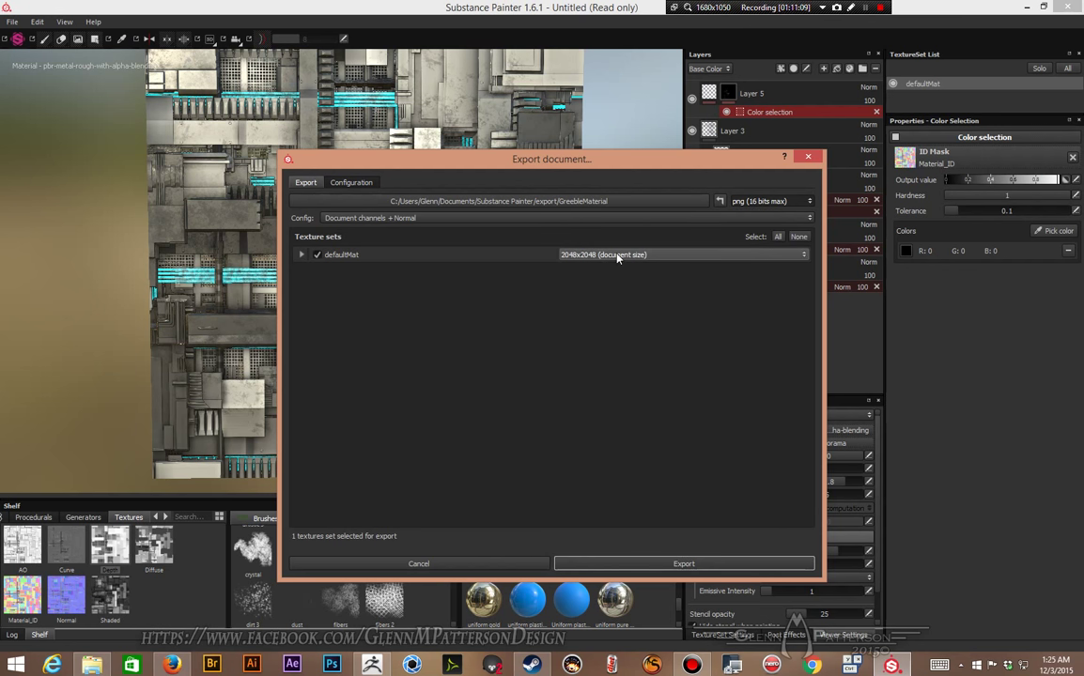
click(683, 565)
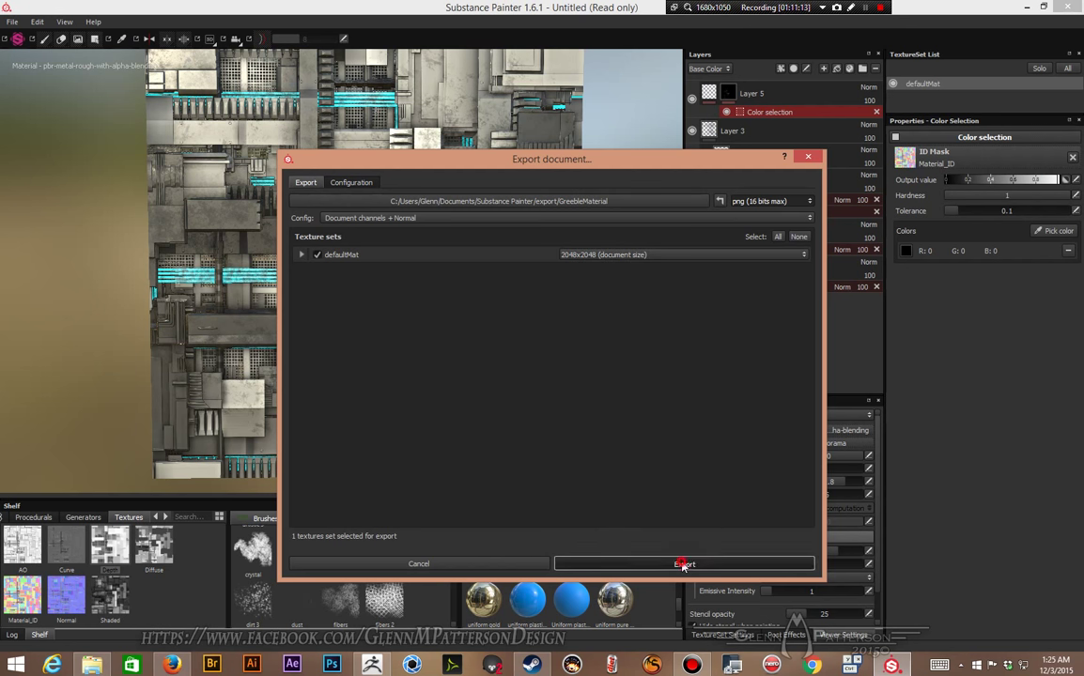
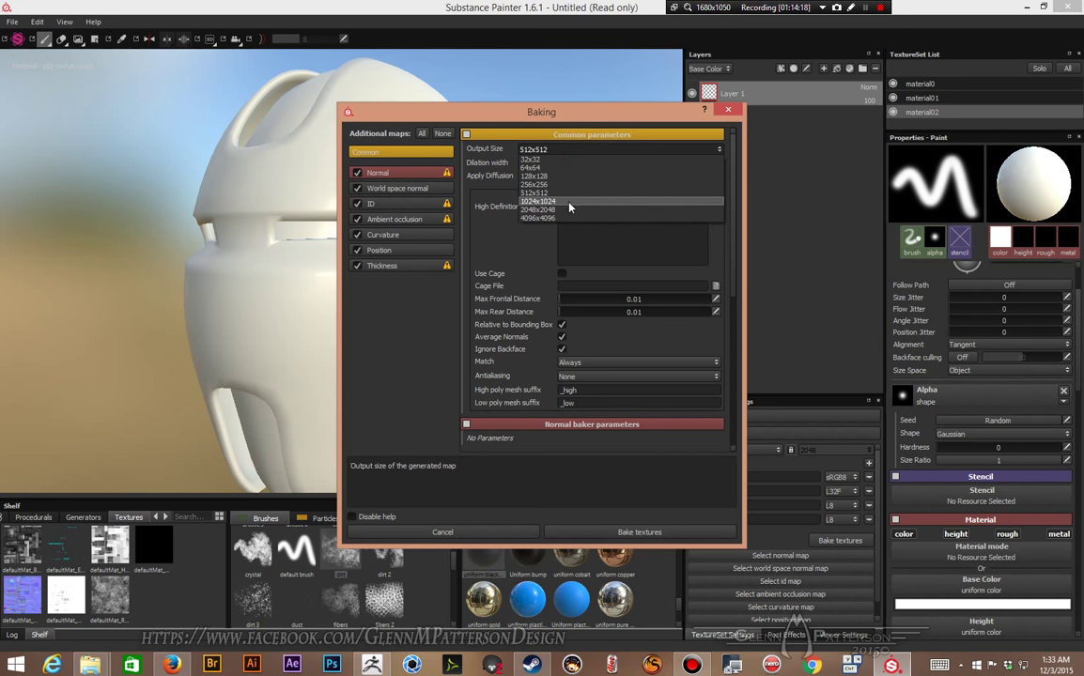
Step: Set the bake output size to 2048x2048, exclude the Thickness map, and use Mesh ID as the ID map's color source
click(569, 209)
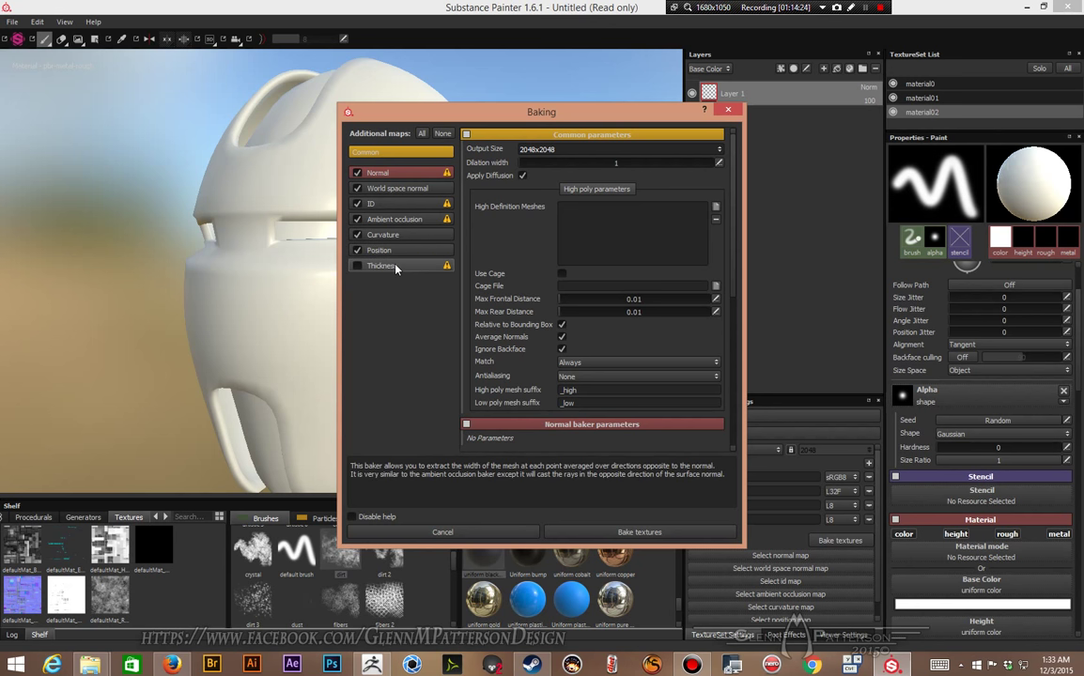
click(385, 202)
click(571, 151)
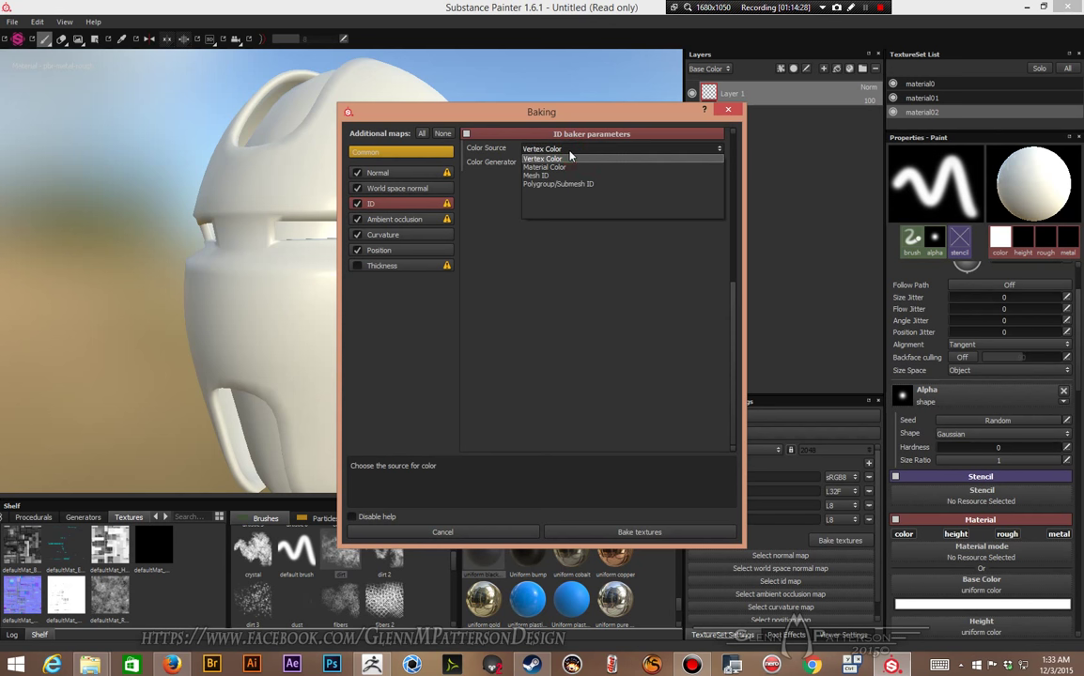
click(561, 176)
click(381, 153)
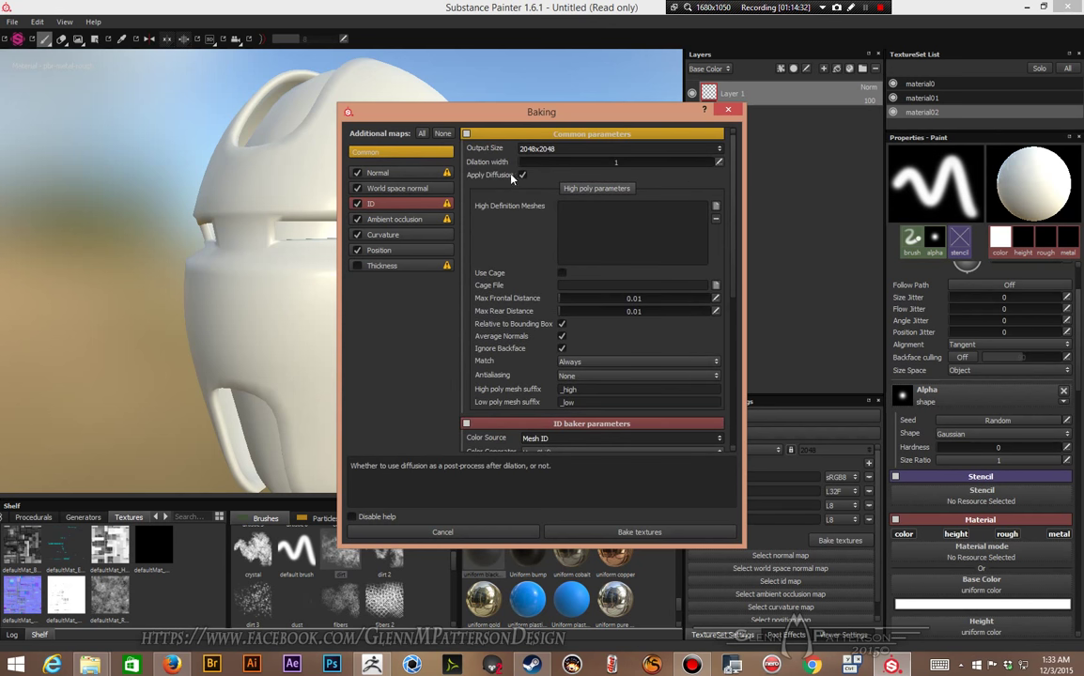
Step: Load FacePlateHIGH.OBJ from the DEMO_GREEBLE_DISPLACEMENT folder as the high definition mesh for the bake
click(716, 206)
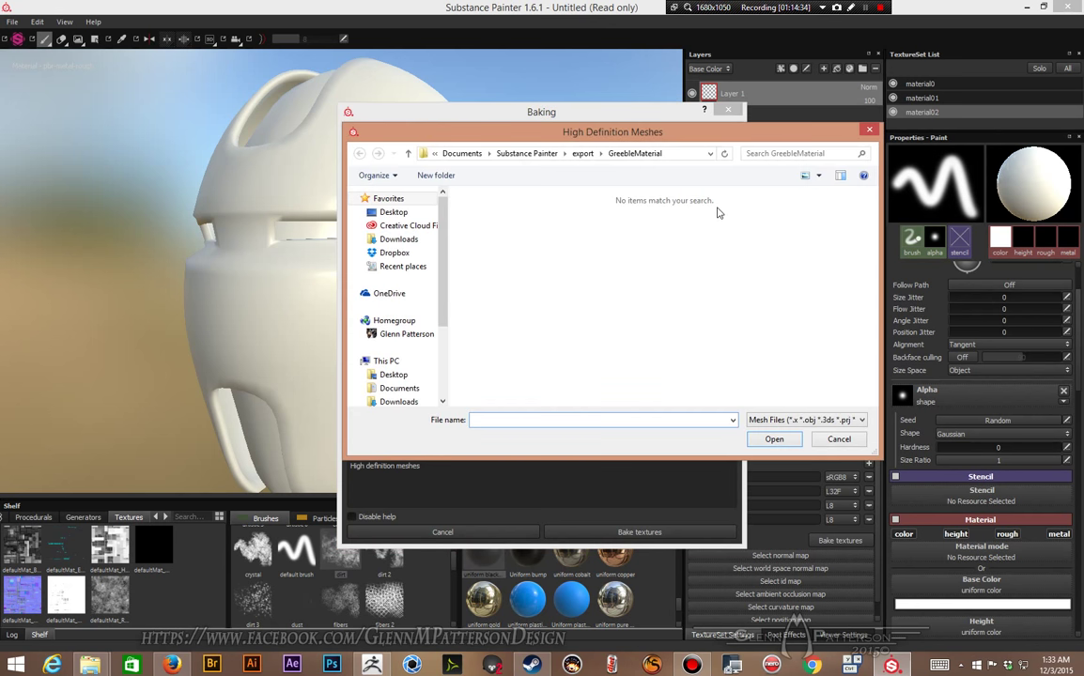
click(401, 267)
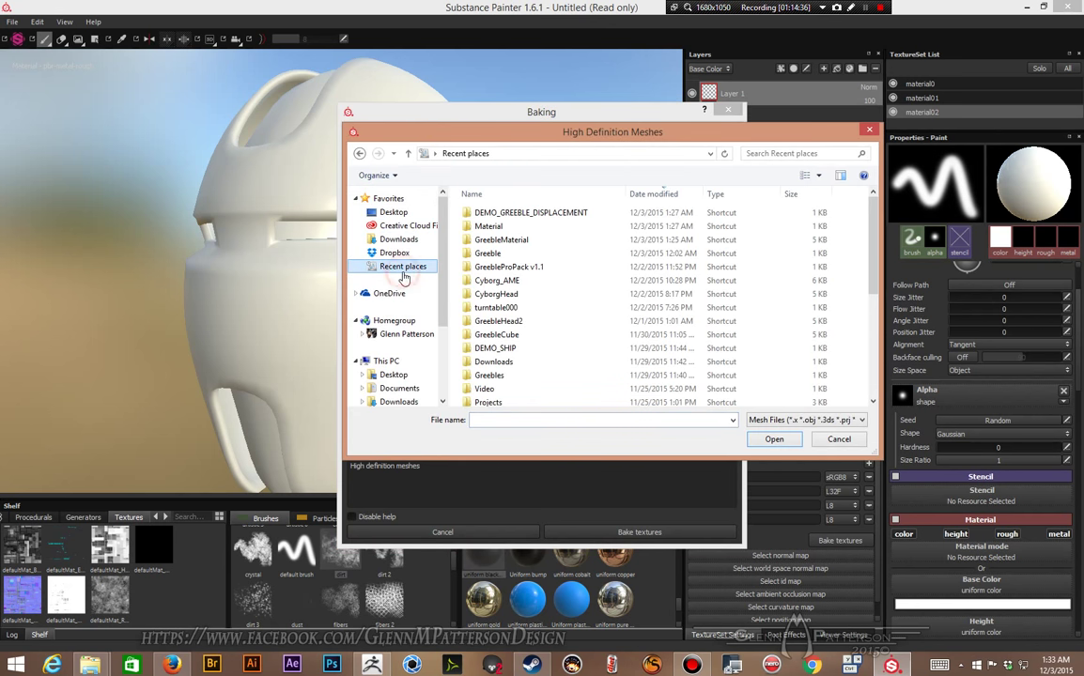
double_click(470, 213)
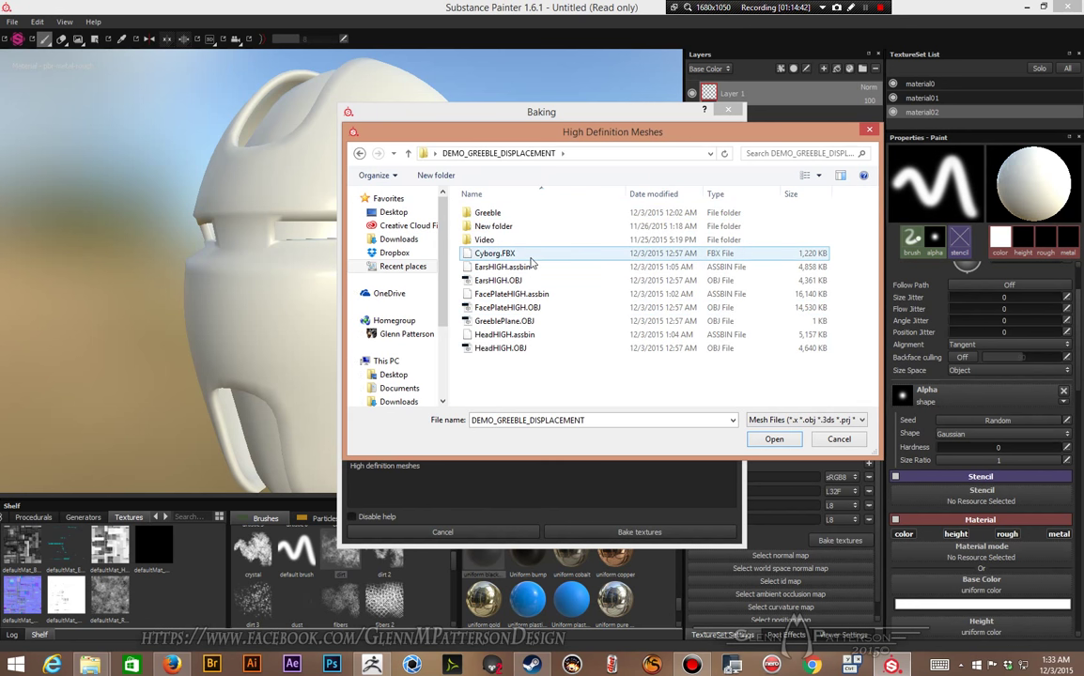
double_click(549, 310)
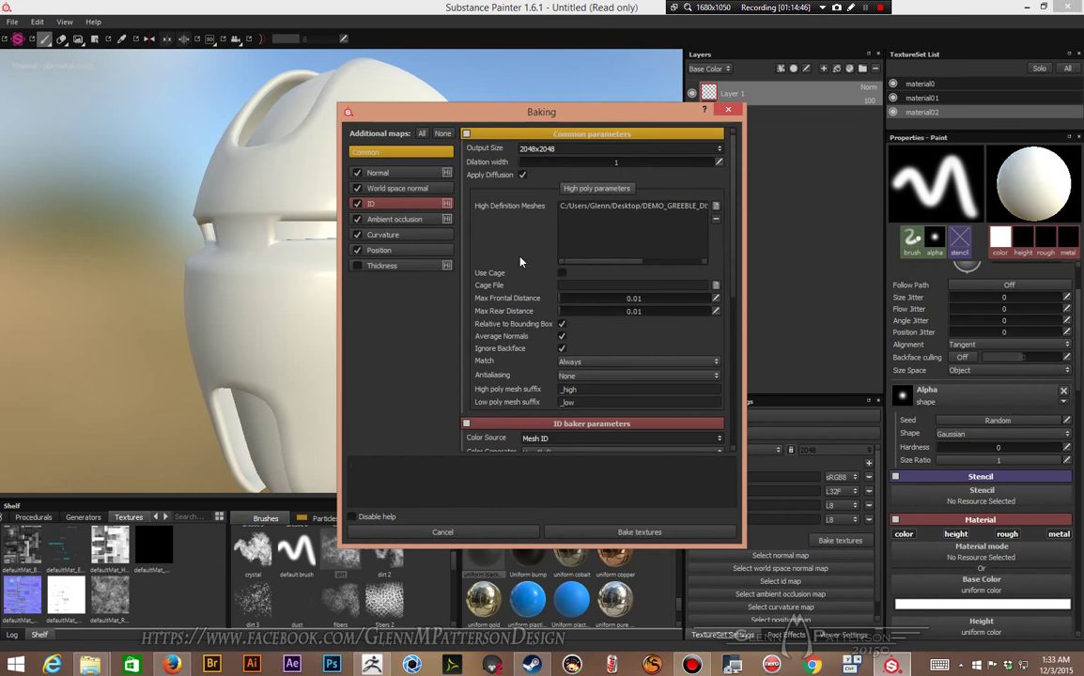
Step: Set the bake's Max Frontal Distance to 0.05
click(651, 300)
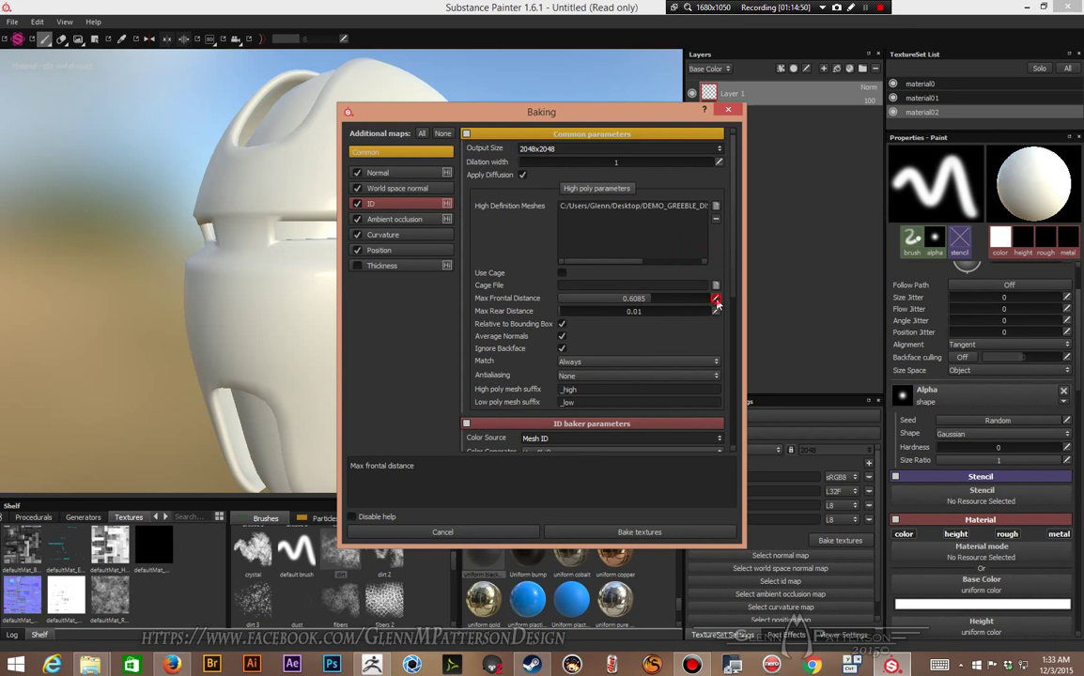
click(716, 300)
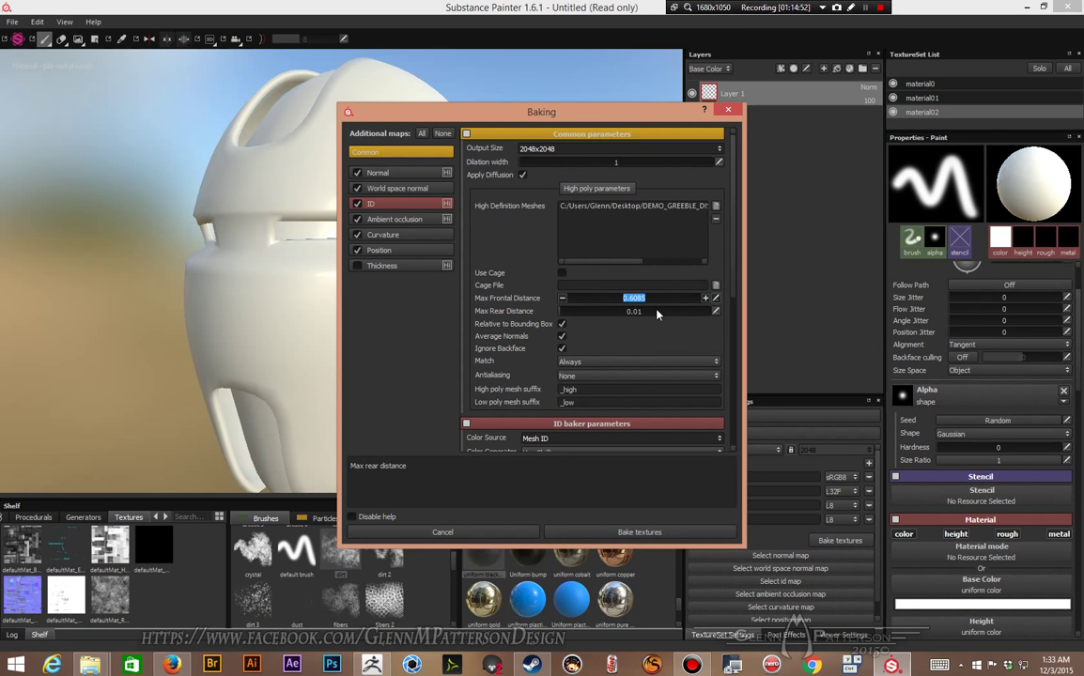
text(.05)
key(Return)
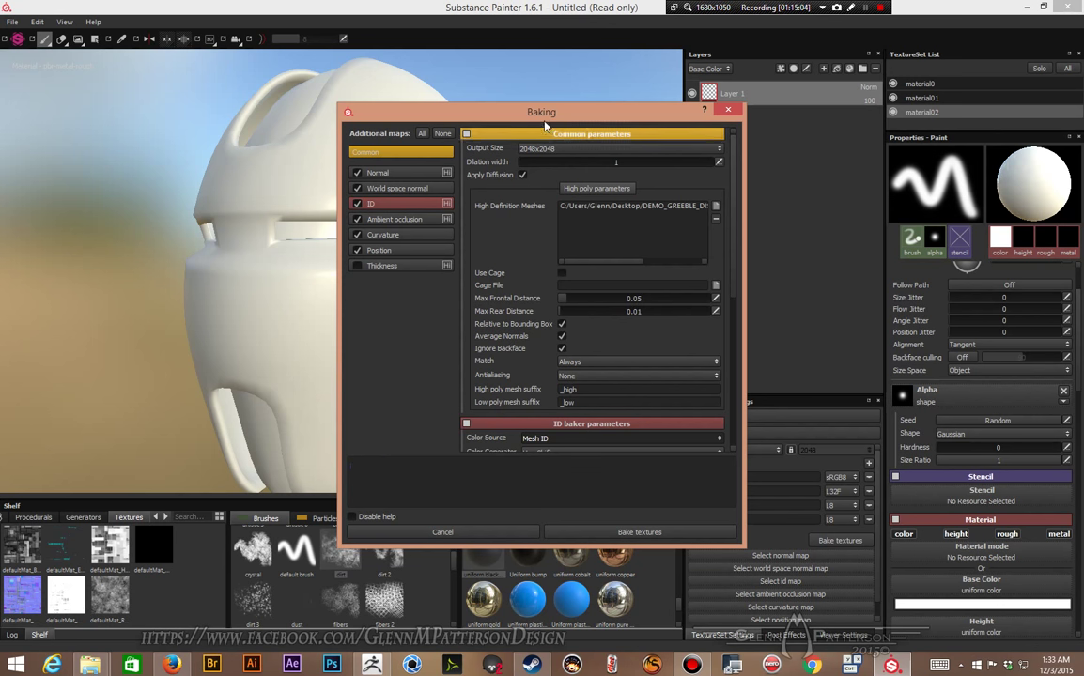
Step: Review the baking parameters and bake the textures for material02
drag(540, 117, 711, 94)
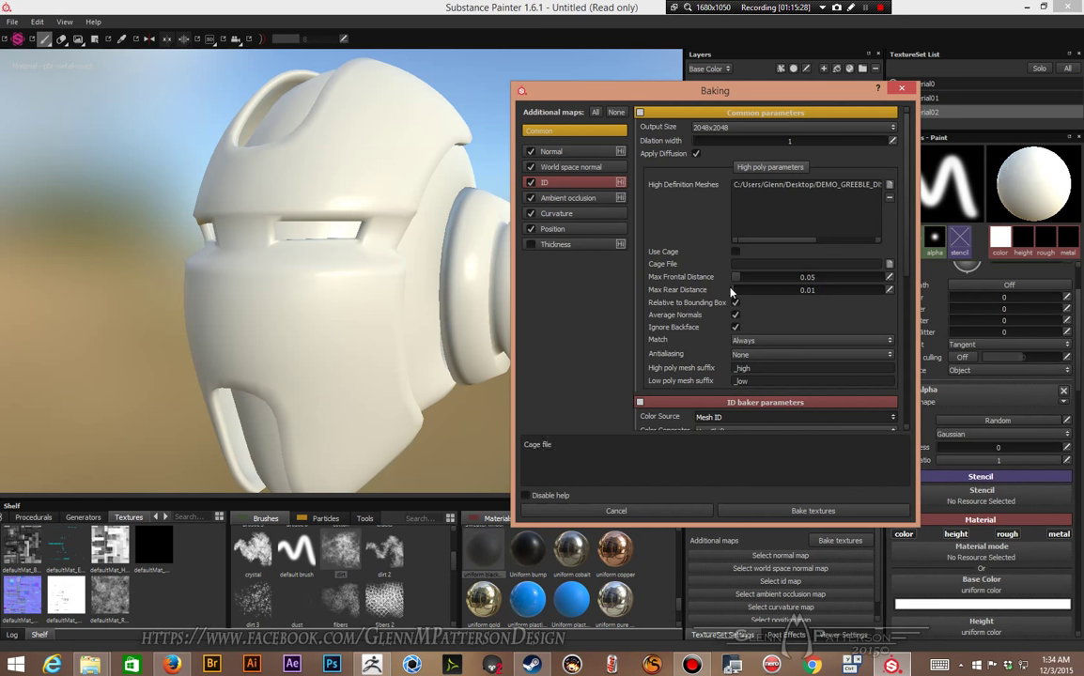
scroll(801, 358, down, 3)
scroll(802, 361, up, 3)
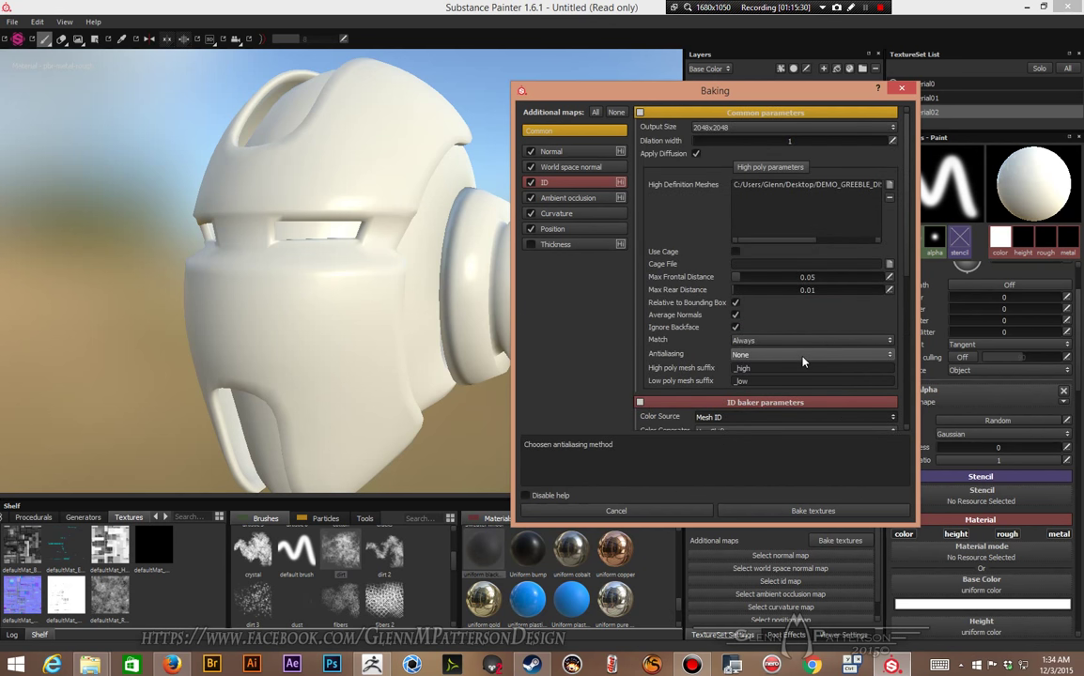
click(814, 512)
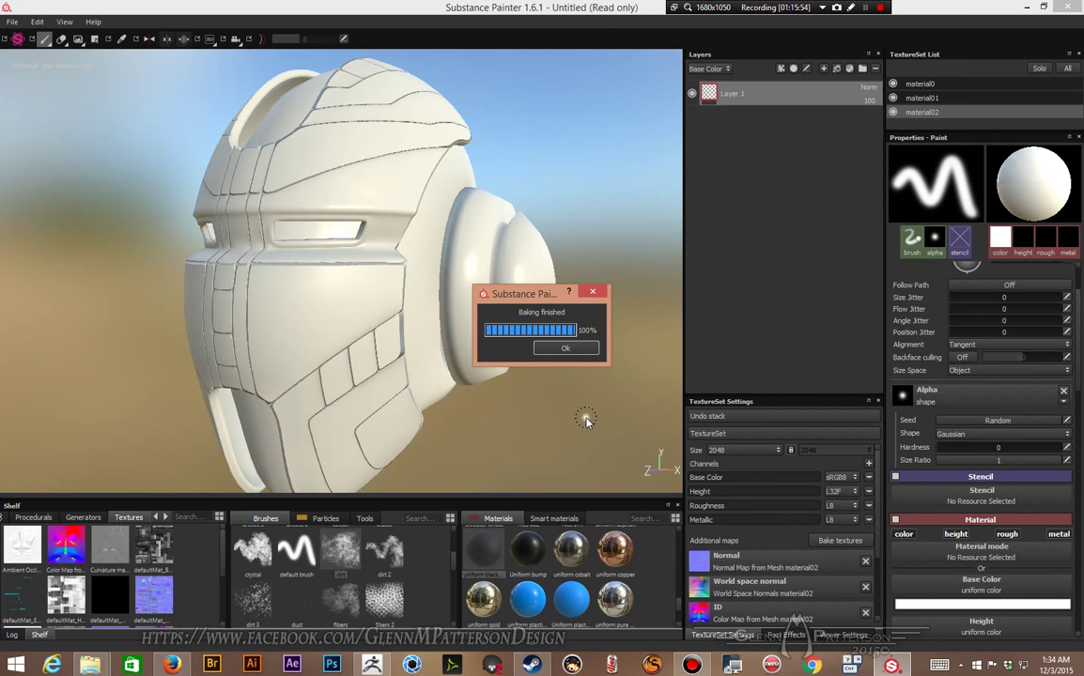
click(566, 347)
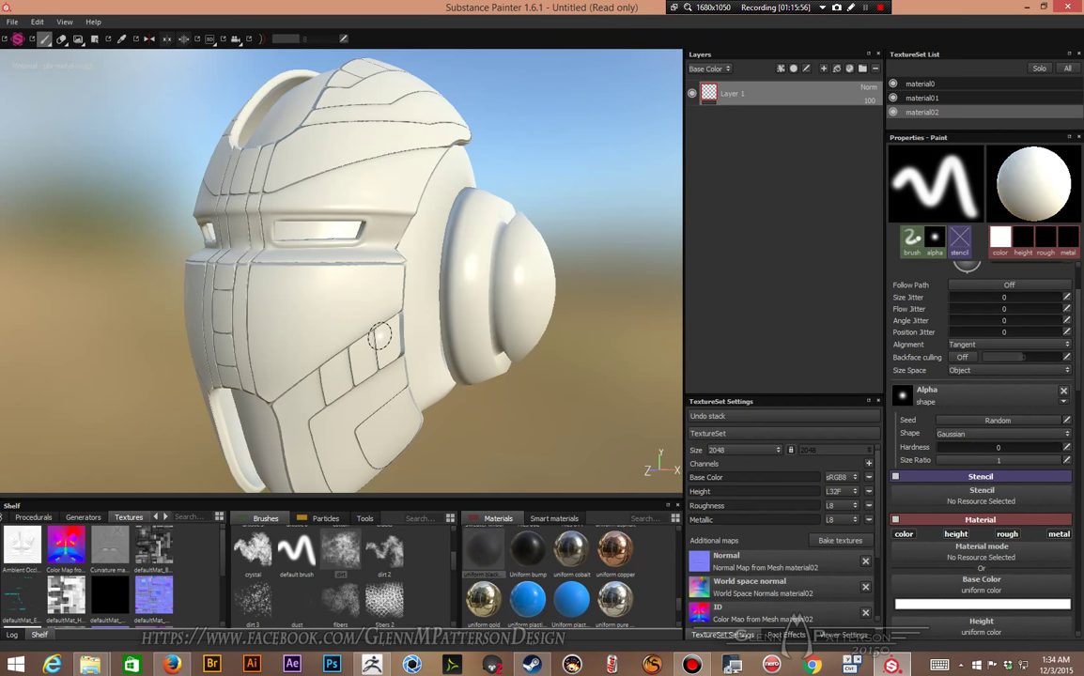
Step: Examine the baked panel lines on the helmet's face plate and check which part of the model material01 covers
alt+drag(327, 293, 259, 296)
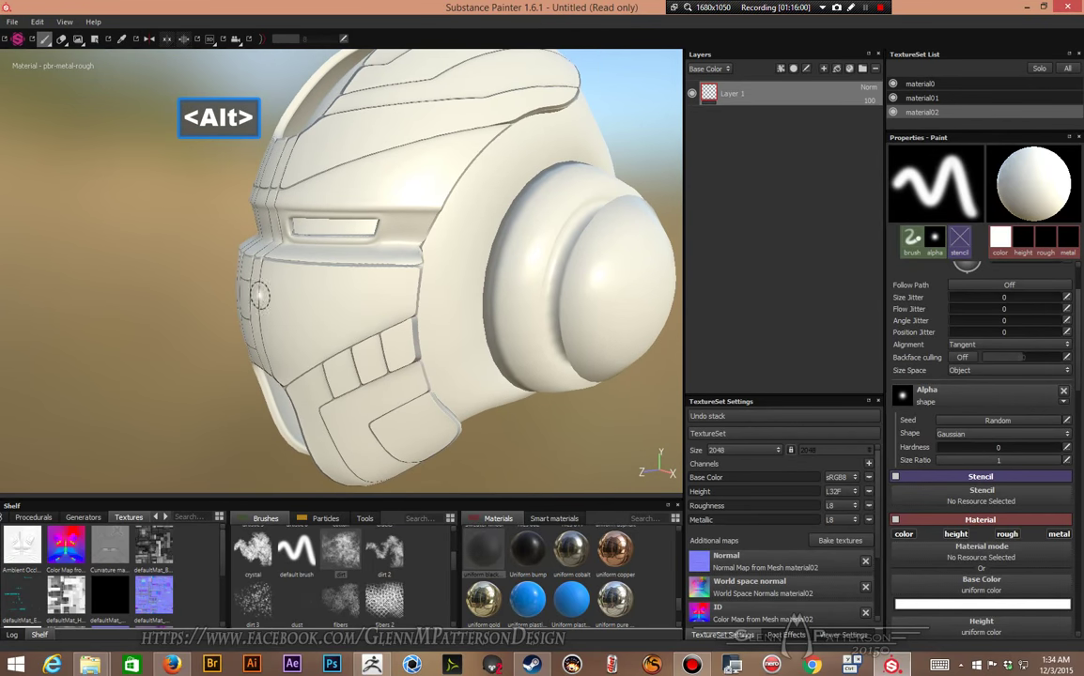
alt+drag(407, 146, 232, 274)
alt+drag(535, 273, 290, 349)
alt+right_drag(289, 350, 316, 352)
alt+middle_drag(316, 352, 425, 316)
alt+drag(424, 315, 391, 317)
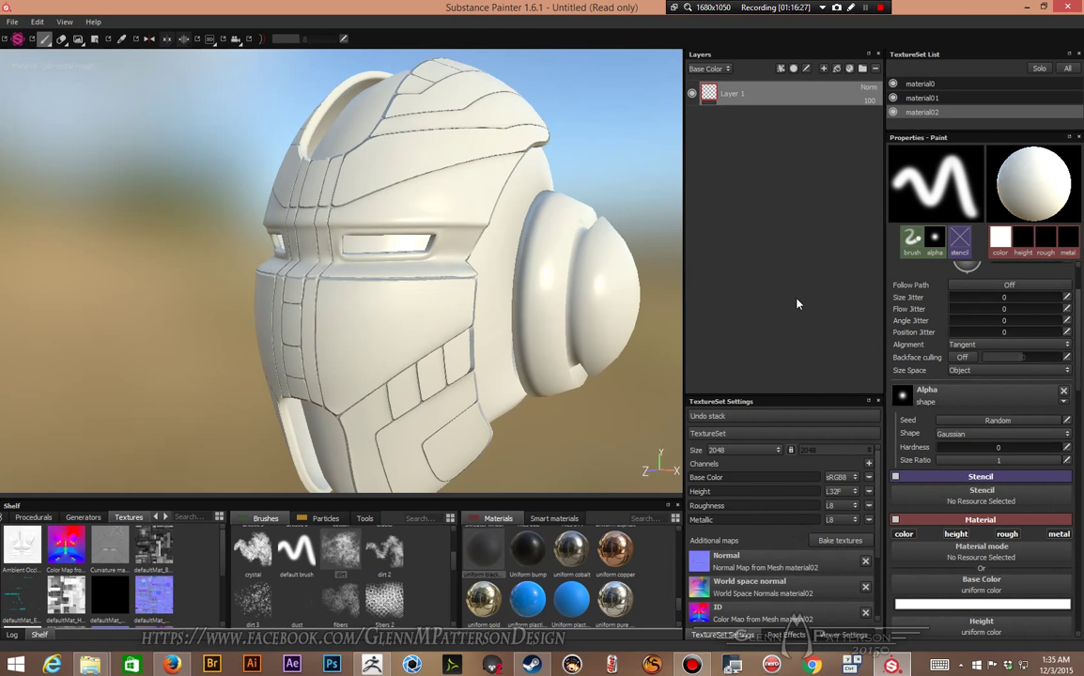
click(893, 97)
click(893, 98)
Step: Set up a bake for material01 with the face plate mesh removed and the ID and Thickness maps excluded
click(950, 103)
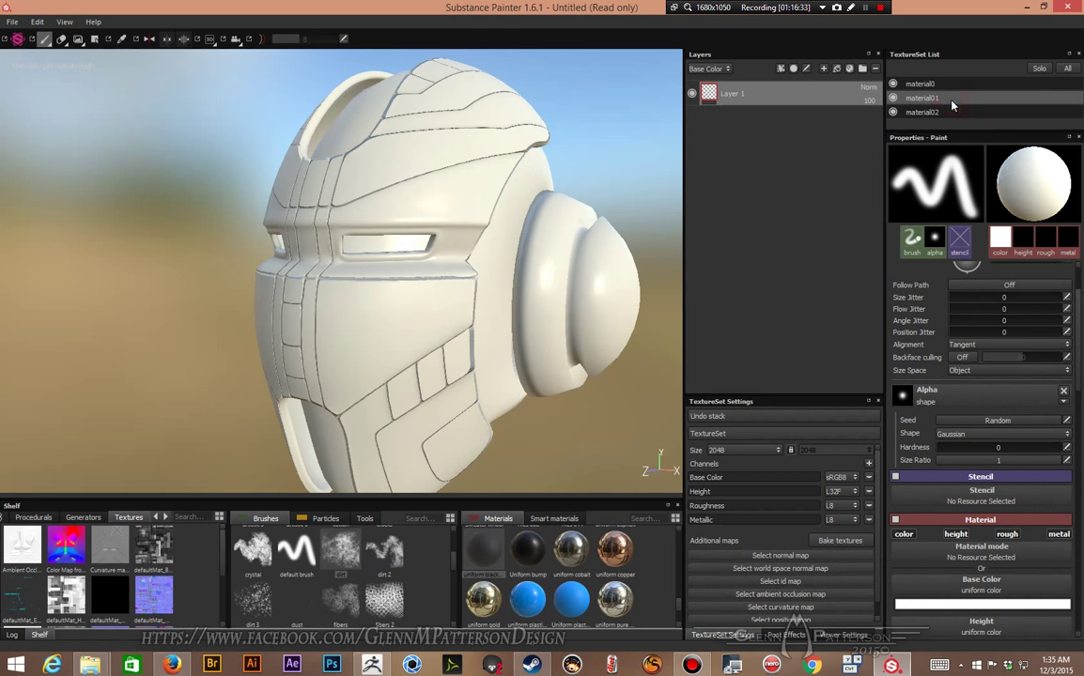
click(830, 542)
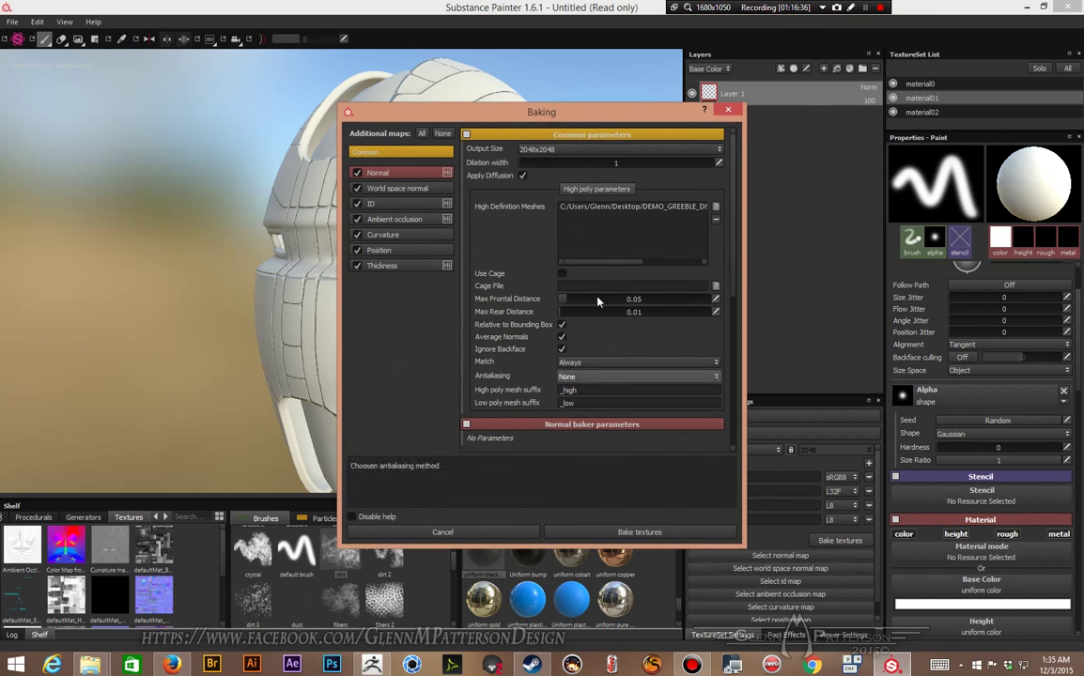
click(631, 209)
click(715, 220)
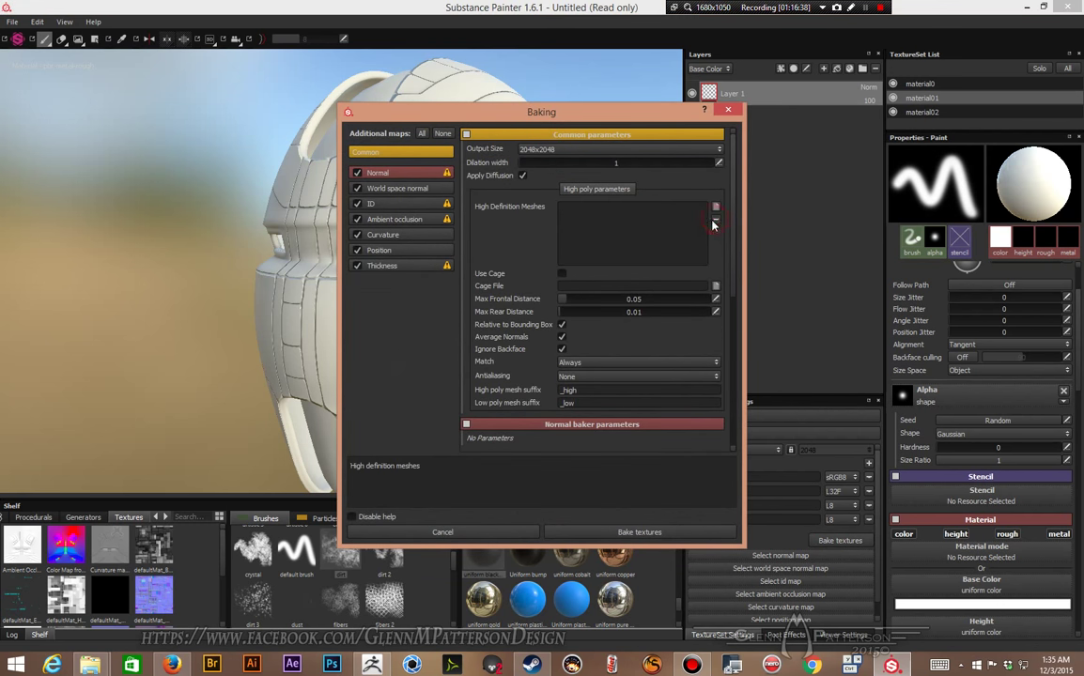
click(357, 204)
Step: Load HeadHIGH.OBJ as the high definition mesh and bake the textures for material01
click(715, 209)
double_click(506, 348)
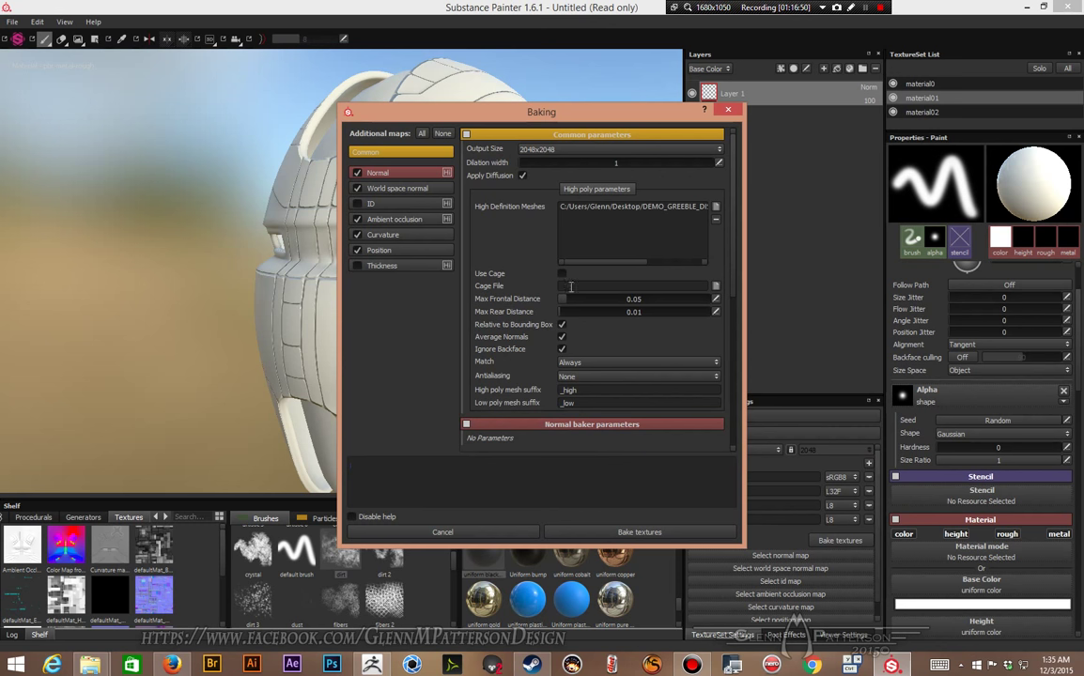
click(631, 532)
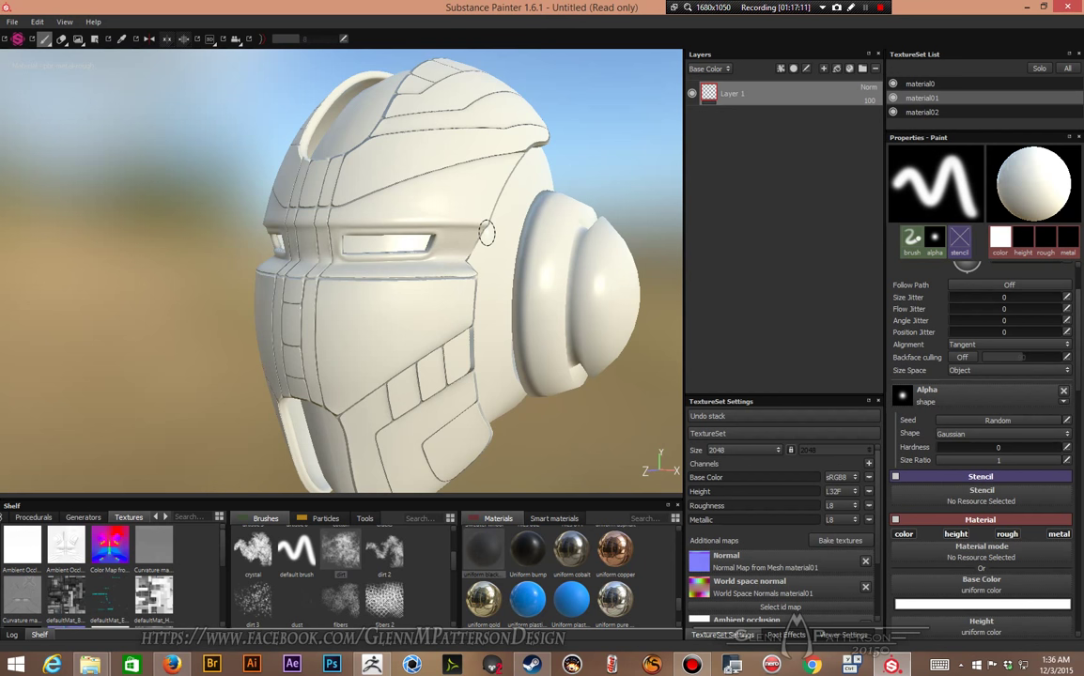
Step: Start a bake for the material0 texture set and exclude the Thickness and ID maps
alt+drag(374, 281, 311, 240)
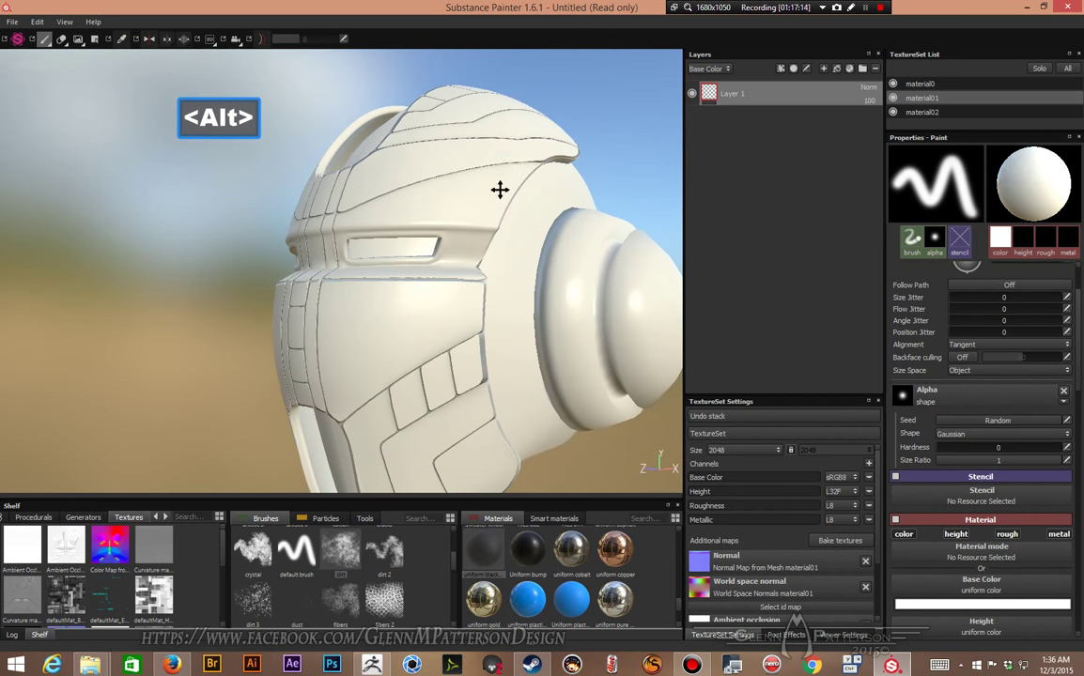
alt+drag(499, 189, 426, 218)
click(946, 84)
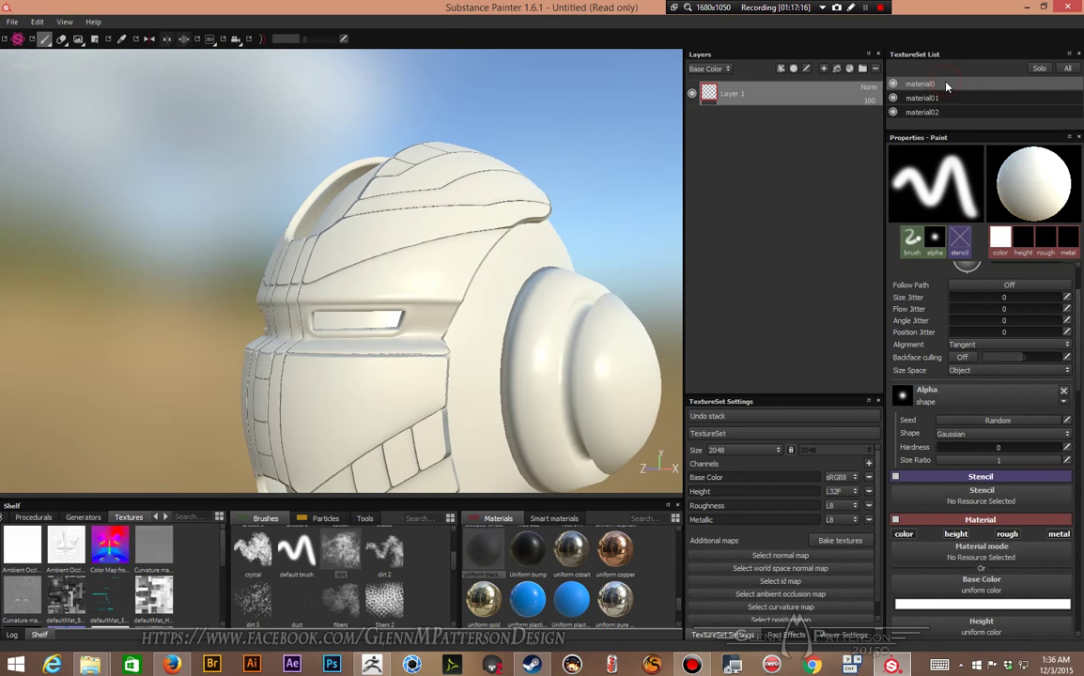
click(839, 542)
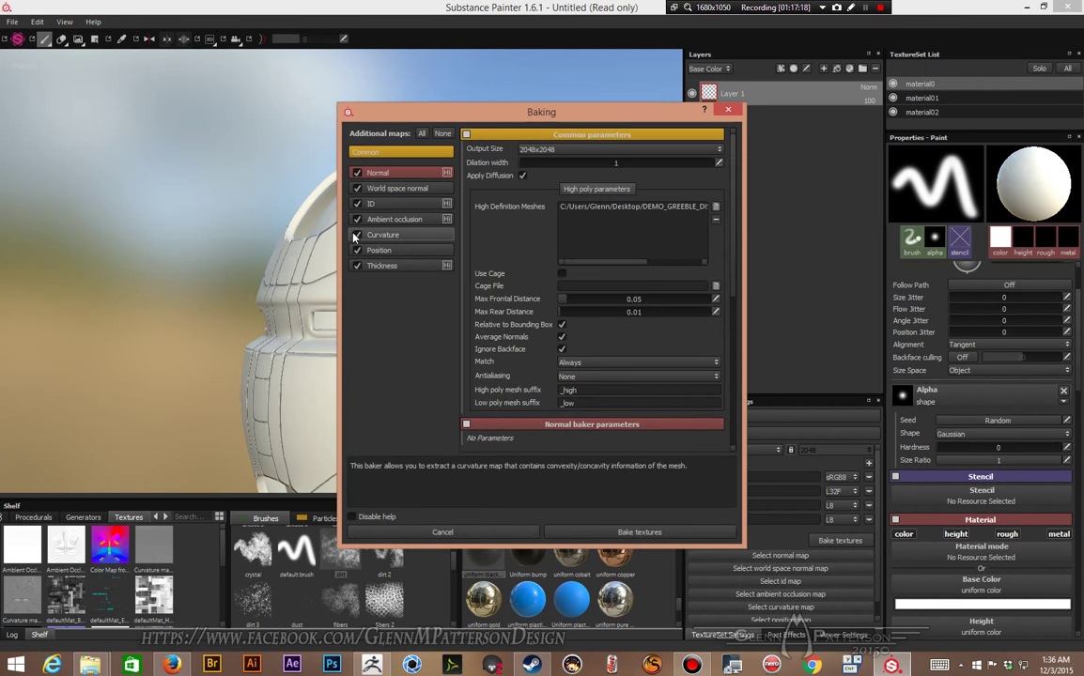
click(357, 265)
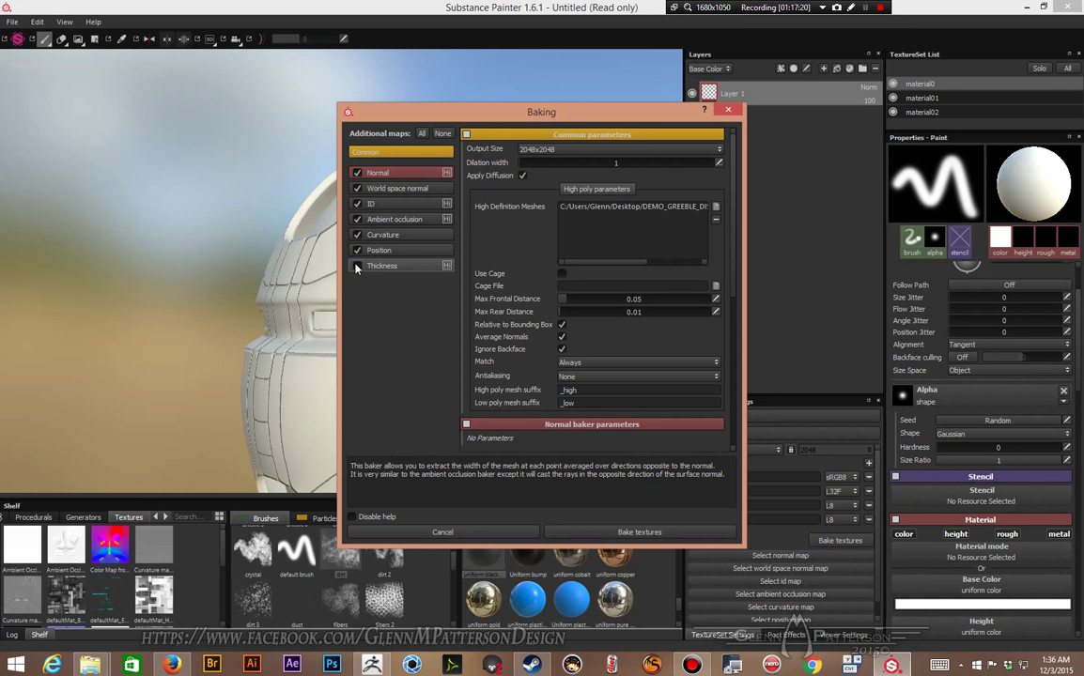
click(356, 205)
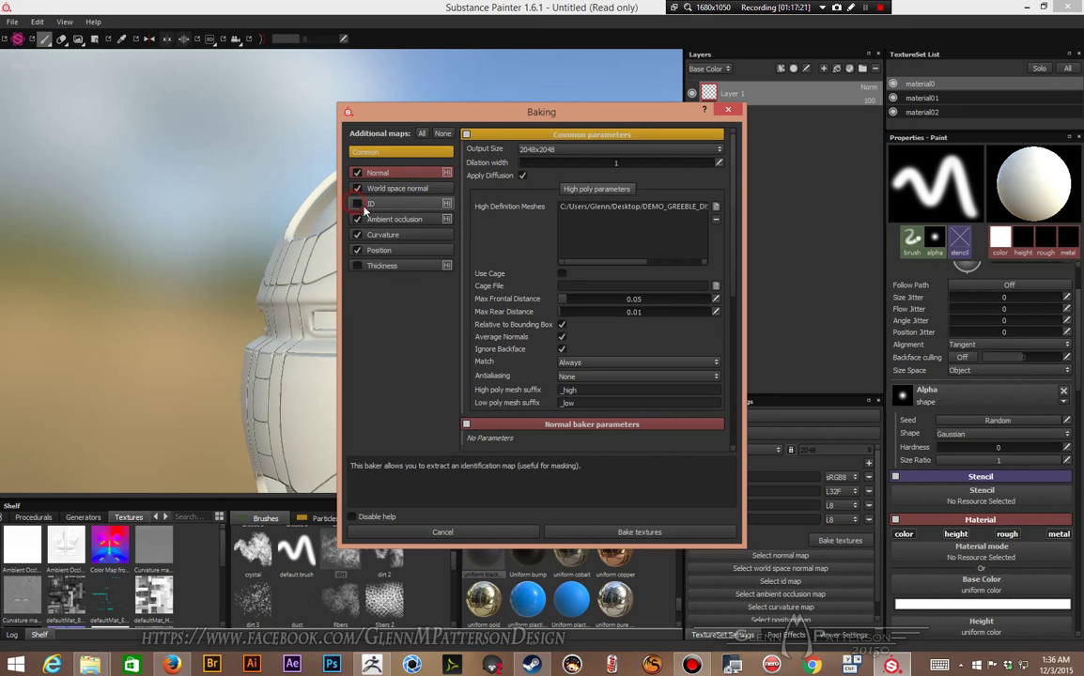
Step: Replace the high definition mesh with EarsHIGH.OBJ and bake the textures for material0
click(716, 218)
click(716, 206)
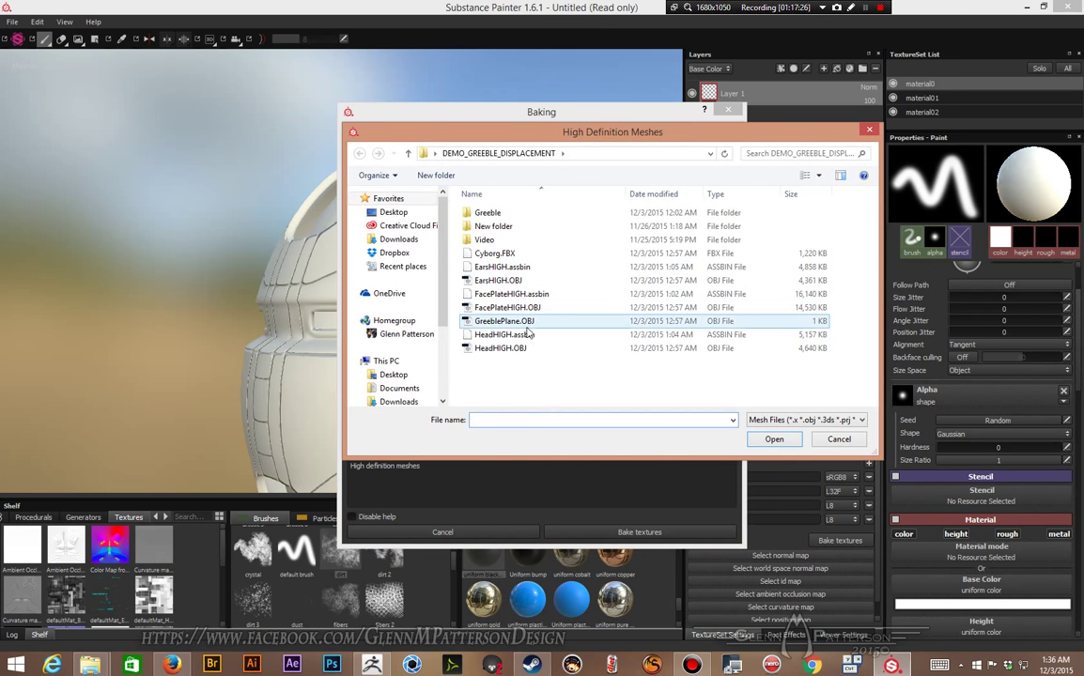
double_click(497, 281)
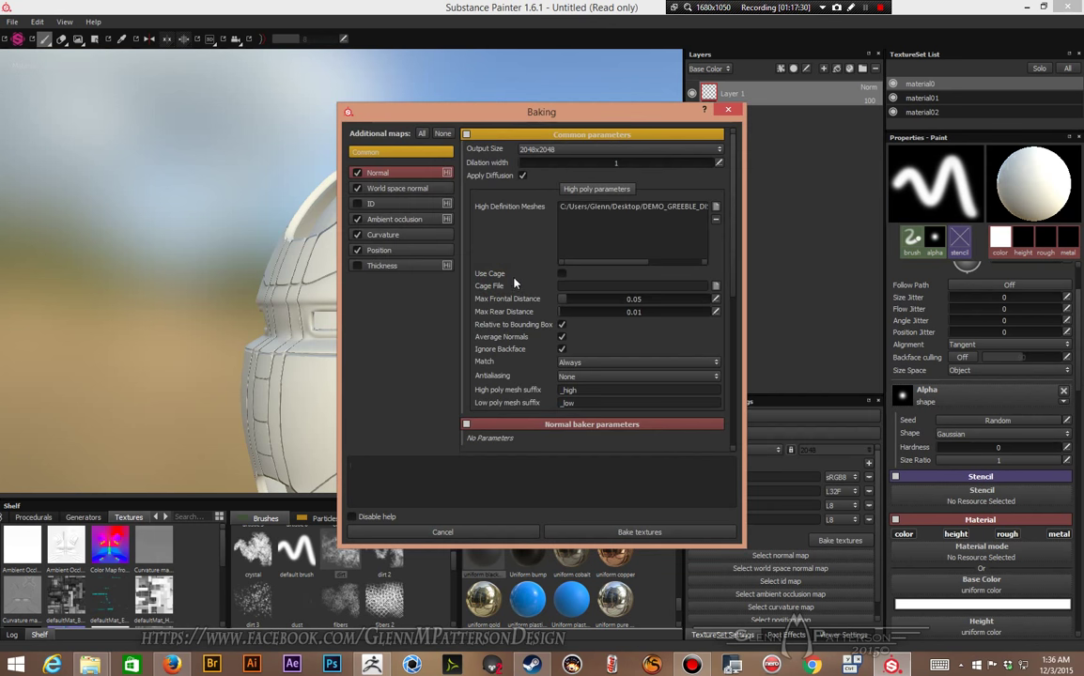
click(642, 532)
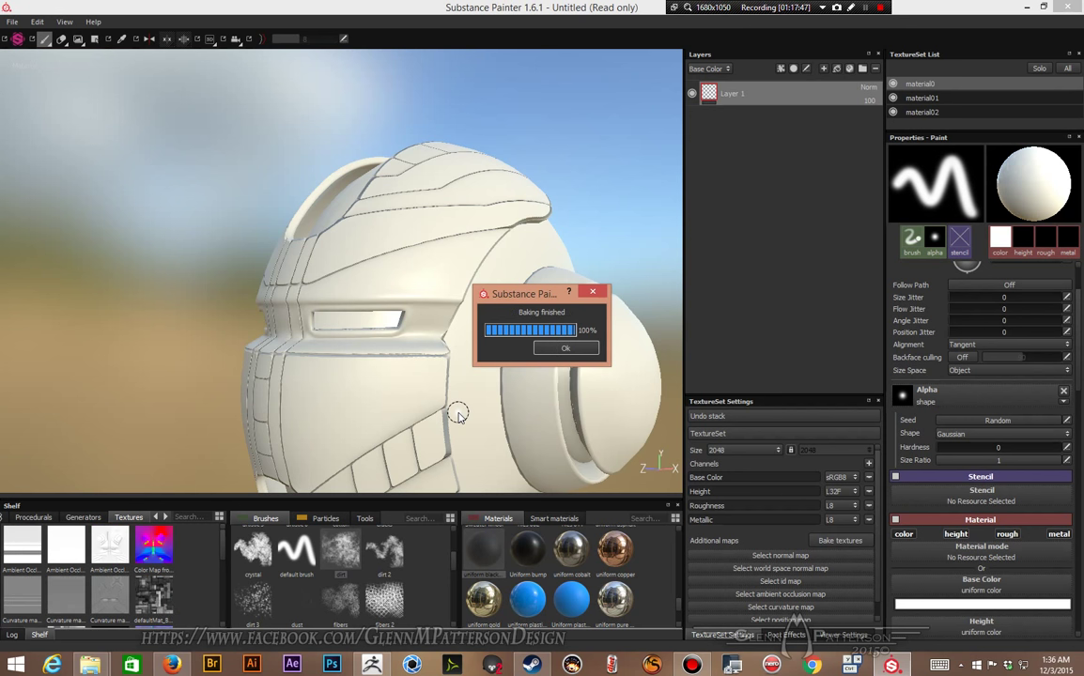
click(577, 349)
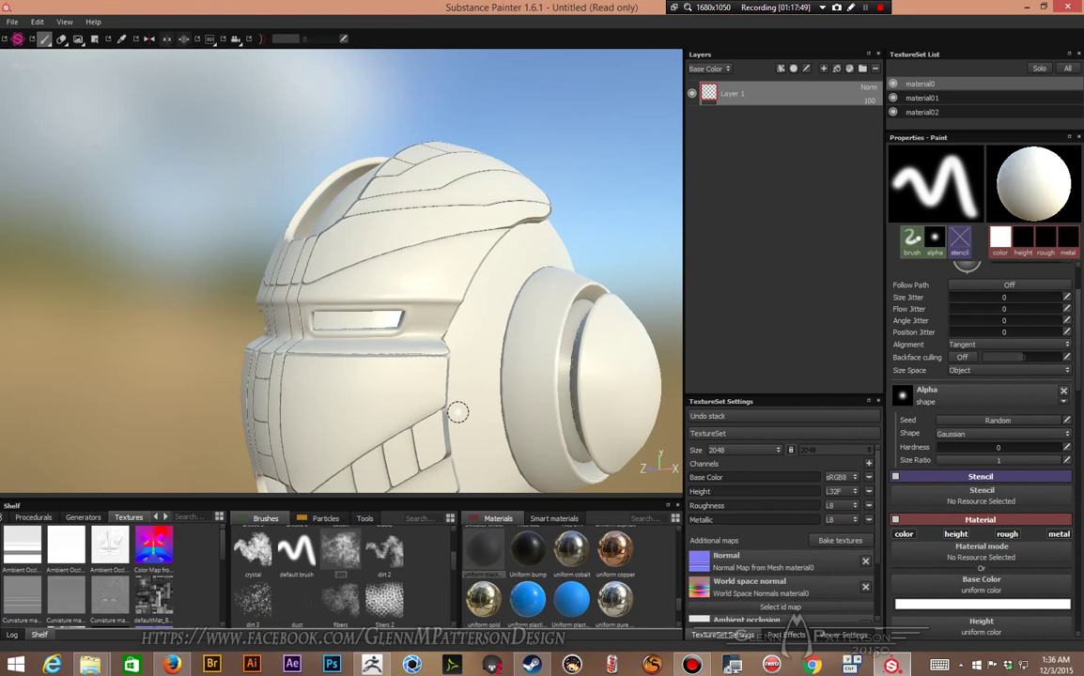
Step: Examine the baked detail on the ear pieces and the rest of the helmet from several angles
alt+drag(465, 363, 332, 389)
alt+middle_drag(332, 389, 317, 302)
alt+drag(459, 310, 152, 301)
alt+scroll(606, 320, down, 5)
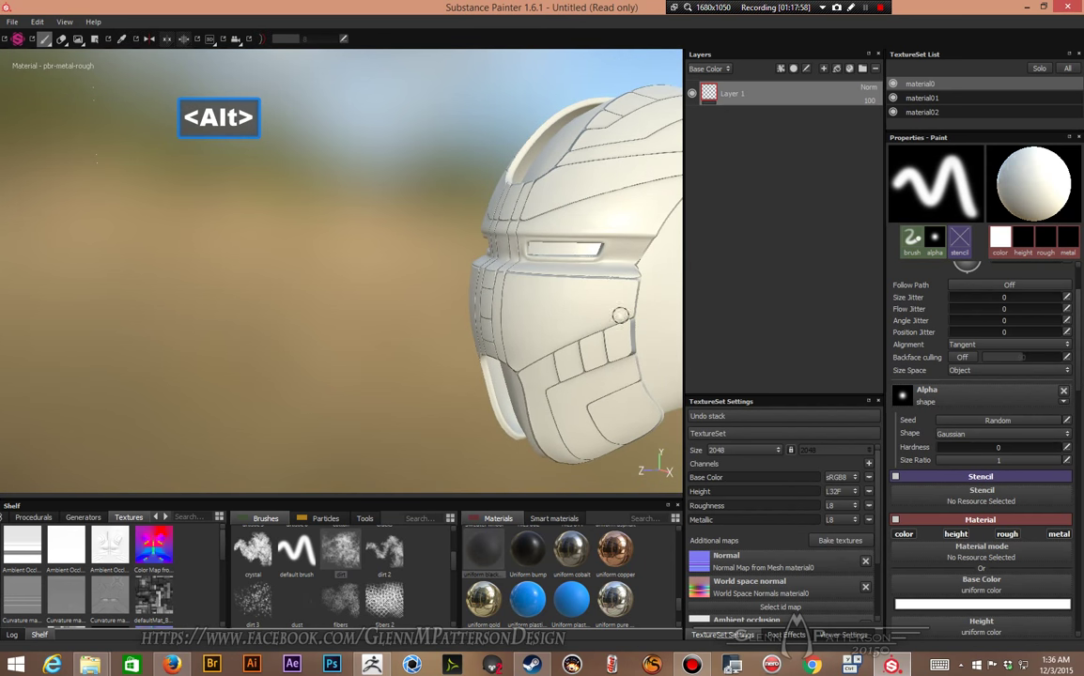
alt+middle_drag(604, 309, 455, 319)
alt+drag(455, 320, 464, 281)
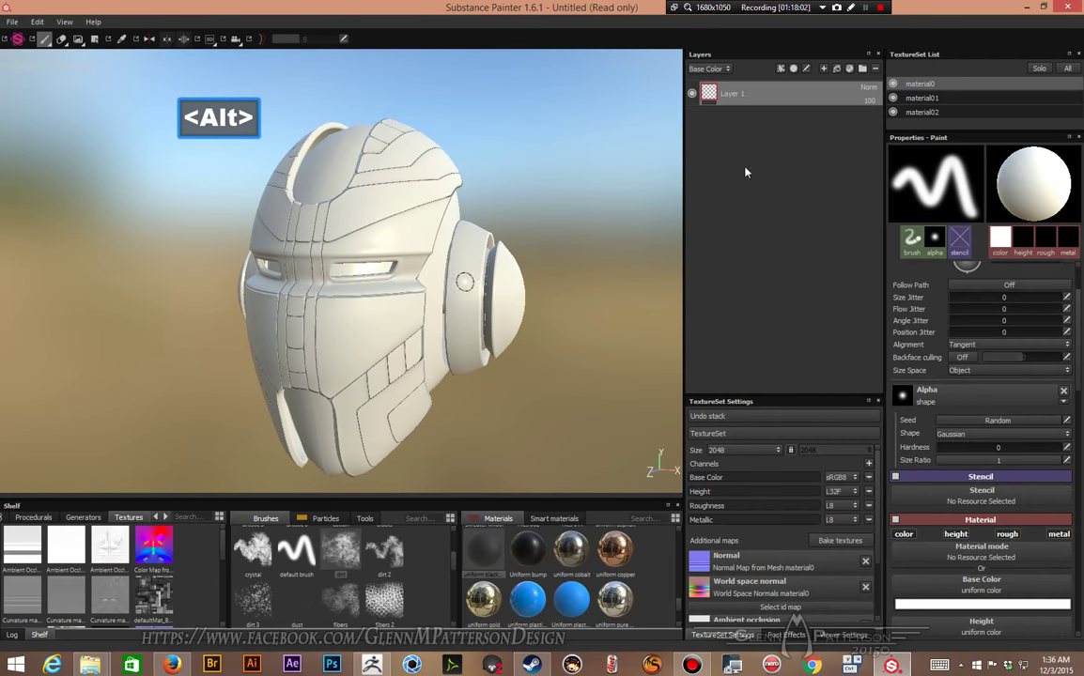
Step: Select the material02 texture set, add the T800_Metal smart material above Layer 1, and collapse its layer group
click(965, 112)
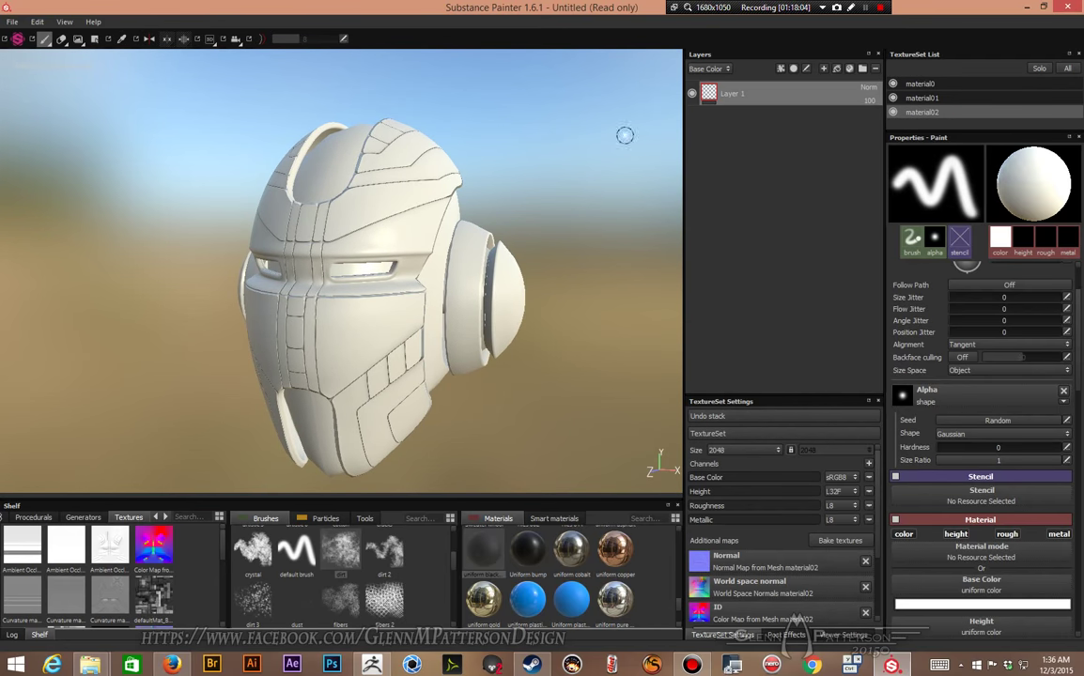
alt+drag(310, 310, 339, 317)
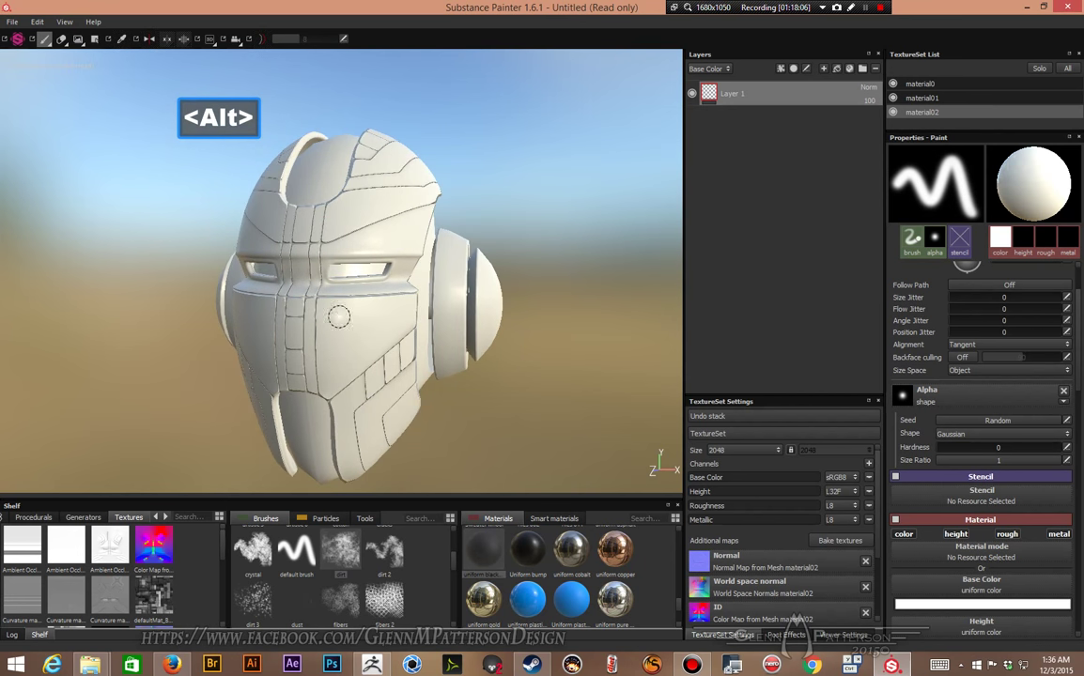
click(555, 520)
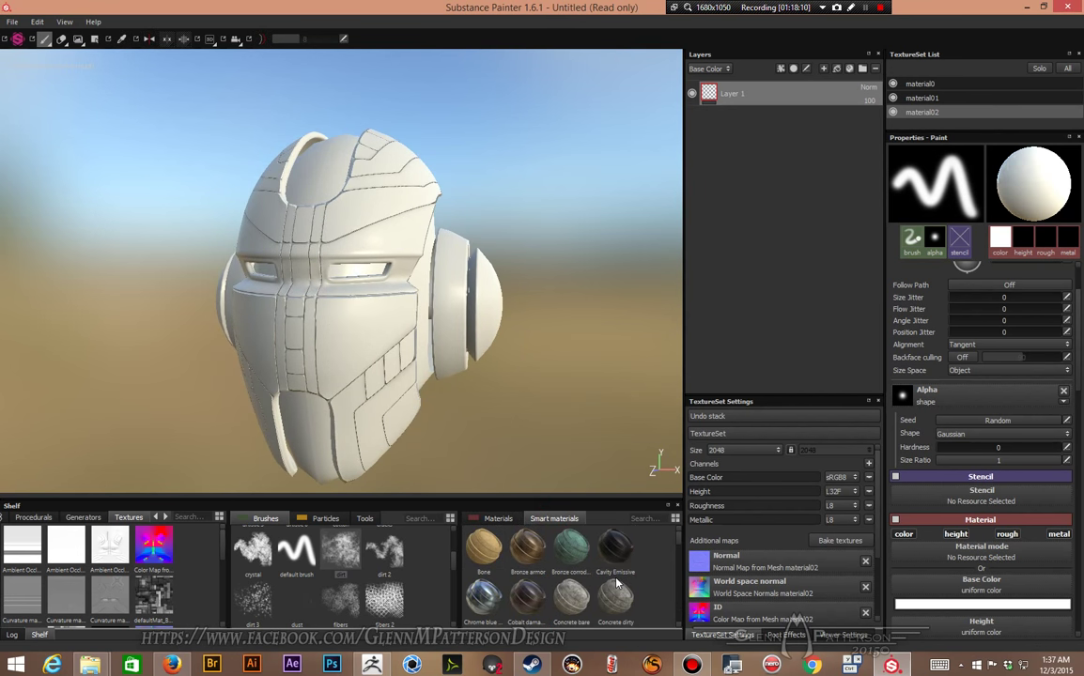
scroll(617, 584, down, 5)
scroll(628, 578, up, 2)
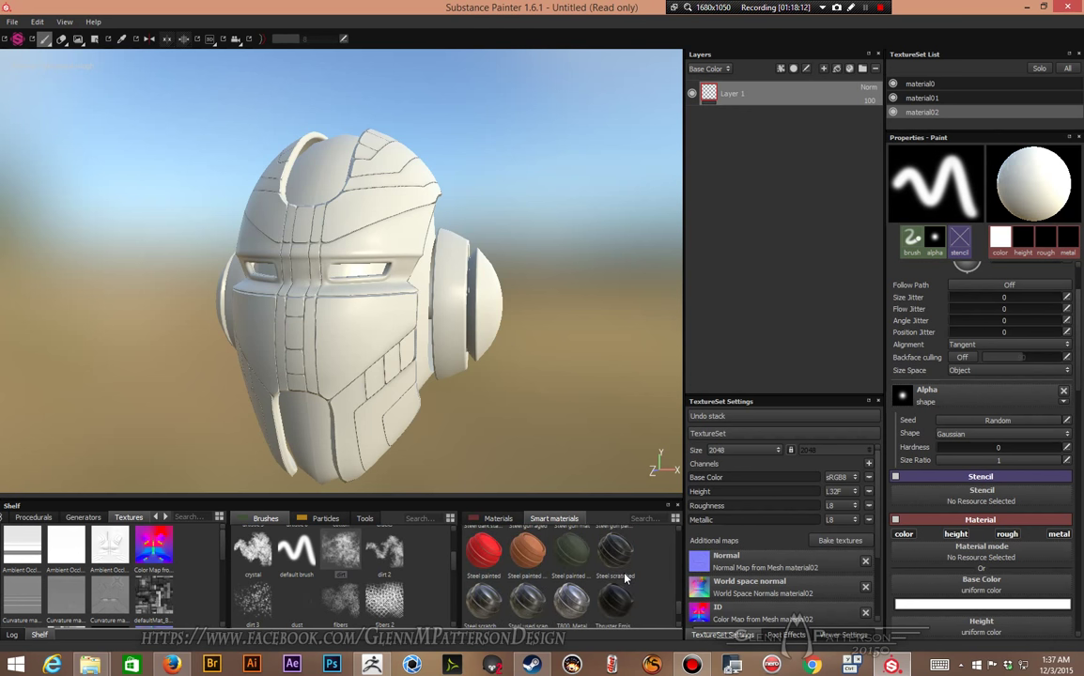
mouse_move(567, 609)
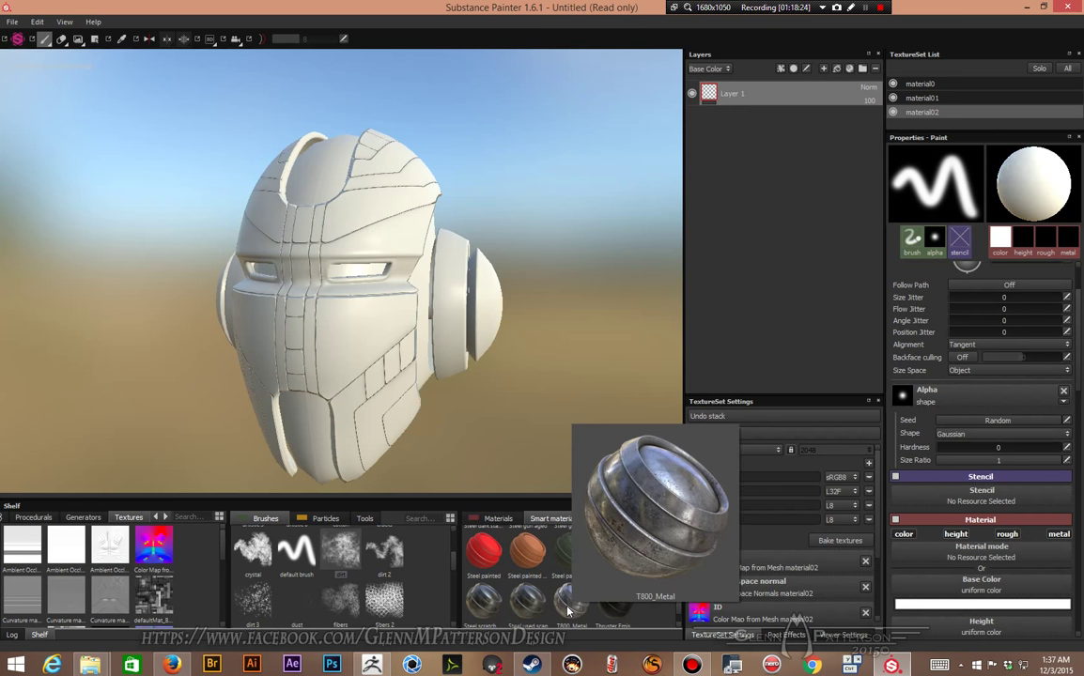
drag(568, 612, 742, 90)
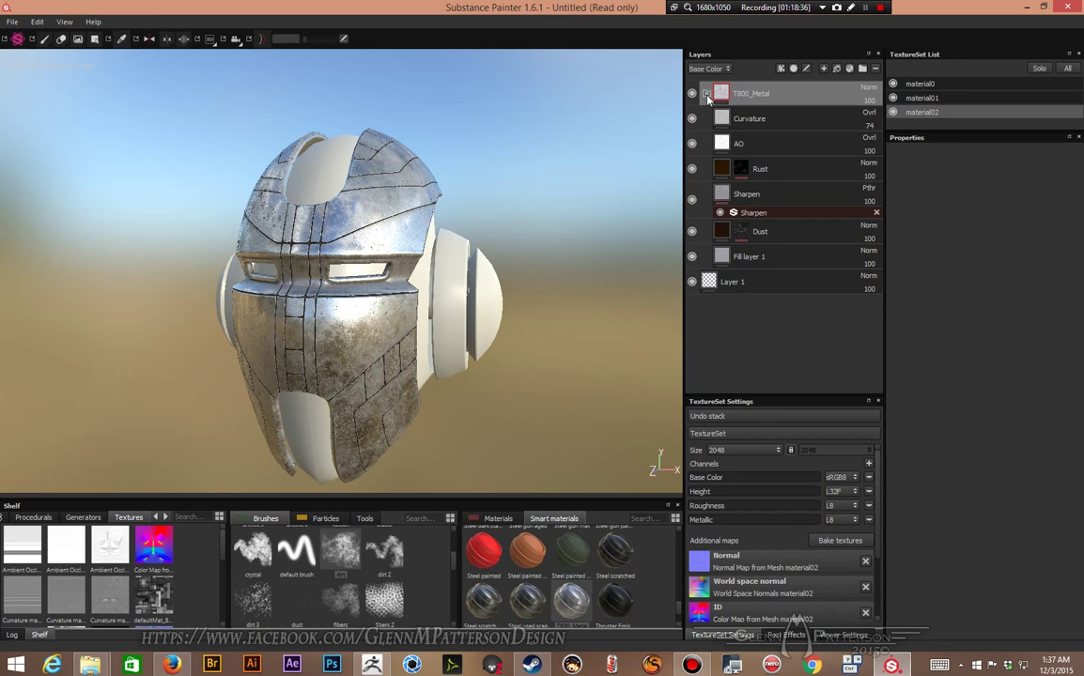
click(707, 93)
alt+drag(266, 362, 191, 373)
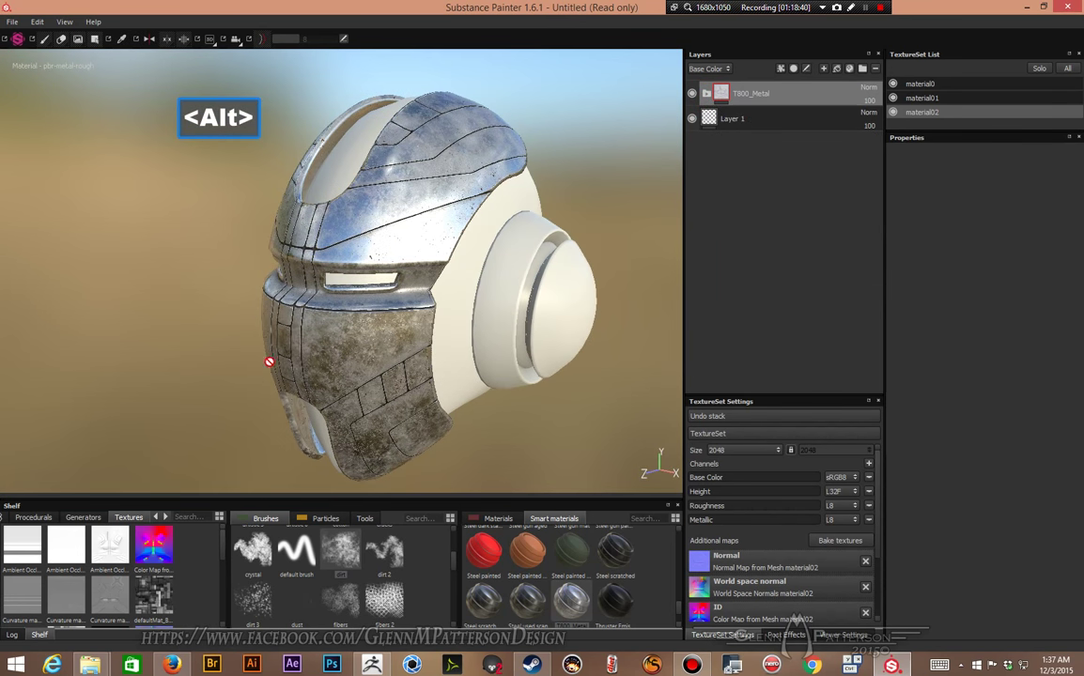
alt+drag(268, 361, 389, 339)
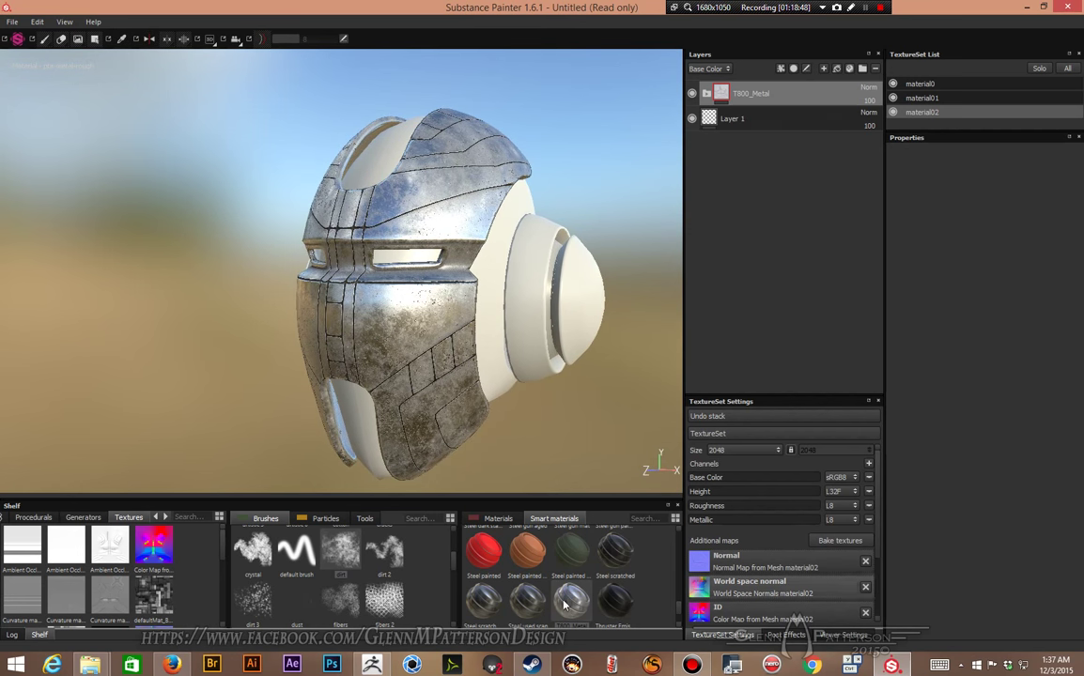
Step: Add the Tire rubber smart material above T800_Metal and give it a mask with color selection
scroll(597, 572, down, 3)
drag(524, 567, 772, 92)
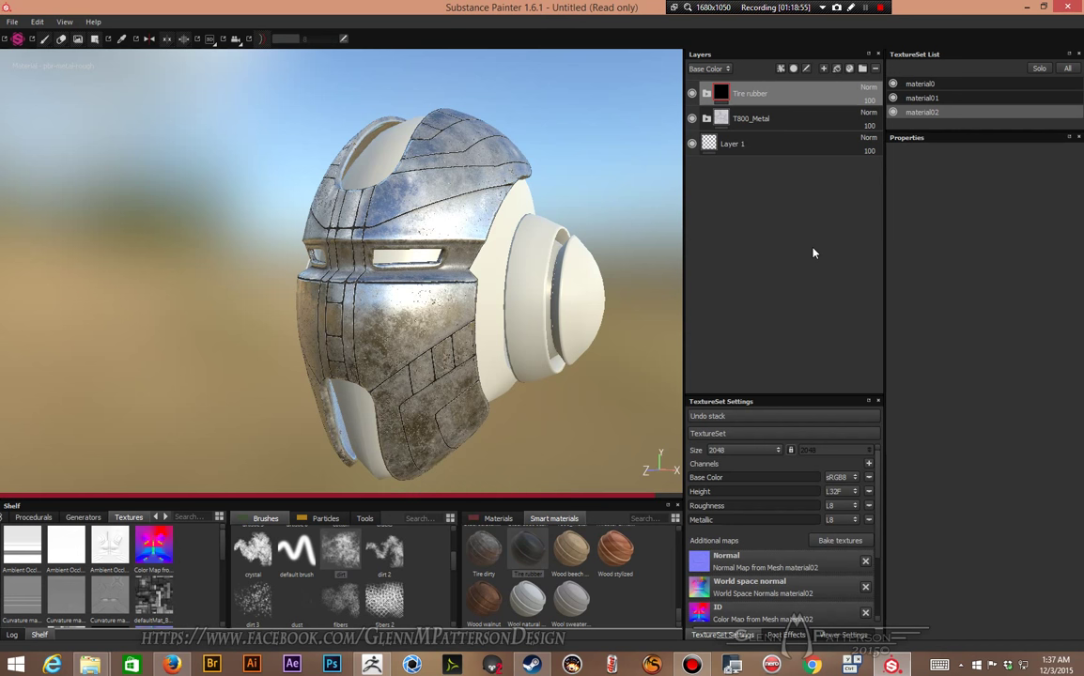
right_click(791, 101)
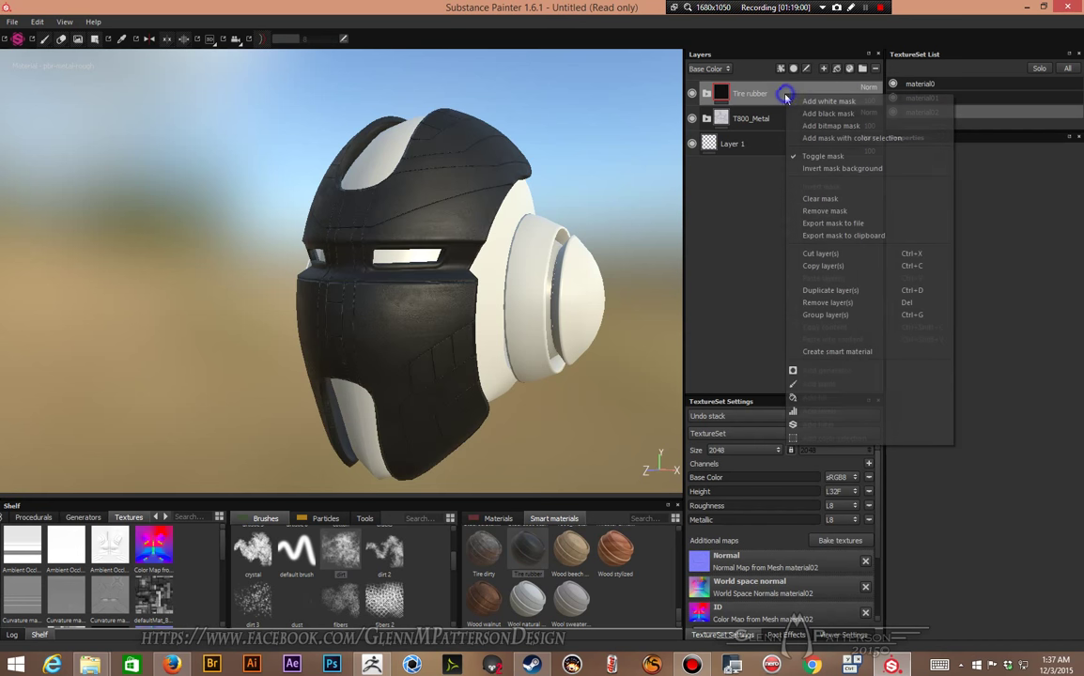
click(810, 137)
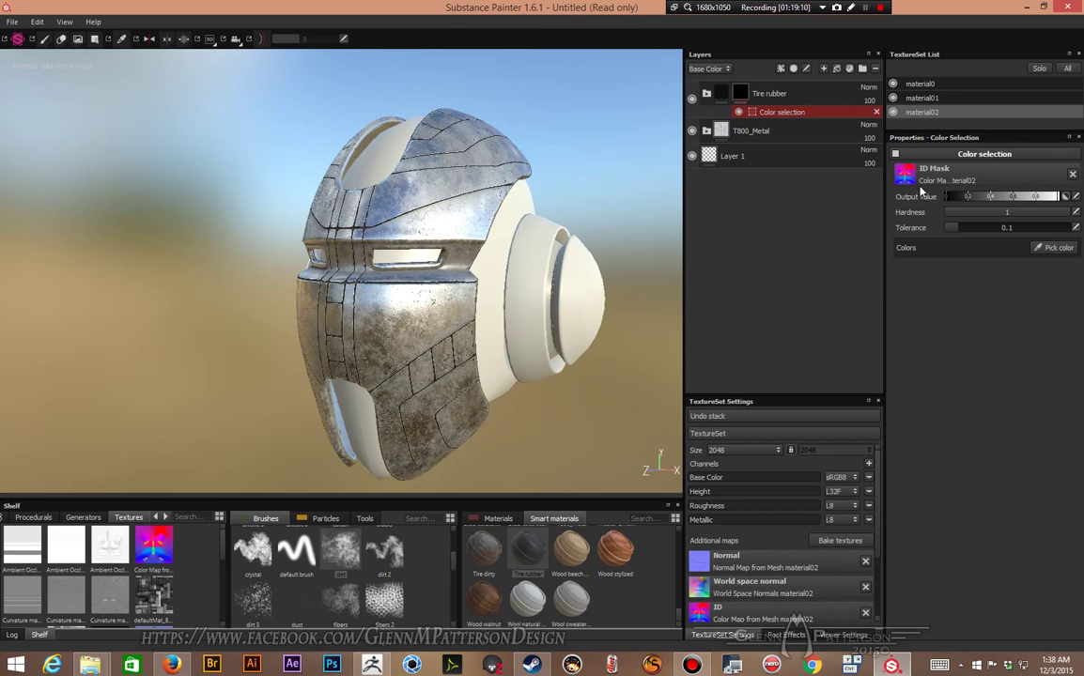
Step: Pick the purple jaw panel and the green, orange and amber cheek panels from the ID map for the Tire rubber mask
click(1058, 249)
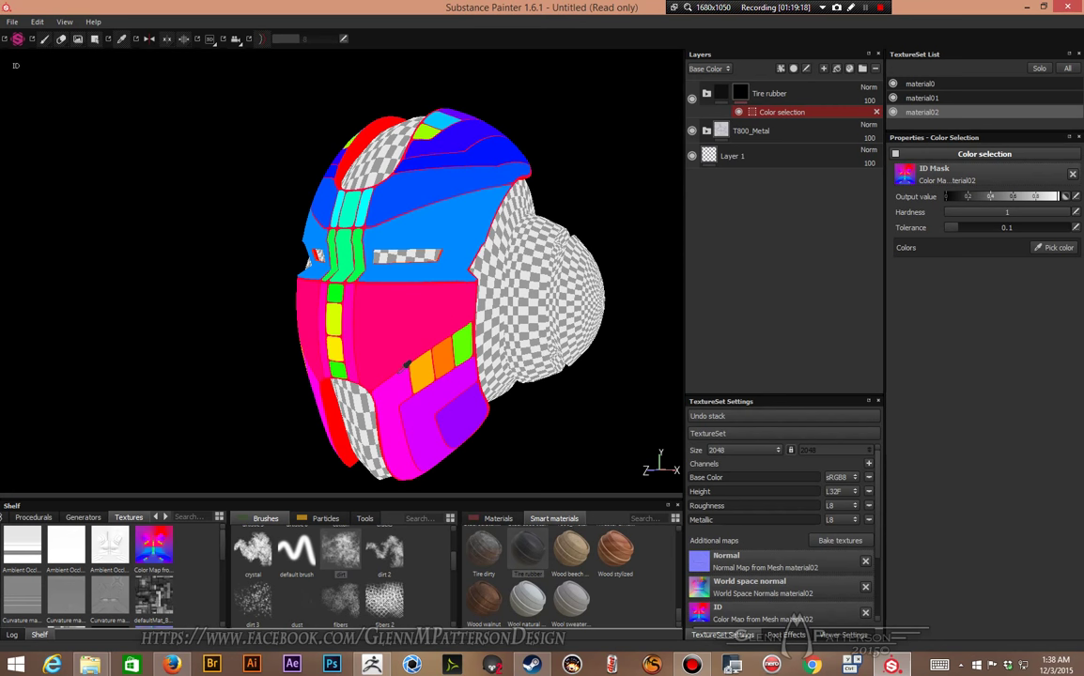
click(457, 426)
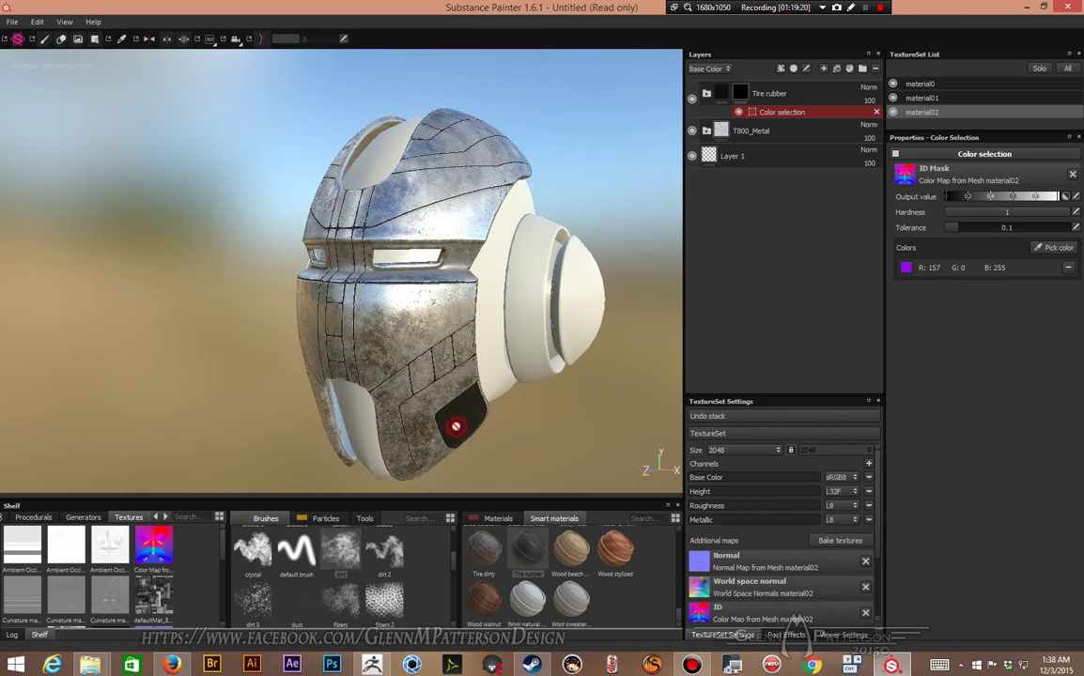
click(1057, 247)
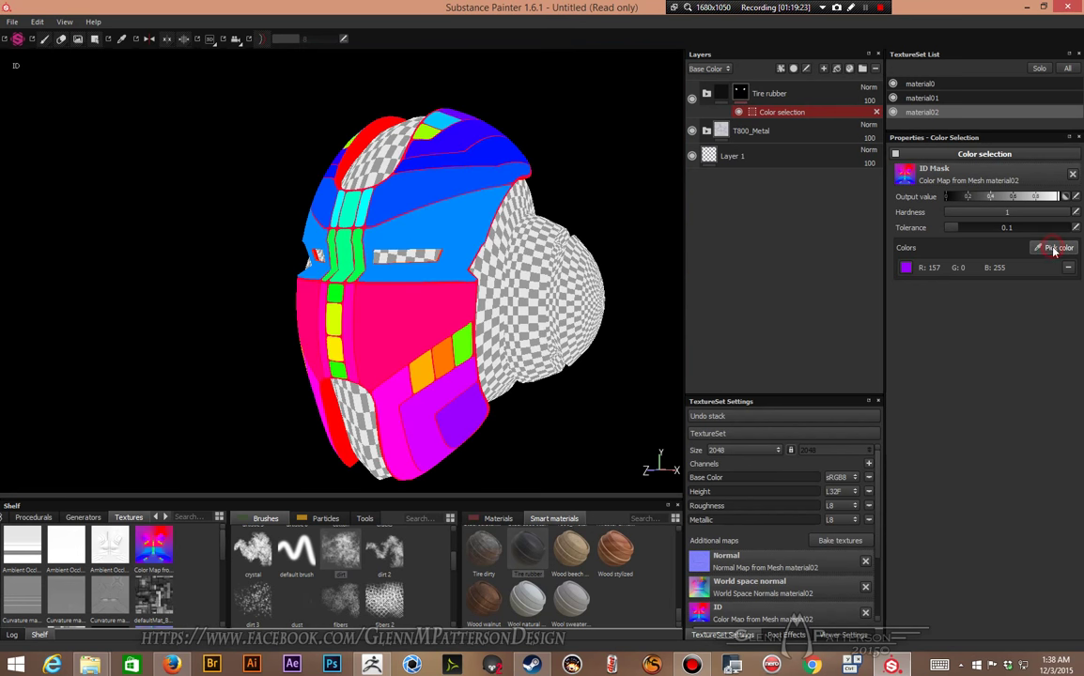
click(464, 347)
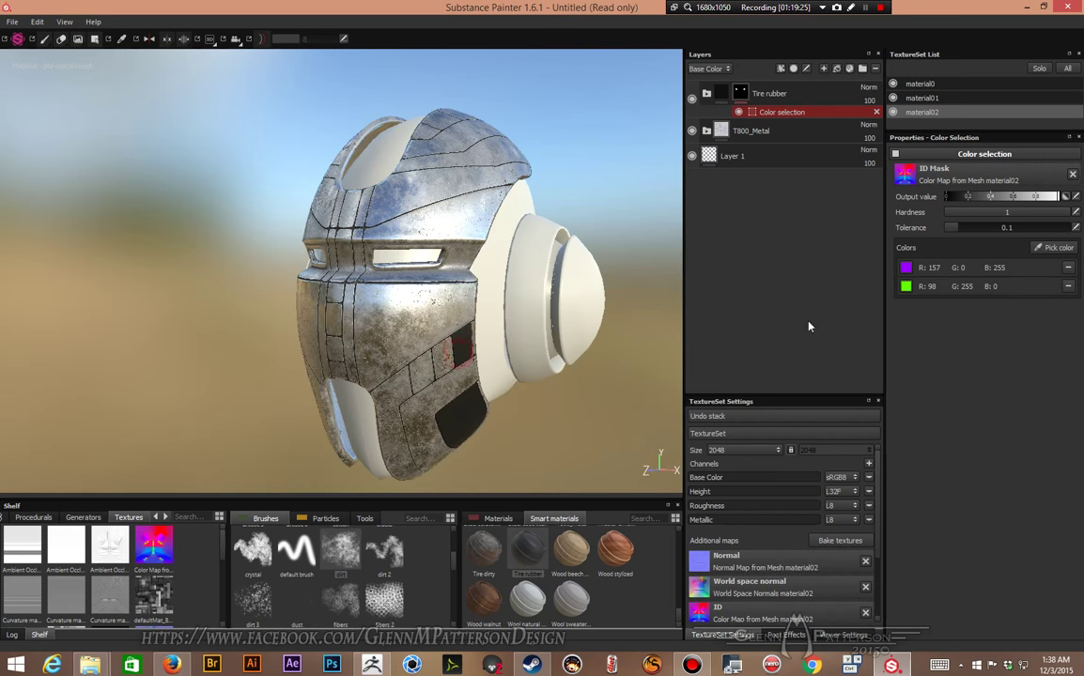
click(1048, 248)
click(441, 355)
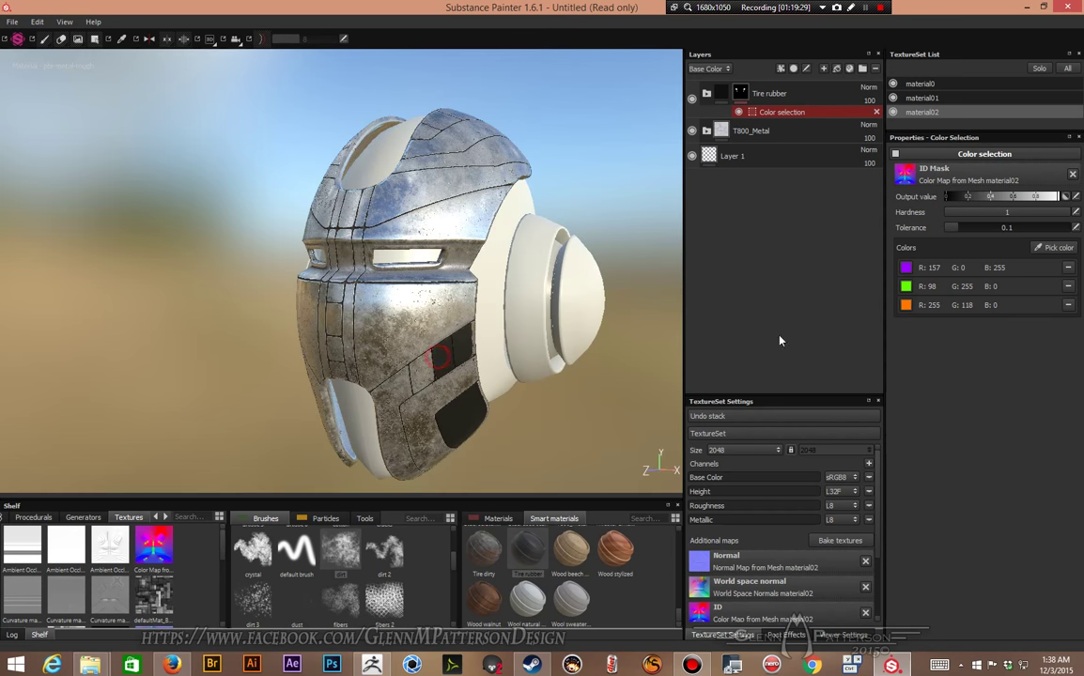
click(1070, 246)
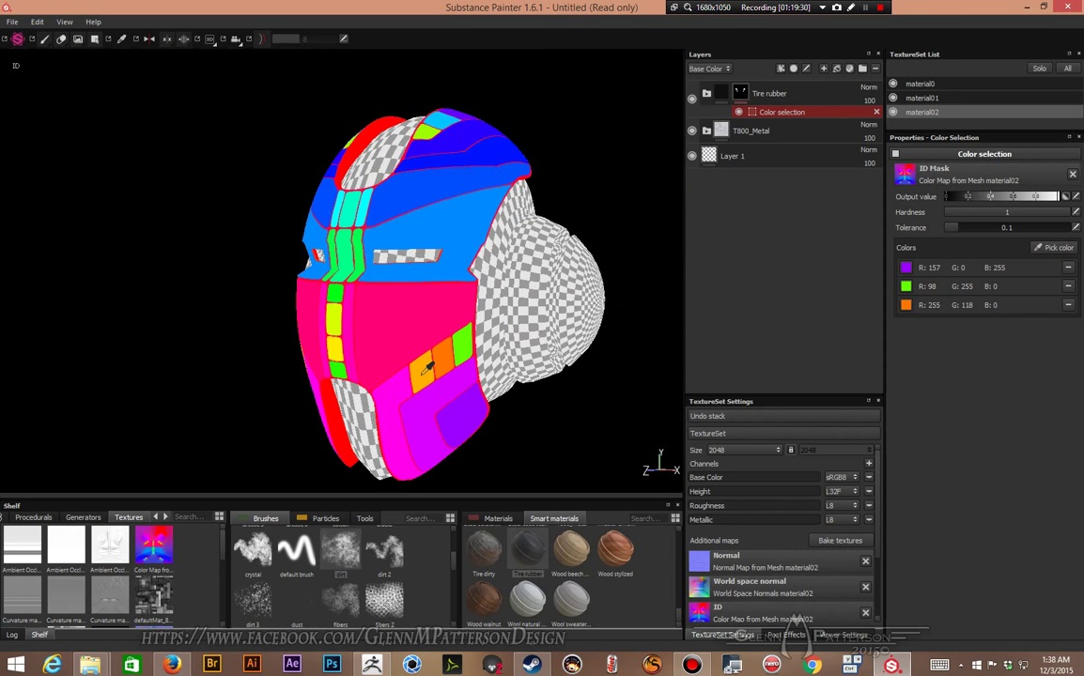
click(419, 374)
Step: Add the green, yellow and lime panels of the lower central face strip to the Tire rubber color selection
click(1062, 246)
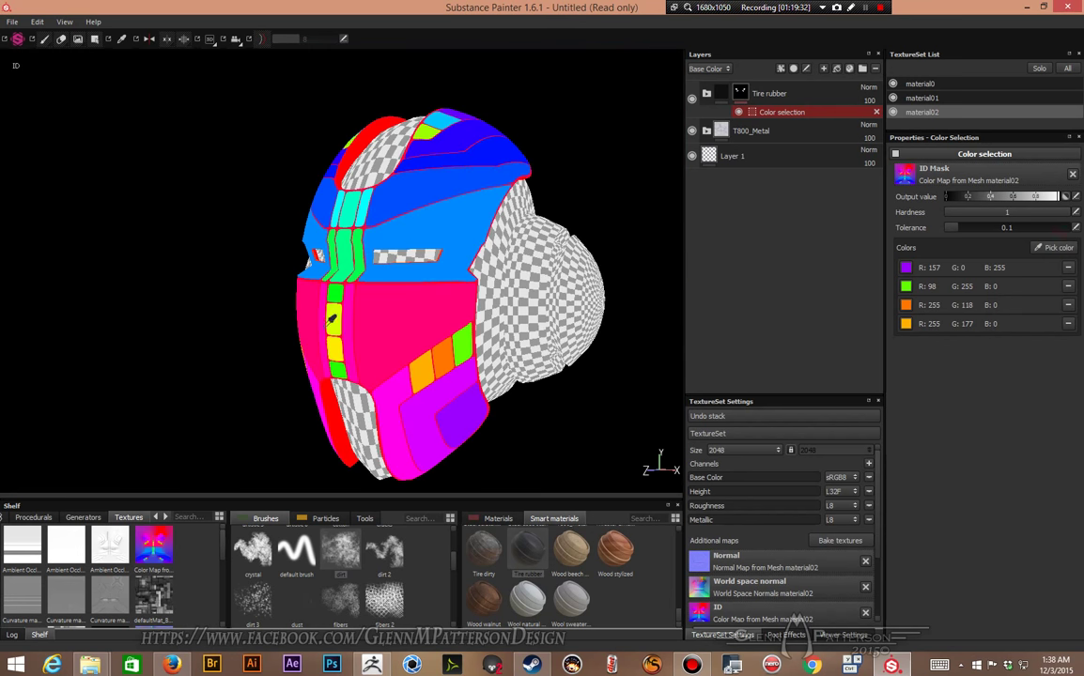
click(341, 364)
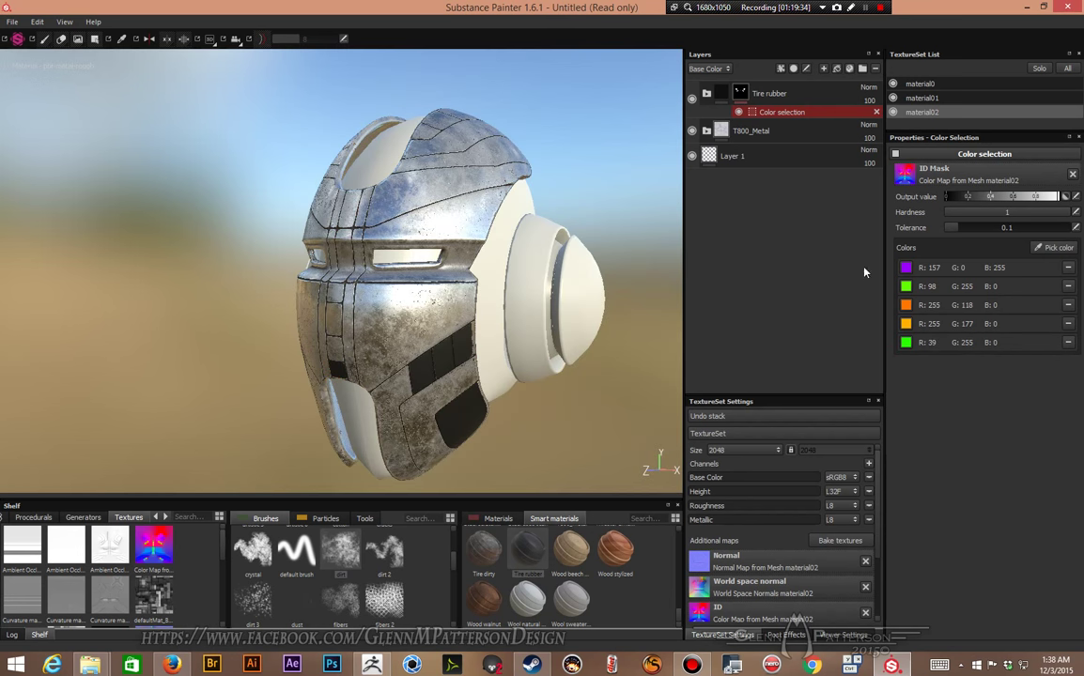
click(1059, 247)
click(335, 352)
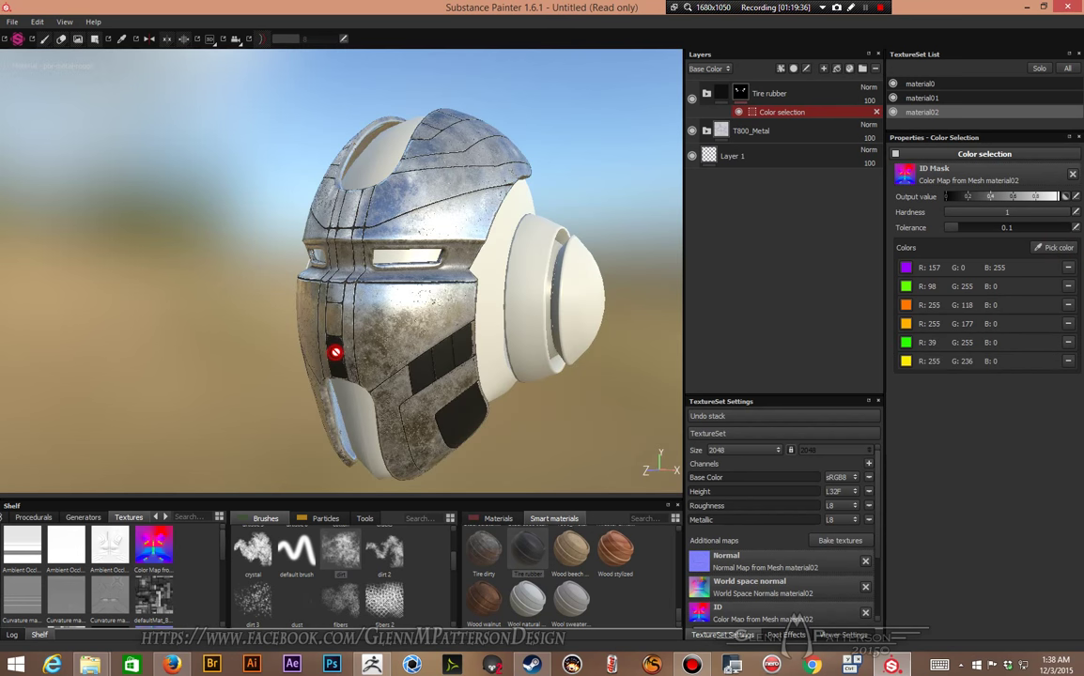
click(1060, 248)
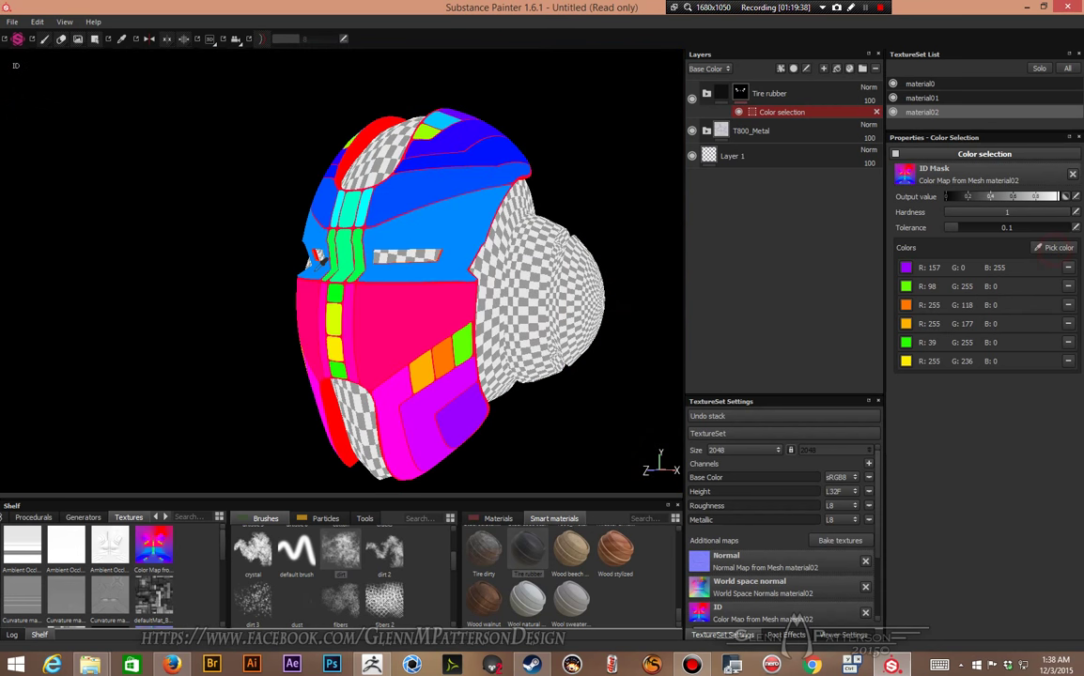
click(333, 315)
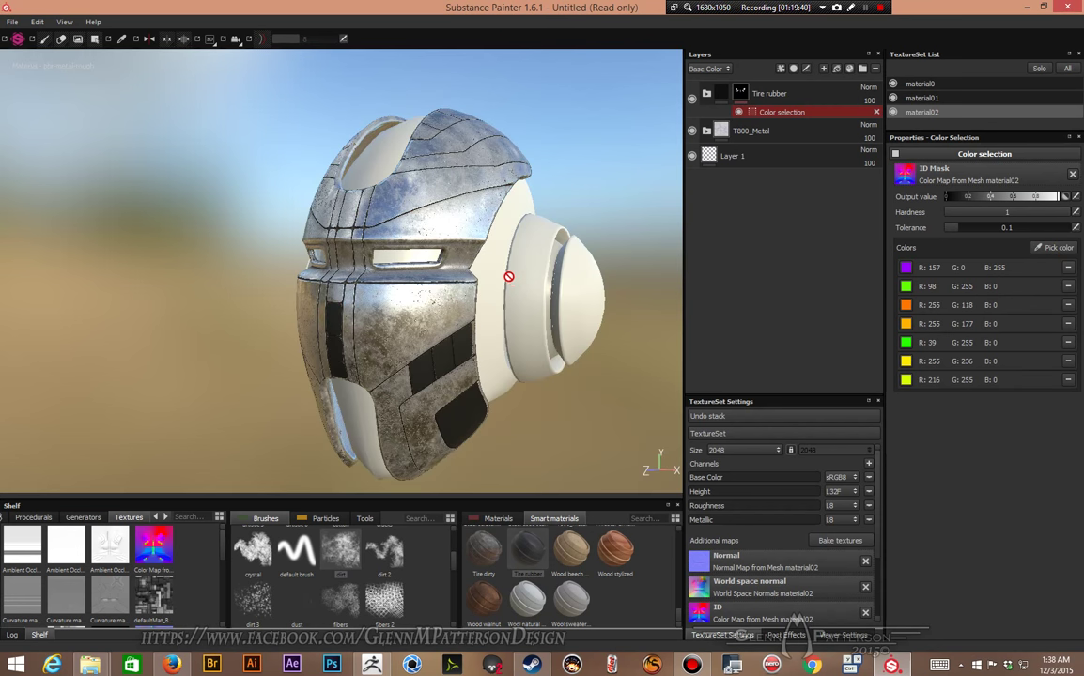
Step: Add the light-blue and violet crown panels and the blue forehead band to the Tire rubber color selection
alt+drag(508, 276, 616, 237)
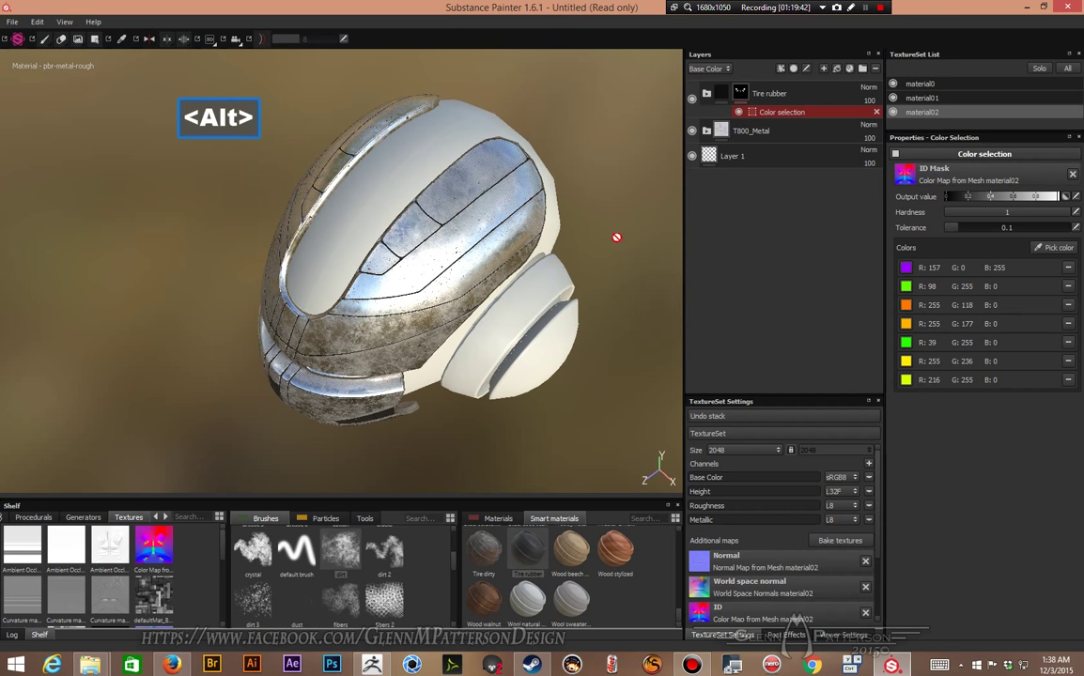
click(1058, 247)
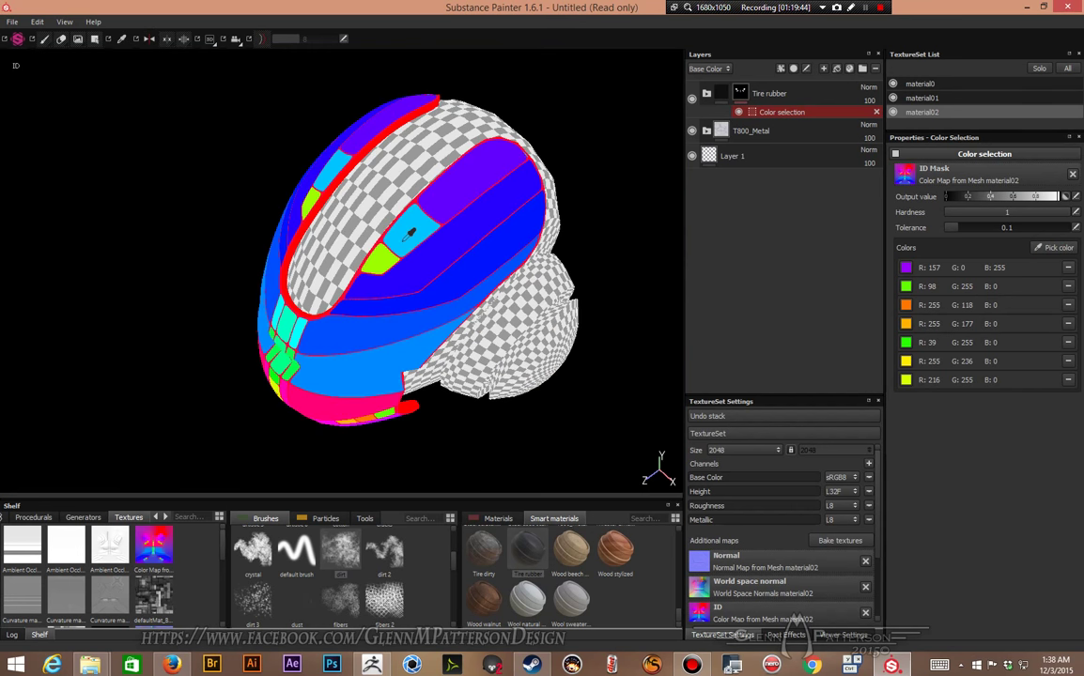
click(398, 243)
click(1059, 247)
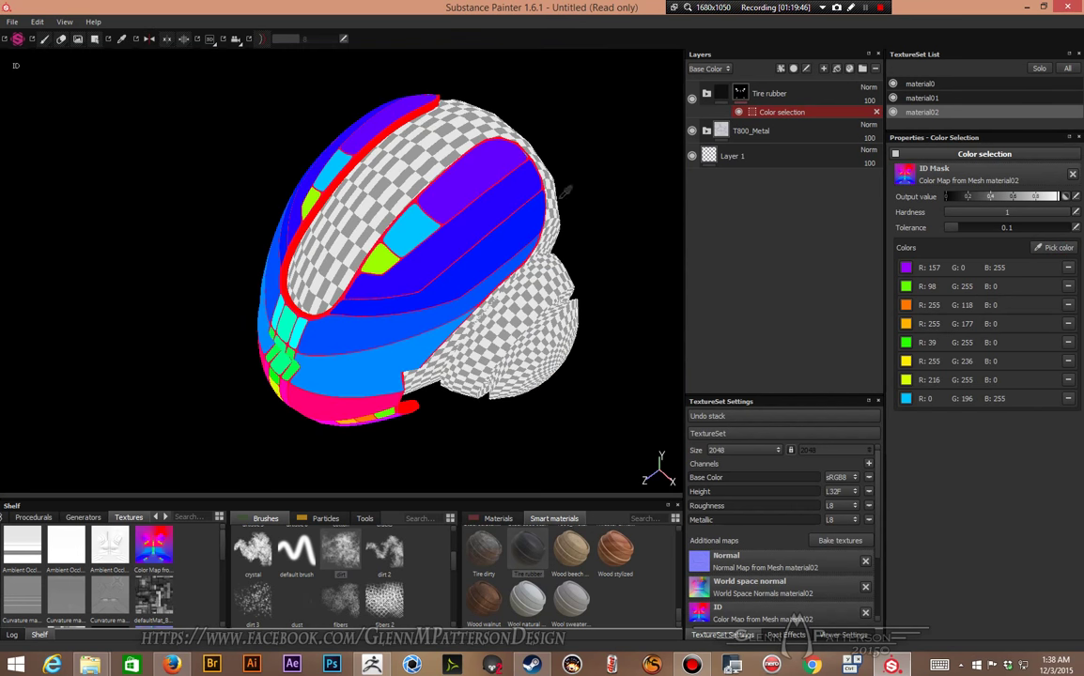
click(479, 173)
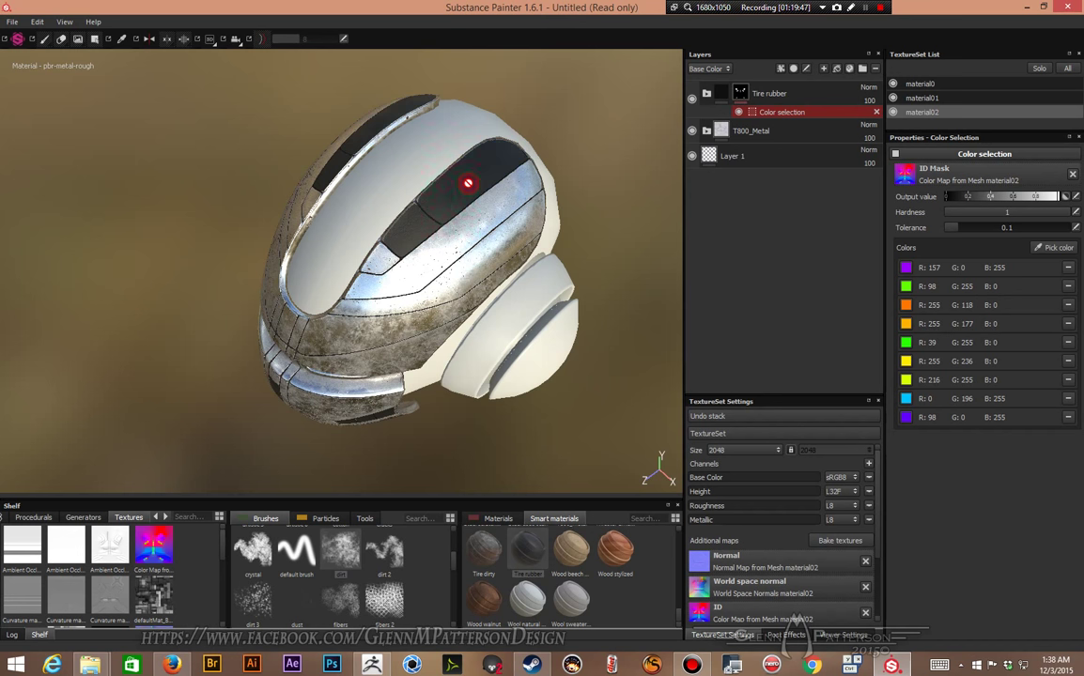
click(1050, 246)
click(316, 341)
Step: Add the magenta lower cheek panels and the red seams around the central strip to the Tire rubber color selection
alt+drag(348, 379, 496, 283)
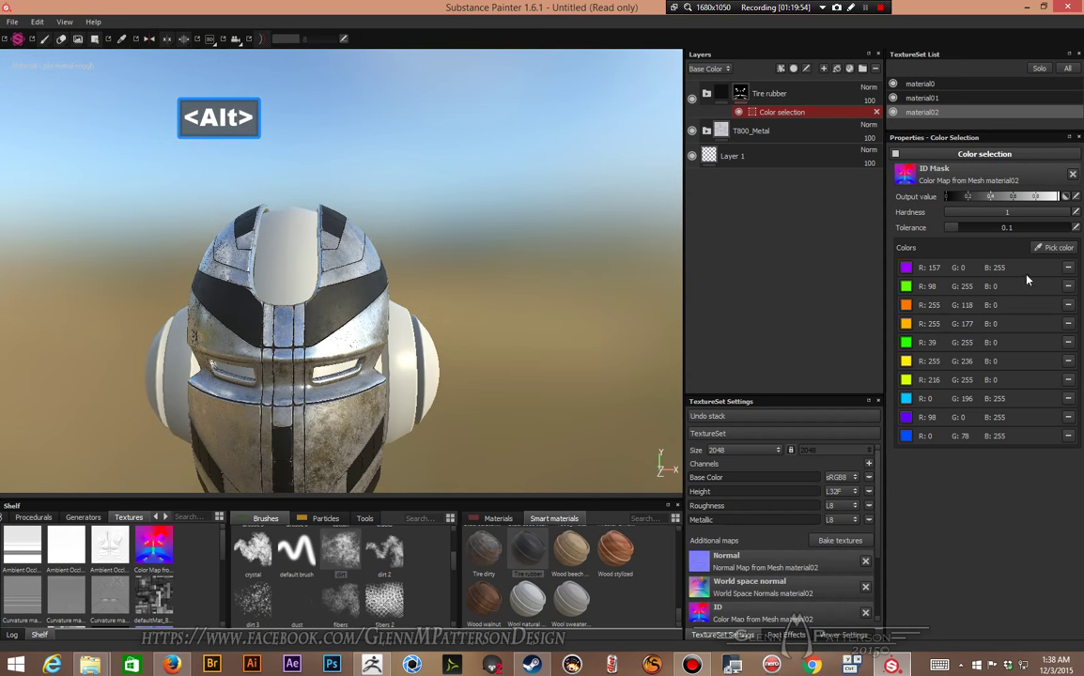
alt+drag(303, 339, 348, 214)
click(1054, 247)
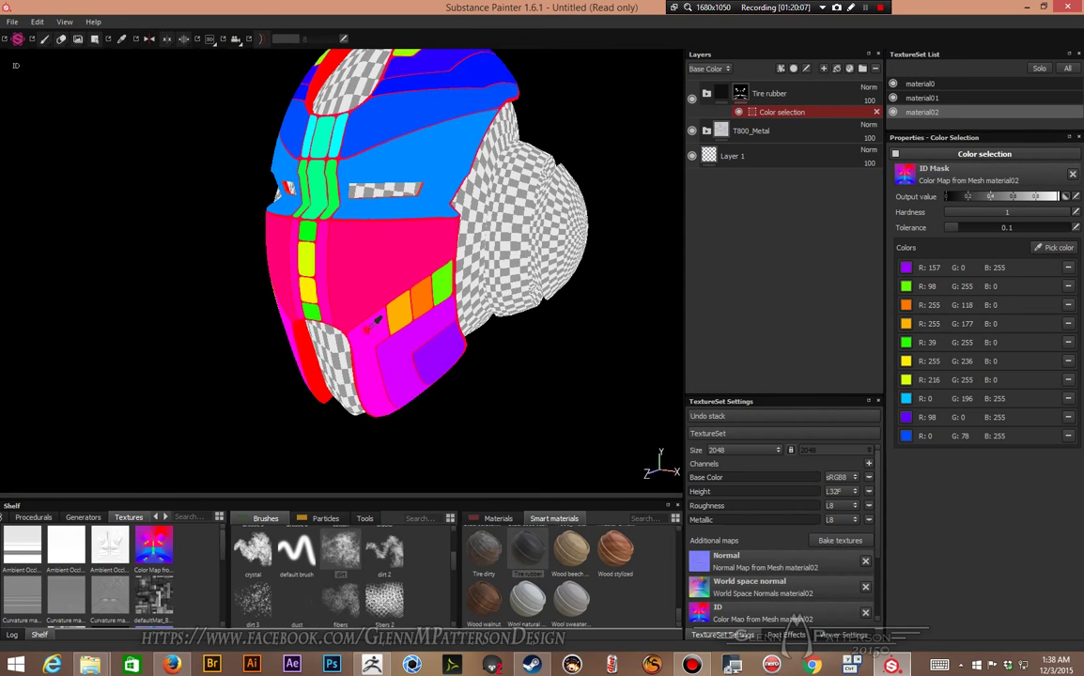
click(372, 327)
scroll(364, 338, up, 6)
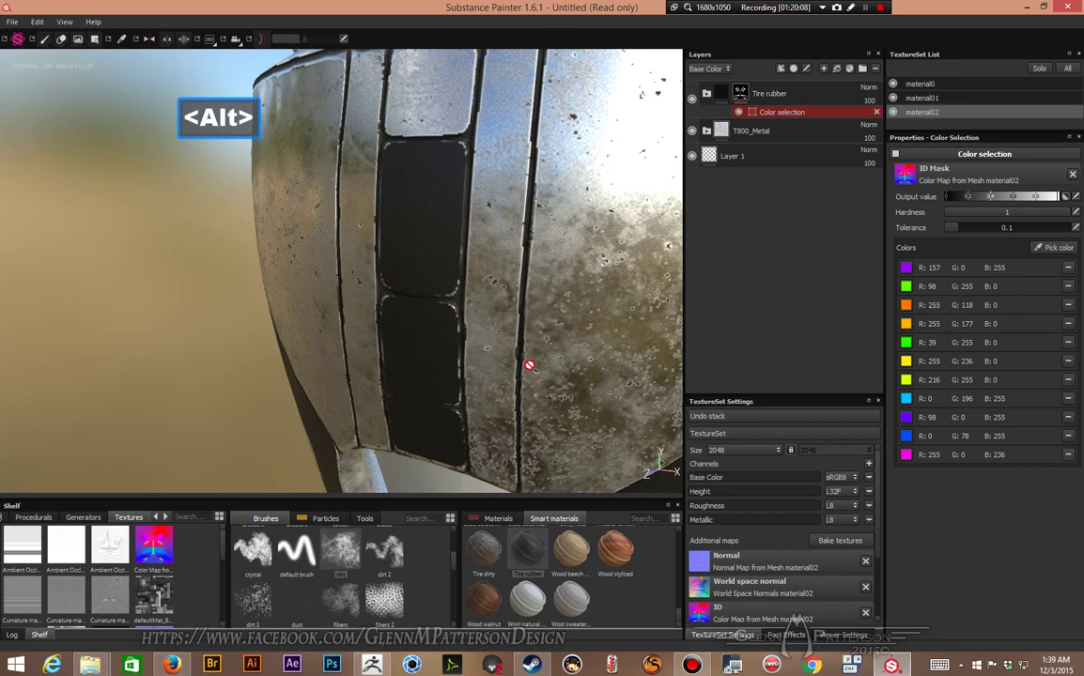
alt+drag(529, 365, 526, 249)
click(1054, 248)
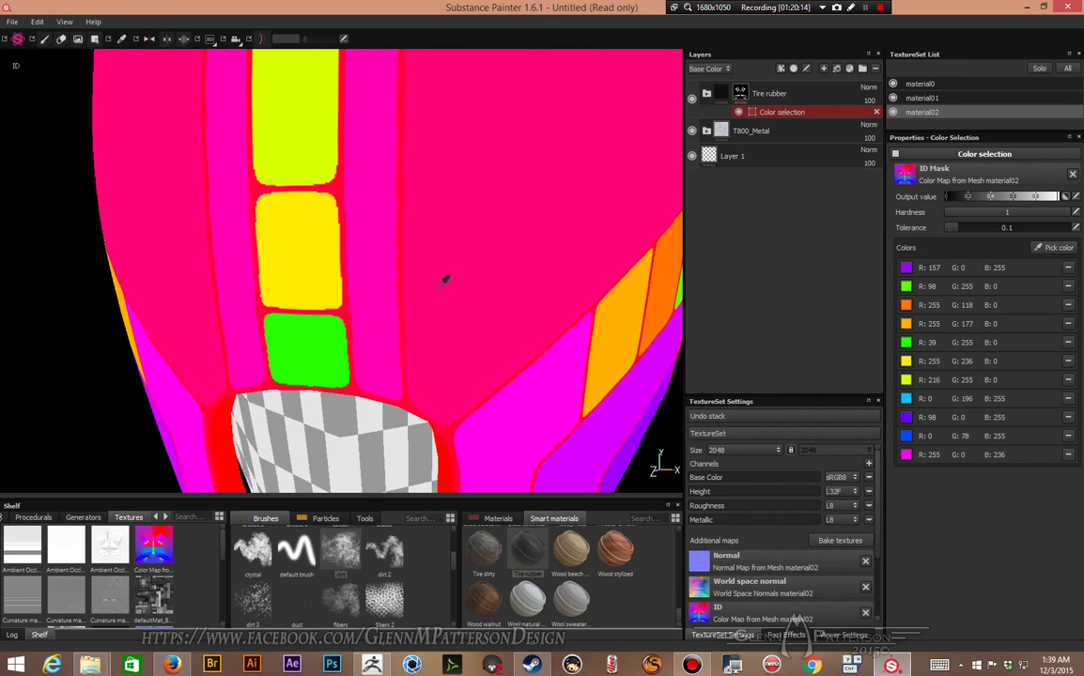
click(358, 381)
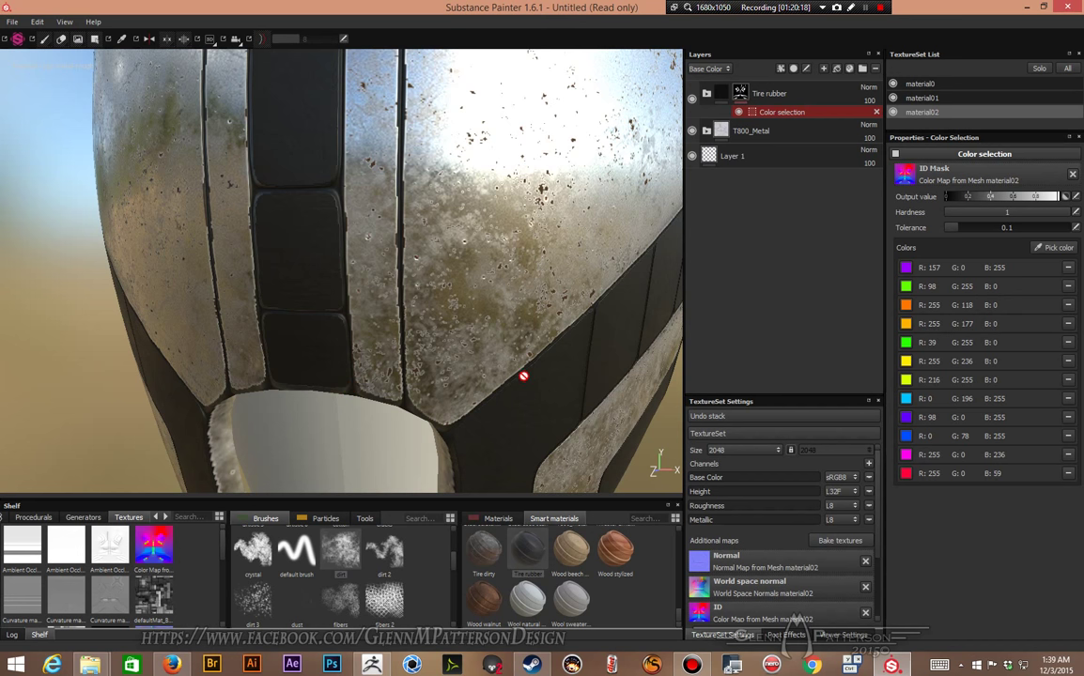
Step: Show only material02 and add the red inner surface of the face plate to the Tire rubber color selection
alt+drag(568, 309, 486, 262)
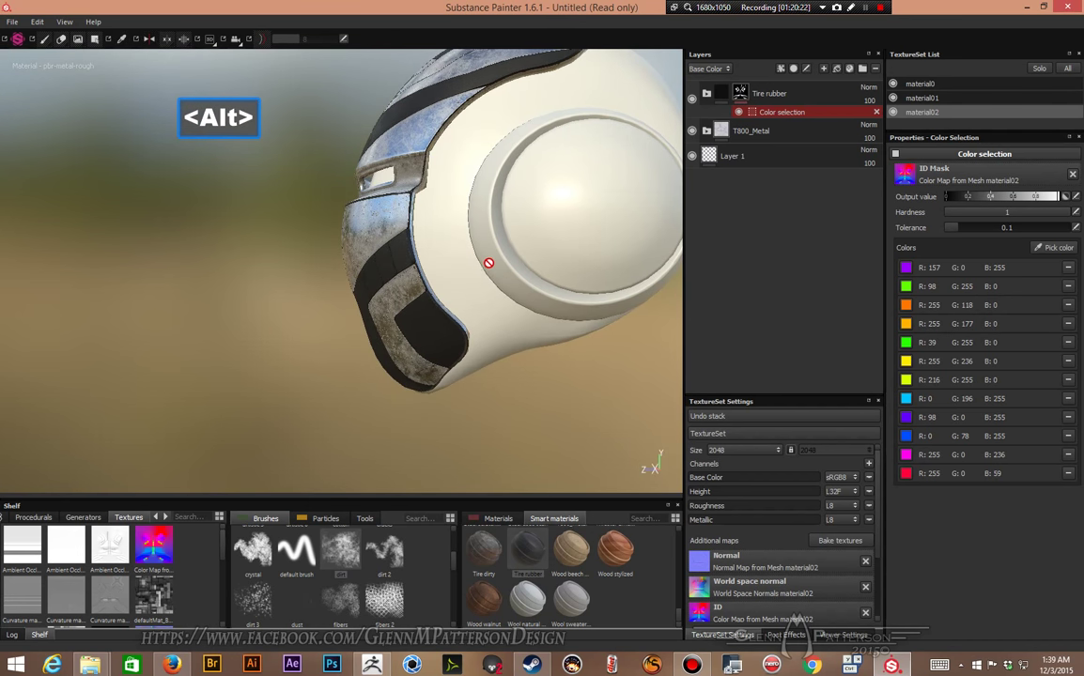
alt+drag(512, 194, 398, 236)
click(1040, 68)
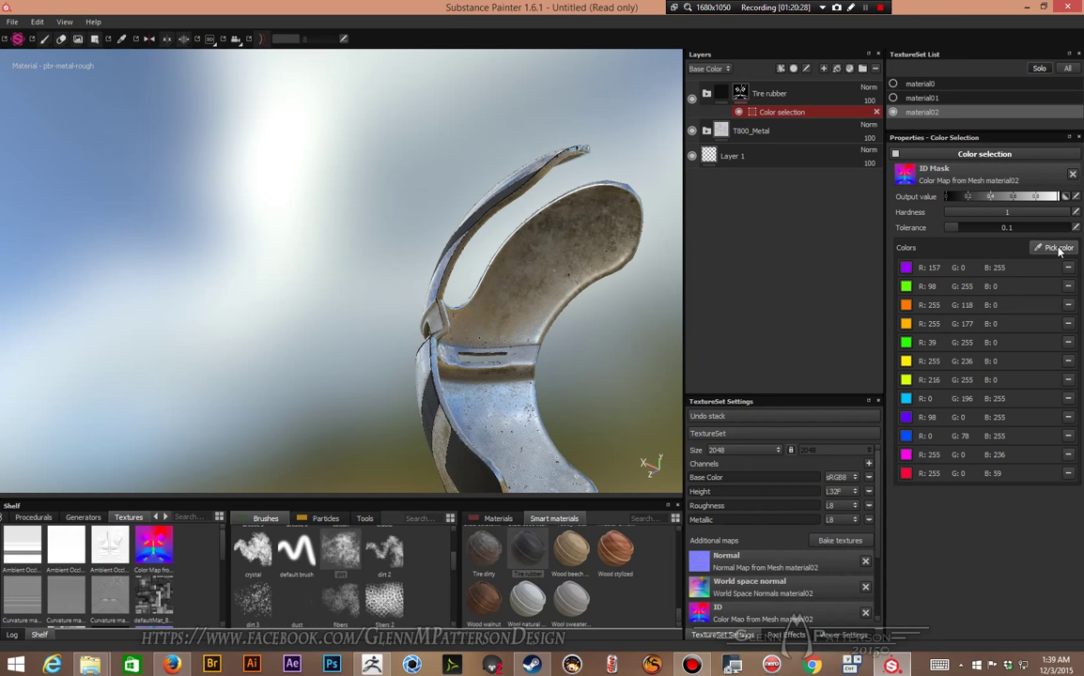
click(1058, 248)
click(530, 283)
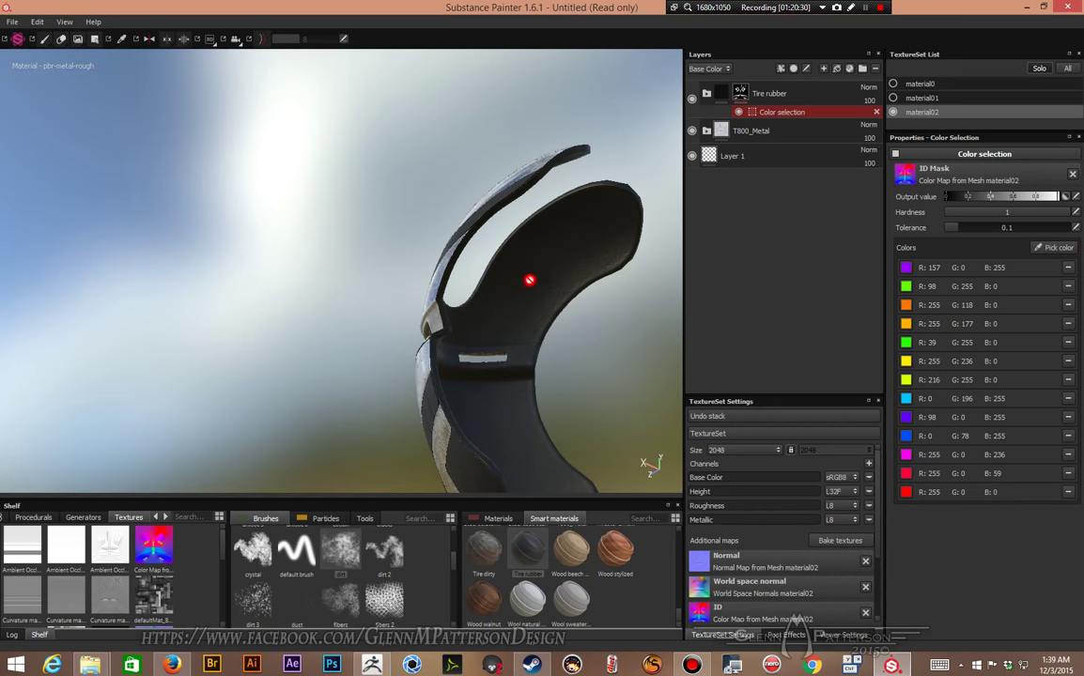
alt+drag(475, 358, 414, 334)
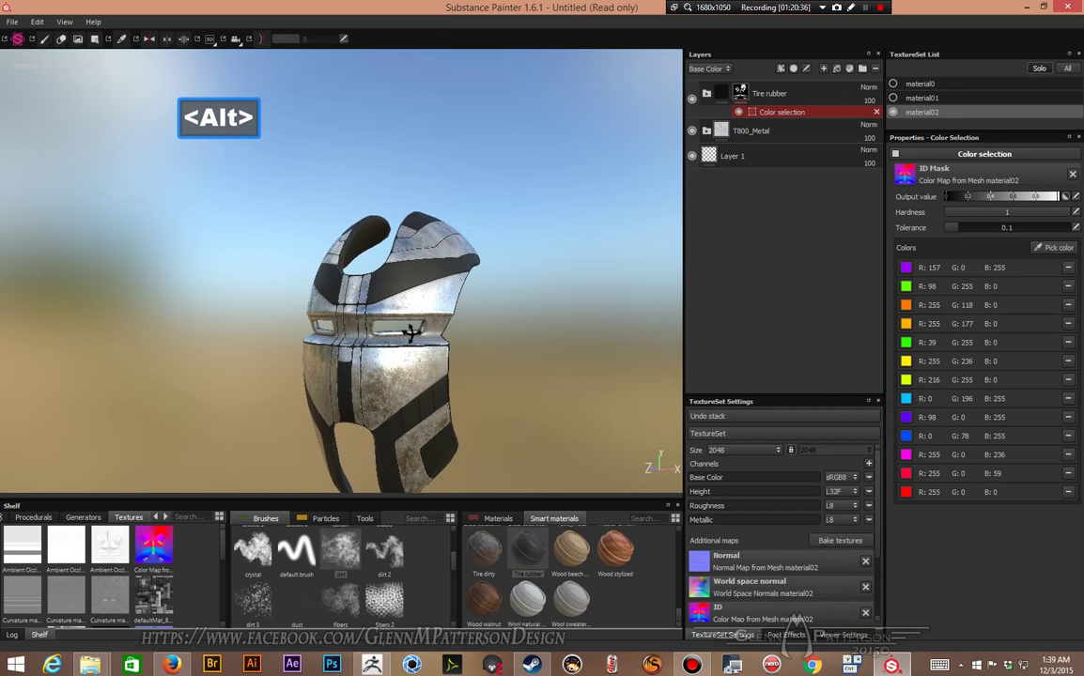
Step: Show all texture sets together and examine the face plate's metal and rubber panels on the full helmet
click(1043, 70)
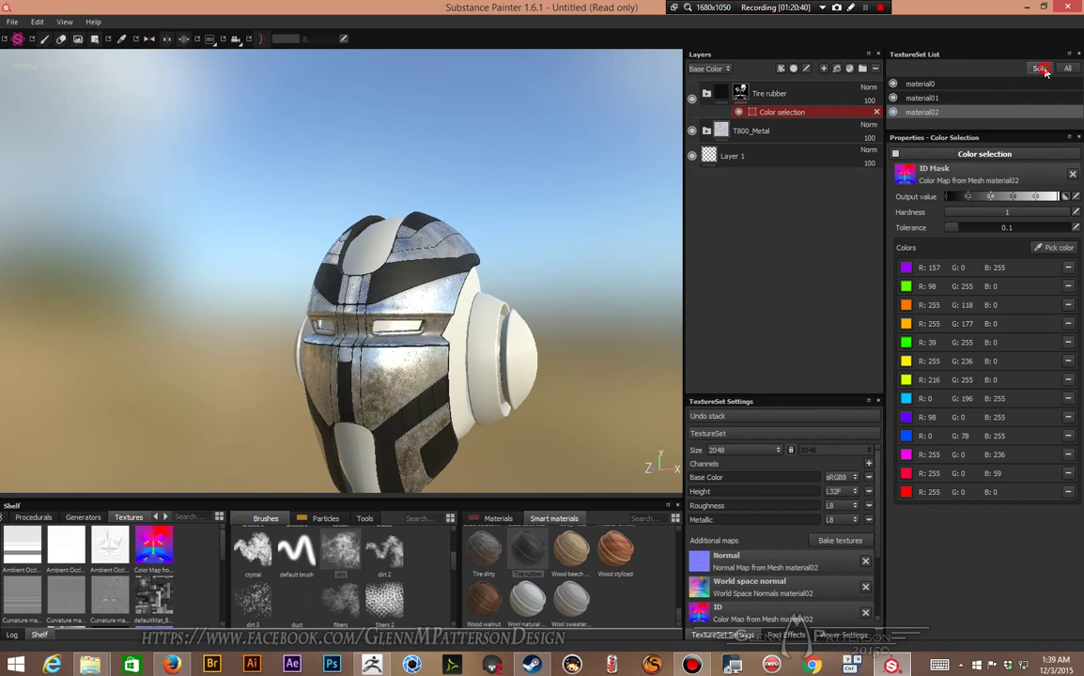
scroll(291, 403, up, 3)
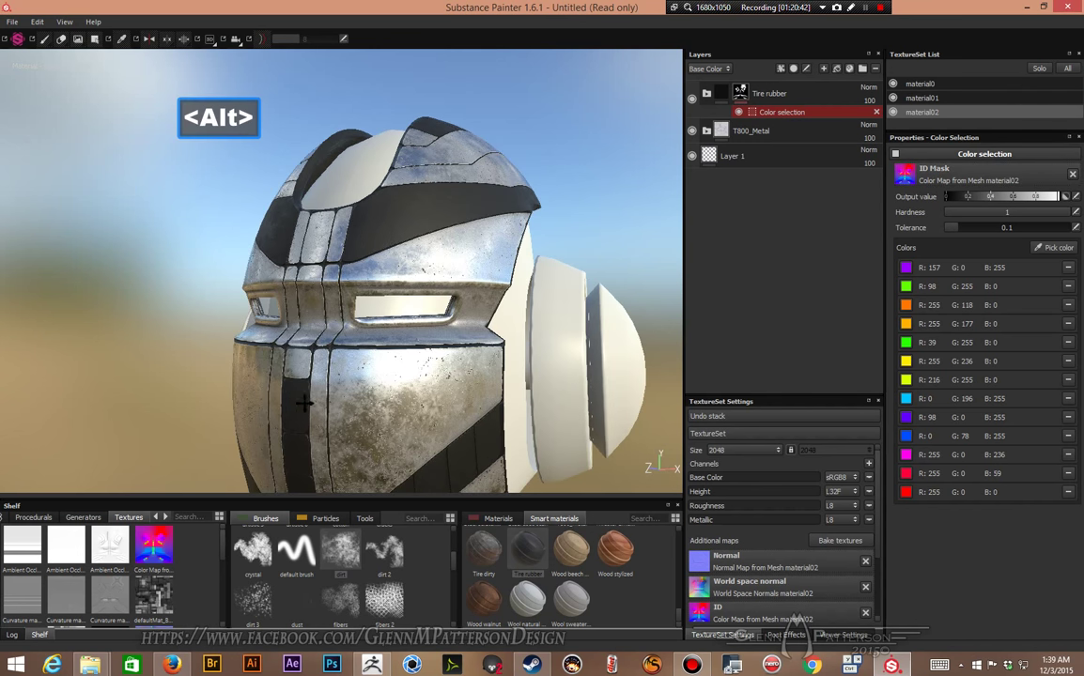
alt+drag(302, 400, 398, 290)
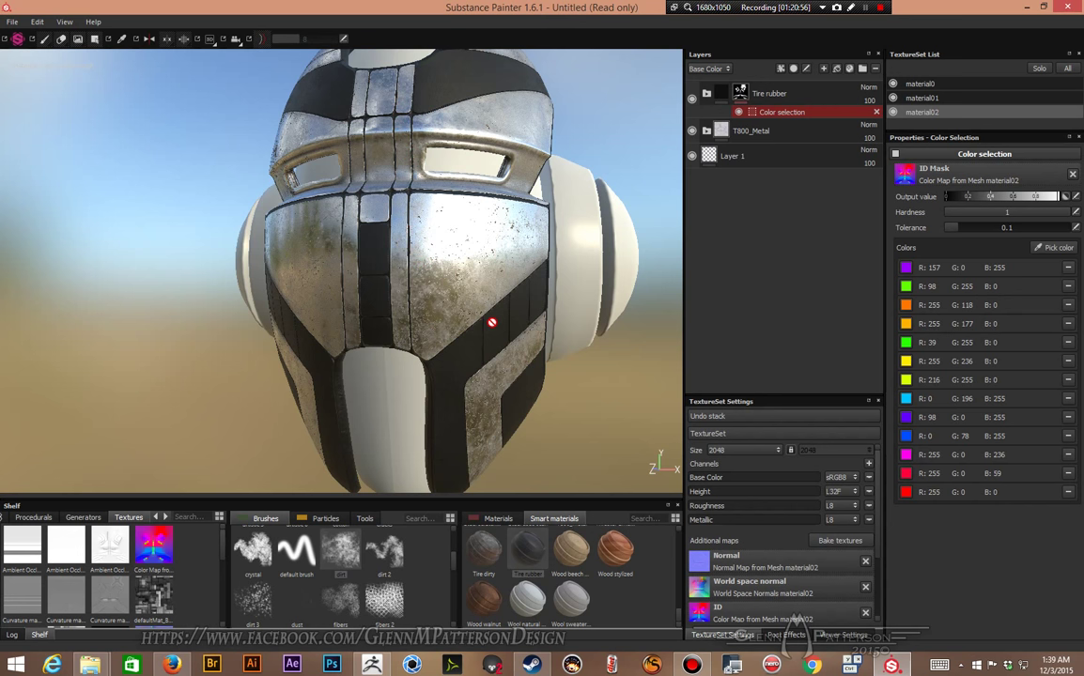
scroll(482, 327, down, 2)
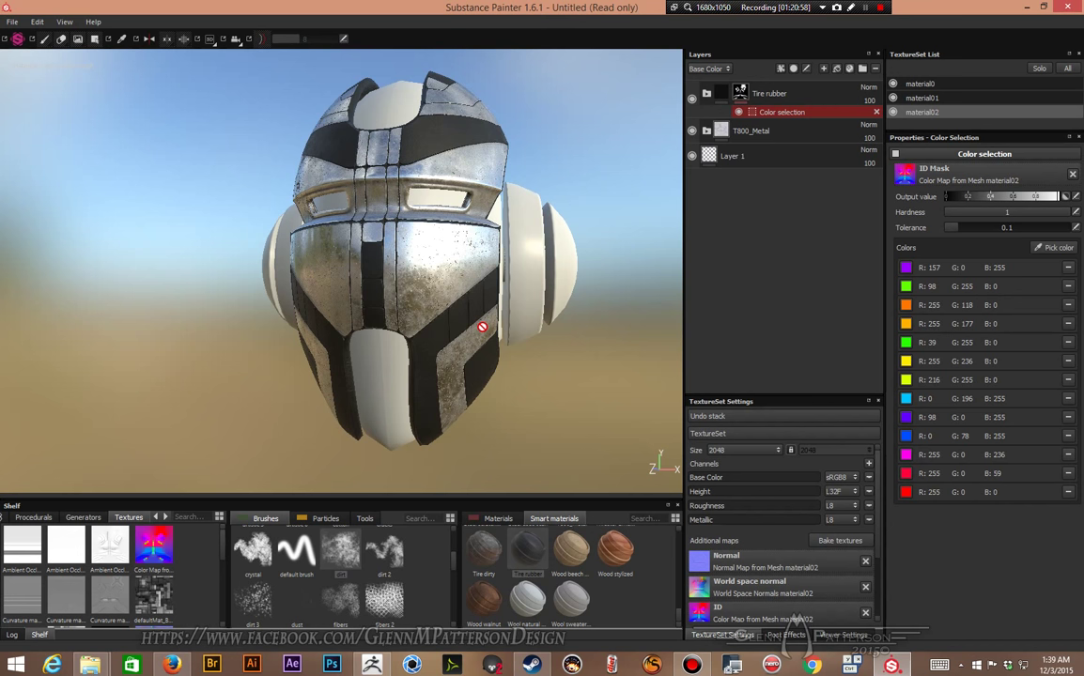
alt+drag(338, 265, 418, 218)
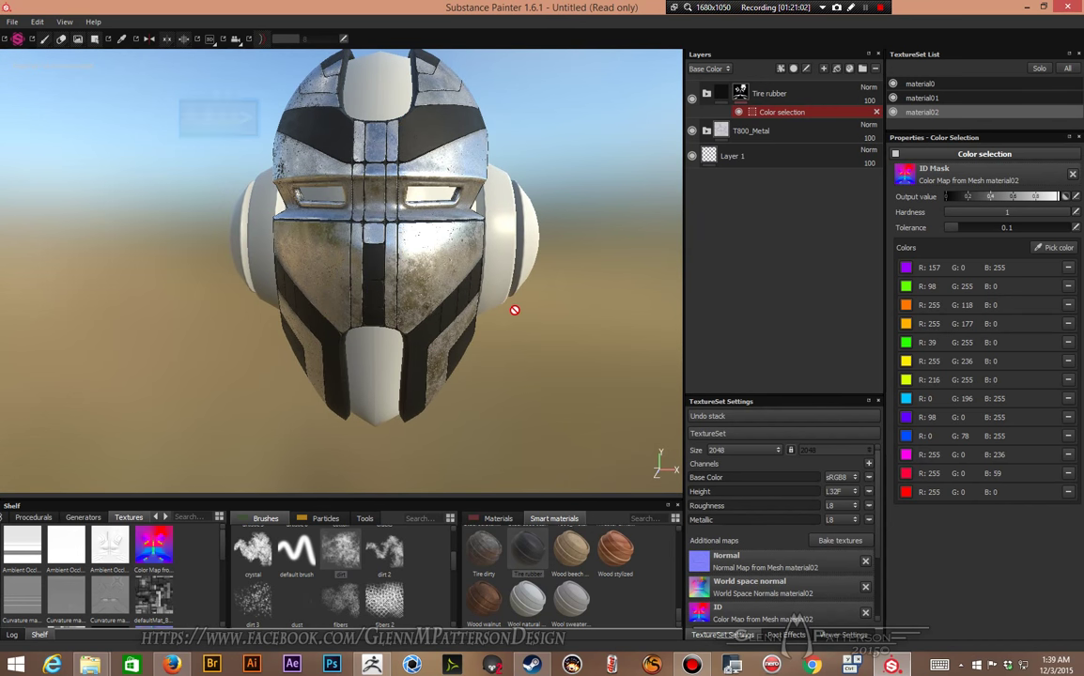
scroll(789, 590, down, 3)
scroll(773, 575, up, 3)
drag(772, 575, 675, 433)
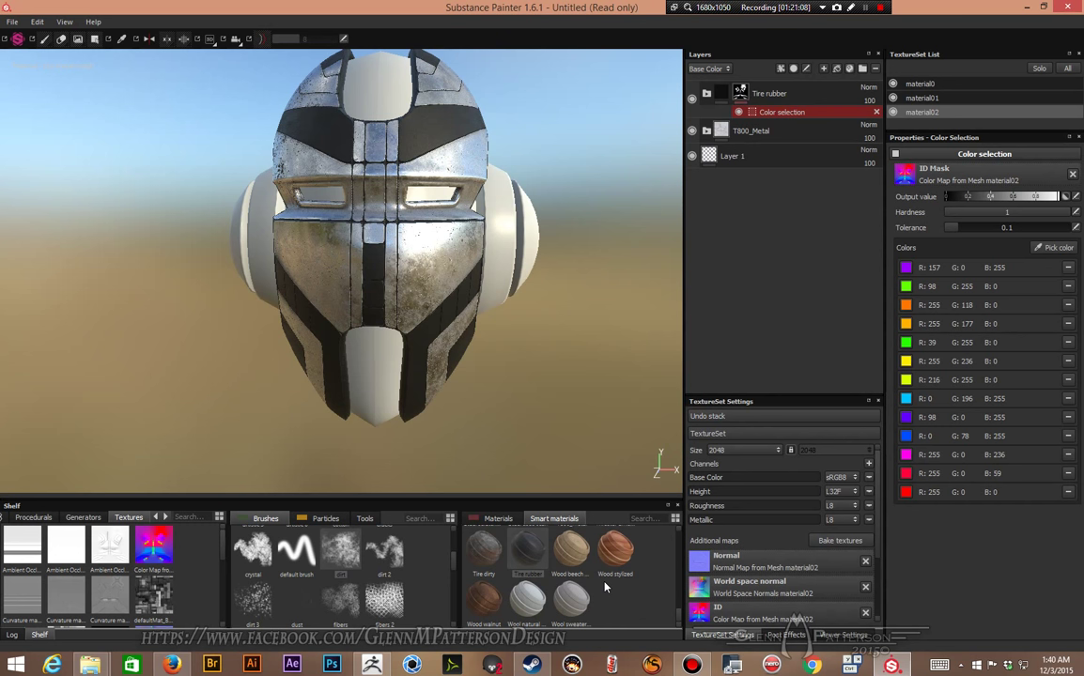
Step: Add the Machinery smart material above Tire rubber on material02 and give it a black mask
scroll(564, 564, up, 3)
scroll(606, 587, up, 4)
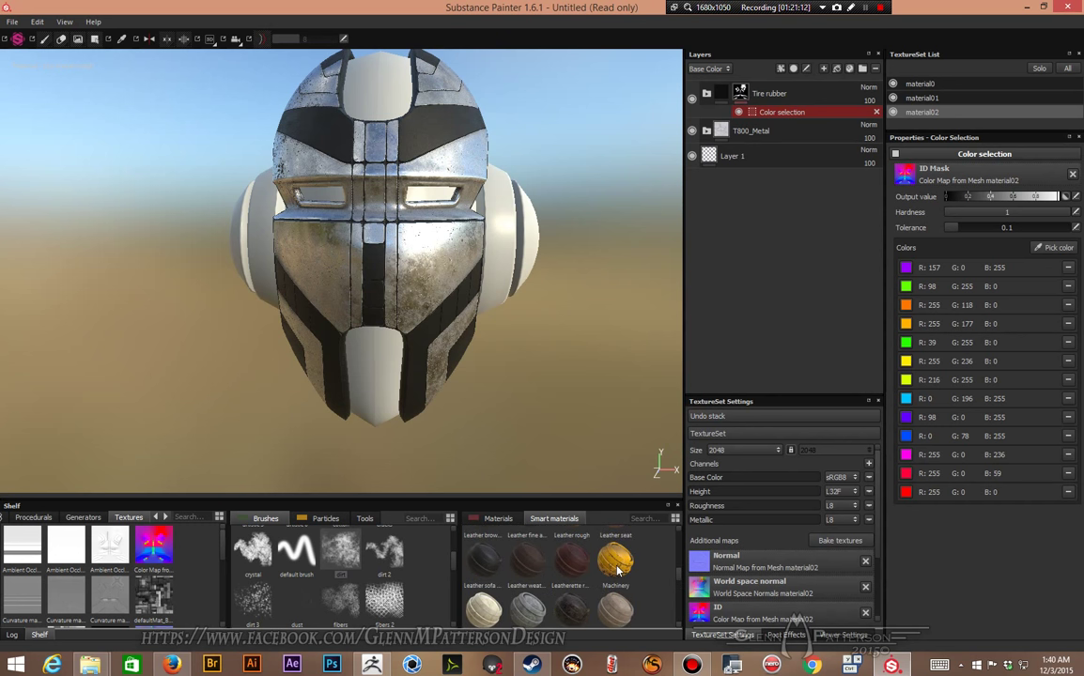
drag(619, 569, 796, 87)
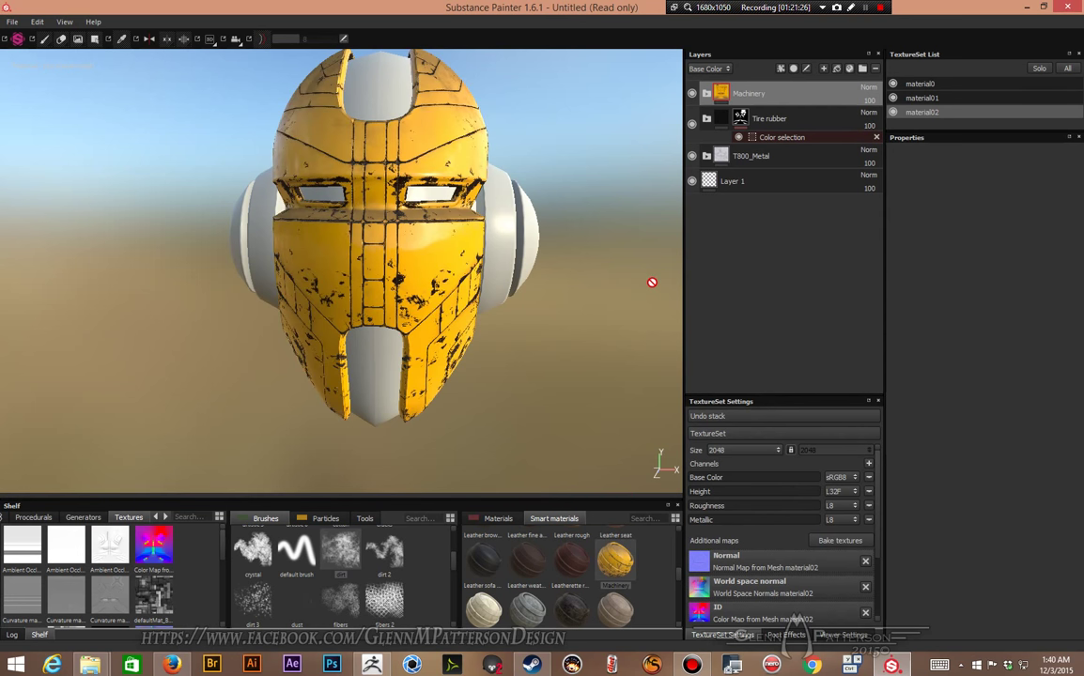
right_click(803, 94)
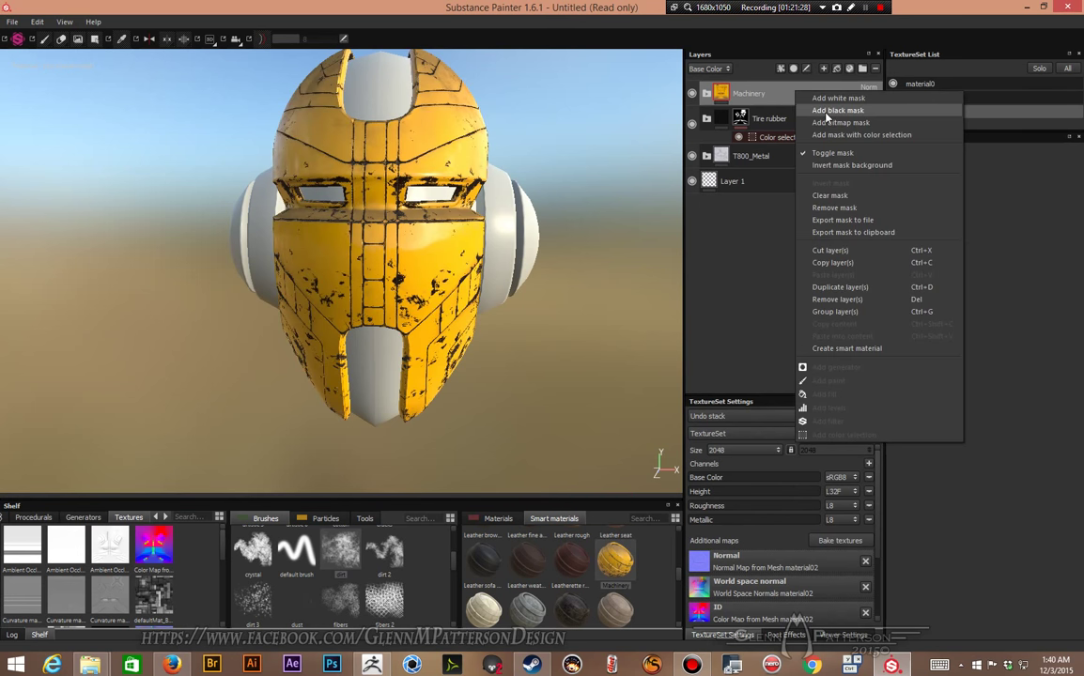
click(827, 111)
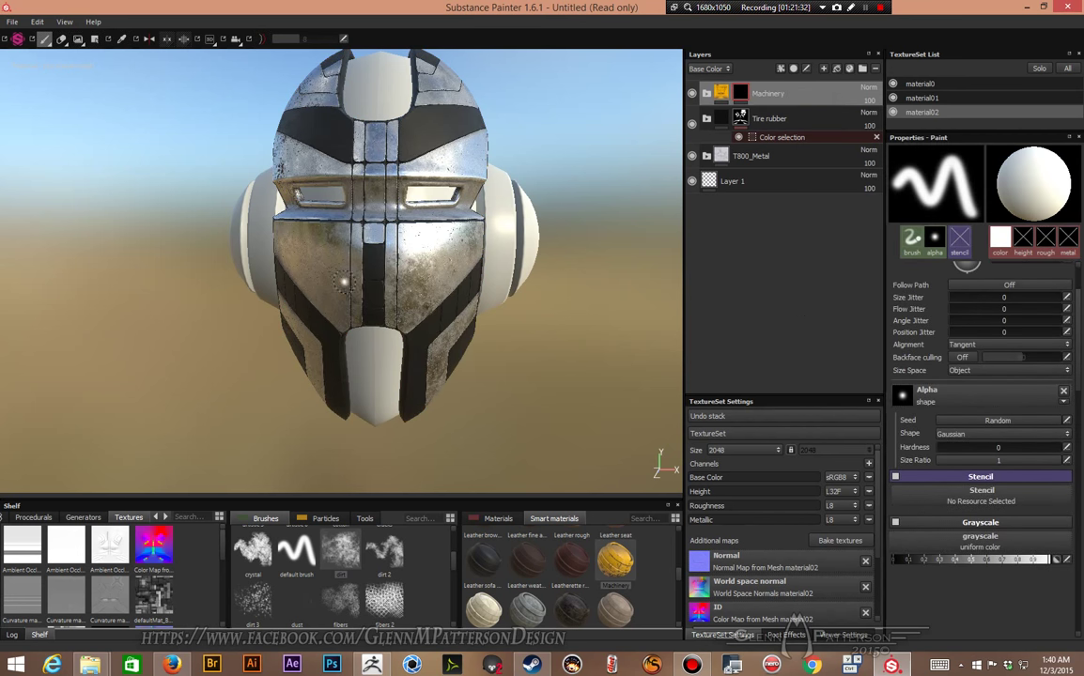
Step: Turn on symmetry for painting and check the symmetry plane against the centre of the face plate
click(148, 41)
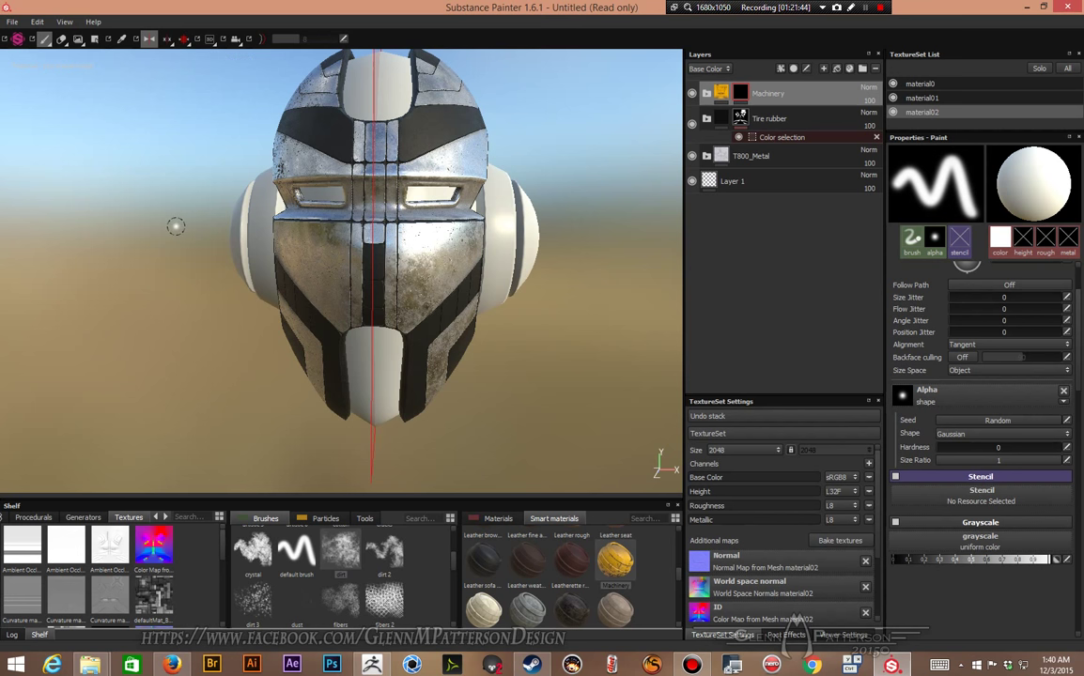
alt+drag(176, 227, 101, 230)
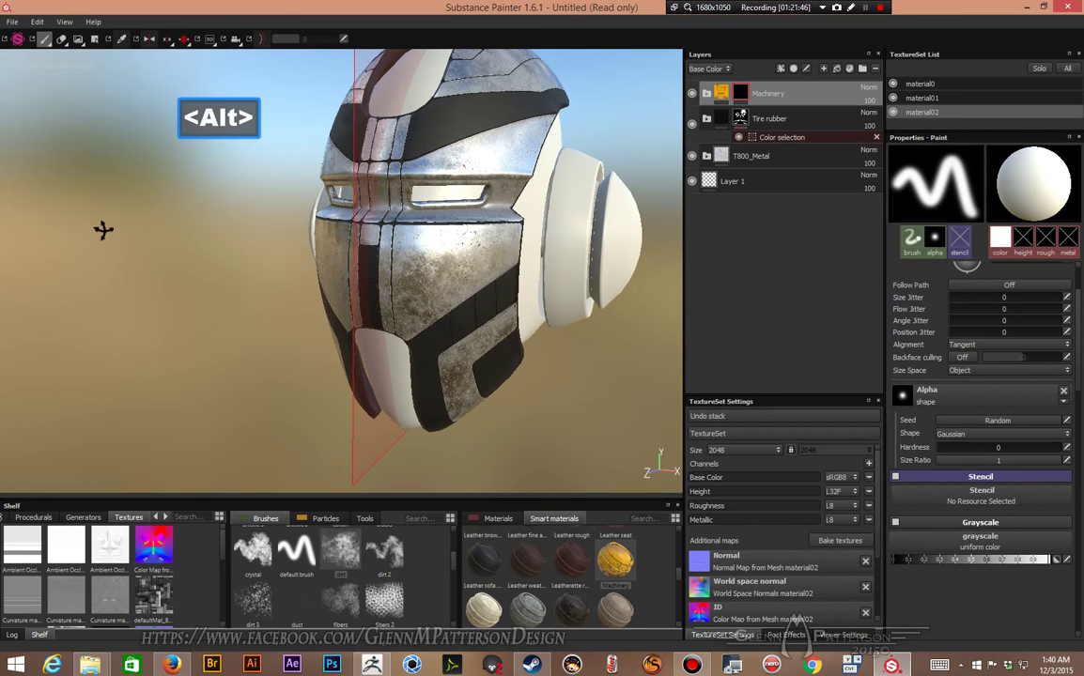
click(185, 40)
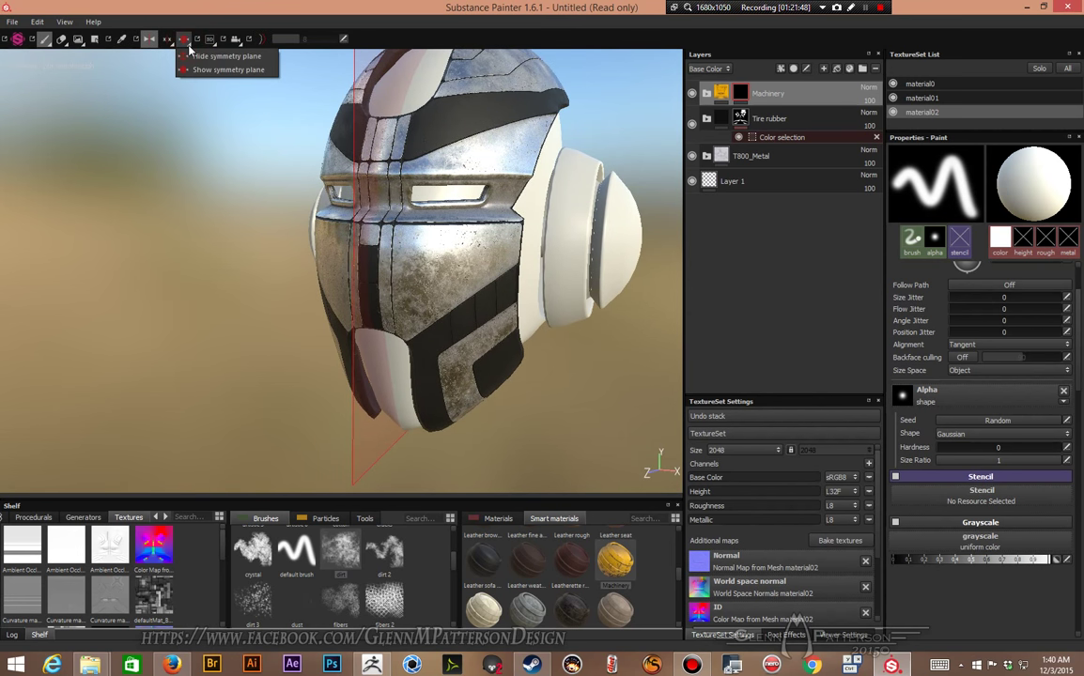
click(188, 44)
alt+drag(190, 263, 270, 270)
key(l)
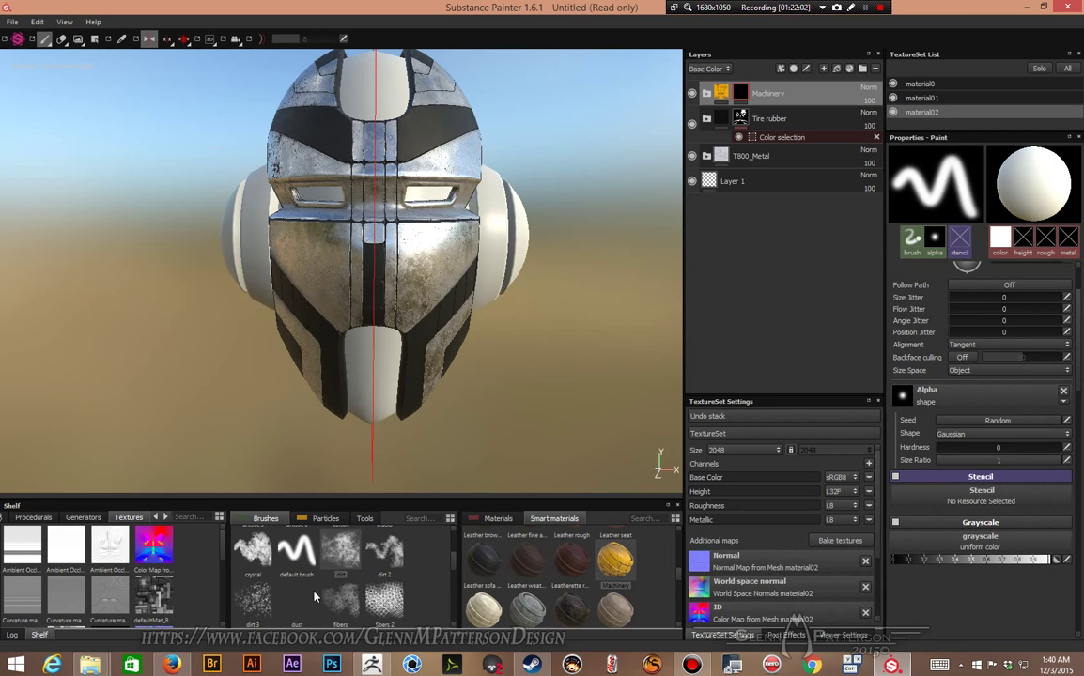
Step: Choose the artistic 1 brush, enlarge it to cover a broad stripe, and set its alpha hardness to 0.77
scroll(330, 561, up, 3)
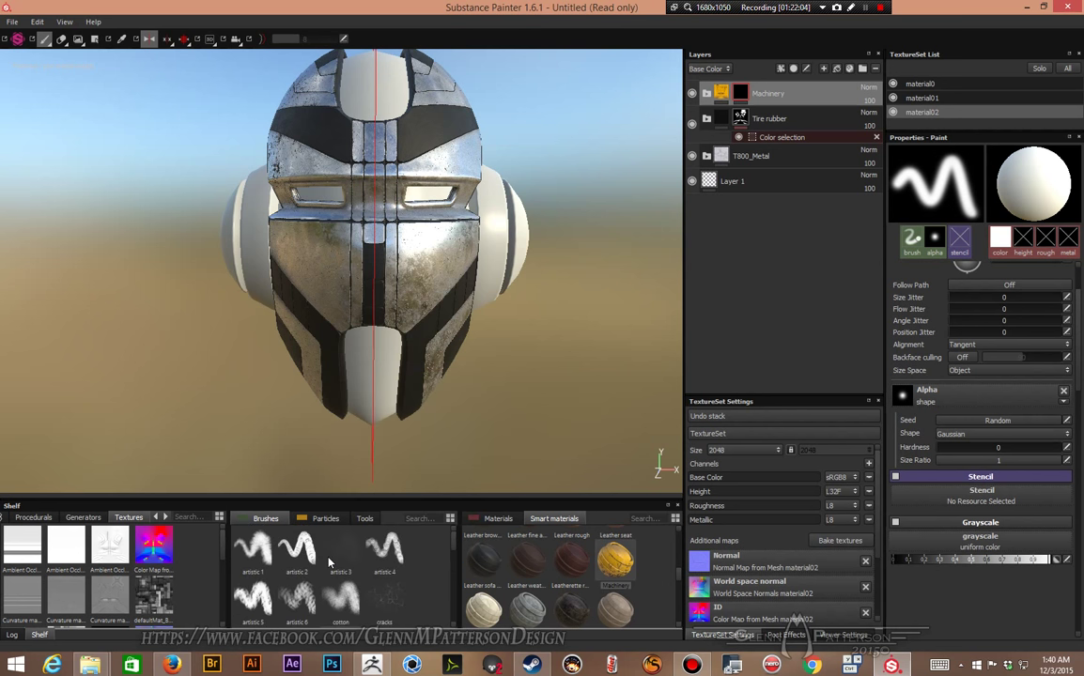
click(256, 554)
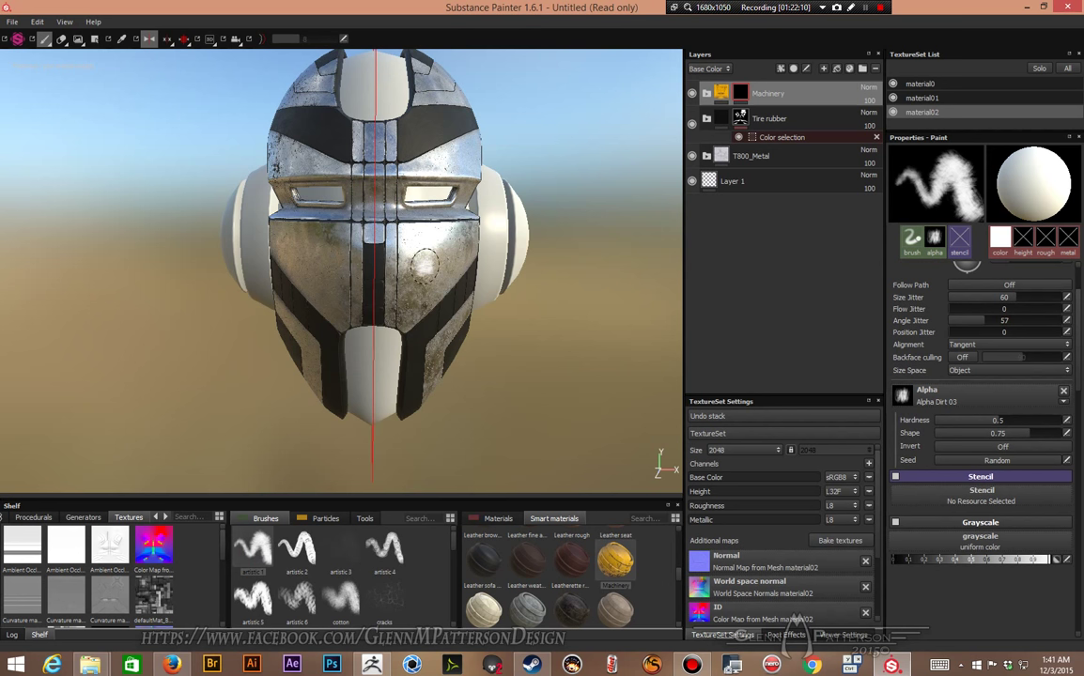
key(bracketright)
key(bracketright)
key(bracketright)
key(bracketright)
key(bracketright)
key(bracketright)
key(bracketright)
key(bracketright)
key(bracketright)
key(bracketright)
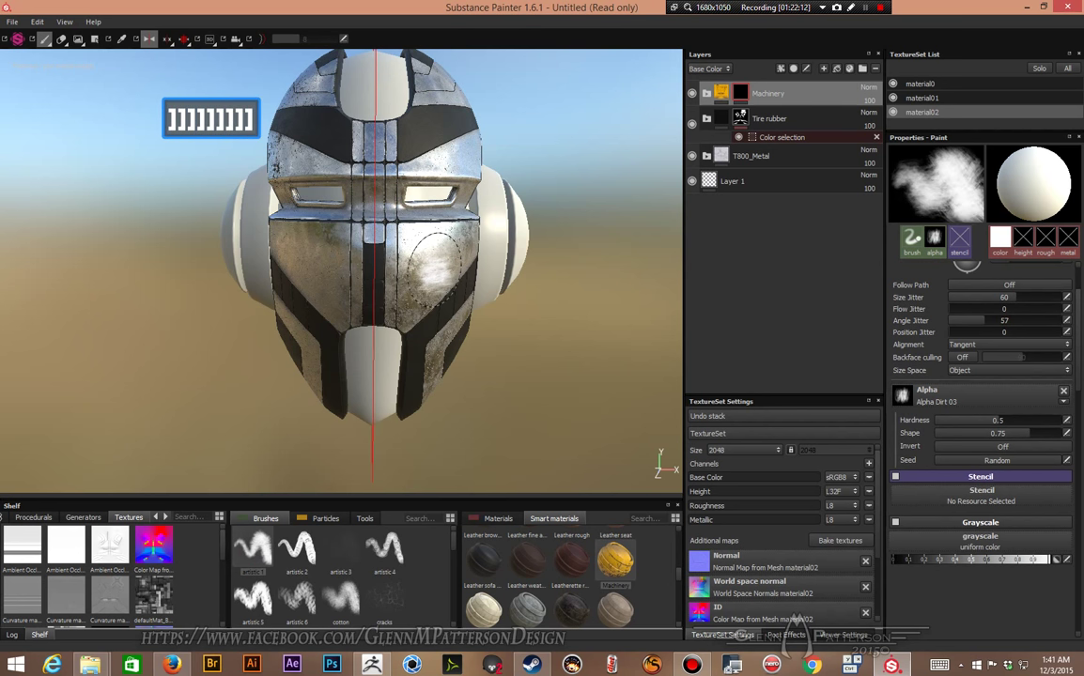
key(bracketright)
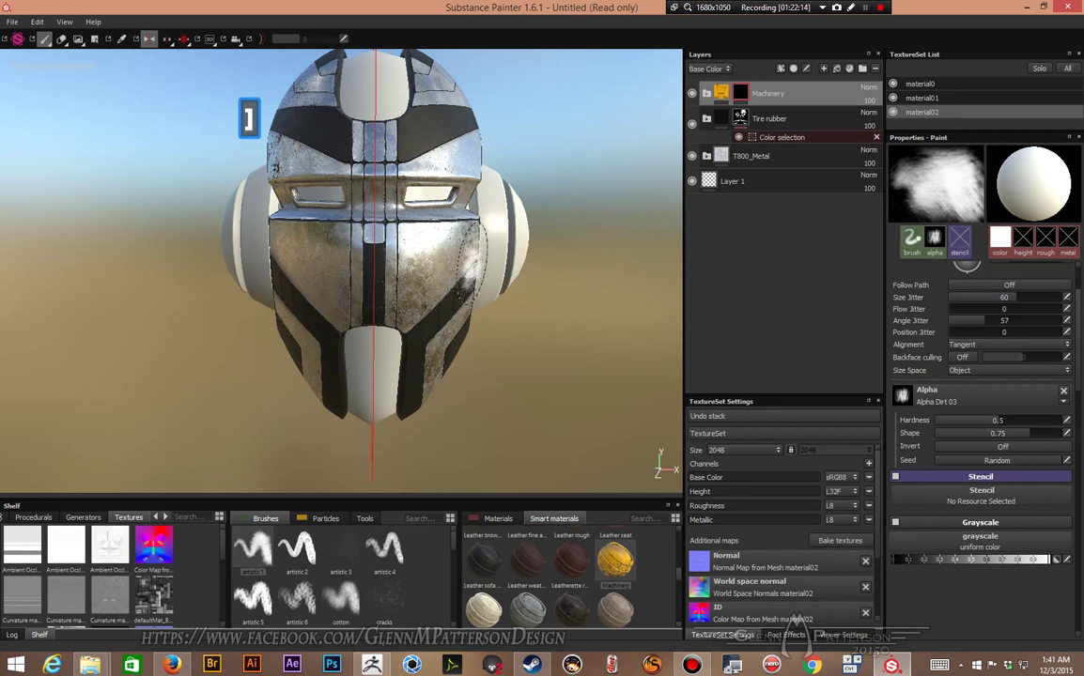
drag(993, 425, 1034, 427)
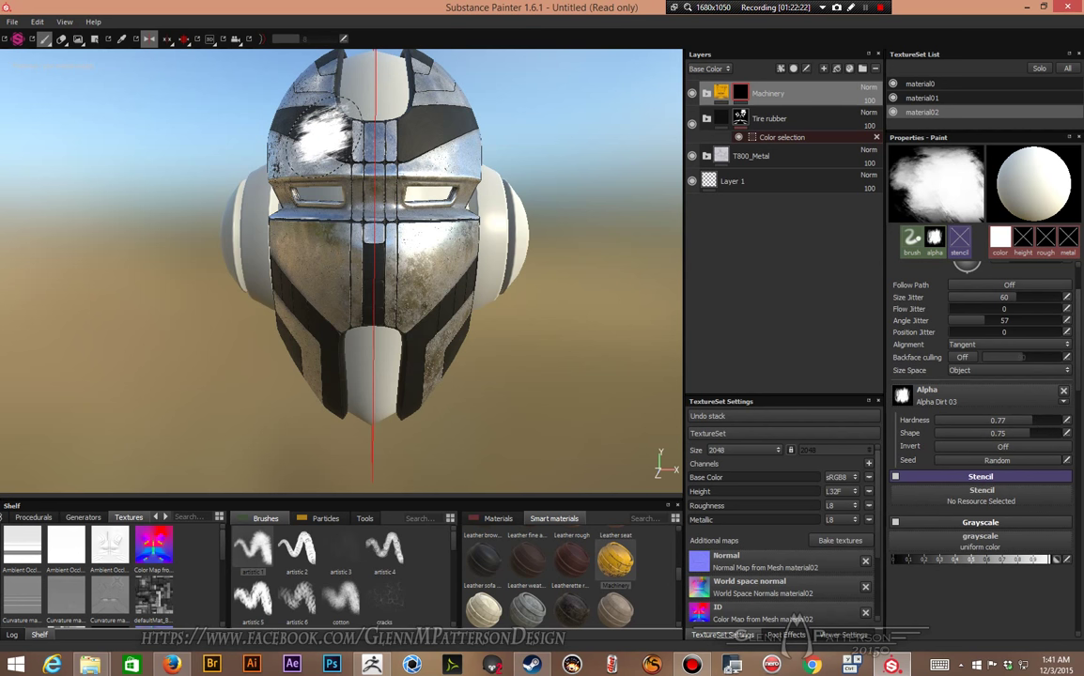
Step: Paint mirrored straight stripes into the Machinery mask, running from the forehead over the eyes down to the lower cheeks
click(322, 137)
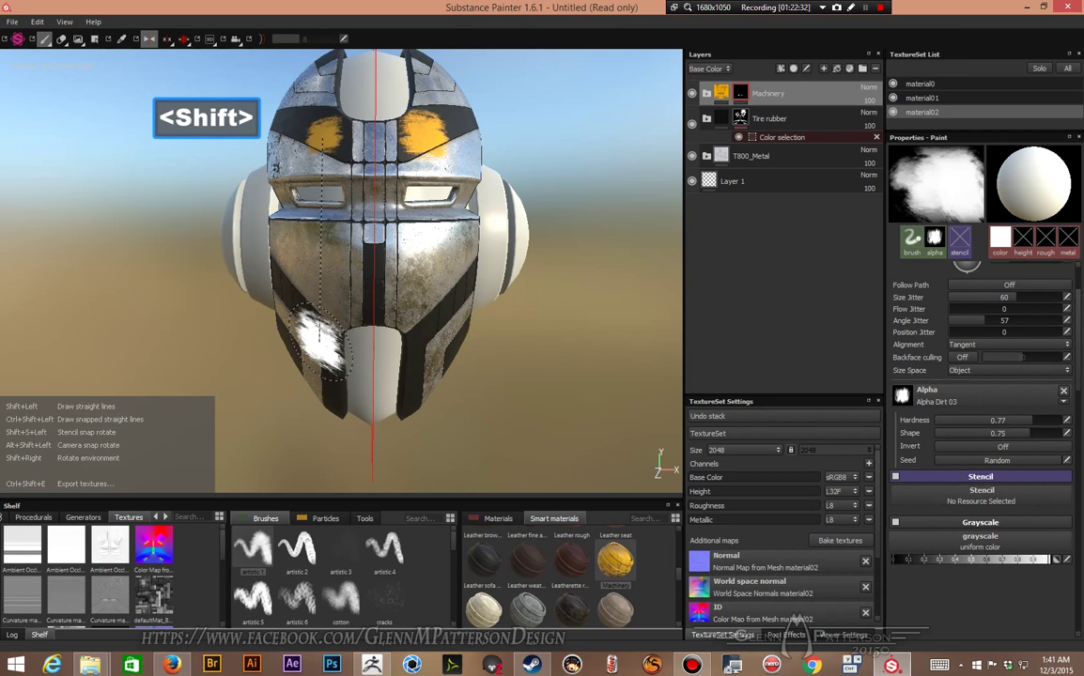
shift+click(316, 329)
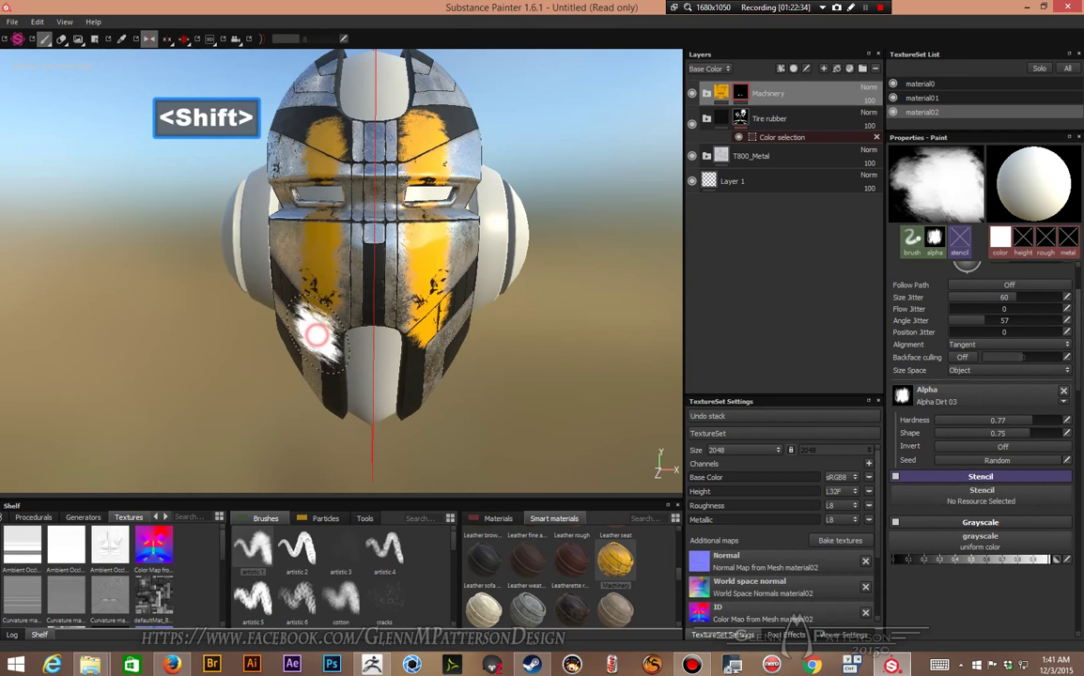
alt+drag(546, 413, 441, 385)
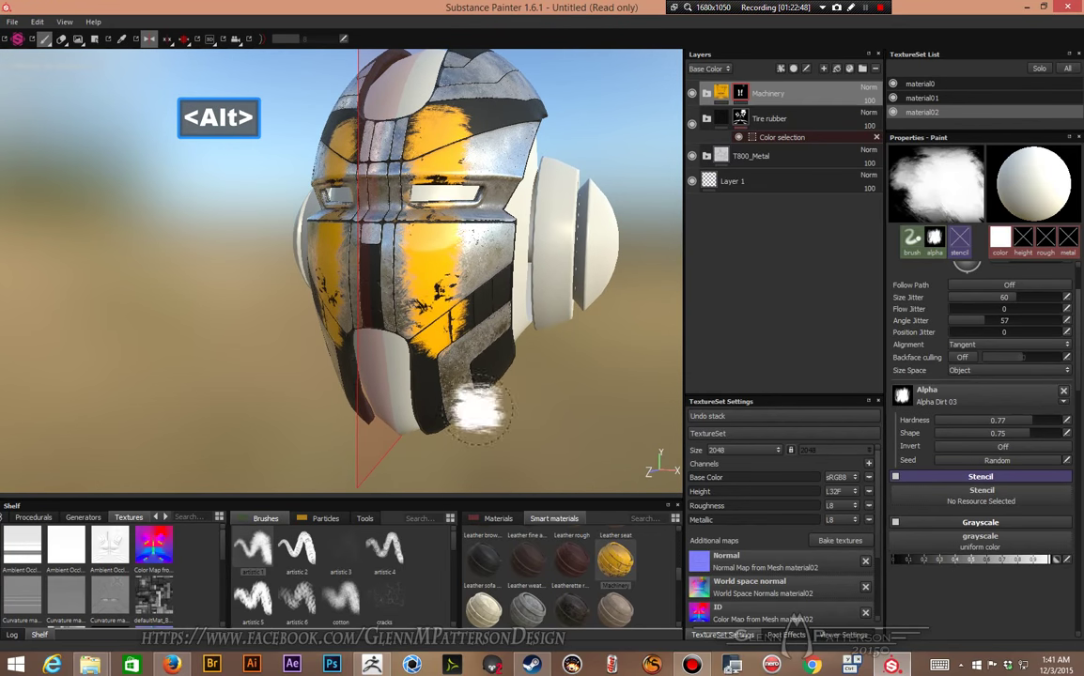
Step: Turn off symmetry, target the Machinery mask, and set the paint grayscale to black for erasing
click(149, 40)
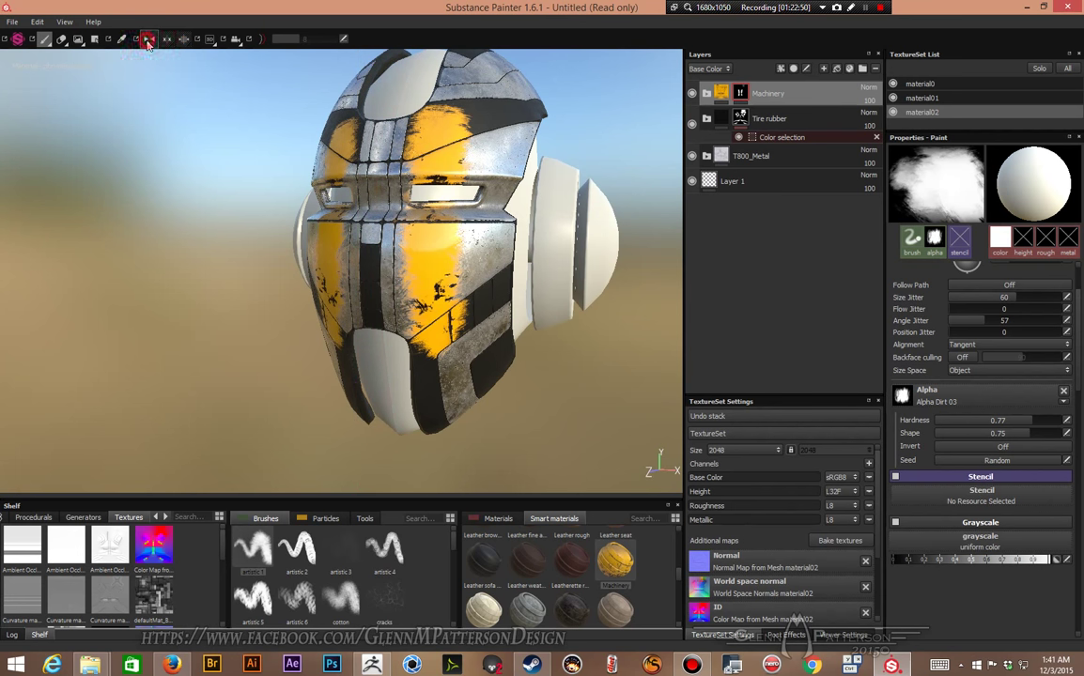
mouse_move(181, 282)
alt+mouse_down()
mouse_move(189, 305)
mouse_move(454, 280)
mouse_move(223, 321)
alt+mouse_up()
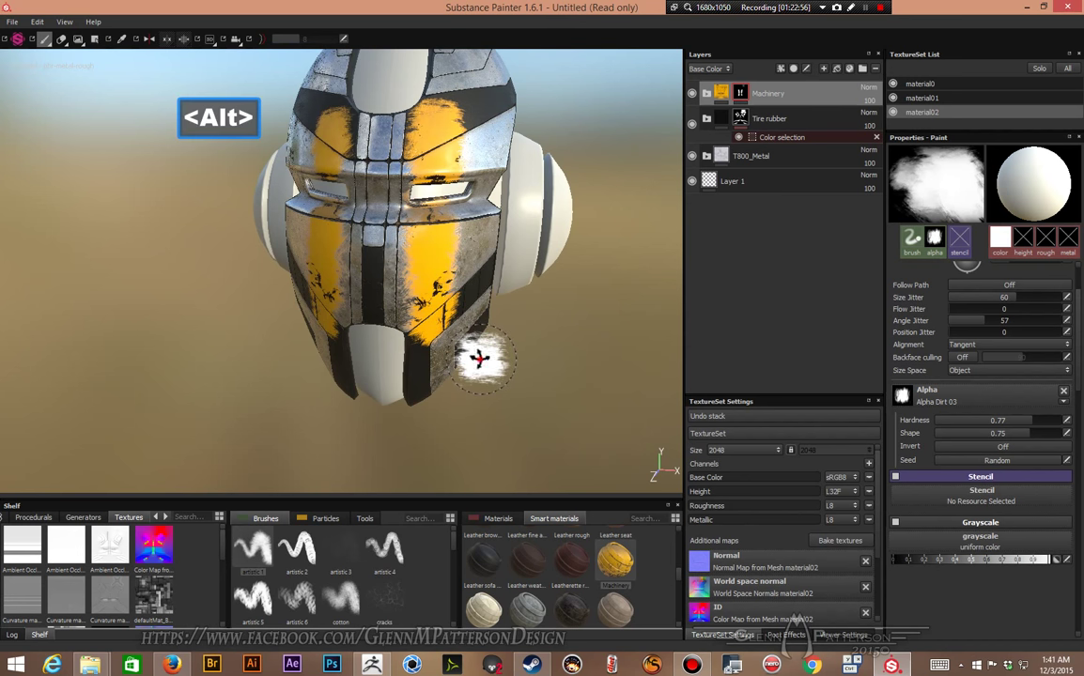
alt+drag(481, 356, 404, 324)
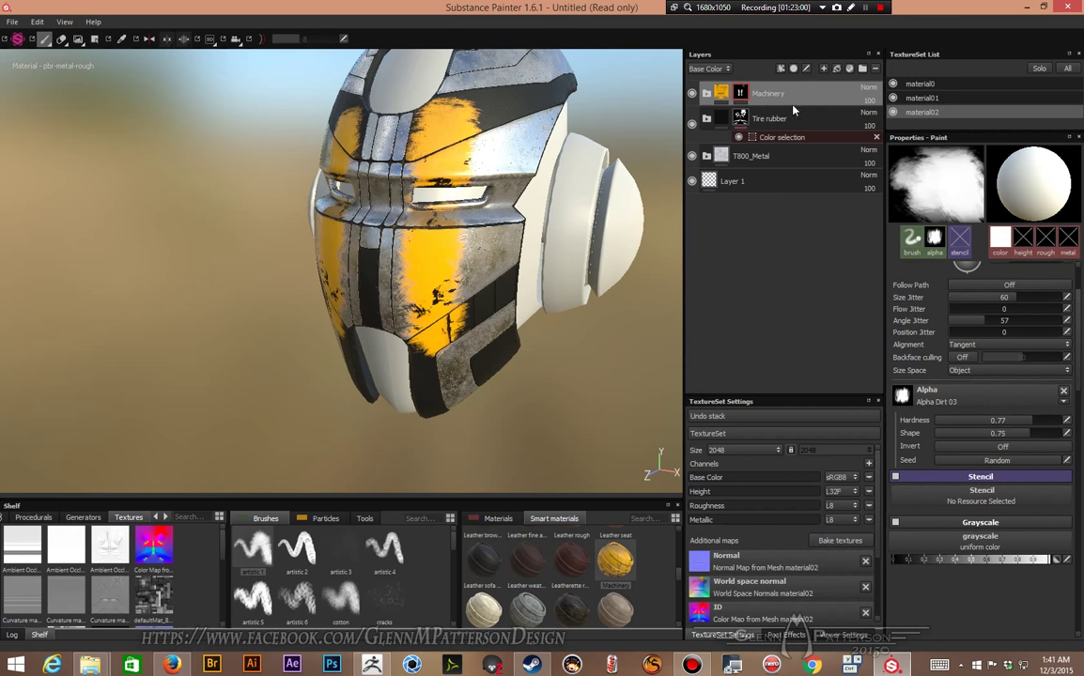
right_click(742, 96)
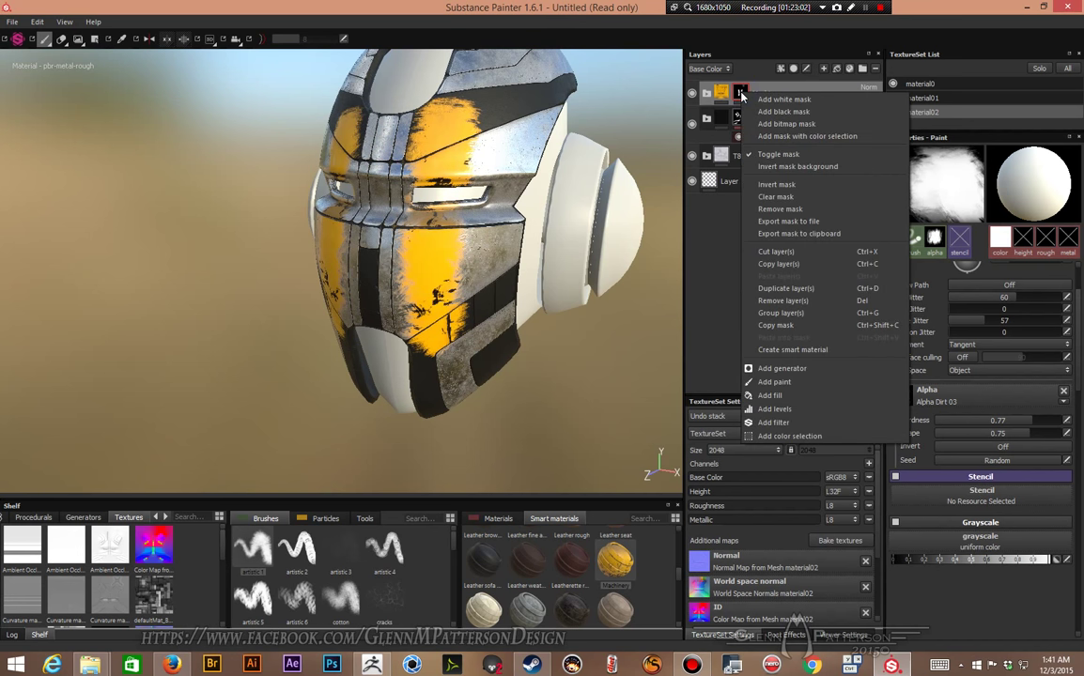
click(739, 97)
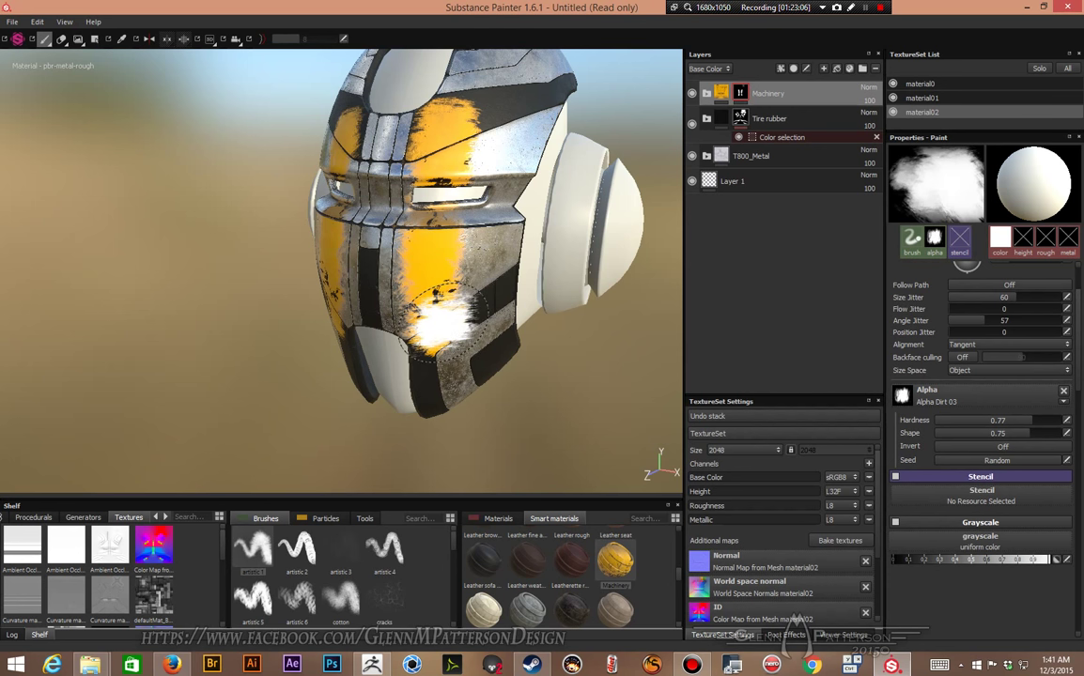
drag(996, 561, 879, 563)
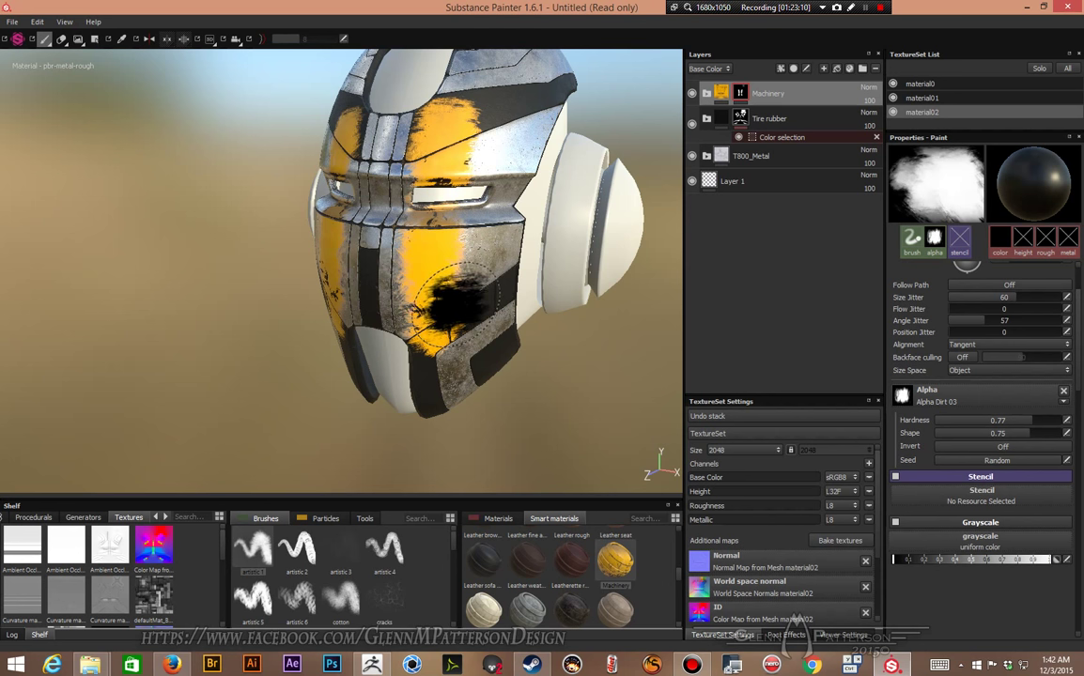
Step: Switch to the dirt brush and set its alpha hardness to 0.84
mouse_move(1011, 424)
mouse_down()
mouse_move(954, 432)
mouse_move(964, 430)
mouse_up()
scroll(324, 564, down, 2)
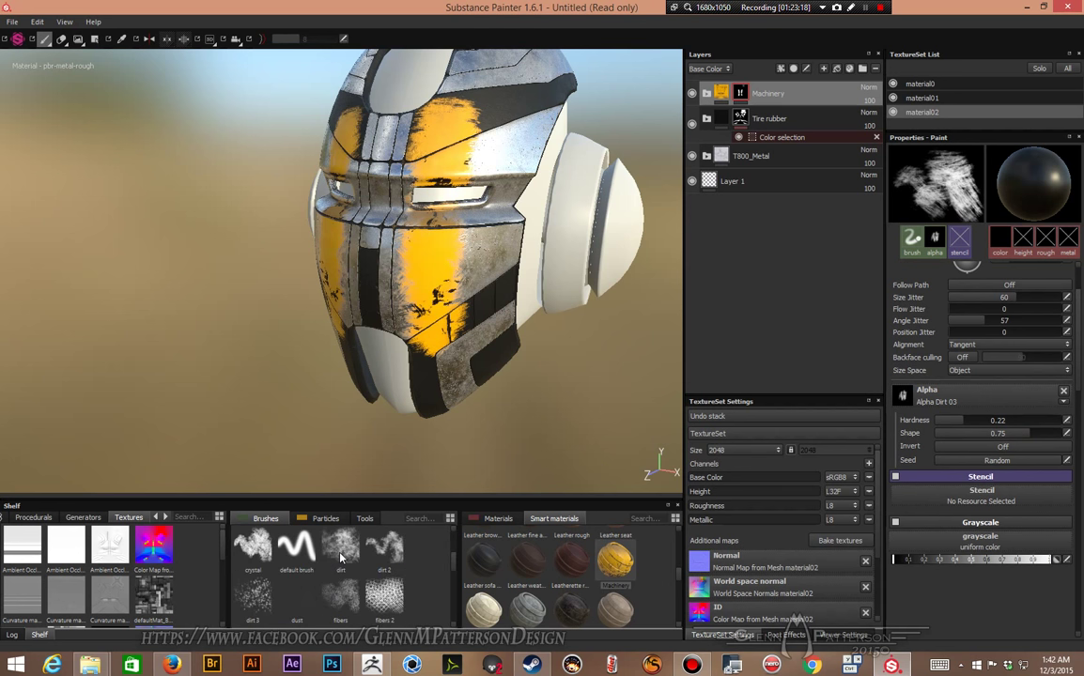
click(341, 558)
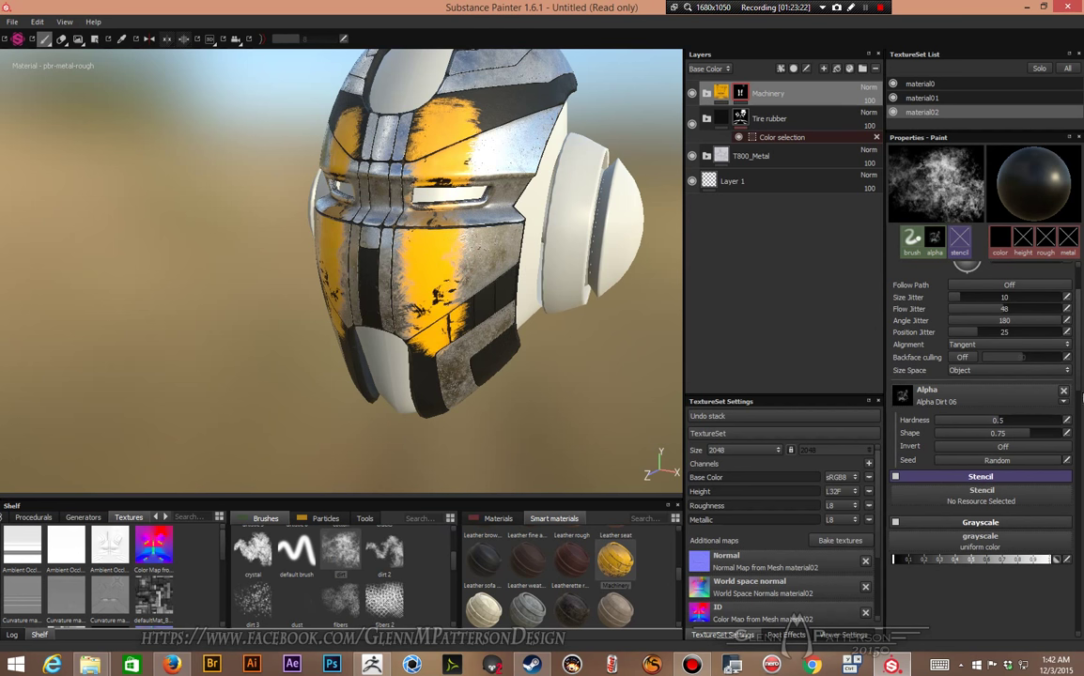
drag(1039, 430, 1041, 430)
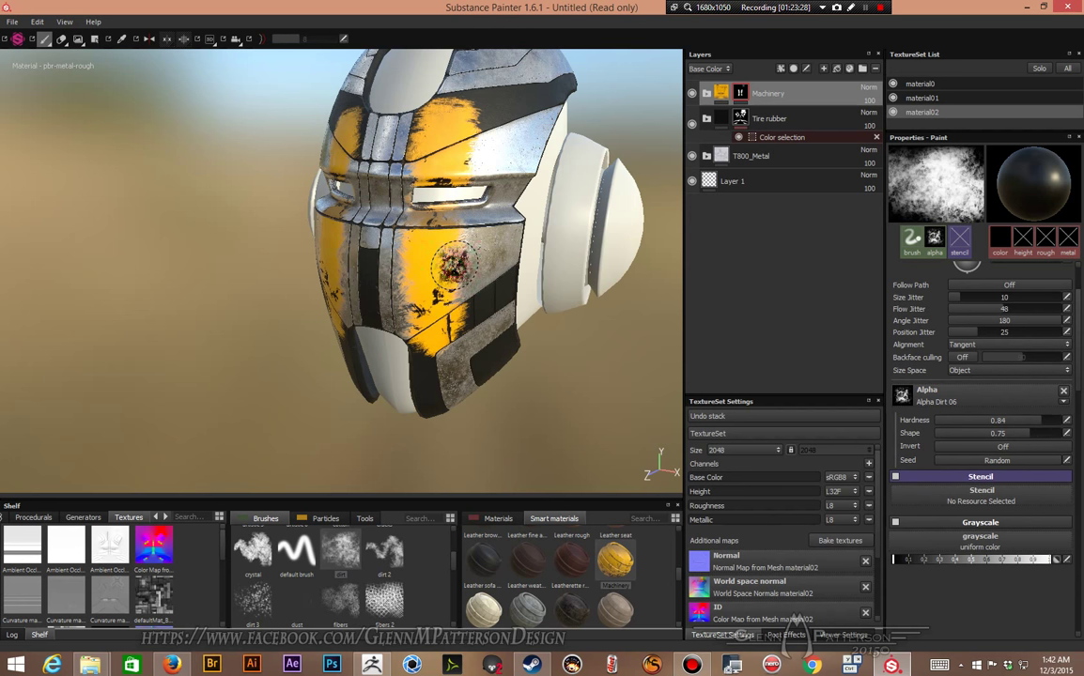
Step: Erase irregular wear patches from the yellow stripes on the cheeks and forehead with the black dirt brush in the Machinery mask
mouse_move(443, 262)
mouse_down()
mouse_move(419, 253)
mouse_move(415, 267)
mouse_up()
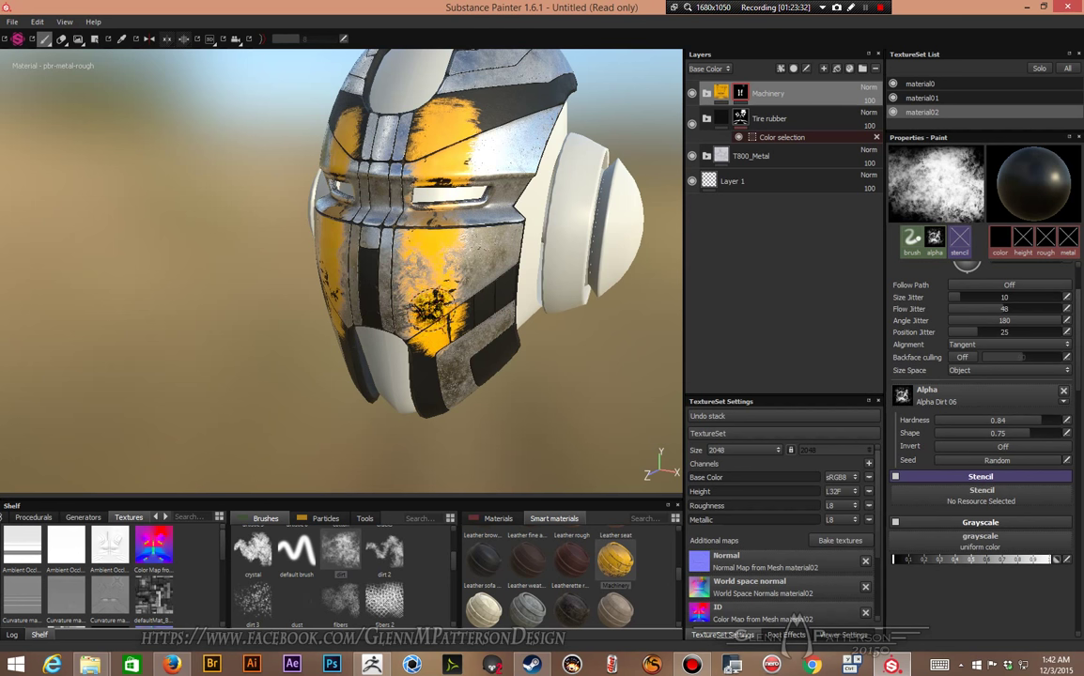
click(405, 285)
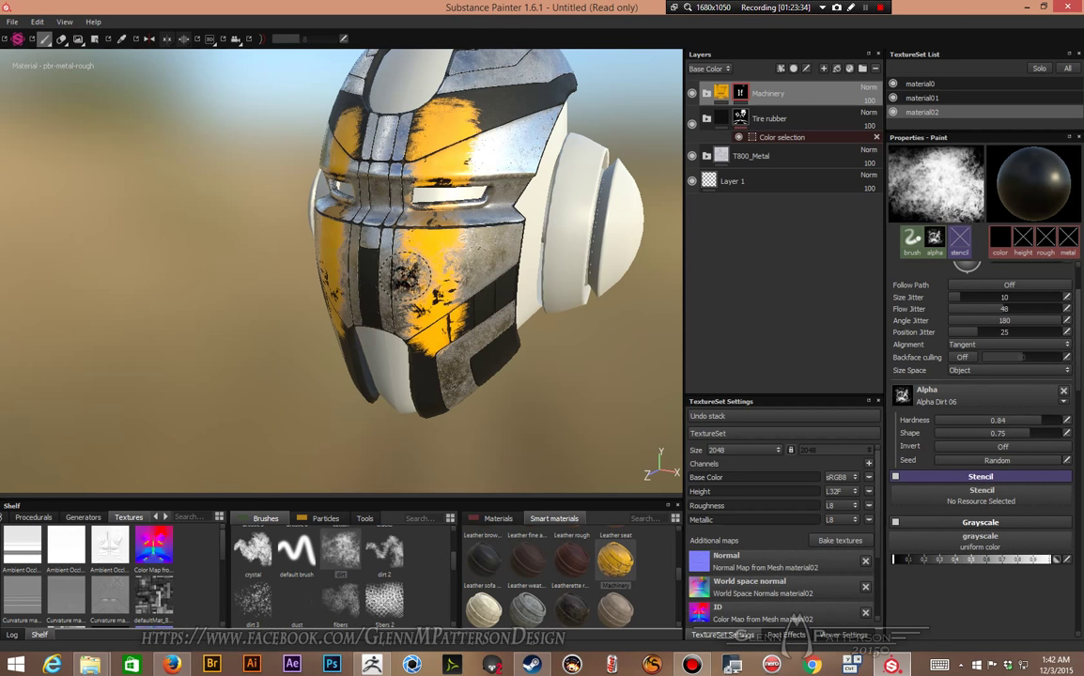
alt+drag(371, 250, 489, 352)
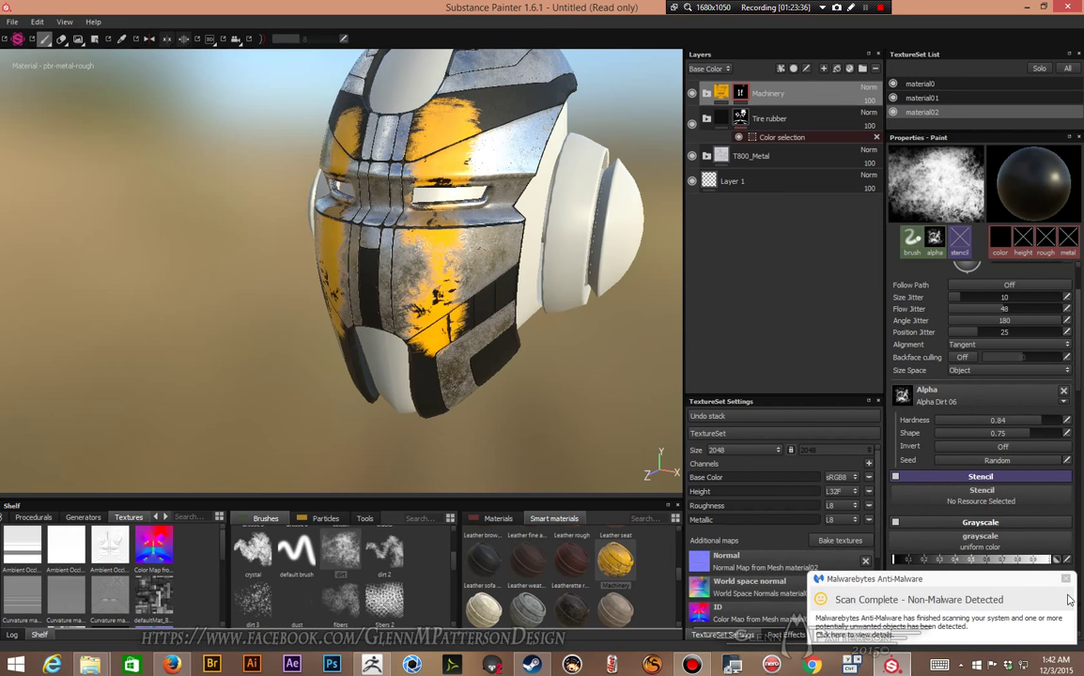
alt+drag(399, 263, 573, 339)
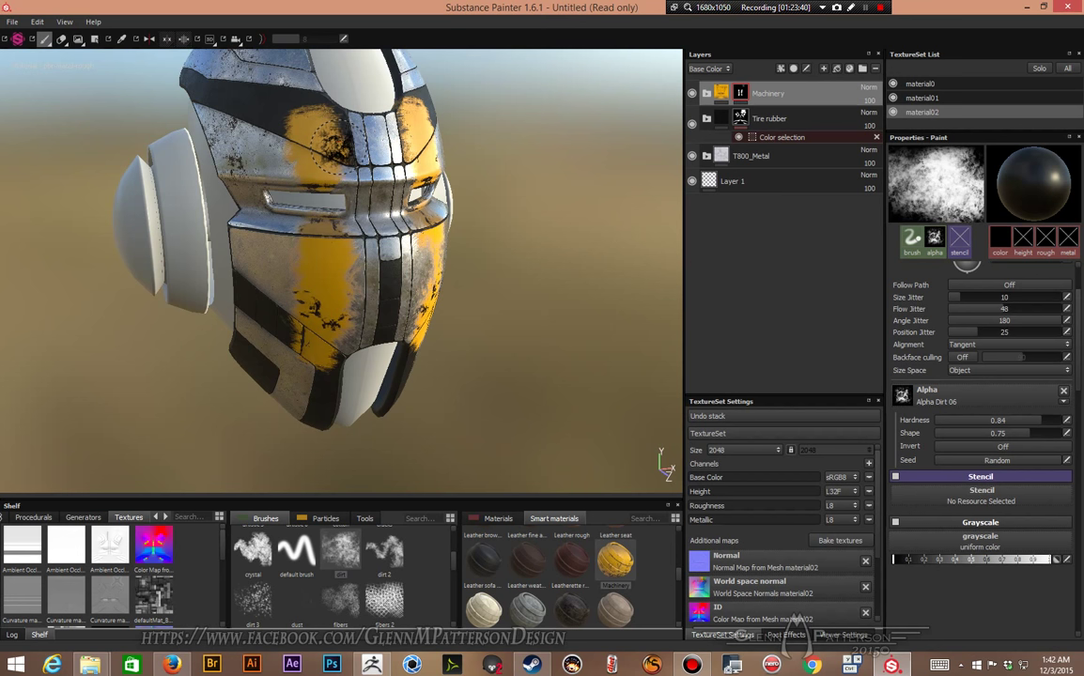
drag(301, 131, 334, 147)
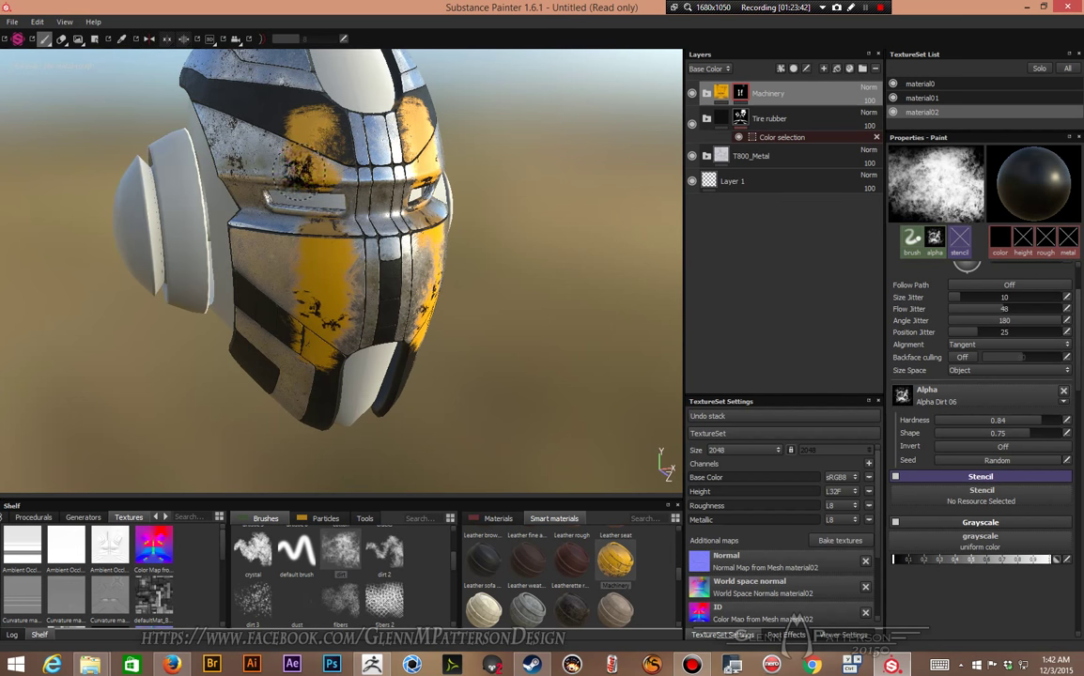
alt+drag(301, 165, 322, 299)
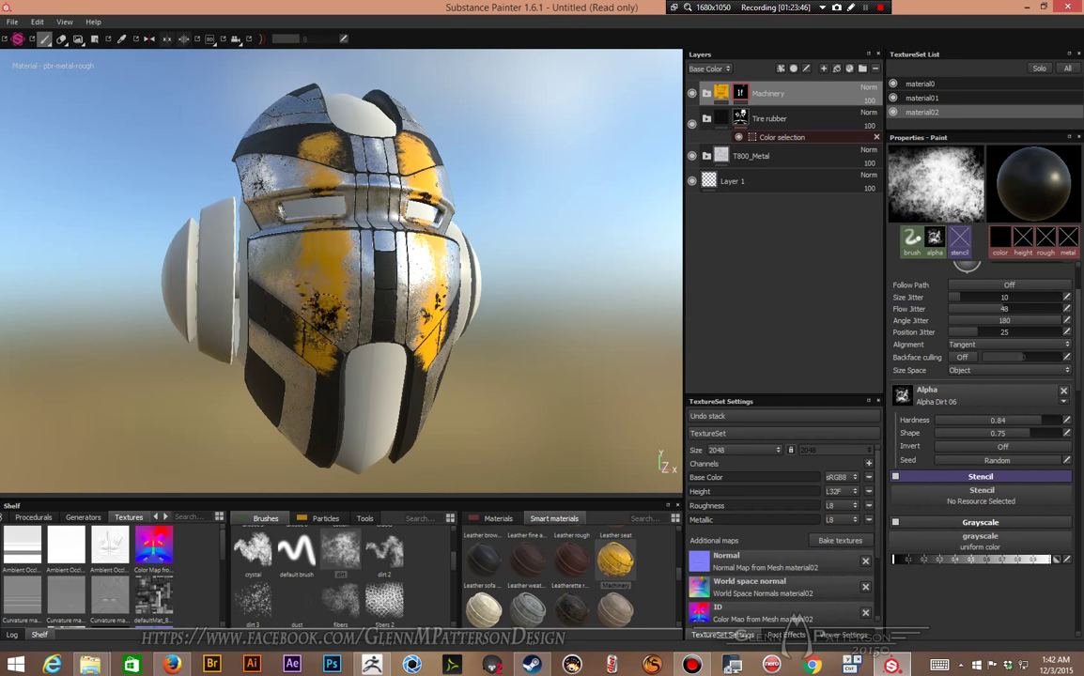
Step: Set the mask paint grayscale to white and dab yellow speckles at the stripe's lower end on the lower cheek
mouse_move(564, 400)
shift+right_down()
mouse_move(503, 408)
mouse_move(561, 409)
mouse_move(552, 413)
shift+right_up()
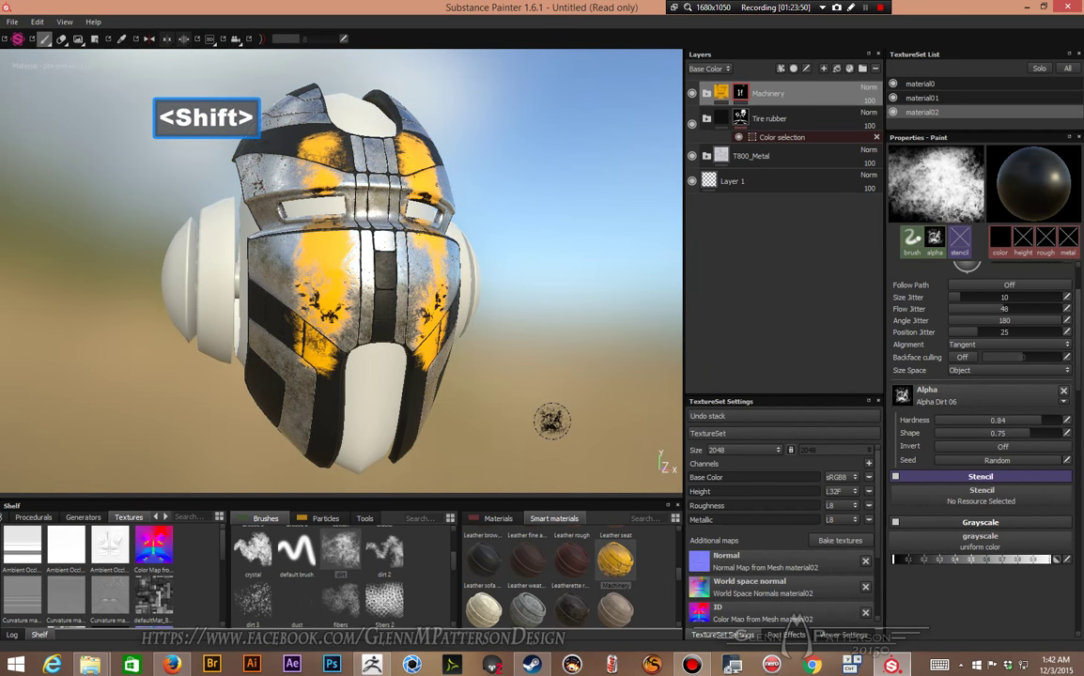
alt+drag(553, 413, 416, 460)
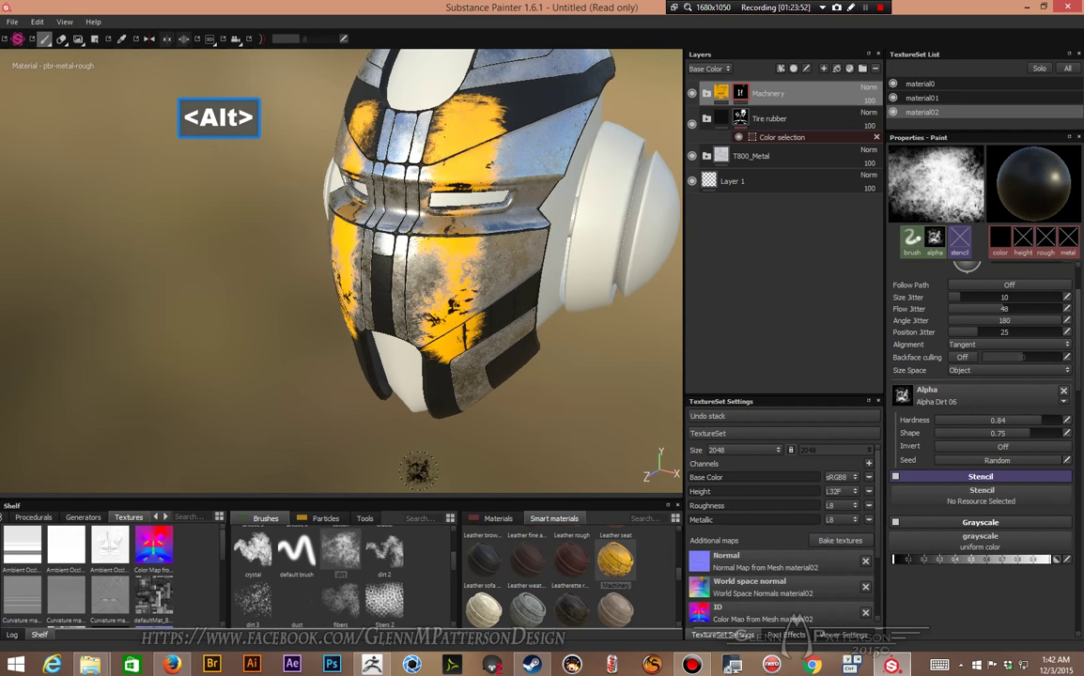
drag(961, 565, 1051, 560)
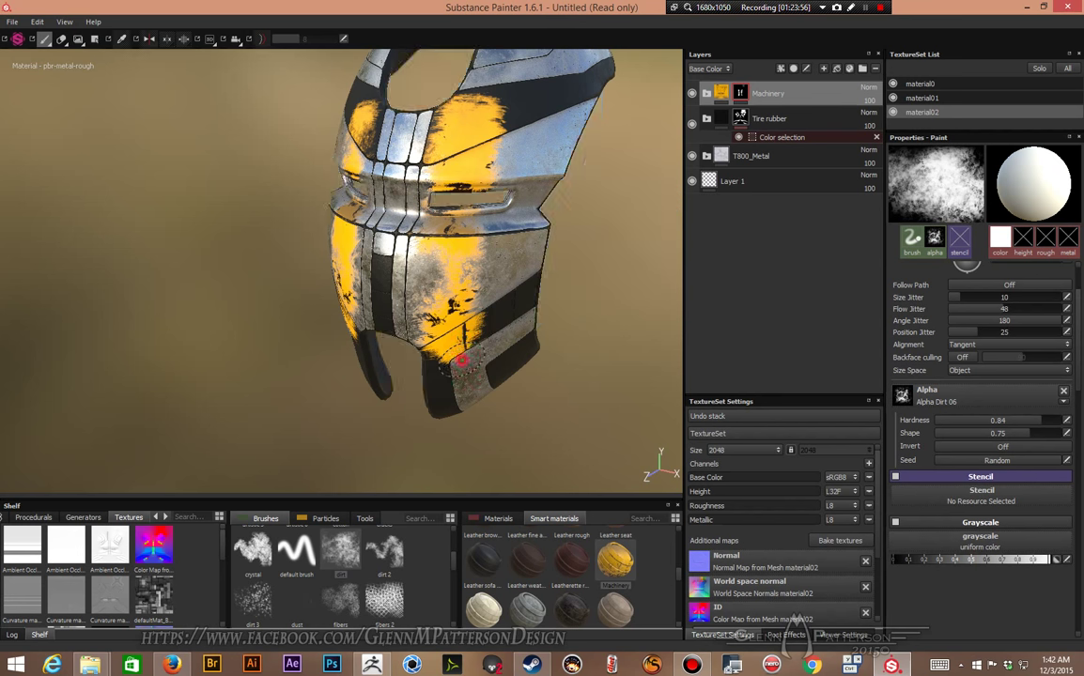
drag(463, 361, 467, 356)
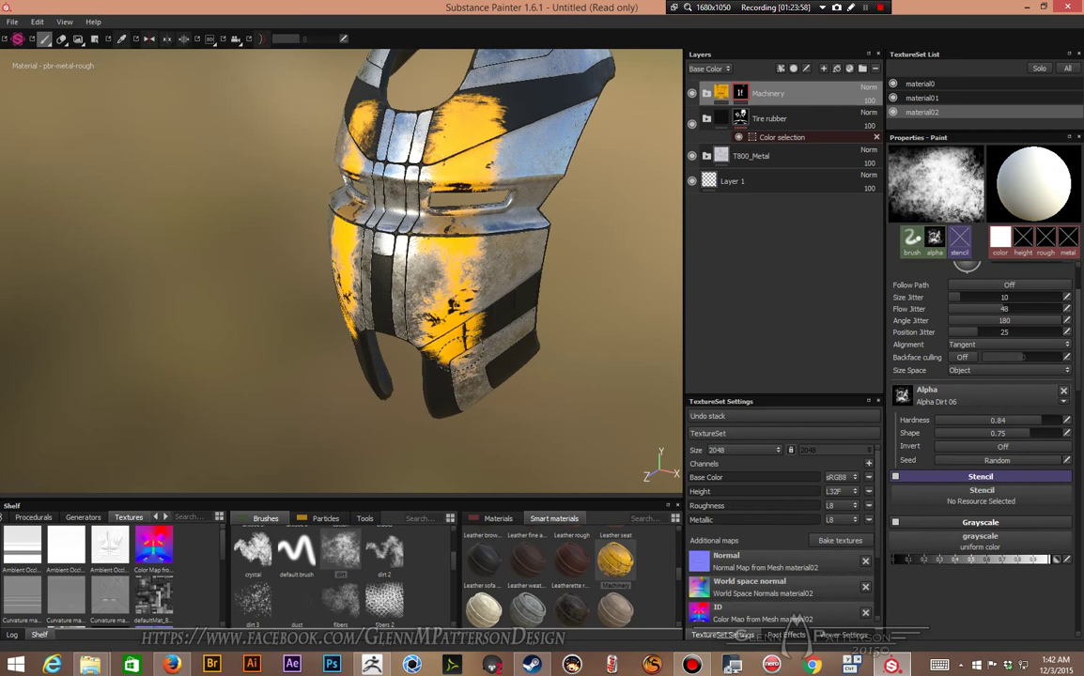
mouse_move(502, 403)
alt+mouse_down()
mouse_move(554, 449)
mouse_move(630, 408)
mouse_move(630, 461)
alt+mouse_up()
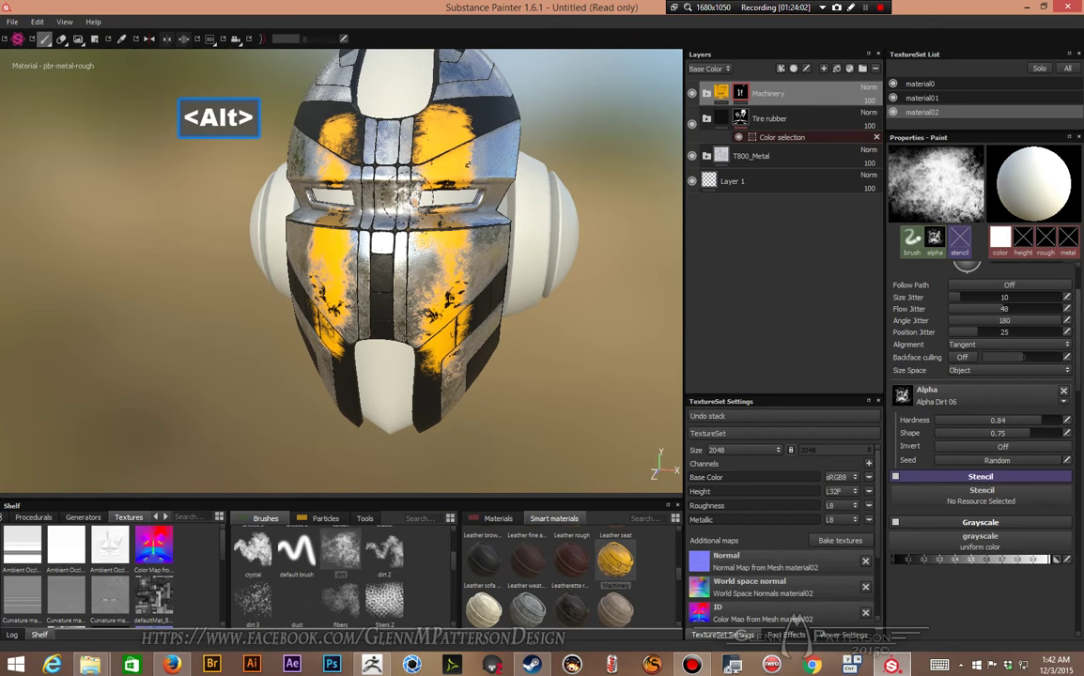
mouse_move(568, 435)
alt+mouse_down()
mouse_move(392, 406)
mouse_move(578, 440)
mouse_move(494, 459)
alt+mouse_up()
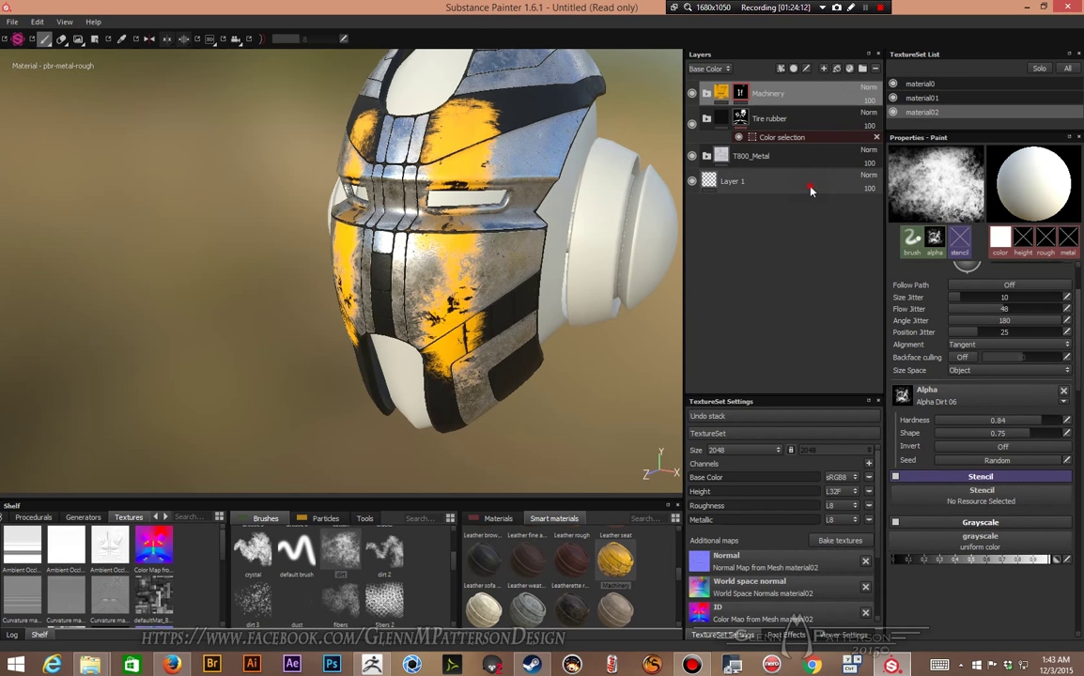
Step: Add a new paint layer and move it above Machinery at the head of the layer stack
click(732, 178)
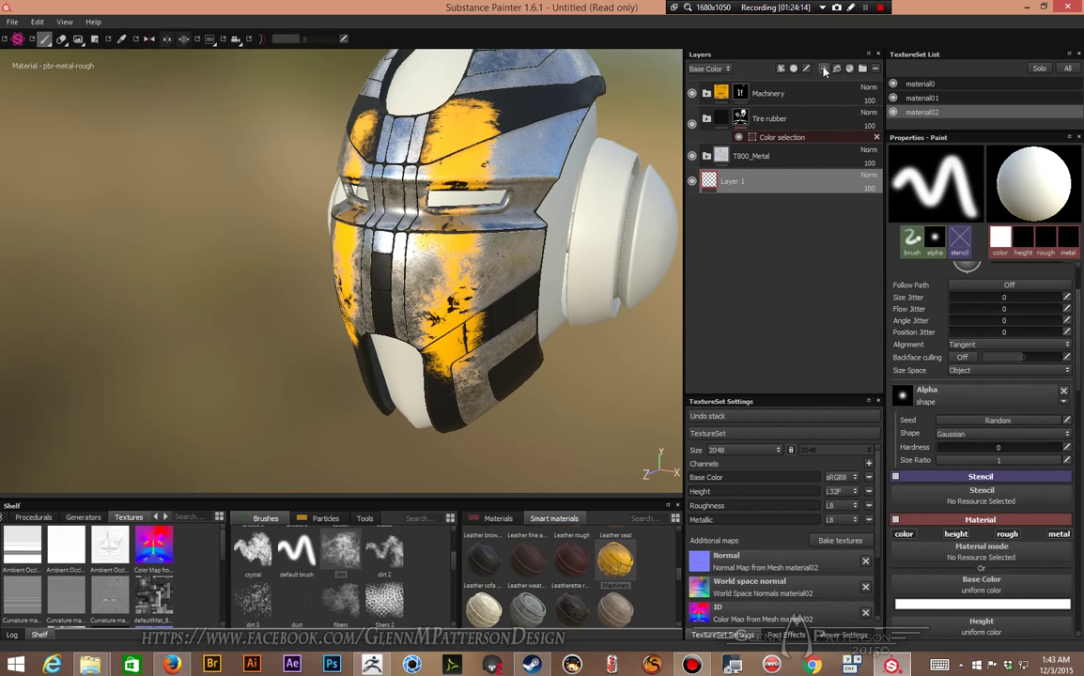
click(823, 69)
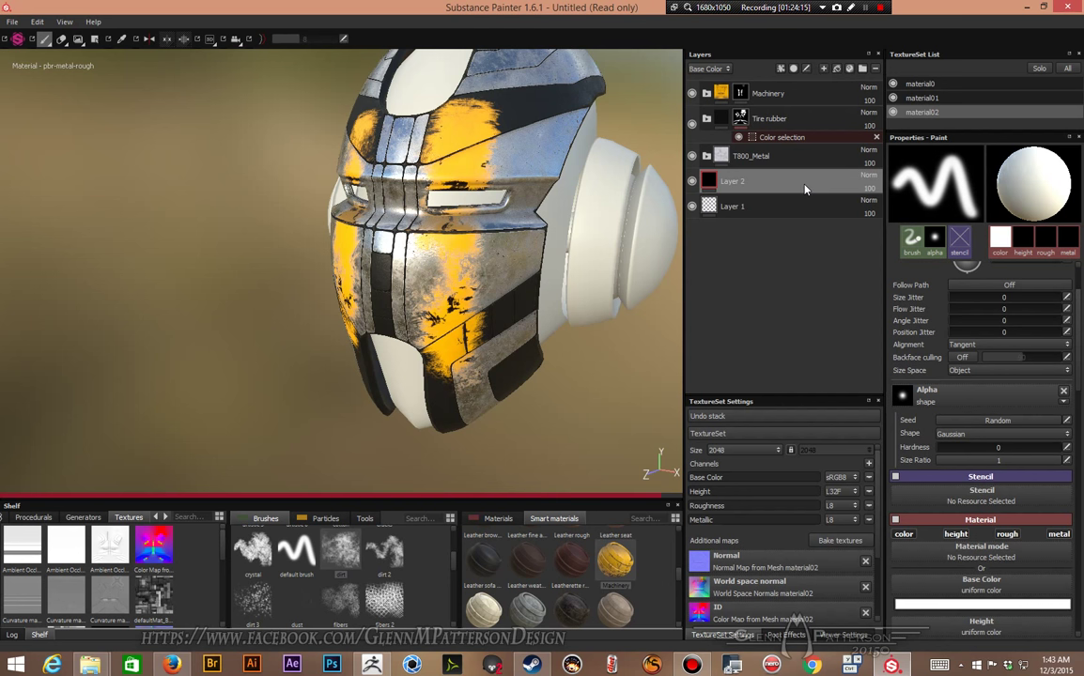
drag(794, 147, 710, 77)
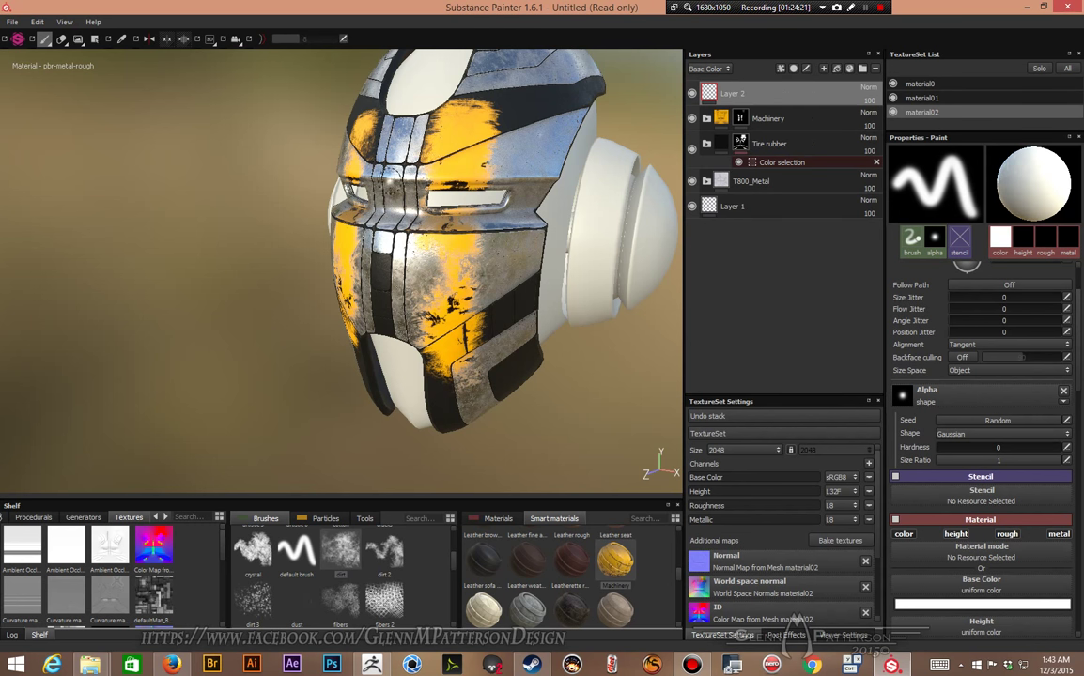
Step: Browse the smart materials, and choose the uniform black material as the paint for the new layer
scroll(526, 594, down, 3)
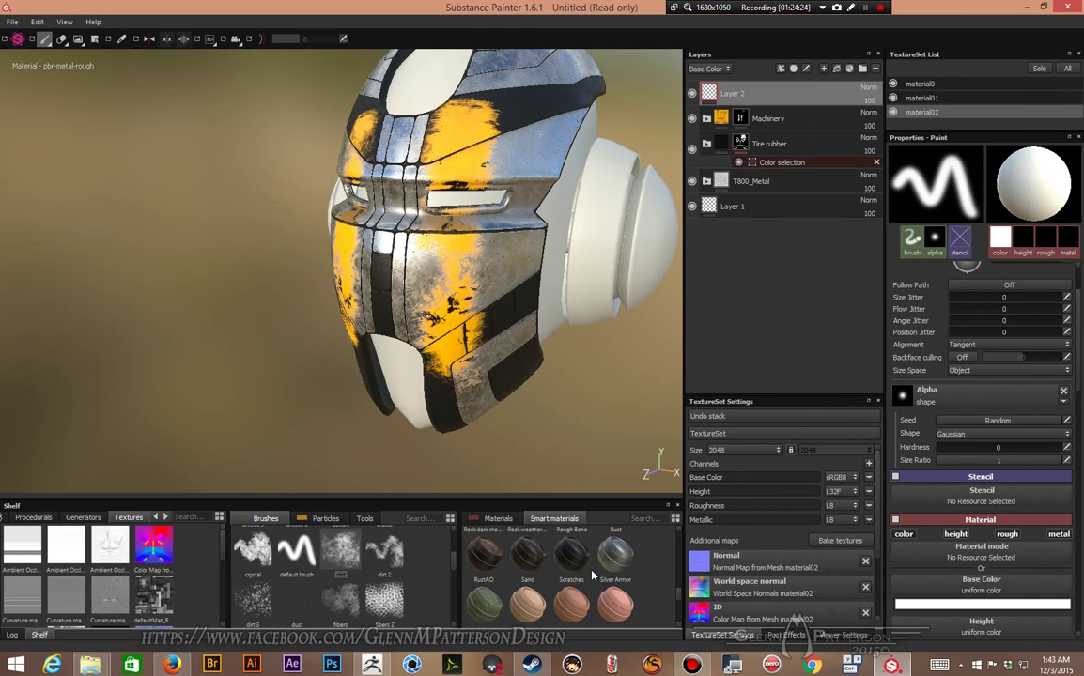
scroll(592, 575, down, 3)
scroll(589, 577, up, 2)
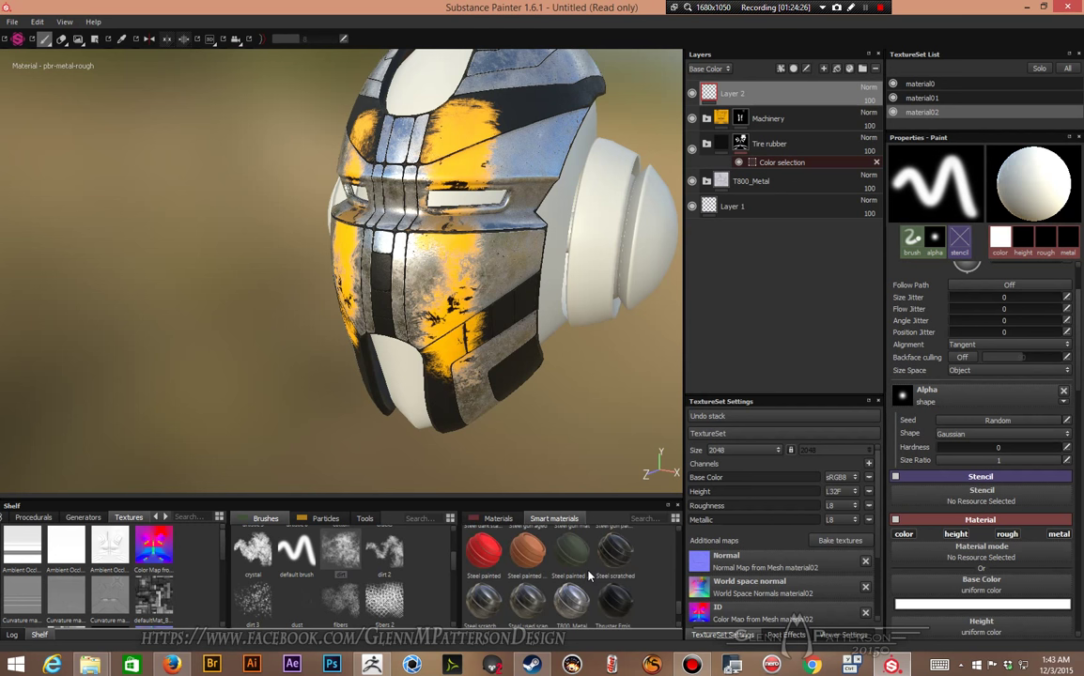
scroll(589, 576, down, 2)
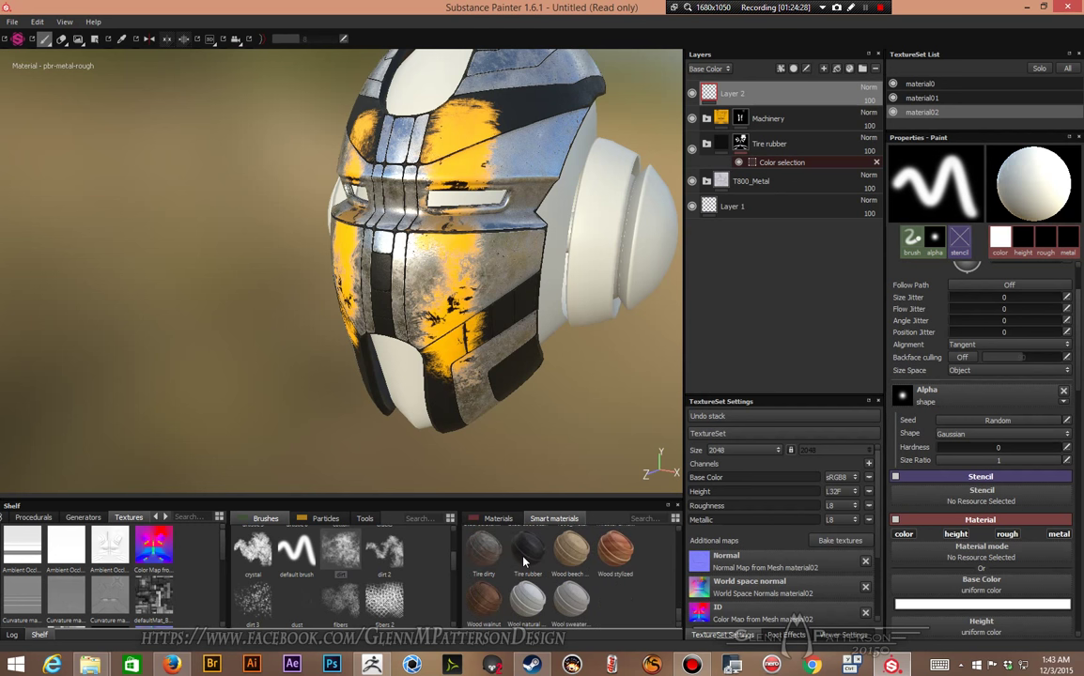
scroll(573, 578, up, 2)
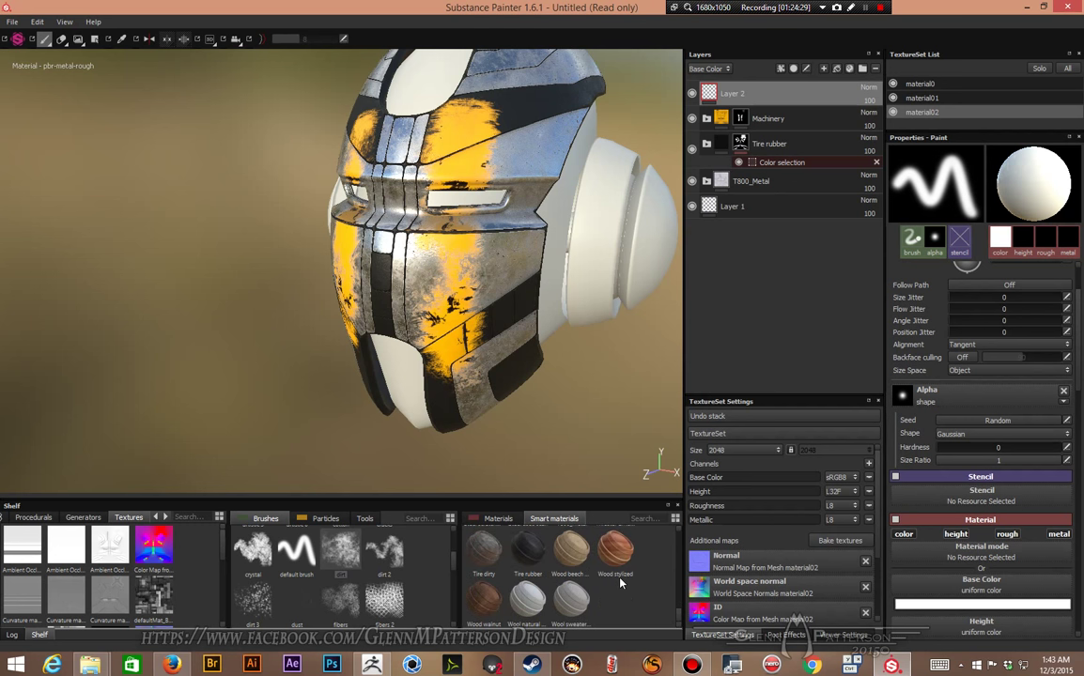
click(496, 518)
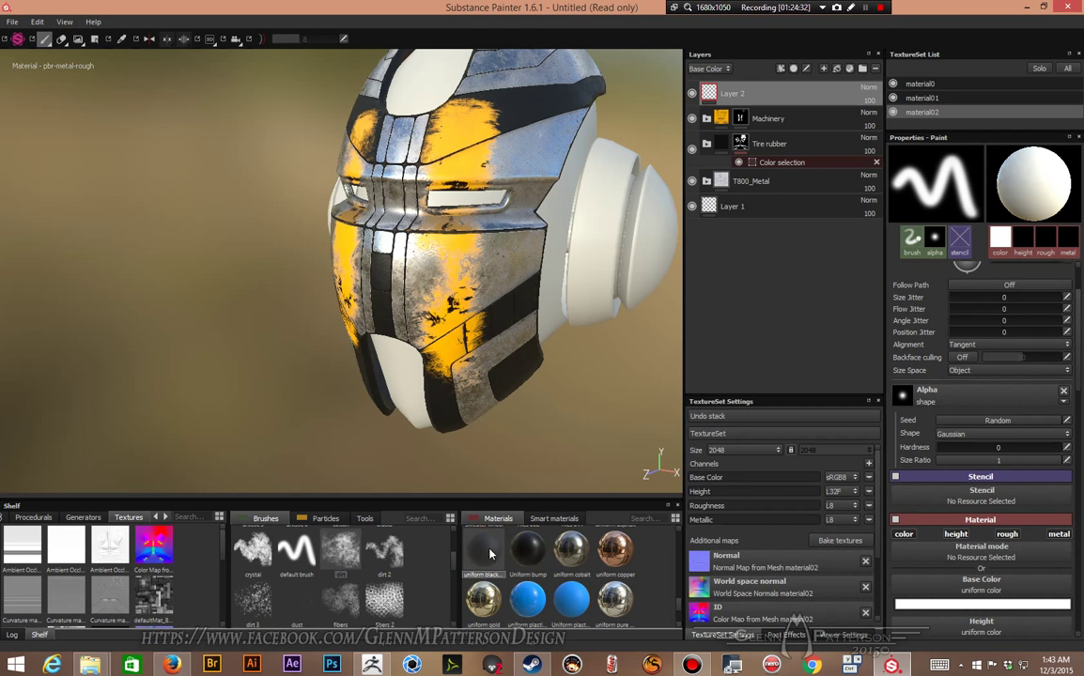
click(489, 556)
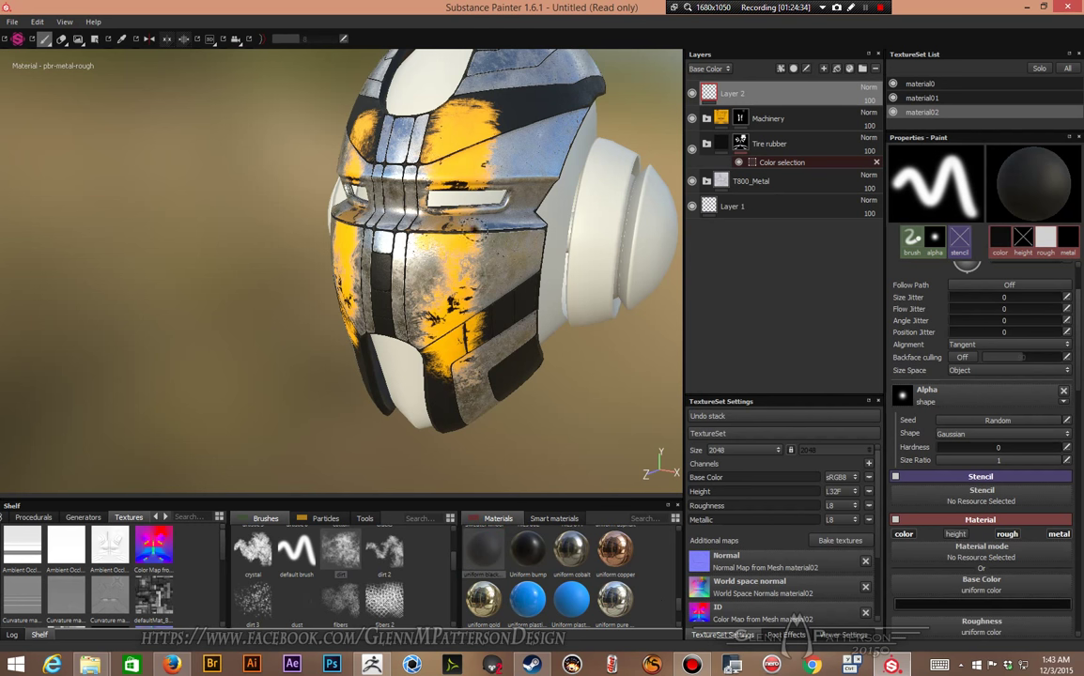
Step: Choose the rain particle brush and enlarge it for denser streaks
click(325, 517)
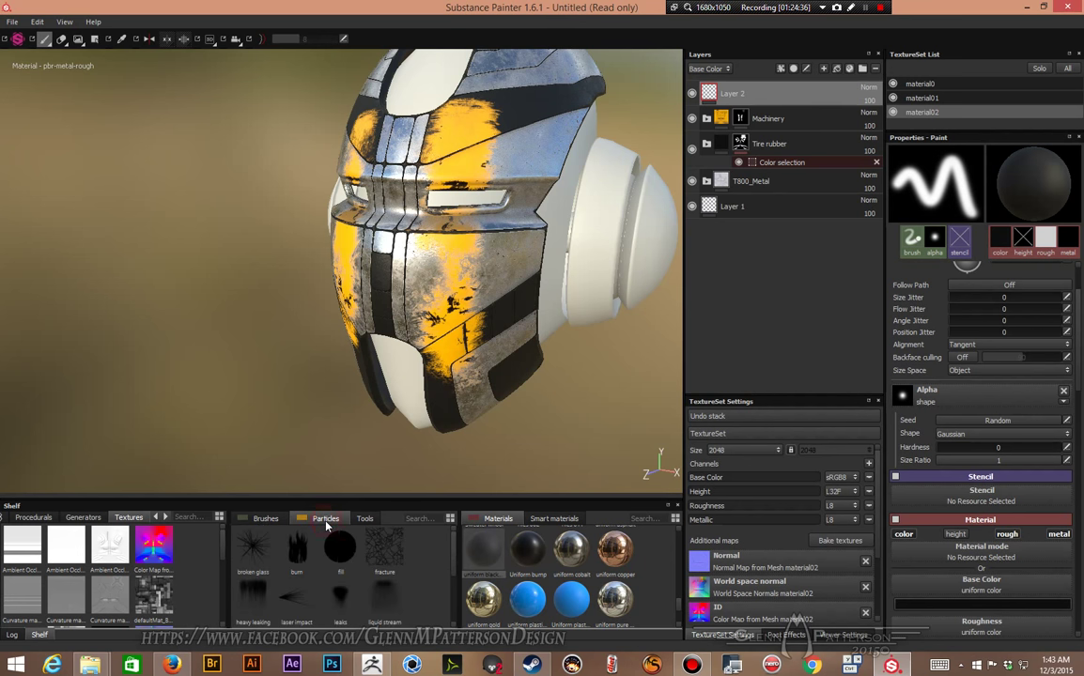
scroll(376, 615, down, 3)
click(340, 549)
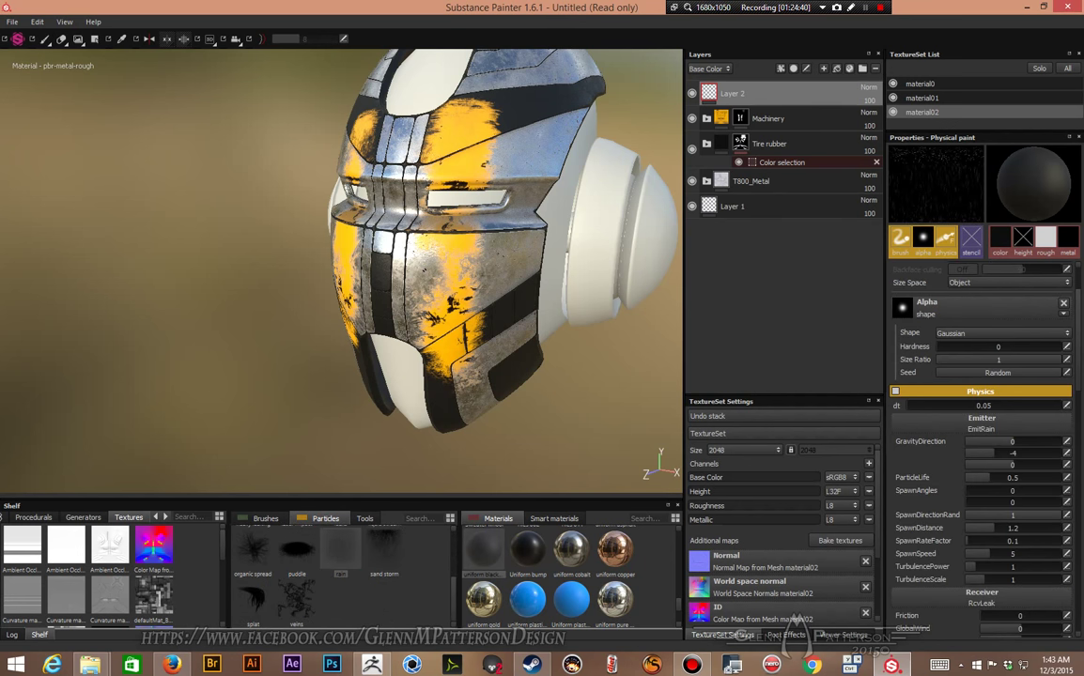
key(bracketright)
key(bracketright)
key(bracketright)
key(bracketright)
key(bracketright)
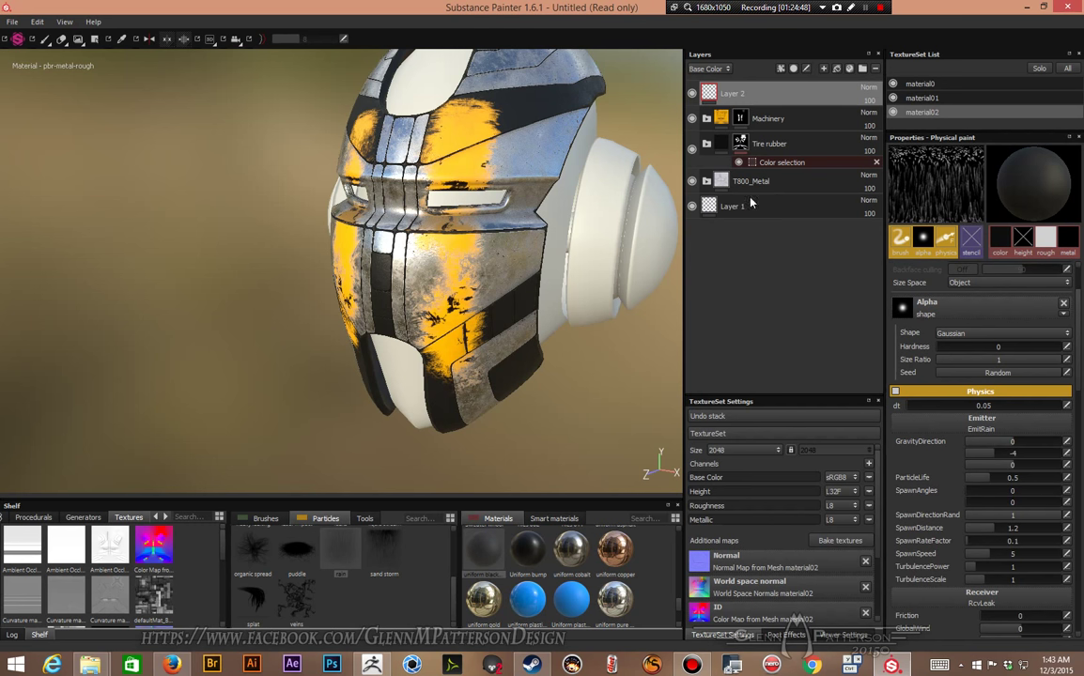
Step: Run the rain particles over the helmet to paint black streaks down the metal and yellow stripes
mouse_move(427, 246)
mouse_down()
mouse_move(484, 254)
mouse_move(442, 268)
mouse_up()
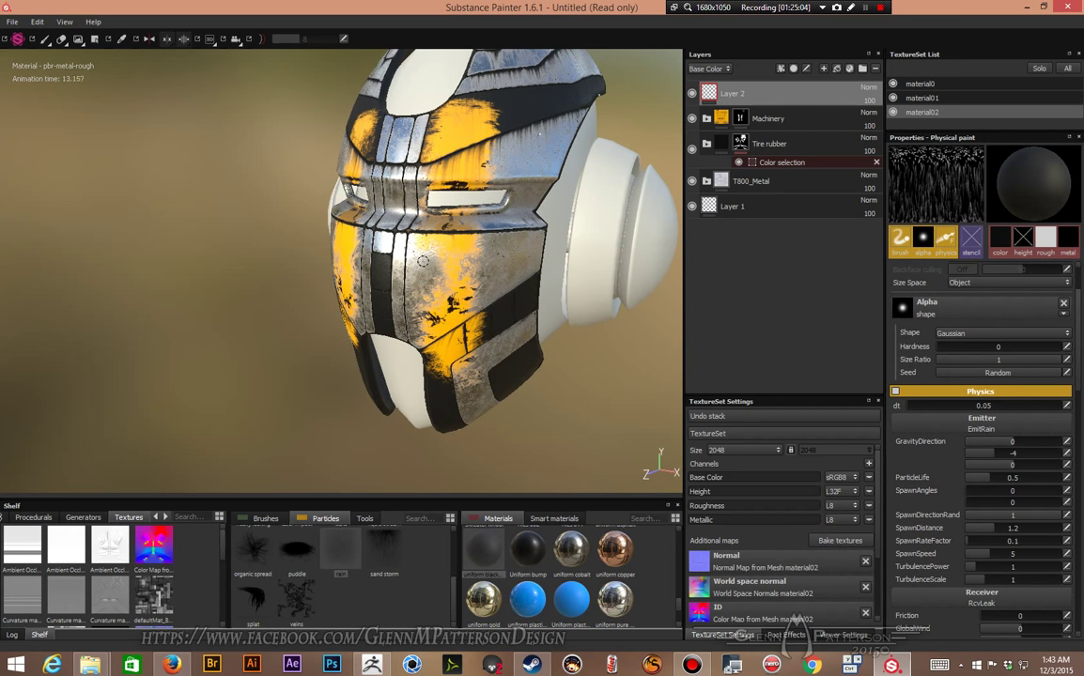
alt+drag(419, 261, 467, 208)
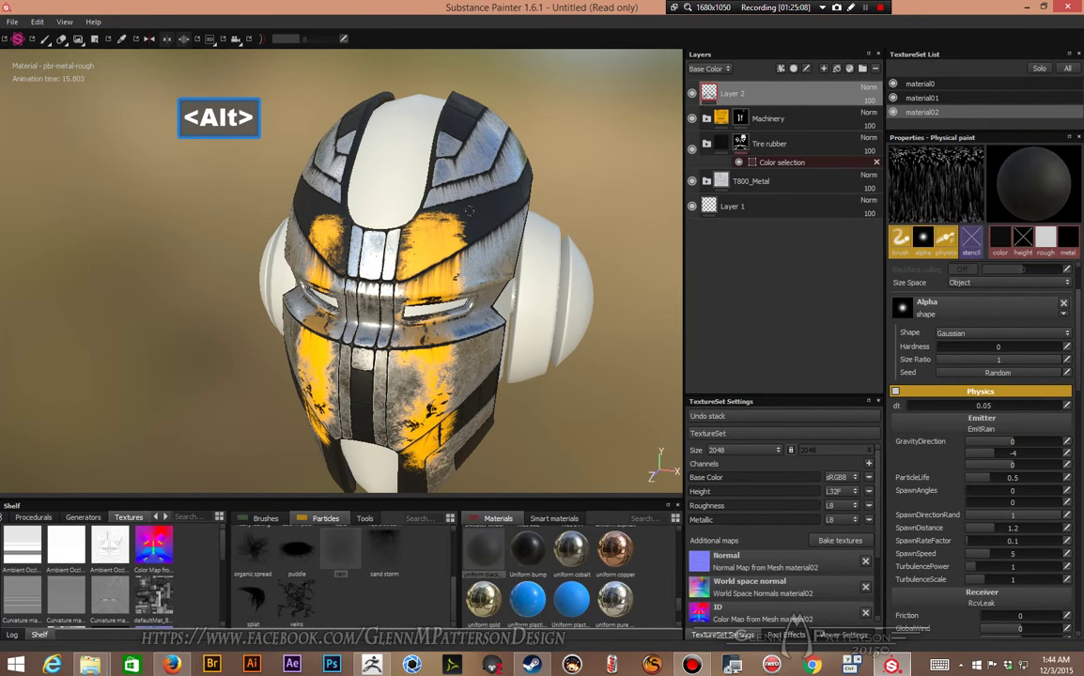
alt+drag(435, 383, 460, 329)
Step: Try a leaks particle stroke on the face plate below the eyes, and undo it
scroll(301, 567, up, 3)
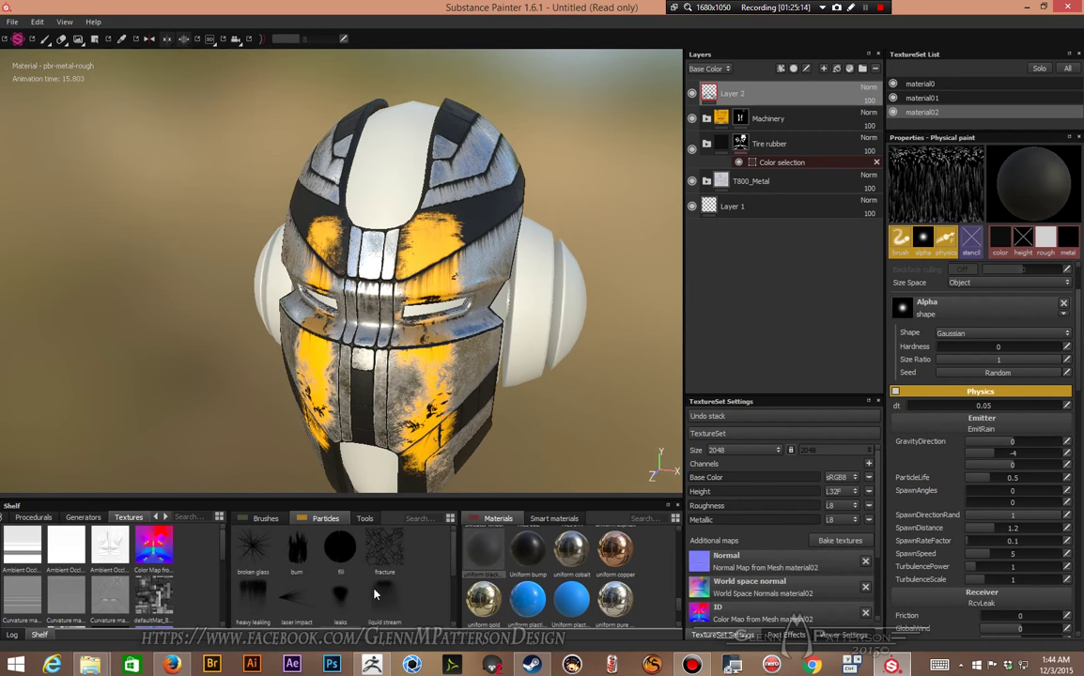
click(344, 597)
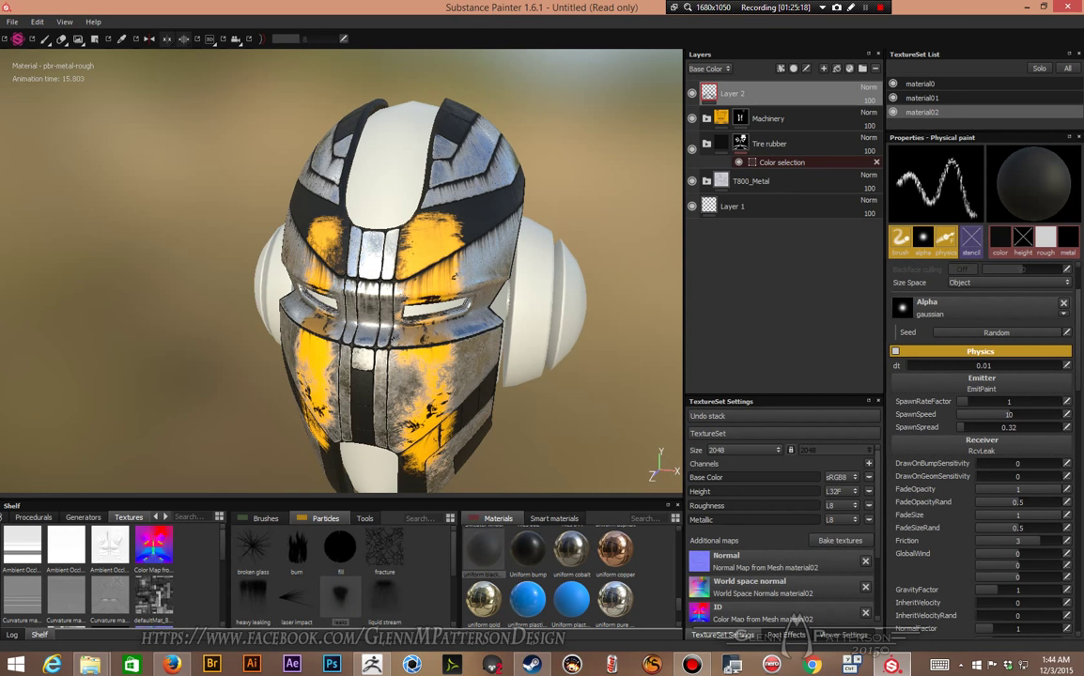
click(392, 348)
key(alt+q)
key(ctrl+z)
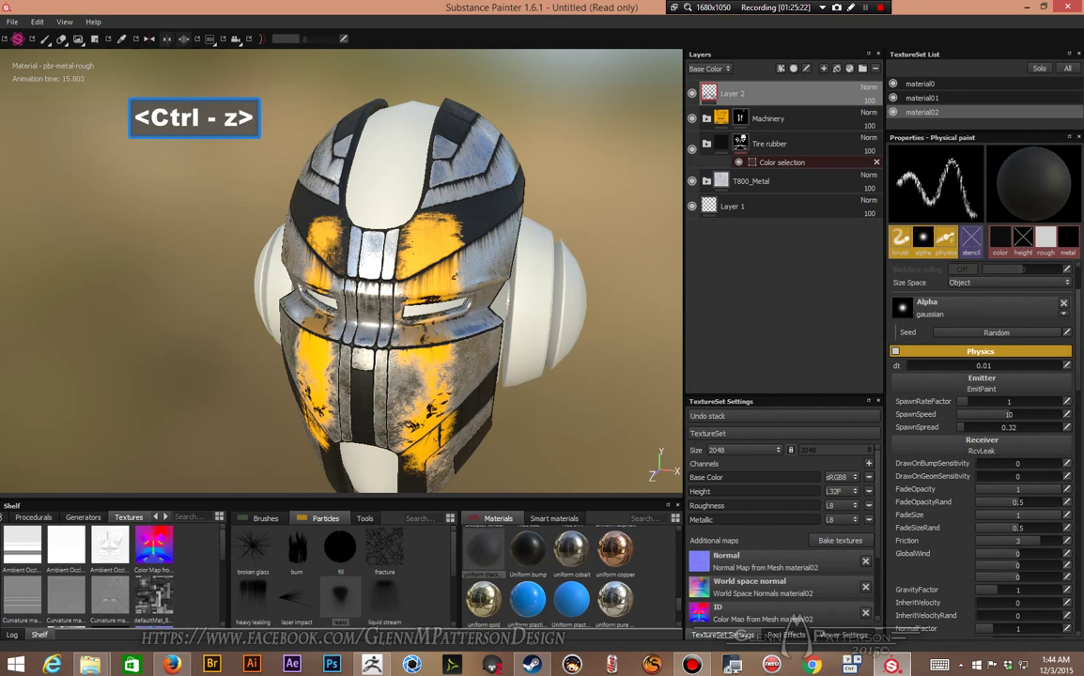
Step: Inspect the streaks around the helmet, and add an Emissive channel to the material02 texture set
alt+drag(554, 301, 437, 252)
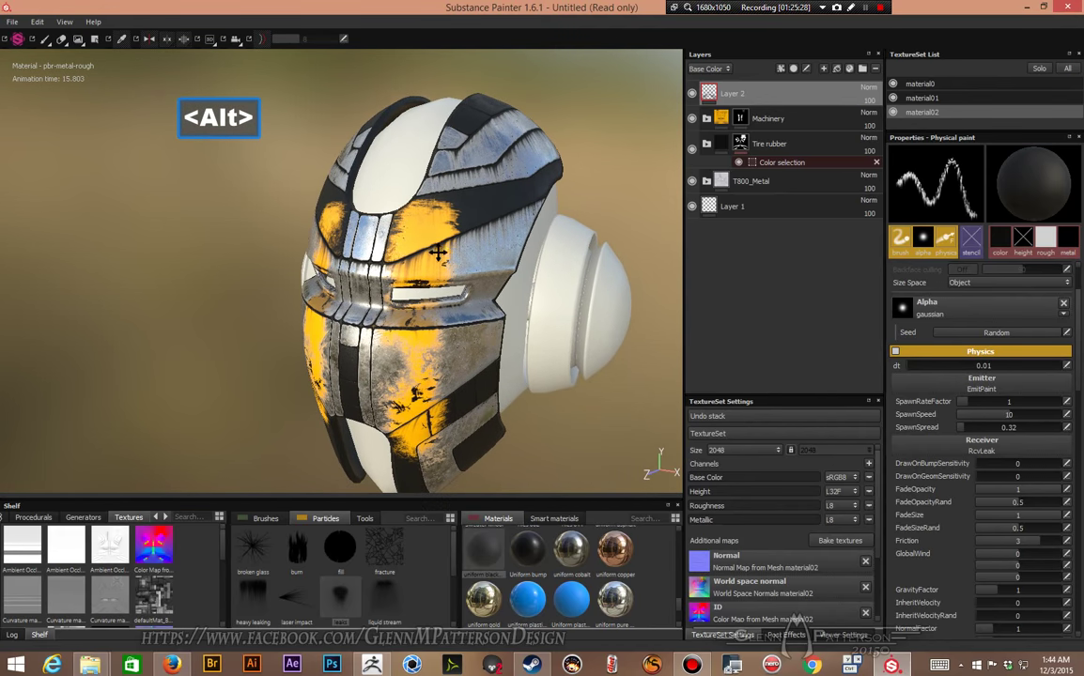
alt+middle_drag(438, 252, 427, 177)
alt+drag(436, 310, 416, 273)
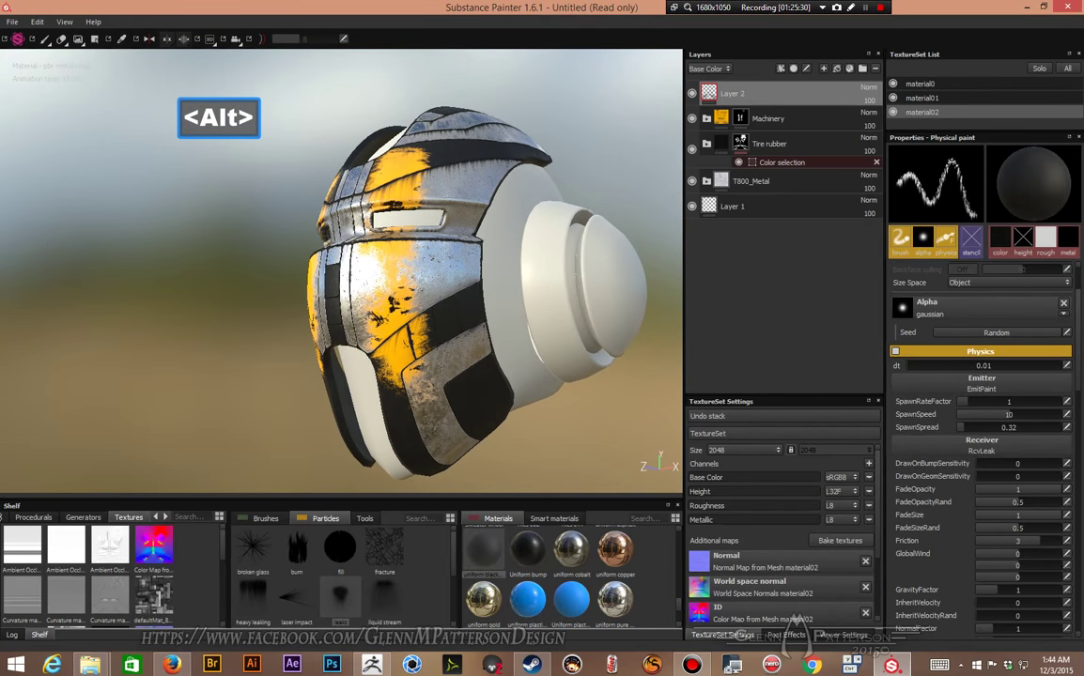
scroll(416, 273, up, 4)
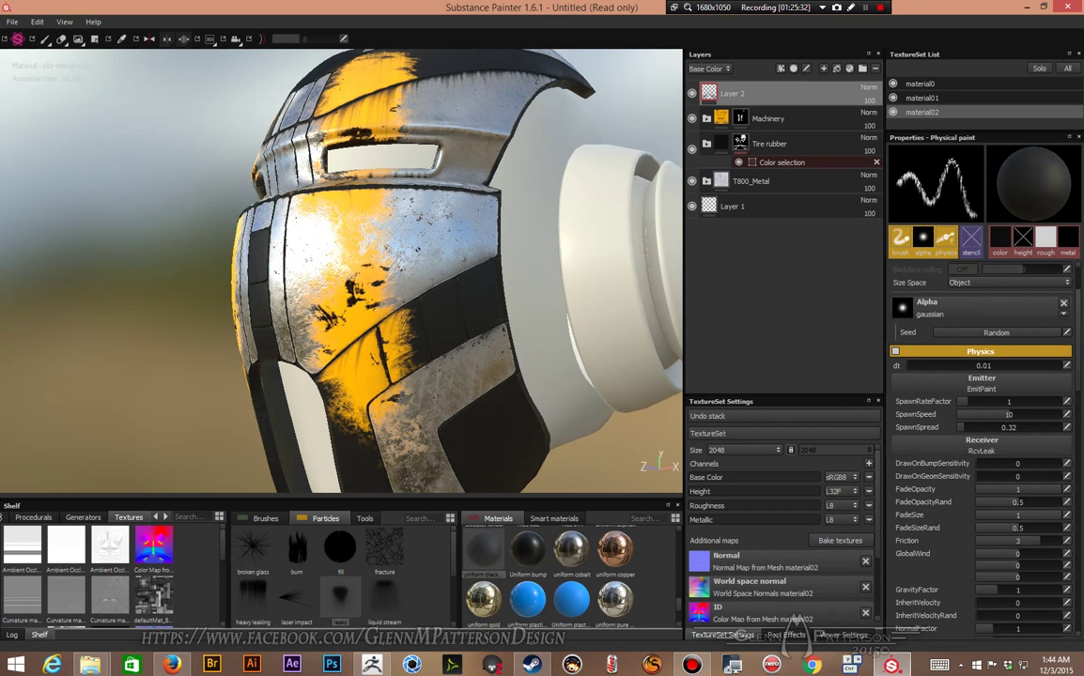
alt+middle_drag(412, 275, 408, 434)
alt+drag(359, 326, 467, 399)
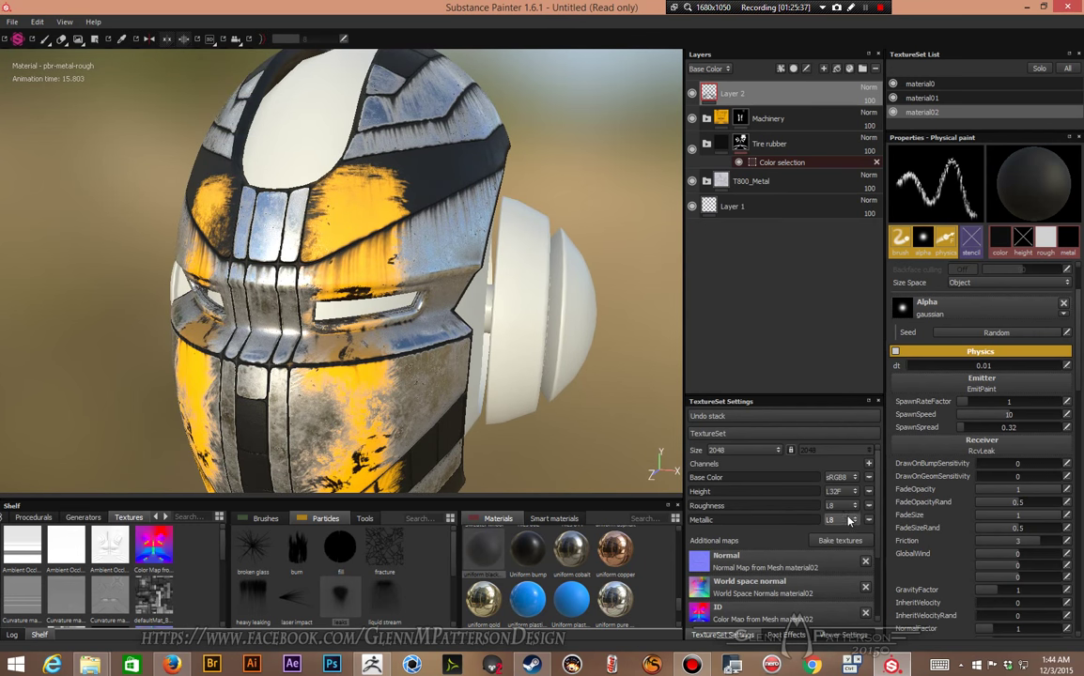
click(869, 463)
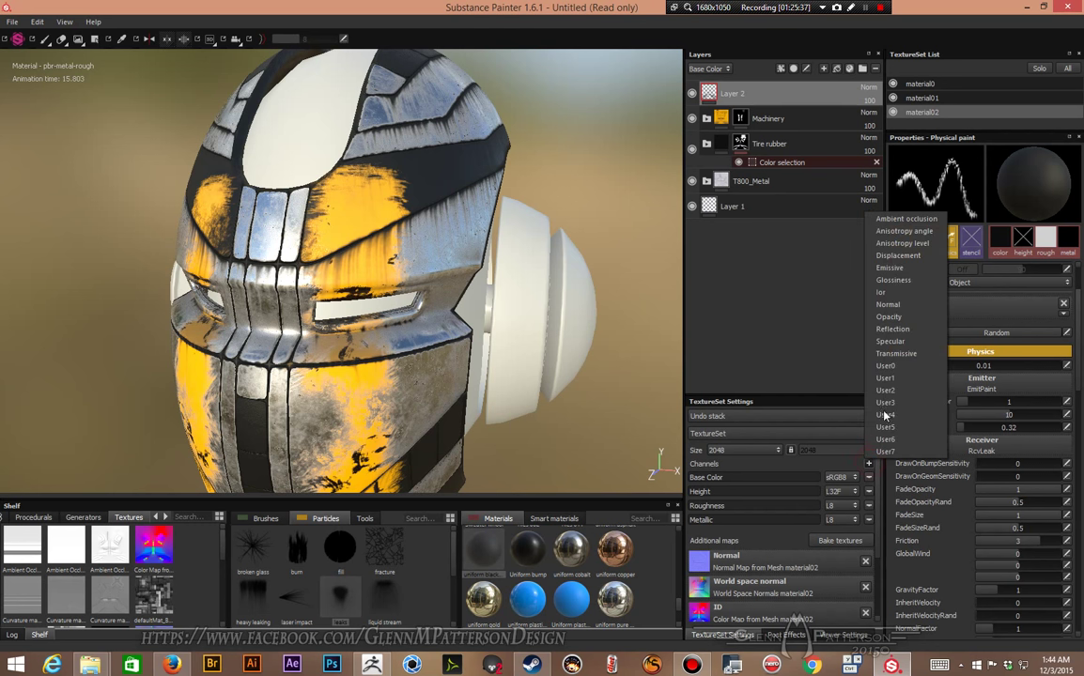
click(890, 268)
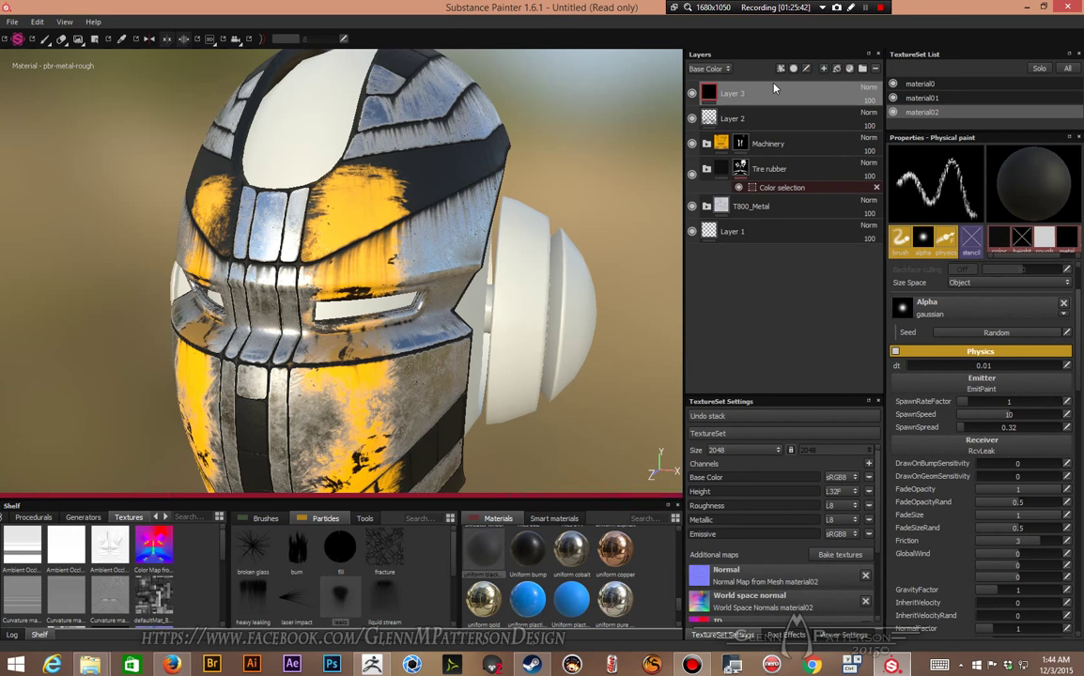
Step: Add a fill effect to Layer 3 and disable its color, height, roughness and metallic channels, keeping only emissive
right_click(775, 97)
click(805, 401)
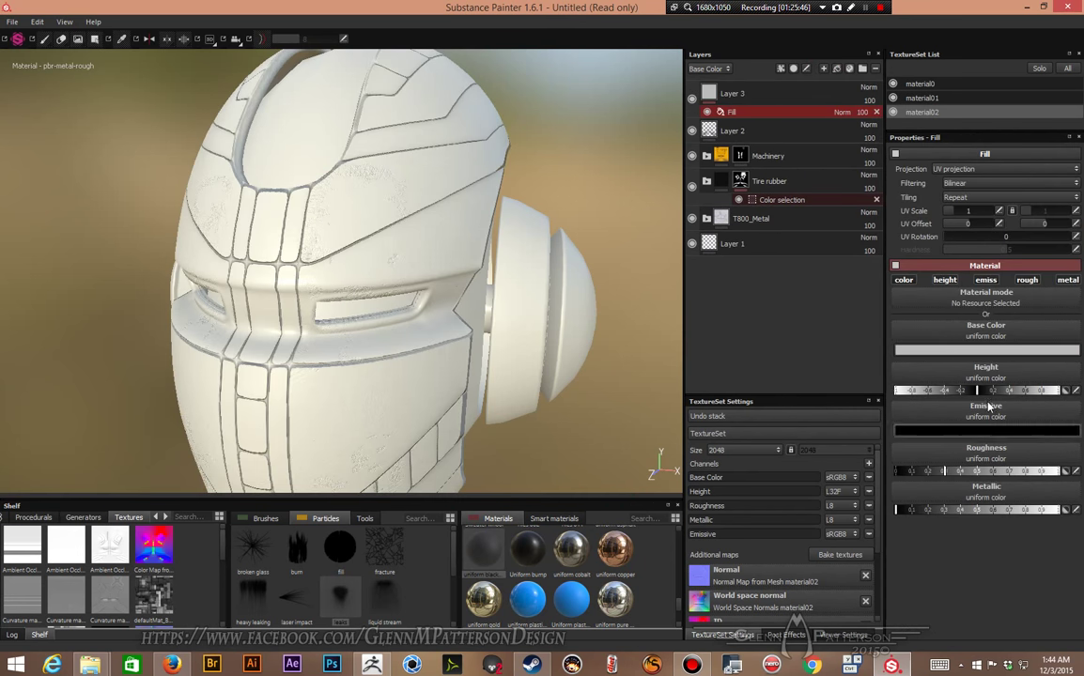
click(945, 280)
click(904, 280)
click(1027, 280)
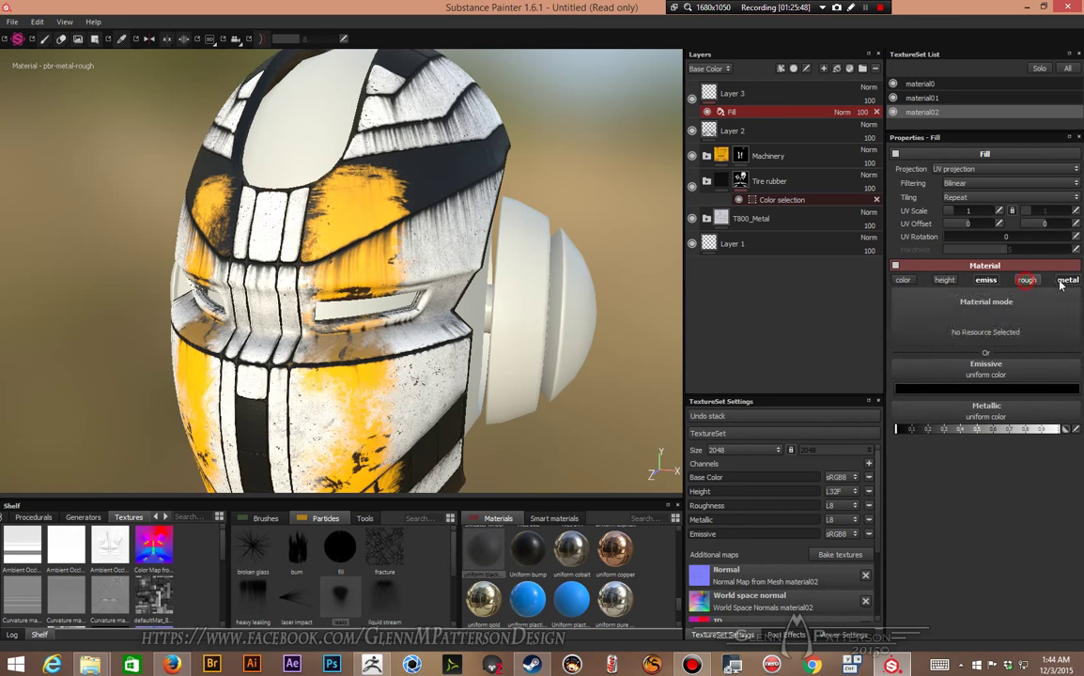
click(1068, 280)
Step: Set the fill's emissive color to bright cyan, about R 0, G 1, B 0.979
click(983, 354)
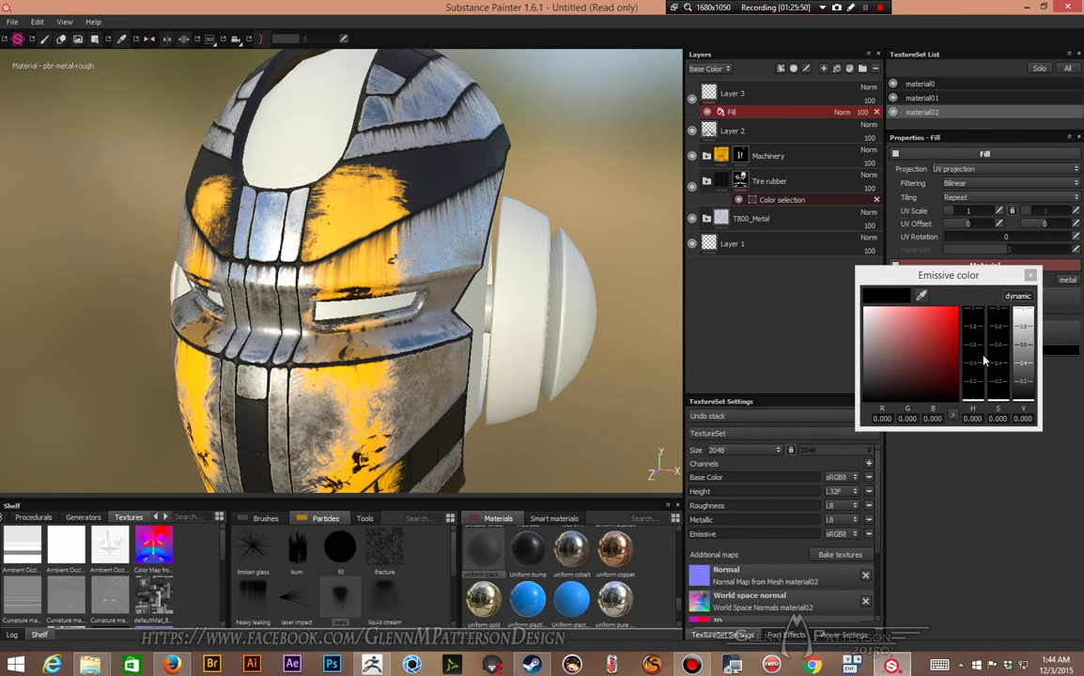
drag(944, 338, 978, 300)
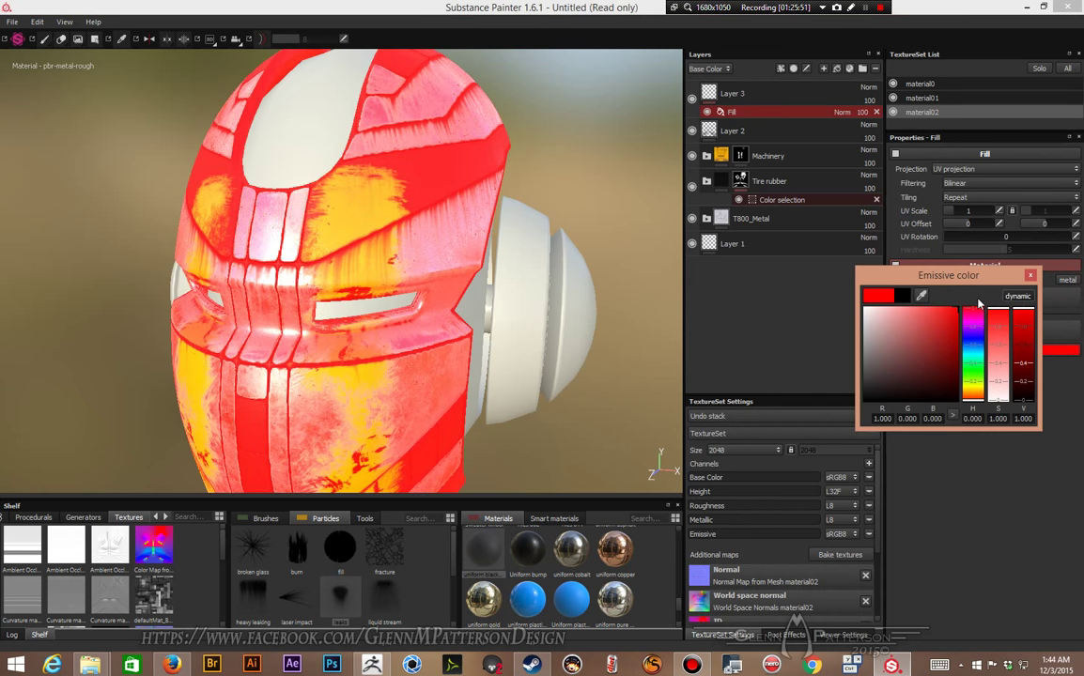
click(972, 358)
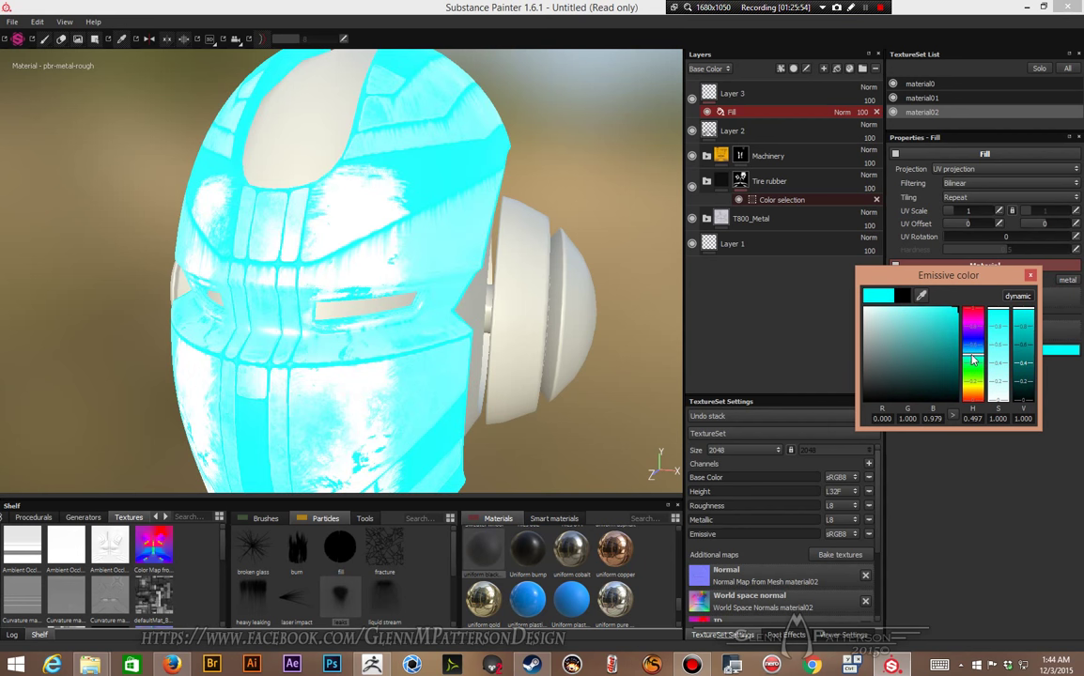
click(1032, 273)
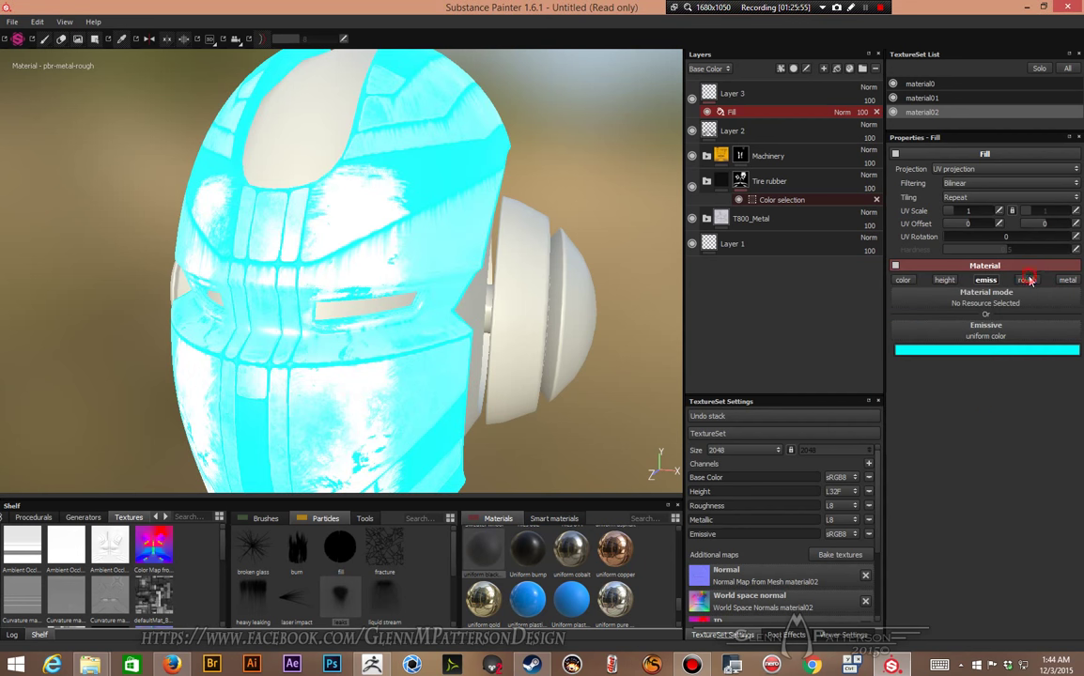
Step: Add a black mask to Layer 3 and choose the default brush for painting around the eye slot
right_click(775, 95)
click(813, 106)
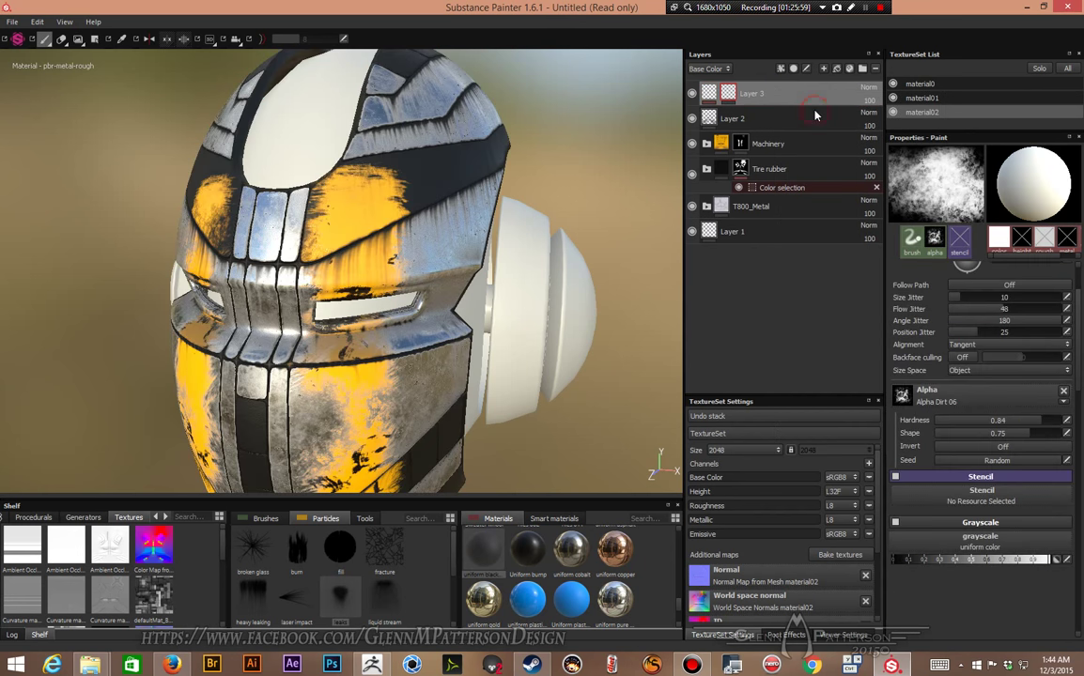
scroll(367, 337, up, 10)
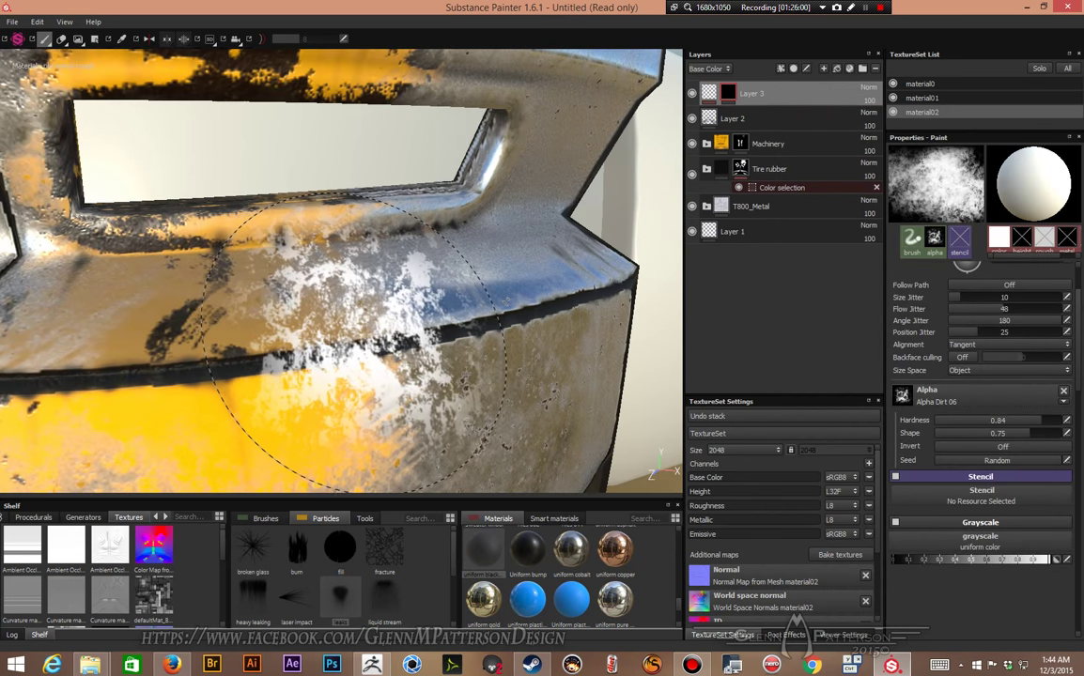
alt+drag(392, 307, 419, 432)
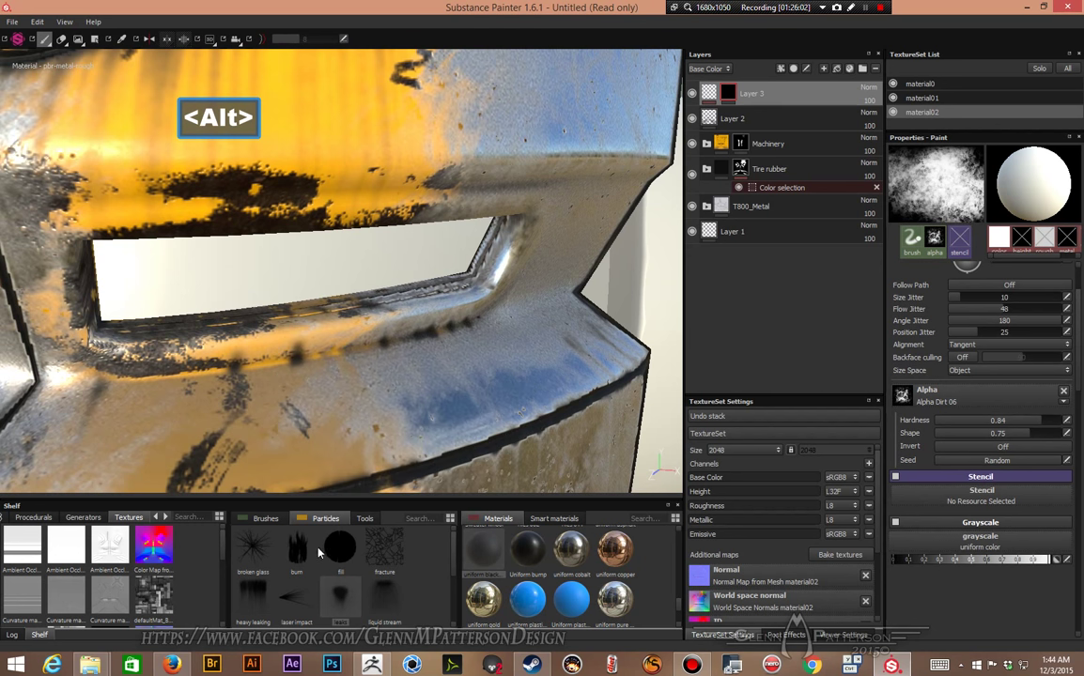
click(266, 518)
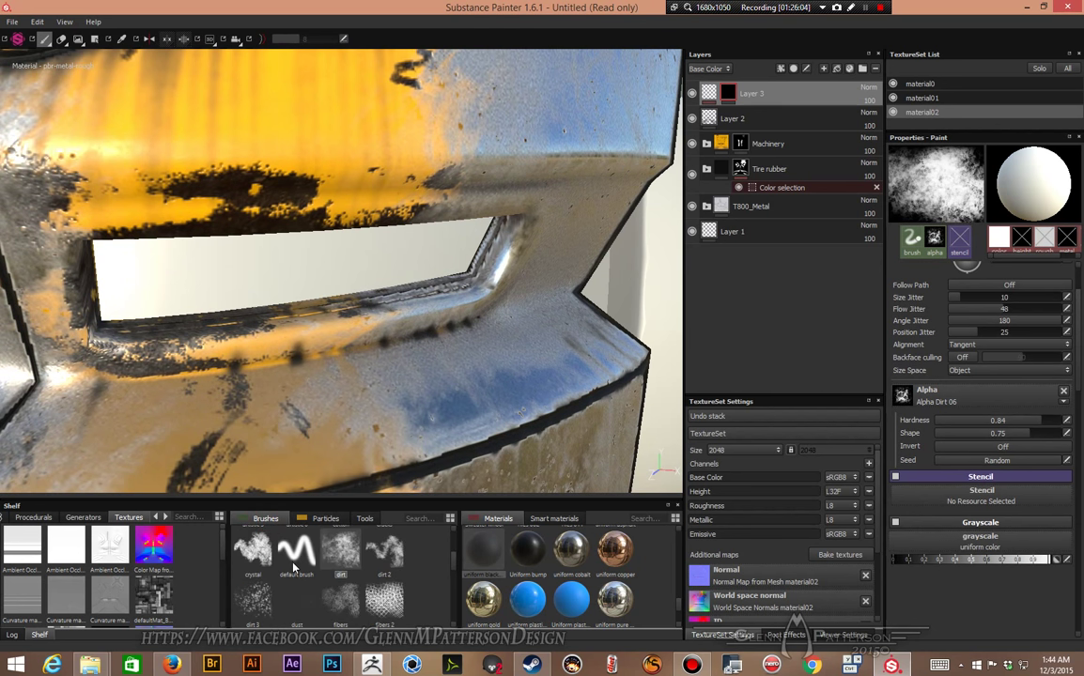
click(296, 556)
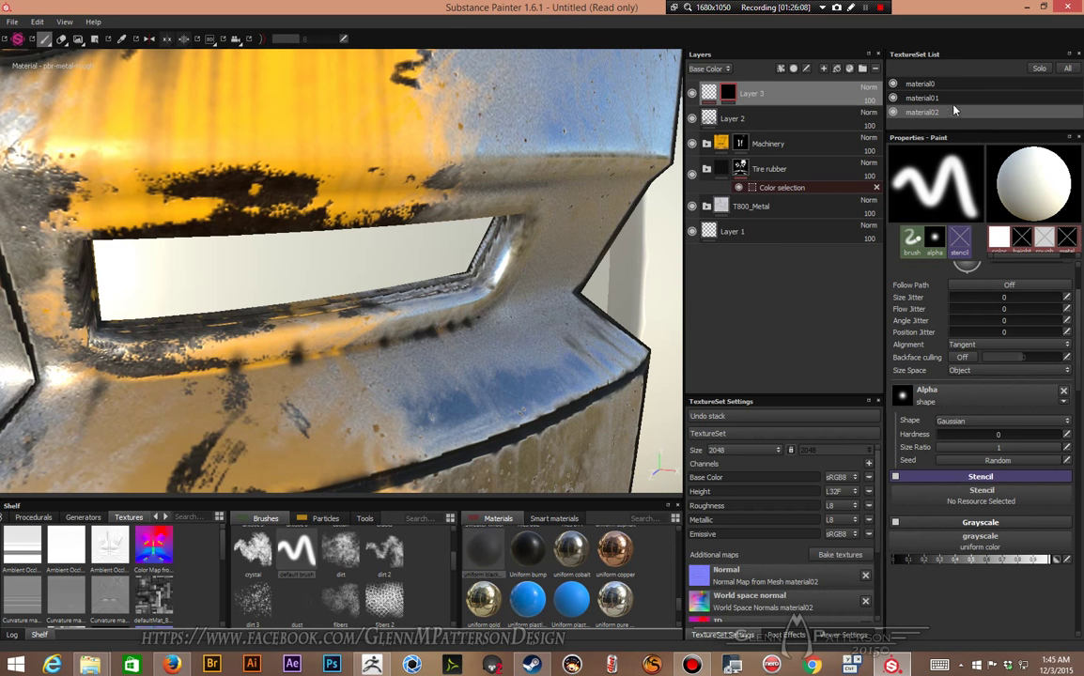
Step: Reveal the cyan glow on the inner rims of both eye slots using Polygon Fill in UV mode, and return to the paint brush
click(96, 40)
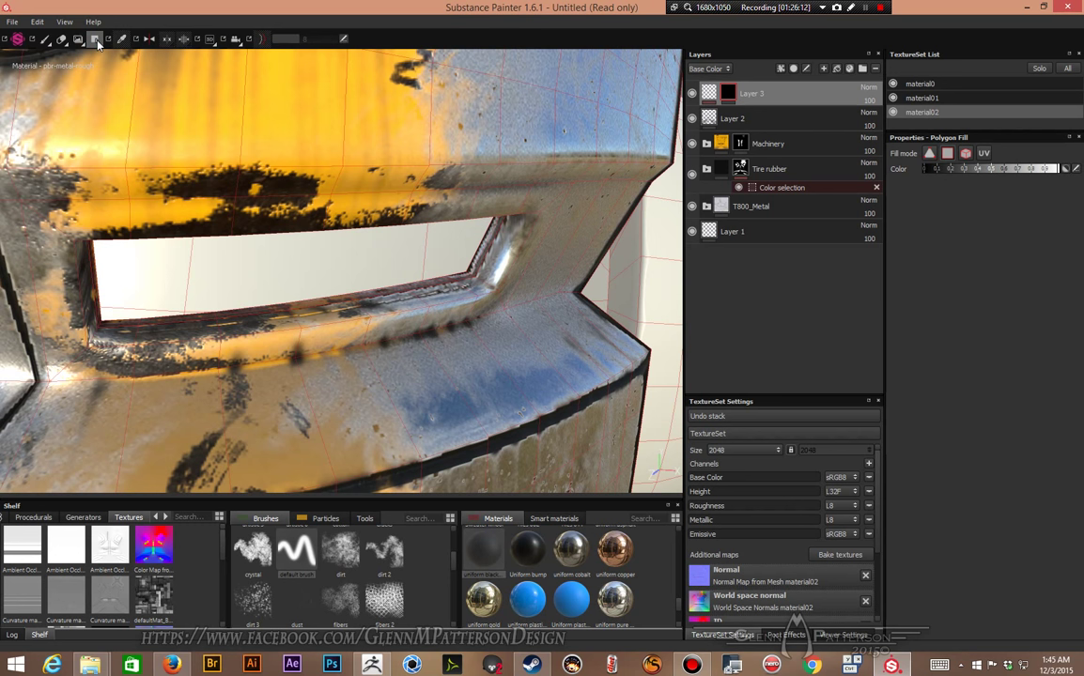
click(983, 154)
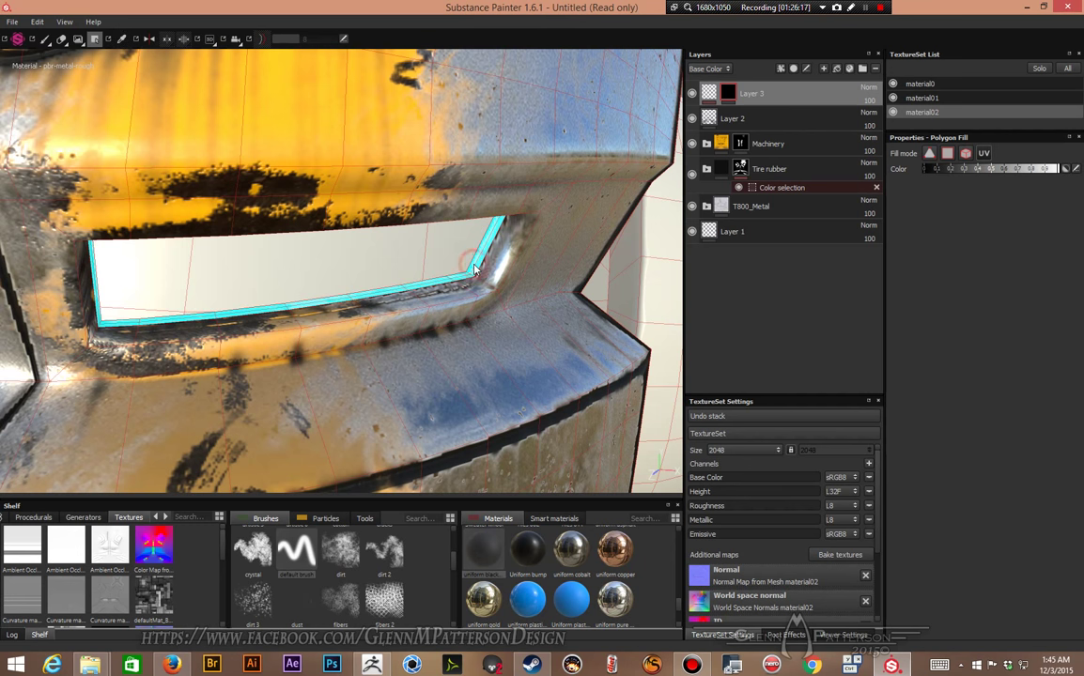
alt+drag(486, 382, 463, 411)
scroll(463, 411, down, 5)
alt+drag(362, 407, 508, 394)
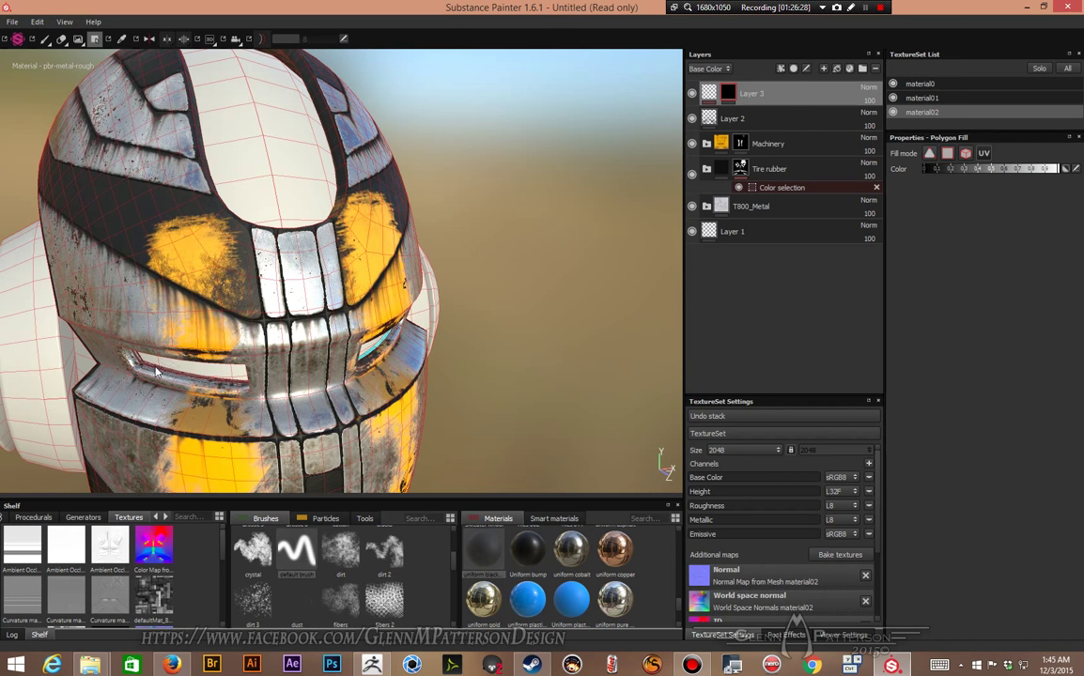
click(156, 368)
alt+drag(447, 398, 369, 342)
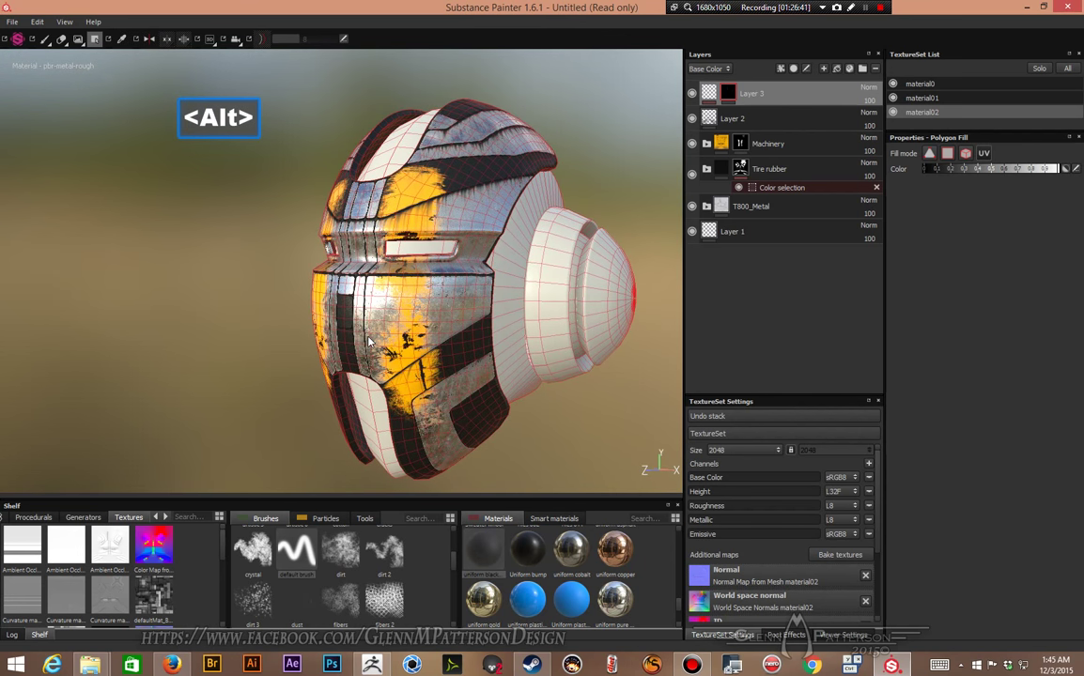
click(45, 38)
alt+drag(239, 217, 352, 299)
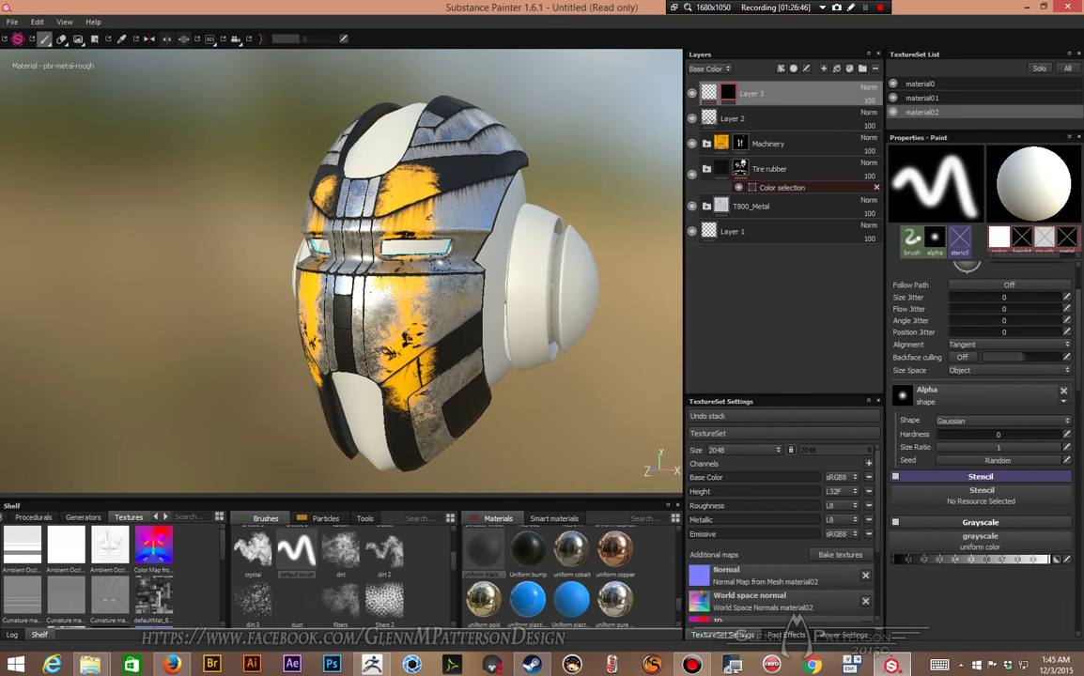
Step: Switch to the material01 texture set, toggle its visibility to identify the part, and isolate the inner head shell
click(958, 101)
click(892, 99)
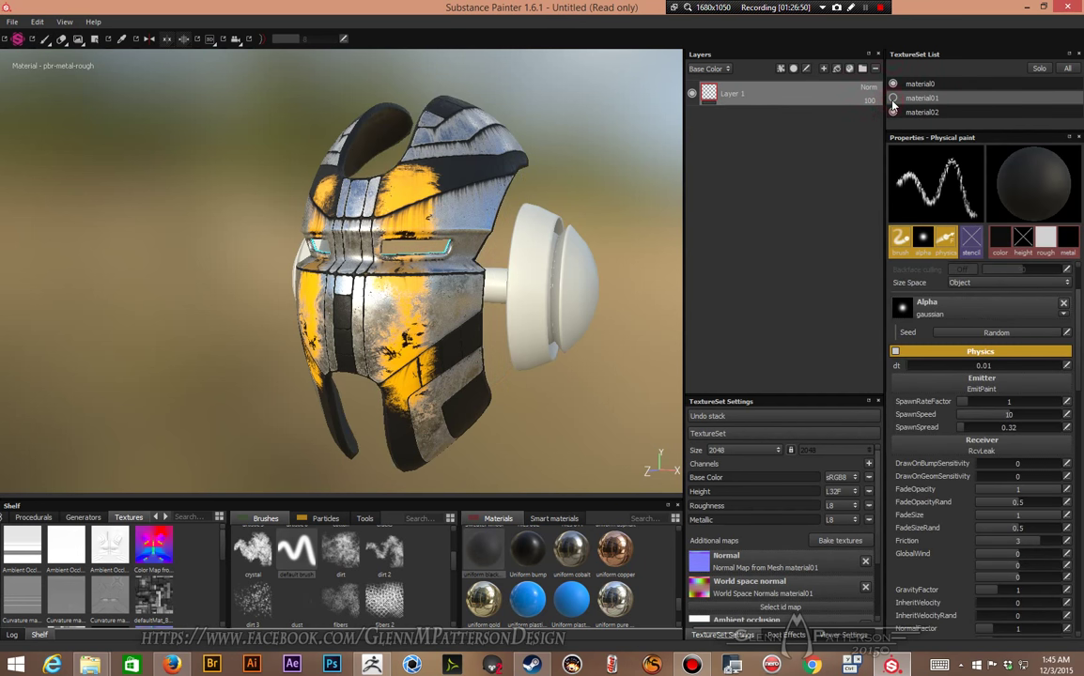
click(892, 100)
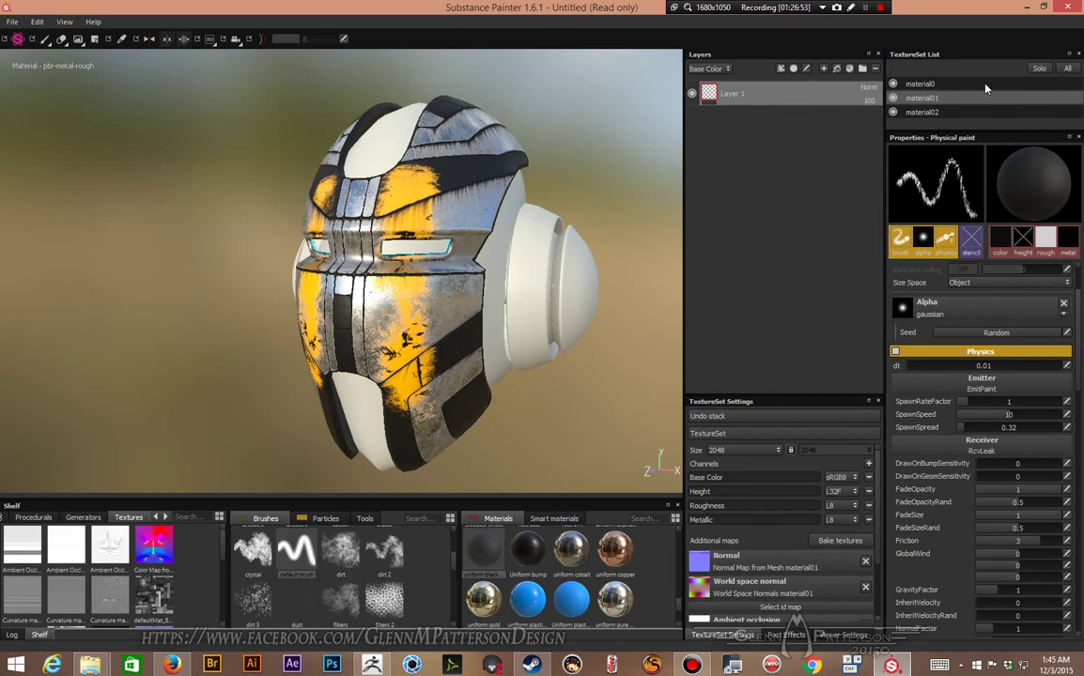
click(1038, 69)
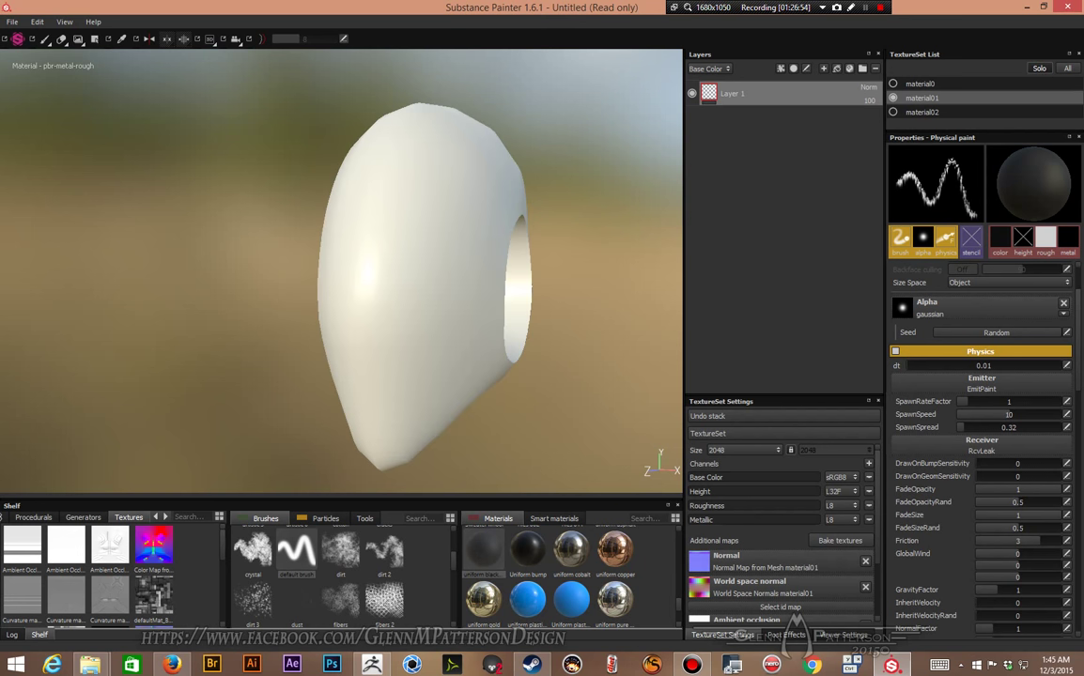
alt+drag(389, 350, 498, 442)
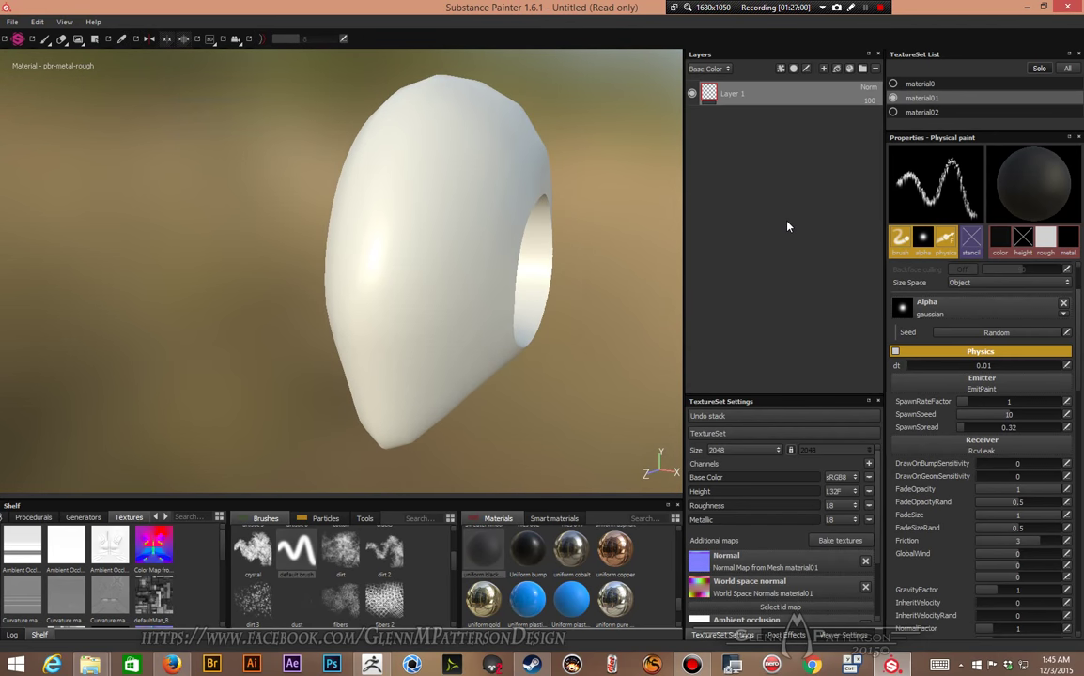
Step: Add a layer folder to material01 and name it GreebleMaterial
click(863, 73)
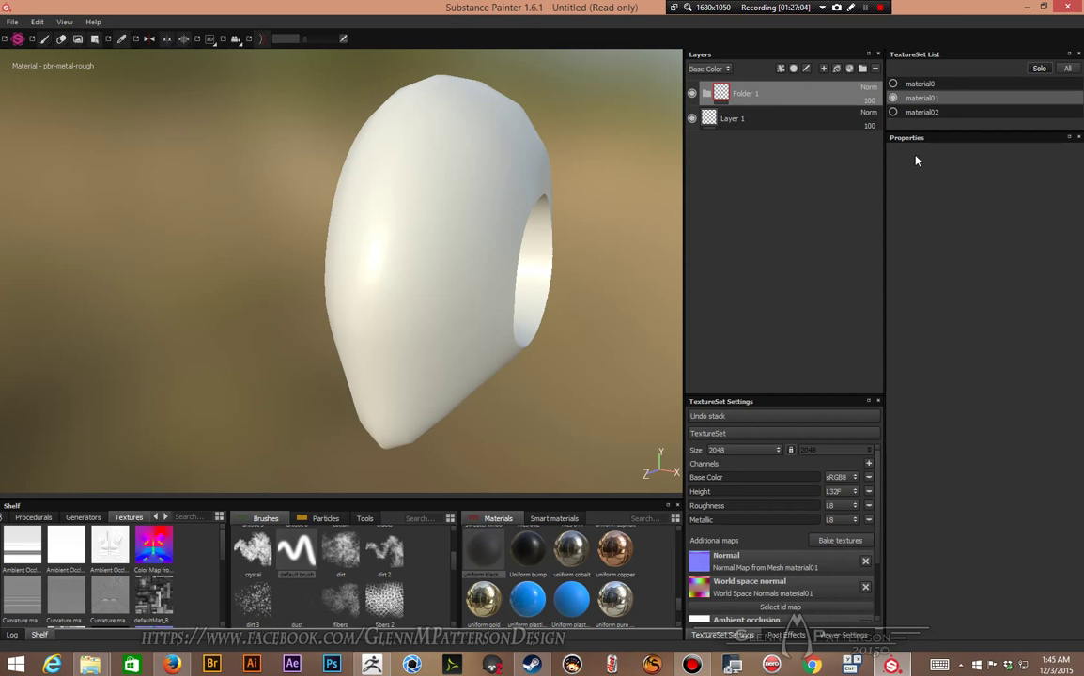
double_click(750, 96)
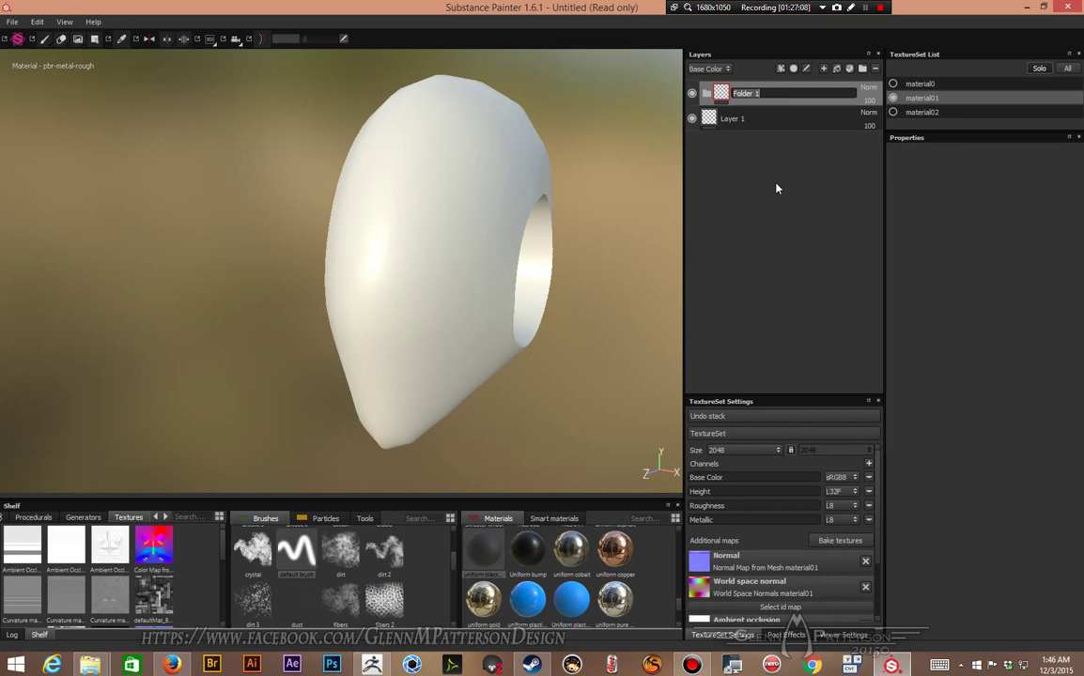
text(Gree)
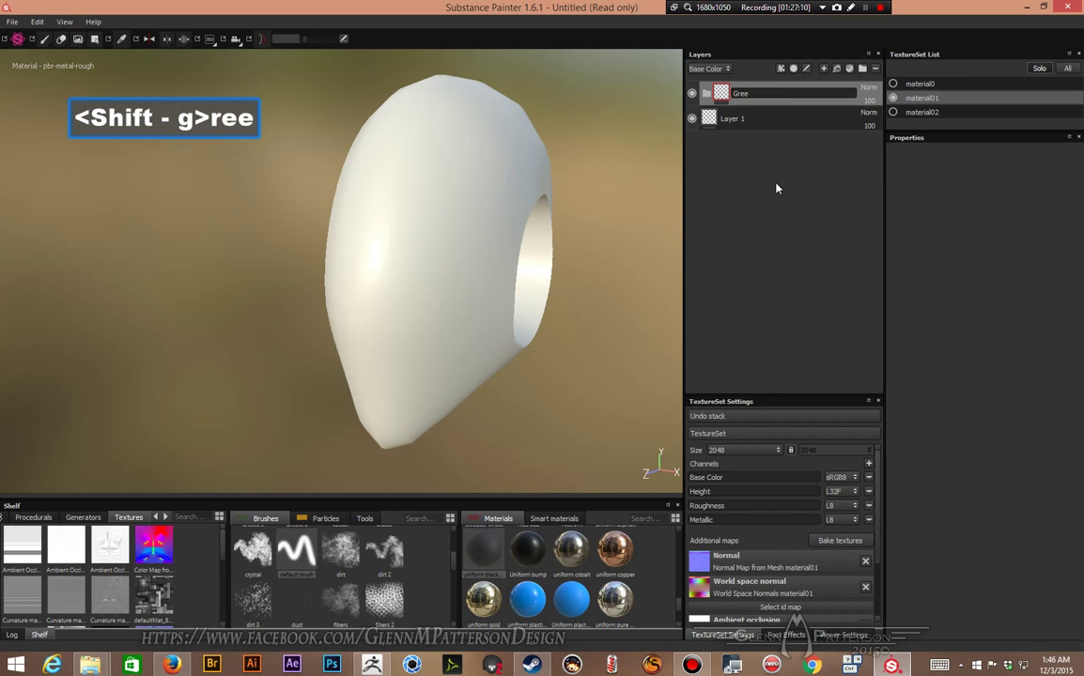
text(ble)
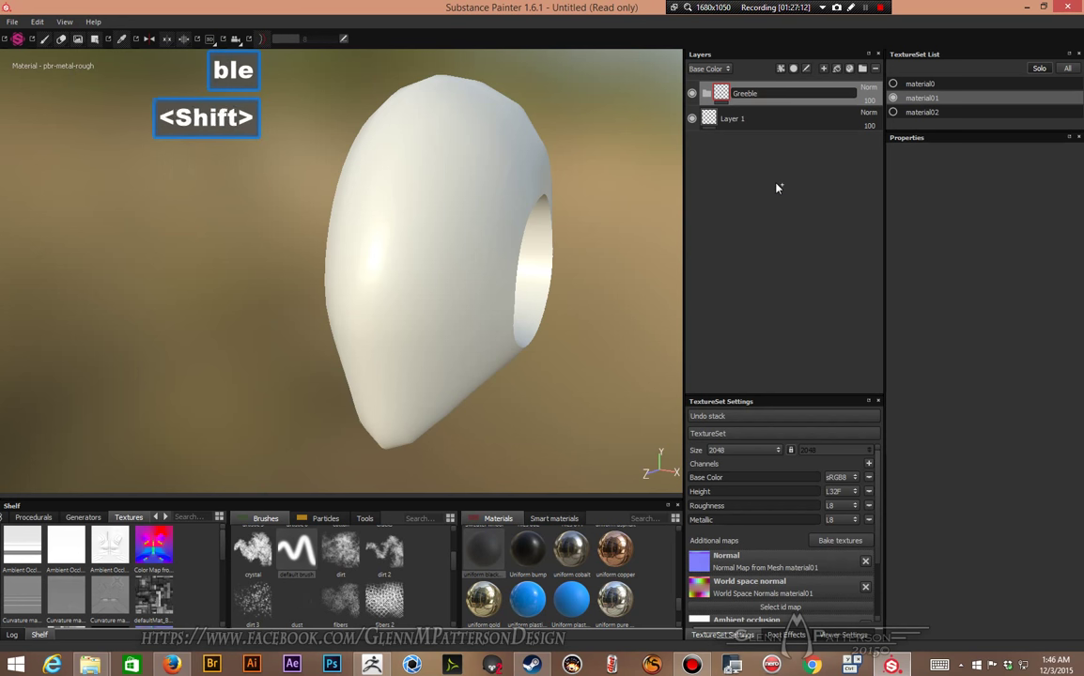
text(Material)
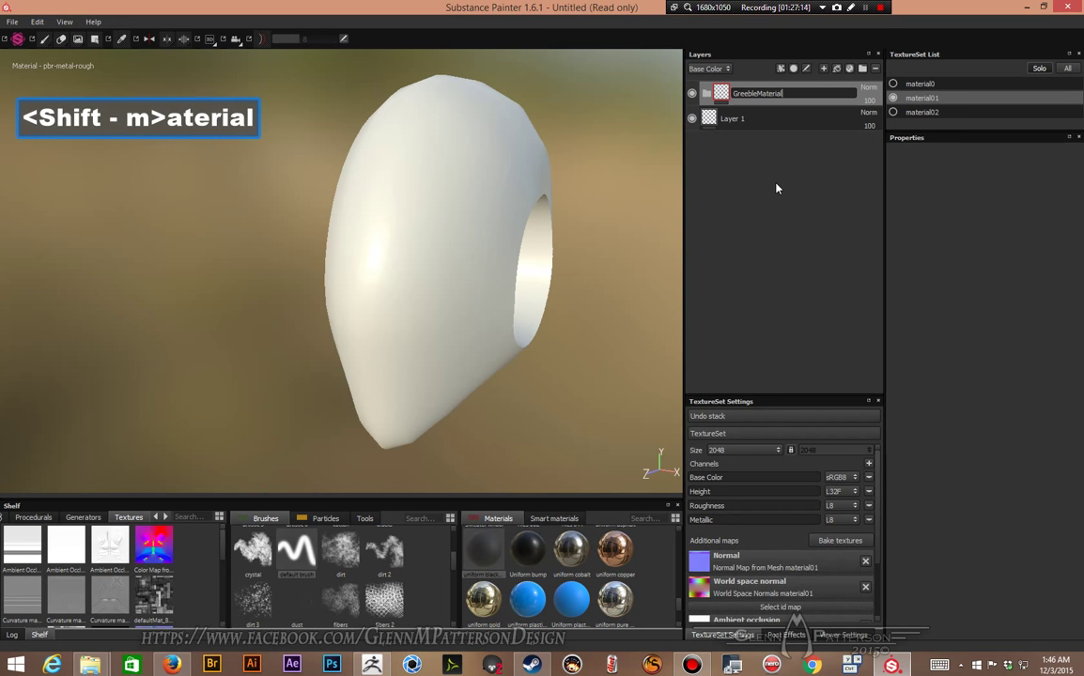
key(Return)
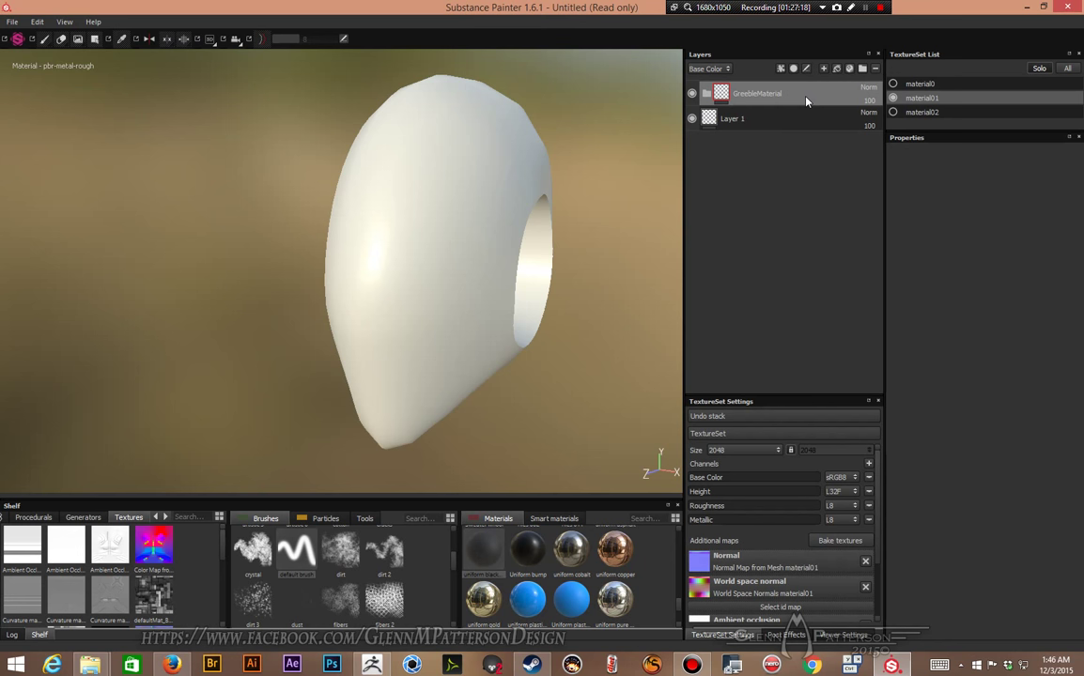
Step: Place Layer 1 inside the GreebleMaterial folder and bring up its mask and effect options
click(800, 128)
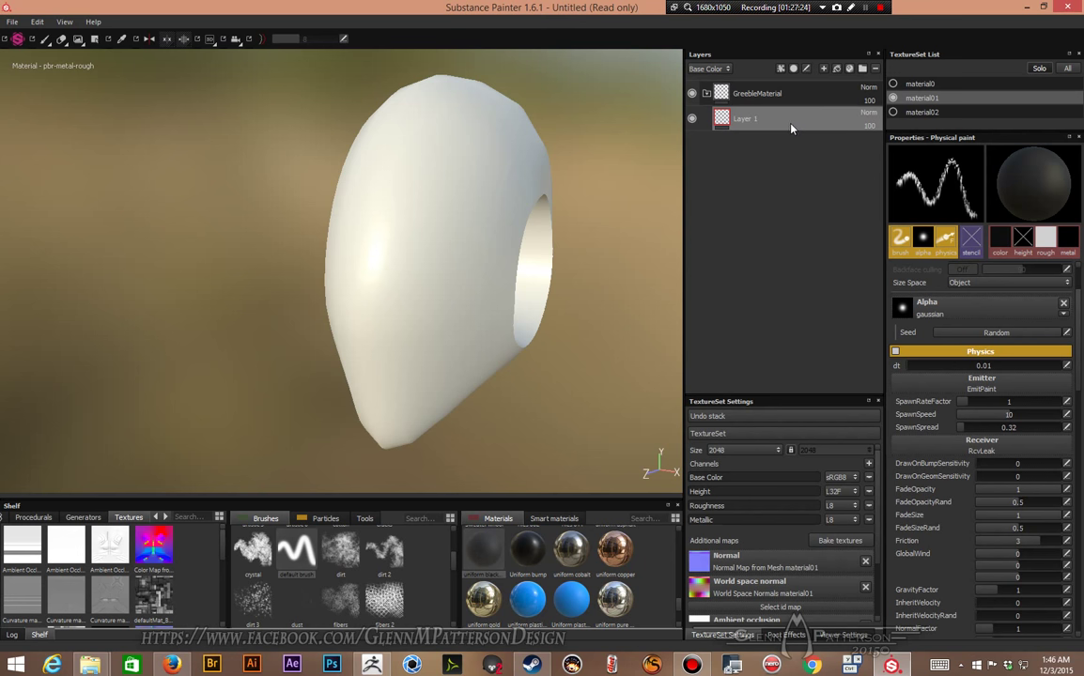
right_click(791, 128)
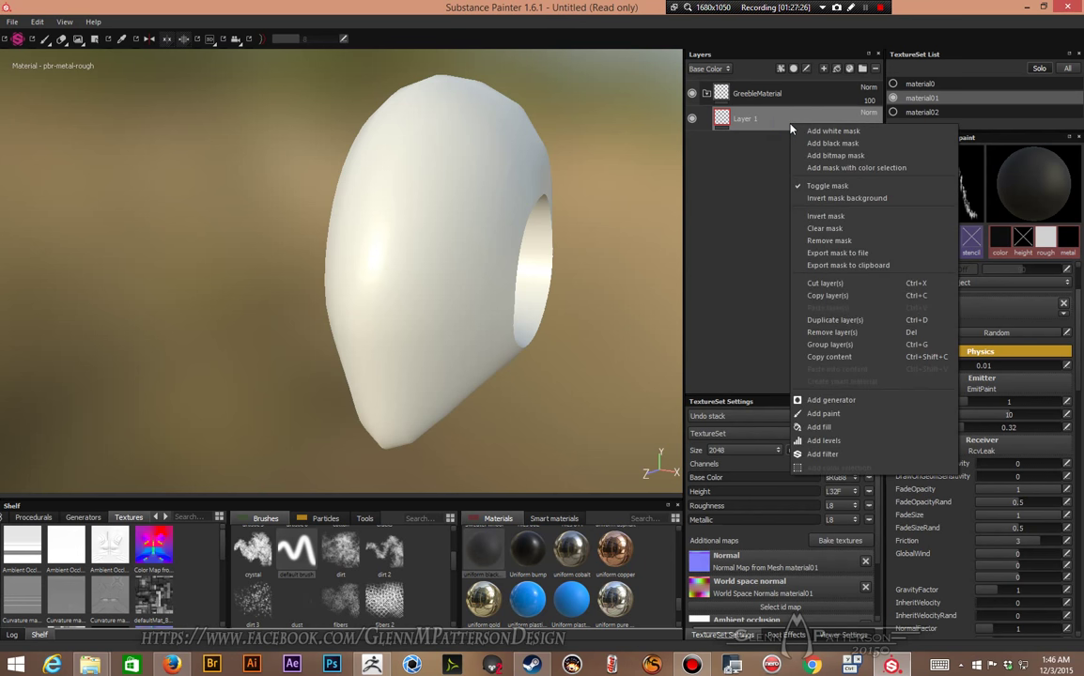
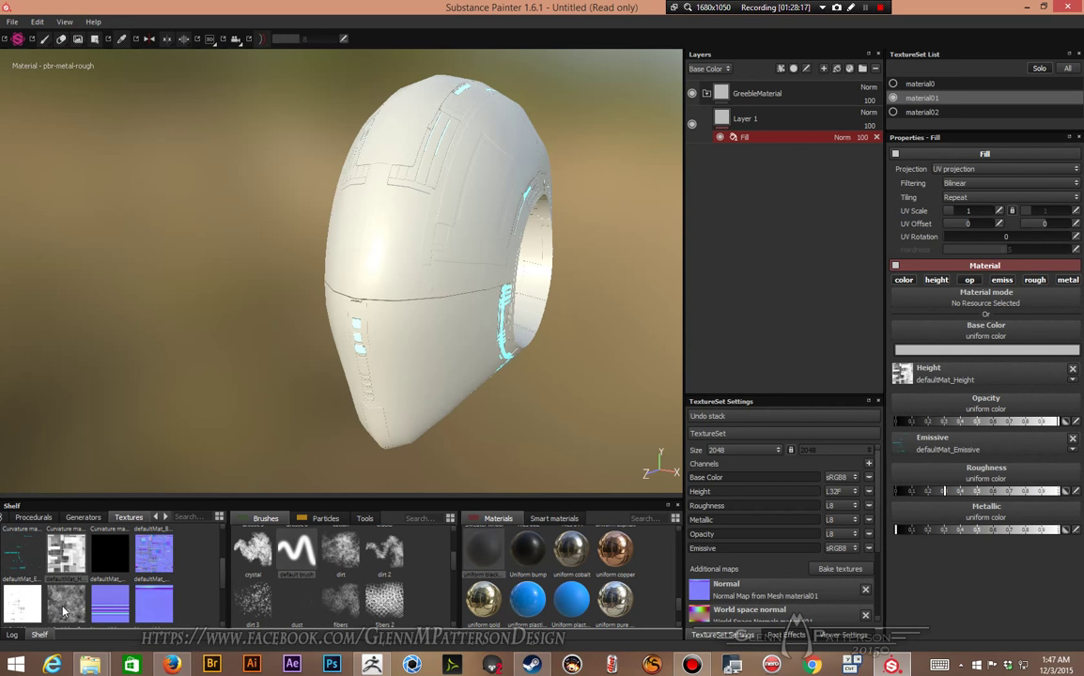
Step: Assign the defaultMat Roughness, Opacity, Base_Color and Metallic textures to the matching channels of Layer 1's Fill effect
drag(64, 612, 939, 478)
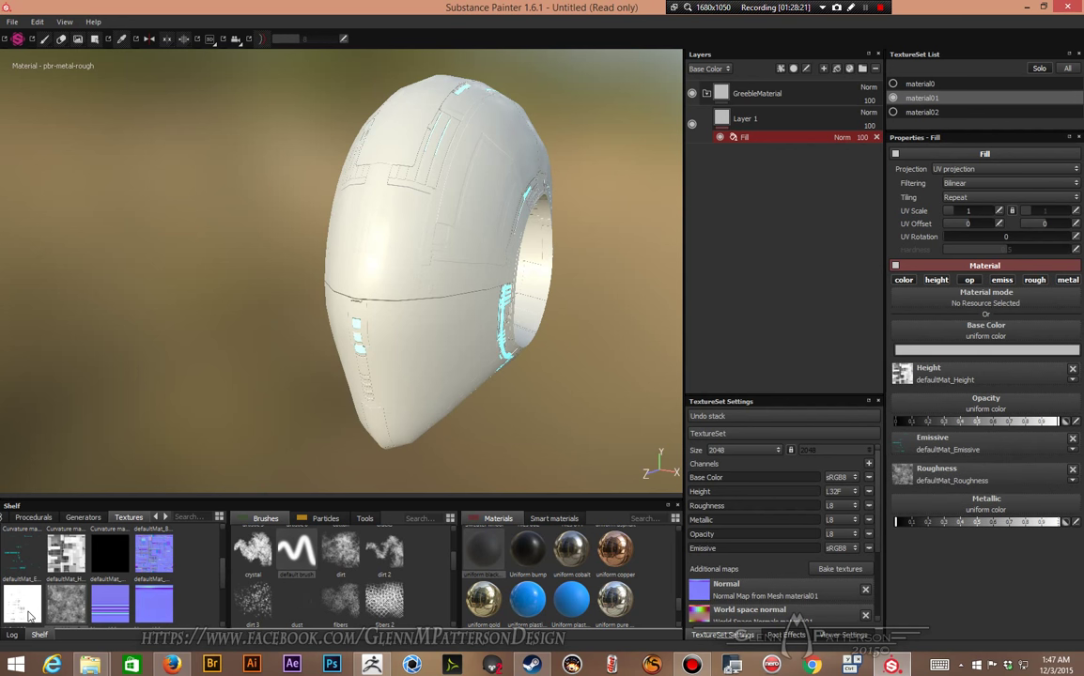
drag(25, 615, 955, 411)
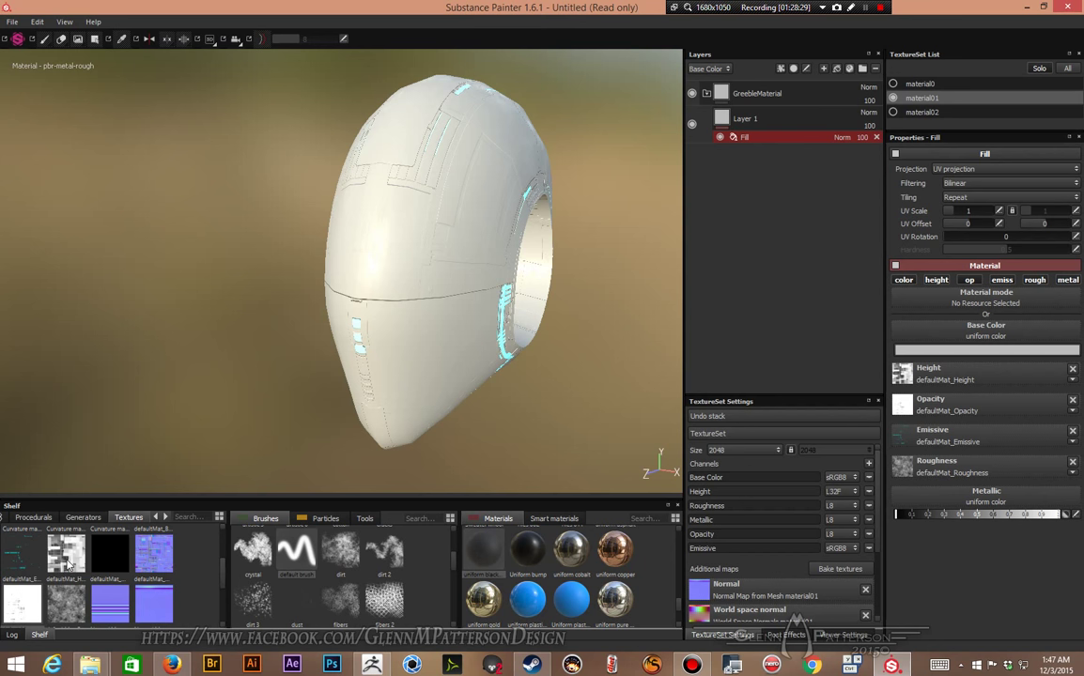
scroll(70, 564, up, 1)
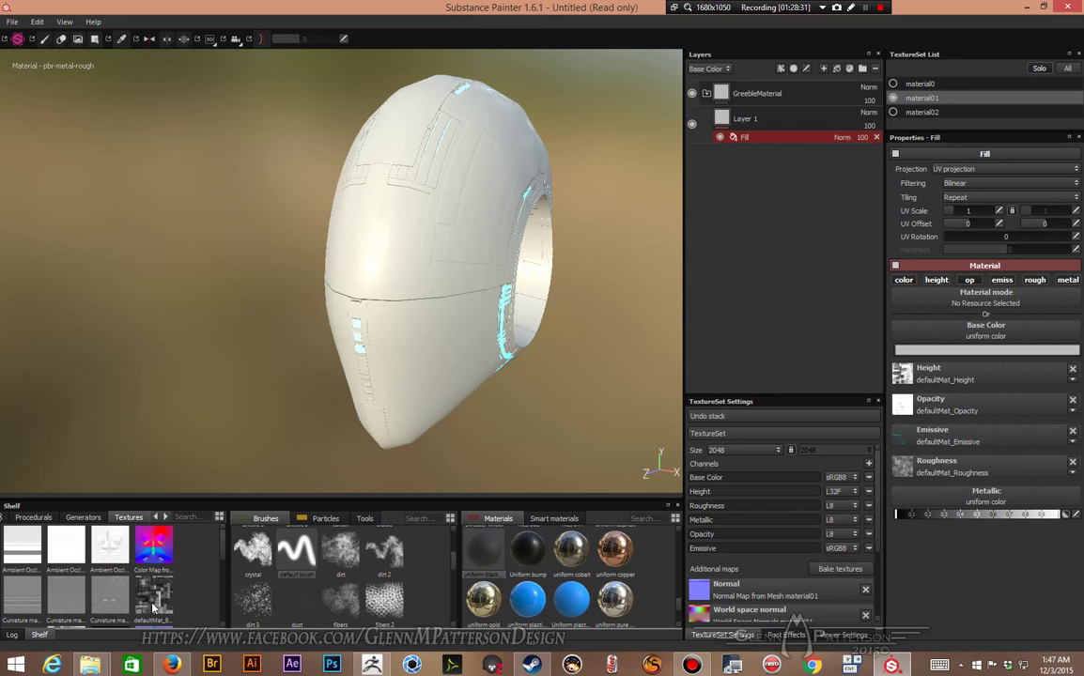
drag(153, 608, 971, 333)
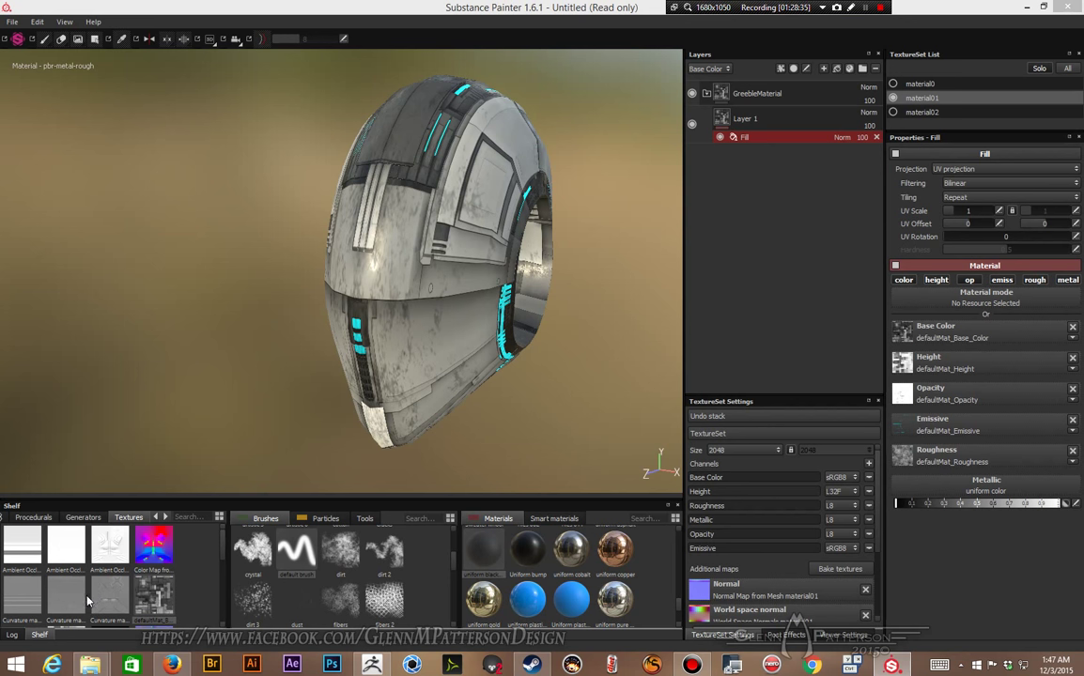
drag(221, 553, 220, 579)
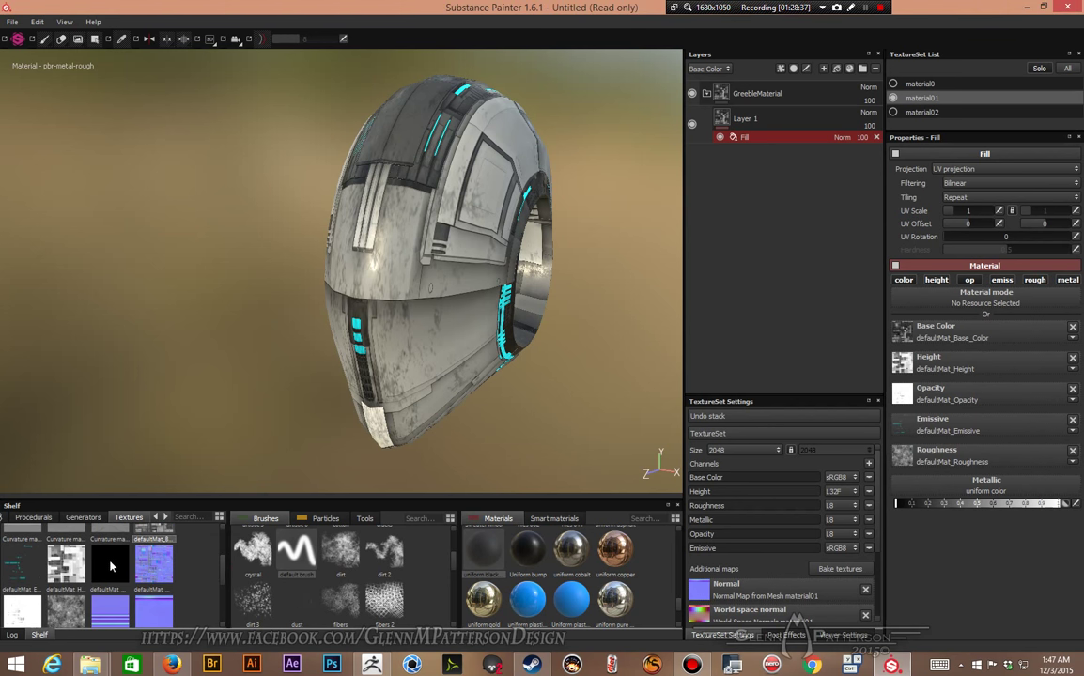
drag(108, 567, 968, 489)
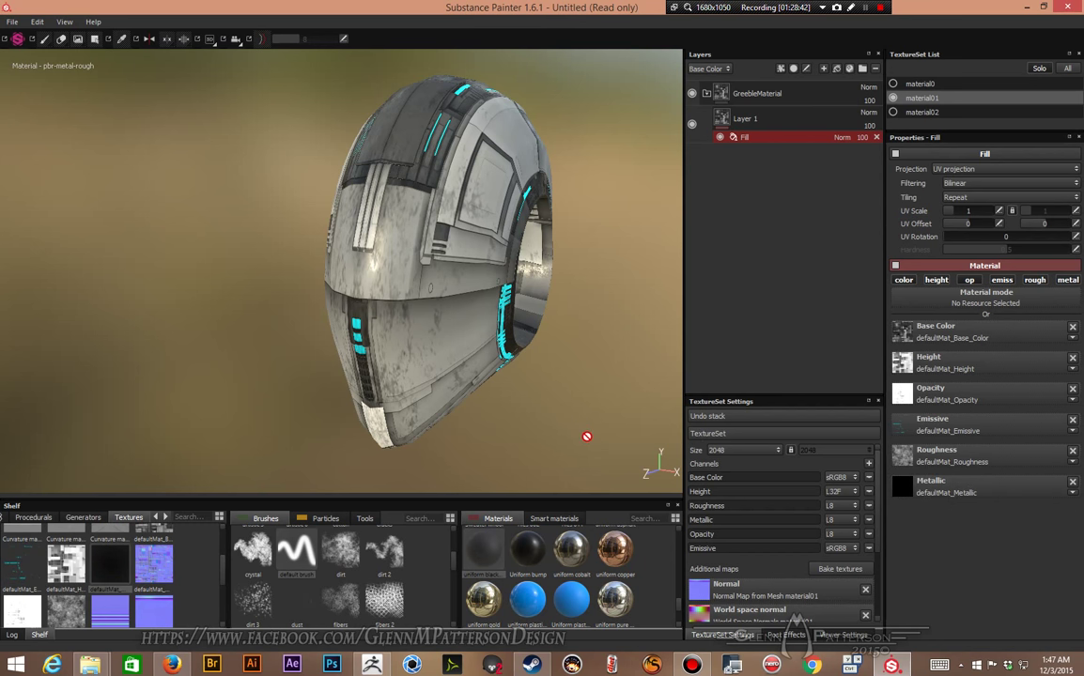
alt+drag(567, 426, 672, 238)
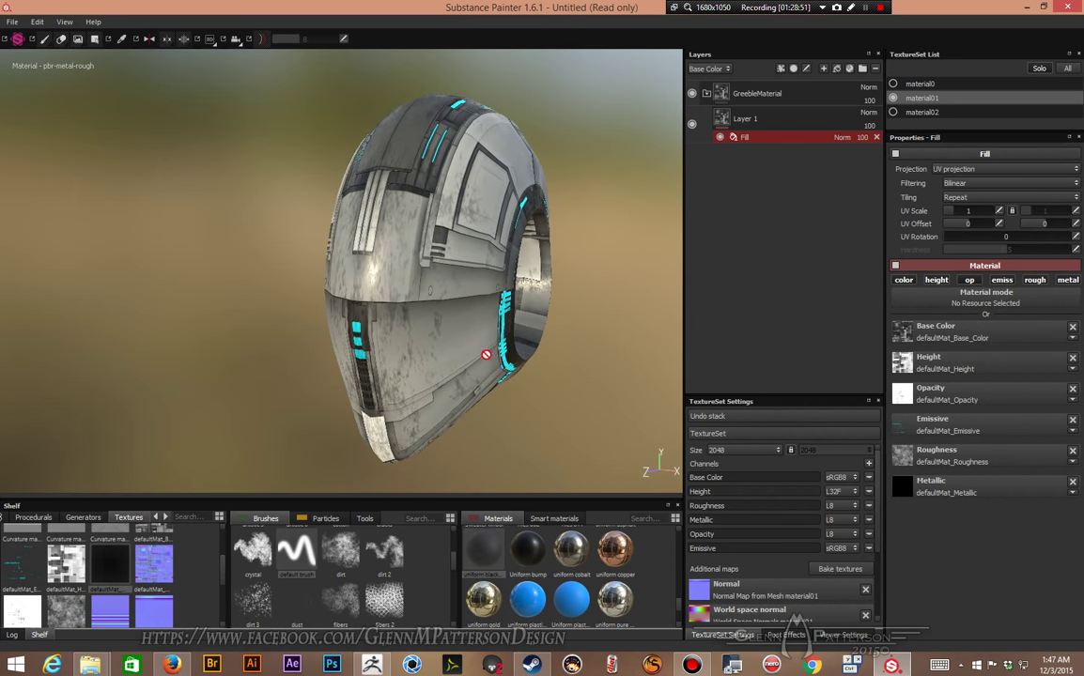
mouse_move(537, 425)
alt+mouse_down()
mouse_move(581, 428)
mouse_move(521, 421)
alt+mouse_up()
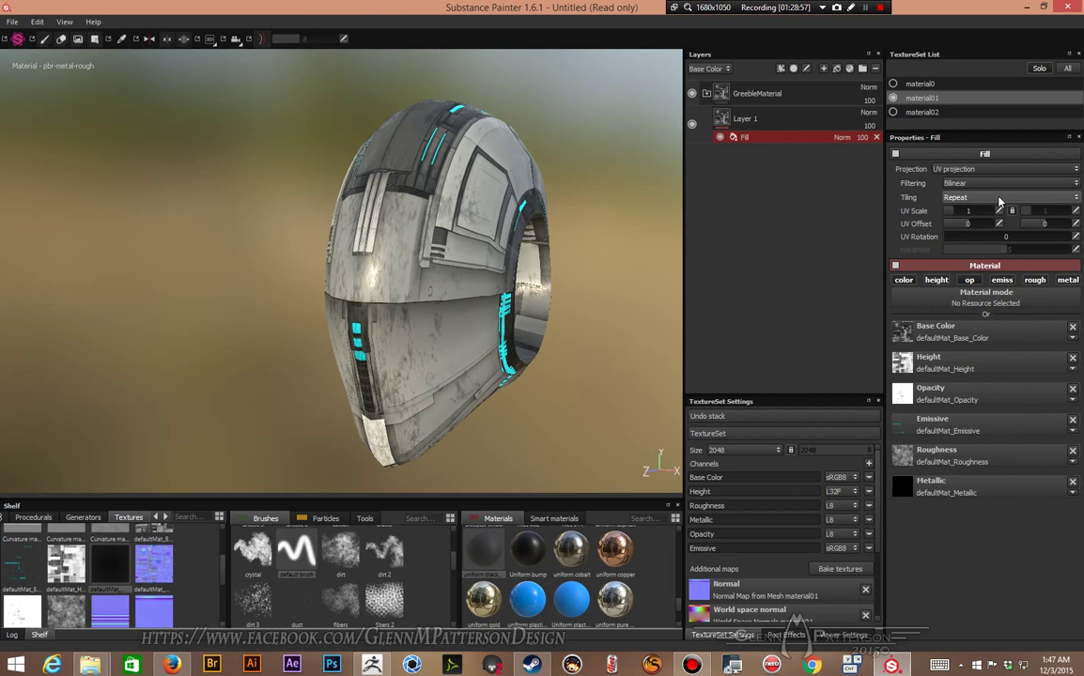
Step: Collapse the GreebleMaterial folder and create a smart material from it
click(706, 93)
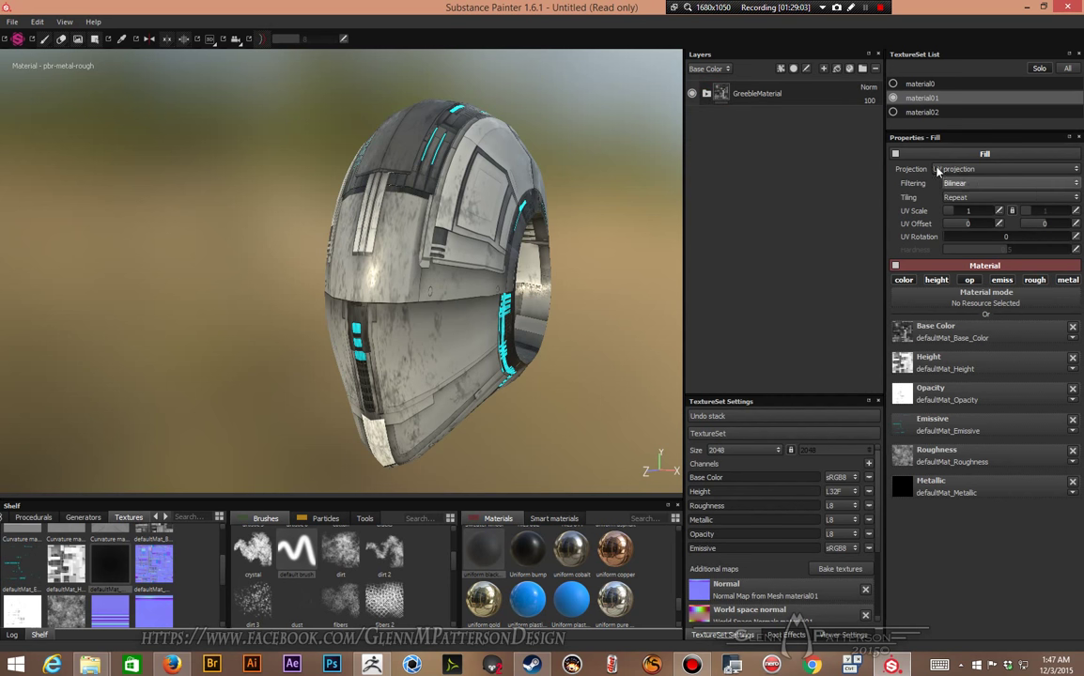
right_click(807, 98)
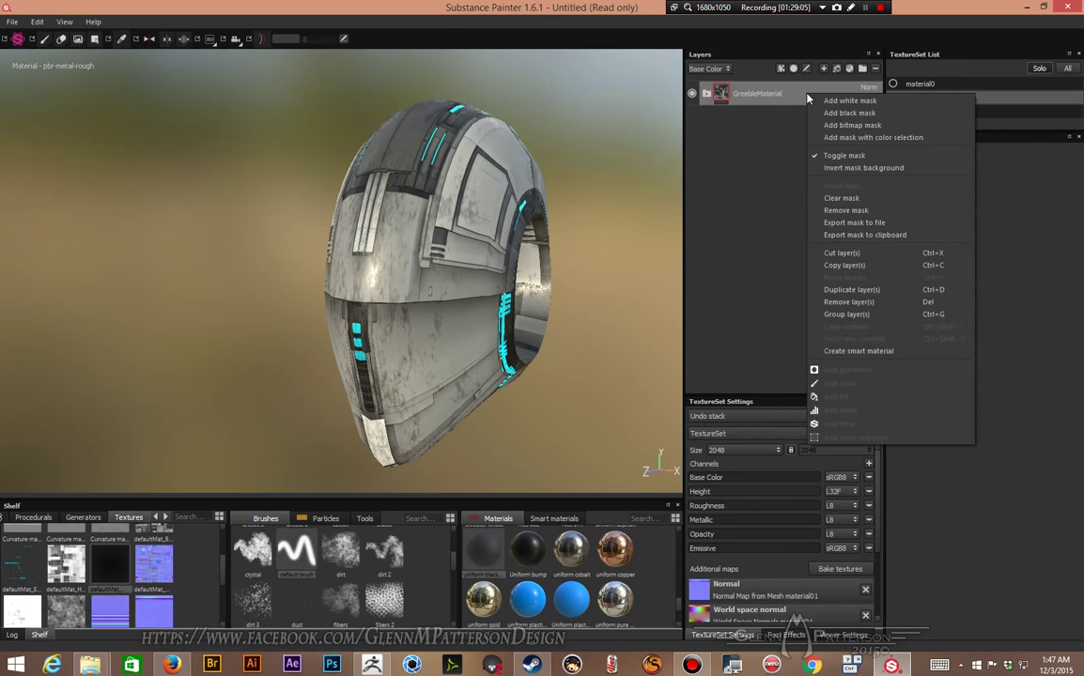
click(855, 351)
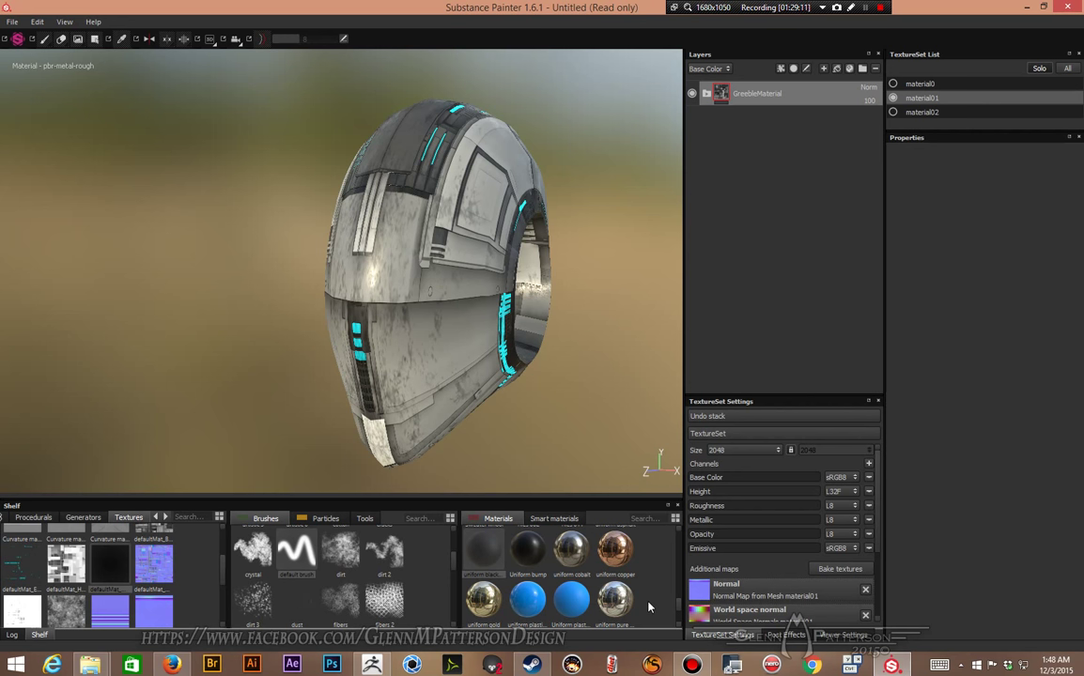
Step: Look through the material and smart material libraries for the saved GreebleMaterial and check its preview
scroll(648, 607, up, 5)
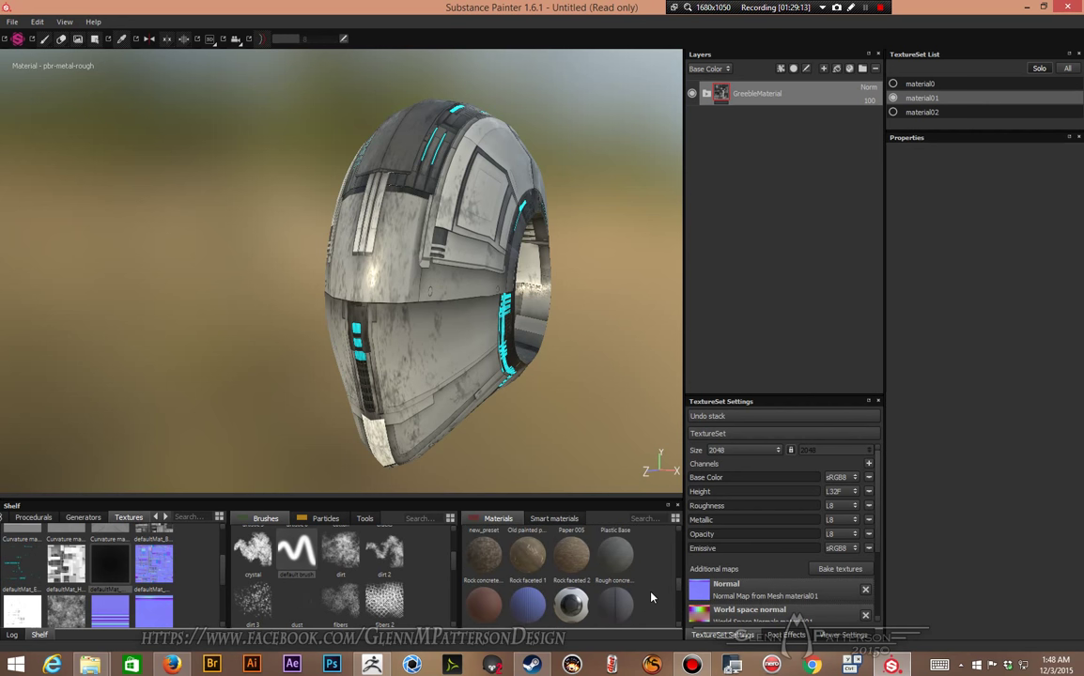
scroll(651, 597, down, 2)
scroll(648, 596, down, 3)
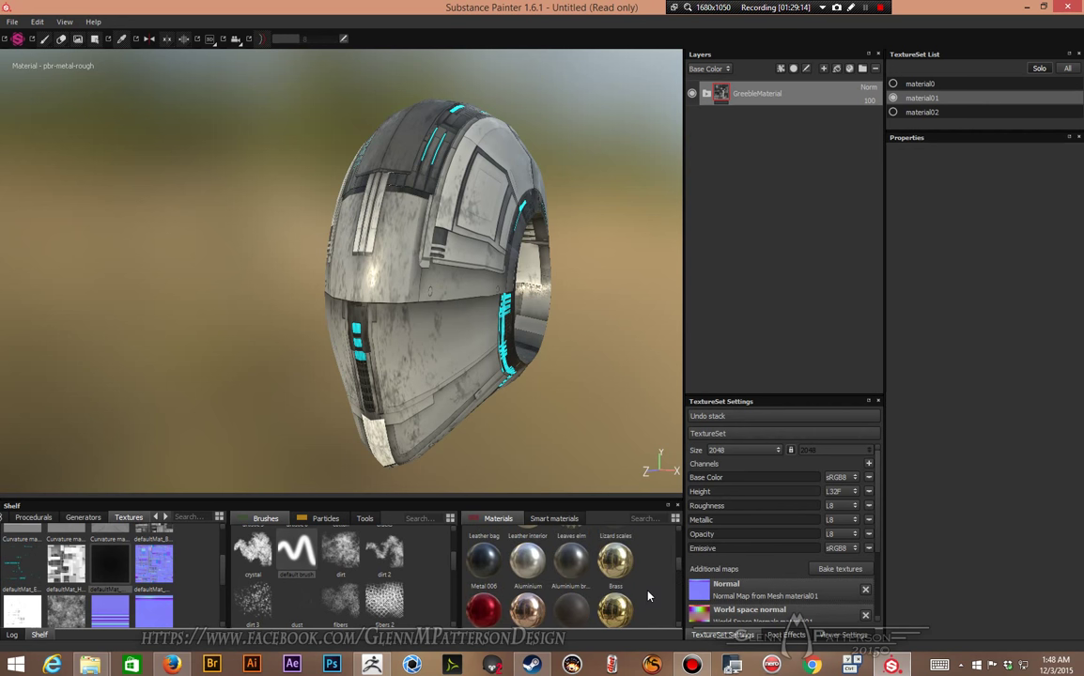
scroll(651, 595, down, 1)
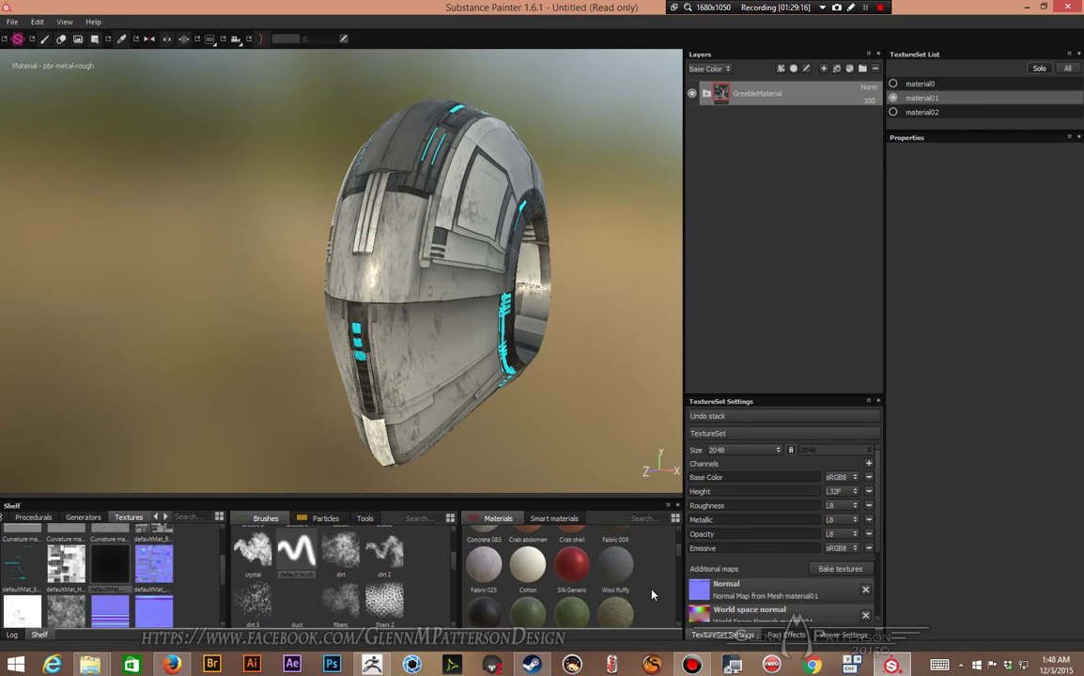
scroll(651, 594, down, 3)
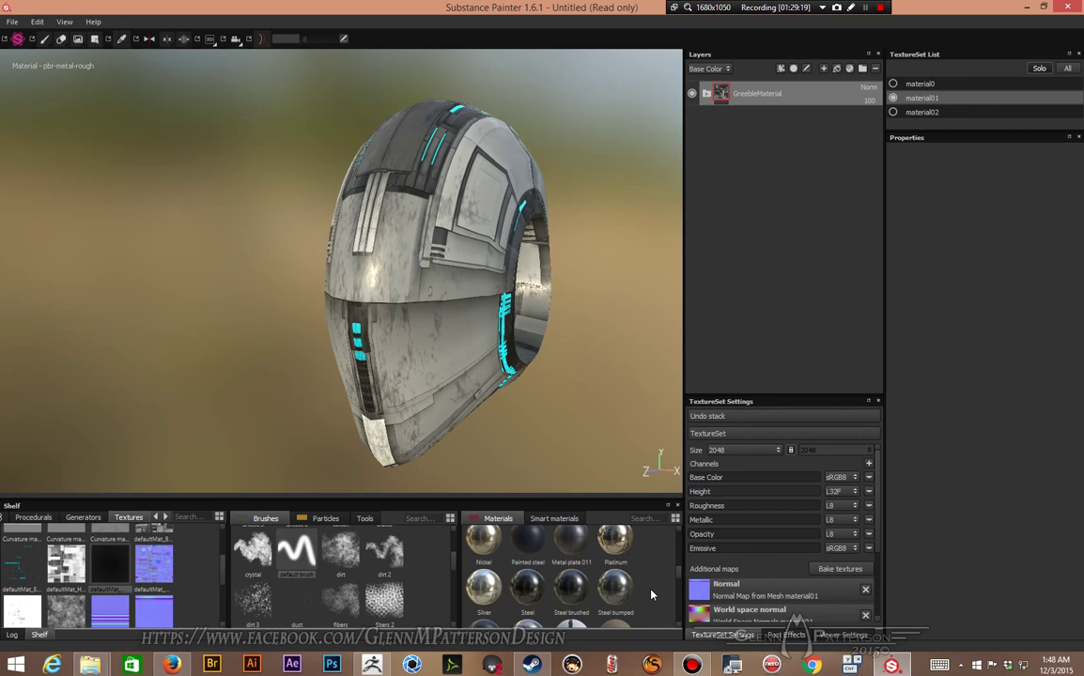
scroll(651, 595, up, 3)
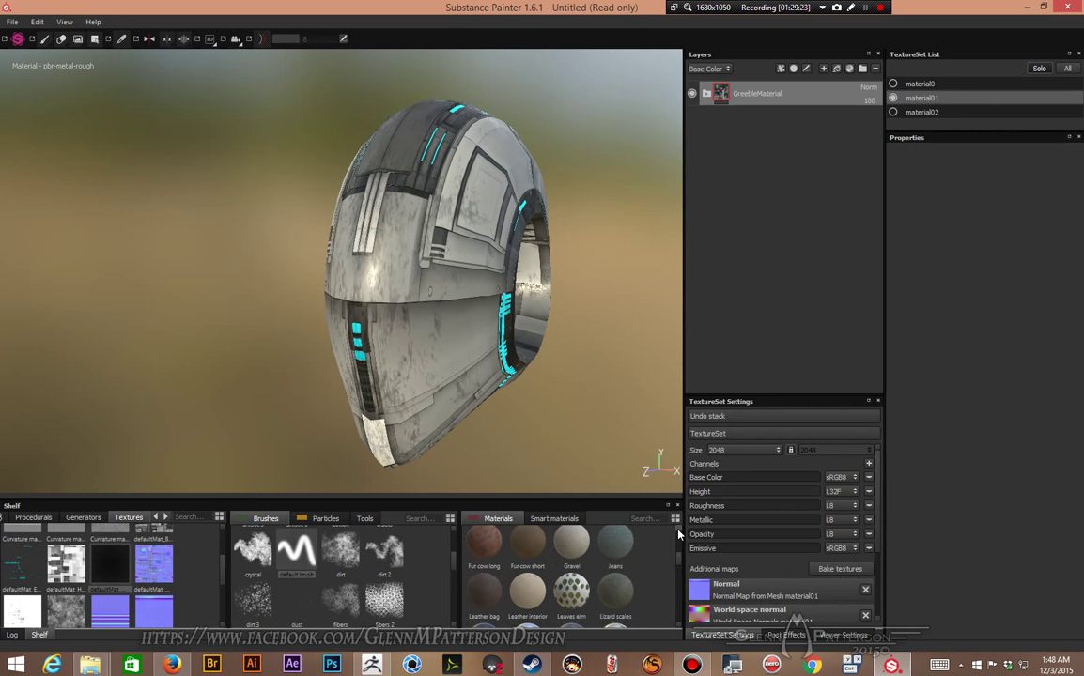
scroll(639, 595, up, 3)
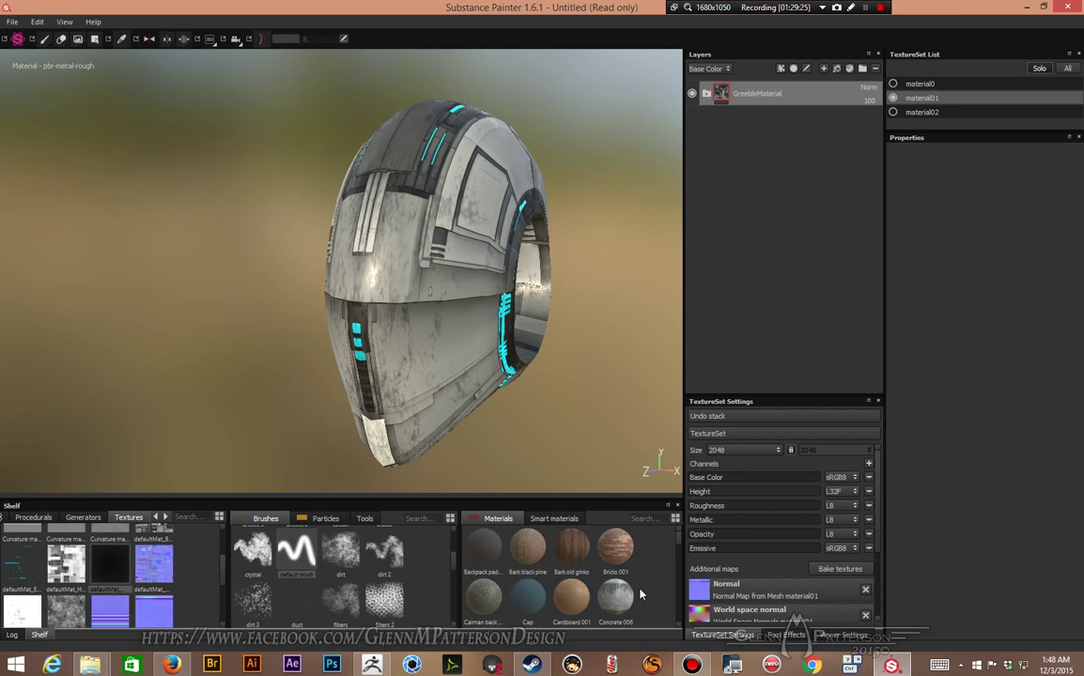
click(552, 519)
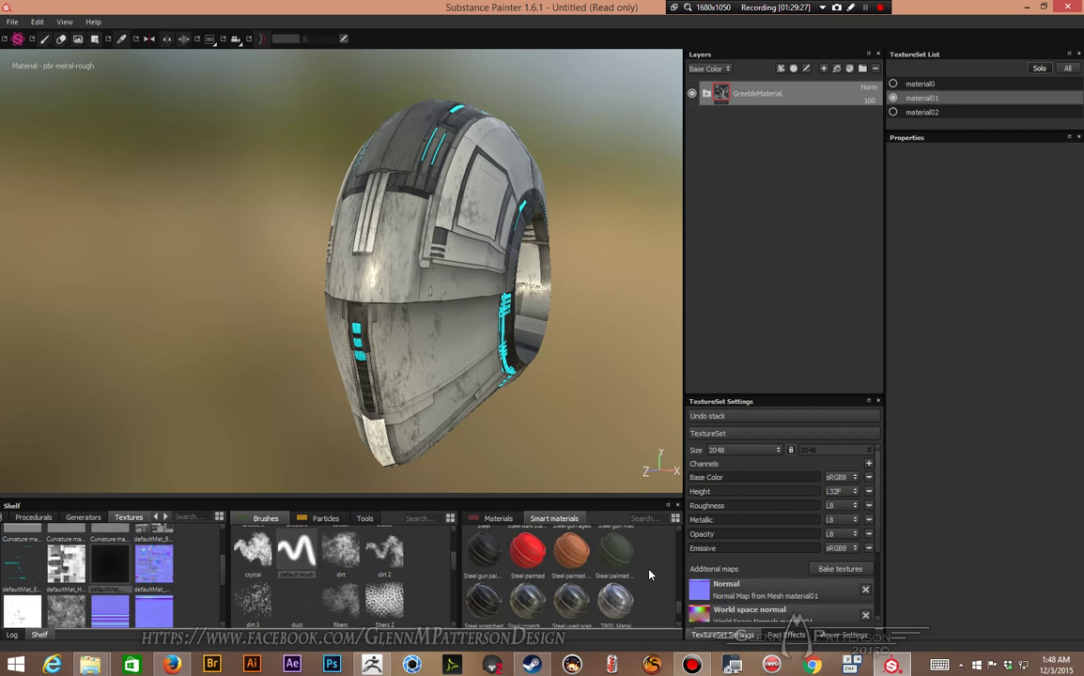
scroll(647, 577, up, 10)
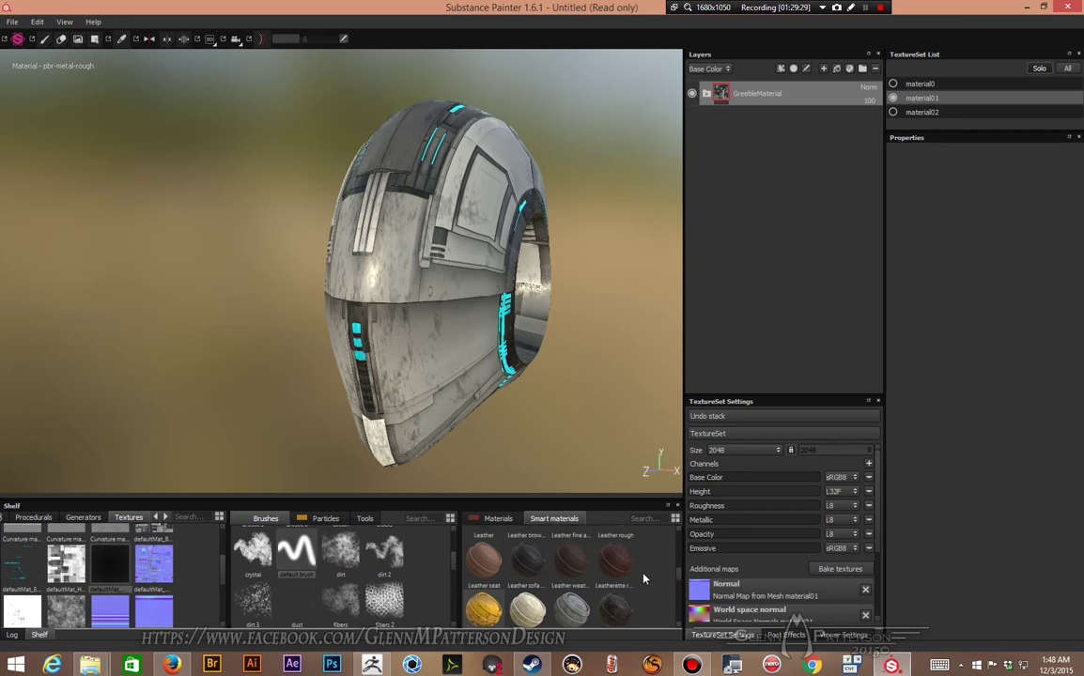
scroll(644, 579, up, 2)
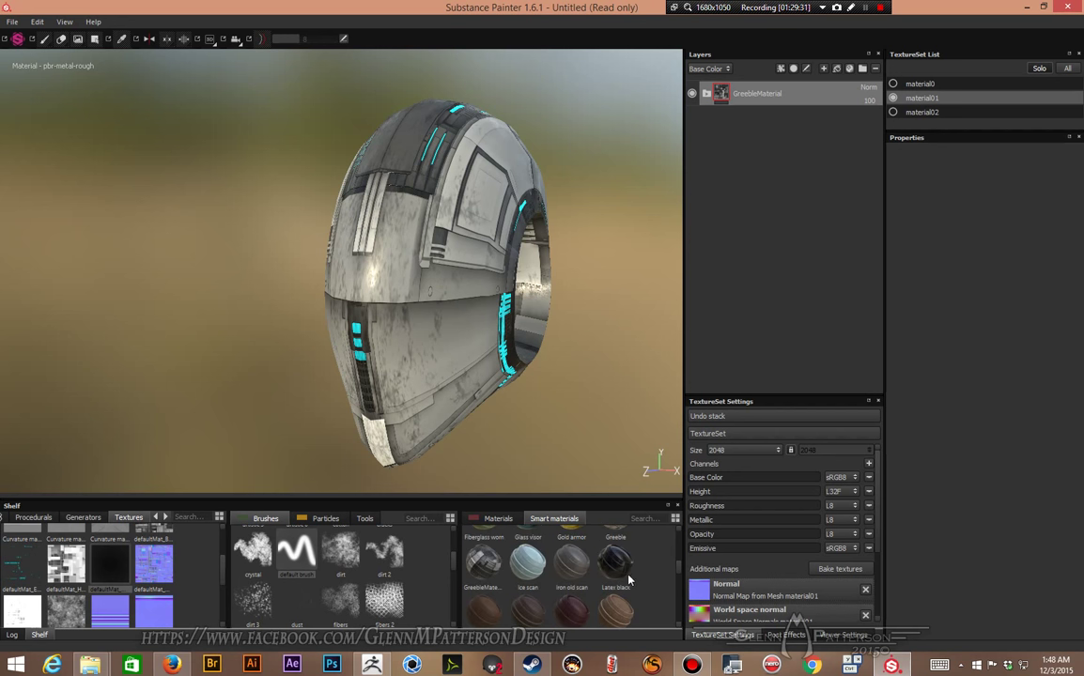
mouse_move(482, 575)
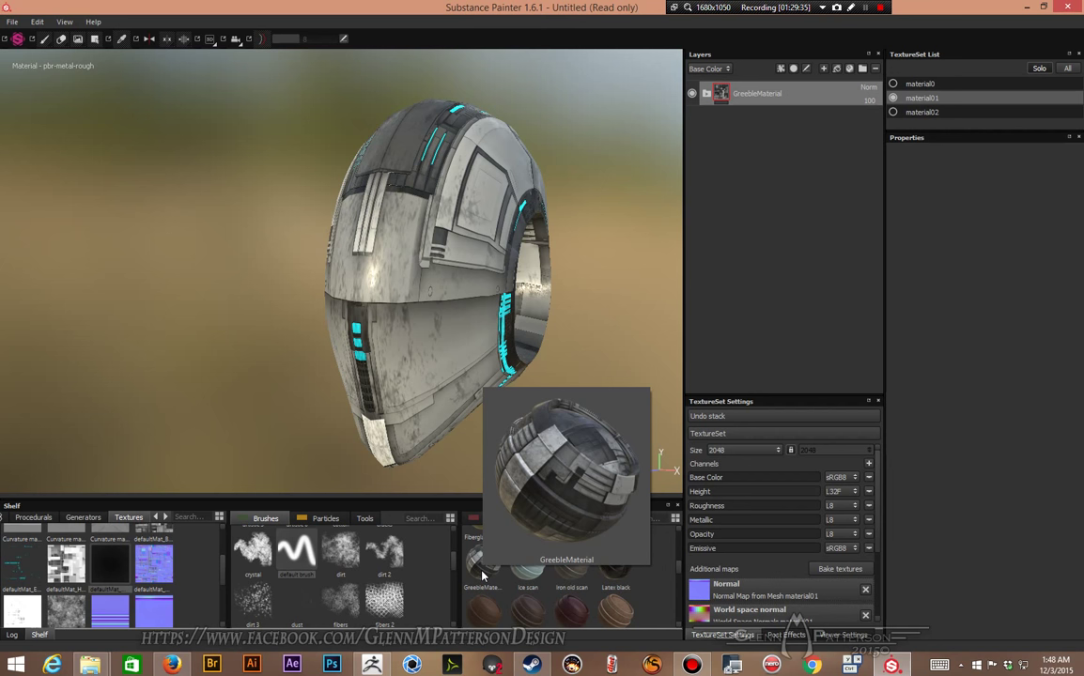
drag(483, 575, 546, 401)
Step: Inspect the shell's Height channel on its own in the viewport and return to the full material display
key(c)
key(c)
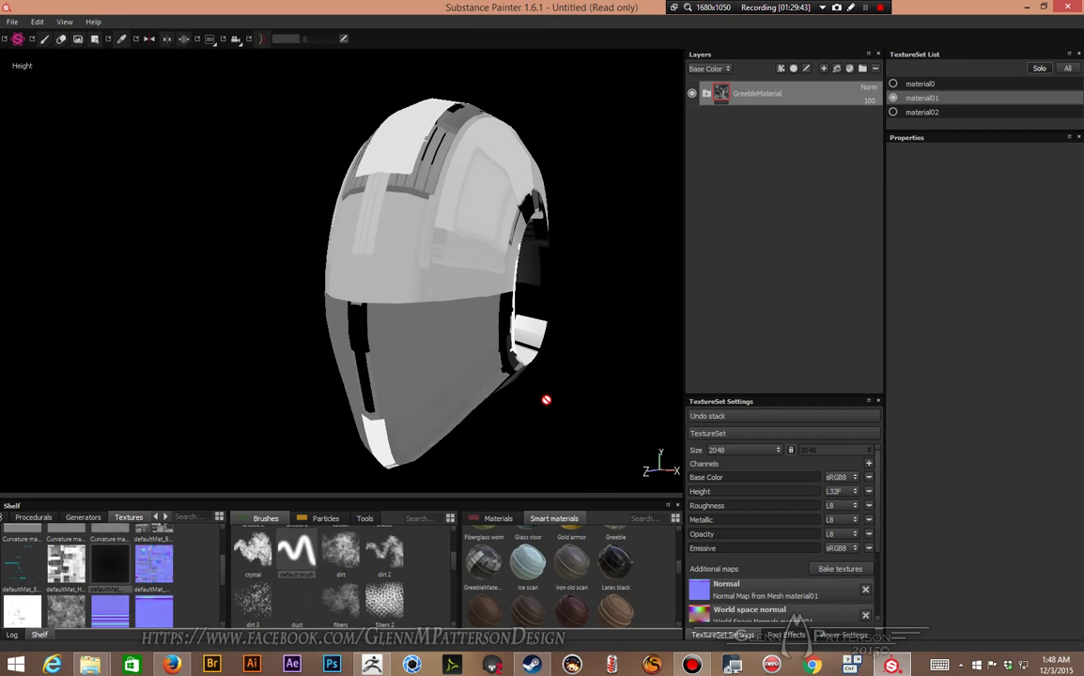
alt+drag(493, 360, 442, 333)
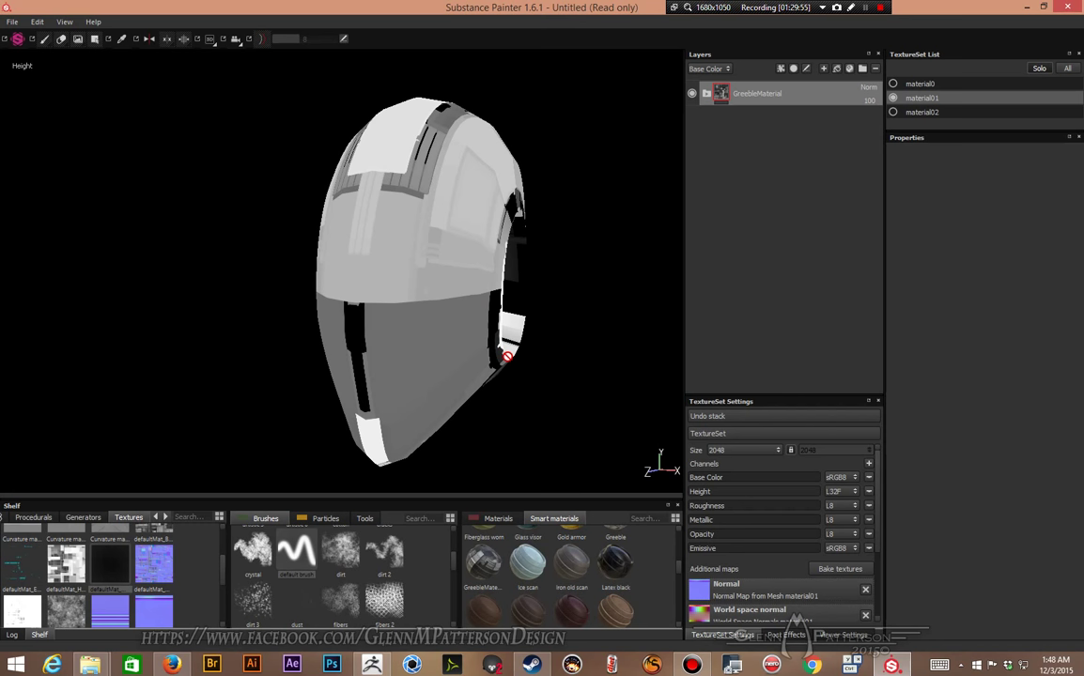
key(m)
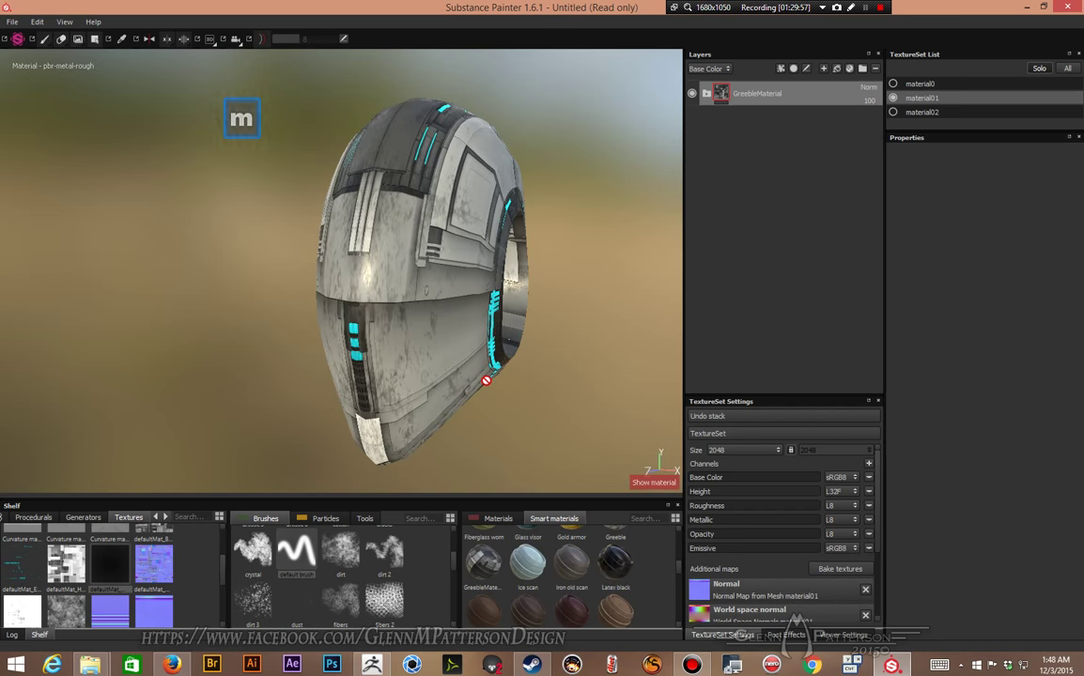
Step: Show the material02 helmet parts together with the inner head shell
alt+drag(437, 342, 421, 374)
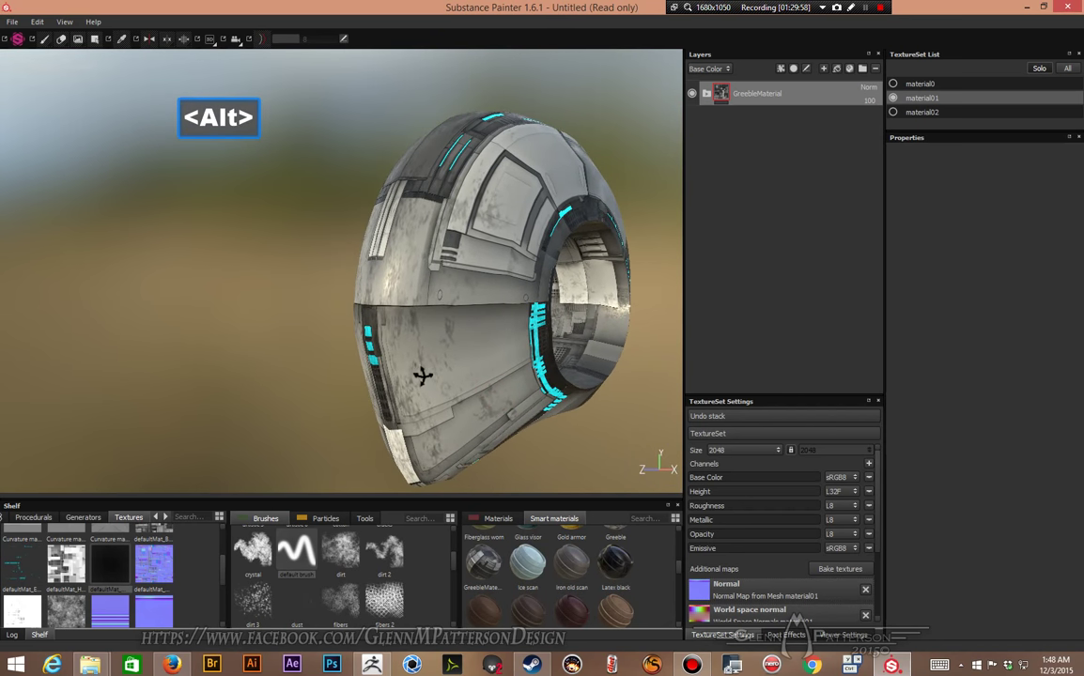
click(893, 112)
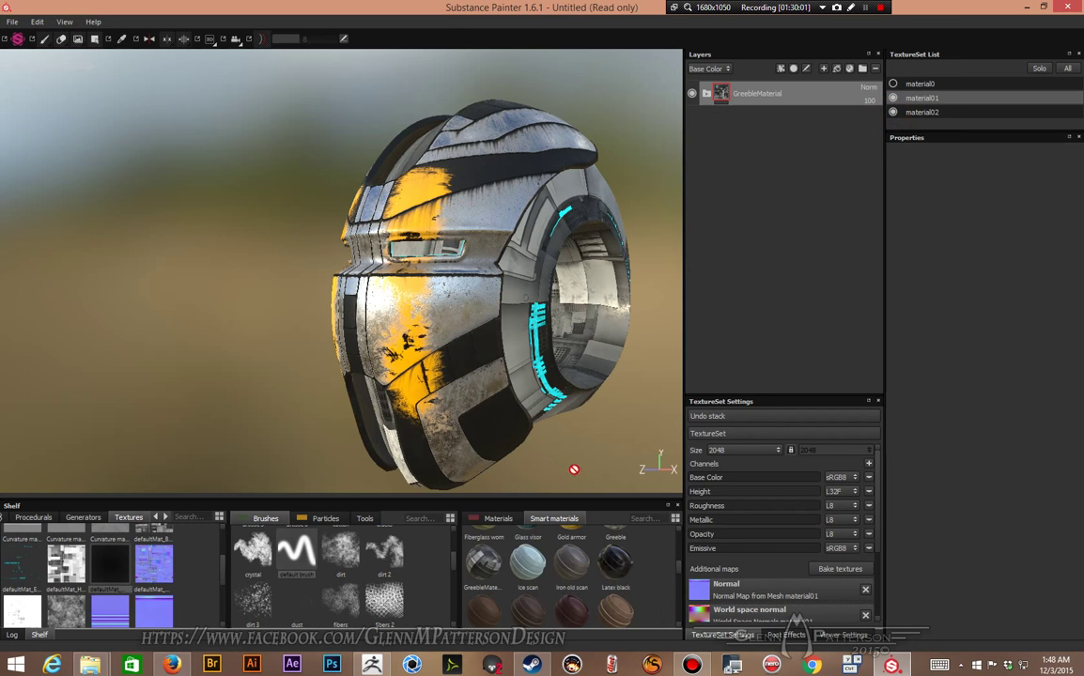
alt+drag(597, 408, 605, 441)
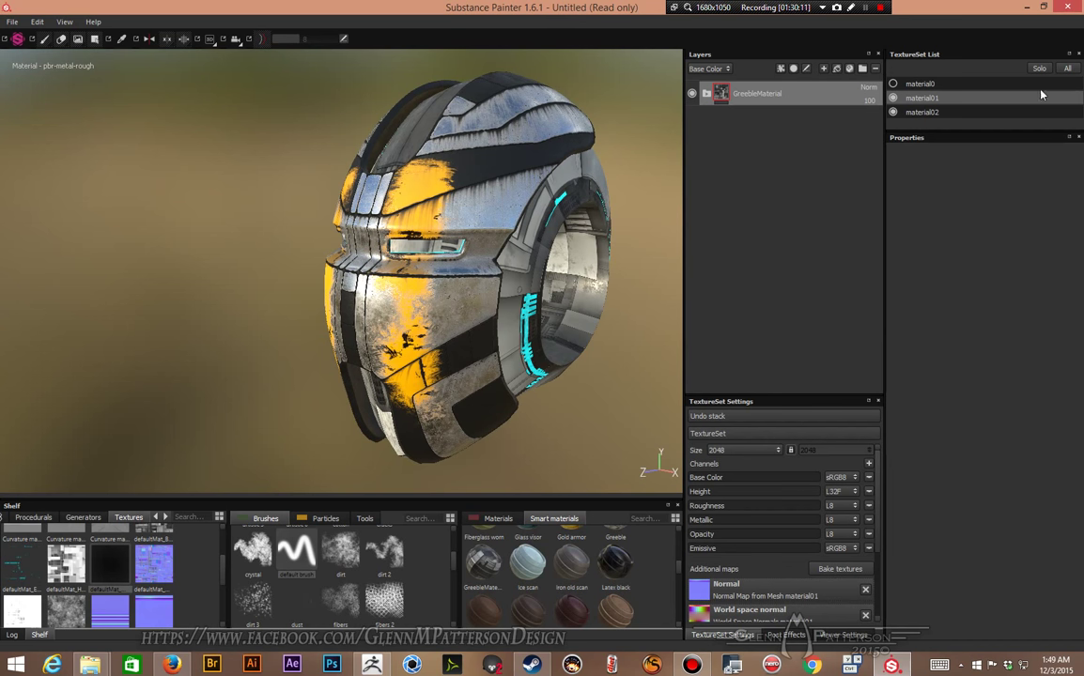
Step: Expand the GreebleMaterial folder and select the Fill effect of Layer 1
click(707, 94)
click(766, 138)
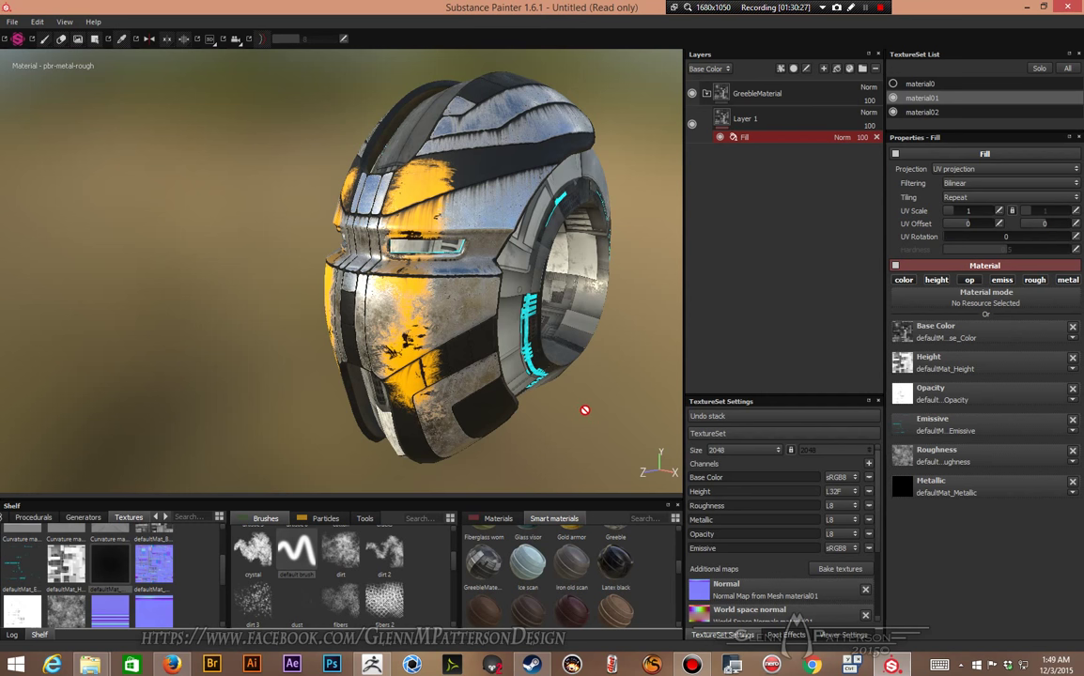
alt+drag(581, 415, 610, 412)
Step: Examine the greeble texture's flat UV layout in the 2D-only view and return to the 3D-only view
click(212, 39)
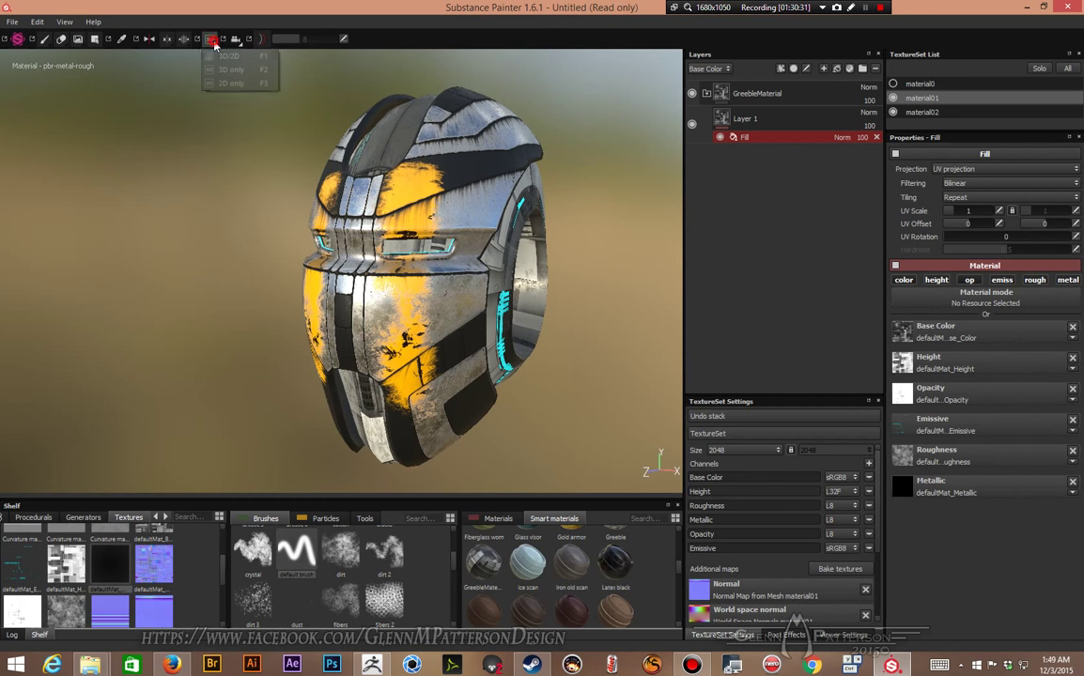
click(227, 83)
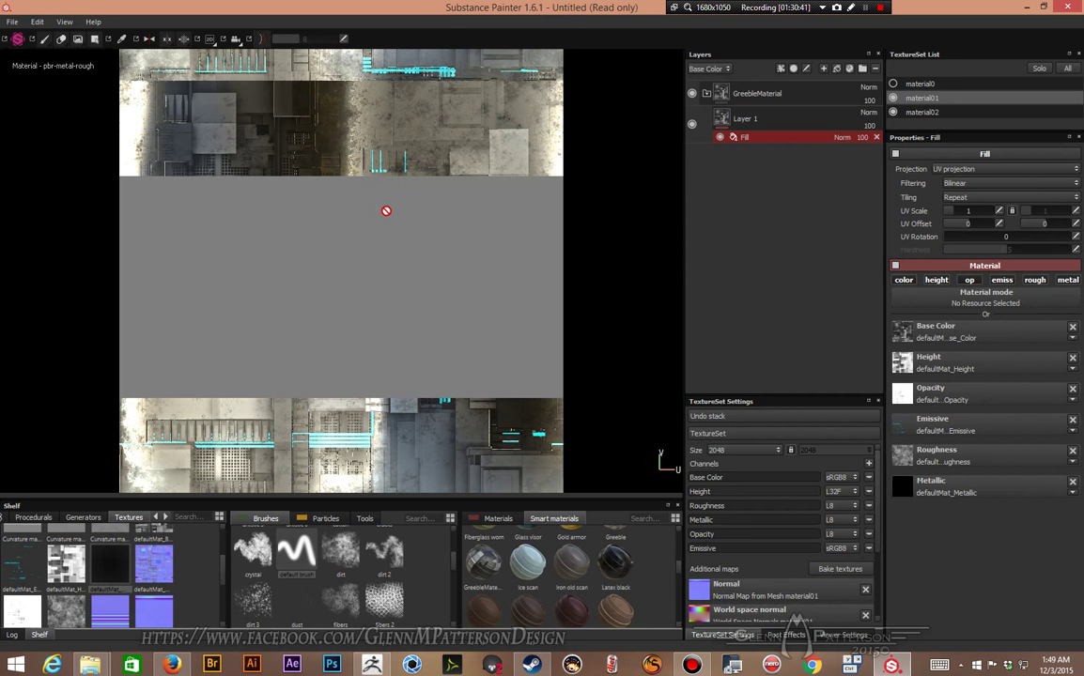
mouse_move(426, 233)
shift+right_down()
mouse_move(290, 235)
mouse_move(430, 251)
shift+right_up()
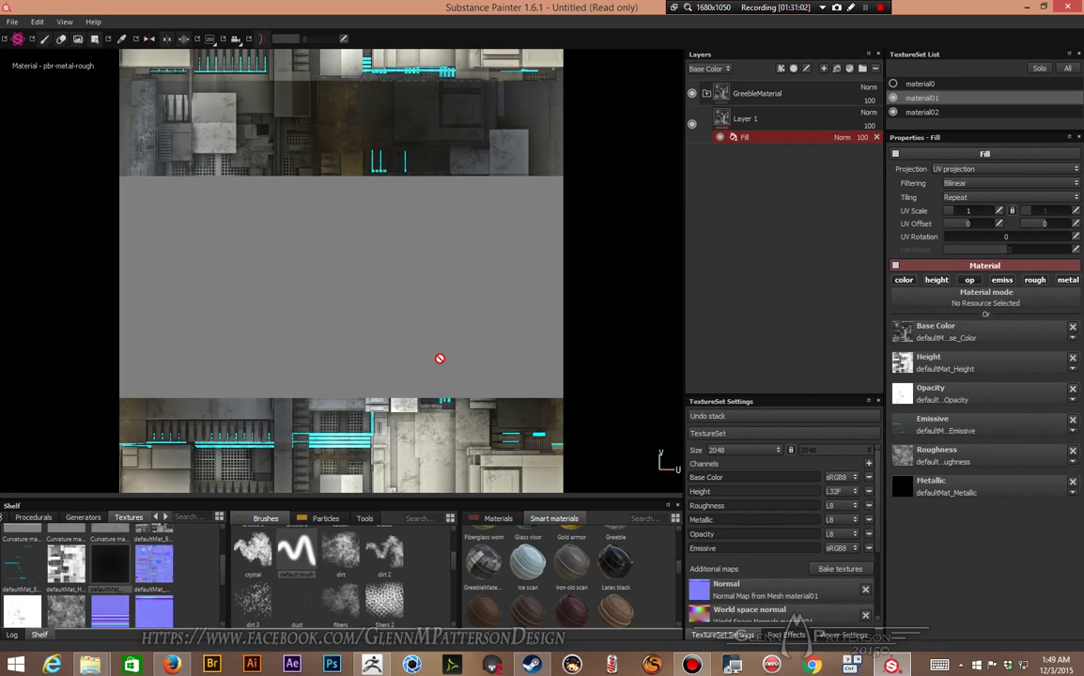
click(209, 39)
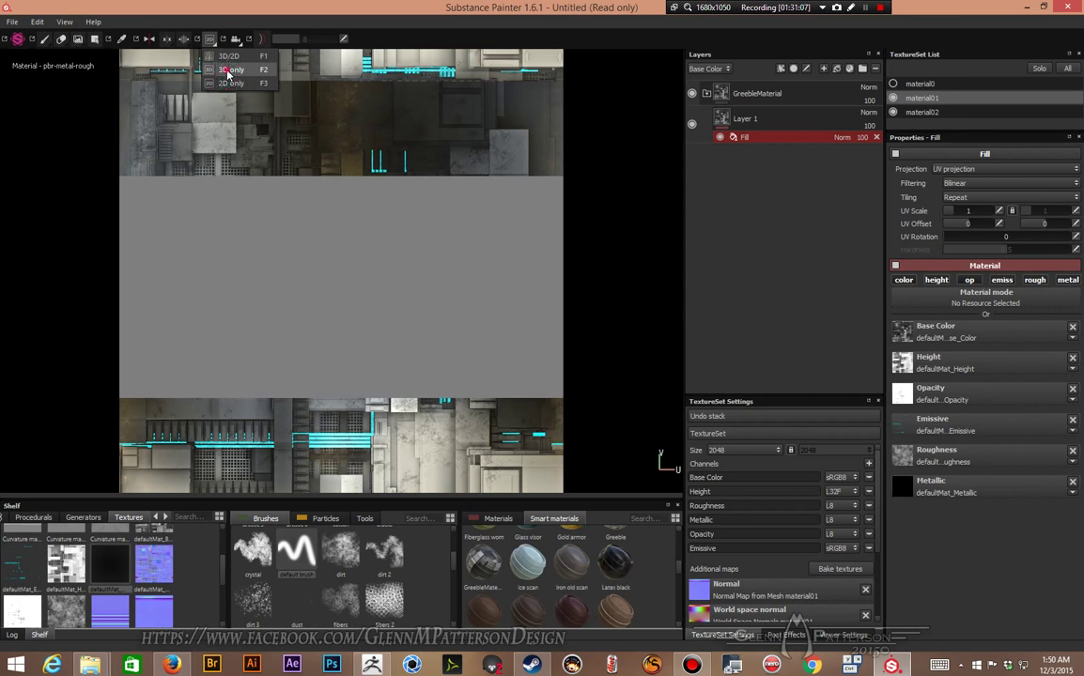
click(226, 68)
Step: Set the UV Scale of Layer 1's Fill effect to 3.421 and check the tiling around the inner shell
alt+drag(592, 379, 544, 353)
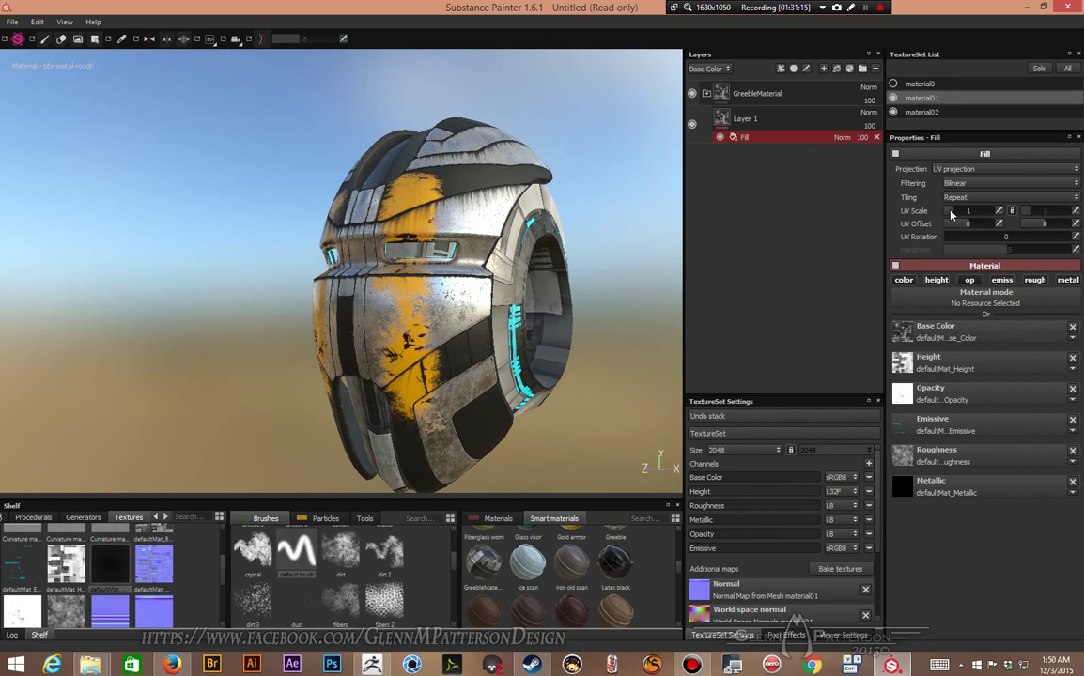
drag(951, 215, 959, 215)
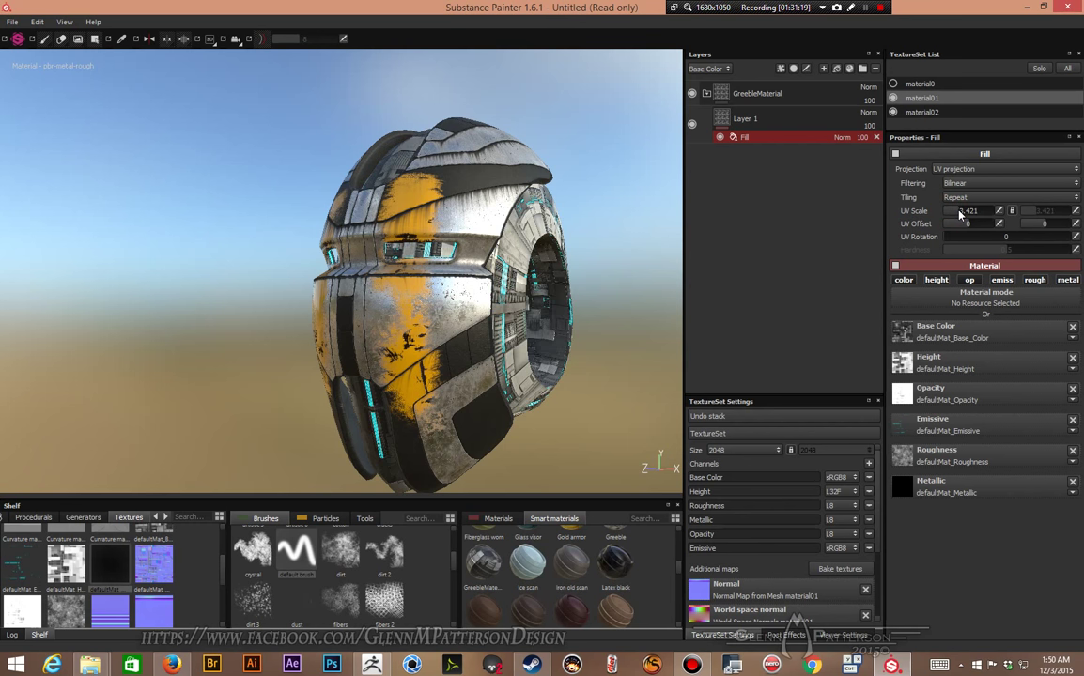
alt+drag(550, 423, 400, 410)
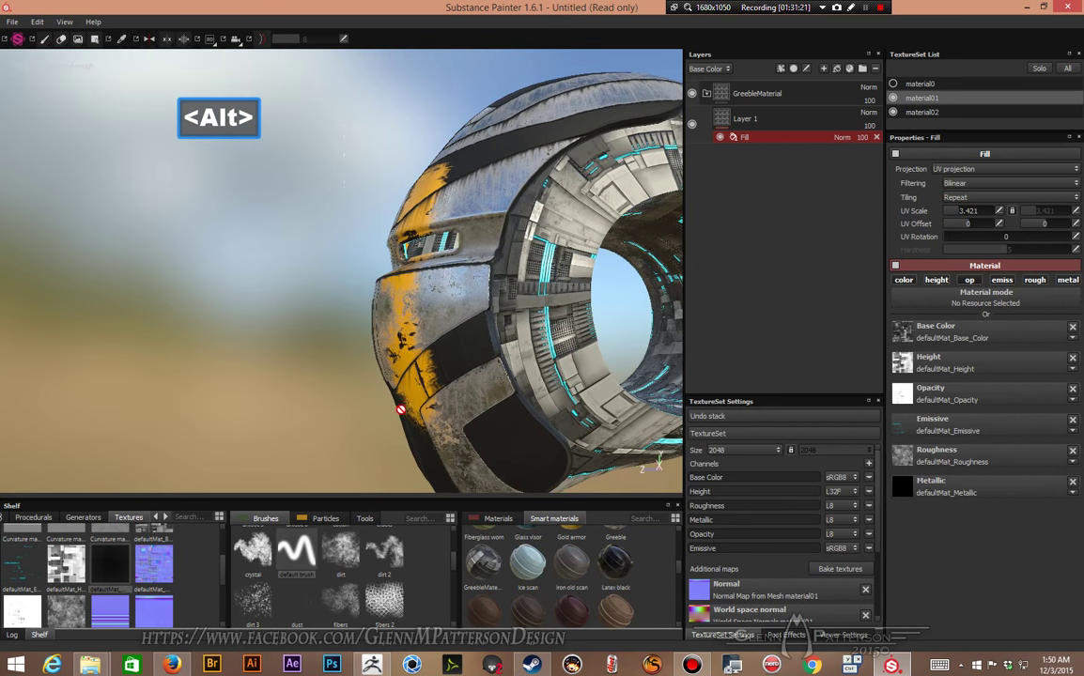
Step: Set the UV Offset of Layer 1's Fill effect to -0.039 and -0.474, checking the result from the mask's front
alt+drag(594, 273, 393, 277)
alt+drag(430, 171, 519, 167)
alt+drag(490, 90, 735, 79)
alt+drag(247, 300, 473, 213)
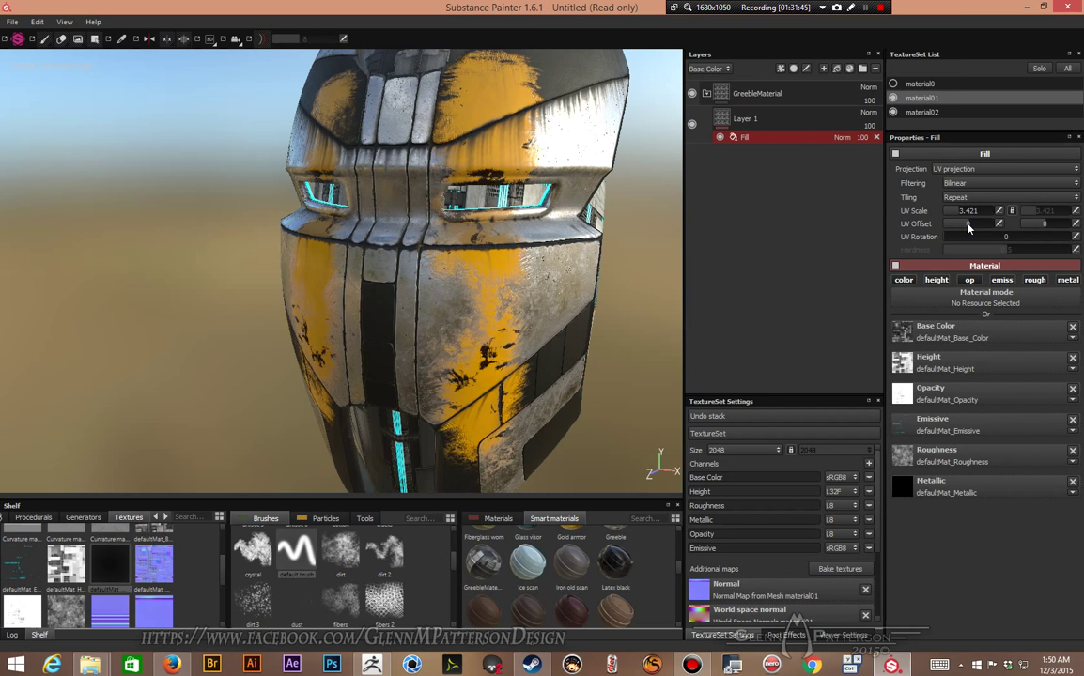
mouse_move(968, 227)
mouse_down()
mouse_move(955, 230)
mouse_move(969, 226)
mouse_up()
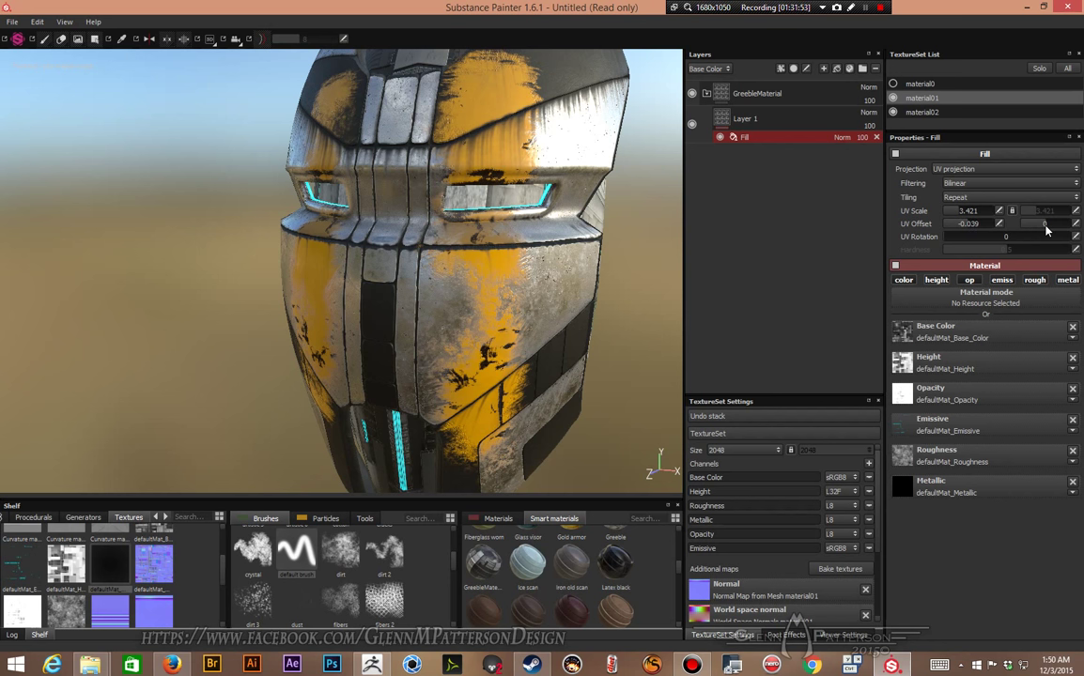
drag(1047, 230, 1035, 233)
alt+drag(506, 353, 702, 345)
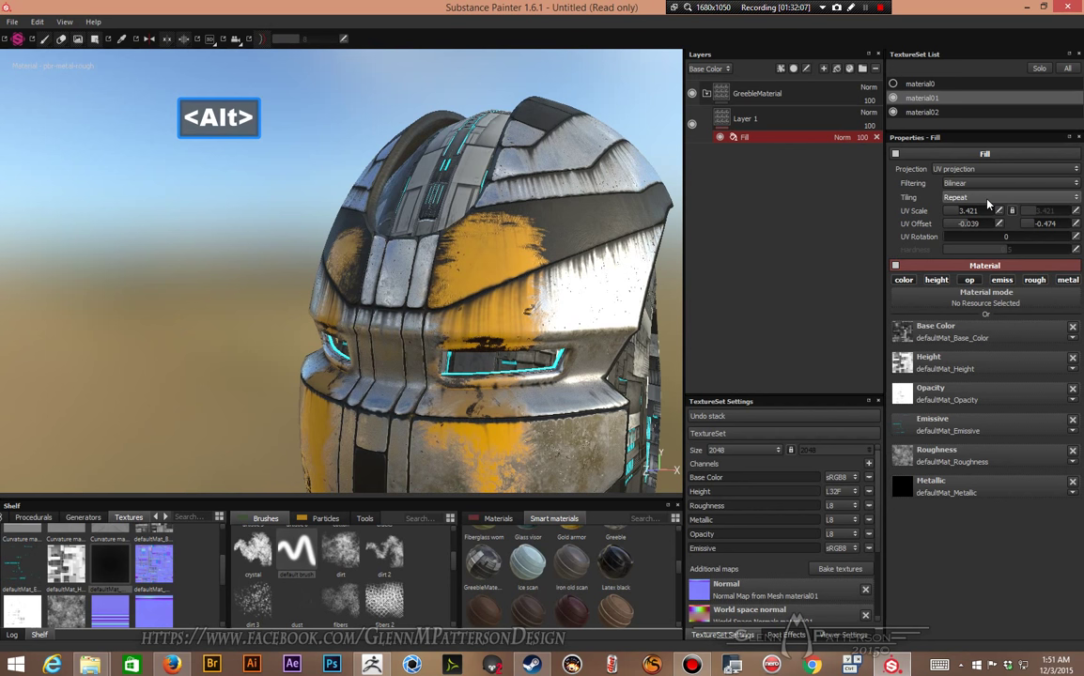
Step: Set the Fill effect's UV Offset to -0.61 and -0.237 to reposition the greeble details behind the mask
drag(966, 227, 955, 231)
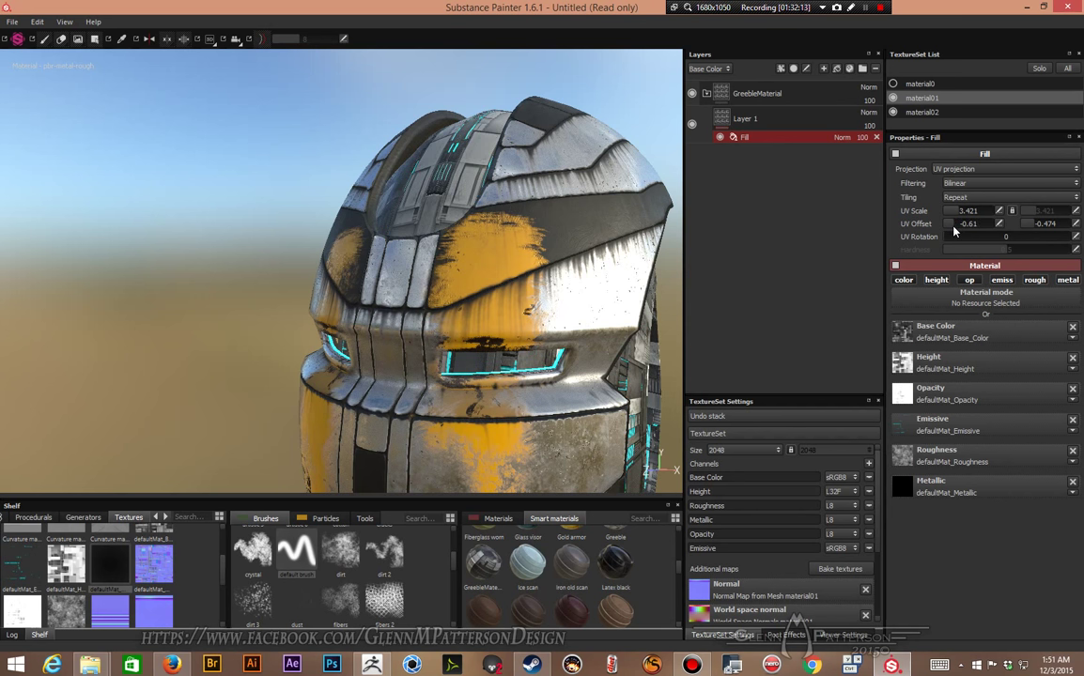
drag(1033, 231, 1041, 228)
scroll(475, 396, down, 3)
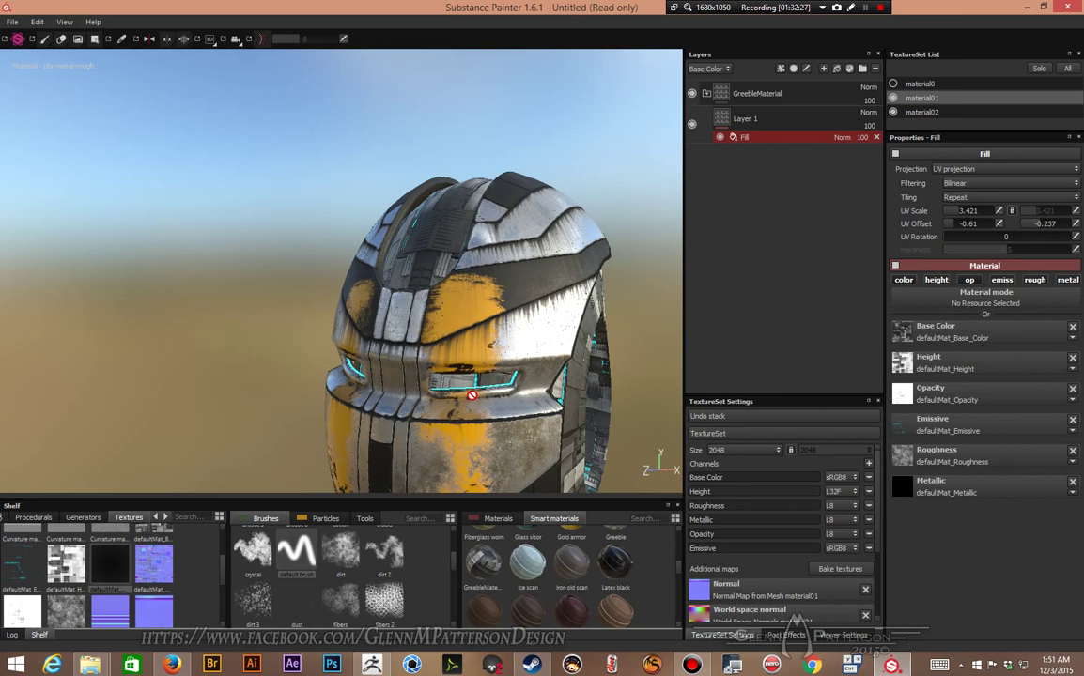
Step: Set the Fill effect's linked UV Scale to 1.158 and its U offset to -0.481, judging the whole mask from the front
alt+right_drag(488, 398, 453, 243)
alt+drag(463, 315, 474, 218)
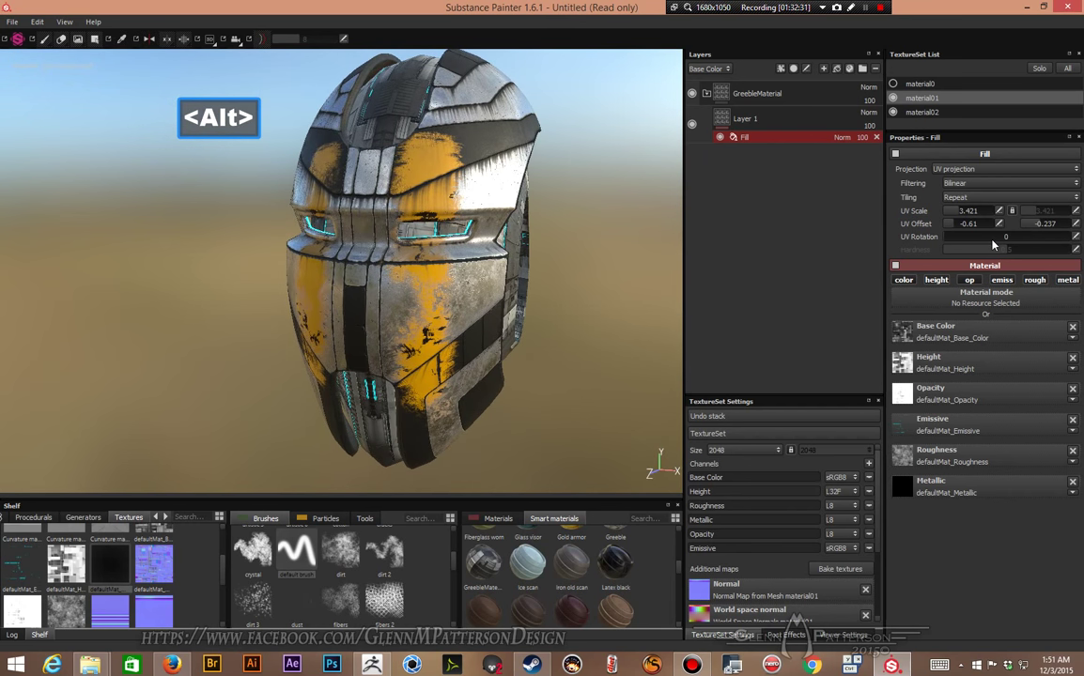
drag(958, 216, 955, 216)
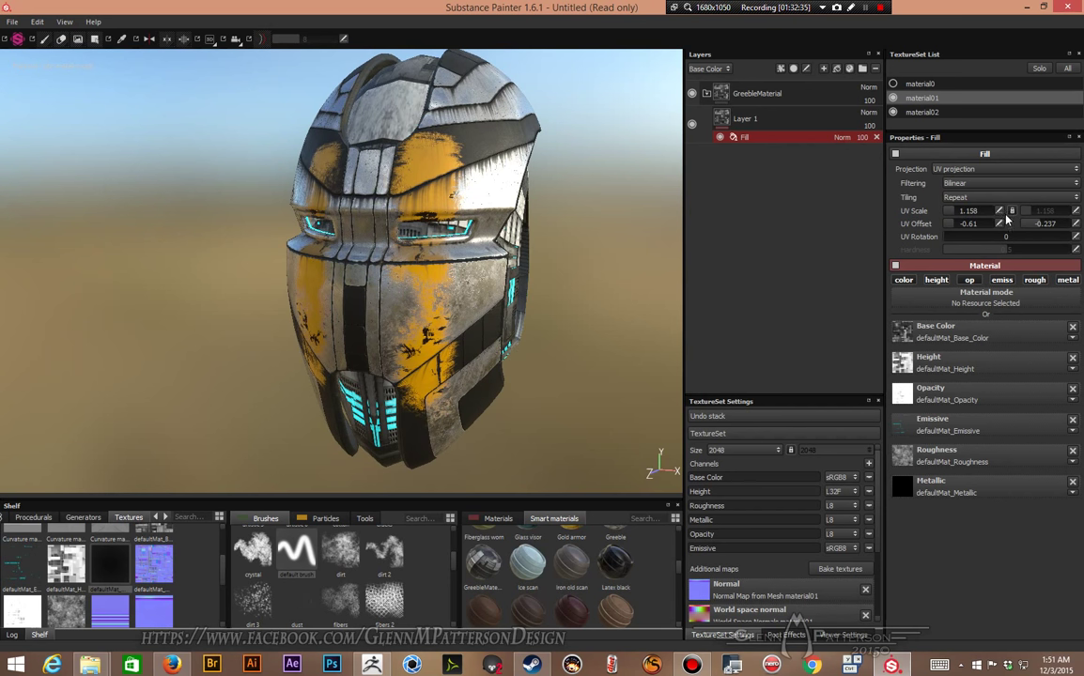
drag(954, 230, 957, 228)
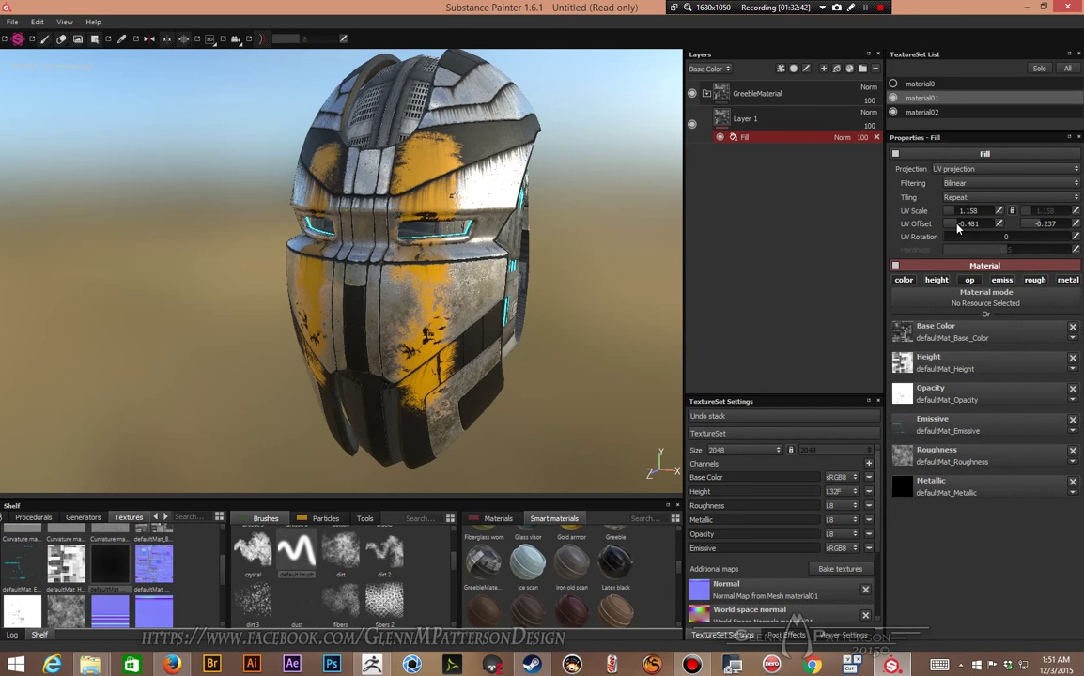
Step: With the material02 helmet hidden, unlink the UV Scale, set its U value to 2.606 and the U offset to -0.429, and compare with the helmet shown
click(894, 112)
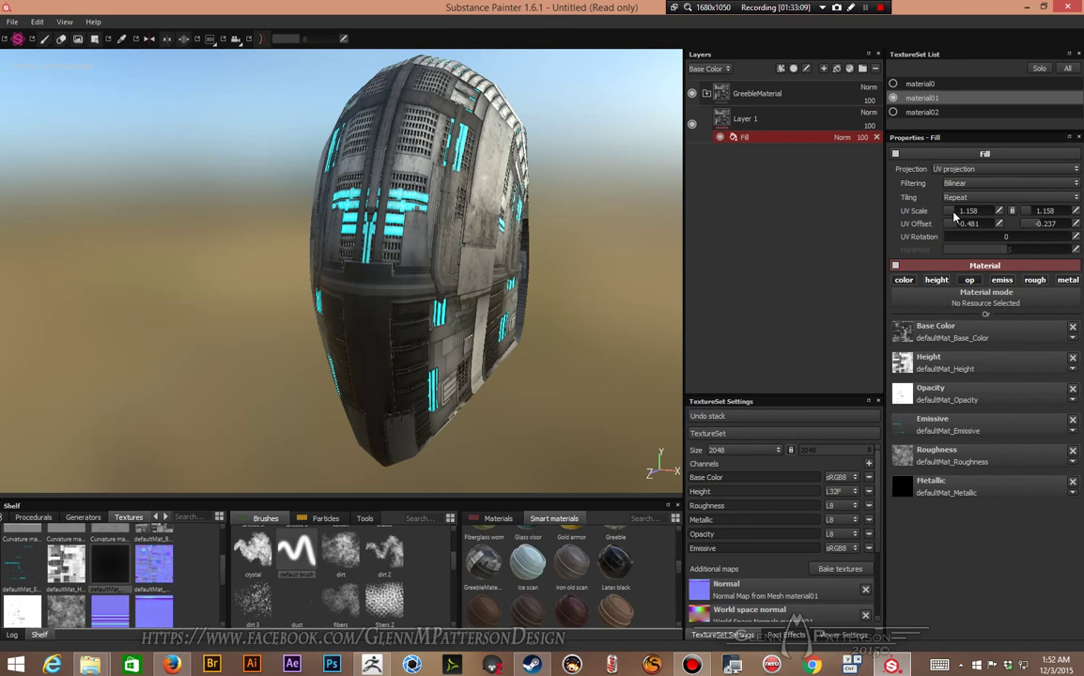
drag(953, 216, 960, 228)
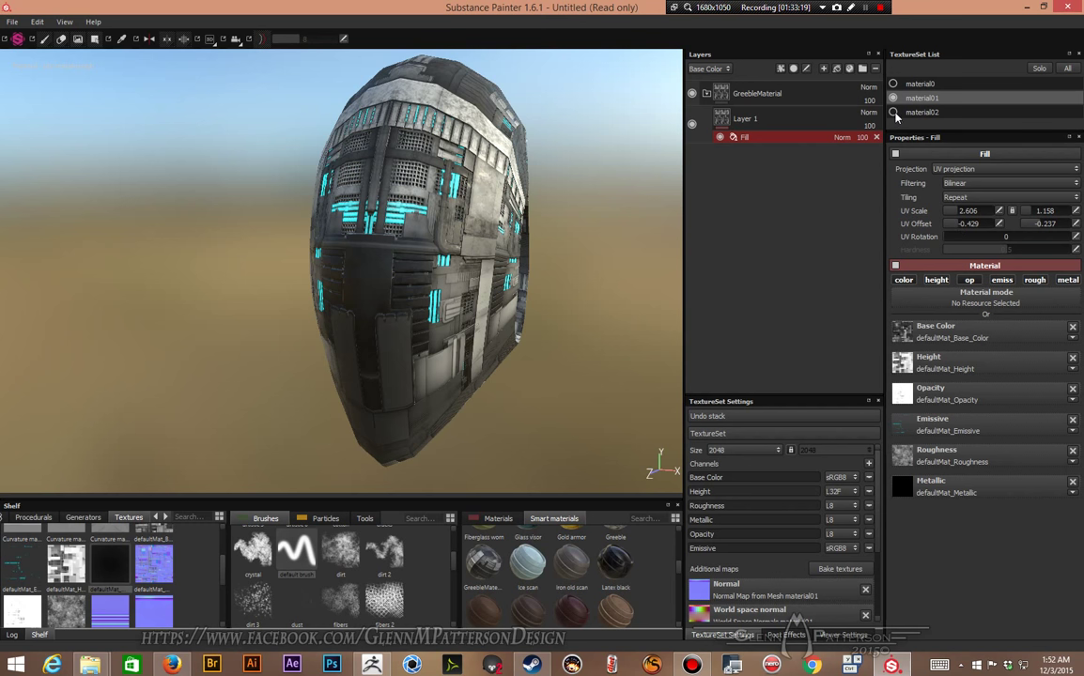
click(894, 112)
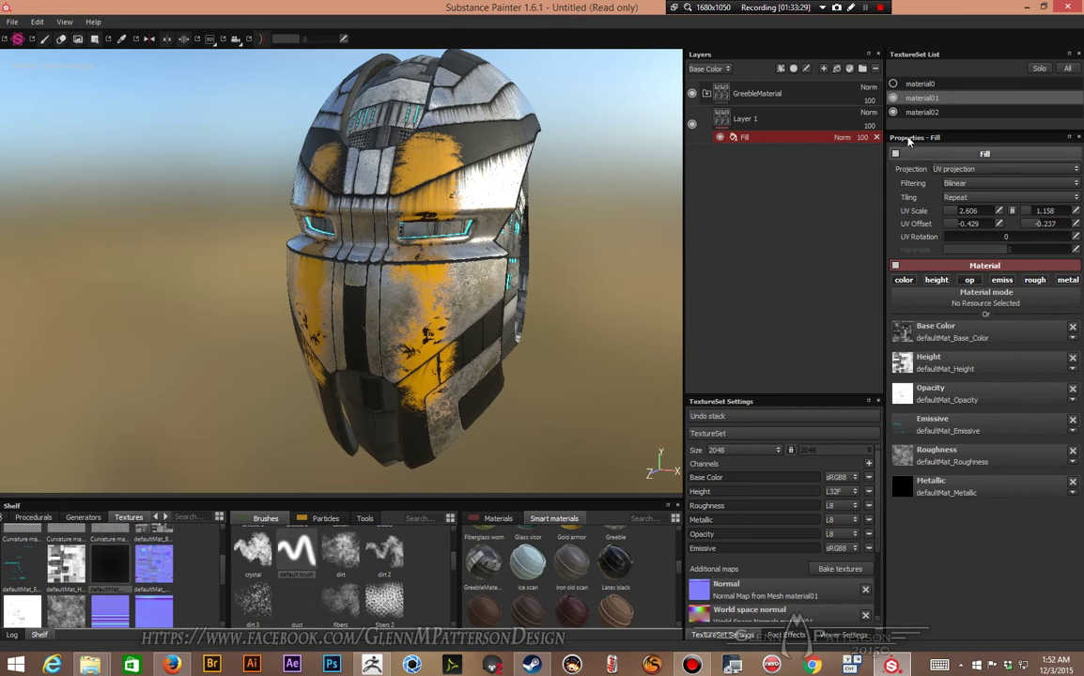
click(894, 112)
click(894, 113)
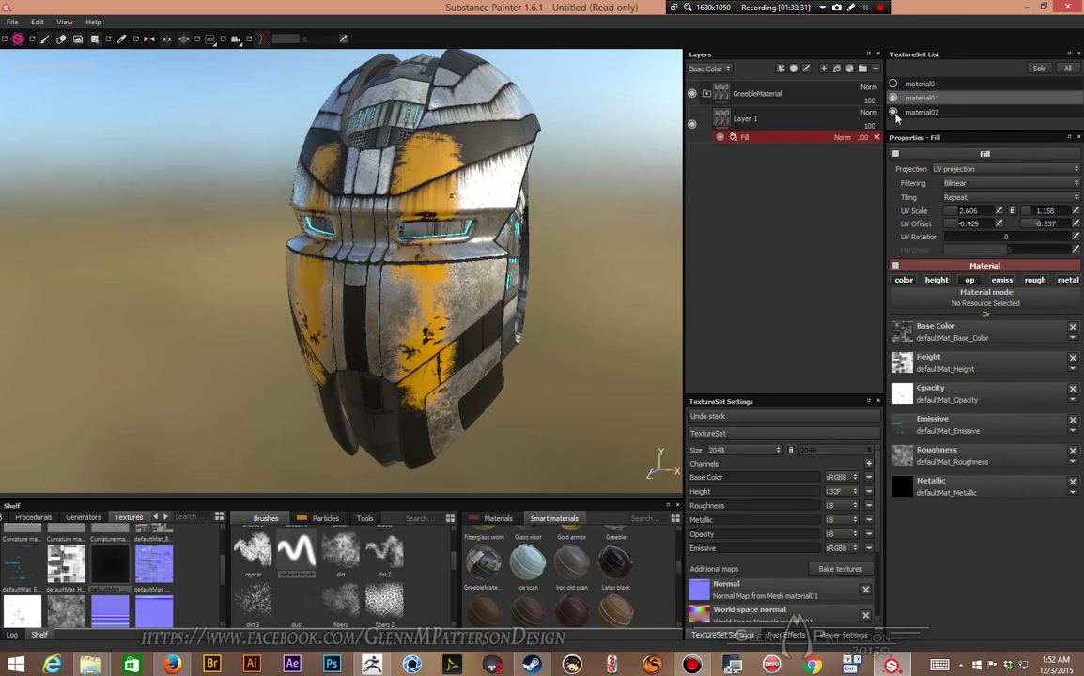
Step: Set the V offset to -0.289 with the material02 helmet hidden, and the V scale to 0.651 with it shown again
click(895, 112)
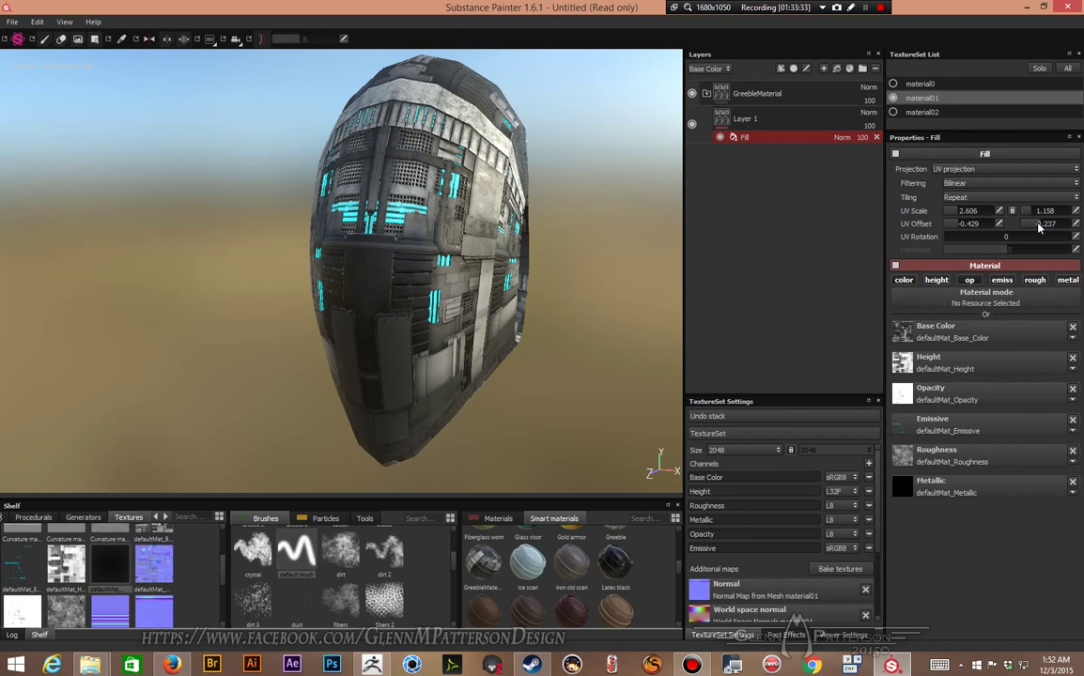
drag(1040, 226, 1040, 228)
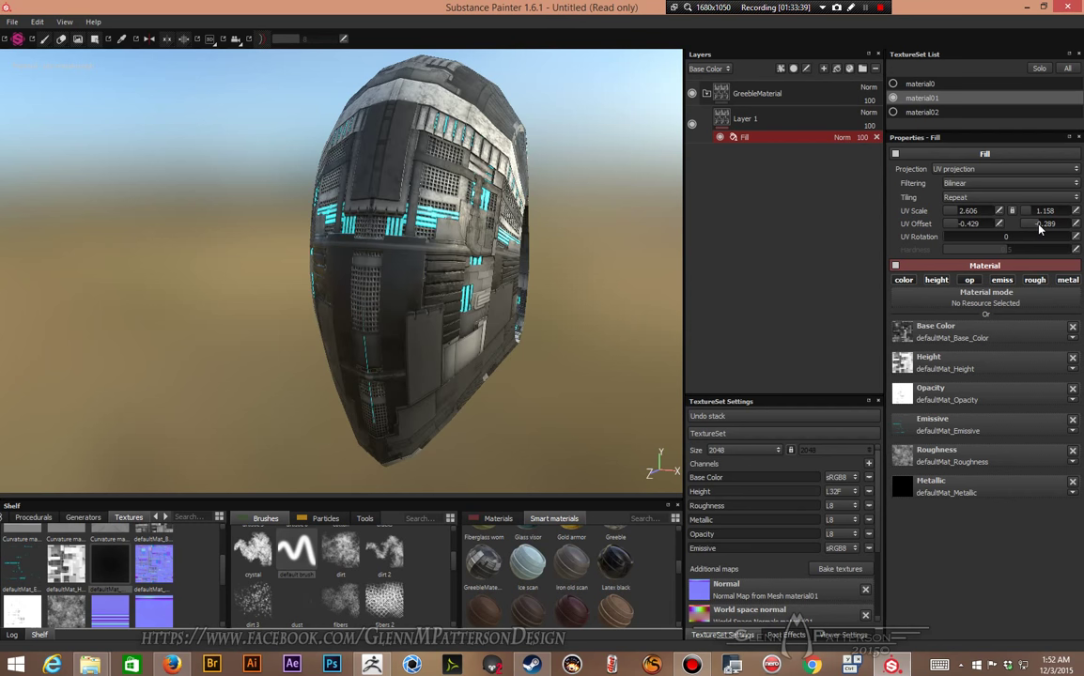
click(893, 113)
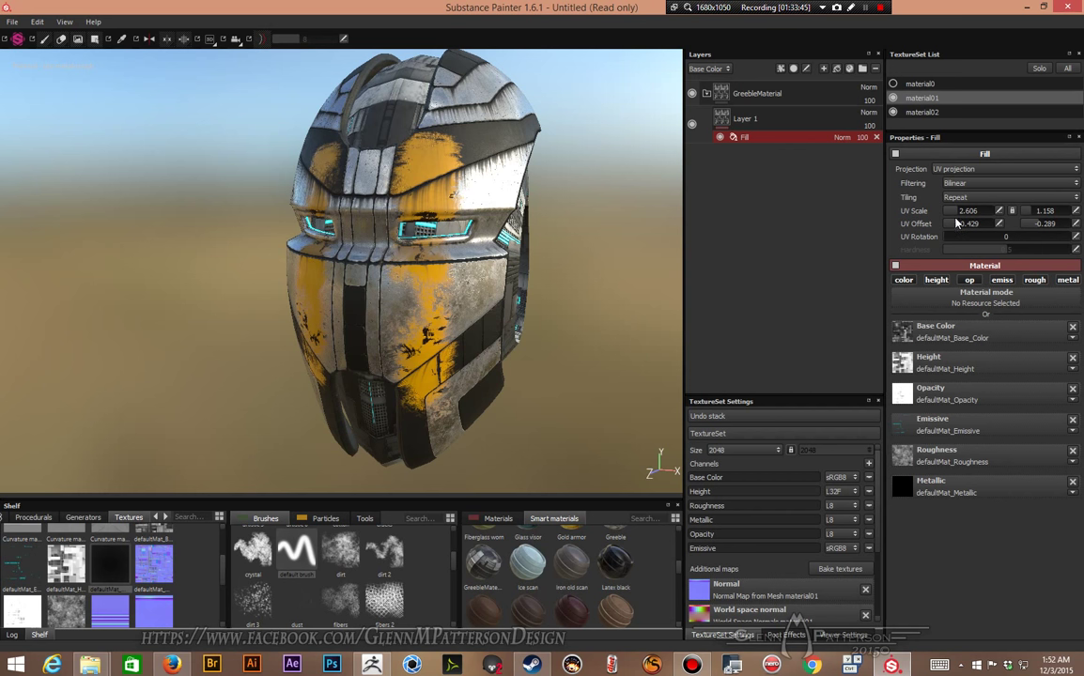
drag(1031, 215, 1030, 216)
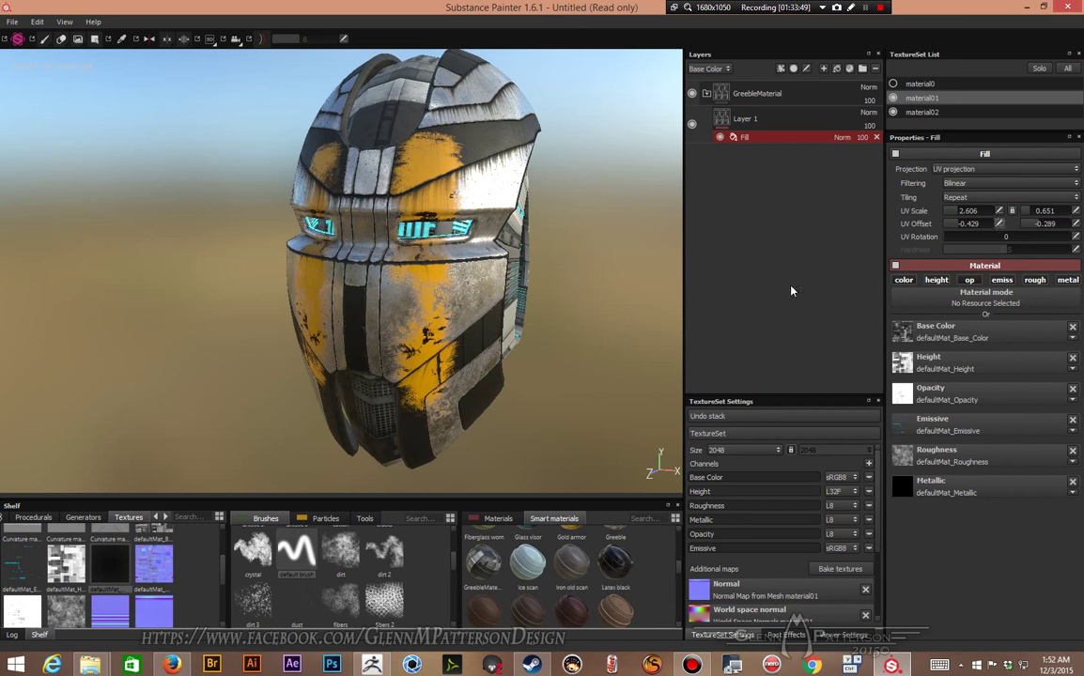
Step: Inspect the greeble pattern around the helmet and set the Fill effect's V offset to -0.368 to fill the eye and mouth openings
alt+drag(479, 400, 511, 297)
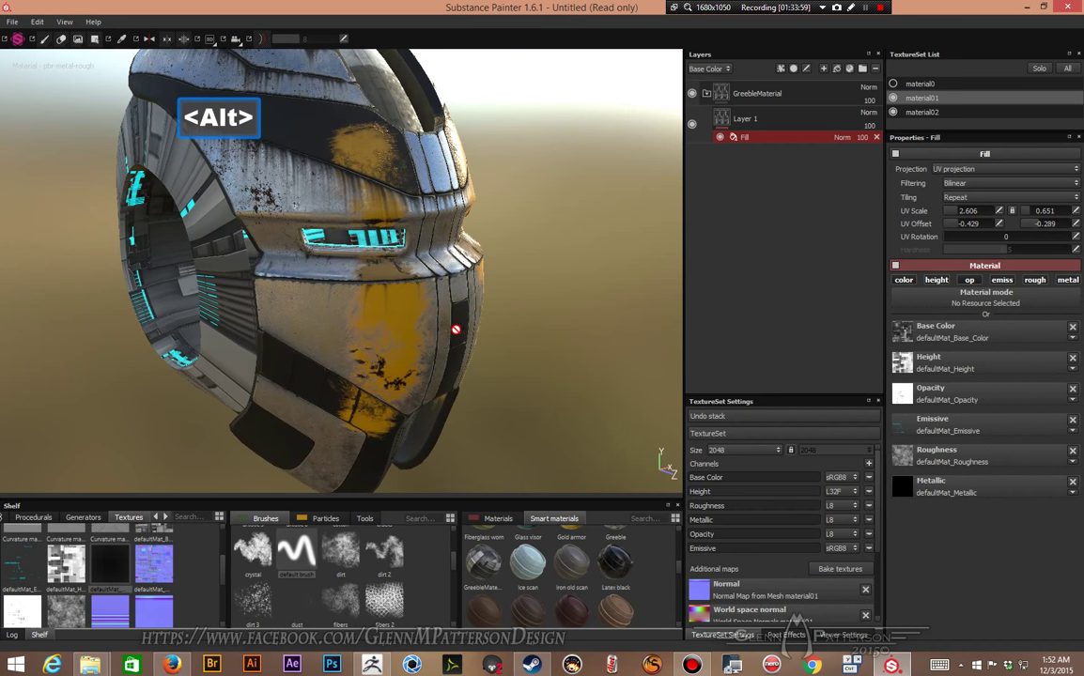
alt+drag(455, 330, 637, 223)
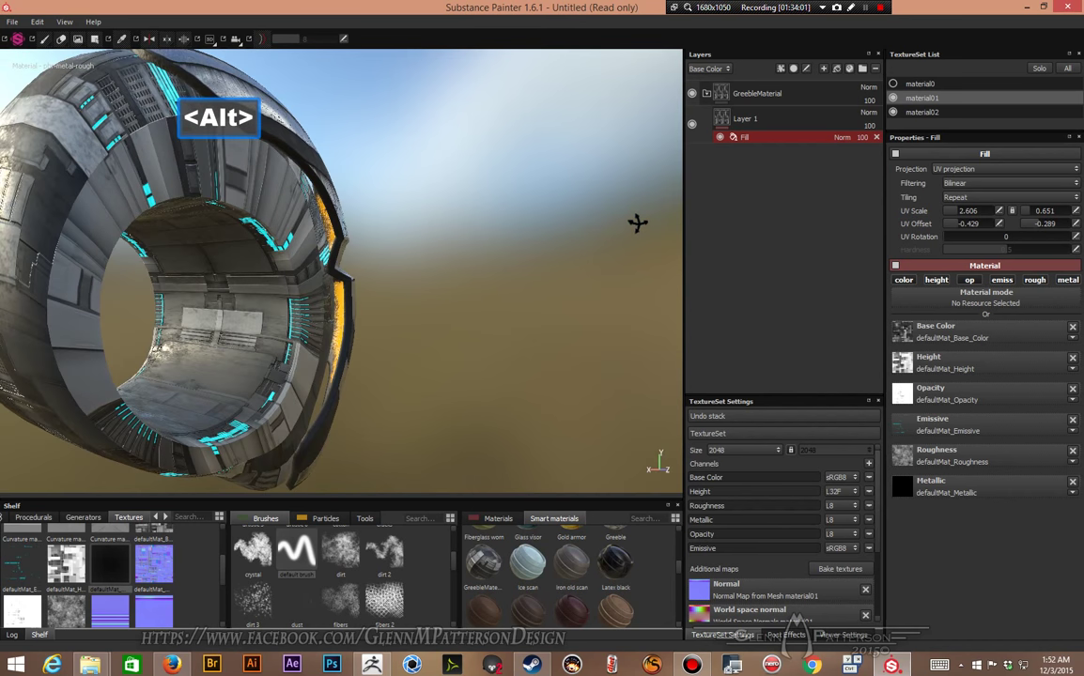
alt+drag(177, 393, 112, 388)
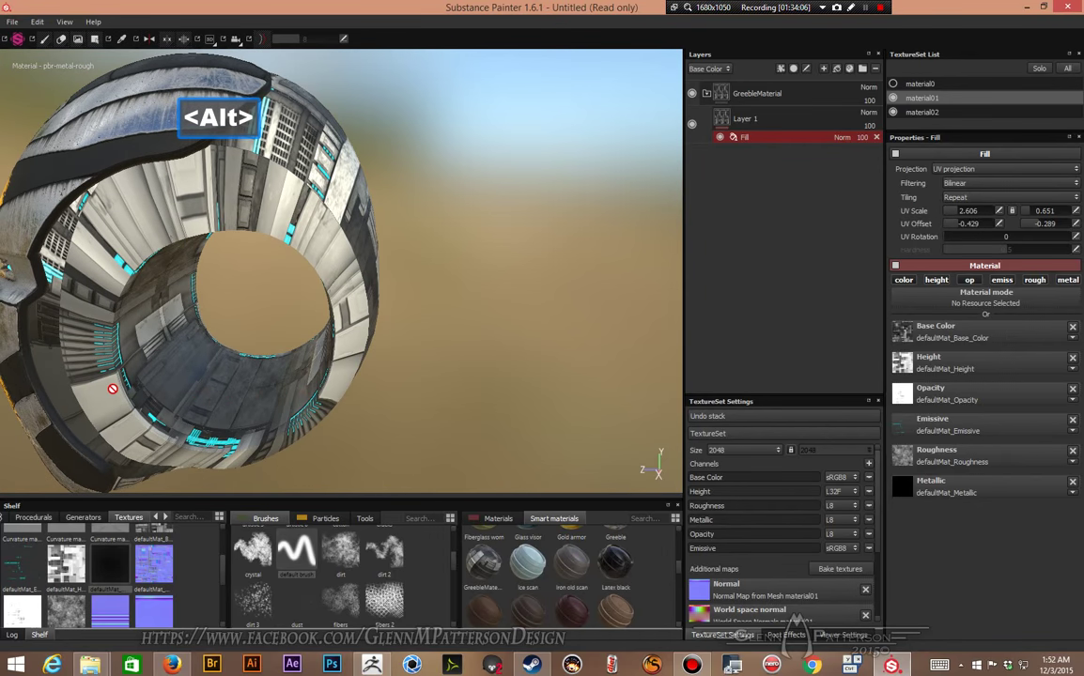
alt+drag(338, 381, 291, 396)
alt+drag(570, 278, 533, 389)
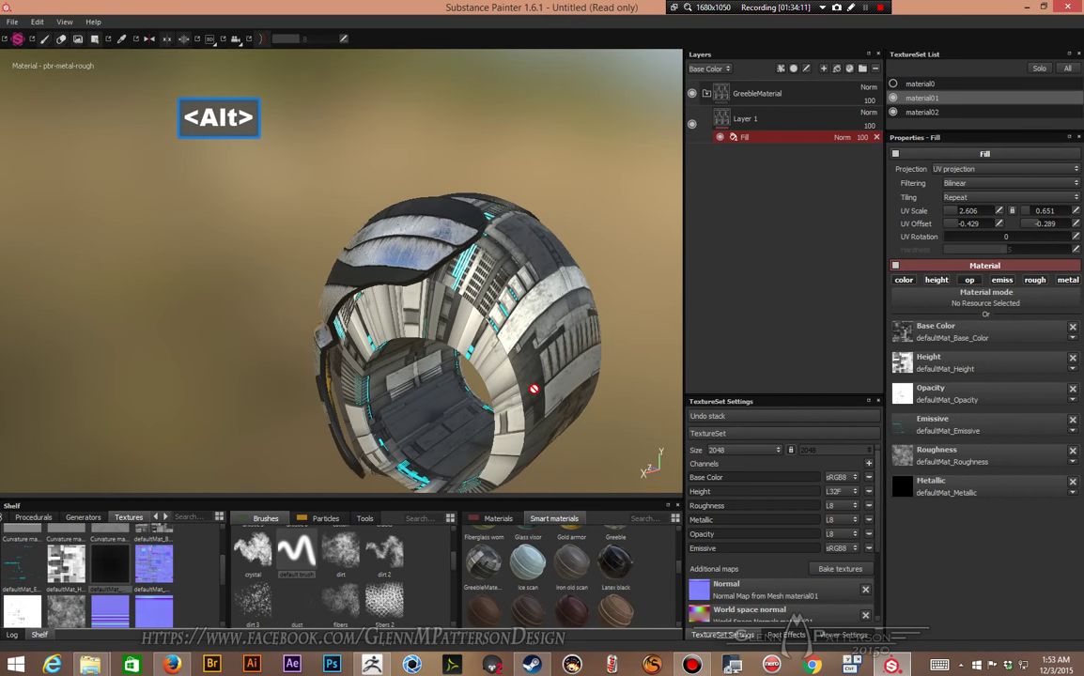
alt+drag(448, 321, 549, 377)
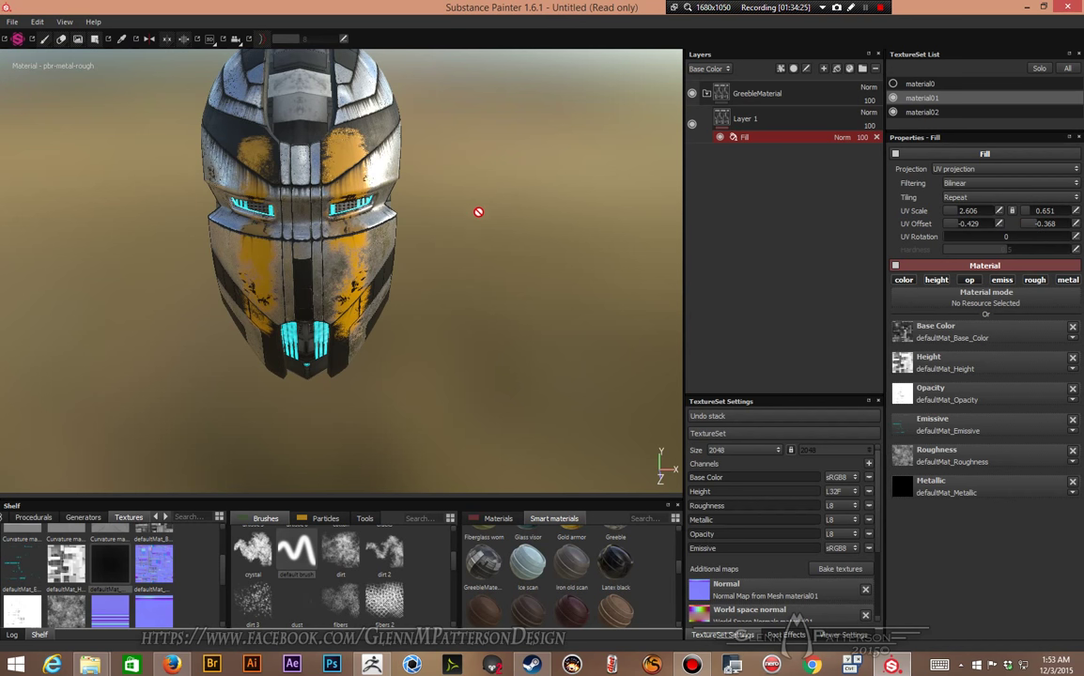
alt+drag(504, 252, 279, 392)
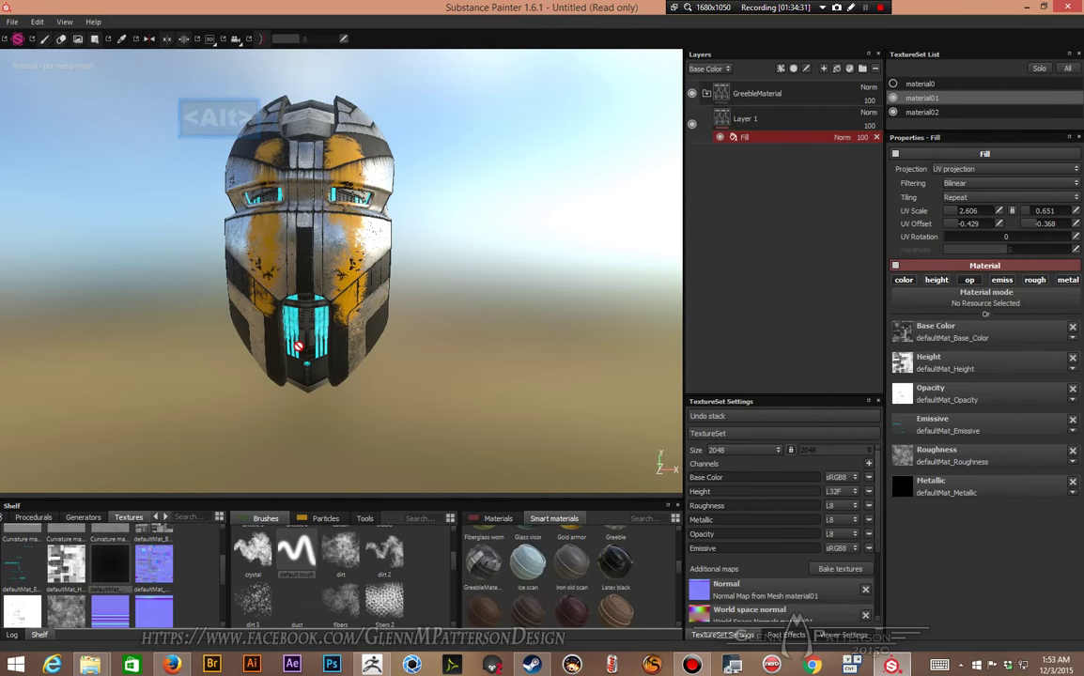
alt+drag(326, 320, 546, 265)
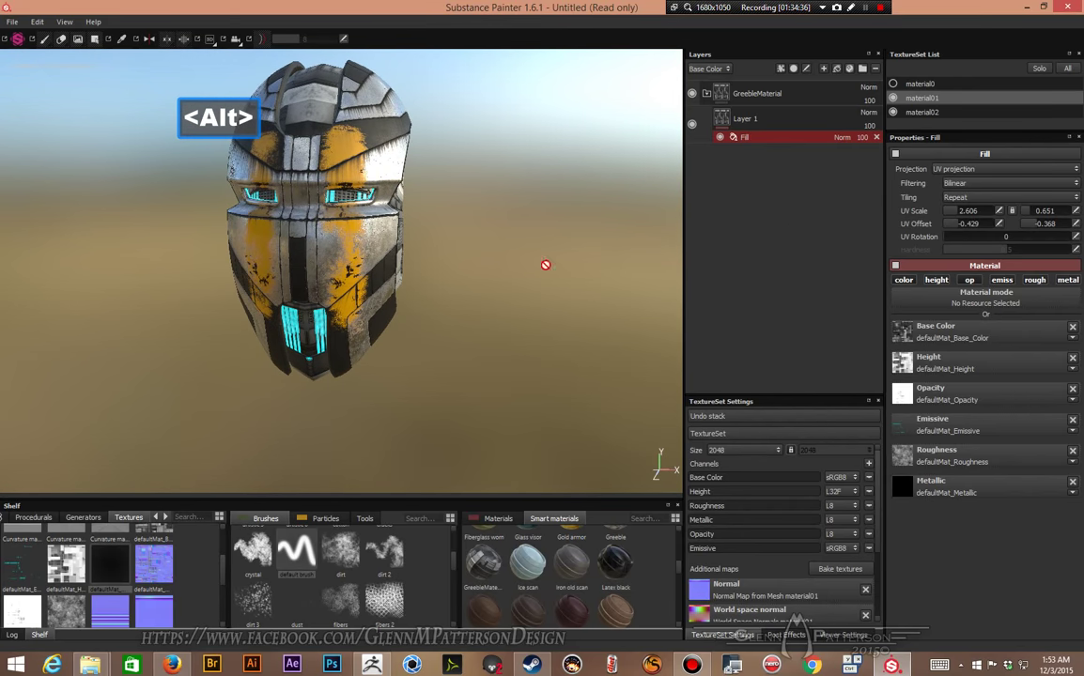
Step: Show the material0 ear pieces and apply the GreebleMaterial smart material above their Layer 1
click(920, 85)
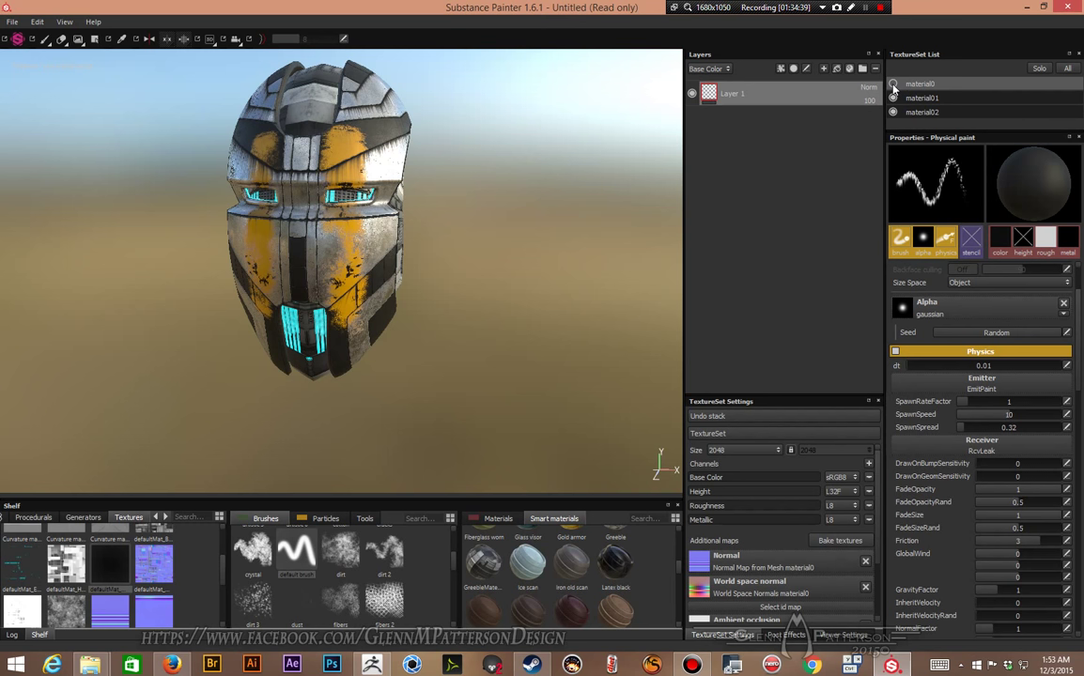
click(893, 85)
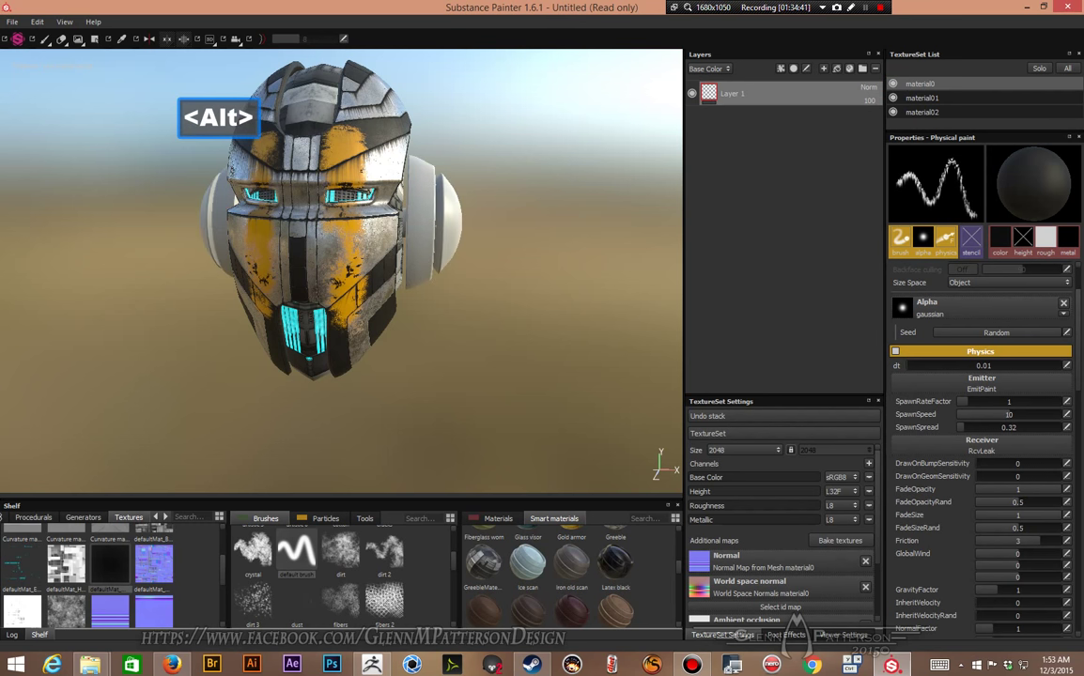
alt+drag(387, 392, 509, 362)
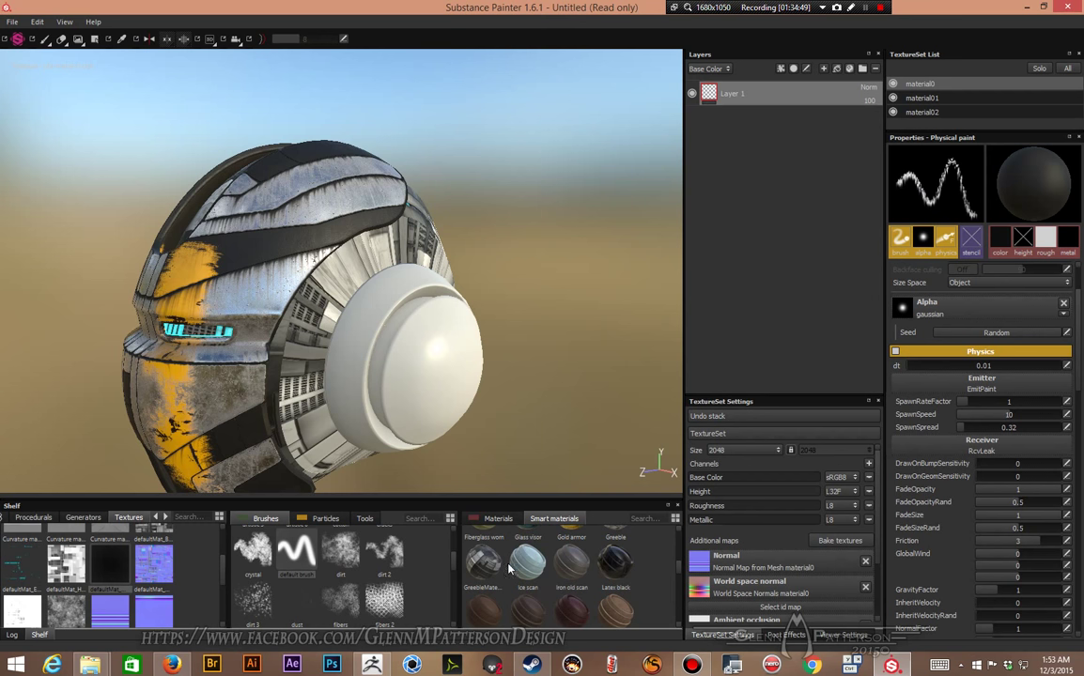
drag(482, 575, 750, 87)
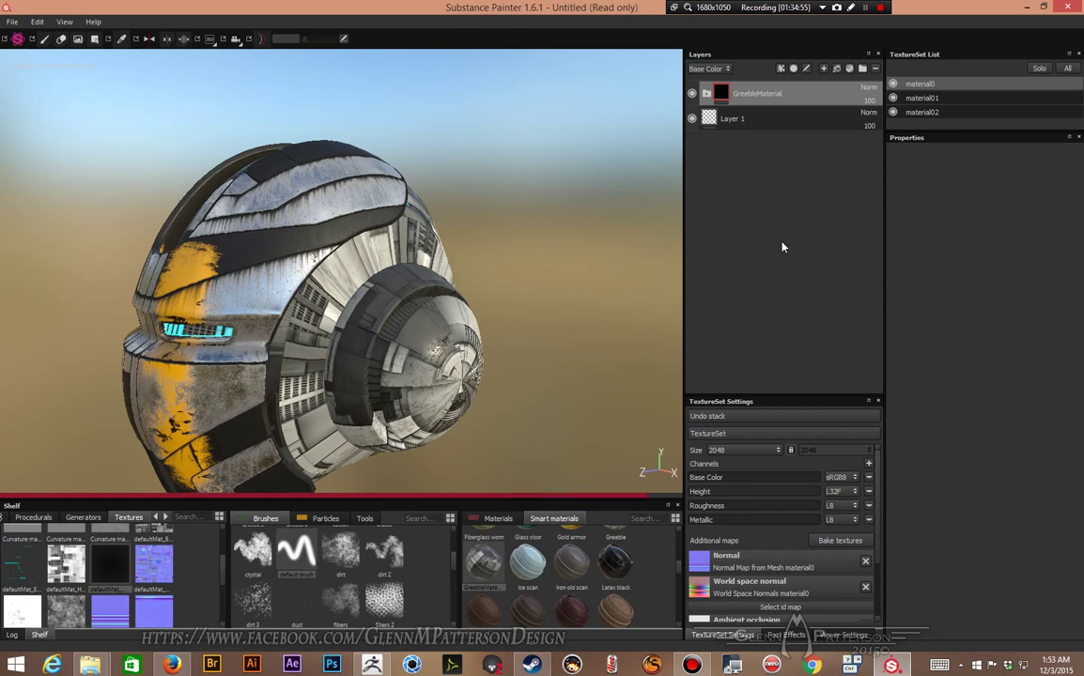
Step: Add an Emissive channel to the material0 texture set and check the glowing details on the ear piece
click(868, 463)
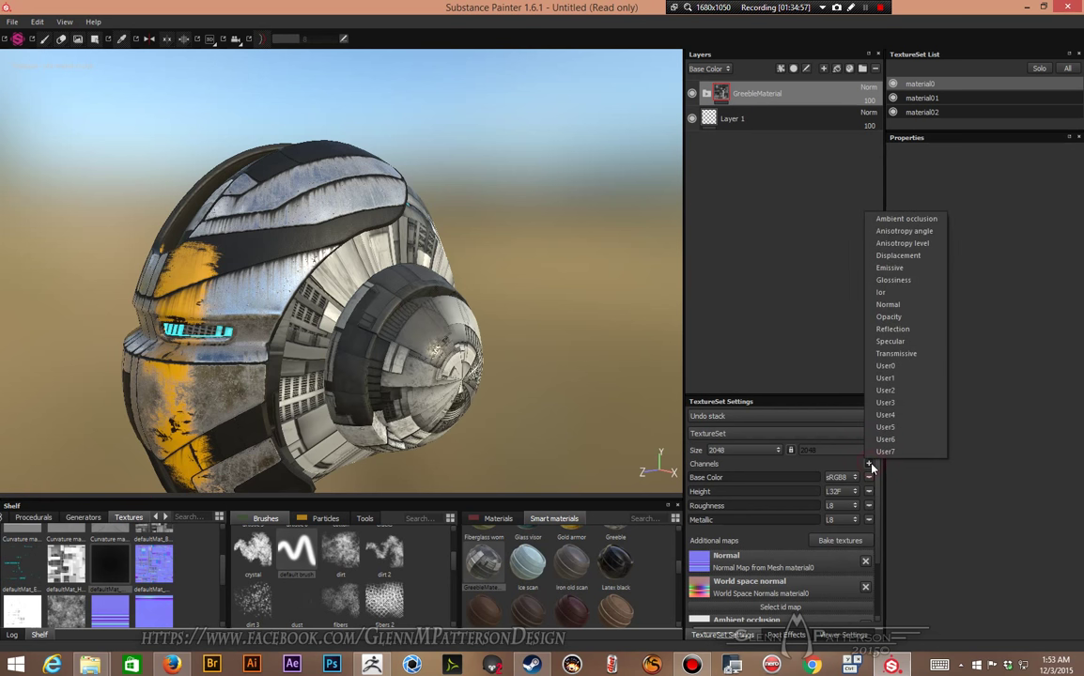
click(890, 268)
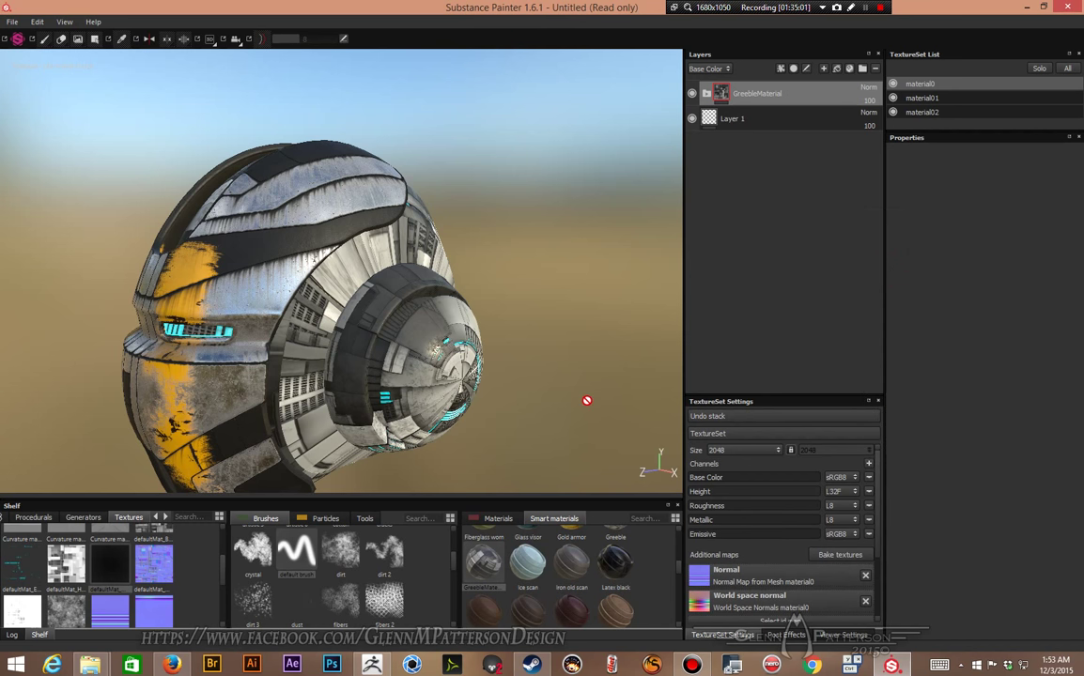
alt+drag(573, 416, 901, 143)
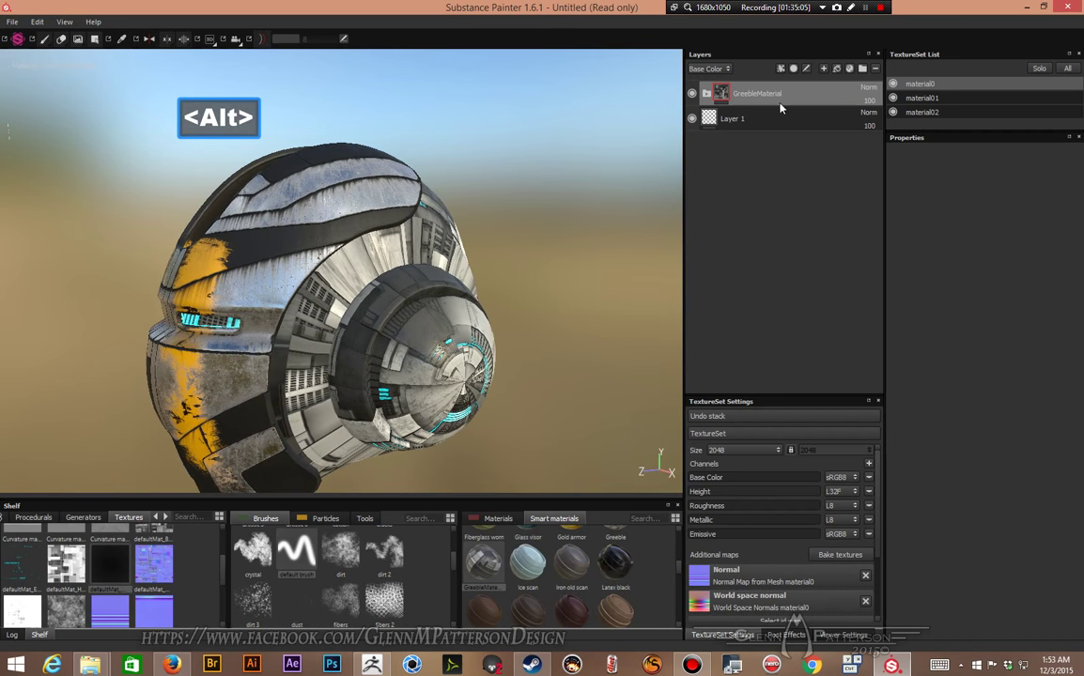
Step: Expand material0's GreebleMaterial folder and set the linked UV Scale of its Fill effect to 2, after trying 0.779 and 17.953
click(706, 94)
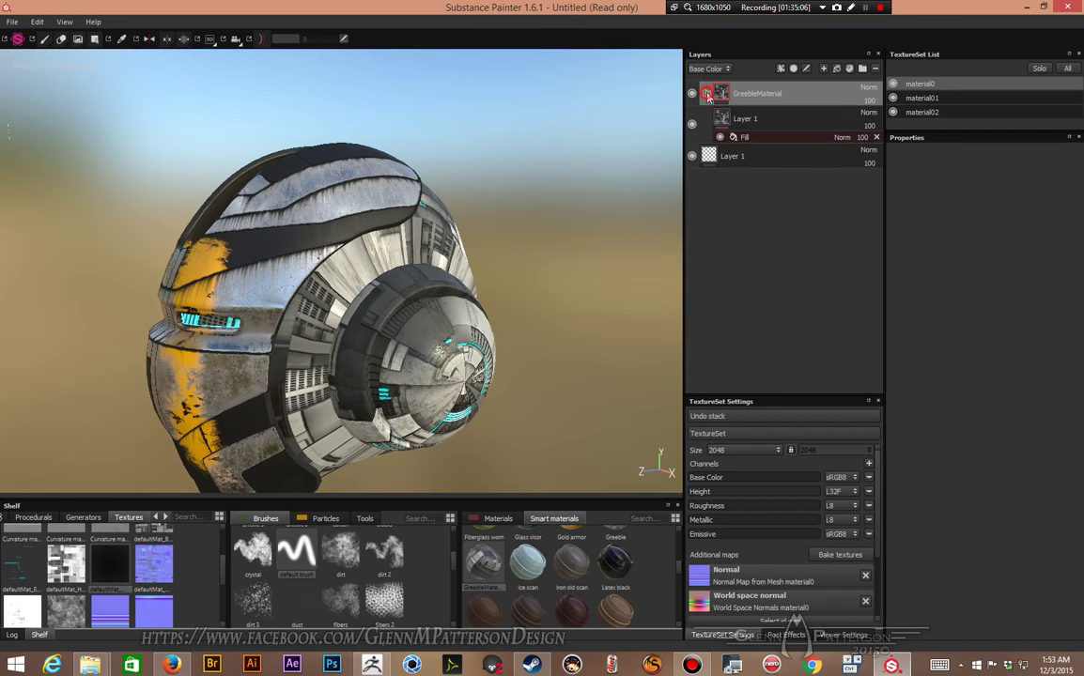
click(771, 139)
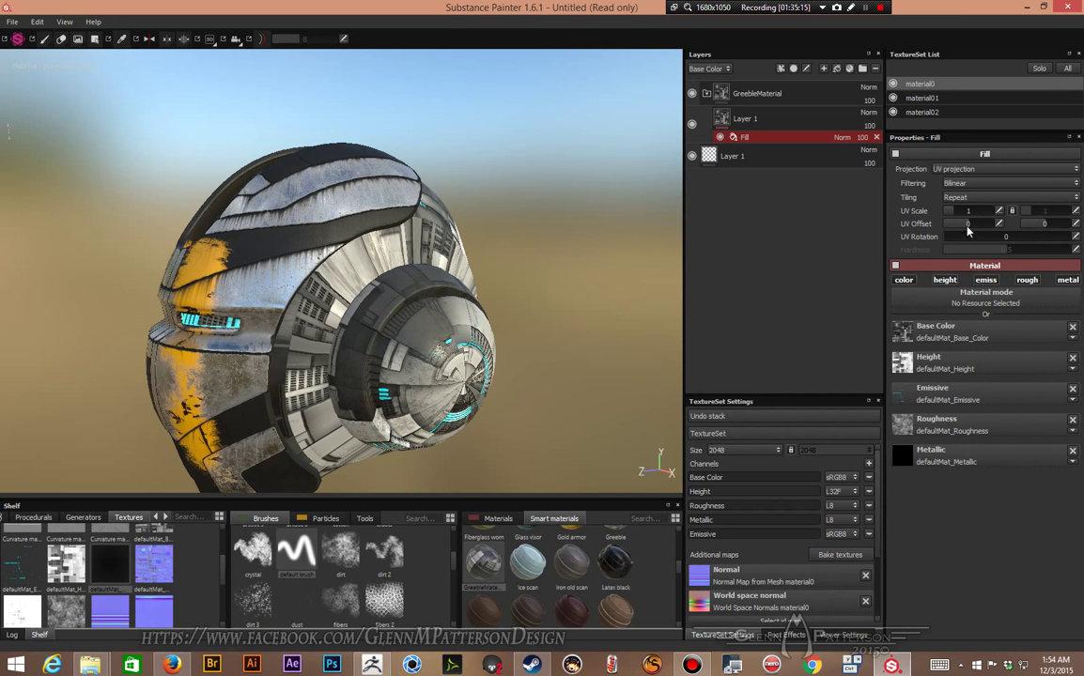
drag(950, 216, 953, 215)
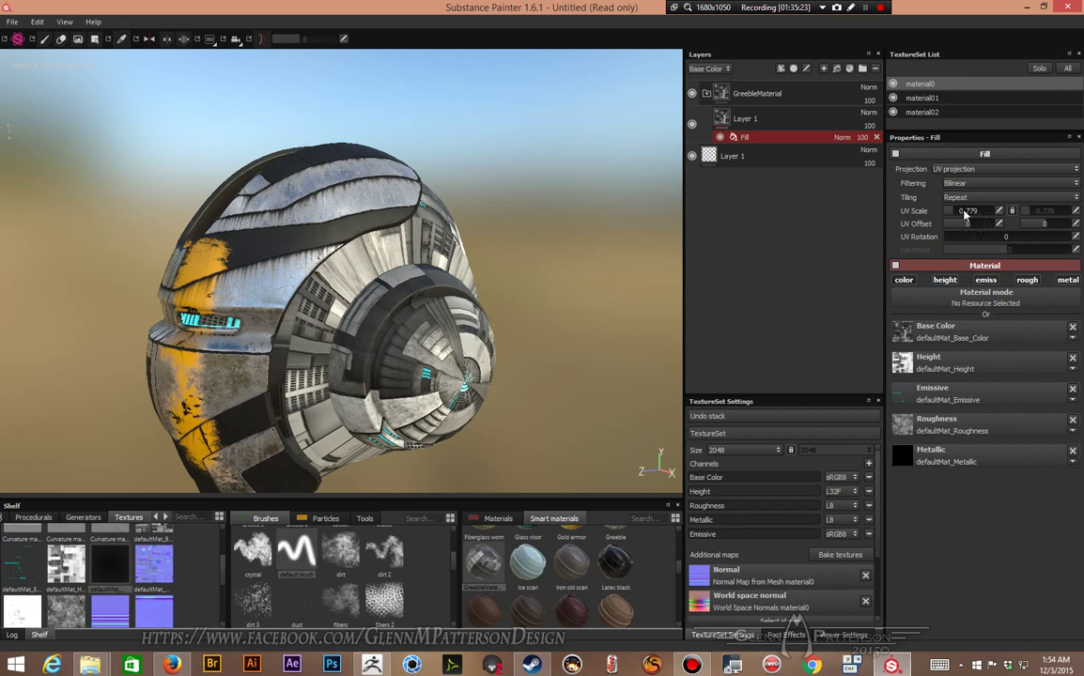
drag(956, 212, 996, 210)
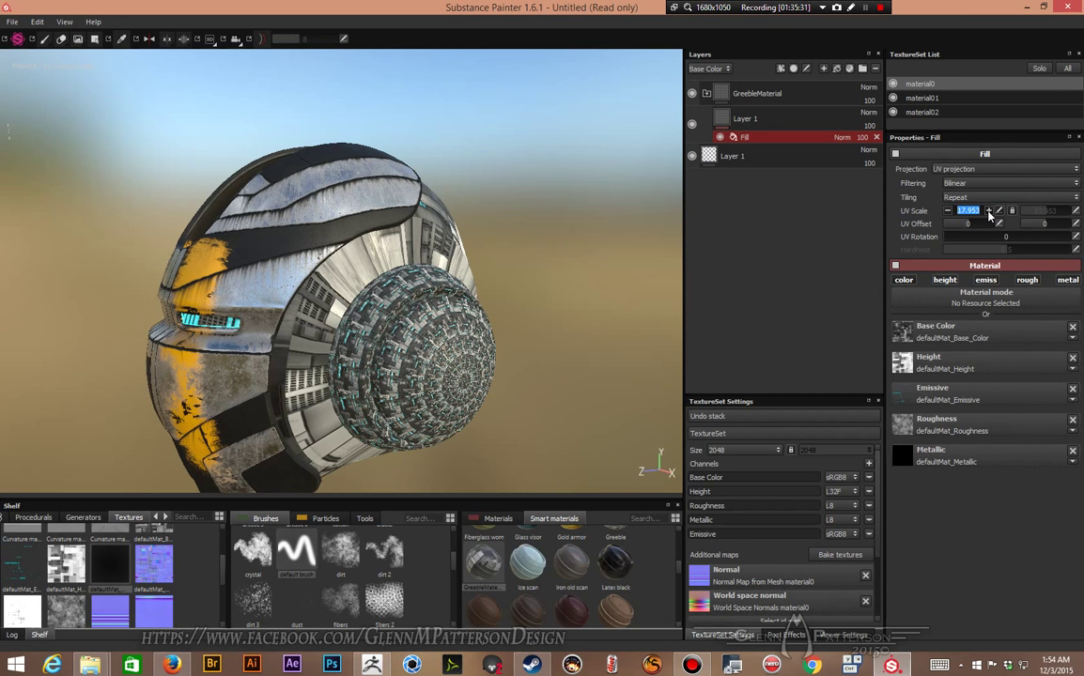
text(2)
key(Return)
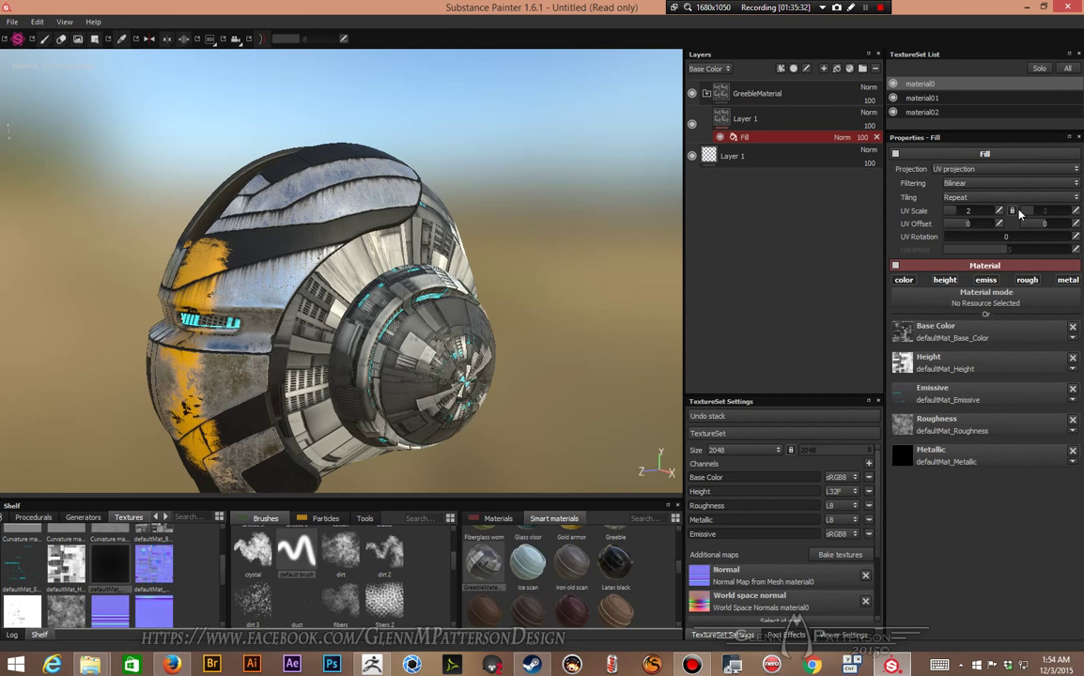
Step: Unlink the UV Scale of the GreebleMaterial Fill effect and set its V scale to 3
click(1013, 212)
click(1068, 212)
text(3)
key(Return)
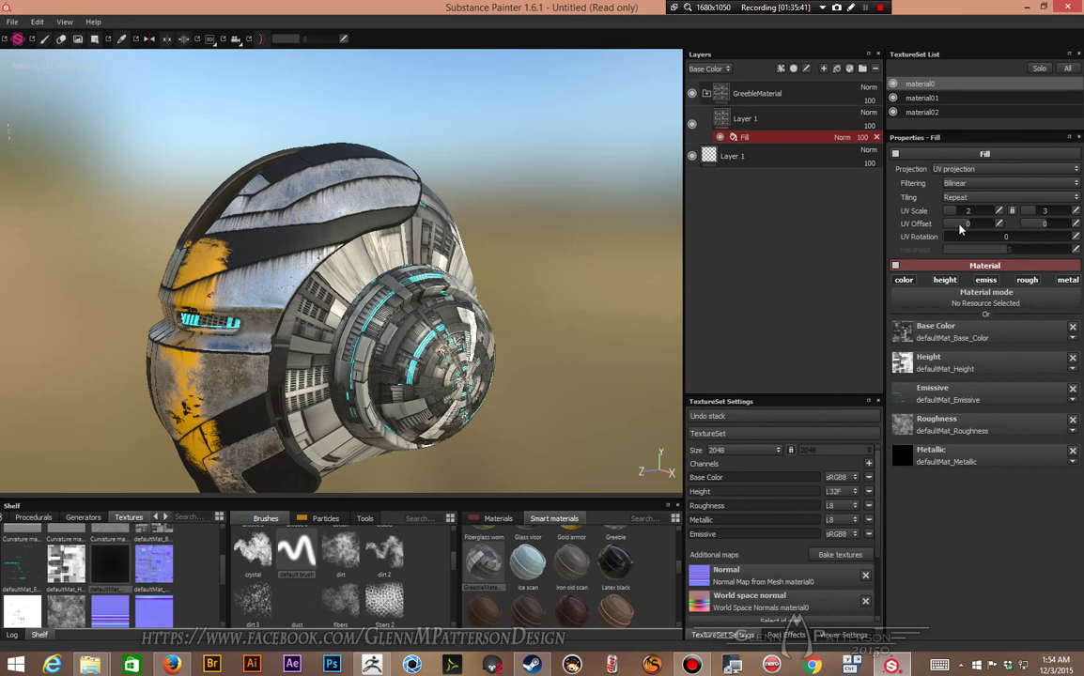
Step: Try U offsets of 0.039 and -0.065 with a U scale of 1.9, and return the U scale to 2
mouse_move(965, 227)
mouse_down()
mouse_move(976, 223)
mouse_move(962, 216)
mouse_up()
click(999, 212)
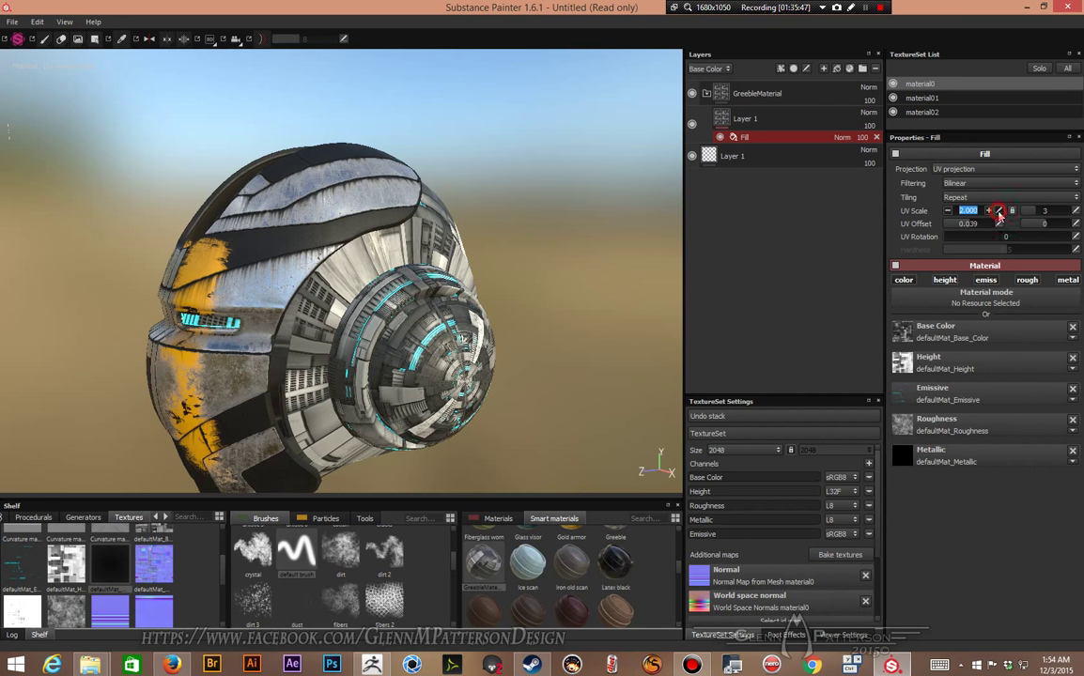
text(1.9)
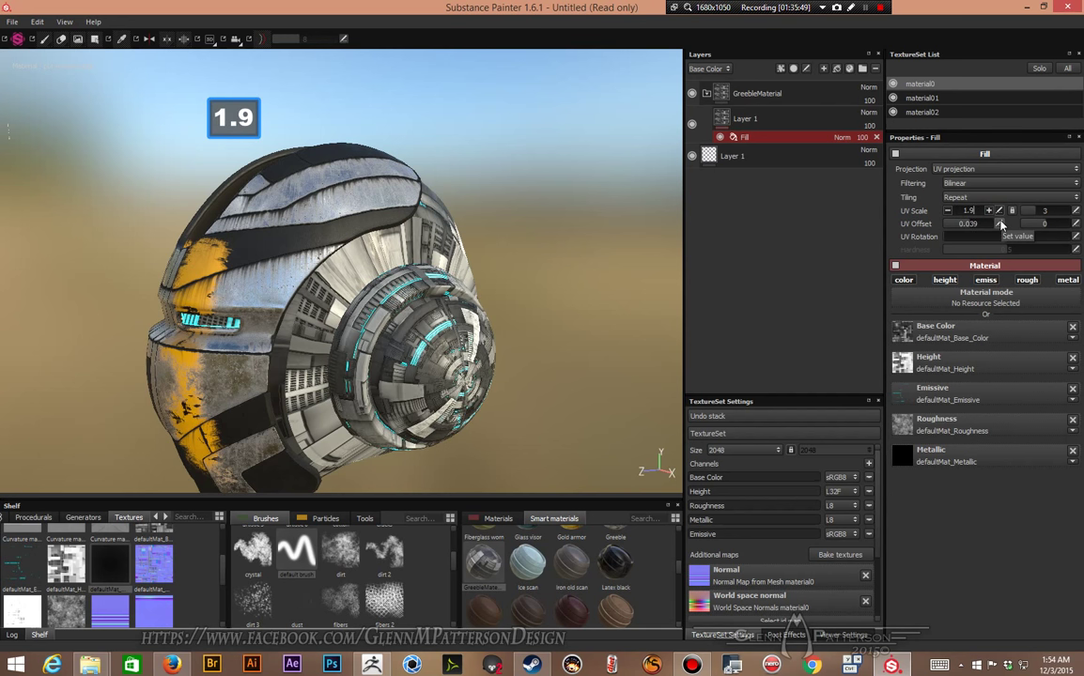
key(Return)
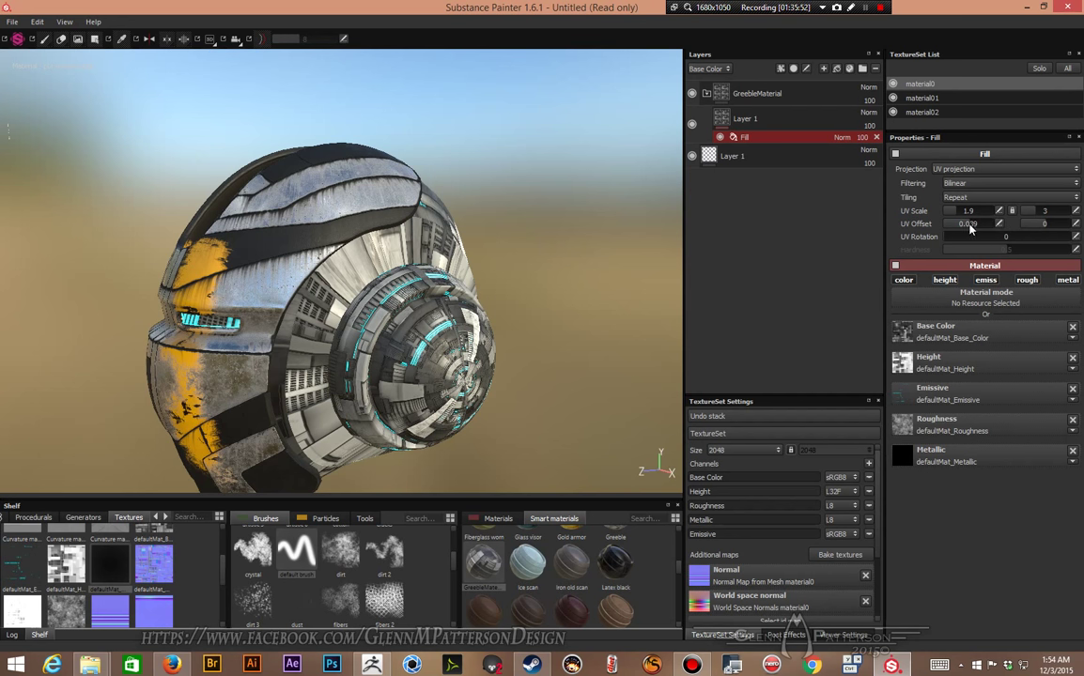
mouse_move(971, 227)
mouse_down()
mouse_move(986, 223)
mouse_move(967, 226)
mouse_up()
click(417, 260)
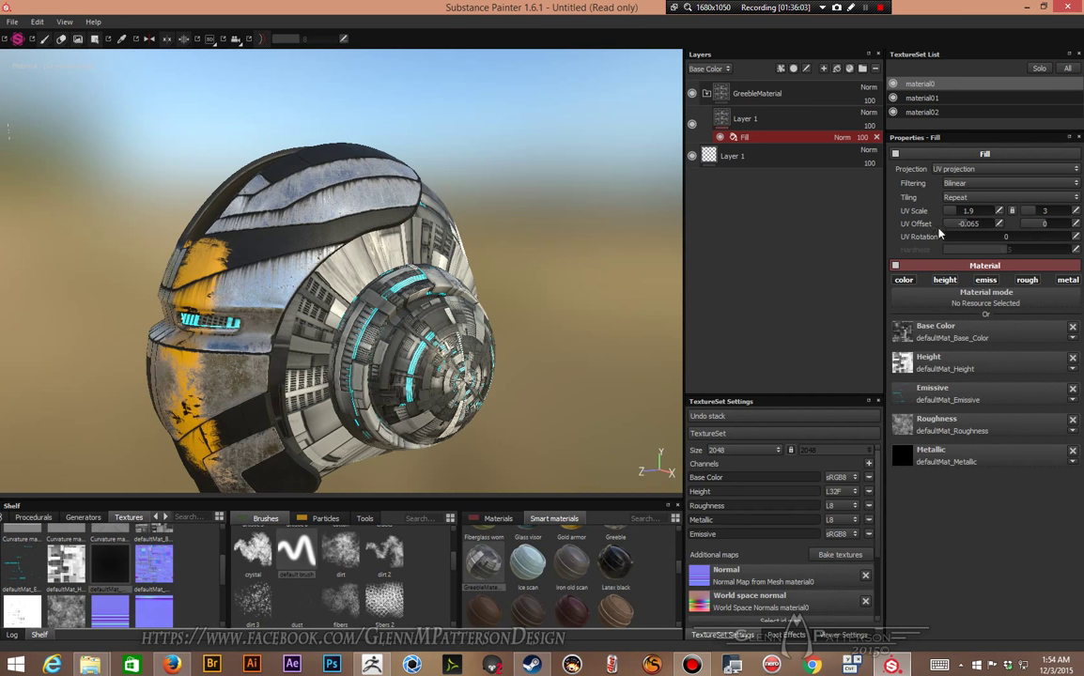
double_click(997, 212)
text(2)
key(Return)
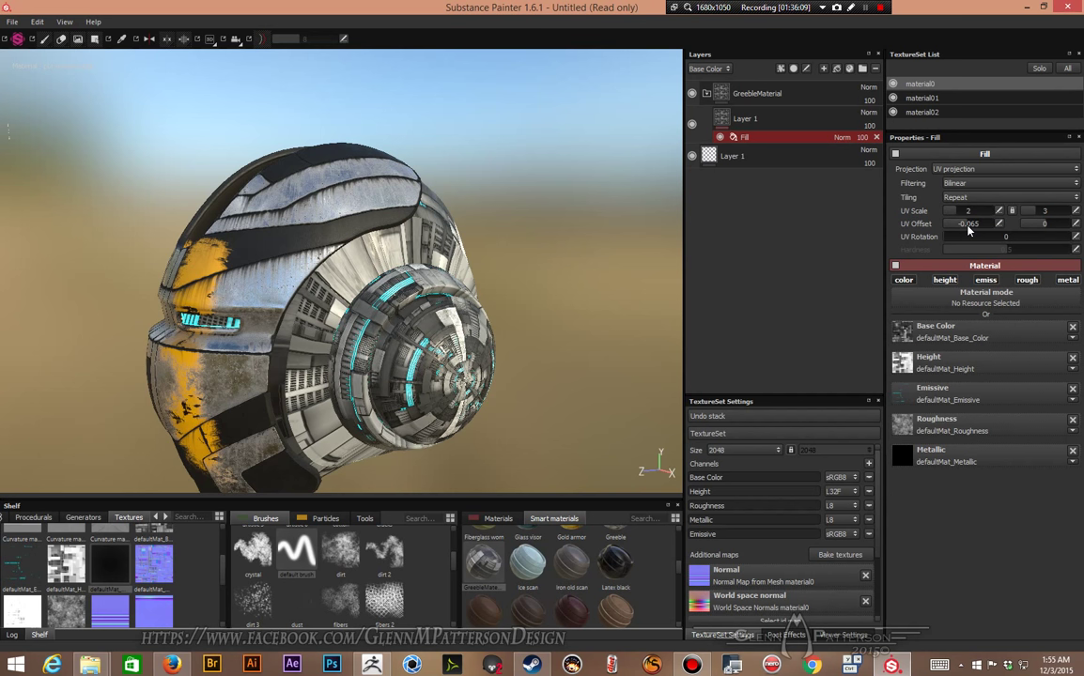
Step: Set the Fill effect's UV Offset to 0.039 and -0.184, and inspect the ear pieces from both sides of the helmet
drag(969, 229, 973, 225)
drag(1039, 226, 1043, 225)
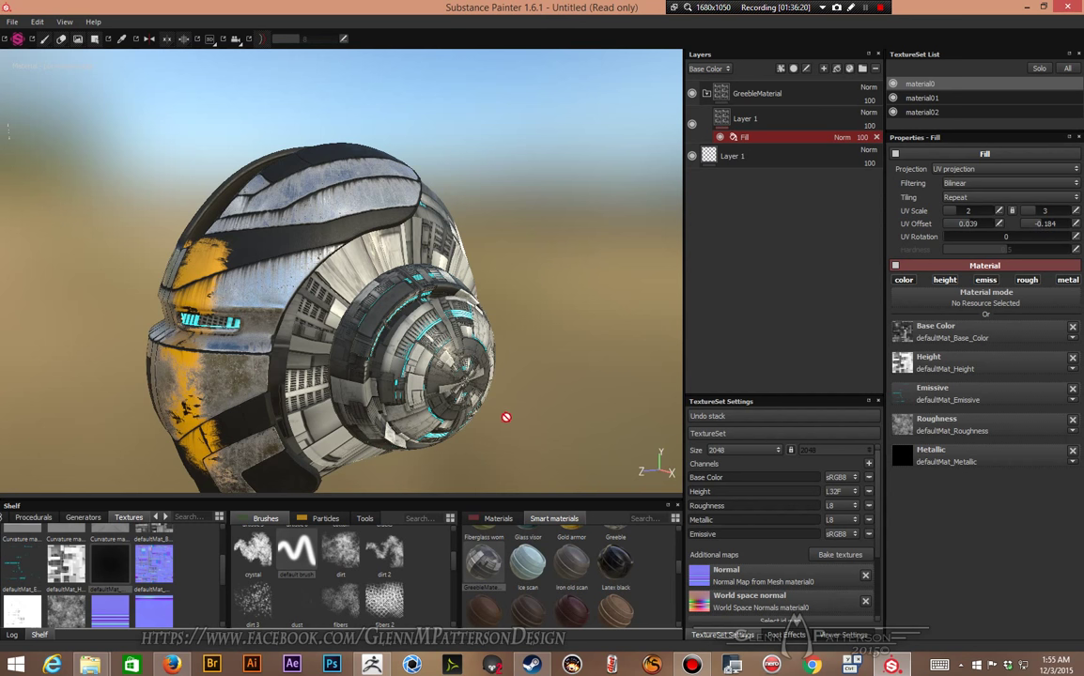
alt+drag(506, 417, 601, 414)
alt+middle_drag(364, 399, 409, 225)
alt+drag(372, 321, 574, 329)
alt+right_drag(574, 329, 548, 298)
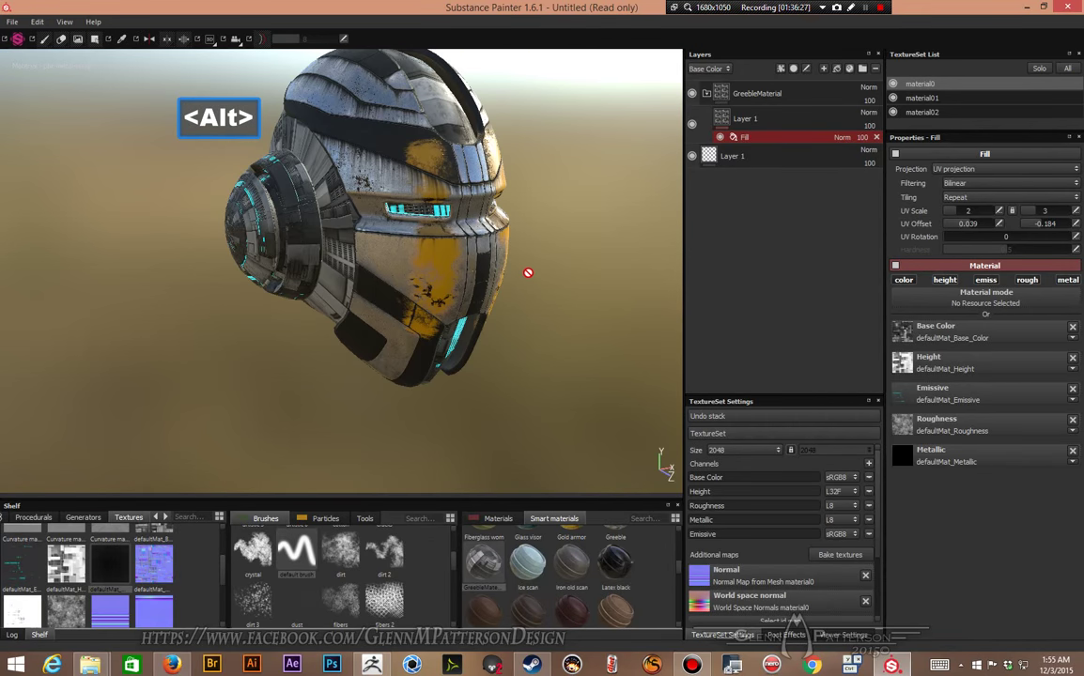
alt+drag(528, 272, 464, 409)
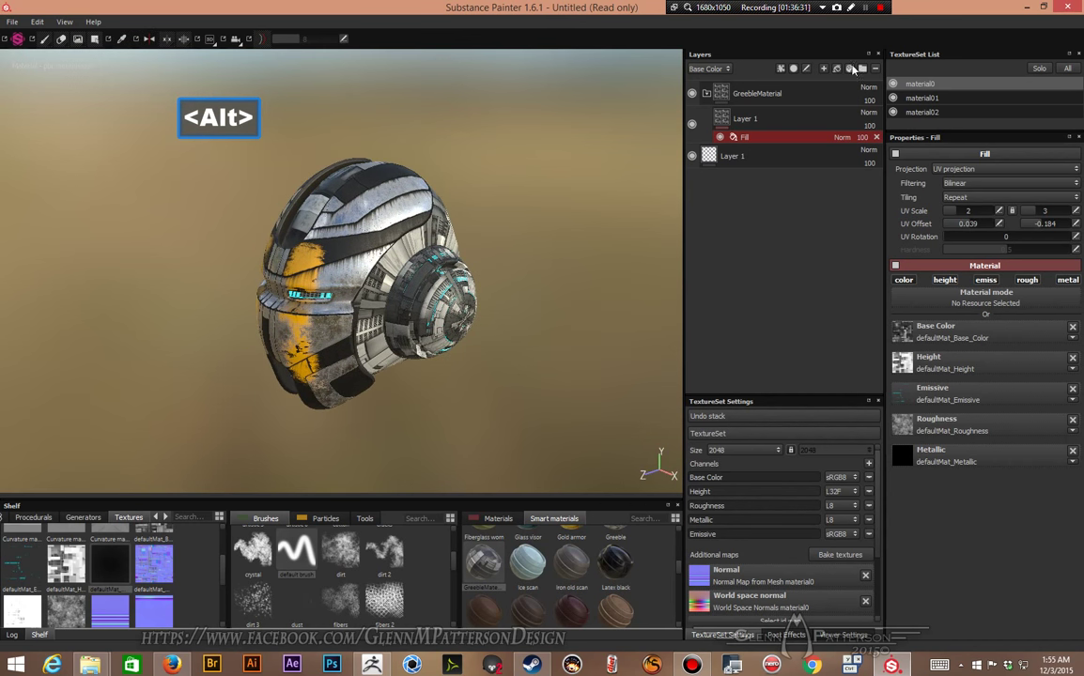
Step: Add a new paint layer to material0 and place it above the GreebleMaterial folder
click(707, 94)
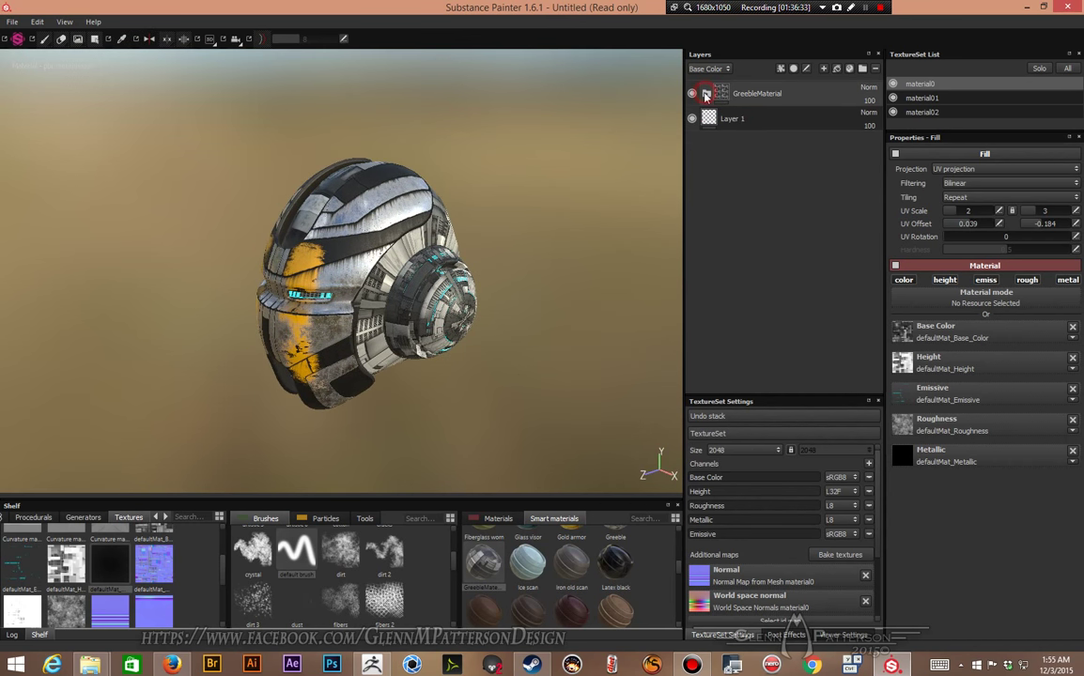
click(822, 73)
drag(813, 120, 808, 84)
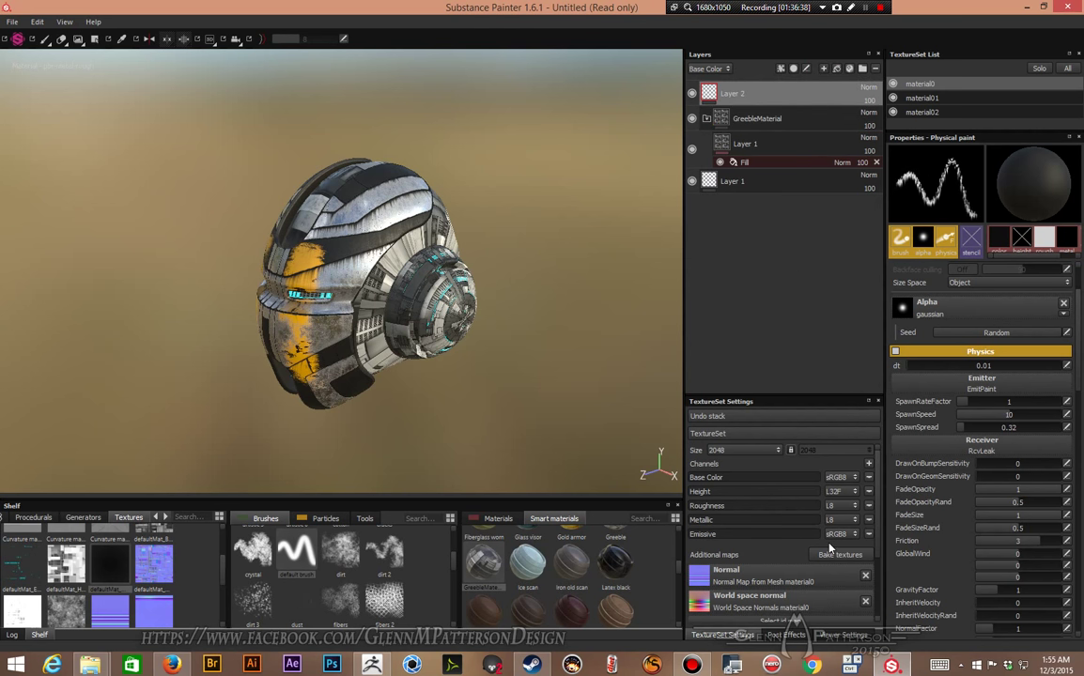
Step: Choose the uniform black material and the rain particle brush for painting on the new layer
click(324, 519)
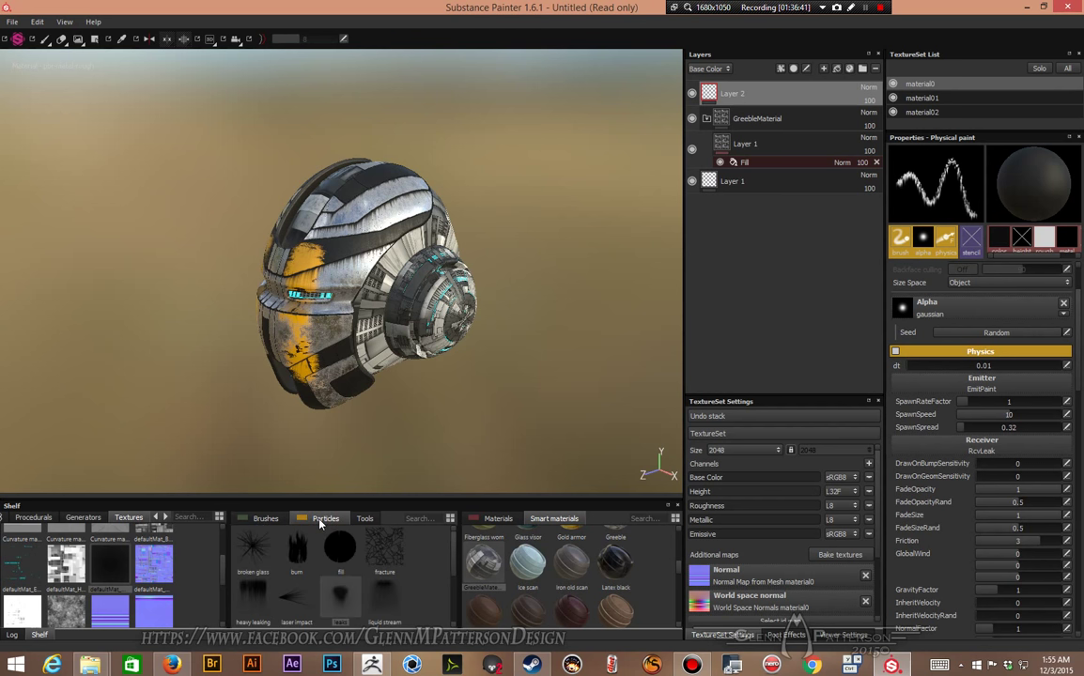
click(488, 521)
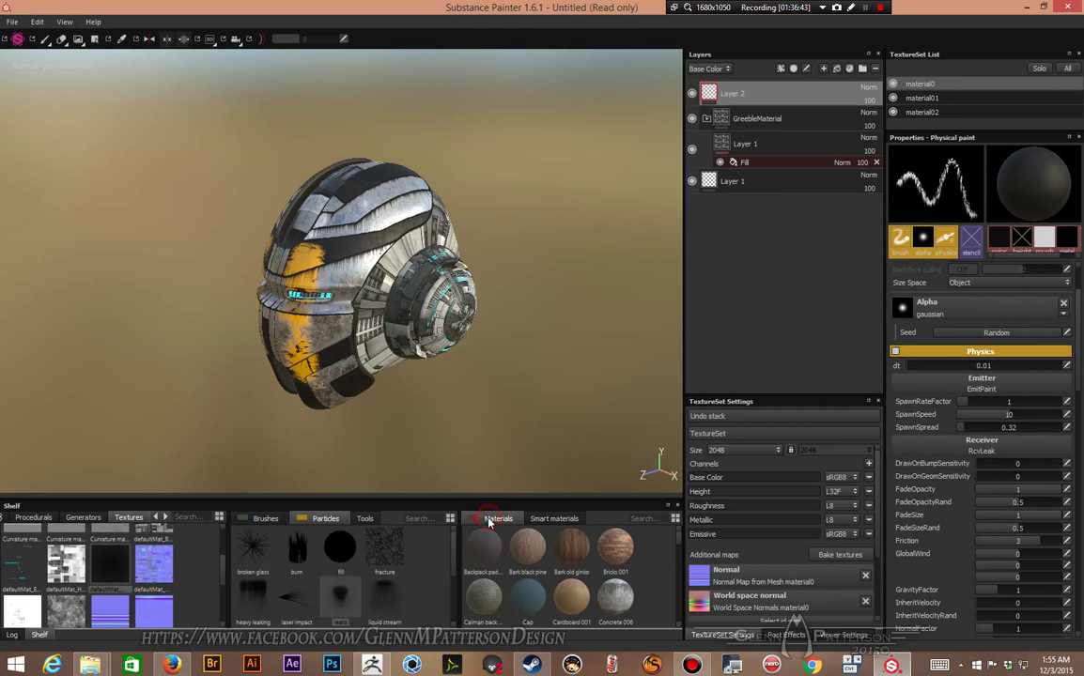
scroll(532, 611, down, 10)
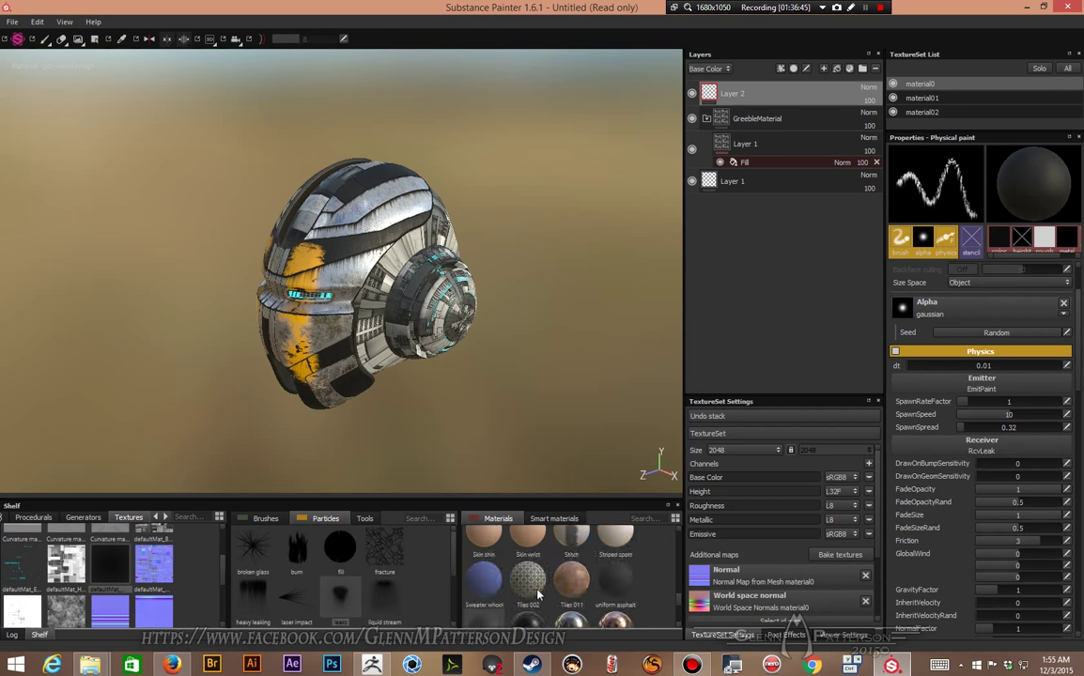
scroll(474, 541, up, 1)
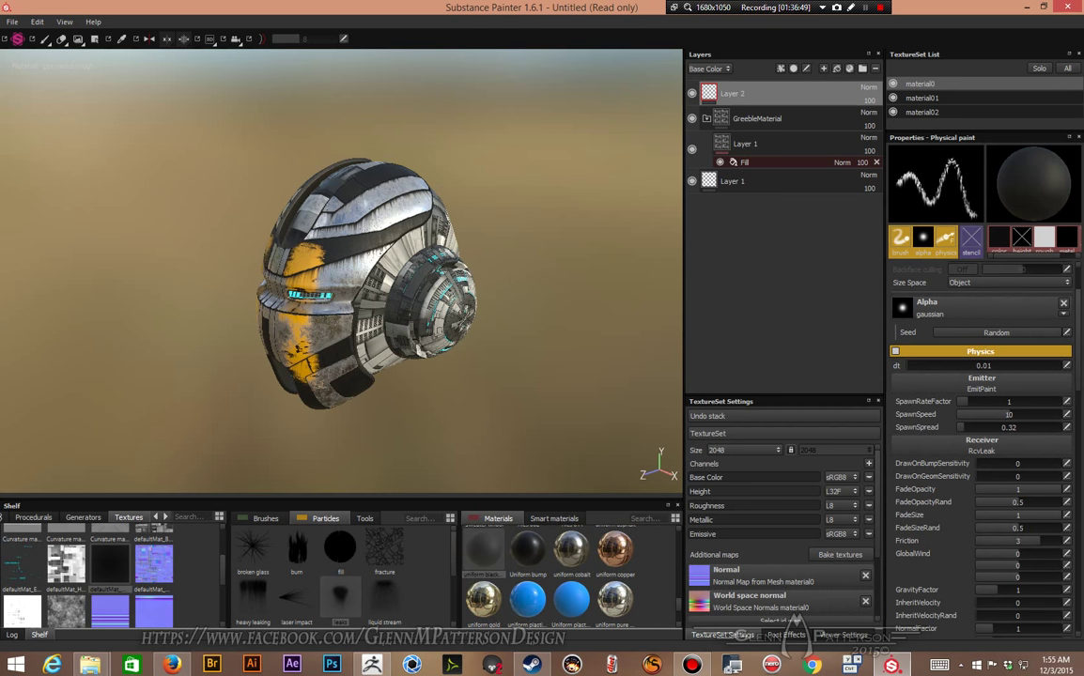
key(bracketright)
key(bracketright)
key(bracketright)
key(bracketright)
key(bracketright)
key(bracketright)
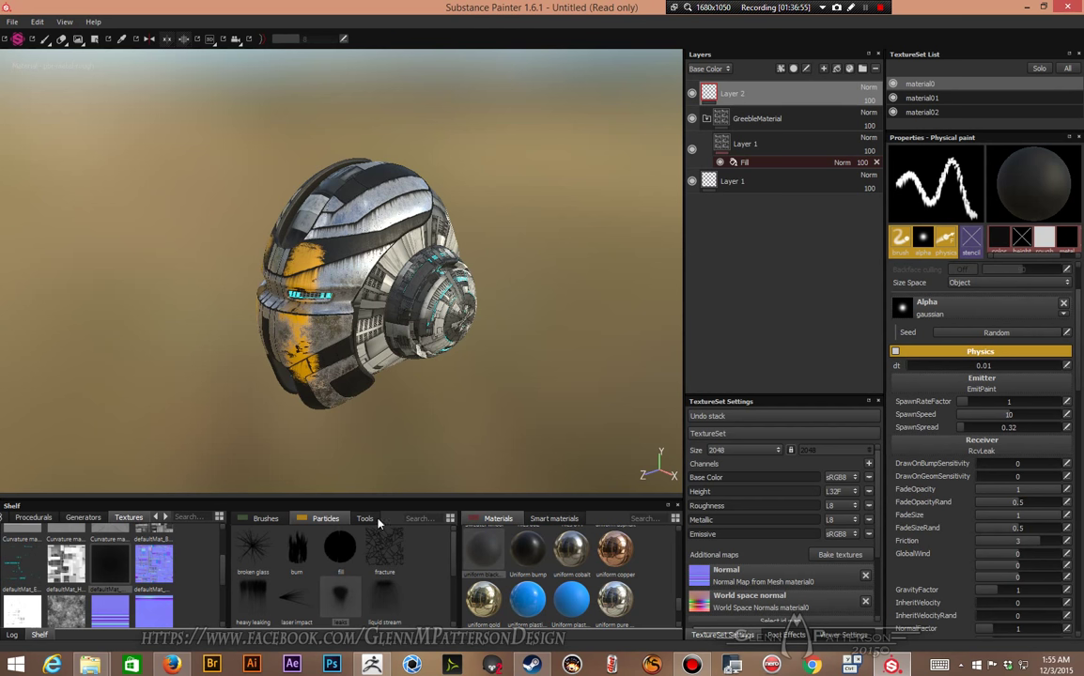
scroll(394, 615, down, 2)
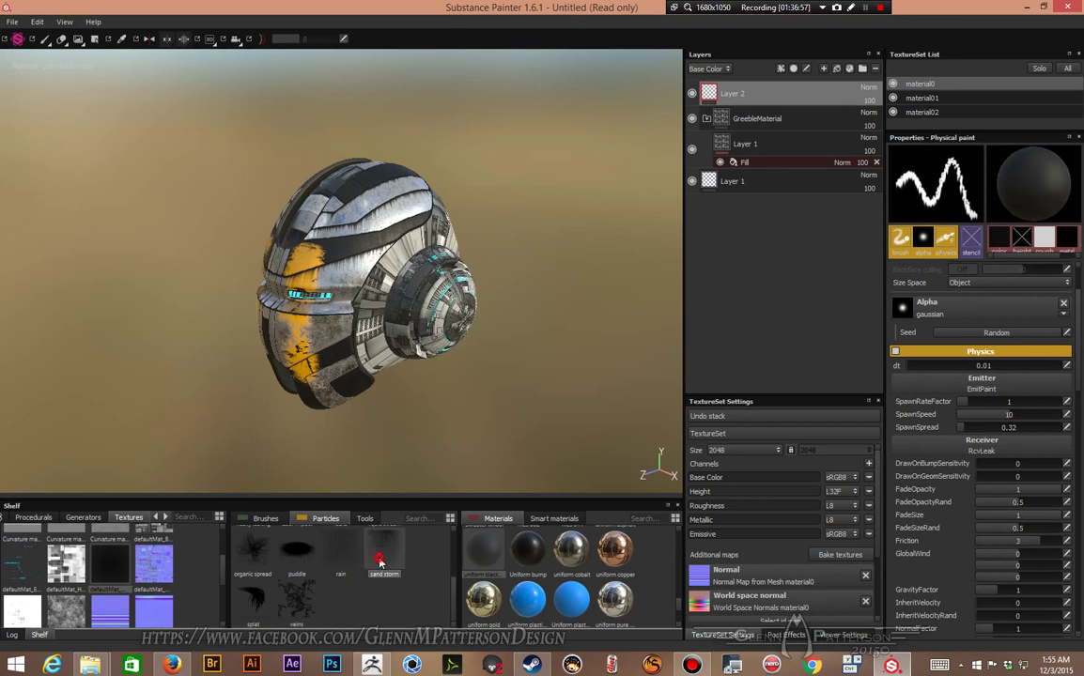
click(340, 553)
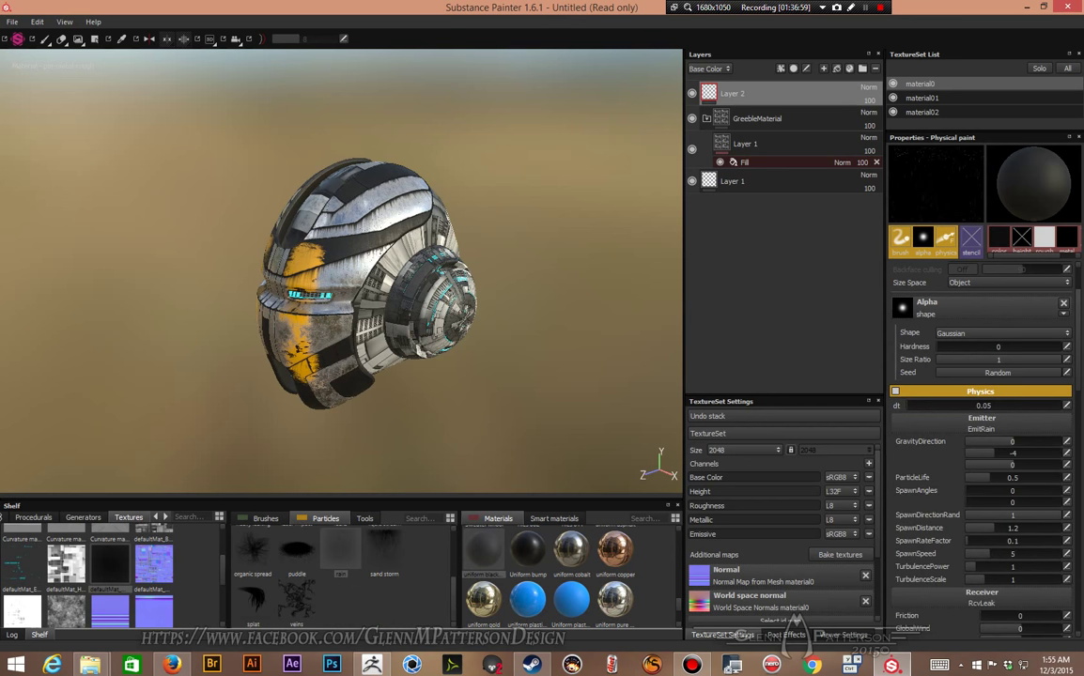
Step: Emit black rain particles over the ear piece to add dark streaks to the greeble surface
scroll(451, 327, down, 3)
scroll(451, 326, up, 8)
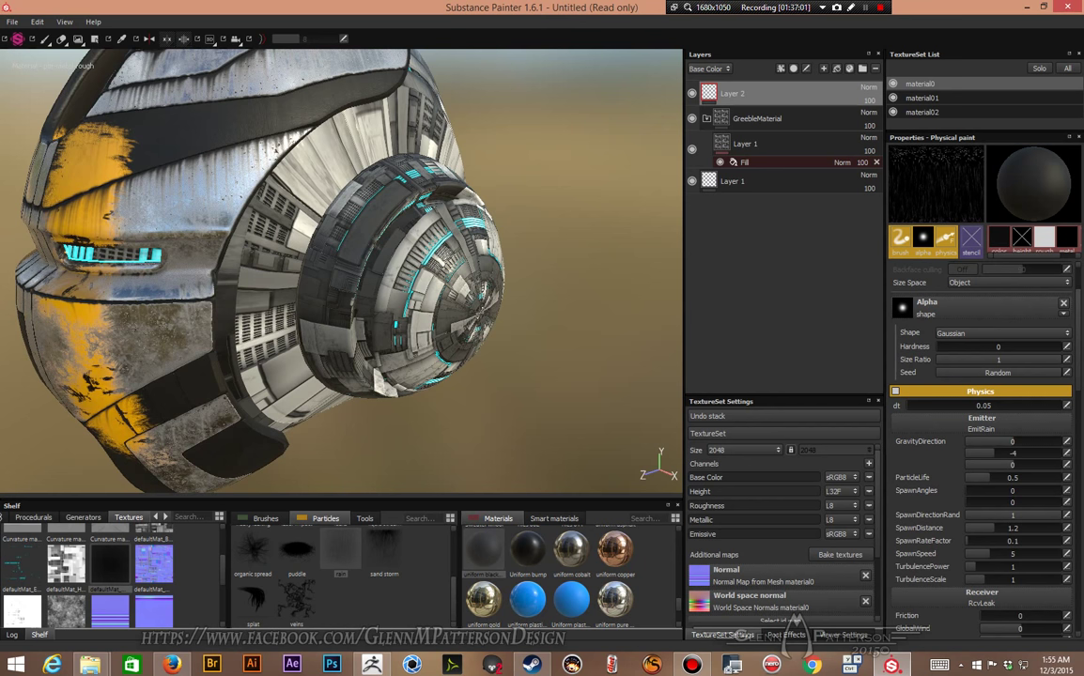
click(402, 198)
drag(379, 194, 386, 192)
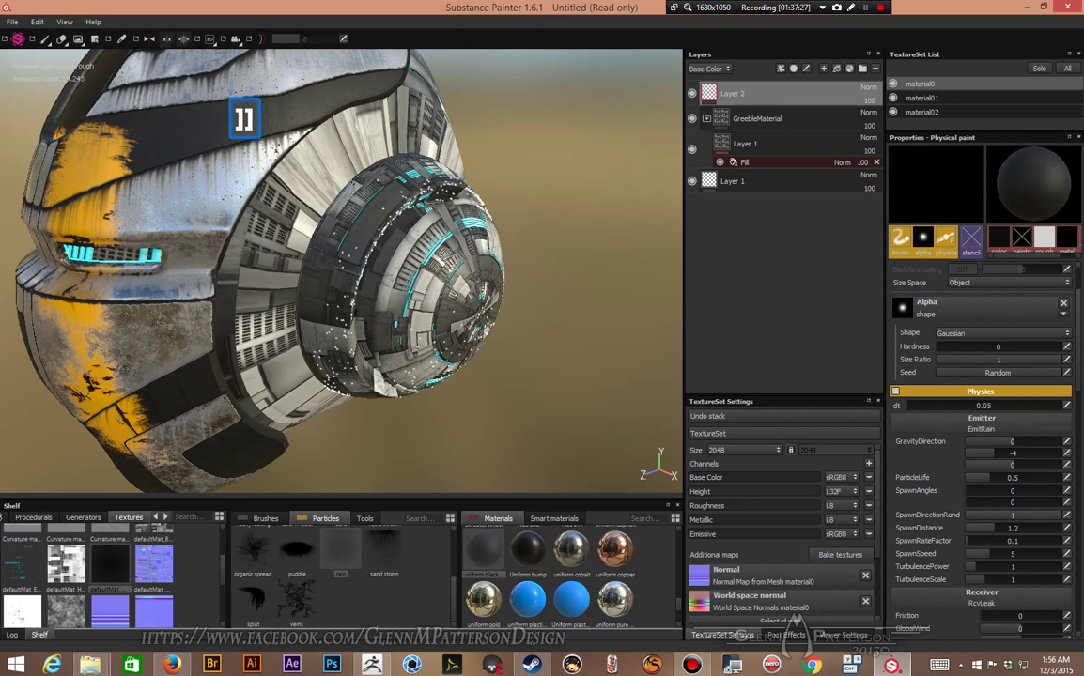
click(358, 189)
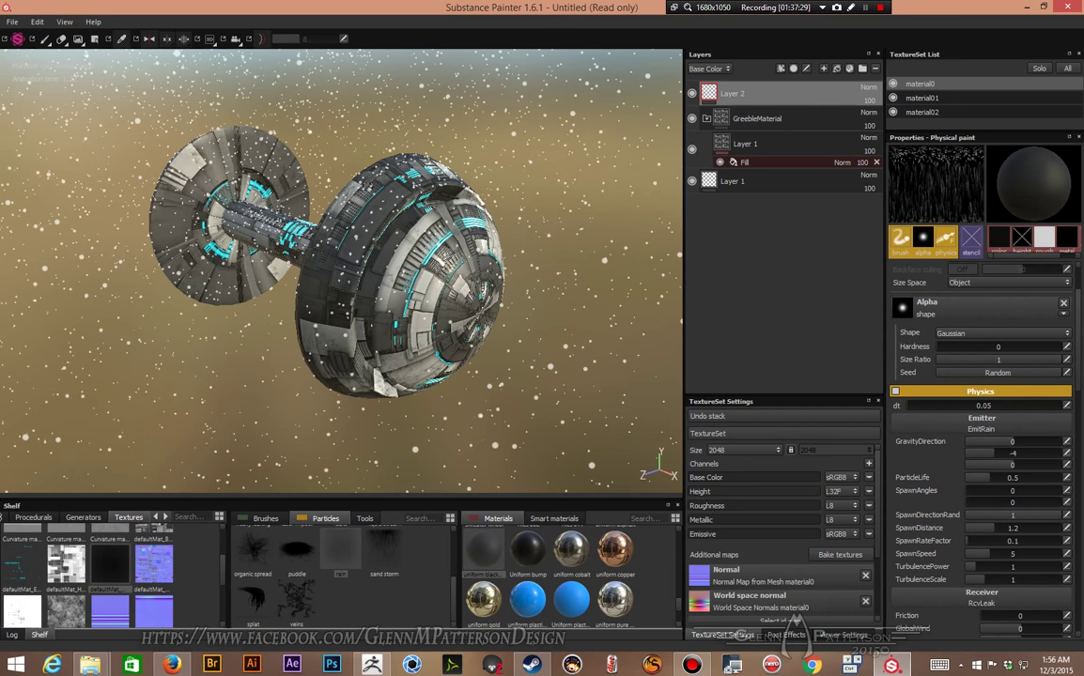
key(f)
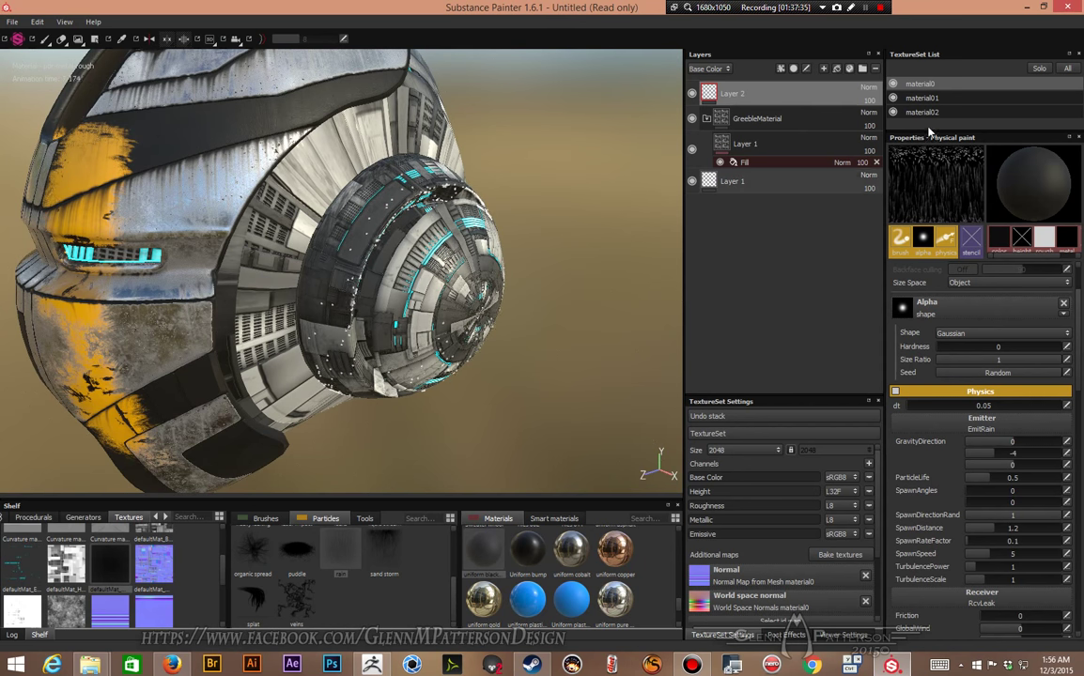
Step: Add a paint layer above material01's GreebleMaterial folder and emit black rain particles over the inner shell
click(950, 98)
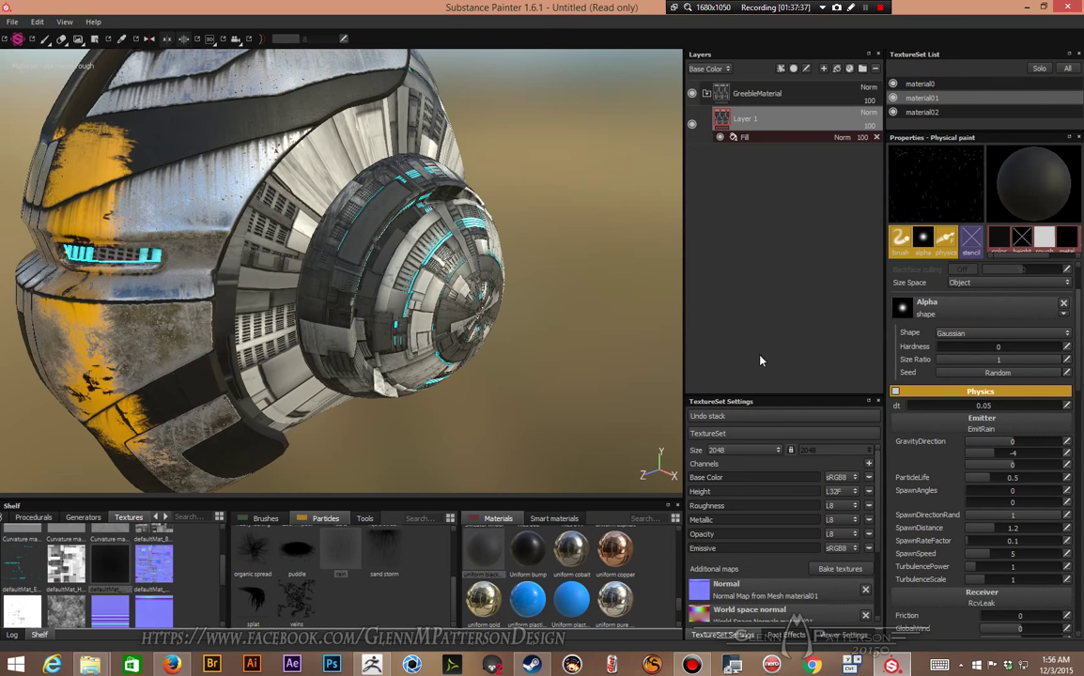
click(706, 93)
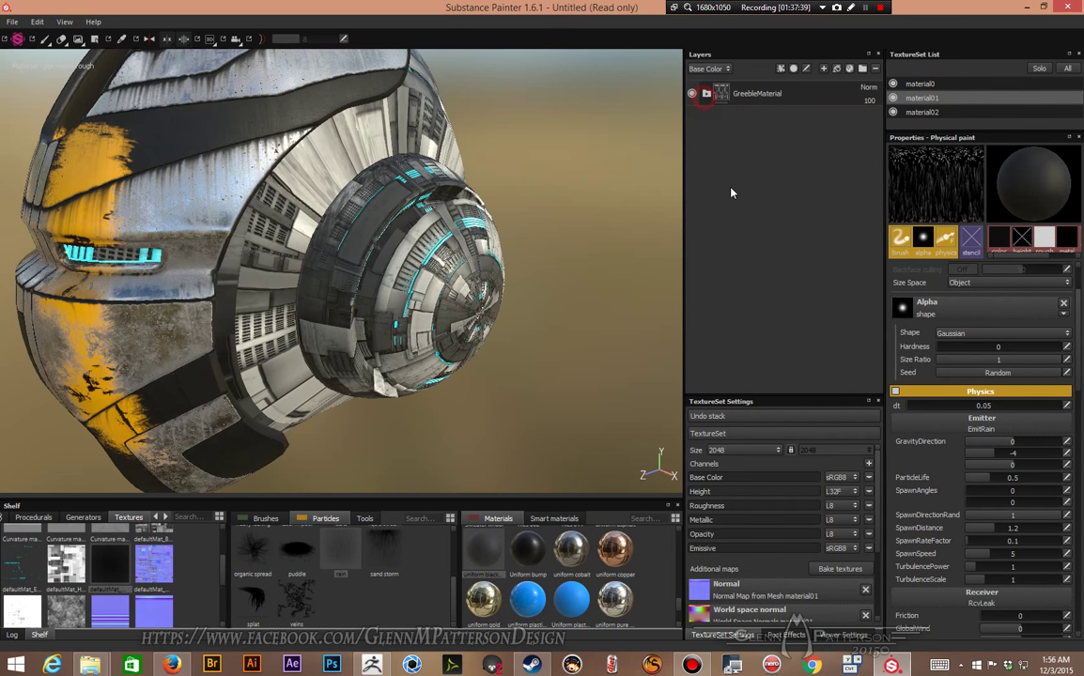
click(824, 69)
drag(796, 123, 784, 85)
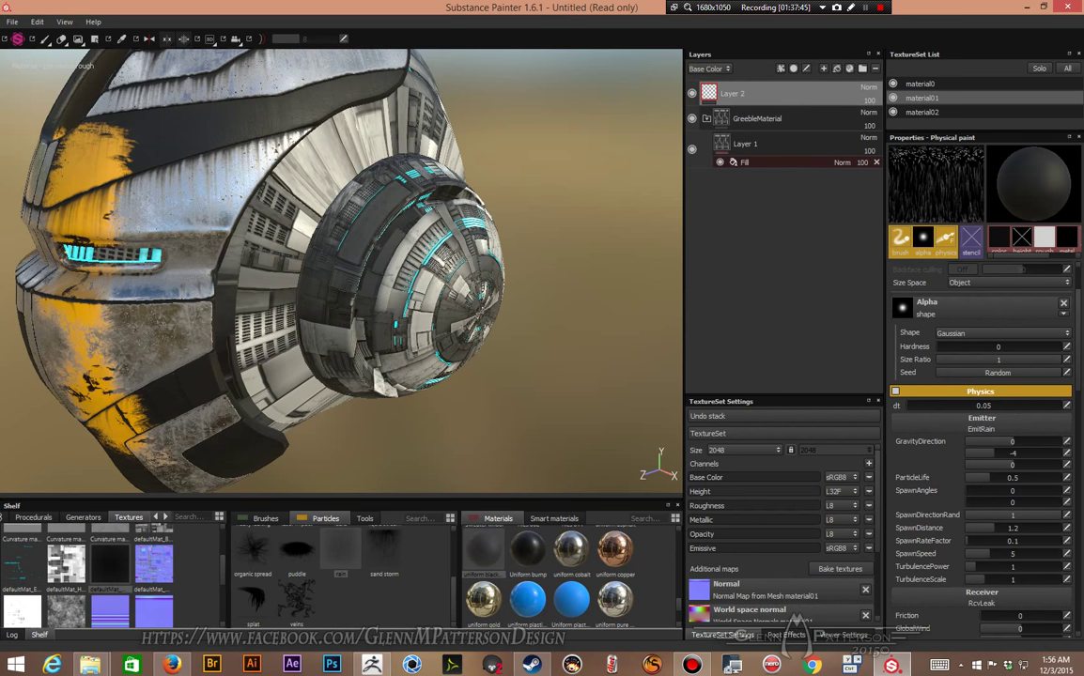
scroll(276, 150, down, 3)
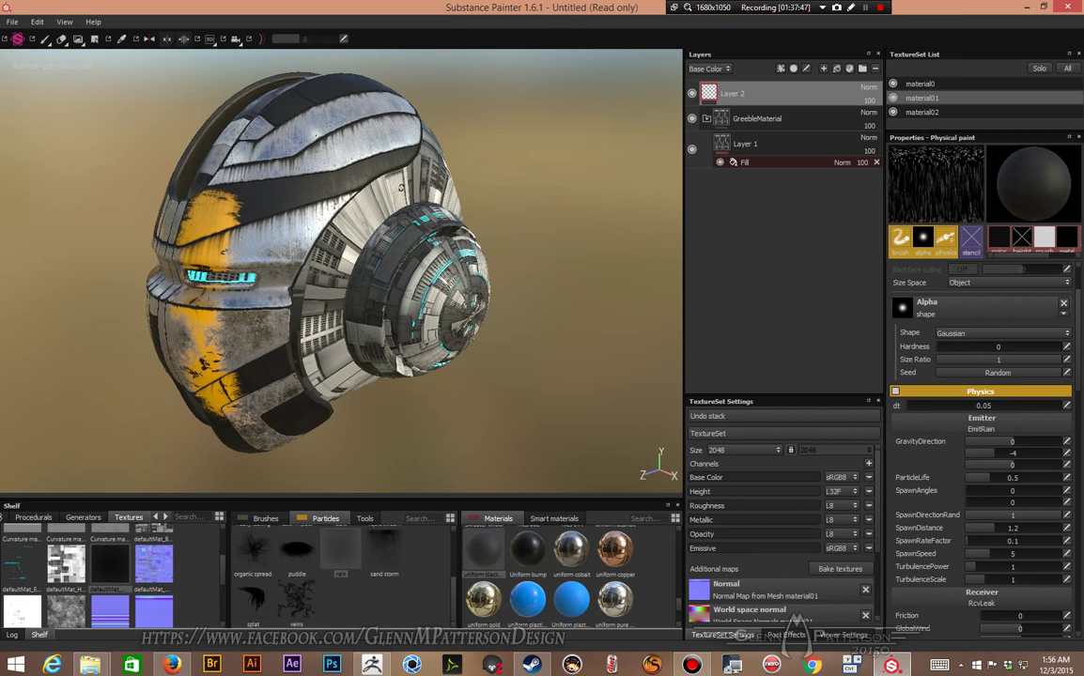
drag(400, 188, 385, 192)
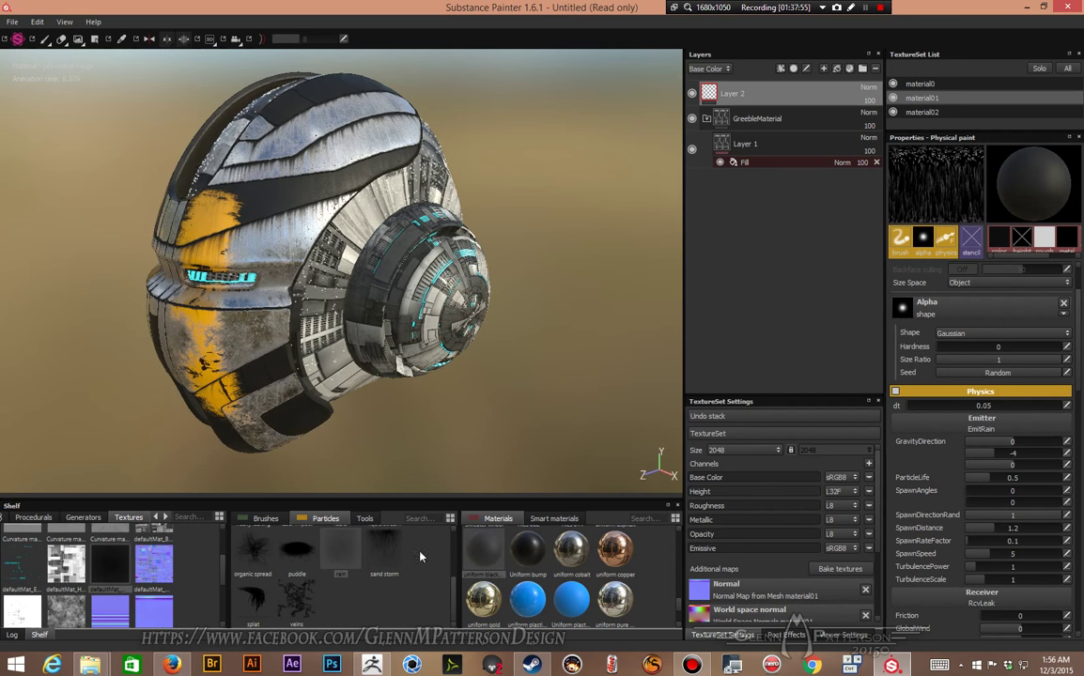
Step: Choose the dirt brush and enlarge it, checking the symmetry plane and leaving symmetry off
click(264, 517)
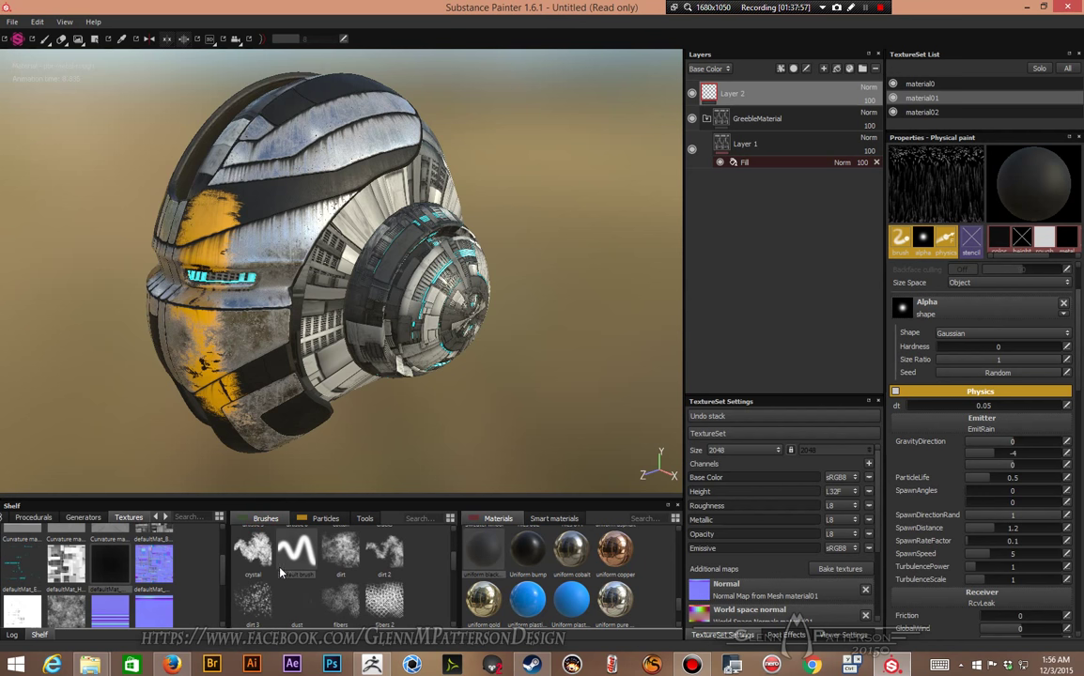
click(340, 550)
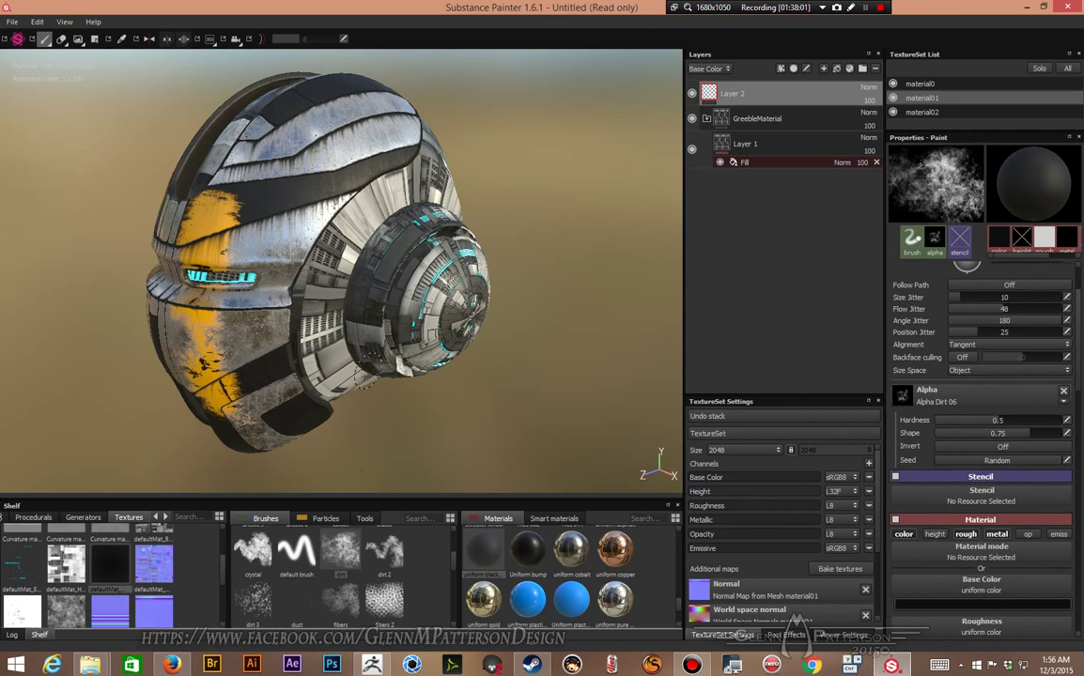
key(bracketright)
key(bracketright)
key(bracketright)
key(bracketright)
key(bracketright)
key(bracketright)
key(bracketright)
key(bracketright)
key(bracketright)
key(bracketright)
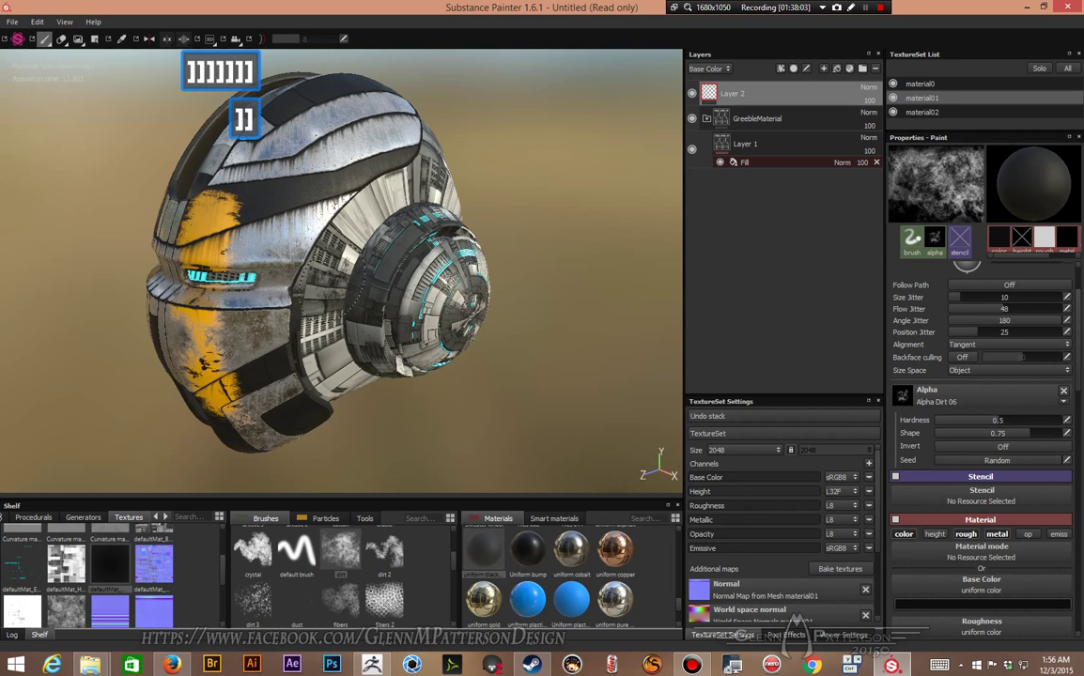
click(152, 39)
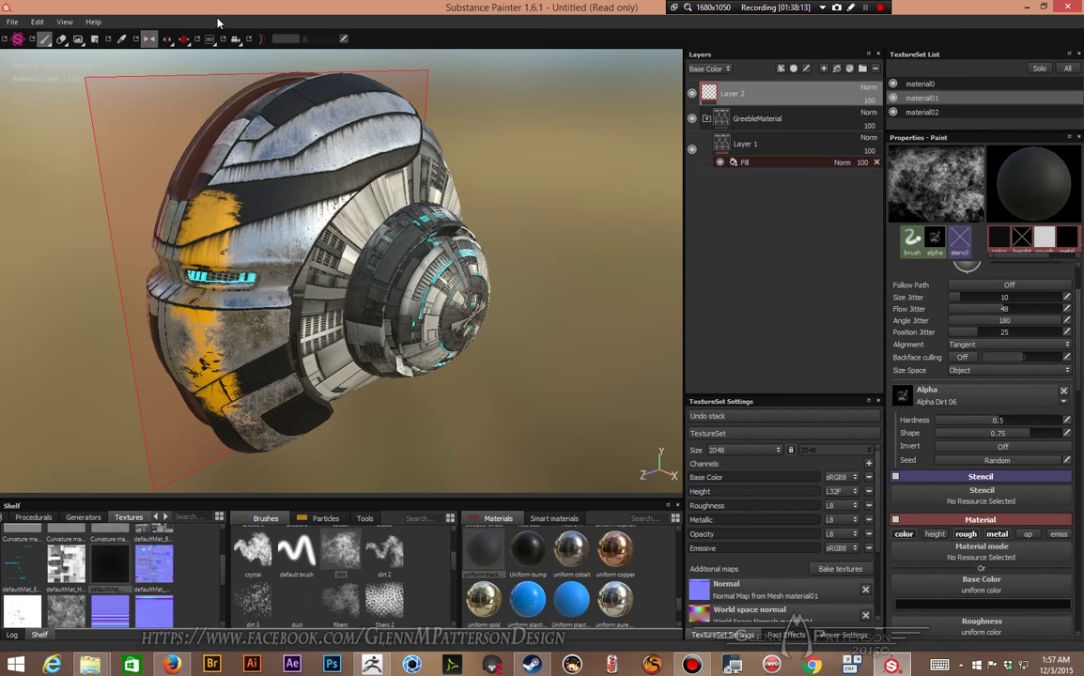
click(147, 41)
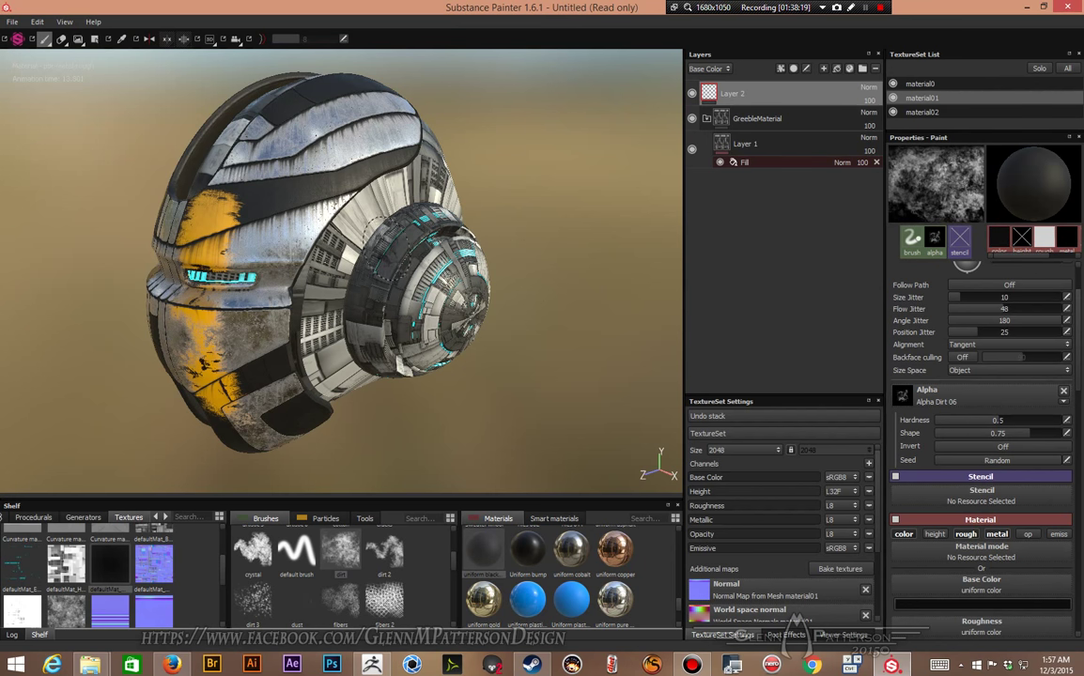
Step: Brush black dirt over the isolated inner shell's greebles, covering the outer surface, the sides and the rim around the ear opening
alt+drag(347, 216, 366, 214)
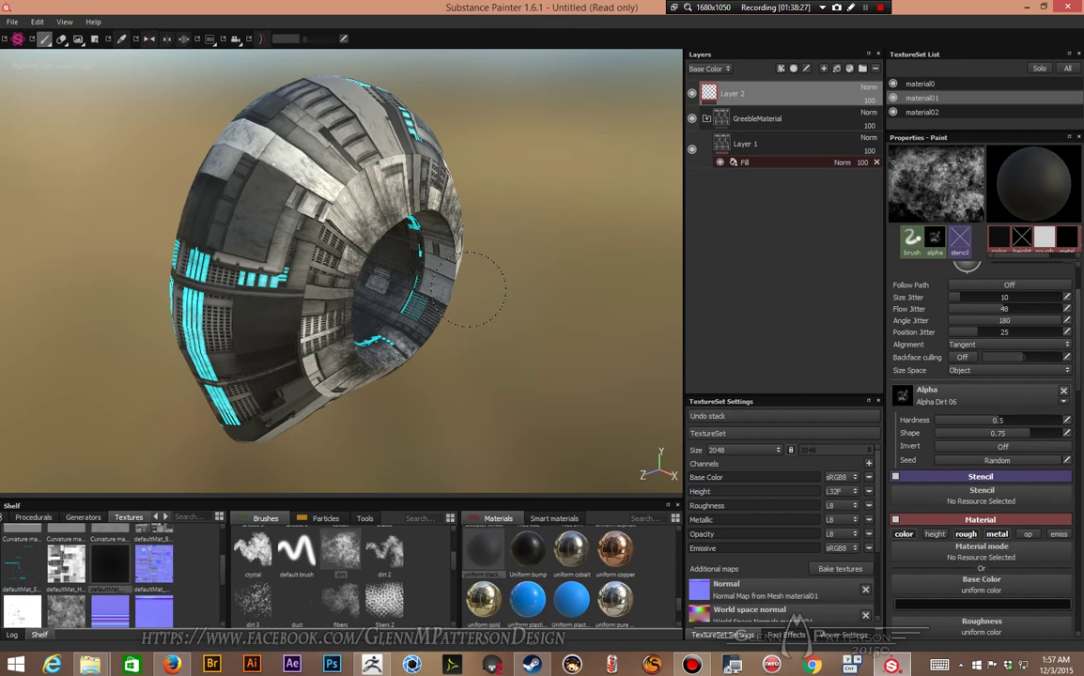
key(alt+q)
alt+drag(579, 311, 397, 258)
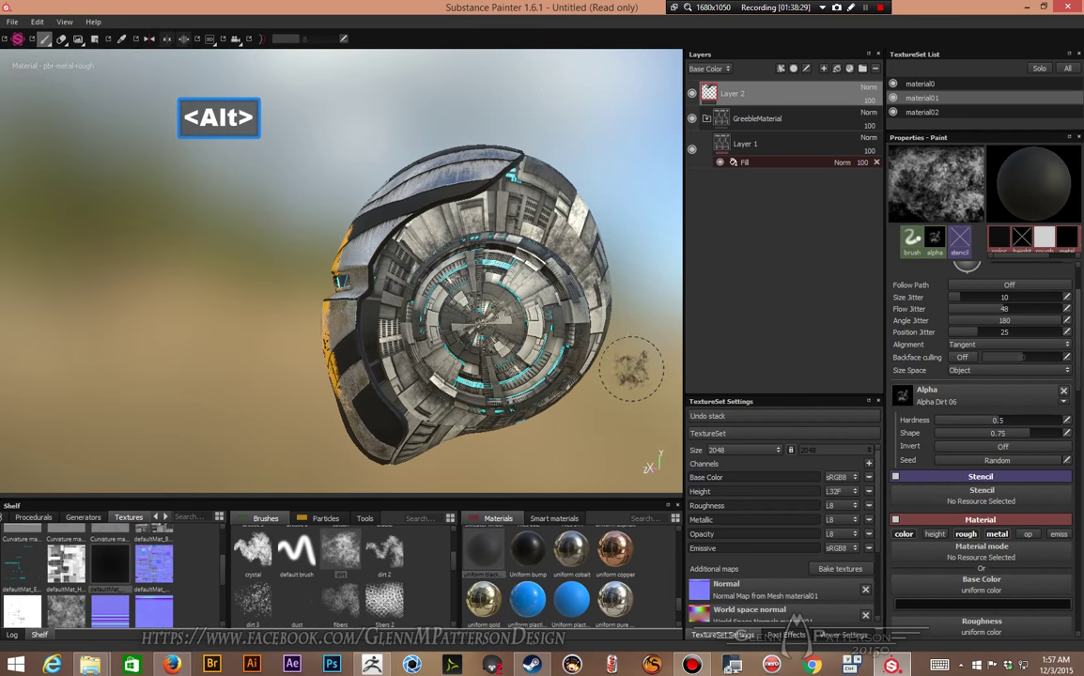
alt+drag(632, 368, 631, 324)
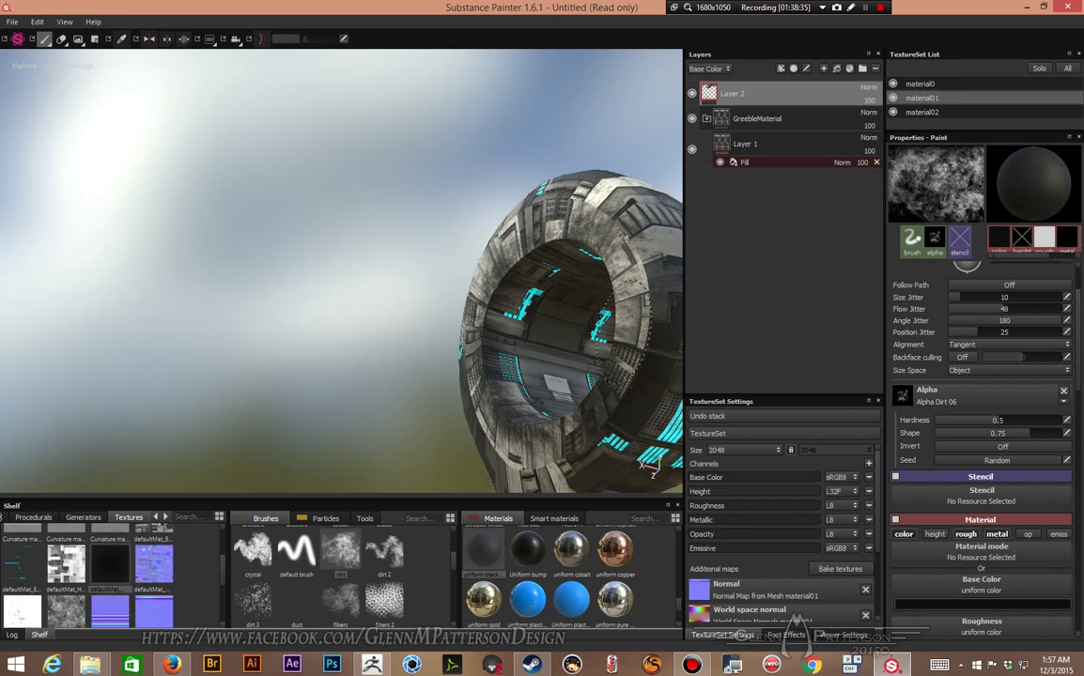
alt+drag(650, 464, 357, 263)
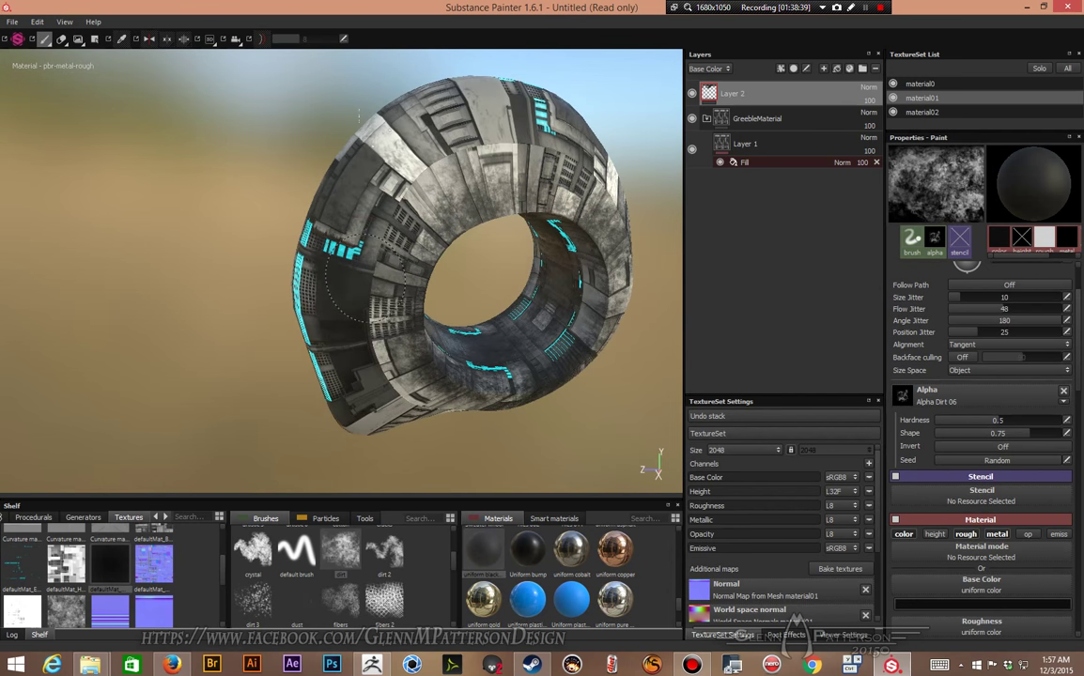
mouse_move(373, 372)
mouse_down()
mouse_move(359, 355)
mouse_move(344, 176)
mouse_move(432, 124)
mouse_move(455, 130)
mouse_up()
alt+drag(535, 181, 387, 200)
mouse_move(586, 112)
mouse_down()
mouse_move(582, 155)
mouse_move(507, 178)
mouse_move(395, 188)
mouse_move(327, 148)
mouse_move(363, 350)
mouse_move(351, 376)
mouse_up()
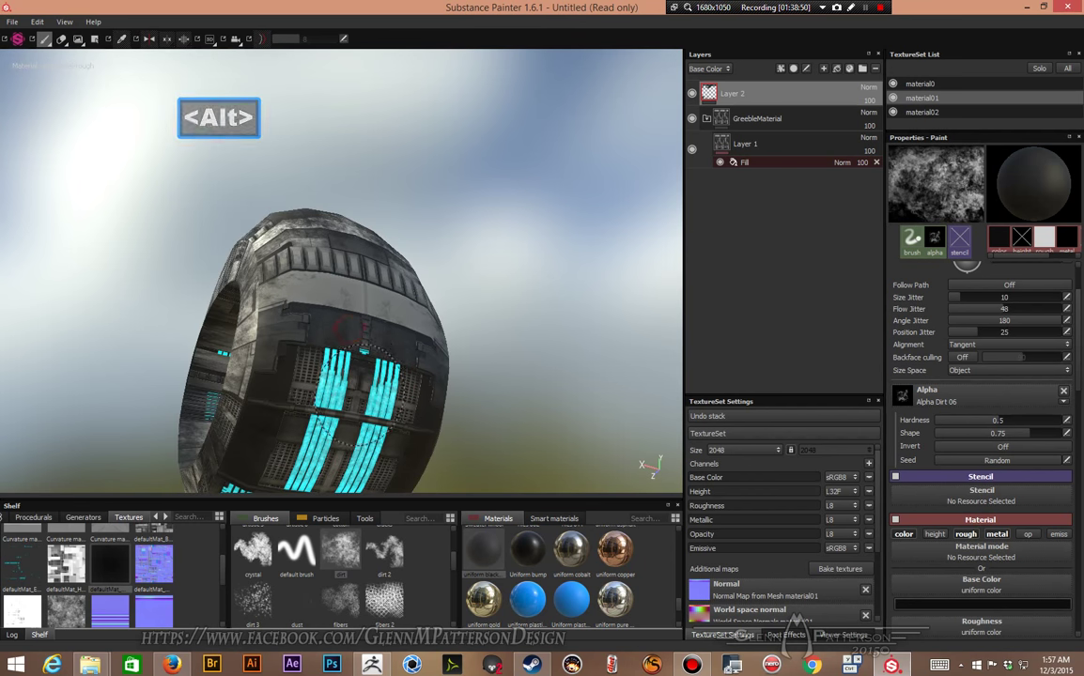
alt+drag(281, 395, 308, 385)
alt+drag(299, 452, 689, 491)
key(alt+q)
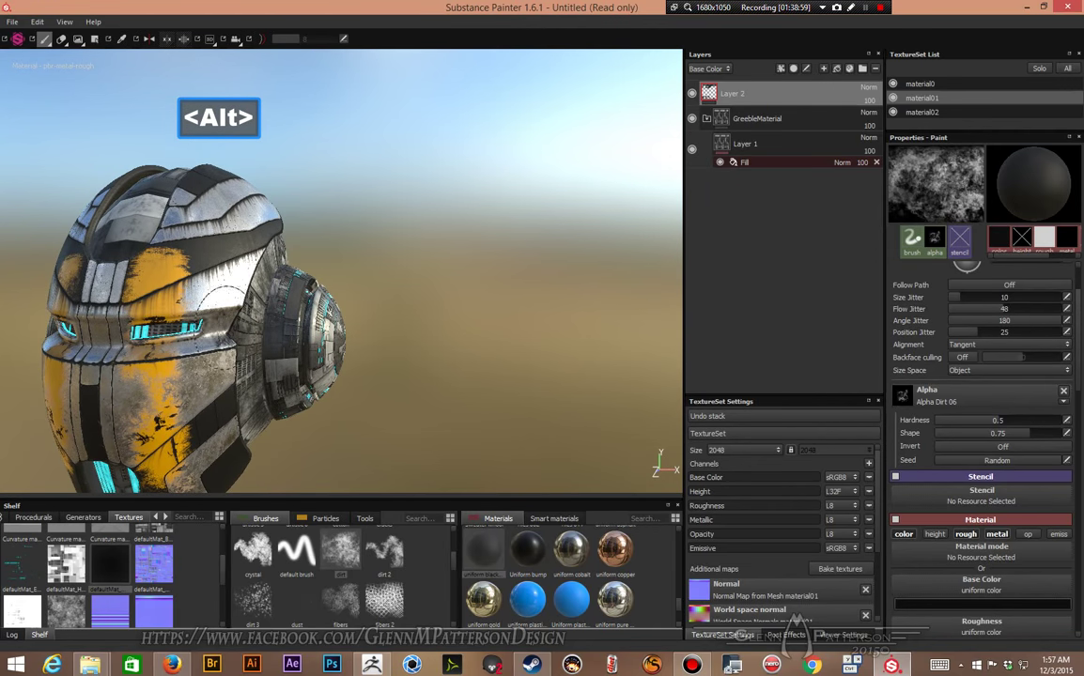
Step: Add more black dirt to the front and upper panels of the isolated inner shell, and bring back the full helmet
alt+middle_drag(221, 308, 387, 278)
mouse_move(387, 278)
alt+mouse_down()
mouse_move(525, 300)
mouse_move(472, 314)
mouse_move(169, 303)
mouse_move(278, 299)
alt+mouse_up()
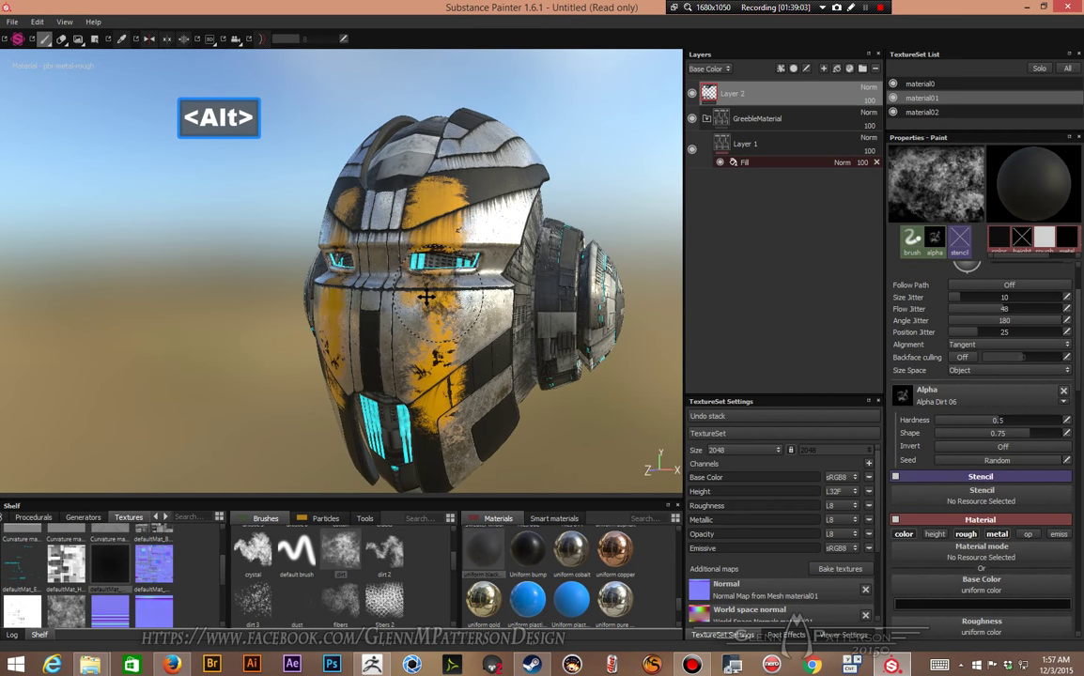
alt+drag(425, 297, 226, 294)
mouse_move(260, 345)
alt+mouse_down()
mouse_move(191, 351)
mouse_move(207, 339)
mouse_move(249, 355)
mouse_move(221, 287)
mouse_move(205, 284)
mouse_move(508, 290)
mouse_move(556, 235)
mouse_move(366, 284)
mouse_move(310, 272)
mouse_move(249, 232)
mouse_move(174, 208)
mouse_move(614, 283)
mouse_move(495, 306)
mouse_move(508, 295)
mouse_move(230, 164)
alt+mouse_up()
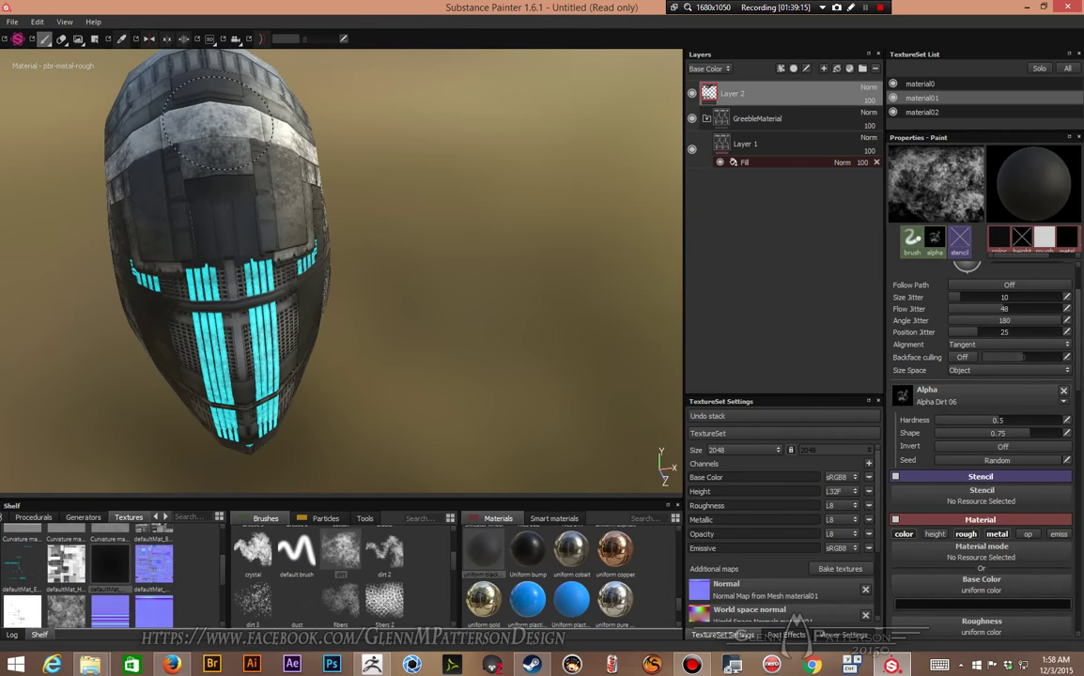
alt+drag(217, 122, 272, 240)
alt+drag(413, 292, 441, 355)
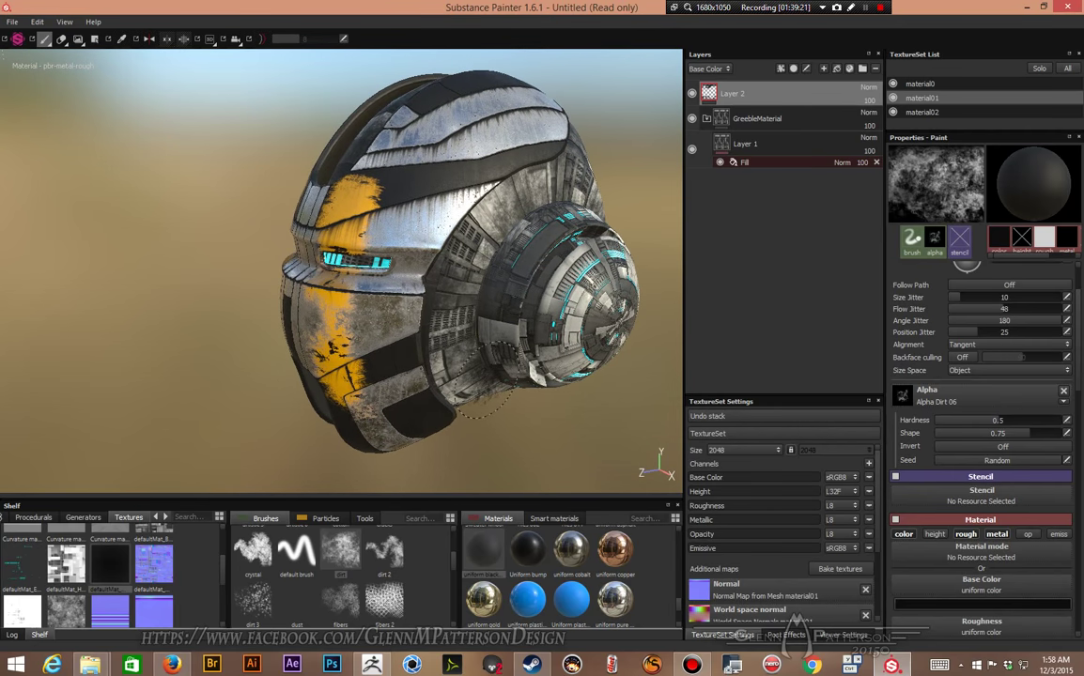
Step: Save the project as Cyborg2.spp in the GreebleProPack v1.1 Material folder
click(13, 26)
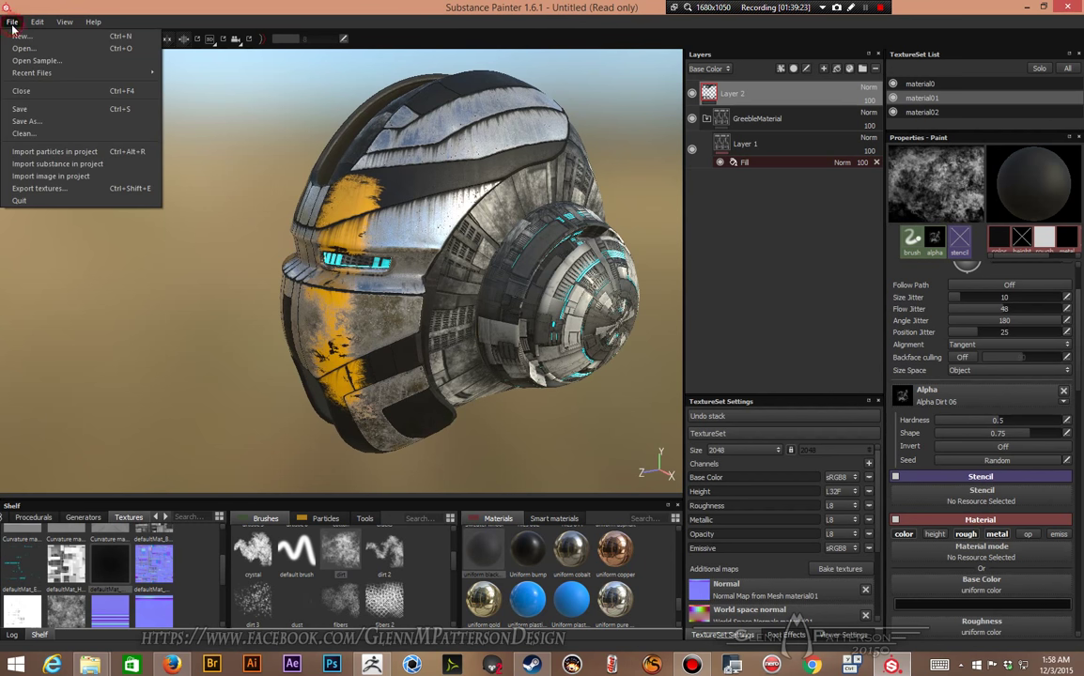
click(25, 110)
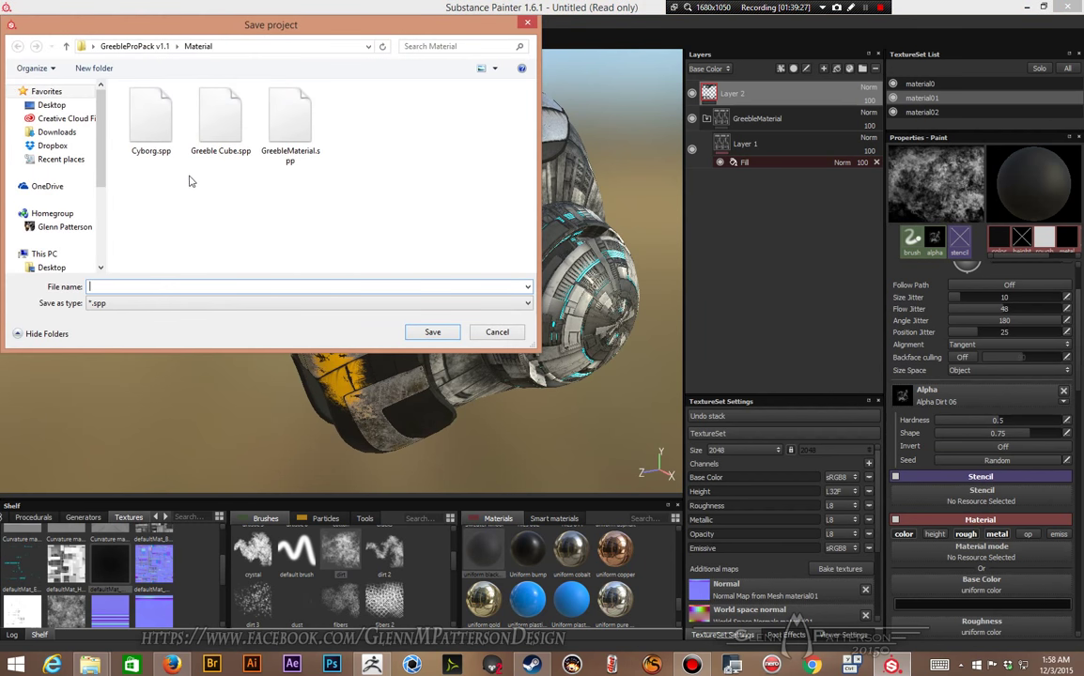
click(150, 120)
click(112, 289)
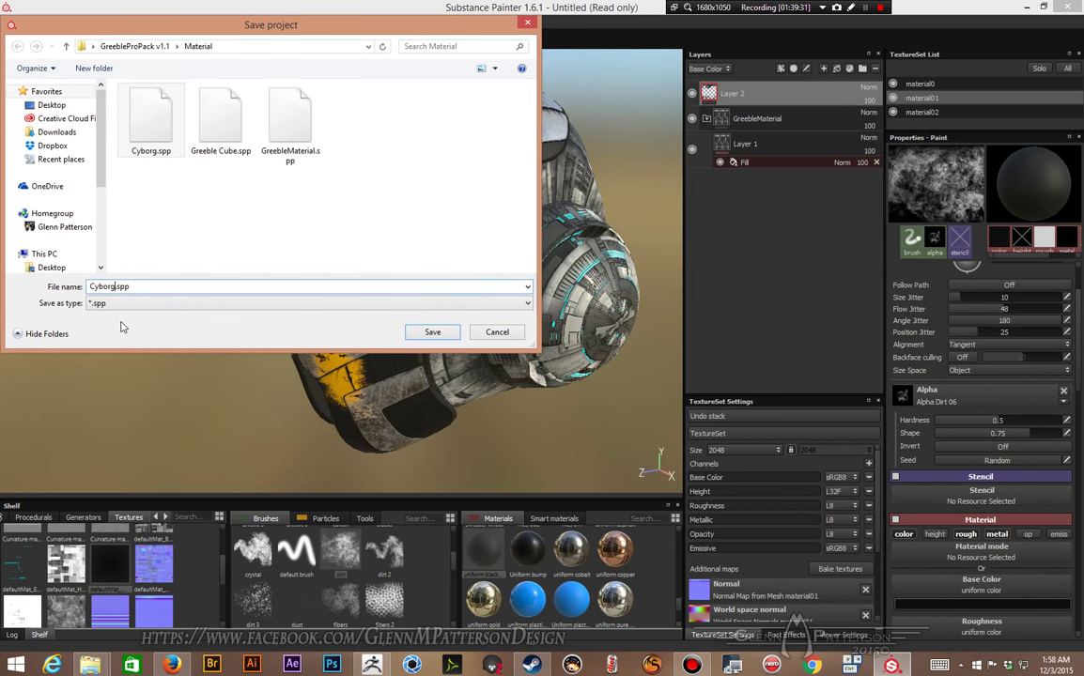
text(2)
key(Return)
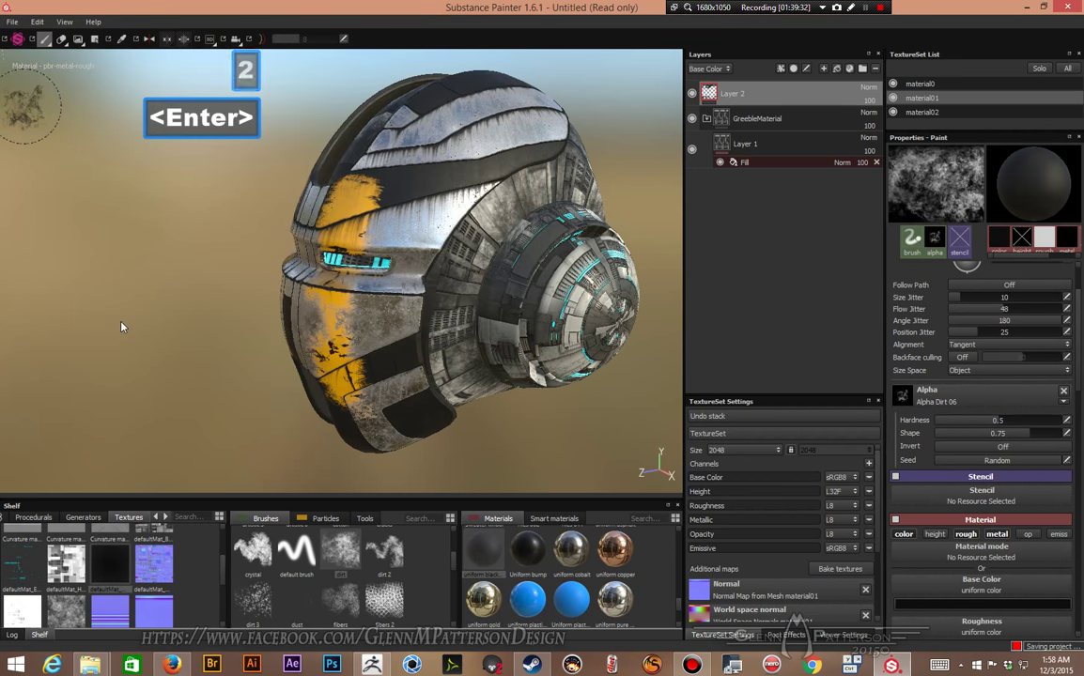
Step: Open the texture export settings and review the file formats, keeping png (16 bits max)
click(10, 21)
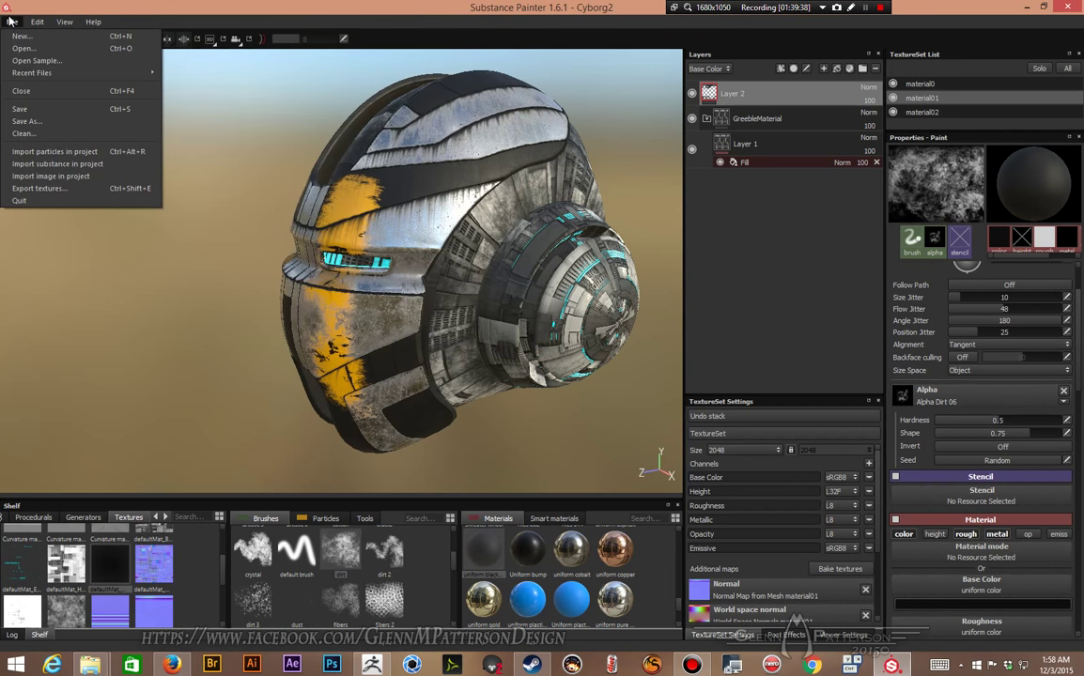
click(47, 188)
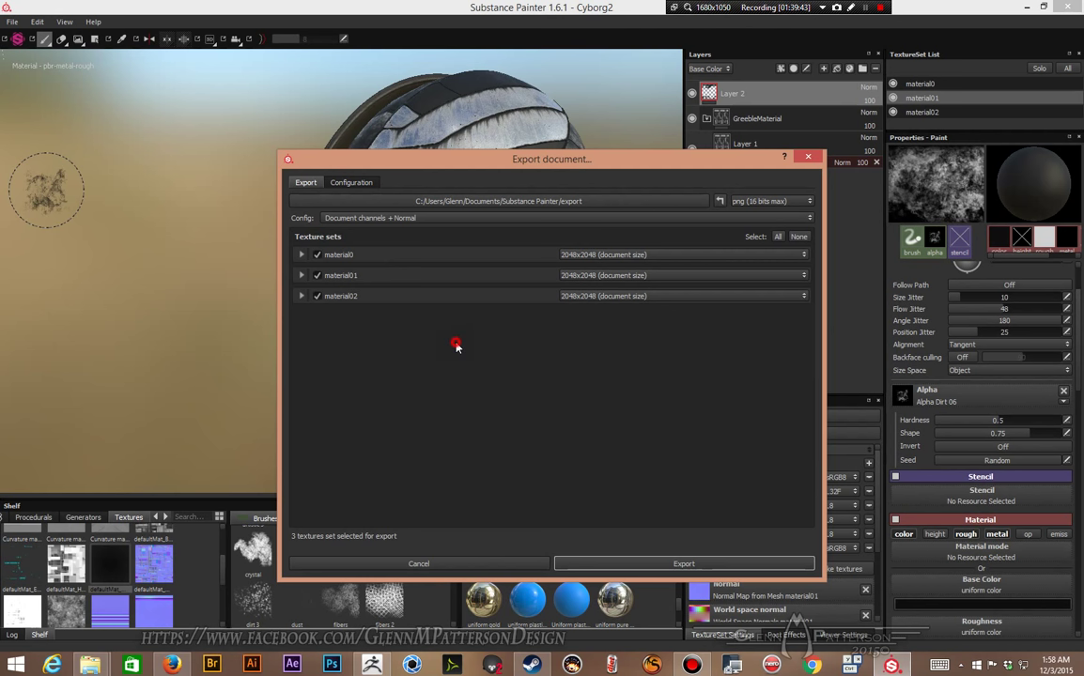
click(761, 202)
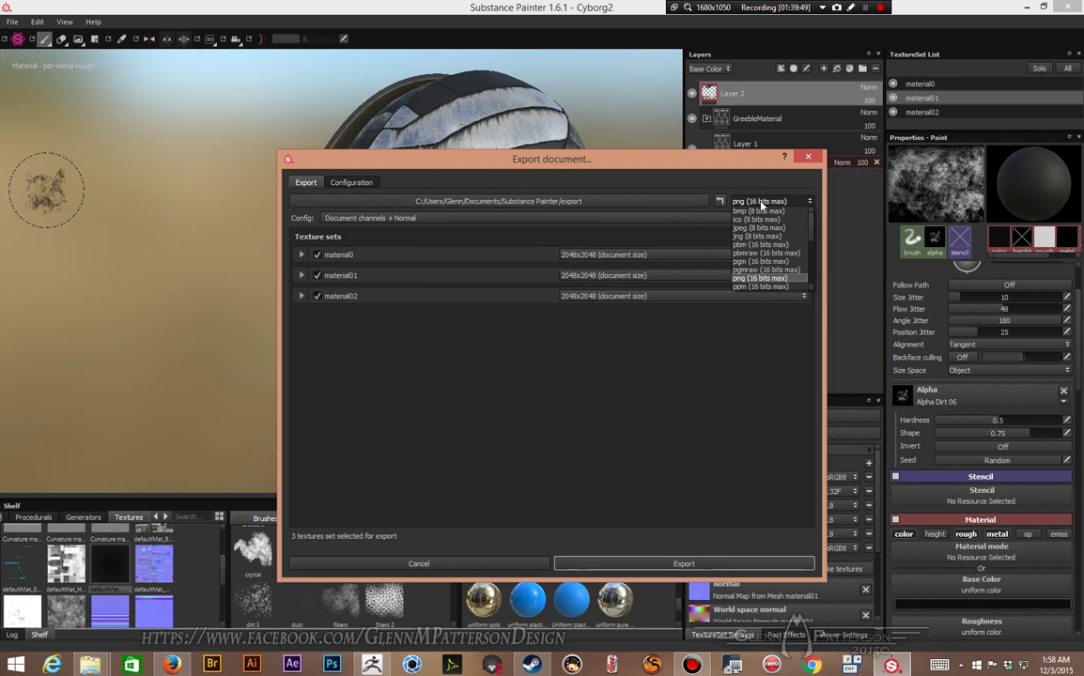
click(761, 202)
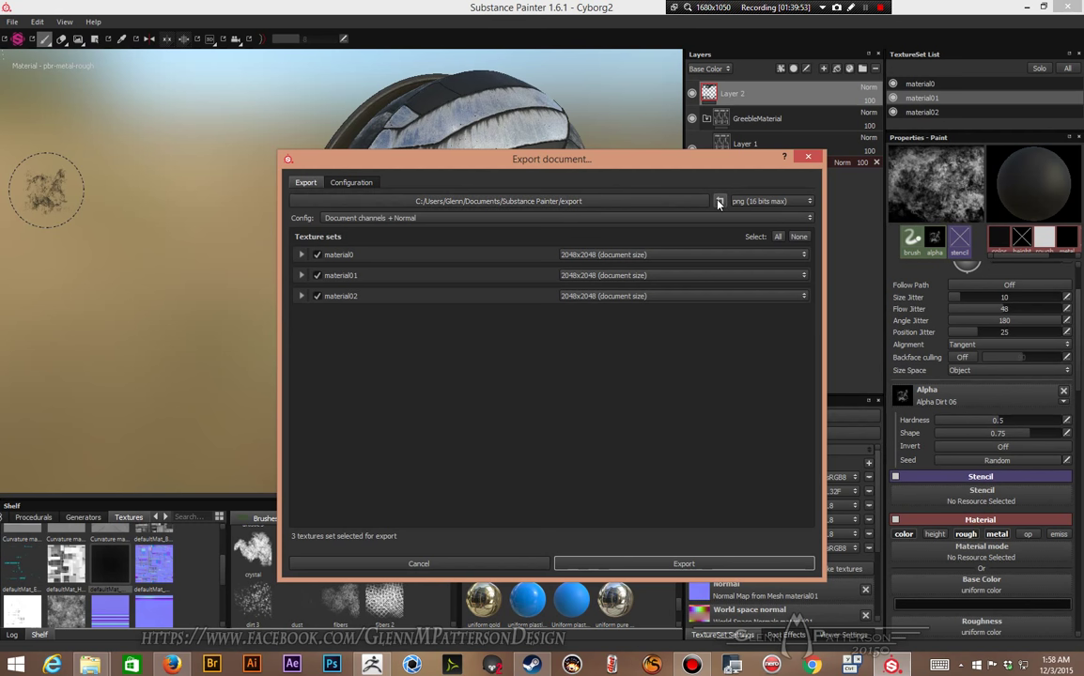
Step: Create a folder named 02 inside the CyborgHead export folder and set it as the texture export destination
click(681, 202)
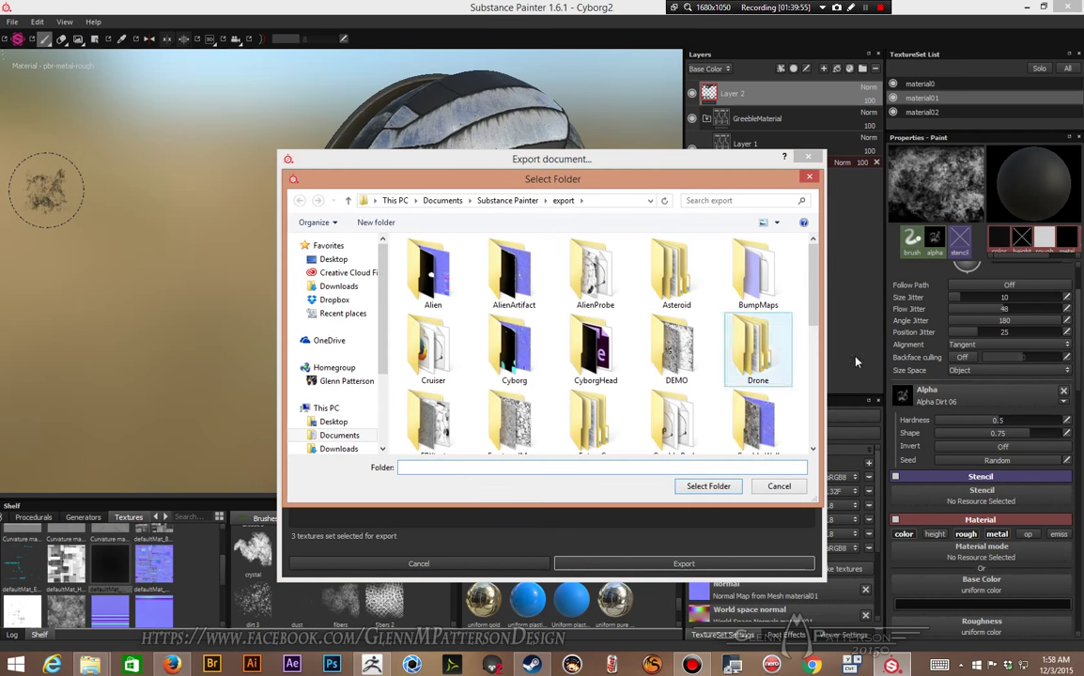
mouse_move(809, 296)
mouse_down()
mouse_move(813, 399)
mouse_move(801, 307)
mouse_up()
double_click(577, 335)
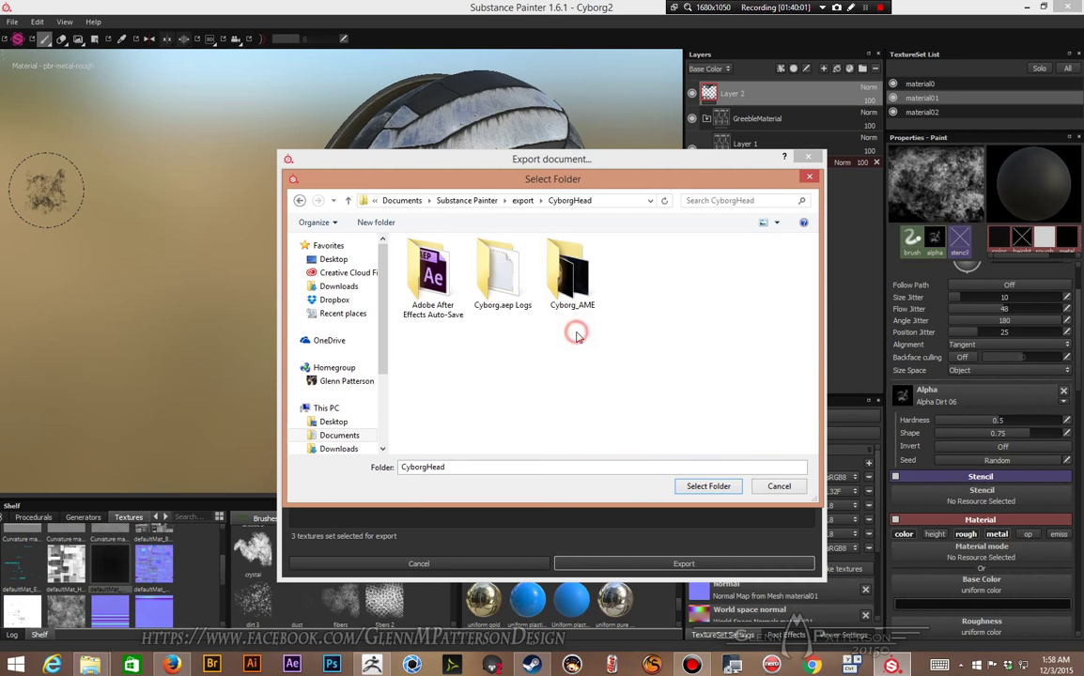
click(374, 222)
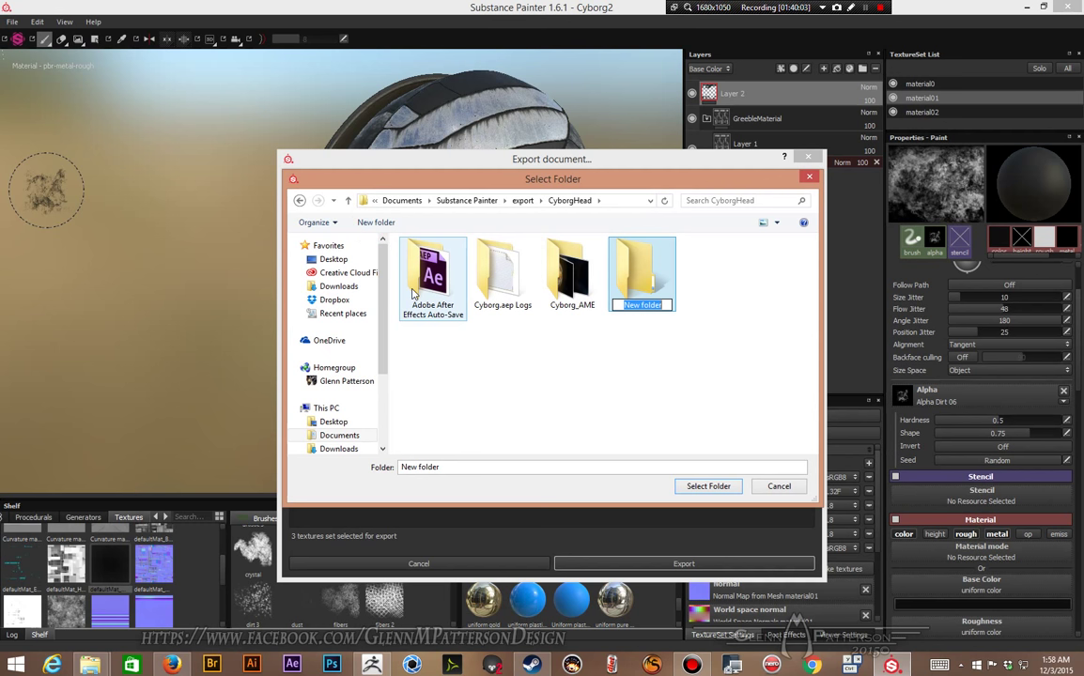
text(02)
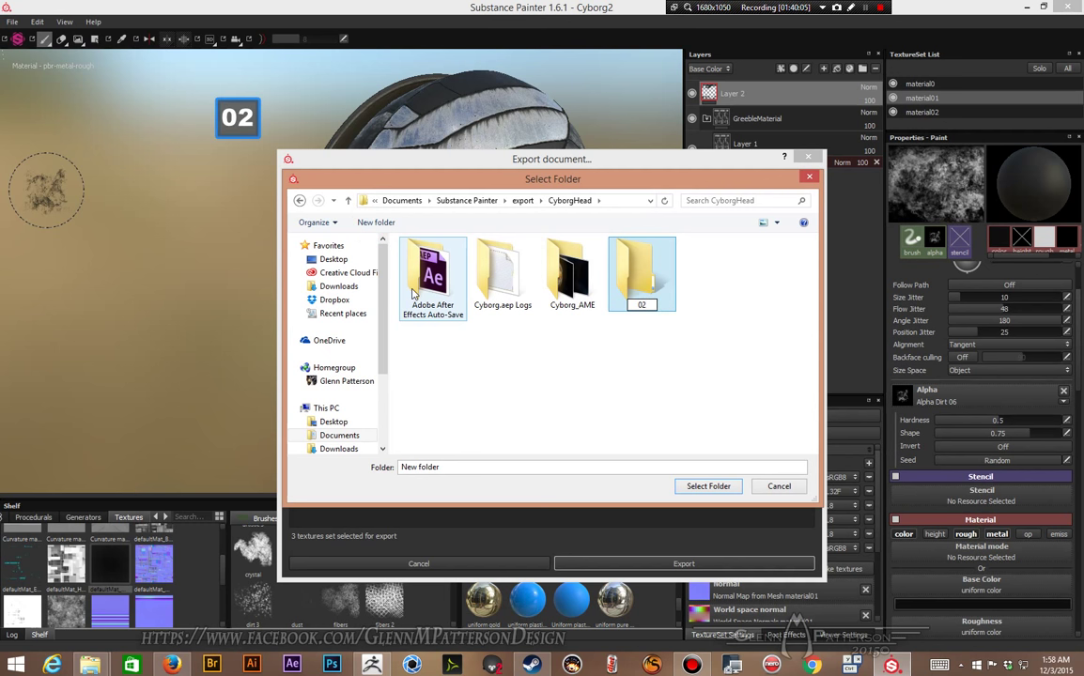
key(Return)
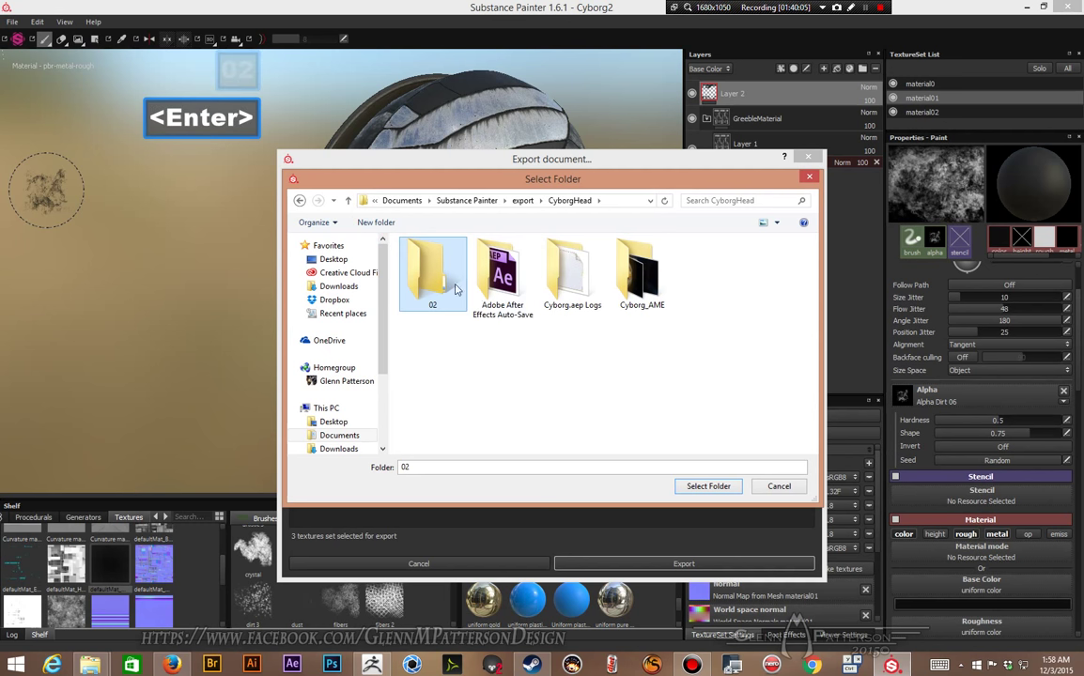
click(708, 486)
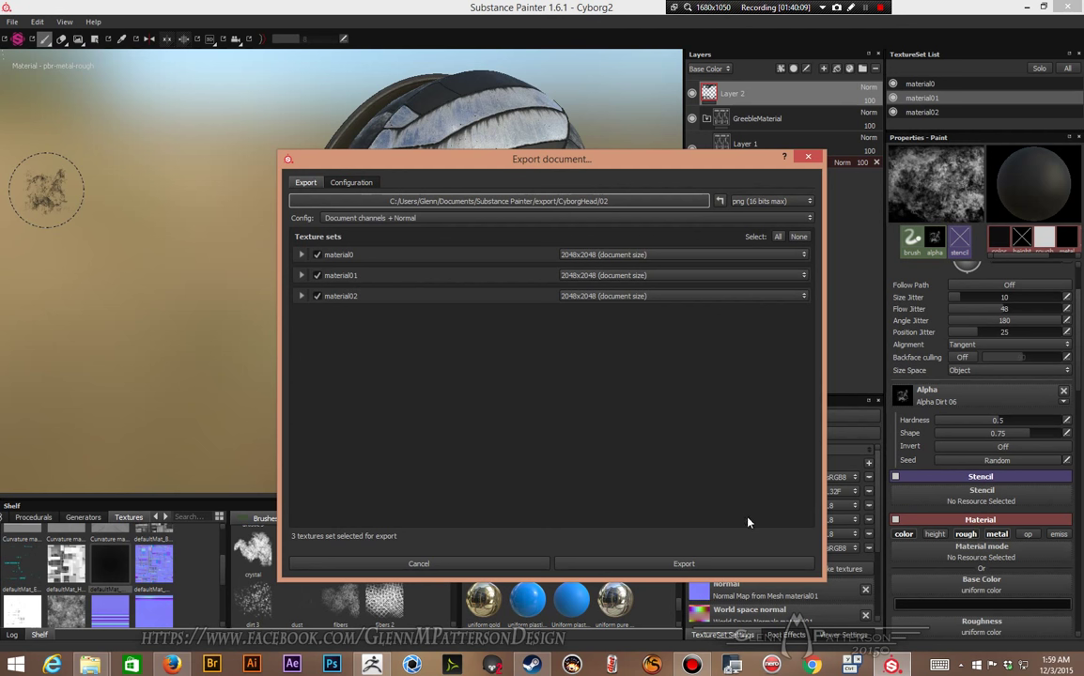
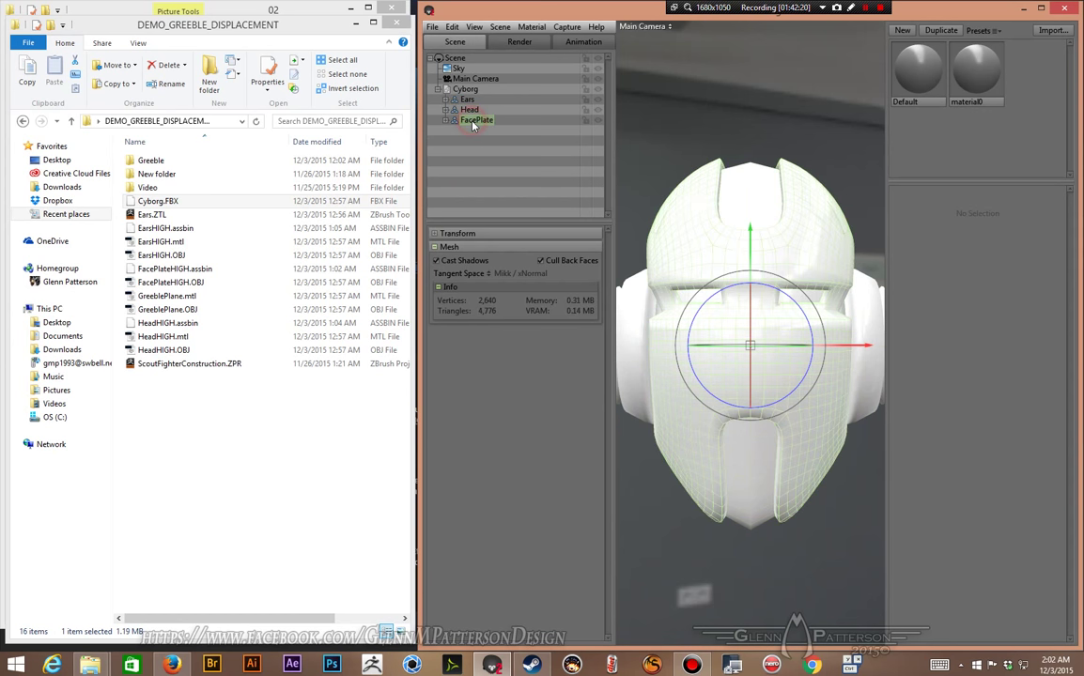
Step: Select the Ears and Head meshes in the scene to check them, and close the DEMO_GREEBLE_DISPLACEMENT folder window
click(467, 101)
click(471, 110)
click(469, 110)
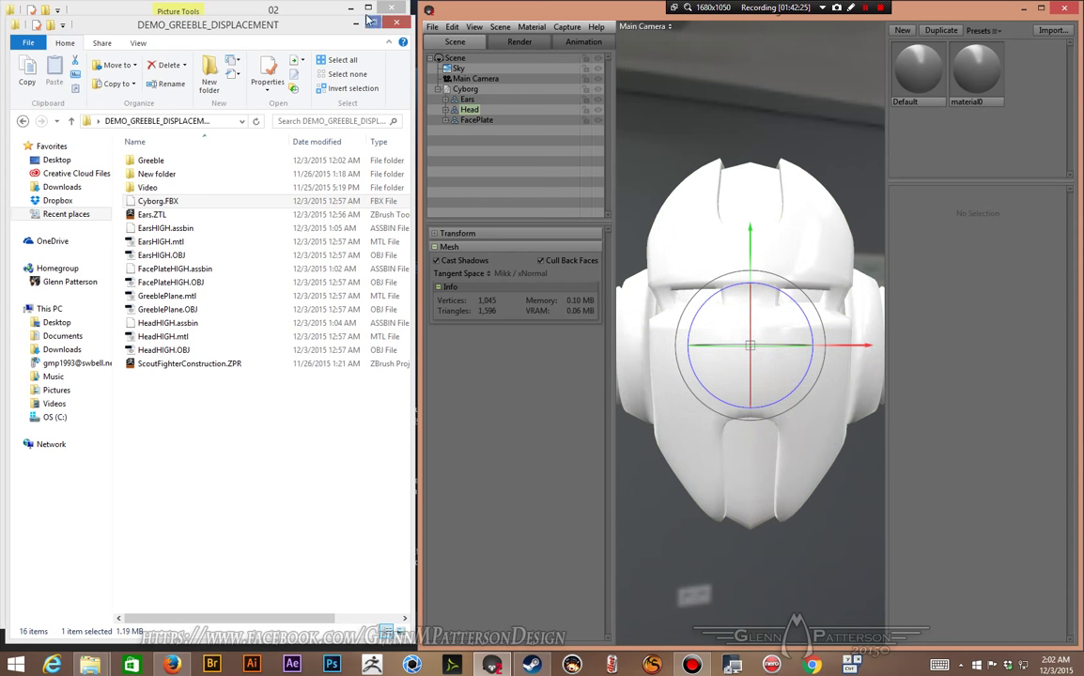
click(392, 24)
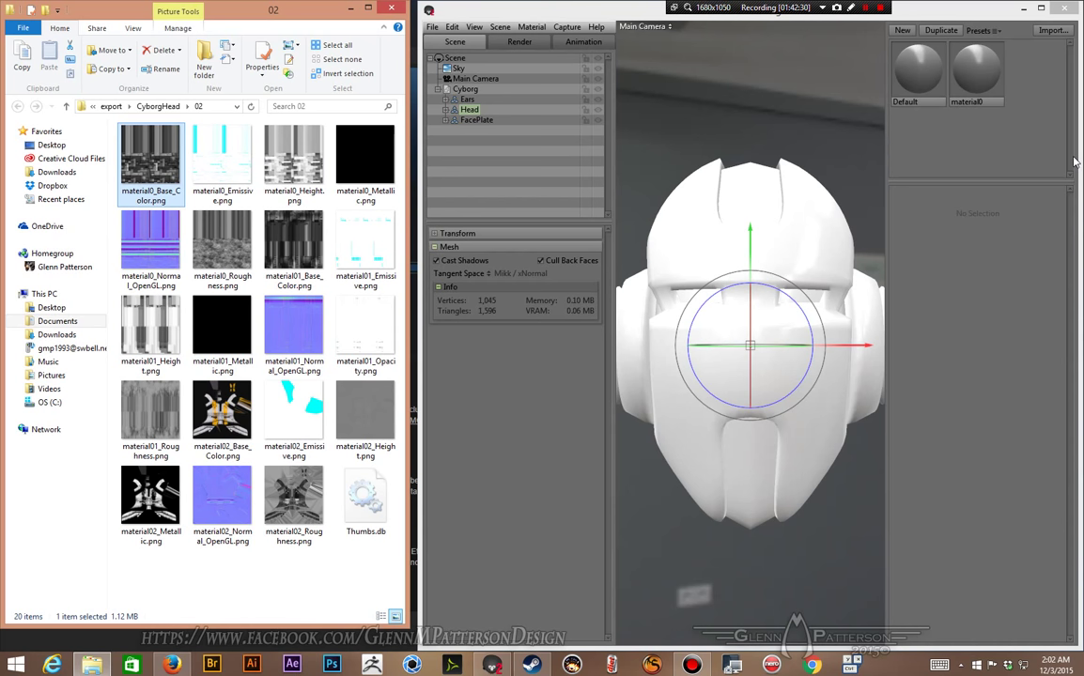
Step: Duplicate material0 twice so each of the three helmet meshes can have its own material
click(977, 75)
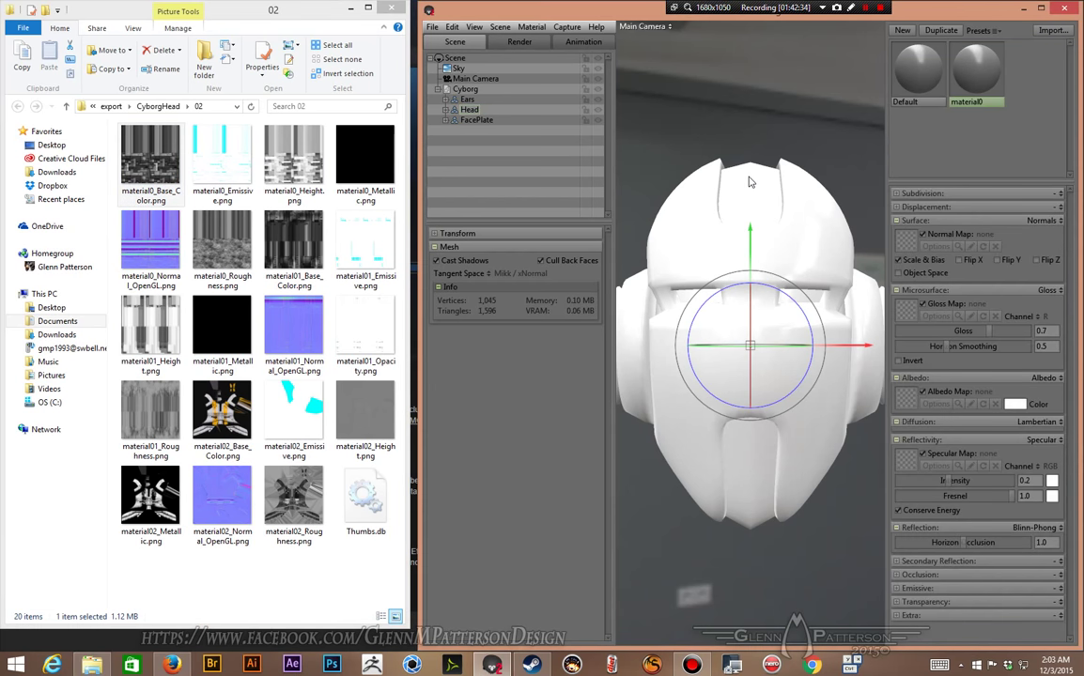
alt+drag(814, 115, 641, 123)
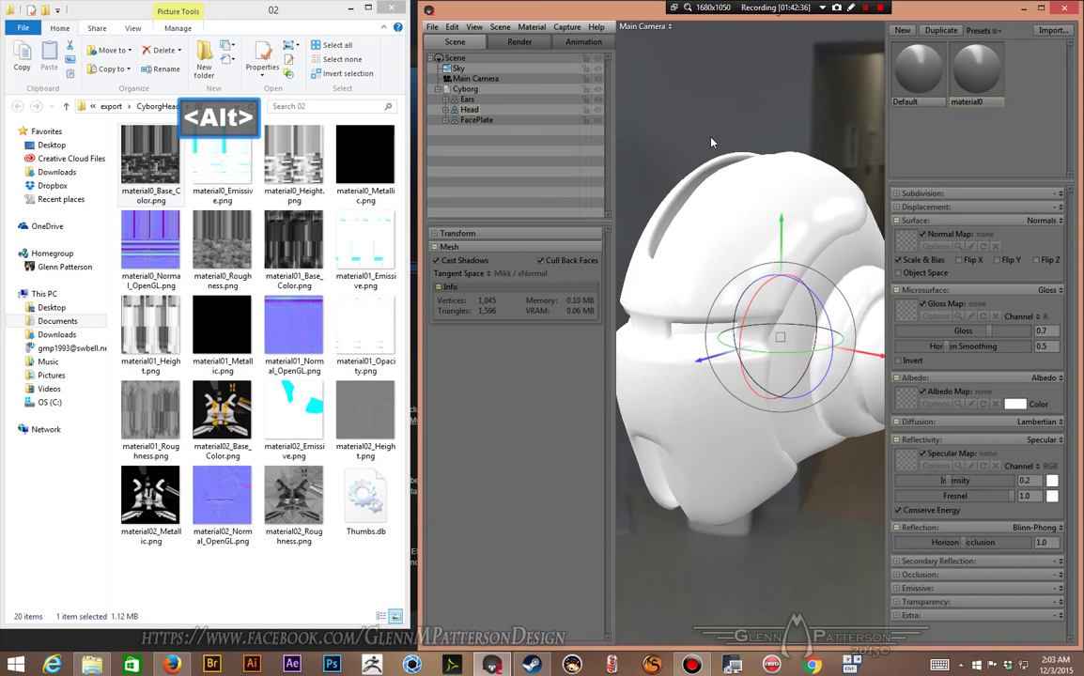
alt+drag(781, 286, 818, 158)
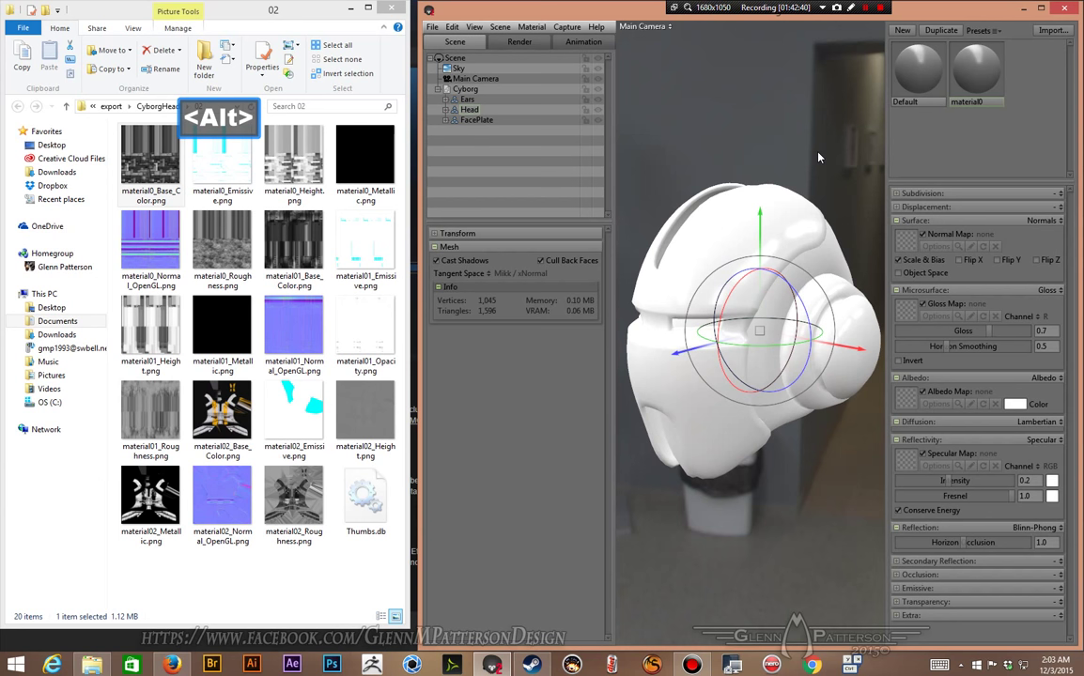
click(942, 30)
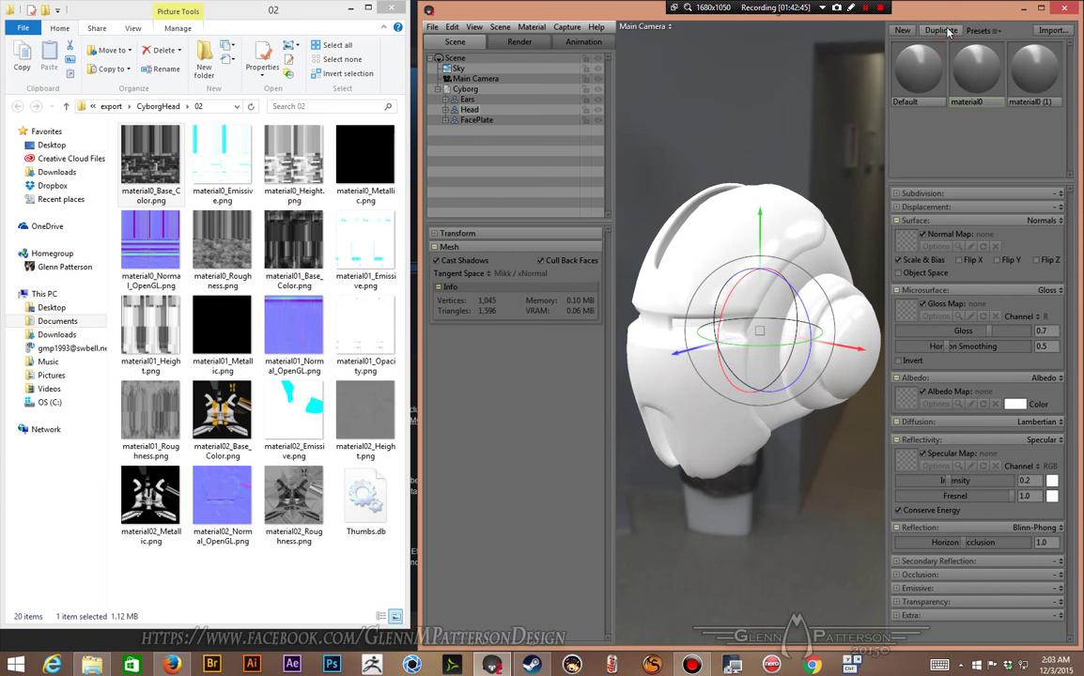
click(942, 30)
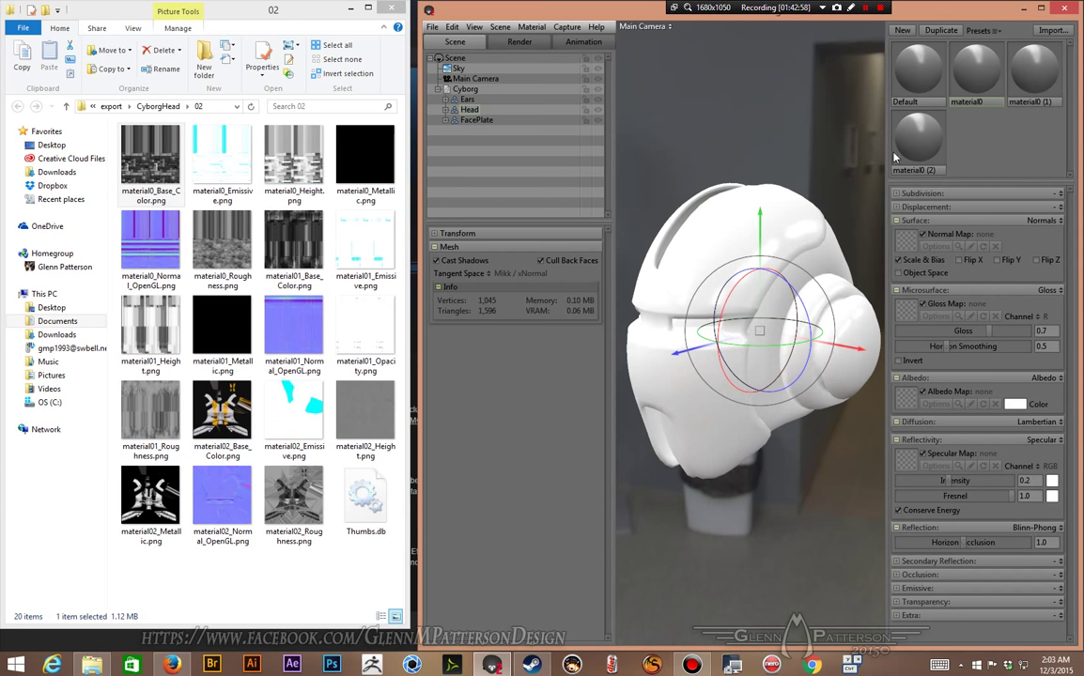
Step: Rename the first copy, material0 (1), as material01
click(1036, 104)
key(Right)
key(Right)
key(Right)
key(Right)
key(Right)
key(Right)
key(Right)
key(Right)
key(BackSpace)
key(BackSpace)
key(BackSpace)
text(1)
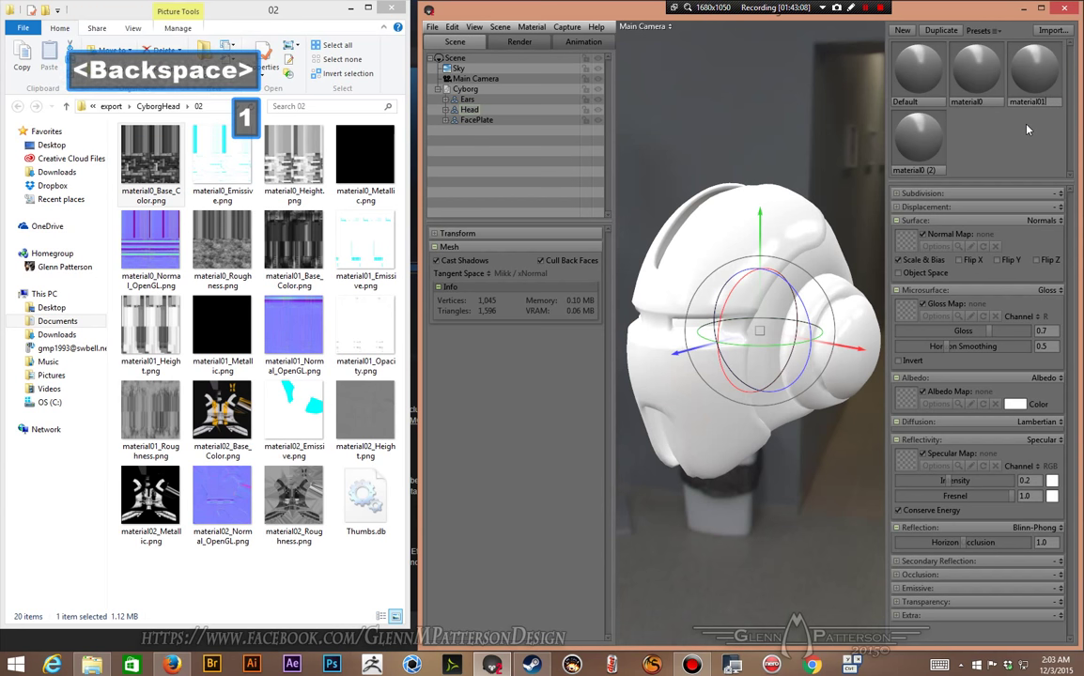
key(Return)
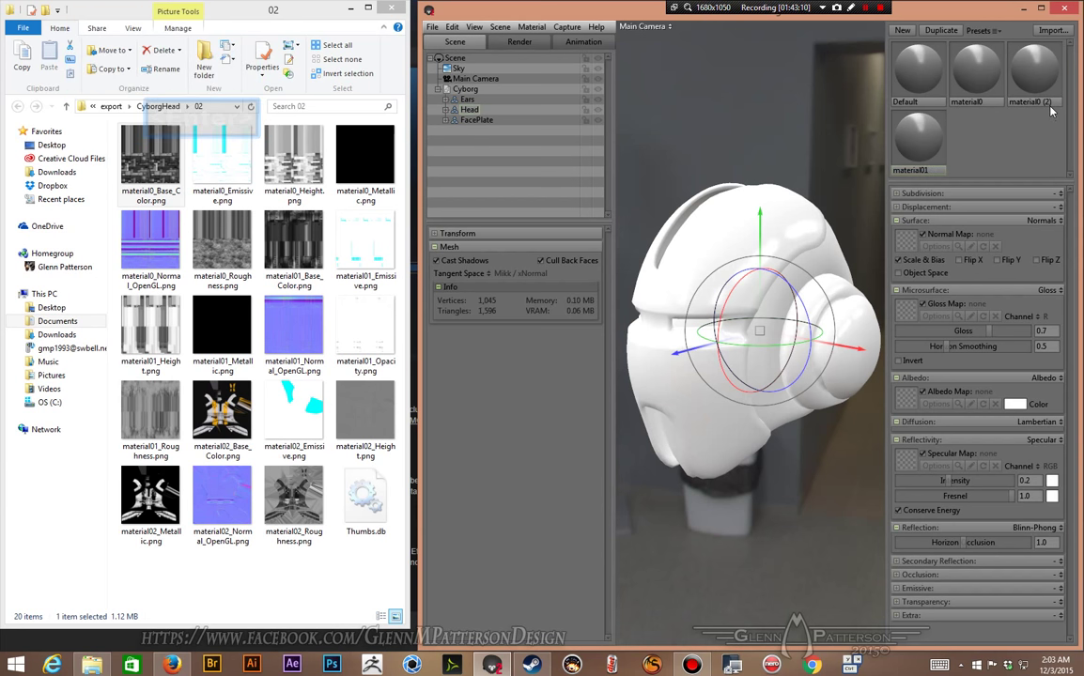
Step: Rename the second copy, material0 (2), as material02
double_click(1049, 103)
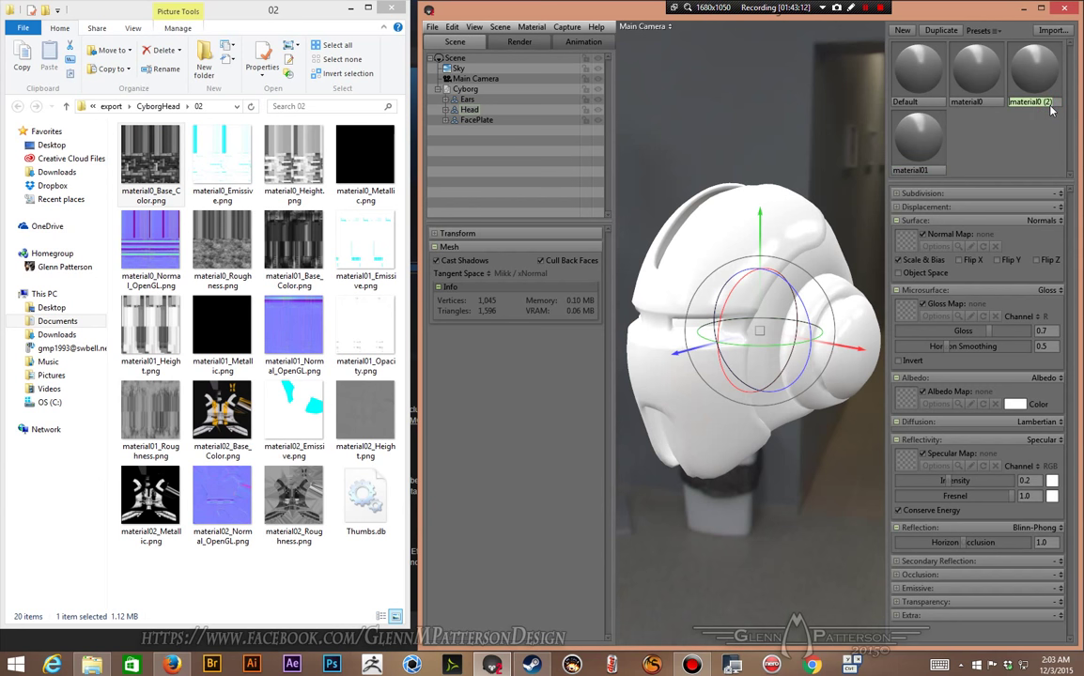
key(Right)
key(Right)
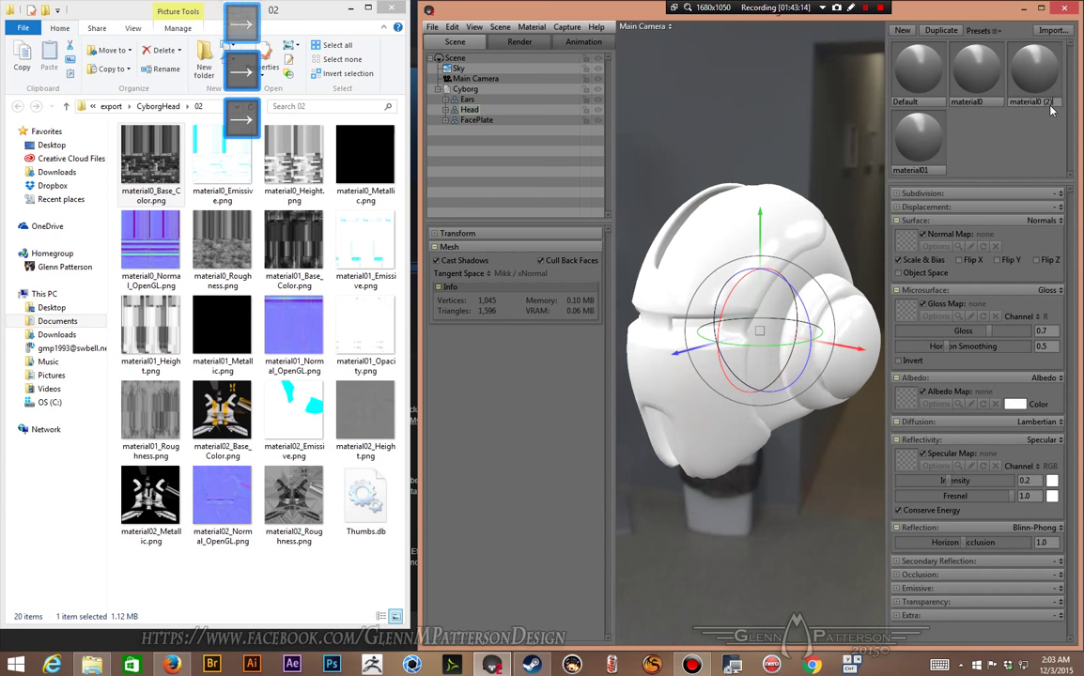
key(BackSpace)
key(BackSpace)
key(BackSpace)
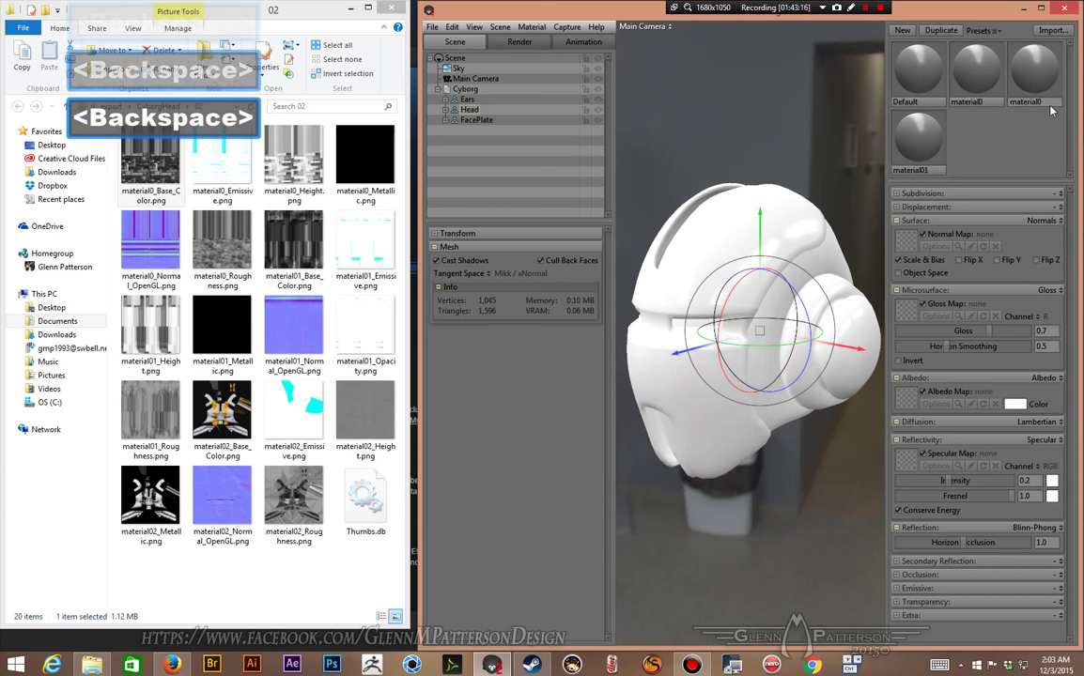
text(2)
key(Return)
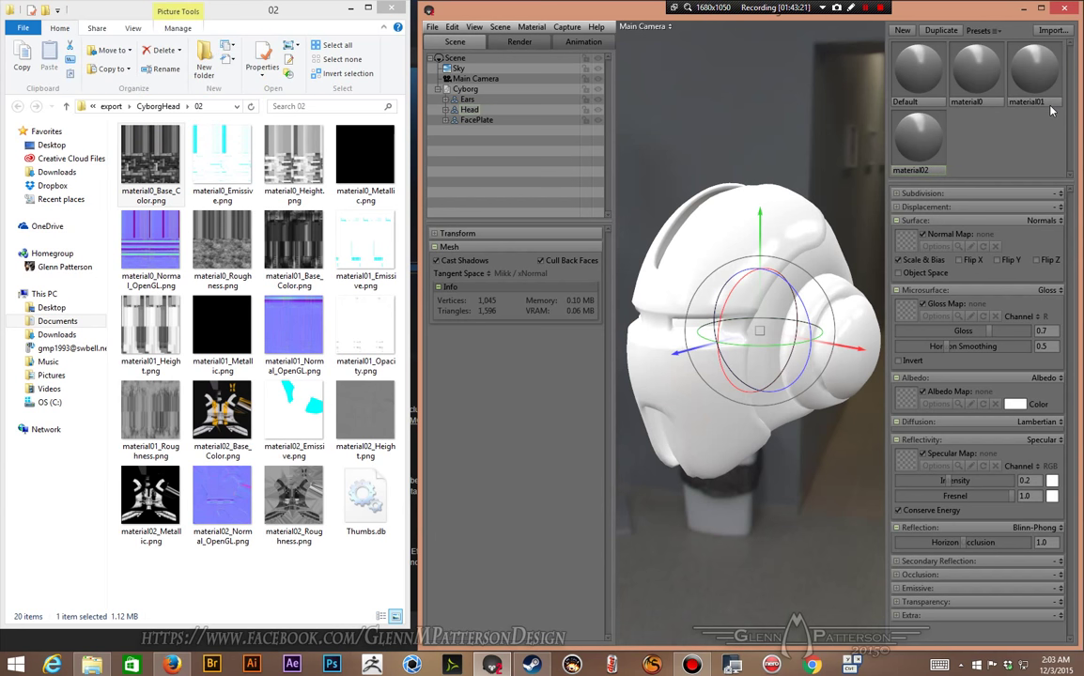
Step: Assign material0 to the Ears, material01 to the Head and material02 to the FacePlate
click(974, 86)
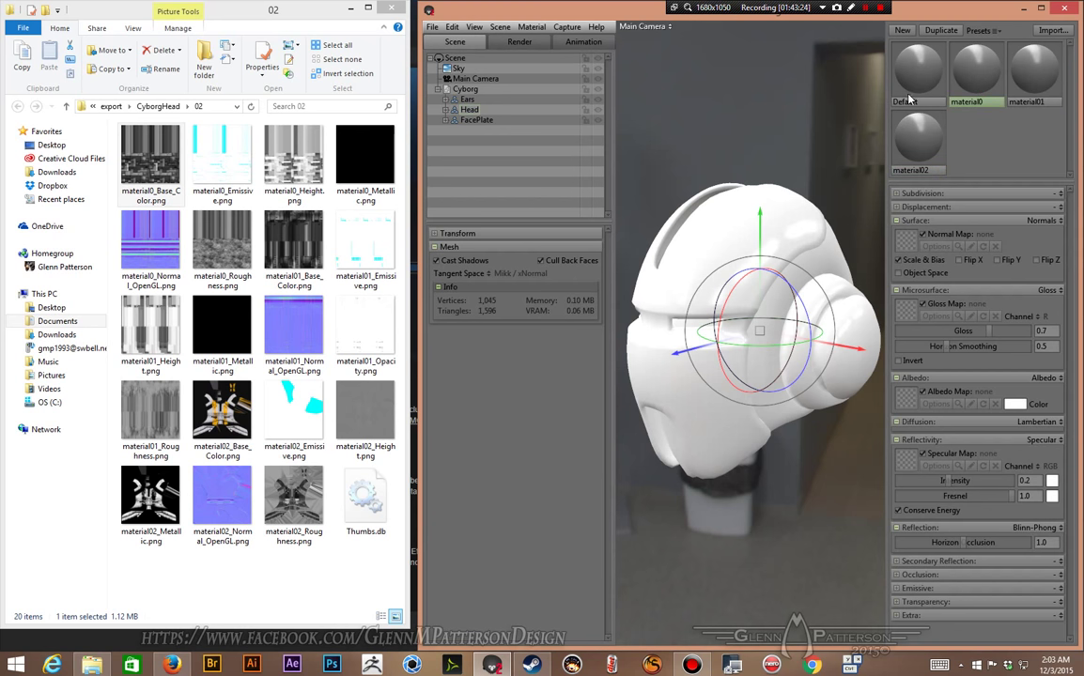
drag(977, 88, 483, 97)
drag(1038, 81, 469, 109)
drag(921, 136, 486, 127)
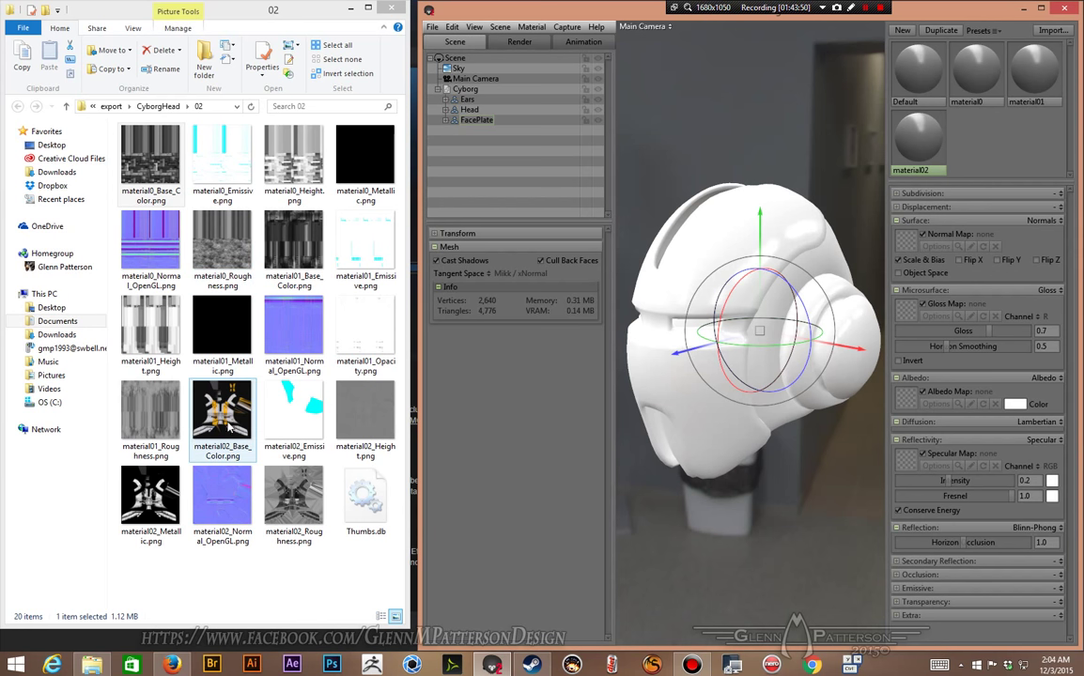
Step: Load material02_Base_Color.png as material02's albedo map and set its reflectivity to Metalness
drag(223, 428, 975, 344)
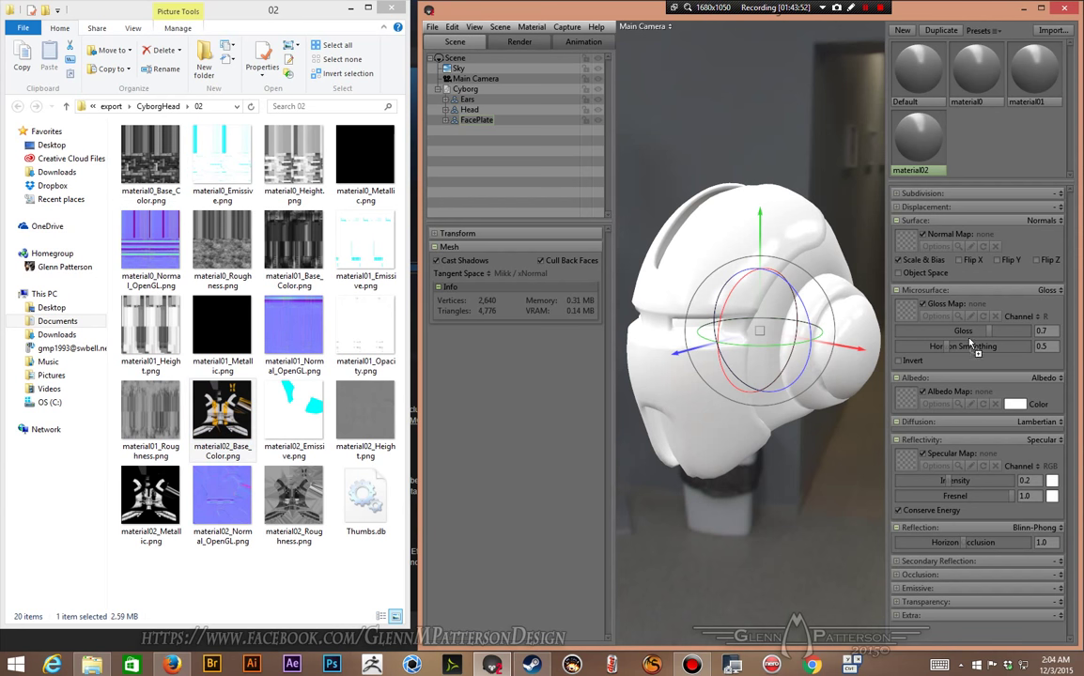
drag(904, 310, 907, 399)
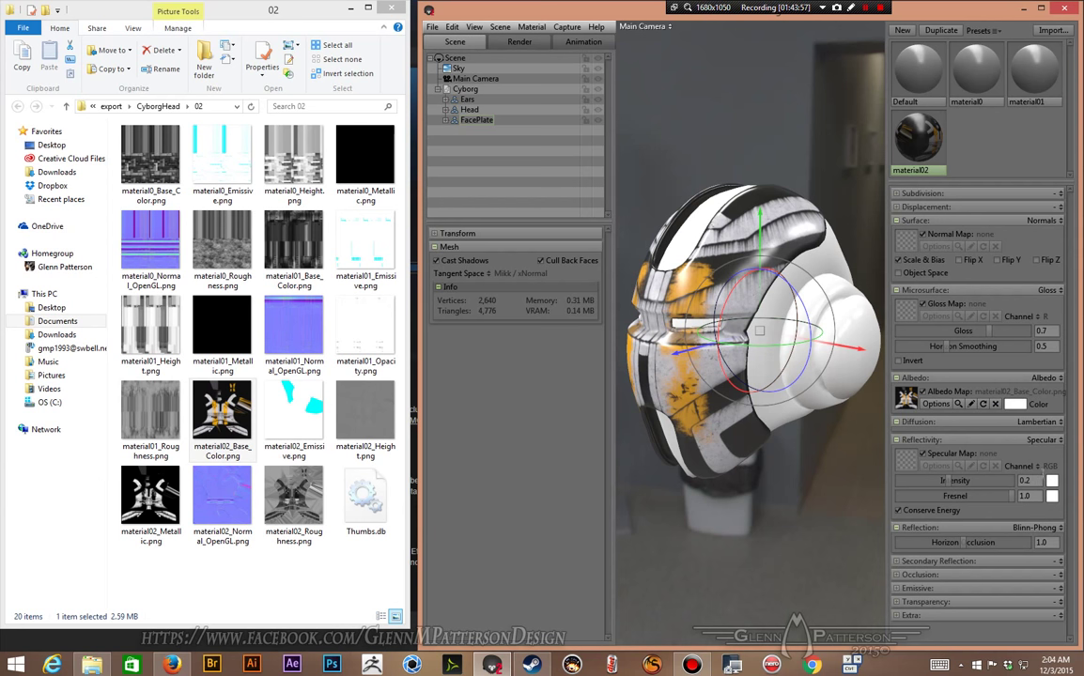
click(1048, 441)
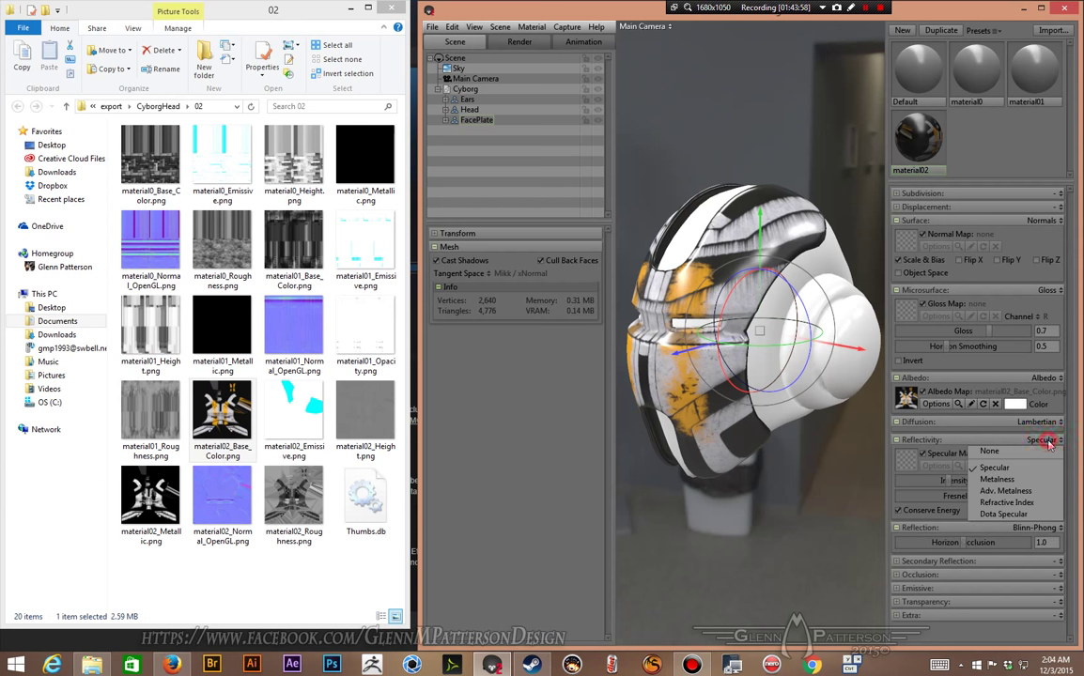
click(997, 479)
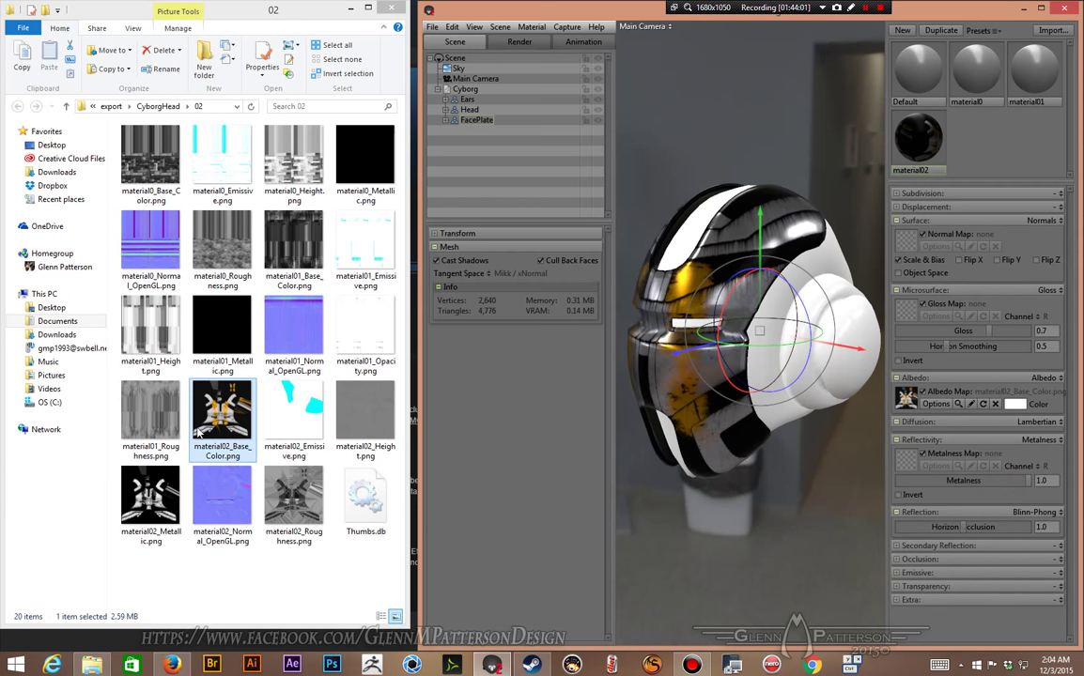
Step: Load material02_Metallic.png as the metalness map of material02
click(226, 512)
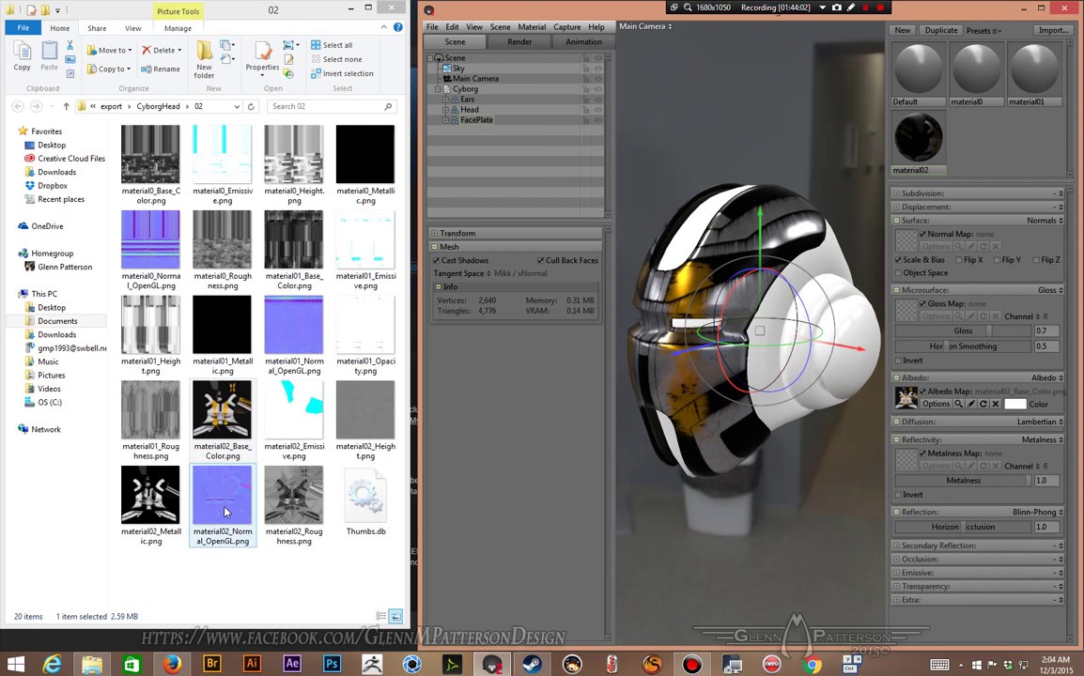
click(281, 421)
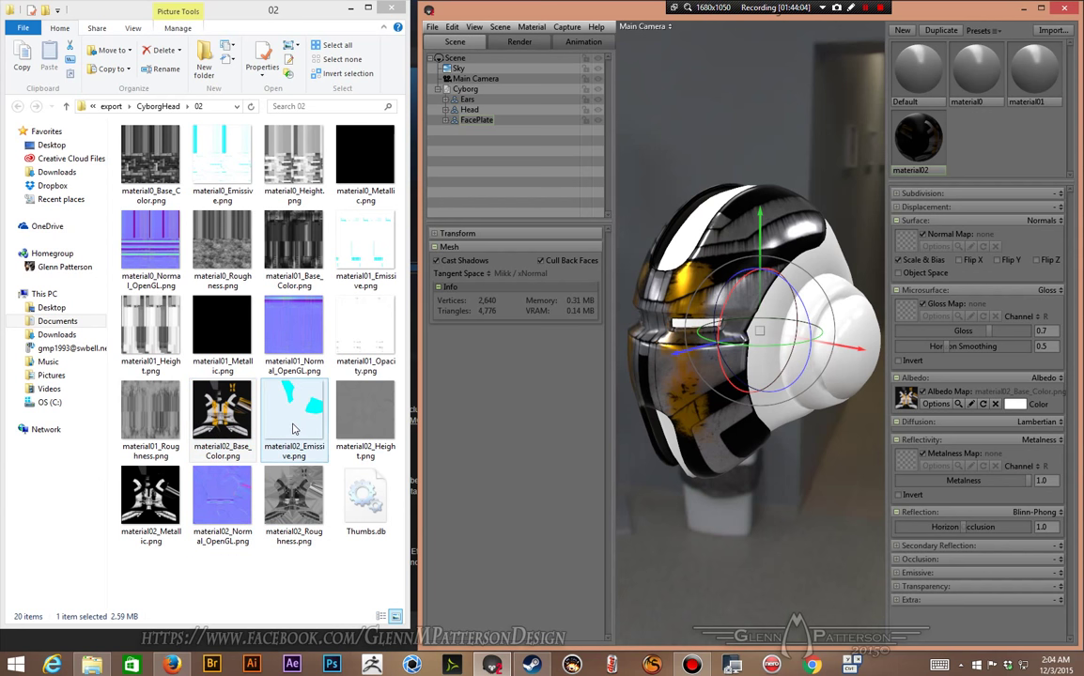
click(207, 429)
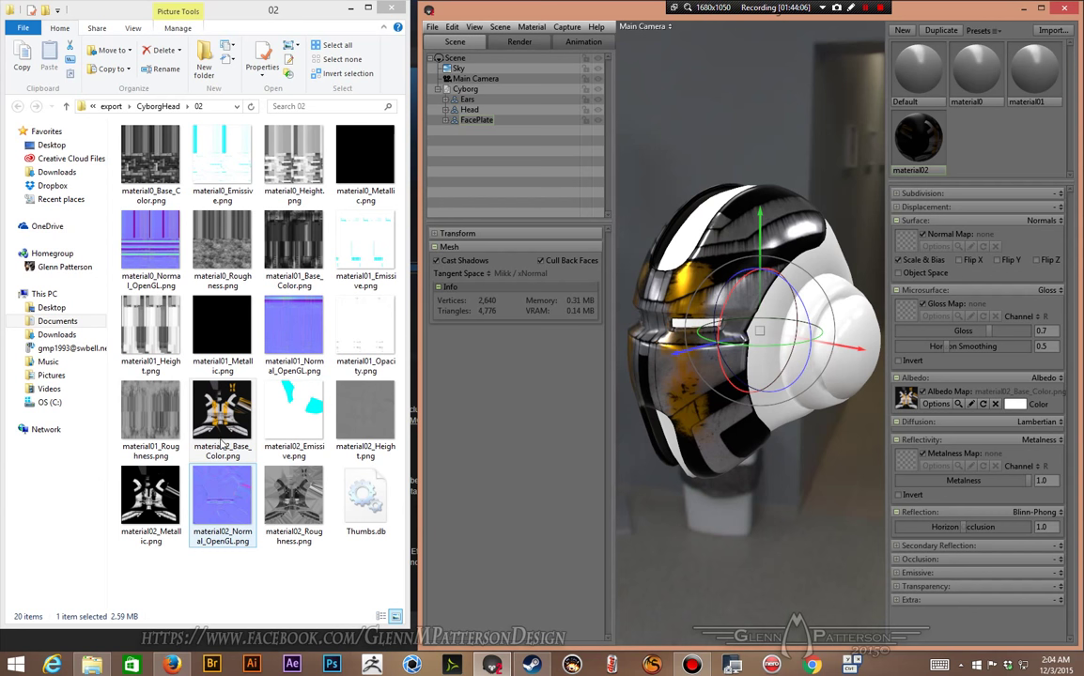
click(294, 489)
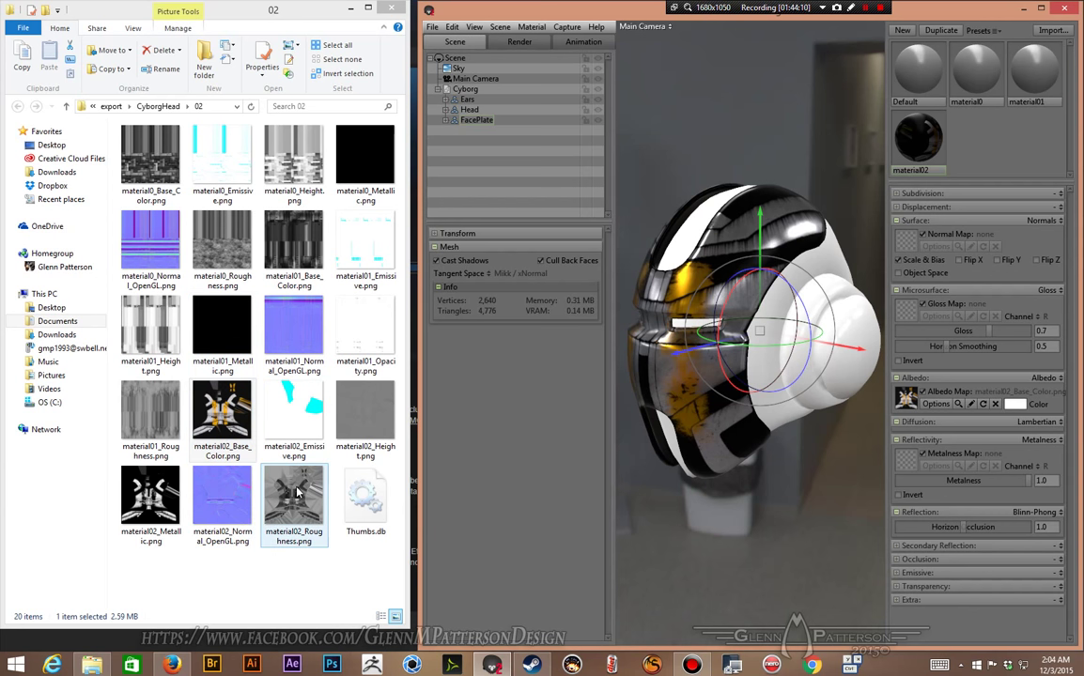
click(289, 422)
click(222, 422)
click(220, 503)
click(137, 507)
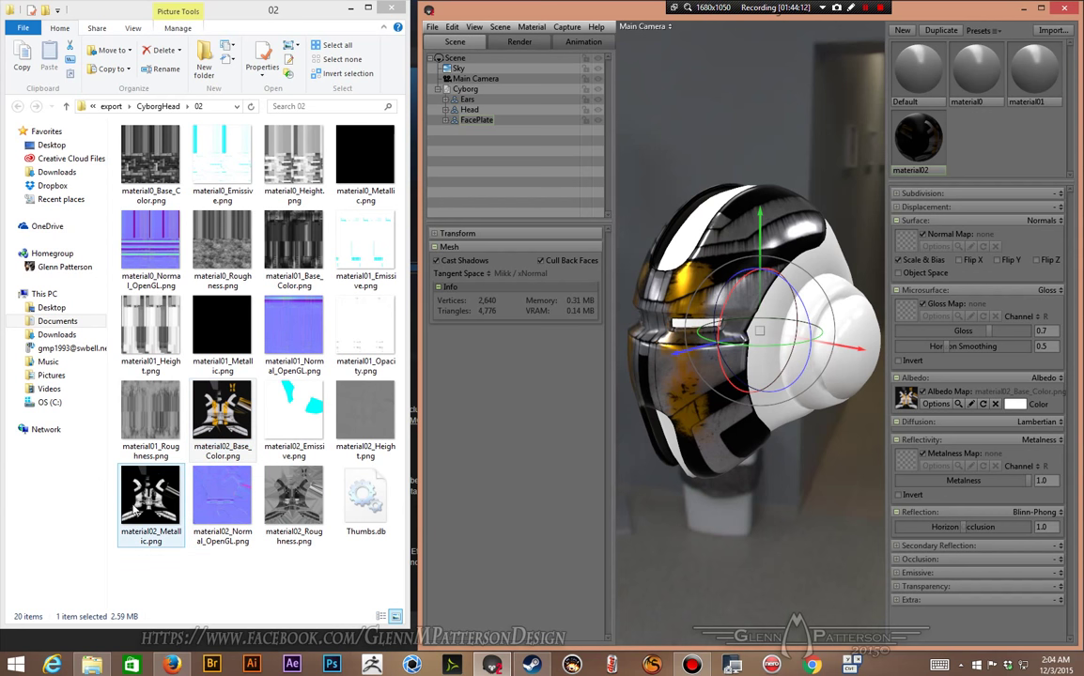
mouse_move(143, 507)
mouse_down()
mouse_move(149, 474)
mouse_move(735, 353)
mouse_move(908, 458)
mouse_up()
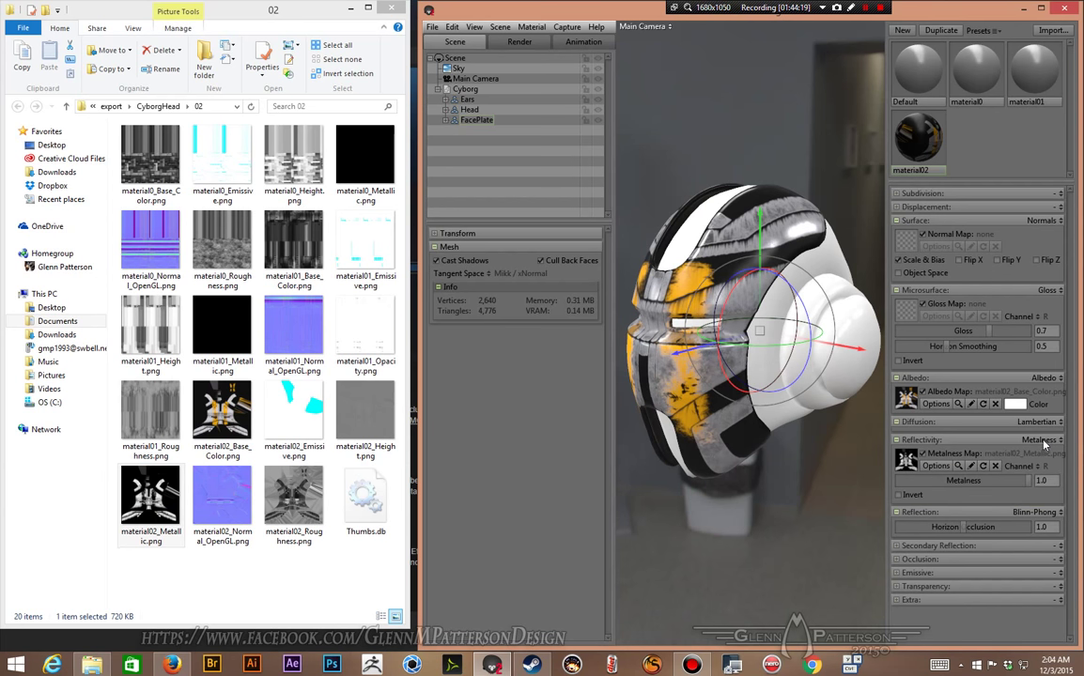
Step: Set material02's reflection to GGX and load material02_Roughness.png as its gloss map and material02_Normal_OpenGL.png as its normal map
click(1039, 515)
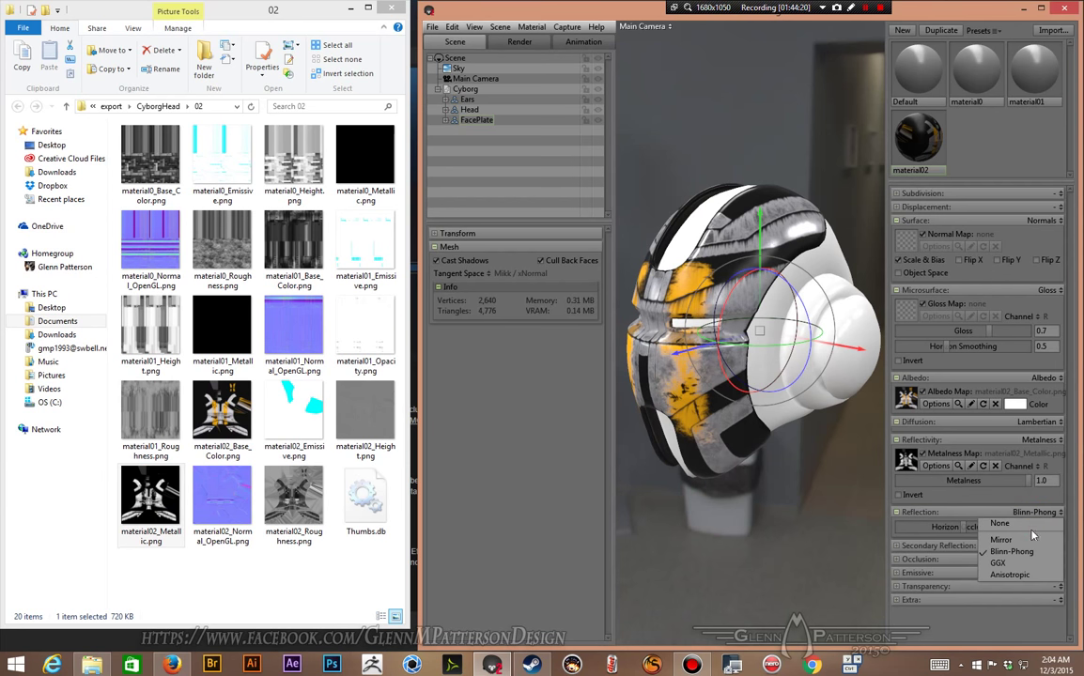
click(1017, 564)
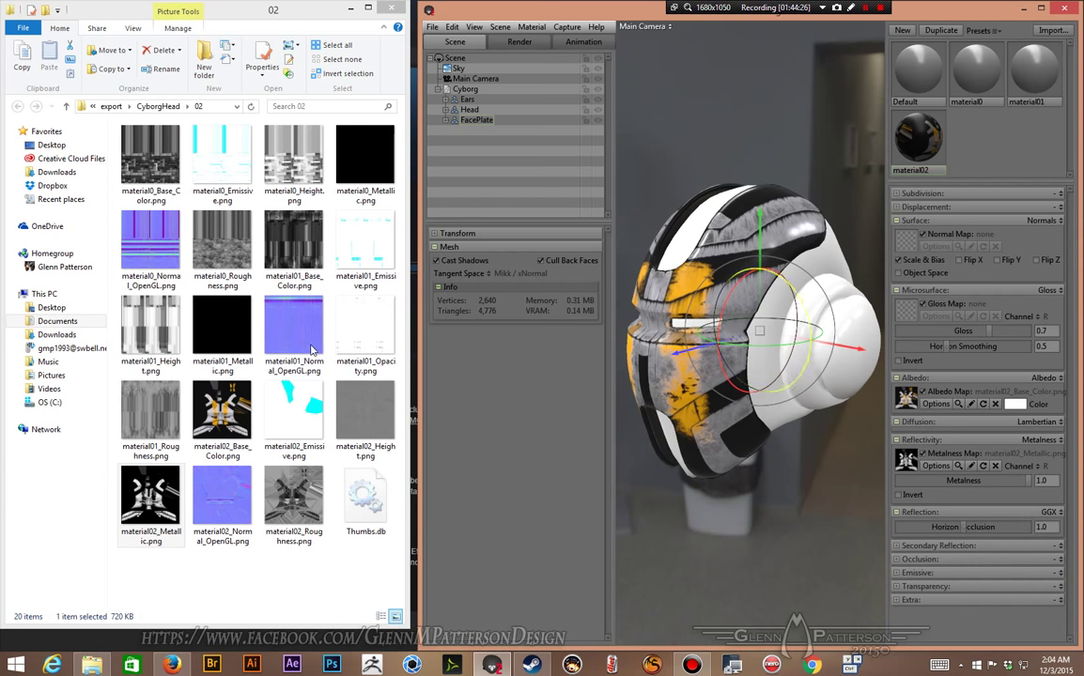
drag(286, 489, 908, 314)
drag(216, 488, 907, 242)
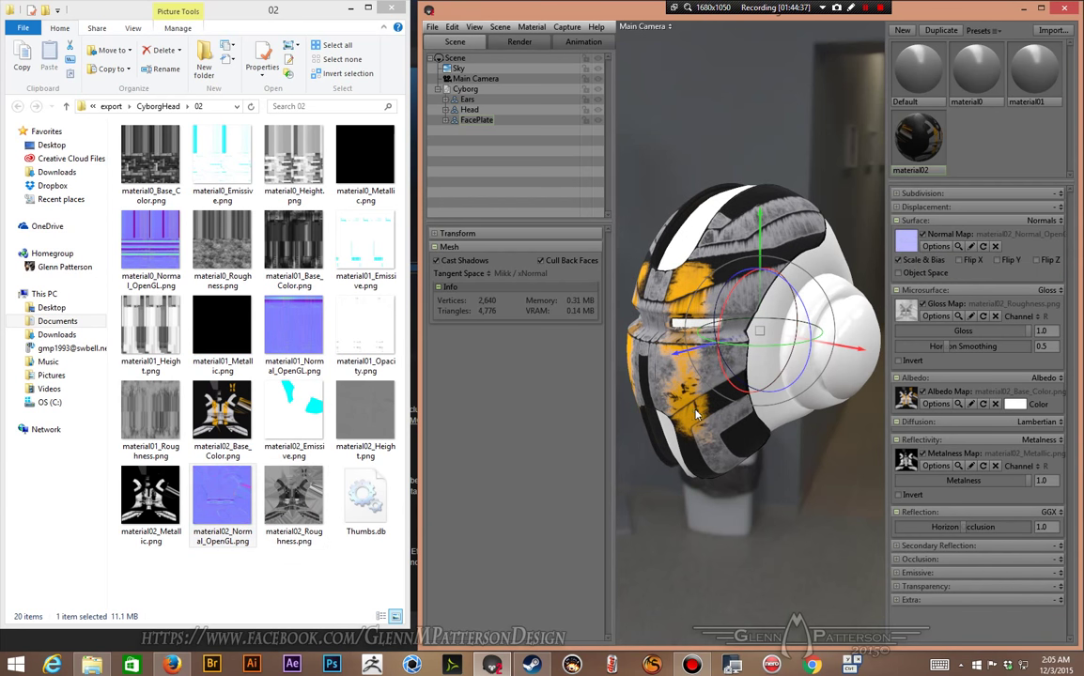
Step: Turn on Emissive for material02, load material02_Emissive.png as its emissive map and check the helmet
click(1059, 573)
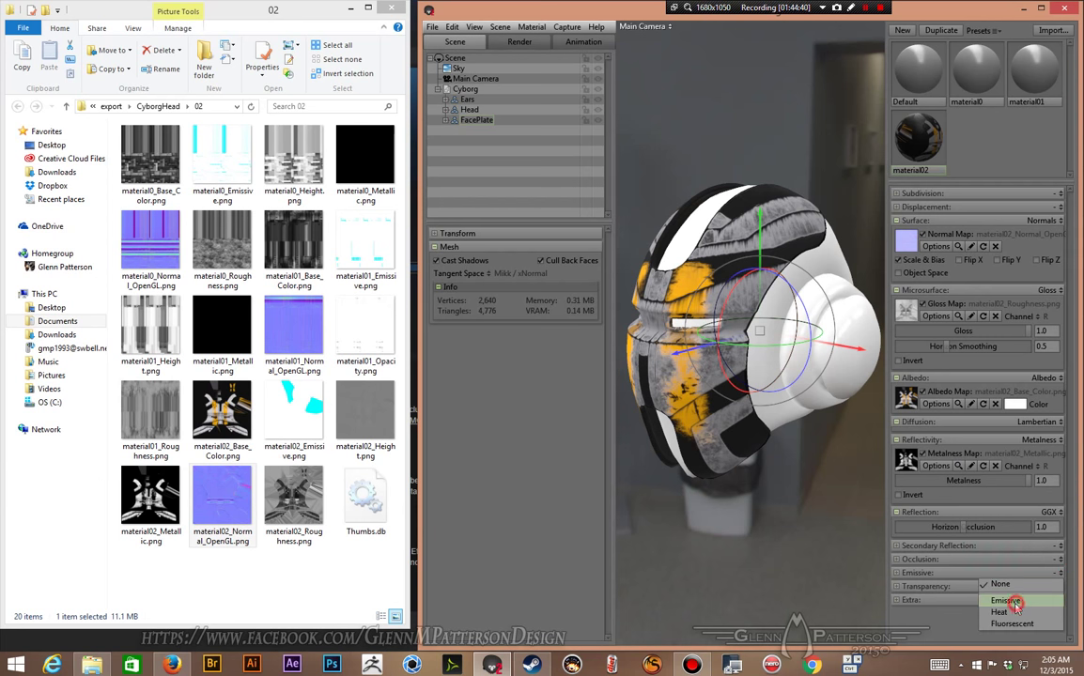
click(1013, 602)
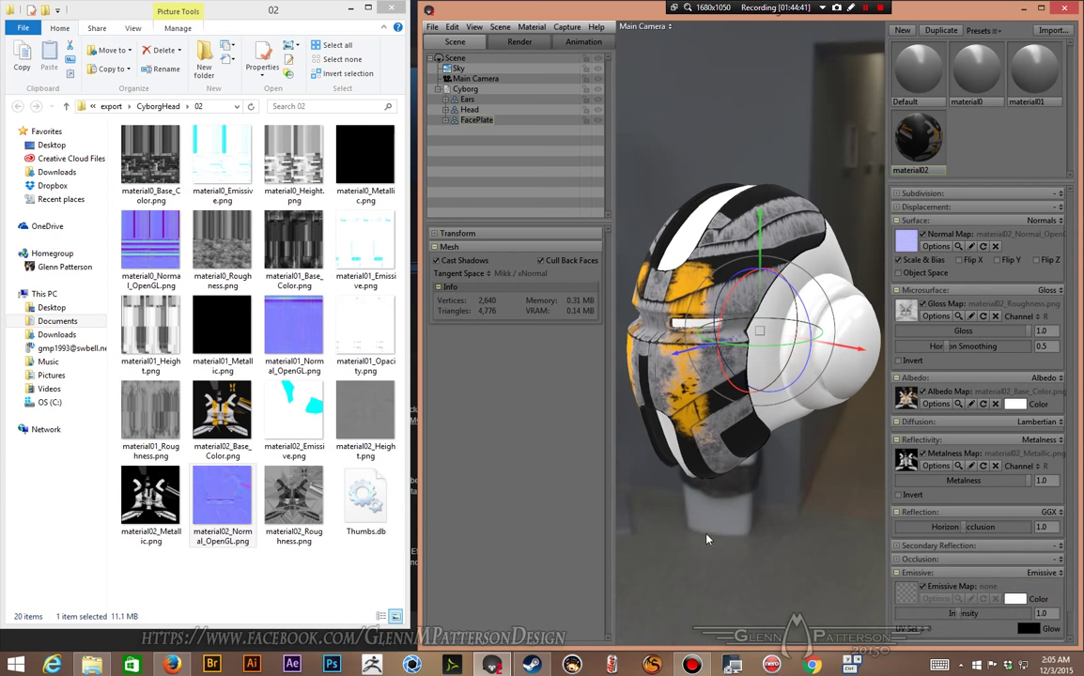
click(290, 420)
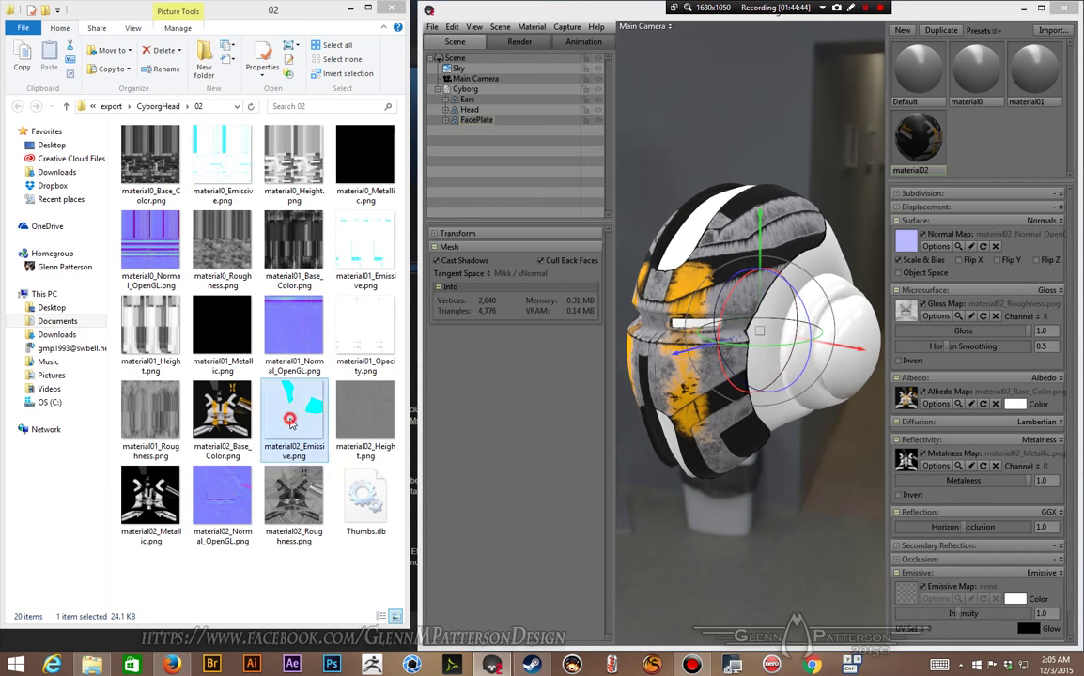
drag(291, 420, 908, 595)
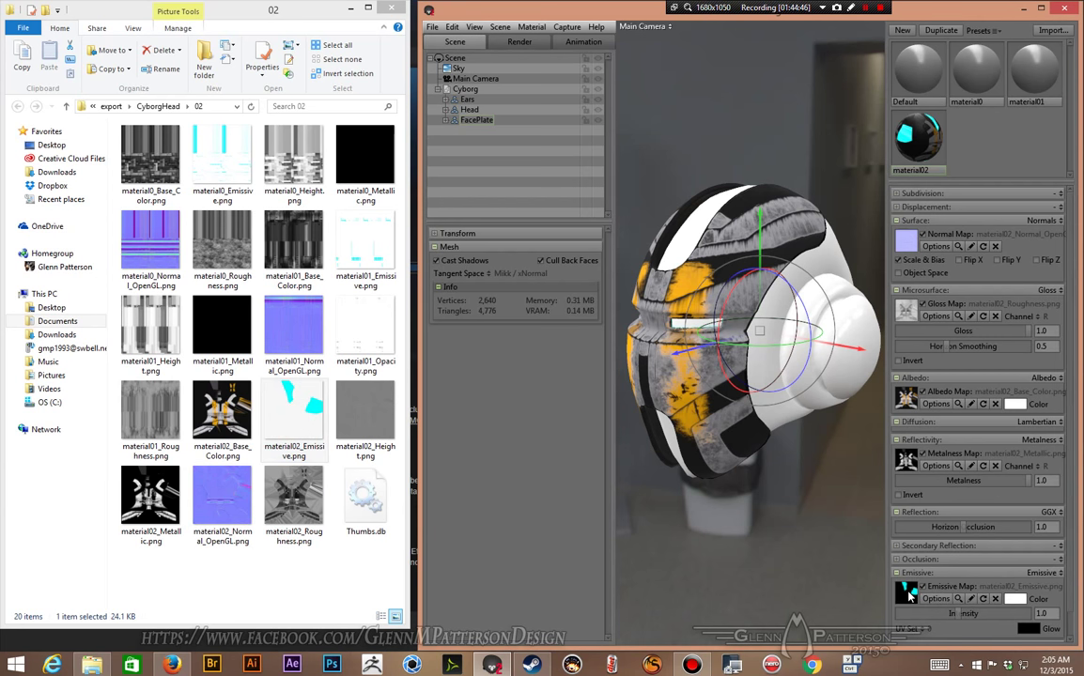
scroll(693, 323, down, 2)
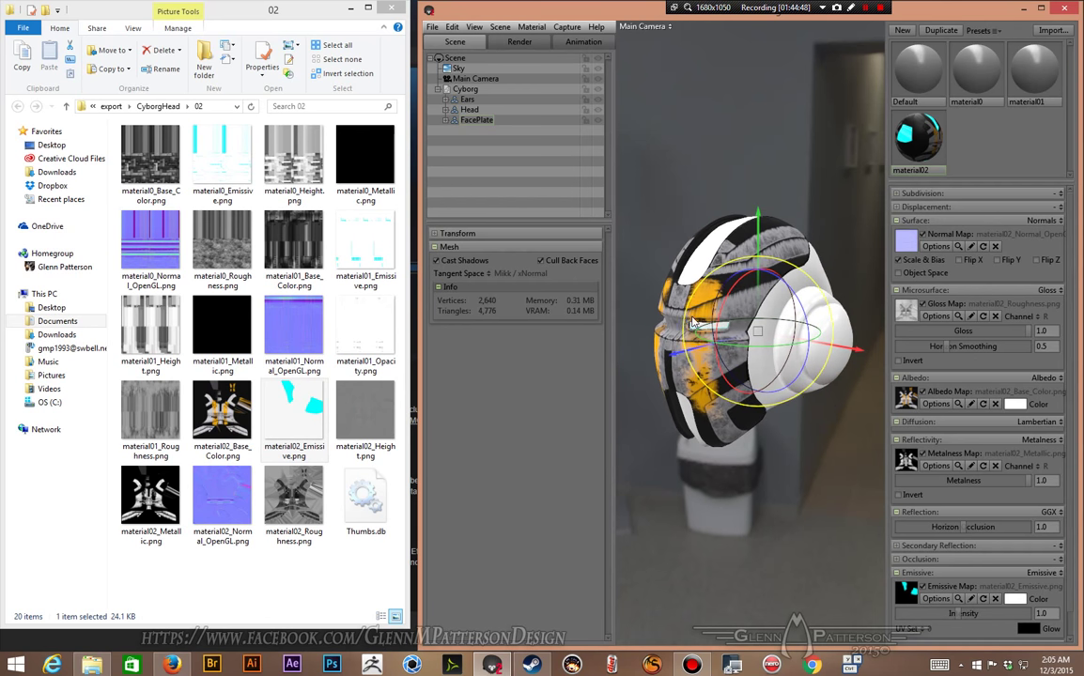
scroll(694, 322, up, 5)
scroll(693, 322, down, 4)
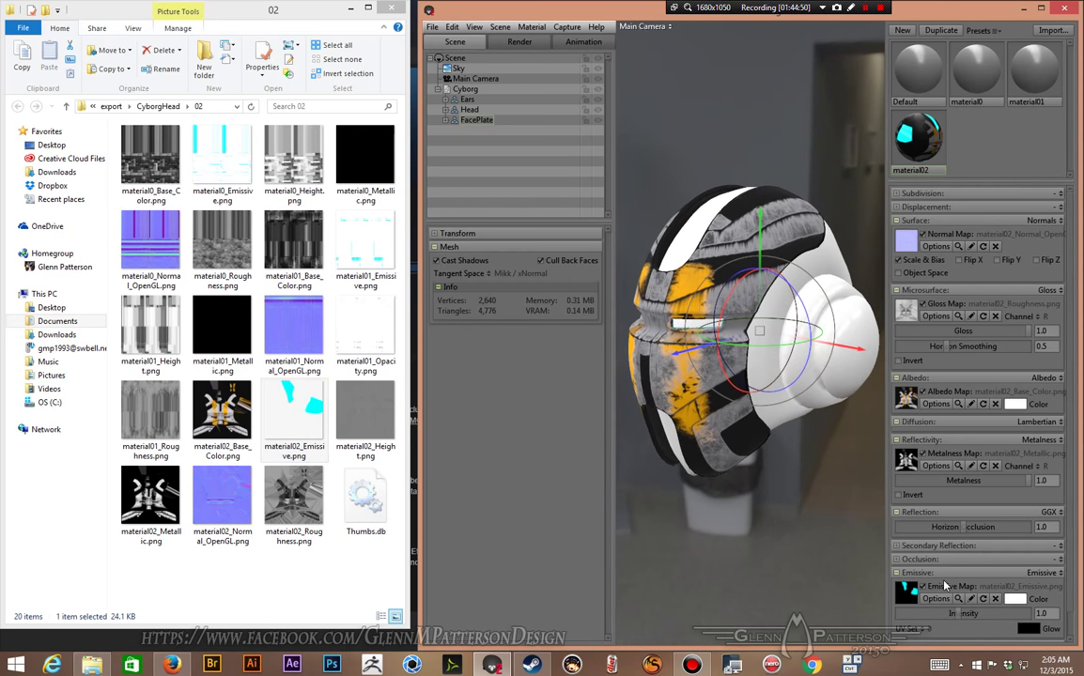
drag(968, 614, 907, 555)
Step: Load material01_Base_Color.png as the albedo map of material01
click(1045, 83)
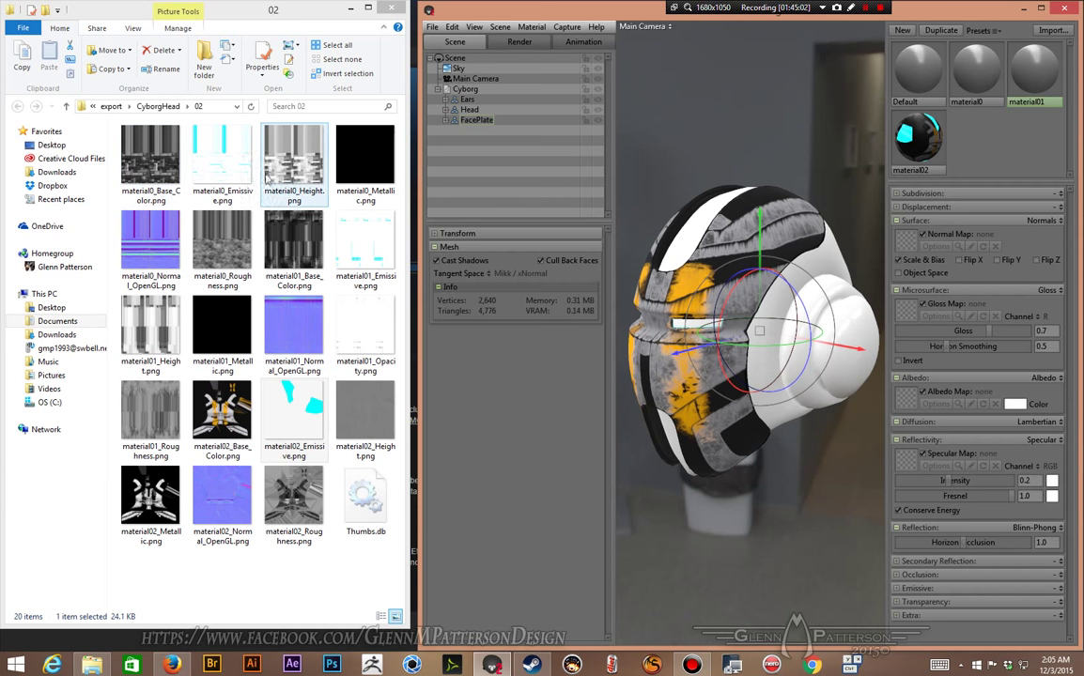
click(310, 252)
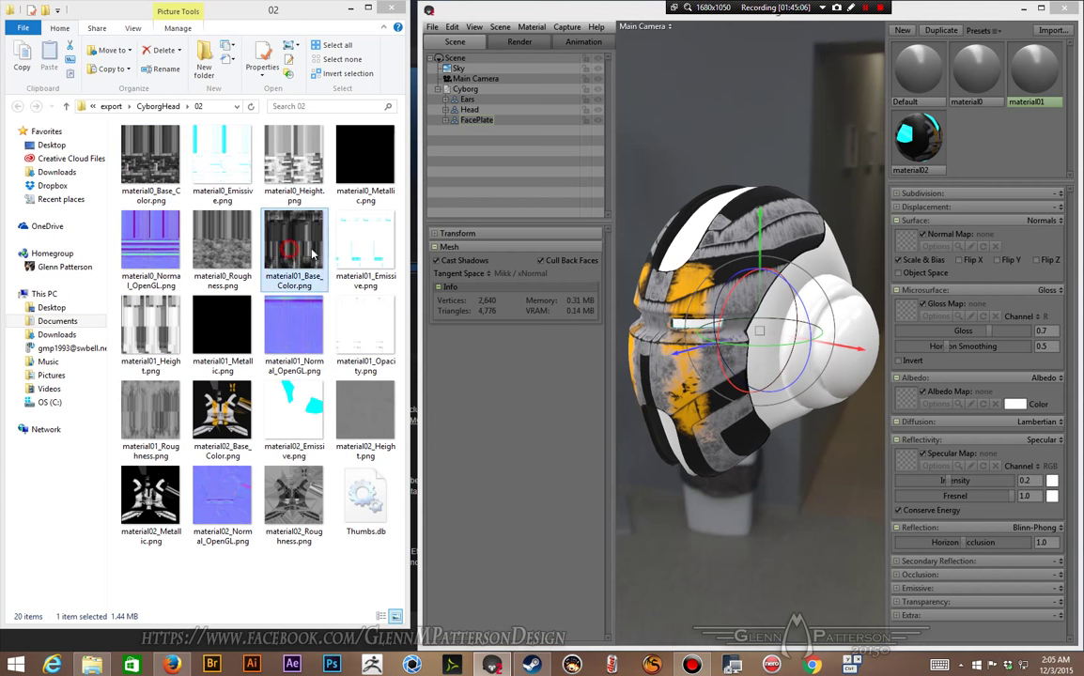
drag(313, 254, 958, 331)
drag(908, 402, 907, 400)
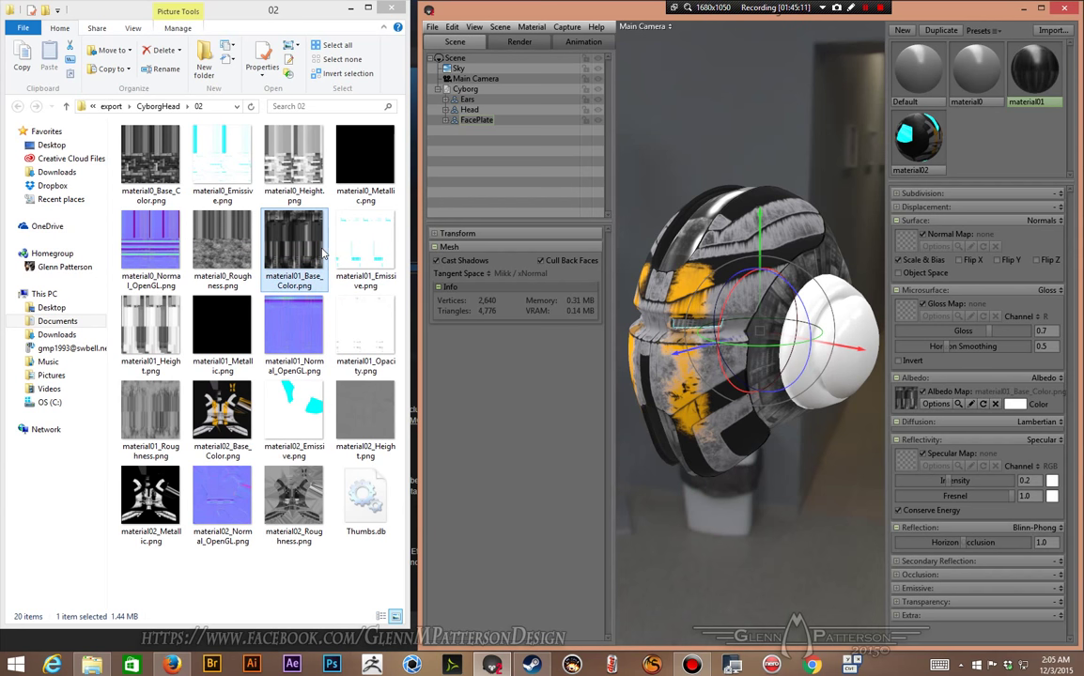
Step: Turn on Emissive for material01 and load material01_Emissive.png as its emissive map
click(364, 252)
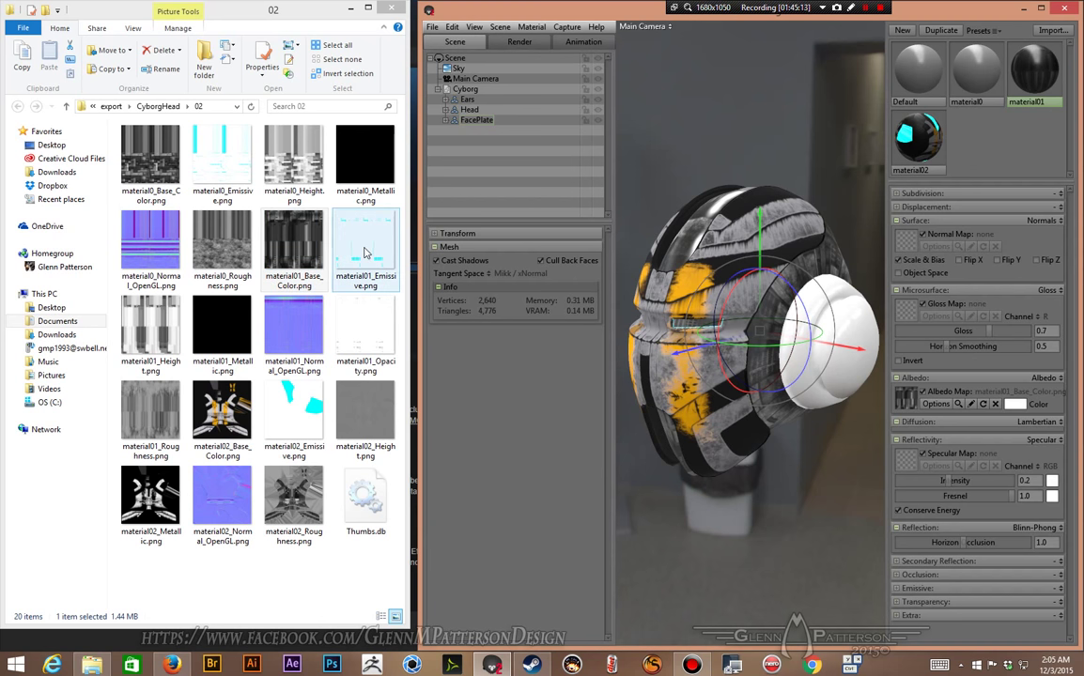
click(1060, 589)
click(1022, 552)
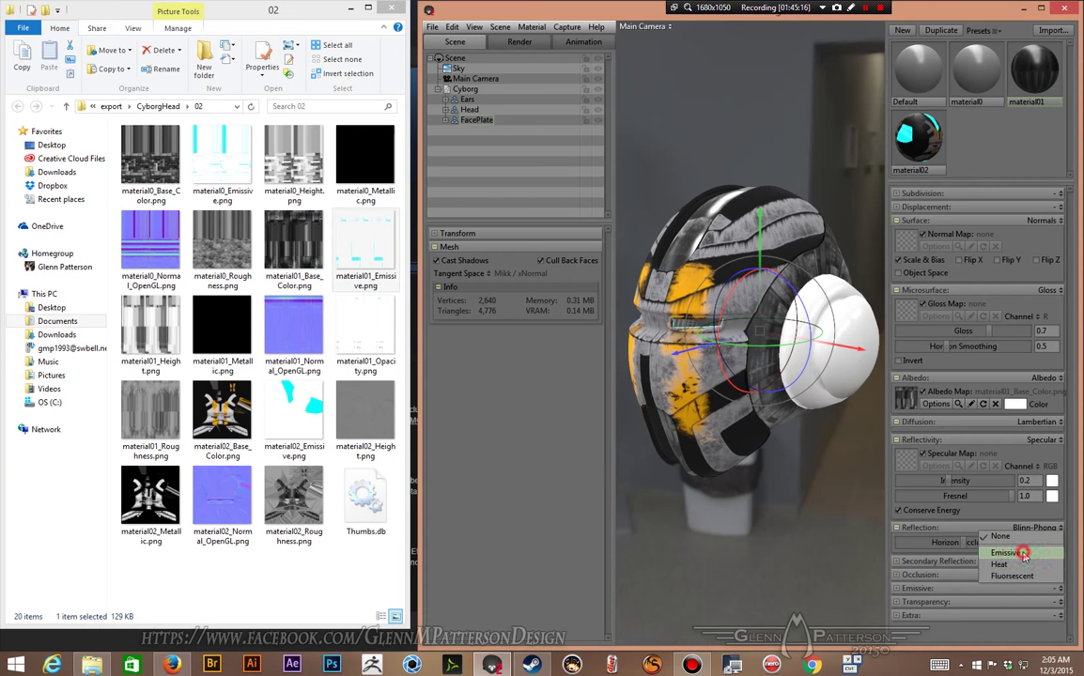
drag(354, 257, 907, 610)
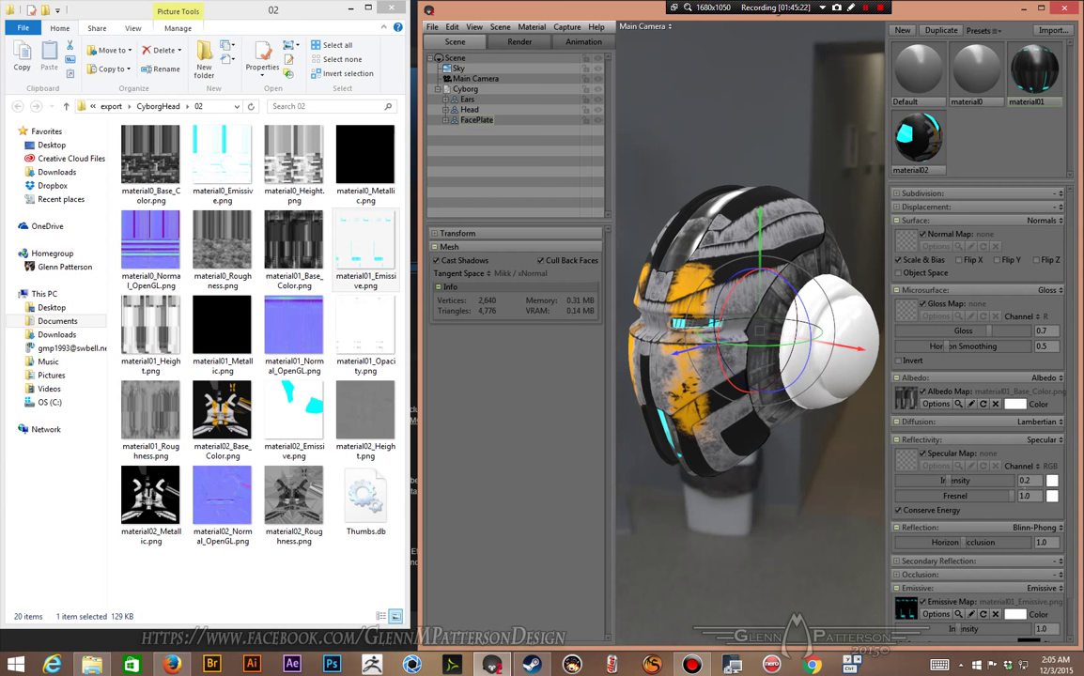
Step: Set material01's reflectivity to Metalness and its reflection to GGX
click(1051, 440)
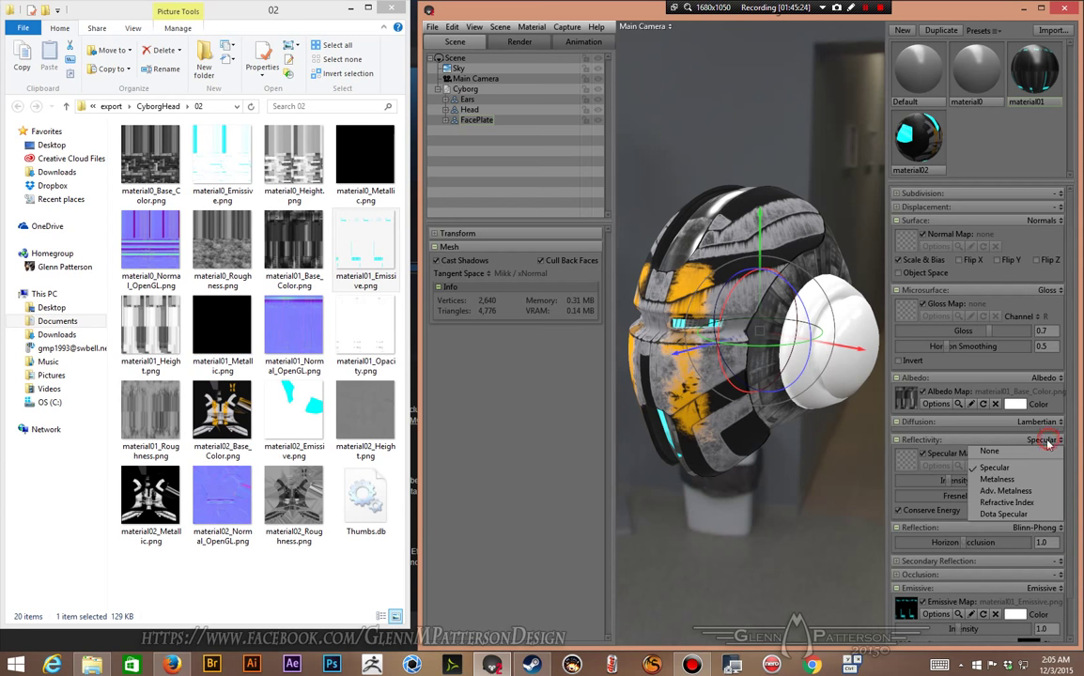
click(1012, 483)
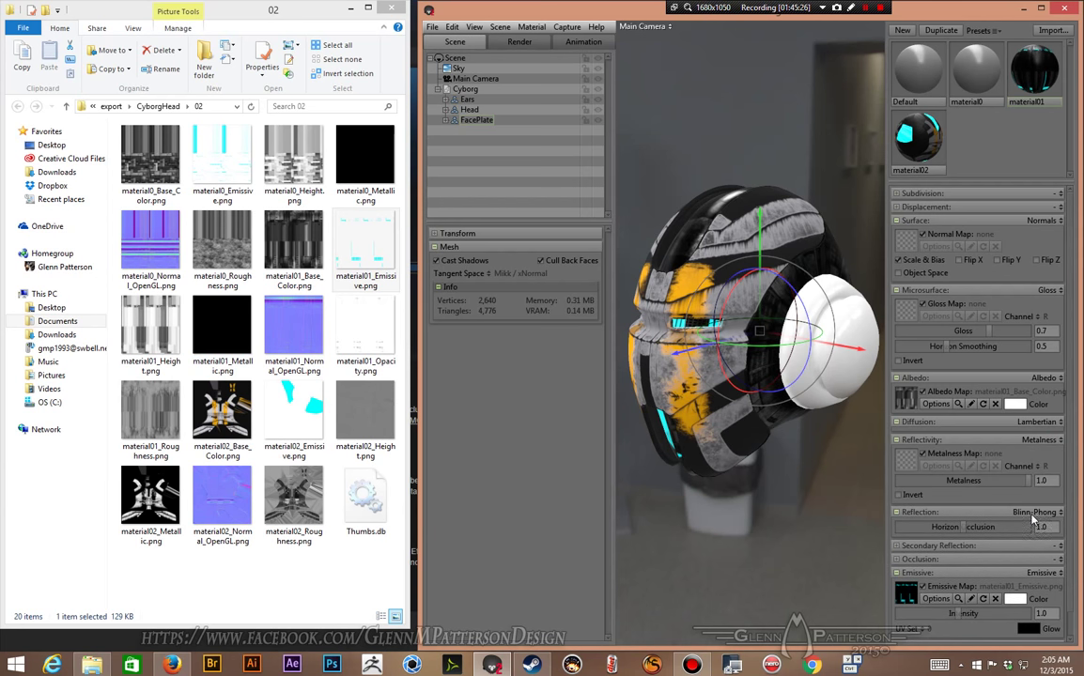
click(1033, 512)
click(1018, 567)
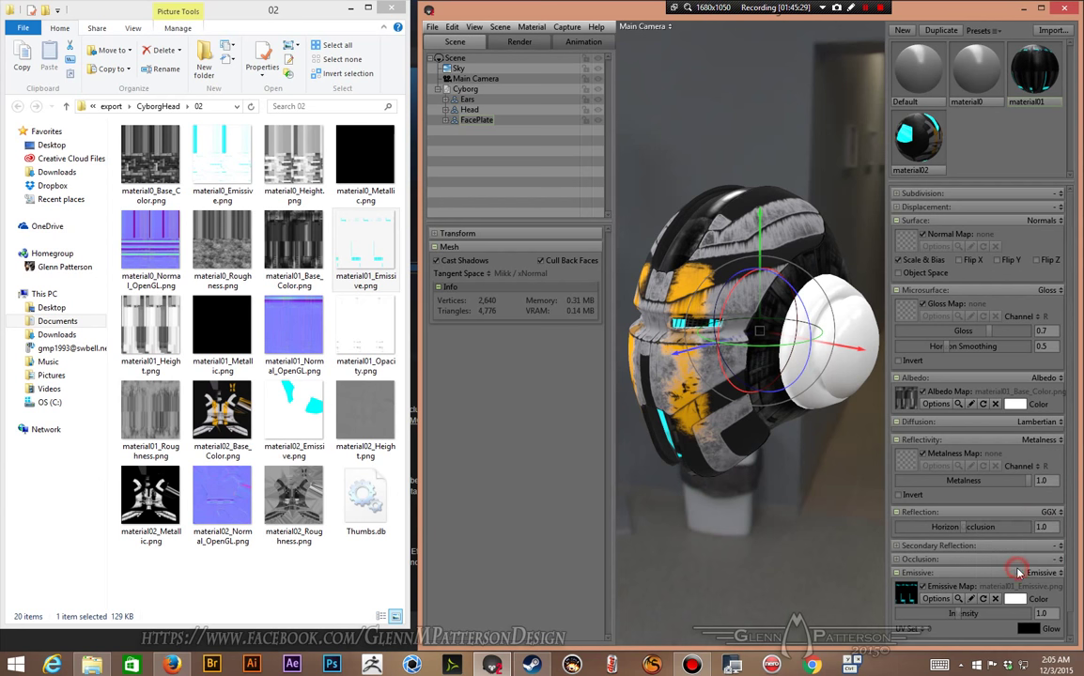
Step: Load material01_Metallic.png, material0_Roughness.png and material0_Normal_OpenGL.png as material01's metalness, gloss and normal maps
click(214, 330)
drag(215, 329, 908, 463)
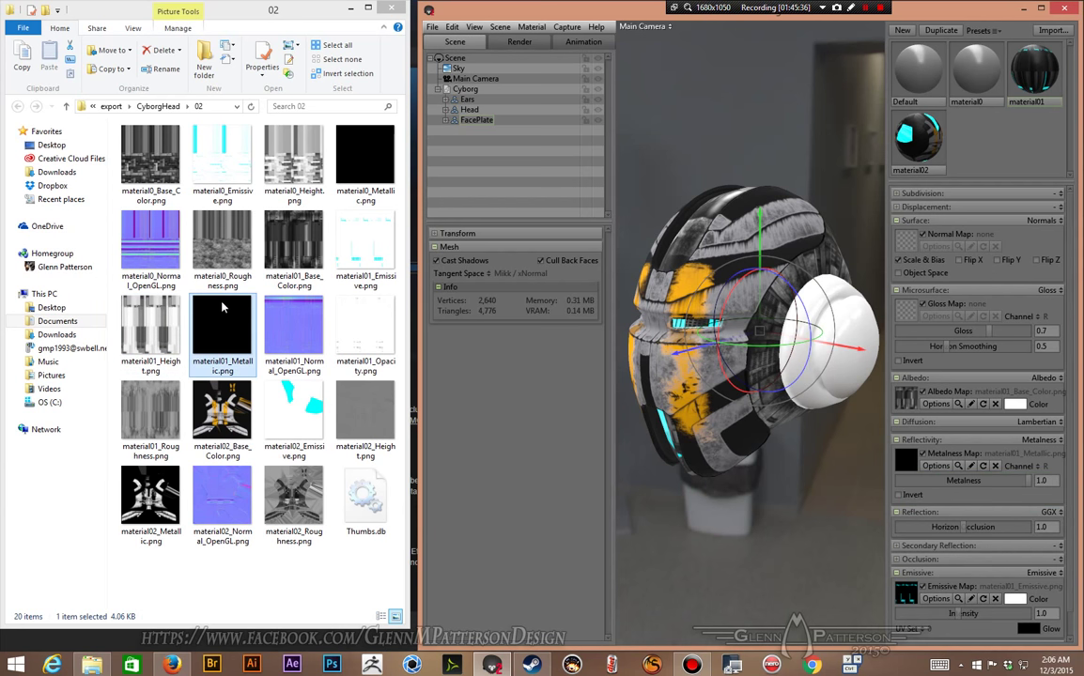
drag(222, 240, 925, 304)
drag(905, 317, 904, 318)
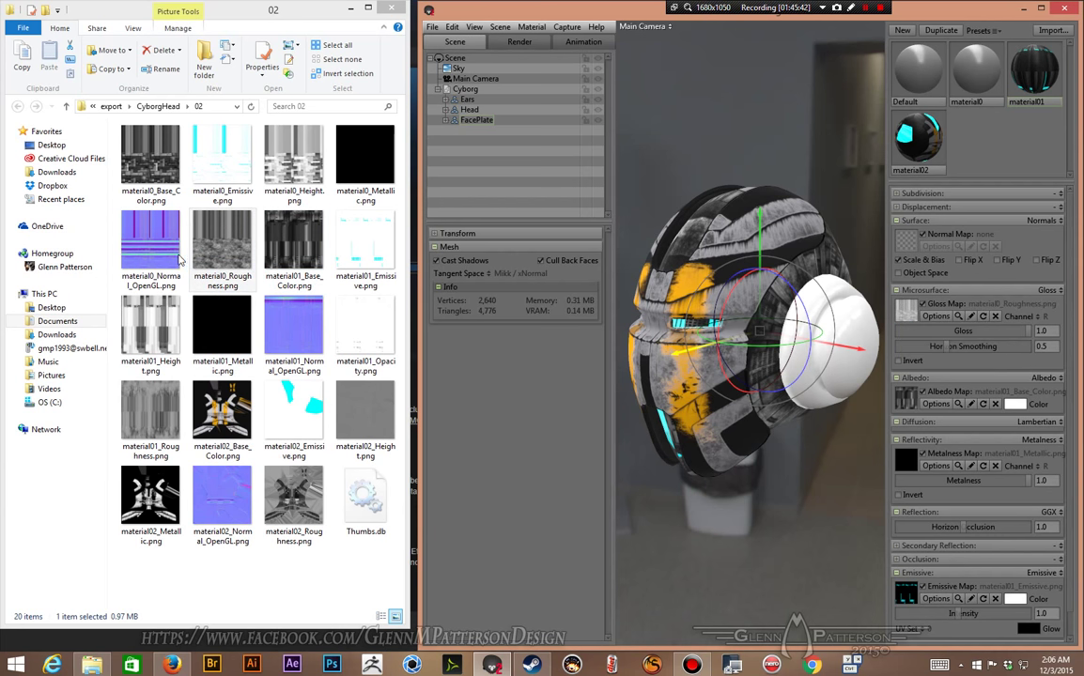
drag(150, 251, 910, 246)
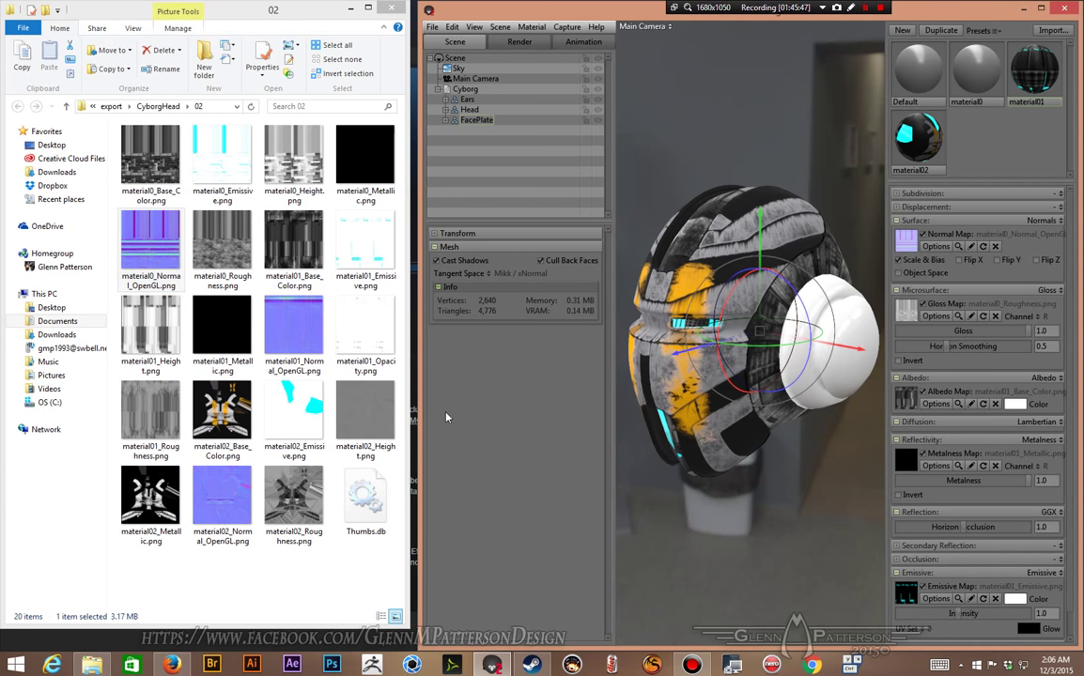
scroll(984, 299, down, 1)
scroll(949, 229, up, 1)
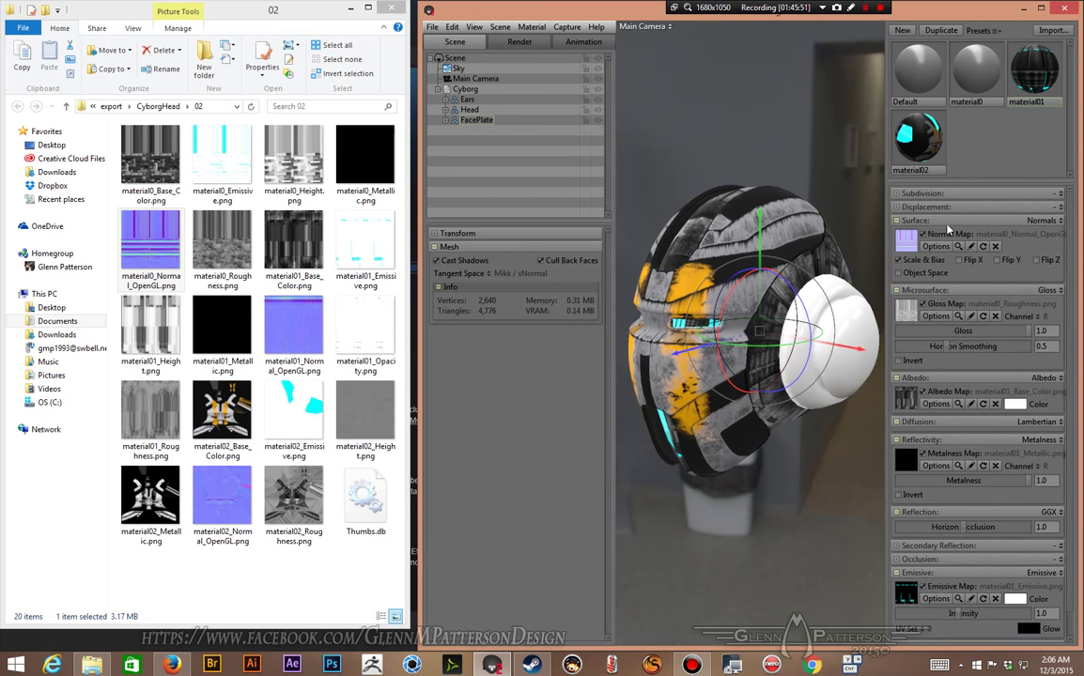
Step: Load material0_Base_Color.png as material0's albedo map and set its reflectivity to Metalness
click(979, 78)
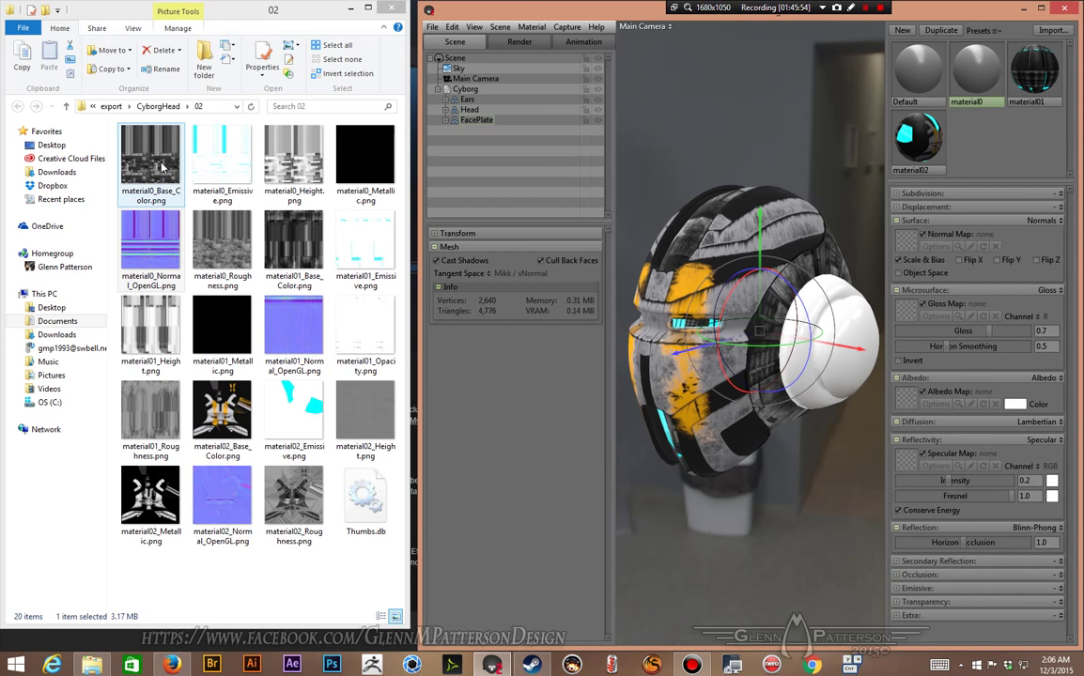
drag(150, 239, 936, 272)
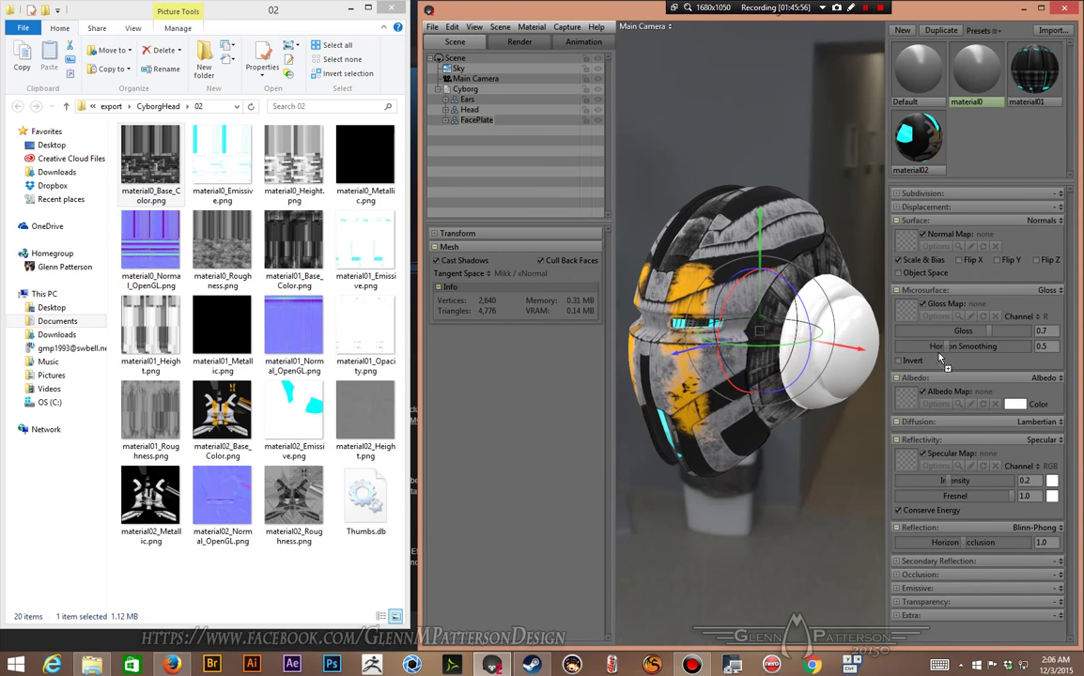
click(1033, 440)
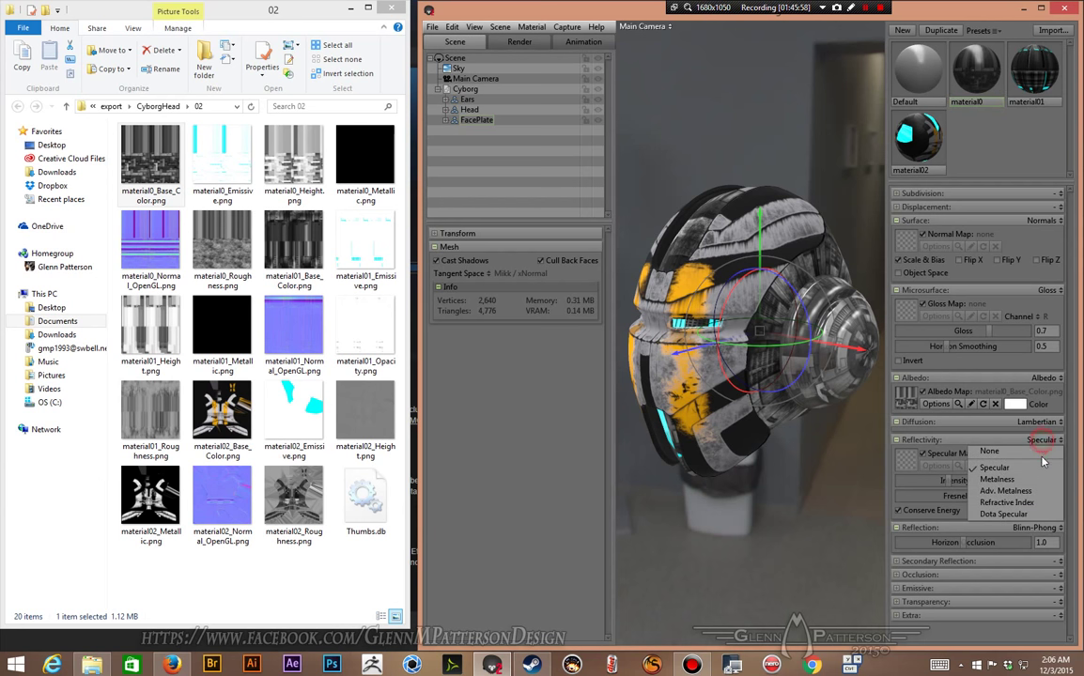
click(1016, 479)
Step: Set material0's reflection to GGX and turn on Emissive with material0_Emissive.png as its emissive map
click(1033, 512)
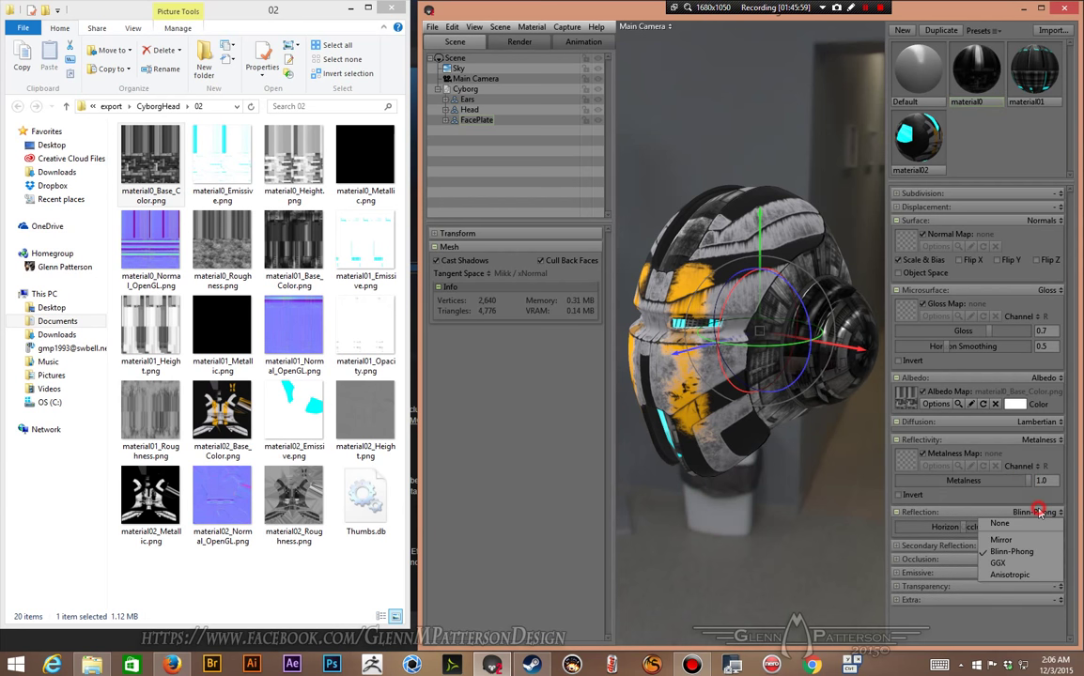
click(1009, 552)
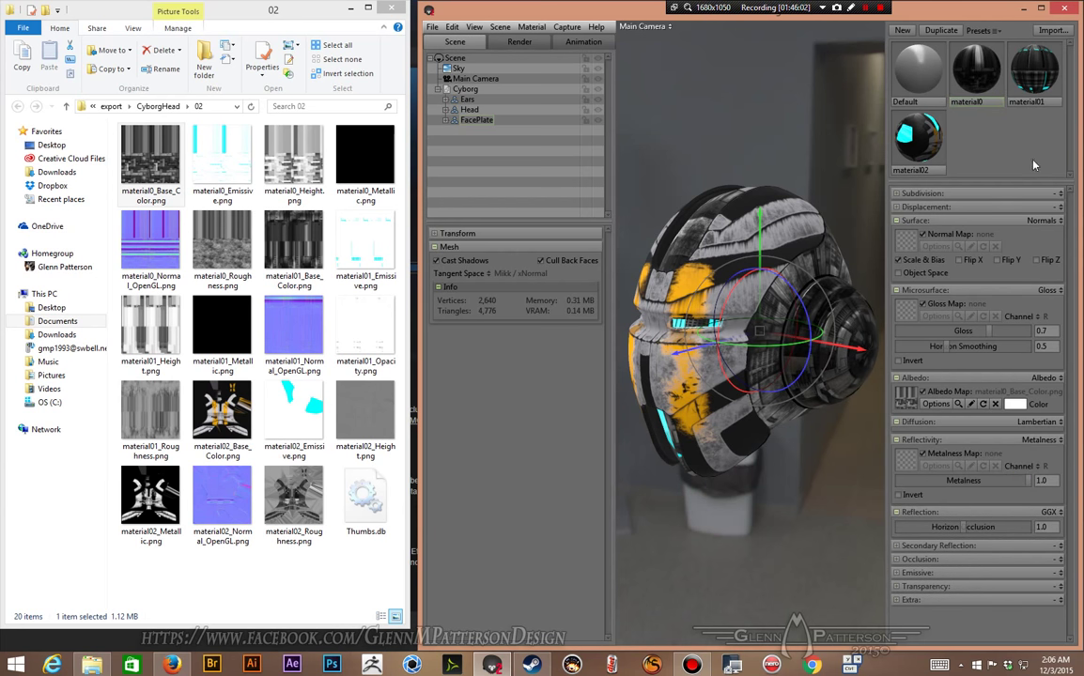
click(224, 170)
drag(224, 170, 1045, 458)
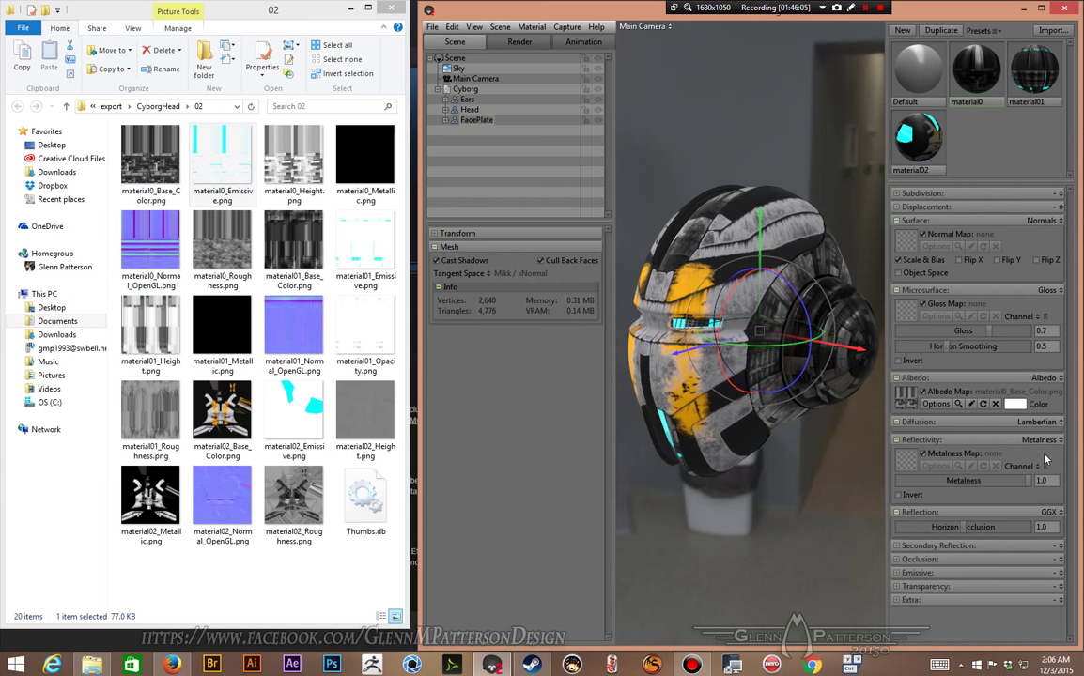
click(1059, 573)
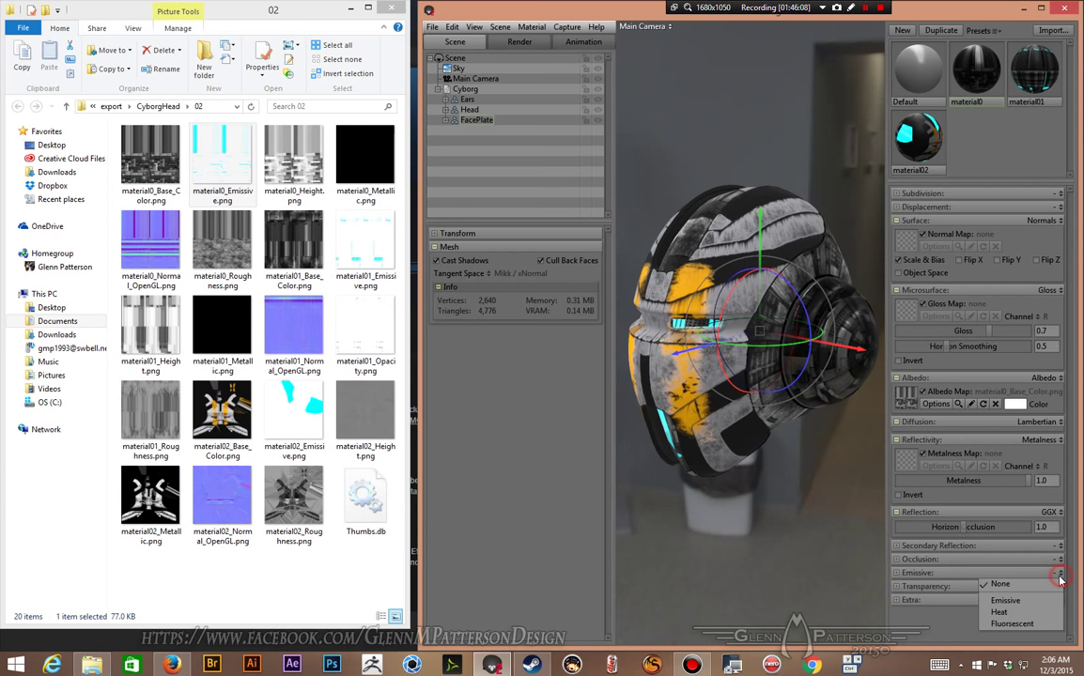
click(995, 601)
drag(222, 155, 908, 595)
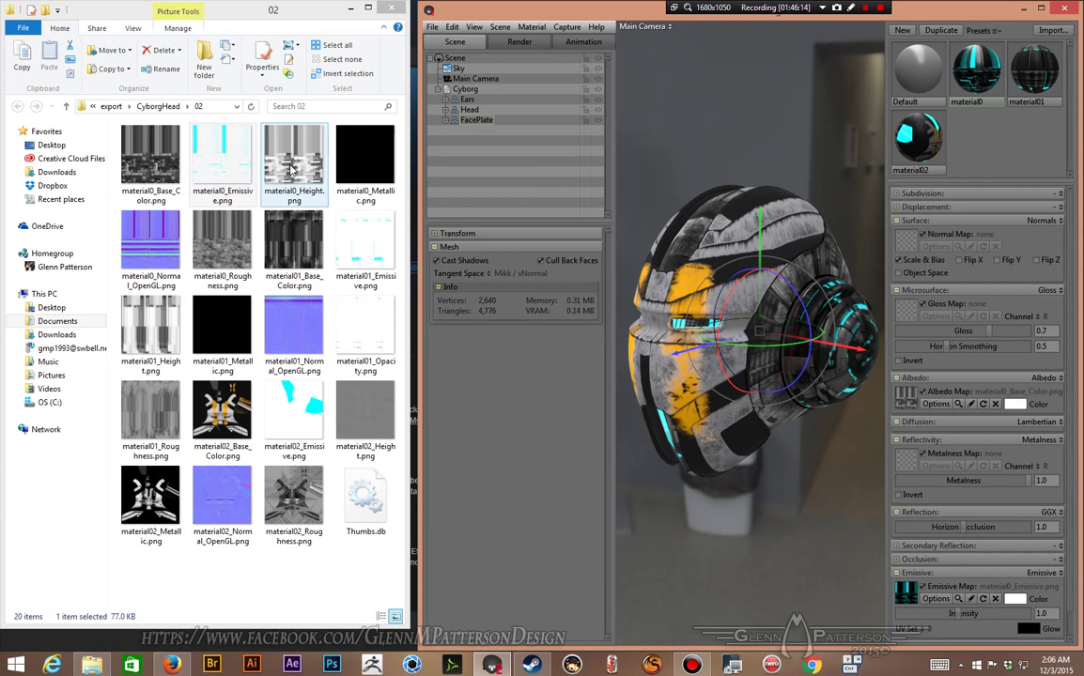
Step: Load material0_Metallic.png, material0_Normal_OpenGL.png and material0_Roughness.png as material0's metalness, normal and gloss maps
drag(350, 151, 905, 460)
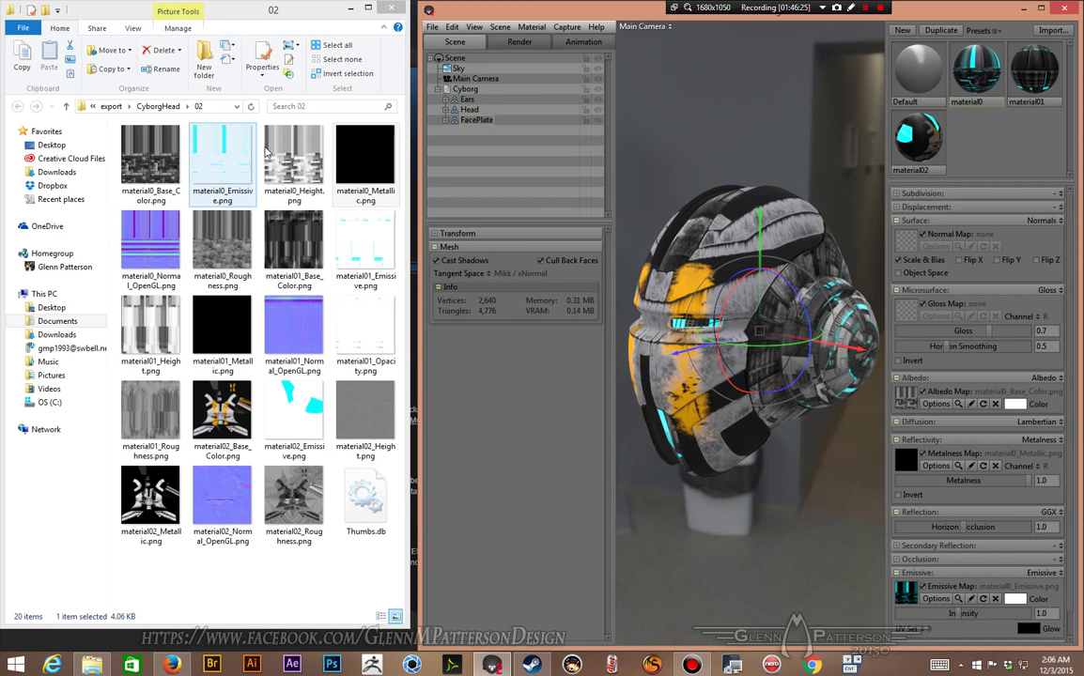
drag(141, 235, 905, 241)
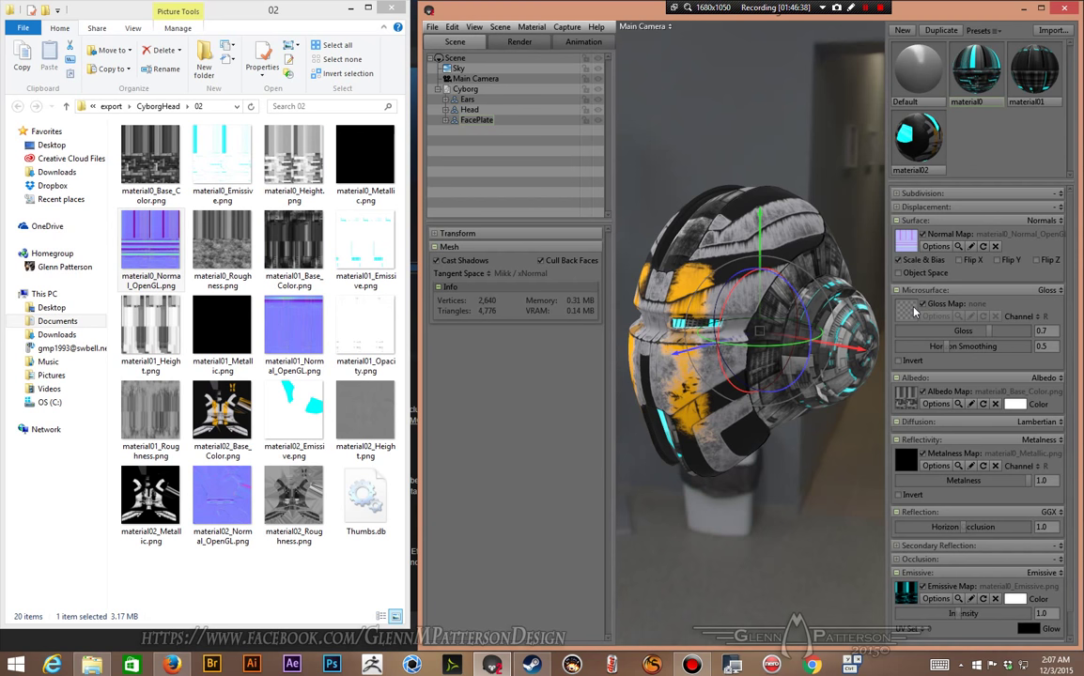
drag(217, 254, 907, 310)
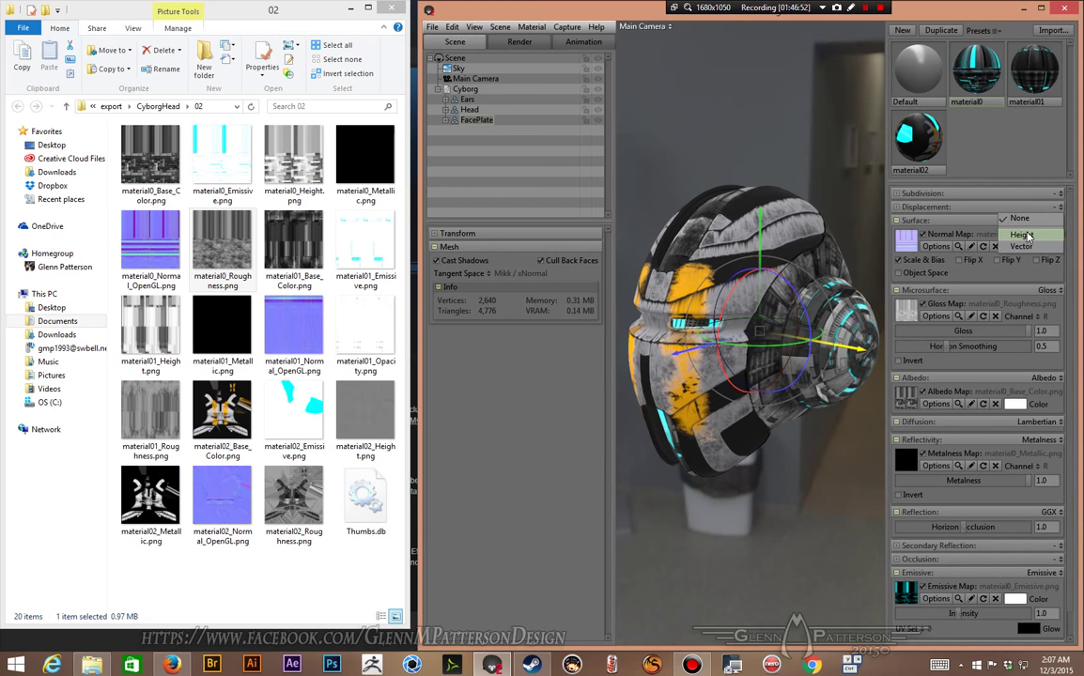
Step: Give material0 Height displacement using material0_Height.png and reduce its scale to about 0.013
click(925, 206)
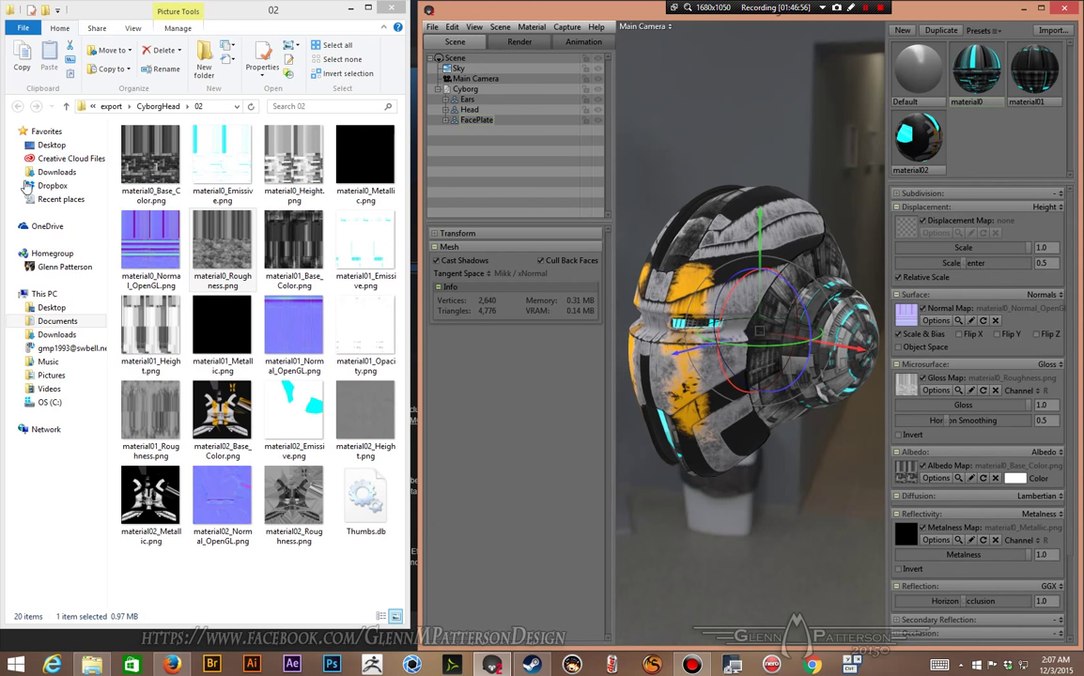
drag(293, 155, 906, 228)
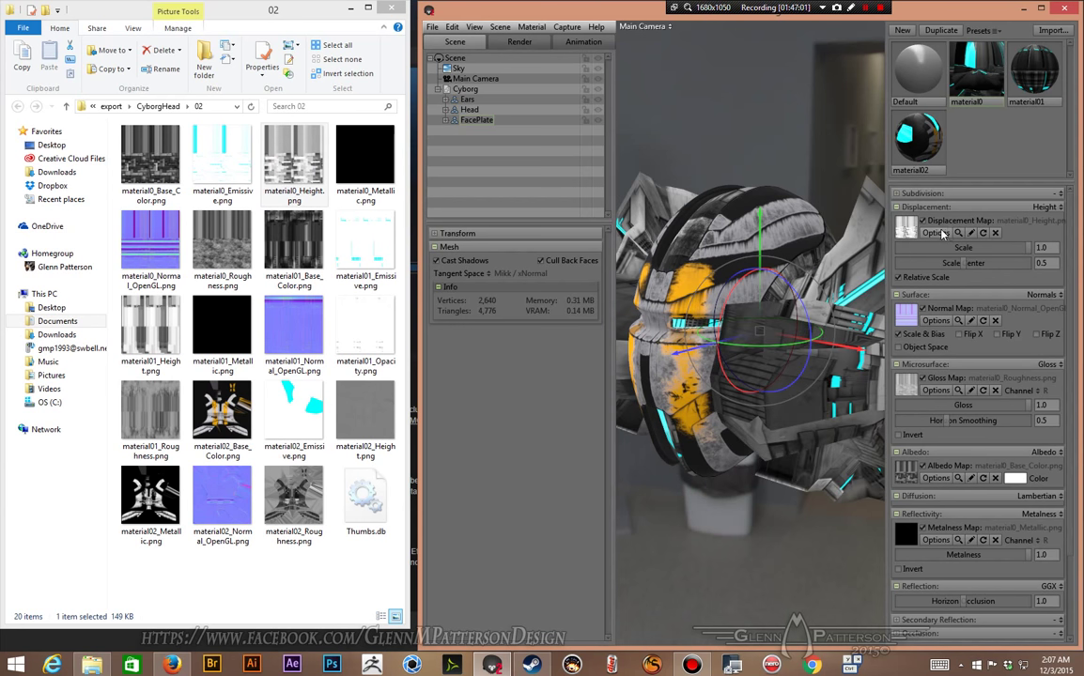
drag(1028, 250, 930, 251)
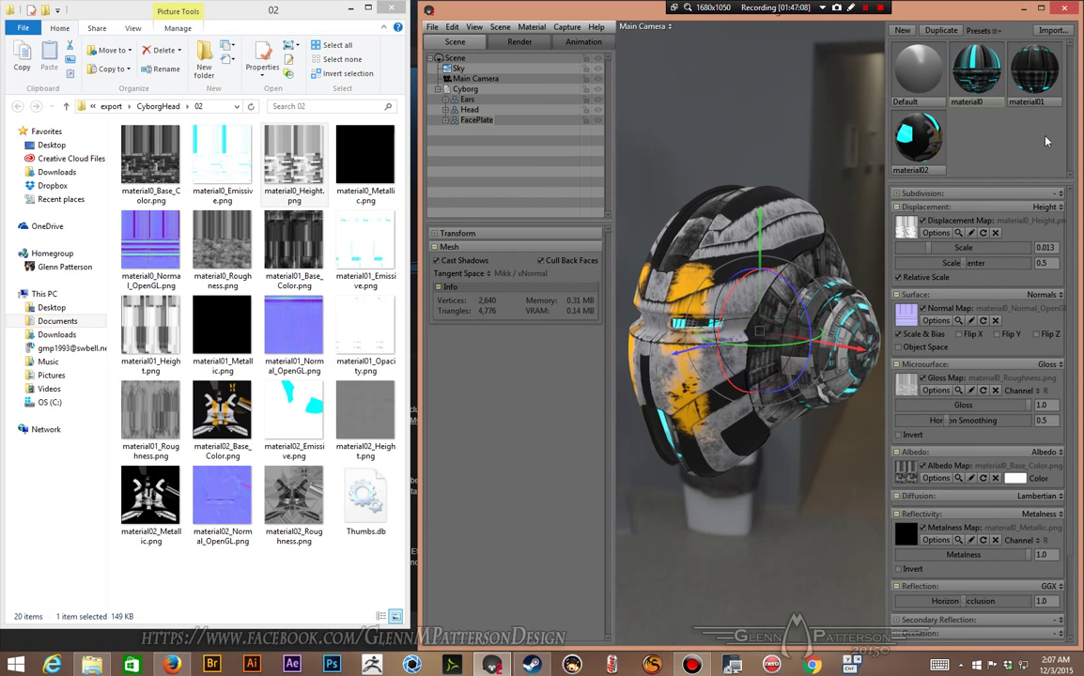
Step: Give material01 Height displacement using material01_Height.png and reduce its scale to about 0.009
click(1041, 81)
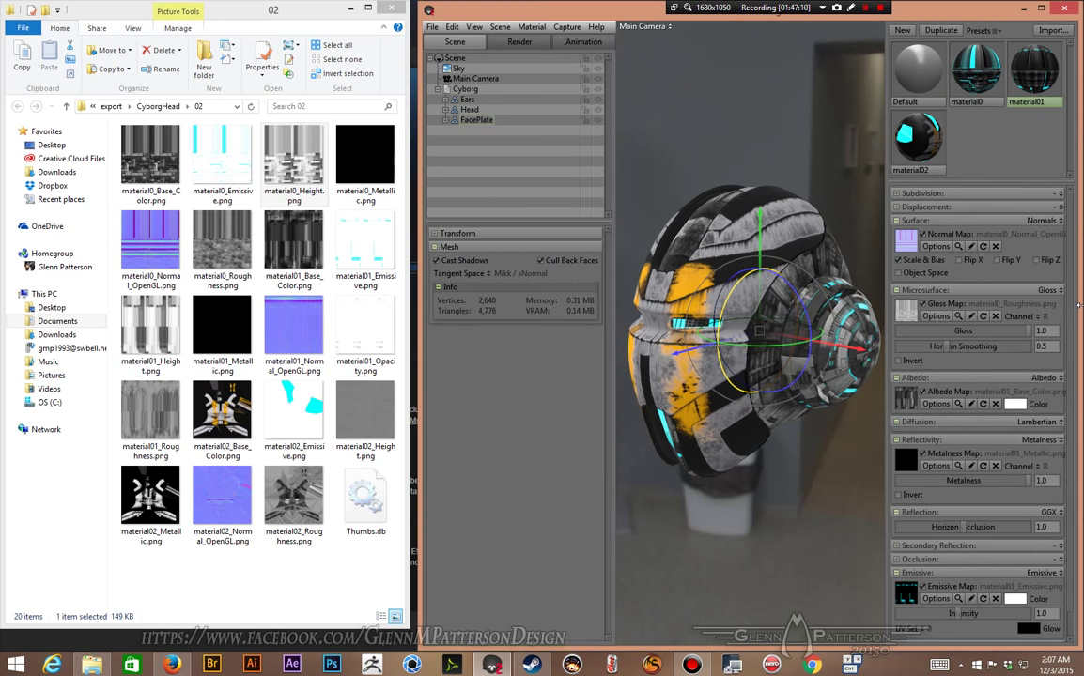
click(1060, 207)
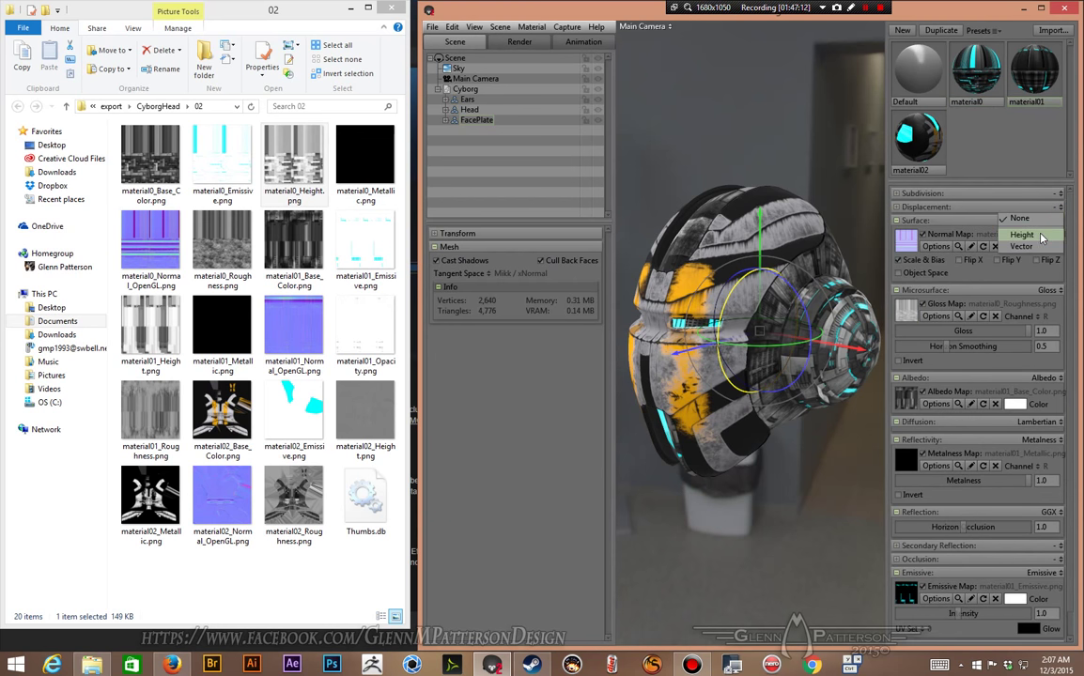
click(1024, 231)
click(300, 163)
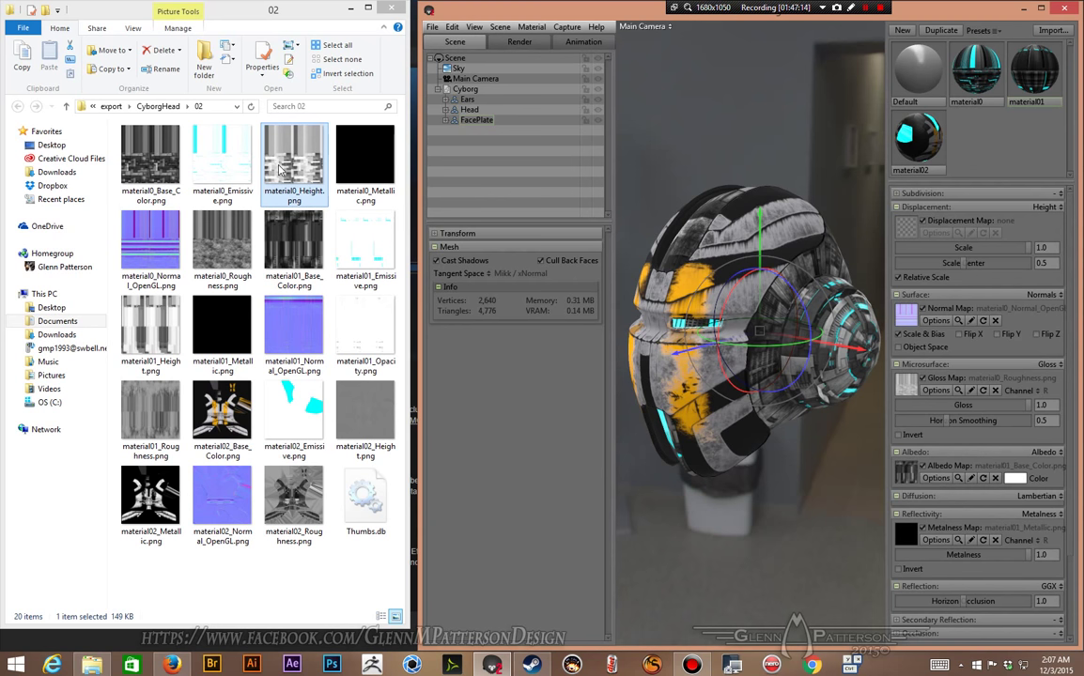
click(141, 347)
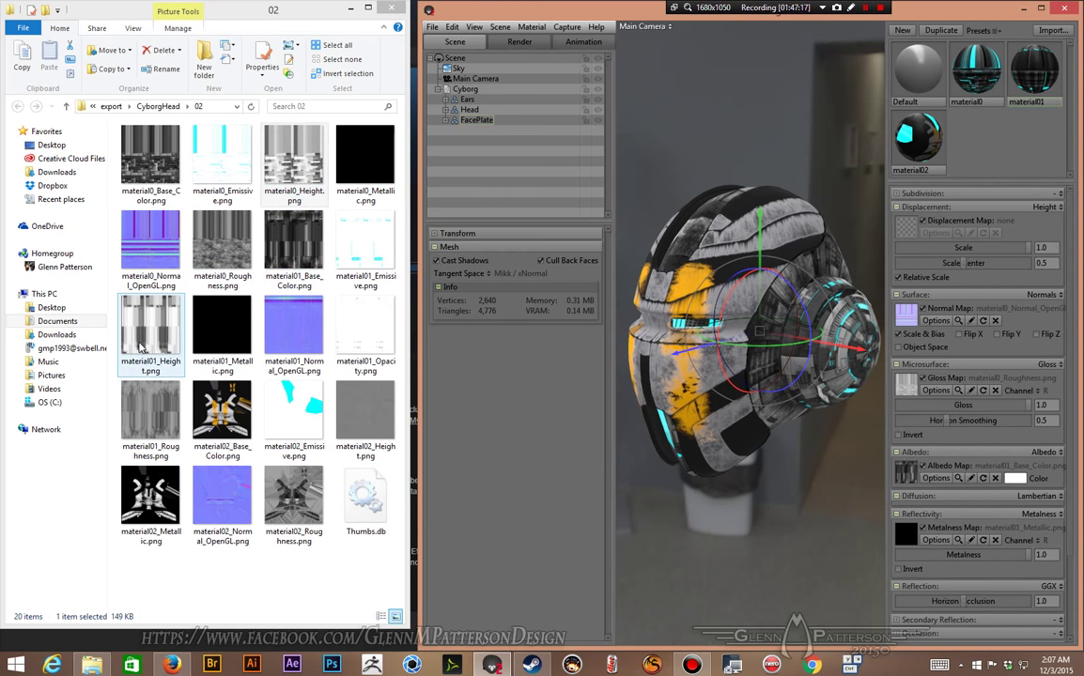
drag(141, 348, 906, 226)
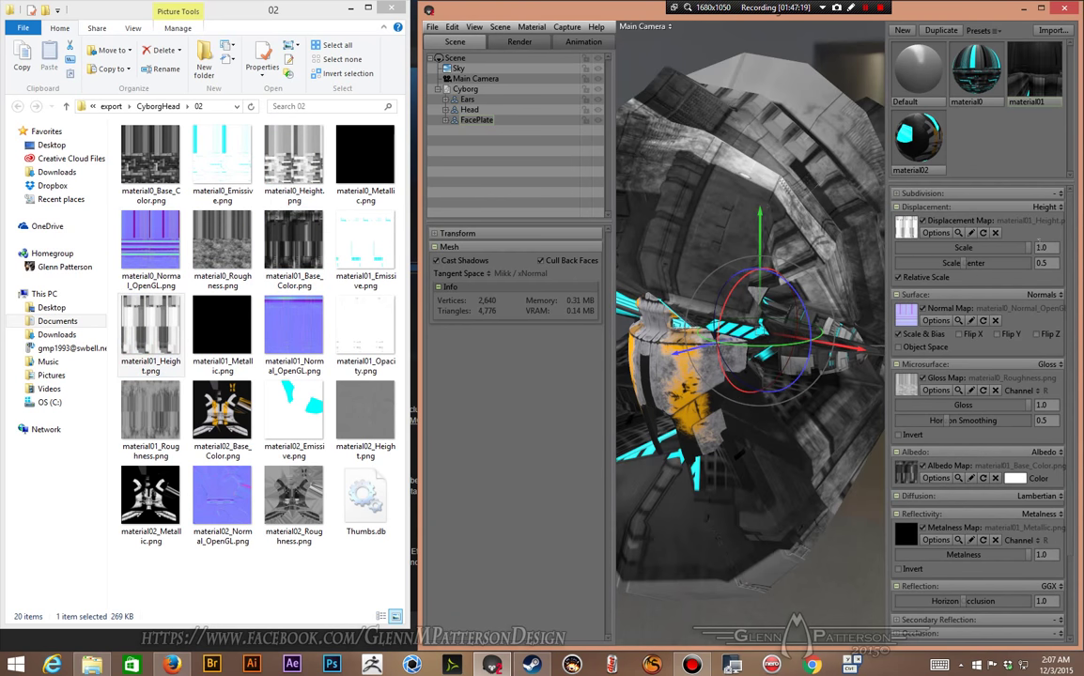
drag(1028, 247, 928, 263)
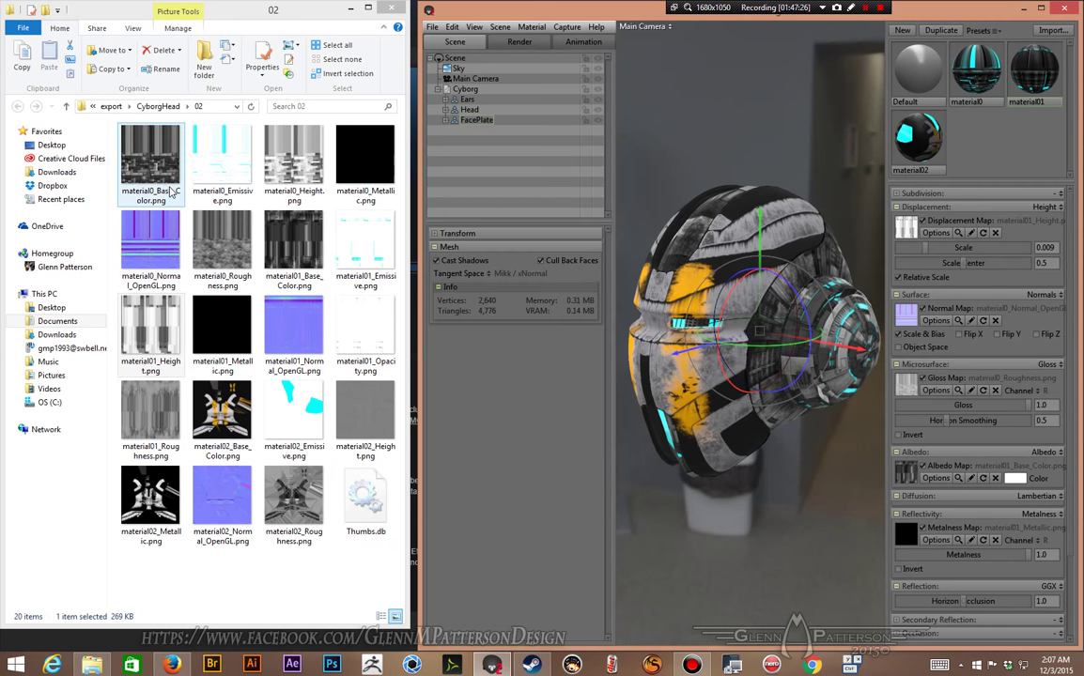
Step: Maximize the Toolbag window and examine the textured helmet up close
double_click(939, 9)
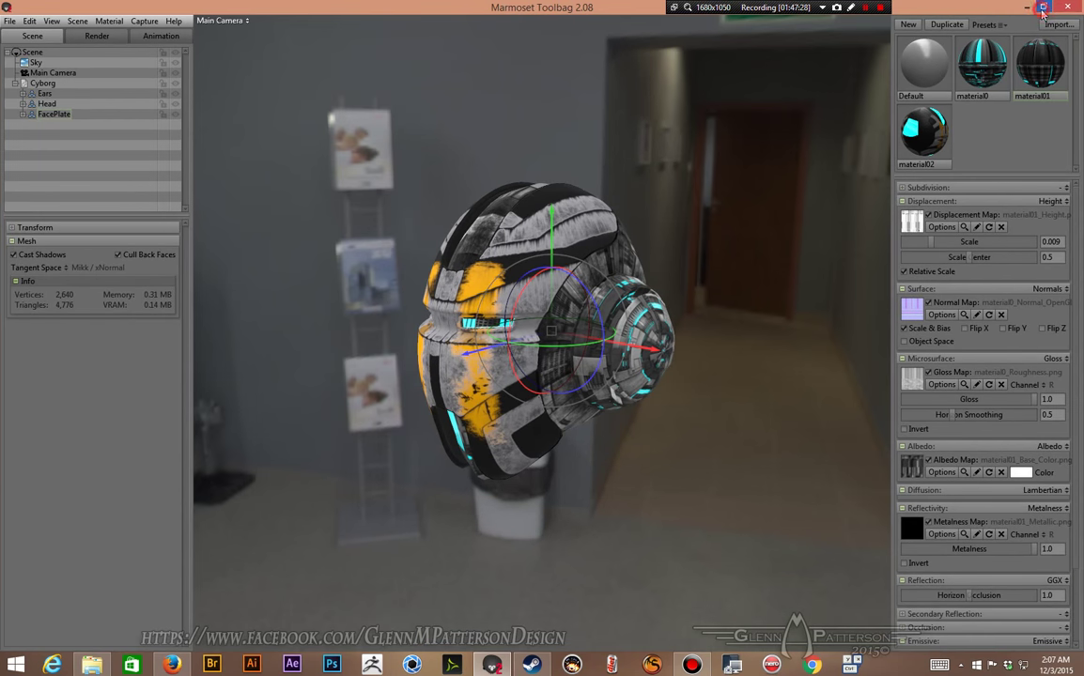
scroll(532, 412, up, 1)
scroll(536, 410, down, 2)
scroll(545, 406, up, 5)
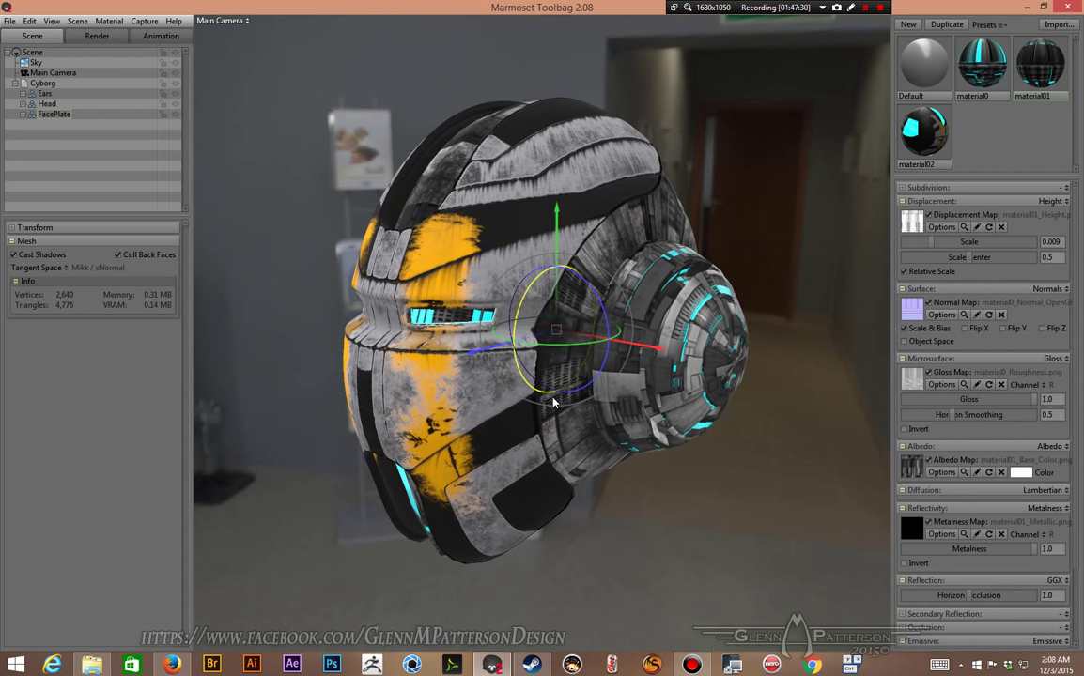
drag(554, 402, 502, 483)
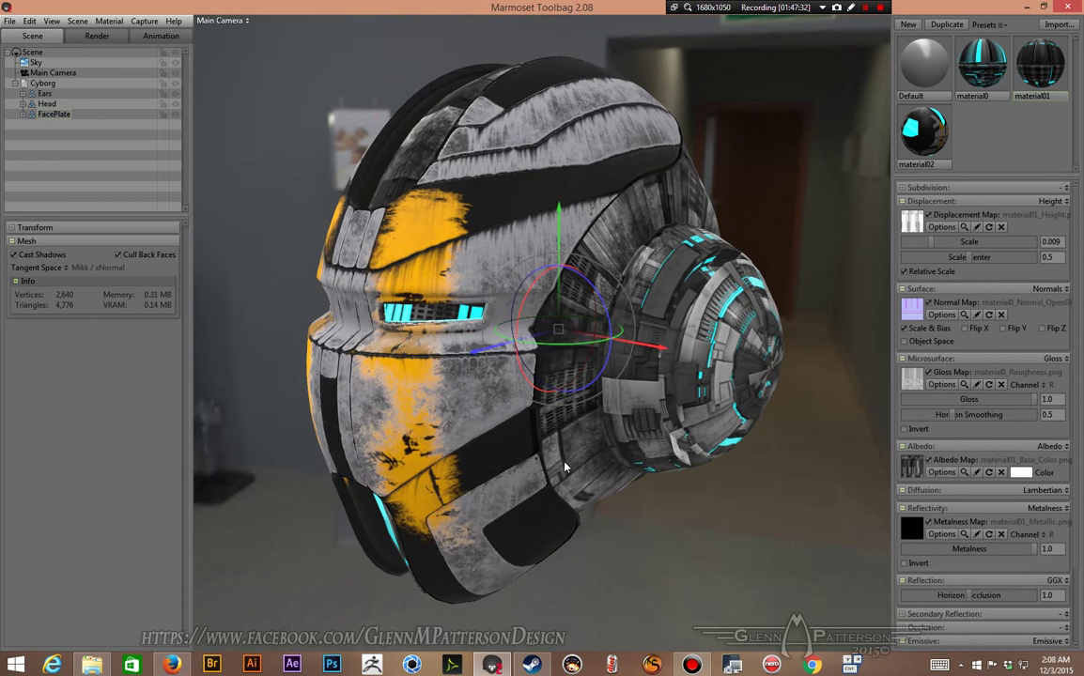
Step: Enable Flat subdivision on material01 and set its tessellation to 1000
alt+drag(565, 467, 493, 425)
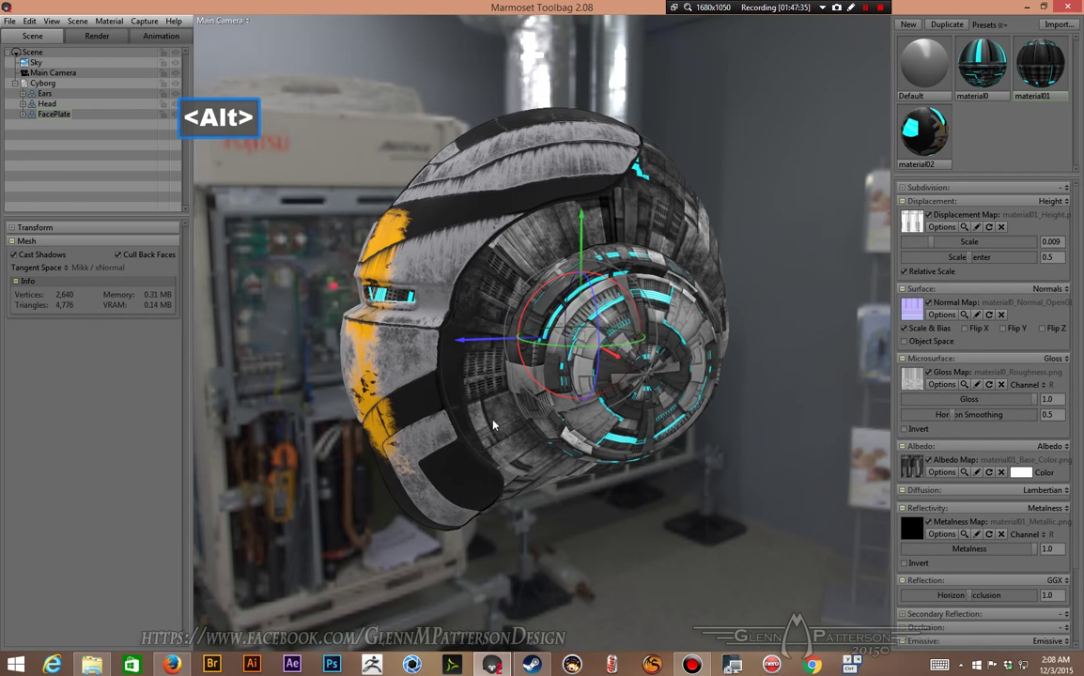
alt+right_drag(494, 421, 518, 421)
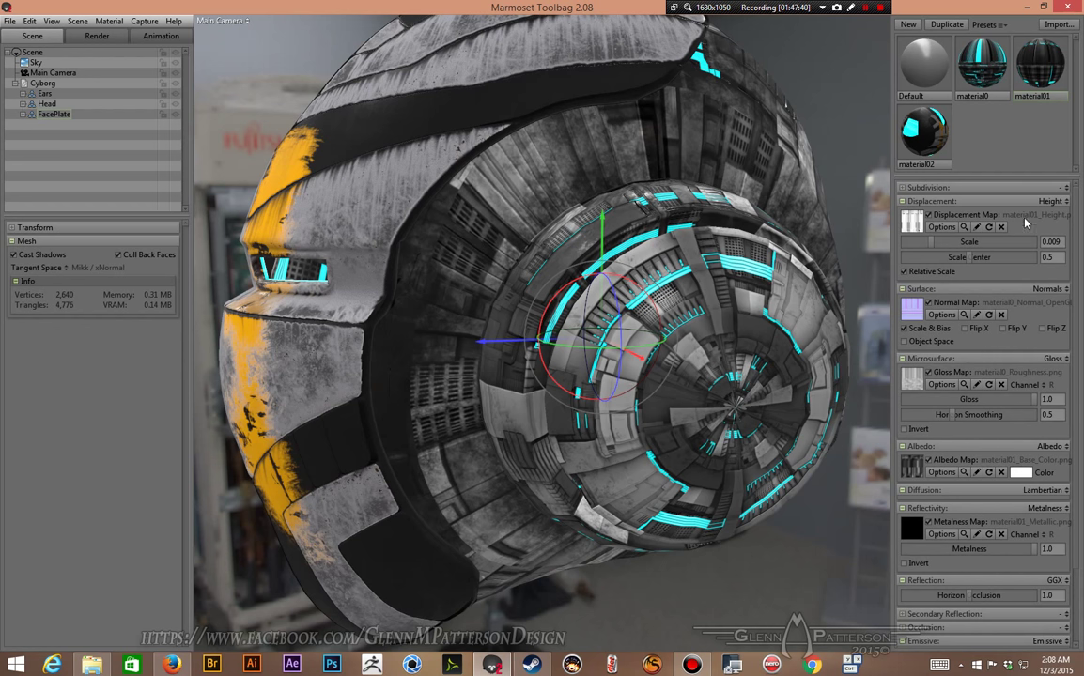
click(1065, 188)
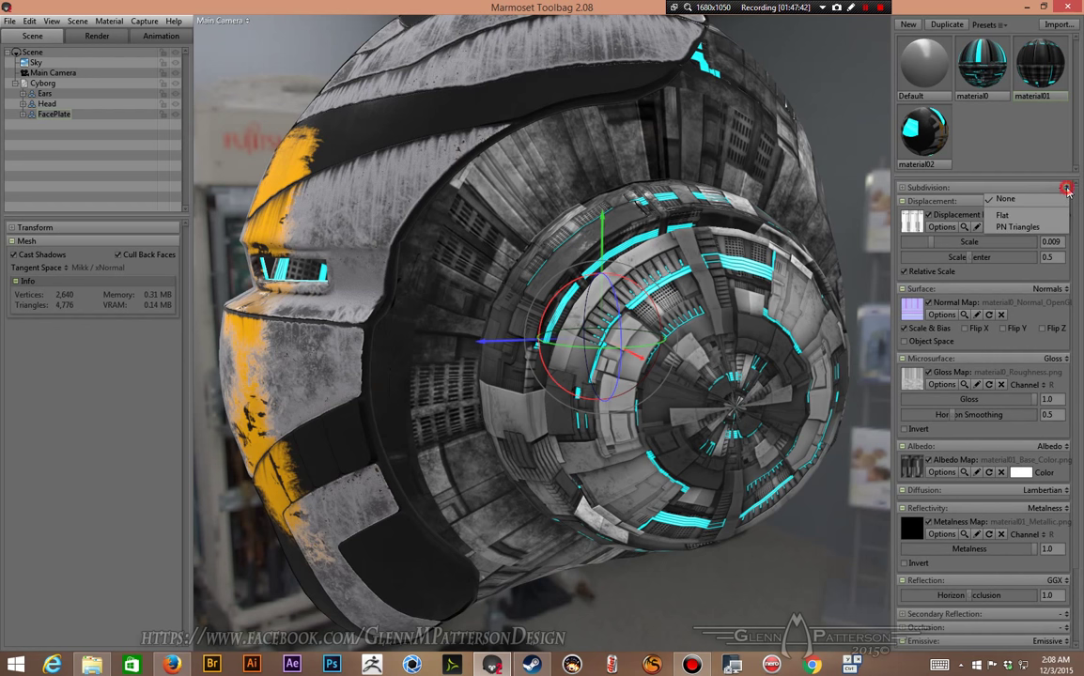
click(1028, 217)
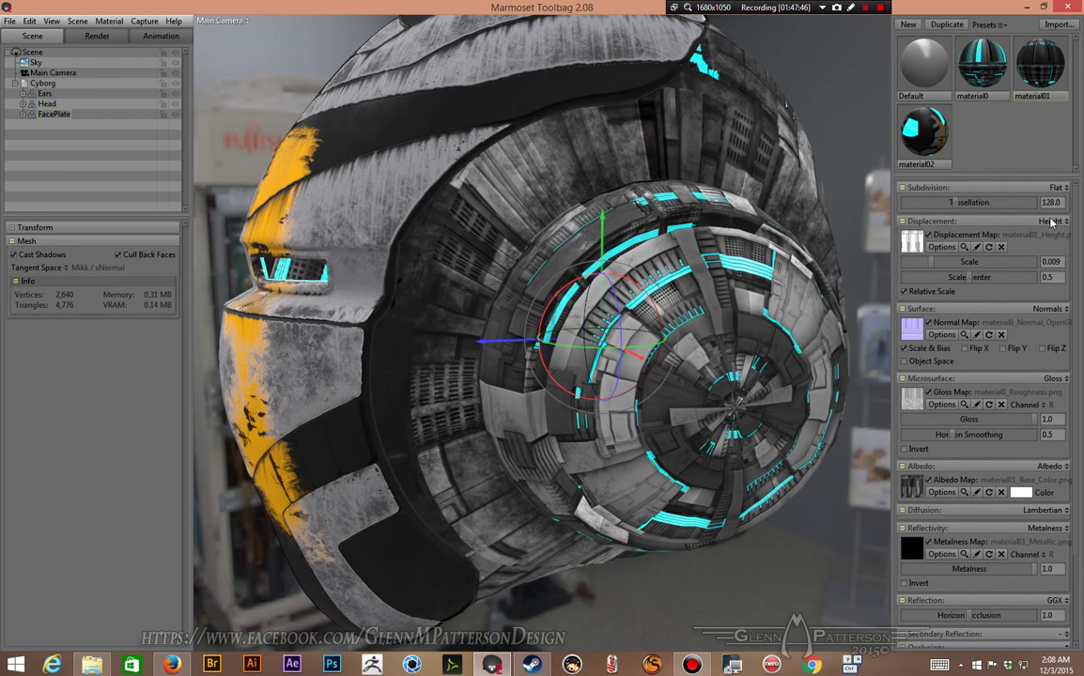
click(1058, 202)
text(1000)
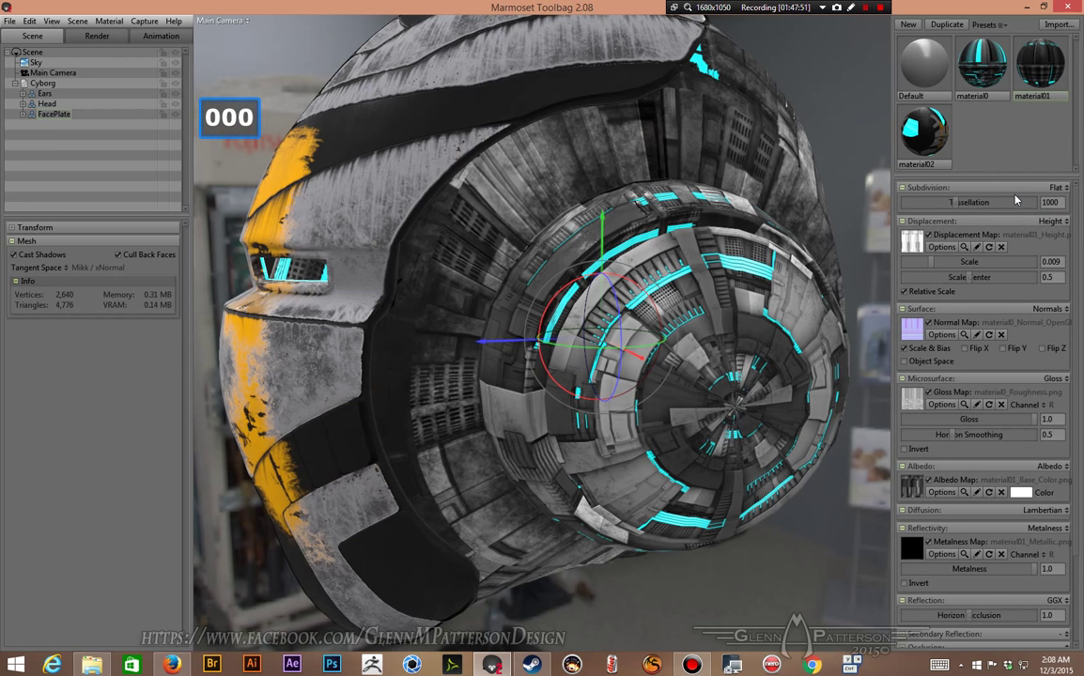
key(Return)
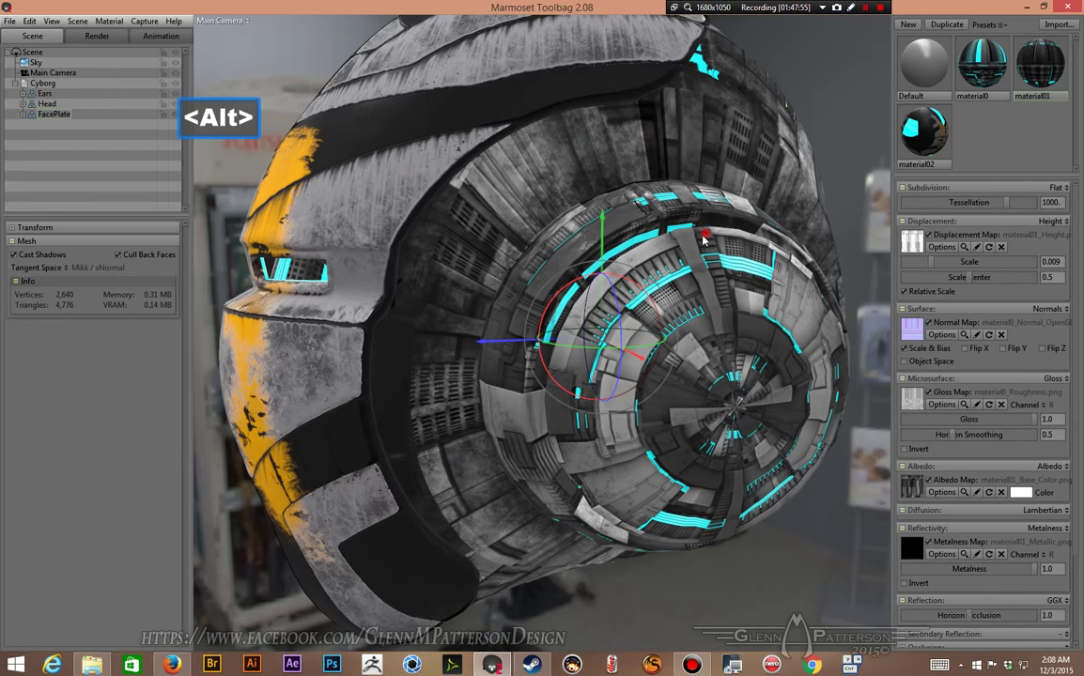
Step: Increase material01's displacement scale to about 0.023 and check the relief around the helmet
alt+drag(674, 293, 835, 363)
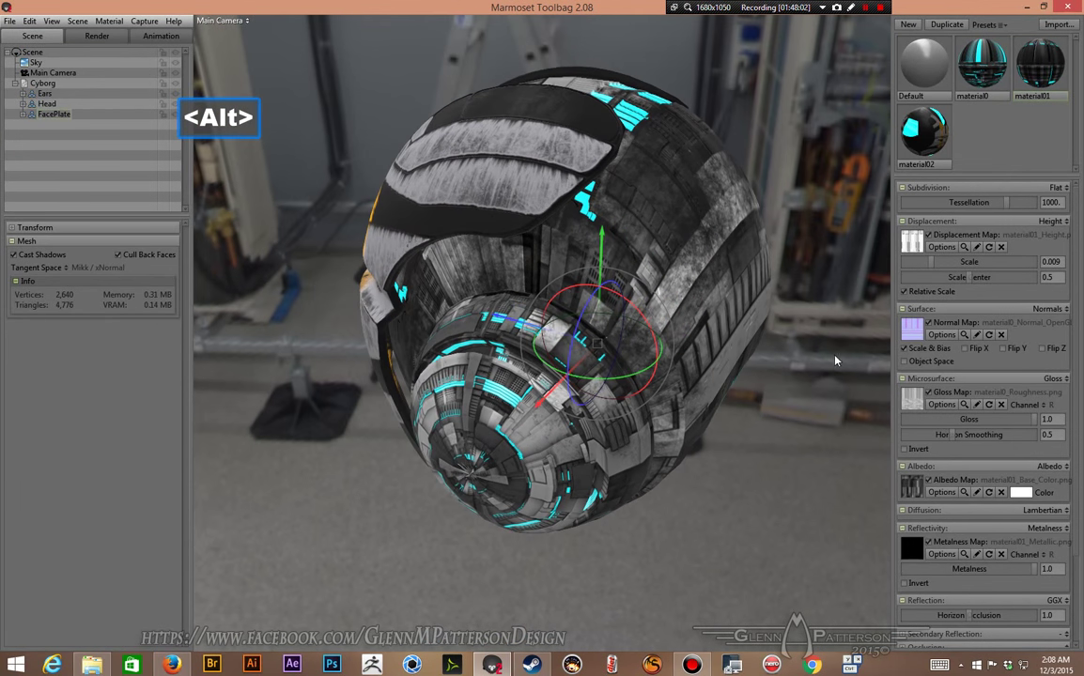
click(929, 262)
drag(936, 261, 940, 260)
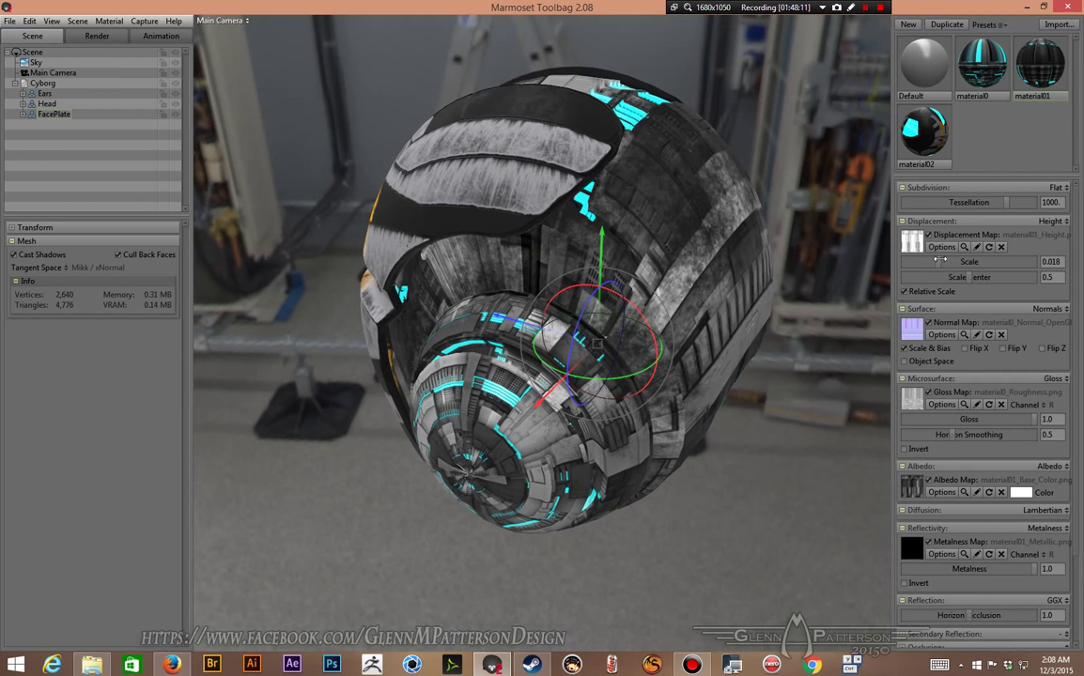
alt+drag(429, 337, 526, 118)
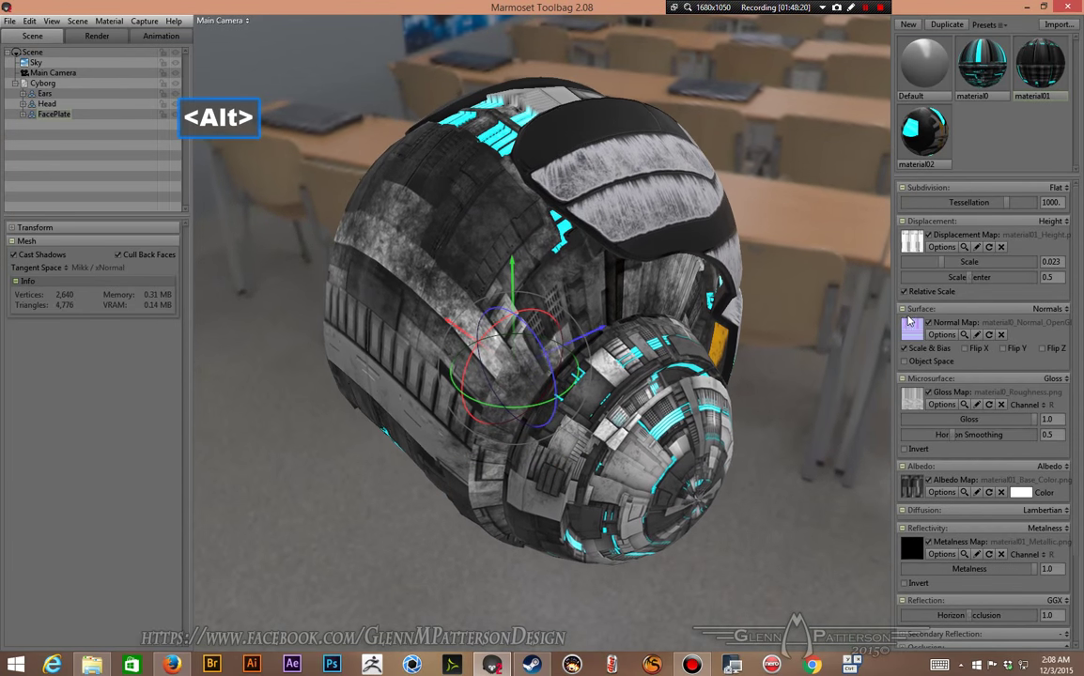
alt+drag(485, 239, 357, 228)
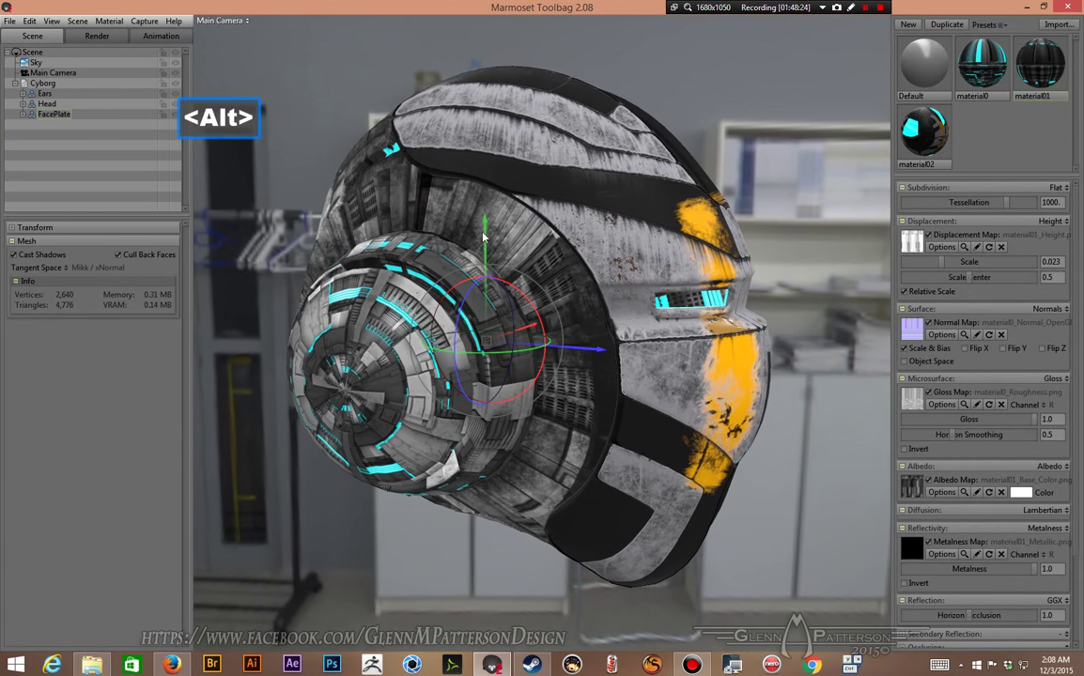
alt+drag(484, 237, 263, 233)
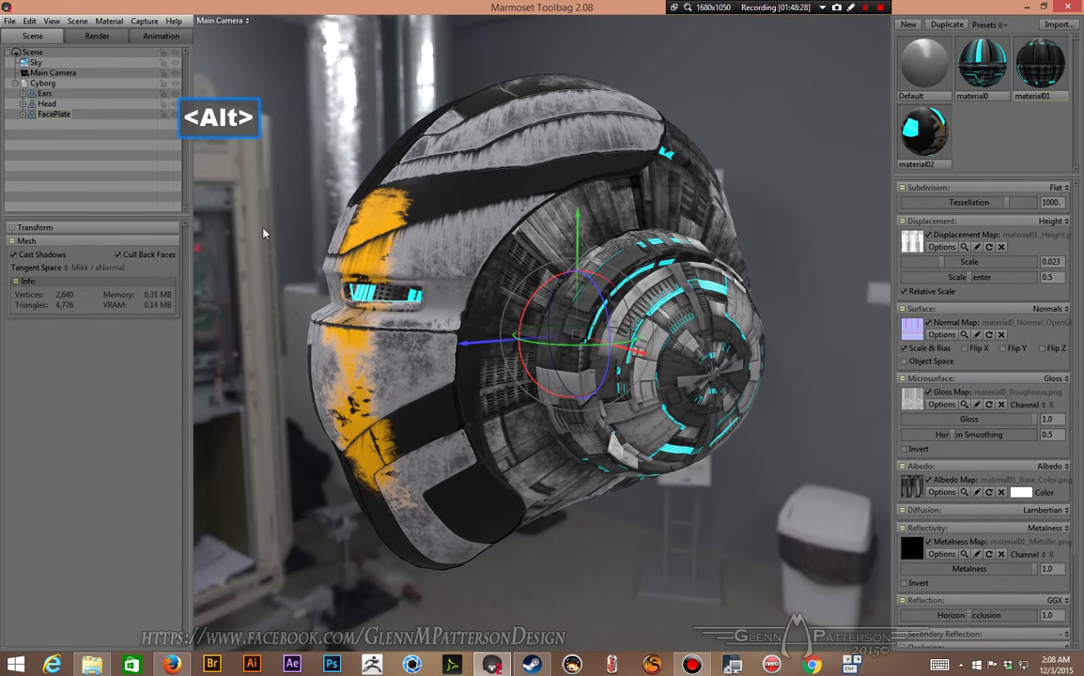
Step: Enable Flat subdivision on material0 and set its tessellation to 1000
click(977, 77)
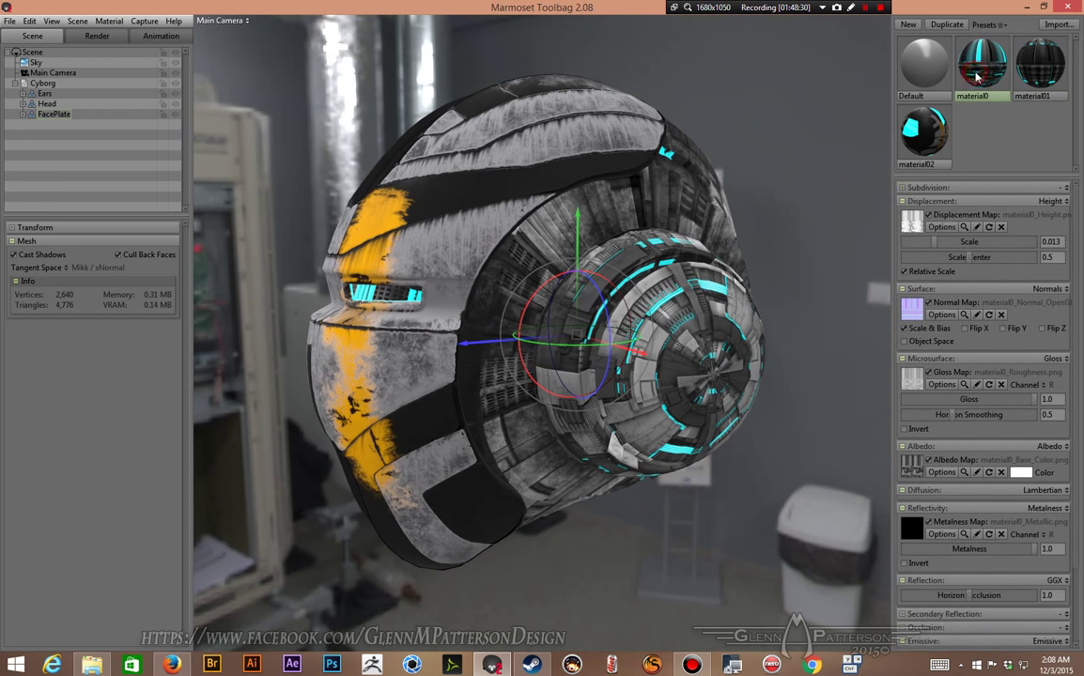
click(1065, 188)
click(1029, 214)
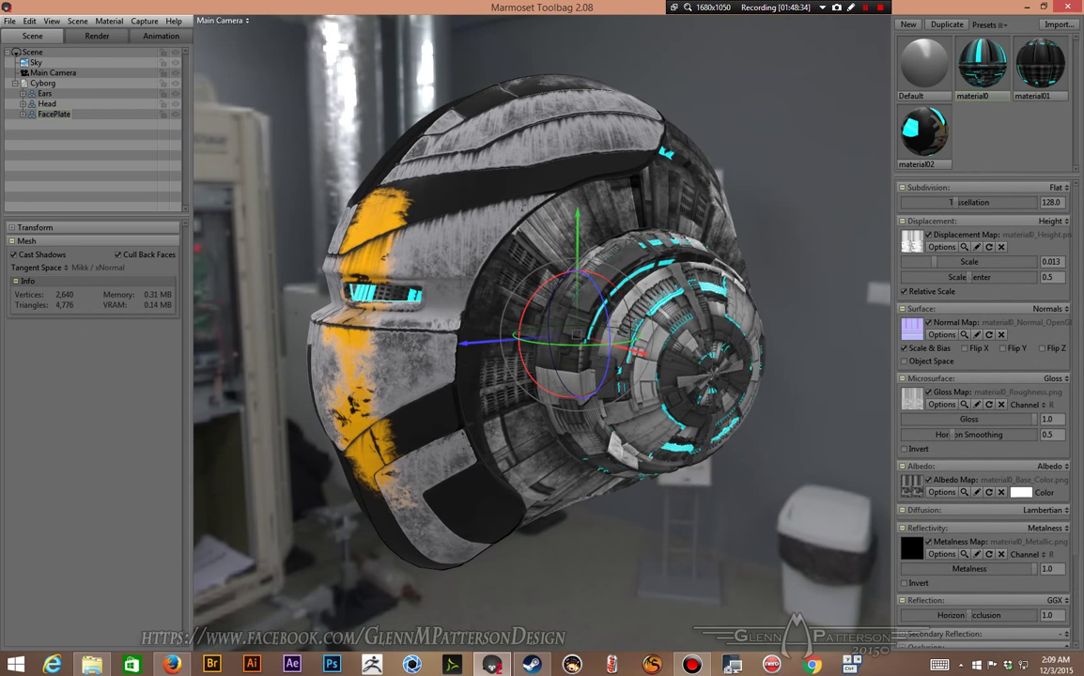
drag(1062, 203, 1014, 208)
text(1000)
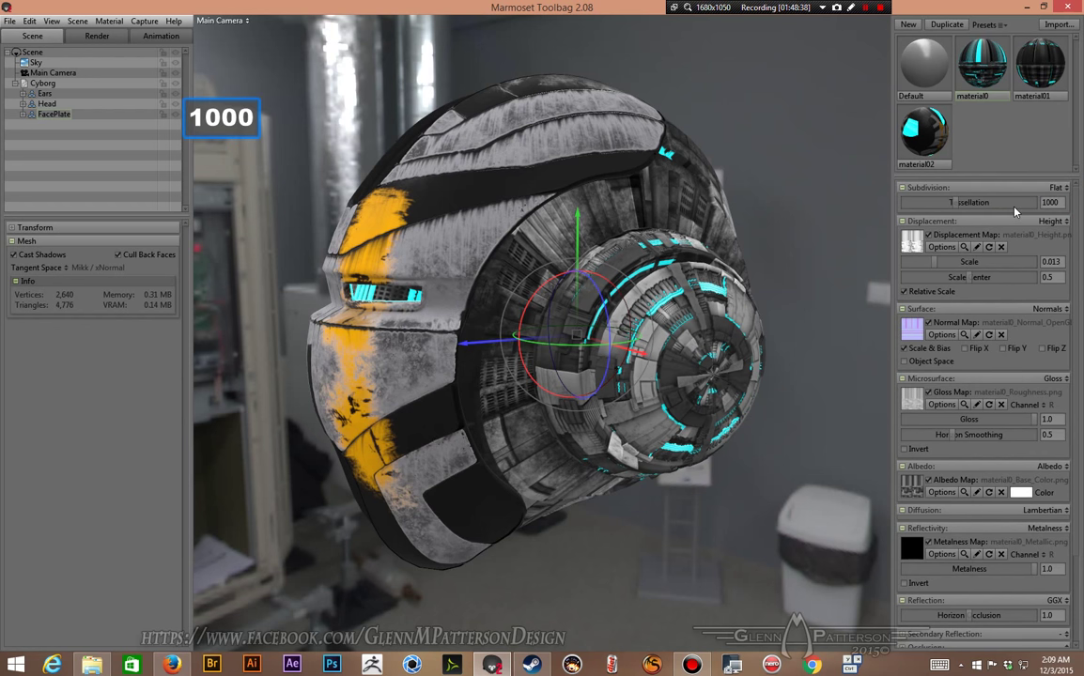
key(Return)
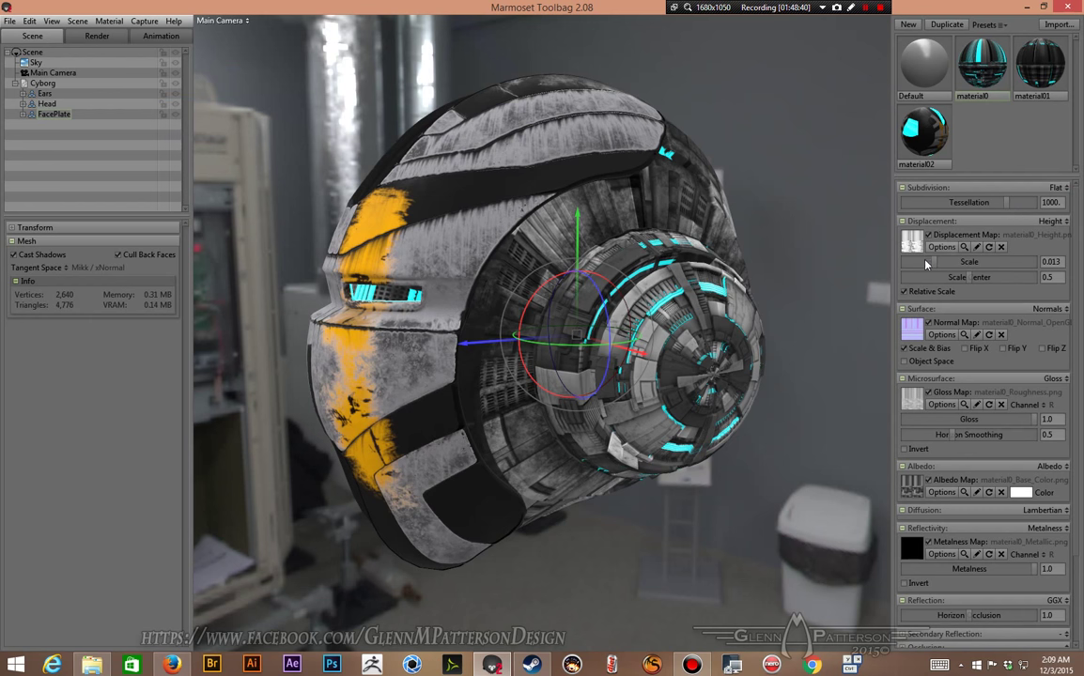
Step: Increase material0's displacement scale to about 0.034 and inspect the helmet from below and the front
drag(925, 263, 947, 260)
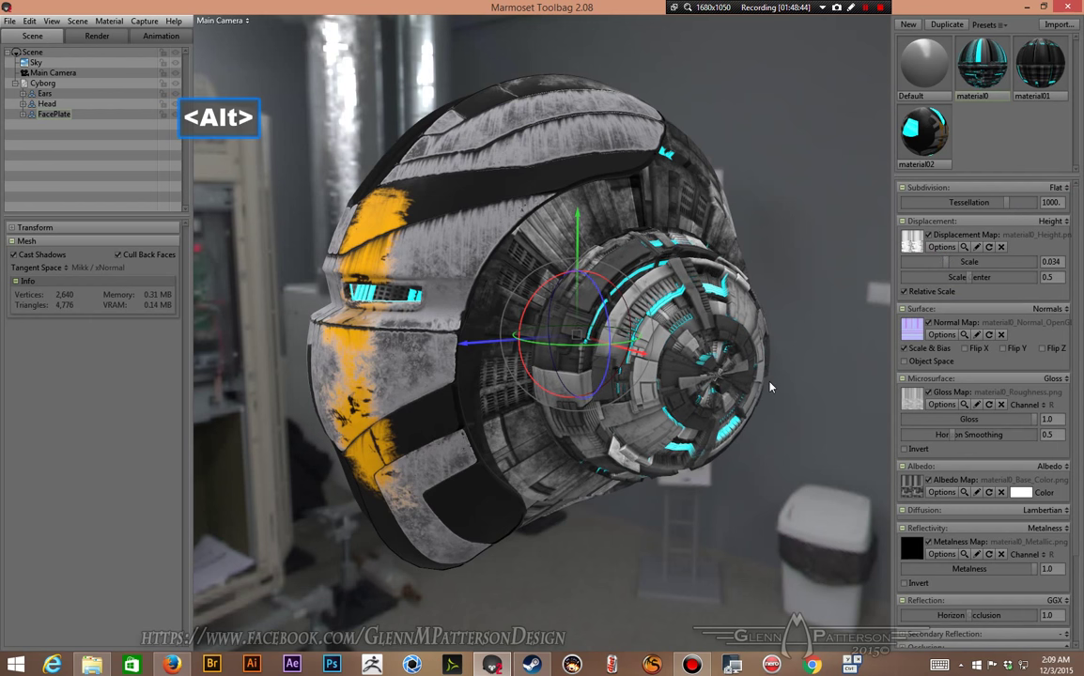
alt+drag(769, 382, 742, 235)
alt+drag(724, 183, 722, 179)
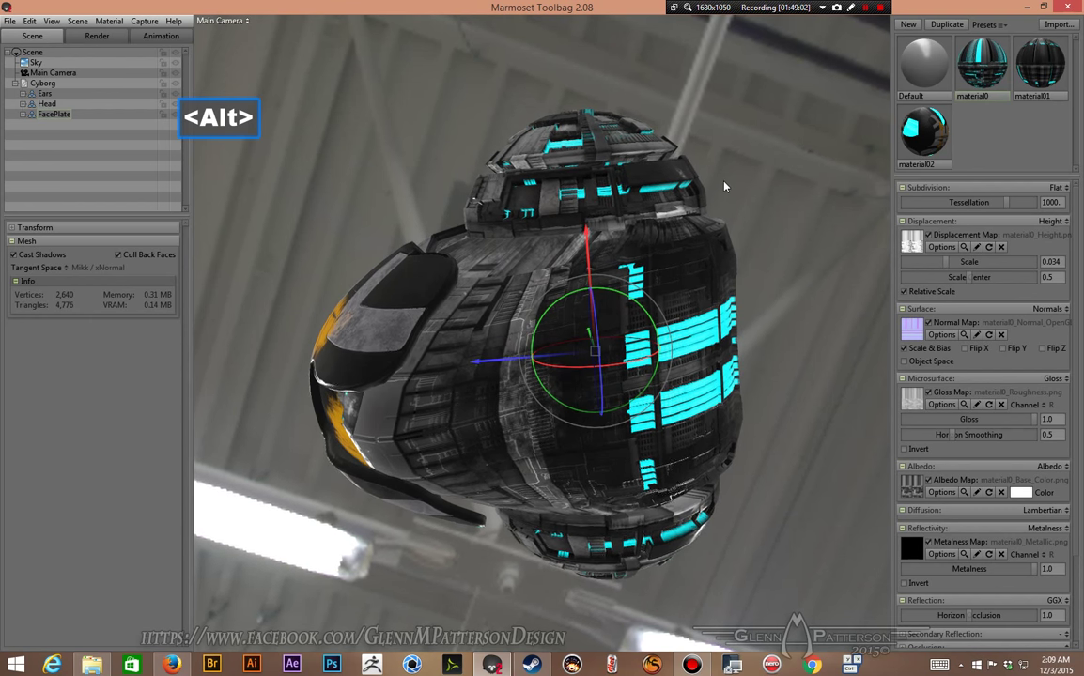
alt+drag(723, 185, 799, 377)
alt+scroll(795, 378, down, 5)
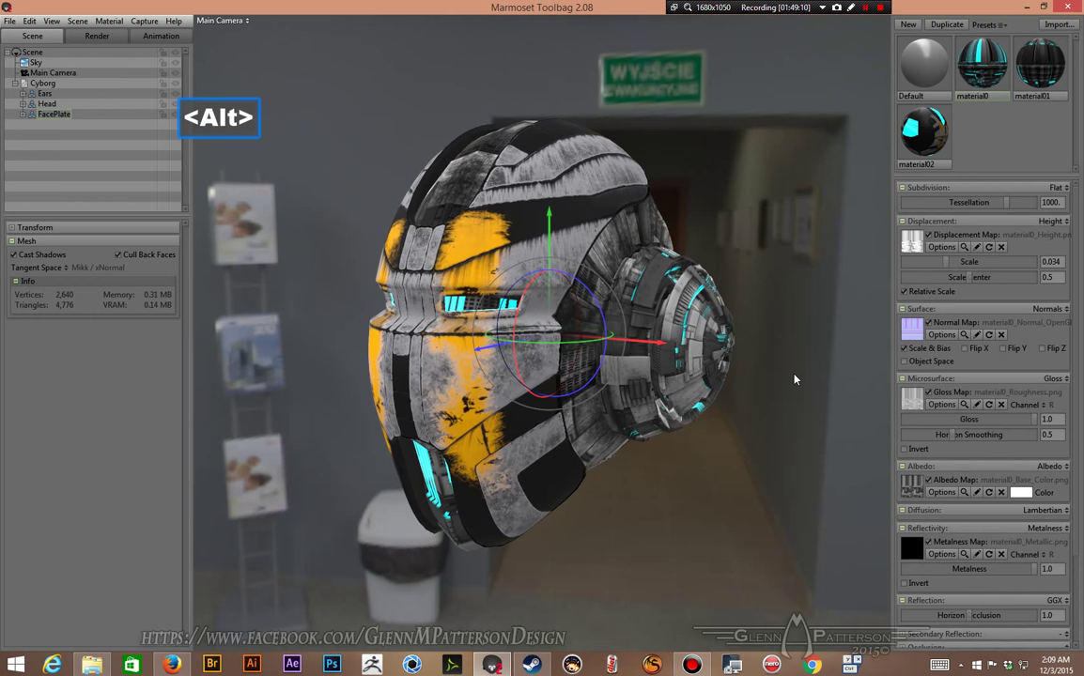
Step: Raise material0's emissive intensity and increase material01's emissive intensity to about 6.17
alt+drag(538, 442, 594, 433)
scroll(990, 479, down, 3)
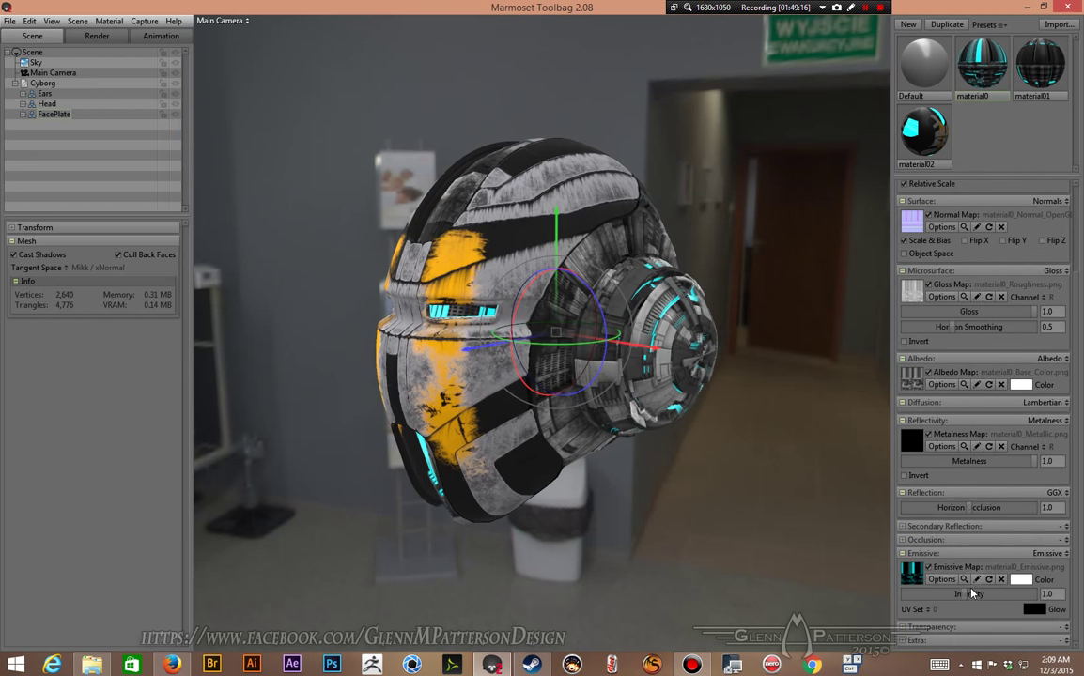
drag(960, 593, 983, 593)
click(1042, 68)
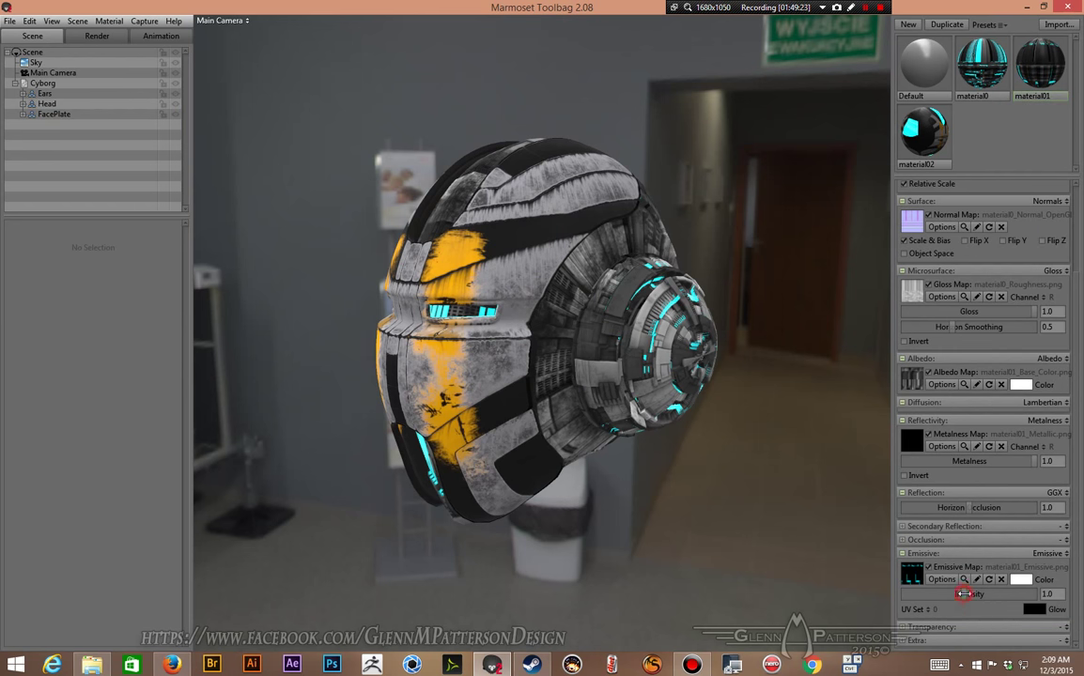
drag(962, 594, 986, 593)
mouse_move(719, 468)
alt+mouse_down()
mouse_move(689, 478)
mouse_move(460, 460)
mouse_move(818, 483)
mouse_move(813, 379)
mouse_move(814, 504)
mouse_move(728, 486)
mouse_move(879, 446)
mouse_move(721, 455)
alt+mouse_up()
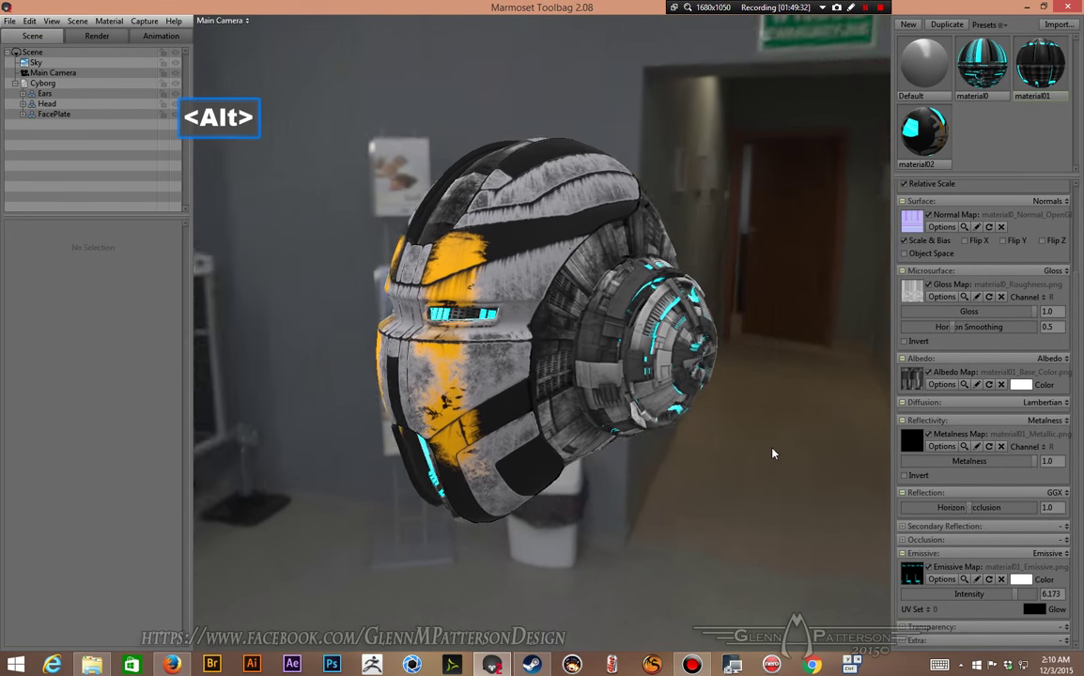
Step: Enable local reflections, ambient occlusion, high-res and front-face shadows, with occlusion strength about 7.3 and occlusion size about 0.062
click(94, 36)
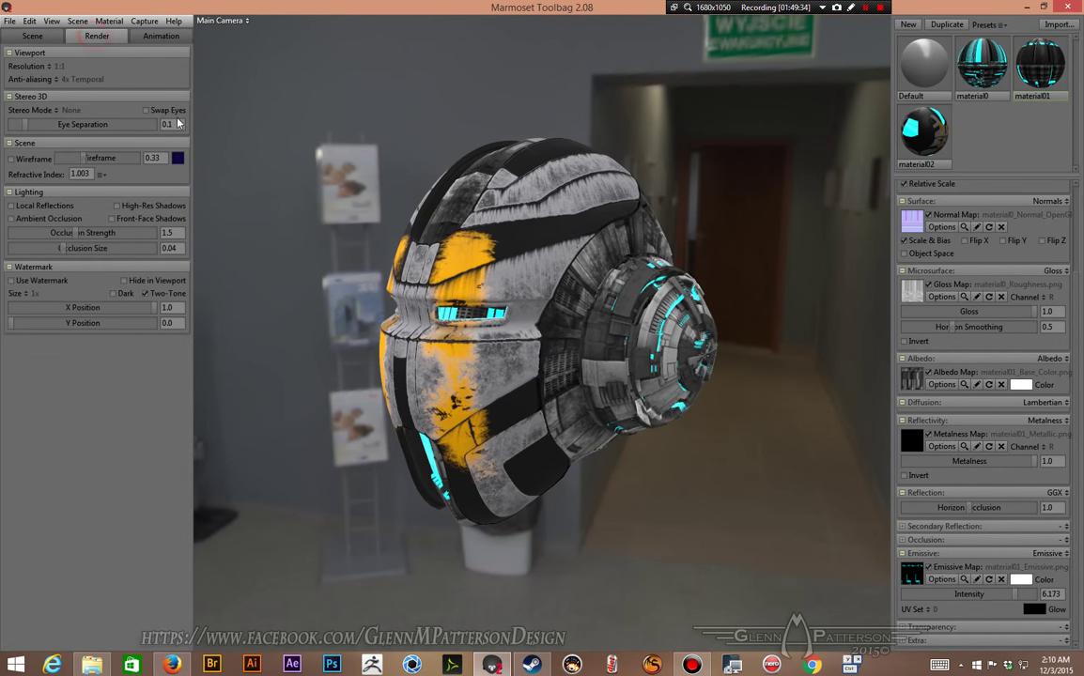
click(10, 206)
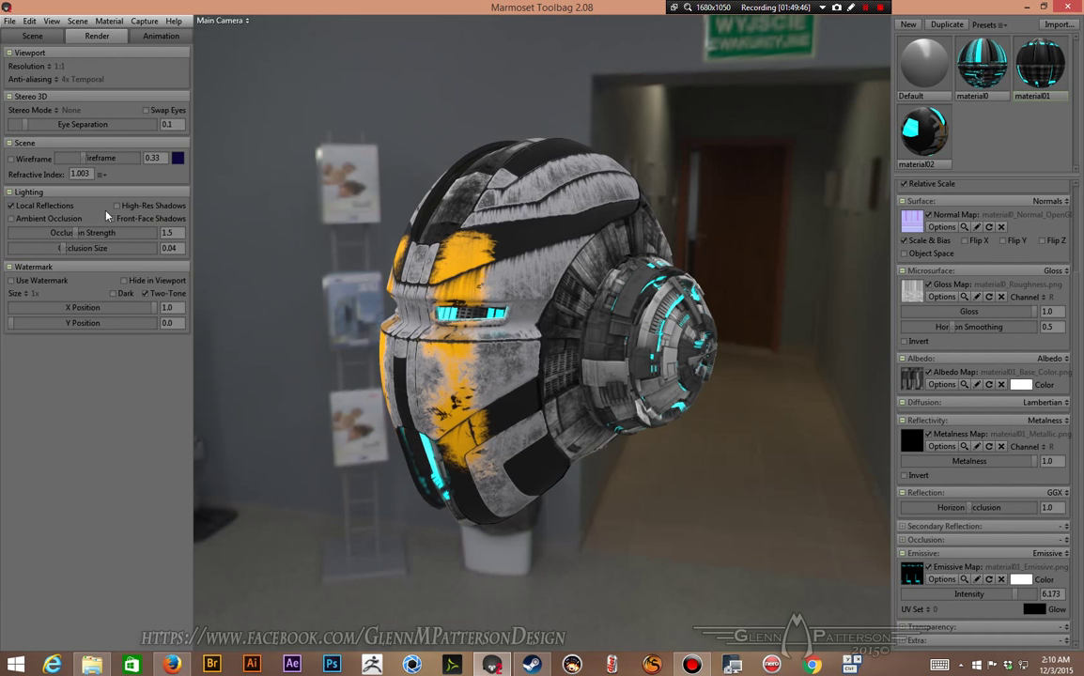
click(11, 219)
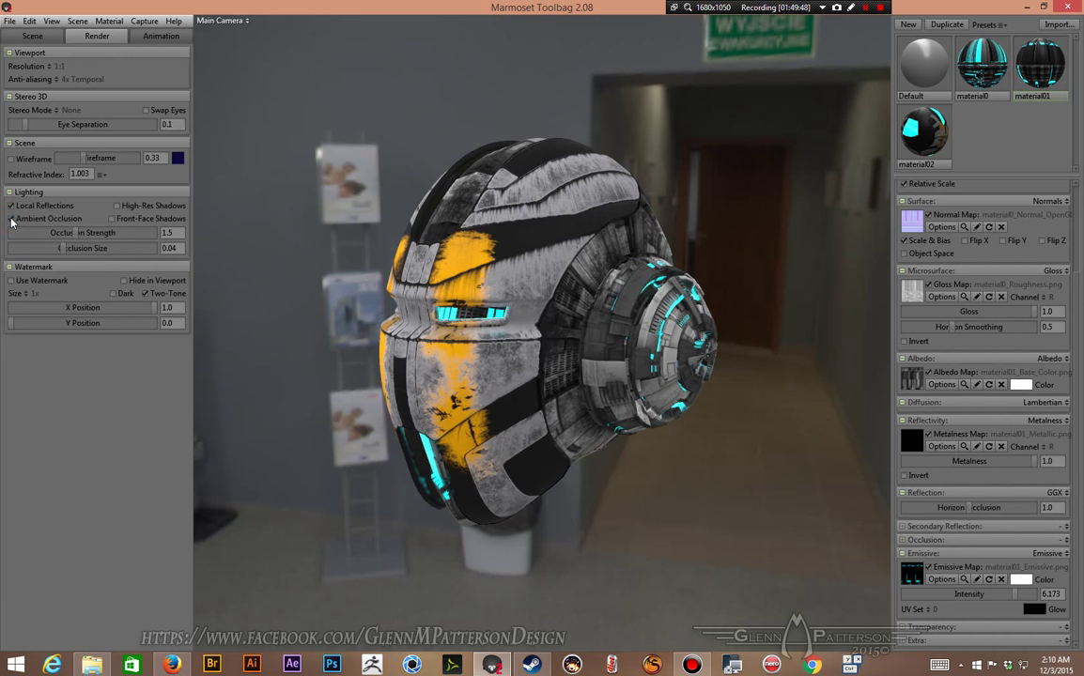
mouse_move(77, 232)
mouse_down()
mouse_move(150, 235)
mouse_move(73, 249)
mouse_up()
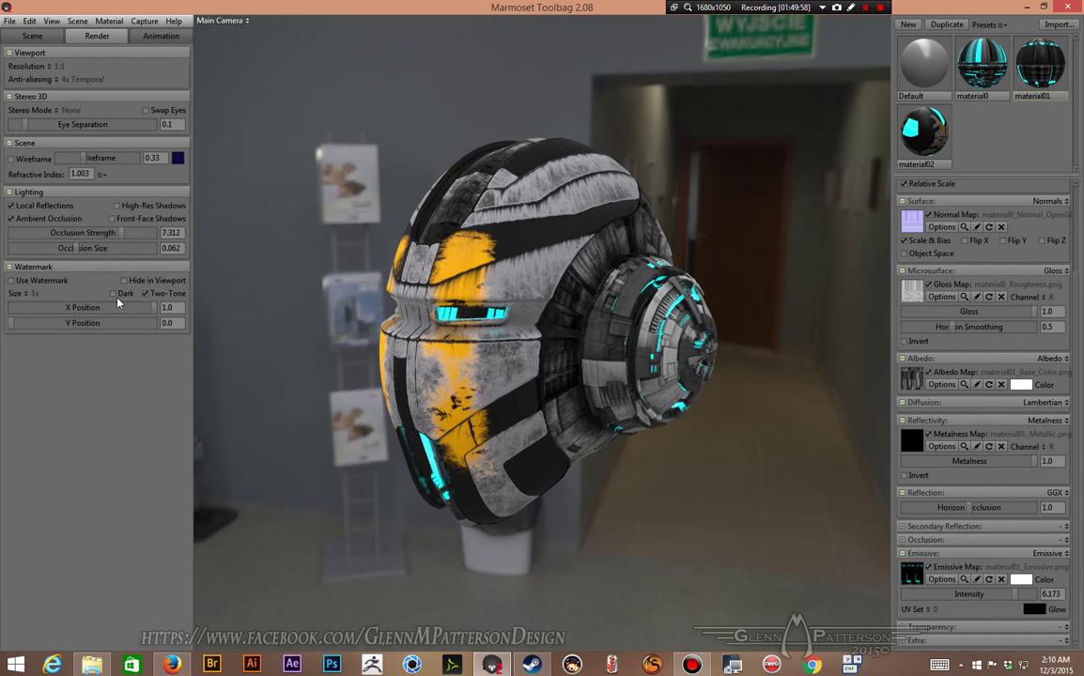
click(112, 220)
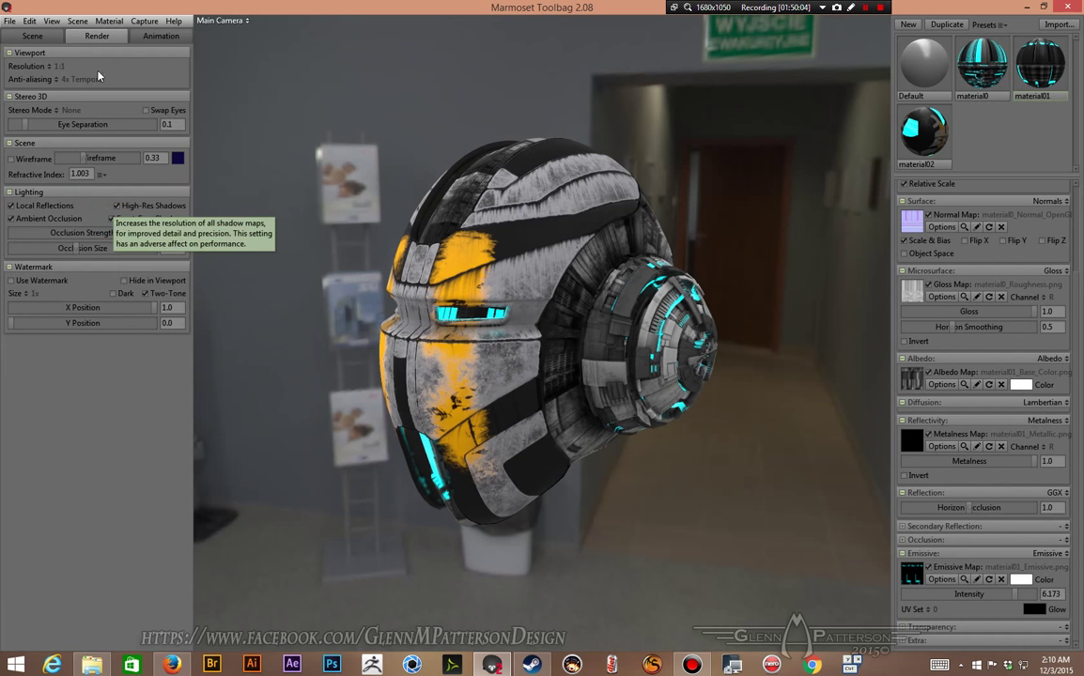
mouse_move(573, 520)
alt+mouse_down()
mouse_move(750, 520)
mouse_move(602, 470)
mouse_move(506, 559)
mouse_move(663, 537)
mouse_move(704, 600)
mouse_move(487, 480)
mouse_move(522, 522)
mouse_move(601, 508)
mouse_move(576, 504)
alt+mouse_up()
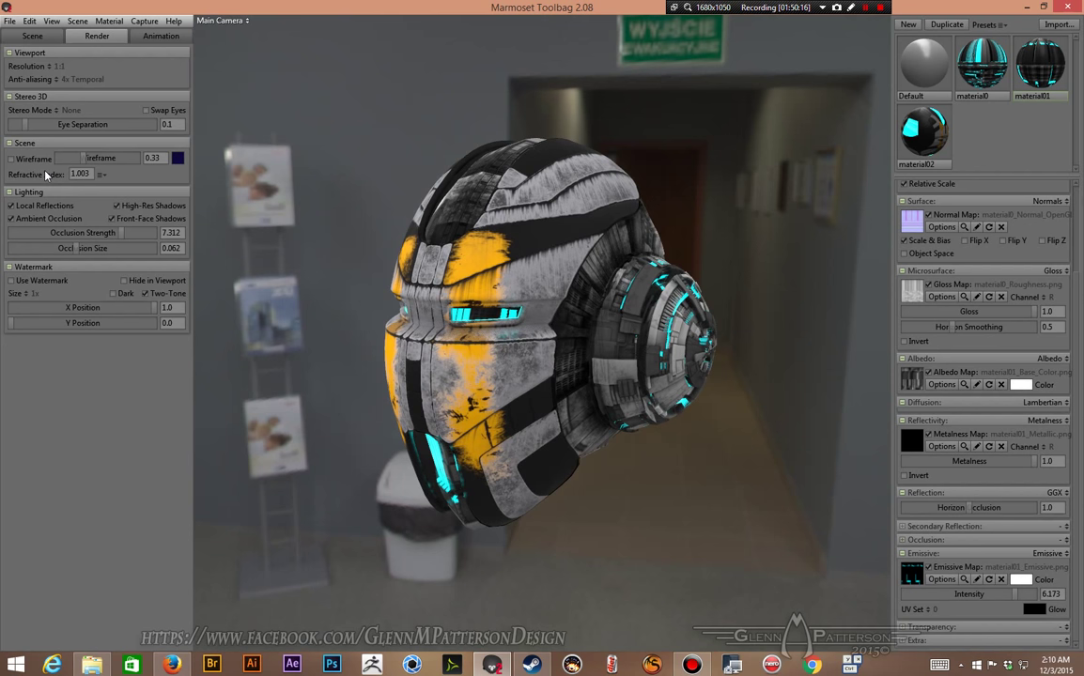
Step: Change the sky lighting to the Evening Construction preset and view the helmet under it
click(36, 36)
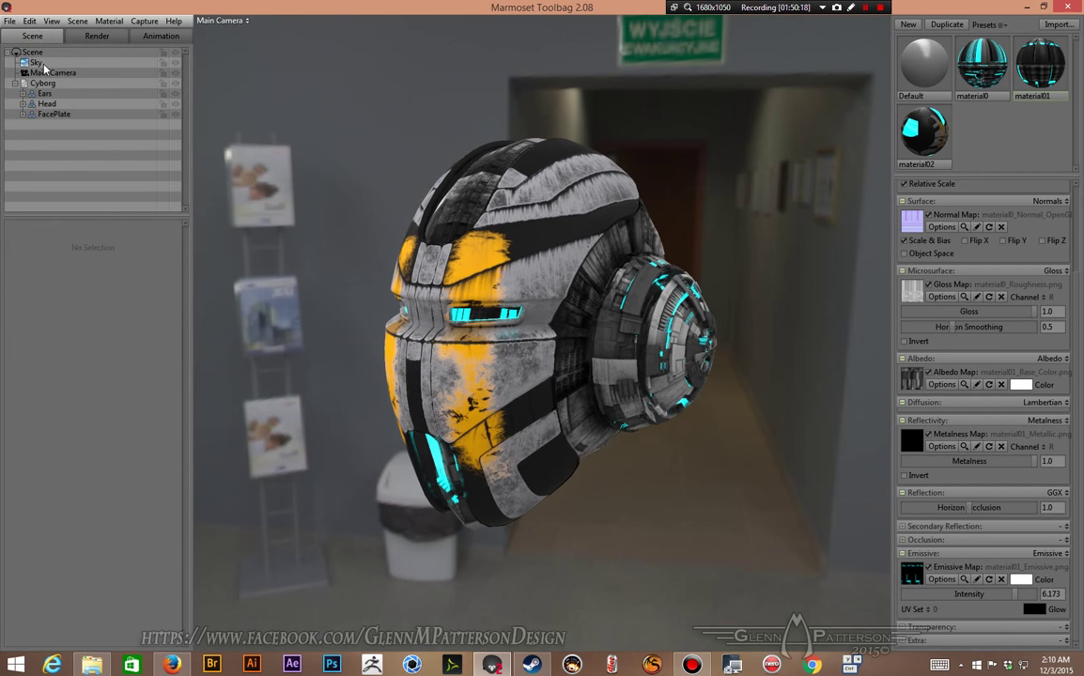
click(36, 63)
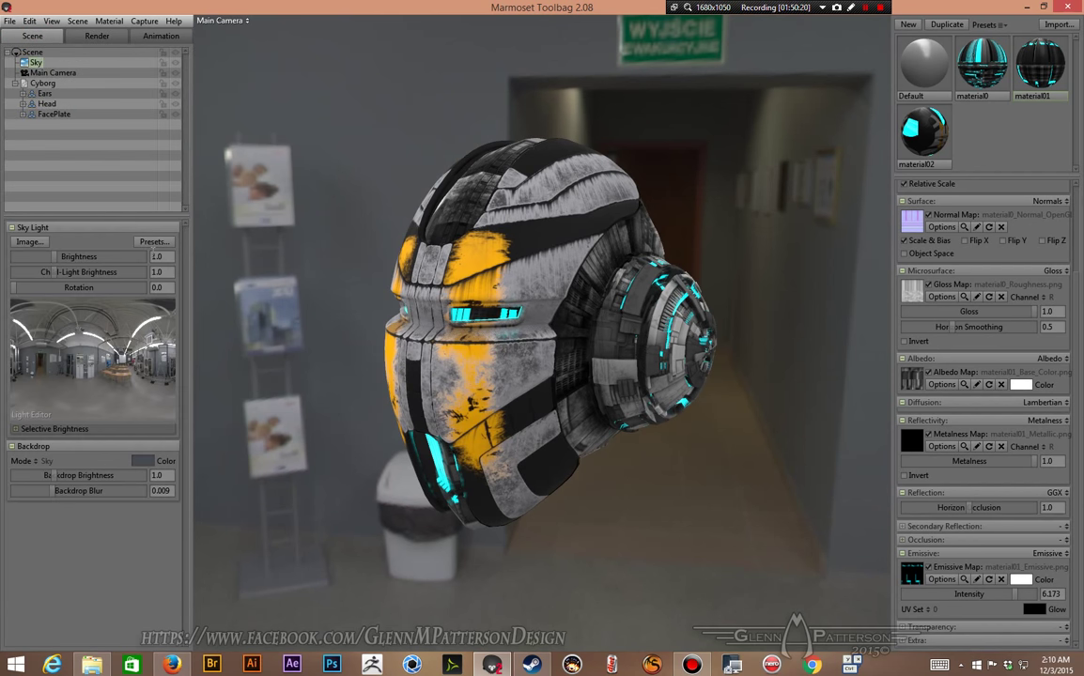
click(154, 242)
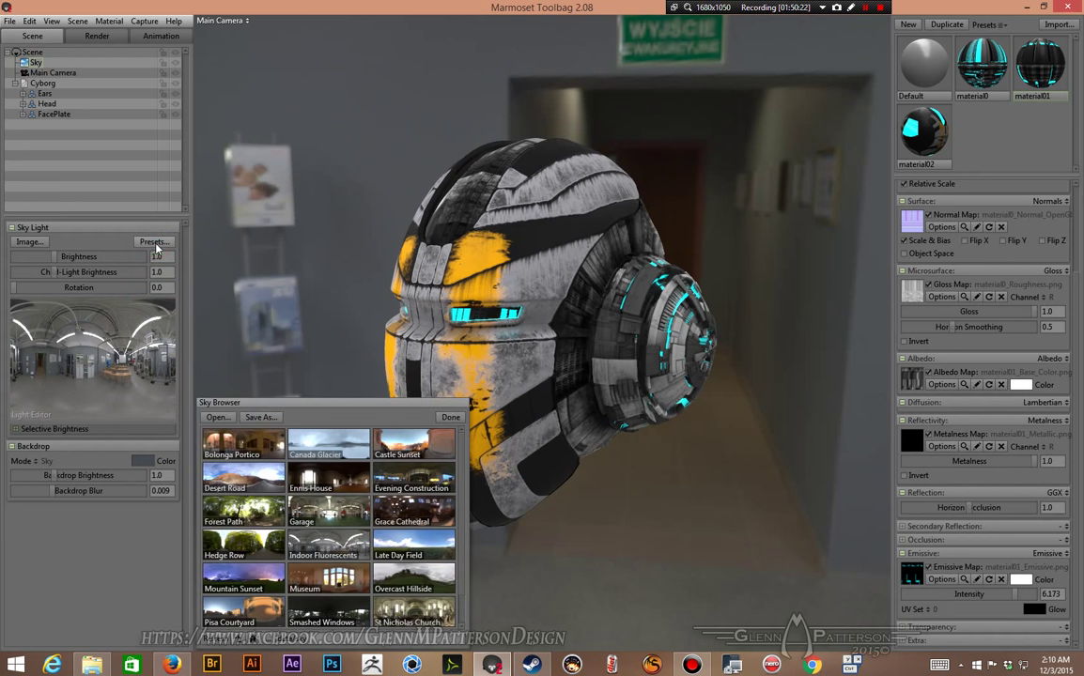
click(416, 482)
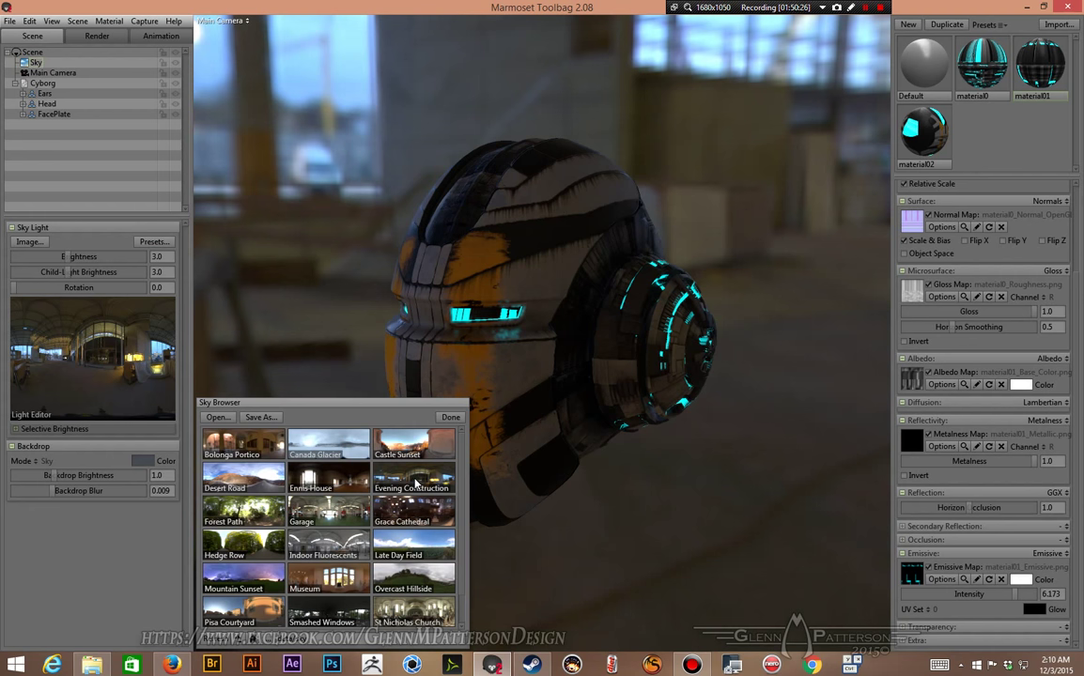
click(451, 418)
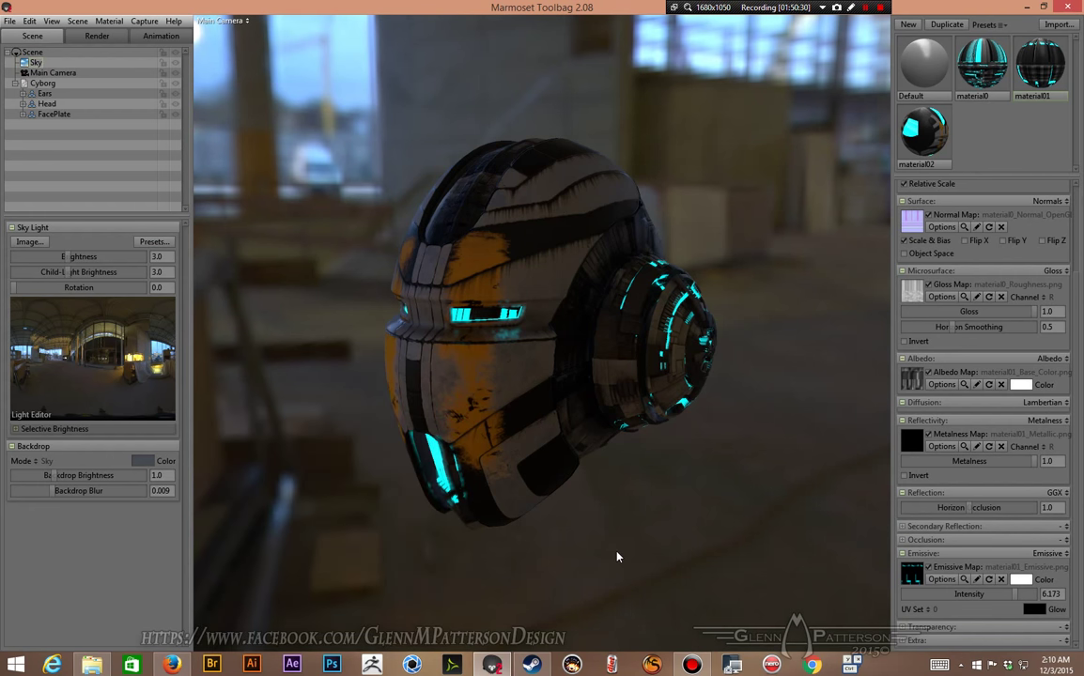
alt+drag(619, 556, 594, 579)
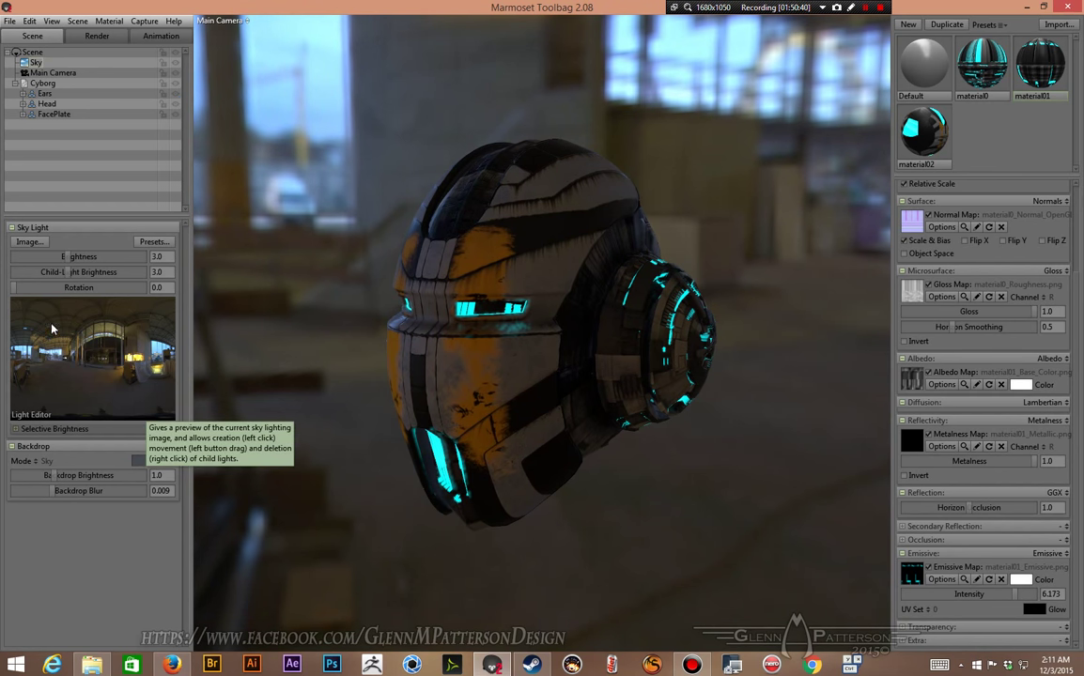
Step: Add a child light at the yellow lamps in the sky image and shift it slightly to the right
click(130, 359)
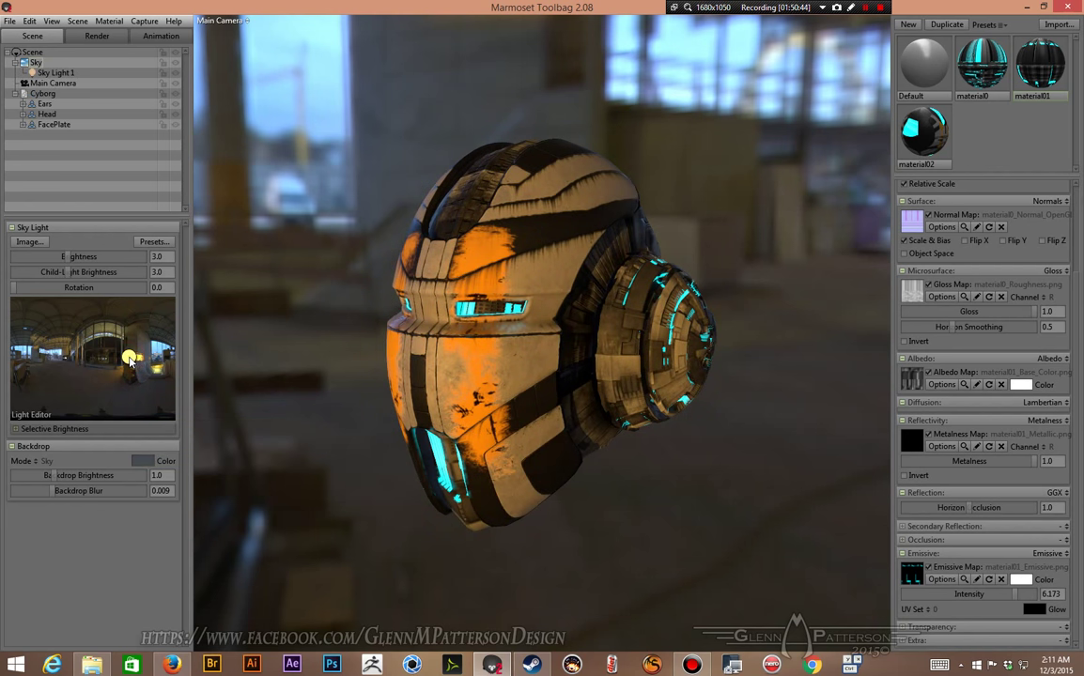
drag(130, 360, 141, 360)
click(133, 362)
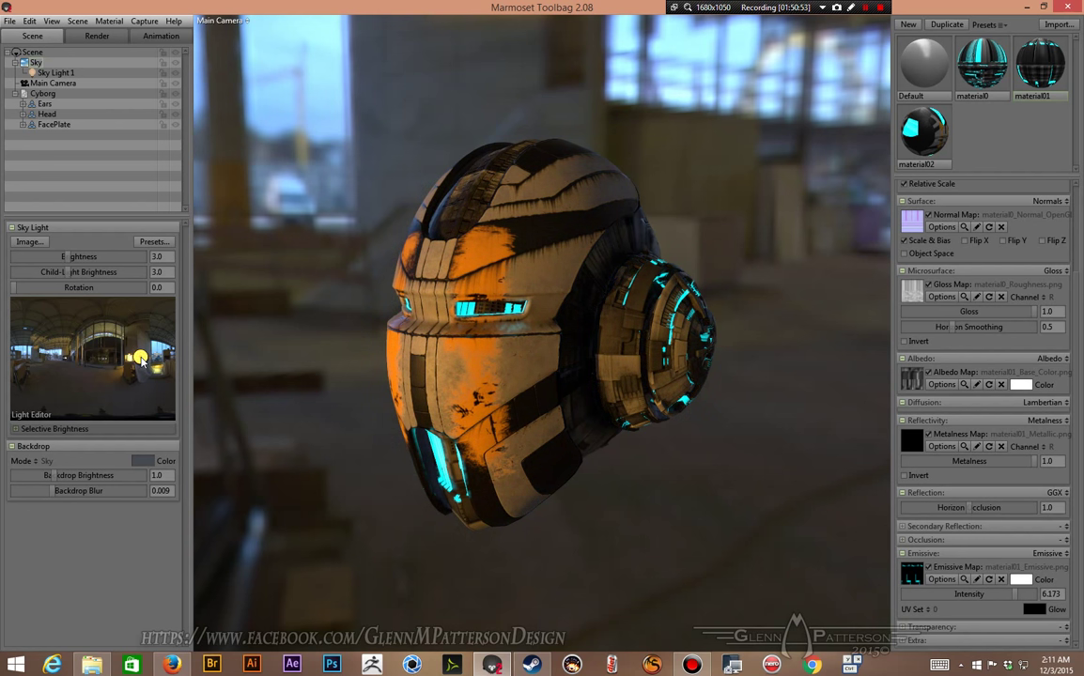
Step: Add two more child lights in the sky image, on the blue window at the far edge and on the windows beside the central opening
click(24, 352)
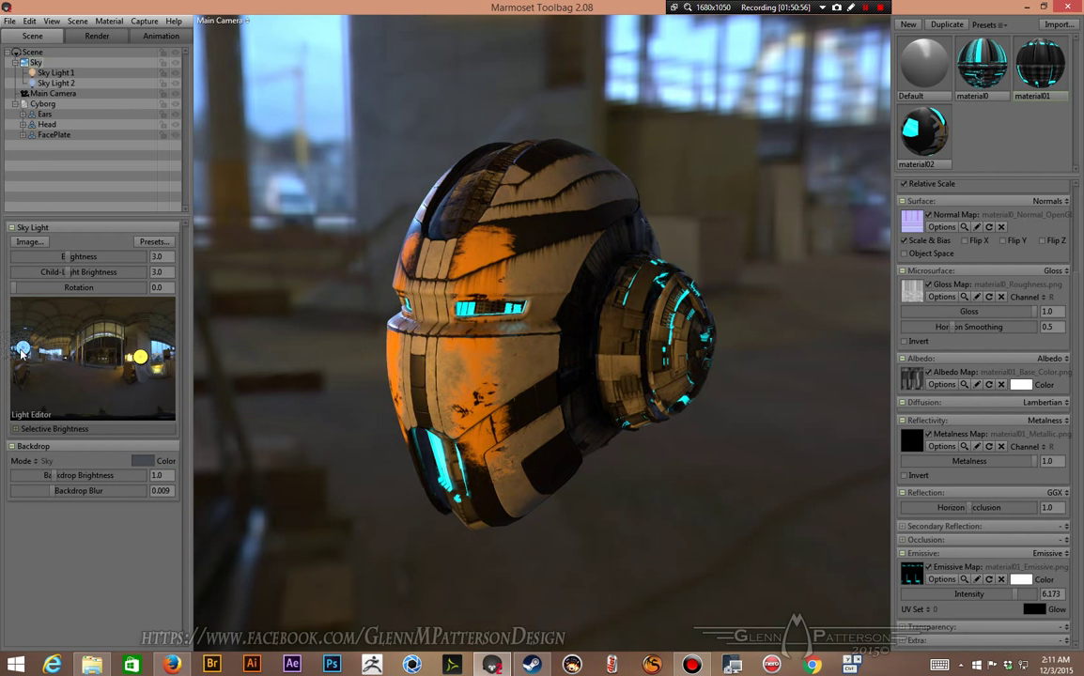
drag(21, 351, 26, 353)
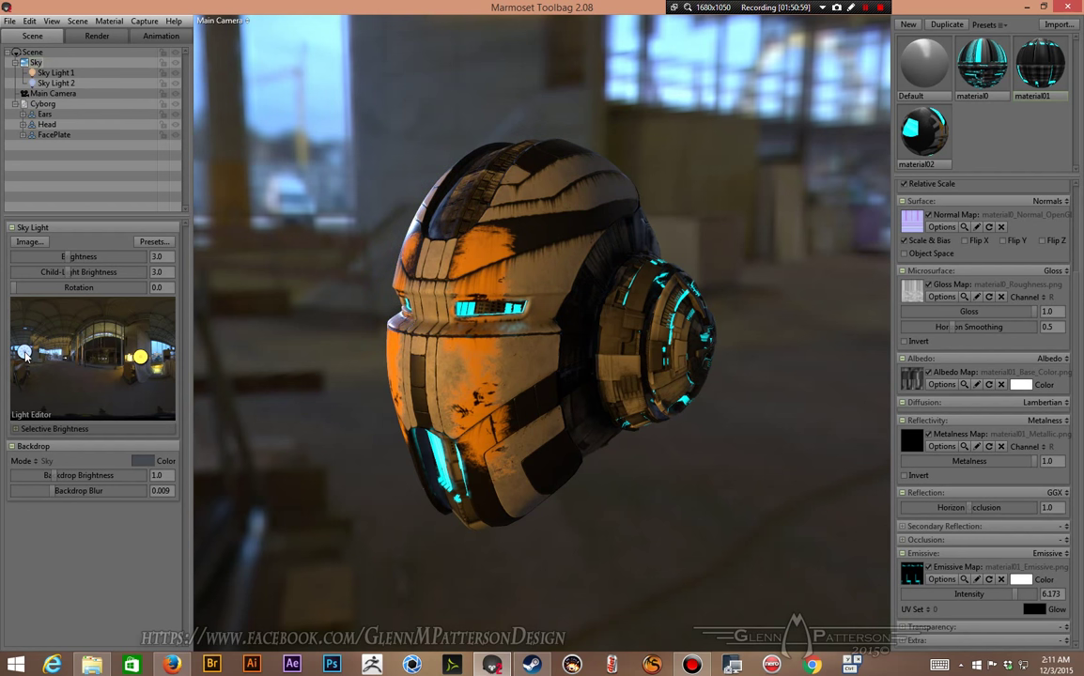
click(162, 351)
mouse_move(166, 349)
mouse_down()
mouse_move(156, 353)
mouse_move(147, 310)
mouse_move(161, 347)
mouse_move(141, 336)
mouse_move(160, 381)
mouse_move(113, 377)
mouse_move(98, 327)
mouse_move(62, 353)
mouse_up()
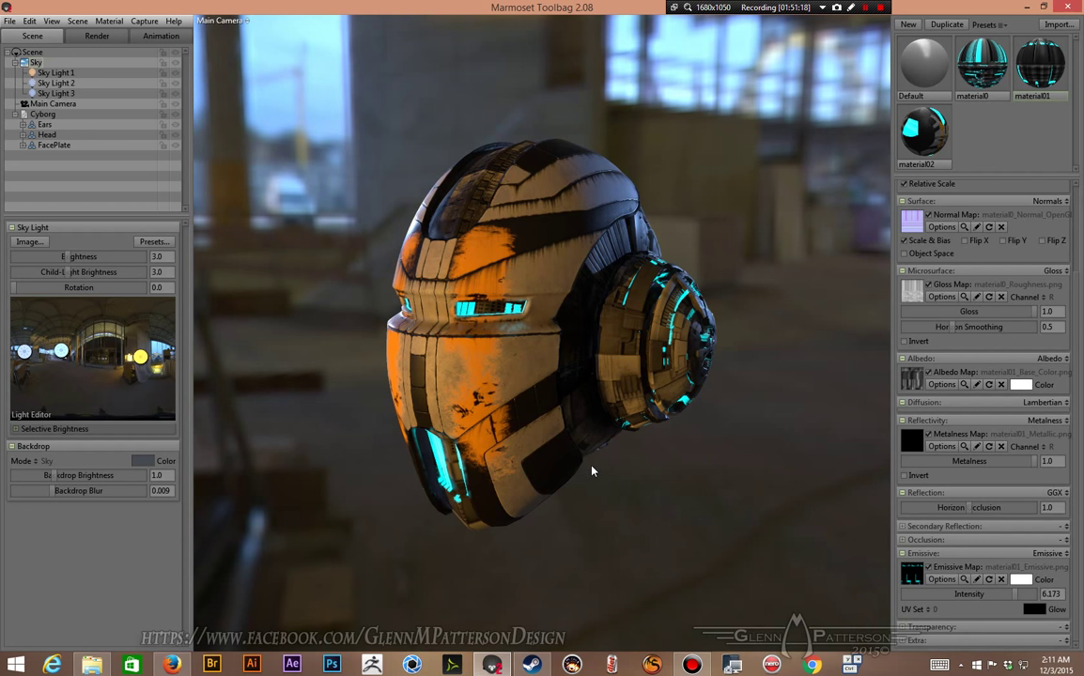
Step: Move Sky Light 1 out of the helmet to beyond its ear disc and change its type to Spot
click(59, 72)
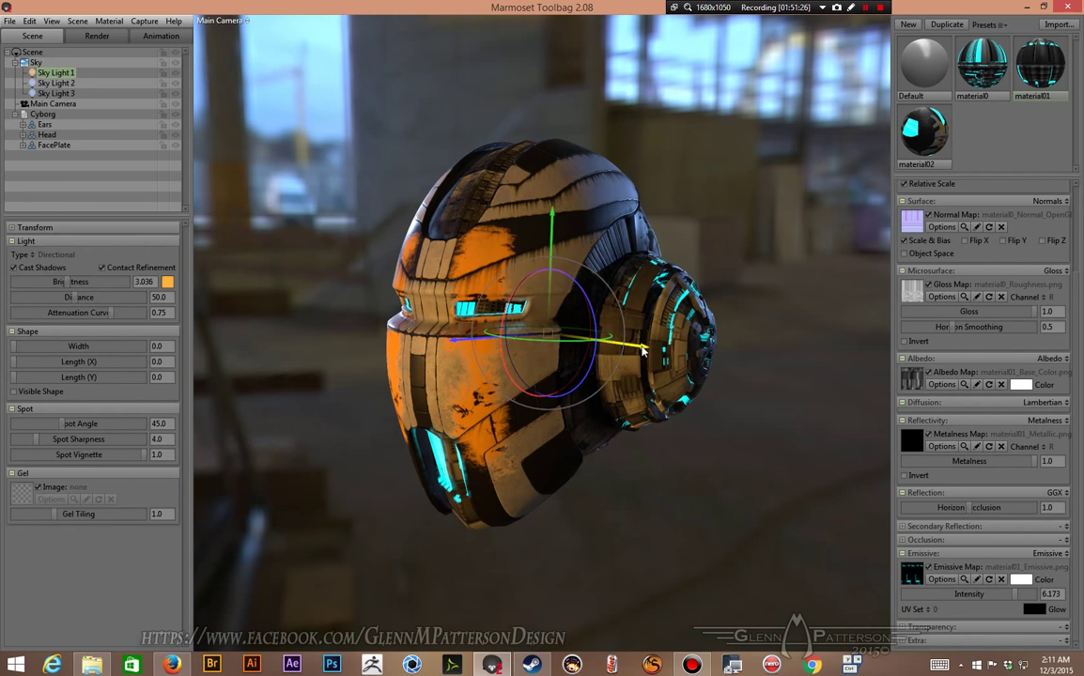
drag(643, 349, 981, 402)
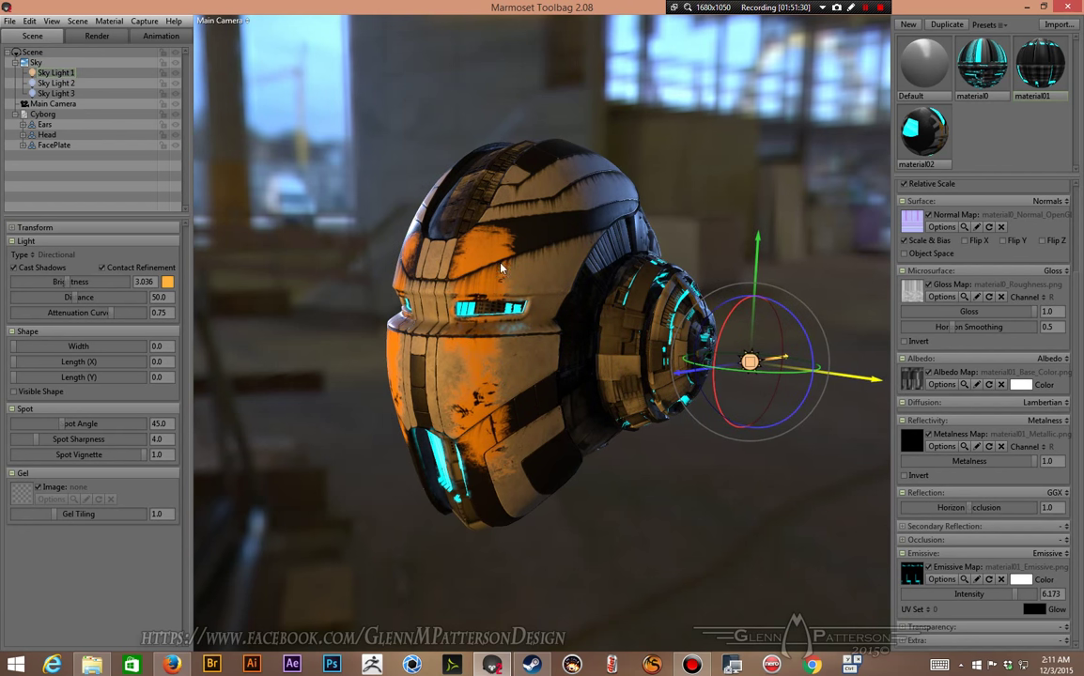
click(35, 258)
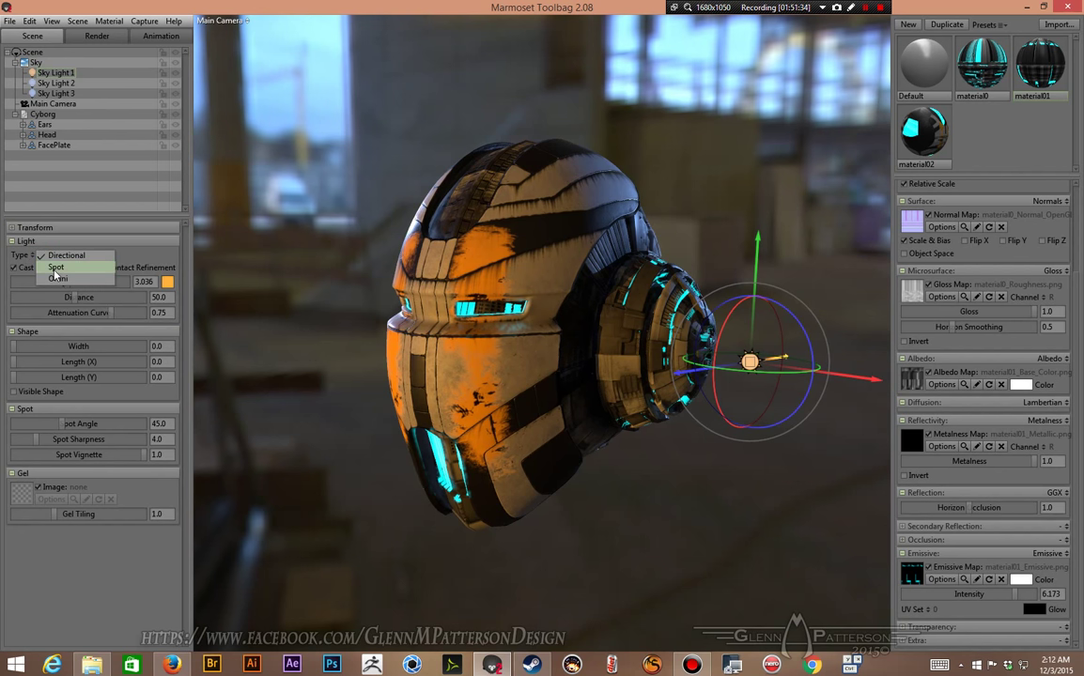
click(54, 268)
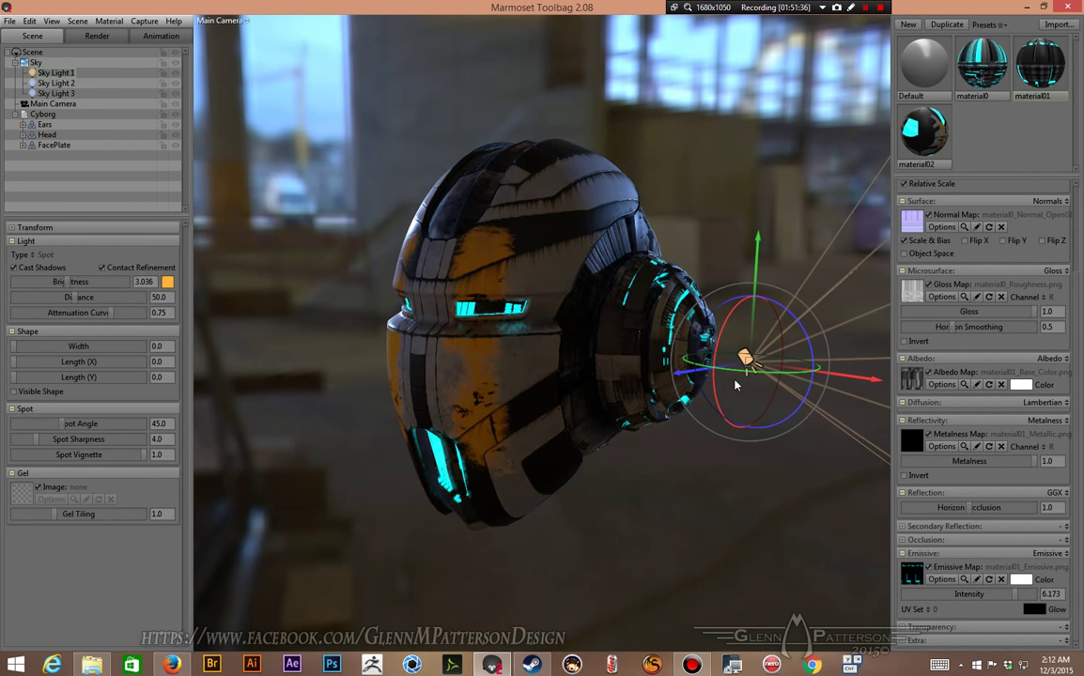
Step: Rotate Sky Light 1 so its cone aims at the helmet, and move it farther out from the ear side
drag(758, 376, 380, 197)
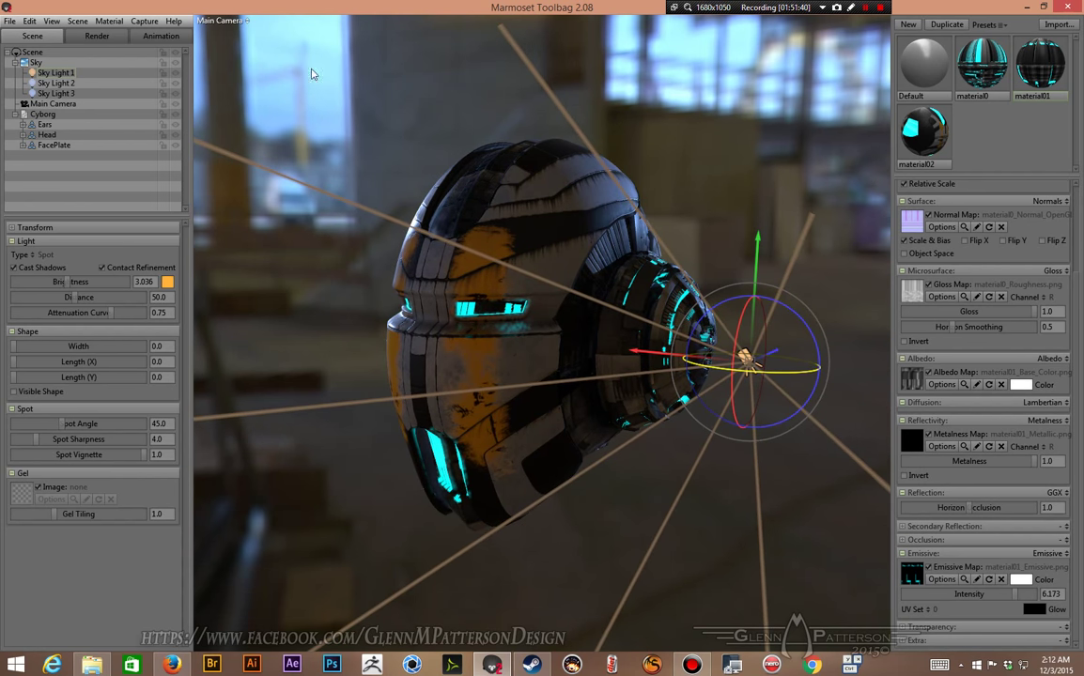
drag(806, 372, 1012, 386)
drag(820, 357, 625, 379)
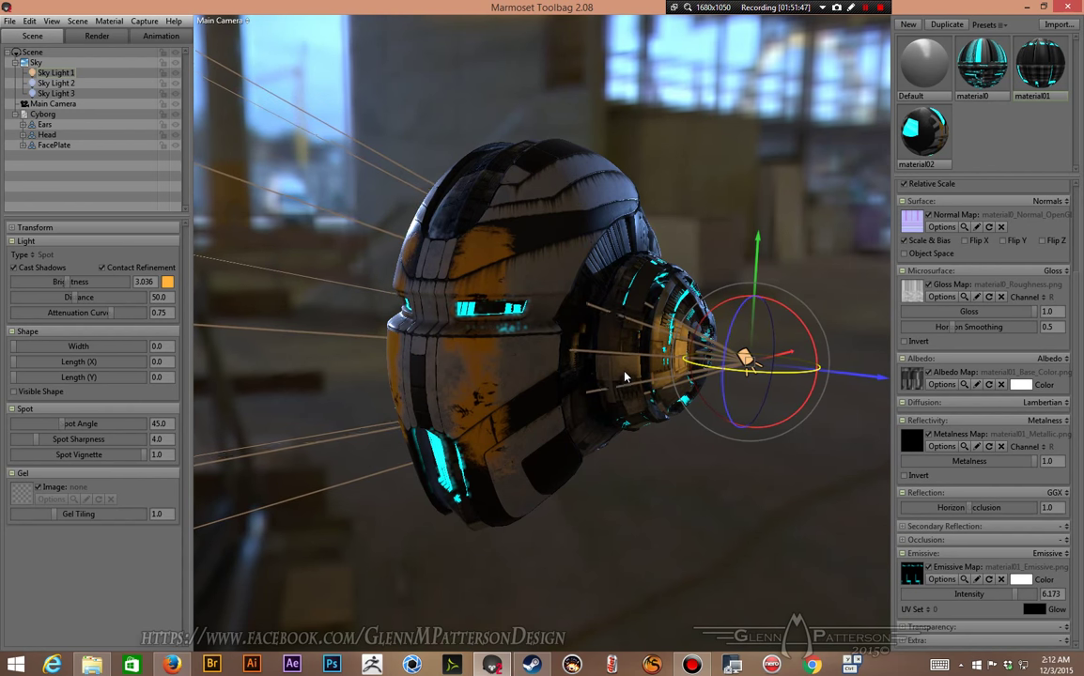
scroll(878, 377, up, 3)
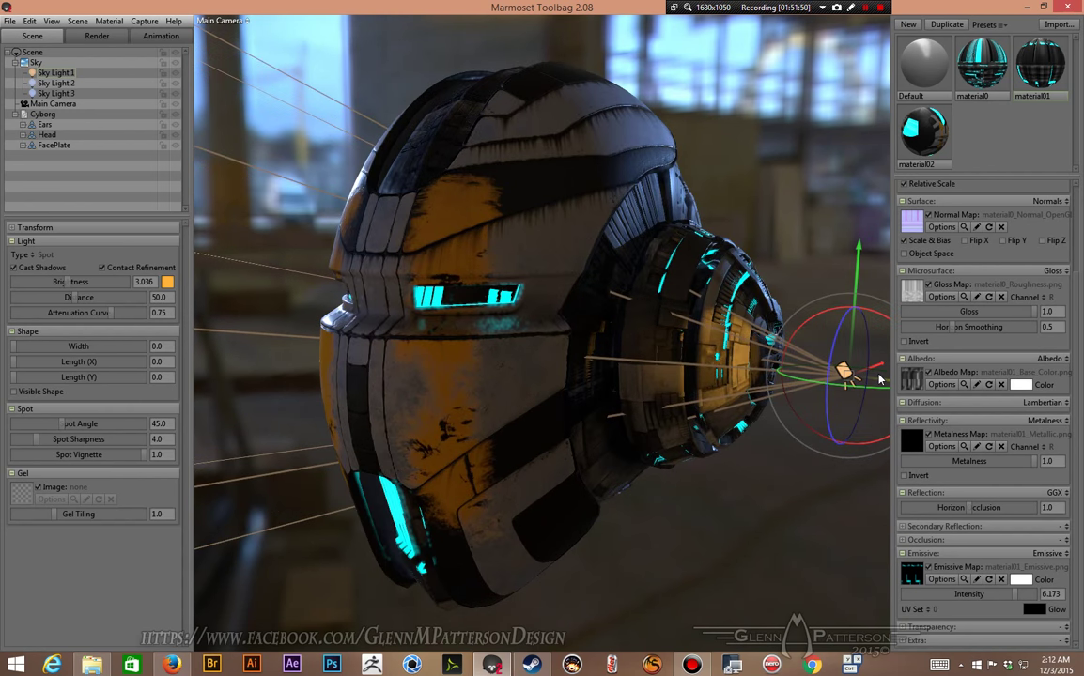
scroll(878, 377, down, 5)
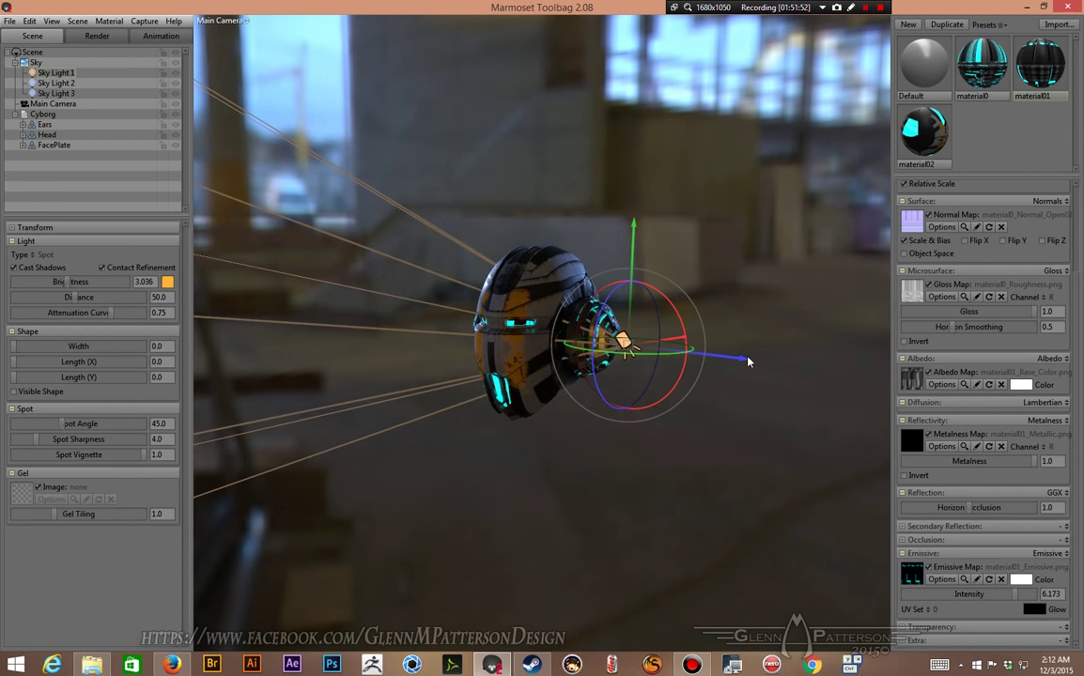
drag(776, 369, 864, 380)
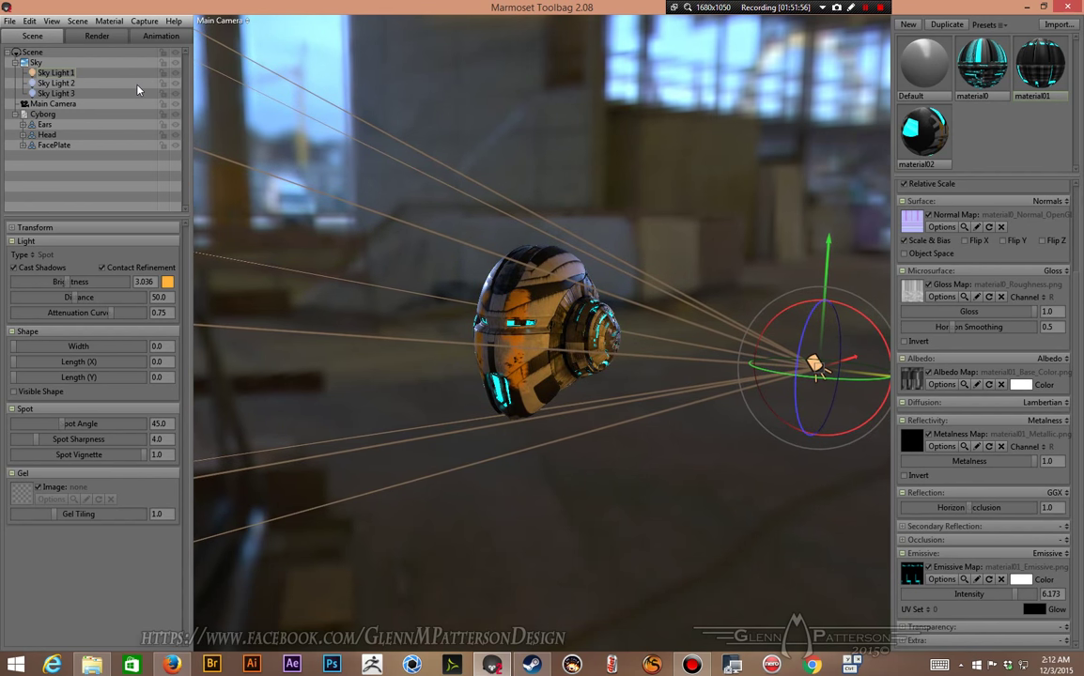
Step: Make Sky Light 2 a spot light placed above and in front of the helmet, with brightness about 8.786
click(56, 84)
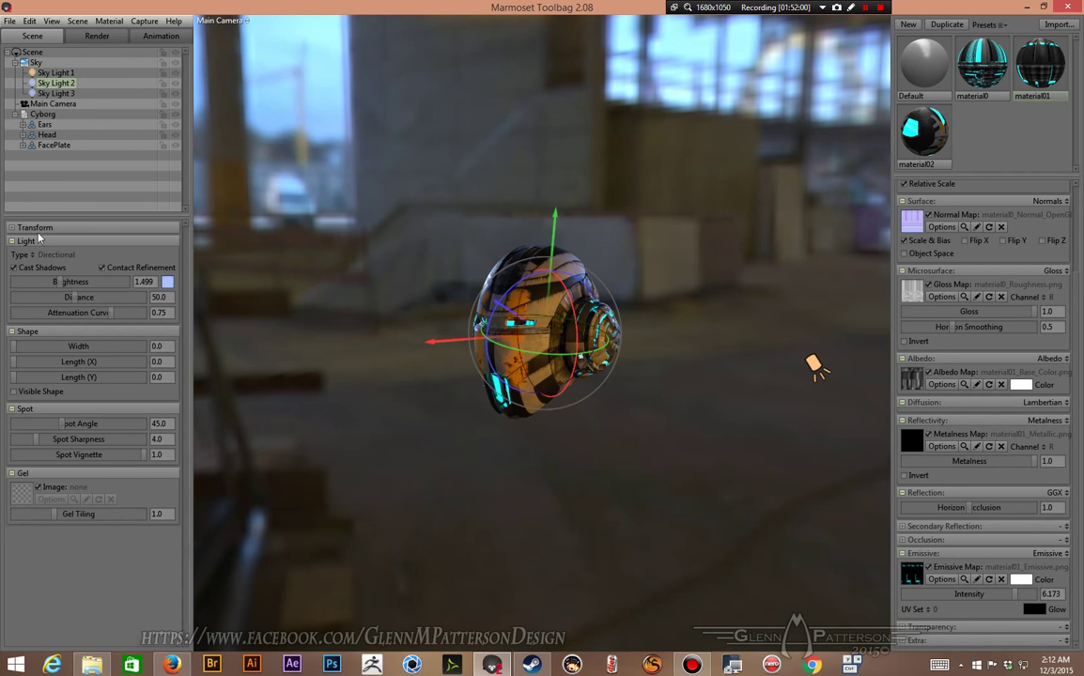
click(33, 256)
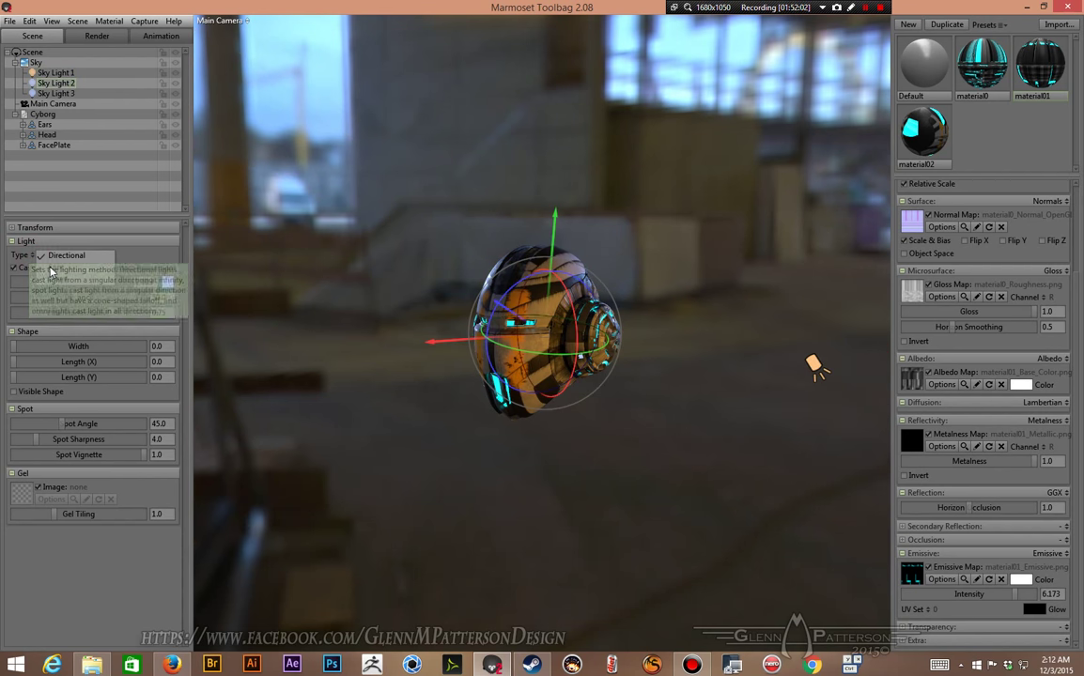
click(56, 269)
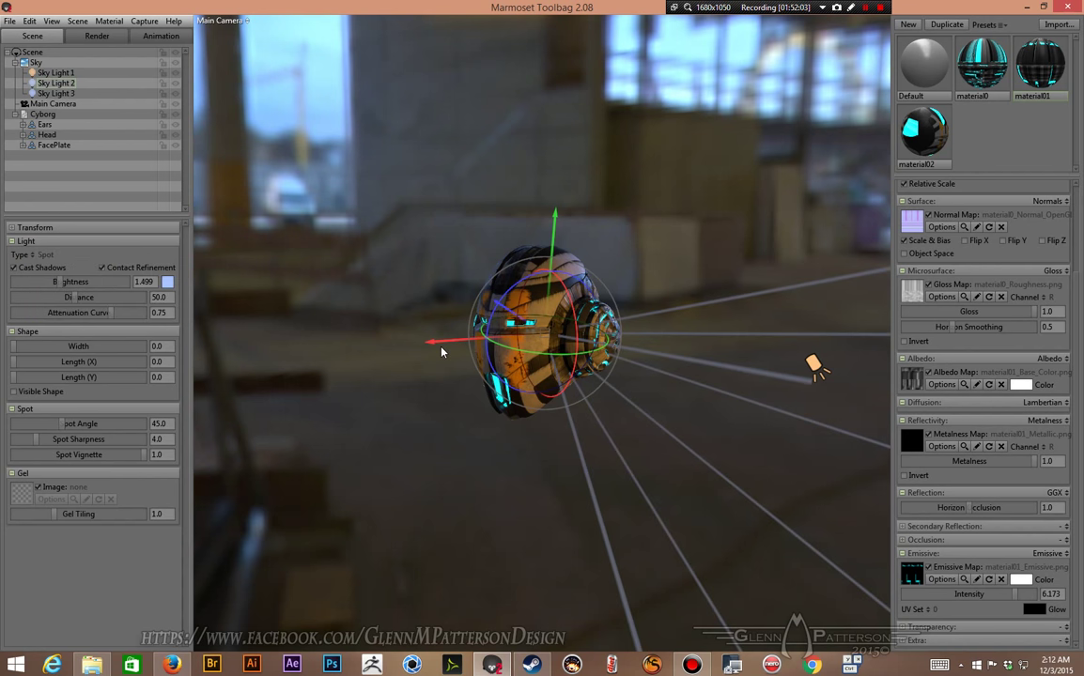
drag(412, 354, 380, 345)
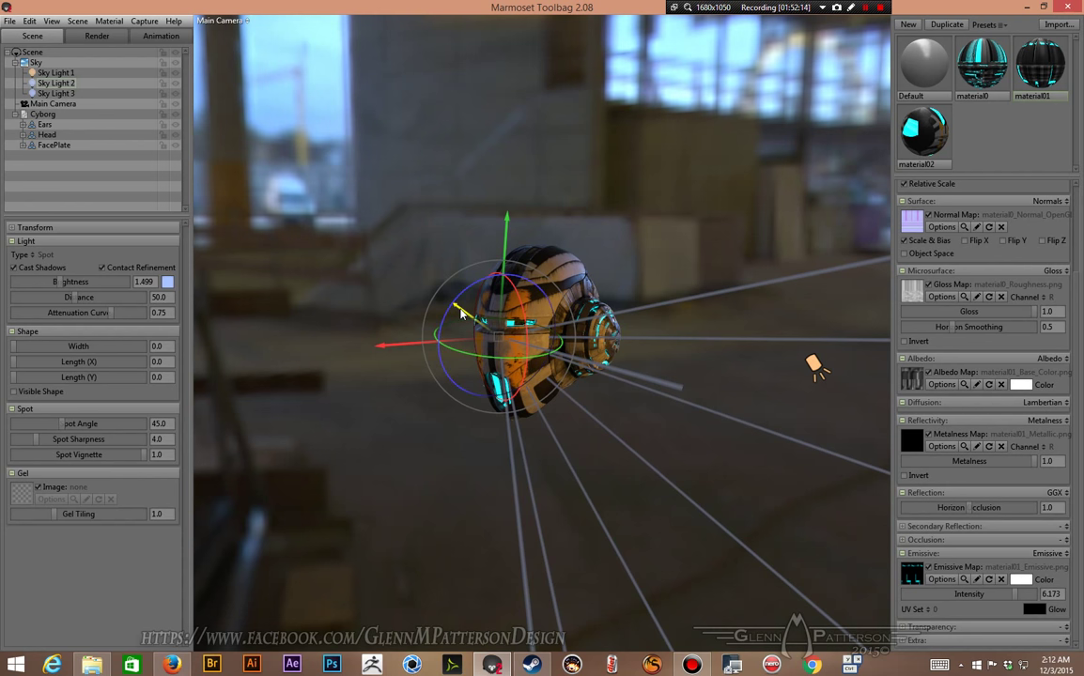
drag(458, 306, 344, 221)
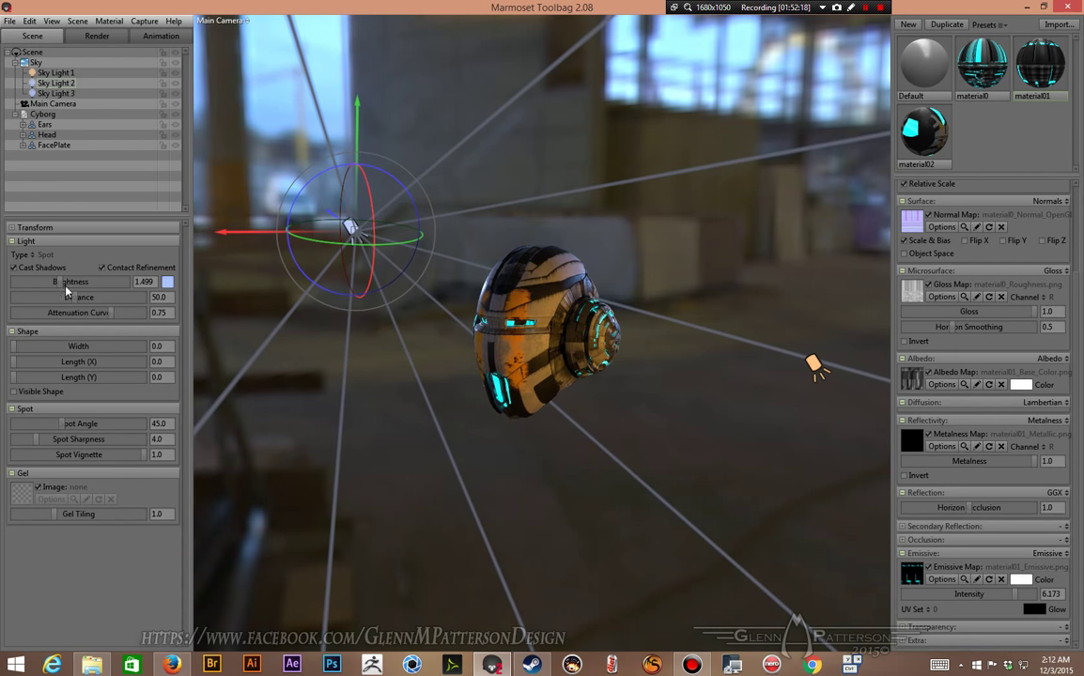
click(62, 280)
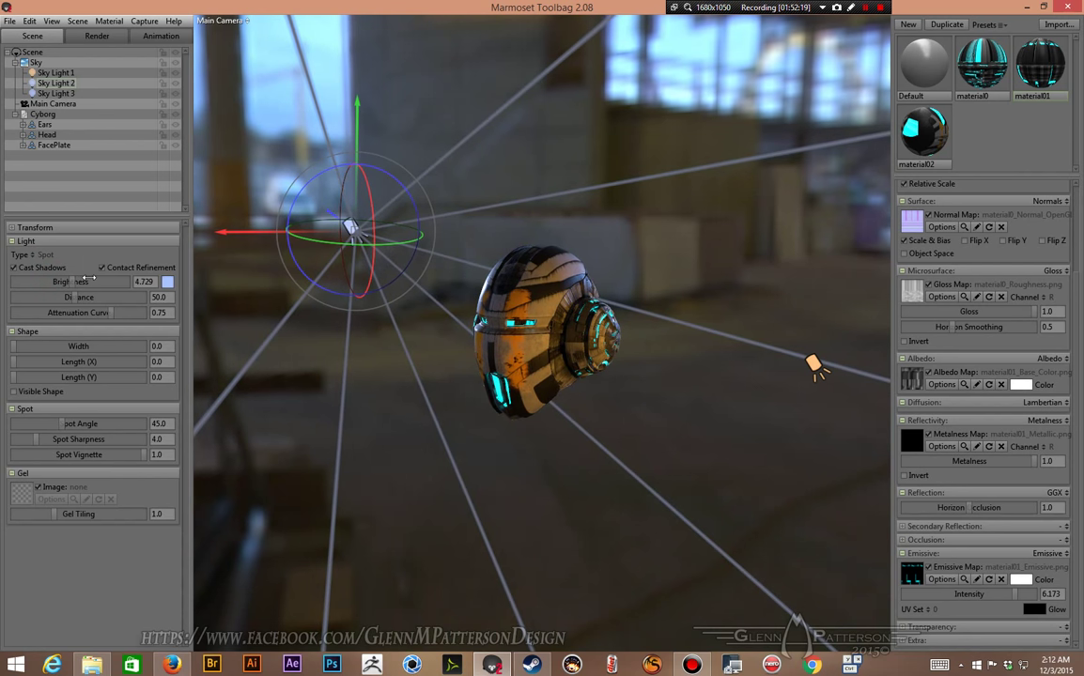
drag(87, 280, 394, 399)
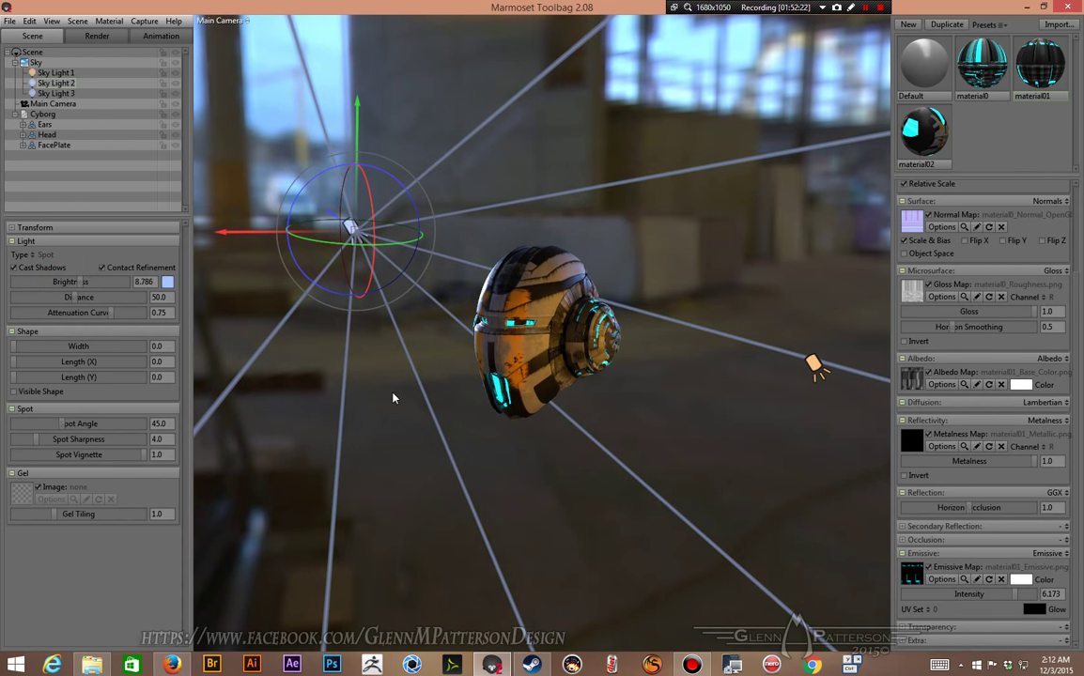
Step: Make Sky Light 3 a spot light placed above and behind the helmet, with brightness about 21.33
click(56, 94)
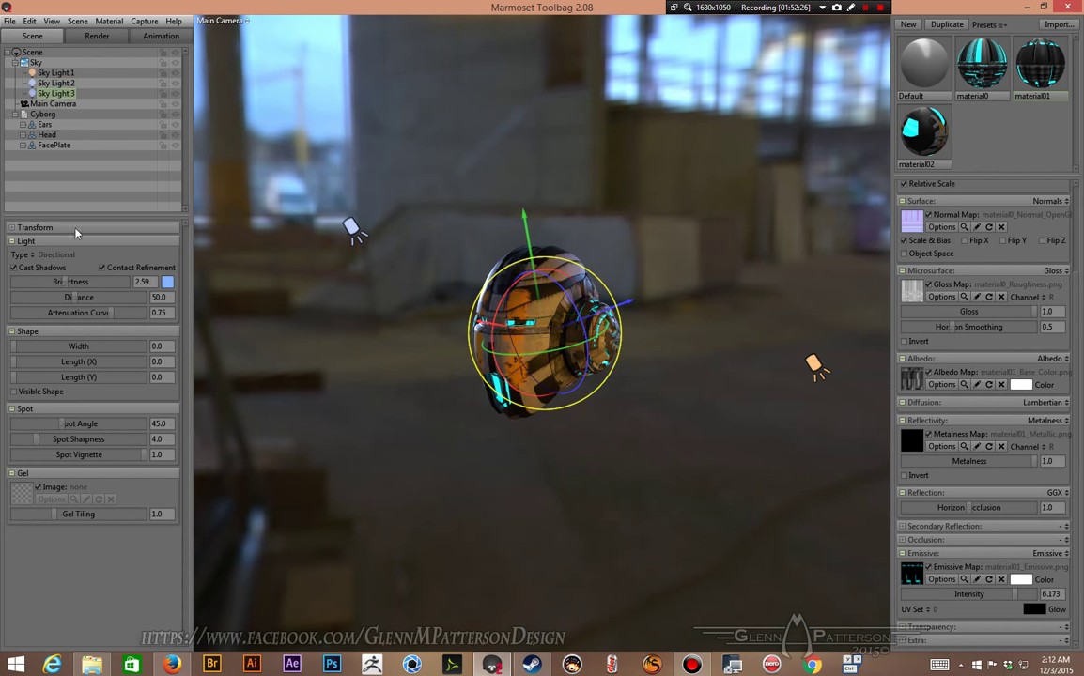
click(32, 256)
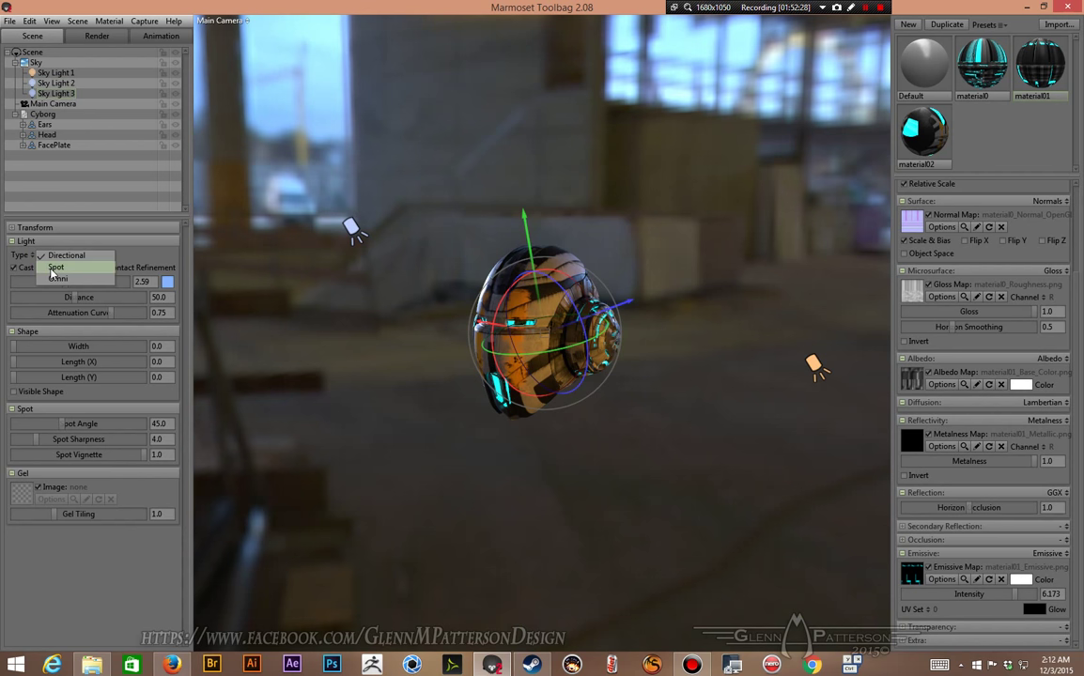
click(54, 269)
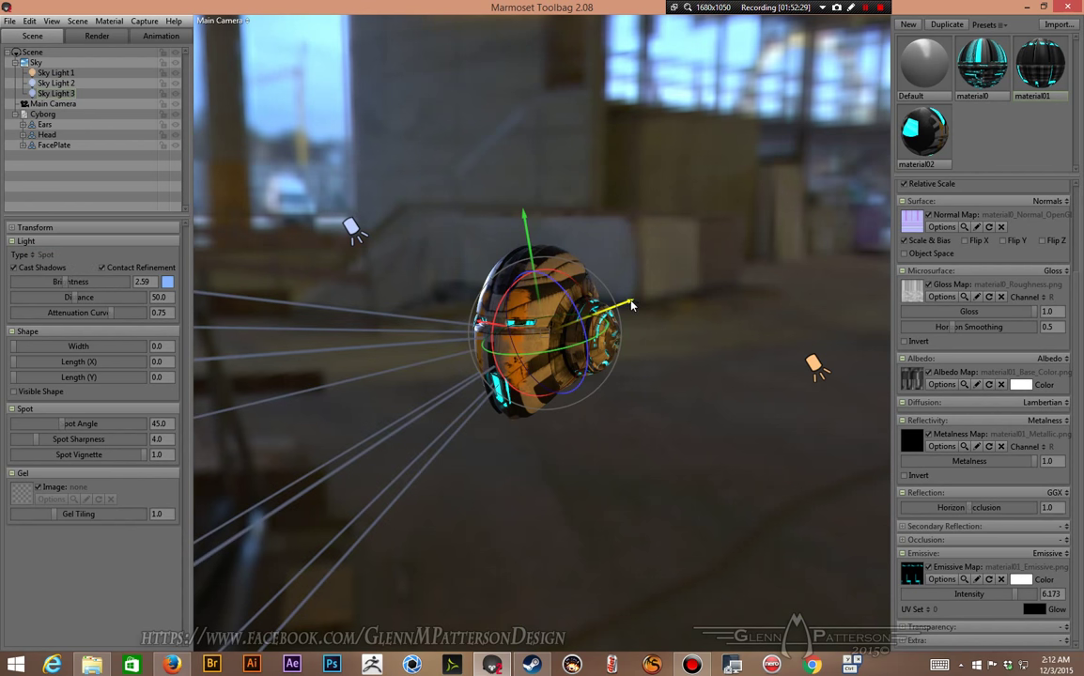
drag(761, 265, 853, 214)
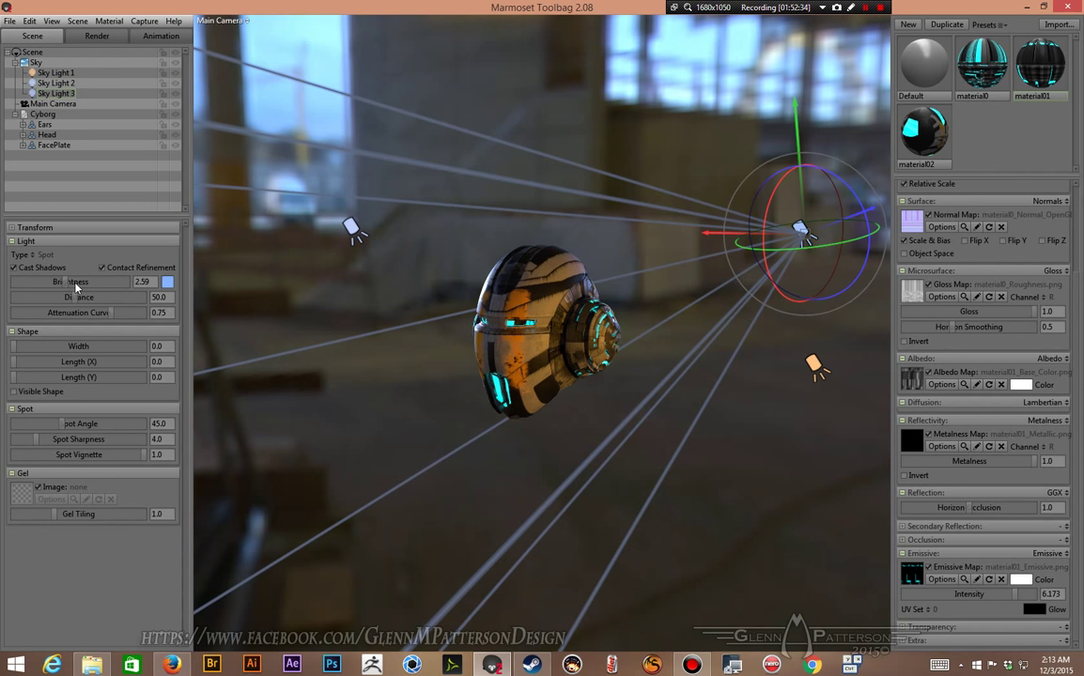
drag(64, 281, 89, 271)
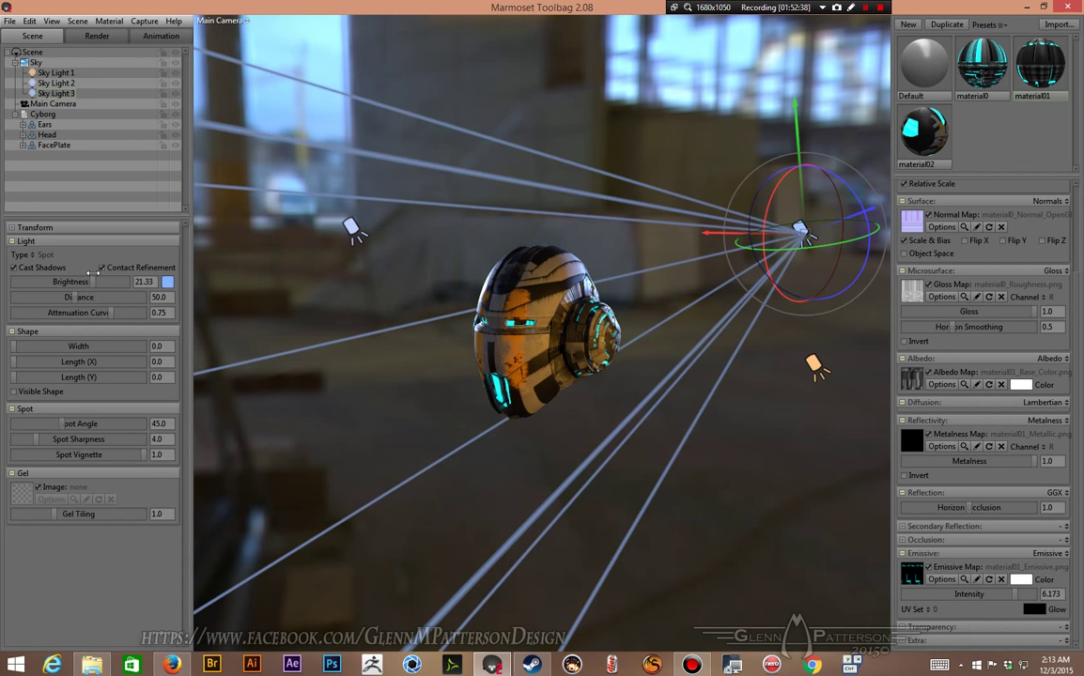
Step: Rotate the sky lighting so the two bright lamps in the backdrop sit behind the helmet's upper back
scroll(365, 421, down, 3)
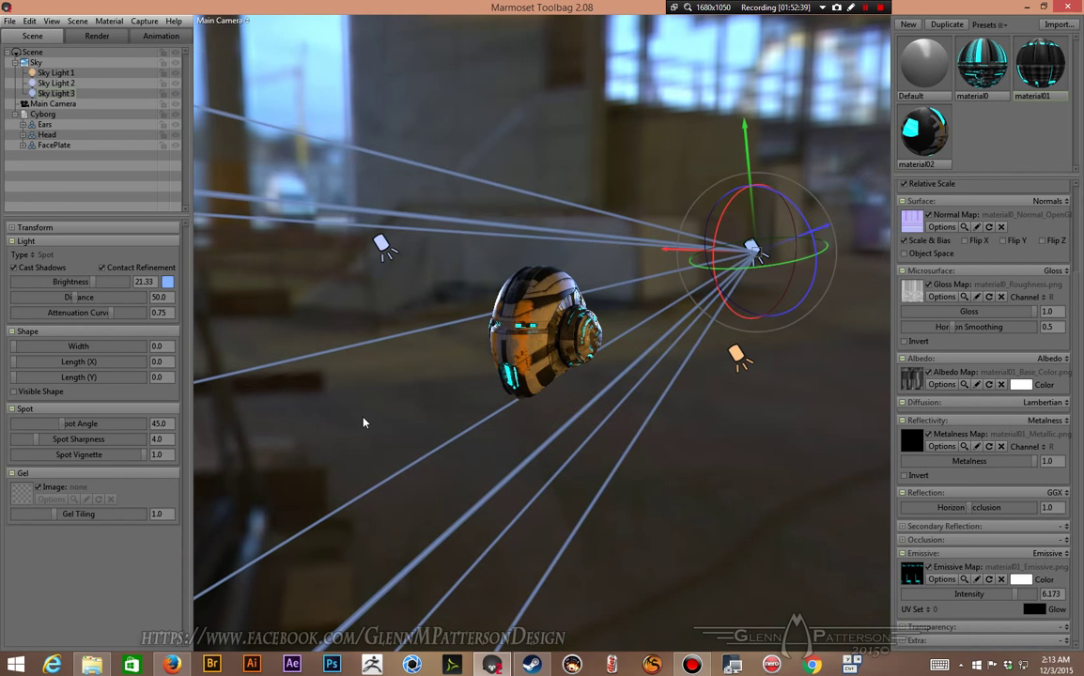
scroll(363, 422, up, 5)
scroll(363, 422, up, 4)
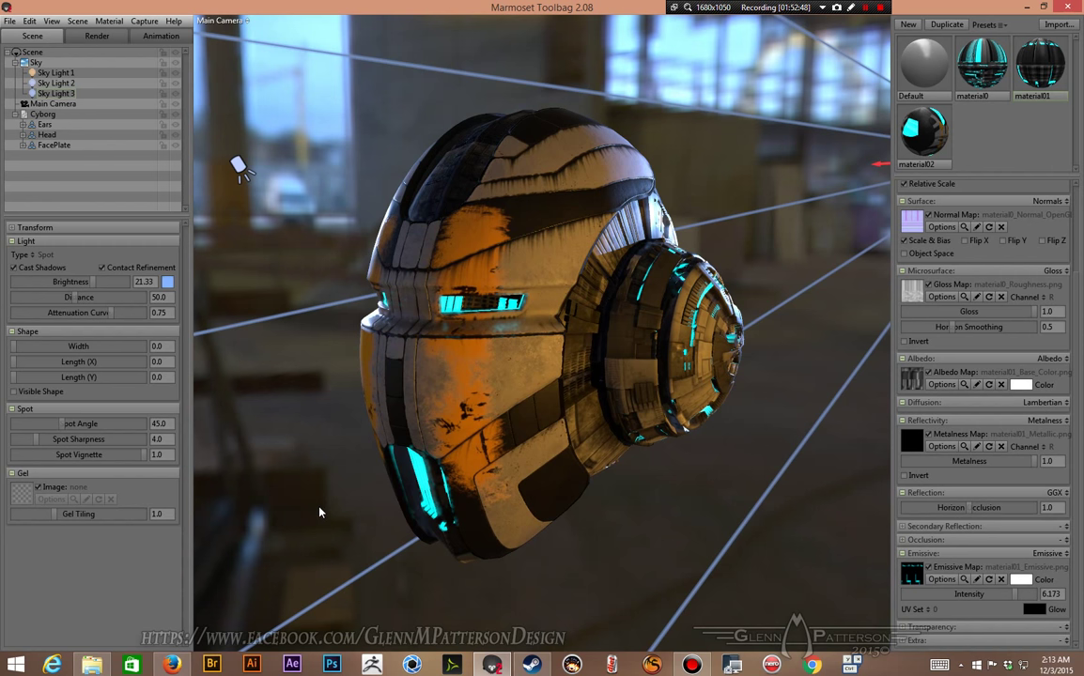
key(shift)
shift+drag(303, 516, 303, 492)
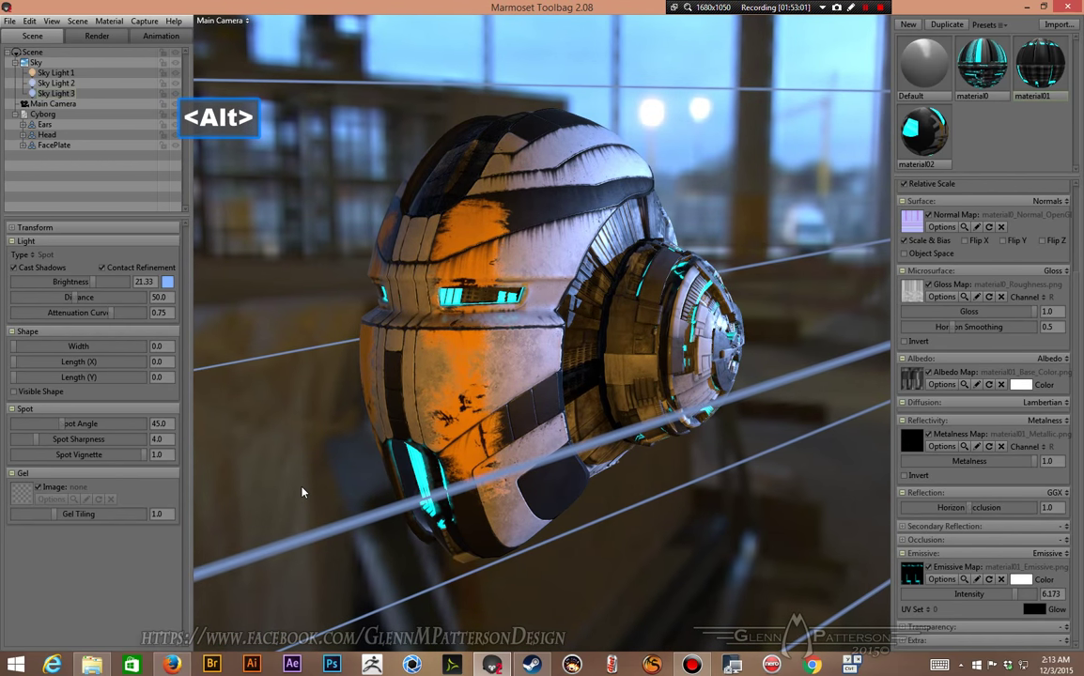
Step: Set the main camera's lens flare strength to about 0.947
click(53, 104)
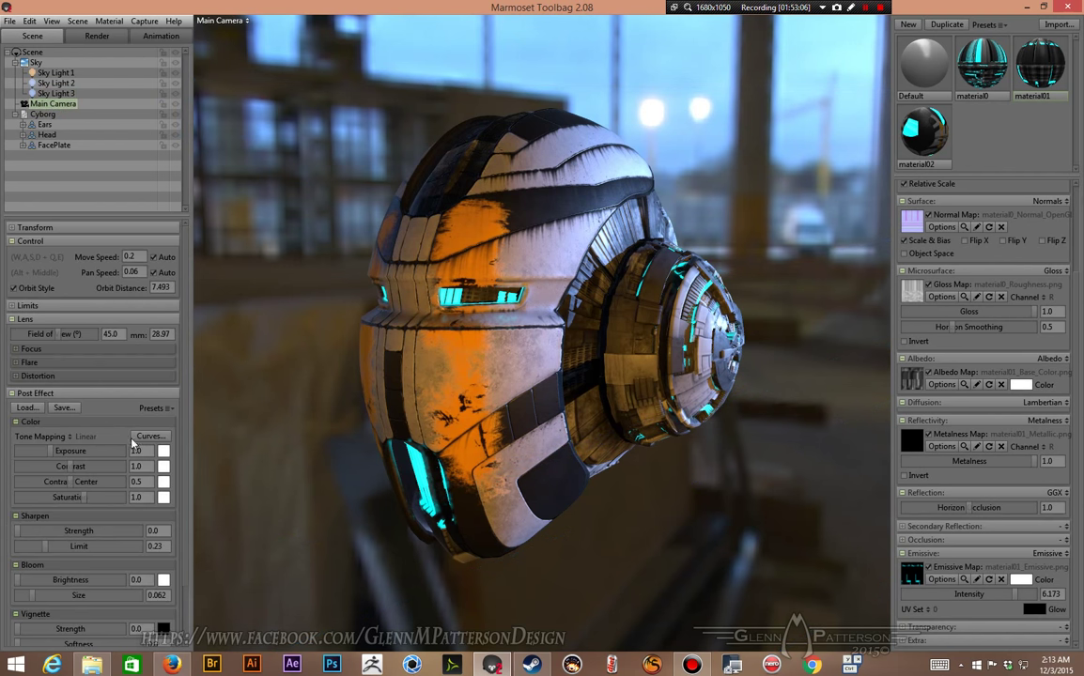
click(15, 362)
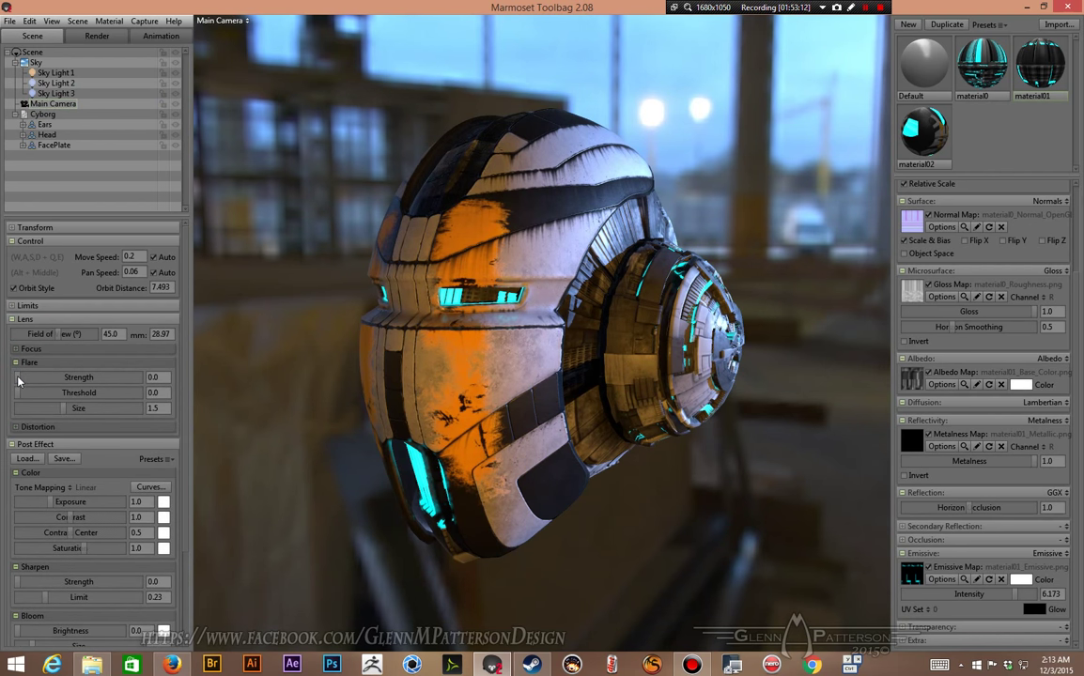
drag(25, 375, 40, 373)
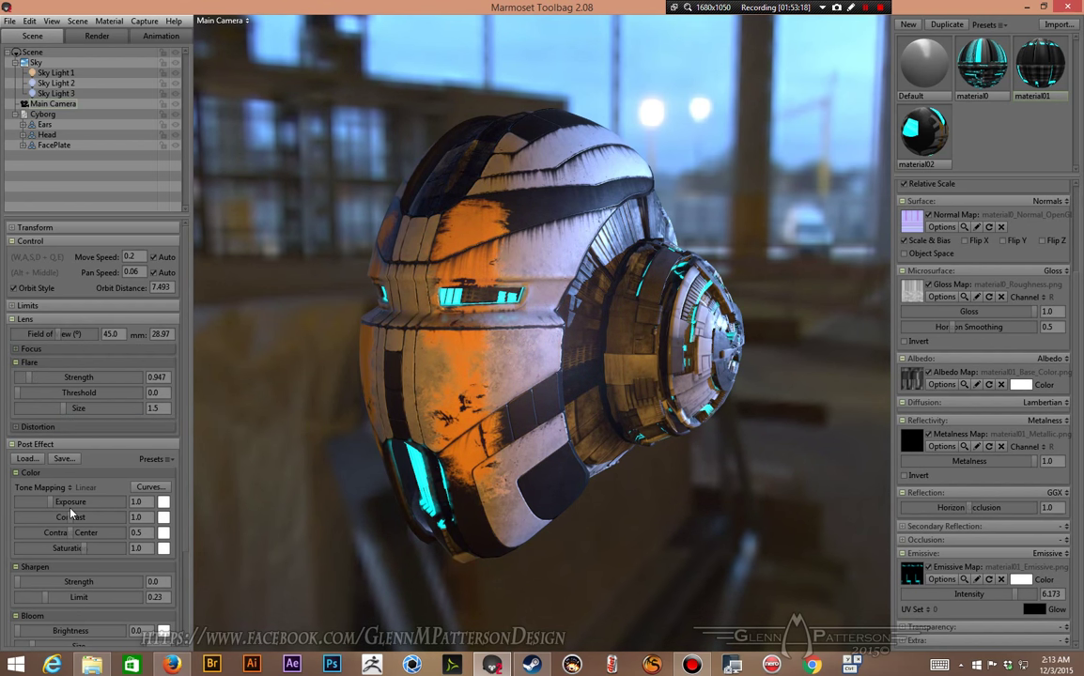
Step: Set the camera's bloom brightness to about 0.097 and its vignette to strength 1.125 and softness 0.794
scroll(68, 514, down, 3)
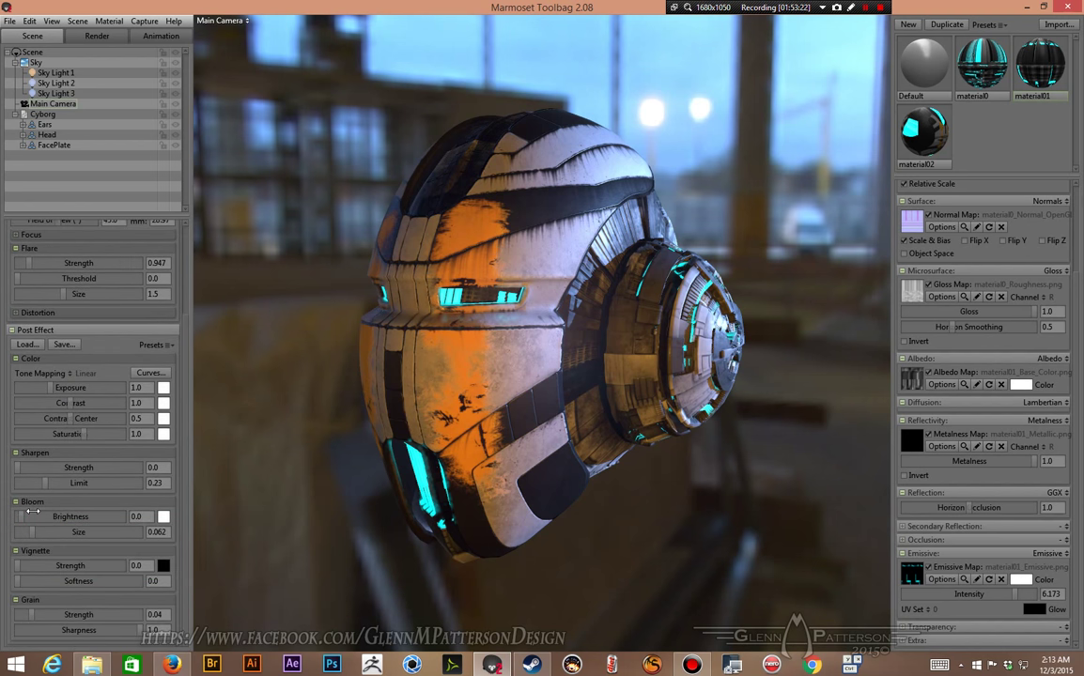
mouse_move(51, 507)
mouse_down()
mouse_move(31, 517)
mouse_move(58, 517)
mouse_up()
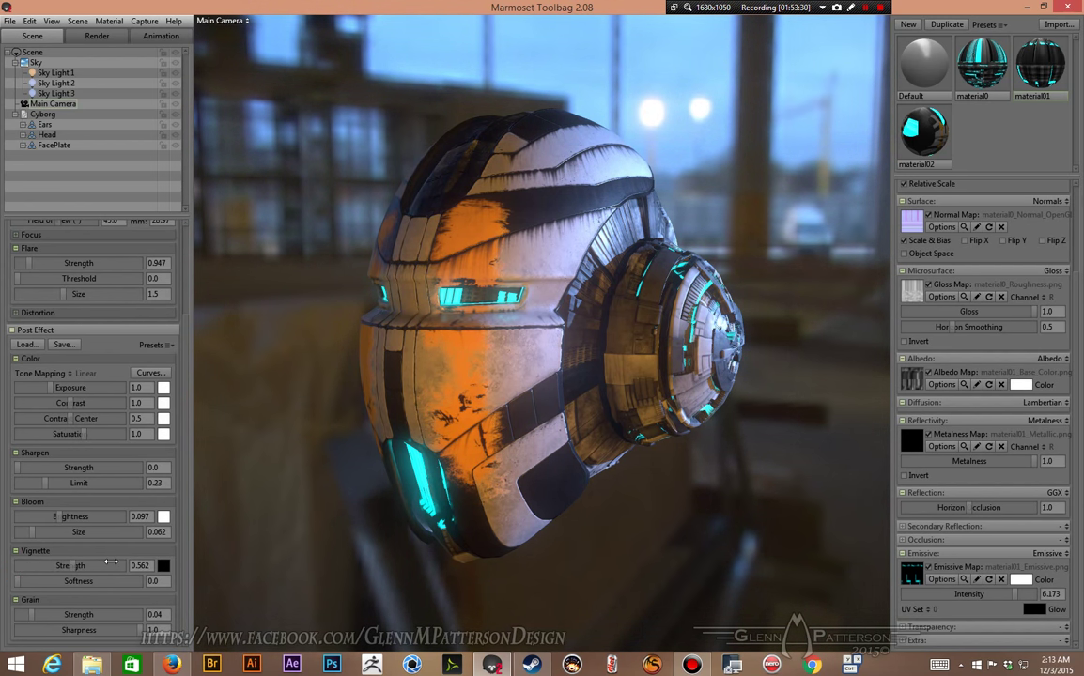
drag(62, 565, 94, 572)
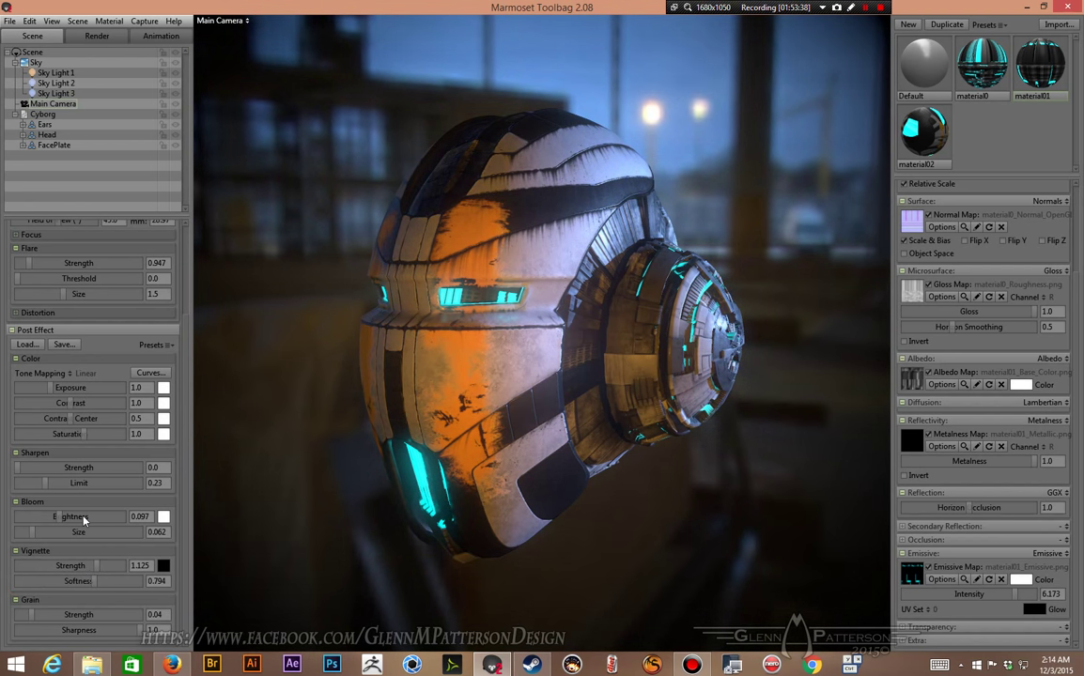
scroll(78, 469, up, 3)
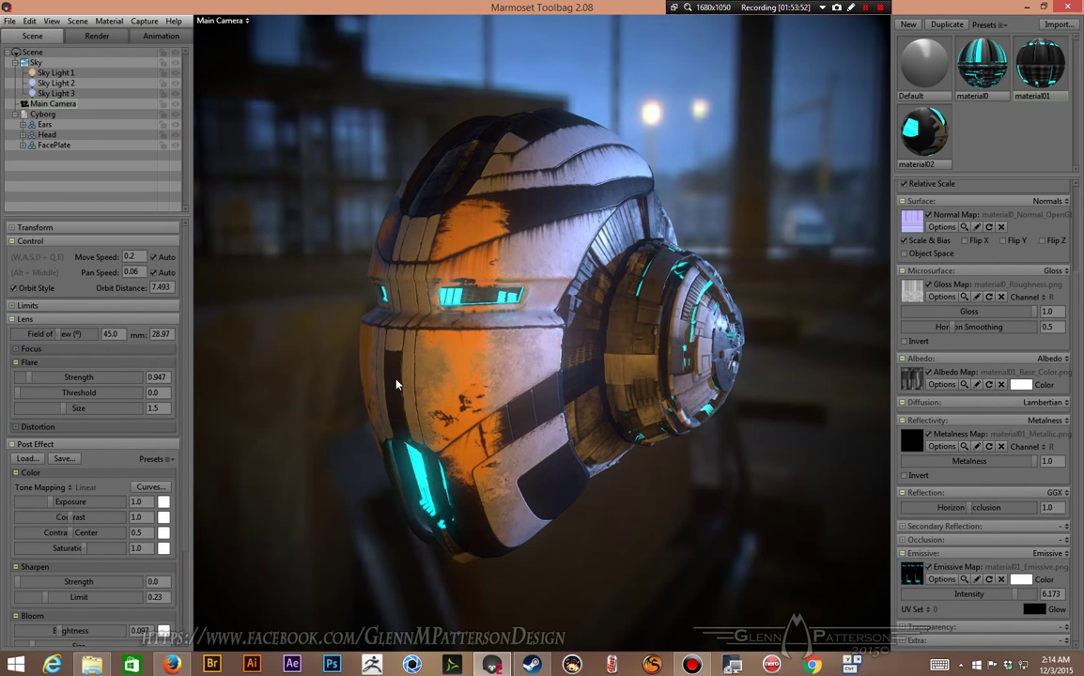
Step: Set the turntable frame rate to 180 in the capture settings
click(143, 21)
click(144, 21)
click(144, 22)
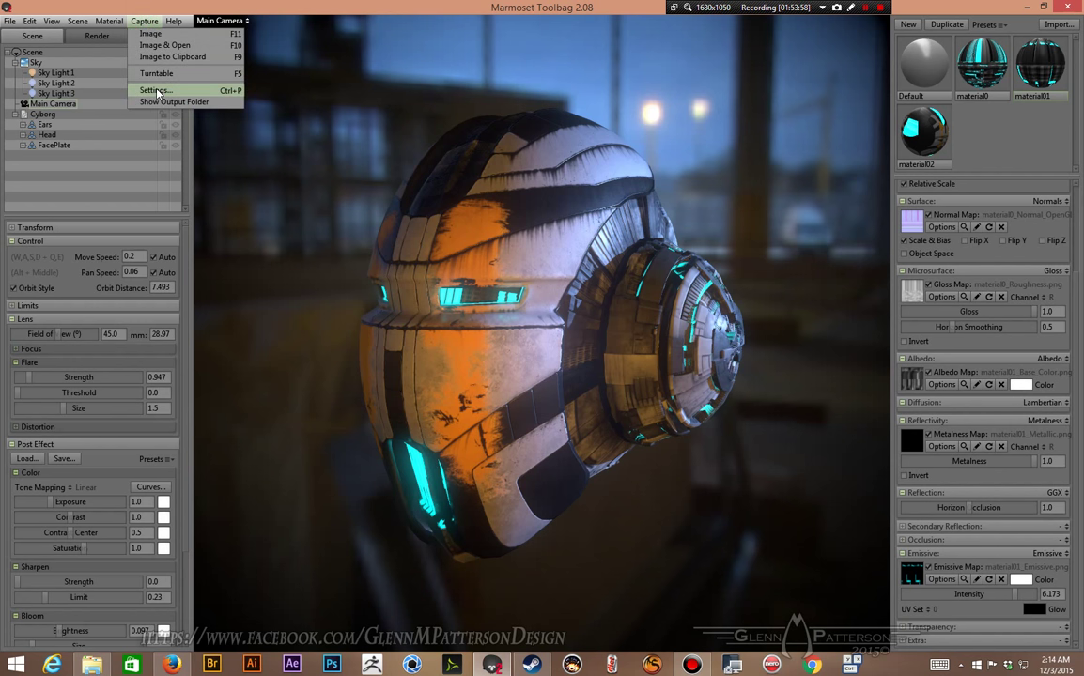
click(154, 90)
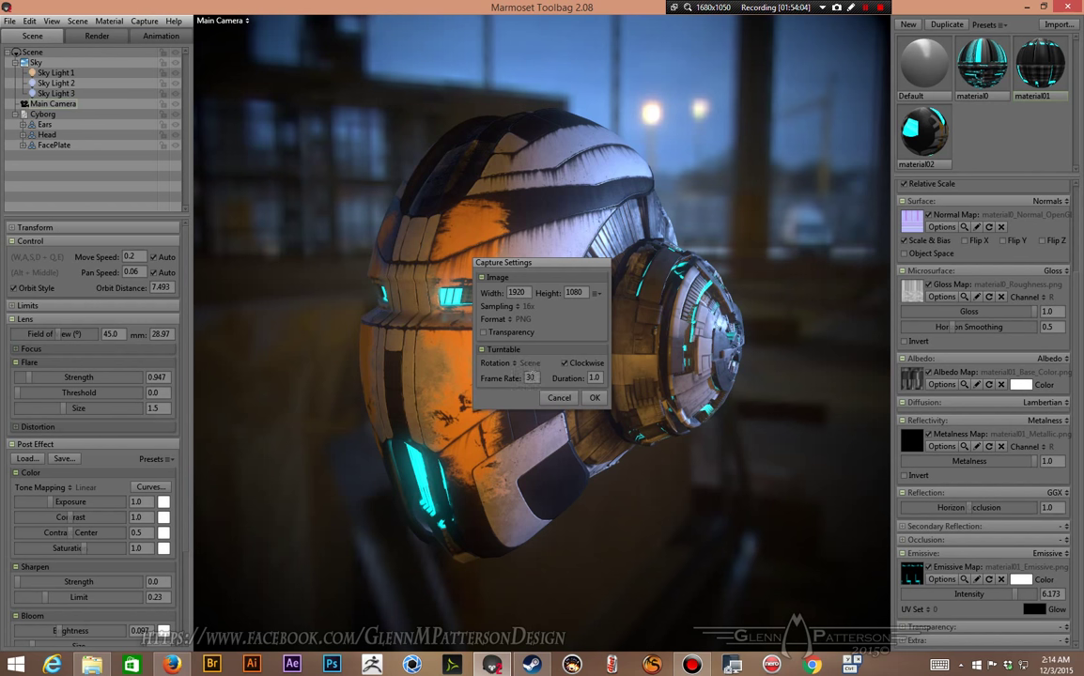
drag(539, 378, 498, 377)
text(180)
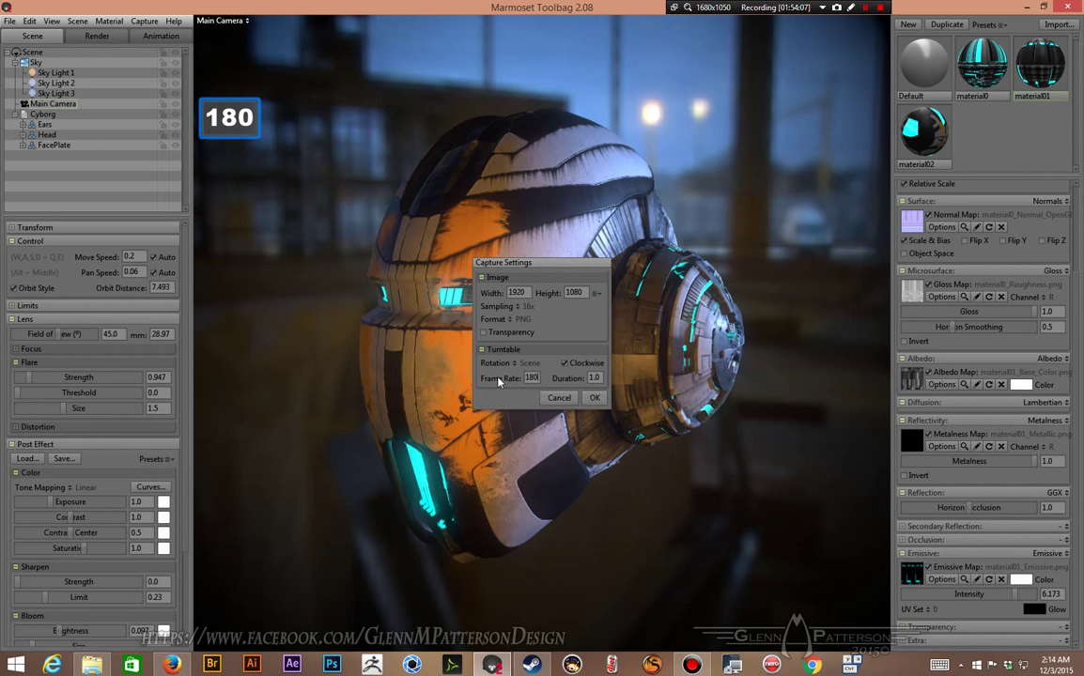
key(Return)
click(595, 398)
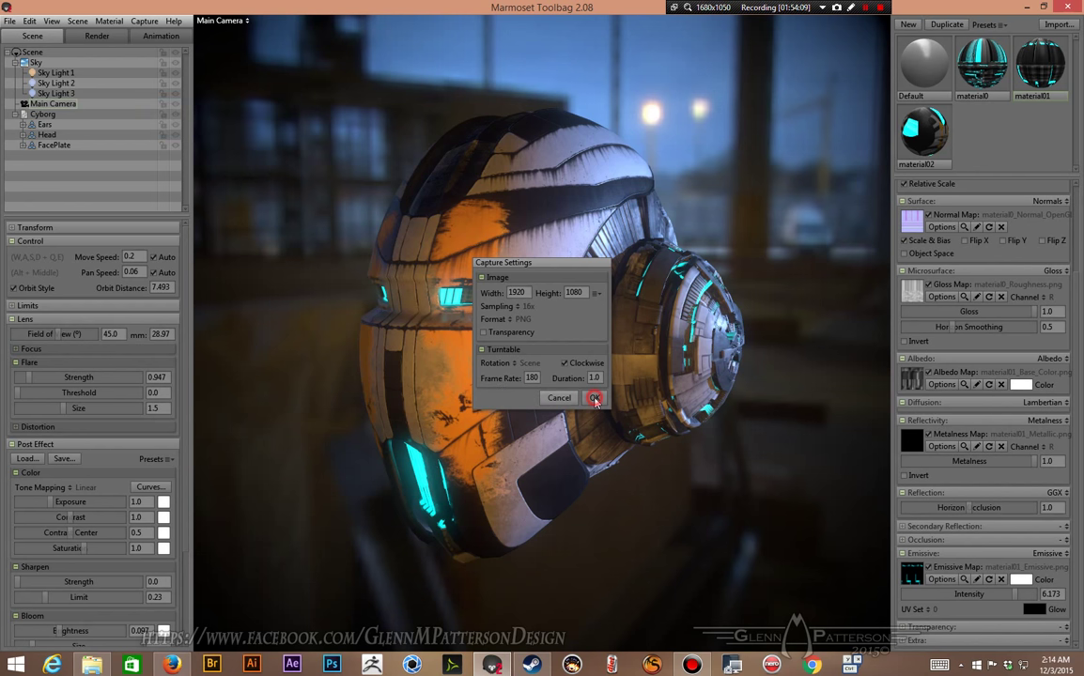
Step: Start a scene turntable preview at 30 degrees per second and show it in the full-size viewport without the side panels
click(158, 40)
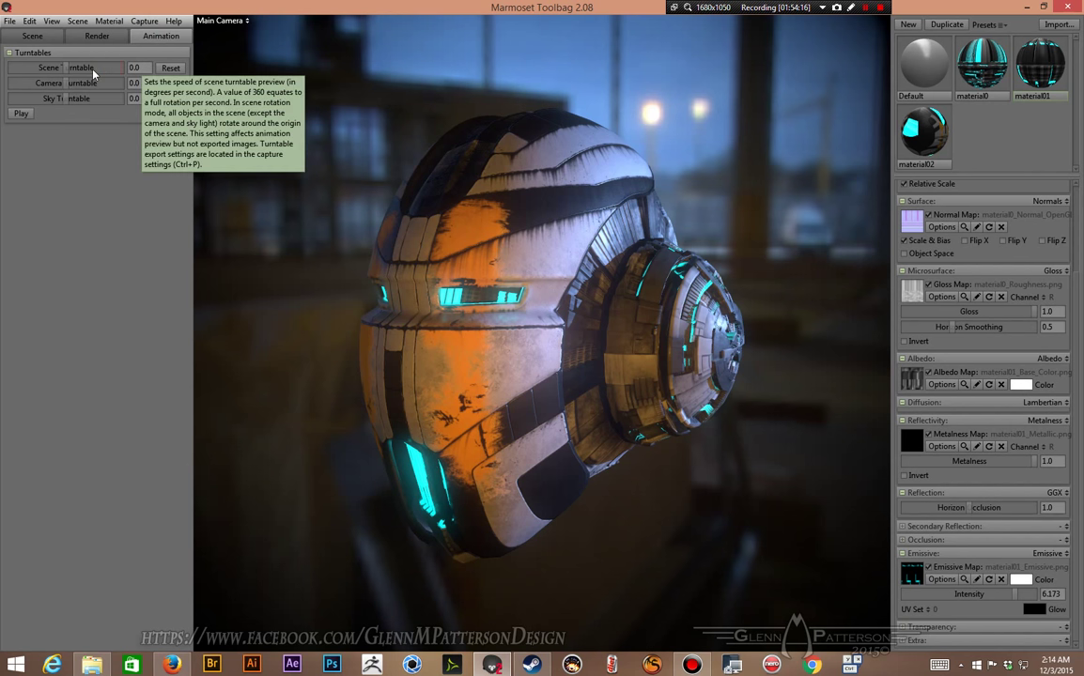
text(30)
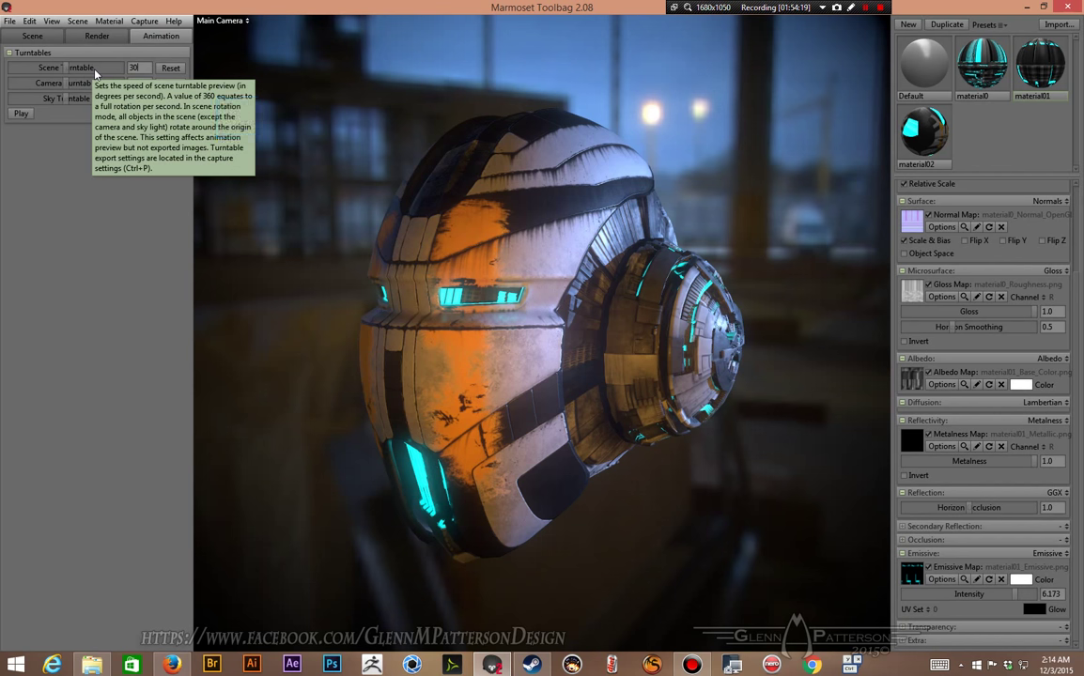
key(Return)
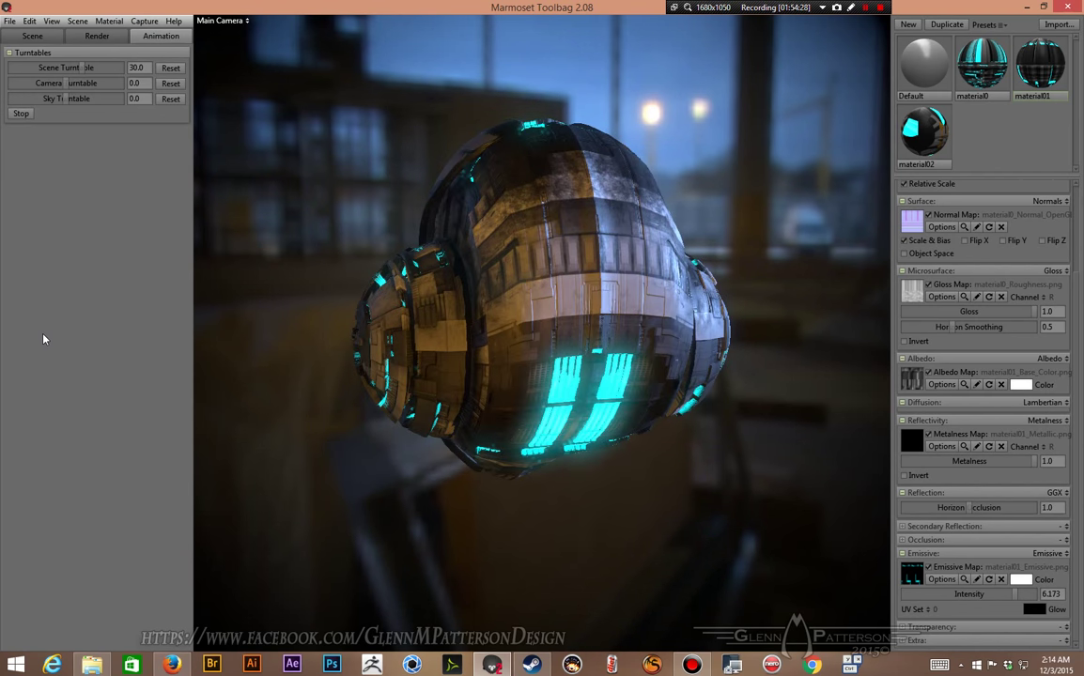
key(space)
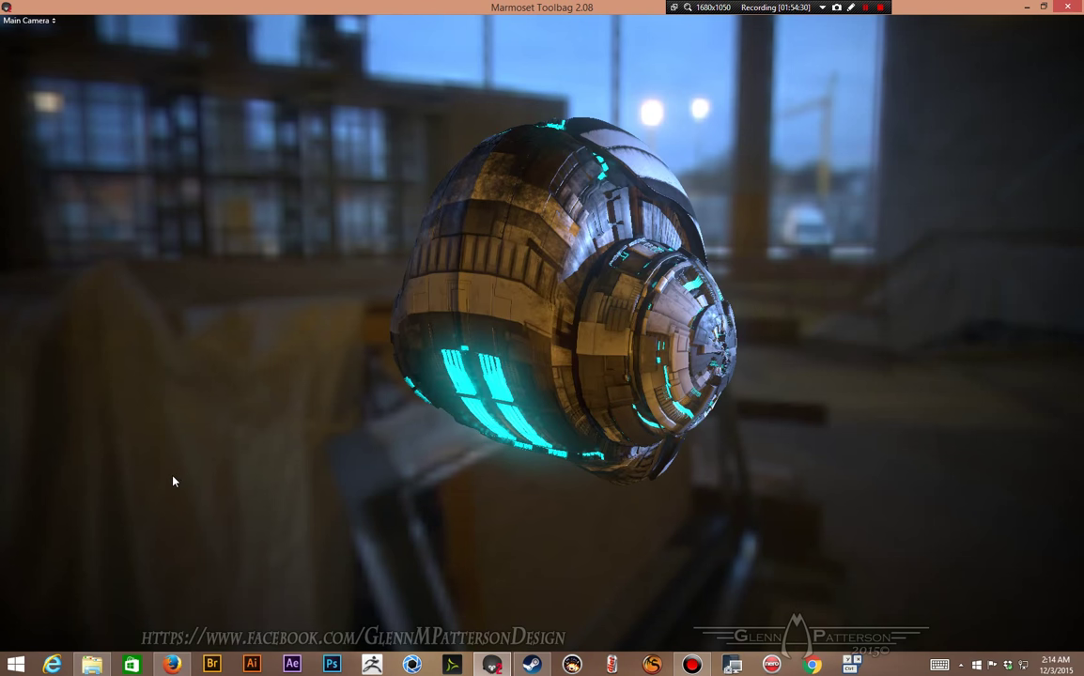